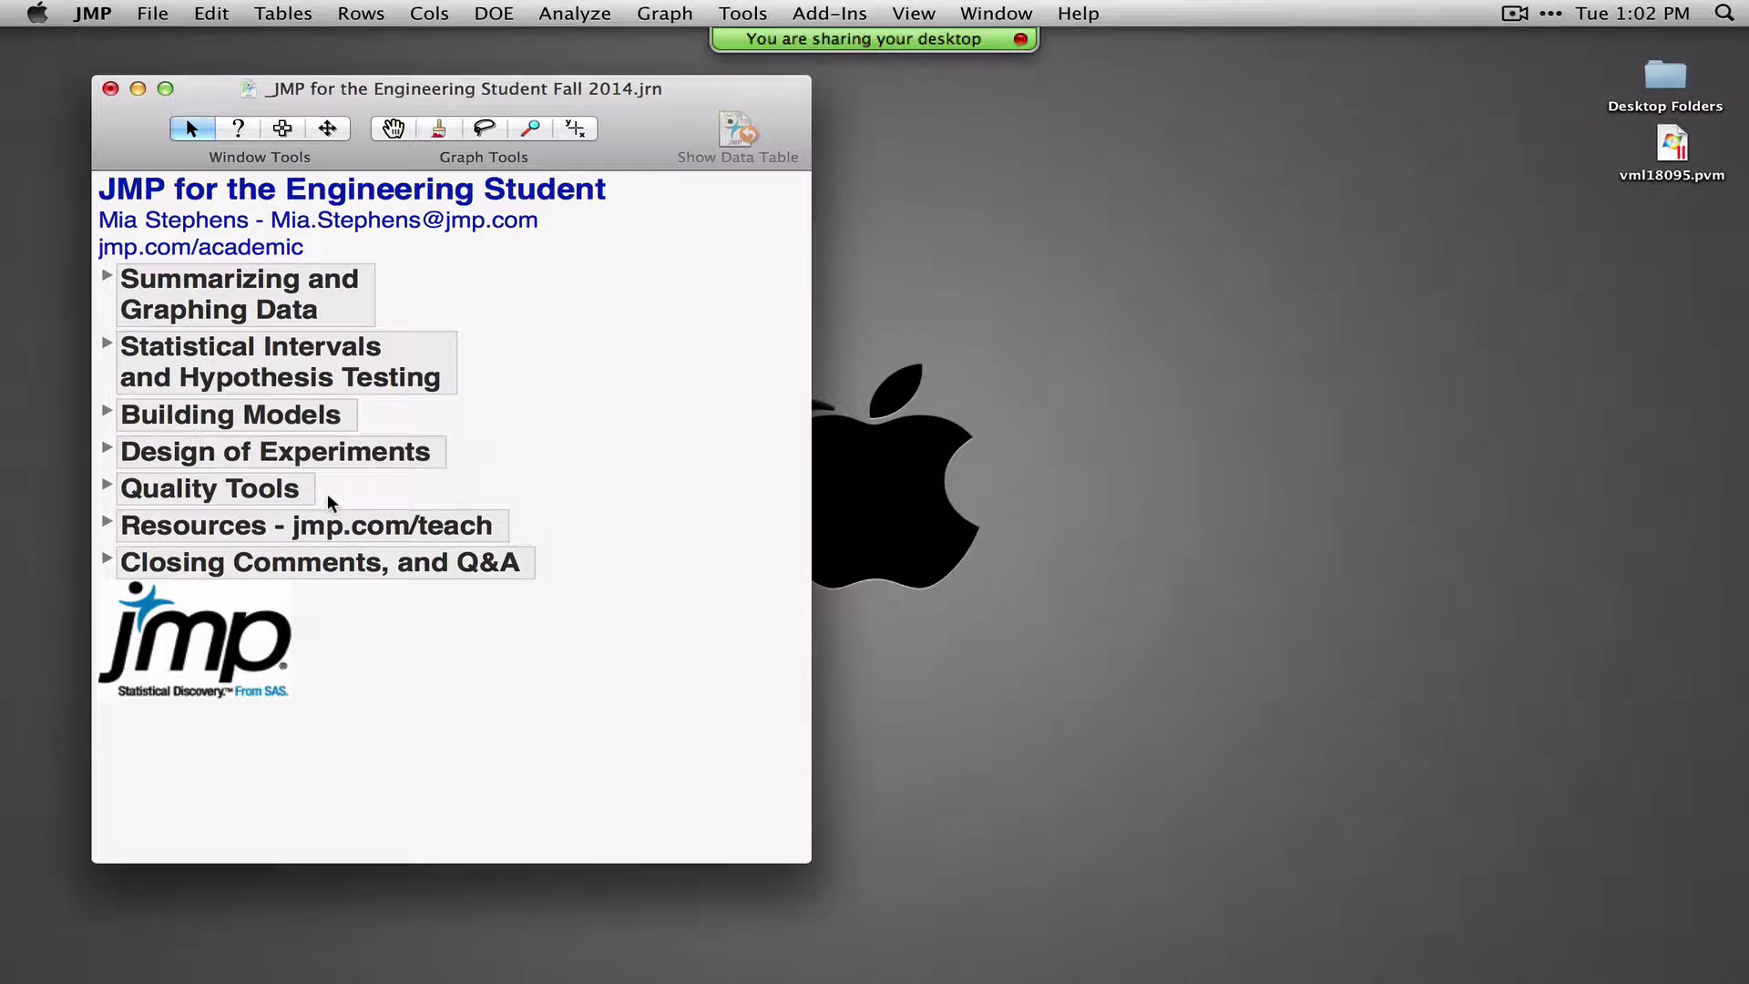
# Expand the journal's Resources section and look through the list of books offered in the JMP help
pyautogui.click(107, 526)
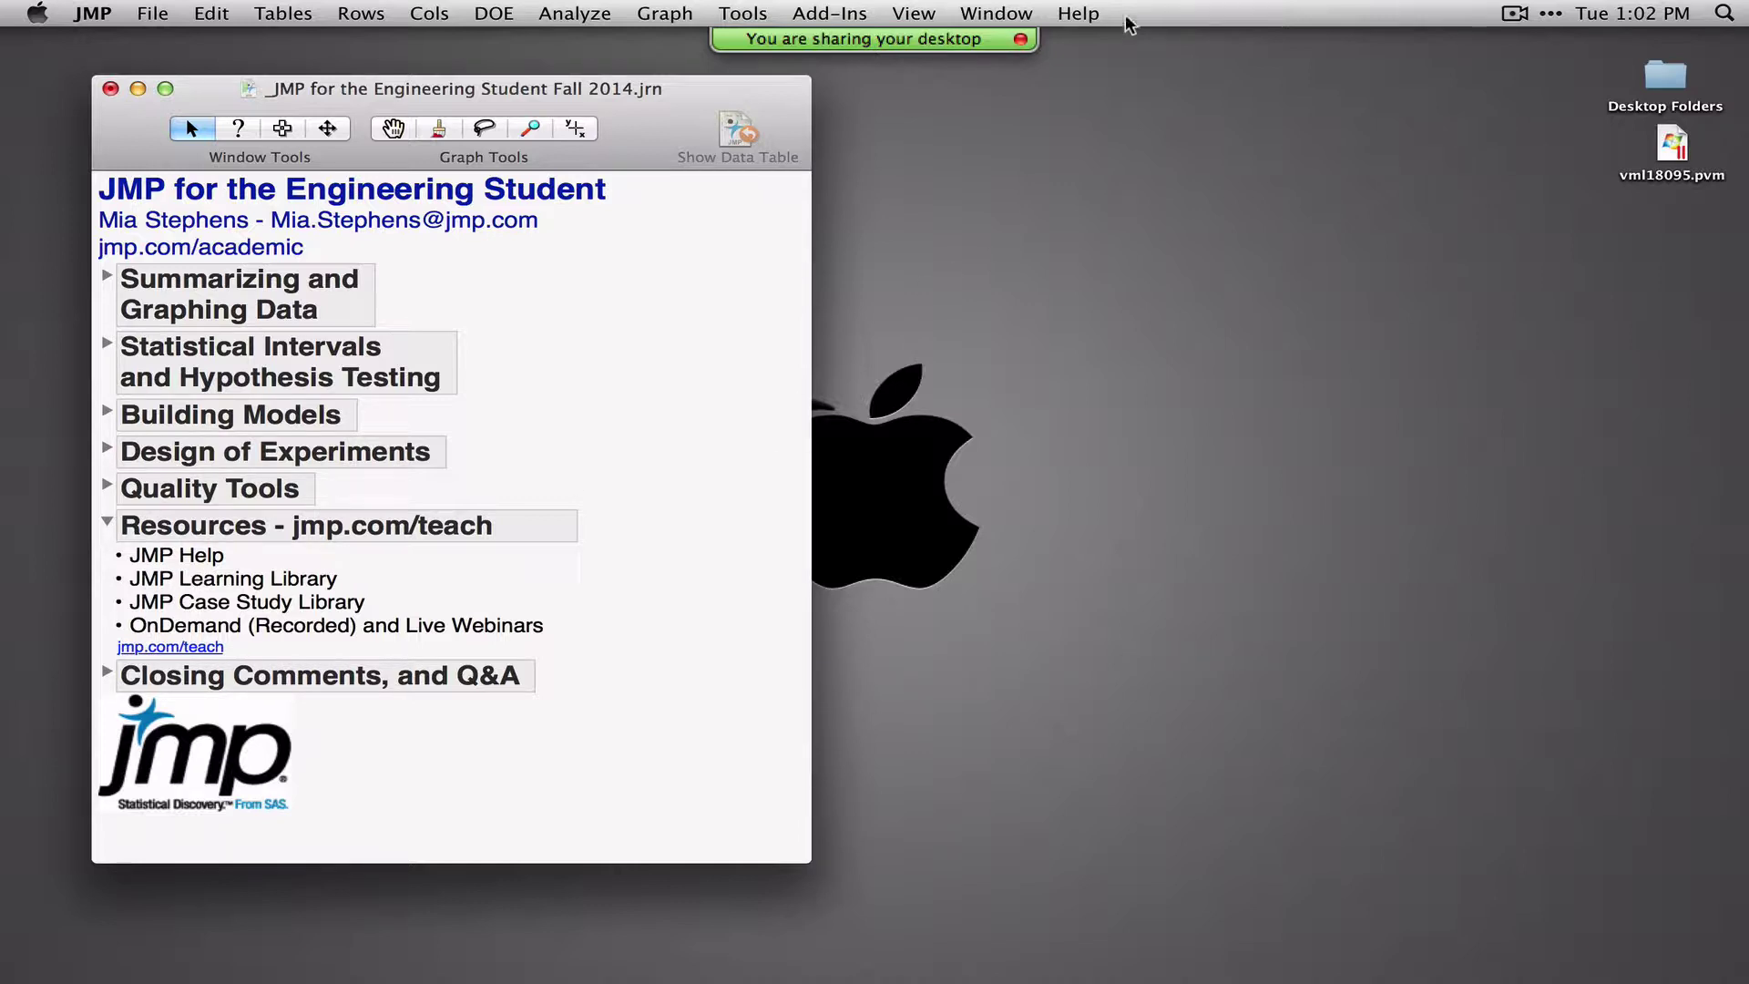
pyautogui.click(1082, 15)
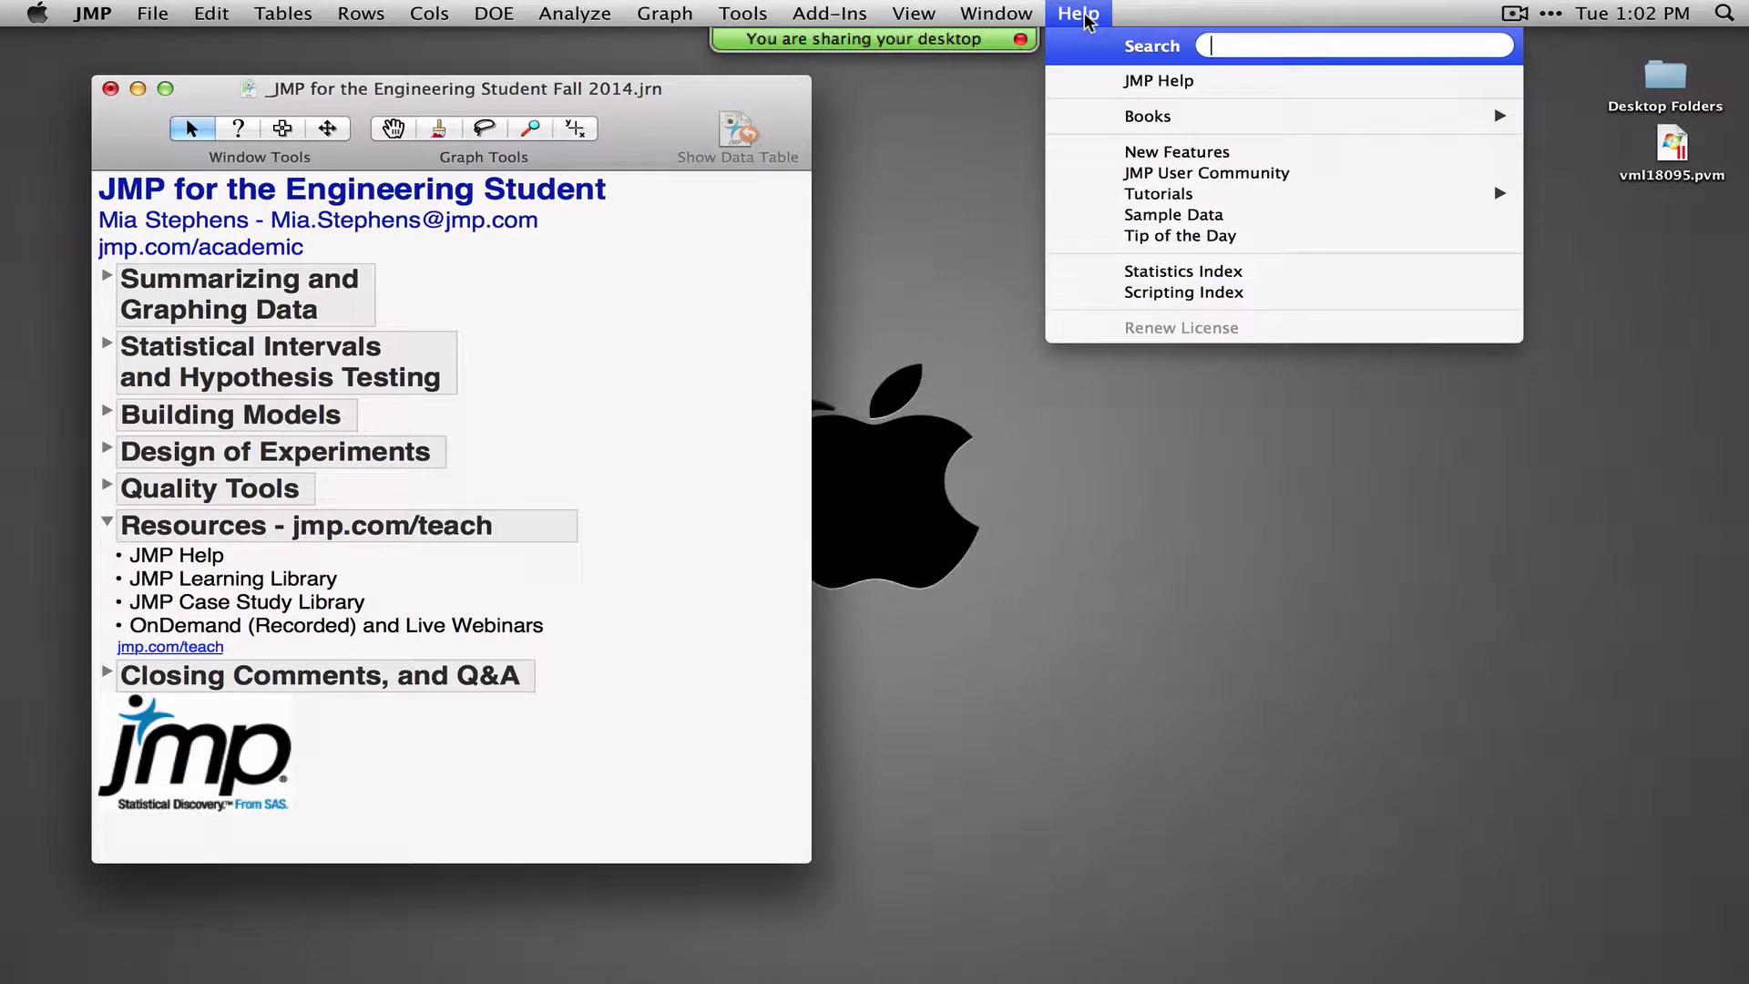
pyautogui.moveTo(1190, 120)
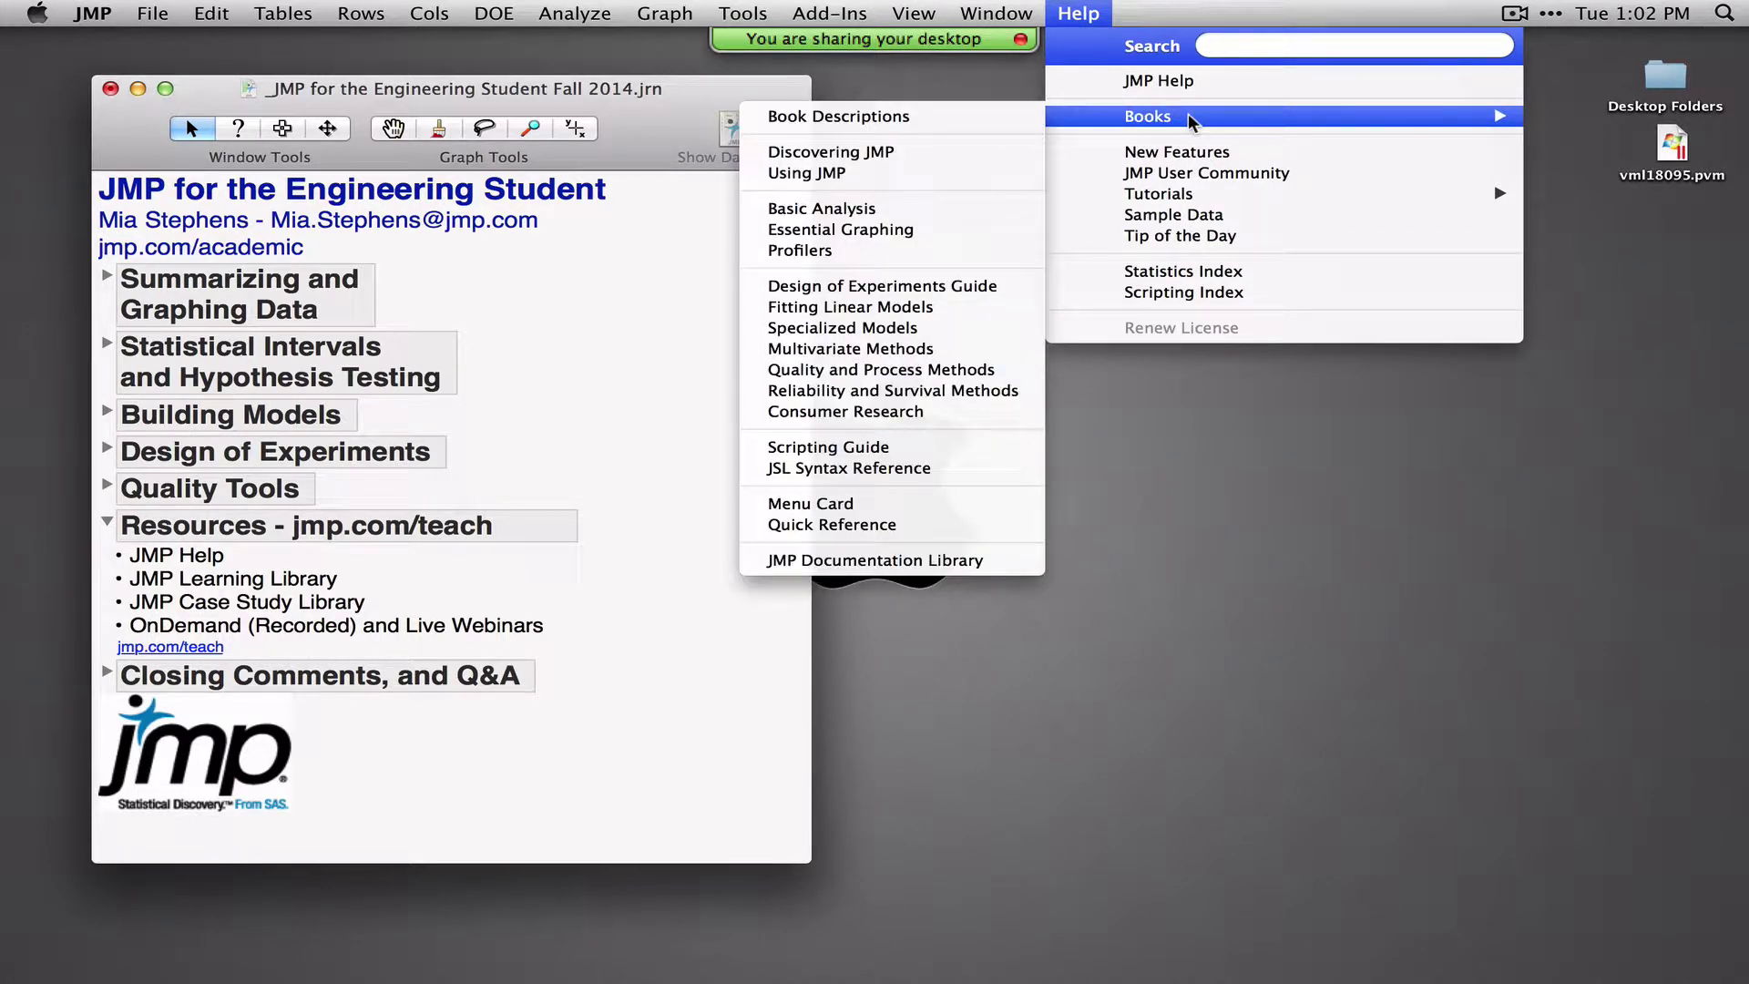
pyautogui.click(678, 657)
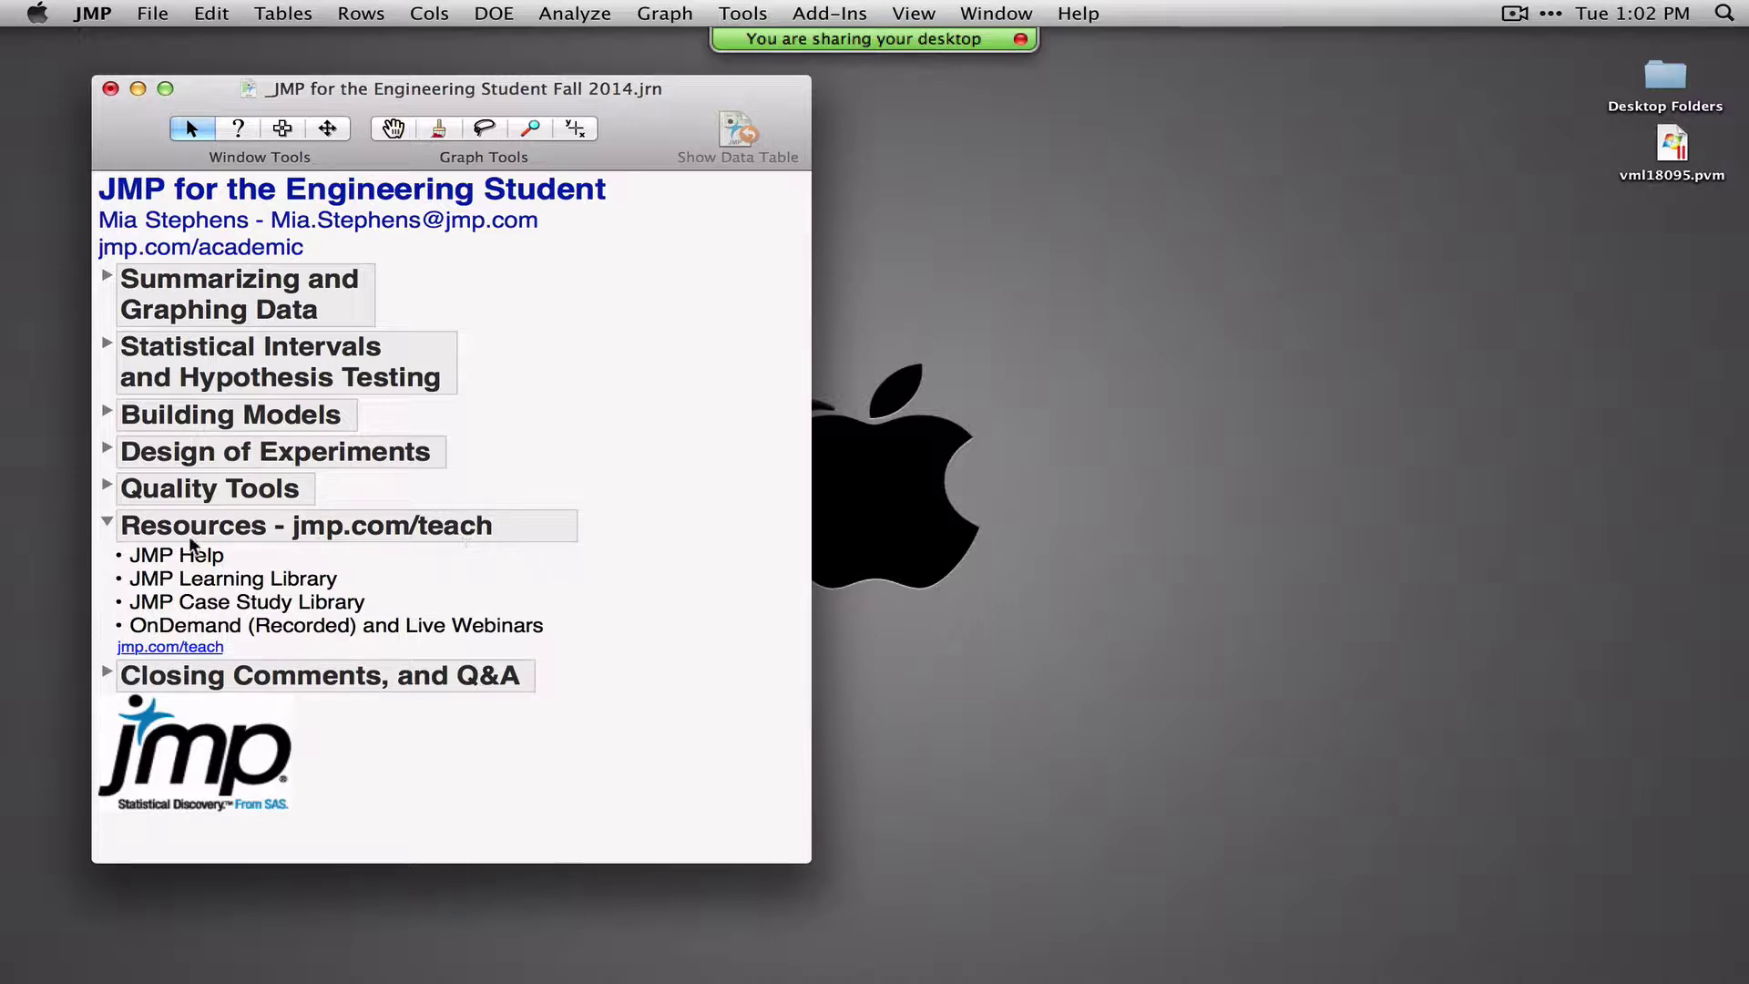
# Collapse the Resources section, then reposition the journal window and make it smaller
pyautogui.click(107, 524)
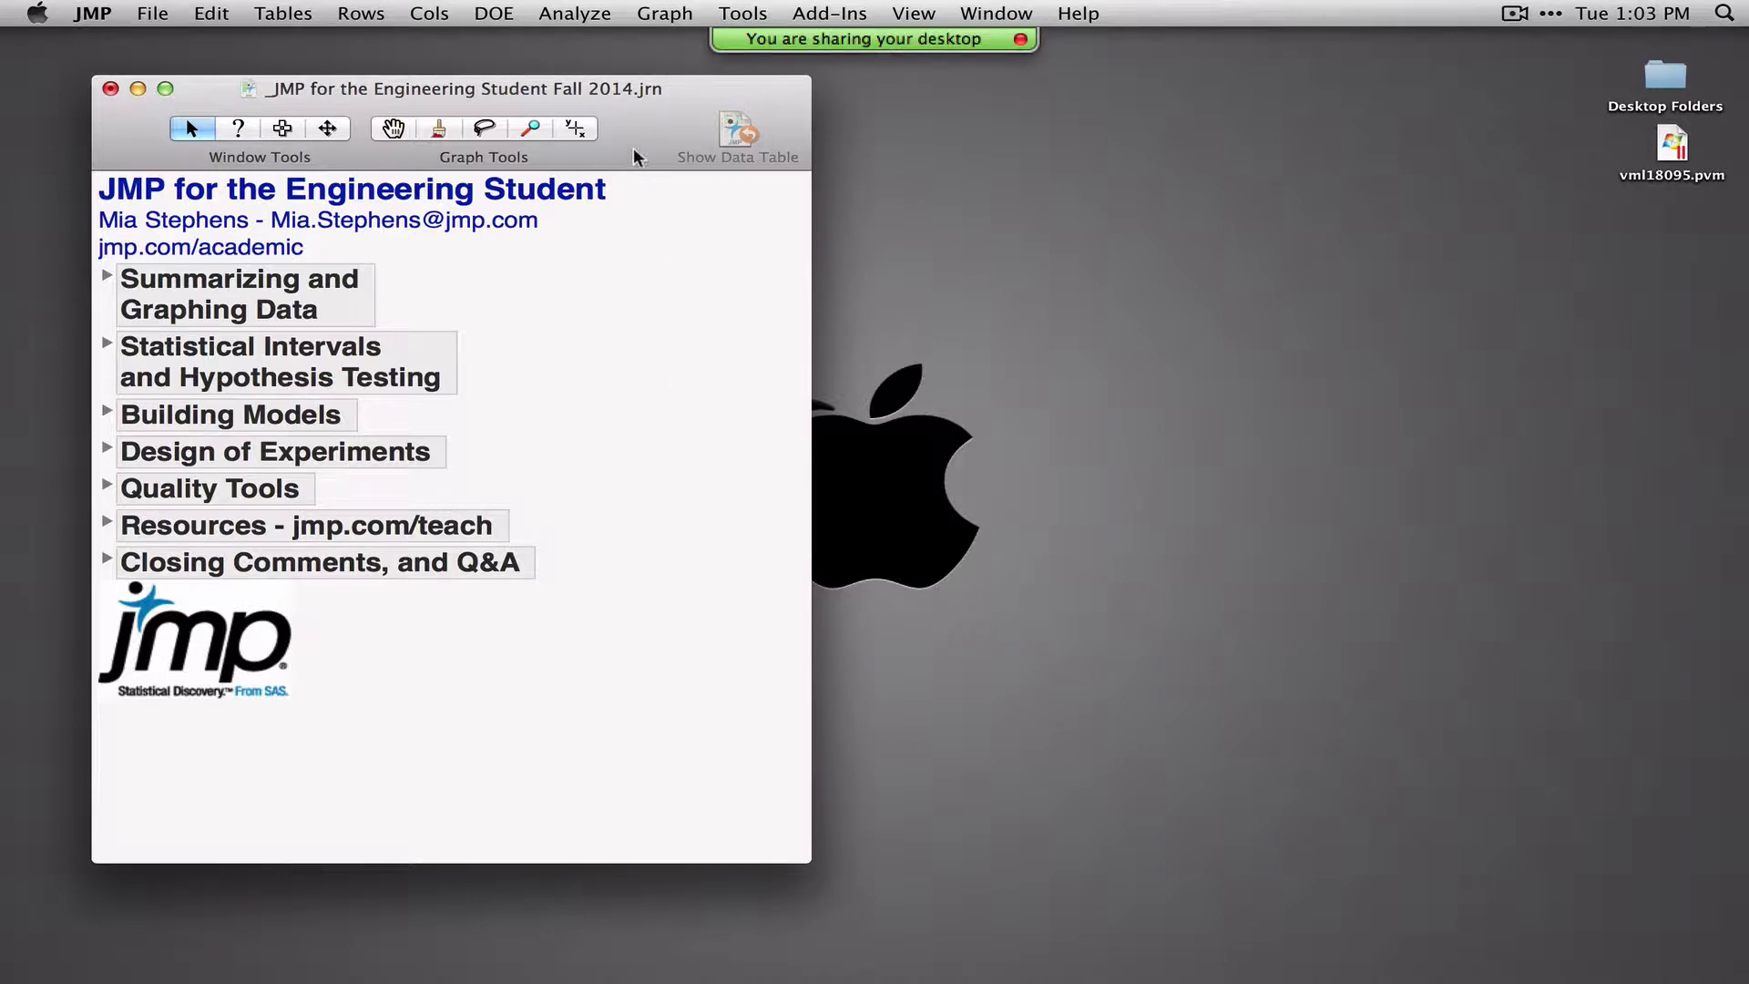
pyautogui.moveTo(633, 141)
pyautogui.mouseDown()
pyautogui.moveTo(627, 200)
pyautogui.moveTo(609, 152)
pyautogui.mouseUp()
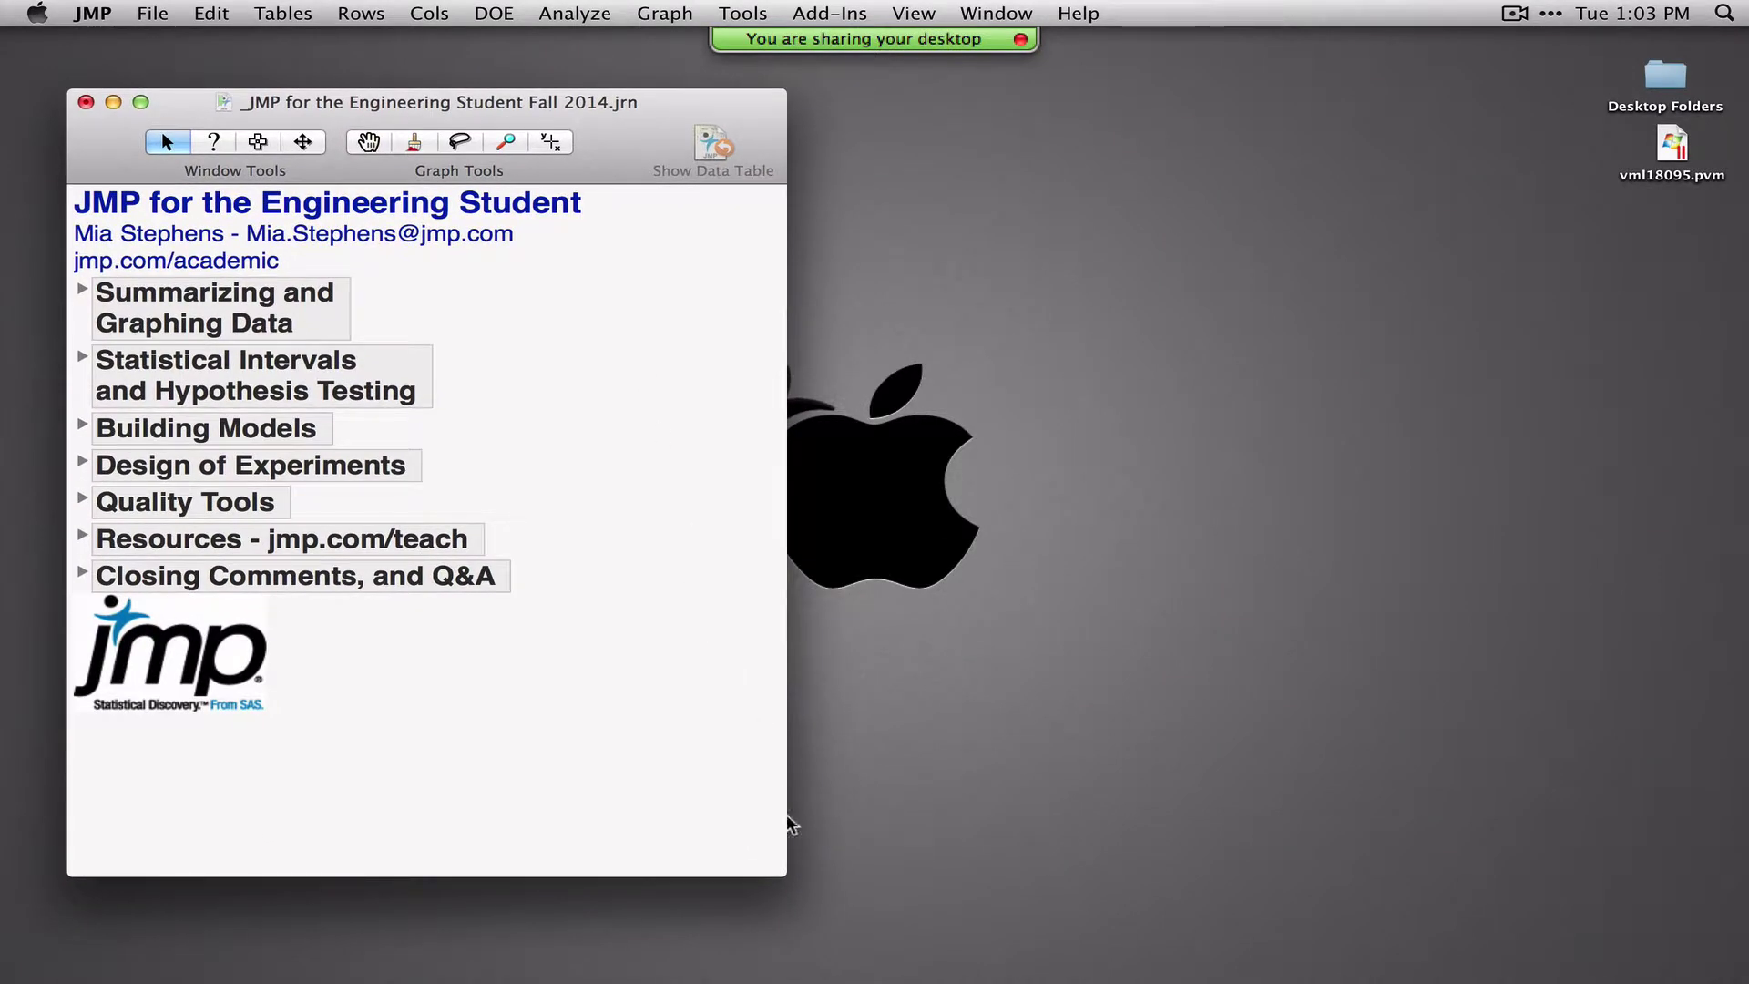
pyautogui.moveTo(782, 874); pyautogui.dragTo(716, 775)
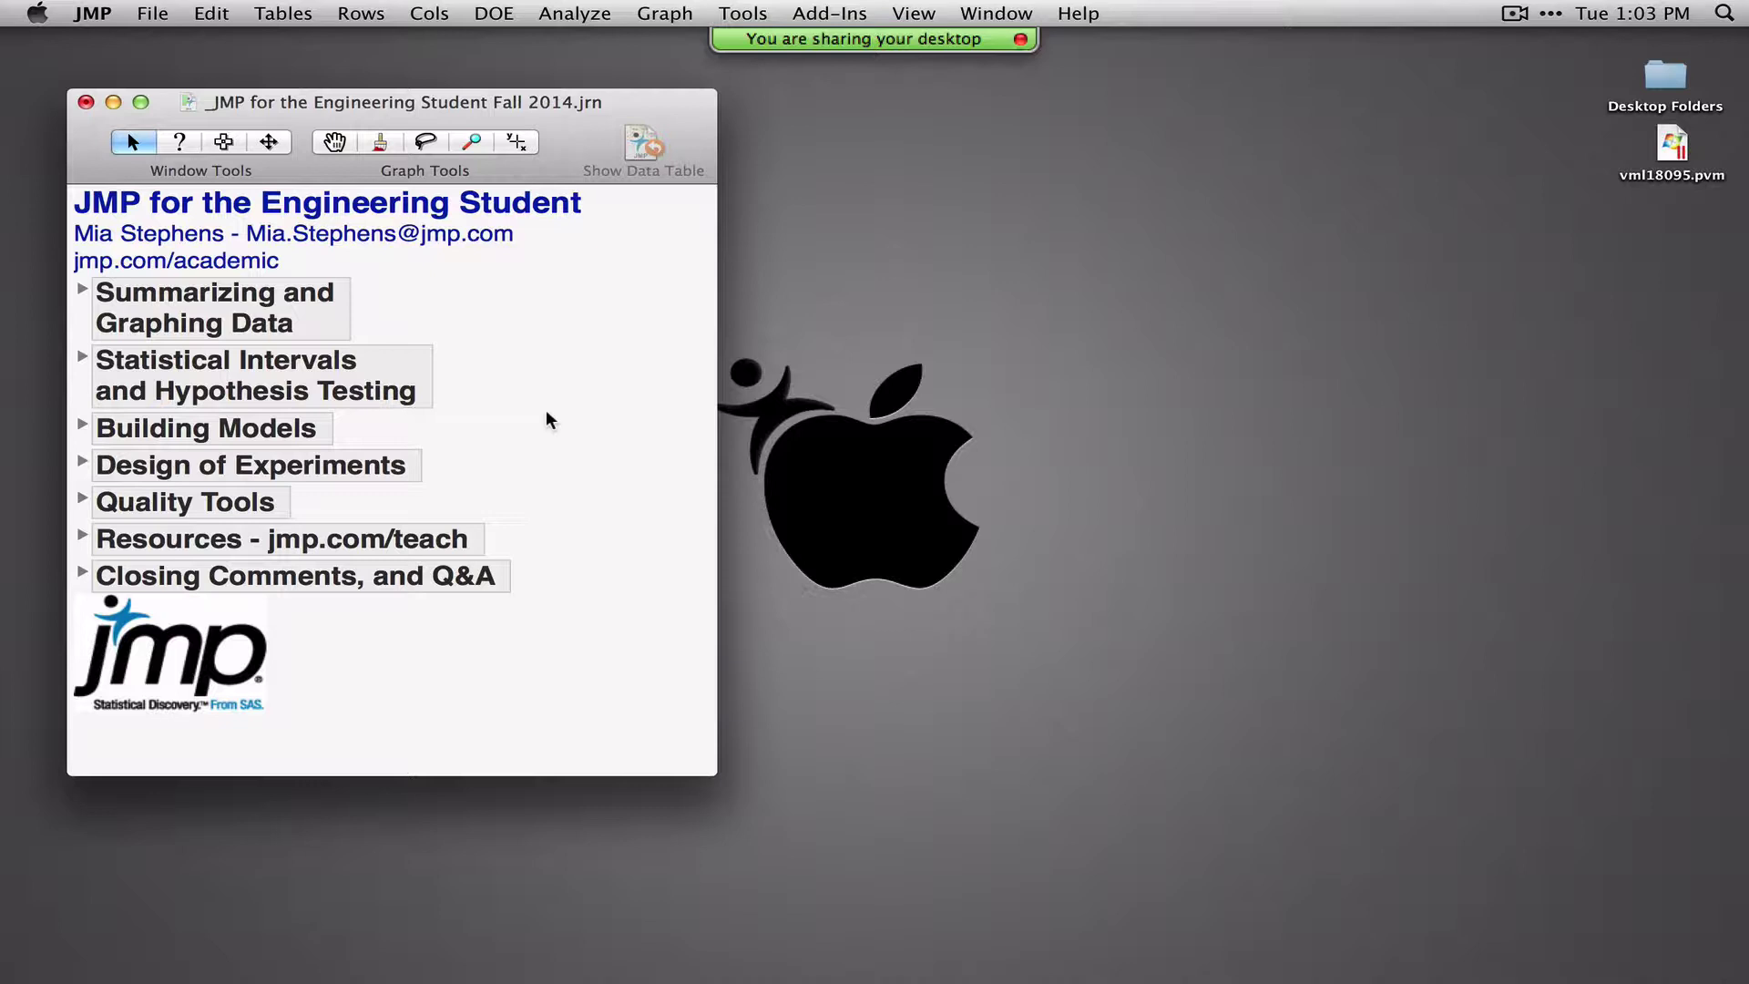
# Browse the Sample Data index, look at the Business and Demographic tables, and close the index
pyautogui.click(1090, 20)
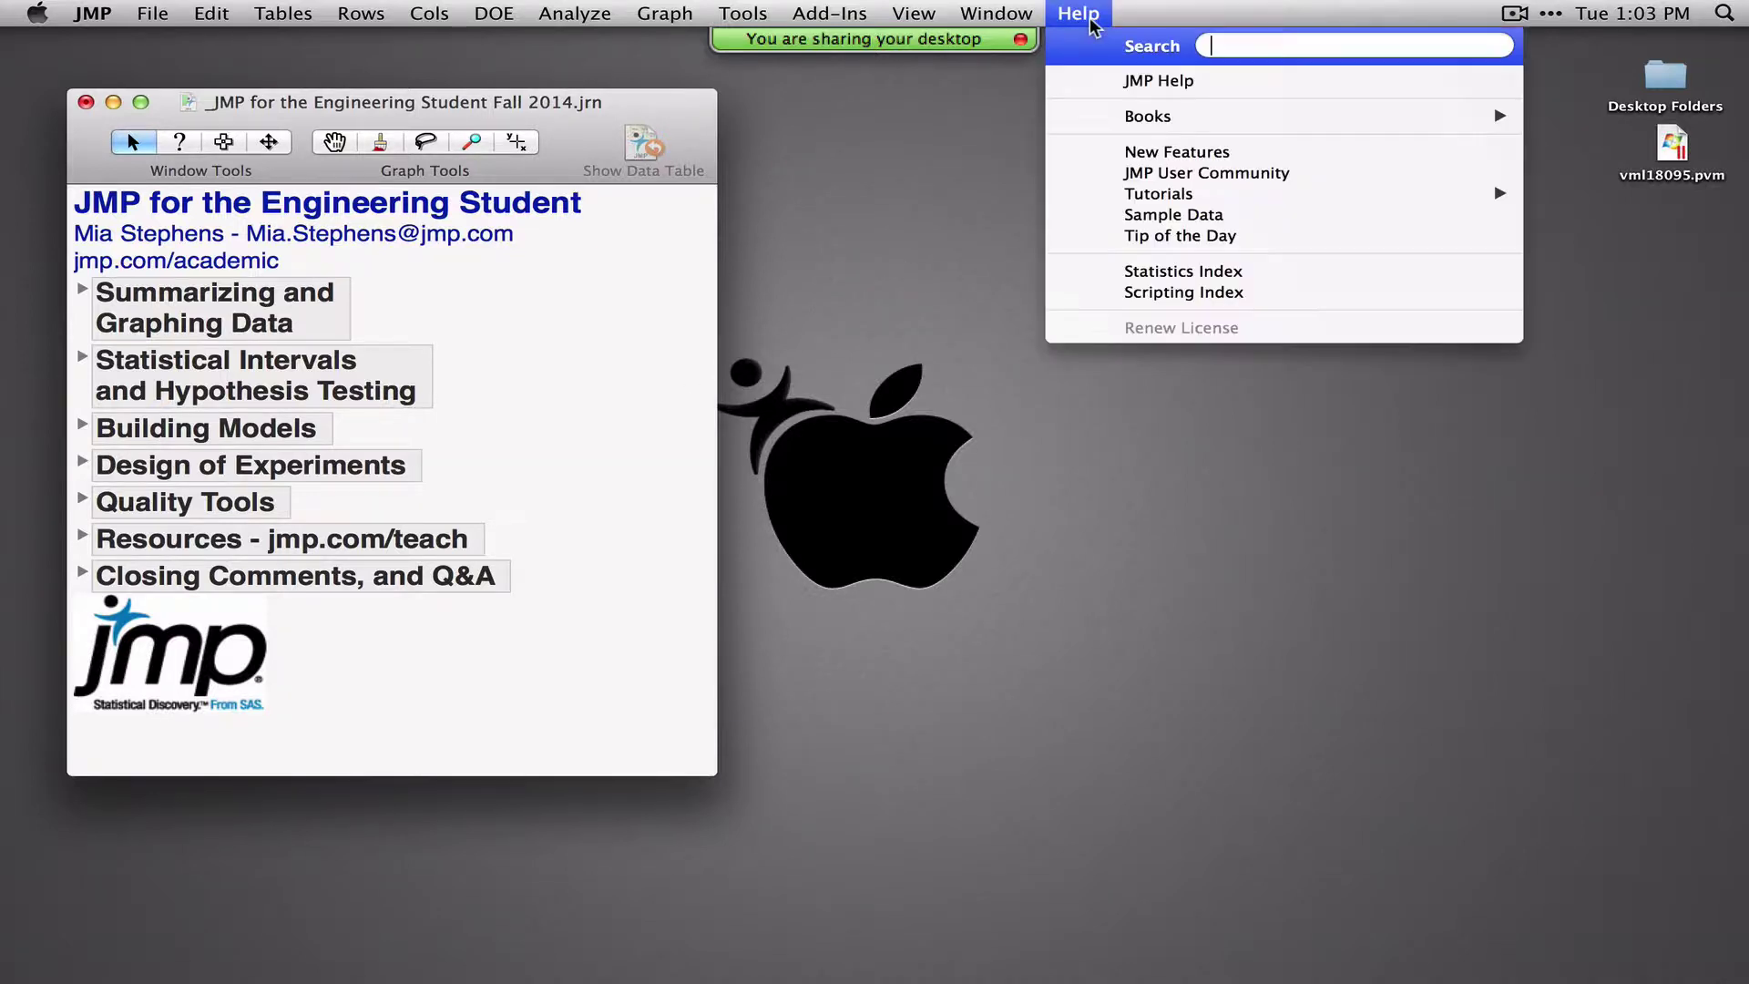
pyautogui.click(1211, 223)
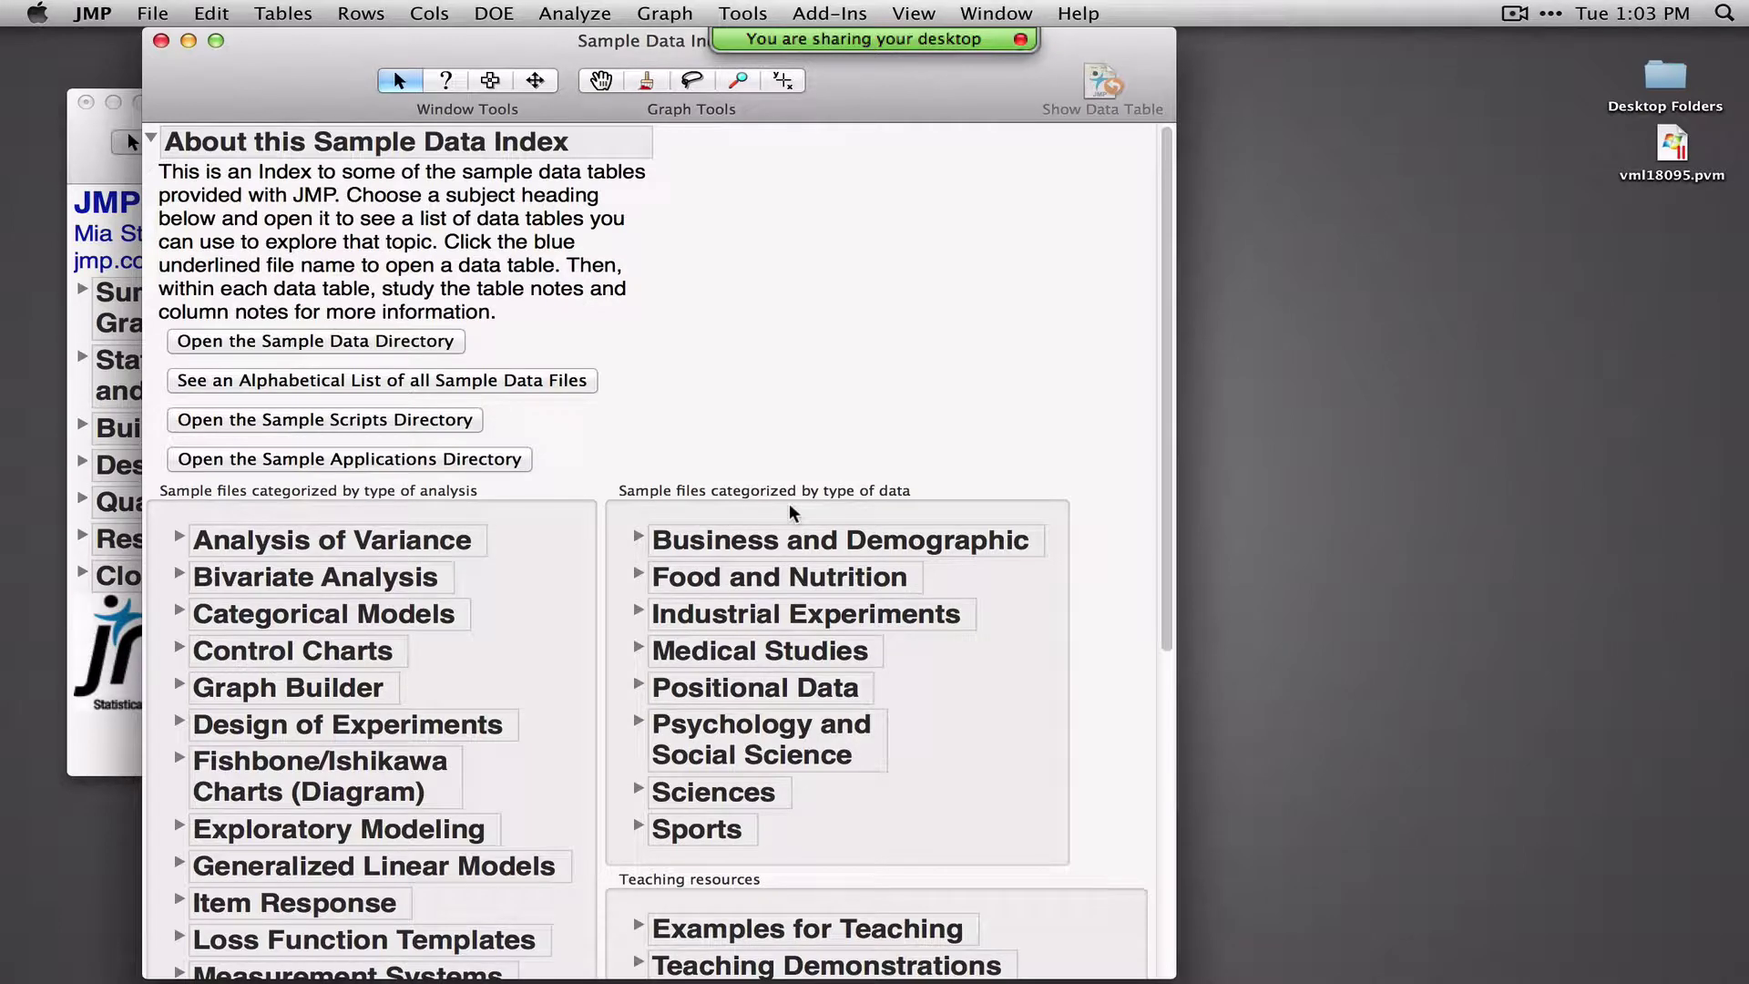
pyautogui.scroll(-2, 786, 496)
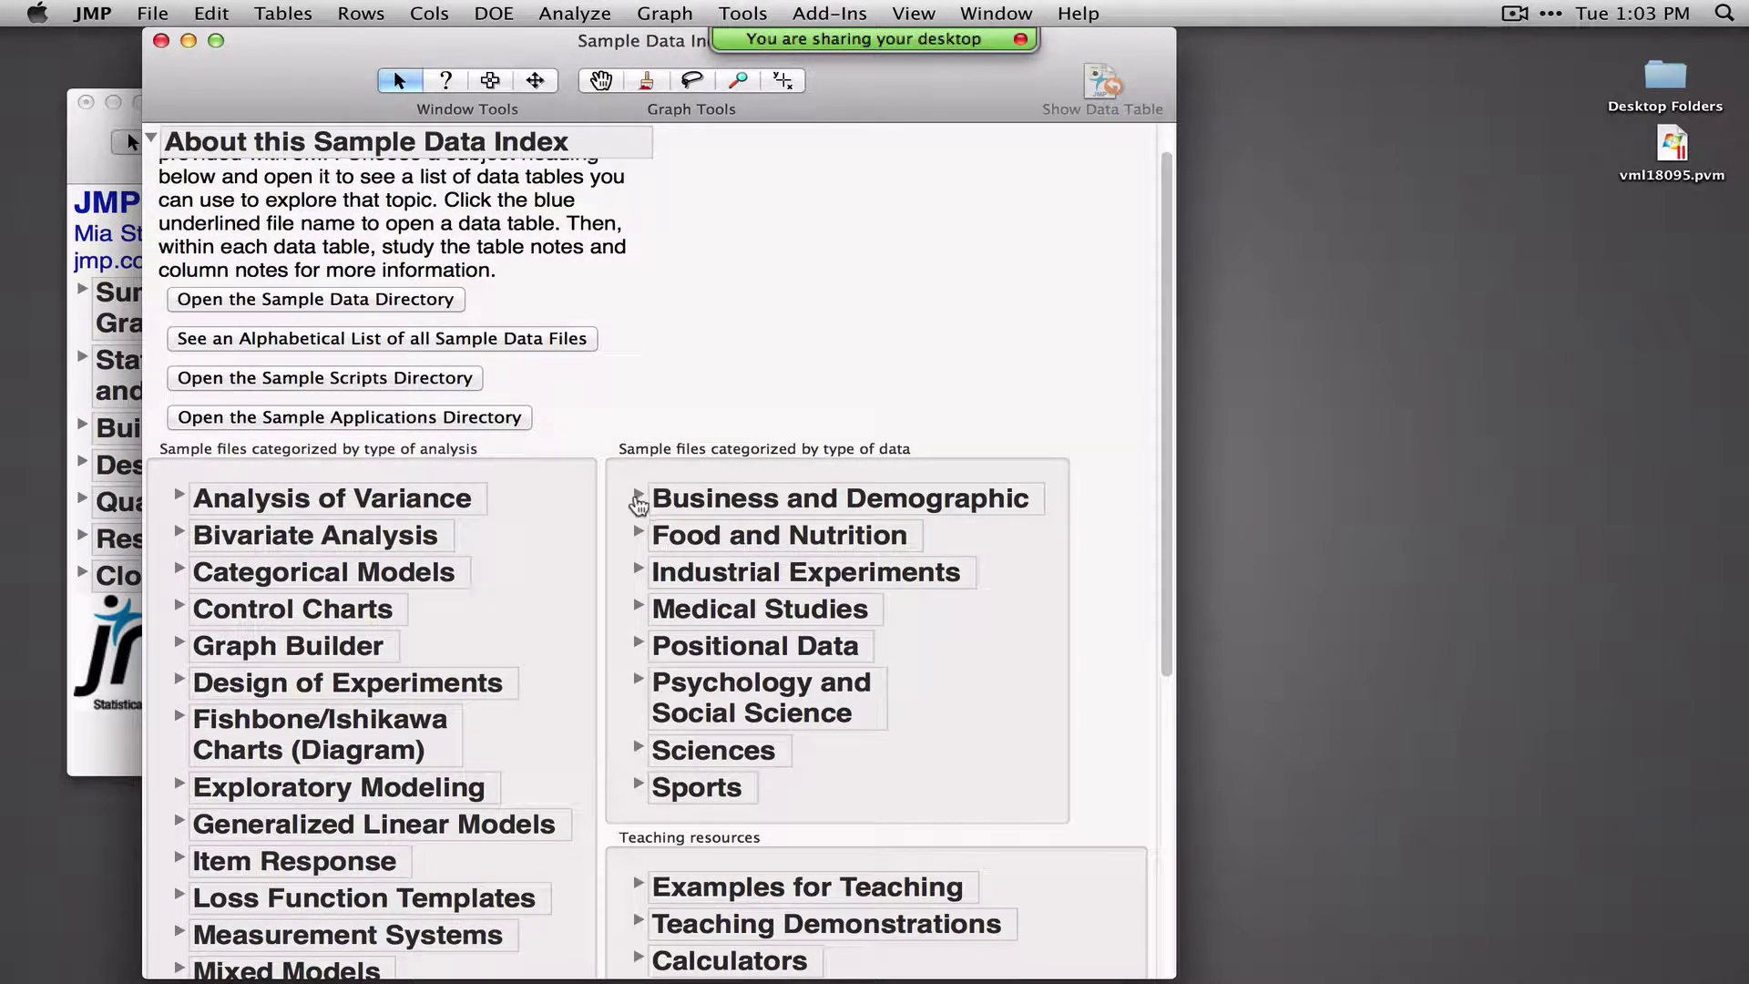
pyautogui.click(637, 496)
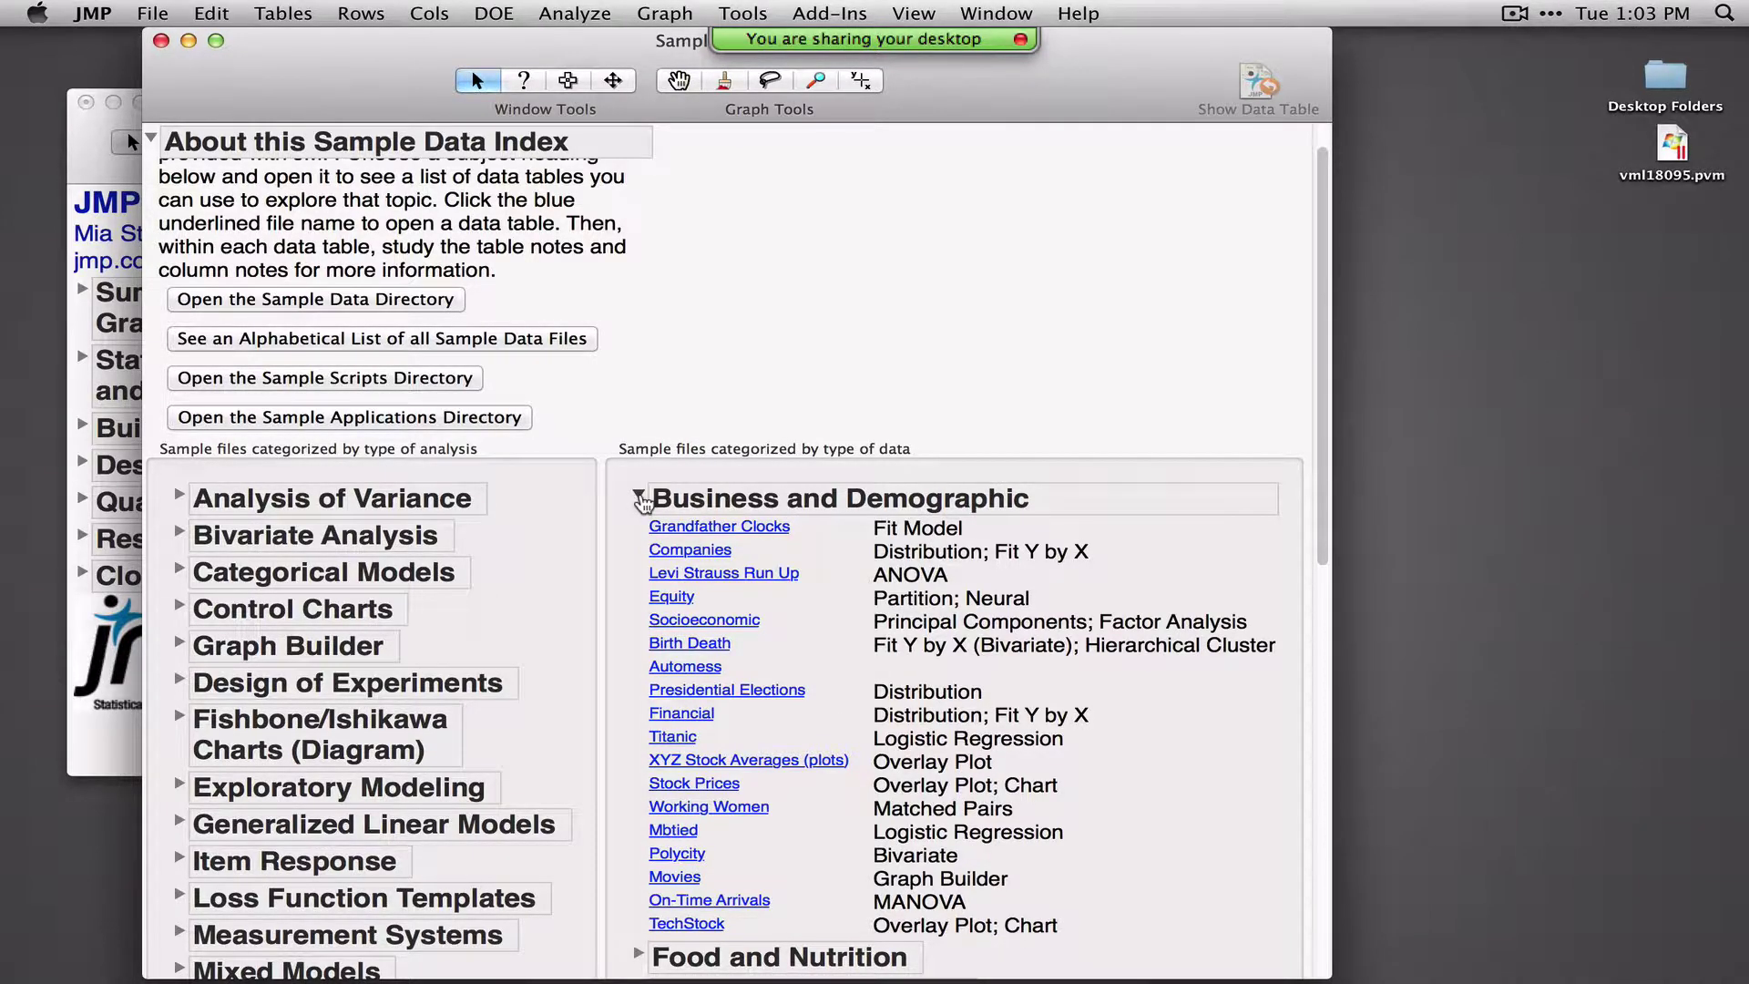
pyautogui.click(637, 496)
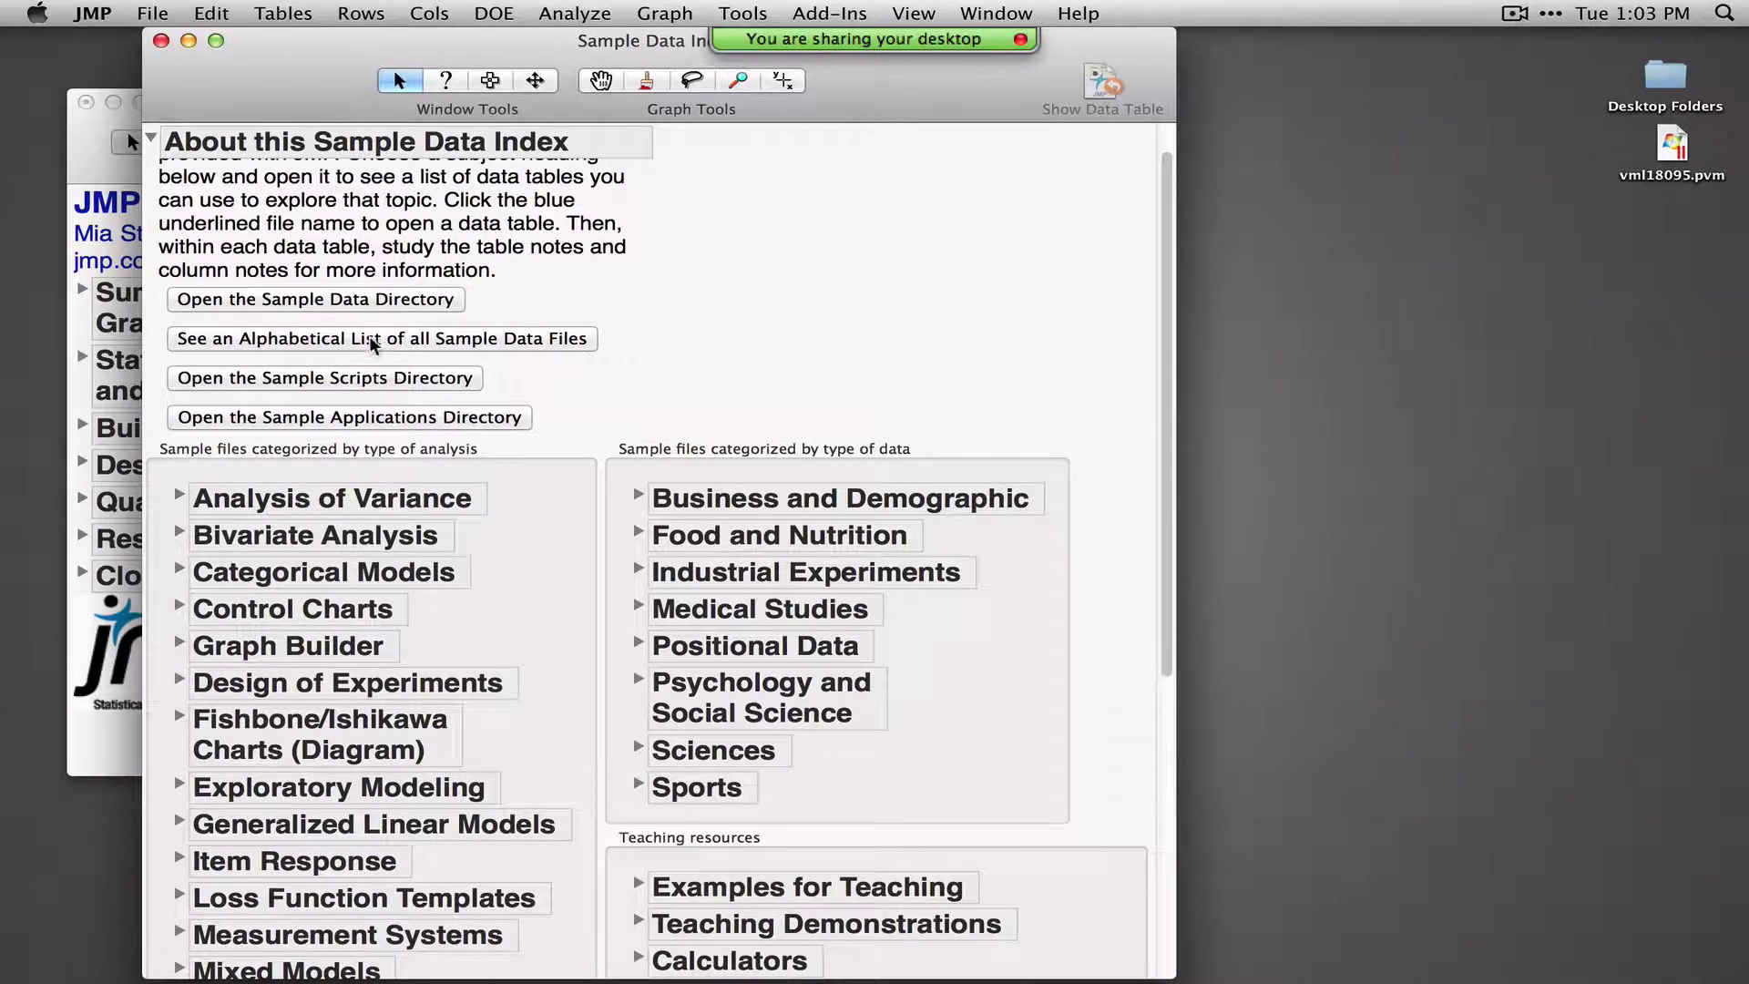
pyautogui.click(160, 40)
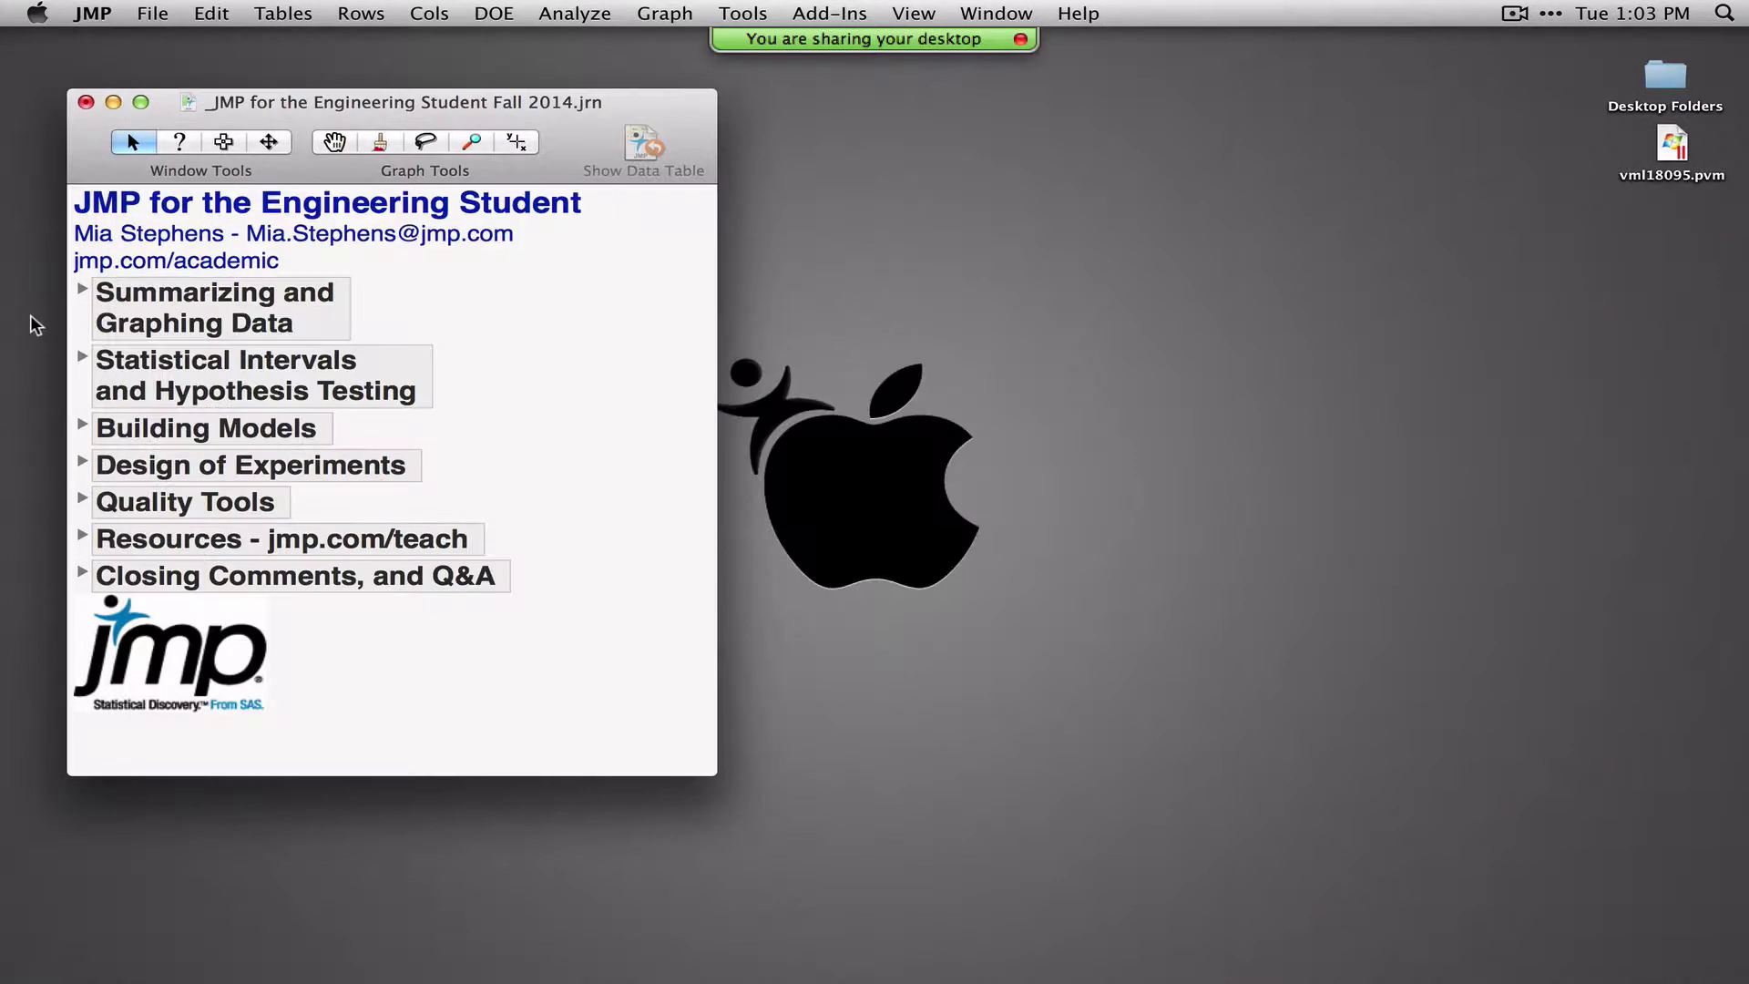
# Open the US Demographics table from the journal's Summarizing and Graphing Data section and enlarge its window to show all column names
pyautogui.click(82, 293)
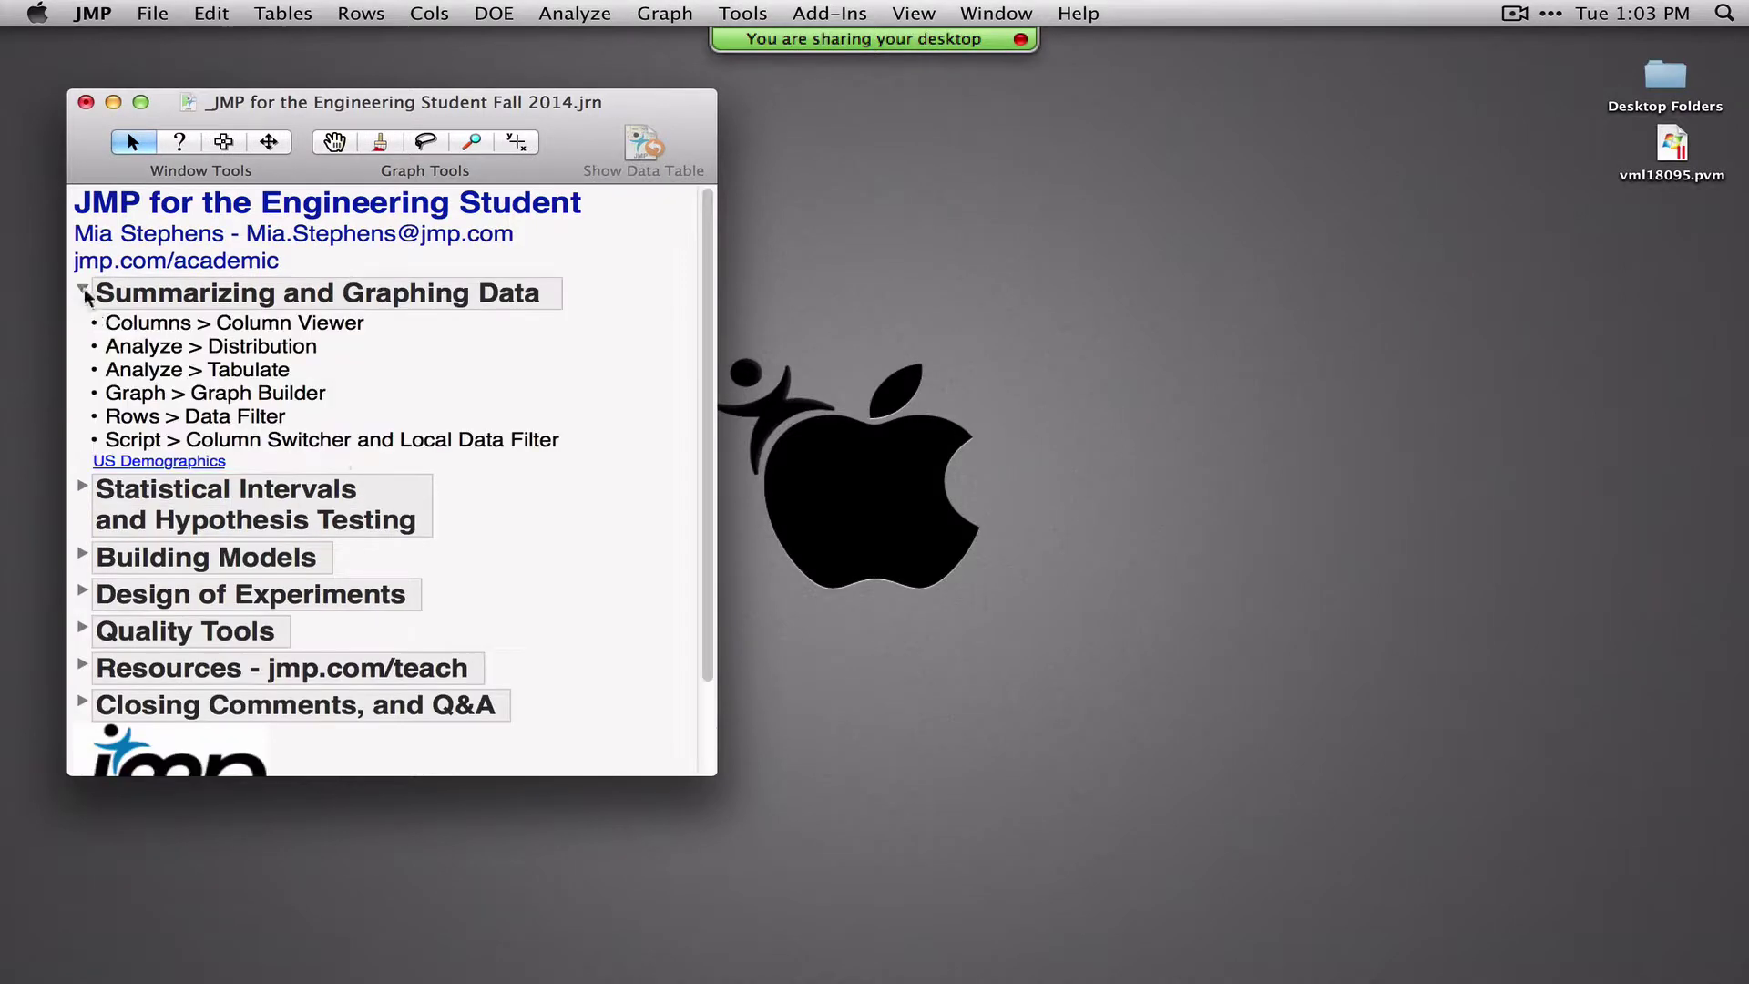
pyautogui.click(173, 462)
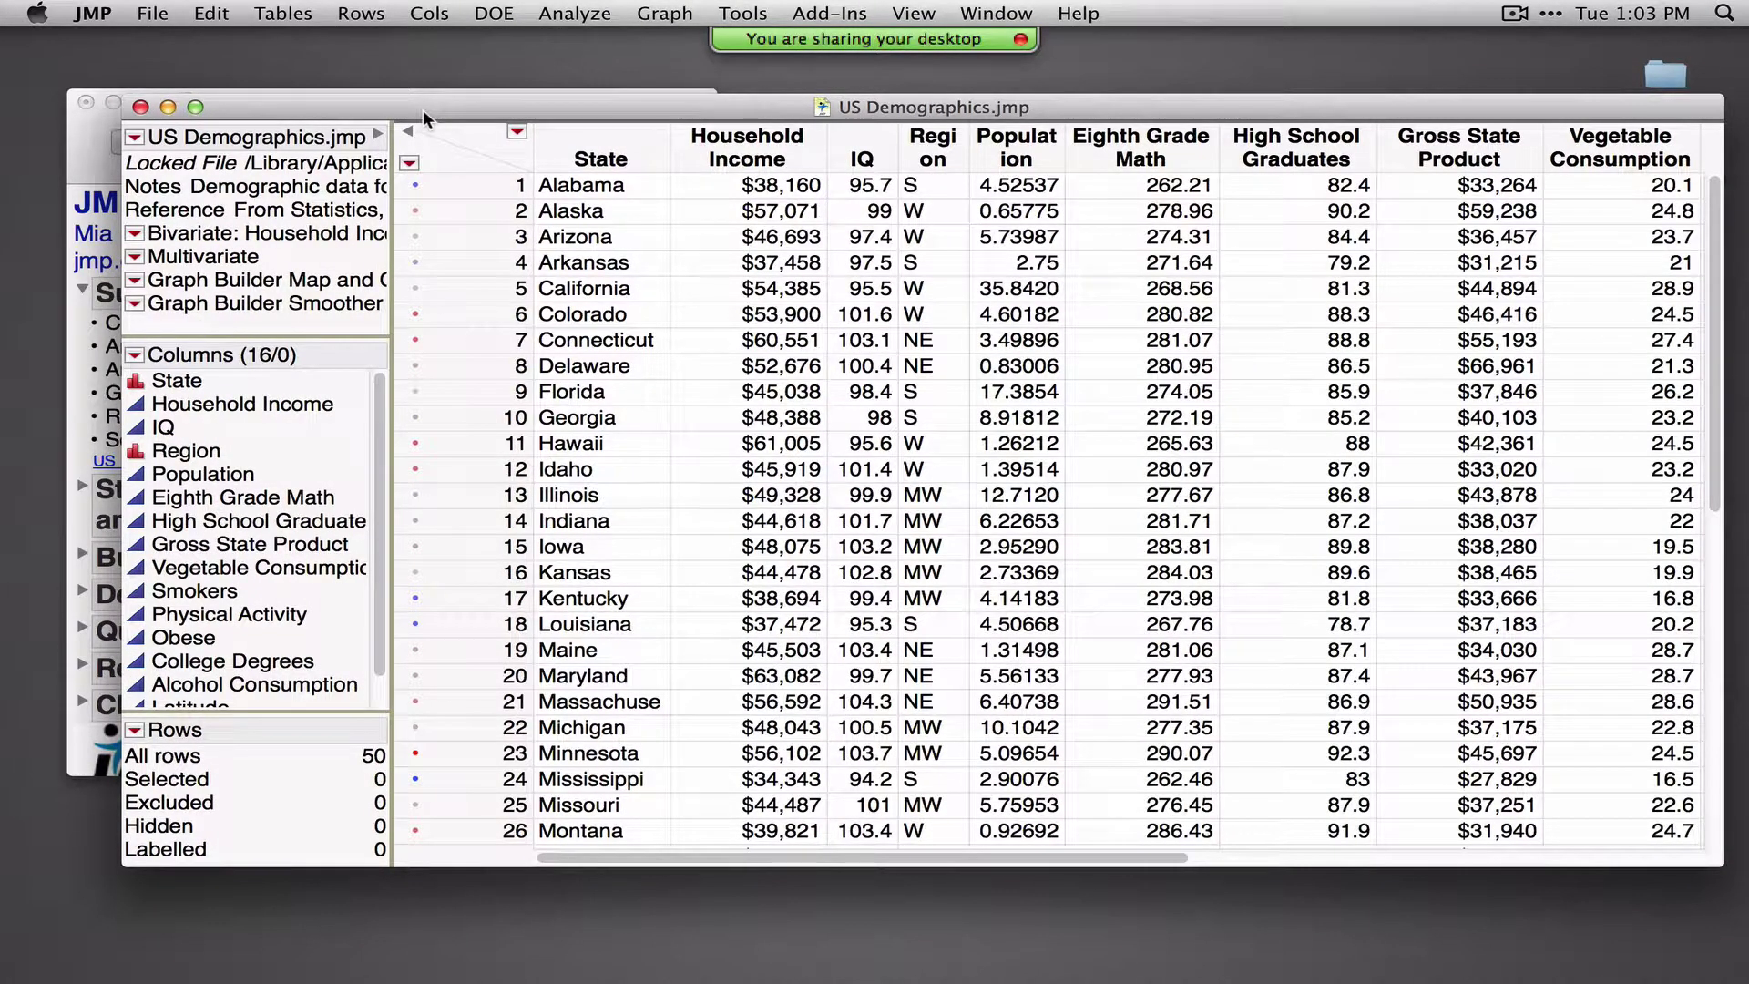
pyautogui.moveTo(423, 109); pyautogui.dragTo(408, 93)
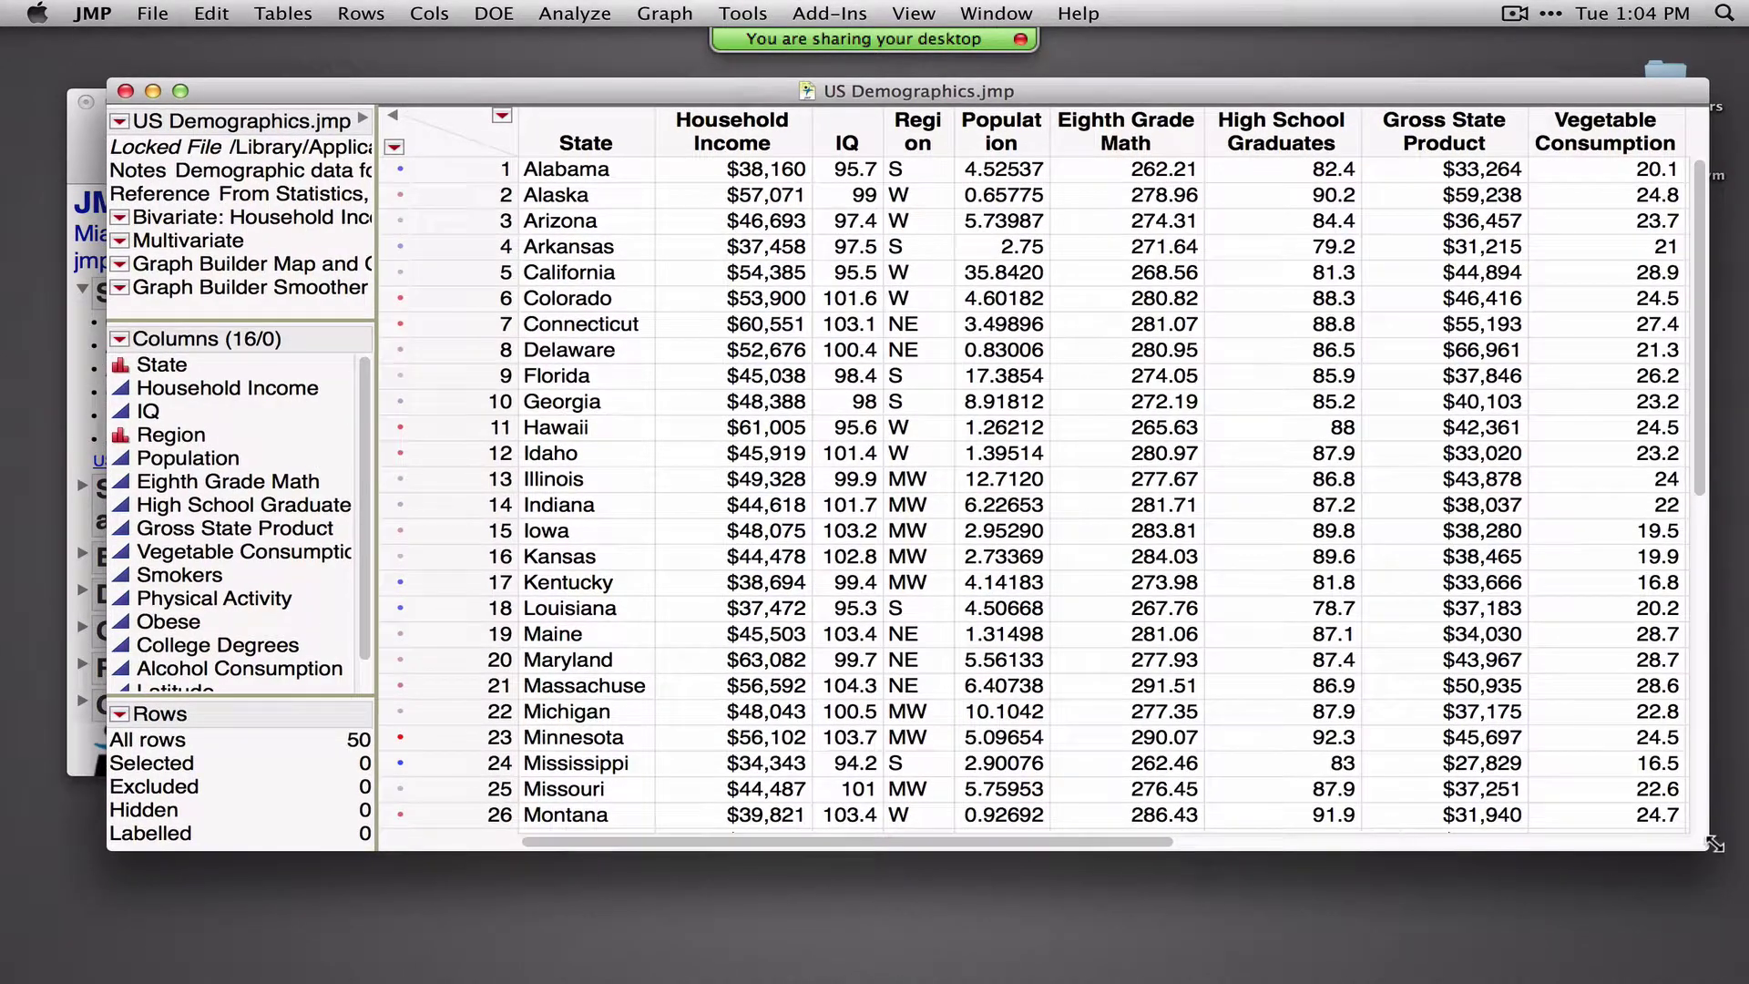
pyautogui.moveTo(1706, 845); pyautogui.dragTo(1699, 924)
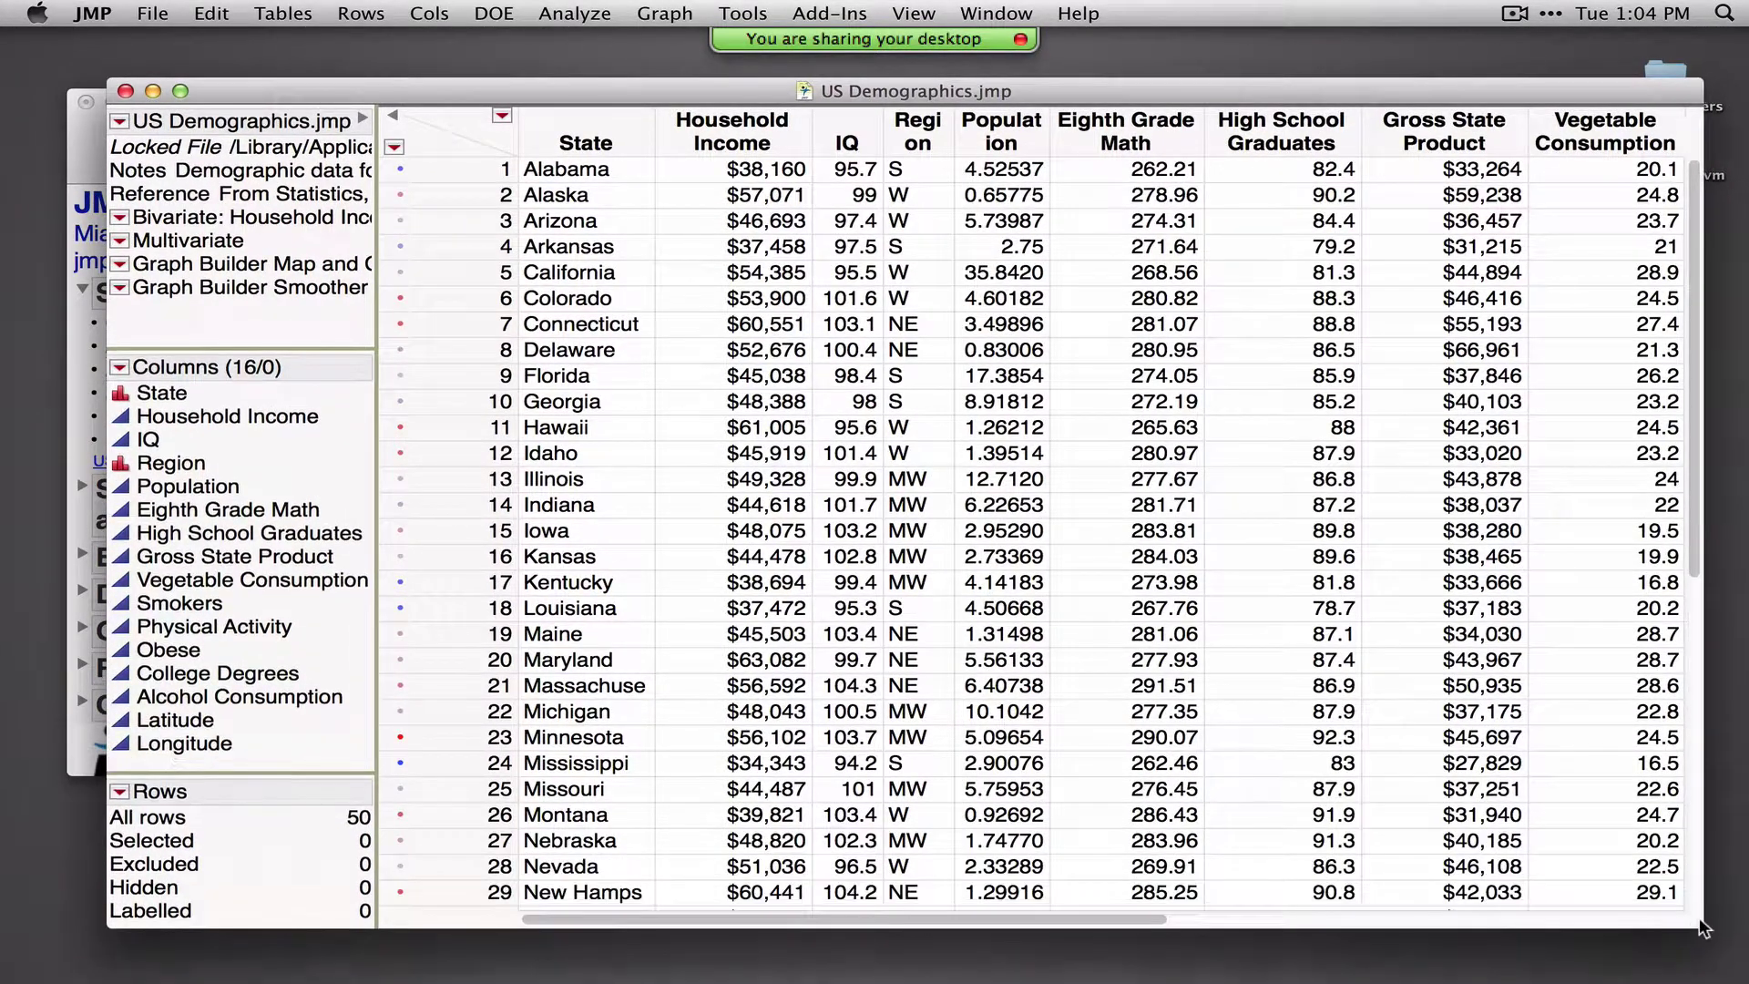
# Try the Ordinal and Nominal modeling types on the Eighth Grade Math column, then restore it to Continuous
pyautogui.click(121, 514)
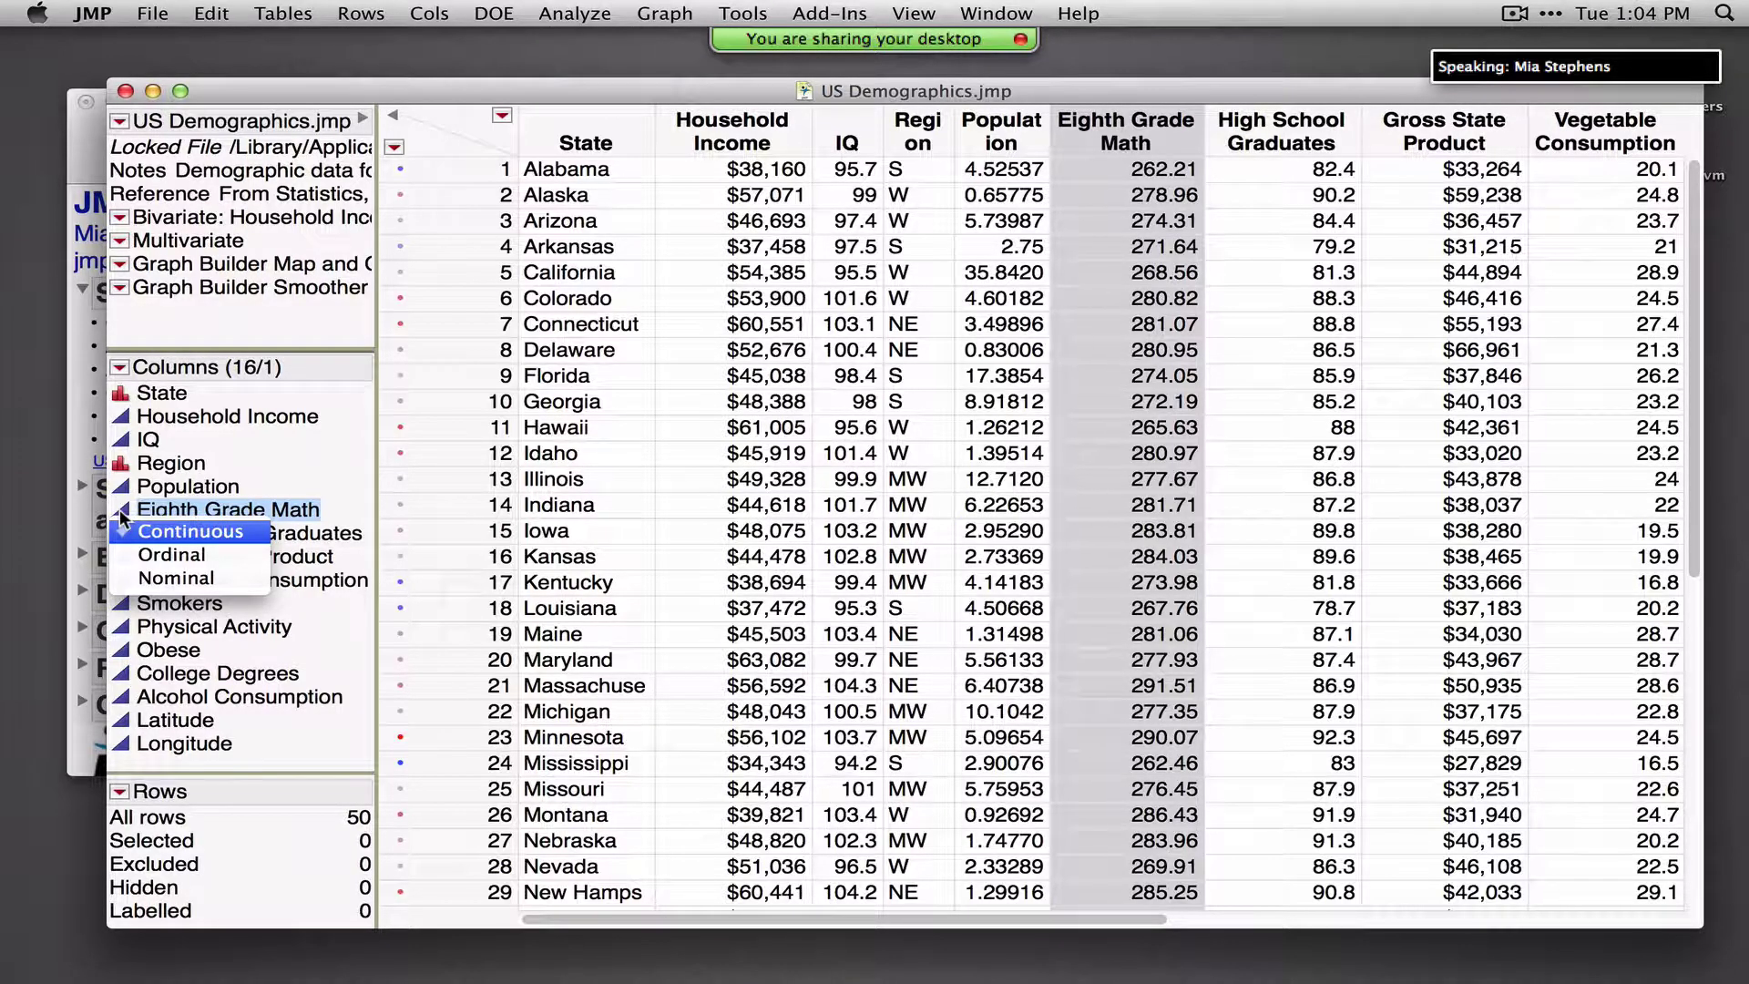
pyautogui.click(221, 554)
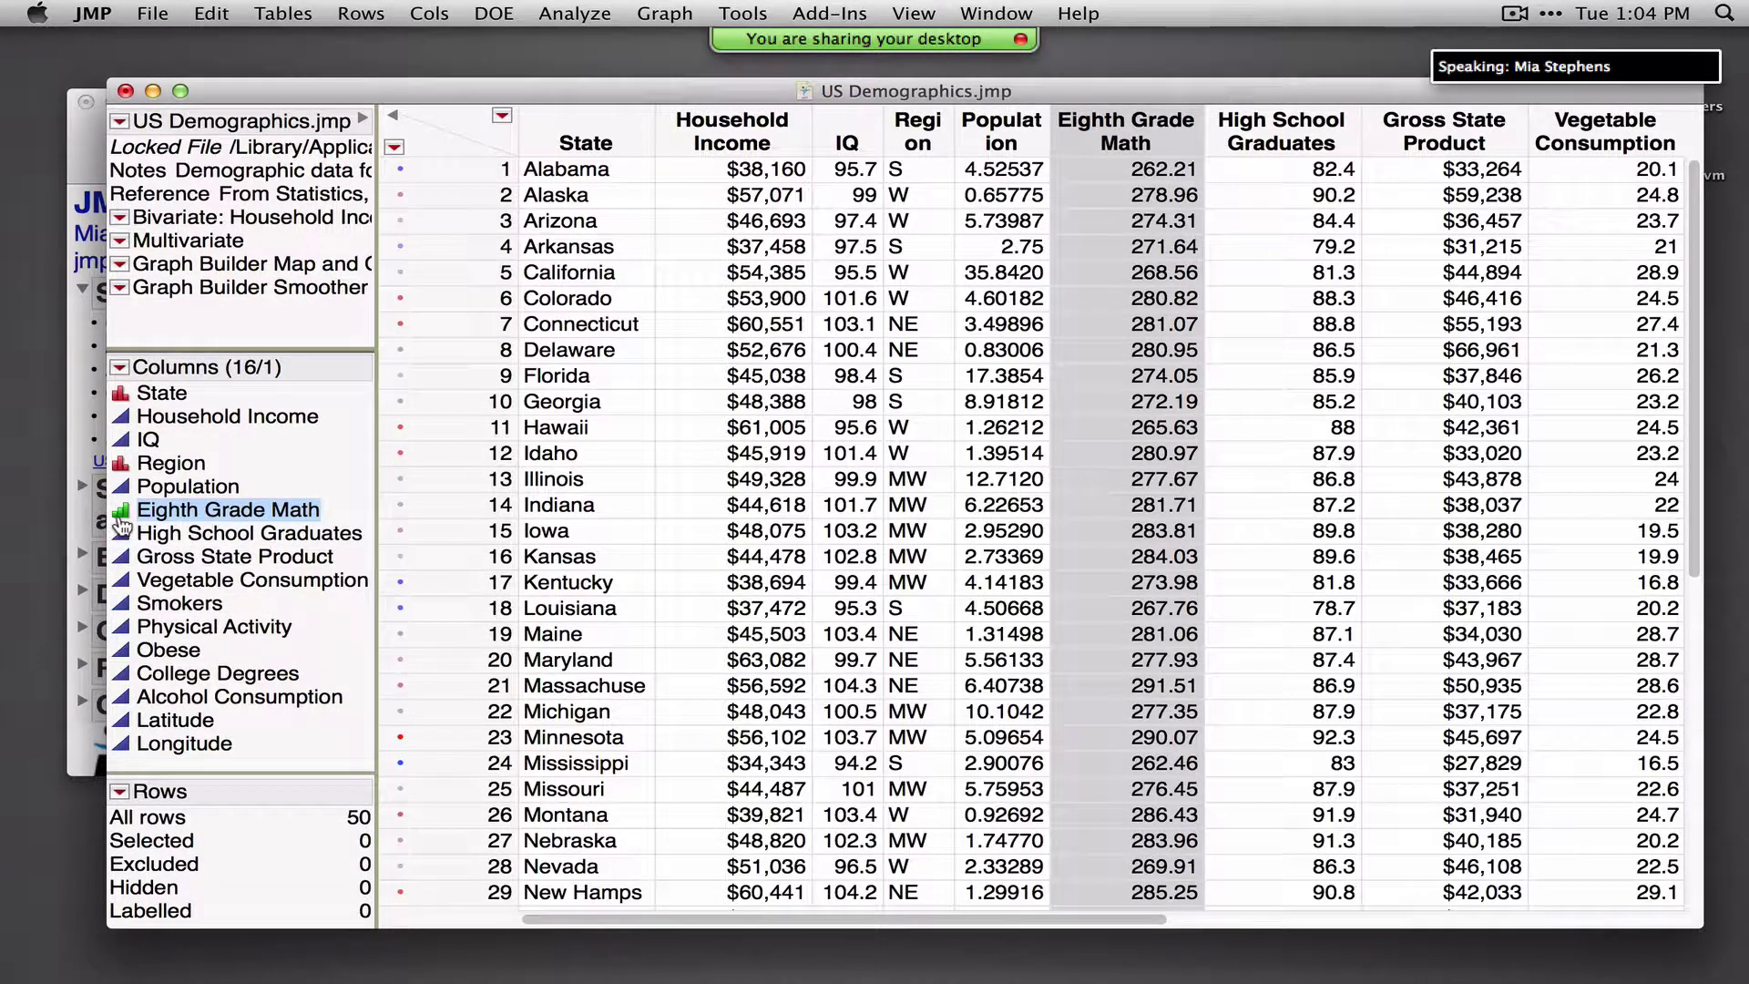
pyautogui.click(121, 515)
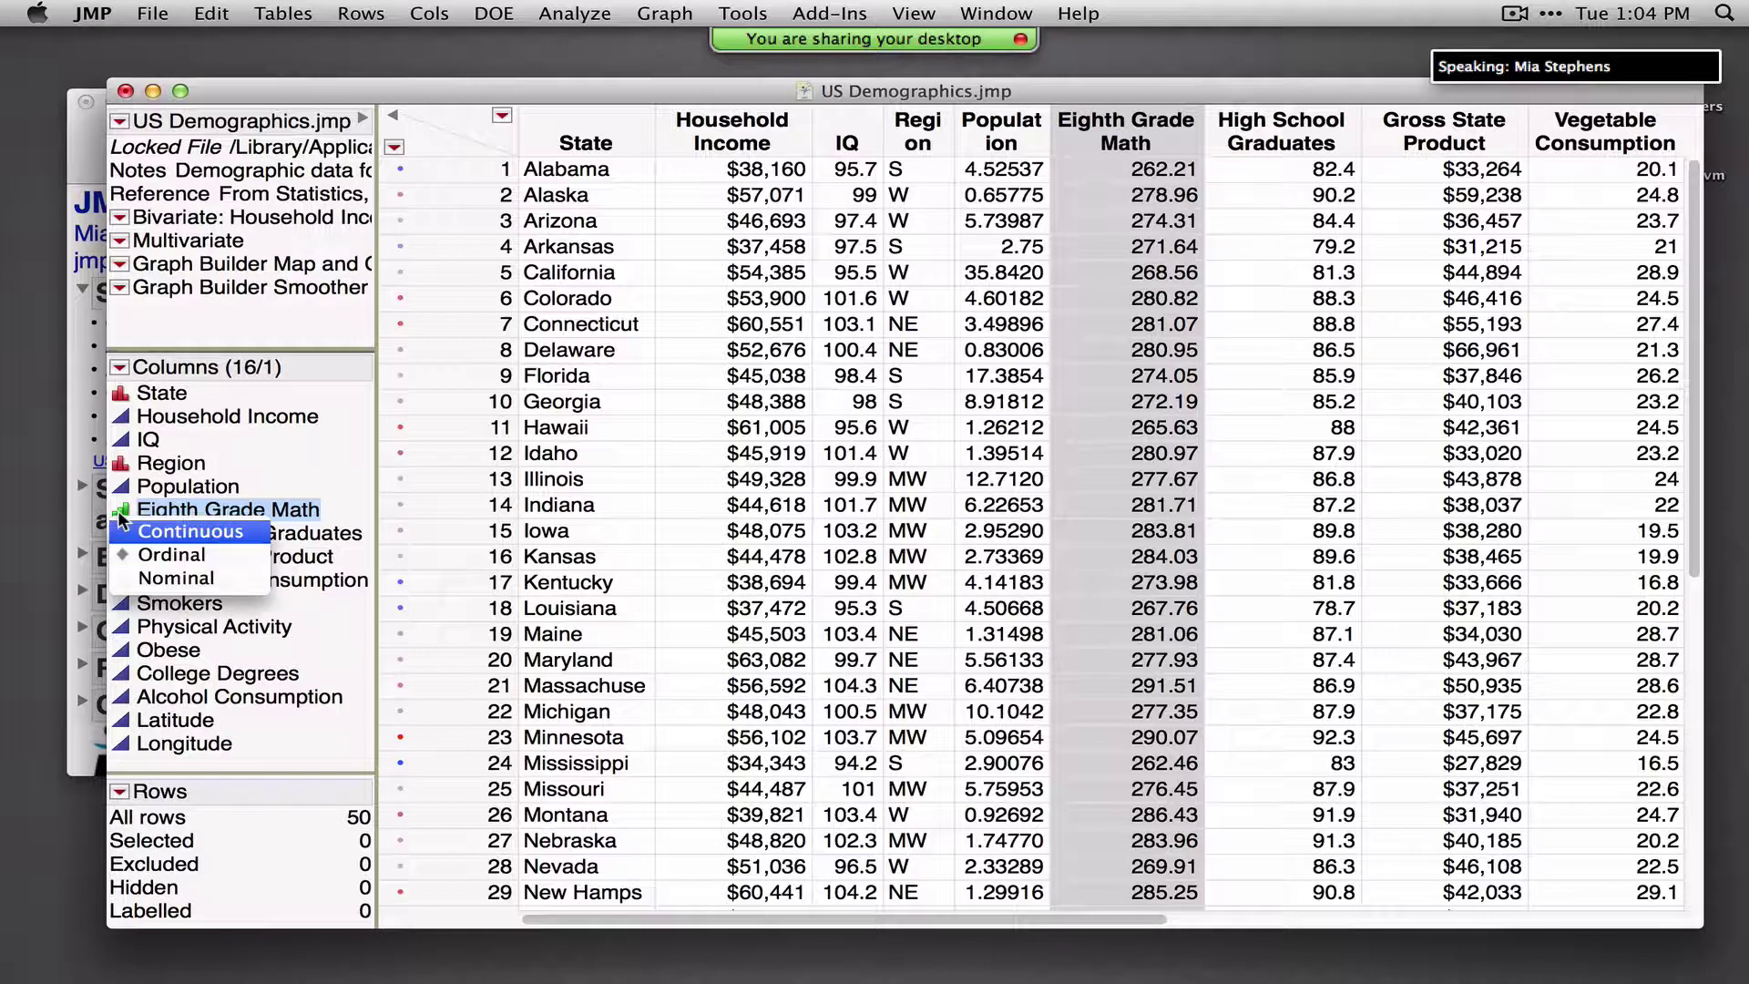
pyautogui.click(167, 577)
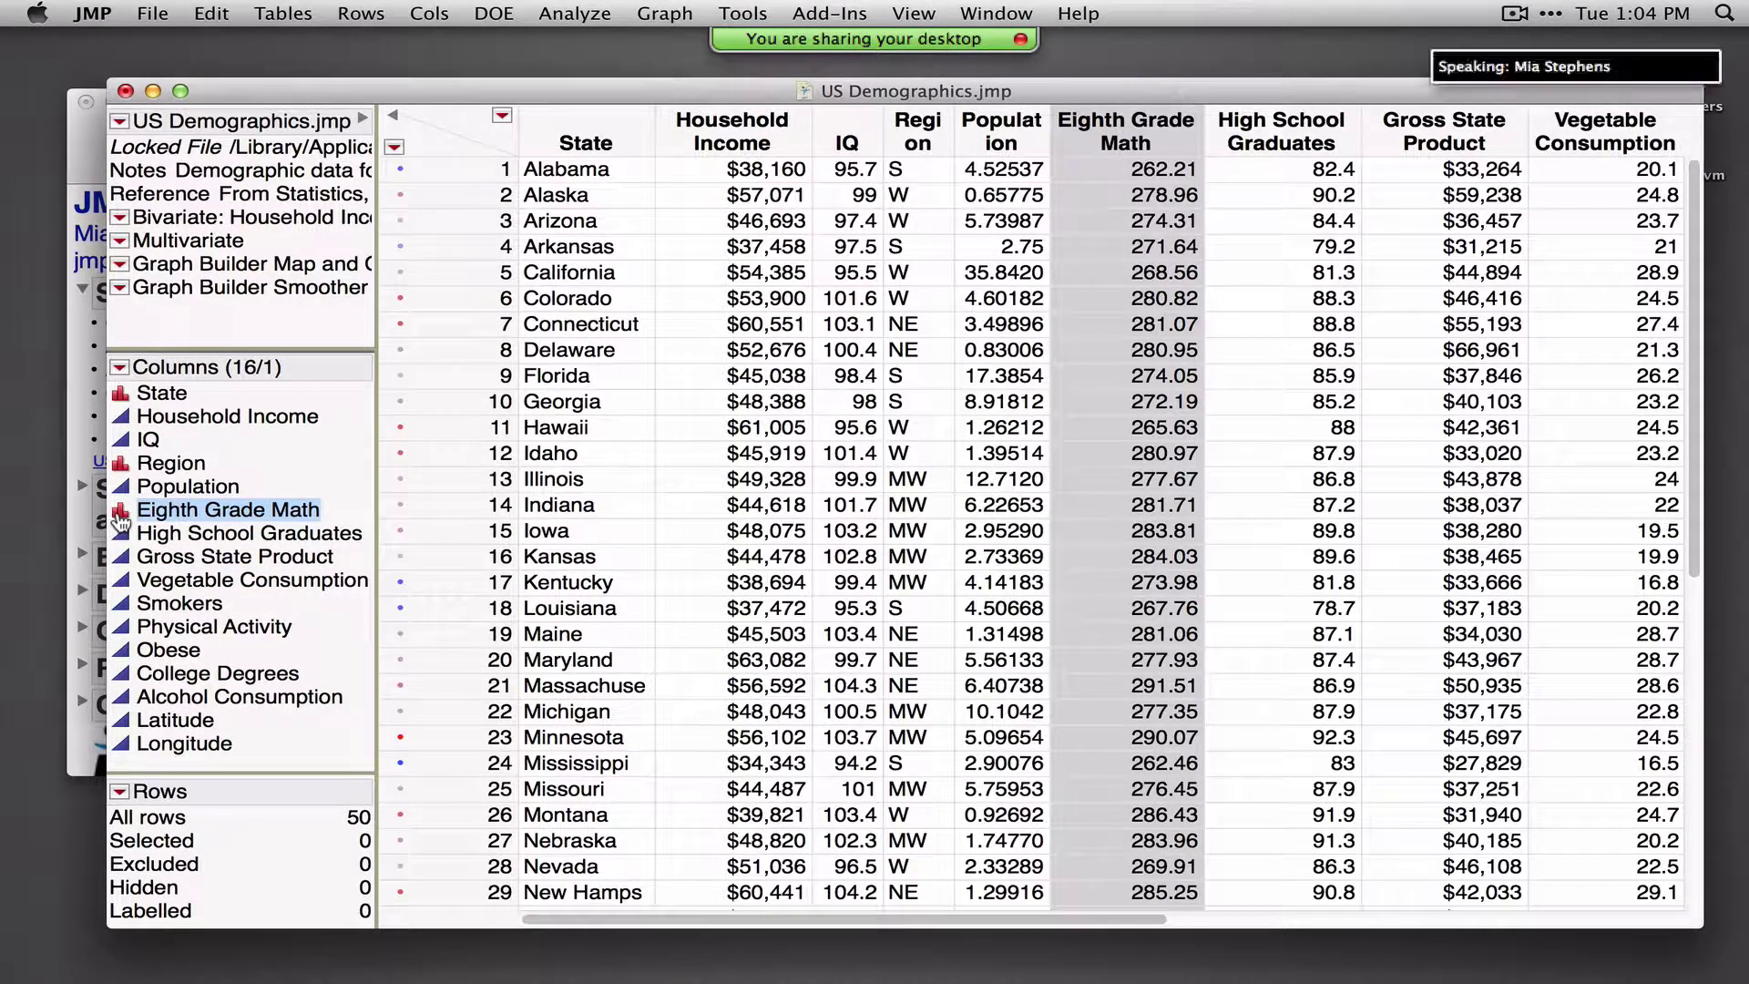
pyautogui.click(120, 516)
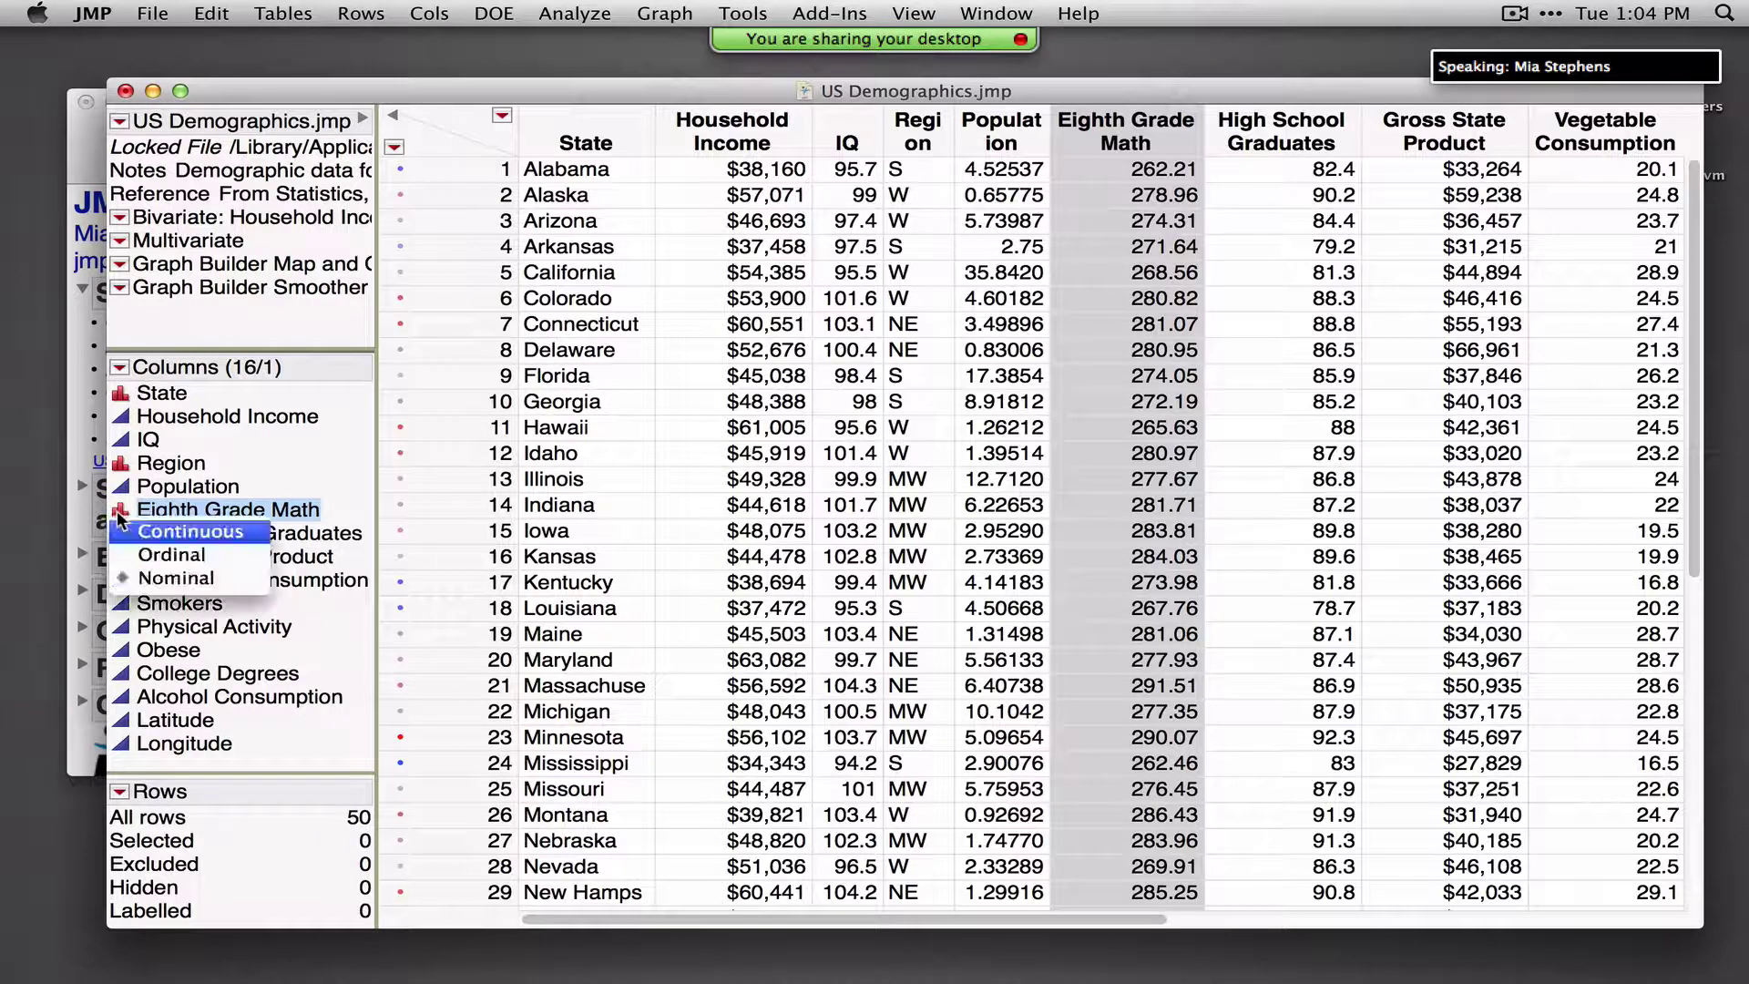
pyautogui.click(170, 533)
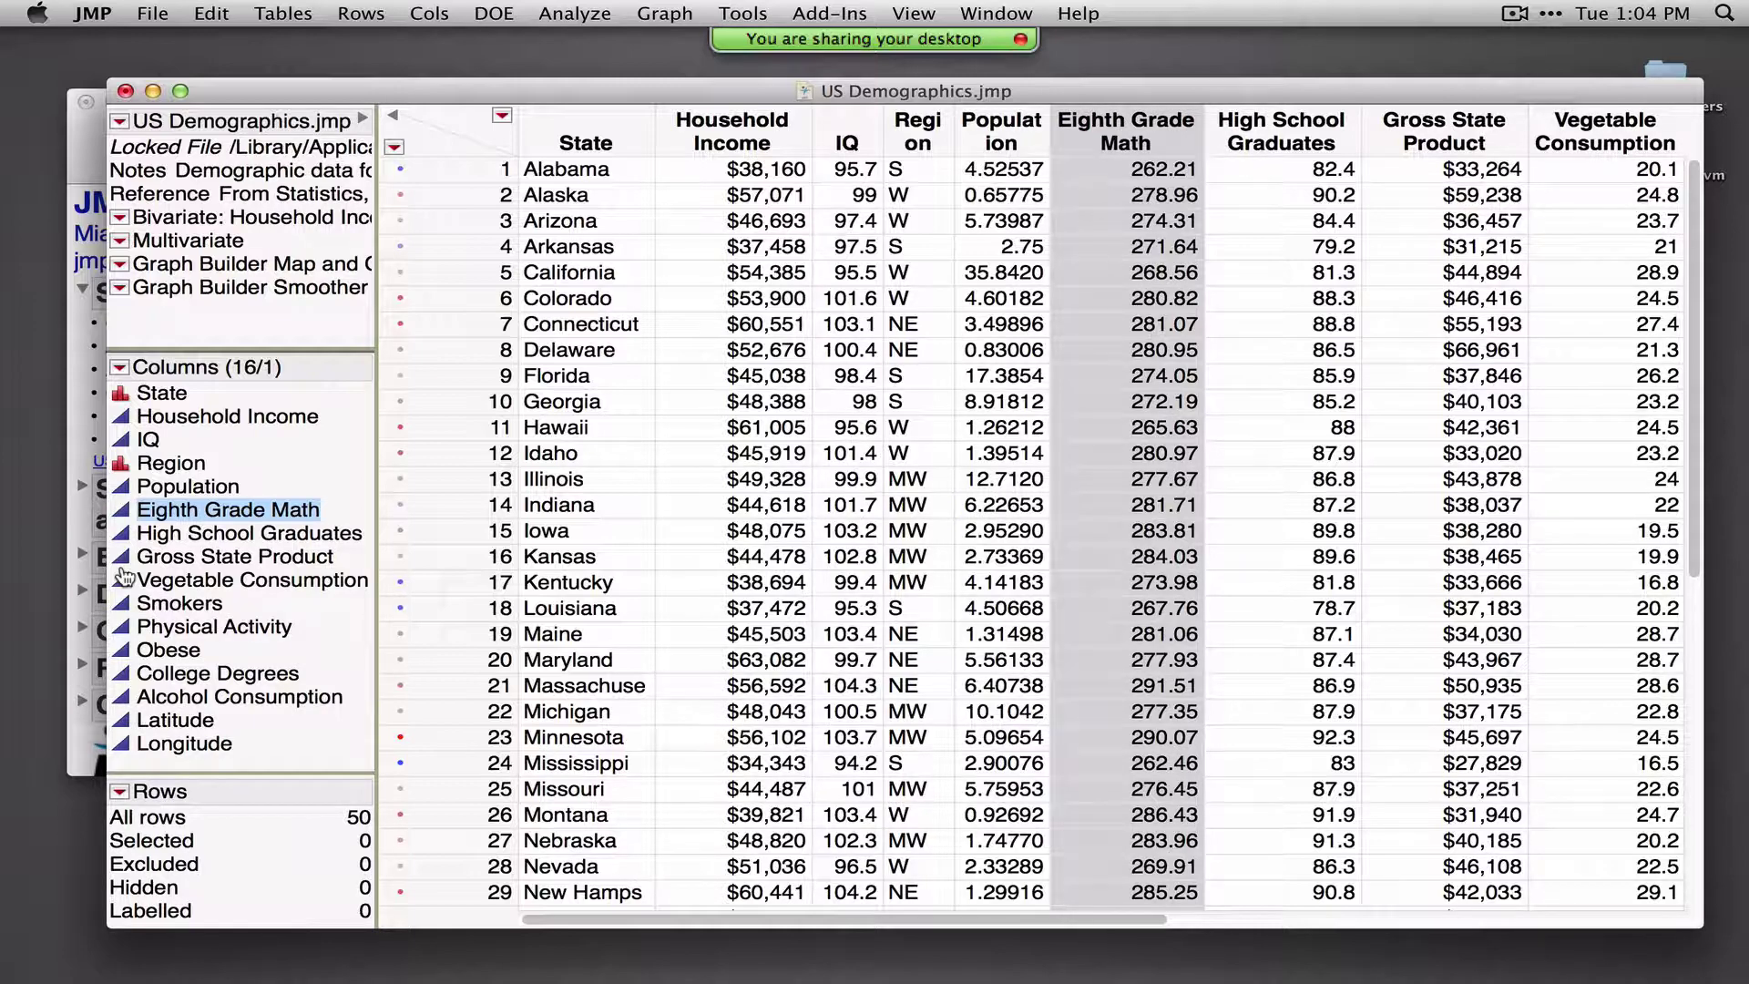
# Shift the data table aside to uncover the journal, then open the Columns Viewer for US Demographics and reposition it
pyautogui.moveTo(288, 90); pyautogui.dragTo(695, 98)
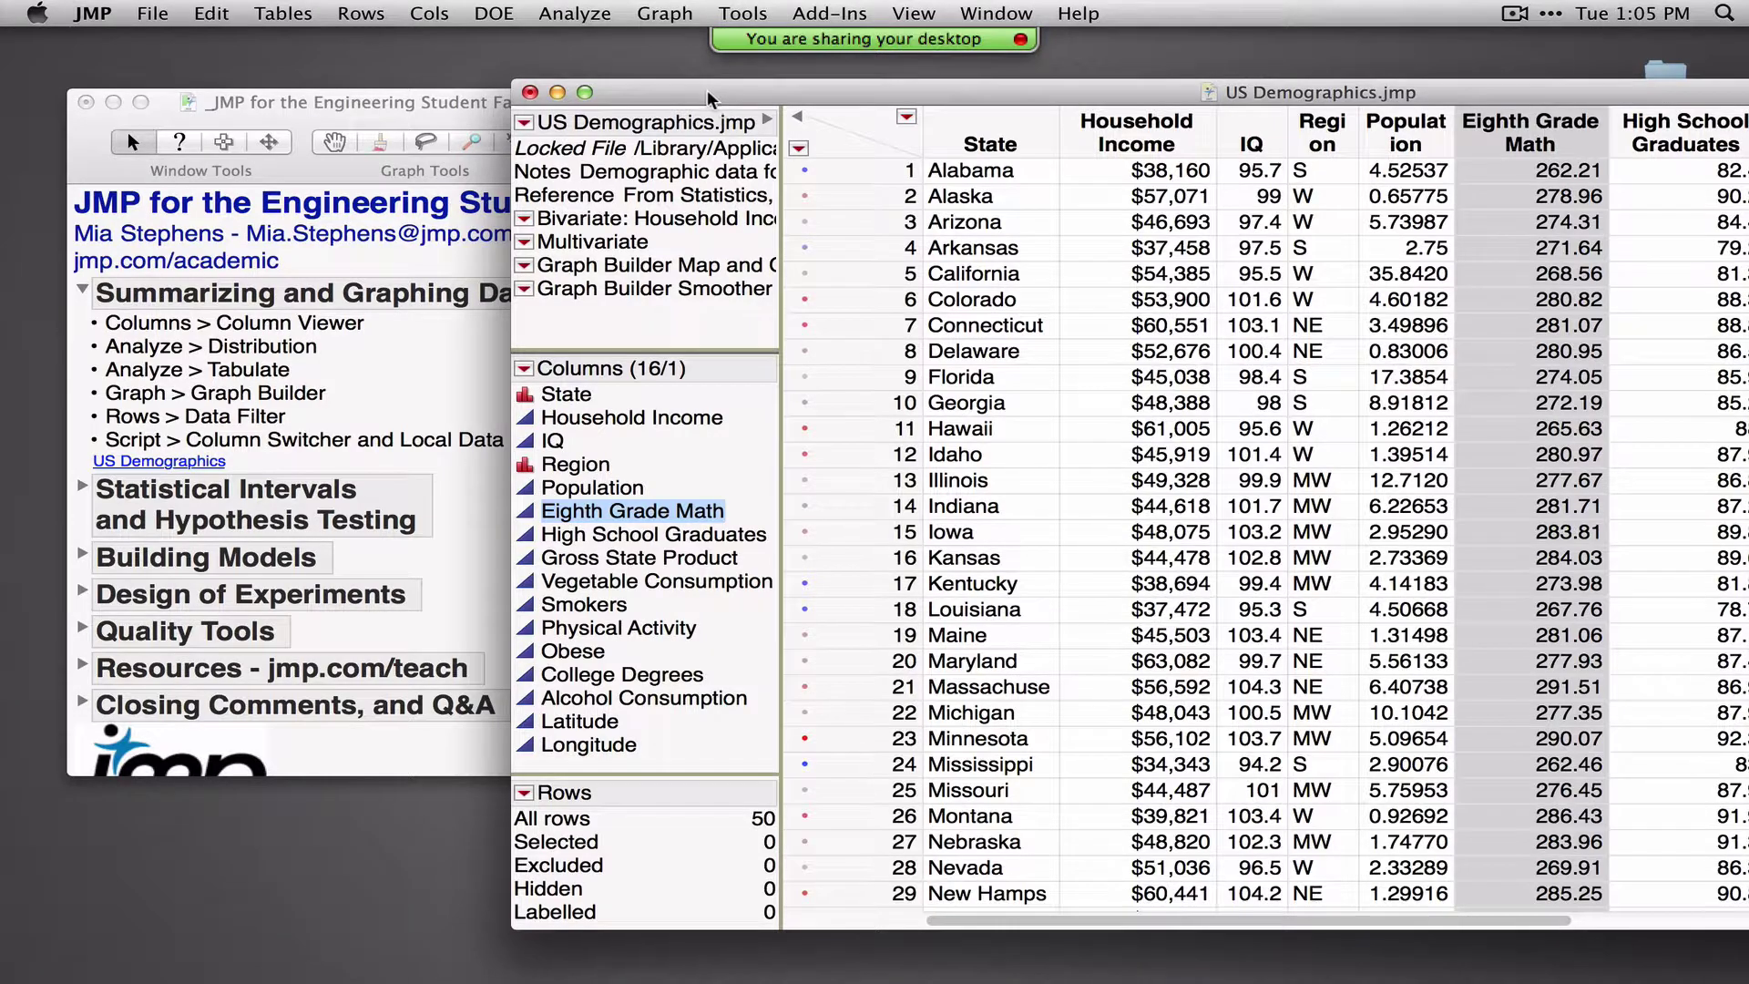
pyautogui.moveTo(707, 90); pyautogui.dragTo(440, 100)
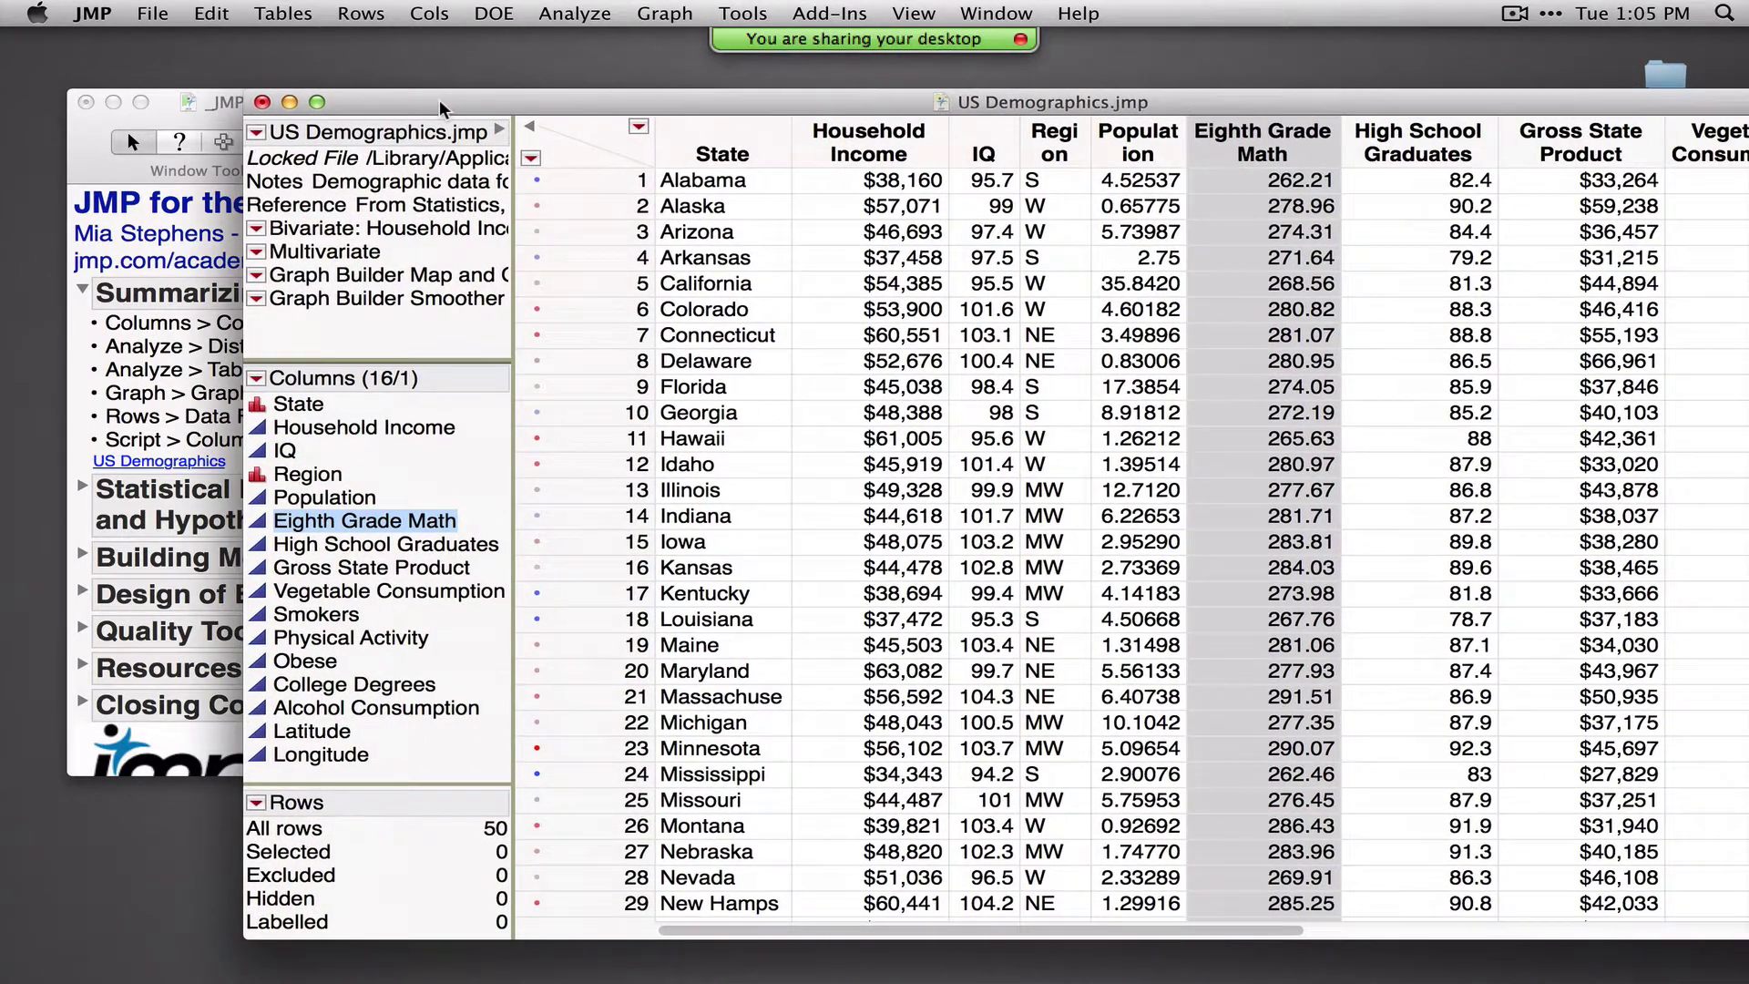
pyautogui.click(428, 13)
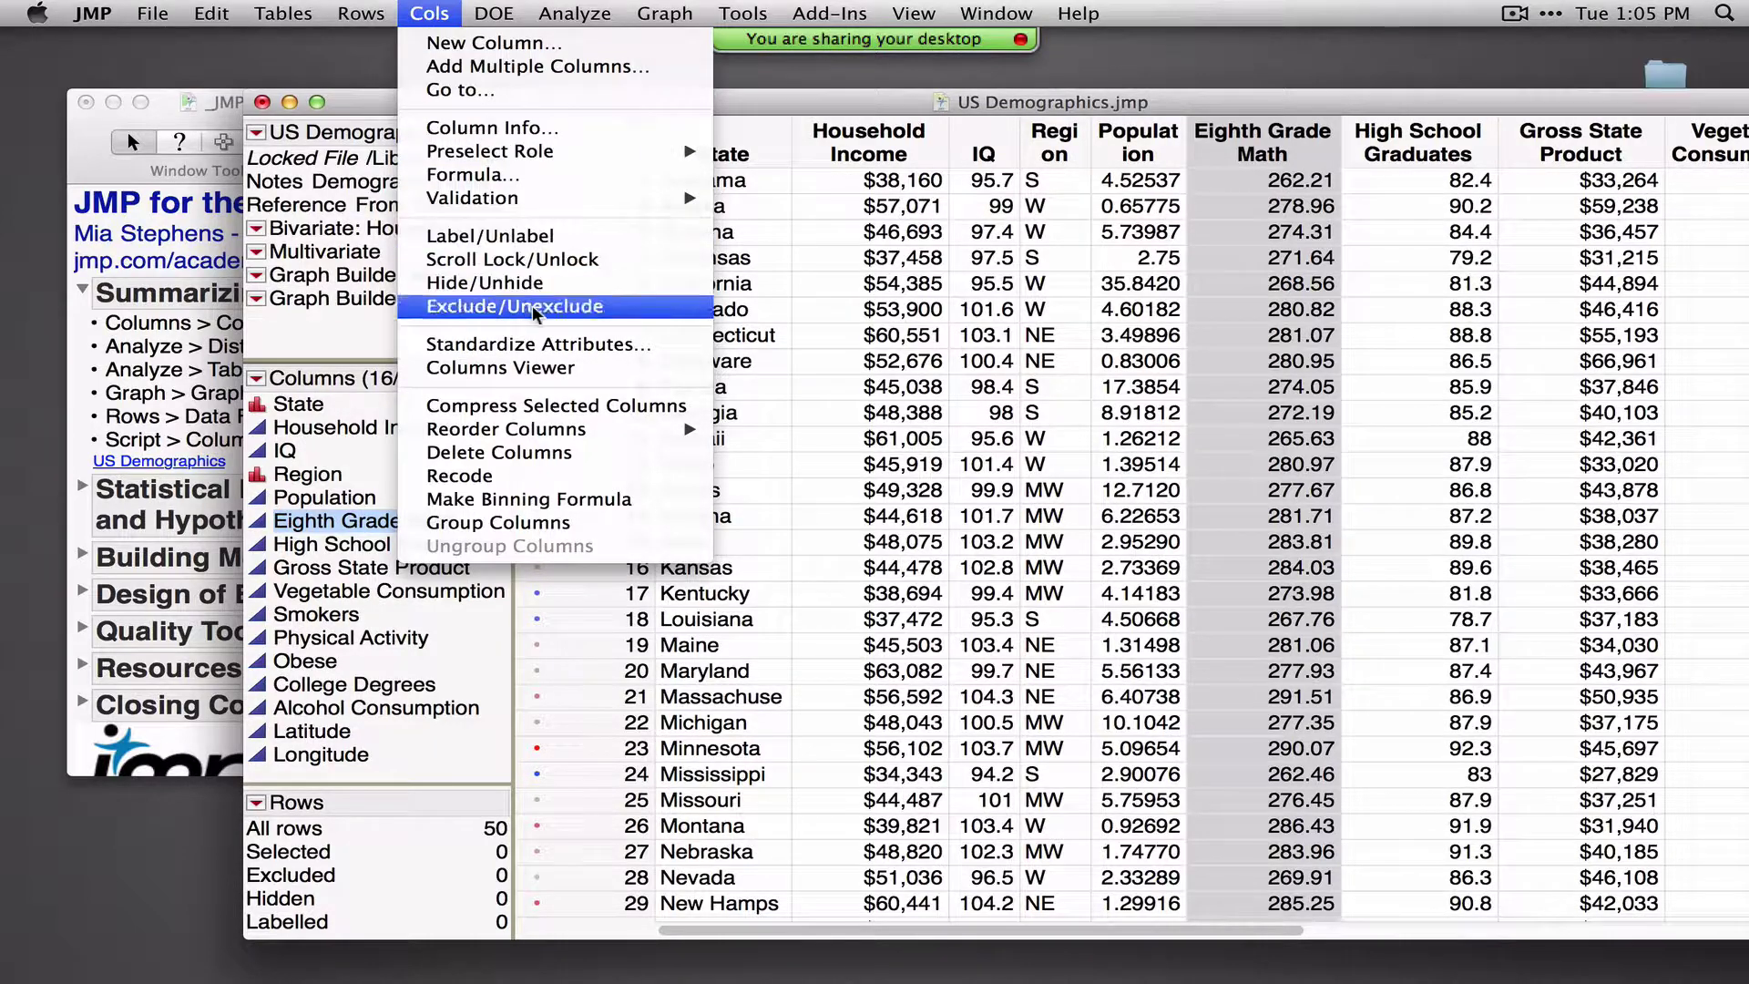
pyautogui.click(508, 368)
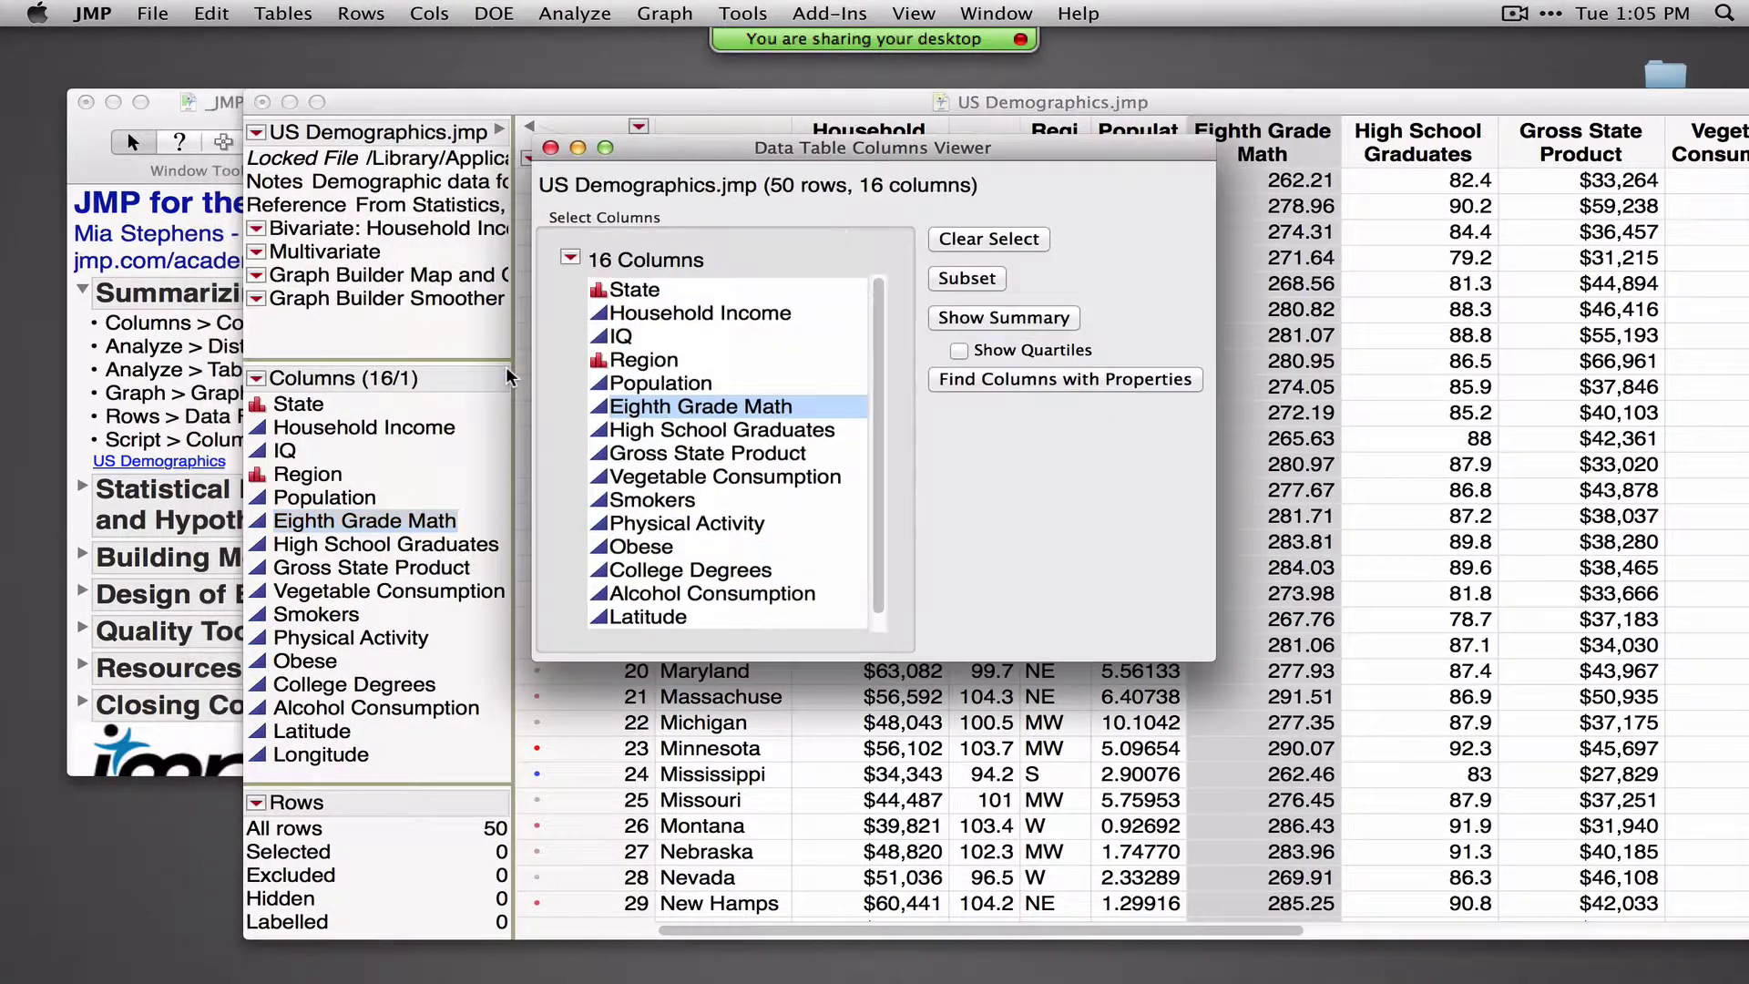
pyautogui.moveTo(686, 149); pyautogui.dragTo(322, 90)
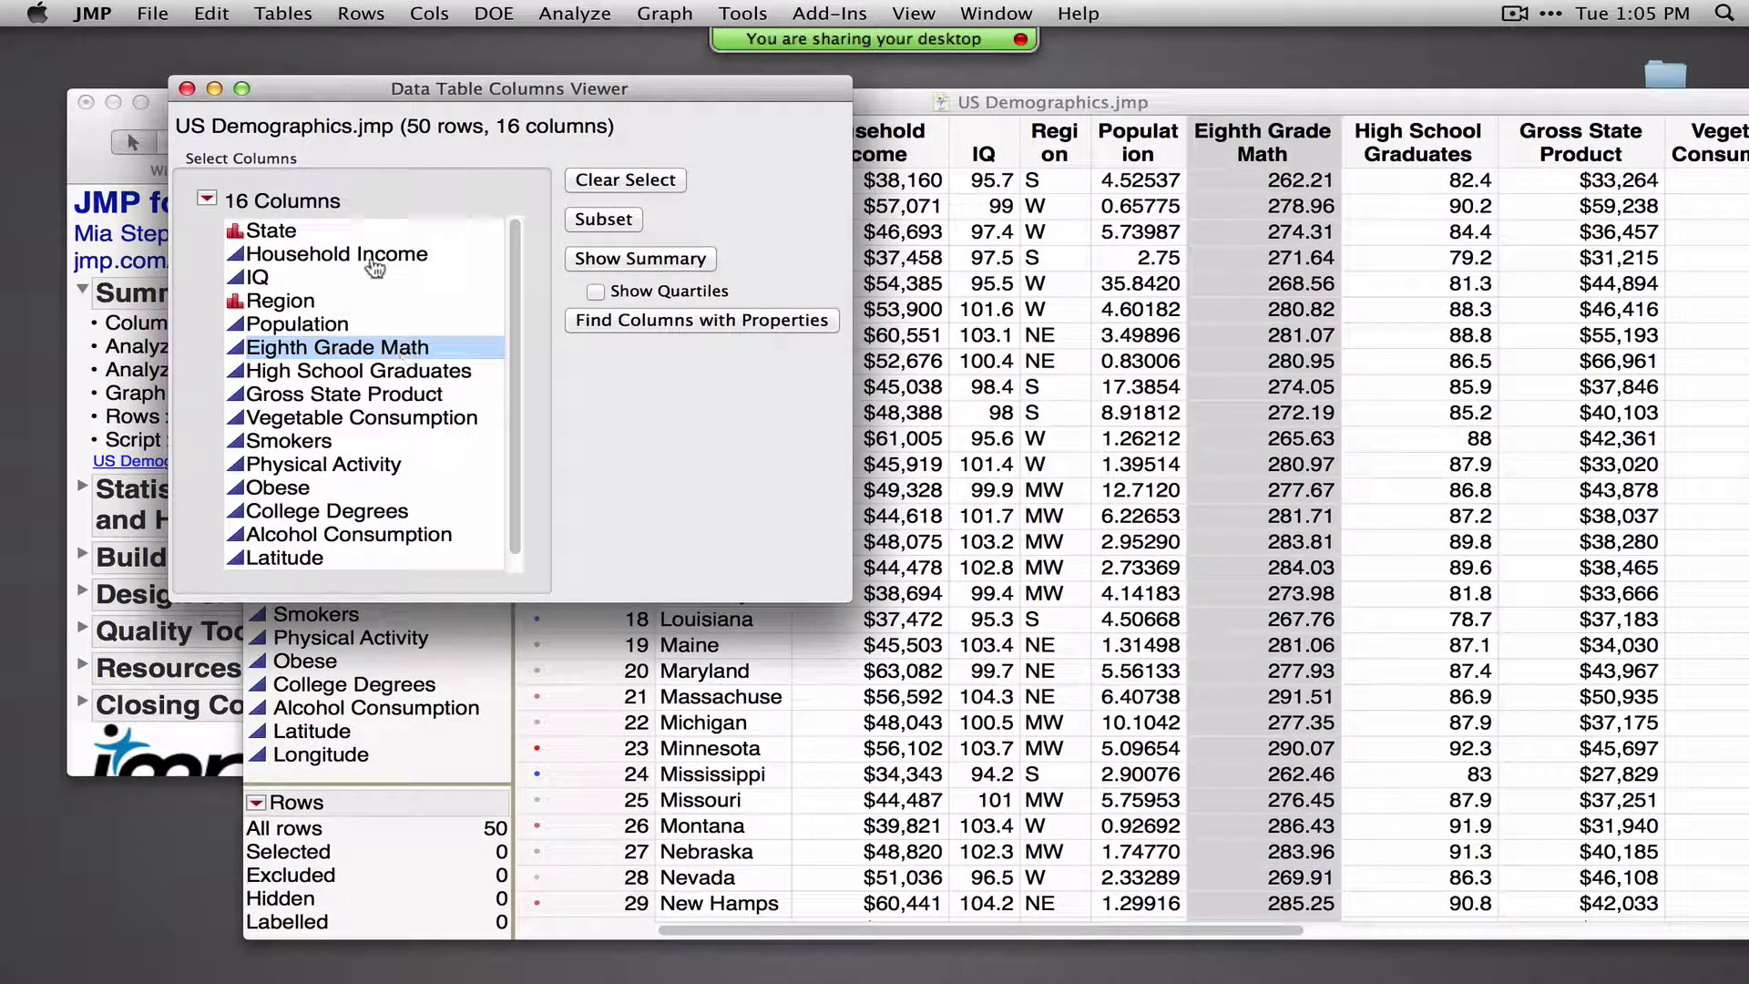
# Generate summary statistics with quartiles for all columns, from State through Longitude
pyautogui.moveTo(371, 239); pyautogui.dragTo(402, 588)
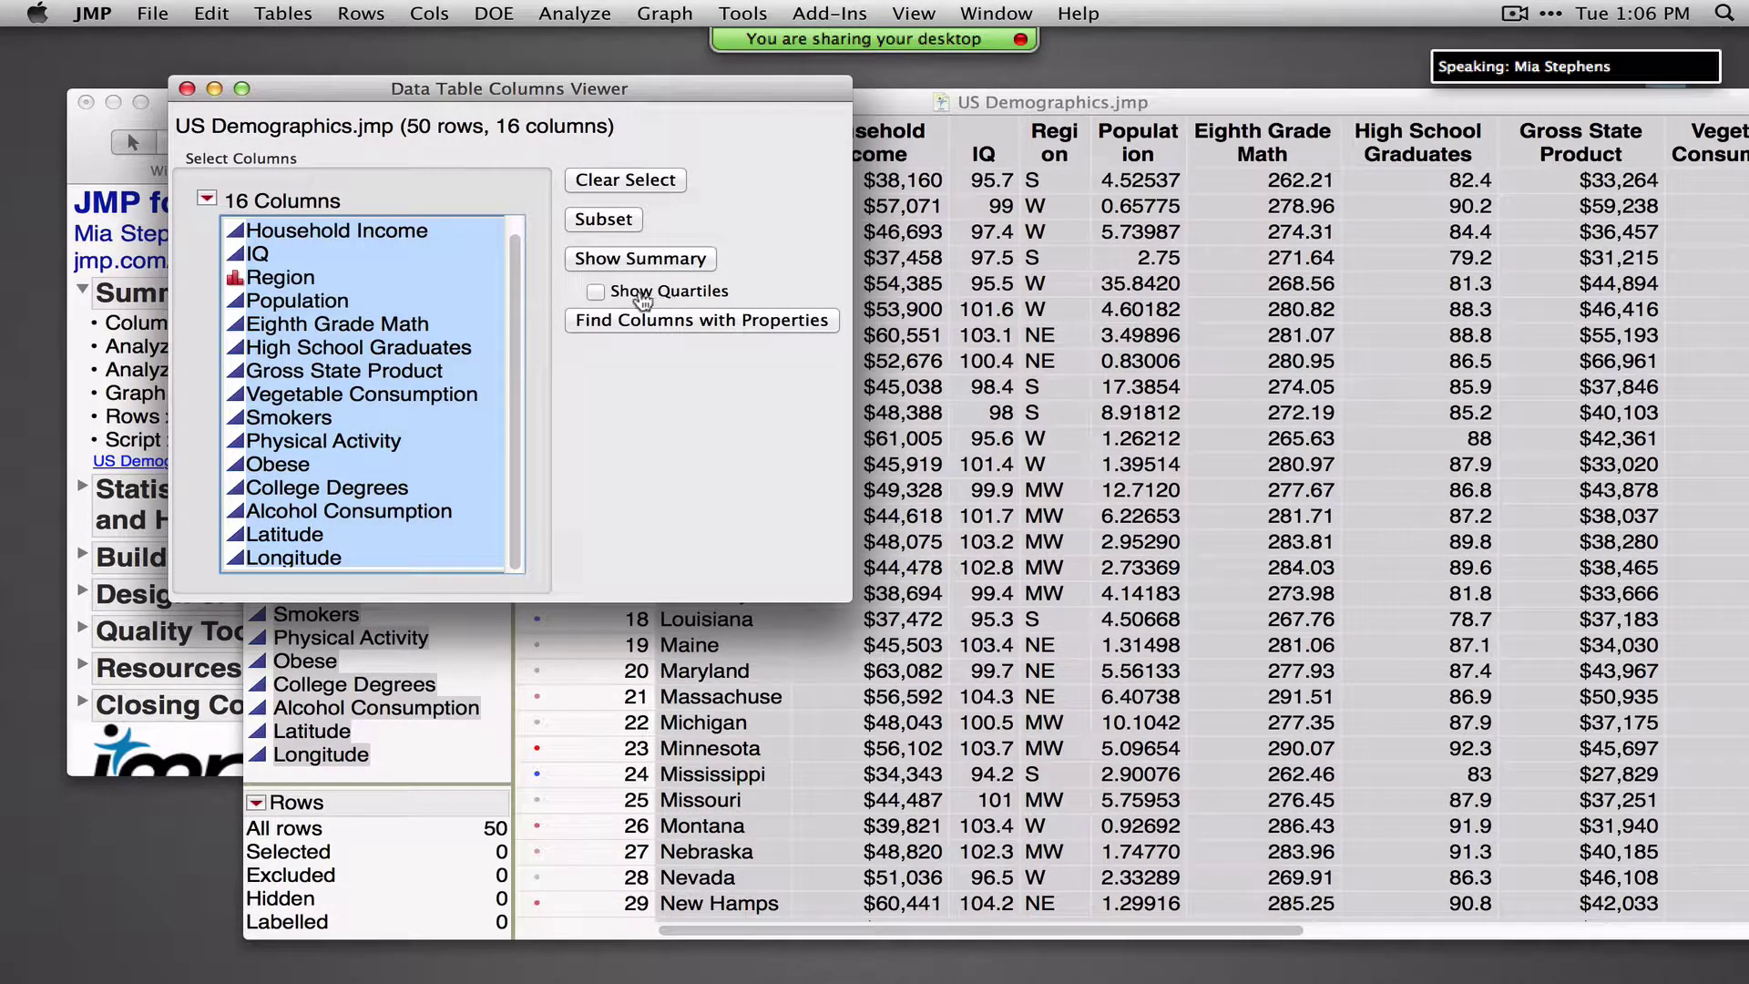
pyautogui.click(597, 294)
pyautogui.click(662, 262)
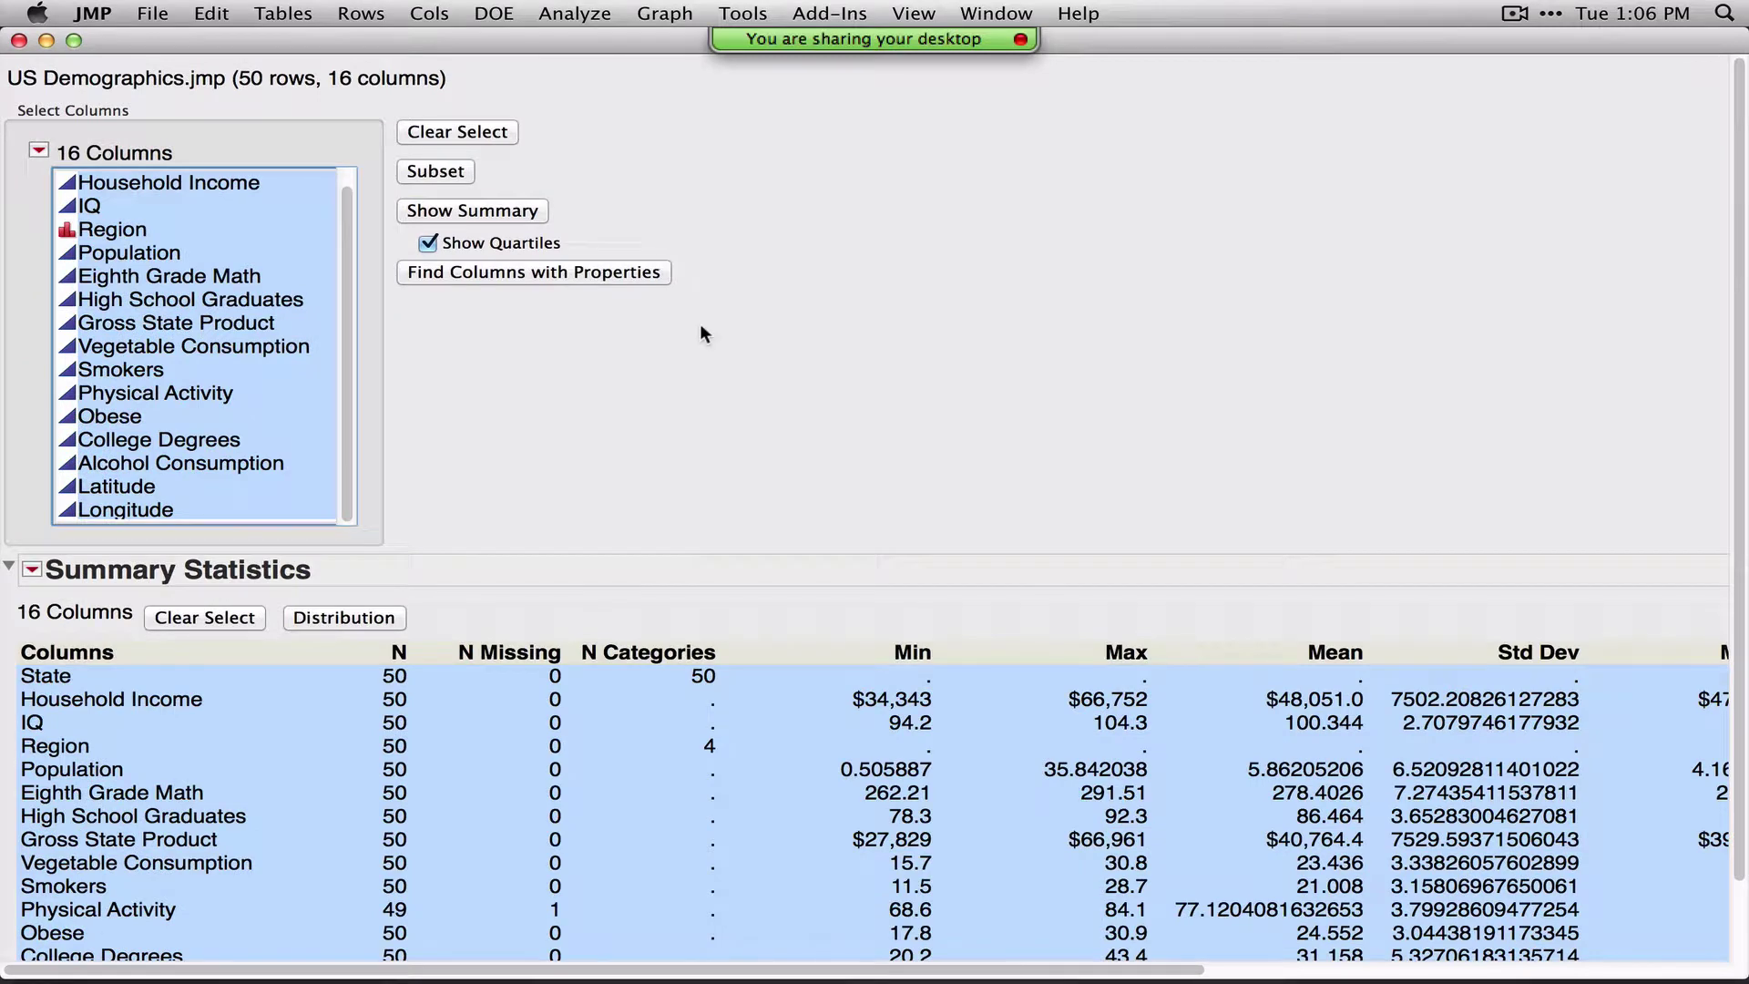
# Examine the summary statistics, highlighting the State and Household Income rows and checking the median and quartile columns
pyautogui.scroll(-2, 700, 324)
pyautogui.click(512, 594)
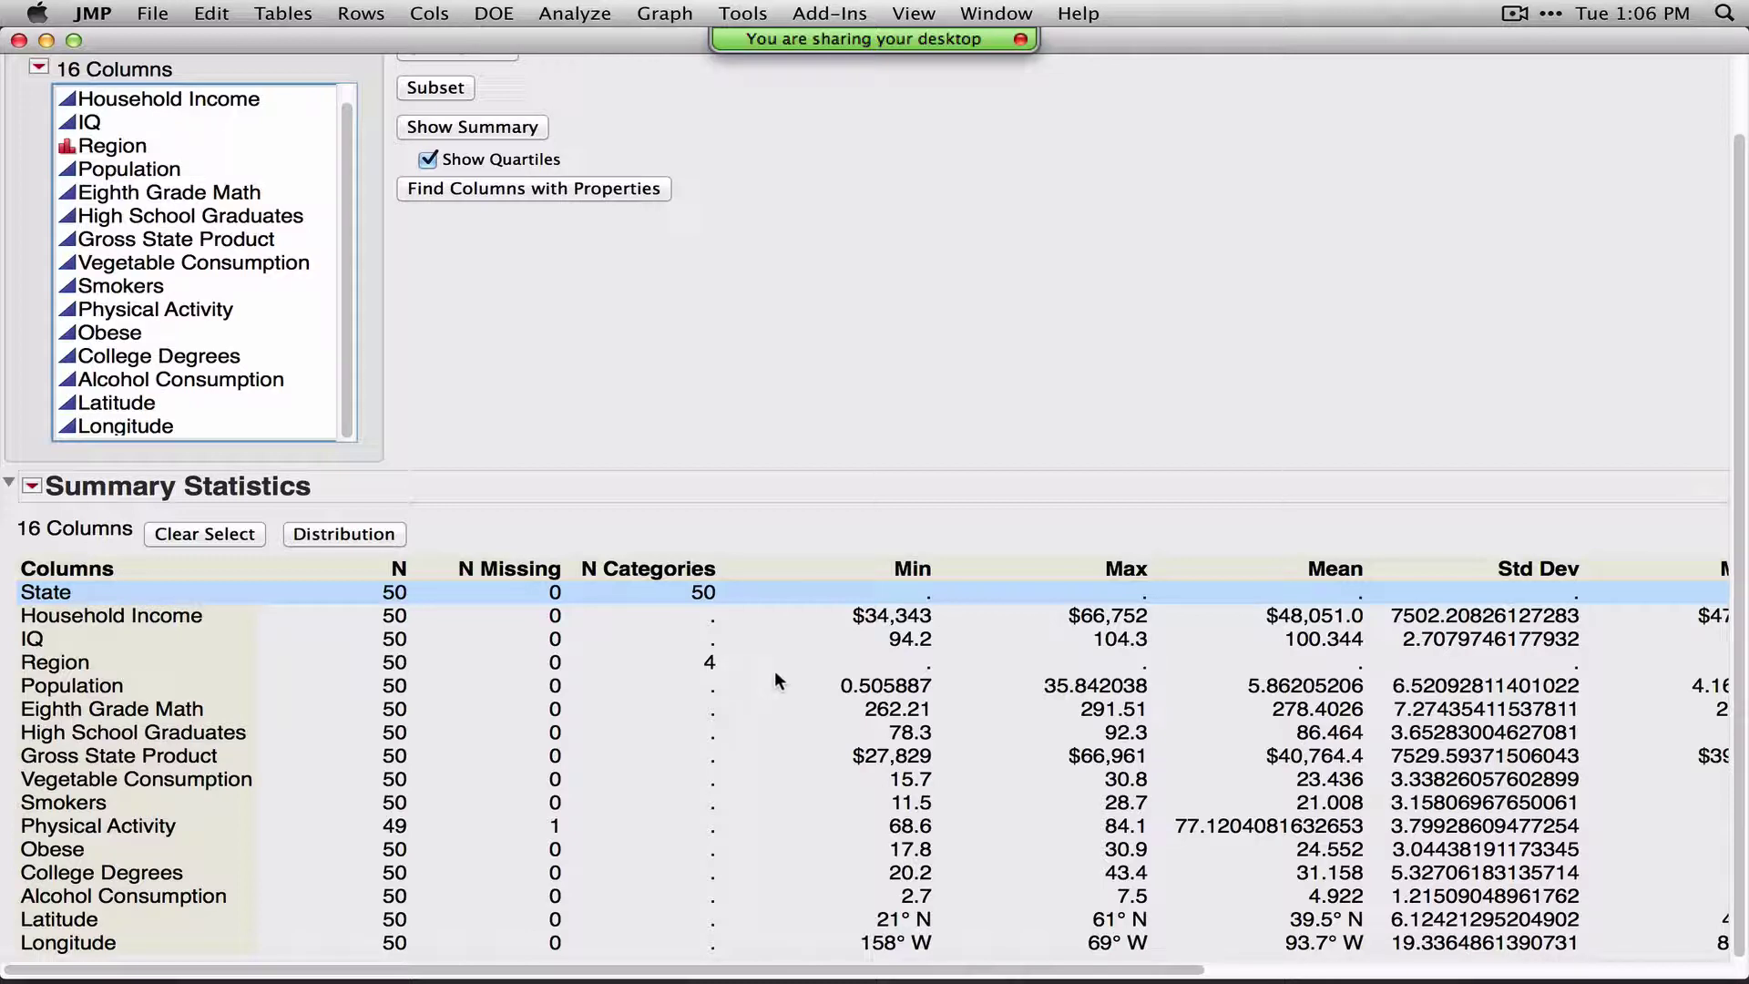
pyautogui.click(850, 630)
pyautogui.click(873, 616)
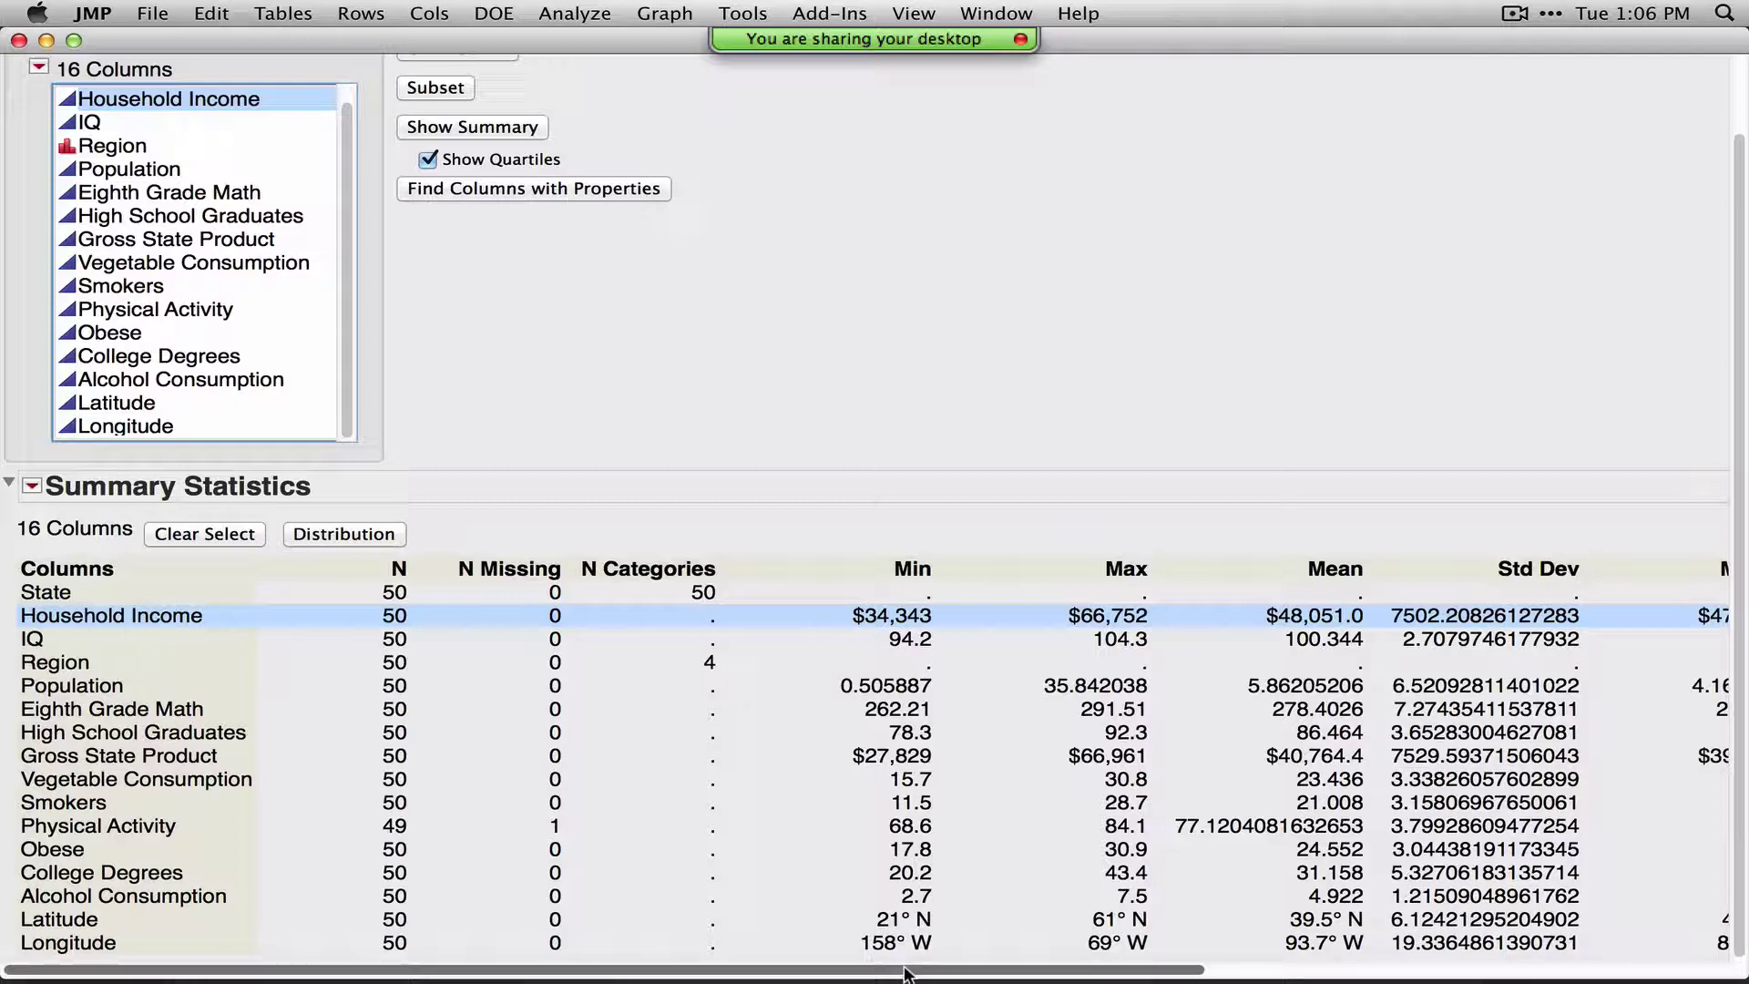
pyautogui.moveTo(912, 970); pyautogui.dragTo(1202, 980)
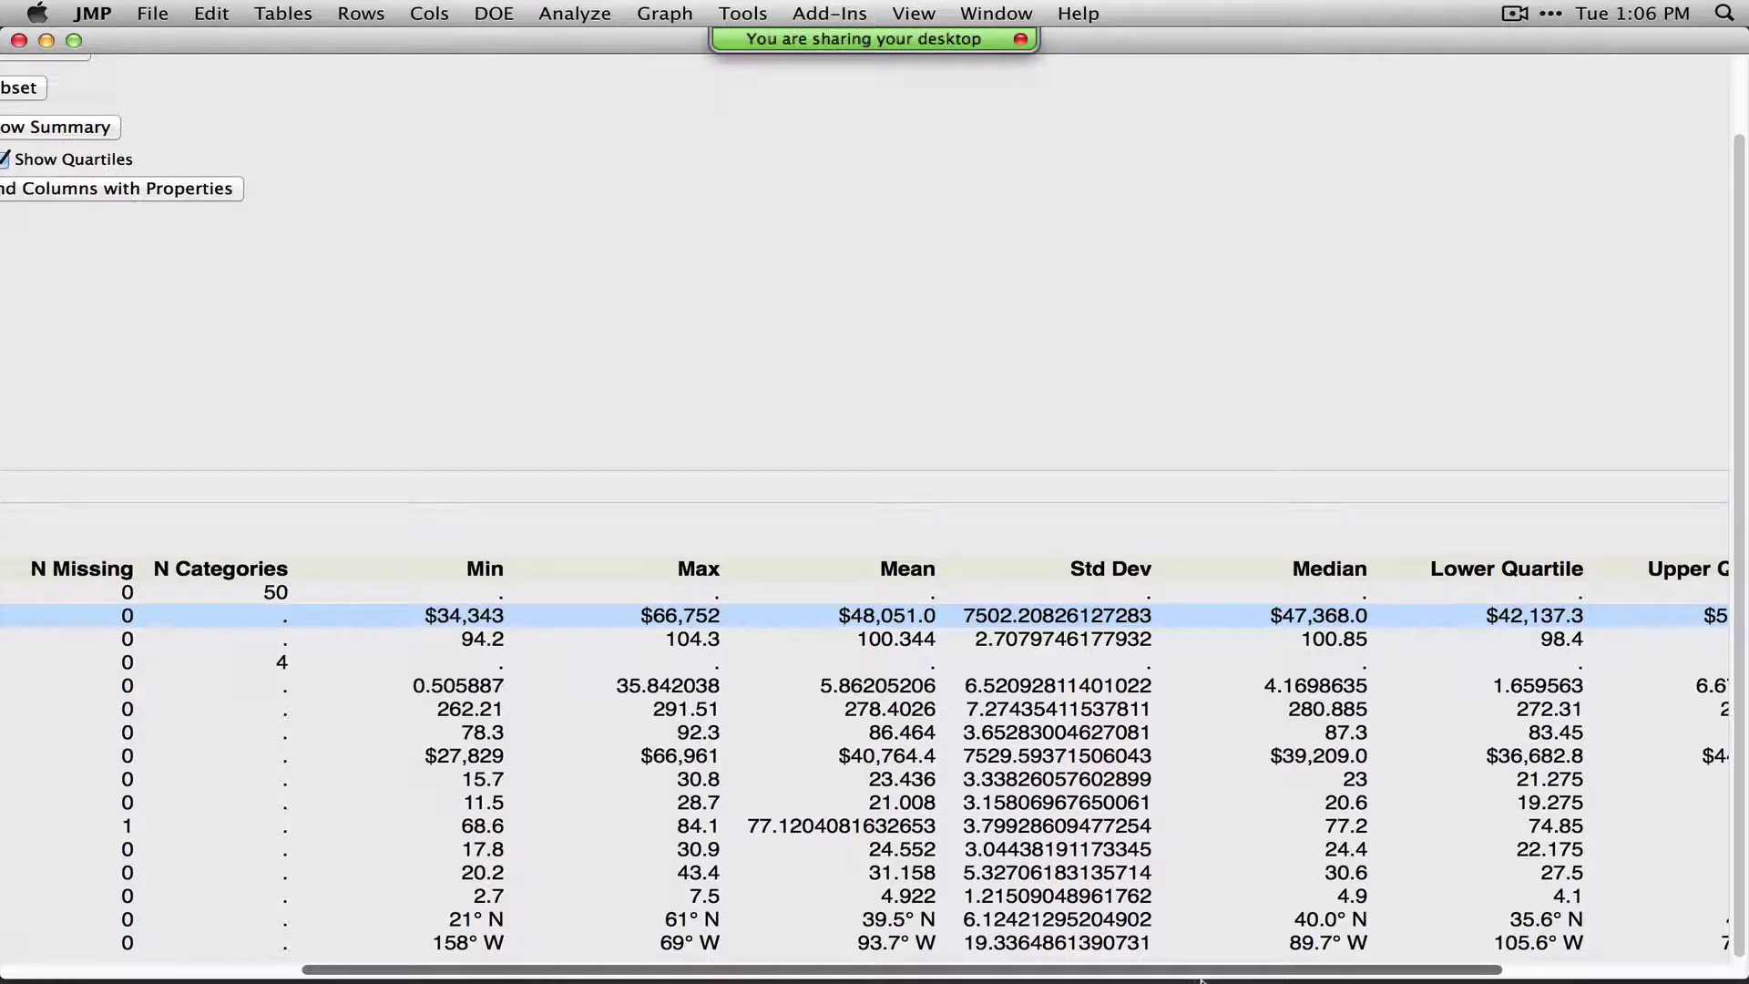
pyautogui.moveTo(1202, 980); pyautogui.dragTo(1184, 974)
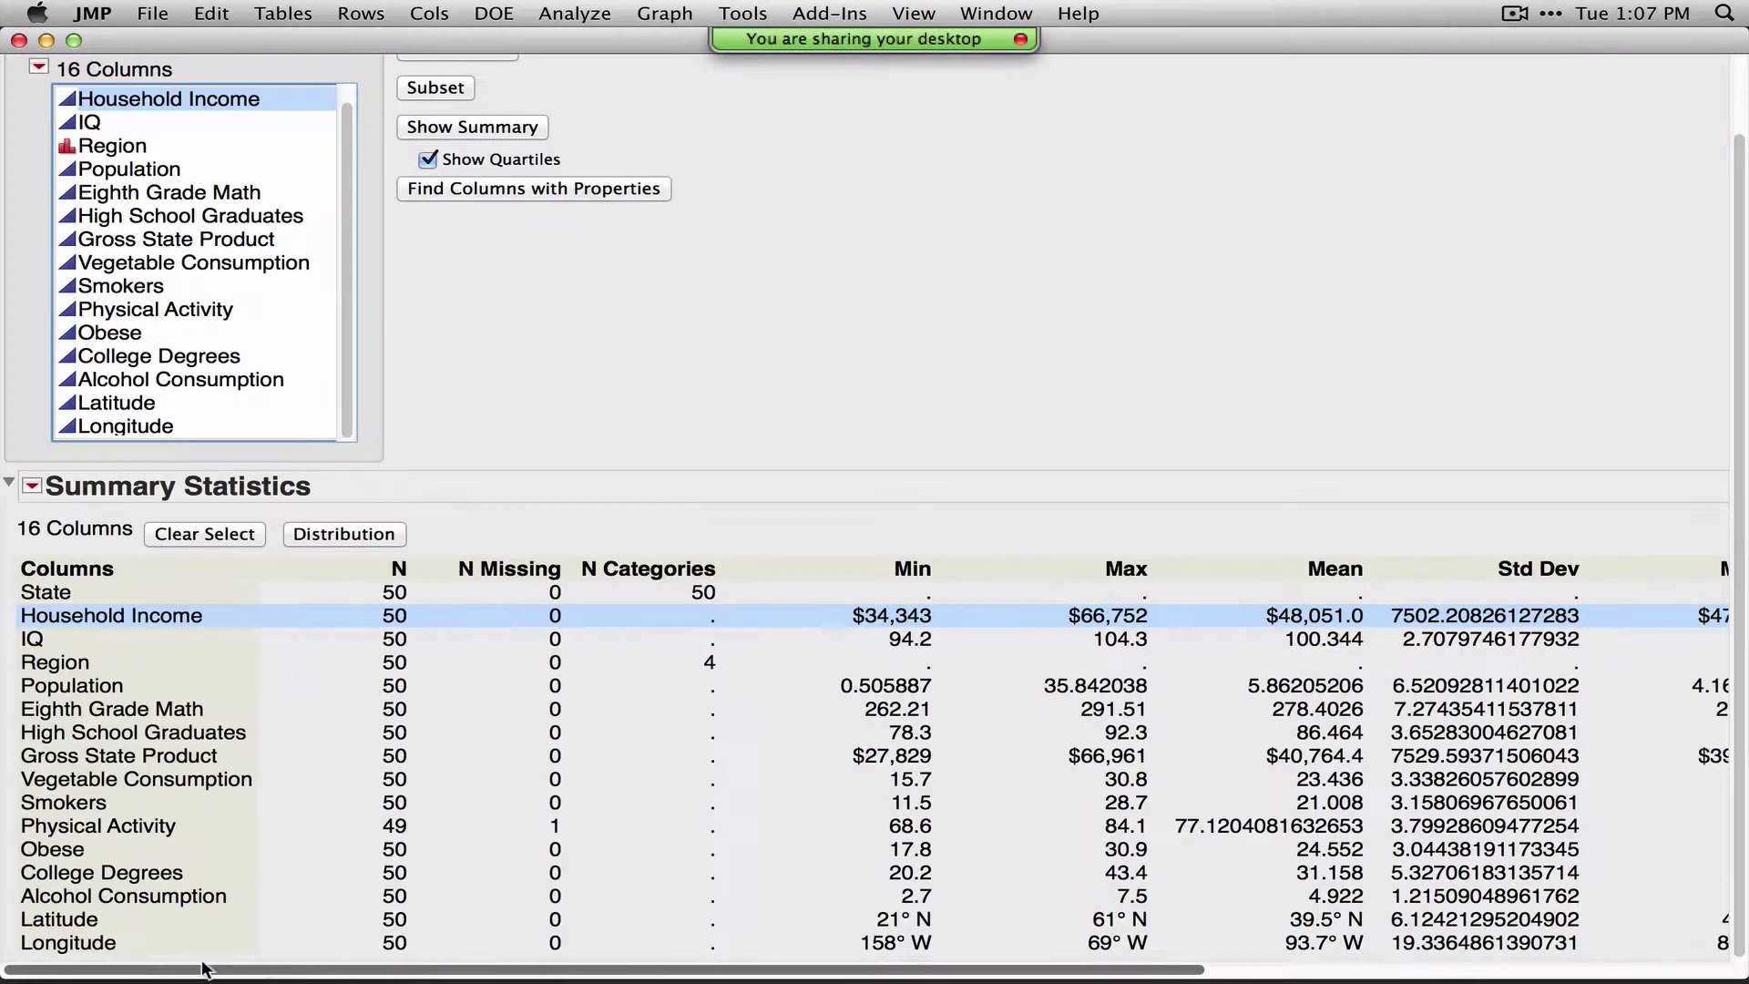
pyautogui.moveTo(689, 970); pyautogui.dragTo(136, 970)
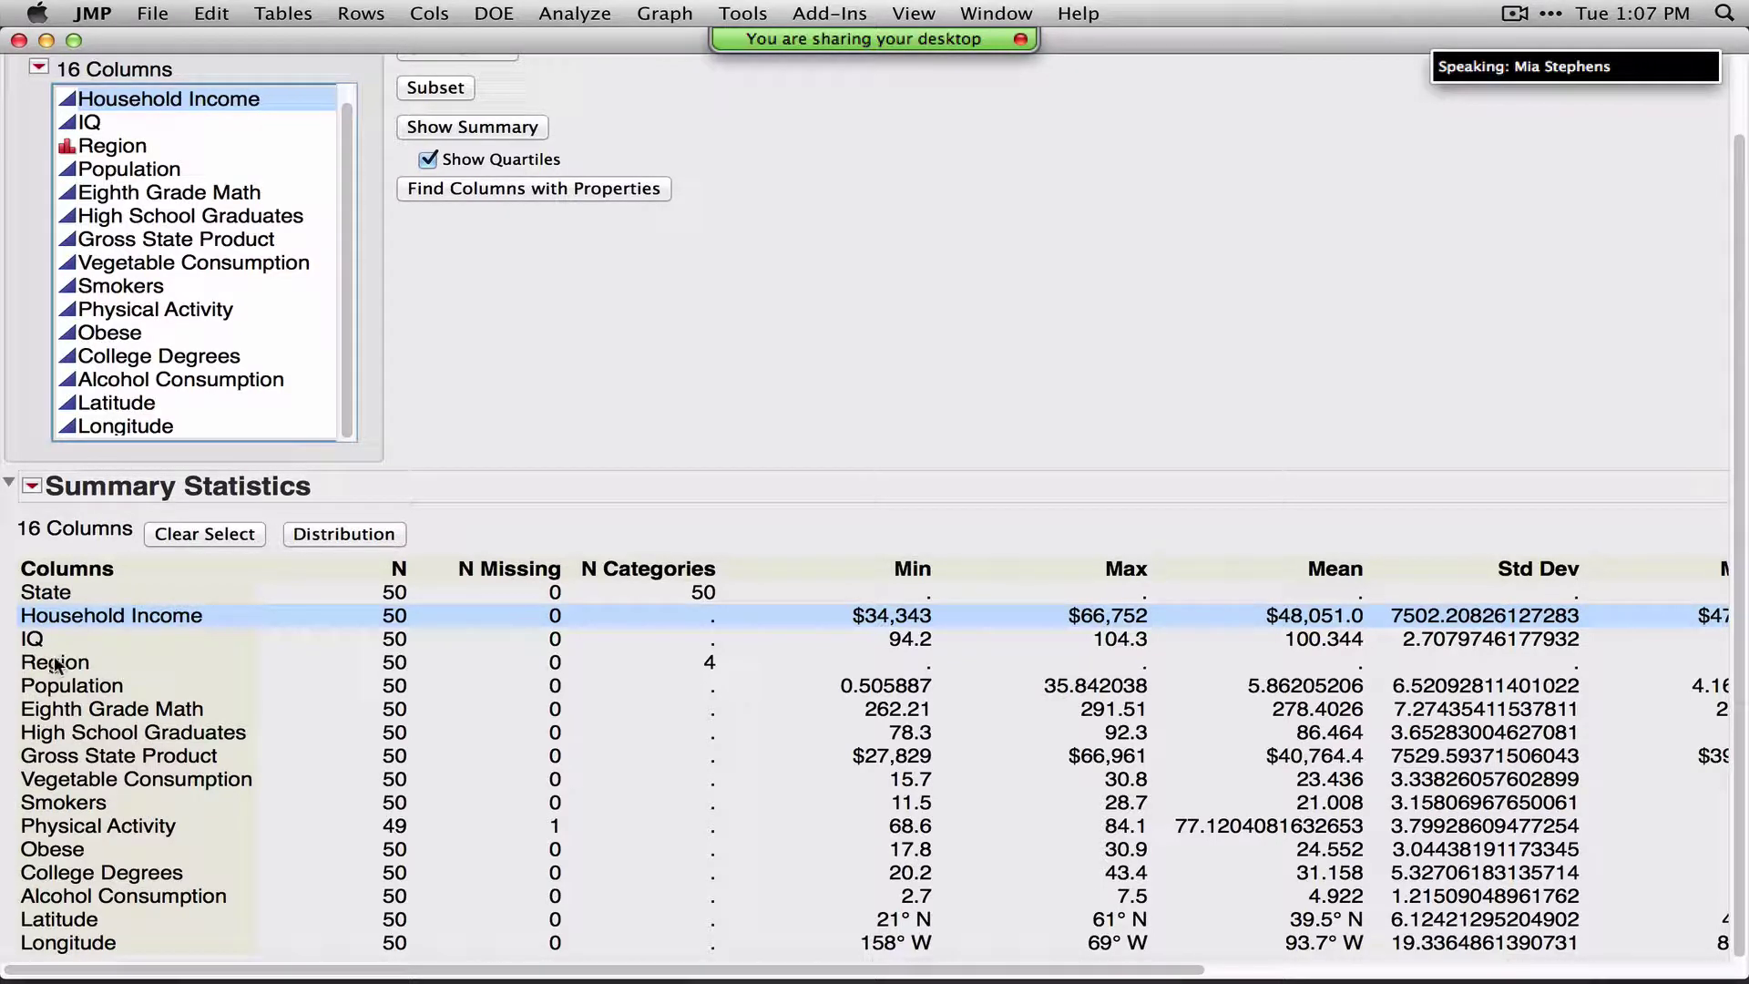
# Generate distributions for Household Income, IQ and Region from the summary statistics, then close the report and the Columns Viewer
pyautogui.moveTo(55, 663); pyautogui.dragTo(64, 621)
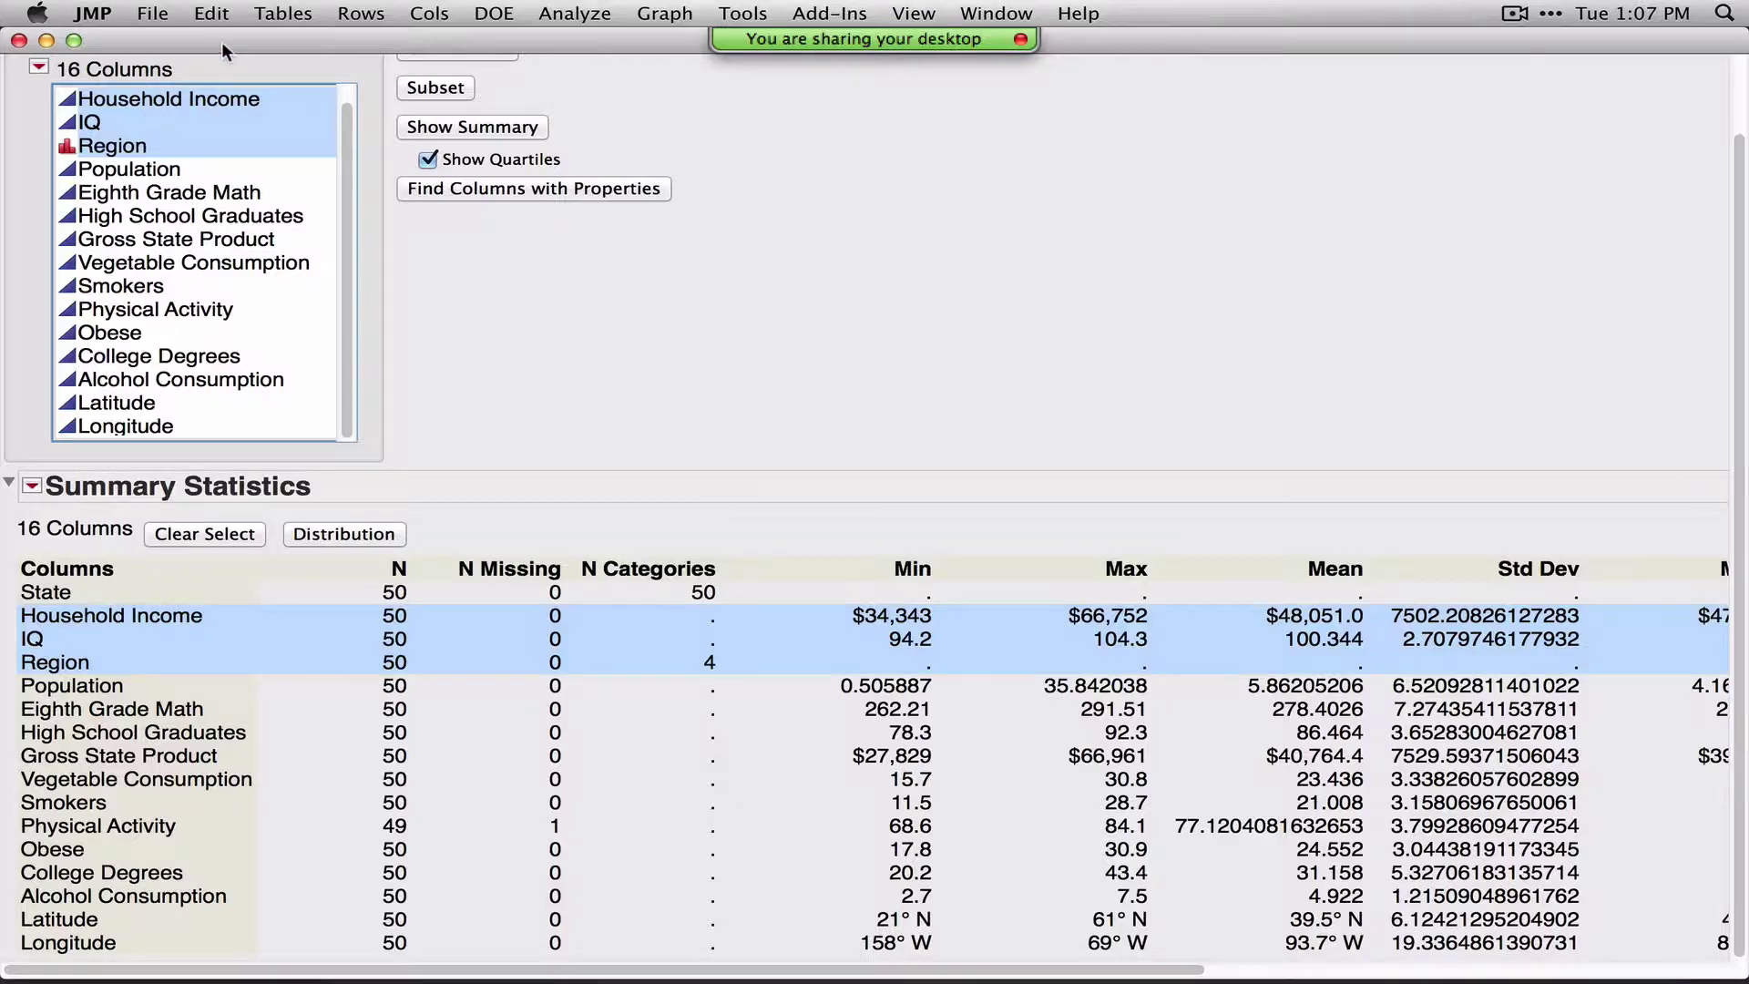
pyautogui.moveTo(221, 41); pyautogui.dragTo(268, 80)
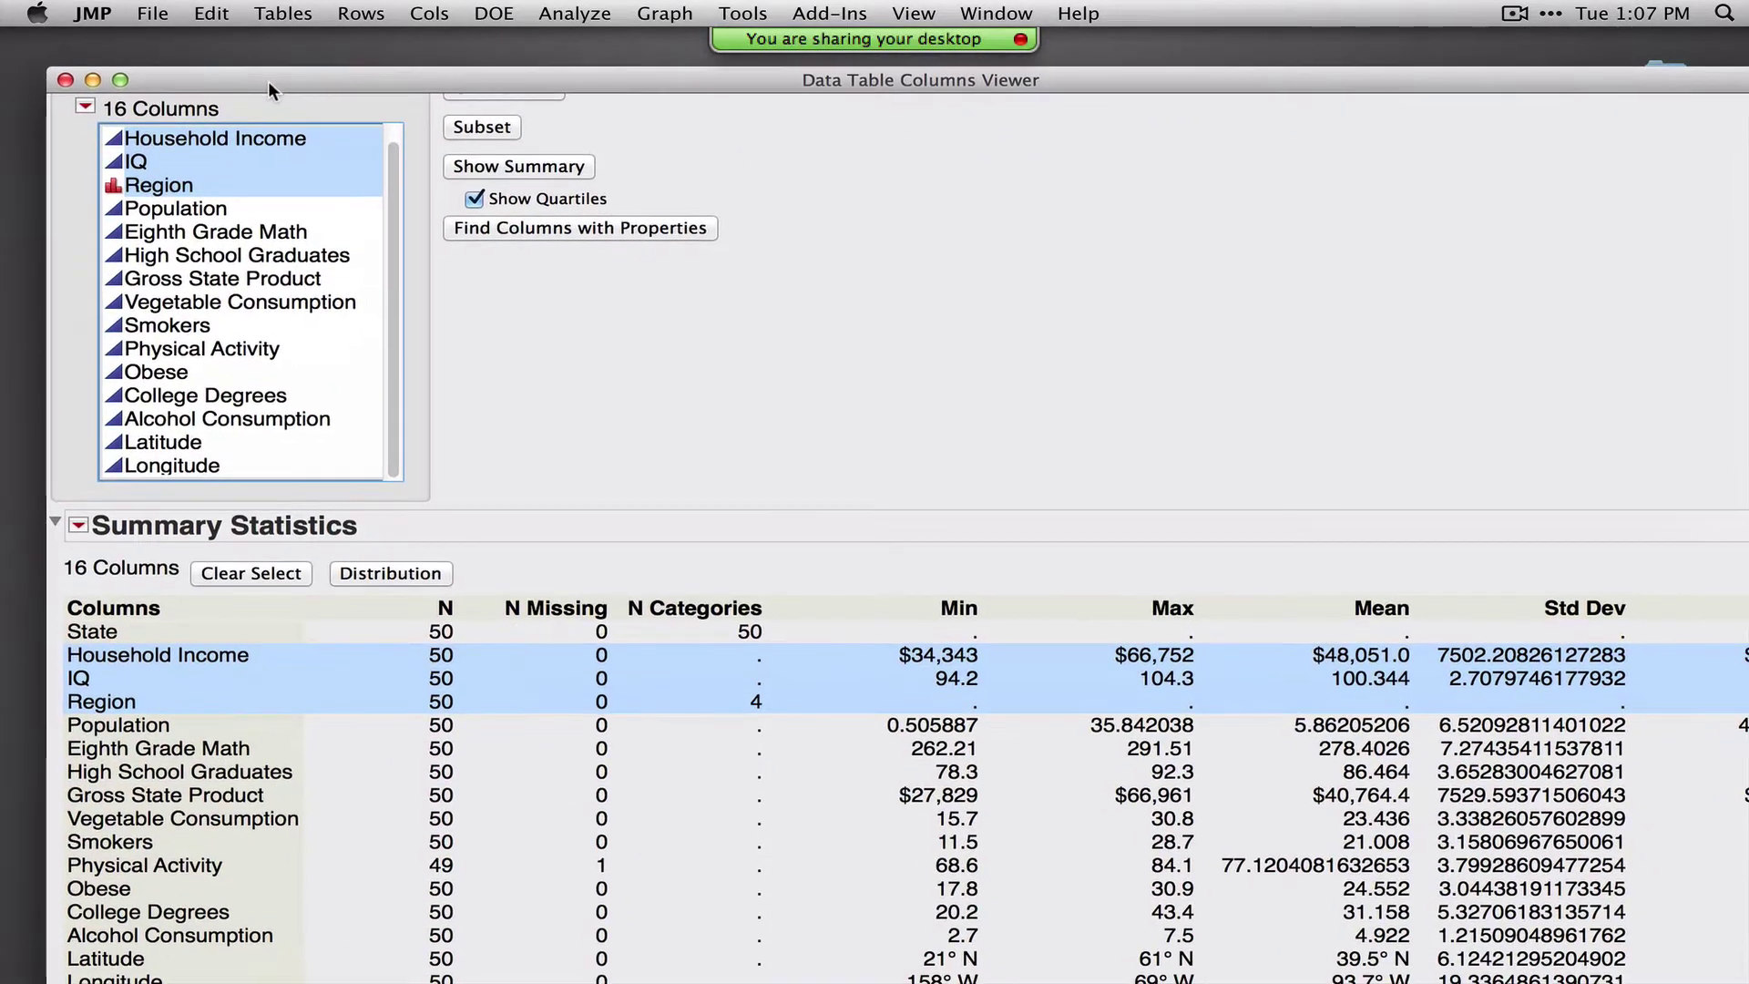
pyautogui.click(377, 570)
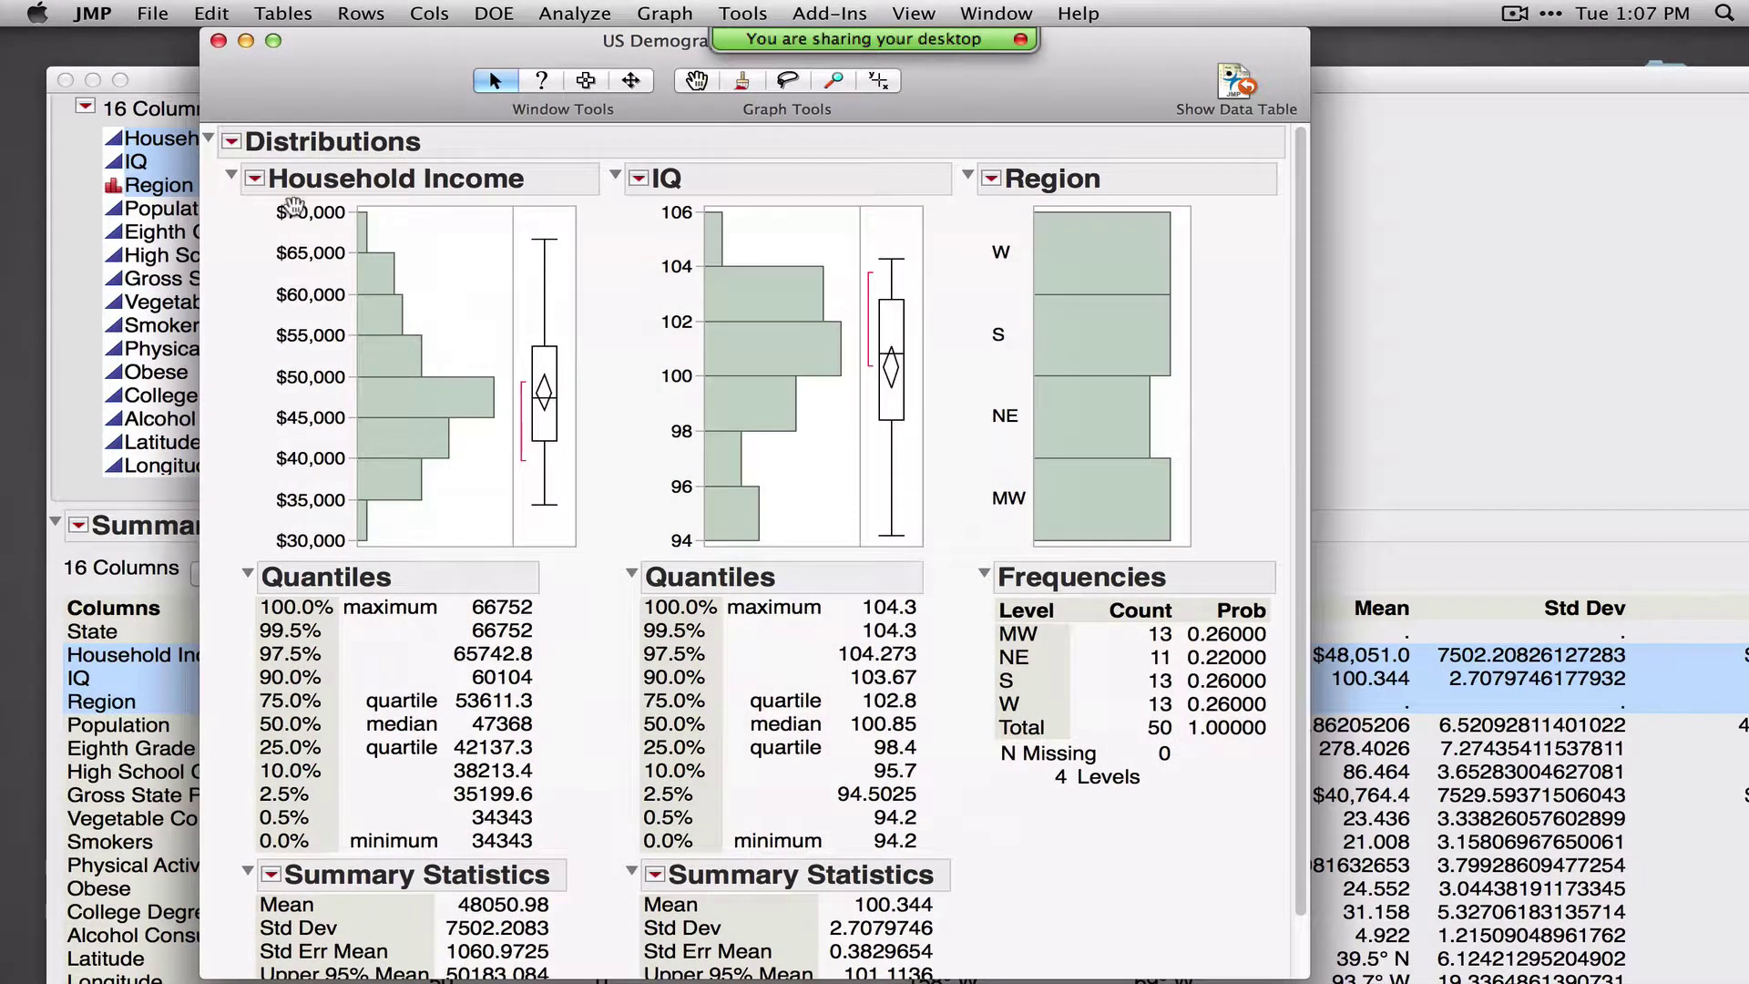
pyautogui.click(218, 40)
pyautogui.click(66, 80)
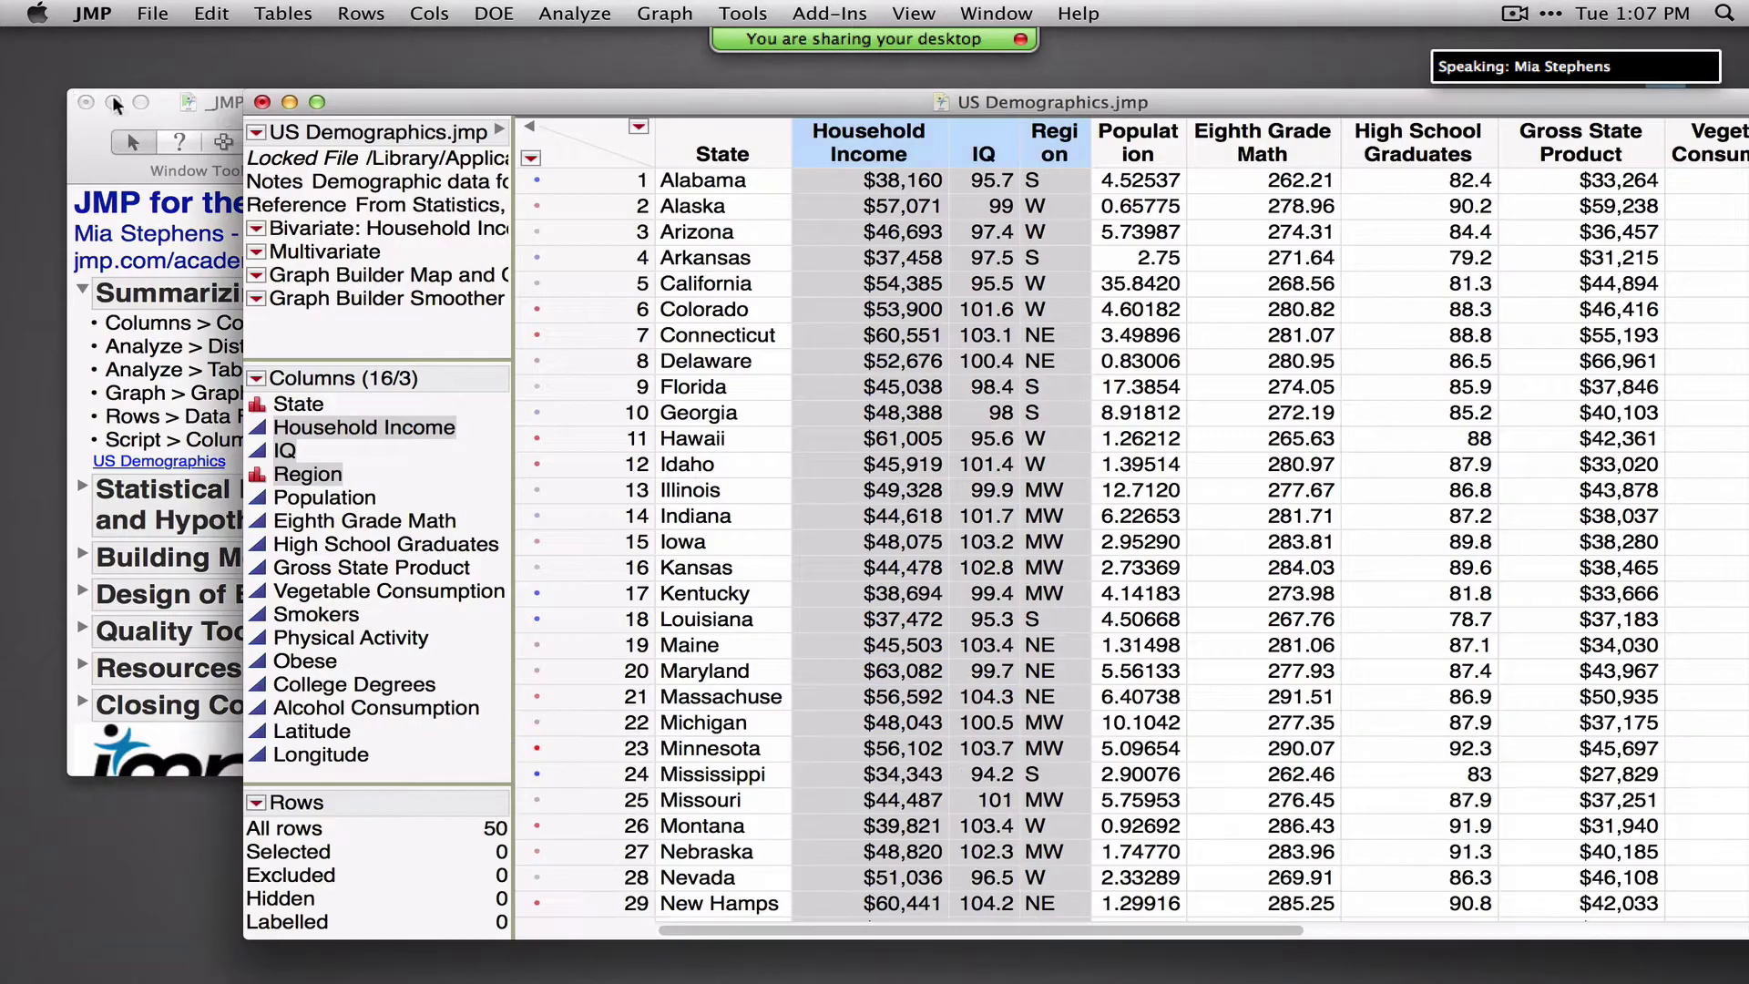
# Run a Distribution analysis on US Demographics with Household Income, IQ and Region as the Y columns
pyautogui.click(594, 16)
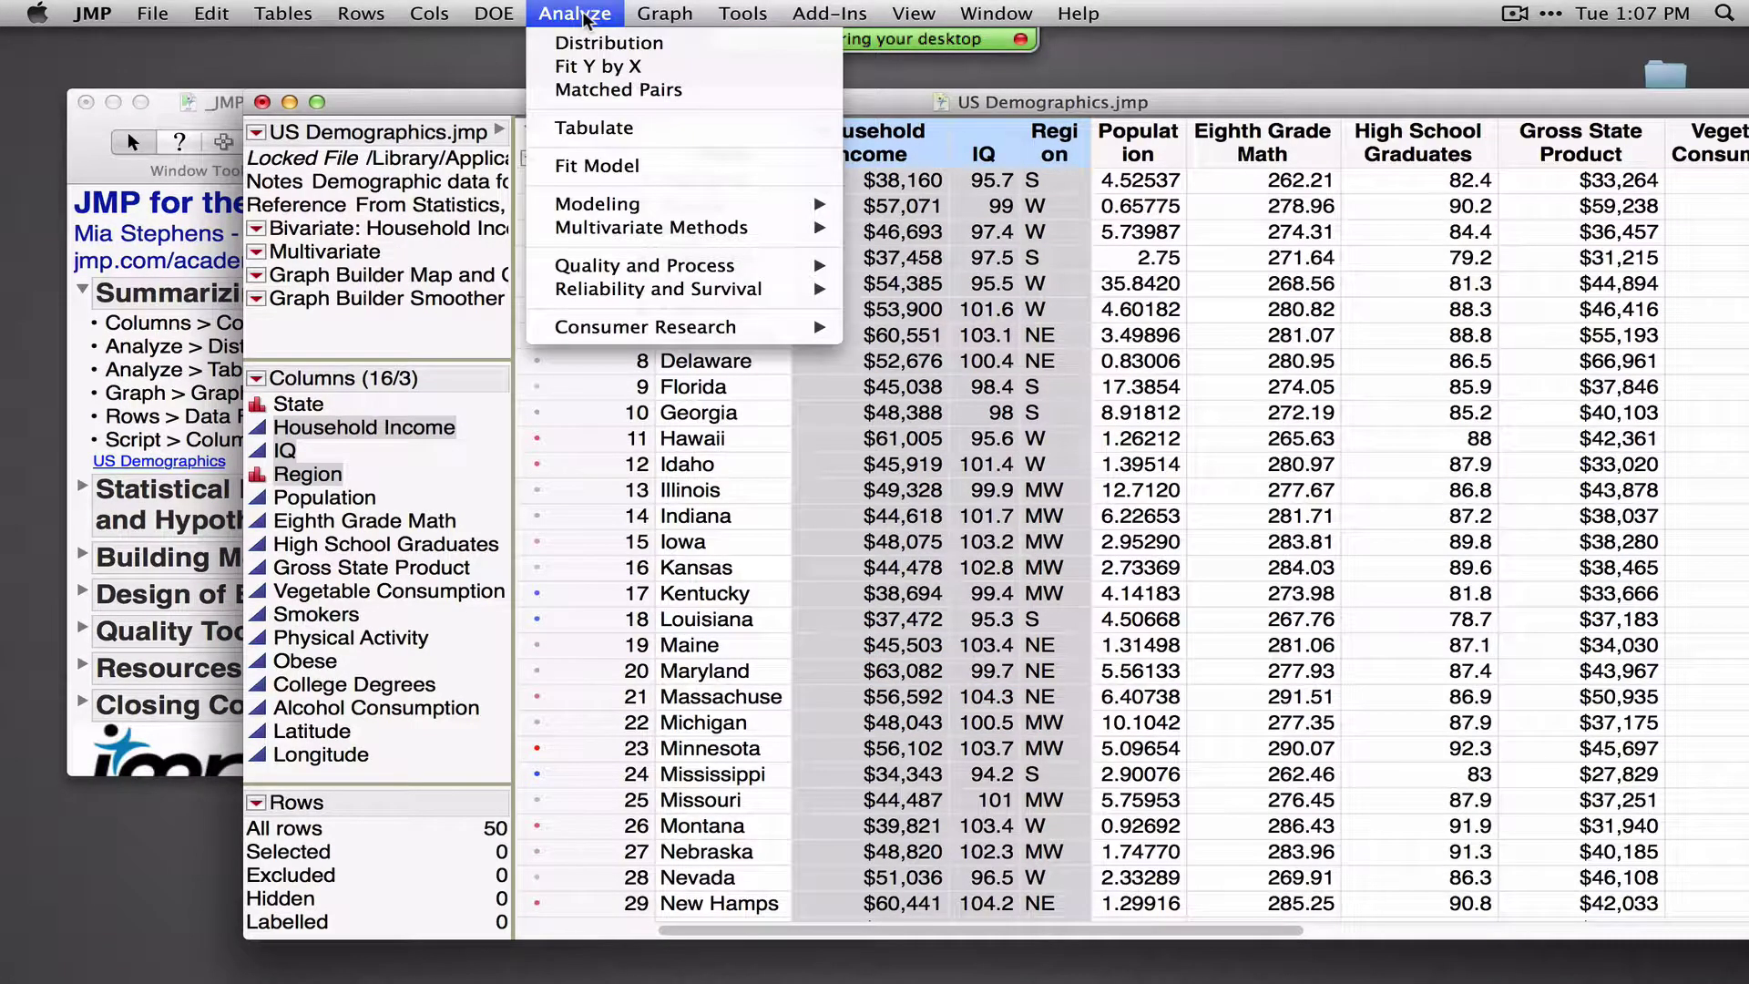
pyautogui.click(639, 40)
pyautogui.moveTo(1002, 123); pyautogui.dragTo(497, 179)
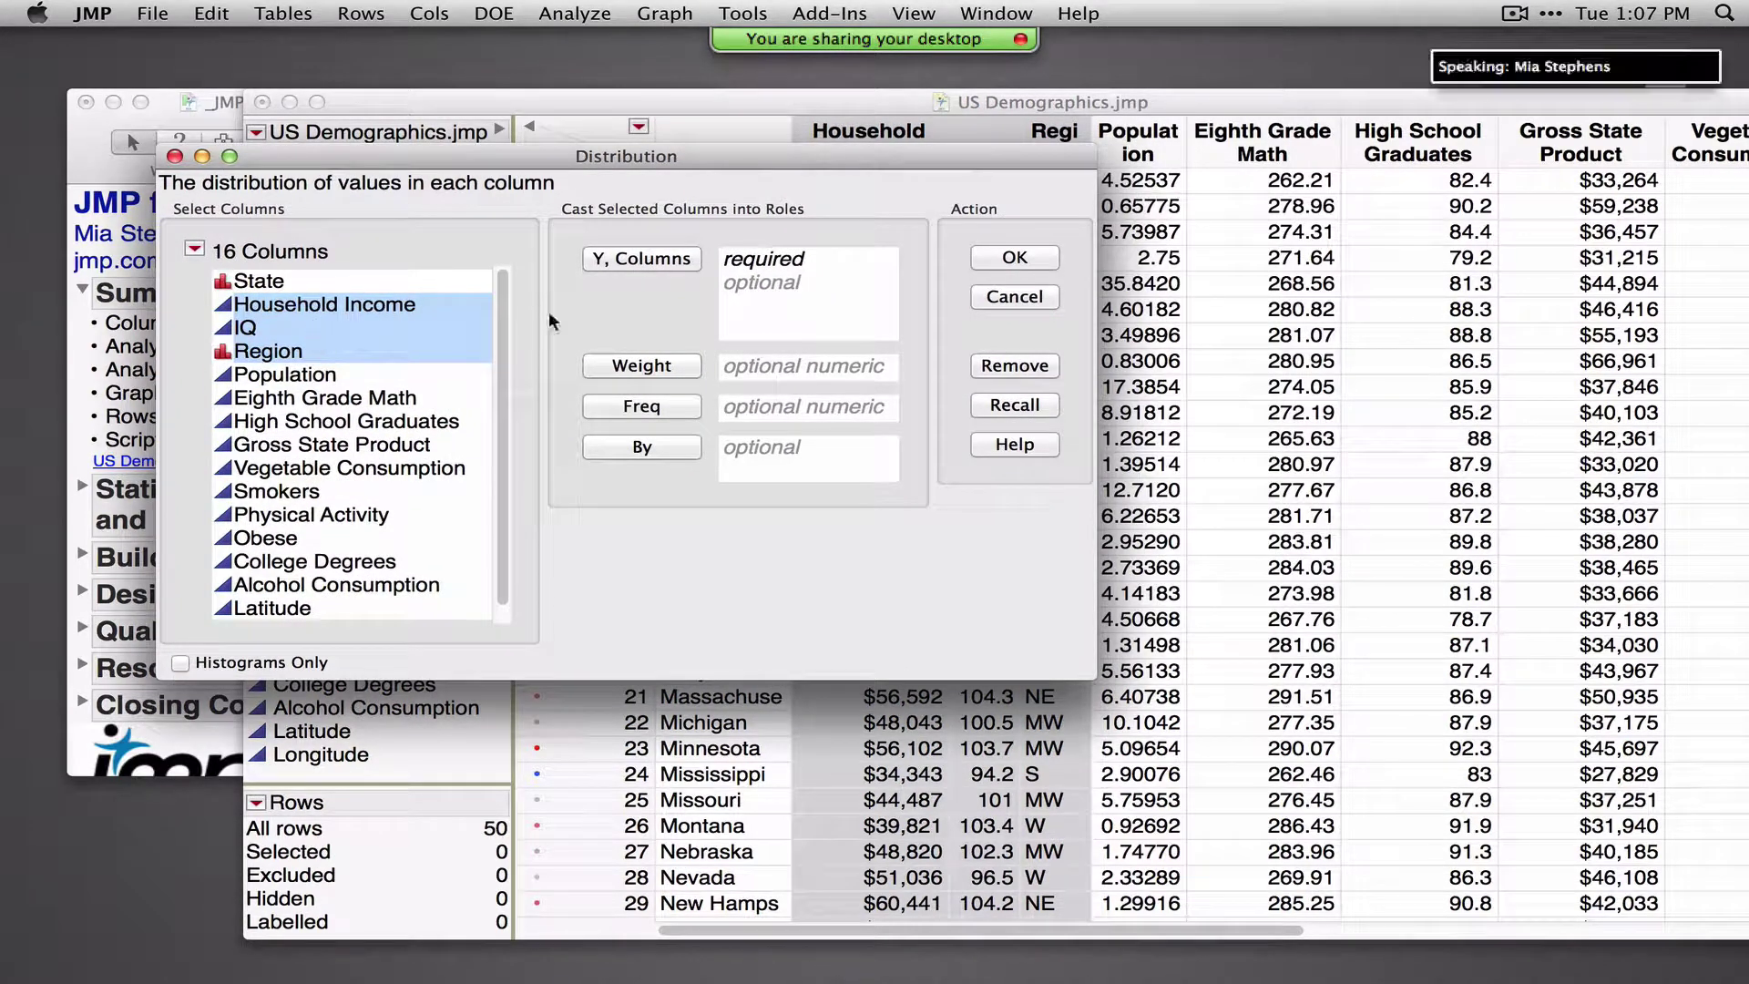
pyautogui.click(655, 262)
pyautogui.click(979, 257)
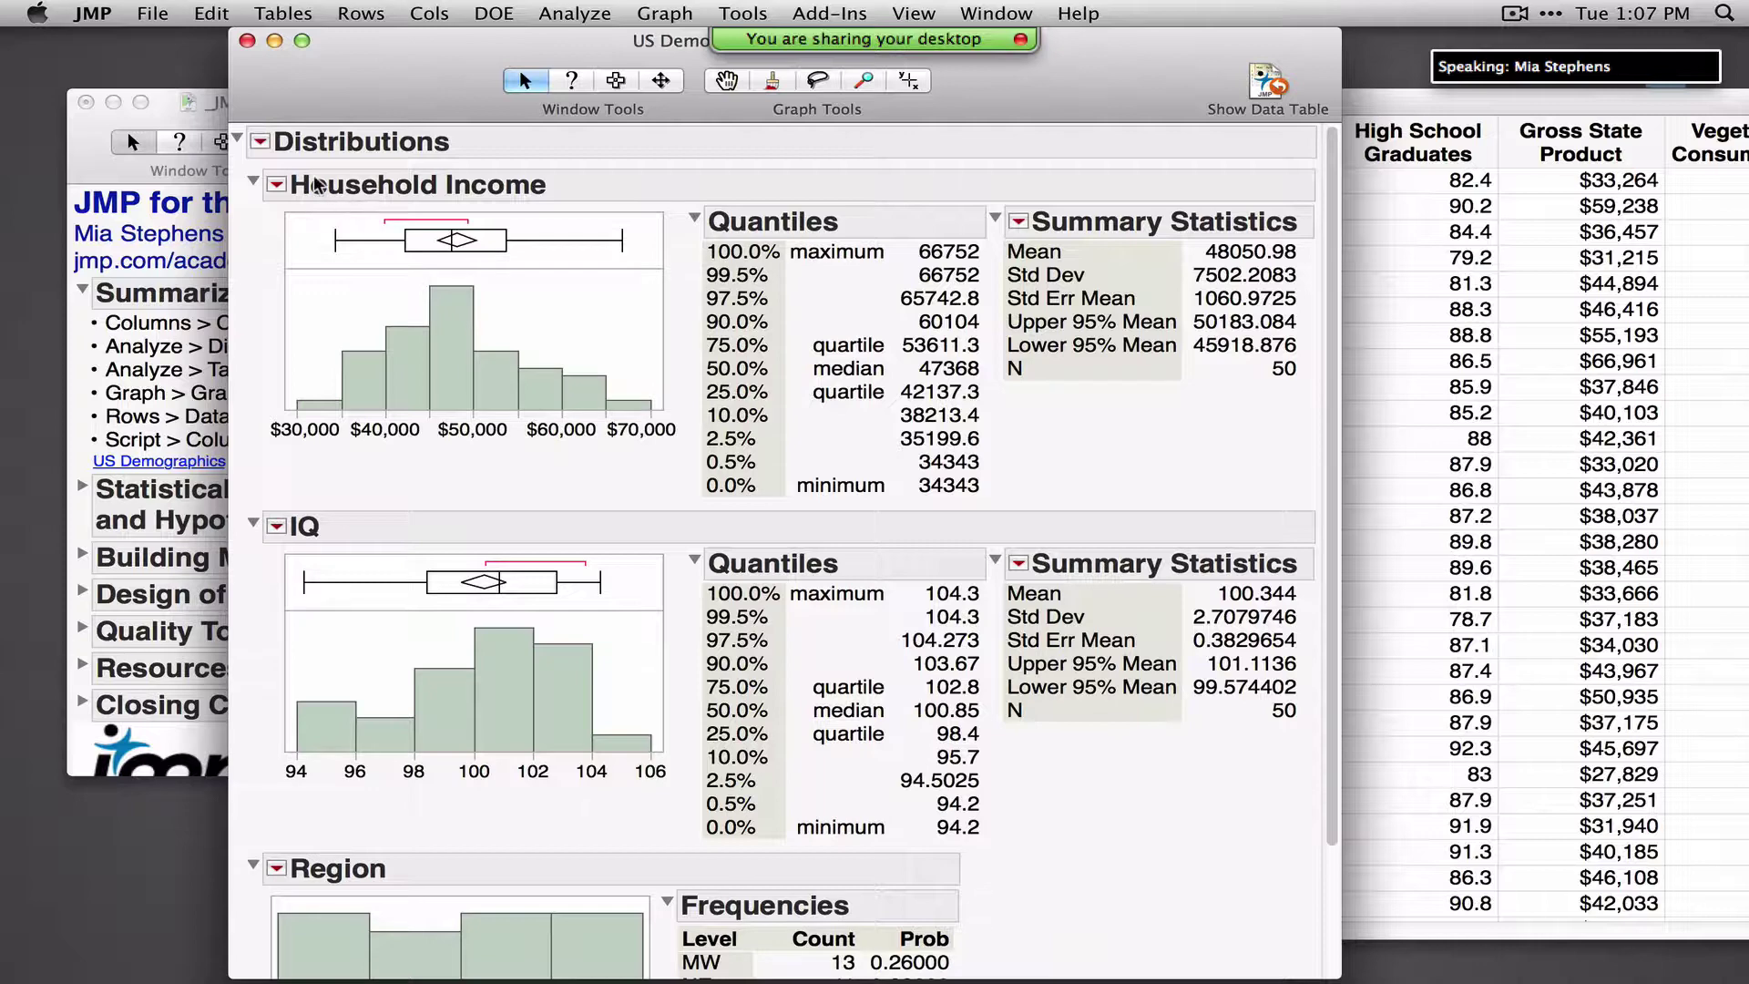
pyautogui.click(150, 14)
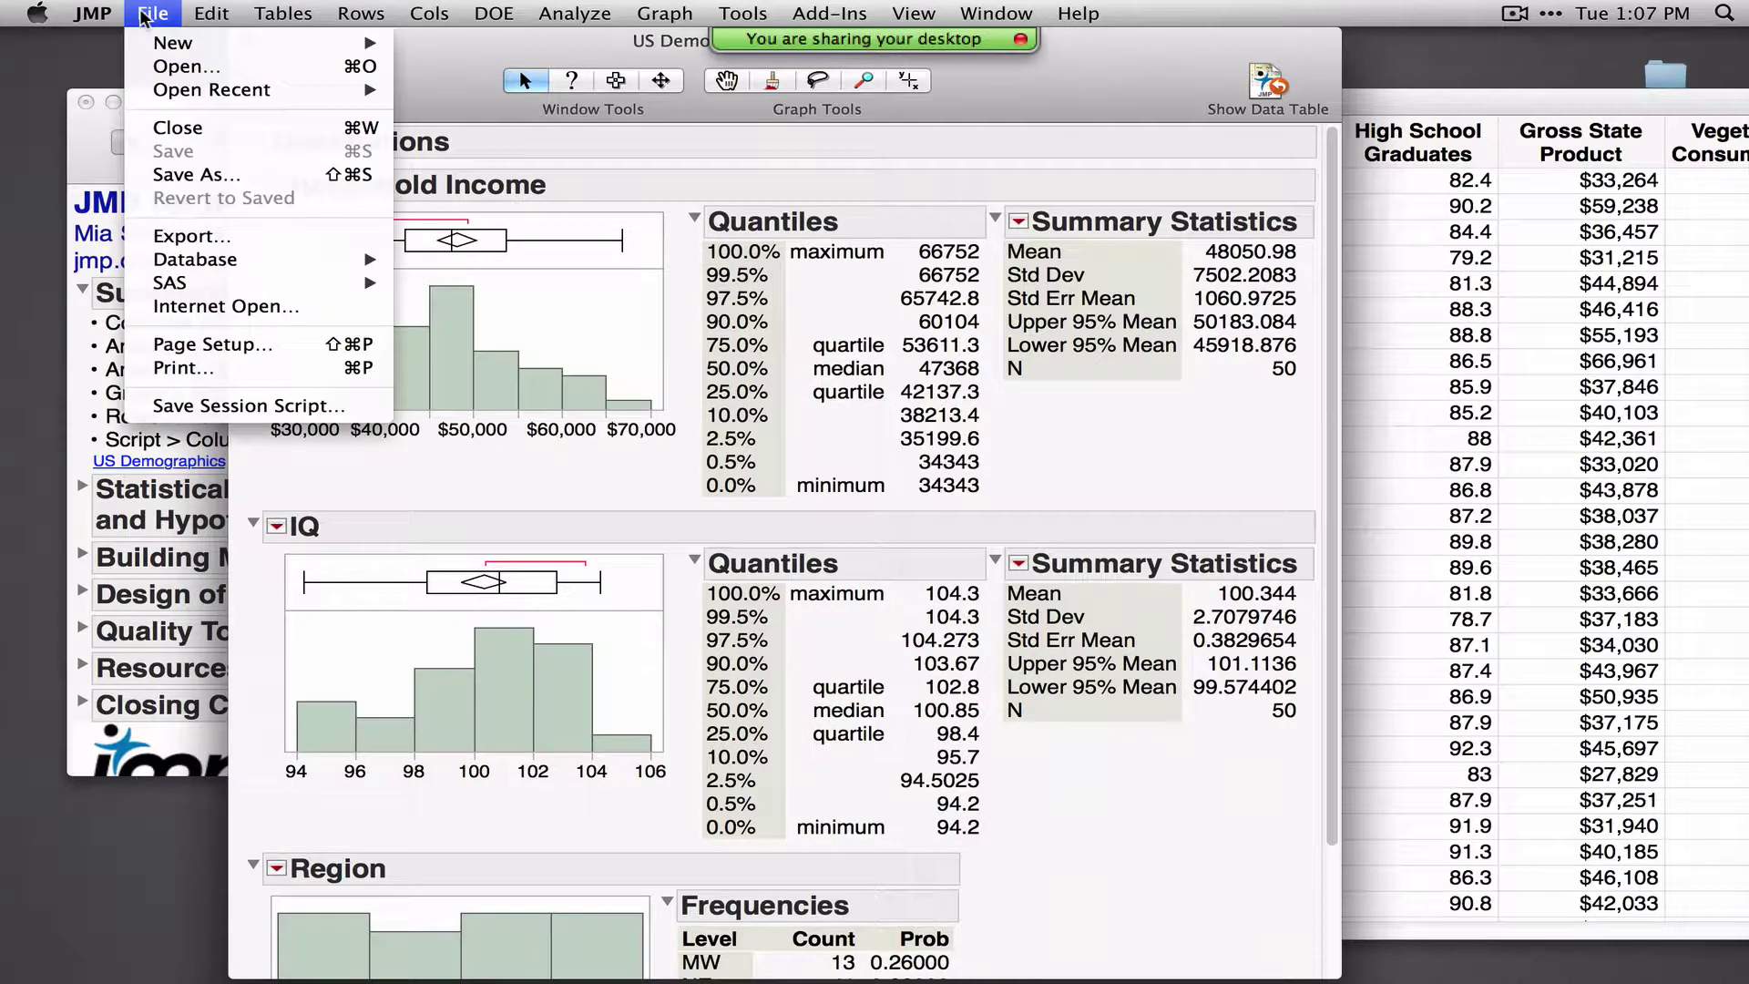
pyautogui.moveTo(96, 13)
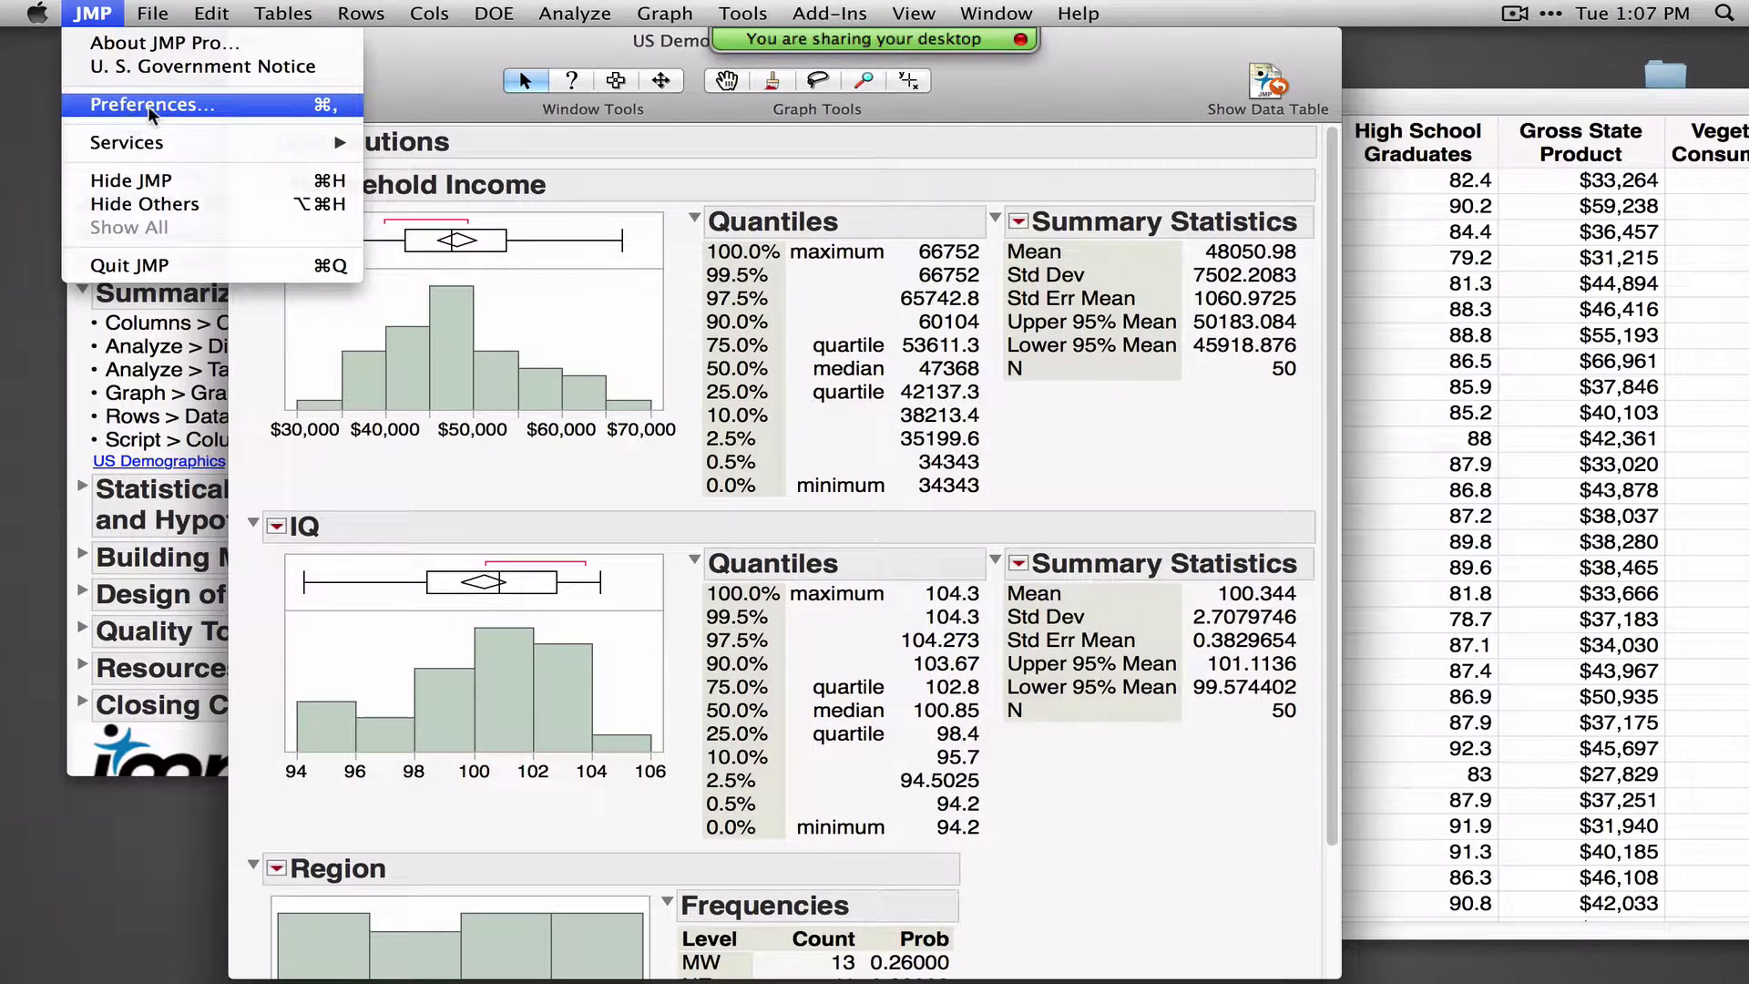
pyautogui.click(412, 67)
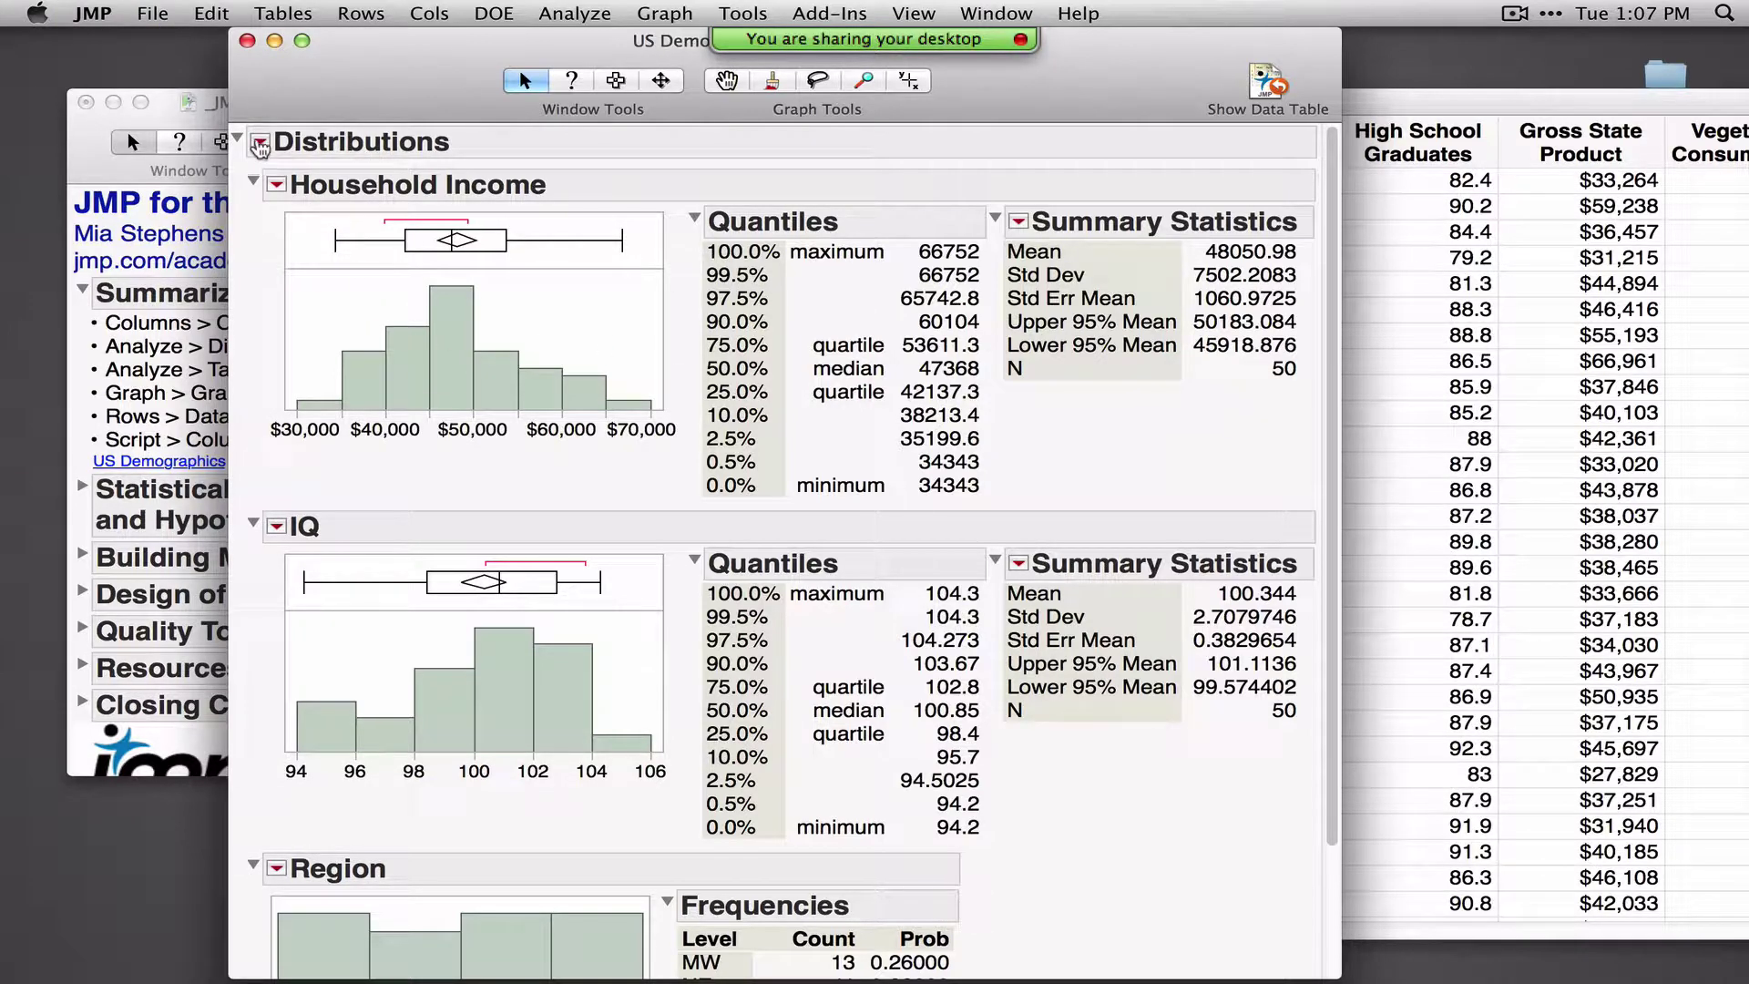
pyautogui.click(261, 143)
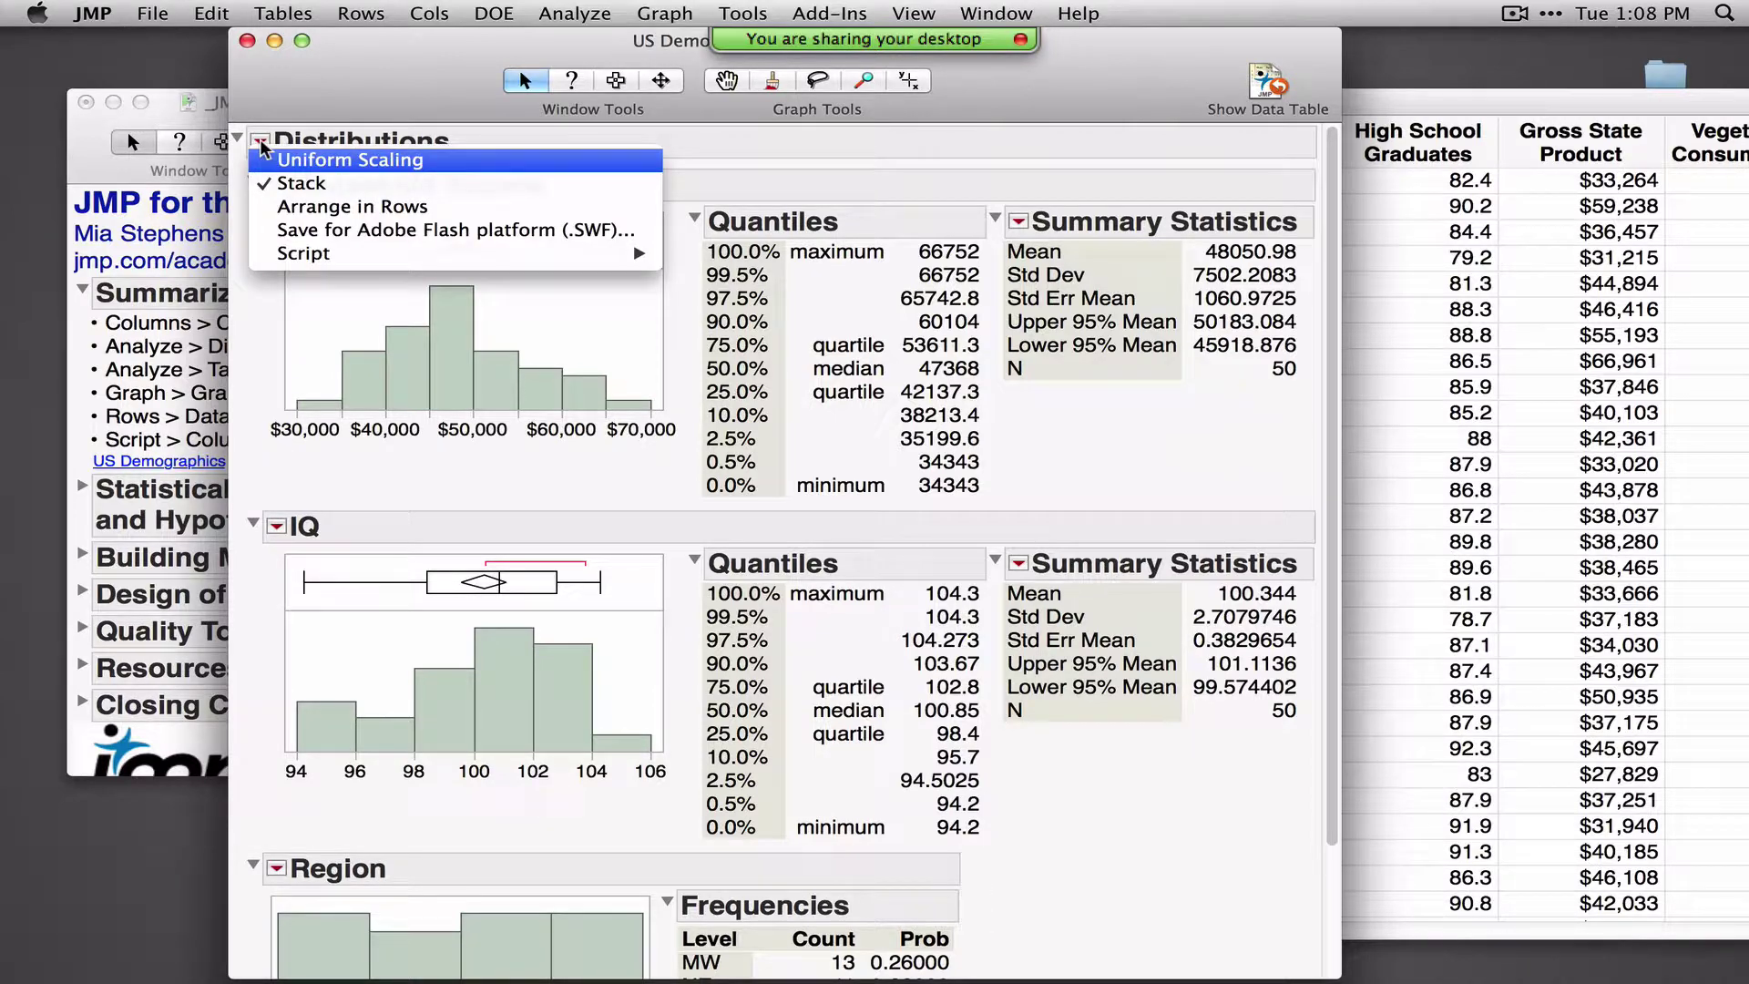
pyautogui.click(295, 185)
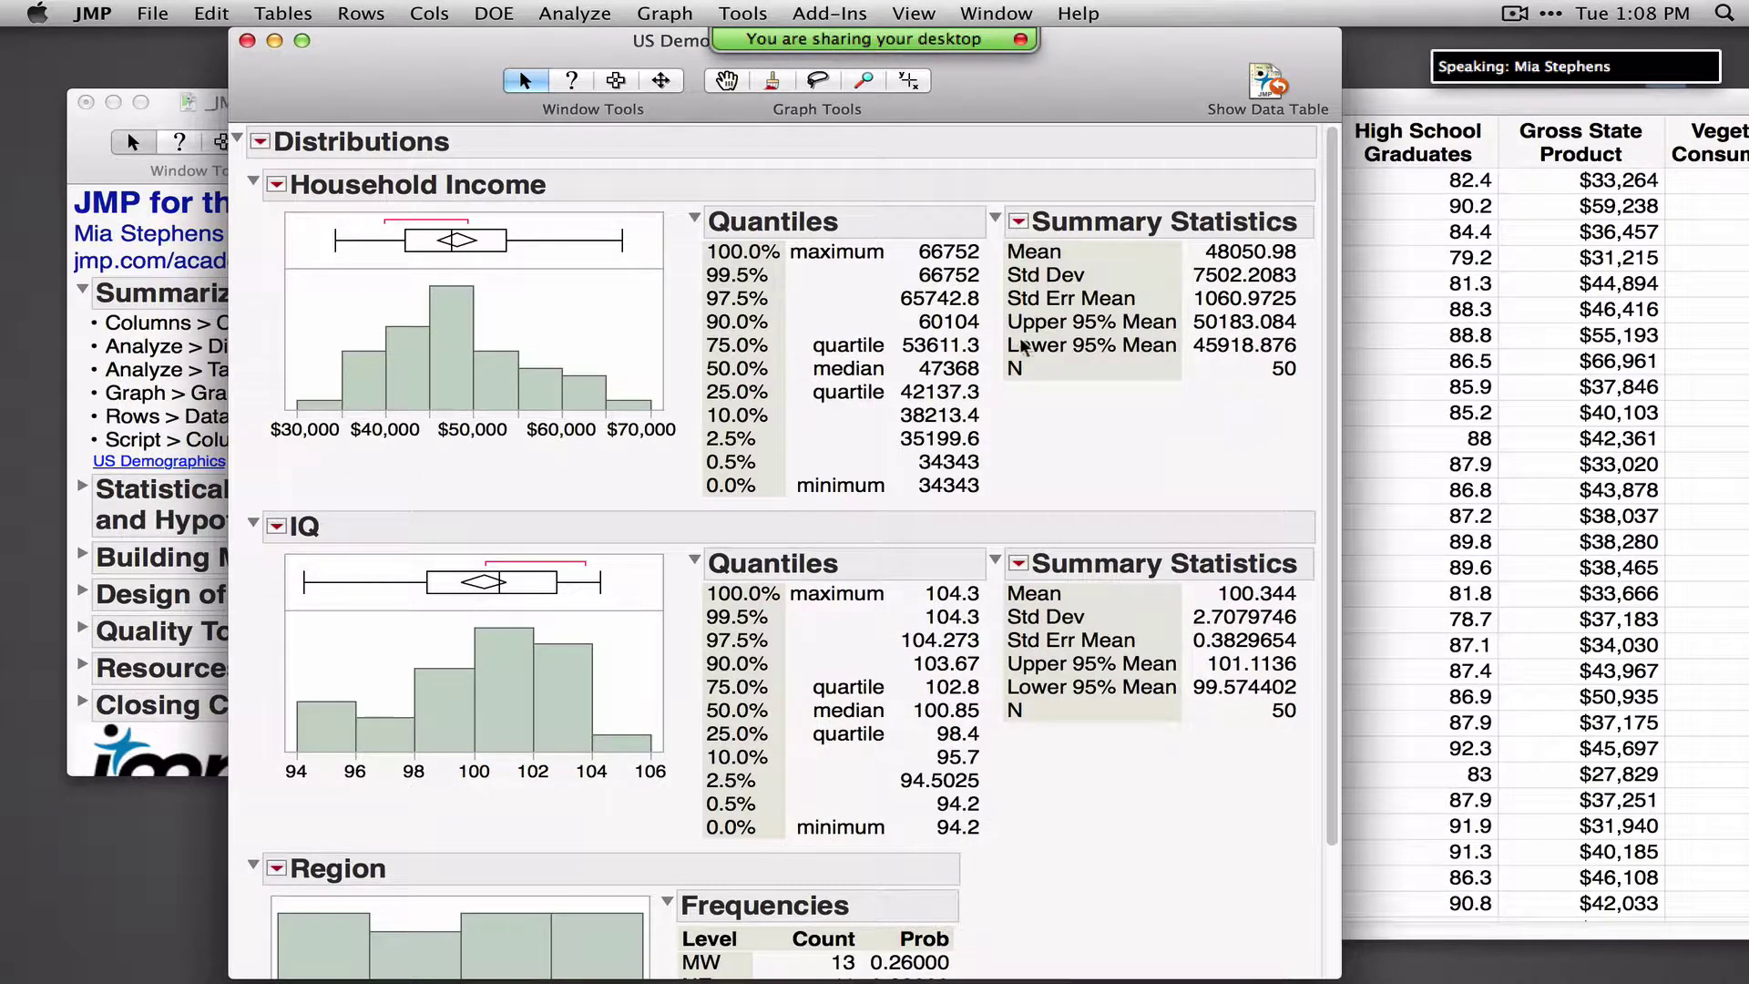
# Highlight the Region histogram's W, S, NE and MW bars in turn, ending on NE, to compare their income and IQ distributions
pyautogui.scroll(-3, 601, 544)
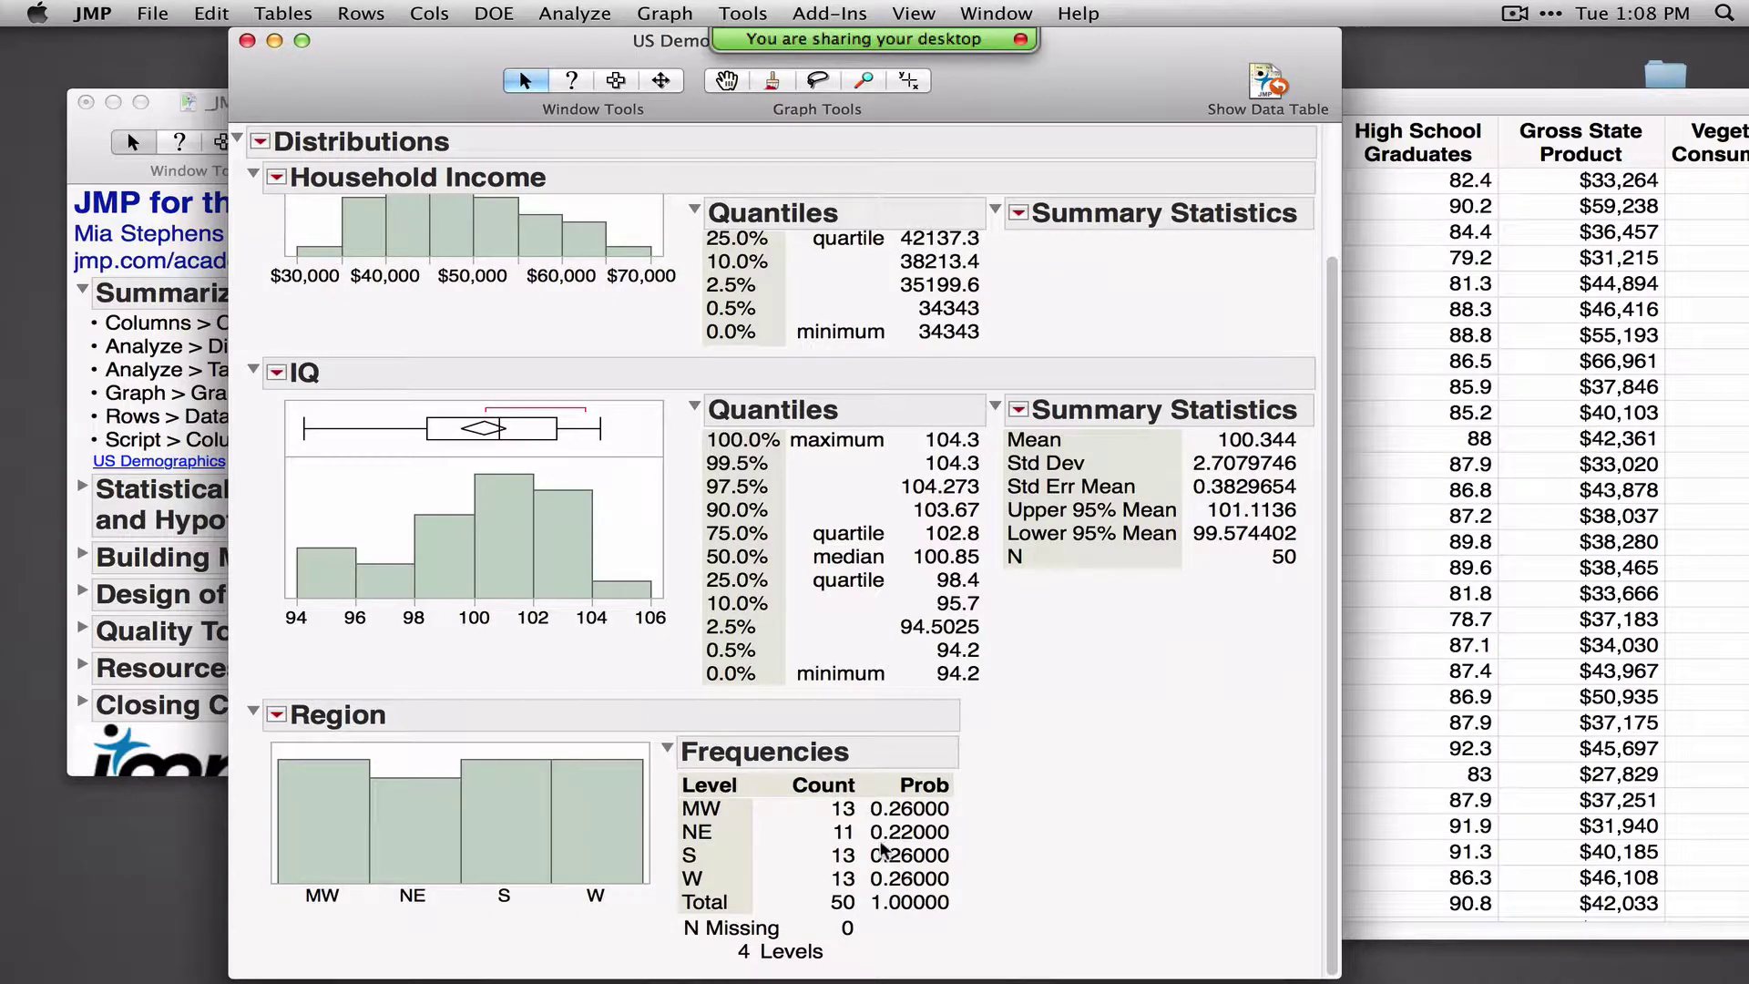
pyautogui.scroll(3, 711, 717)
pyautogui.scroll(-3, 711, 717)
pyautogui.click(610, 834)
pyautogui.click(517, 837)
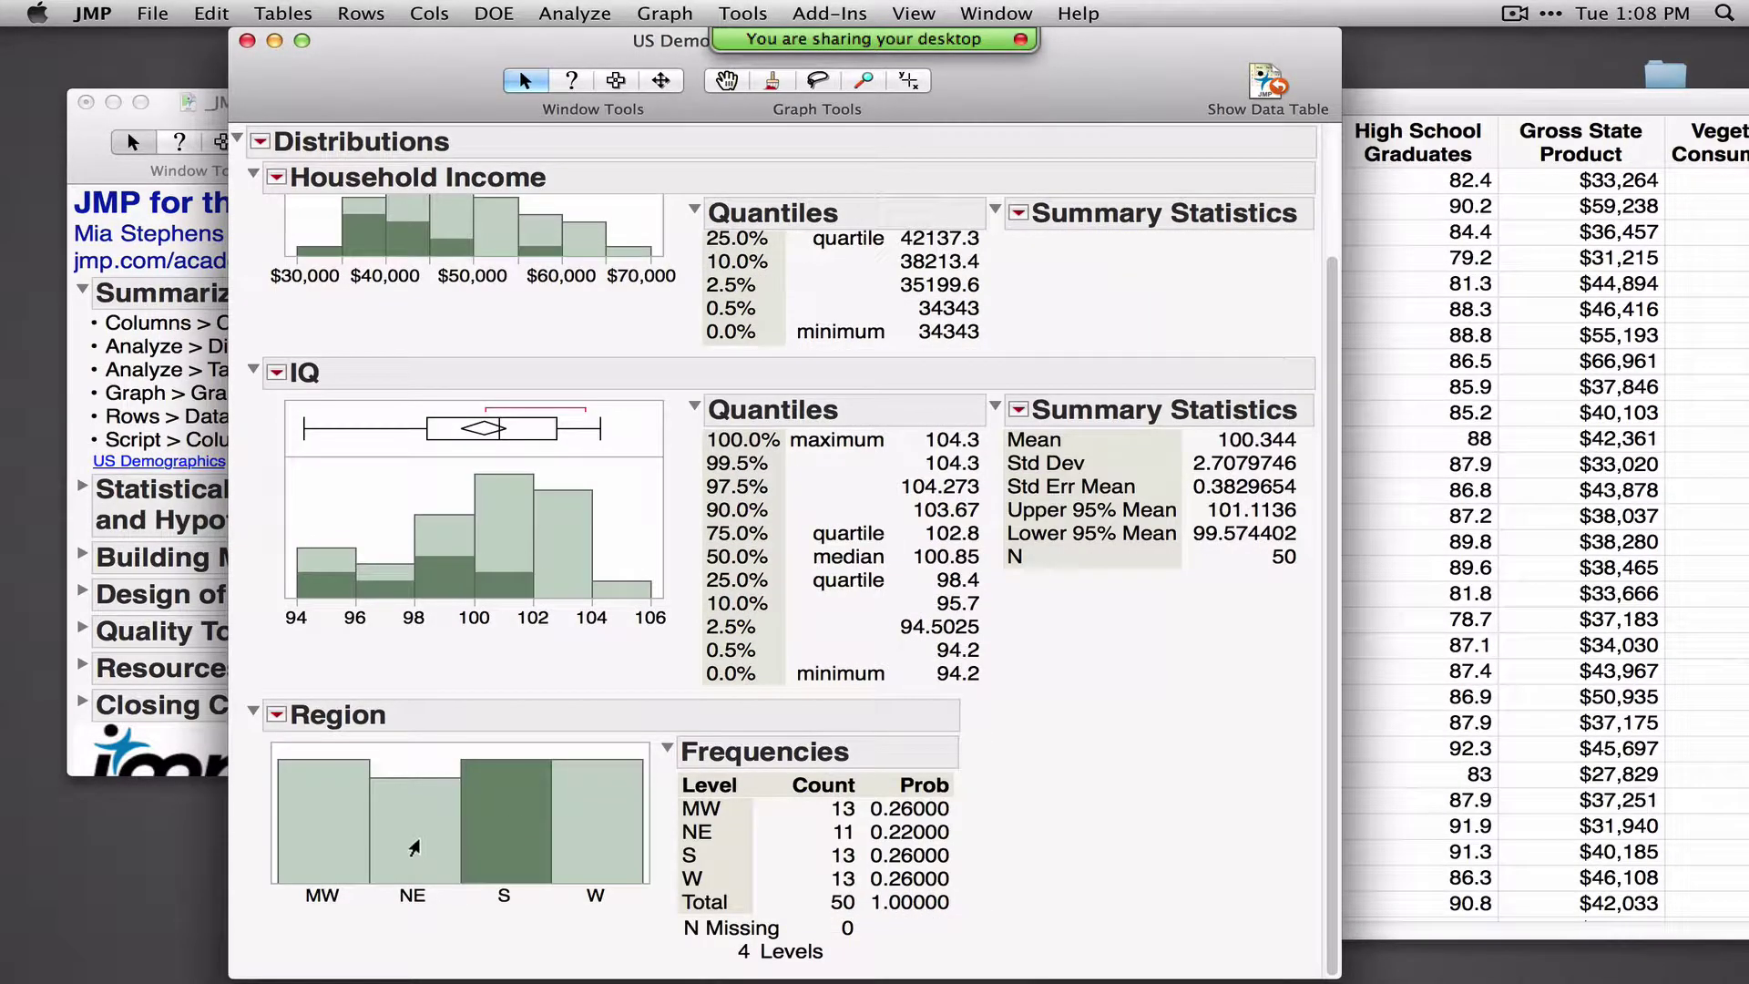
pyautogui.click(415, 847)
pyautogui.click(318, 843)
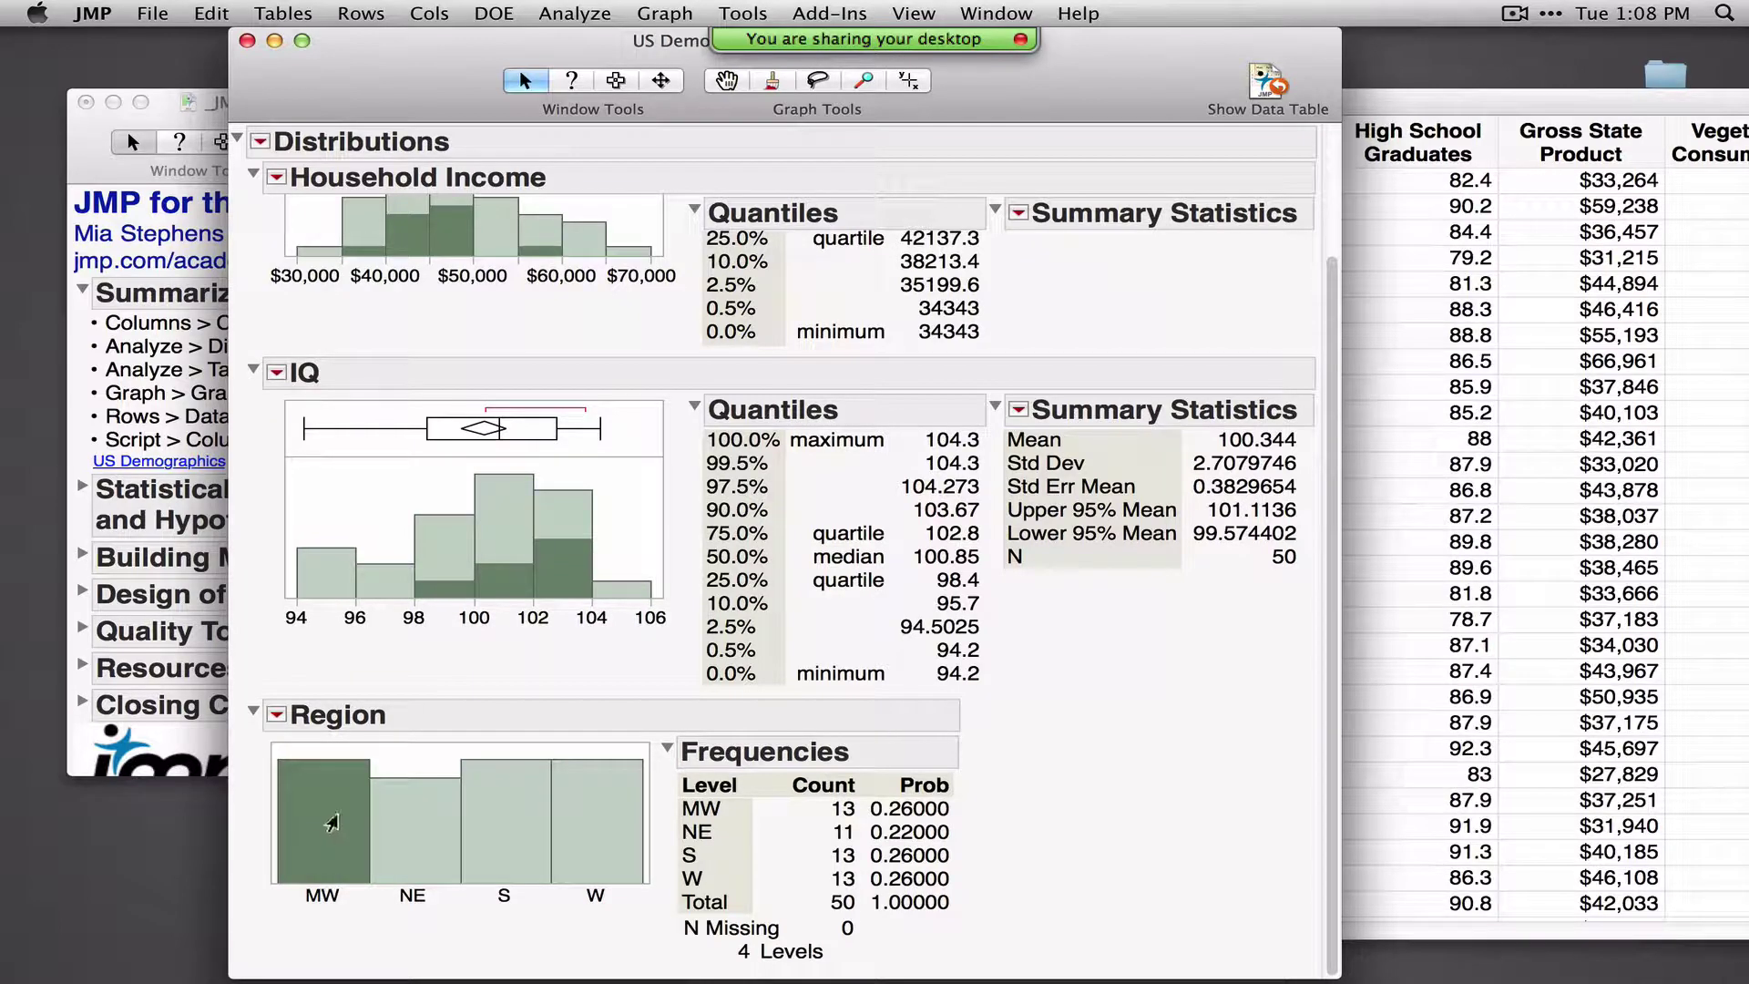
pyautogui.click(401, 851)
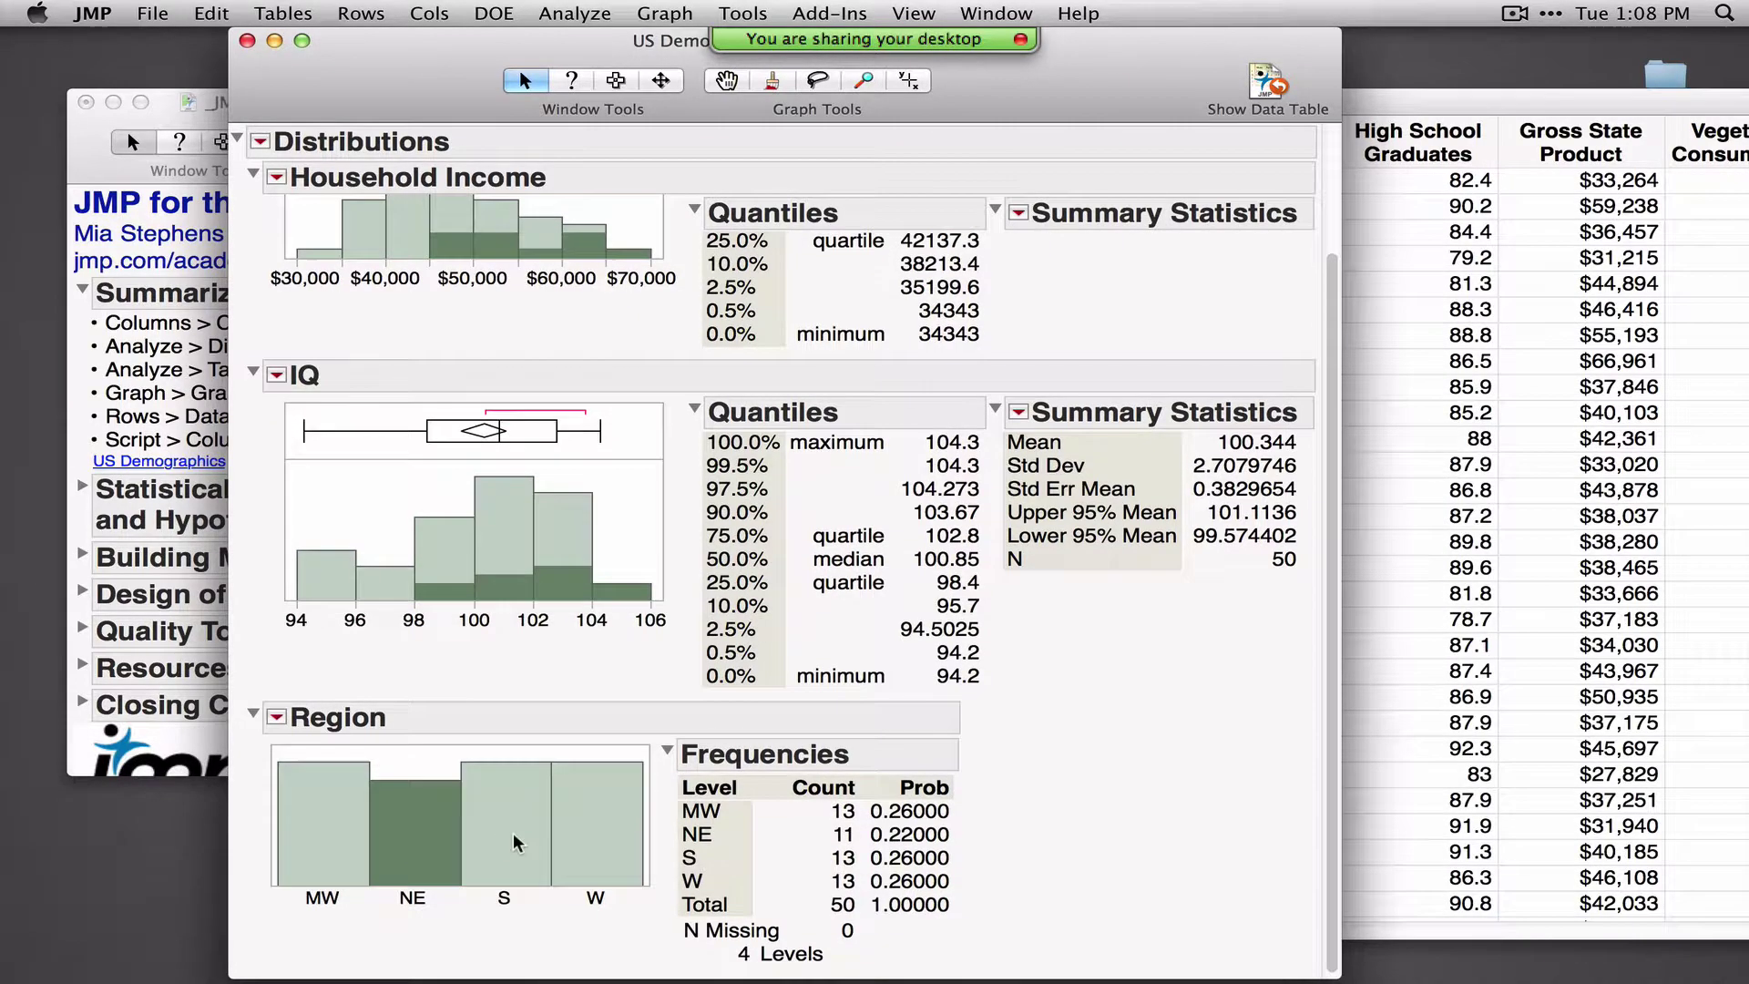
# Review the analysis and display options available for the Household Income distribution without applying any
pyautogui.scroll(2, 517, 843)
pyautogui.moveTo(401, 105); pyautogui.dragTo(339, 64)
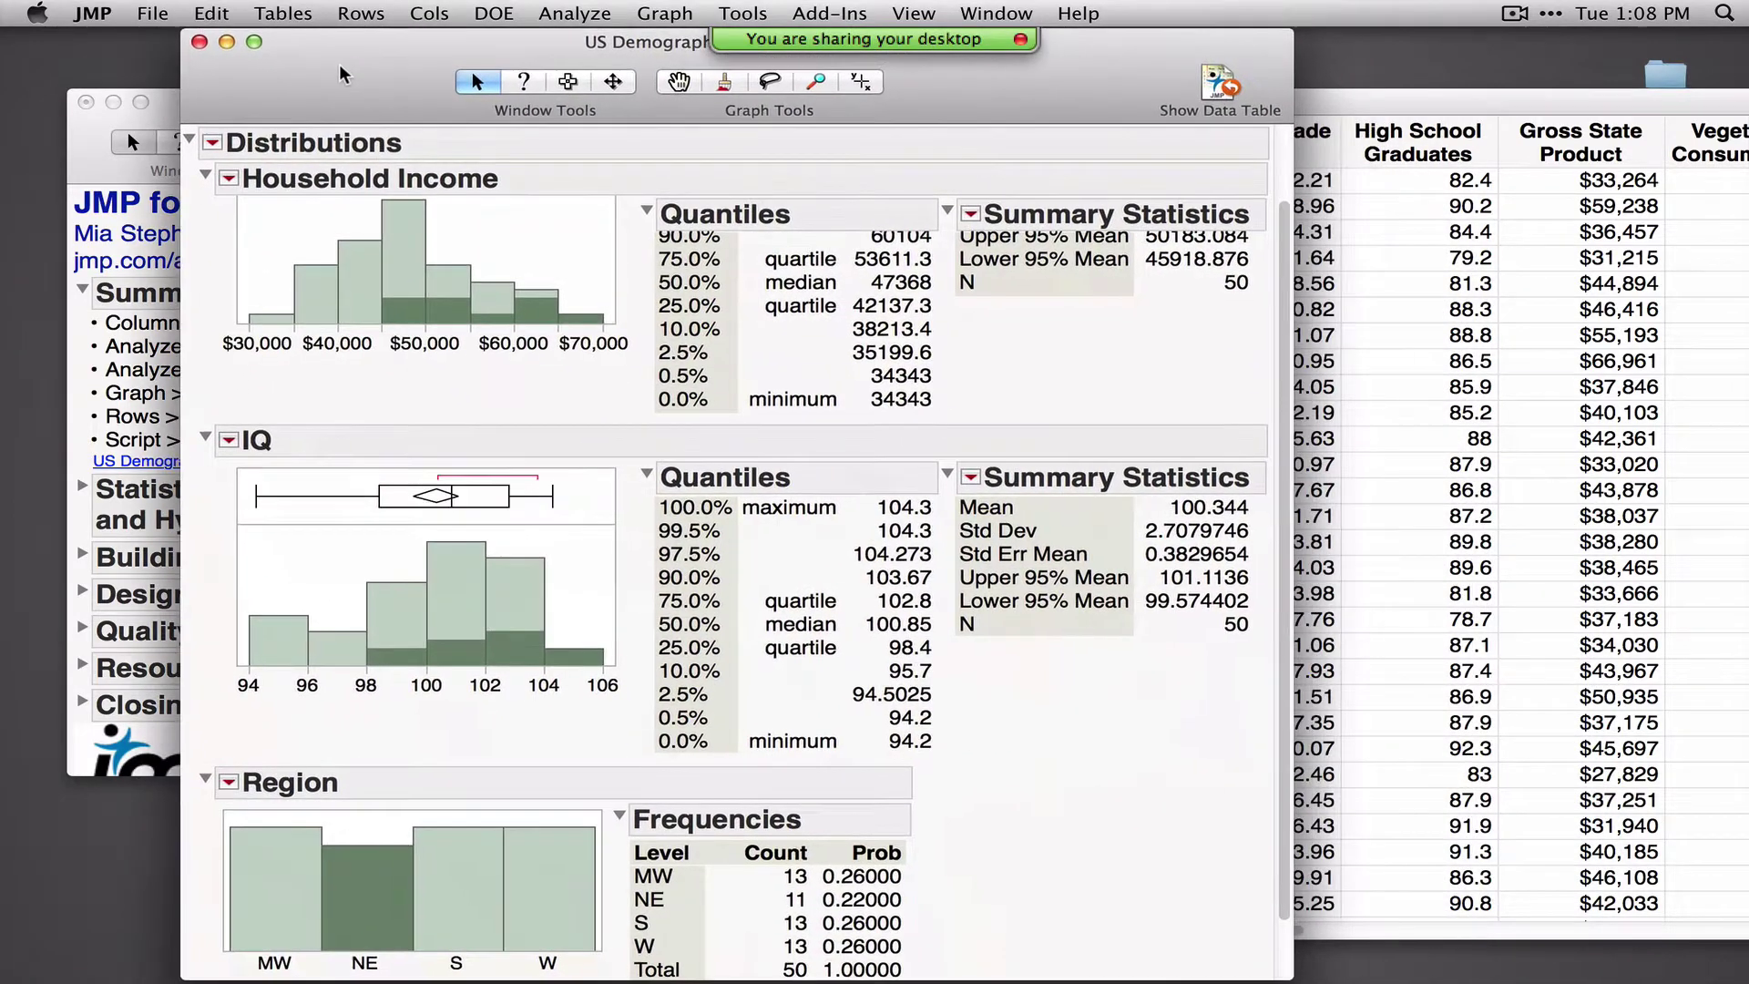
pyautogui.click(228, 178)
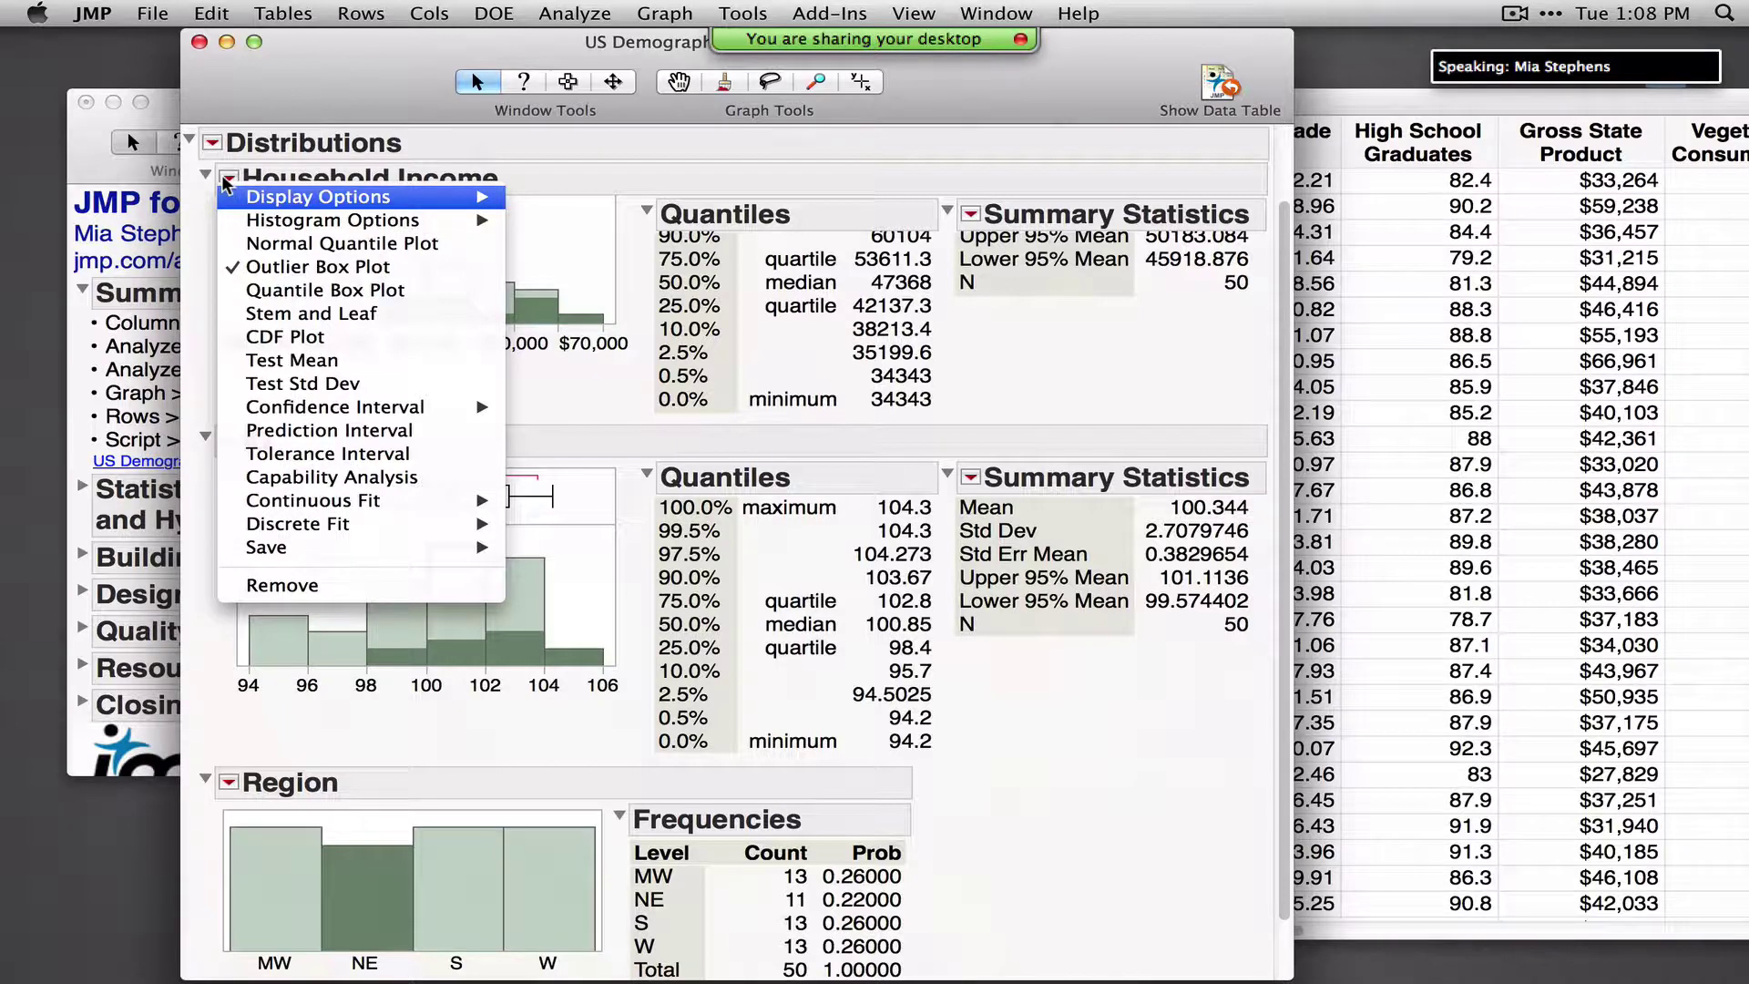
pyautogui.moveTo(269, 223)
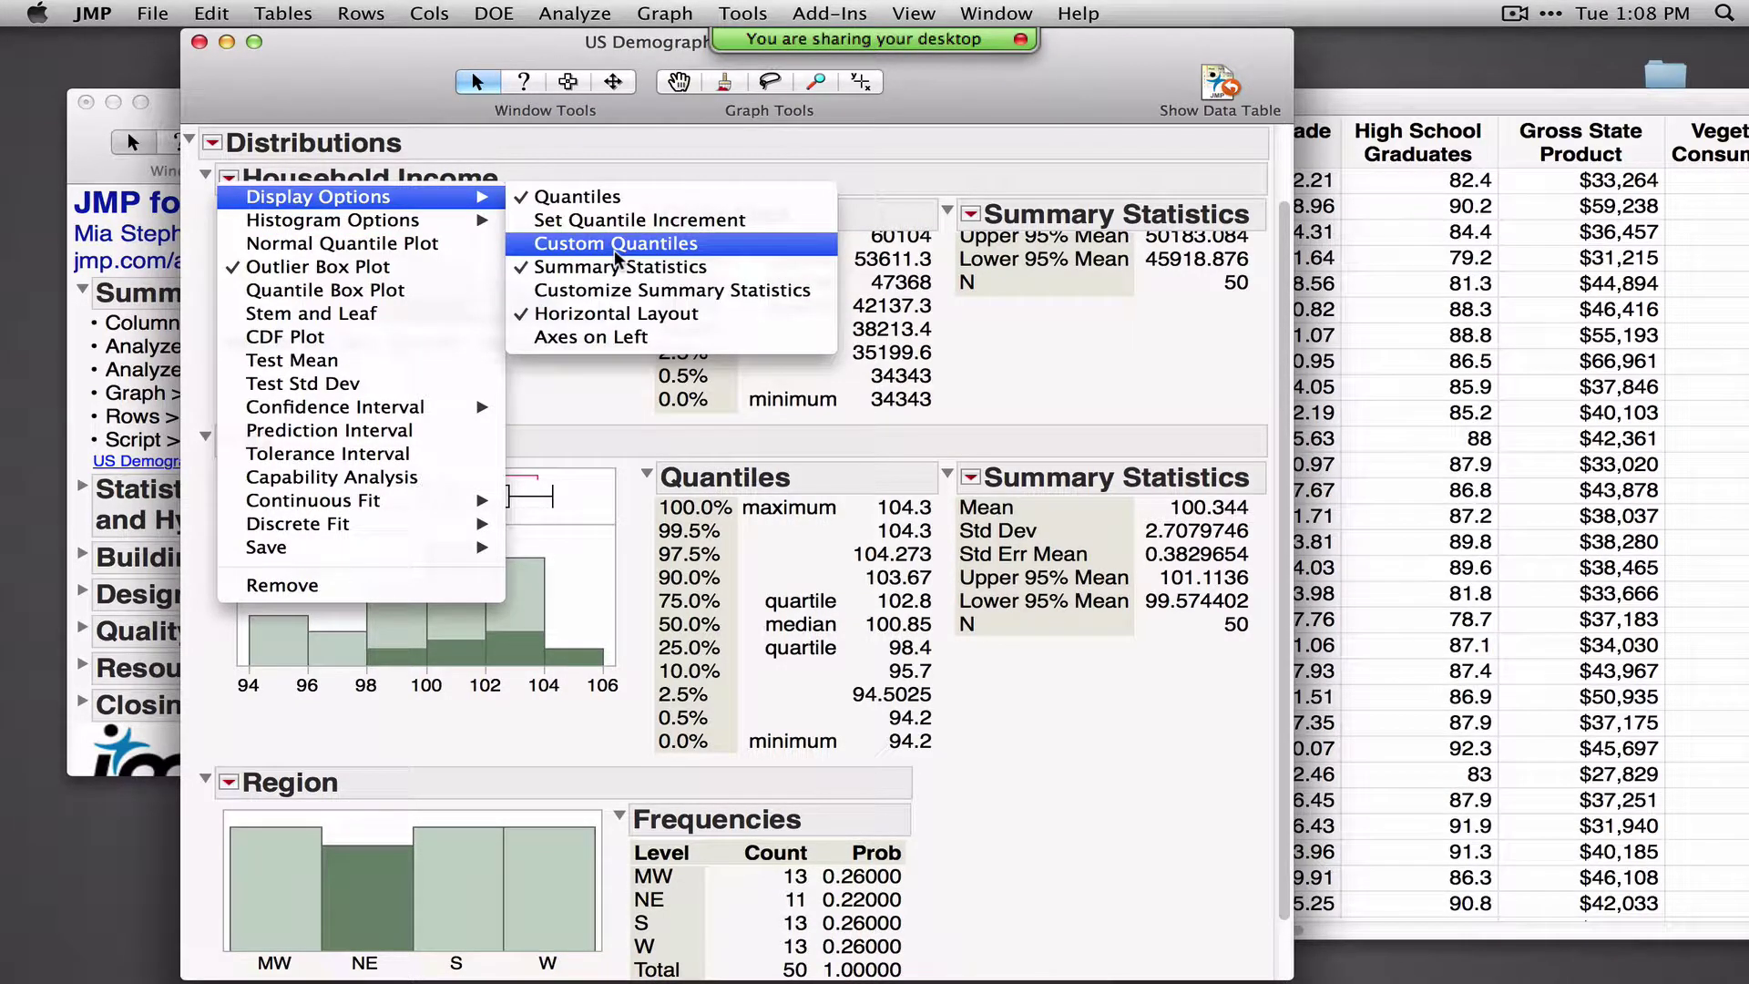
pyautogui.click(1059, 299)
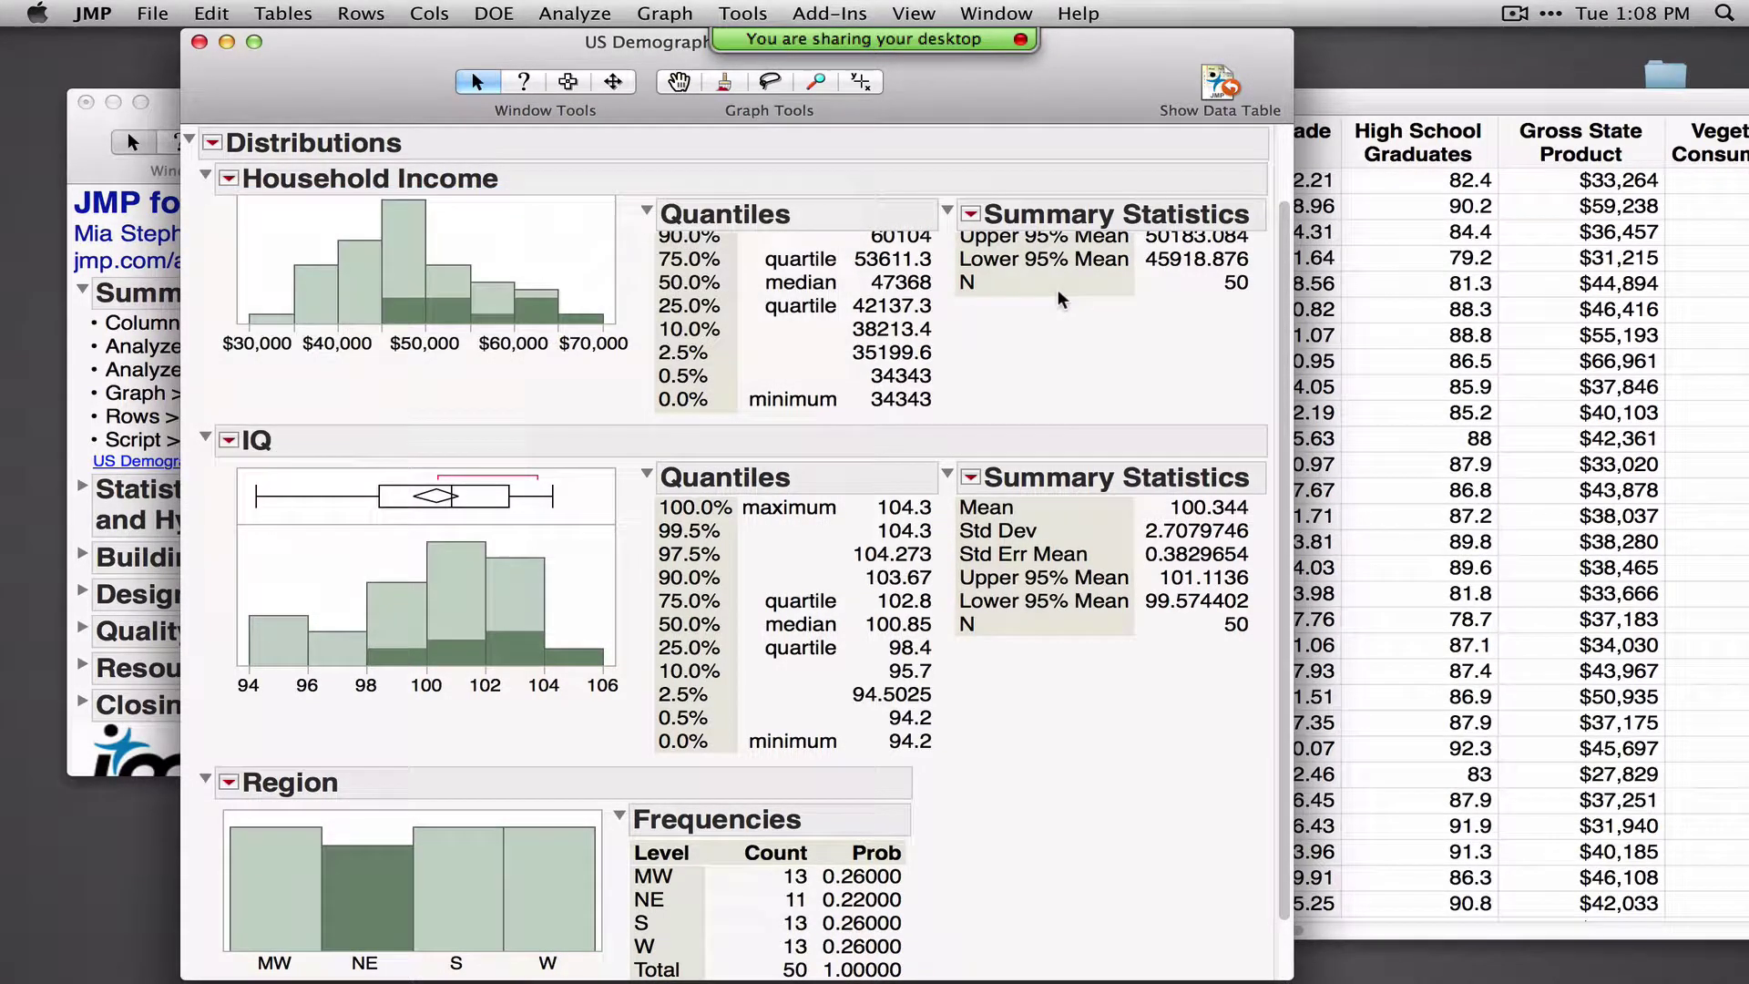
# Review the additional statistics offered for customizing Household Income's summary statistics, and accept the existing selection
pyautogui.click(971, 217)
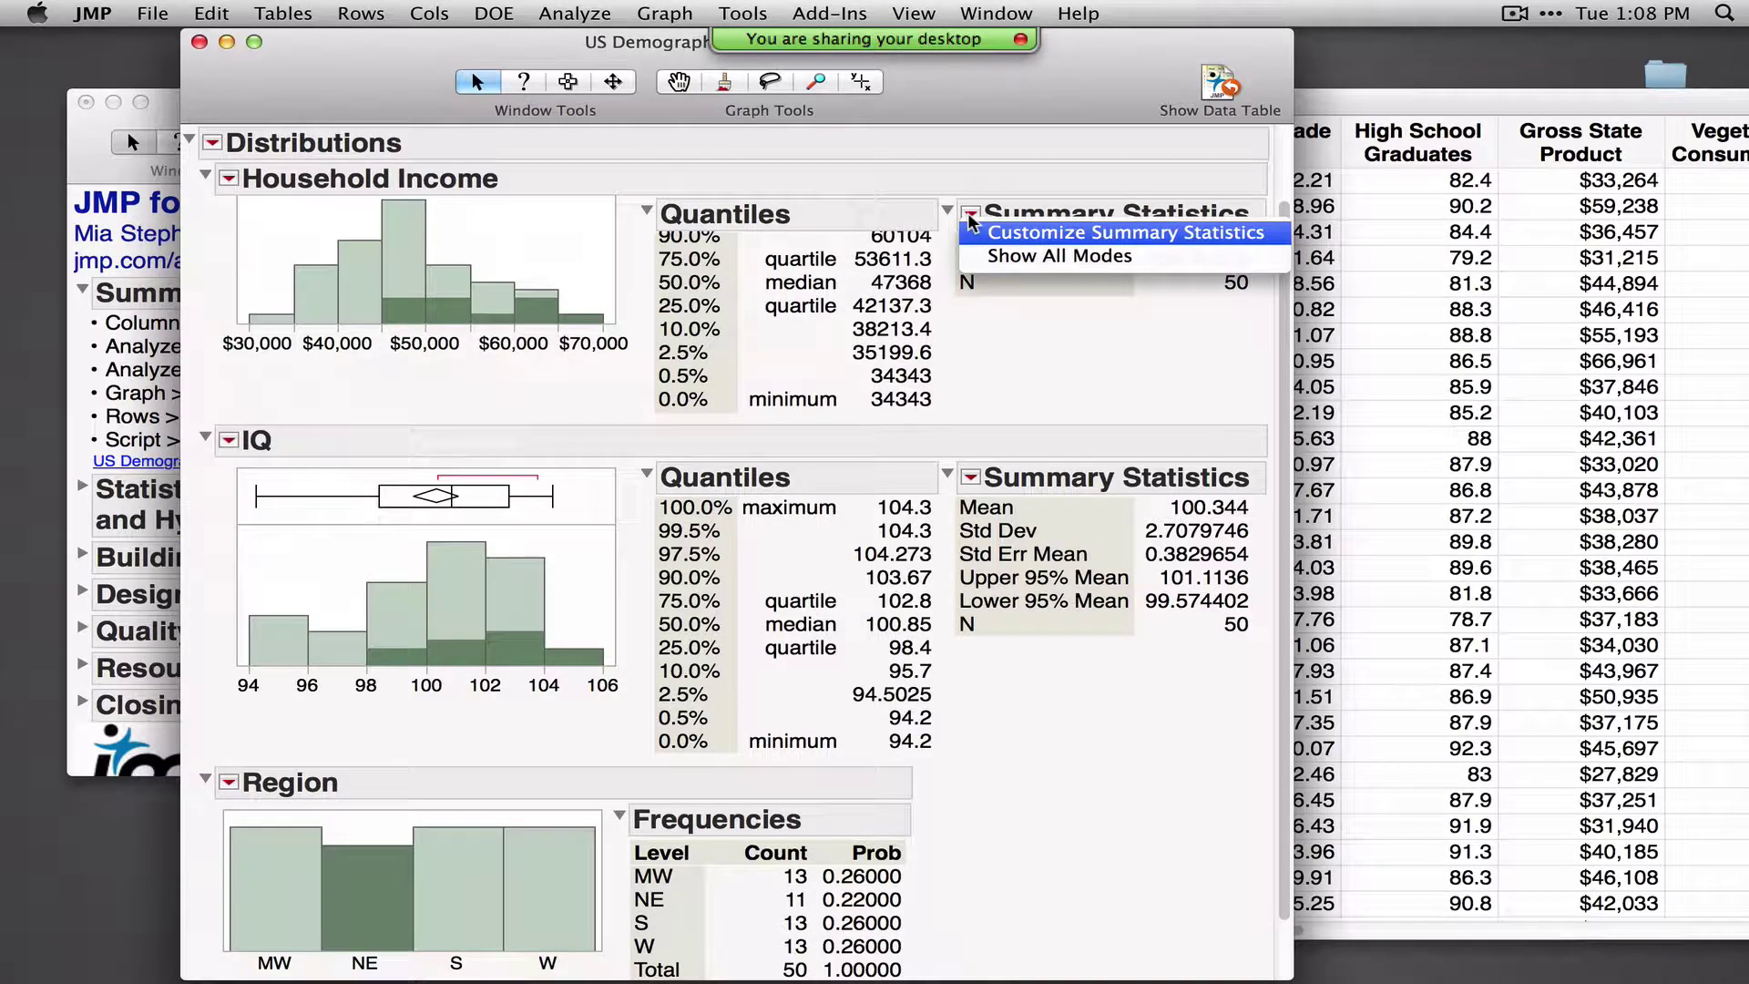
pyautogui.click(1000, 235)
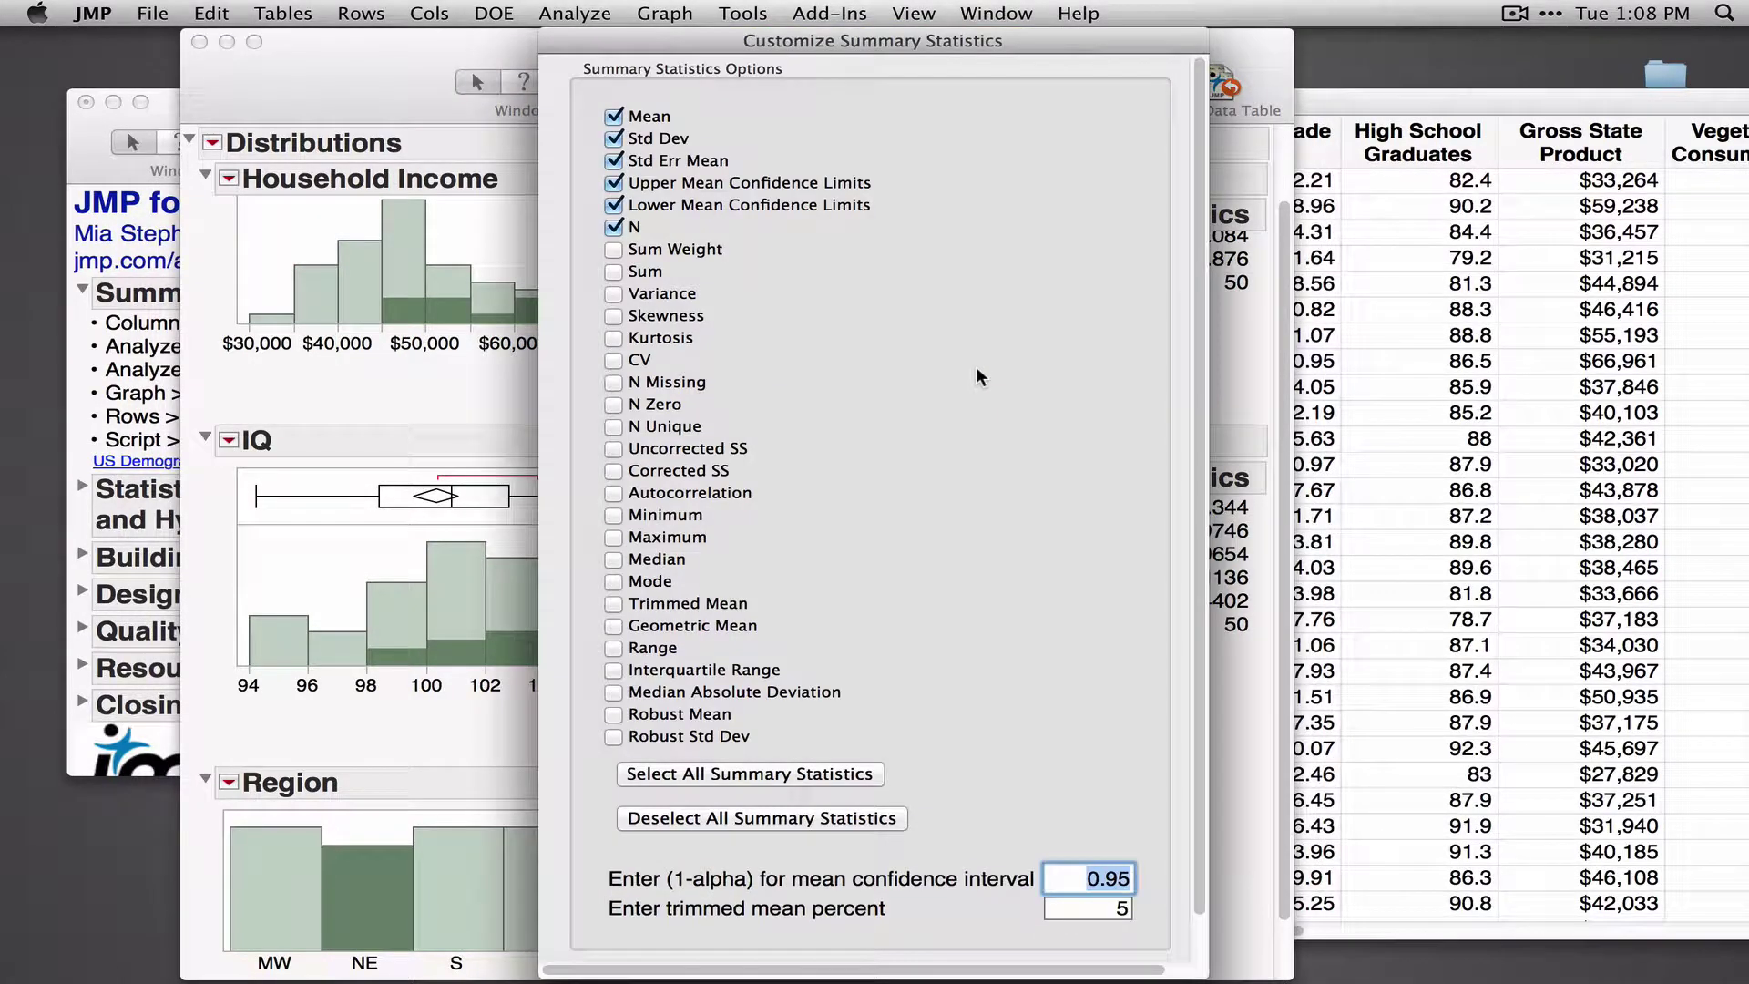
pyautogui.moveTo(760, 247); pyautogui.dragTo(795, 285)
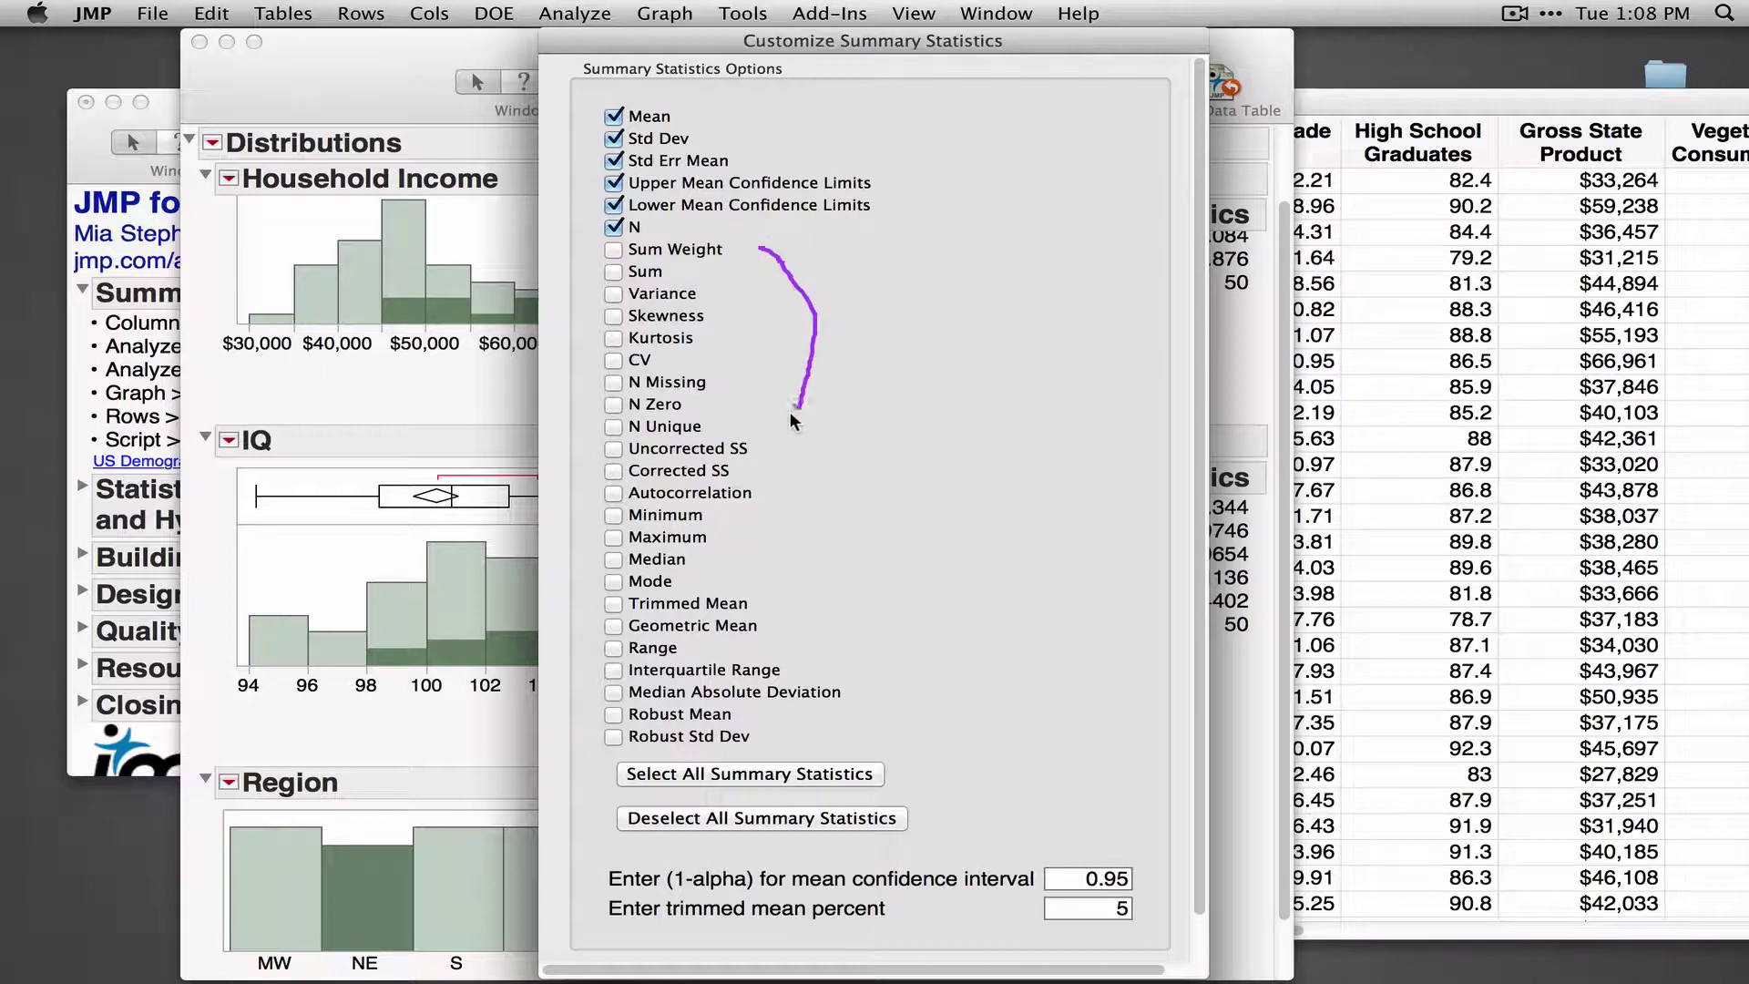
pyautogui.moveTo(827, 478)
pyautogui.mouseDown()
pyautogui.moveTo(885, 591)
pyautogui.moveTo(889, 754)
pyautogui.mouseUp()
pyautogui.scroll(-2, 1093, 775)
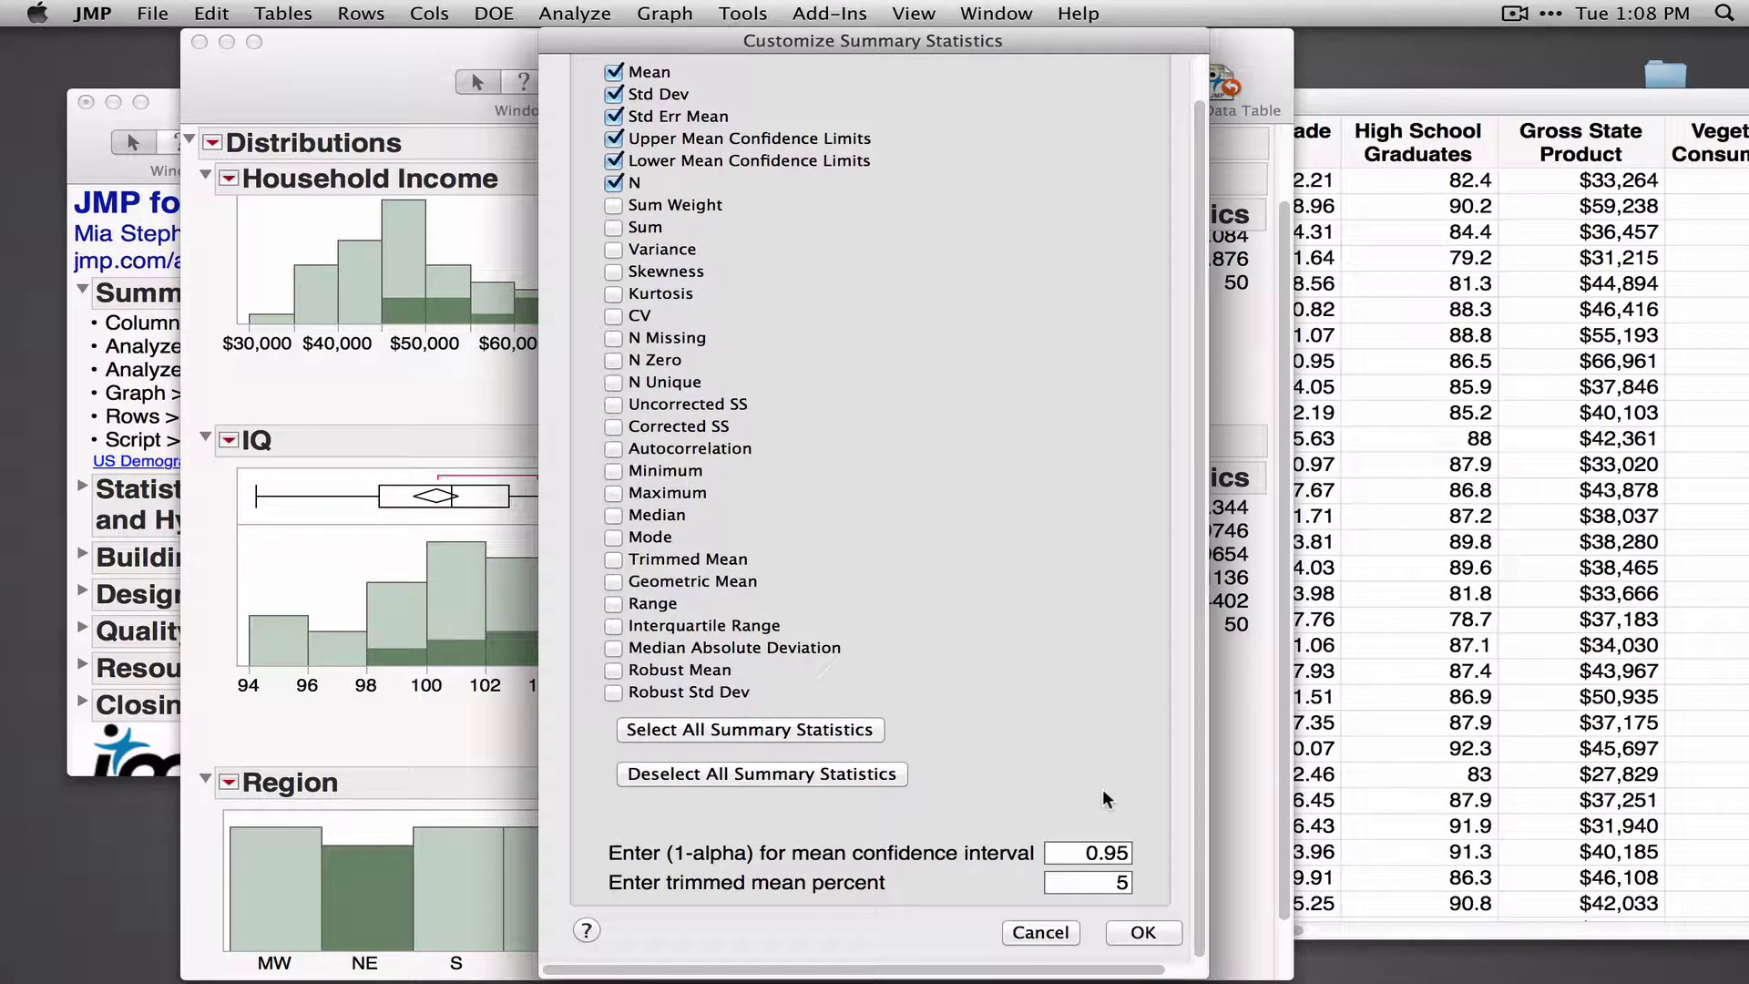
pyautogui.click(1132, 930)
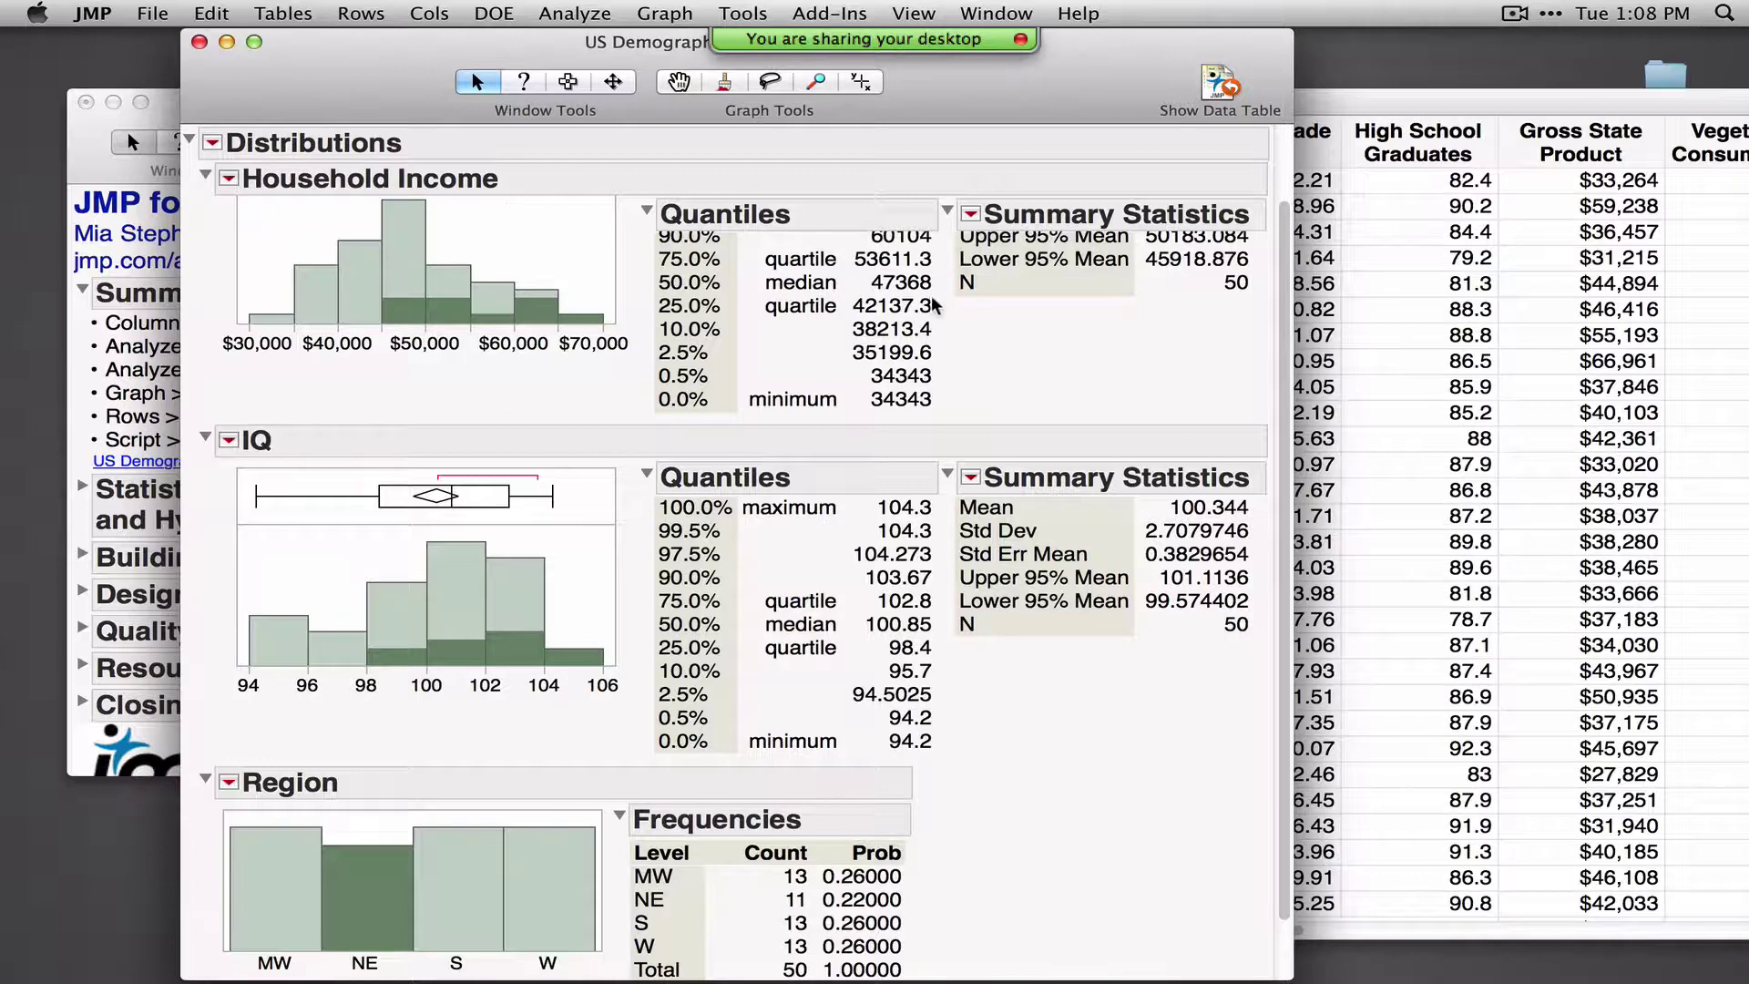
# Close the distribution report and start a Tabulate table with Household Income and IQ as its columns
pyautogui.moveTo(357, 122); pyautogui.dragTo(455, 111)
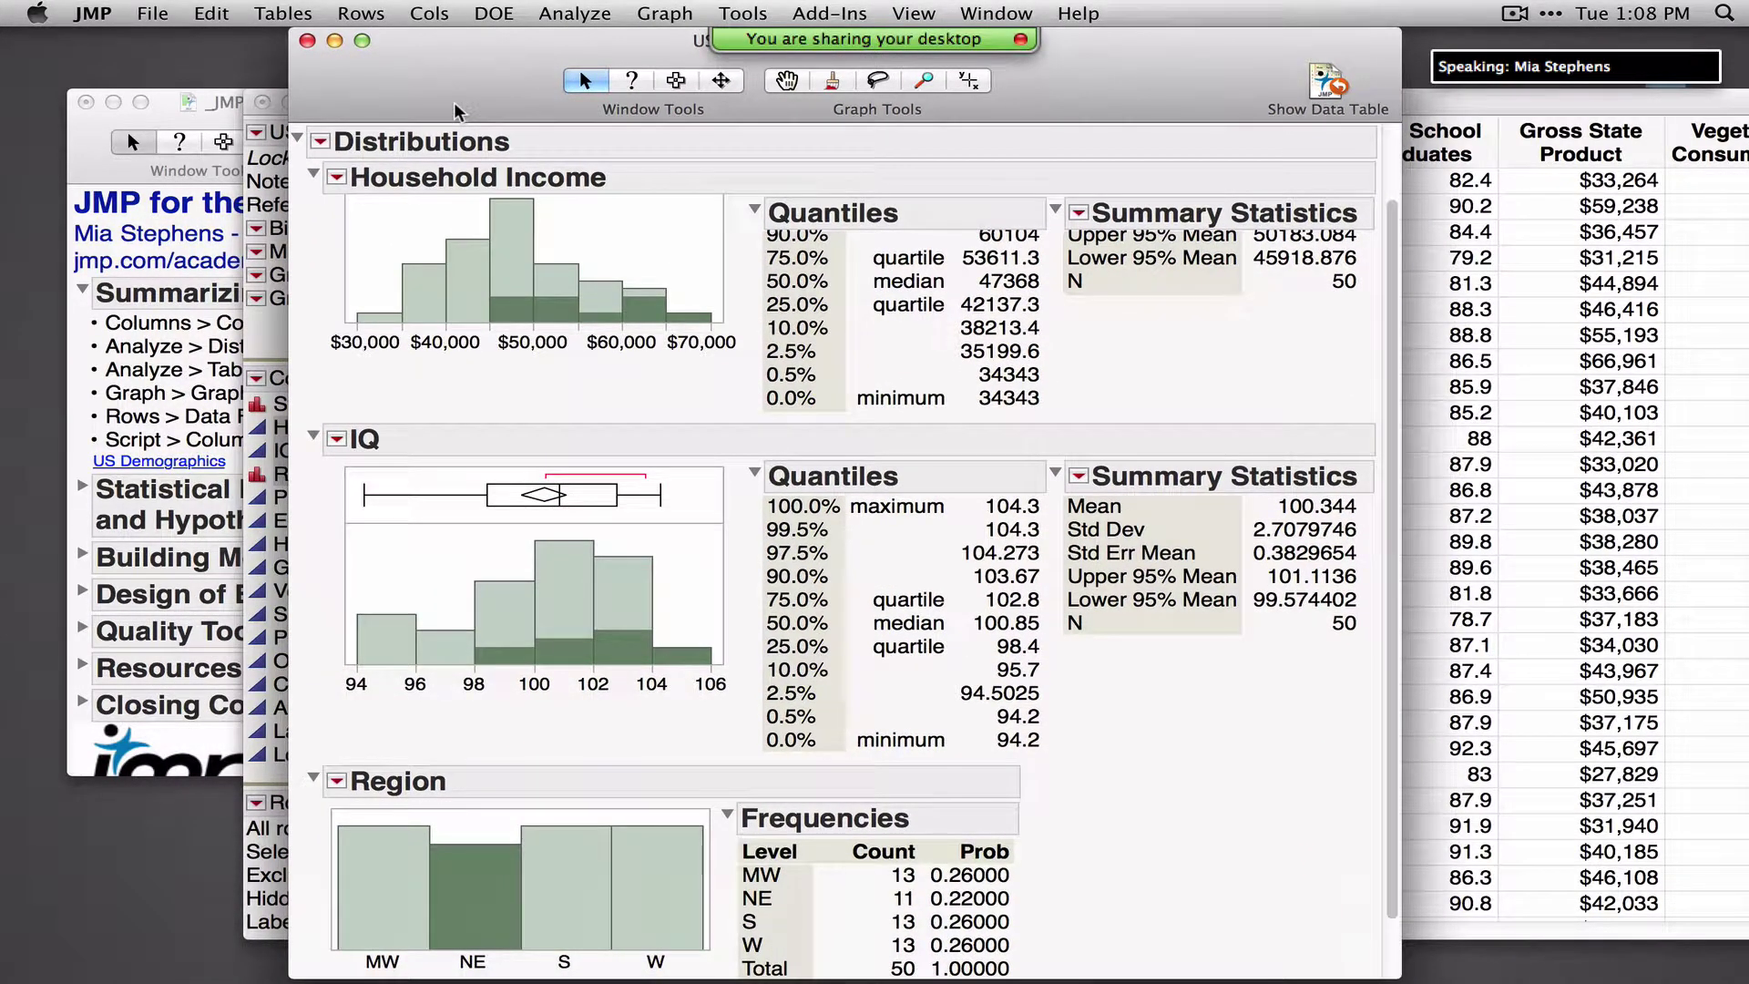
pyautogui.click(308, 41)
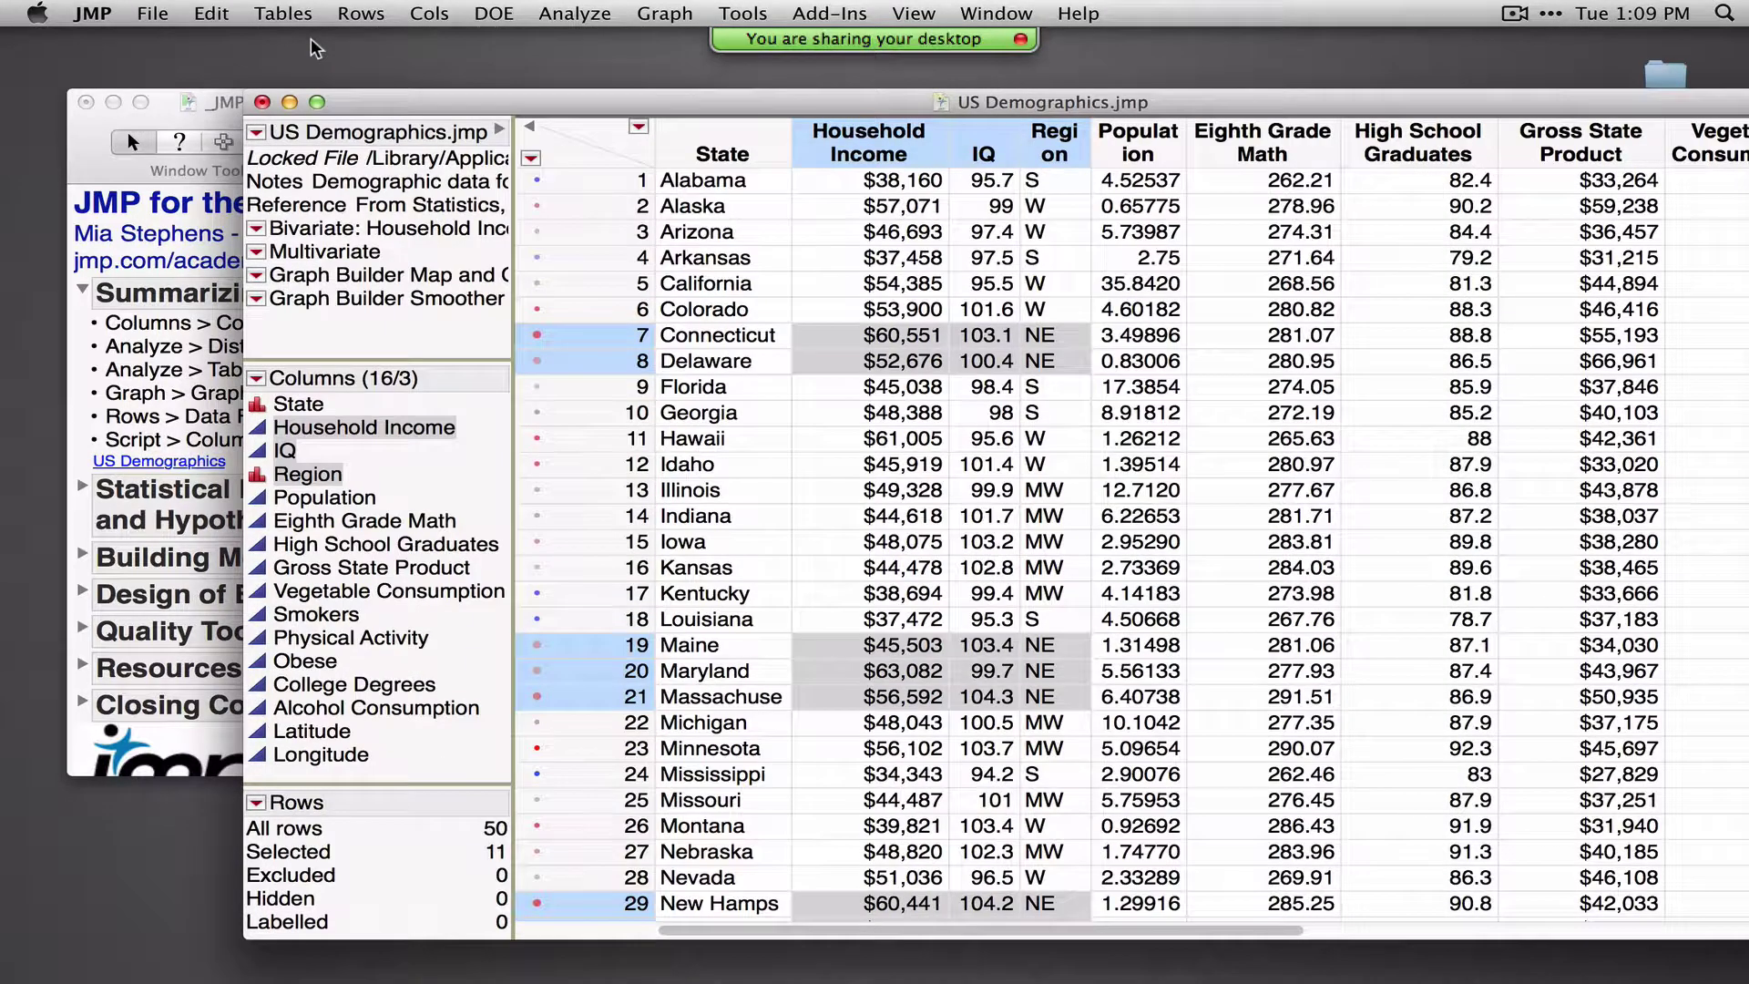
pyautogui.click(574, 14)
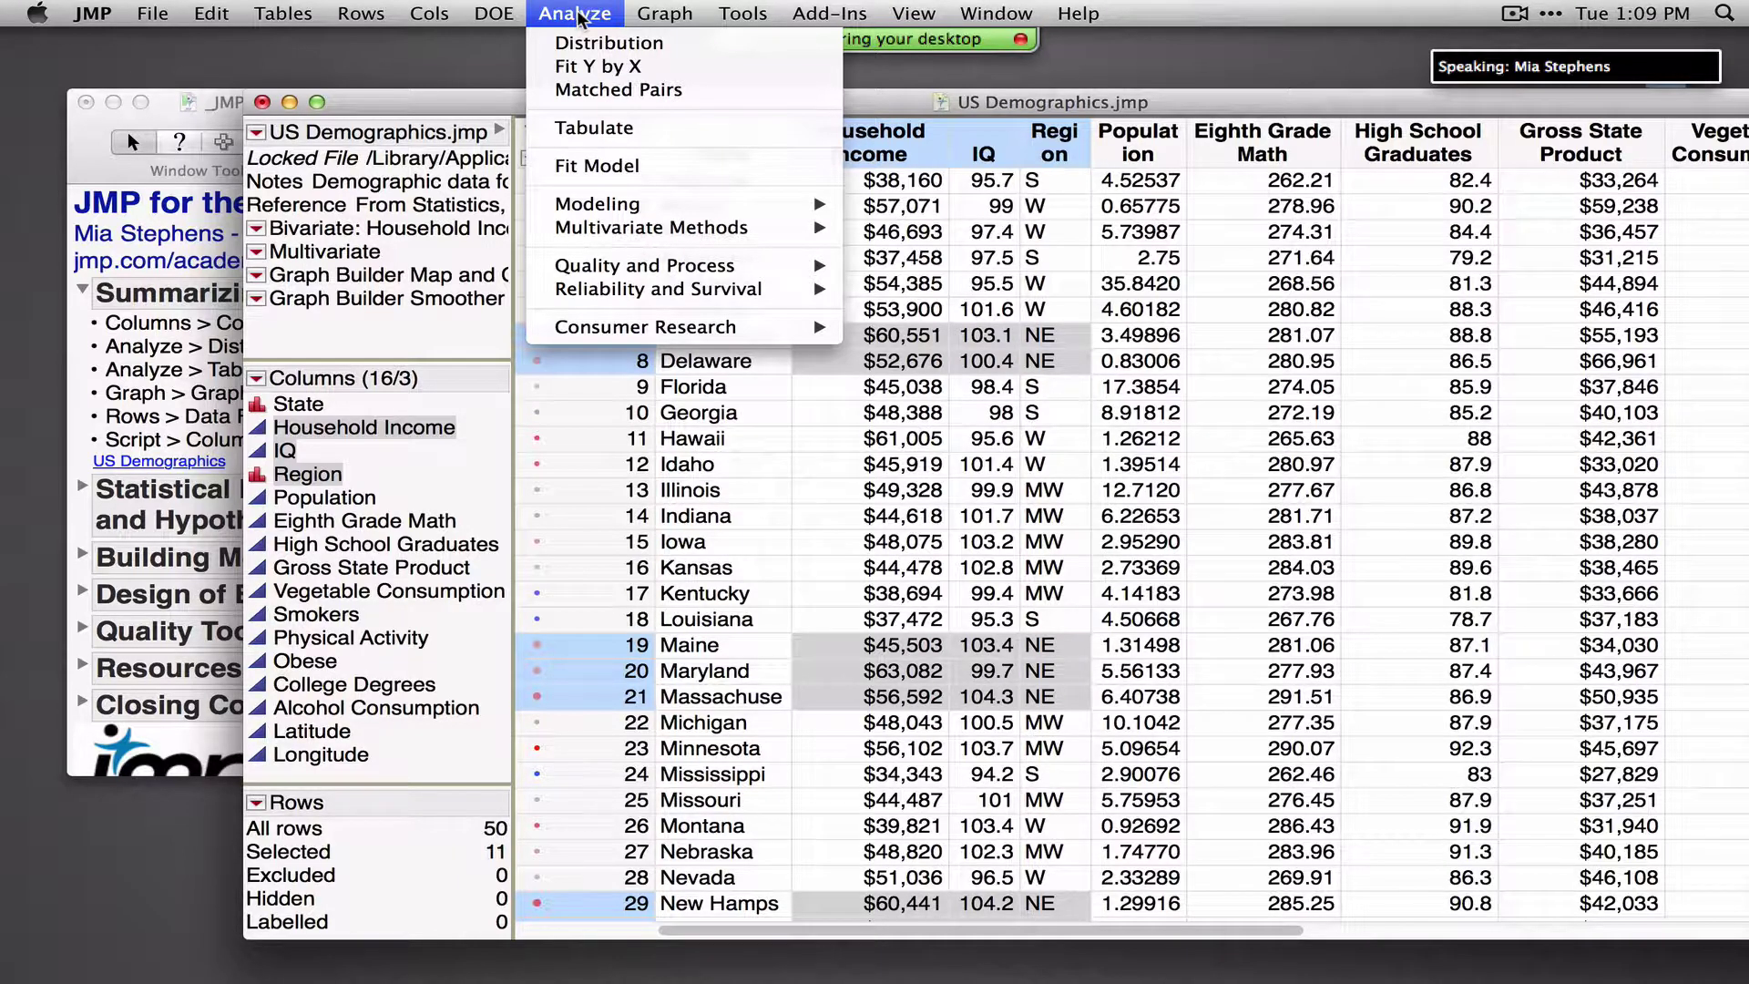
pyautogui.click(608, 130)
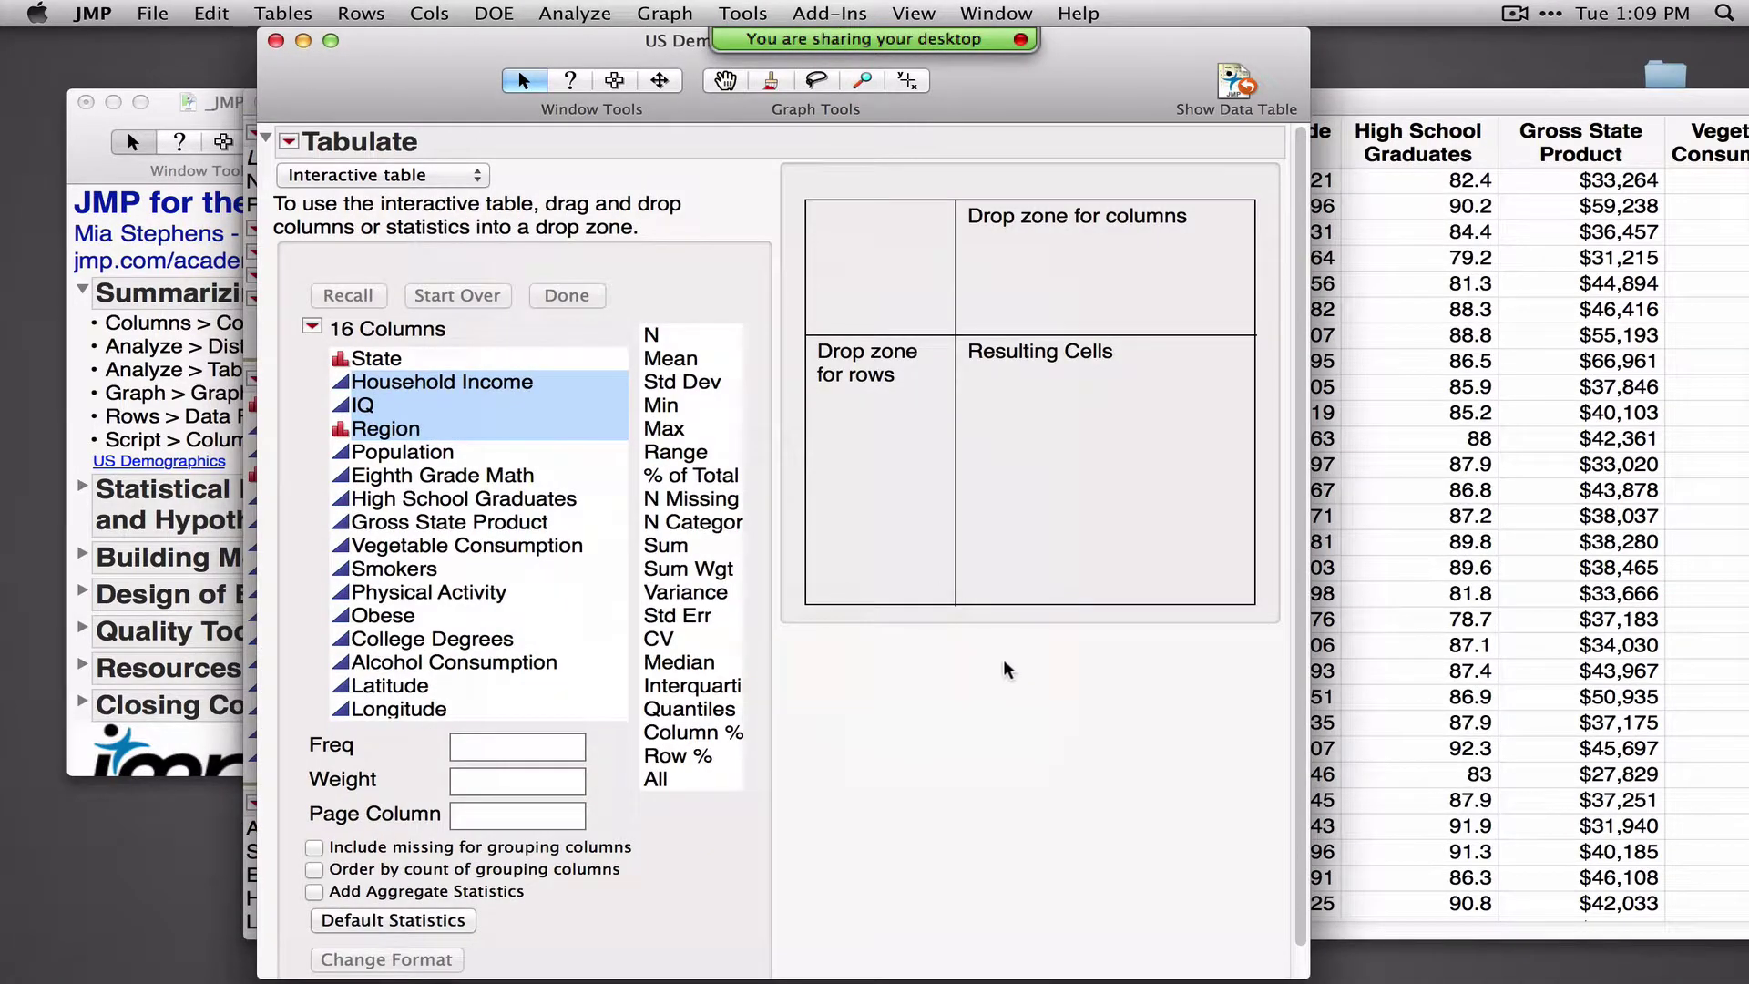
pyautogui.moveTo(1006, 670)
pyautogui.mouseDown()
pyautogui.moveTo(1134, 622)
pyautogui.moveTo(1216, 360)
pyautogui.moveTo(1098, 190)
pyautogui.moveTo(899, 248)
pyautogui.moveTo(869, 620)
pyautogui.moveTo(984, 665)
pyautogui.mouseUp()
pyautogui.click(472, 406)
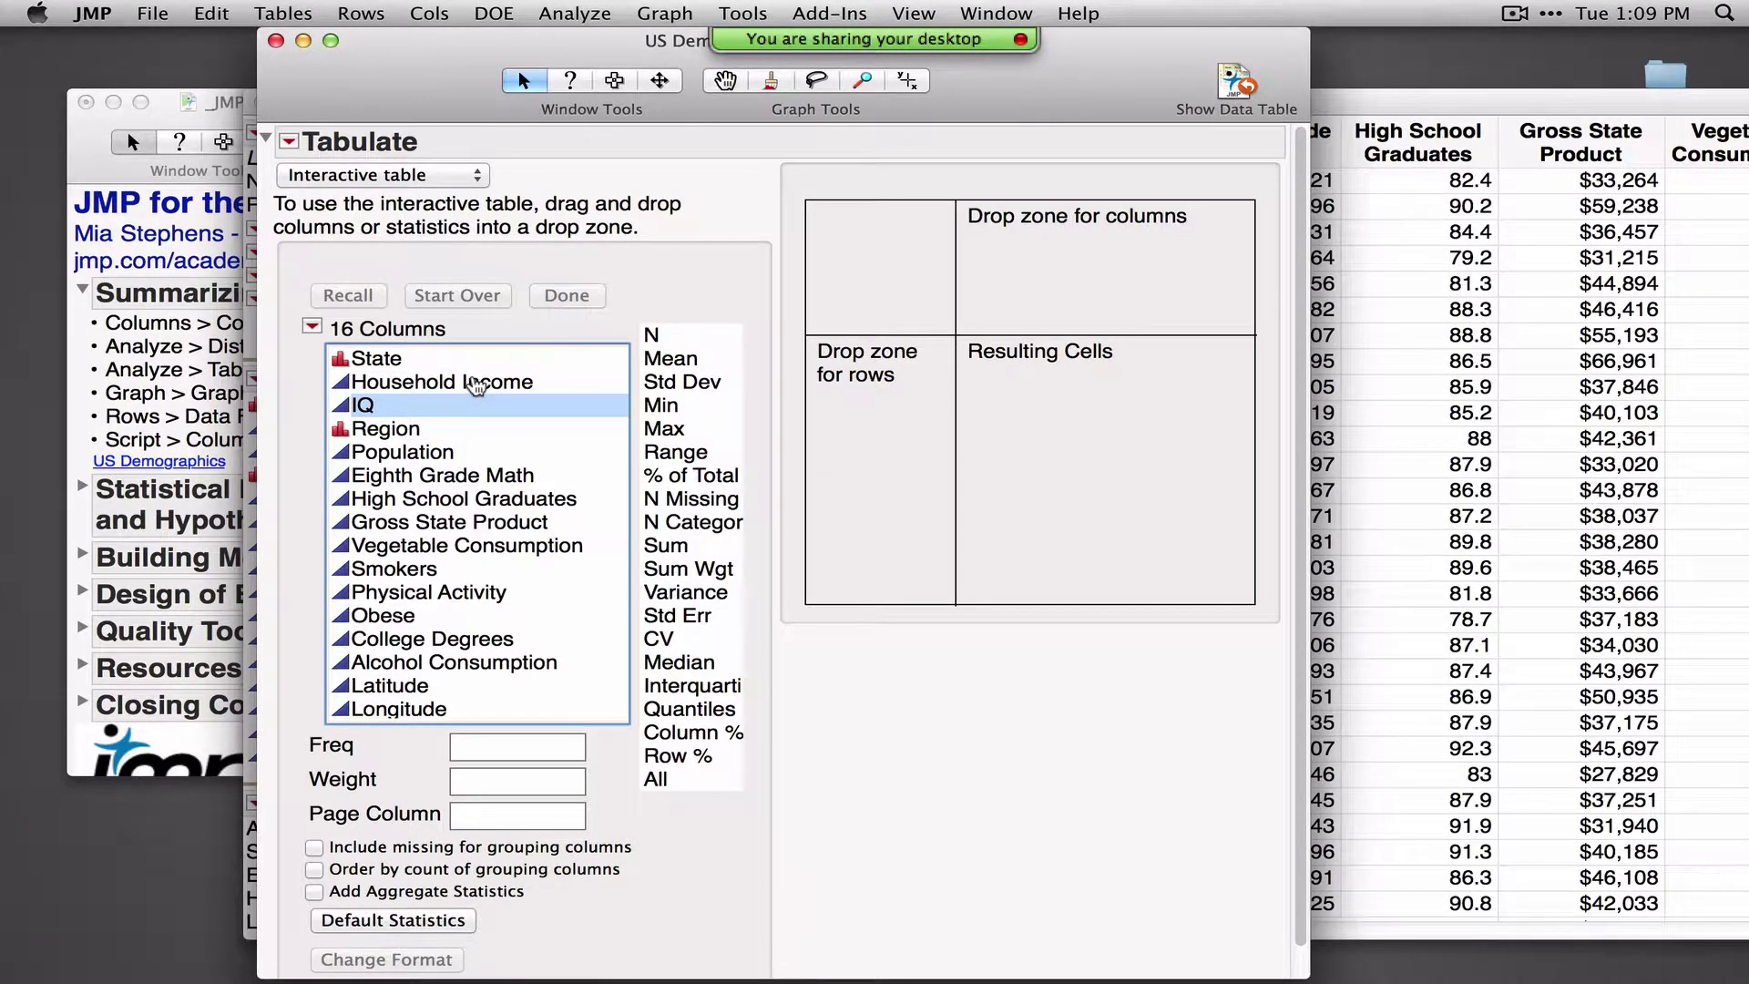
pyautogui.moveTo(475, 386); pyautogui.dragTo(458, 402)
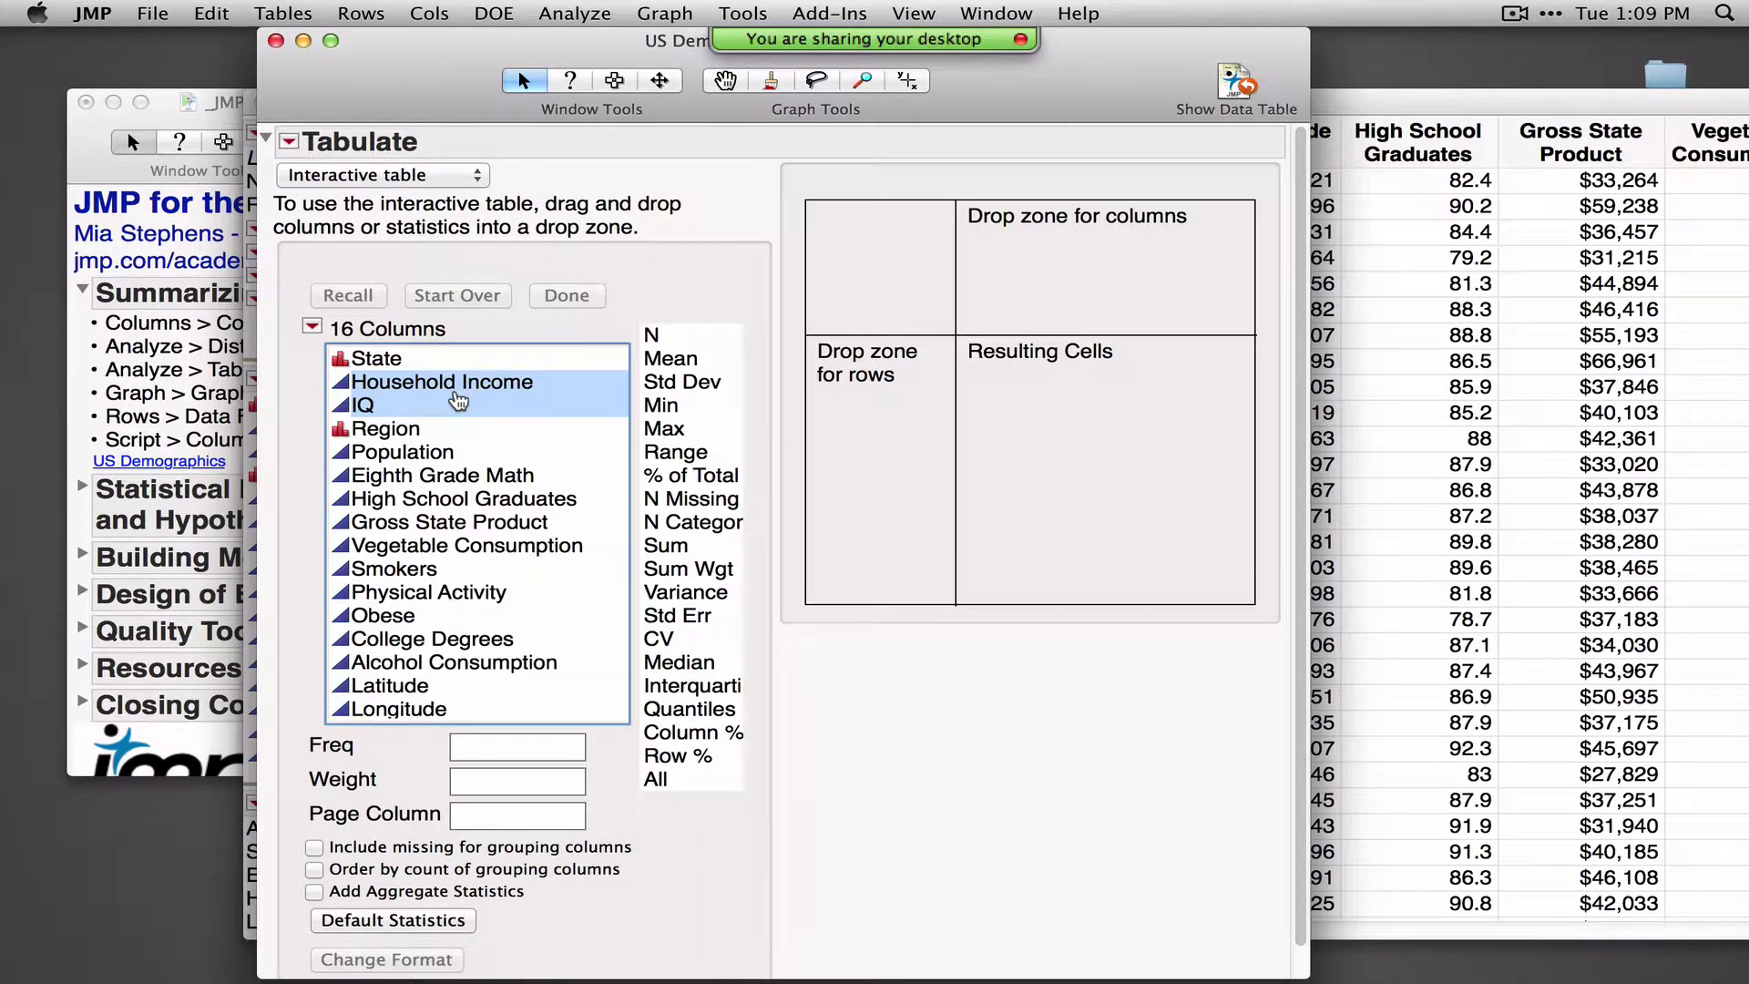
pyautogui.moveTo(458, 401); pyautogui.dragTo(1077, 265)
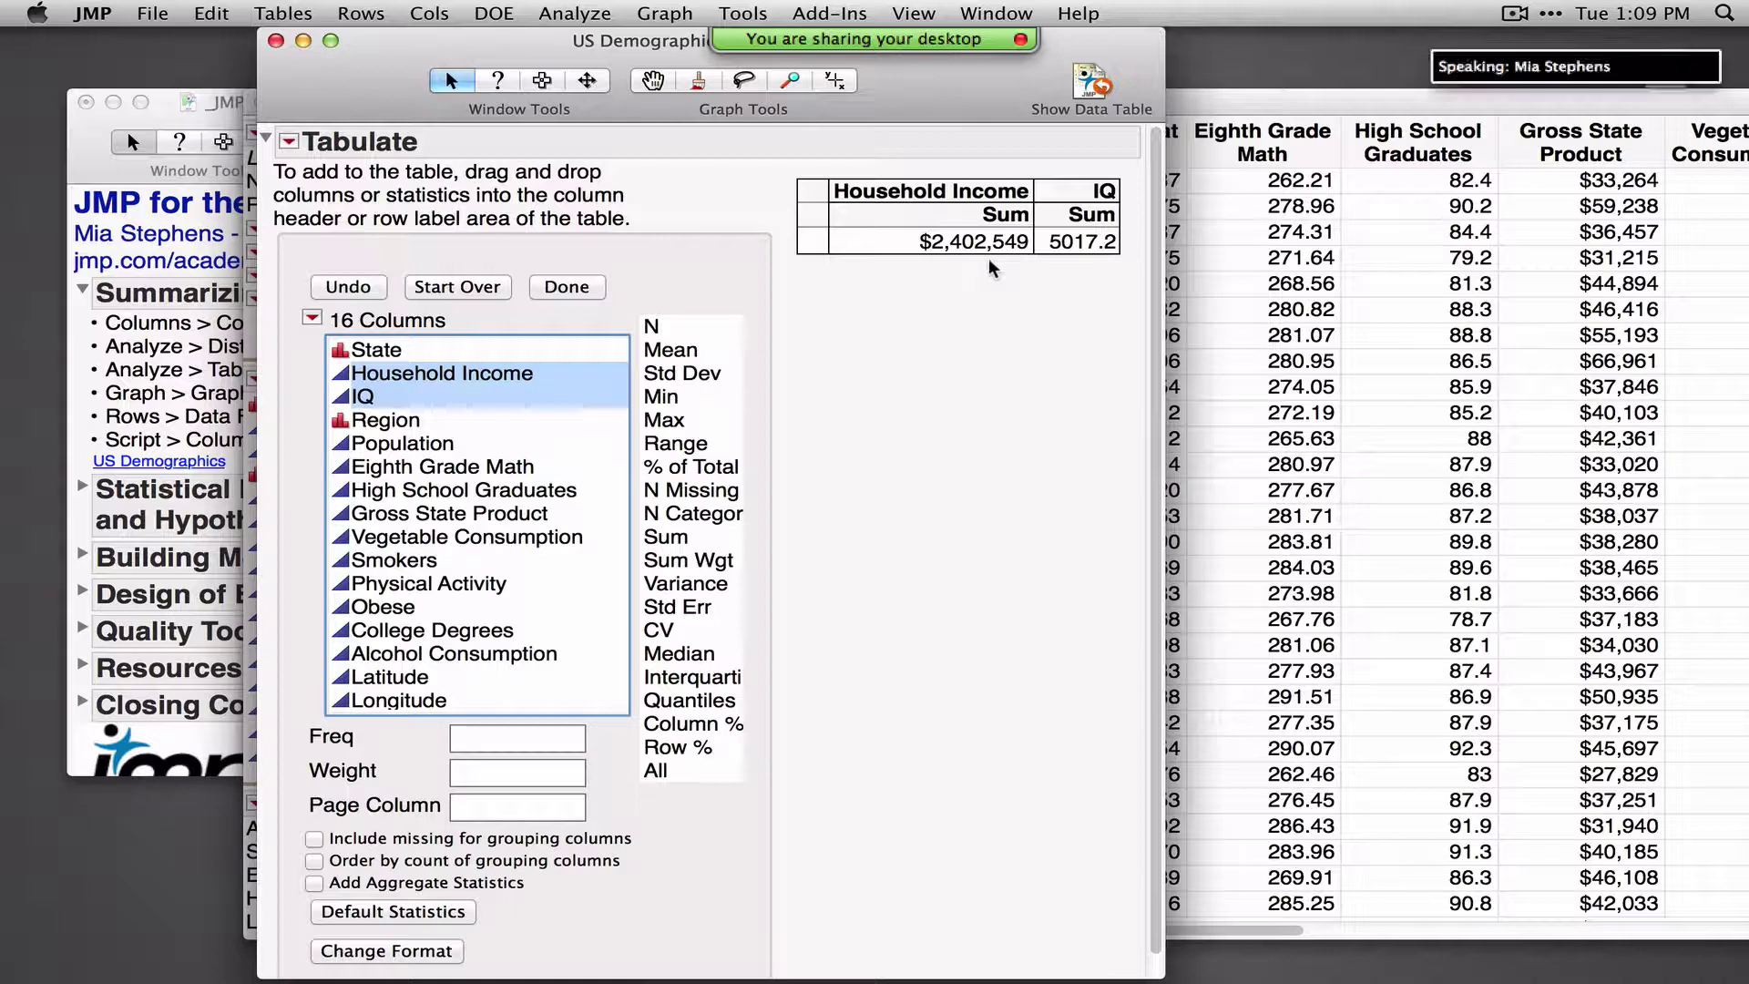
# Widen the statistics list and replace the table's Sum with Mean and Std Dev for Household Income and IQ
pyautogui.click(751, 450)
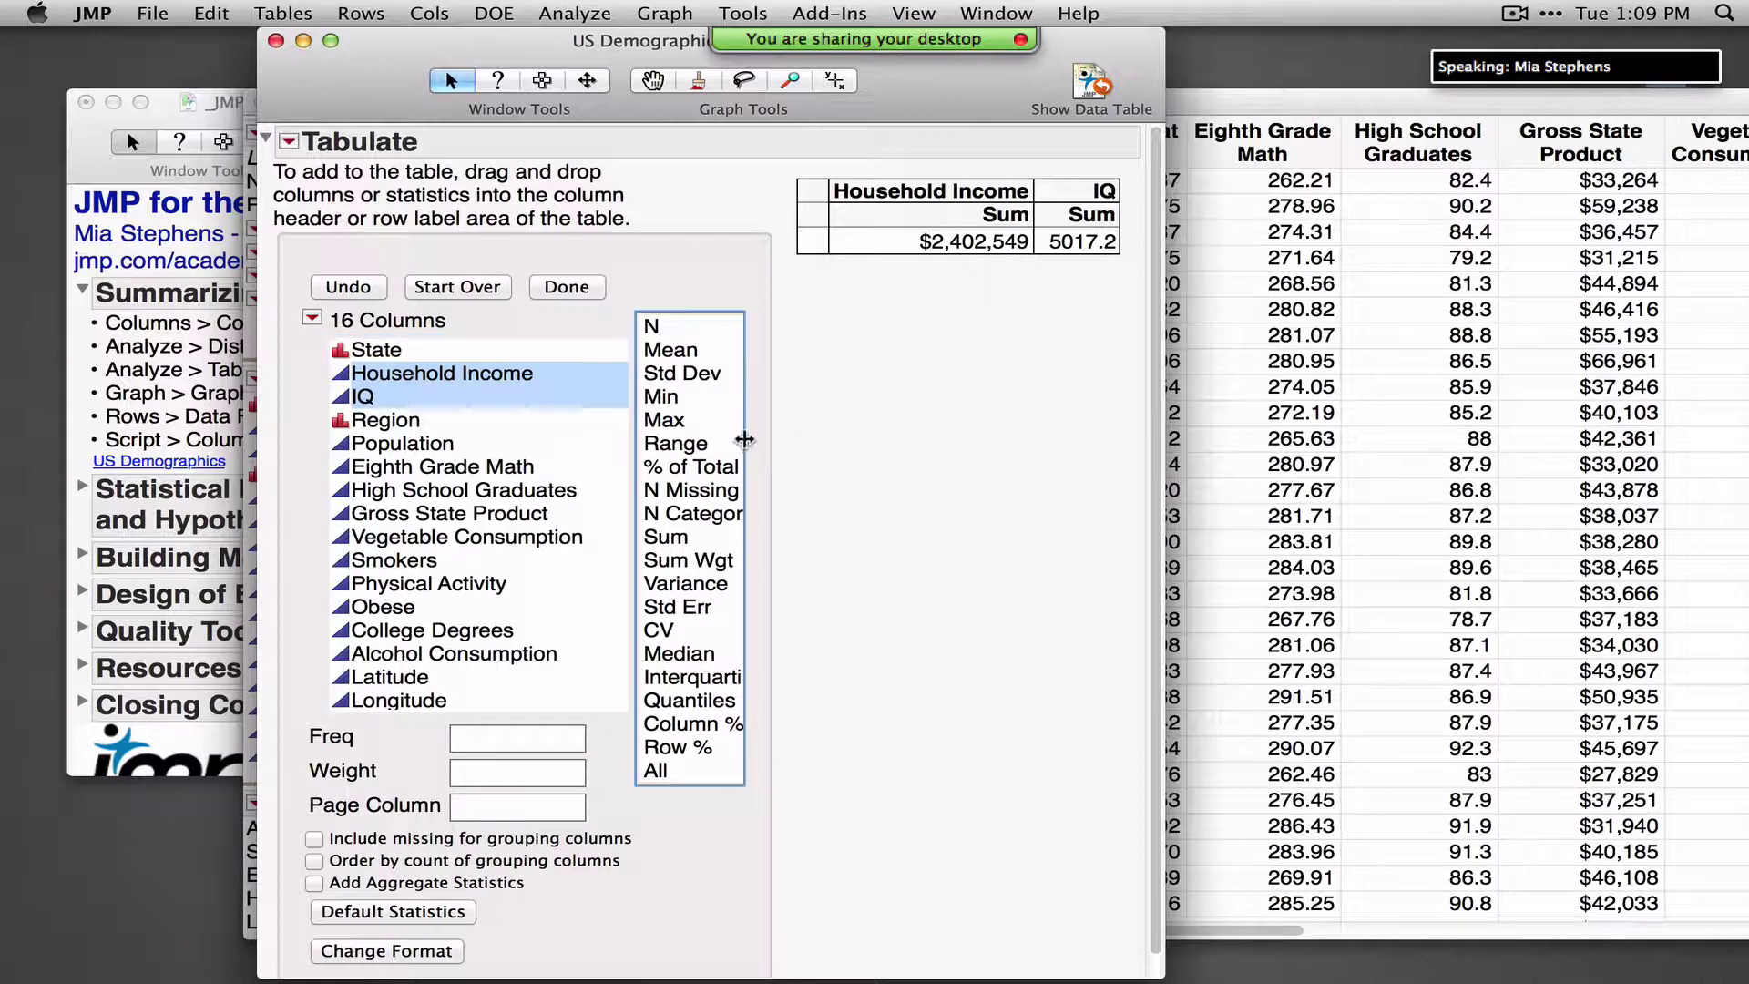
pyautogui.moveTo(751, 450); pyautogui.dragTo(815, 450)
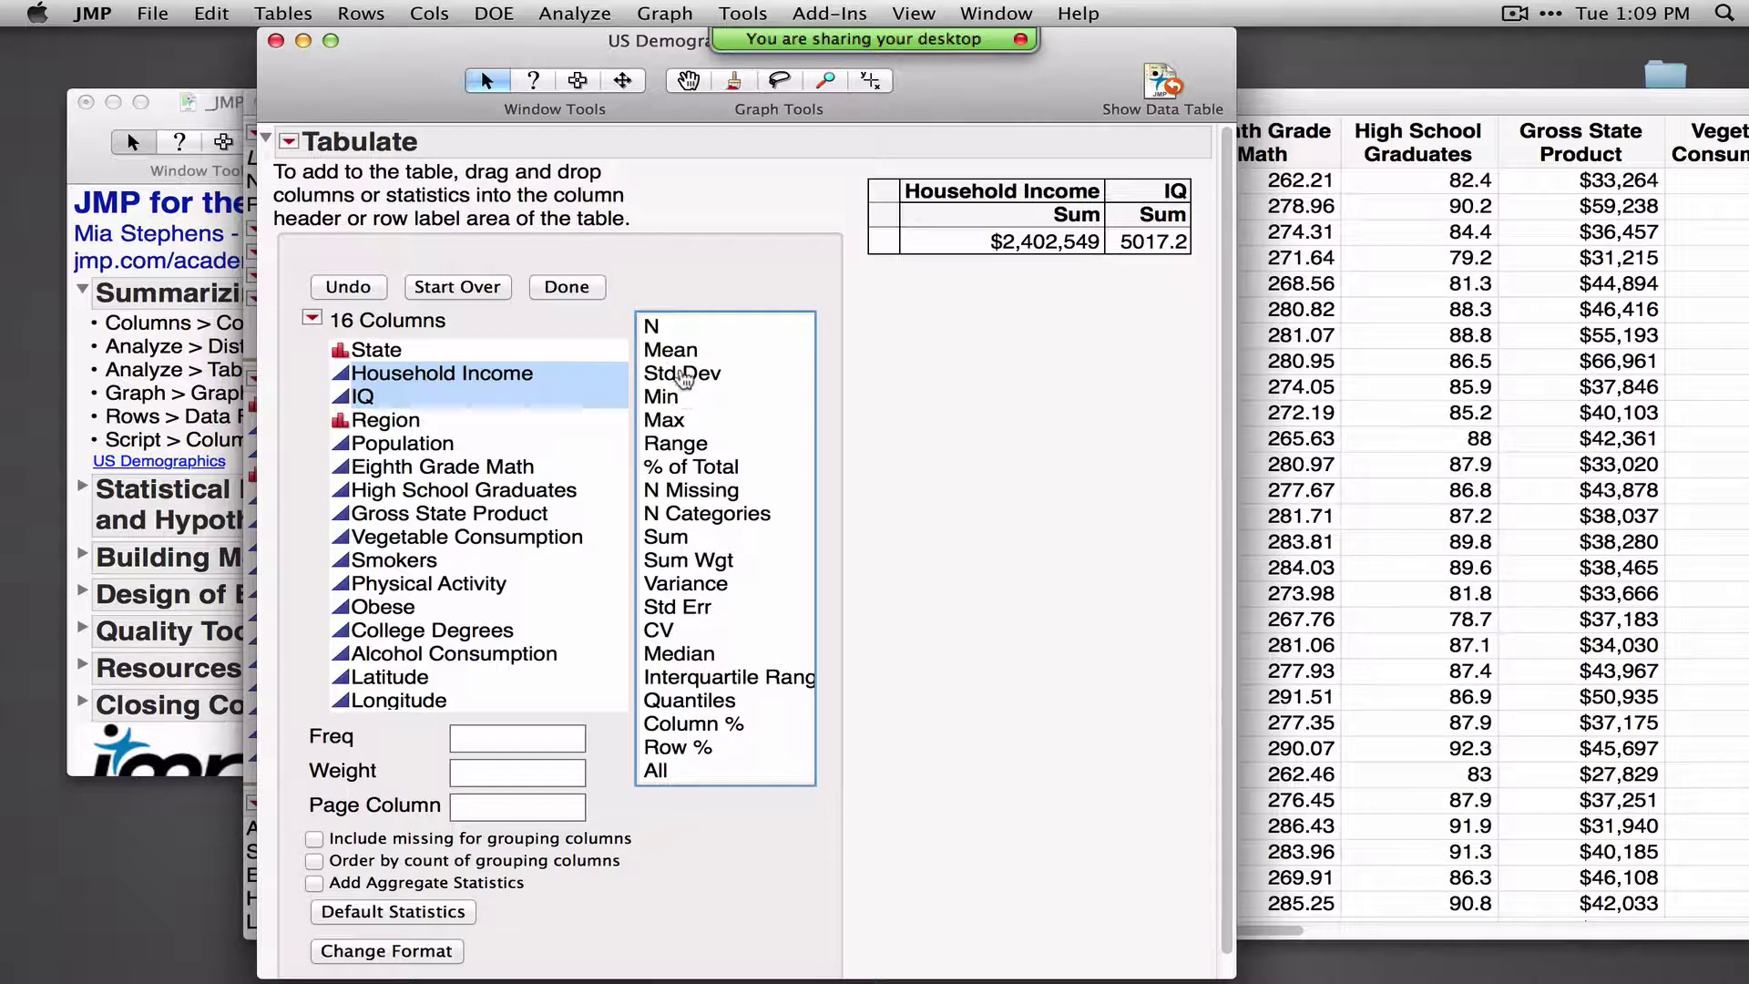
pyautogui.moveTo(676, 355); pyautogui.dragTo(1071, 228)
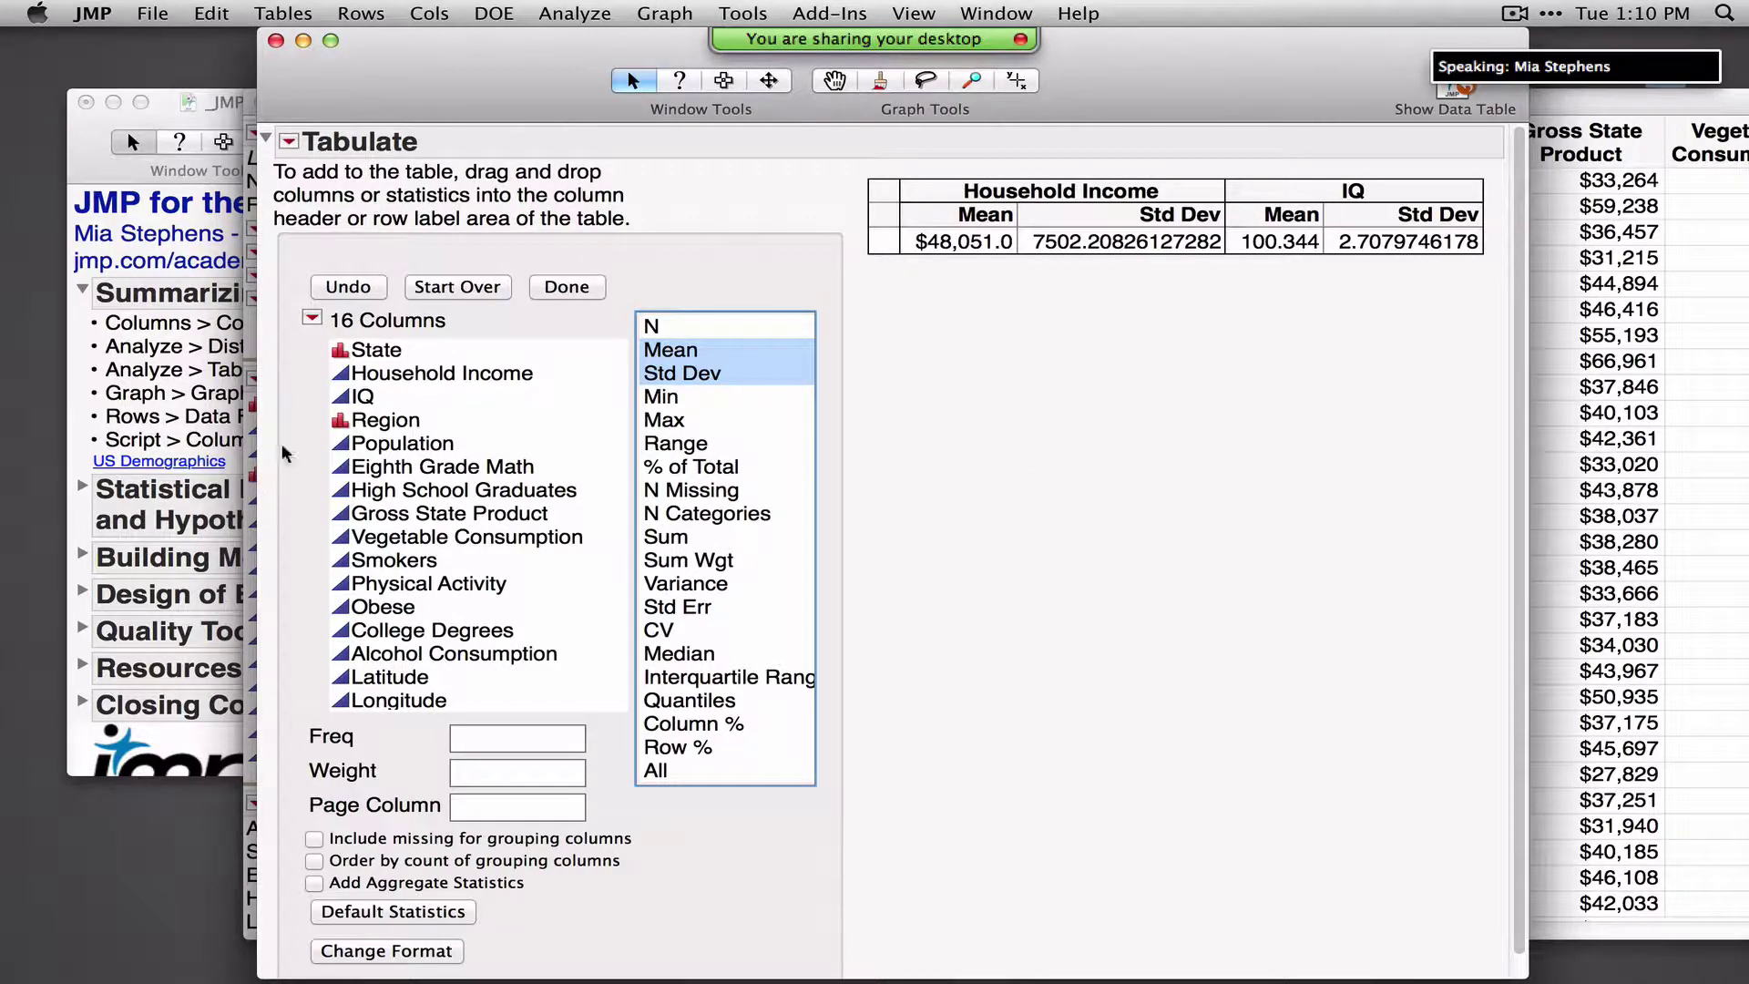
# Group the summary table by Region and give all its statistics the same fixed decimal format, width 10 with 1 decimal
pyautogui.moveTo(394, 420); pyautogui.dragTo(879, 251)
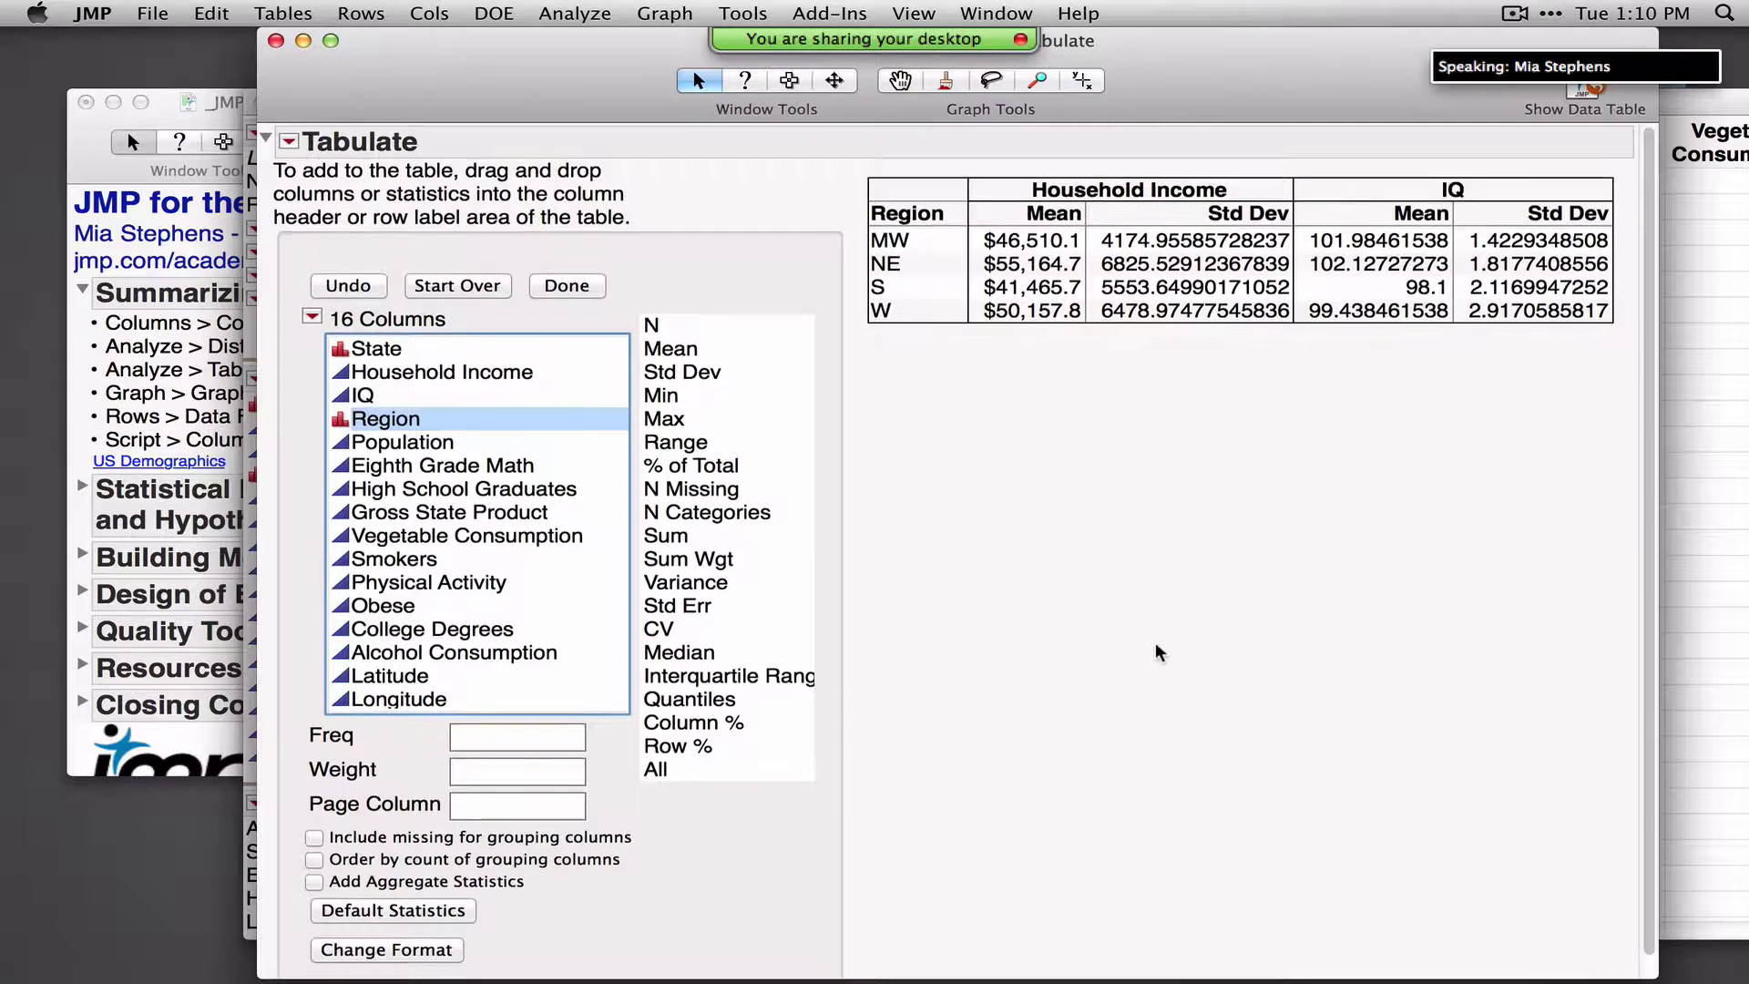
pyautogui.scroll(-1, 1159, 652)
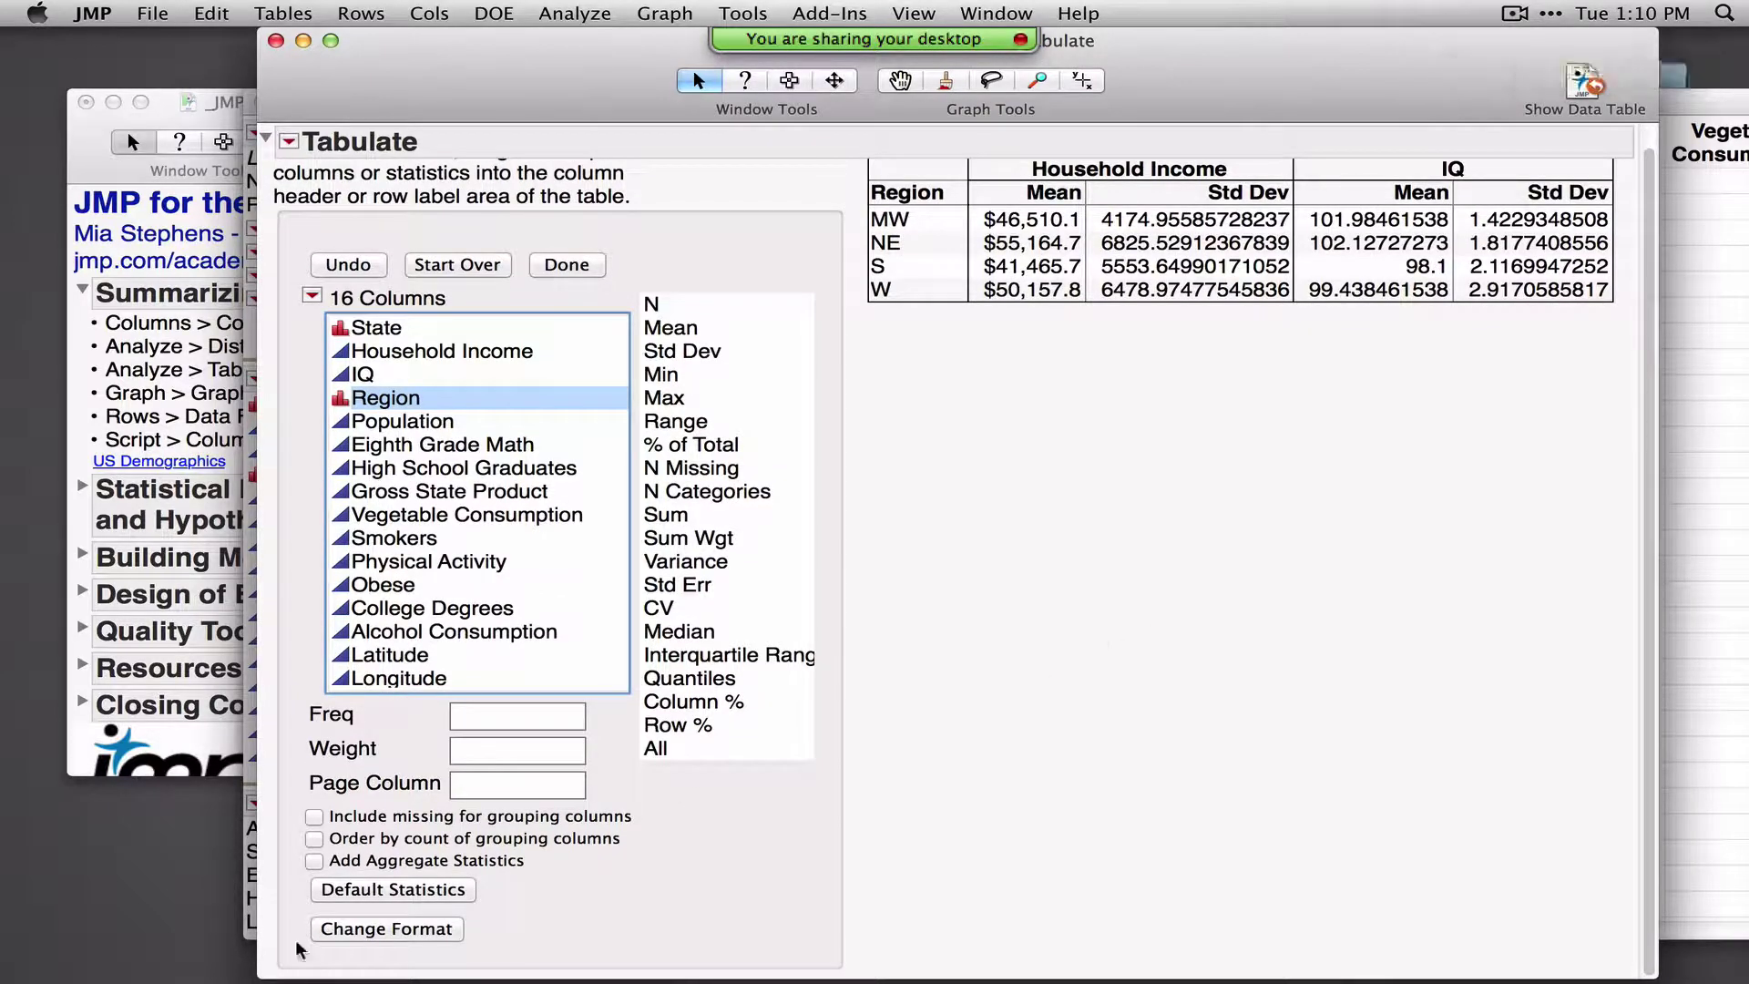
pyautogui.click(394, 929)
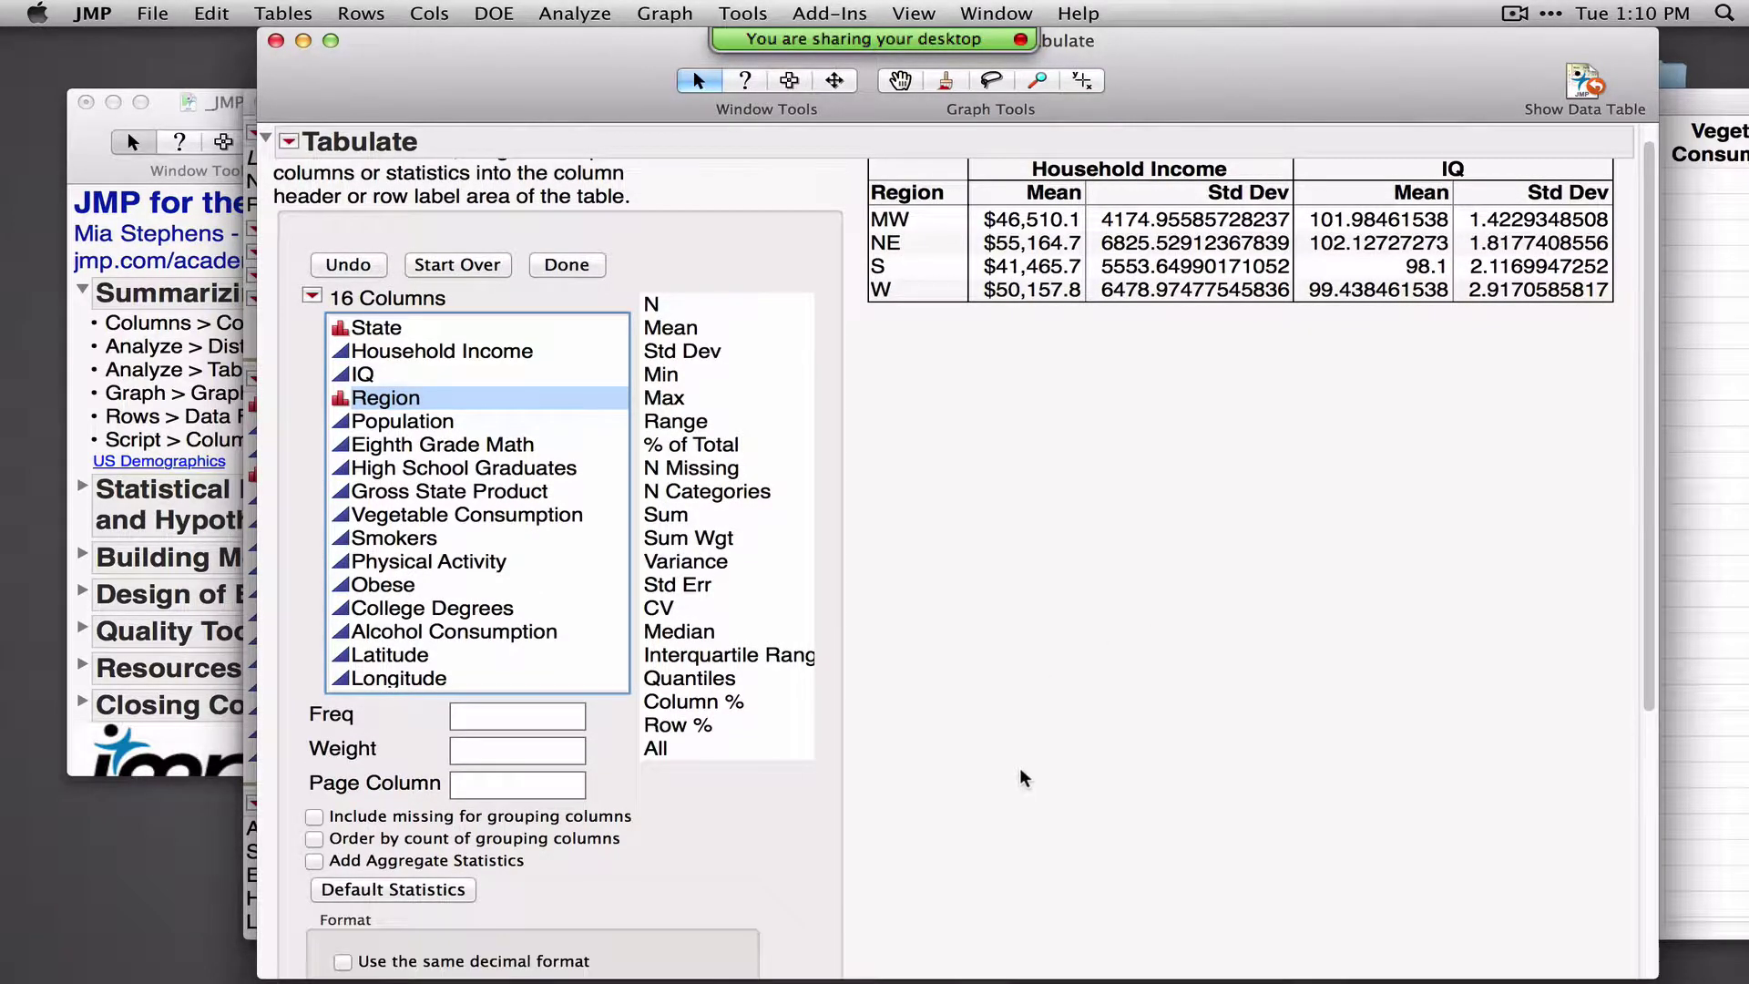
pyautogui.scroll(-5, 1011, 765)
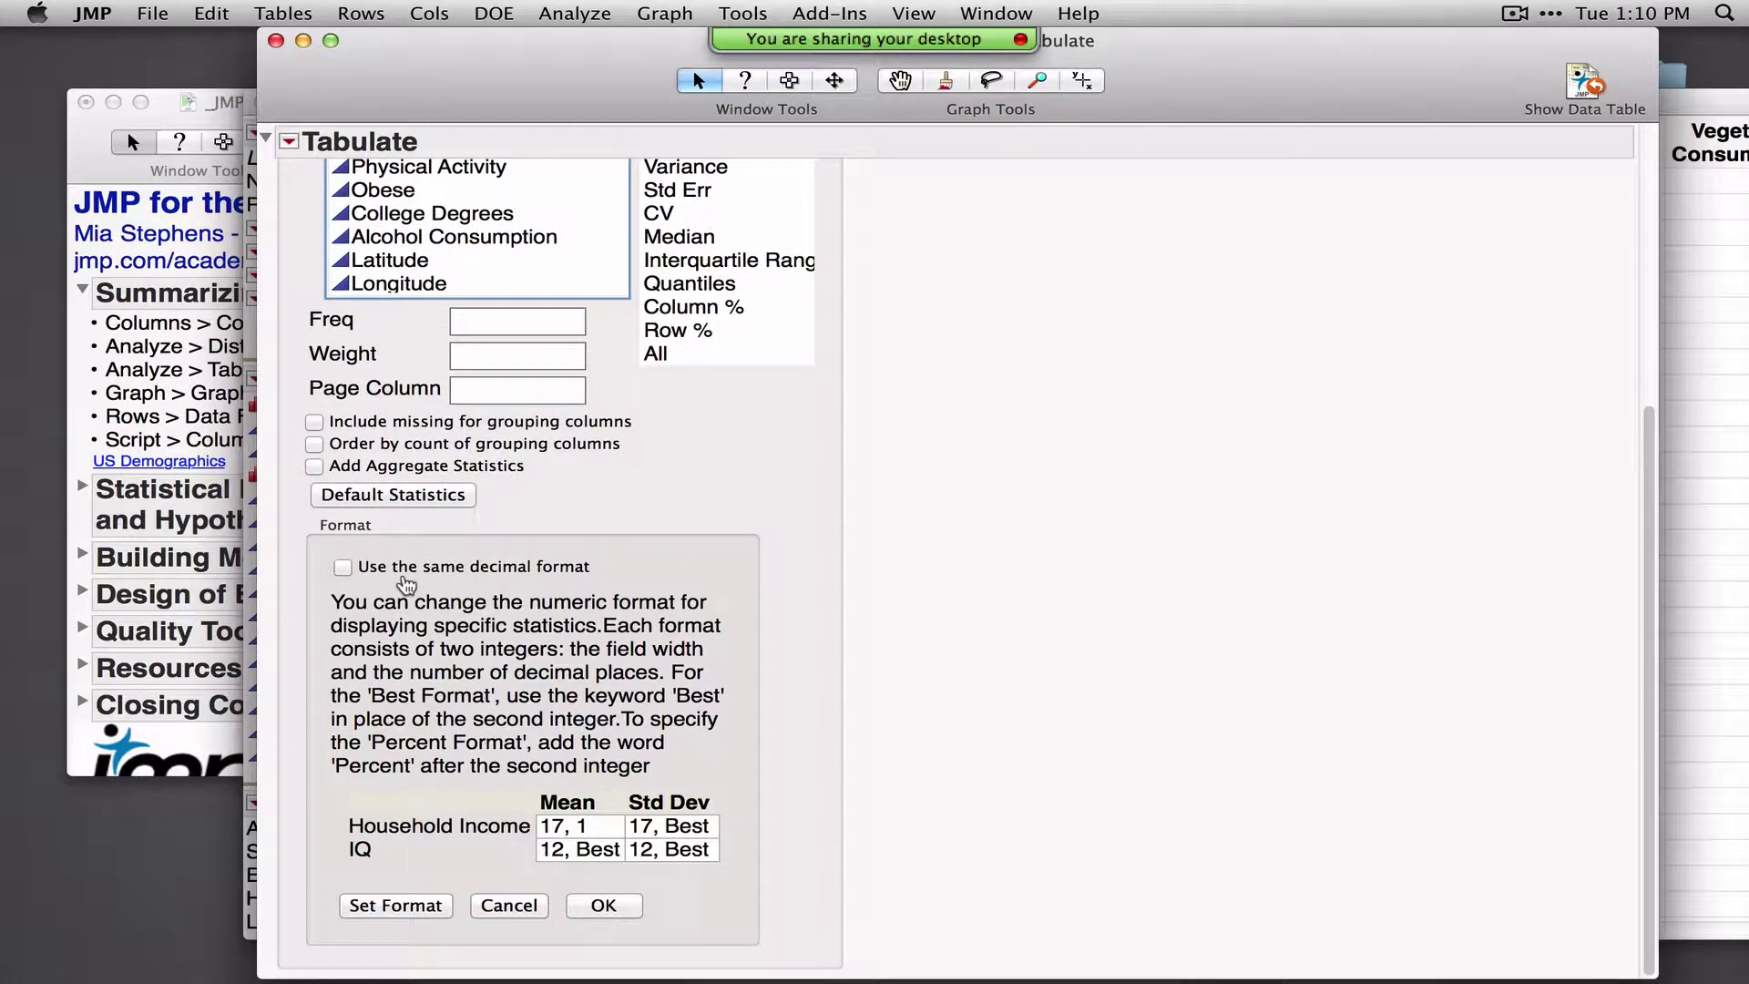
pyautogui.click(460, 575)
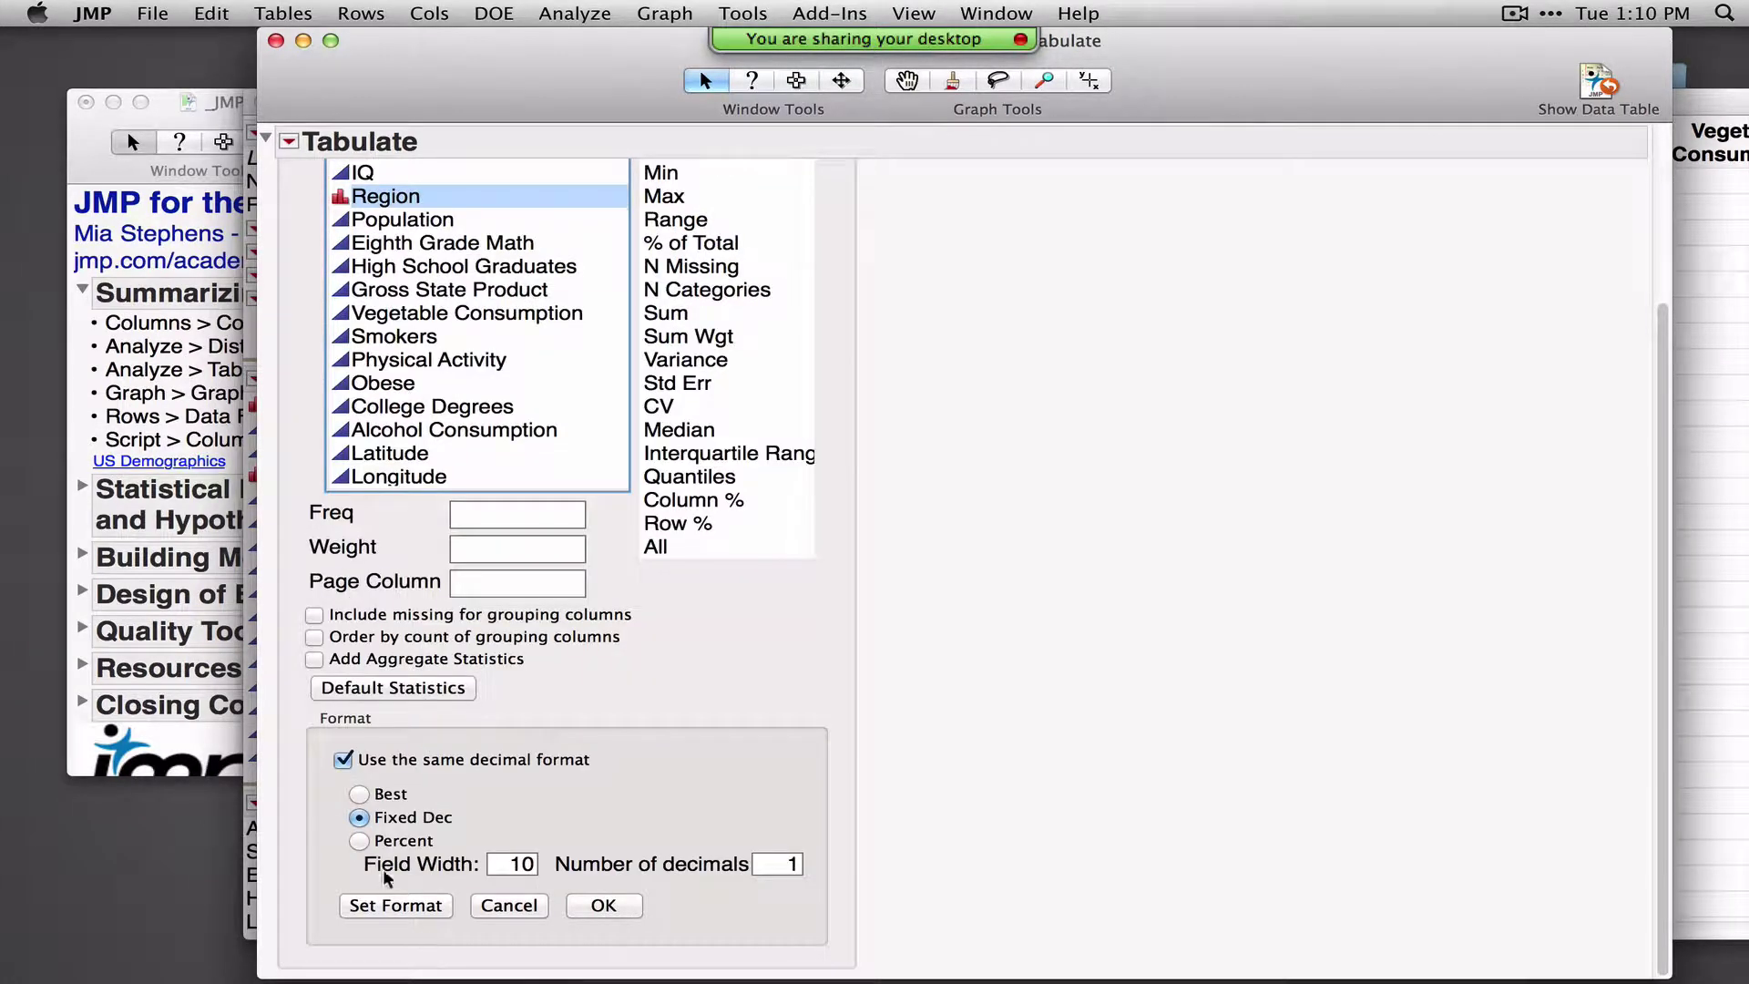
pyautogui.click(603, 905)
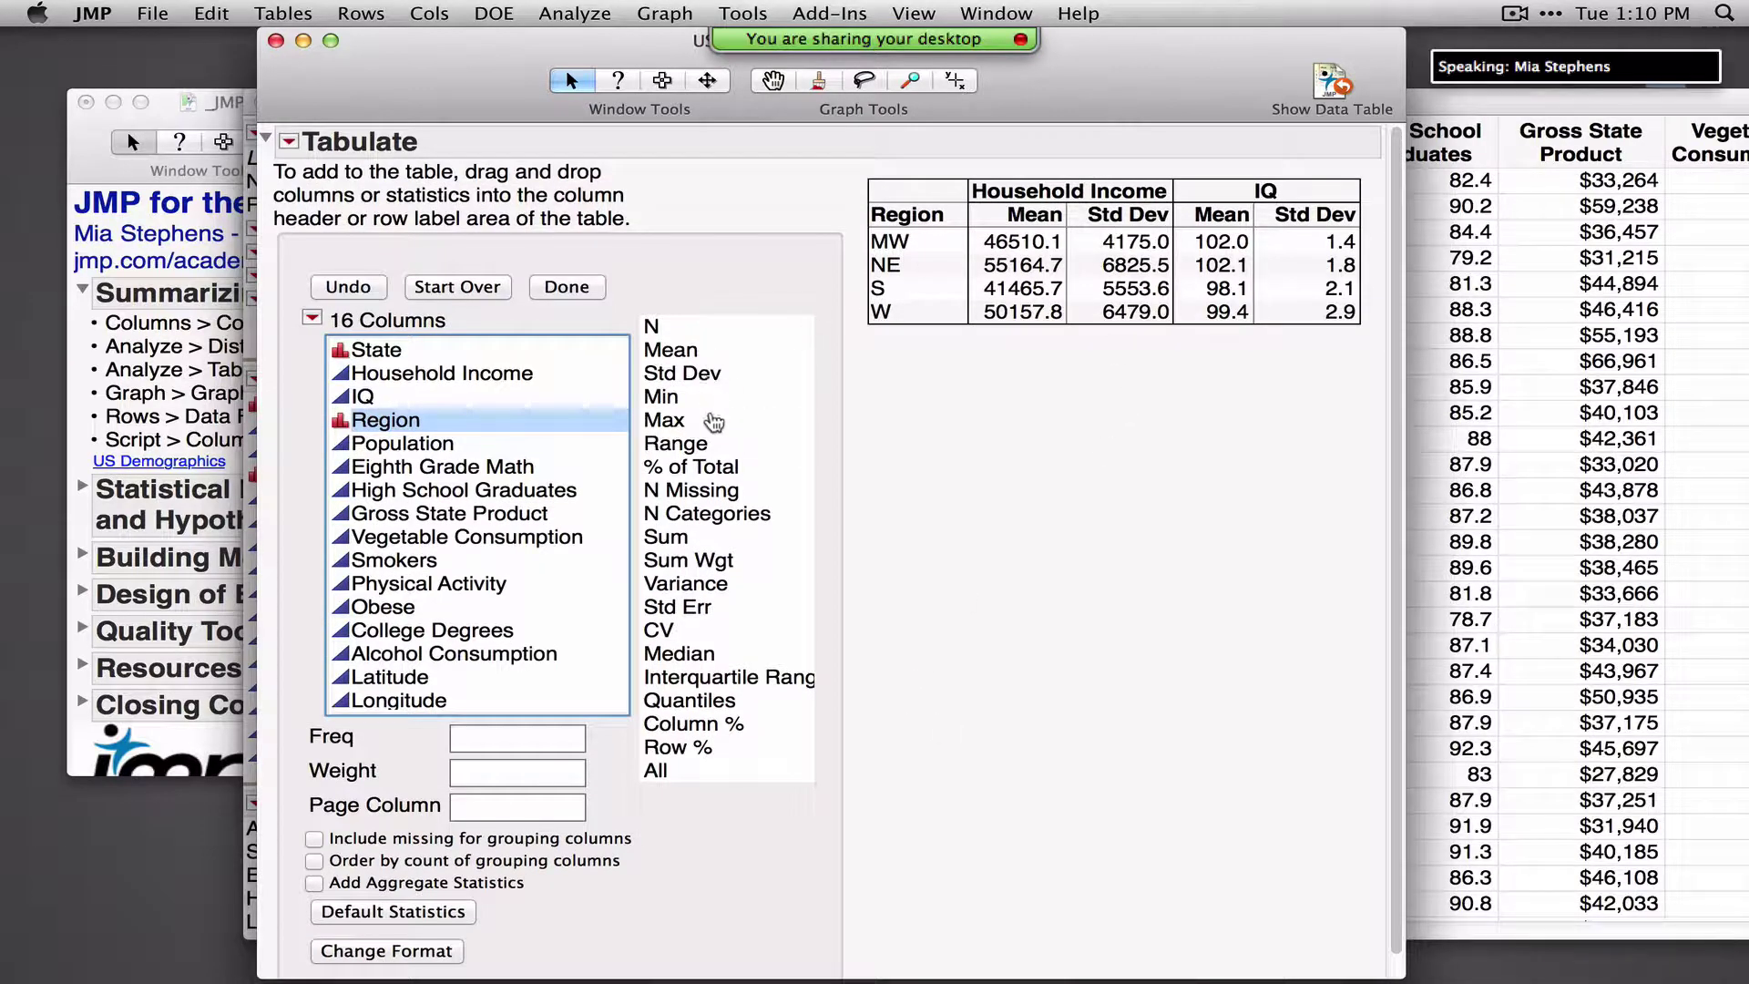
# Add Eighth Grade Math, High School Graduates and Gross State Product as table columns, close Tabulate, and reposition the US Demographics data table
pyautogui.moveTo(481, 470); pyautogui.dragTo(1364, 204)
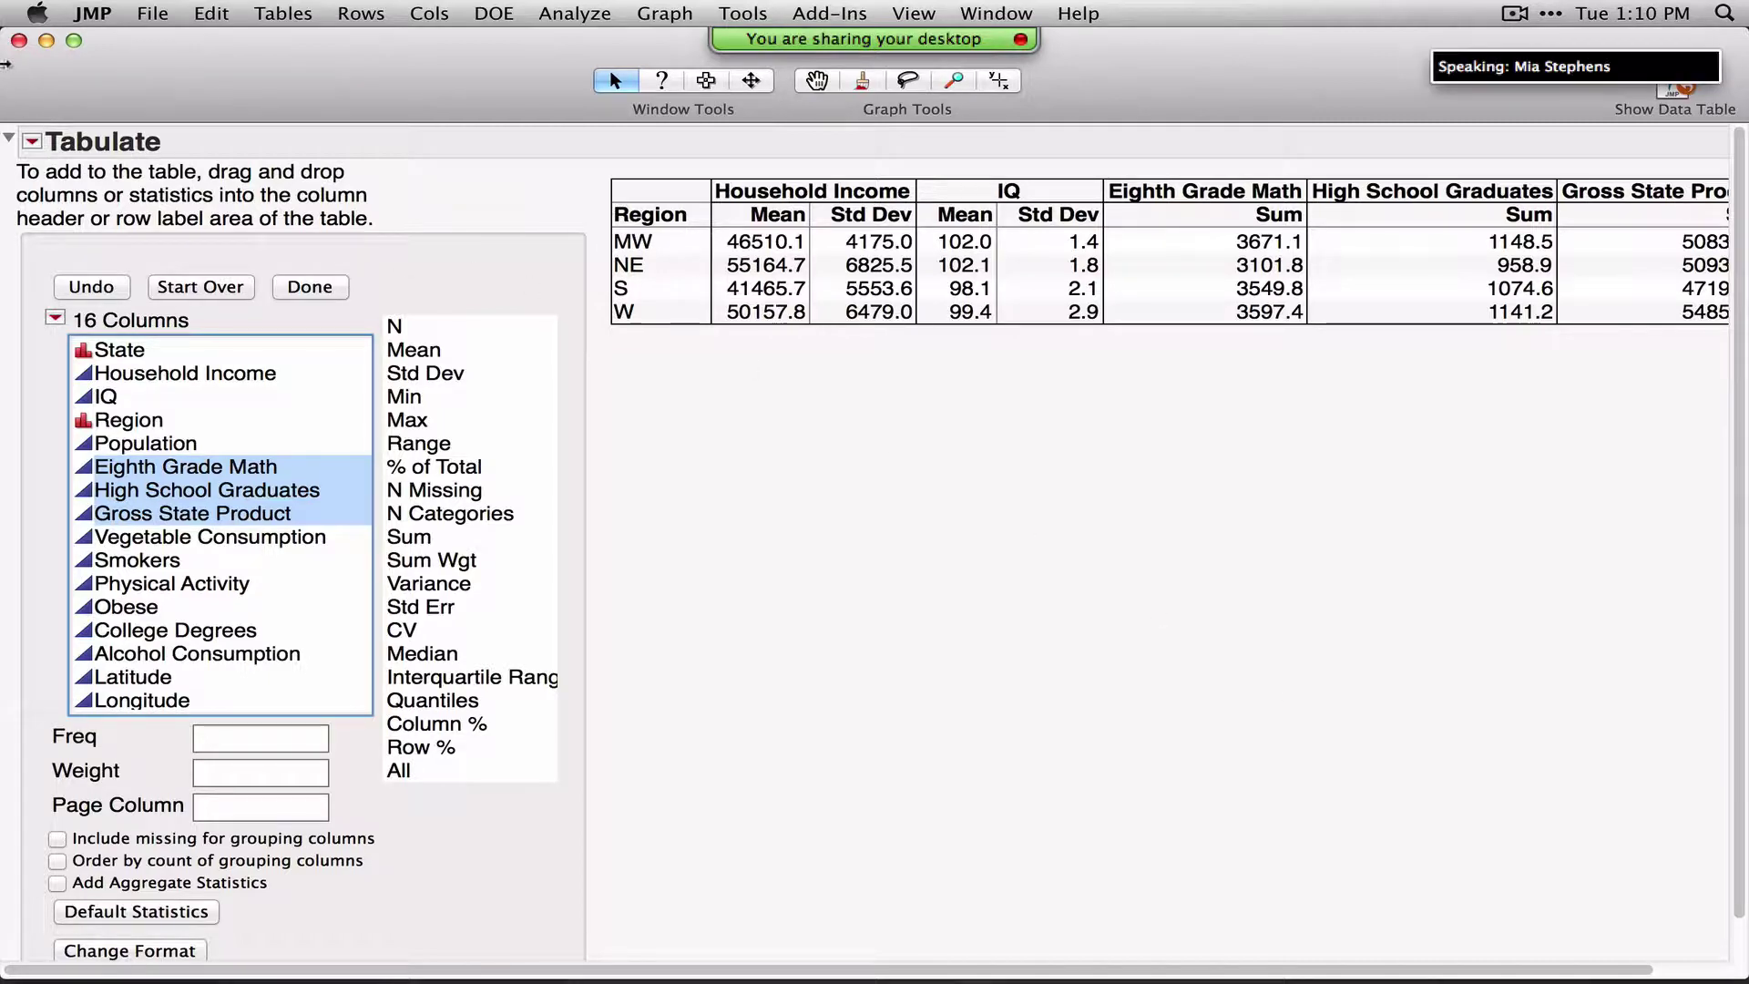
pyautogui.click(18, 41)
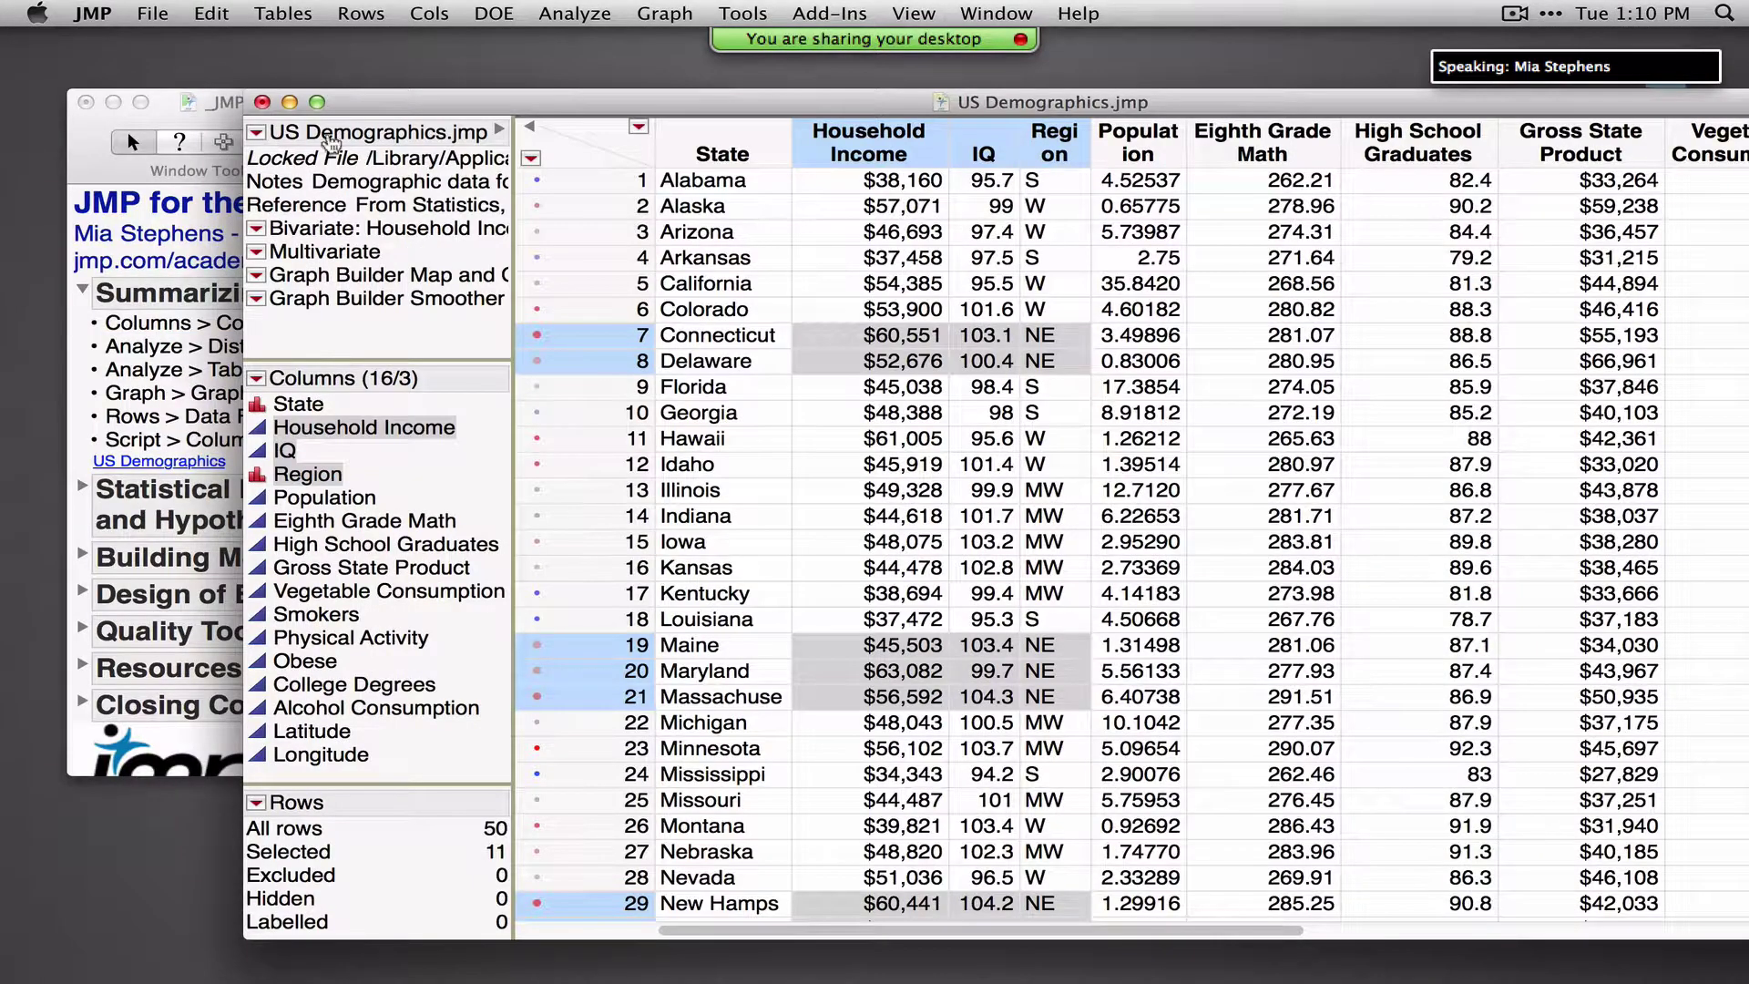
pyautogui.moveTo(407, 100); pyautogui.dragTo(268, 89)
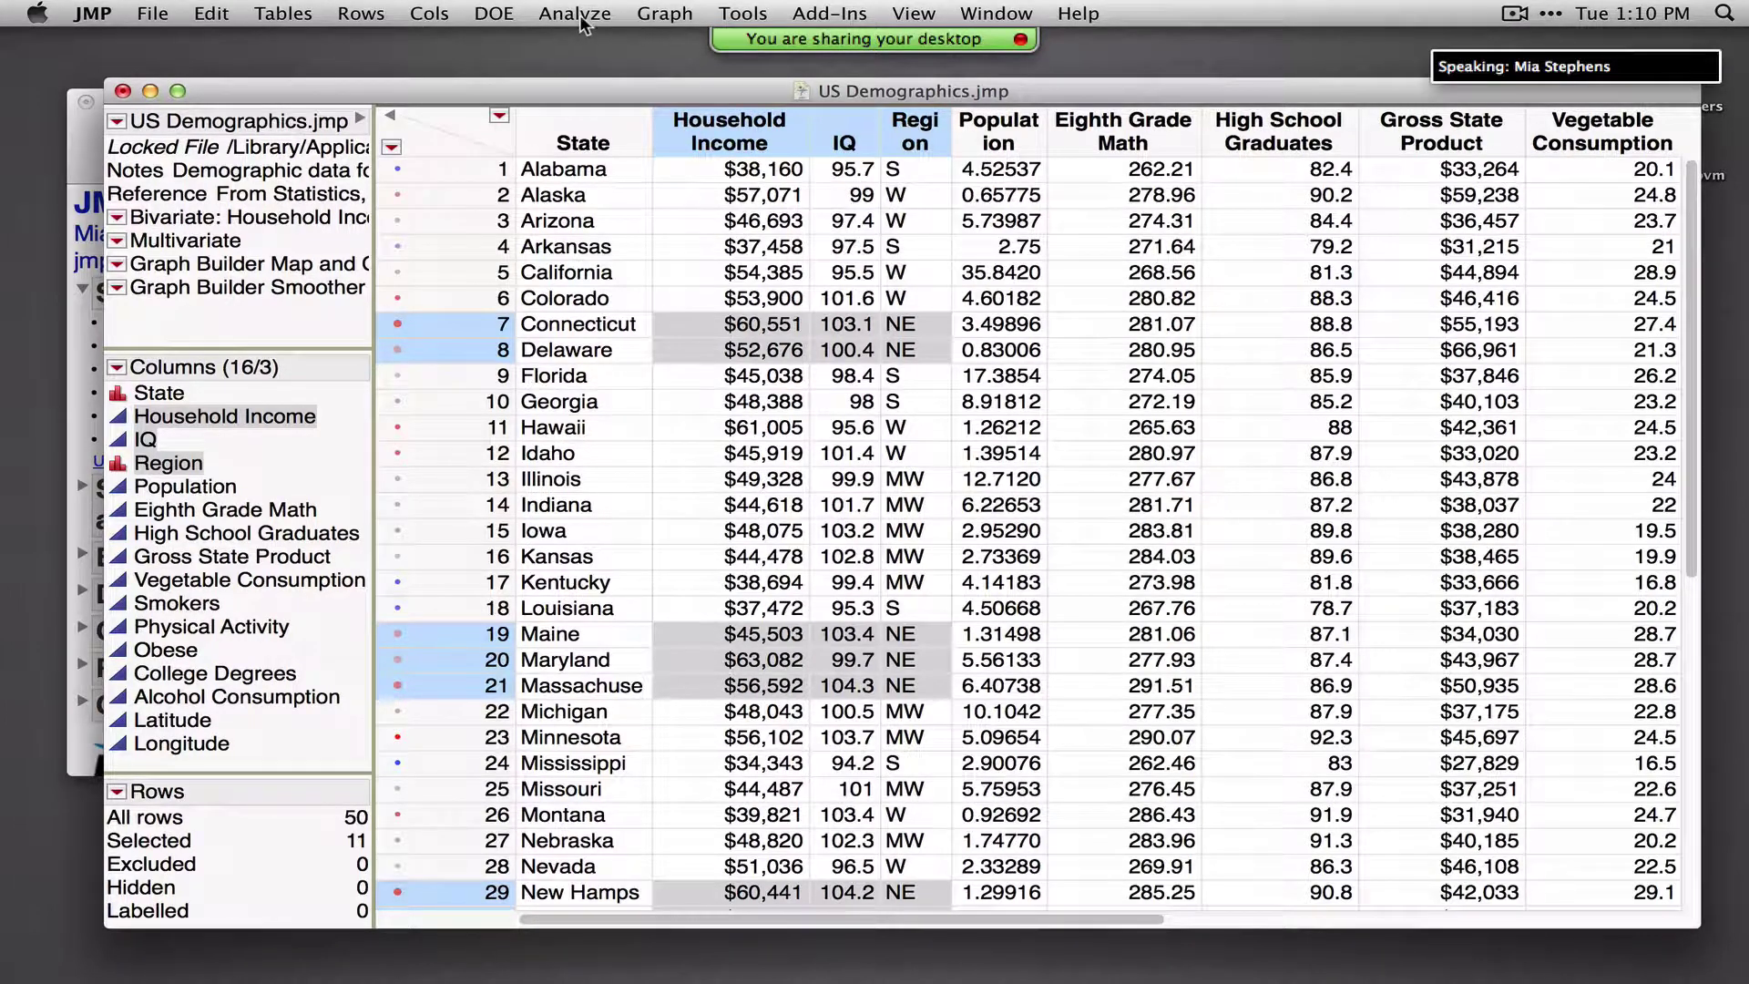
# Open Graph Builder and plot Household Income on Y against Eighth Grade Math on X
pyautogui.click(449, 11)
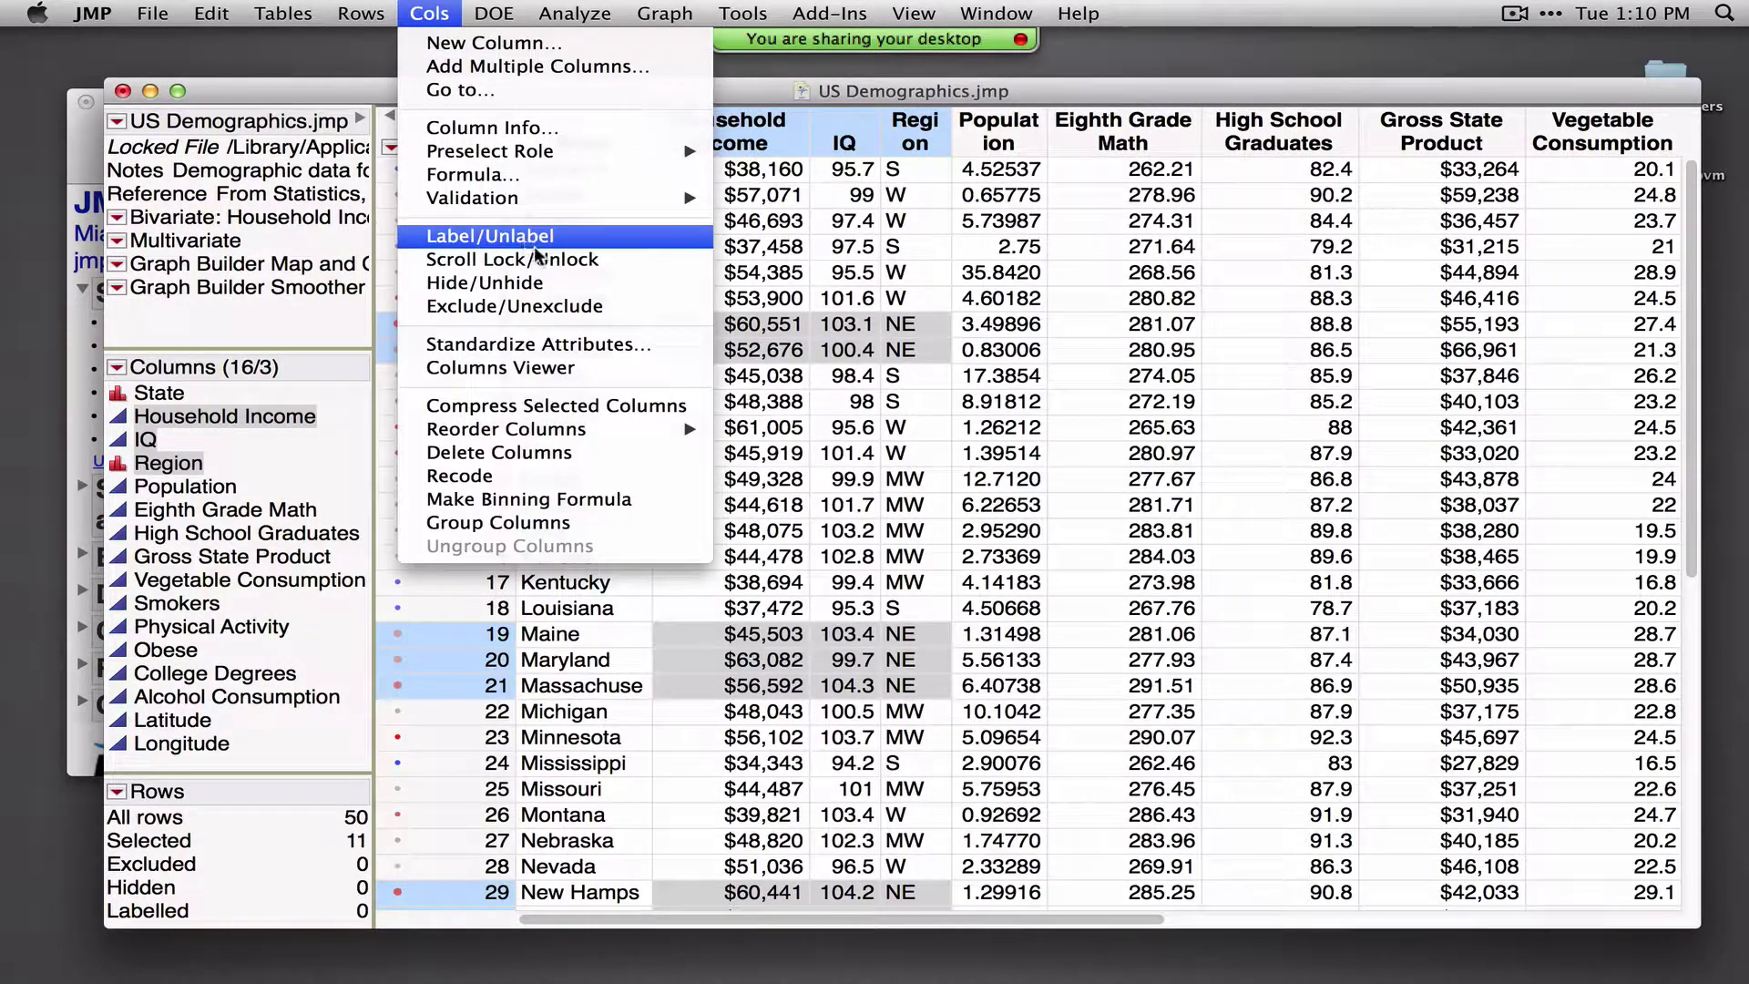
pyautogui.moveTo(573, 22)
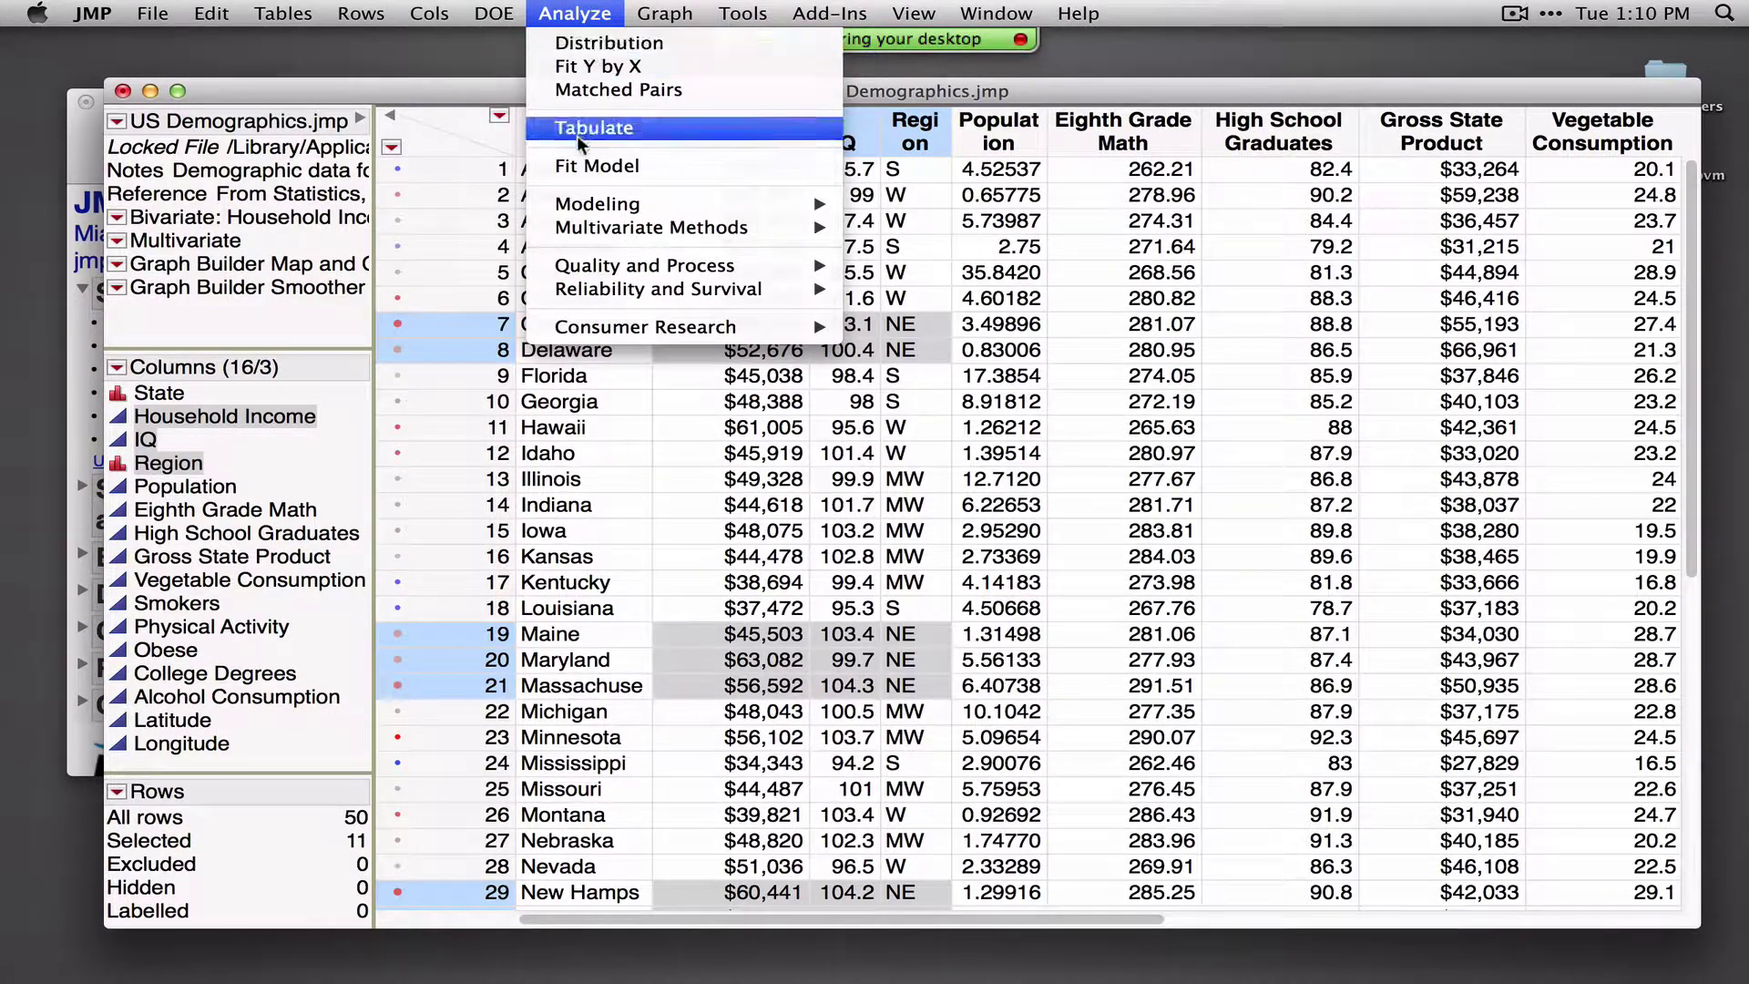
pyautogui.moveTo(669, 17)
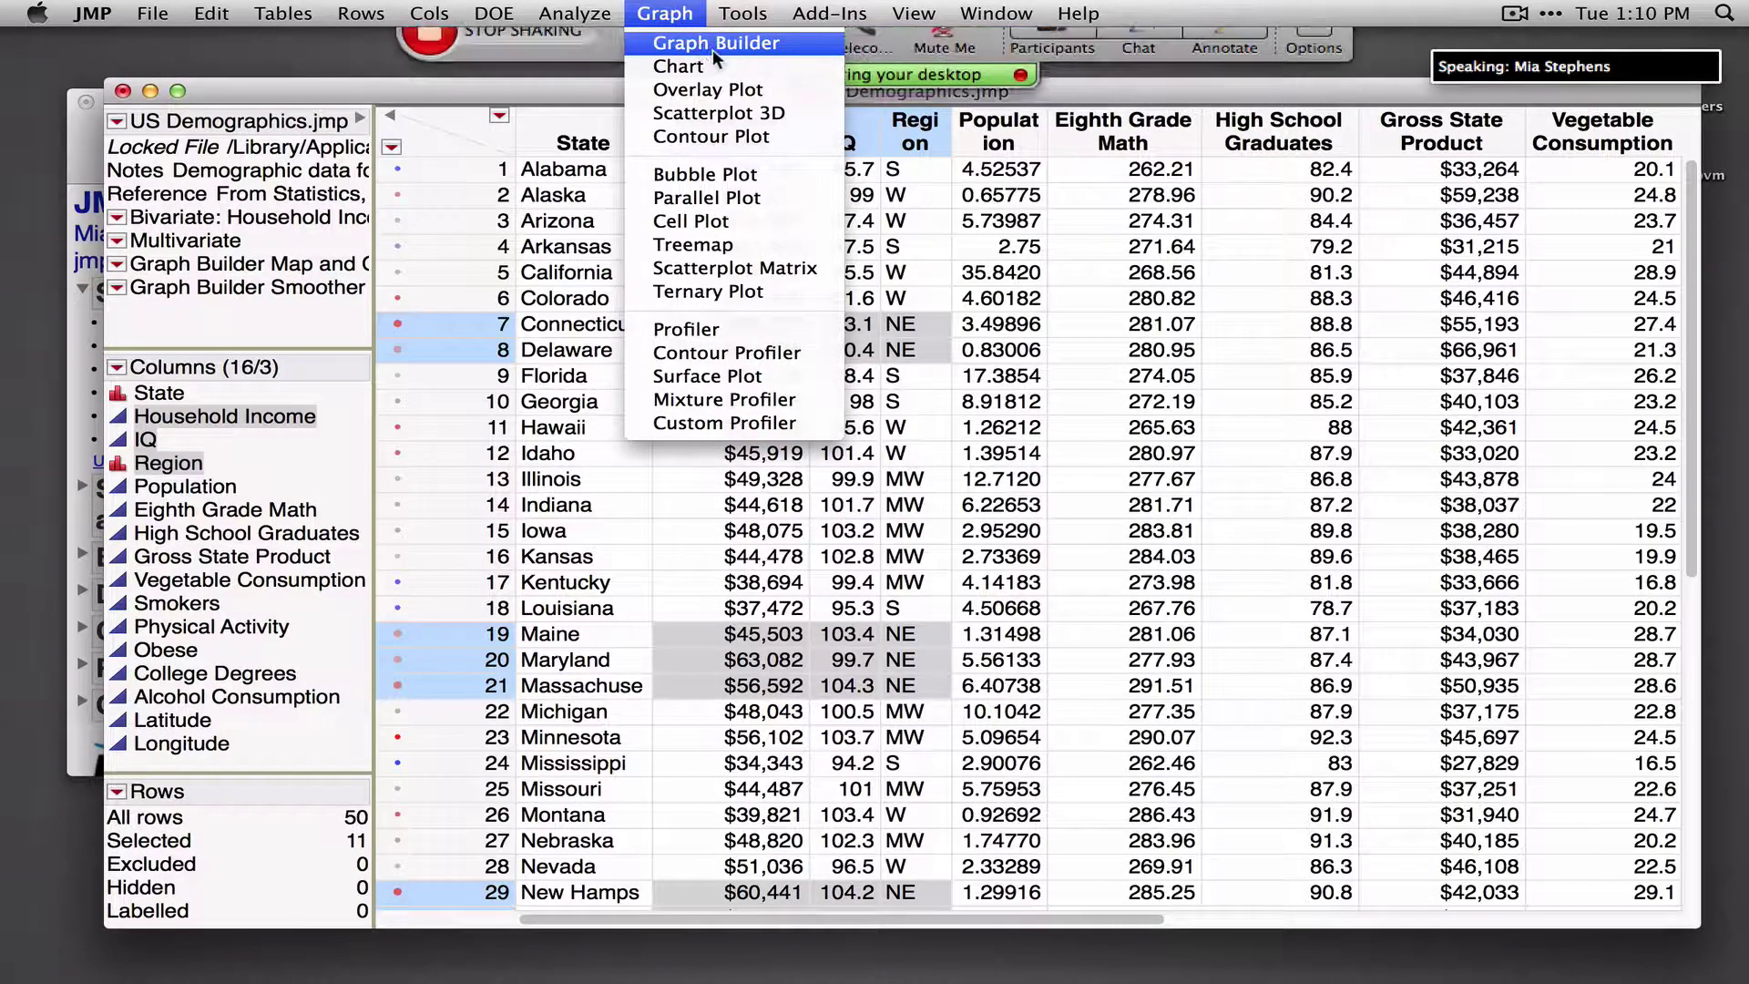
pyautogui.click(757, 38)
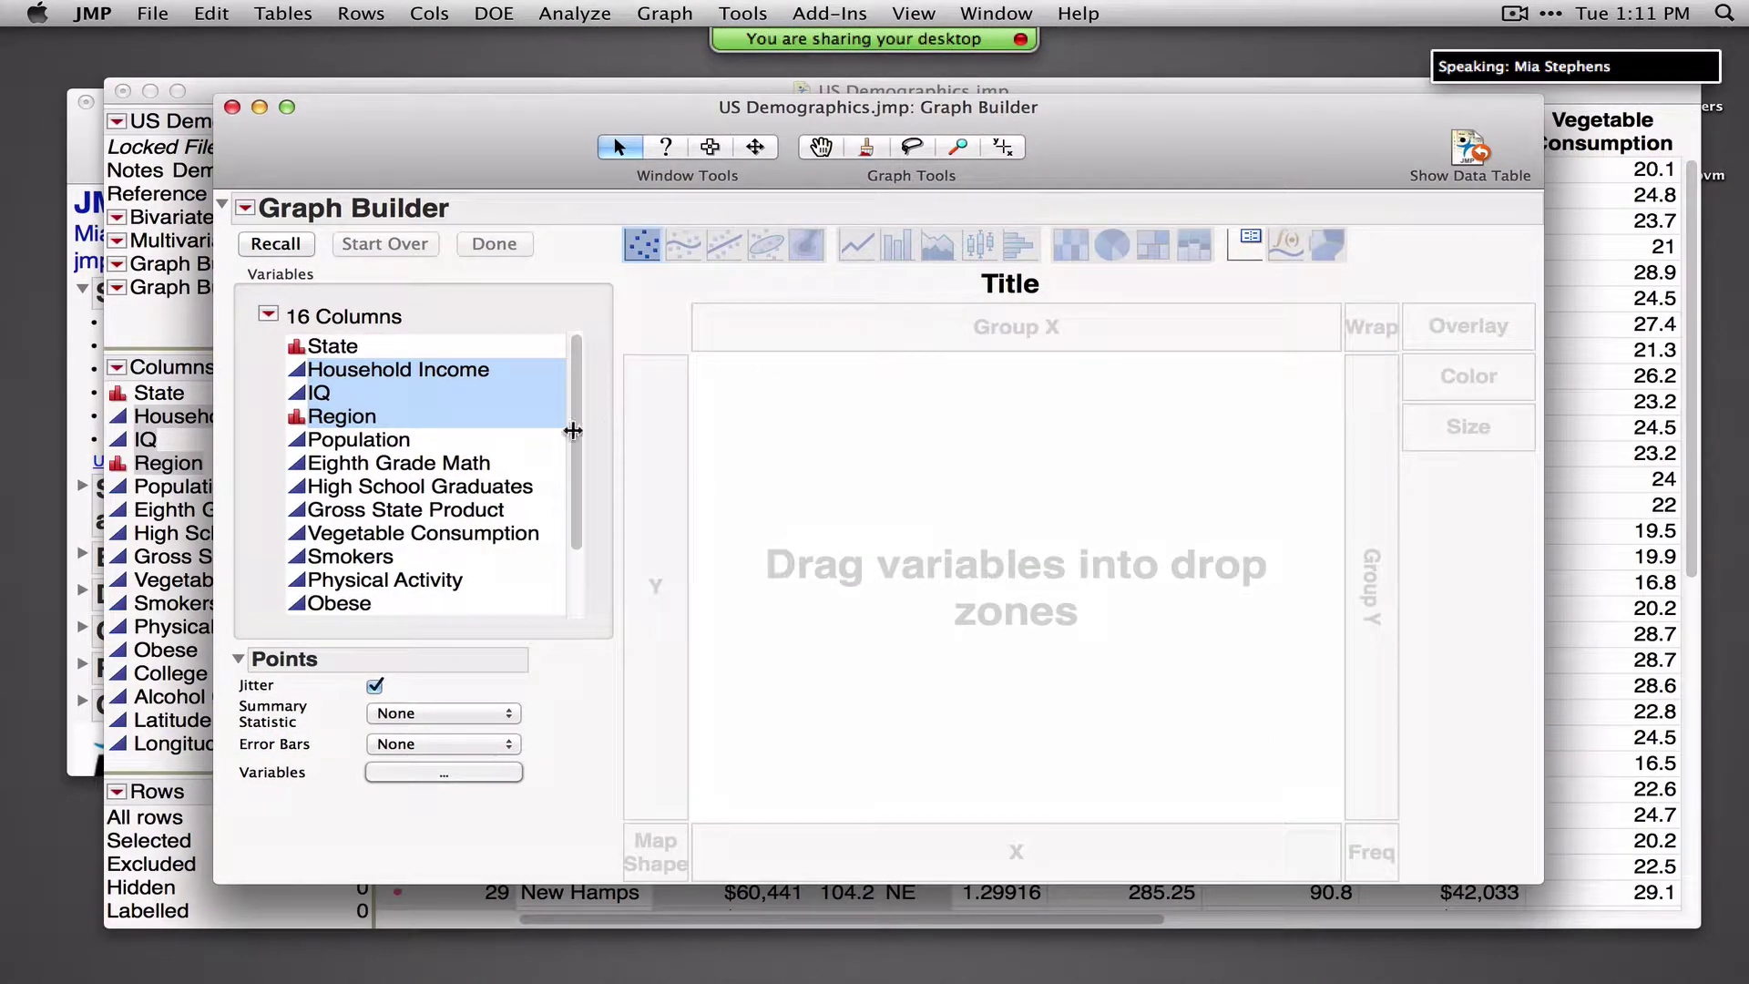
pyautogui.click(392, 371)
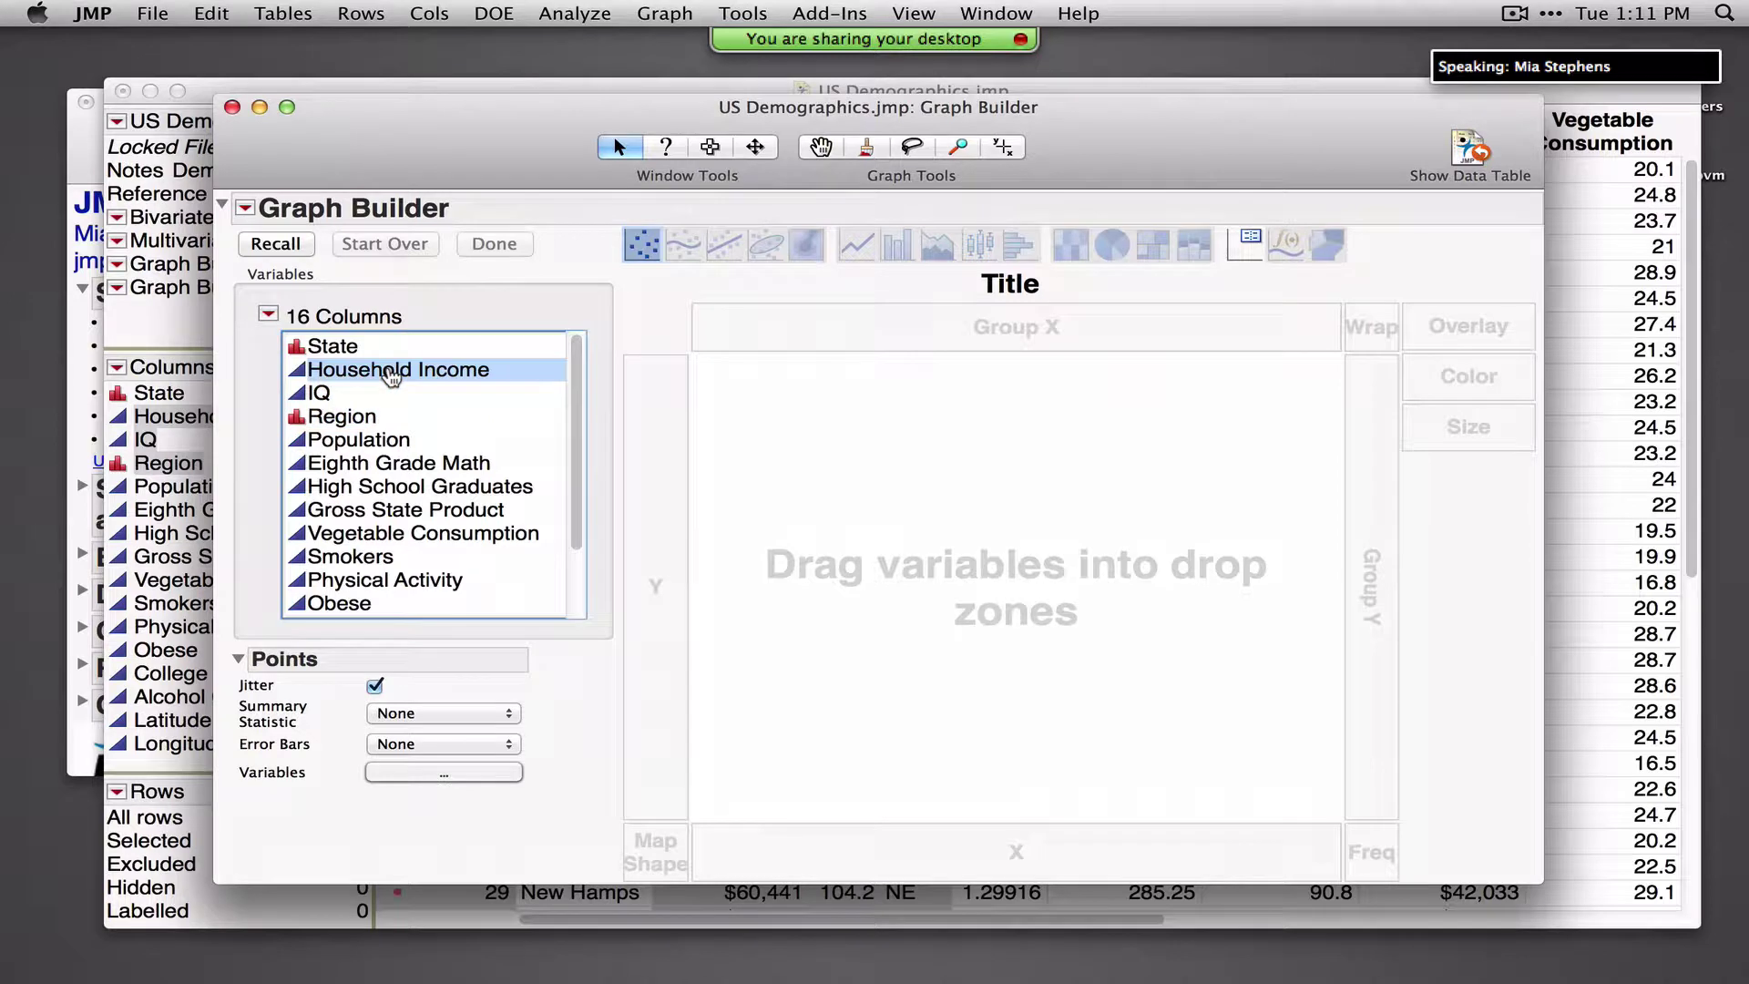
pyautogui.moveTo(391, 371); pyautogui.dragTo(641, 446)
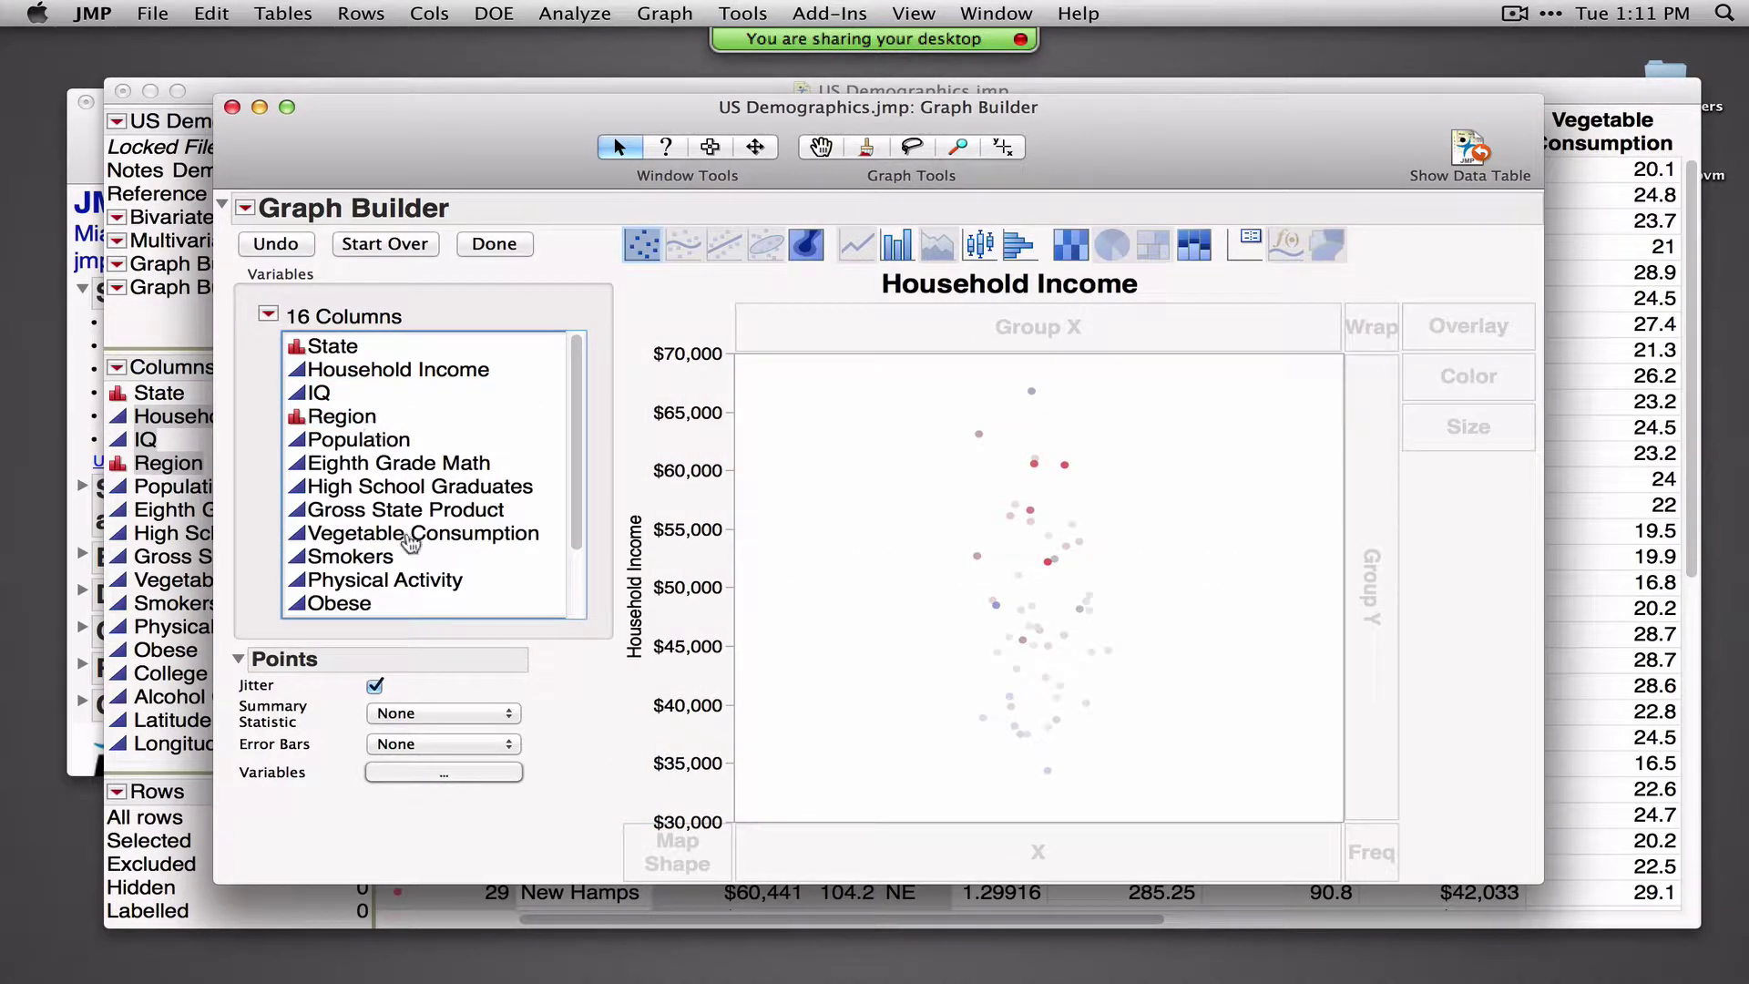
pyautogui.moveTo(392, 465); pyautogui.dragTo(1023, 847)
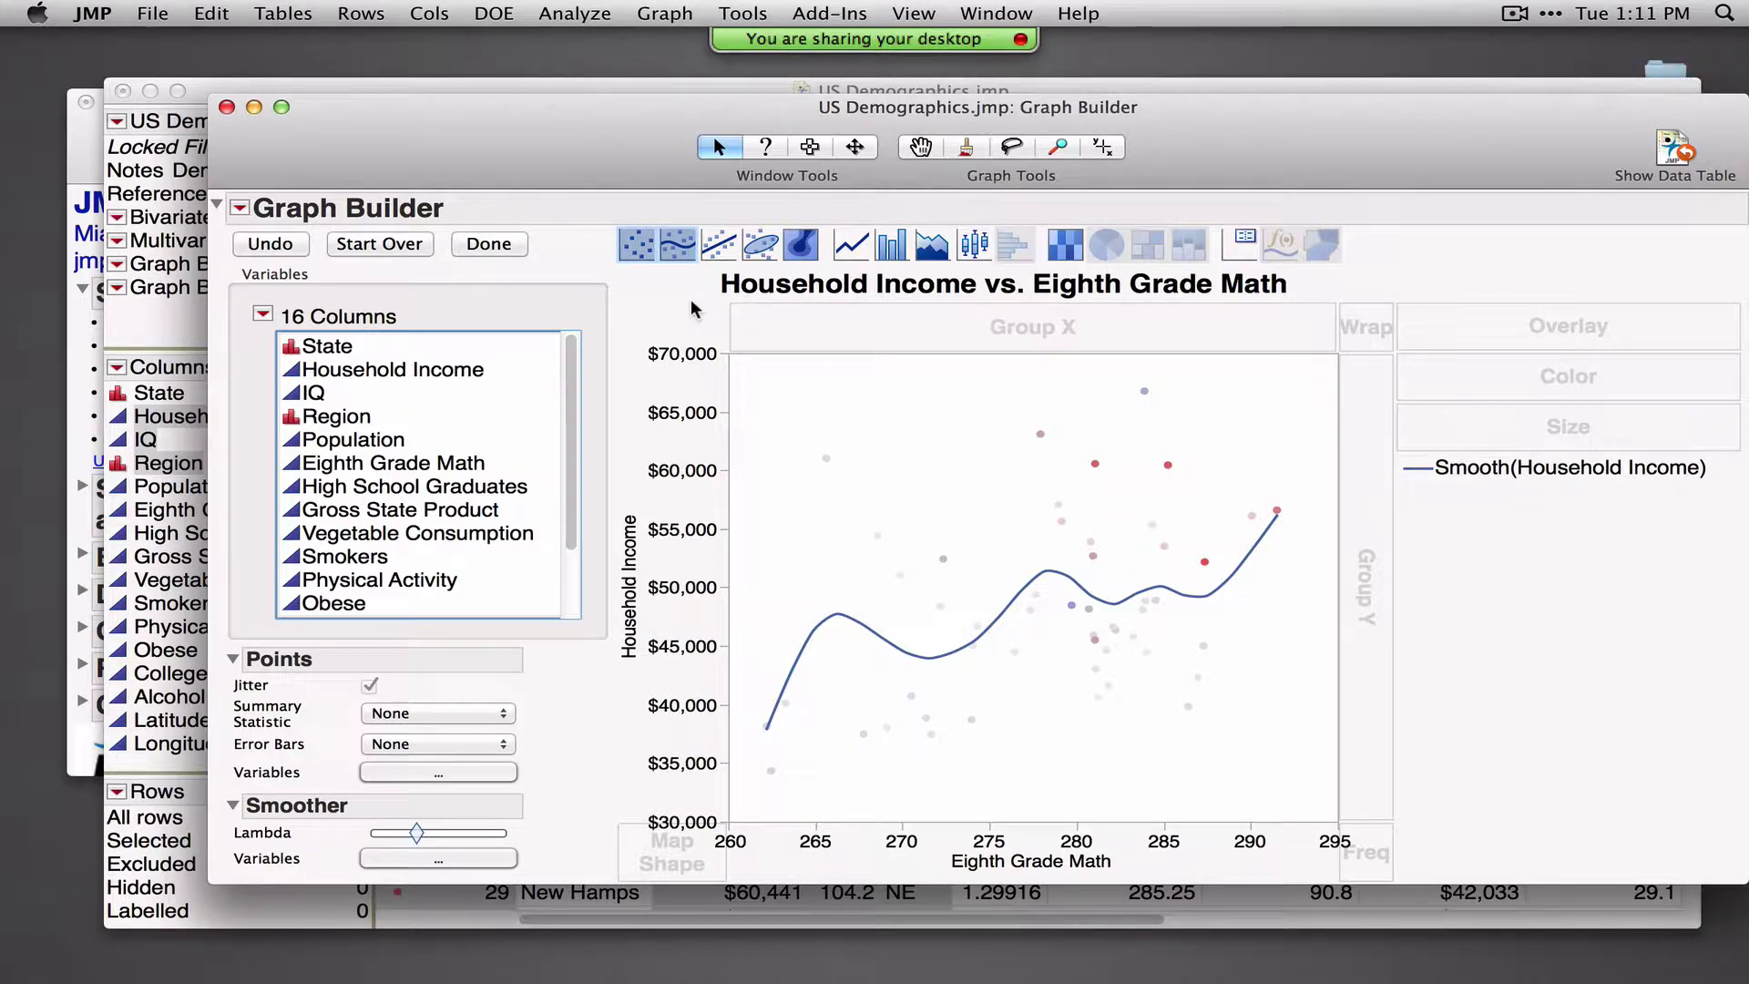
# Replace the graph's smoother with a line of fit and enlarge the graph window to show all the fit options
pyautogui.moveTo(636, 275)
pyautogui.mouseDown()
pyautogui.moveTo(1184, 288)
pyautogui.moveTo(1316, 269)
pyautogui.moveTo(1367, 233)
pyautogui.mouseUp()
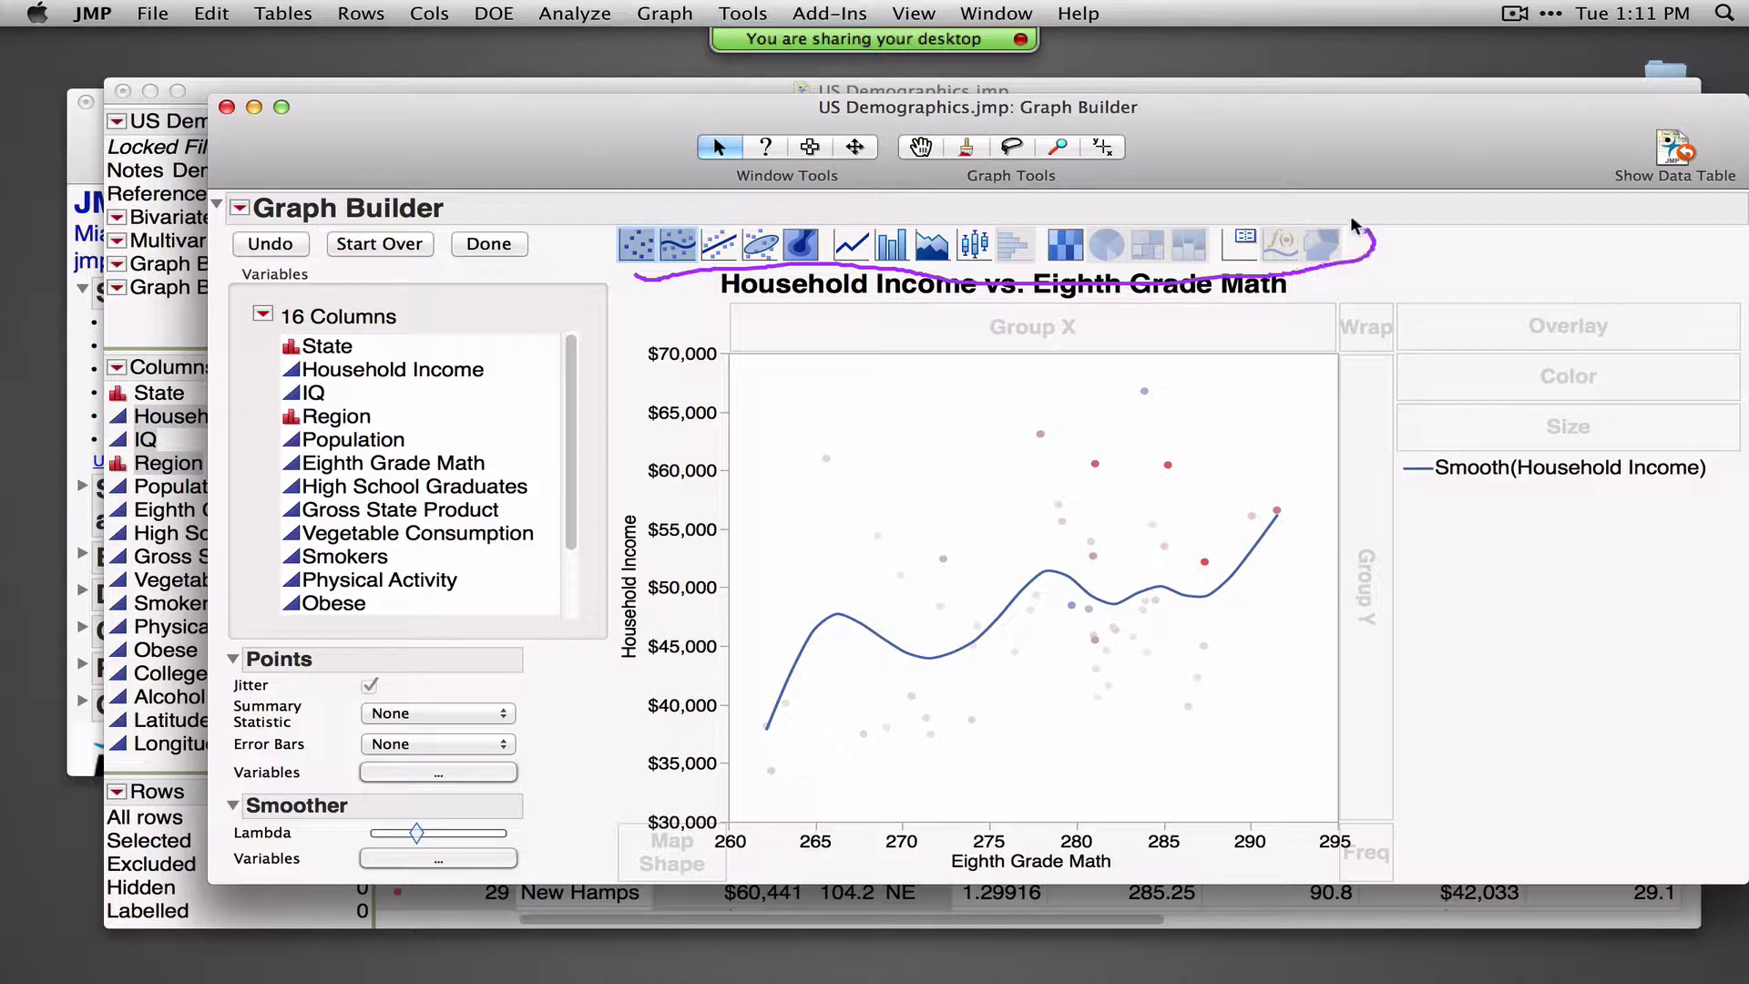
pyautogui.moveTo(1148, 220)
pyautogui.mouseDown()
pyautogui.moveTo(788, 211)
pyautogui.moveTo(593, 233)
pyautogui.mouseUp()
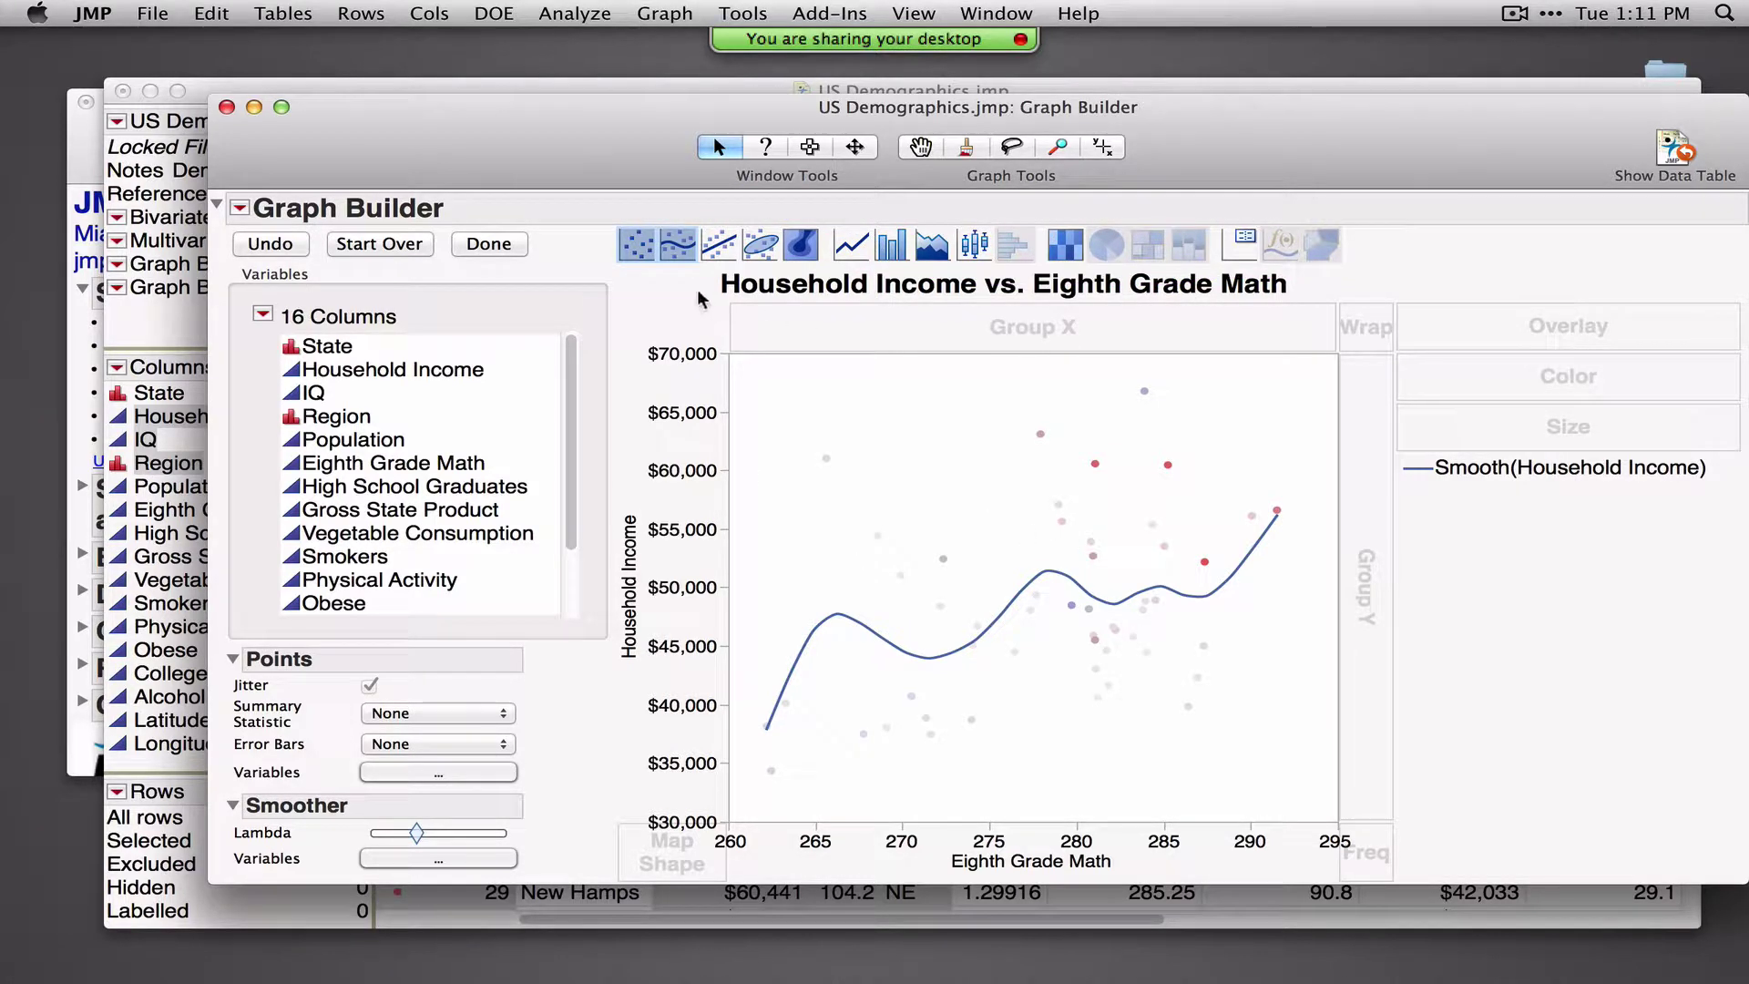
pyautogui.click(719, 247)
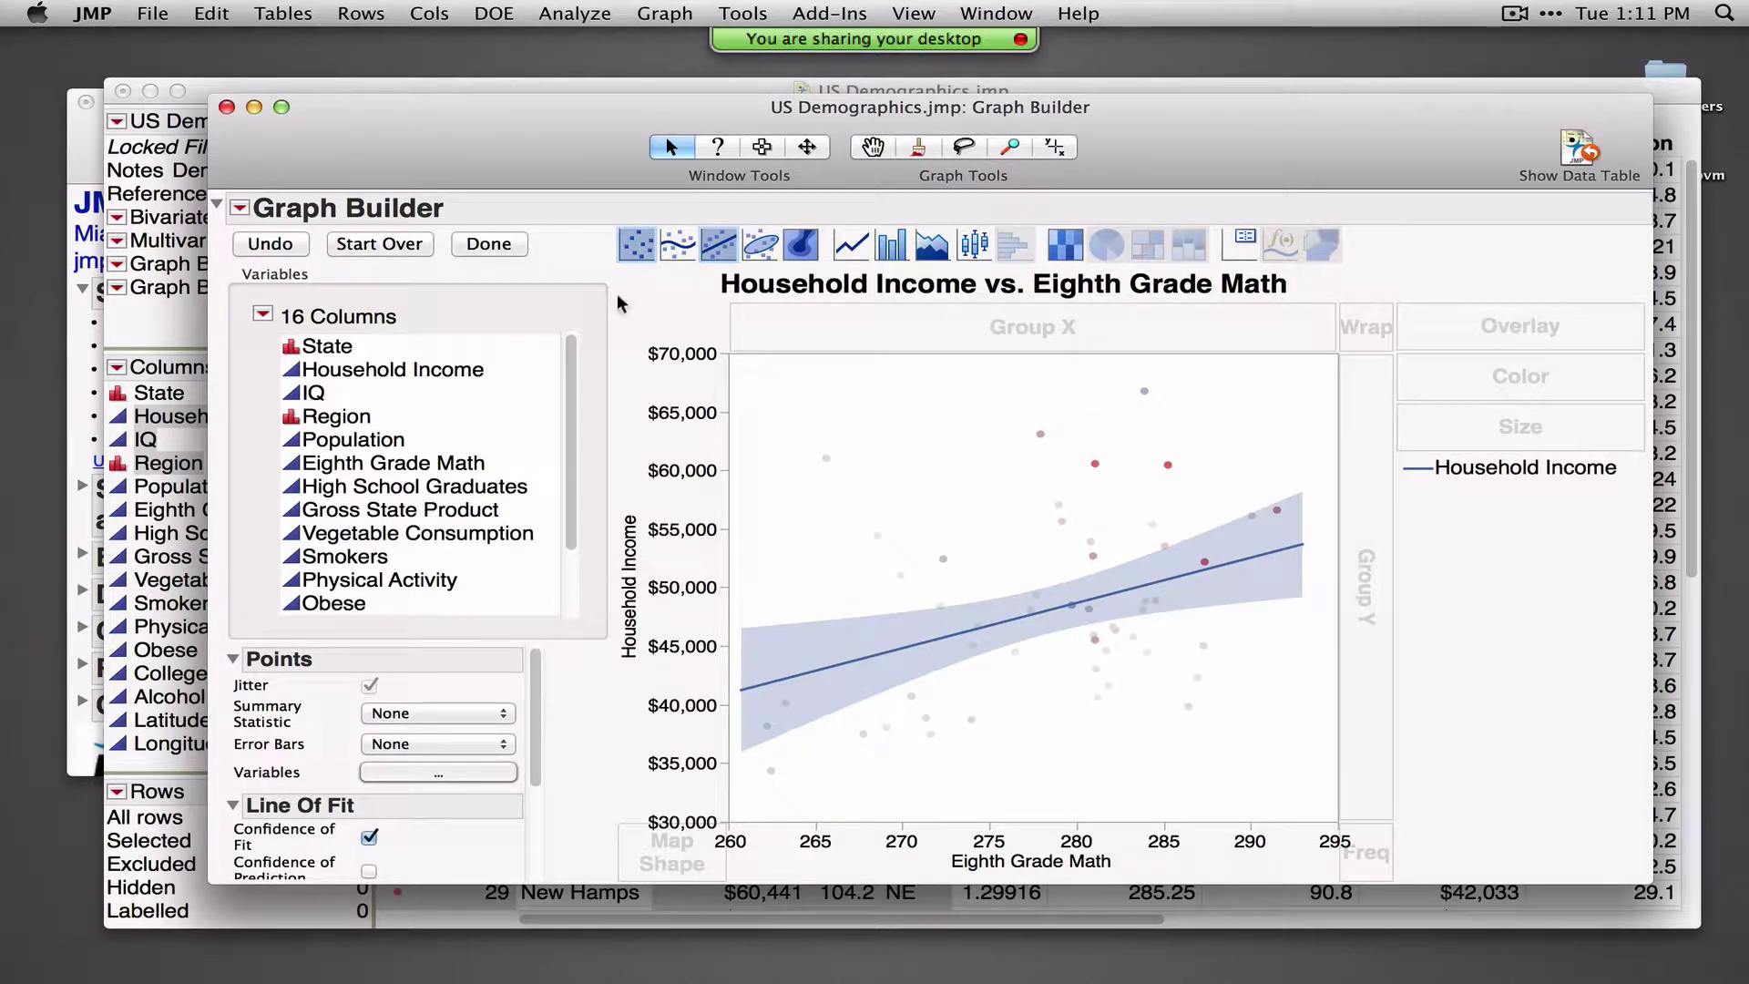
pyautogui.moveTo(519, 187); pyautogui.dragTo(495, 142)
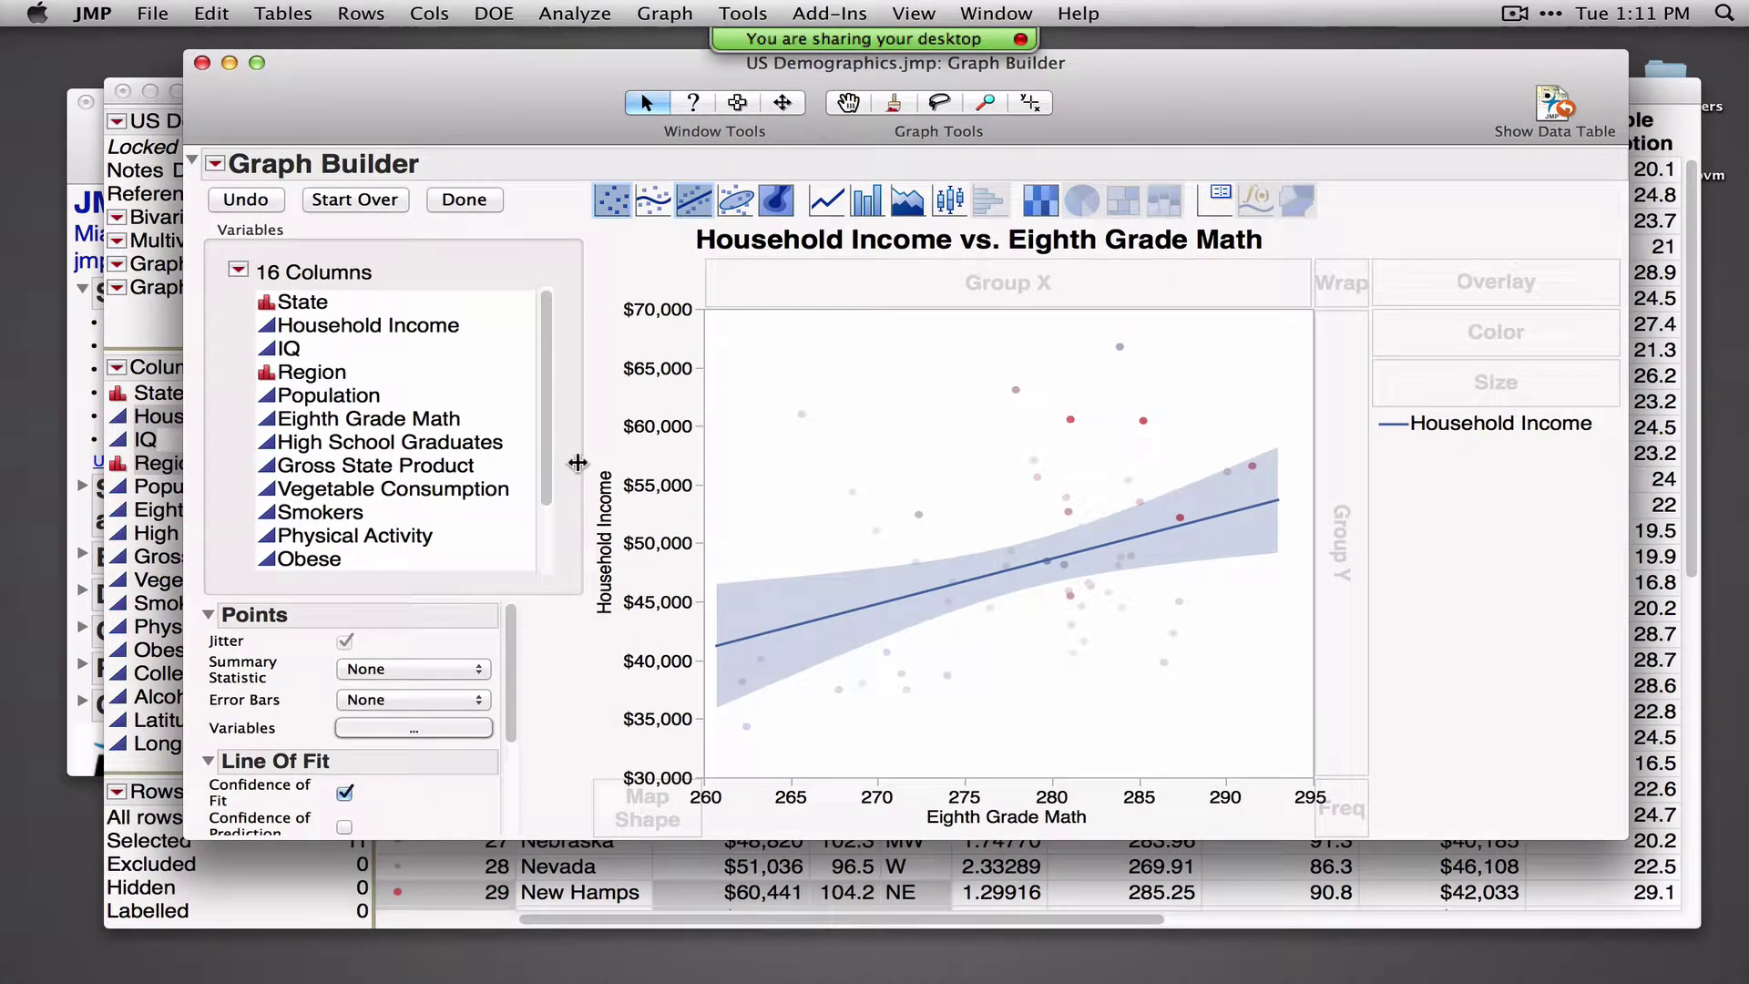
pyautogui.scroll(-3, 520, 719)
pyautogui.scroll(-2, 523, 738)
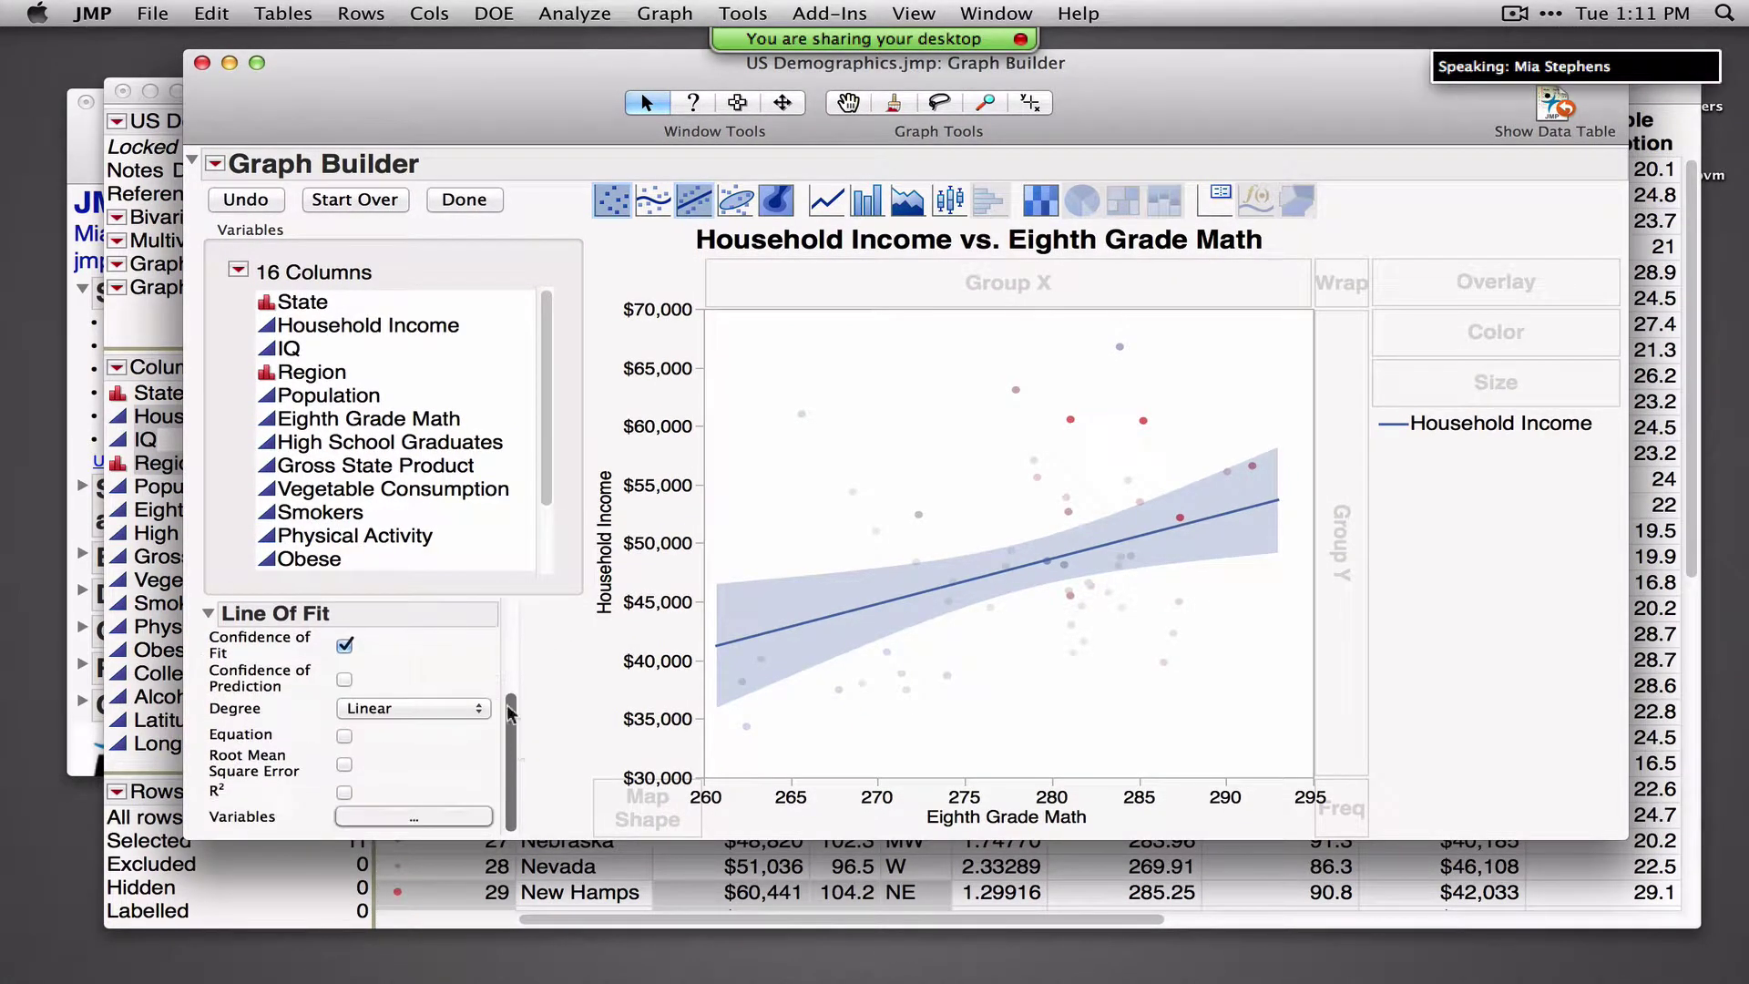
pyautogui.click(257, 62)
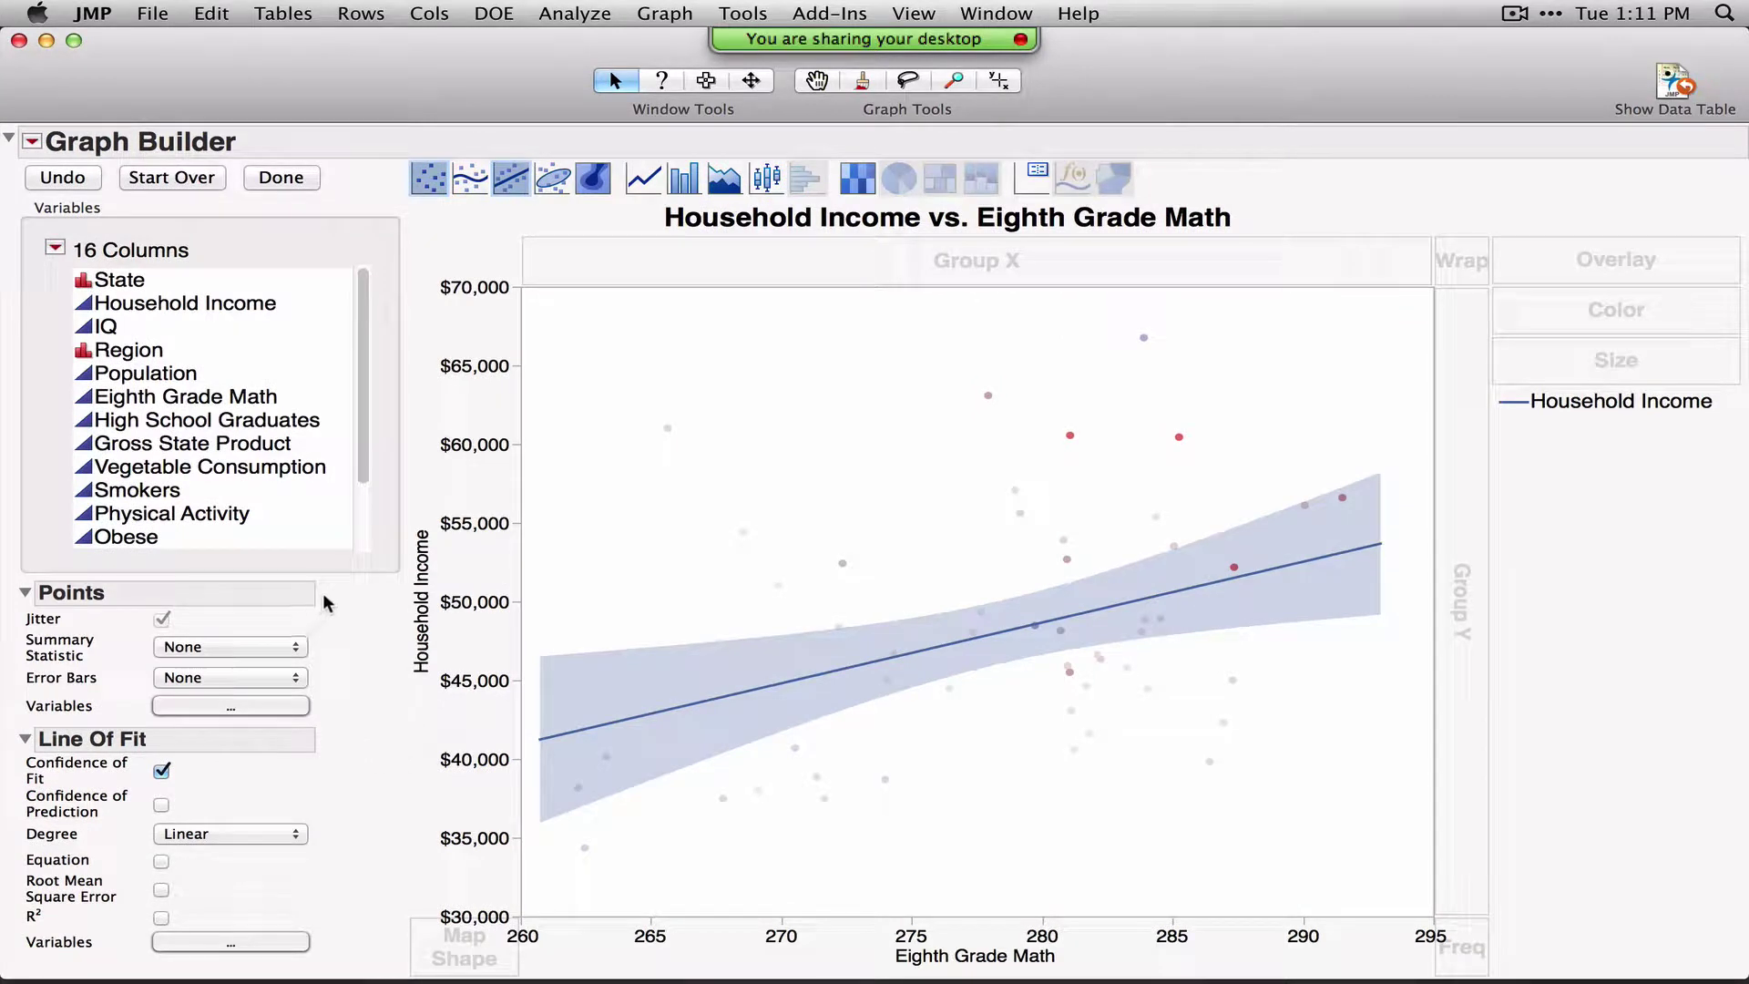
pyautogui.moveTo(326, 596)
pyautogui.mouseDown()
pyautogui.moveTo(364, 697)
pyautogui.moveTo(330, 727)
pyautogui.moveTo(375, 877)
pyautogui.moveTo(336, 966)
pyautogui.mouseUp()
# Try the Quadratic and Cubic degrees for the line of fit
pyautogui.click(204, 834)
pyautogui.press('Escape')
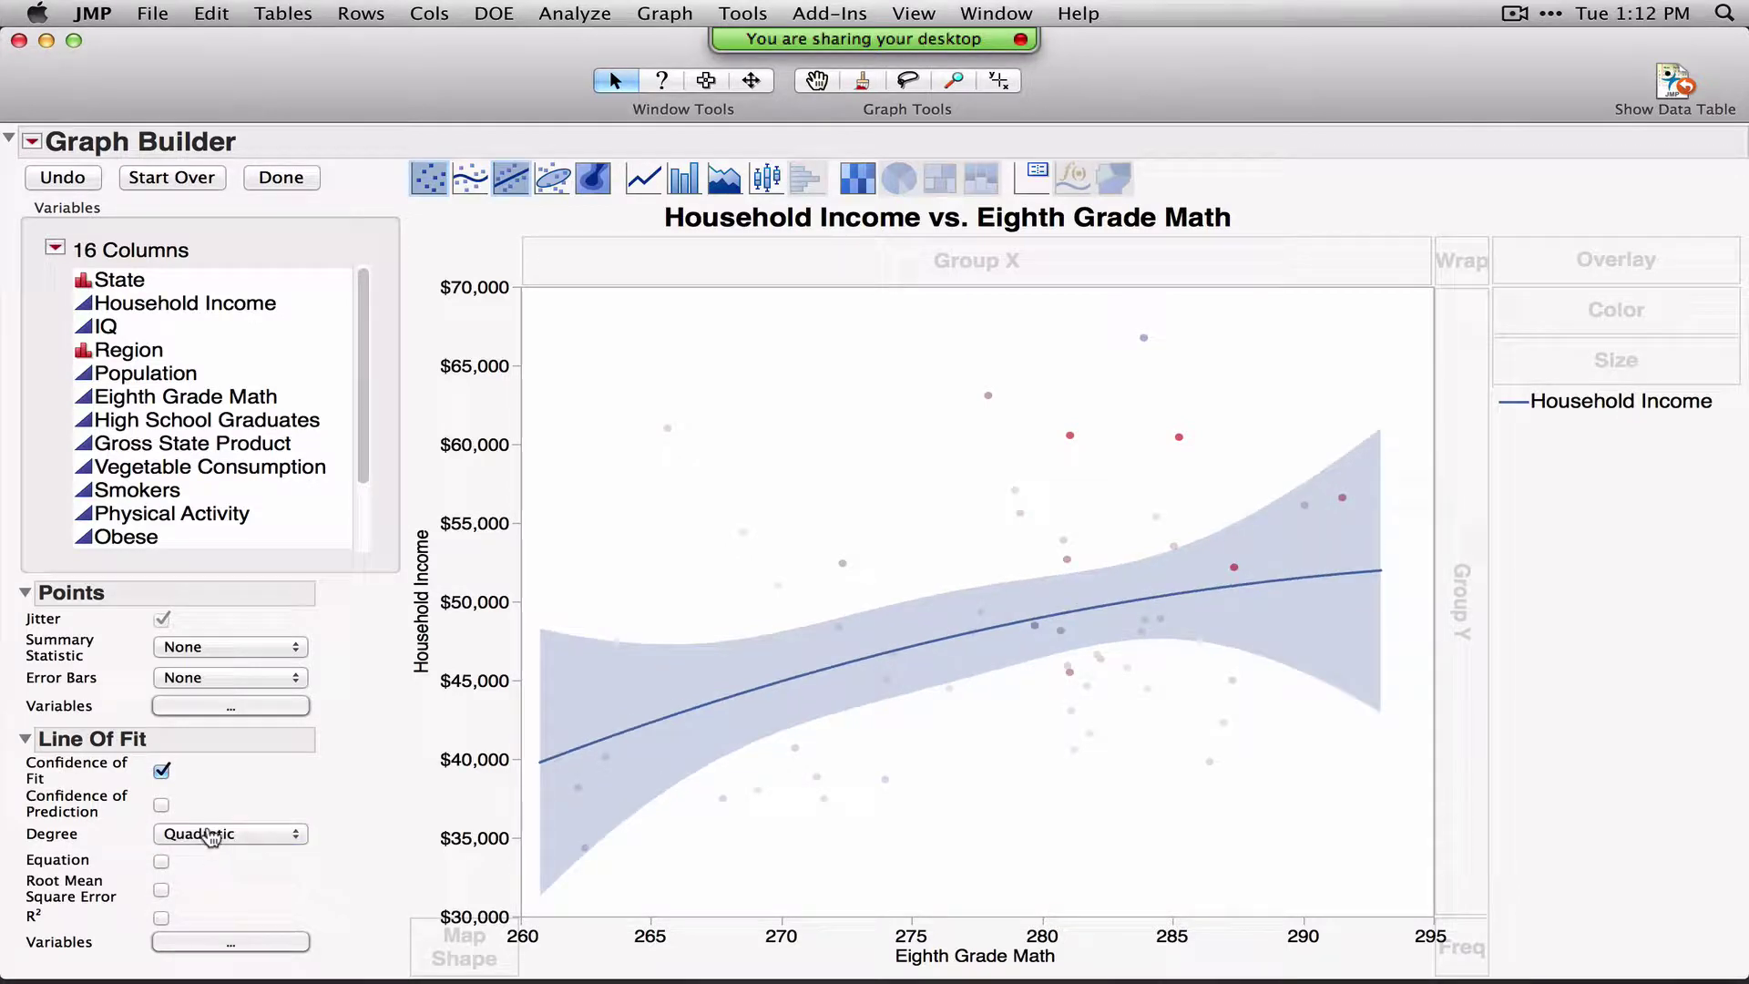
pyautogui.click(210, 834)
pyautogui.click(222, 853)
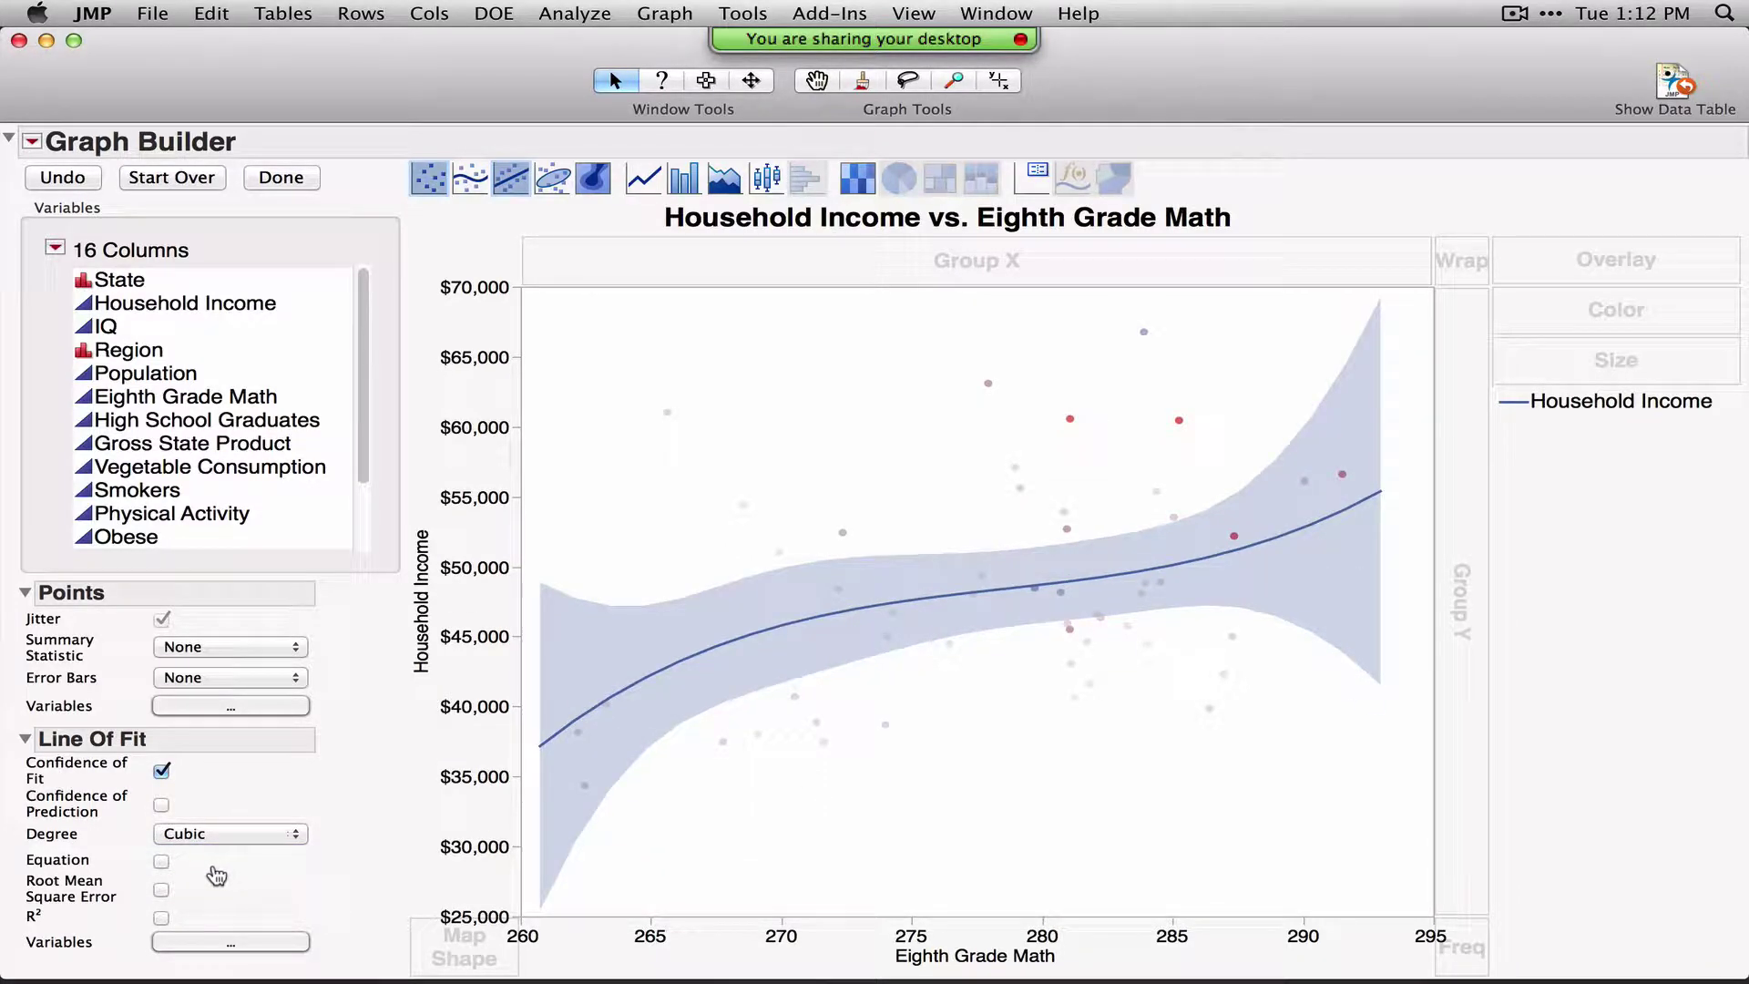
# Show the equation, root mean square error and R² of the cubic fit on the graph
pyautogui.click(162, 860)
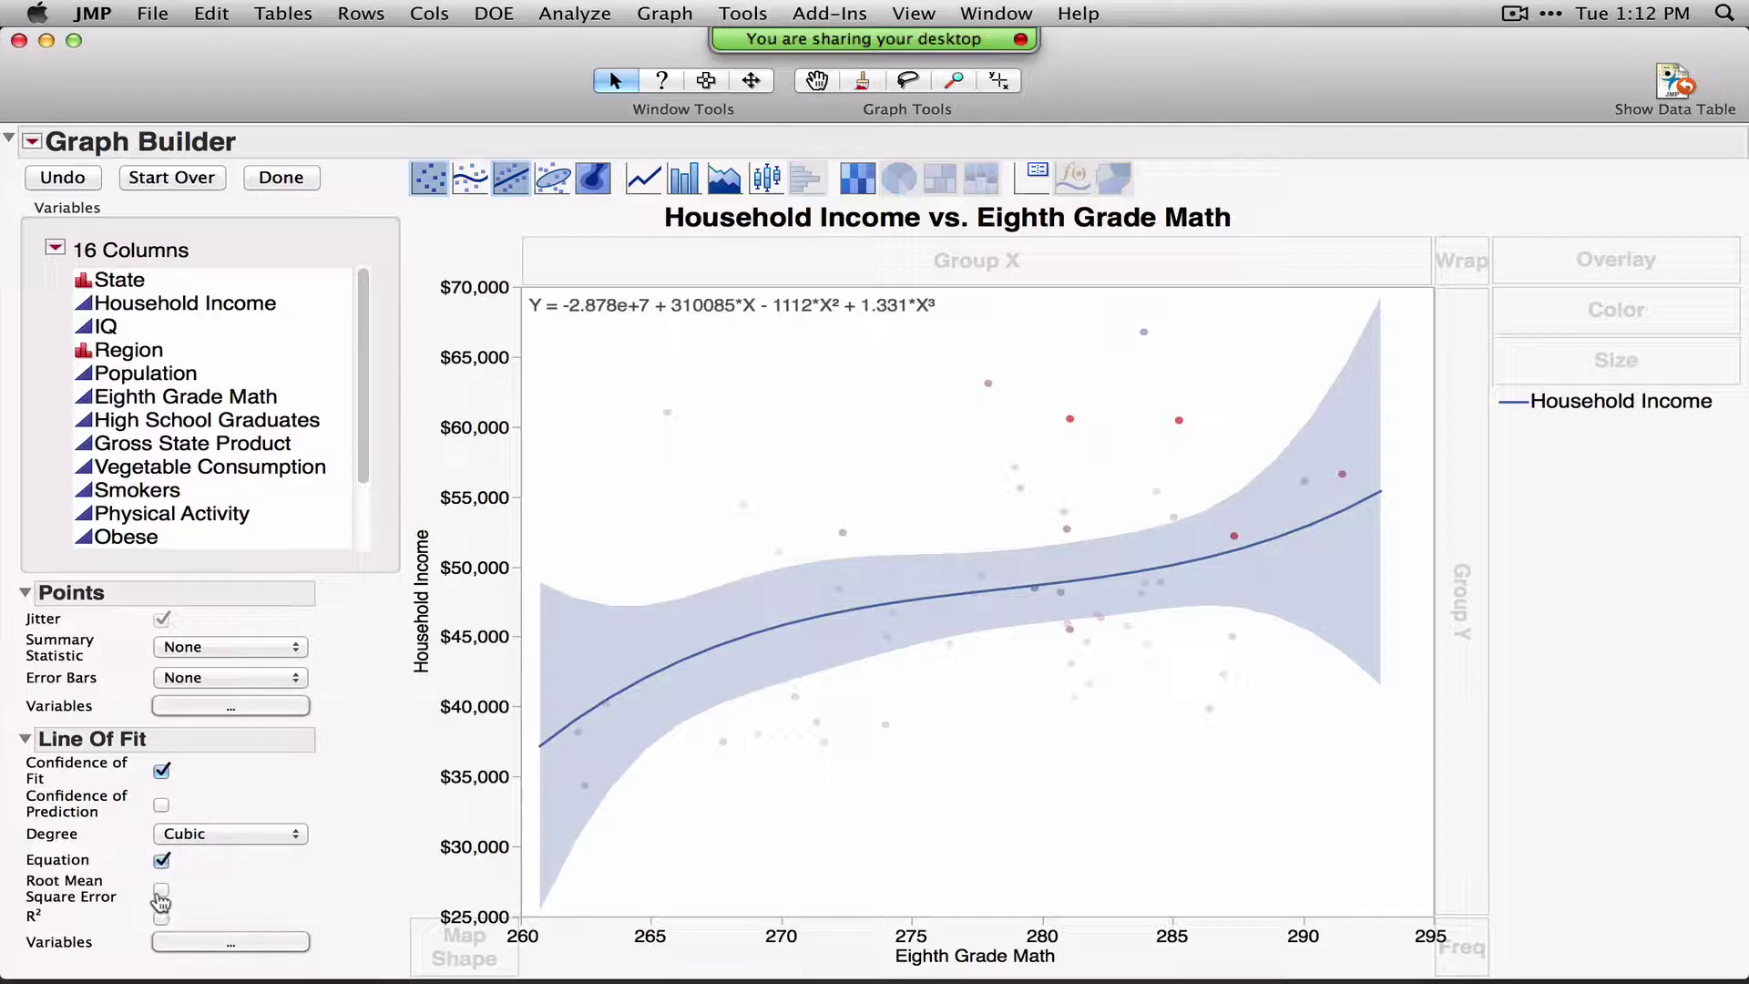
pyautogui.click(161, 889)
pyautogui.click(161, 917)
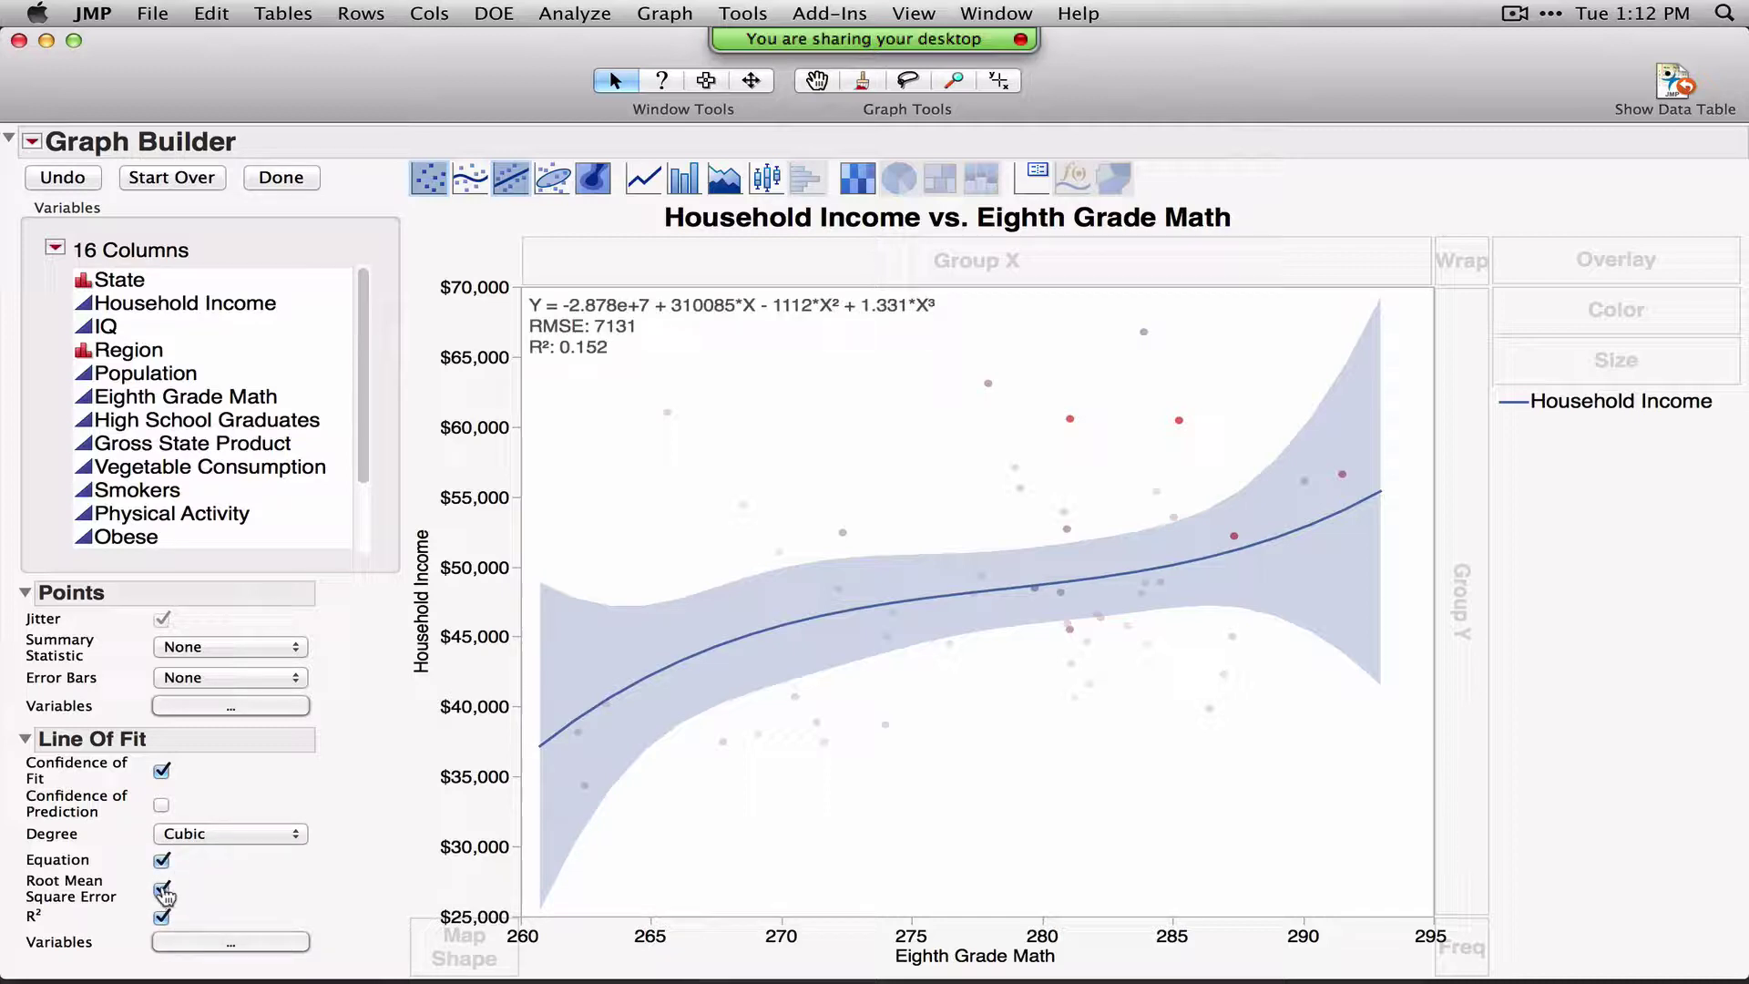
# Hide the fit's R², root mean square error and equation, and set its degree back to Linear
pyautogui.click(161, 917)
pyautogui.click(161, 889)
pyautogui.click(162, 861)
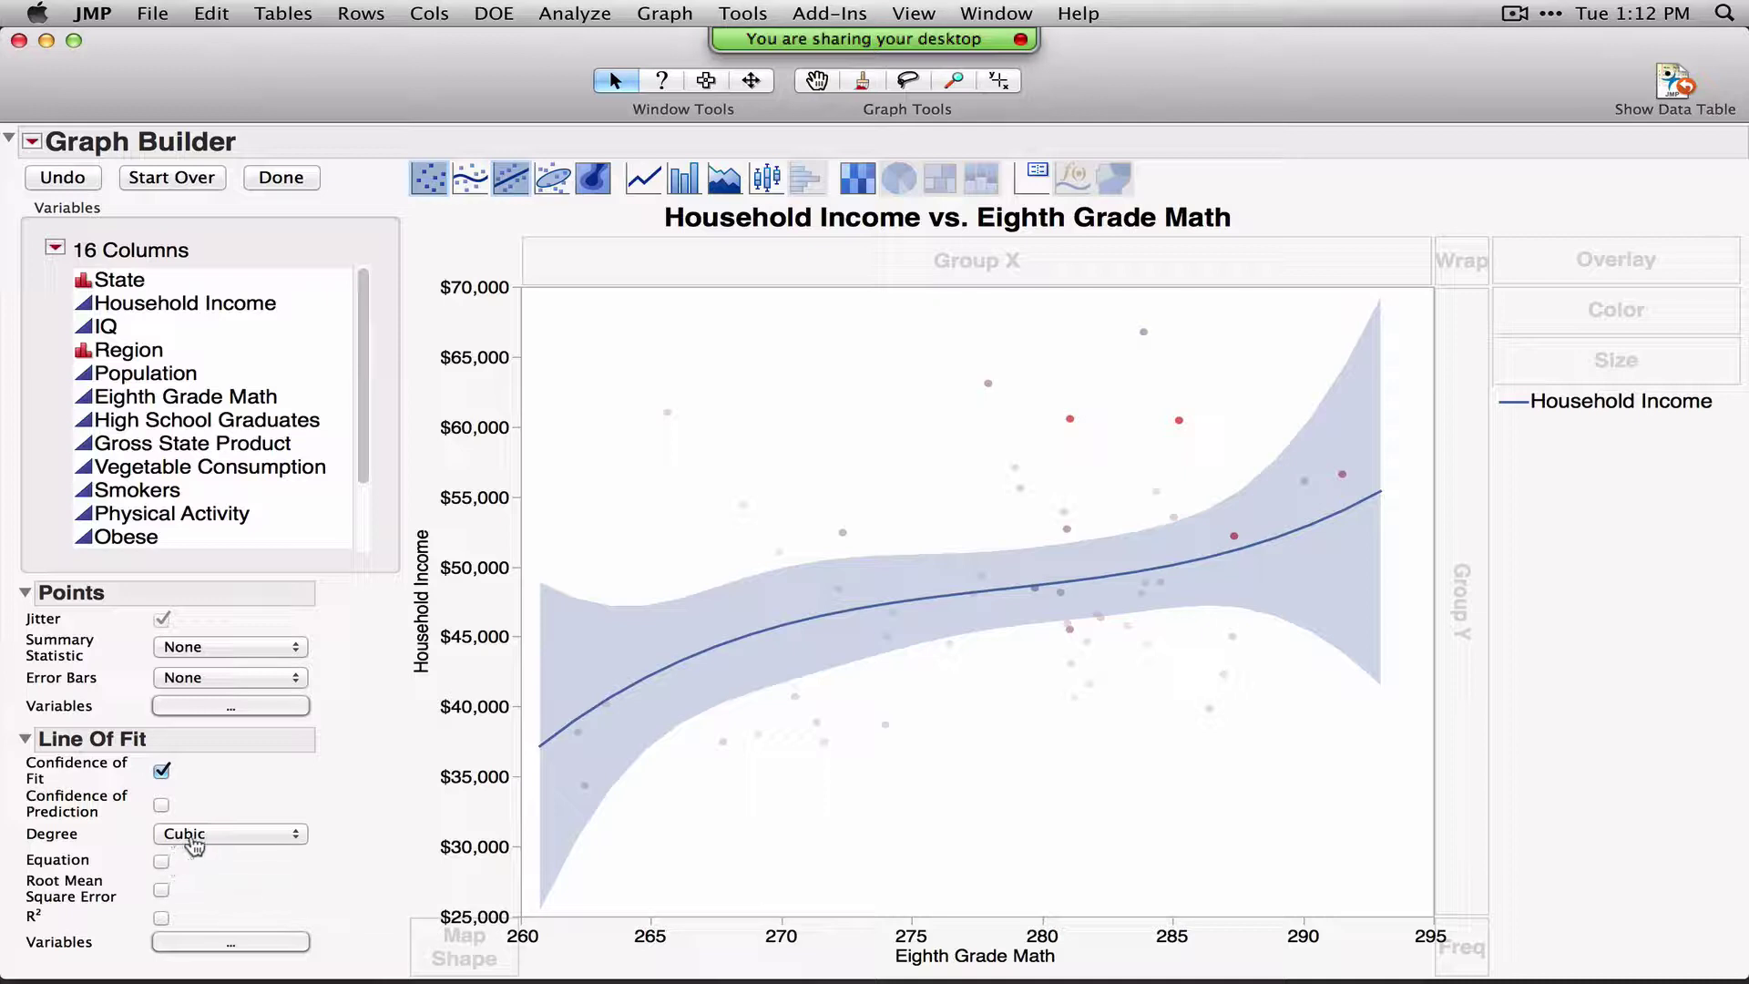
pyautogui.click(196, 833)
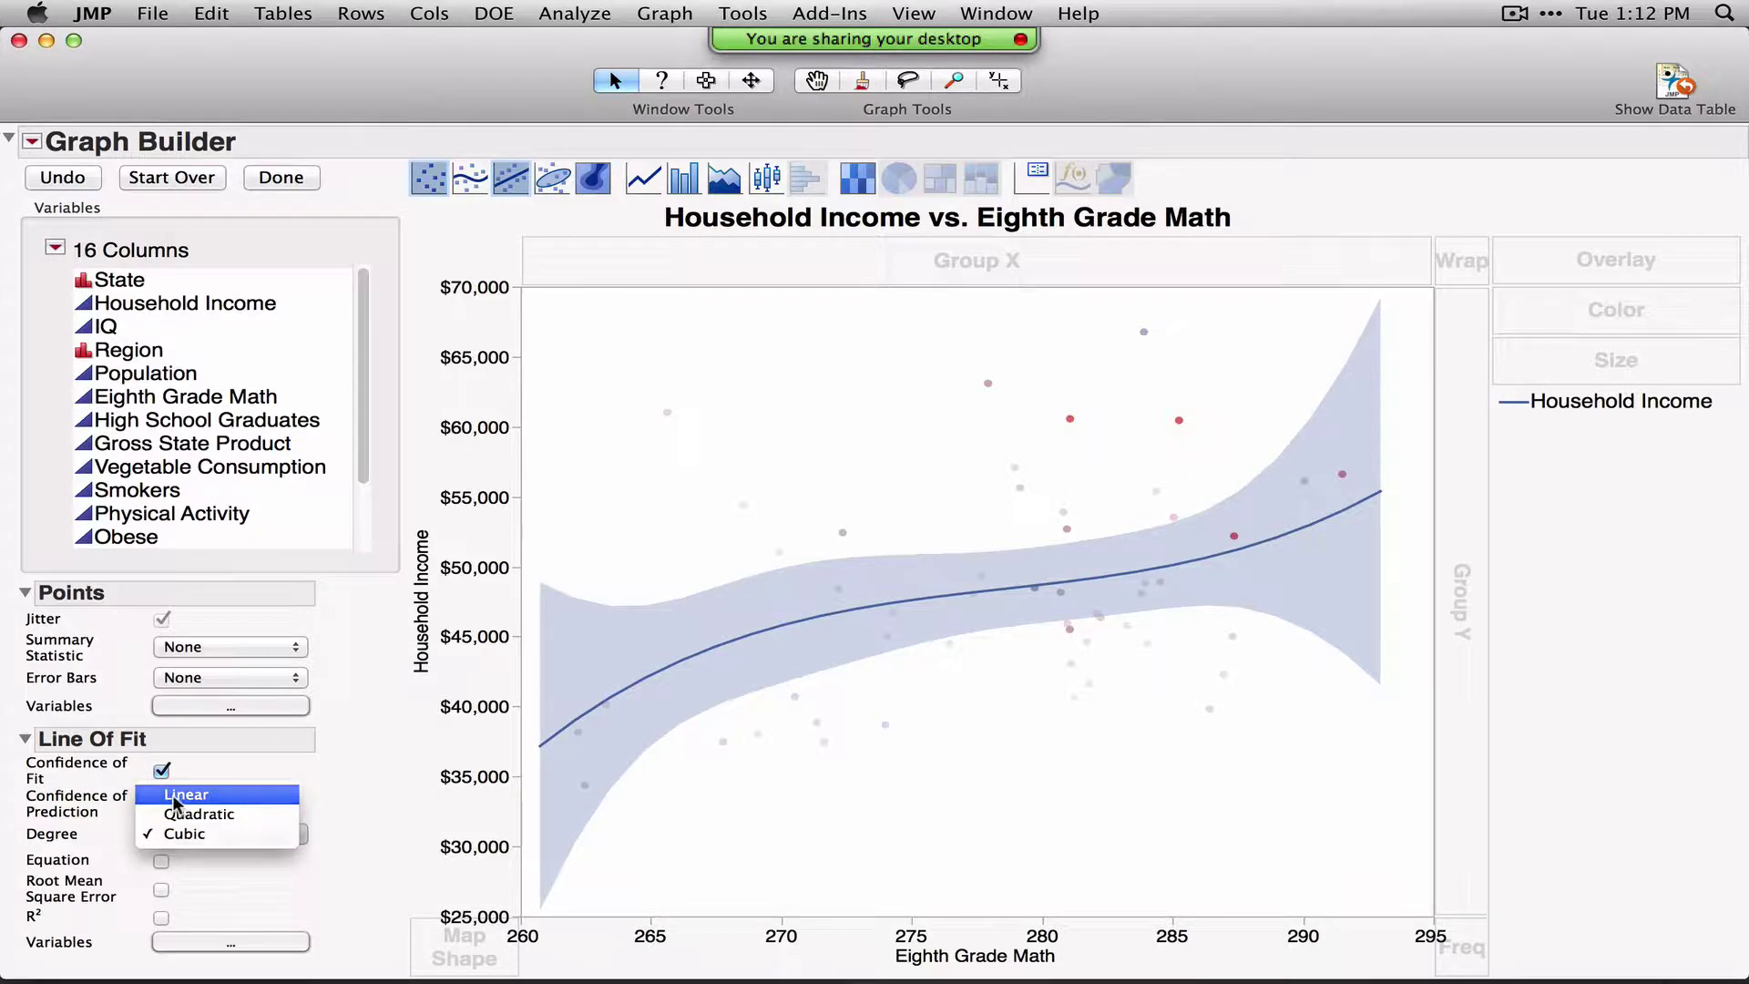
pyautogui.click(175, 796)
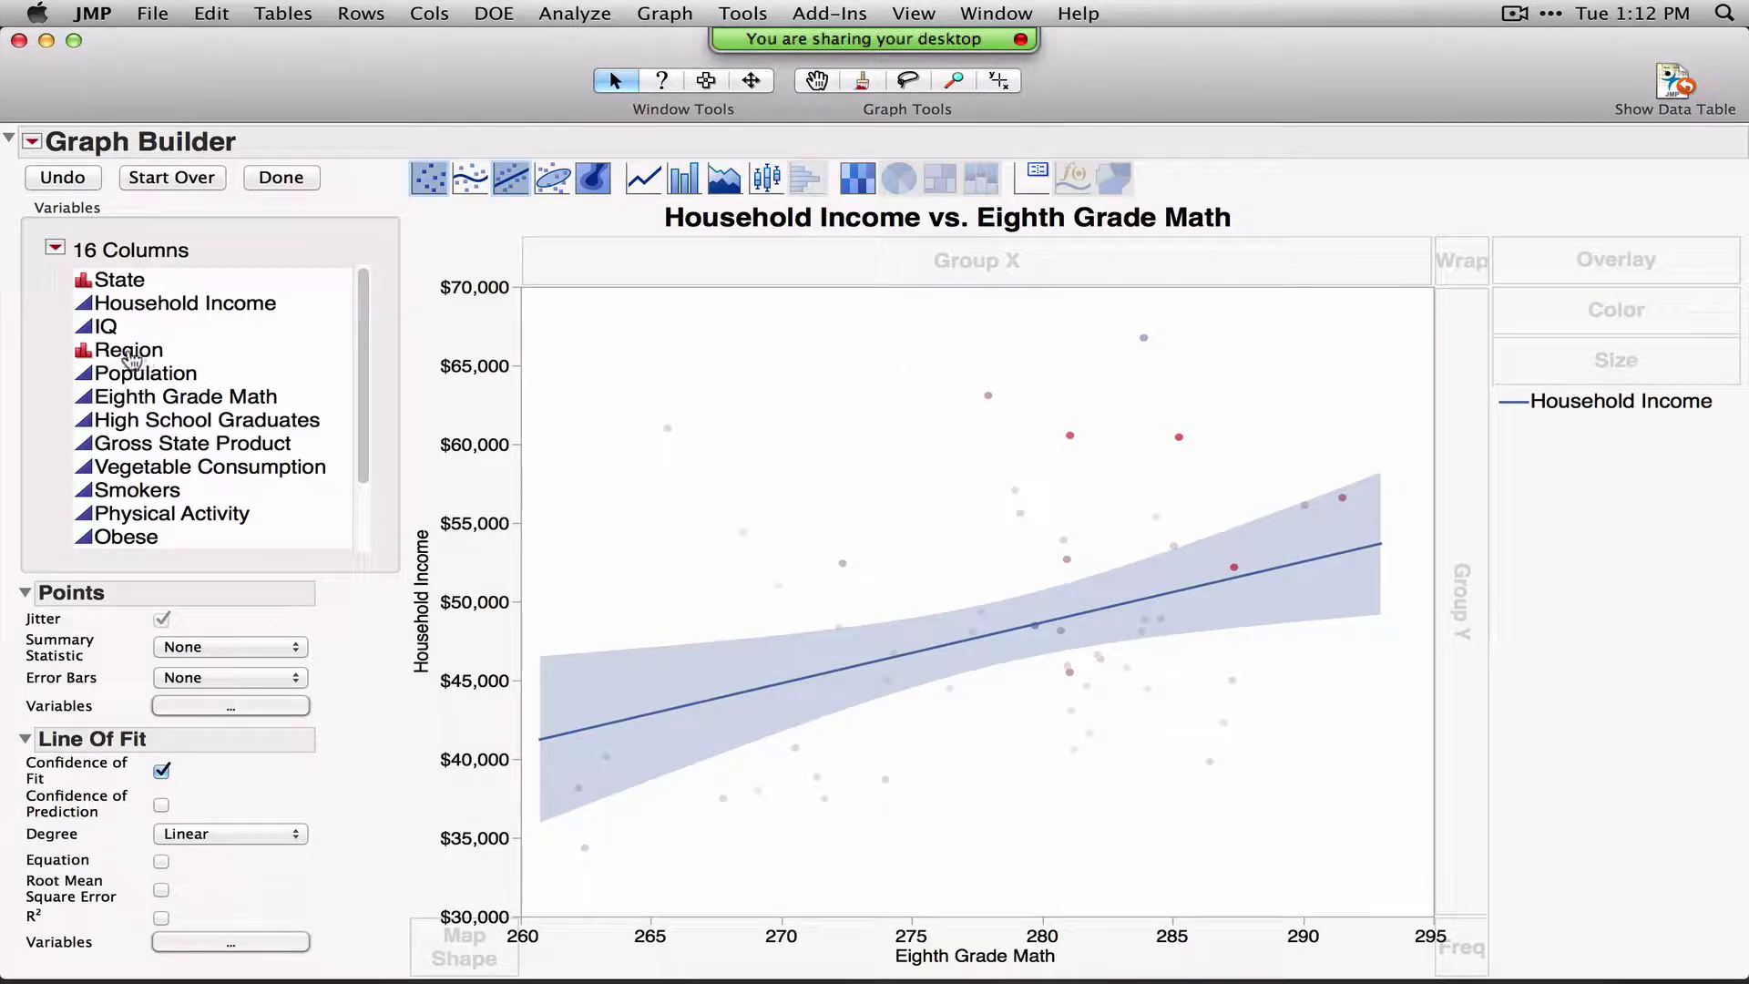
# Overlay the Household Income vs. Eighth Grade Math graph by Region to get a separate line of fit per region
pyautogui.moveTo(132, 360); pyautogui.dragTo(1556, 272)
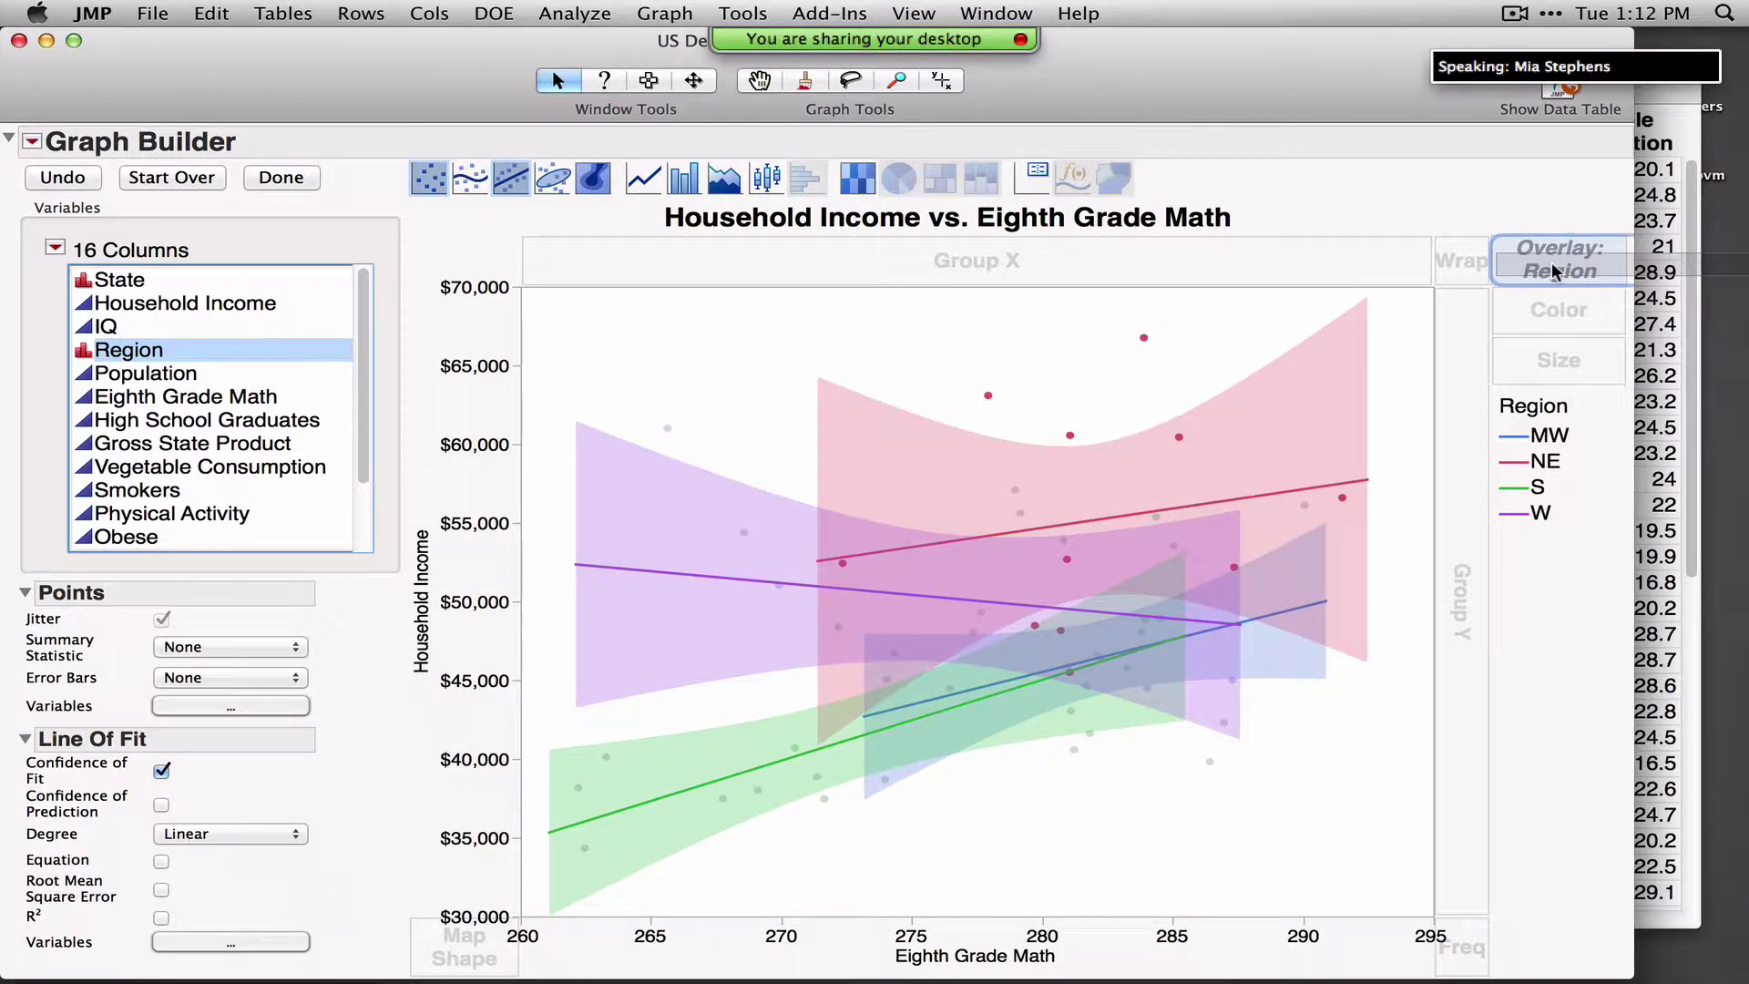
pyautogui.moveTo(1555, 271)
pyautogui.mouseDown()
pyautogui.moveTo(1563, 372)
pyautogui.moveTo(1563, 266)
pyautogui.mouseUp()
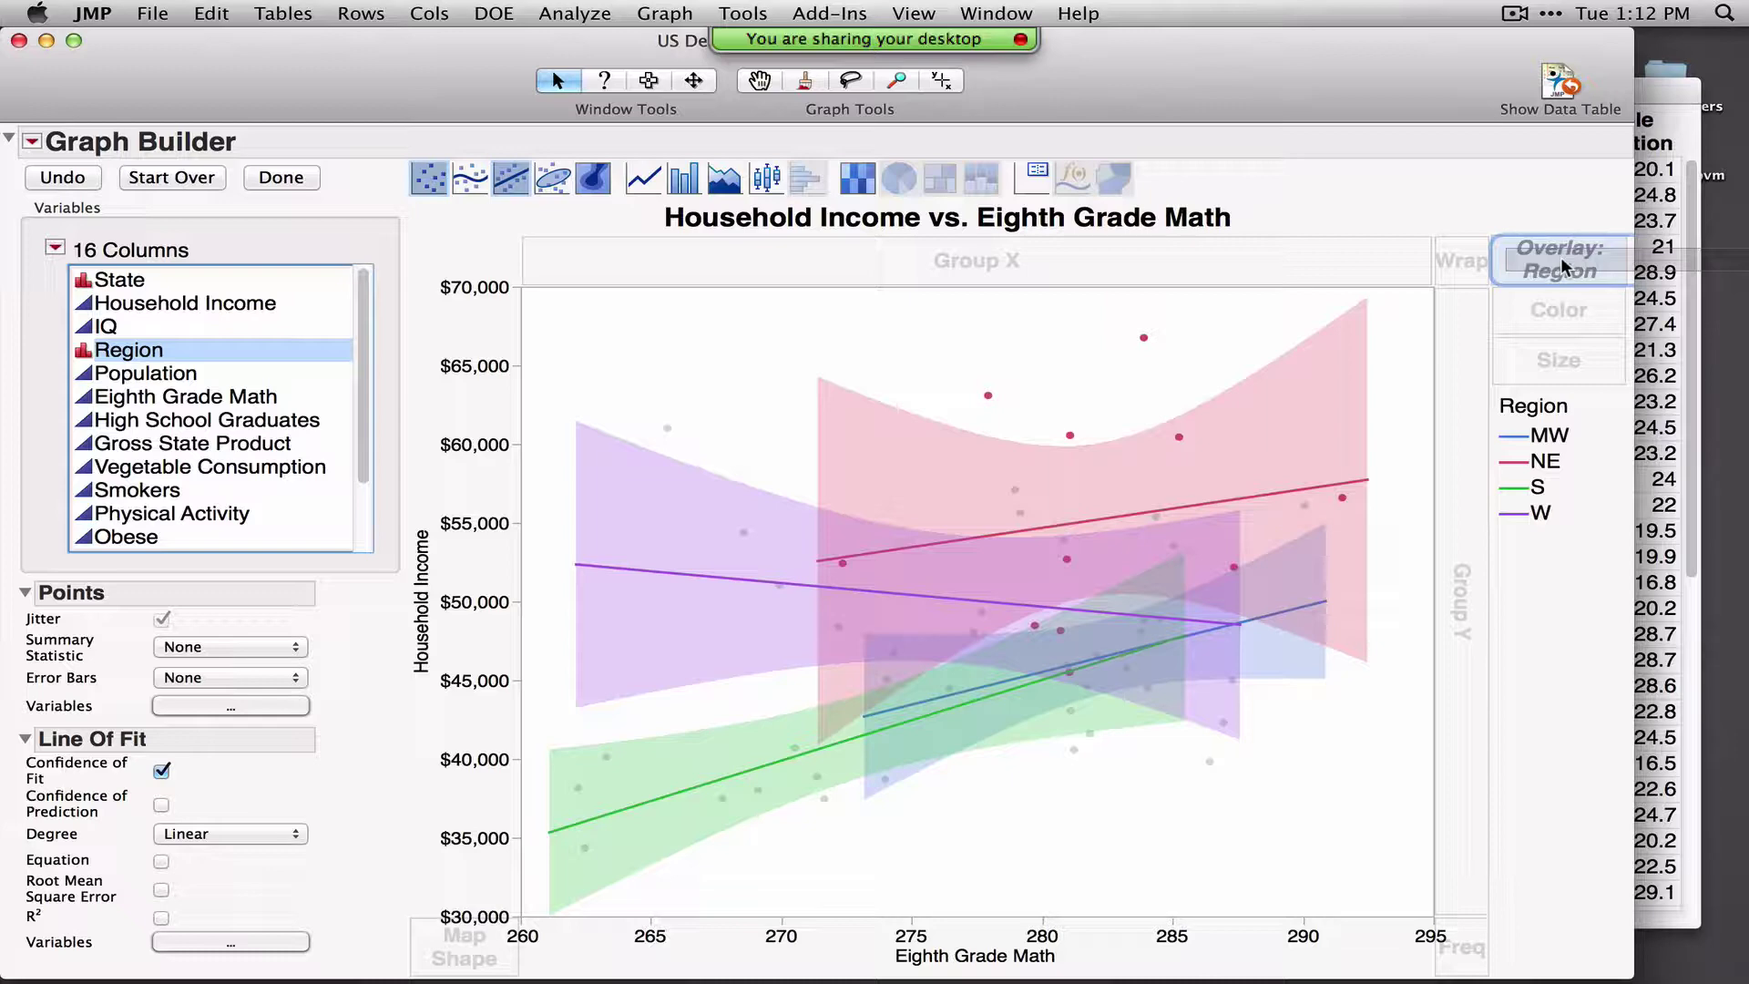
pyautogui.moveTo(1563, 266); pyautogui.dragTo(1563, 266)
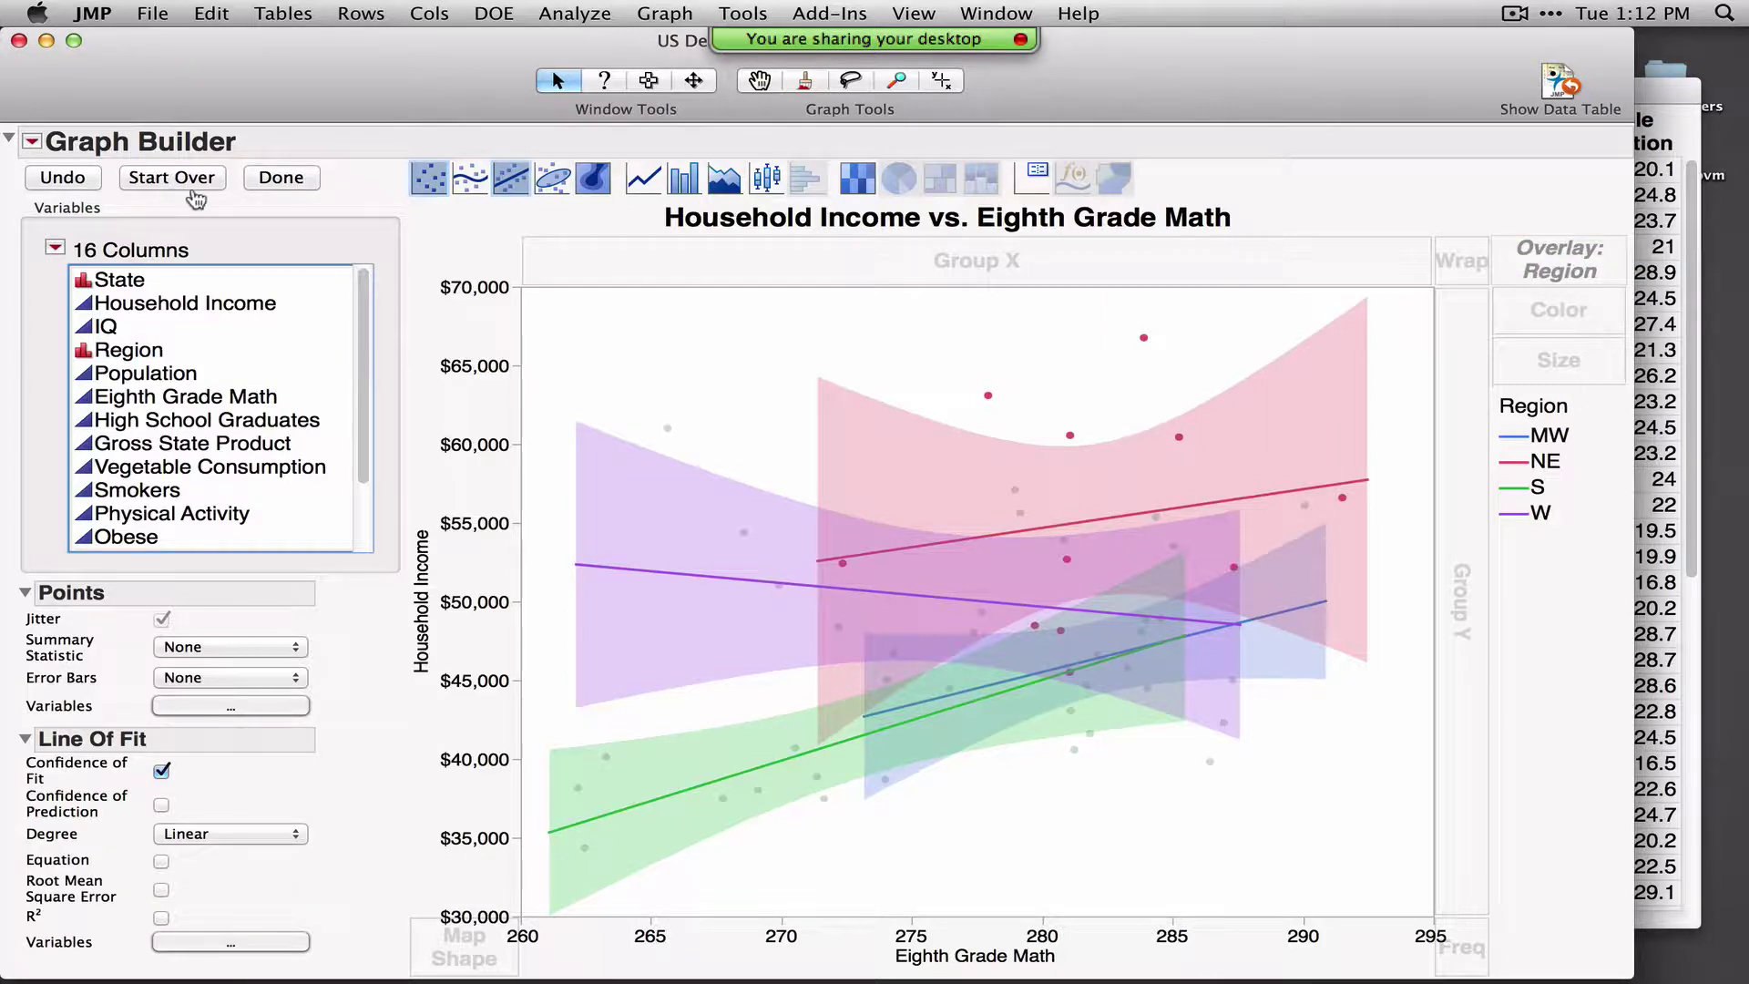
# Start the graph over and plot Household Income on Y against Region on X
pyautogui.click(187, 181)
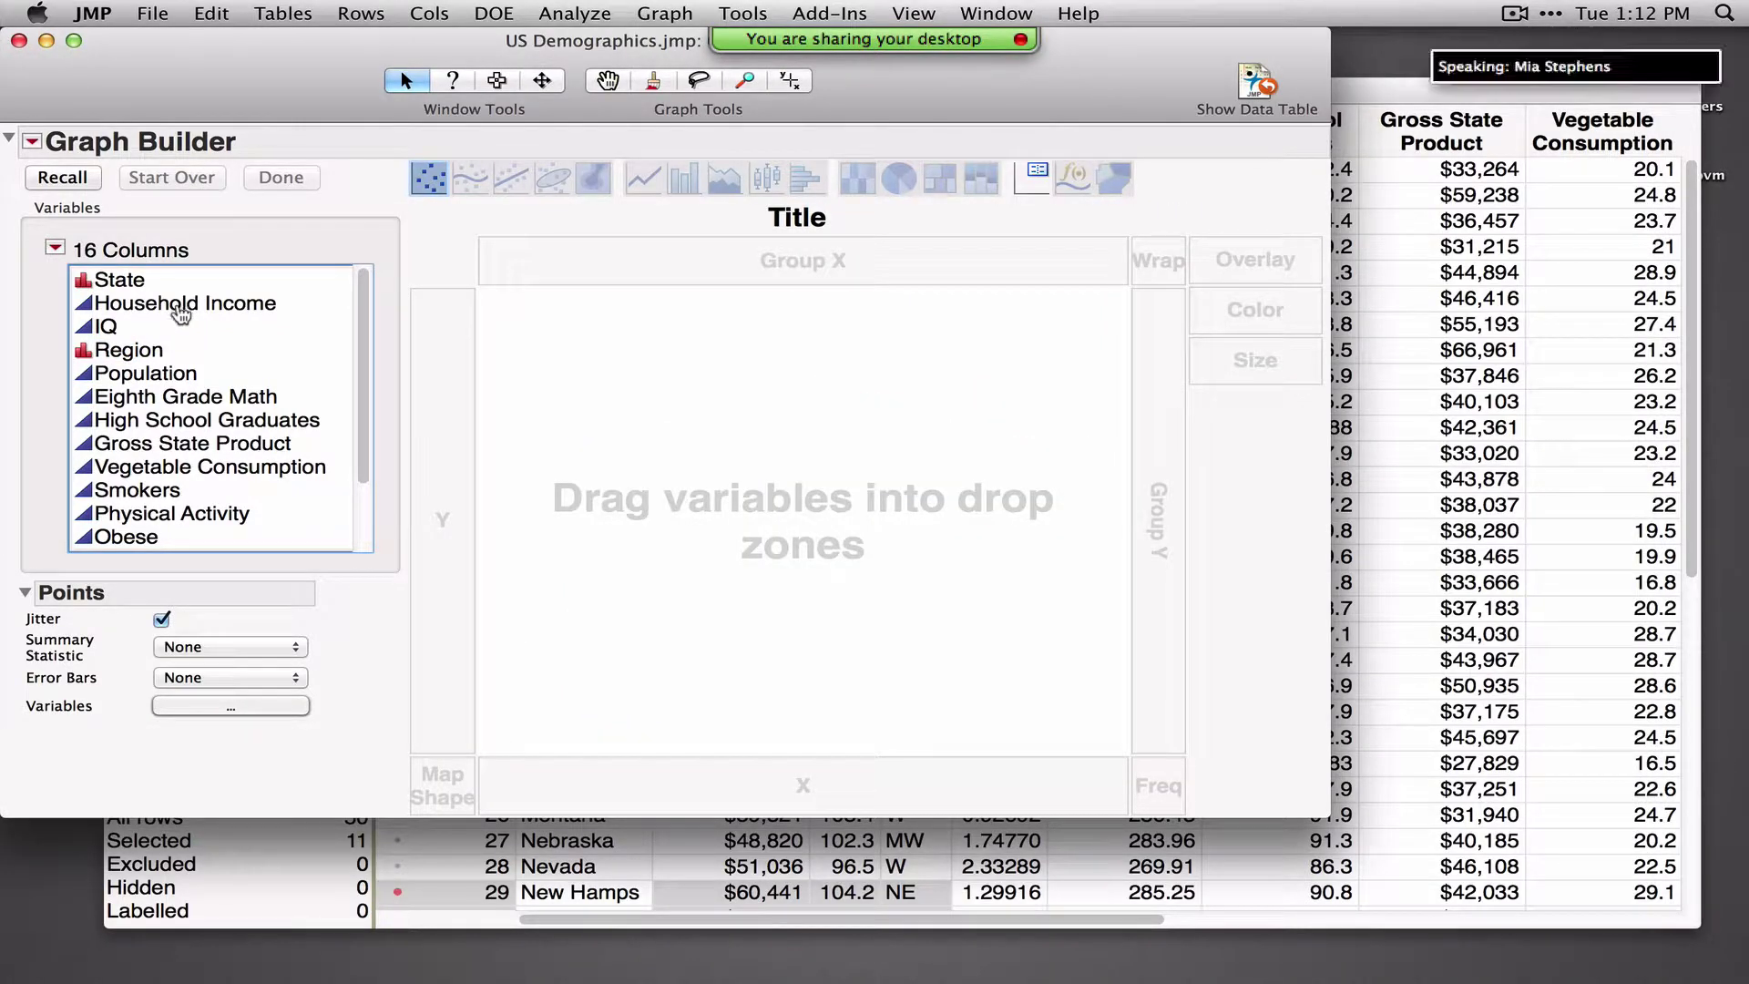
pyautogui.click(179, 313)
pyautogui.moveTo(341, 317); pyautogui.dragTo(428, 337)
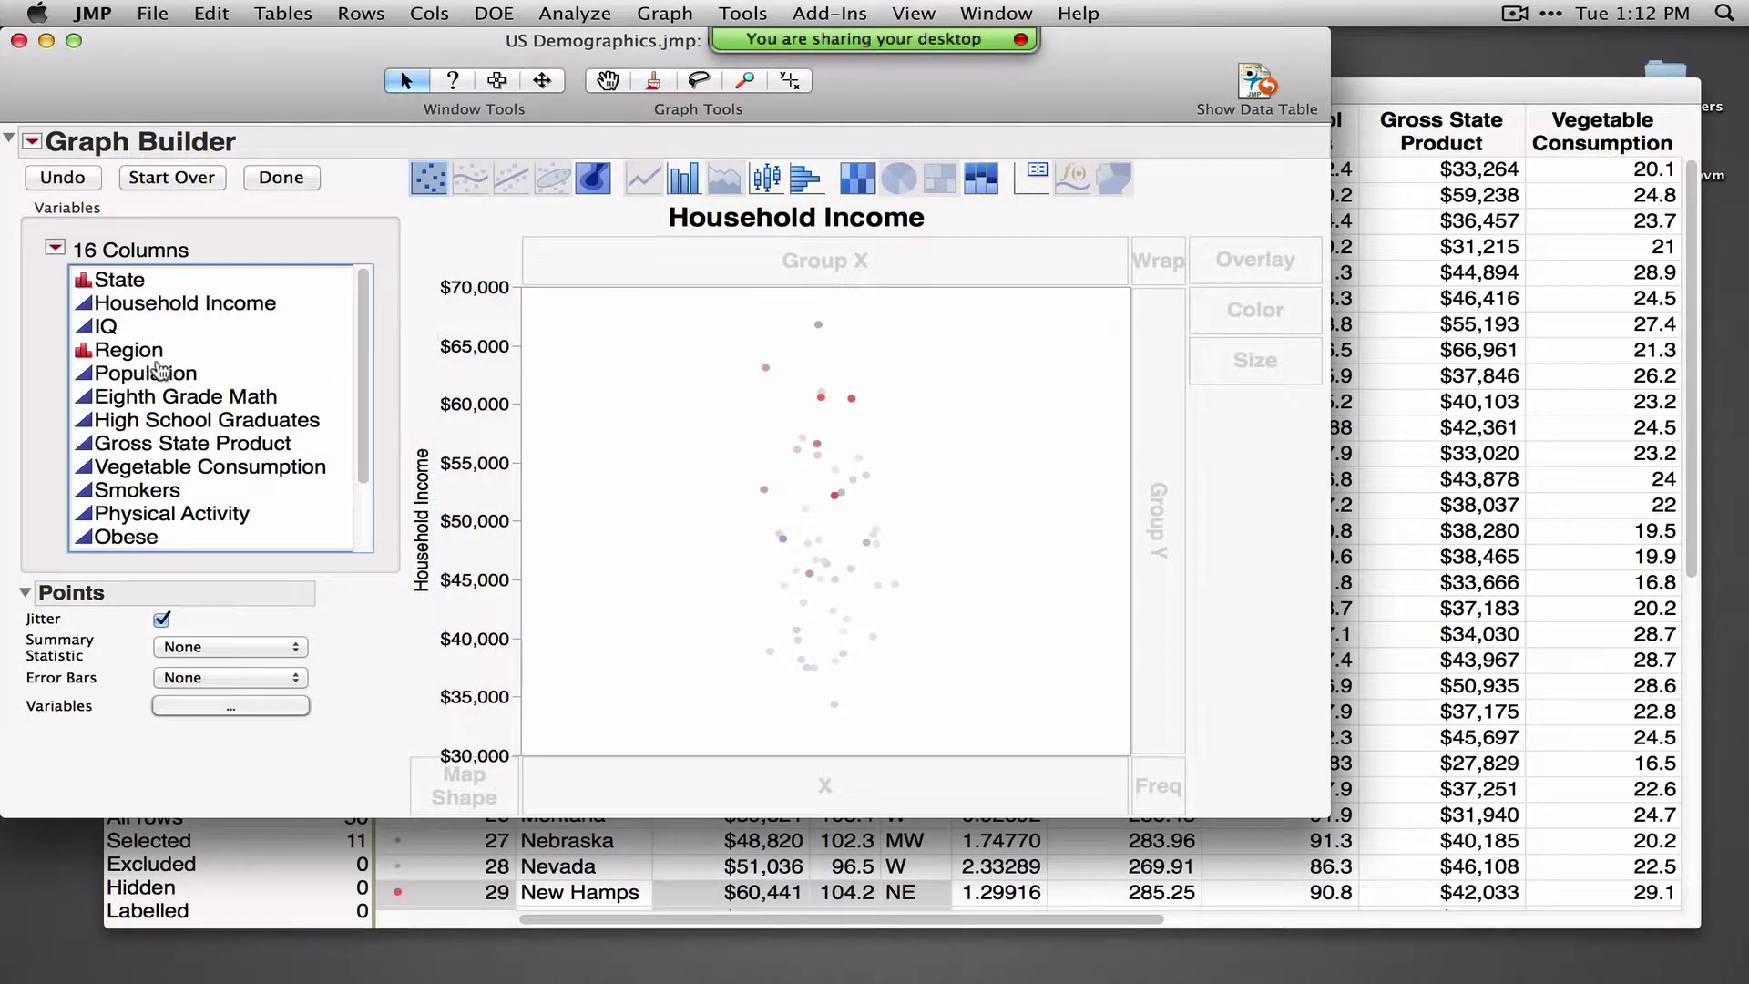
pyautogui.moveTo(118, 355); pyautogui.dragTo(820, 785)
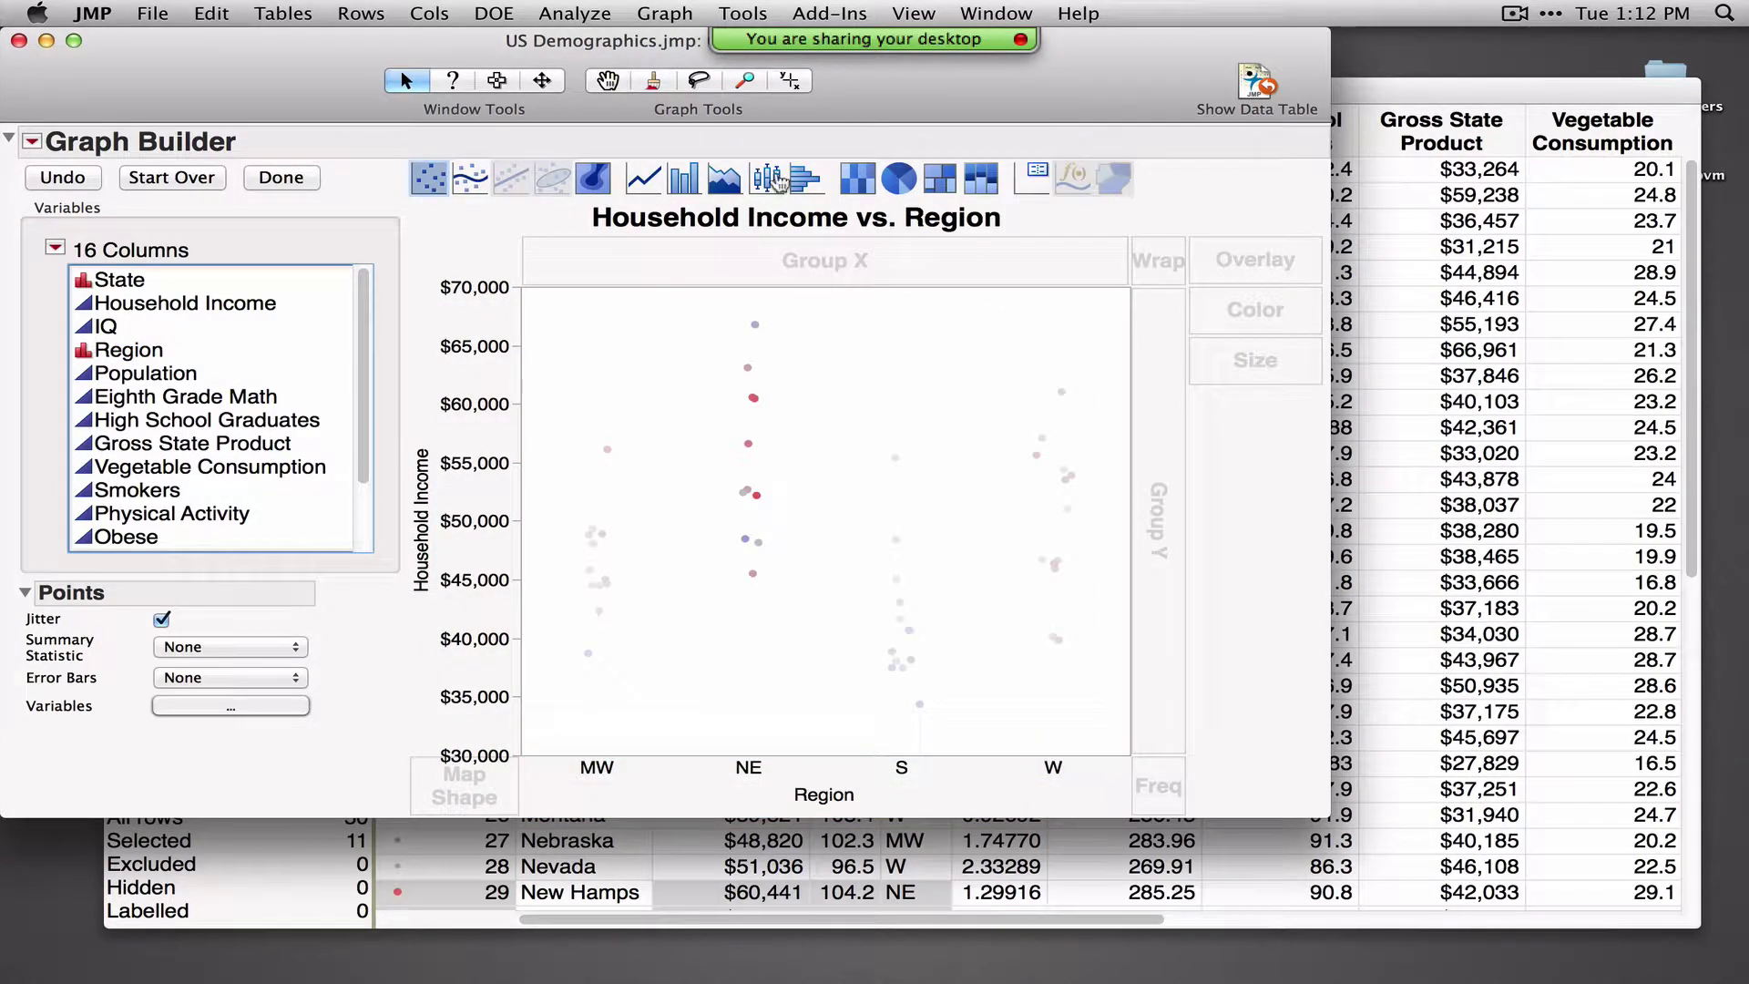
# Show Household Income by Region as histograms, as box plots, and finally as a bar chart of the mean
pyautogui.click(802, 184)
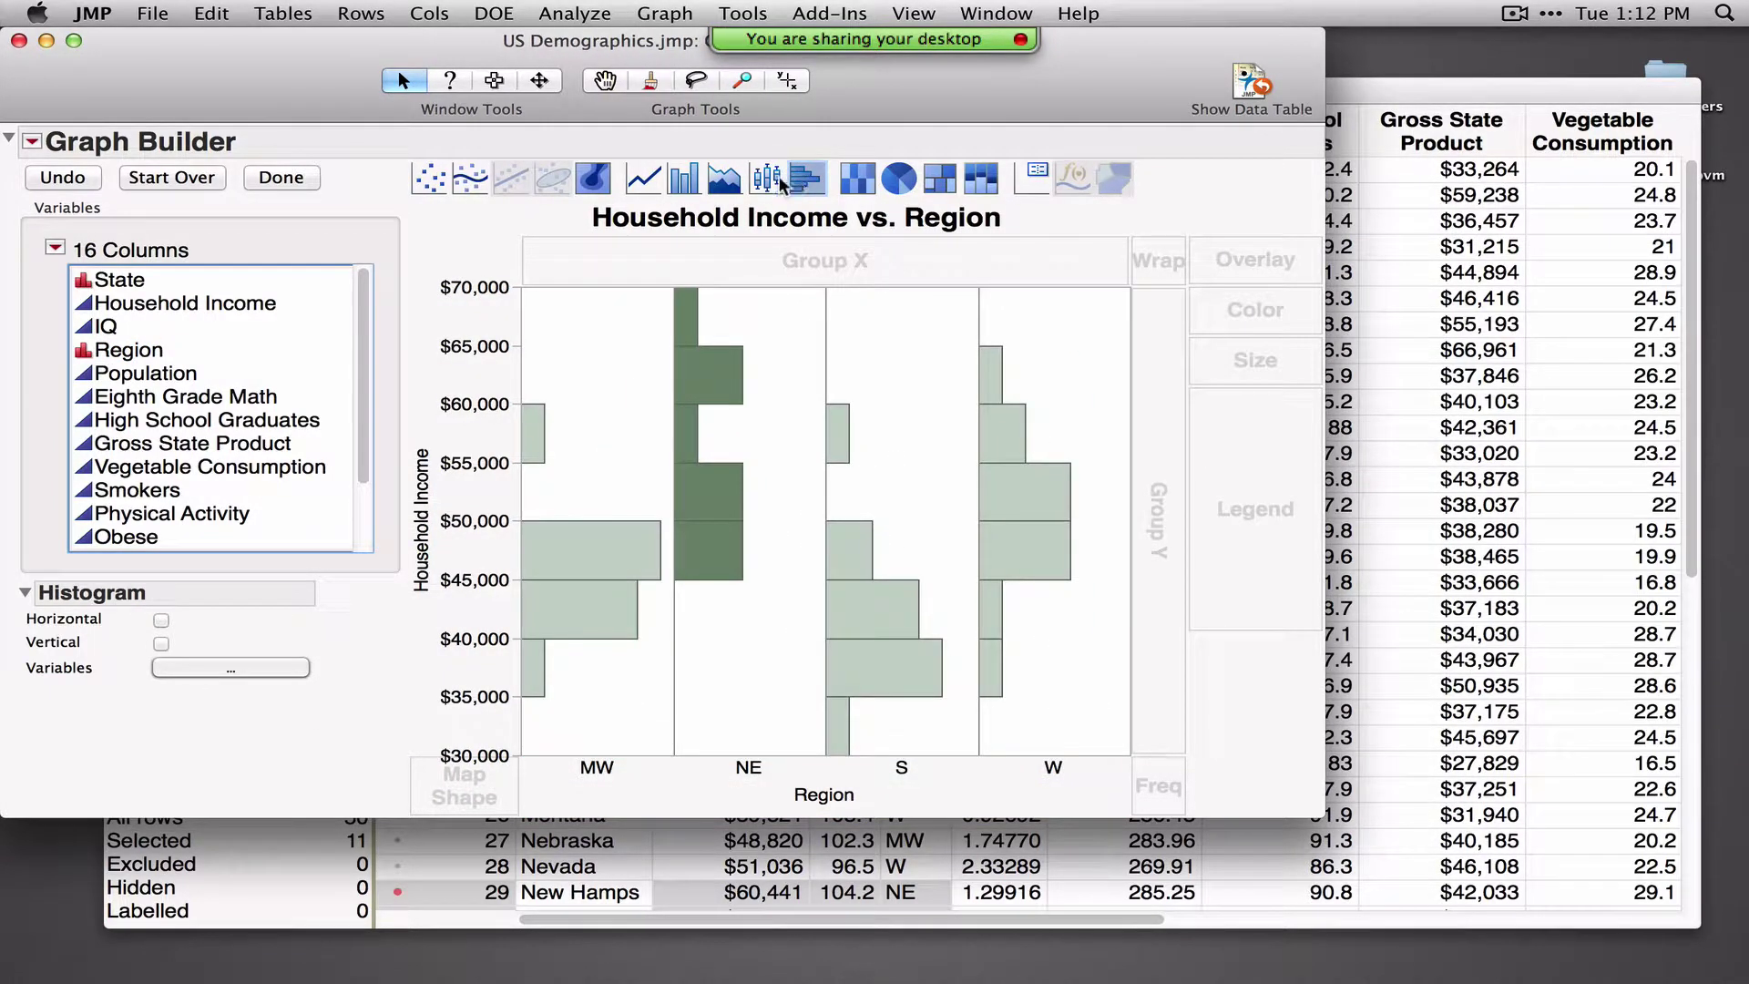
pyautogui.click(767, 180)
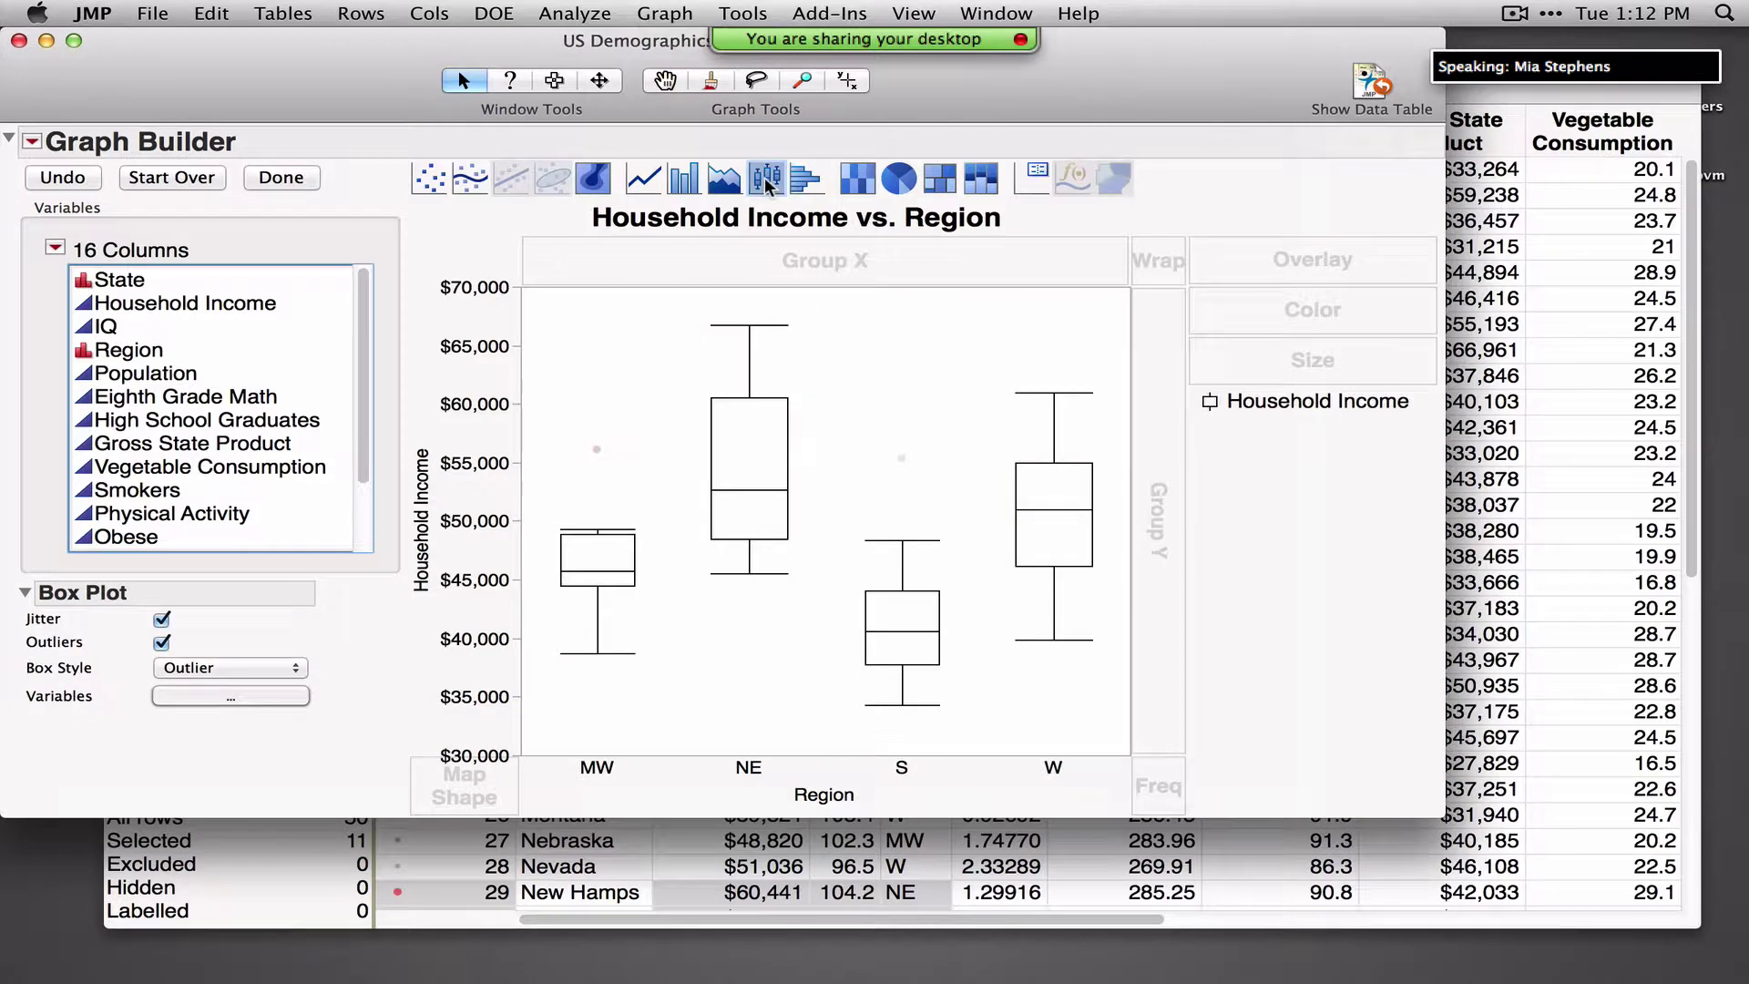
pyautogui.click(684, 182)
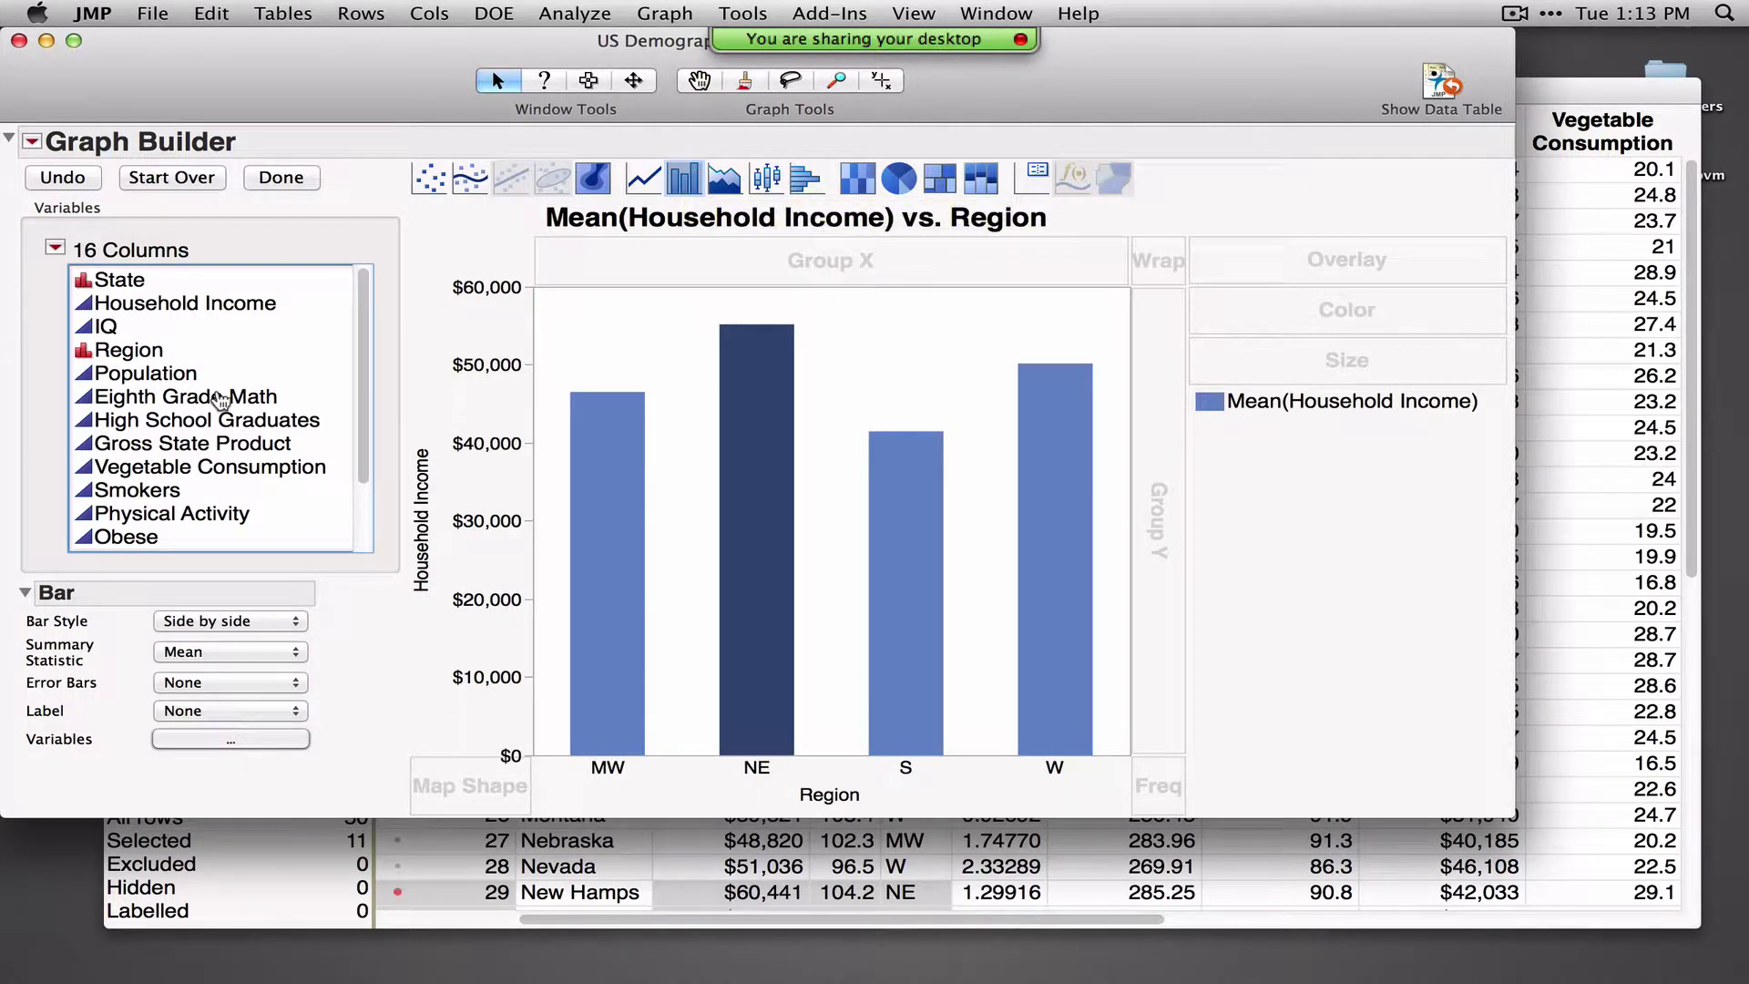
pyautogui.moveTo(190, 398)
pyautogui.mouseDown()
pyautogui.moveTo(637, 487)
pyautogui.moveTo(208, 398)
pyautogui.mouseUp()
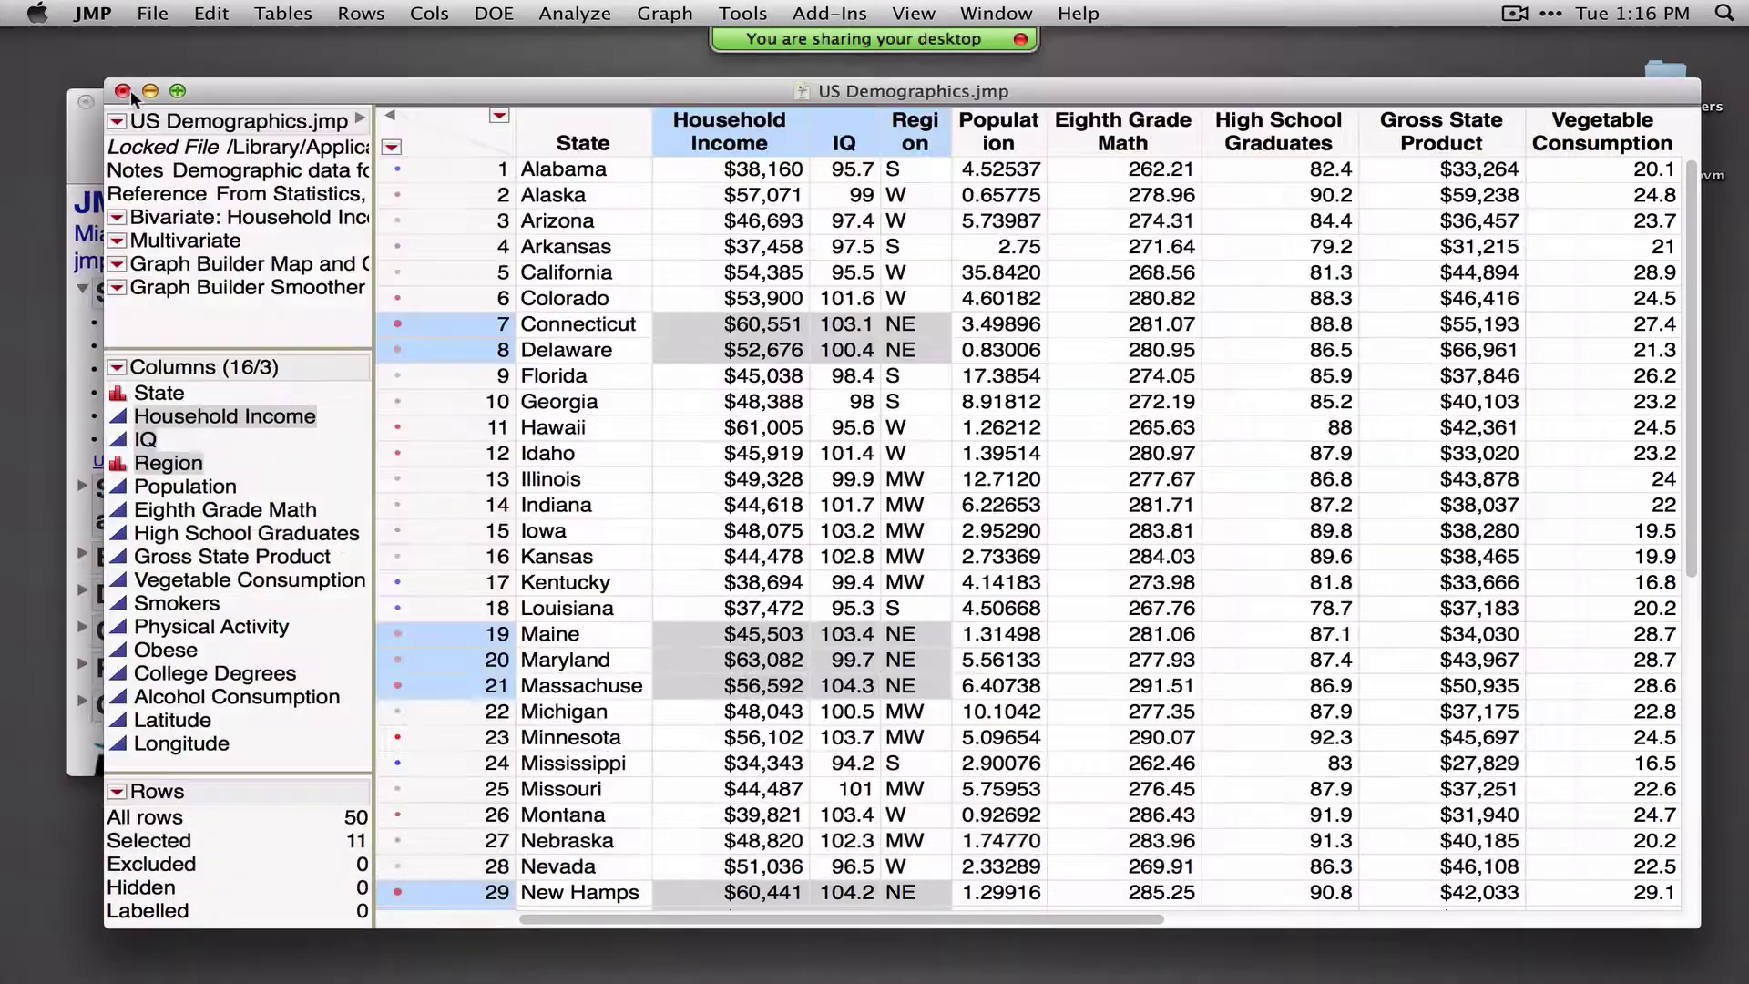
# Close the US Demographics table without saving and collapse the journal's Summarizing and Graphing Data section
pyautogui.click(123, 90)
pyautogui.click(834, 227)
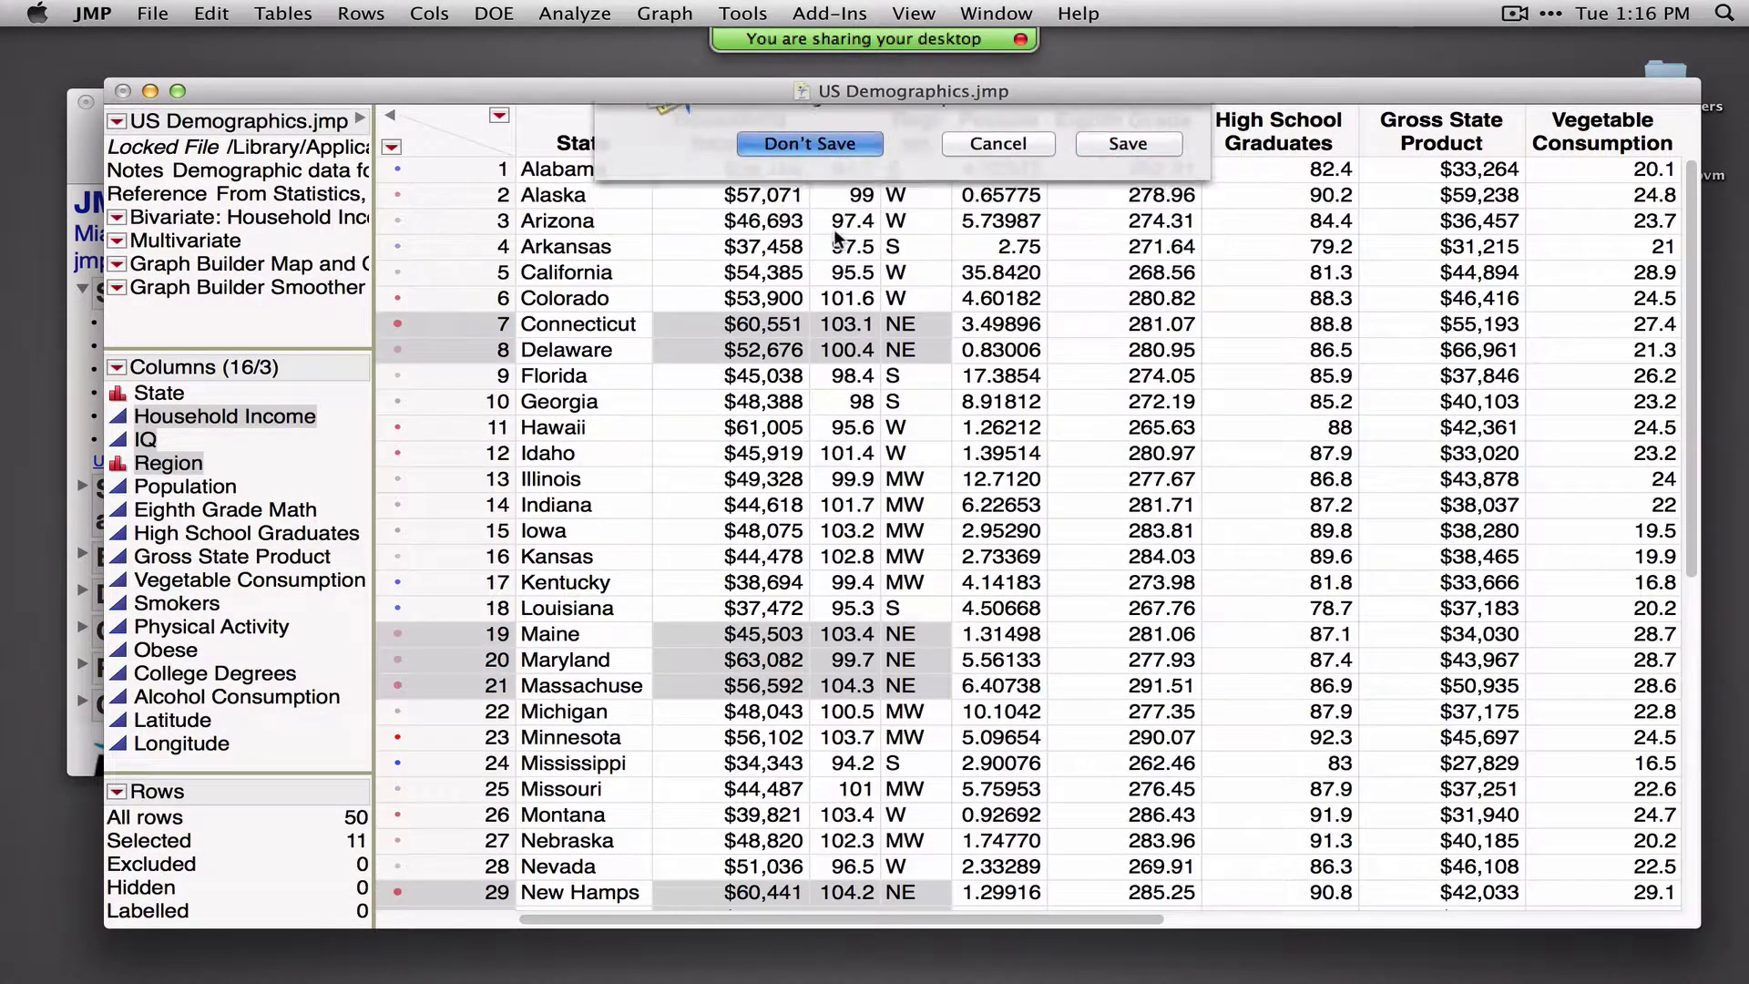
pyautogui.click(83, 288)
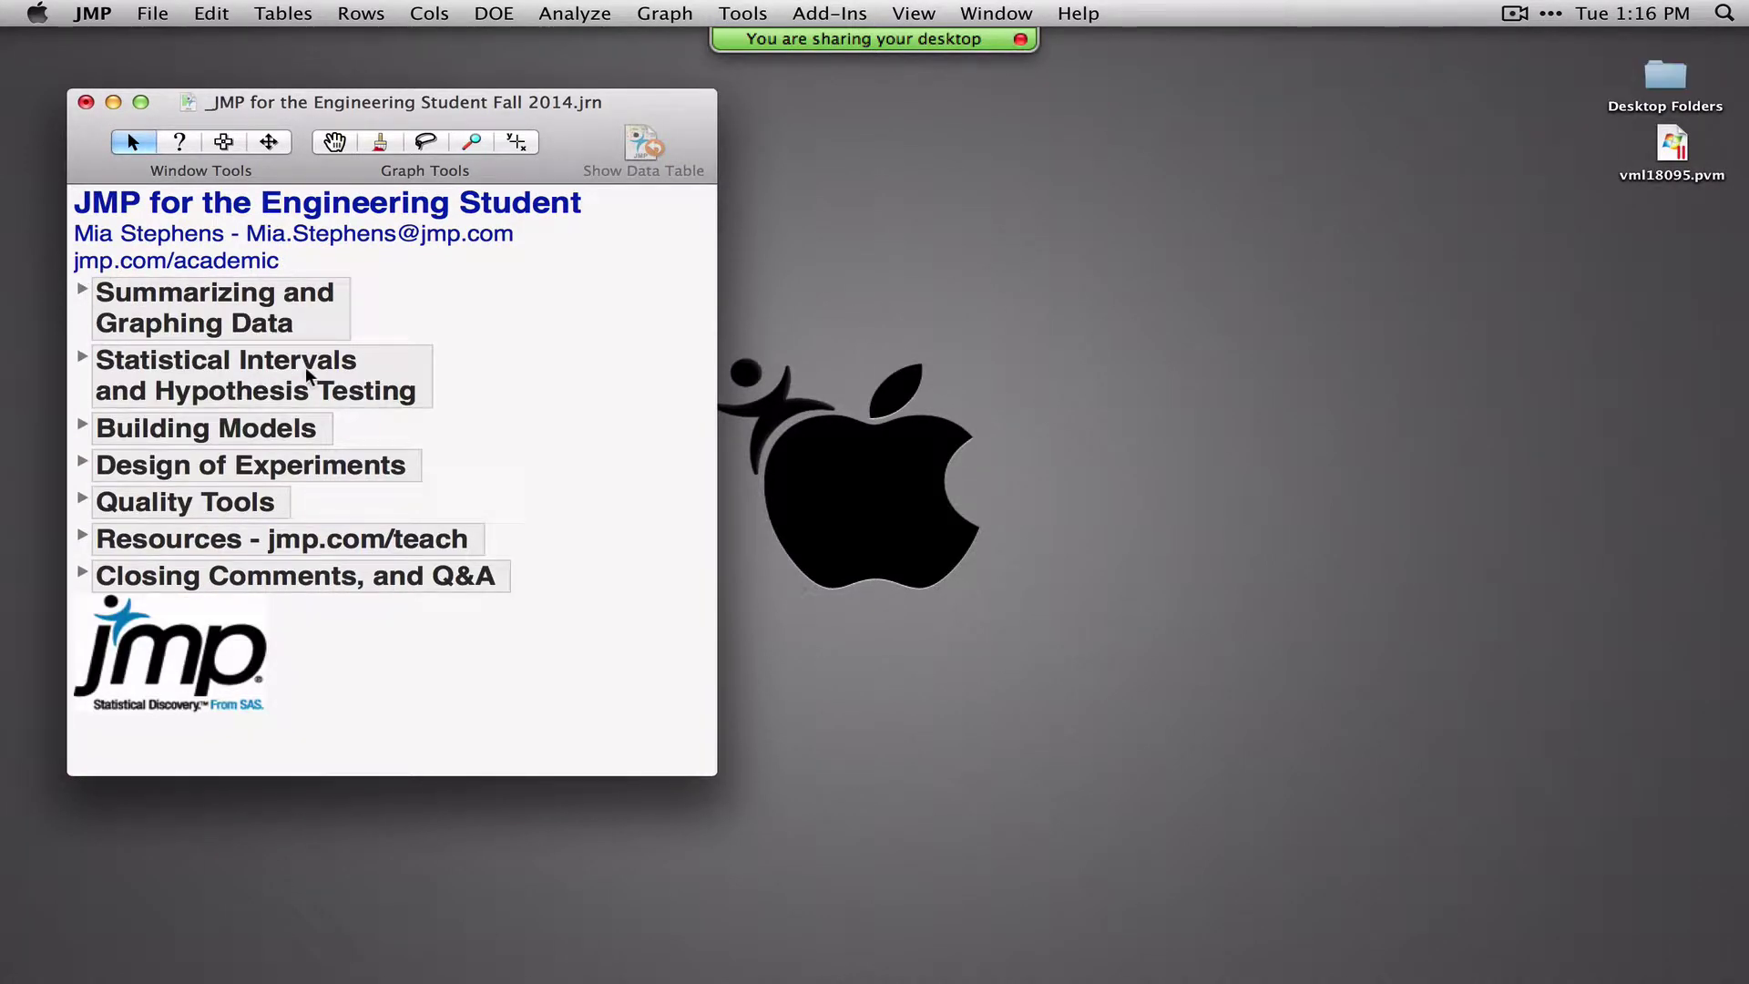
# Expand the journal's Statistical Intervals and Hypothesis Testing section and open the Cleansing data table beside the journal
pyautogui.click(82, 358)
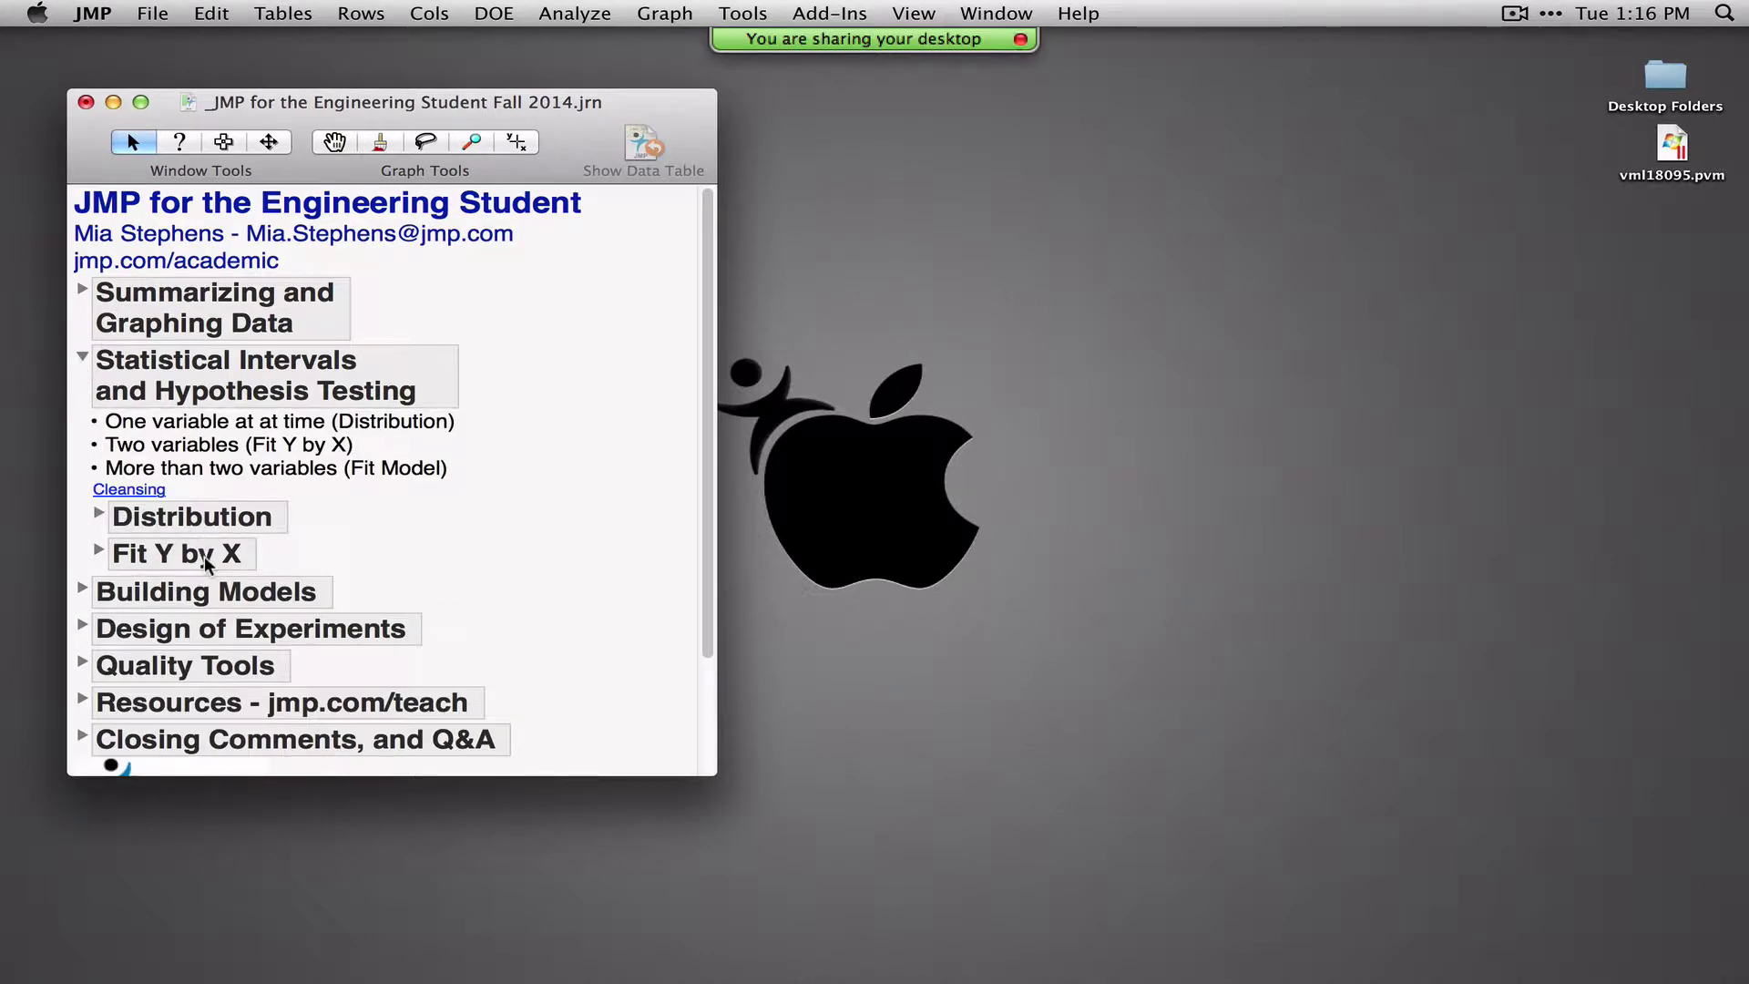
pyautogui.click(123, 492)
pyautogui.moveTo(1258, 104); pyautogui.dragTo(1306, 164)
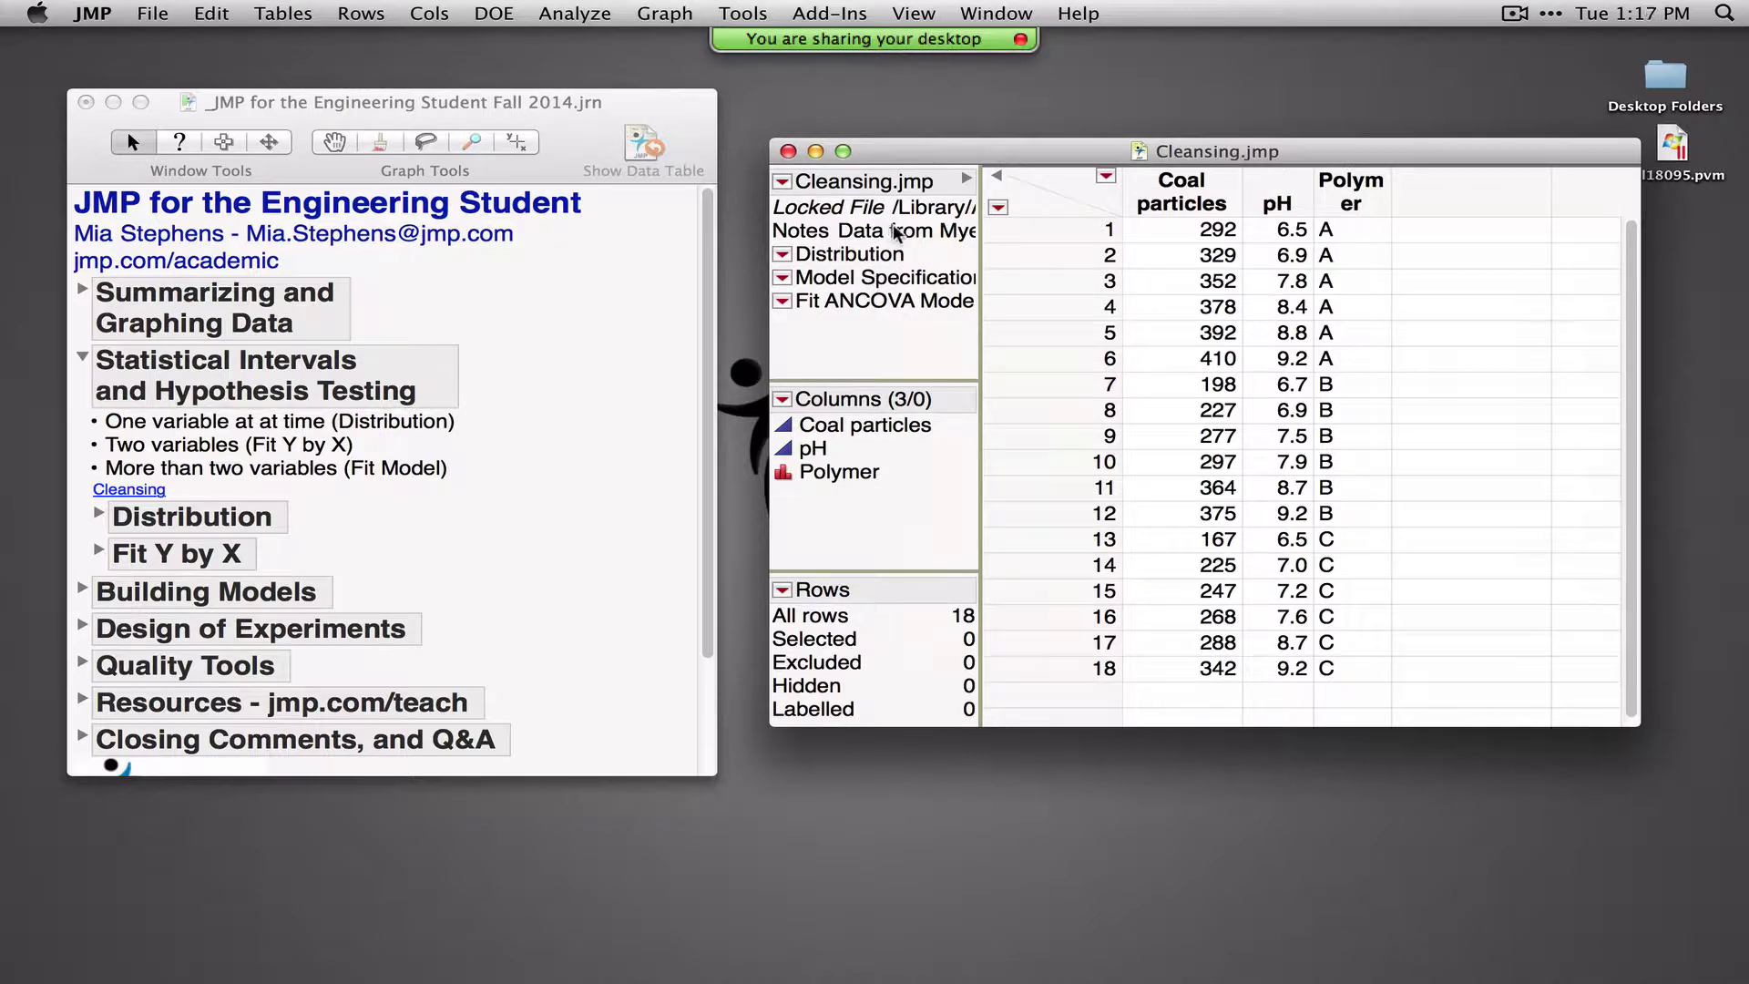
# Read the Cleansing table's notes and examine its Coal particles, pH and Polymer columns
pyautogui.moveTo(896, 232)
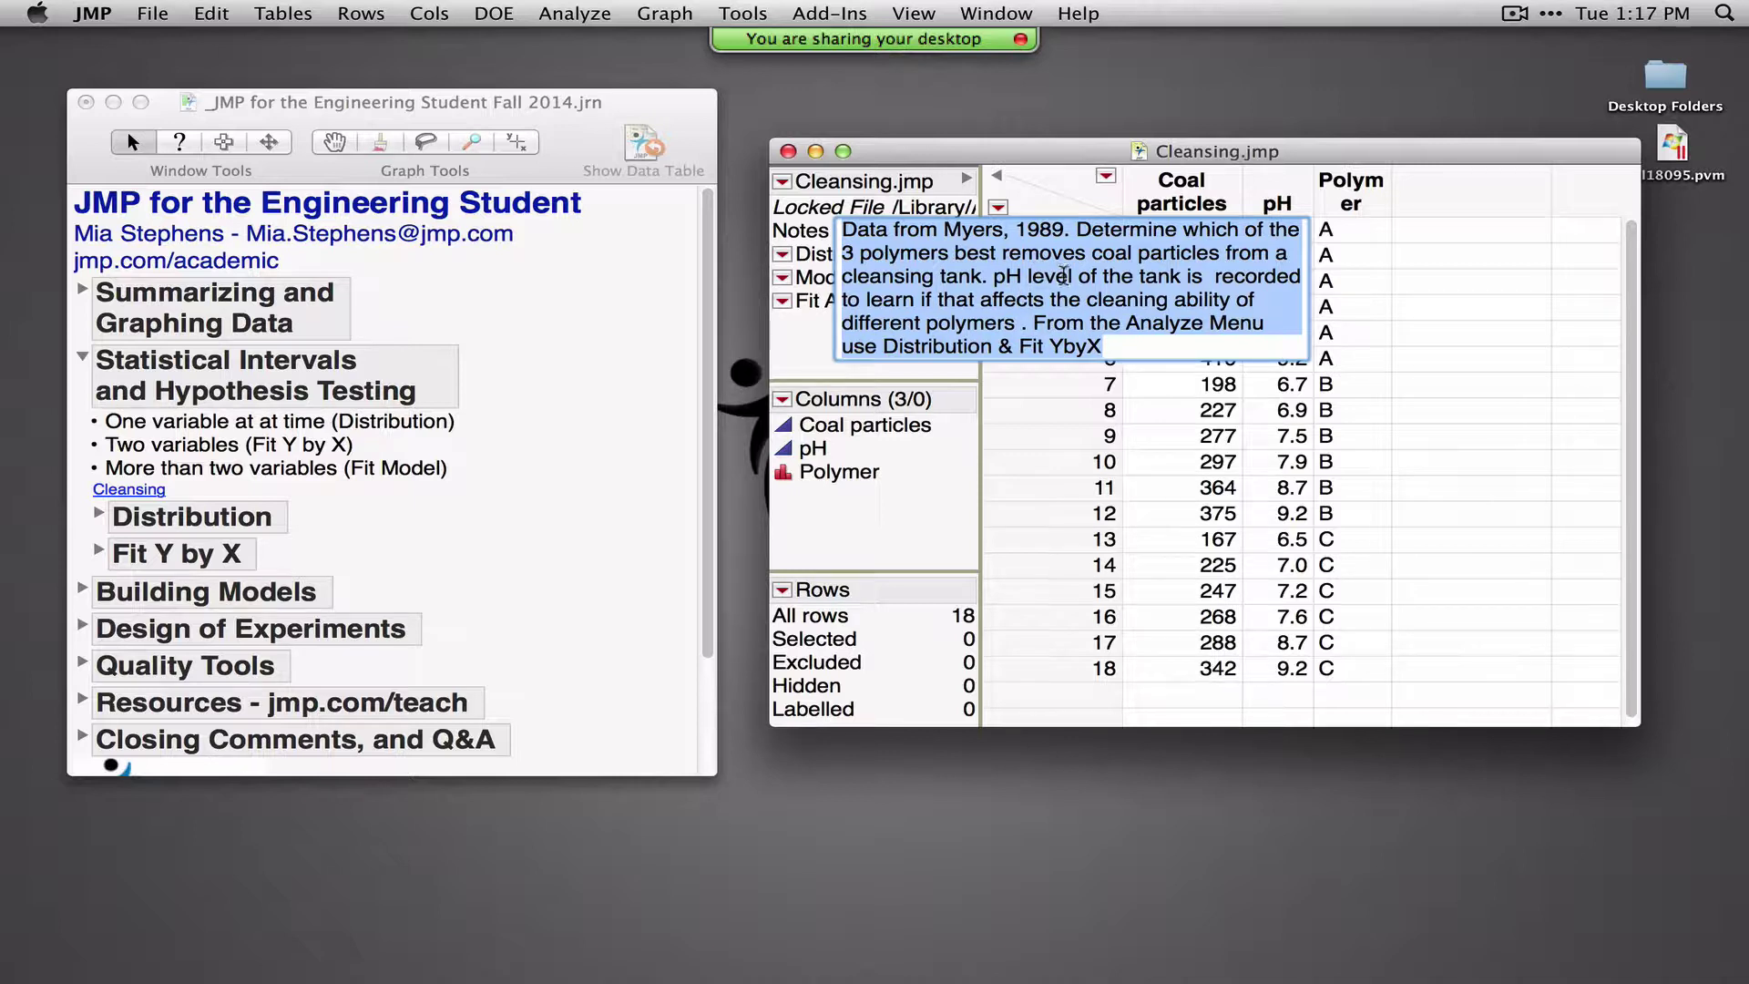
pyautogui.click(1330, 513)
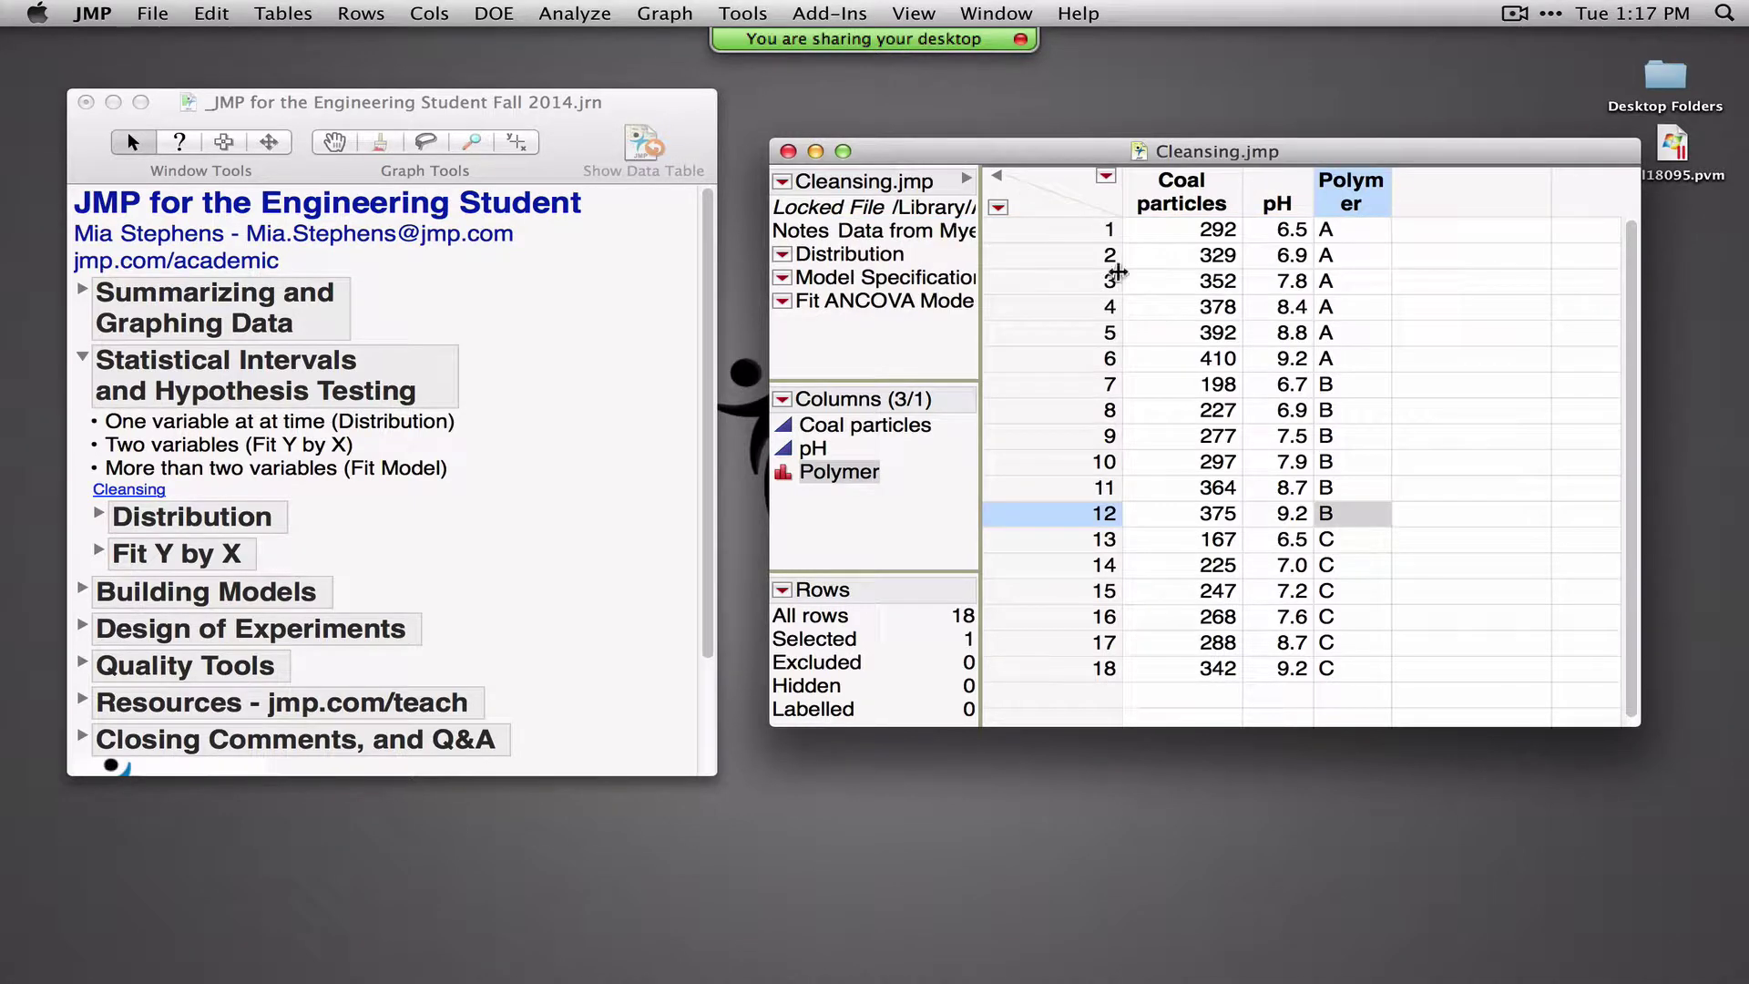
pyautogui.click(1182, 202)
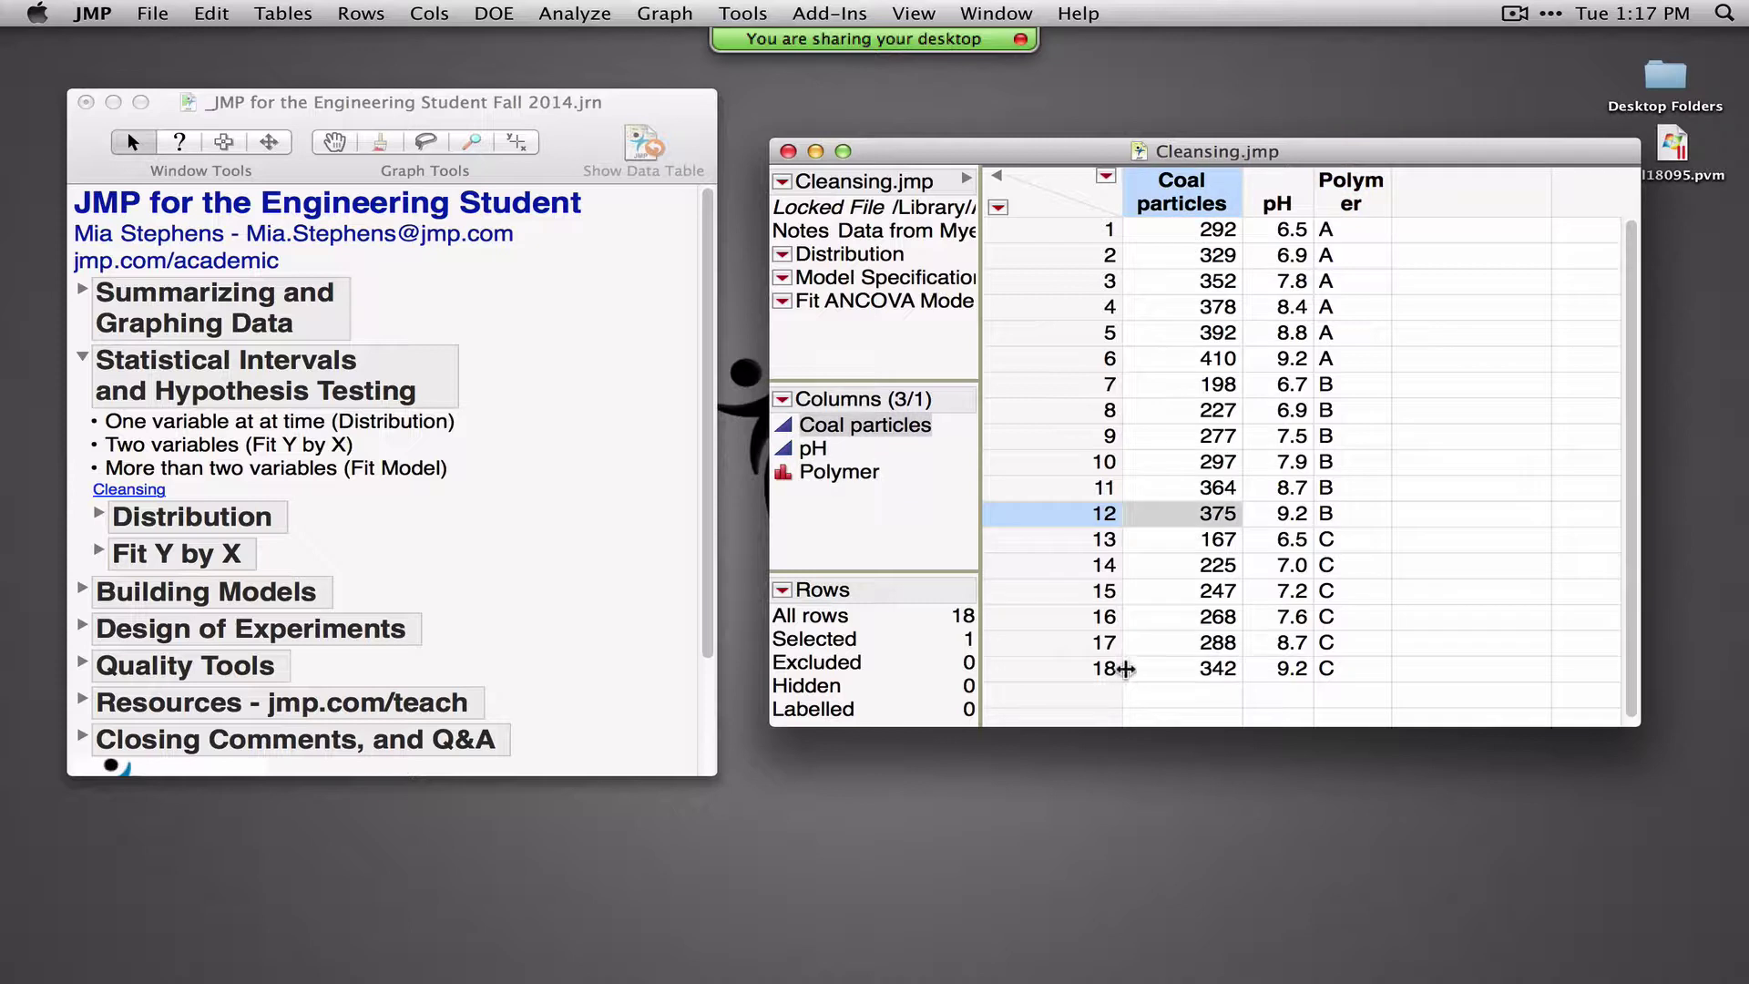
pyautogui.click(1280, 200)
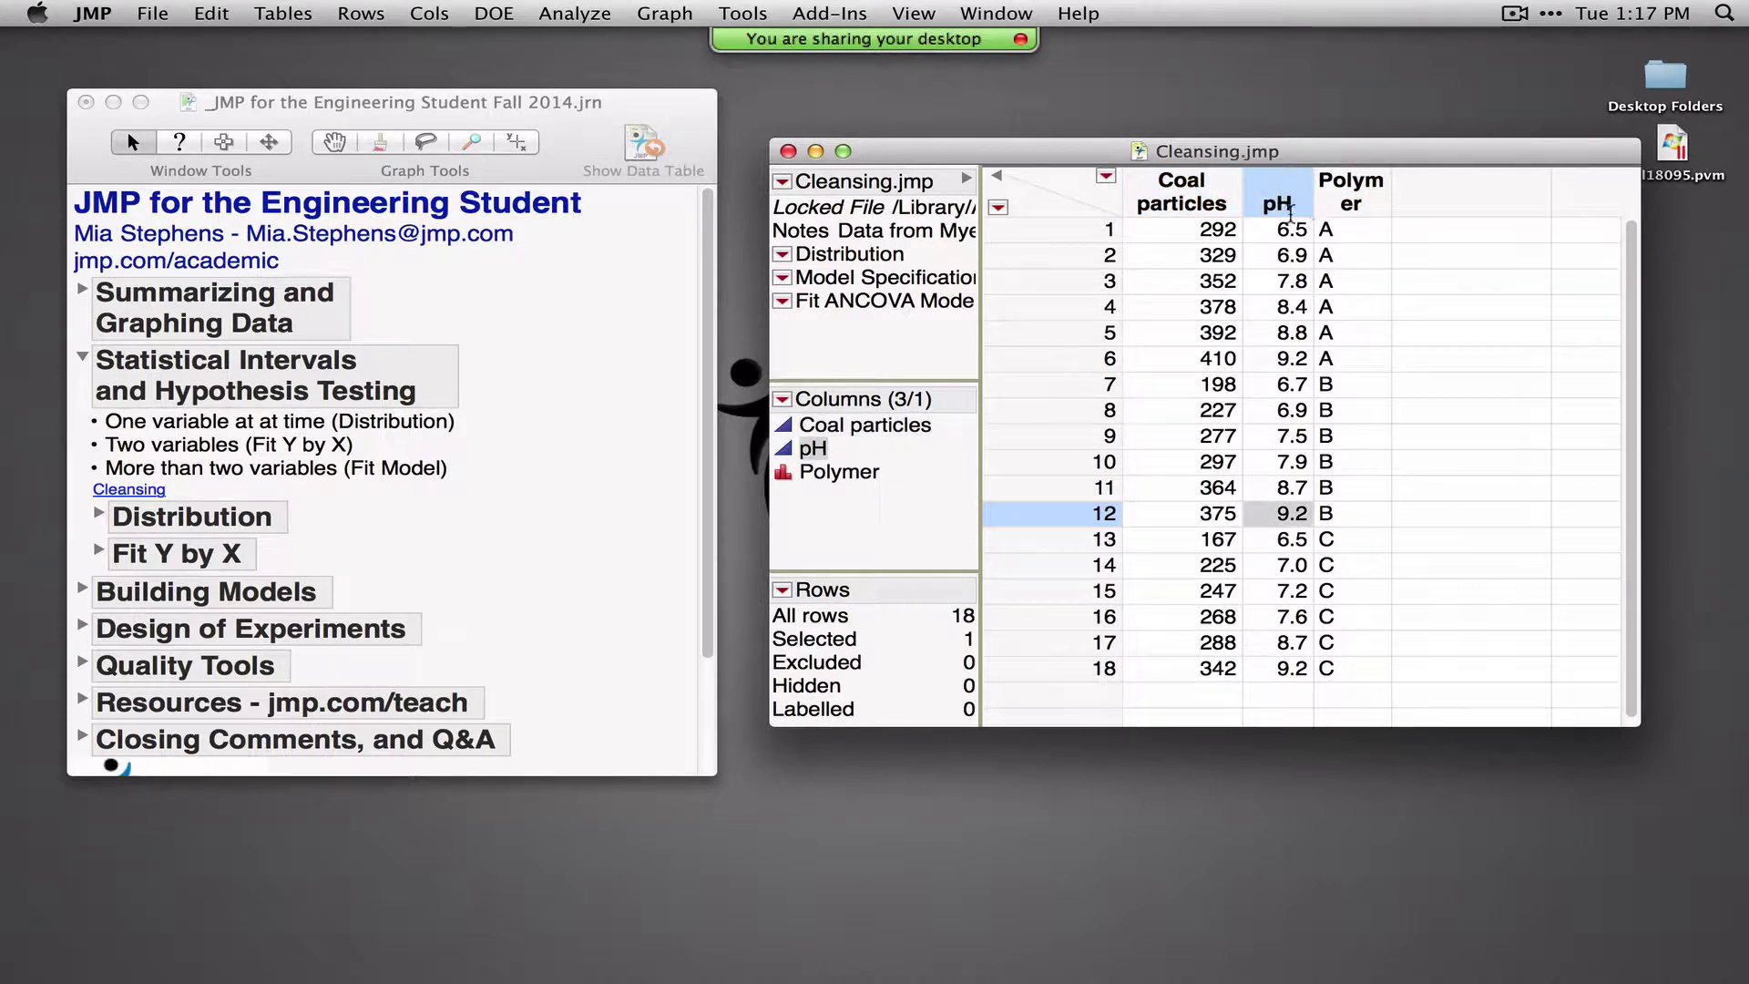
pyautogui.click(1359, 202)
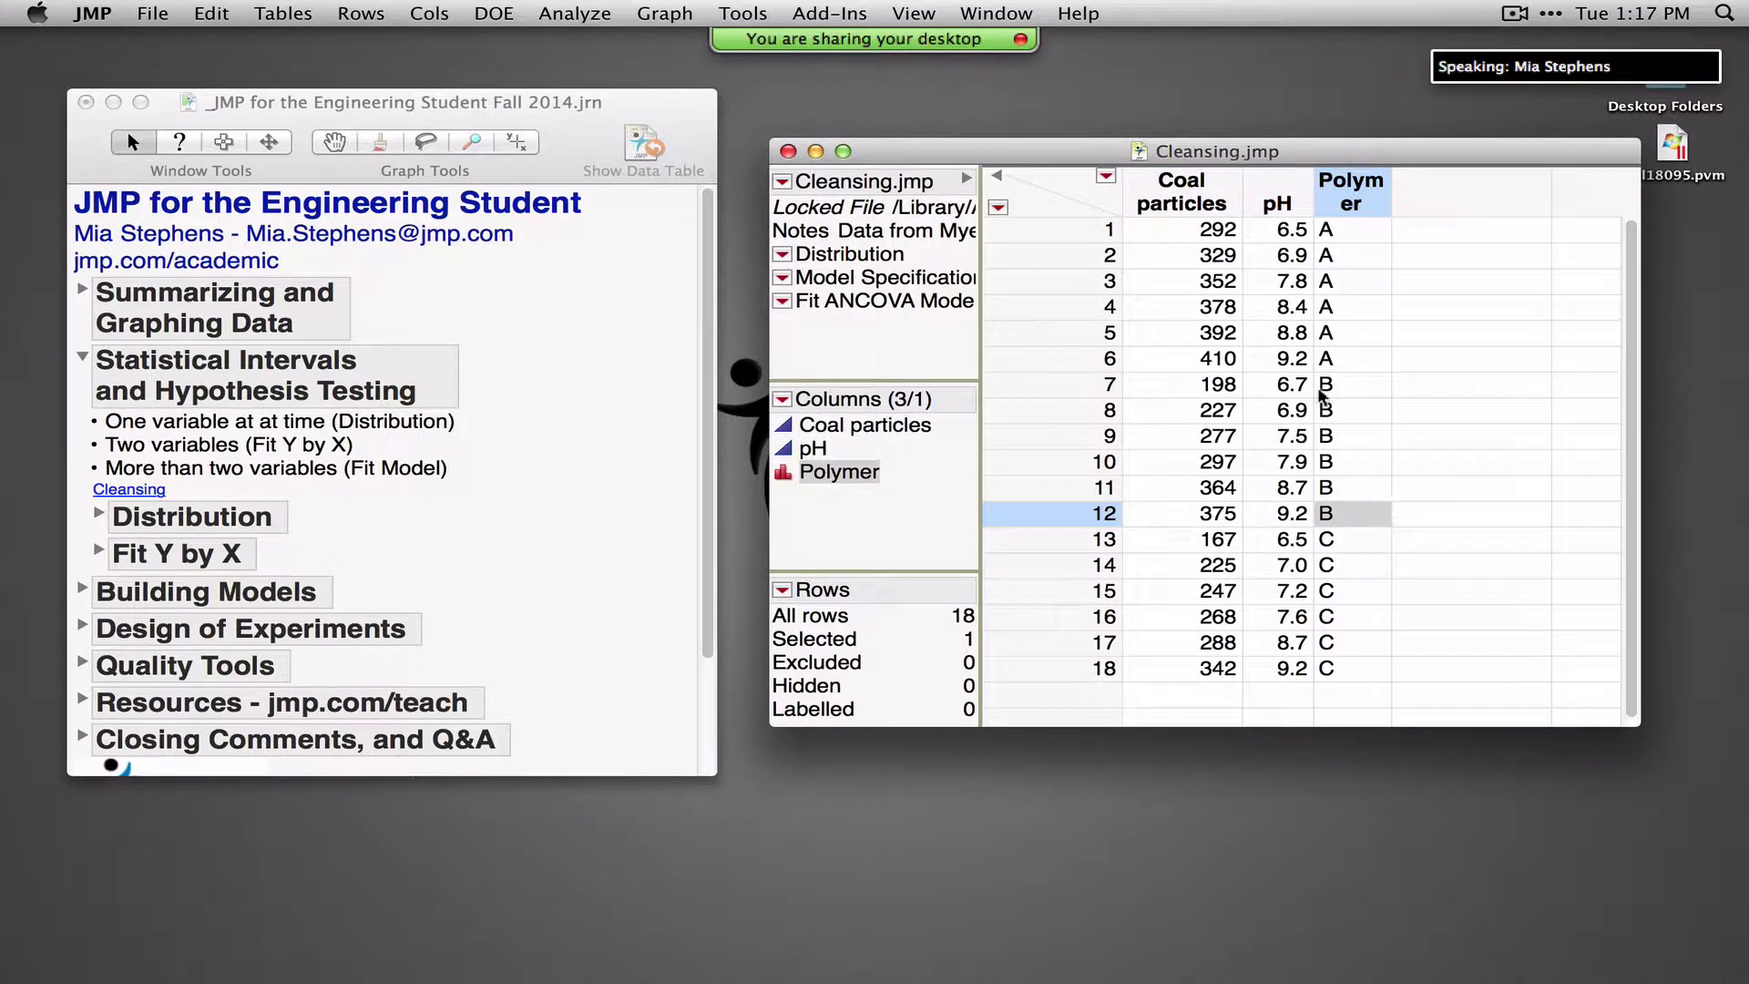
pyautogui.moveTo(1039, 157); pyautogui.dragTo(1022, 193)
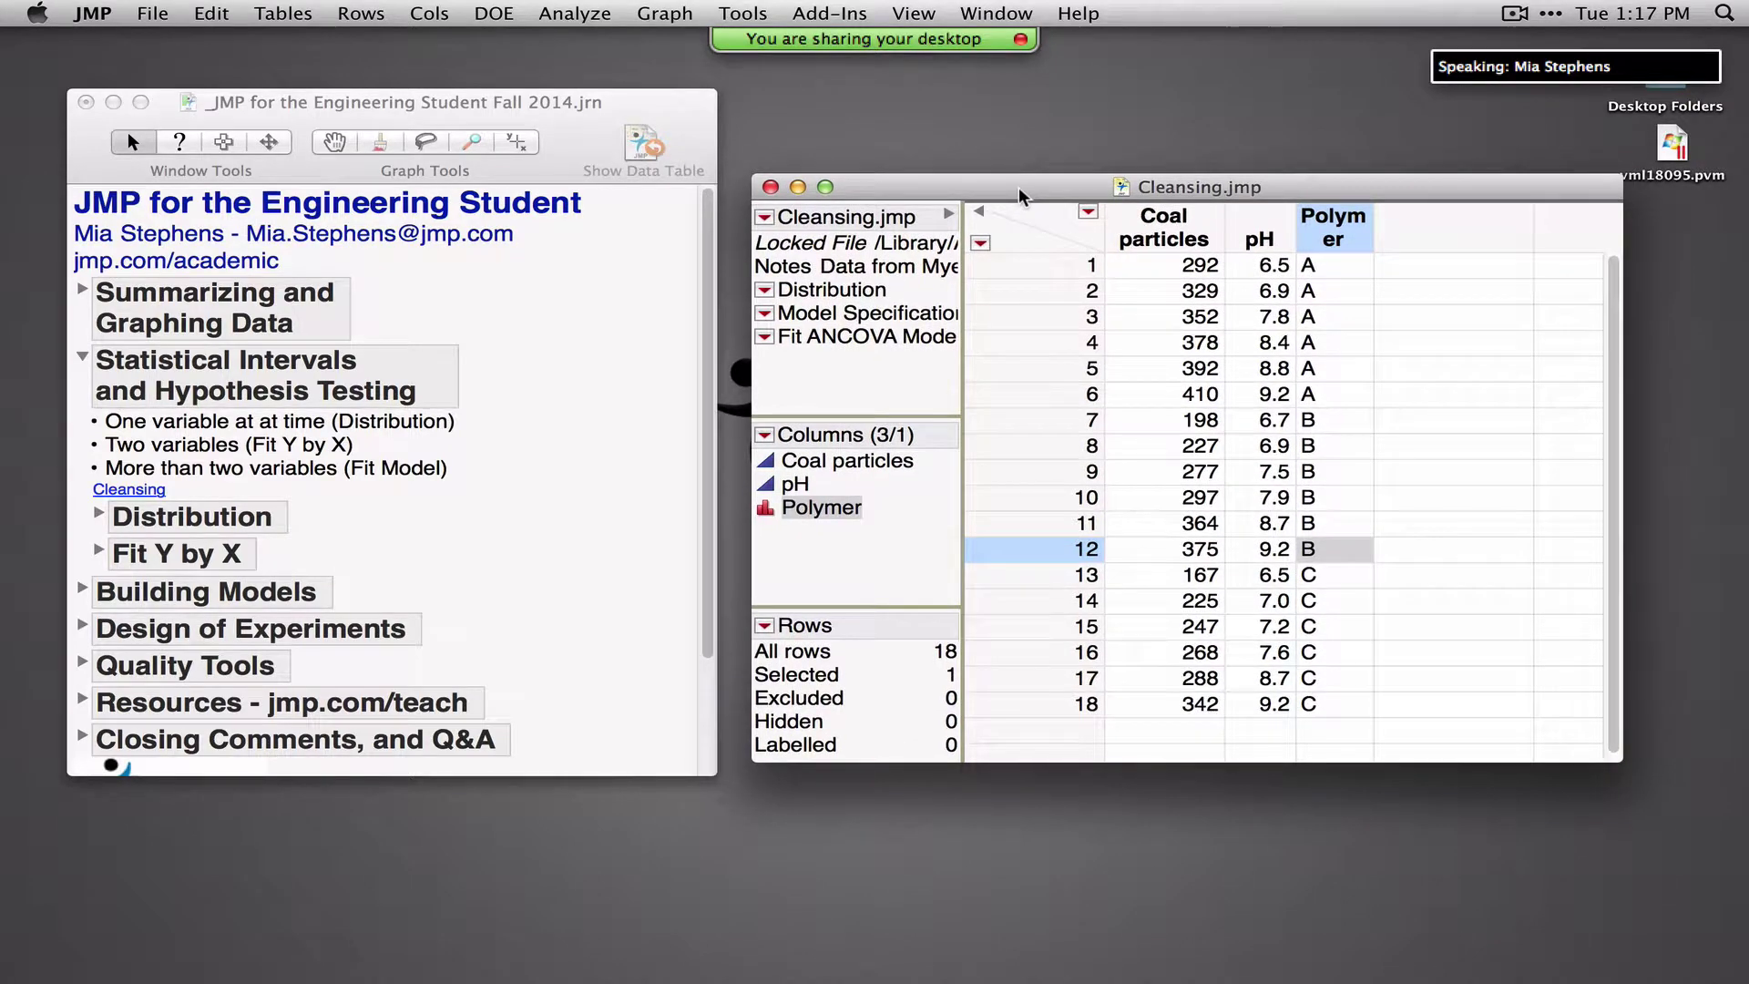
# Run a Distribution analysis with Coal particles, pH and Polymer as the Y columns
pyautogui.click(587, 15)
pyautogui.click(588, 42)
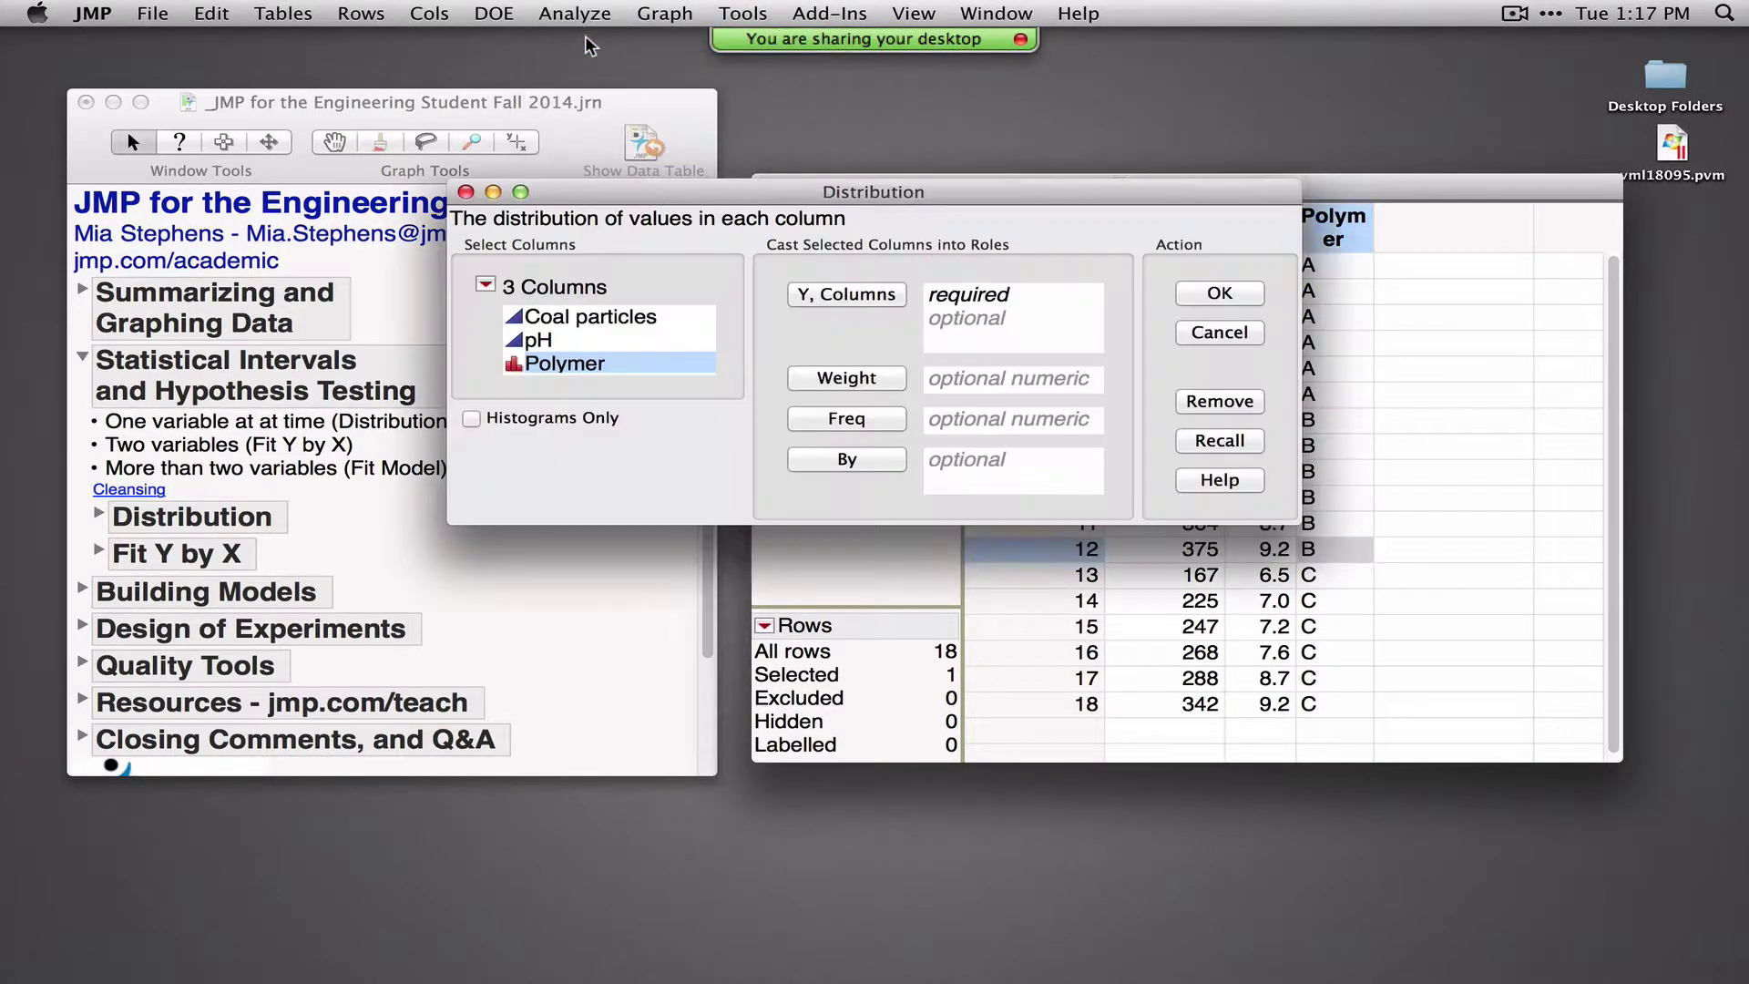
pyautogui.keyDown('shift'); pyautogui.click(601, 319); pyautogui.keyUp('shift')
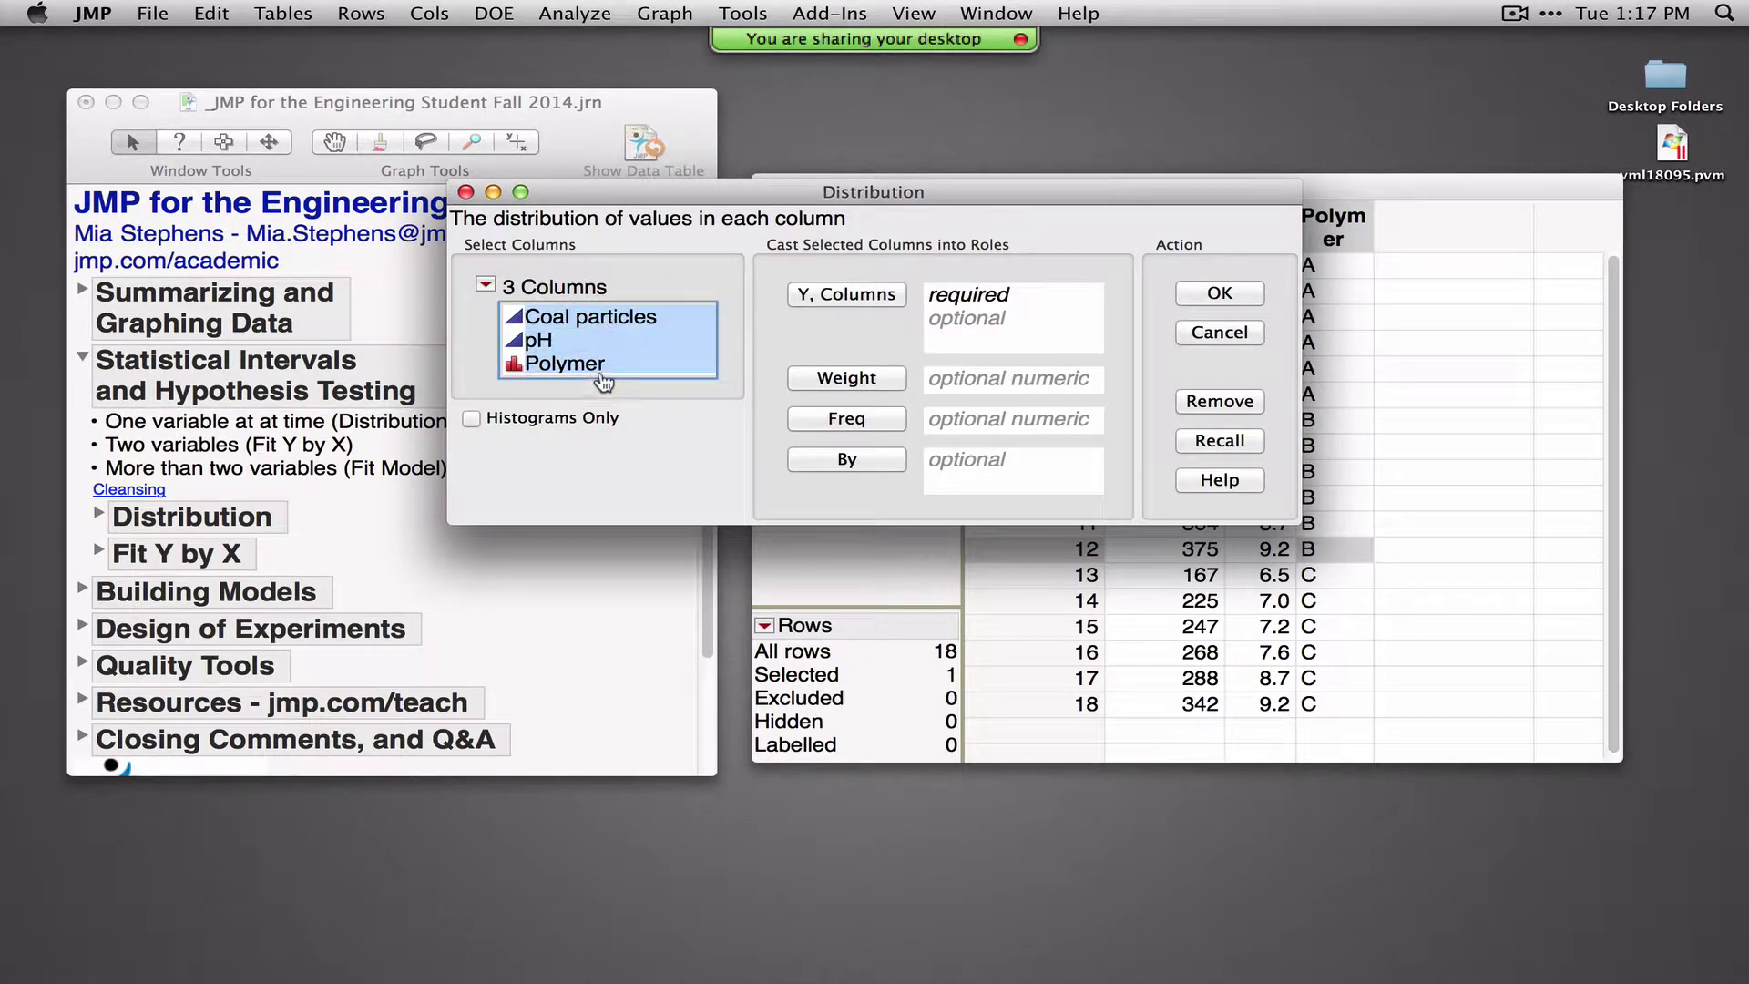
pyautogui.click(820, 296)
pyautogui.click(1207, 293)
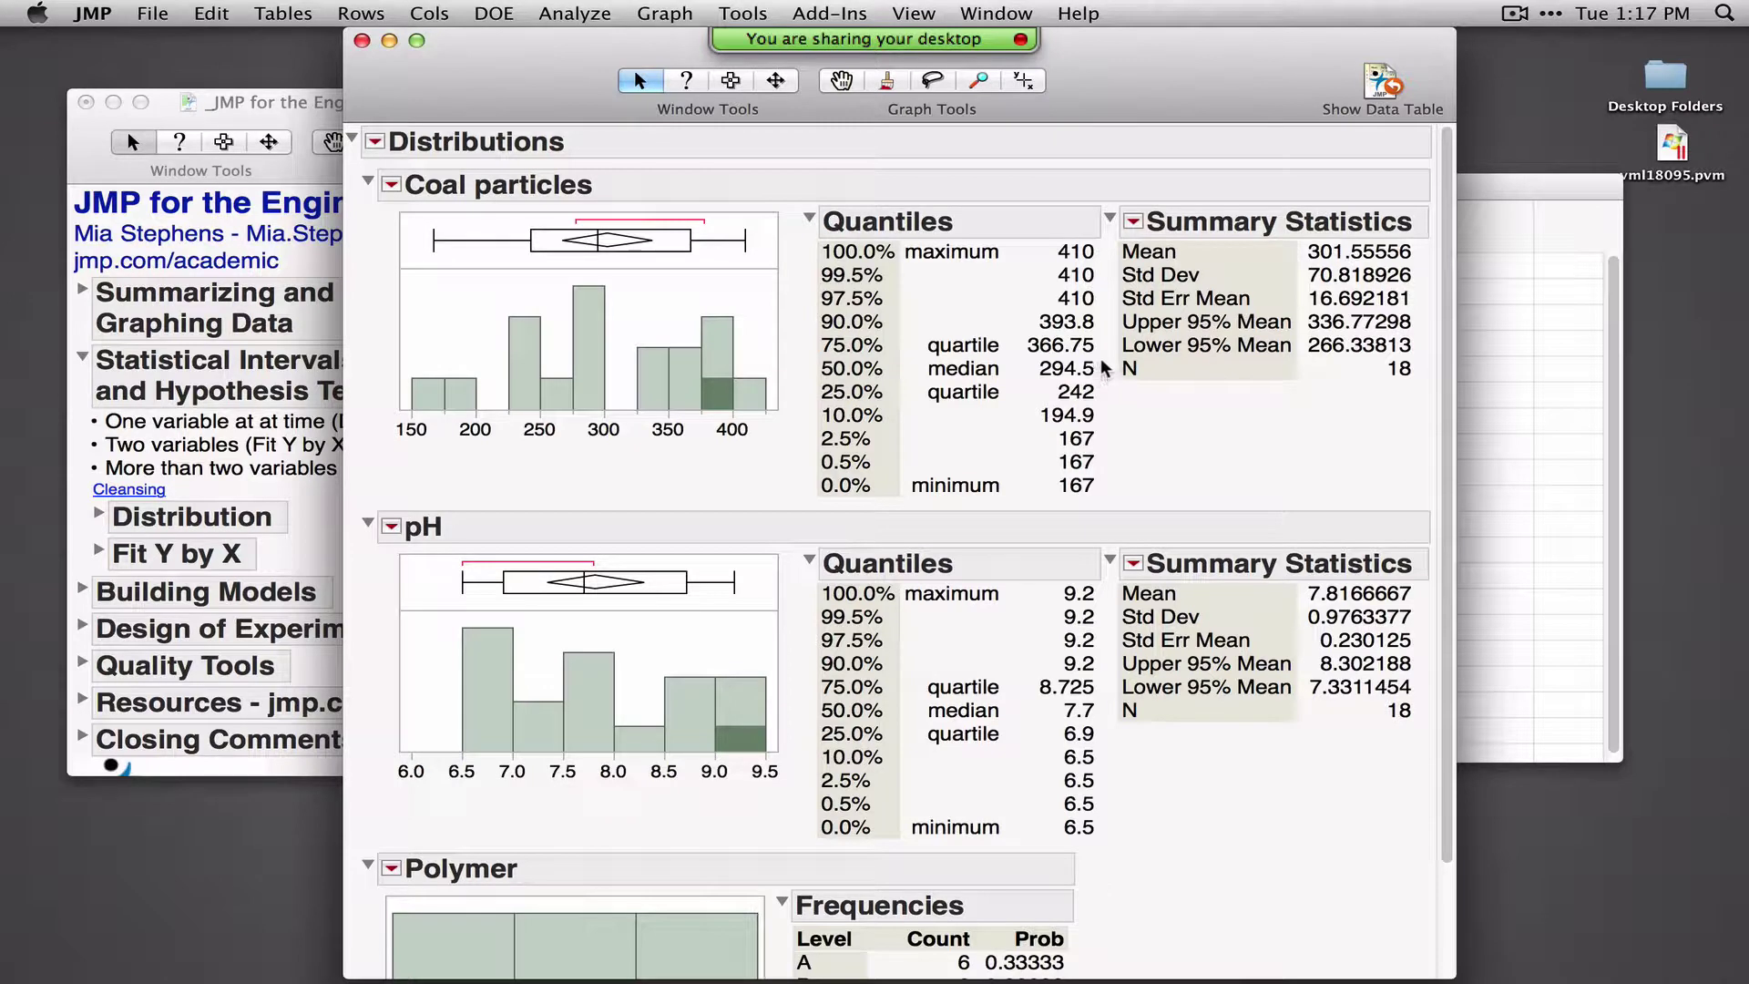
# Review the Coal particles summary statistics, look up the context help on the Summary Statistics report, and close it
pyautogui.moveTo(1107, 364)
pyautogui.mouseDown()
pyautogui.moveTo(1425, 355)
pyautogui.moveTo(1407, 302)
pyautogui.moveTo(1144, 293)
pyautogui.moveTo(1105, 321)
pyautogui.moveTo(1107, 349)
pyautogui.mouseUp()
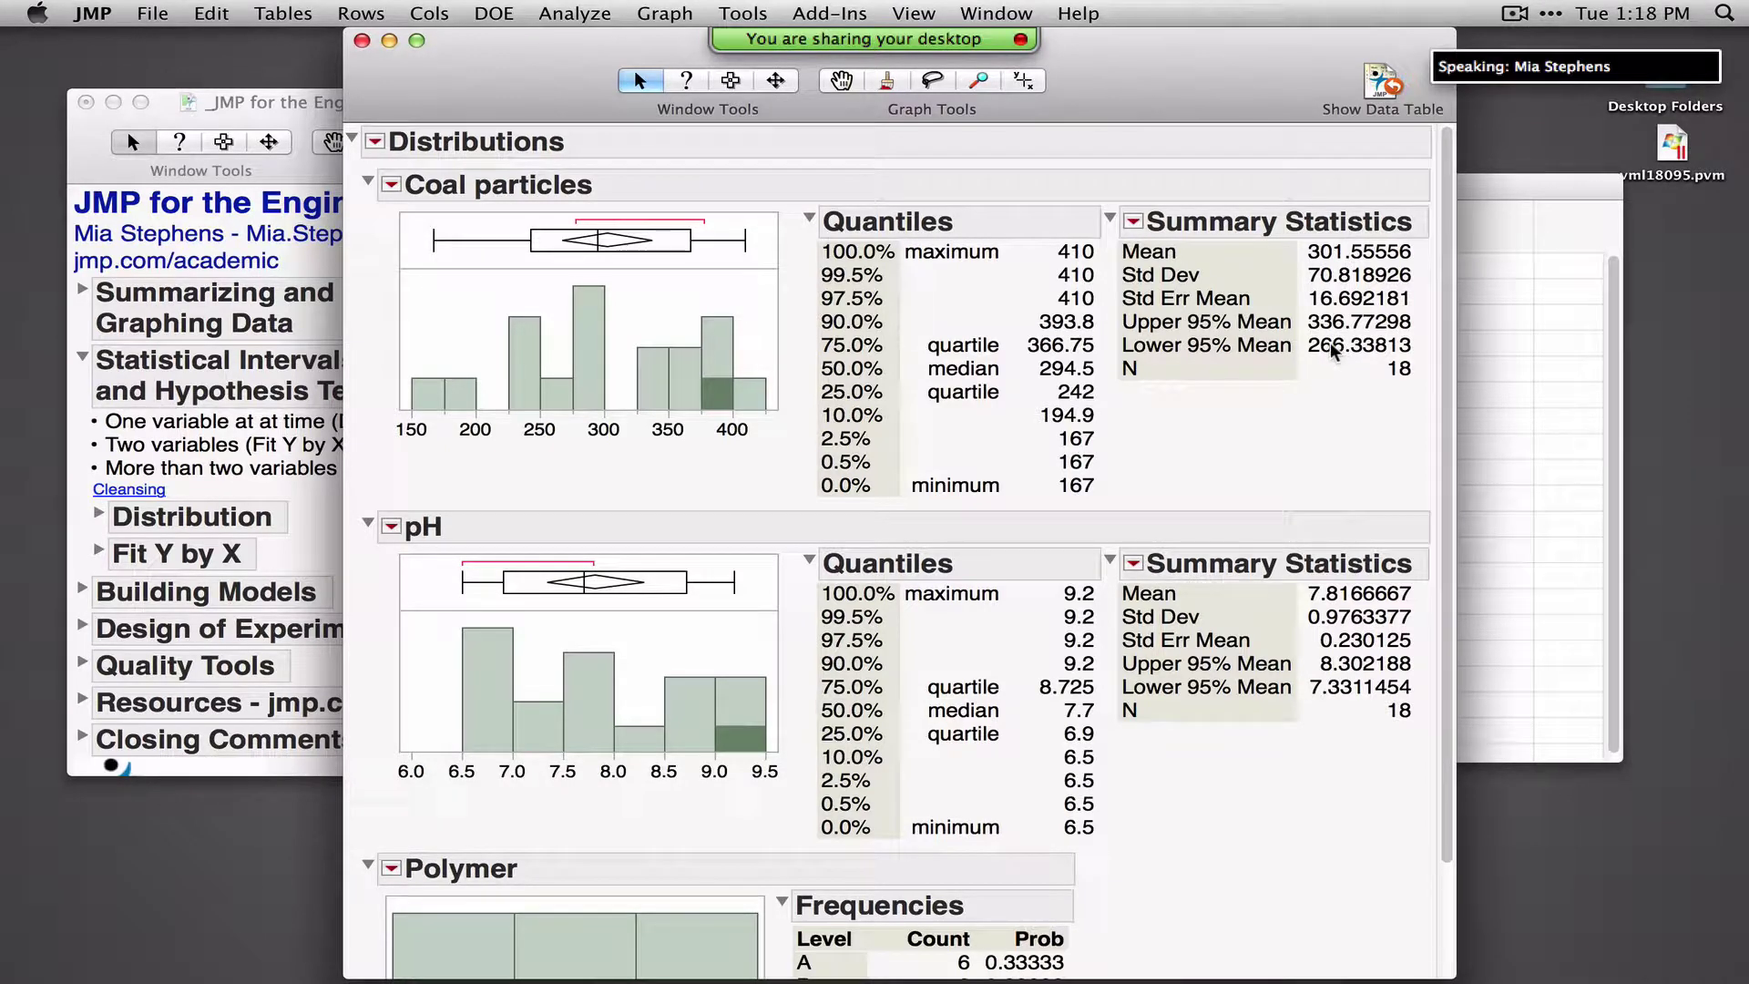
pyautogui.moveTo(1331, 351)
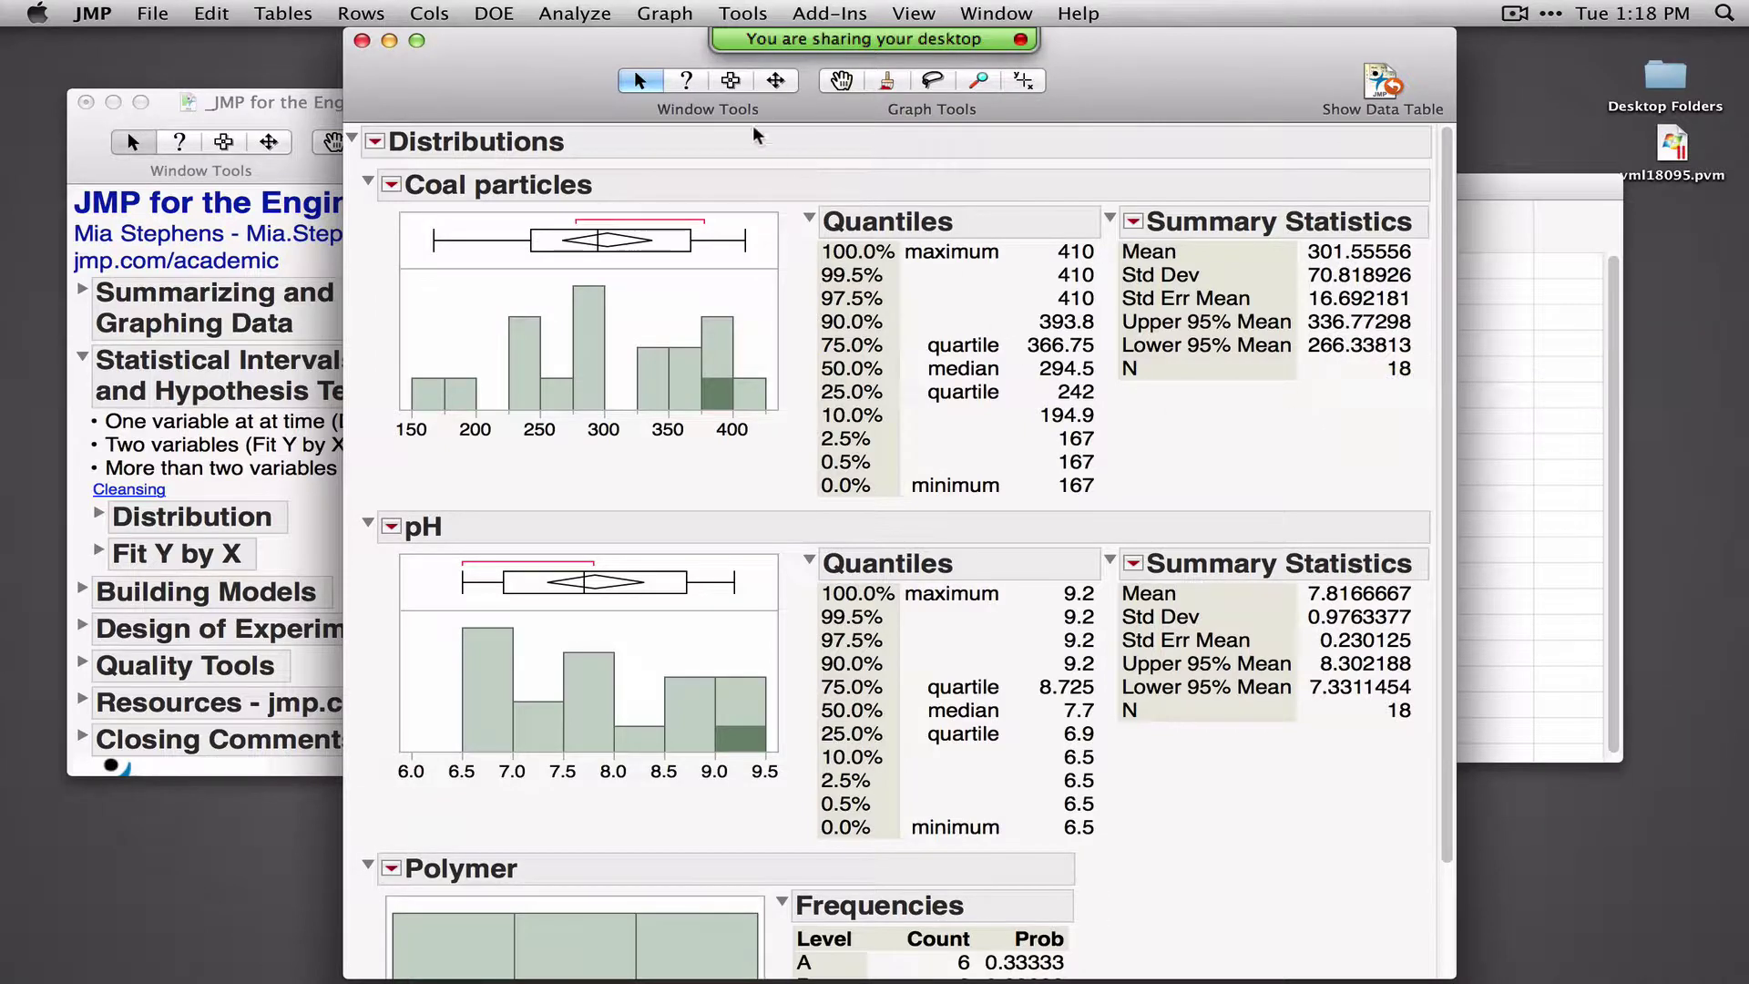
pyautogui.click(685, 82)
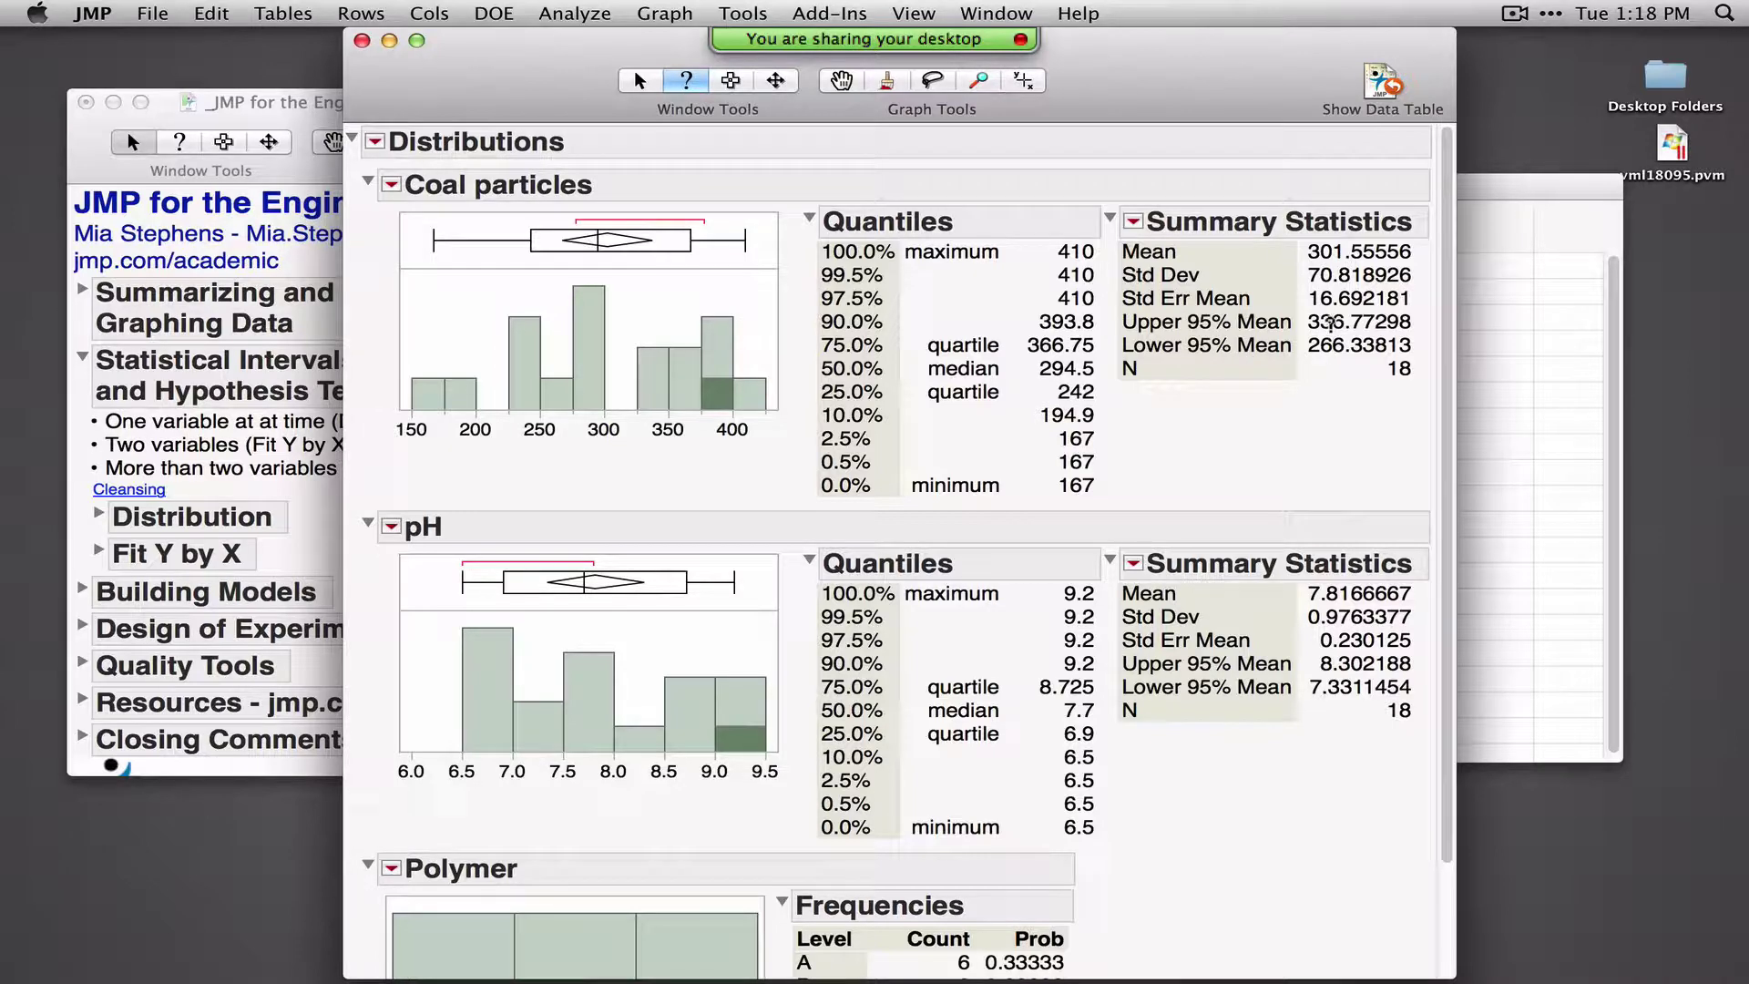
pyautogui.click(1332, 395)
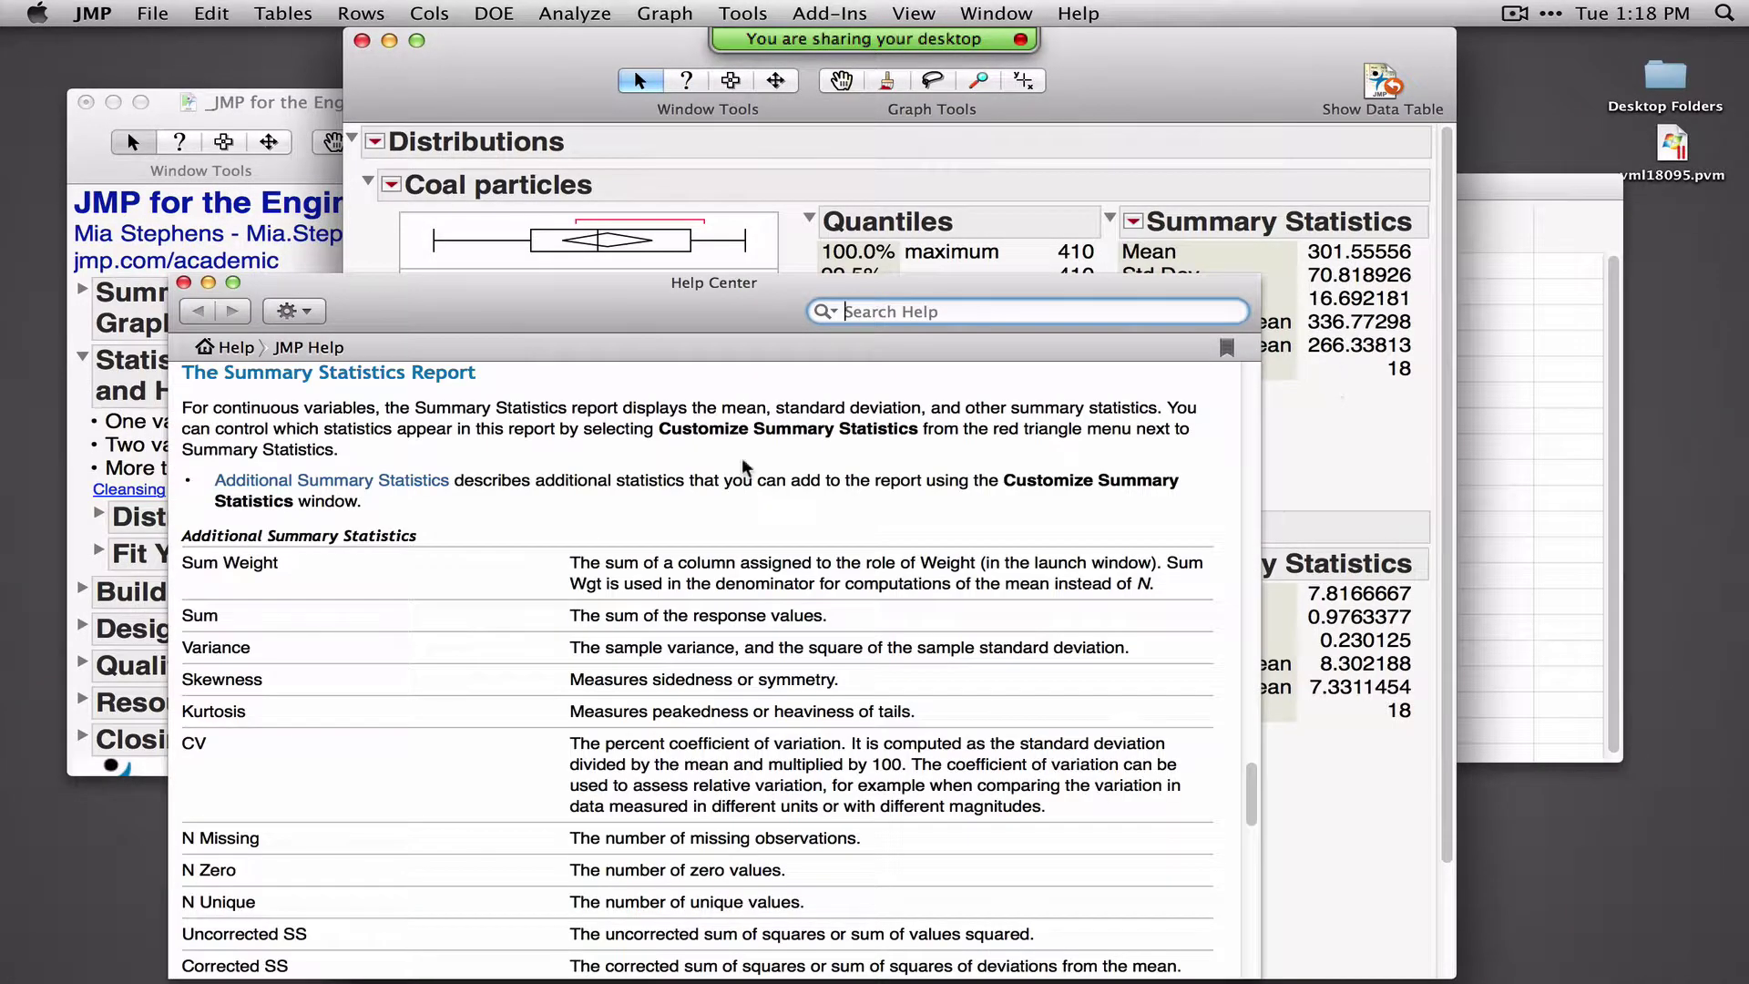
pyautogui.moveTo(620, 310); pyautogui.dragTo(615, 215)
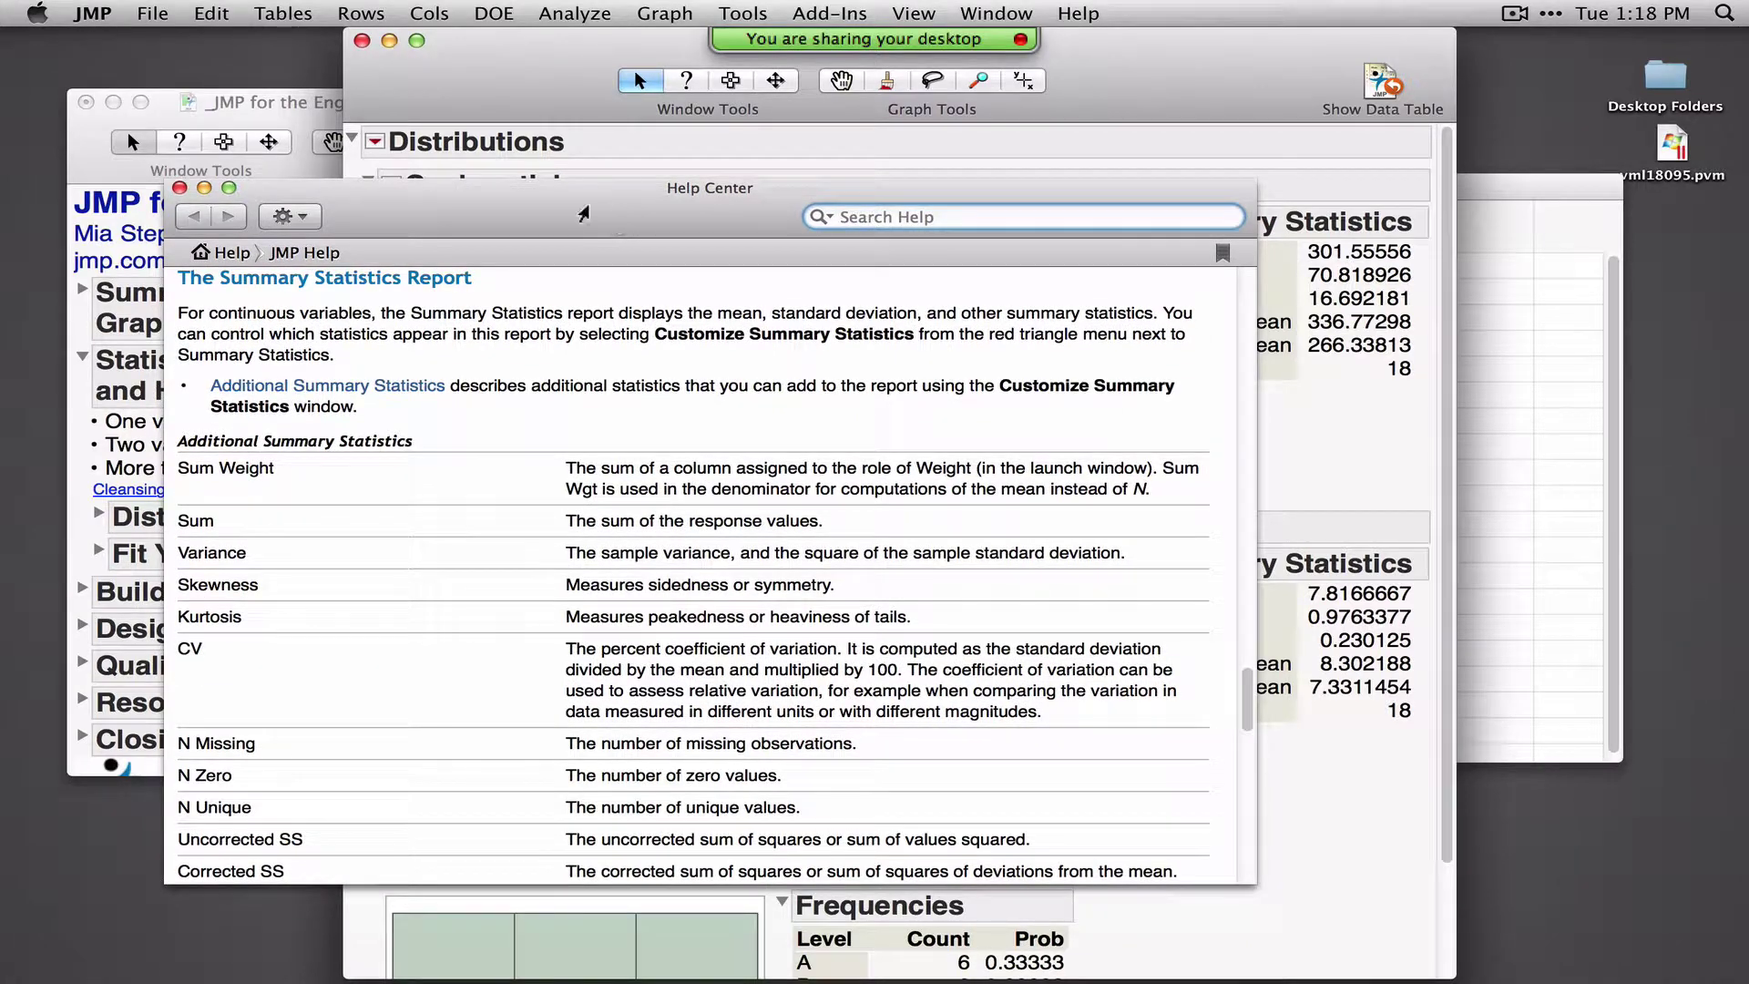
pyautogui.click(181, 188)
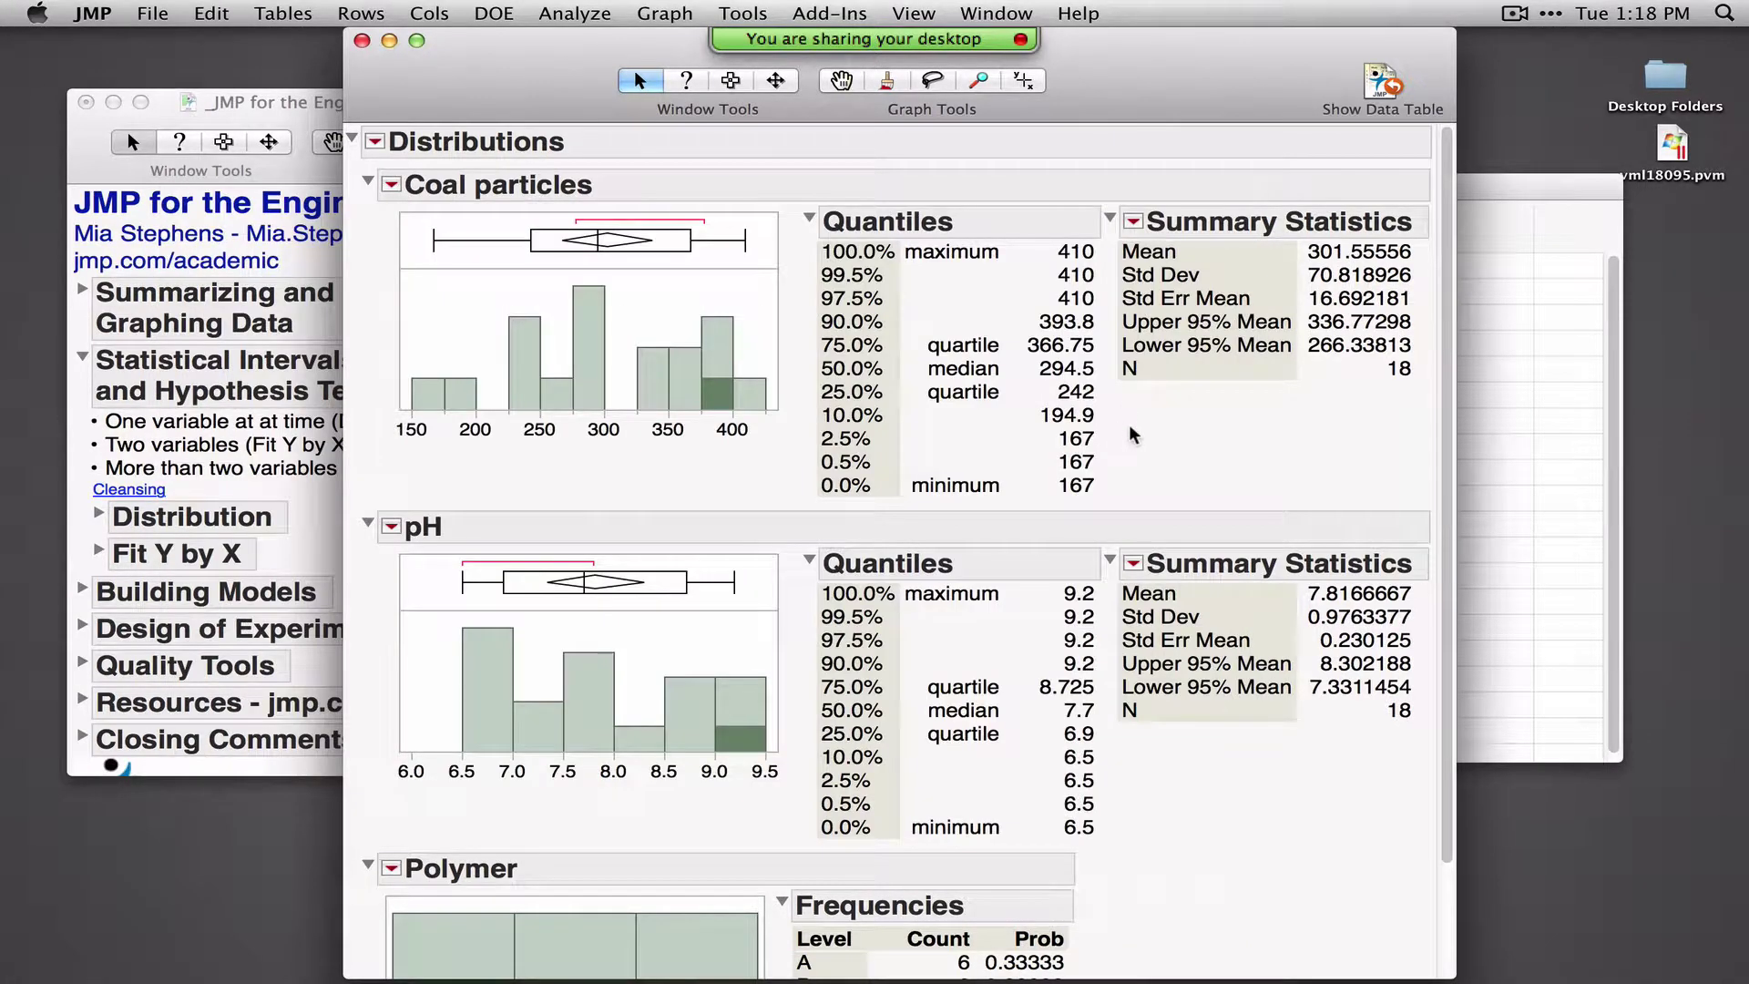
pyautogui.moveTo(1115, 311)
pyautogui.mouseDown()
pyautogui.moveTo(1120, 357)
pyautogui.moveTo(1402, 372)
pyautogui.moveTo(1422, 323)
pyautogui.moveTo(1116, 314)
pyautogui.mouseUp()
# Add a two-sided tolerance interval for Coal particles with 0.95 confidence and a proportion of 0.9 to cover
pyautogui.click(392, 185)
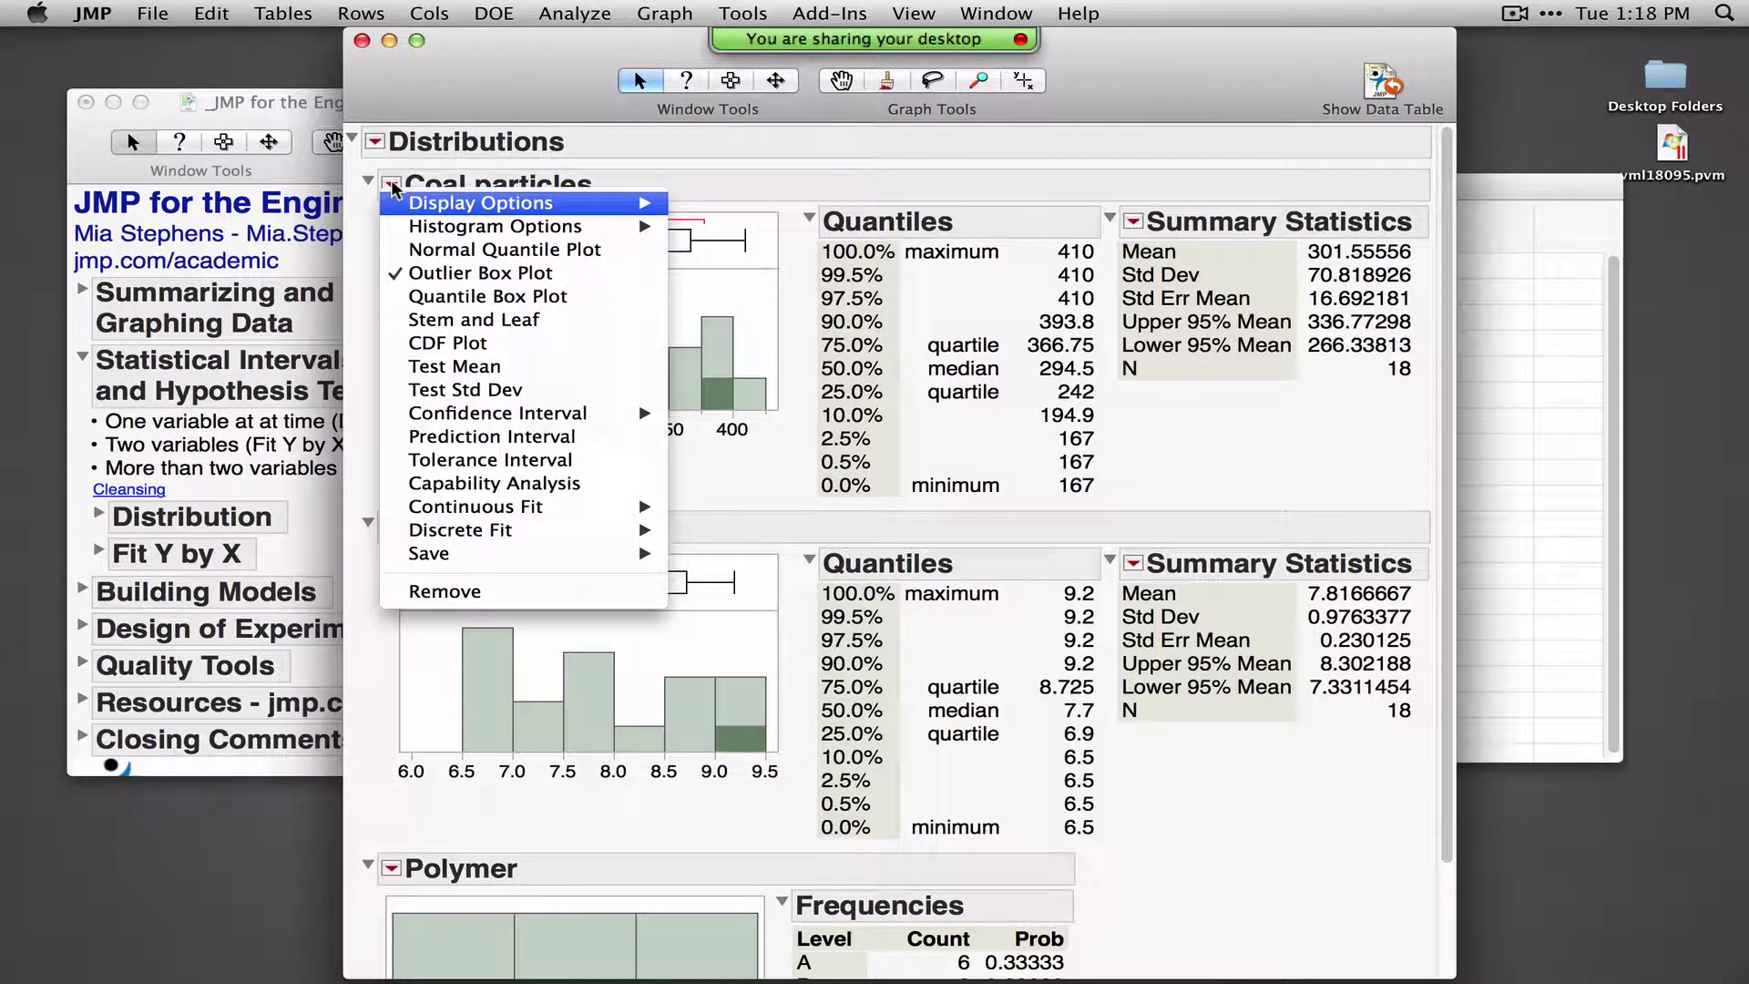
pyautogui.click(498, 462)
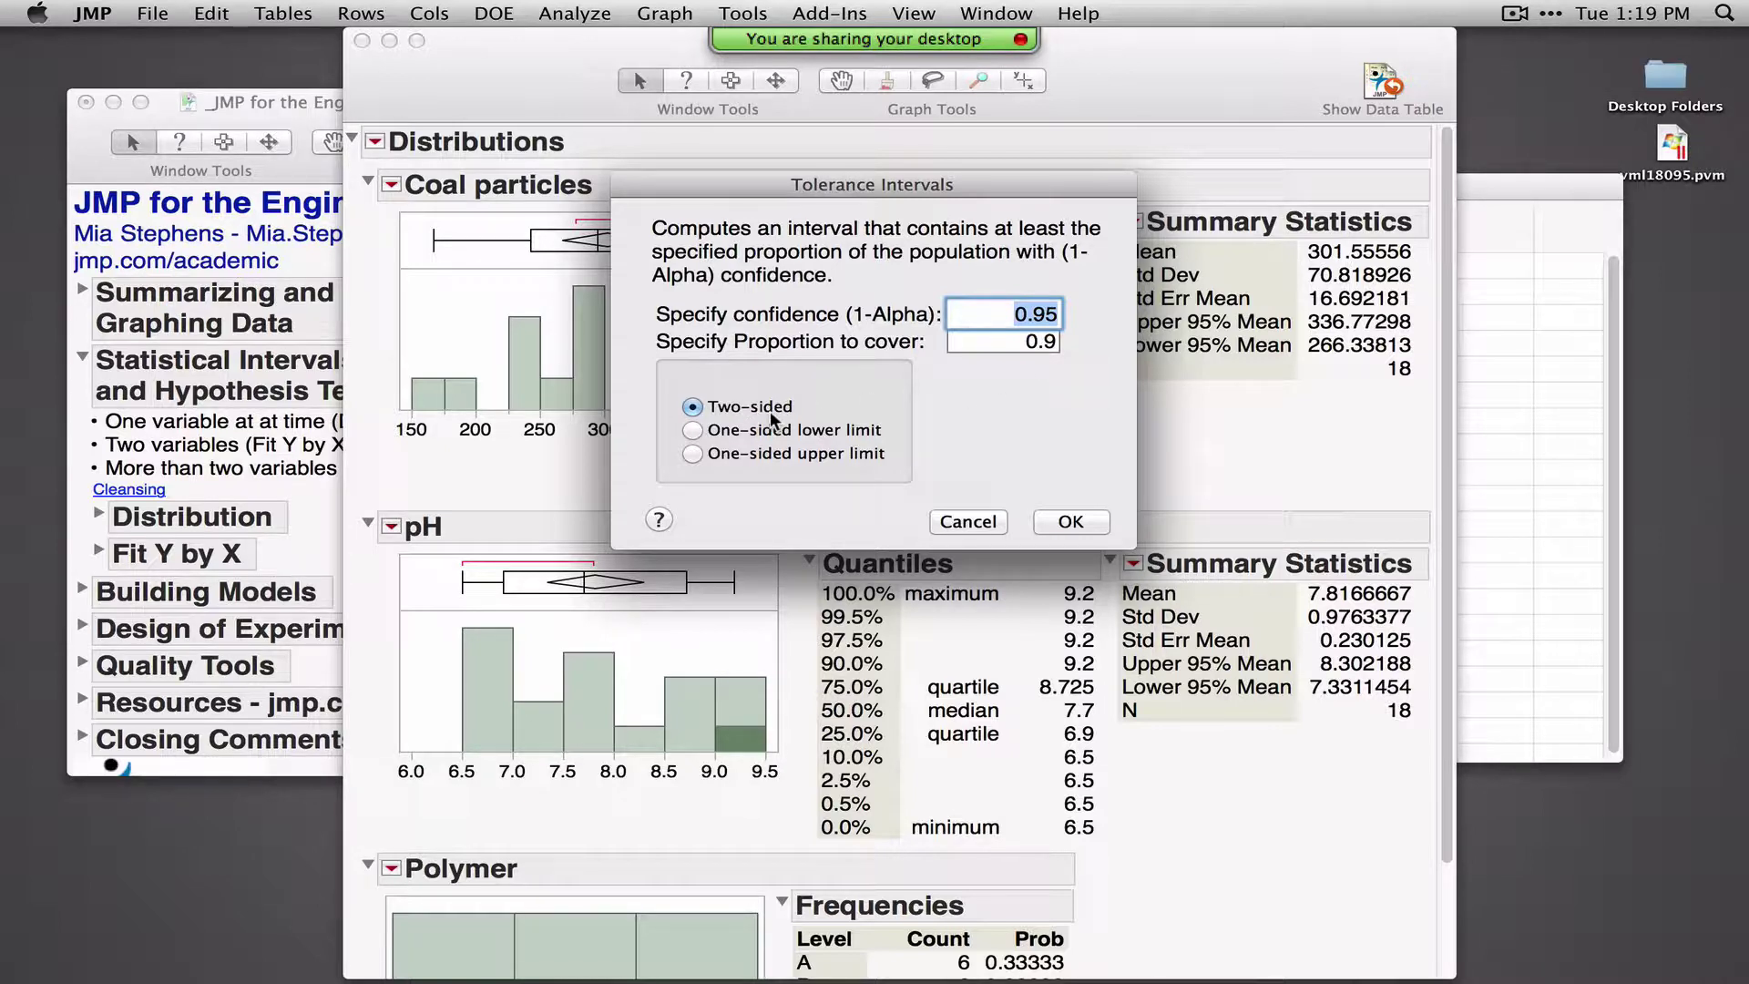
pyautogui.click(1071, 523)
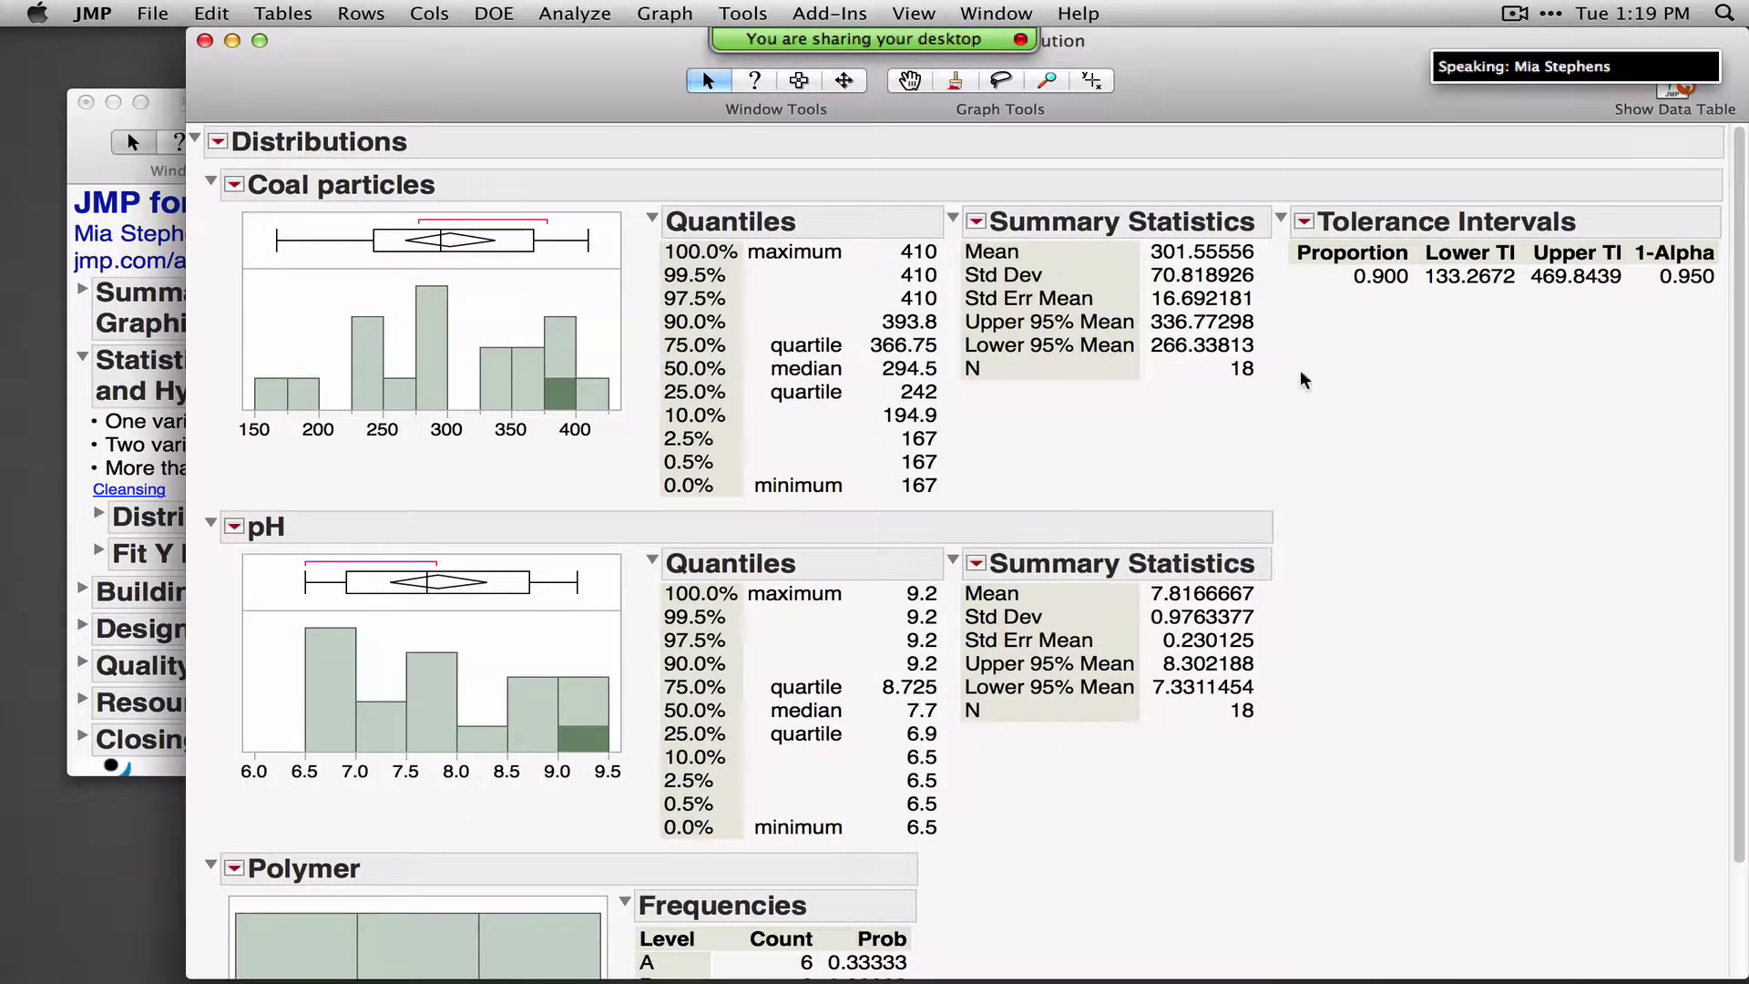
pyautogui.moveTo(1319, 297); pyautogui.dragTo(1718, 299)
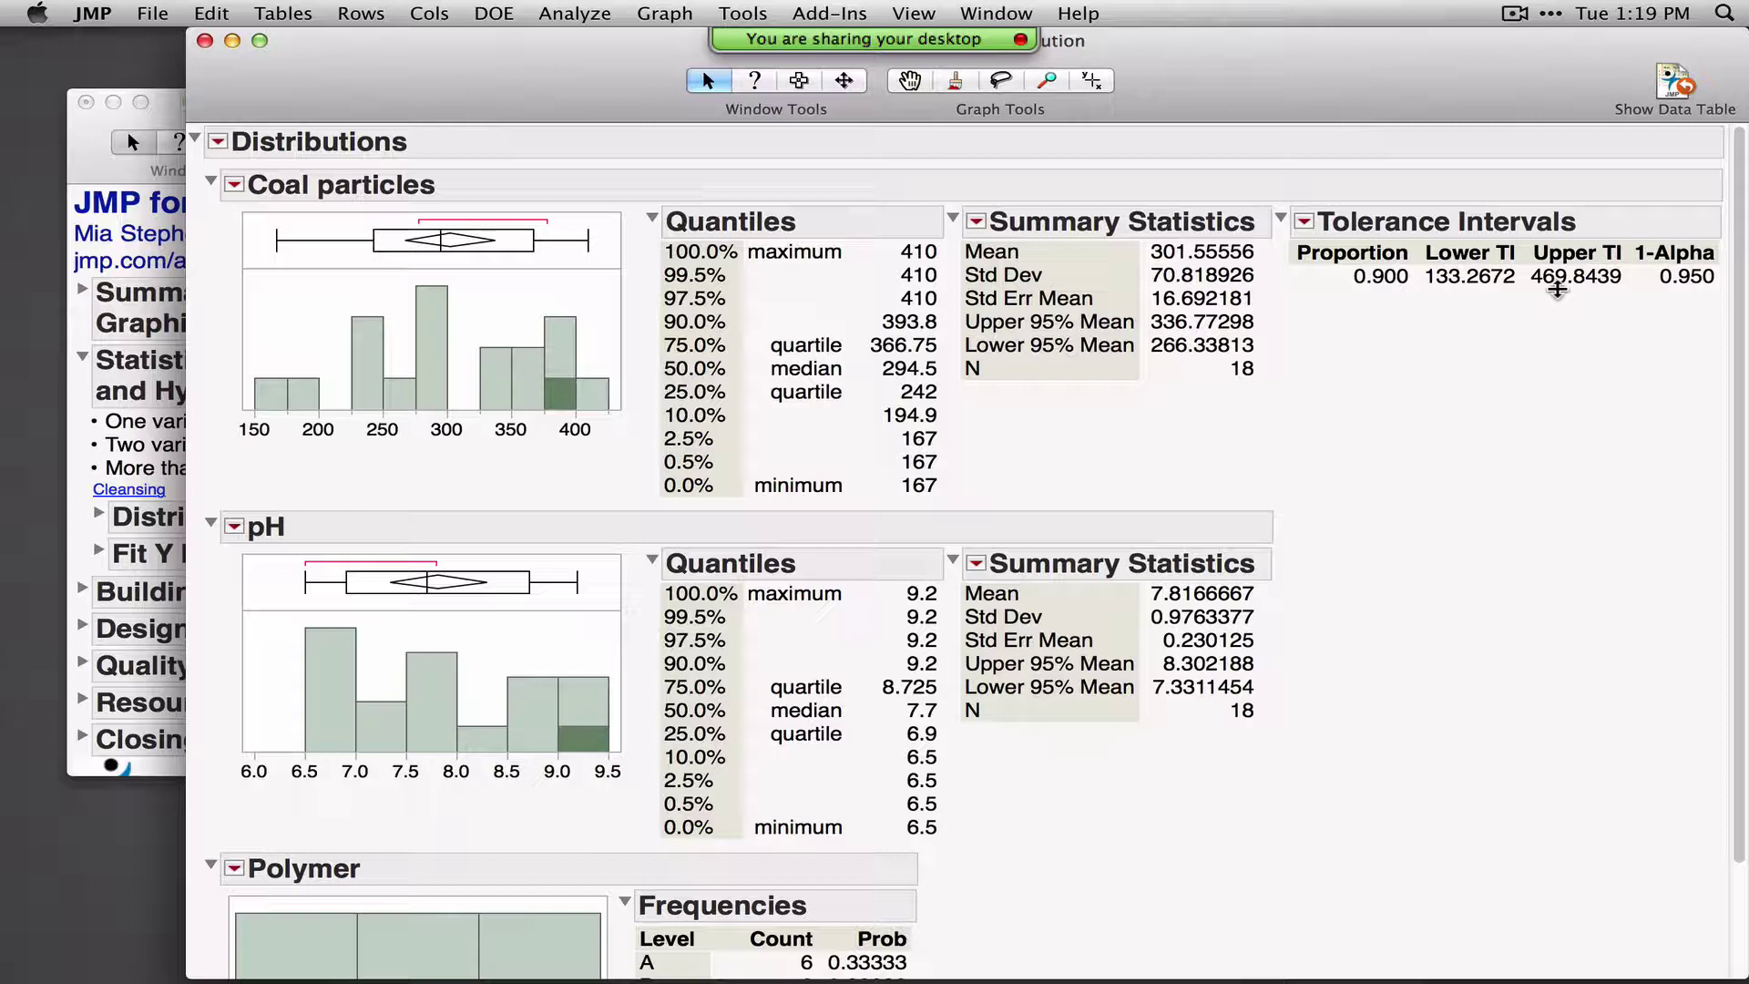
# Add a two-sided 0.95 prediction interval for Coal particles with 10 future samples and review its limits
pyautogui.click(235, 186)
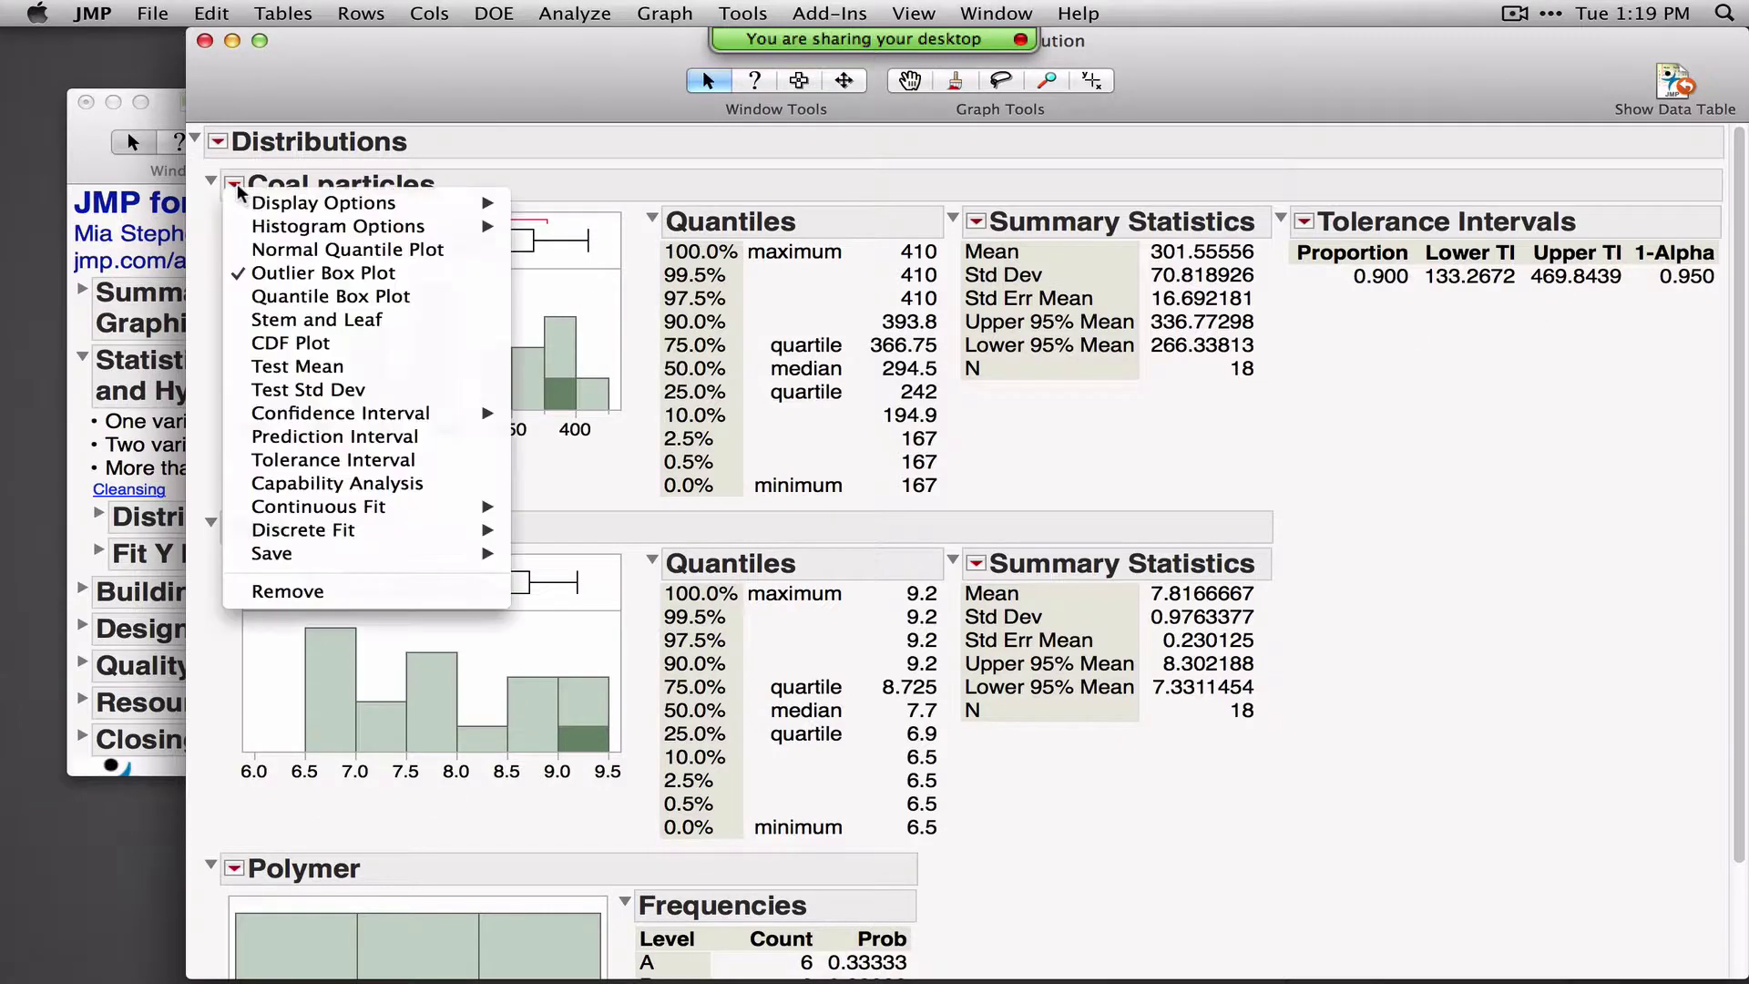
pyautogui.click(368, 442)
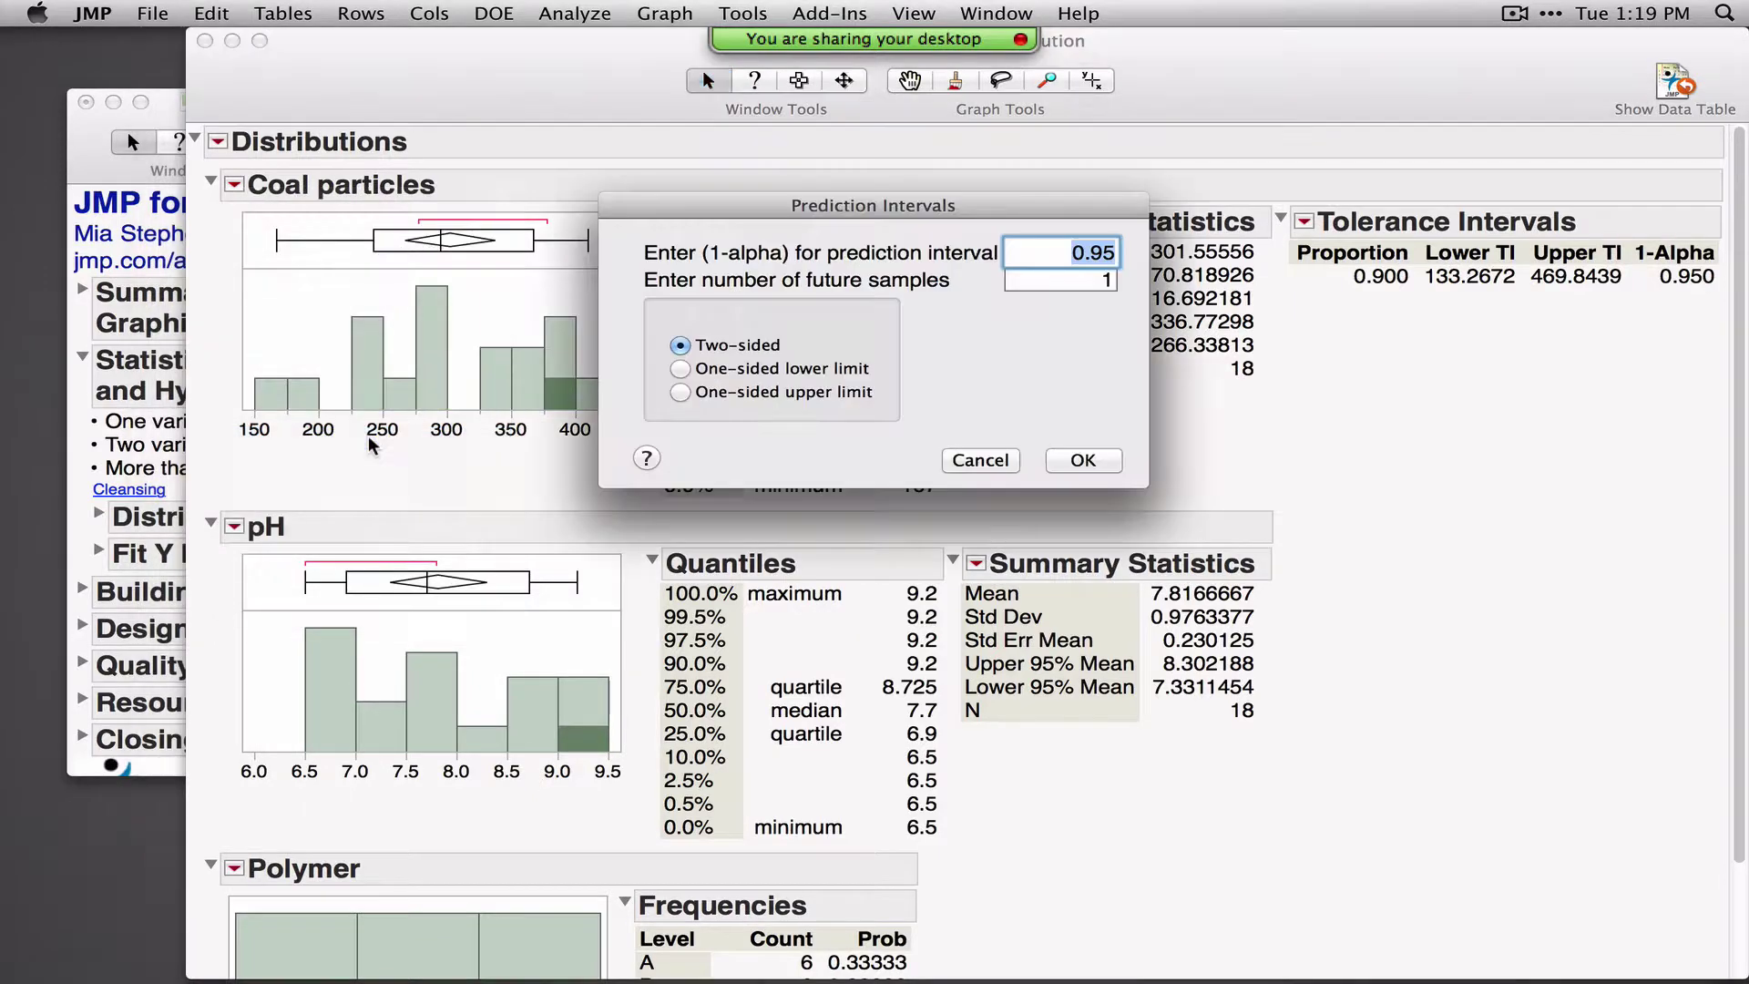
pyautogui.click(1090, 279)
pyautogui.press('BackSpace')
pyautogui.write('10')
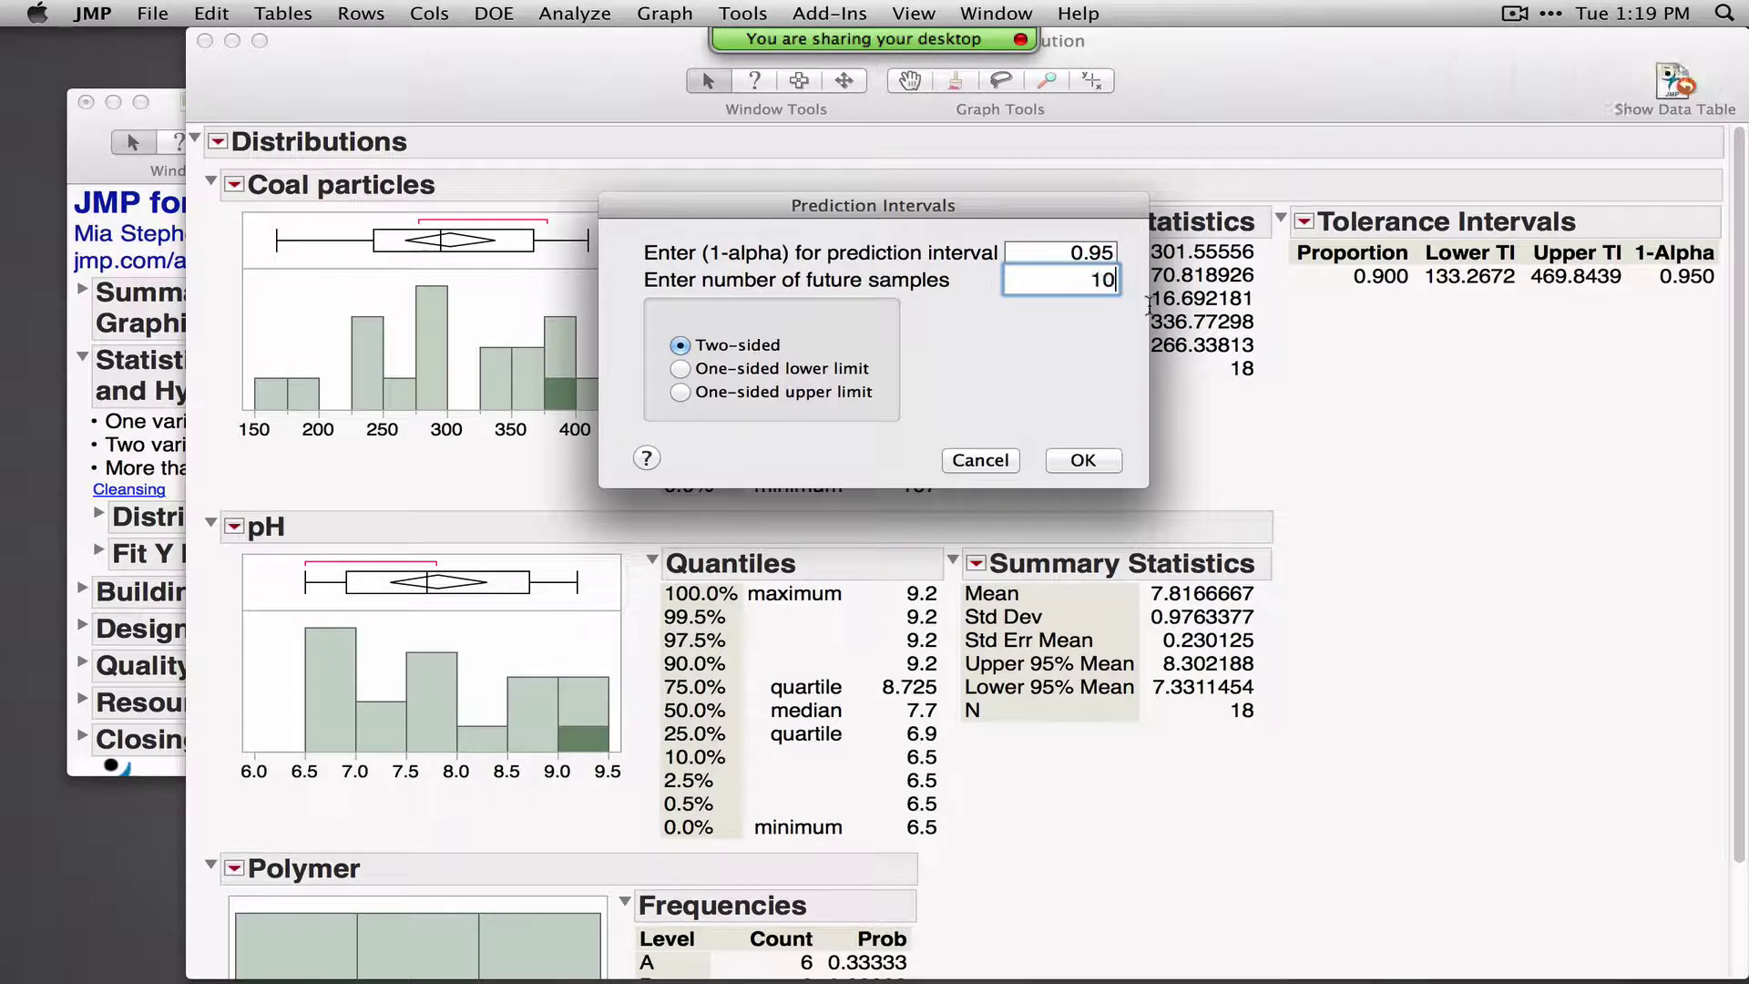
pyautogui.click(1084, 460)
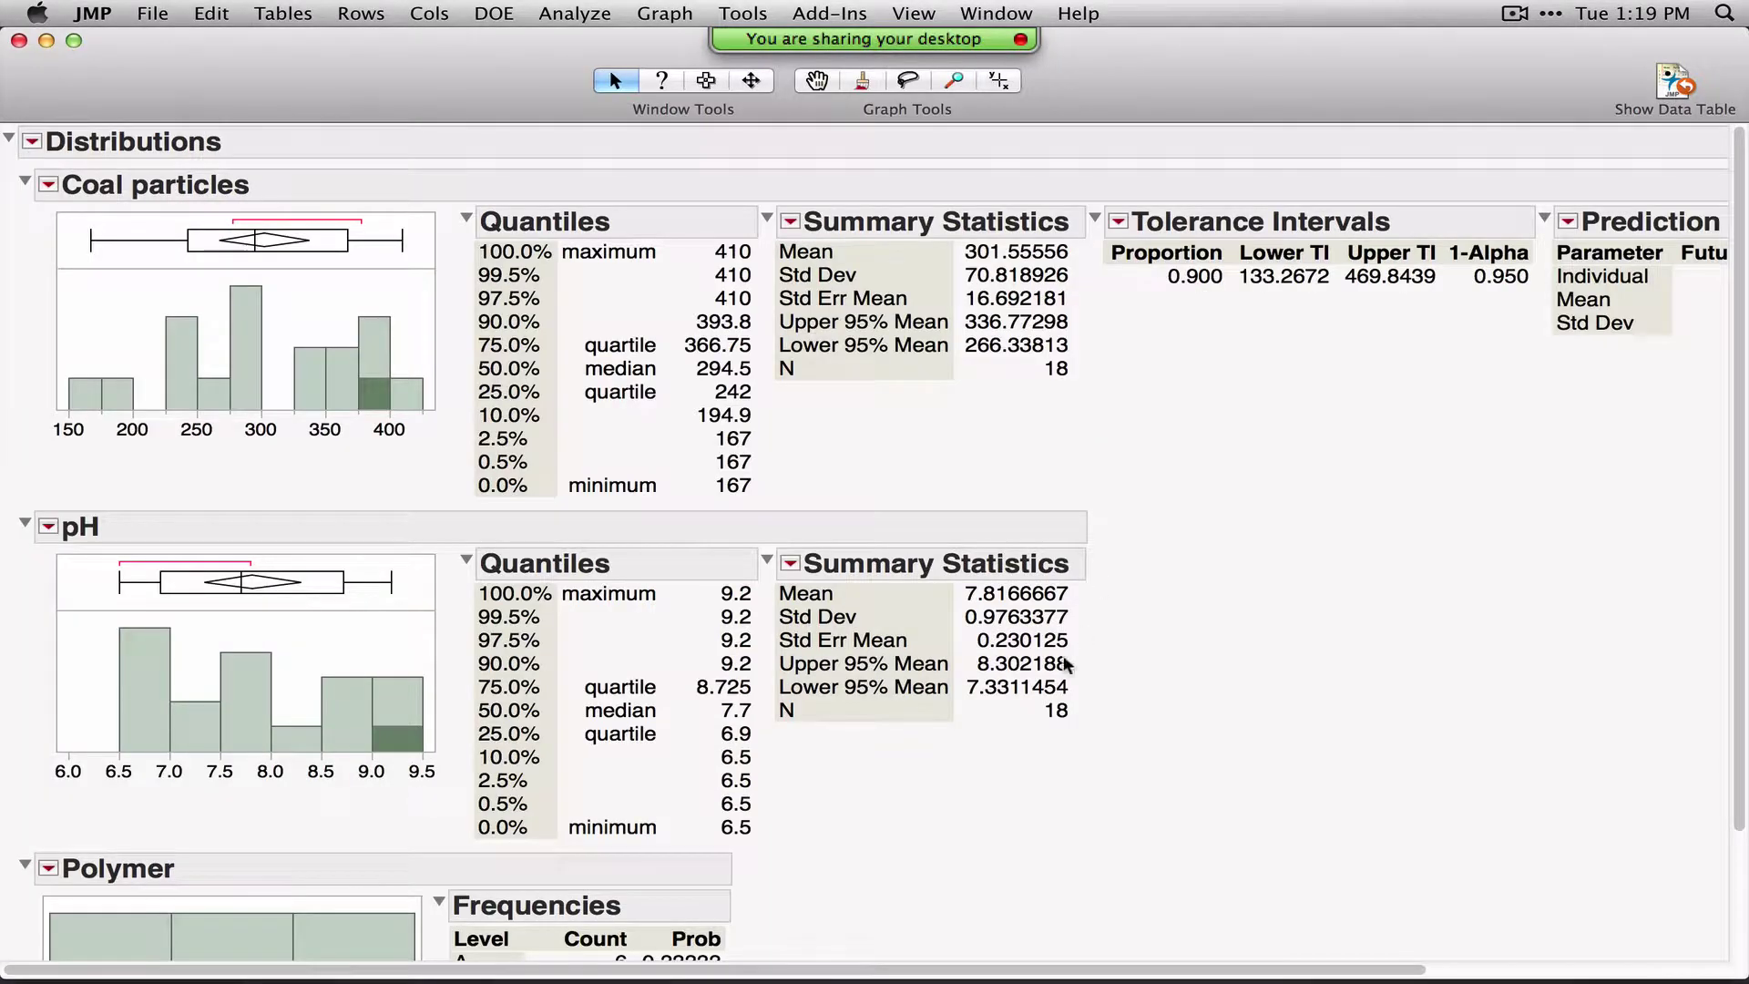
pyautogui.hscroll(5, 1070, 951)
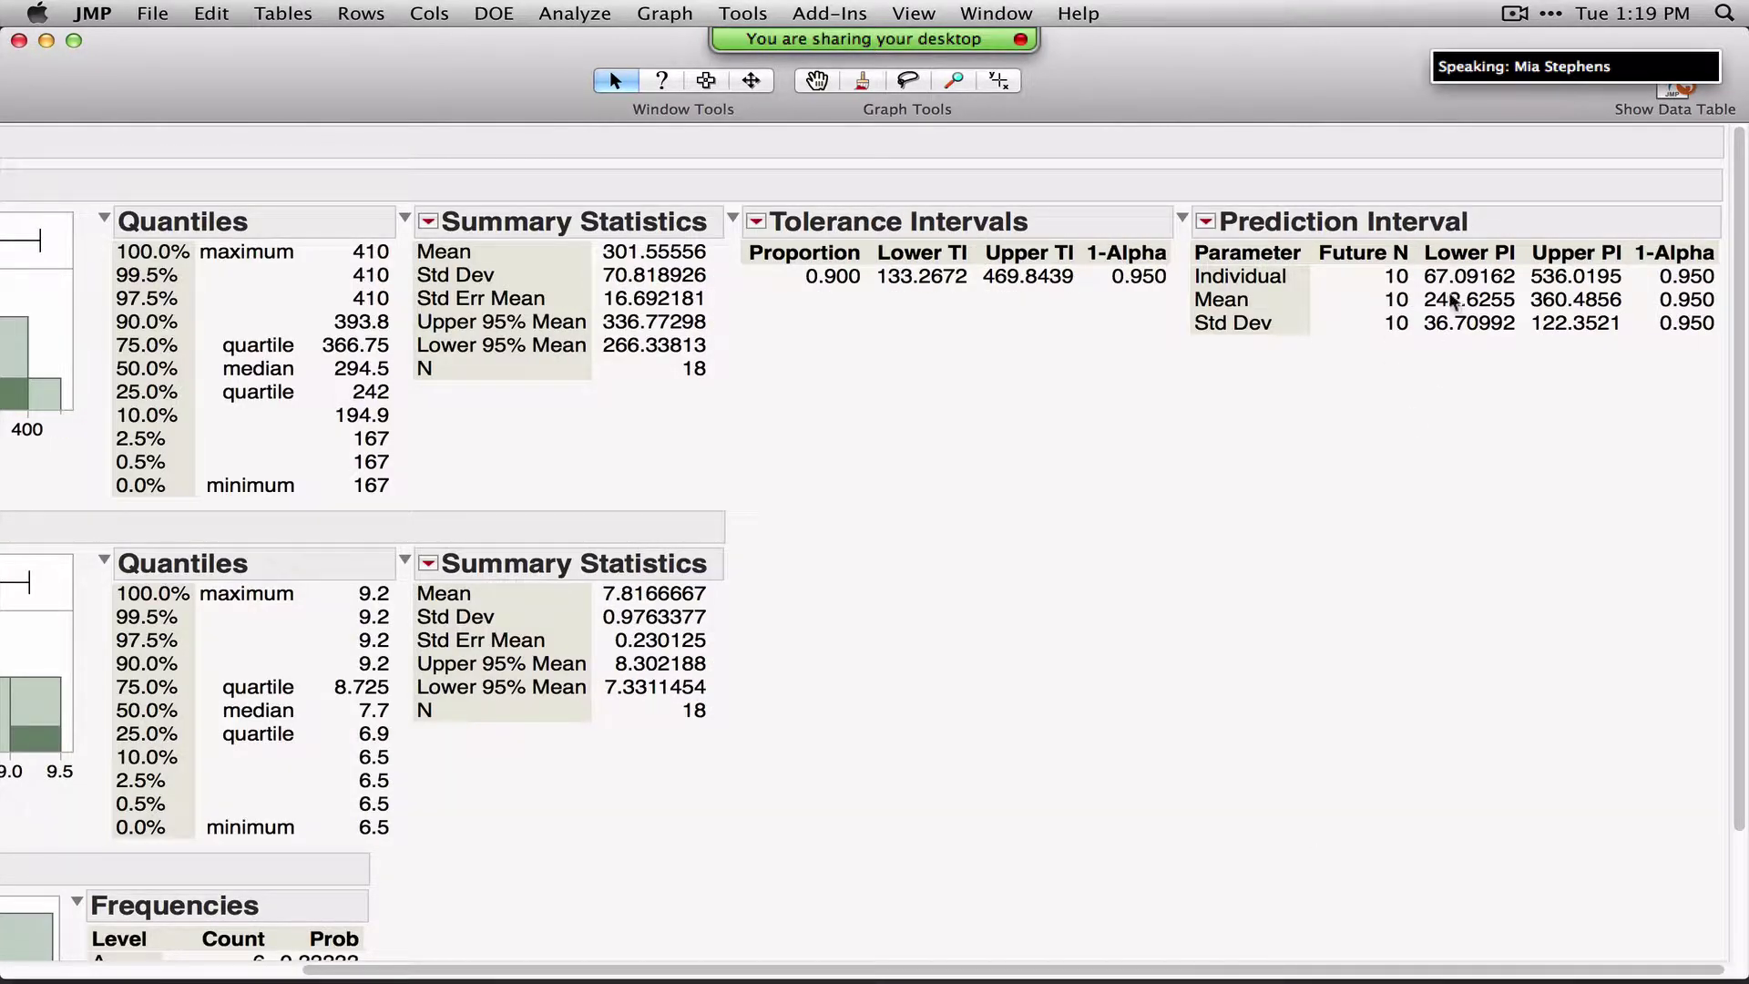
pyautogui.moveTo(1424, 290)
pyautogui.mouseDown()
pyautogui.moveTo(1638, 298)
pyautogui.moveTo(1639, 266)
pyautogui.moveTo(1427, 256)
pyautogui.moveTo(1419, 292)
pyautogui.mouseUp()
pyautogui.moveTo(1163, 311); pyautogui.dragTo(1286, 316)
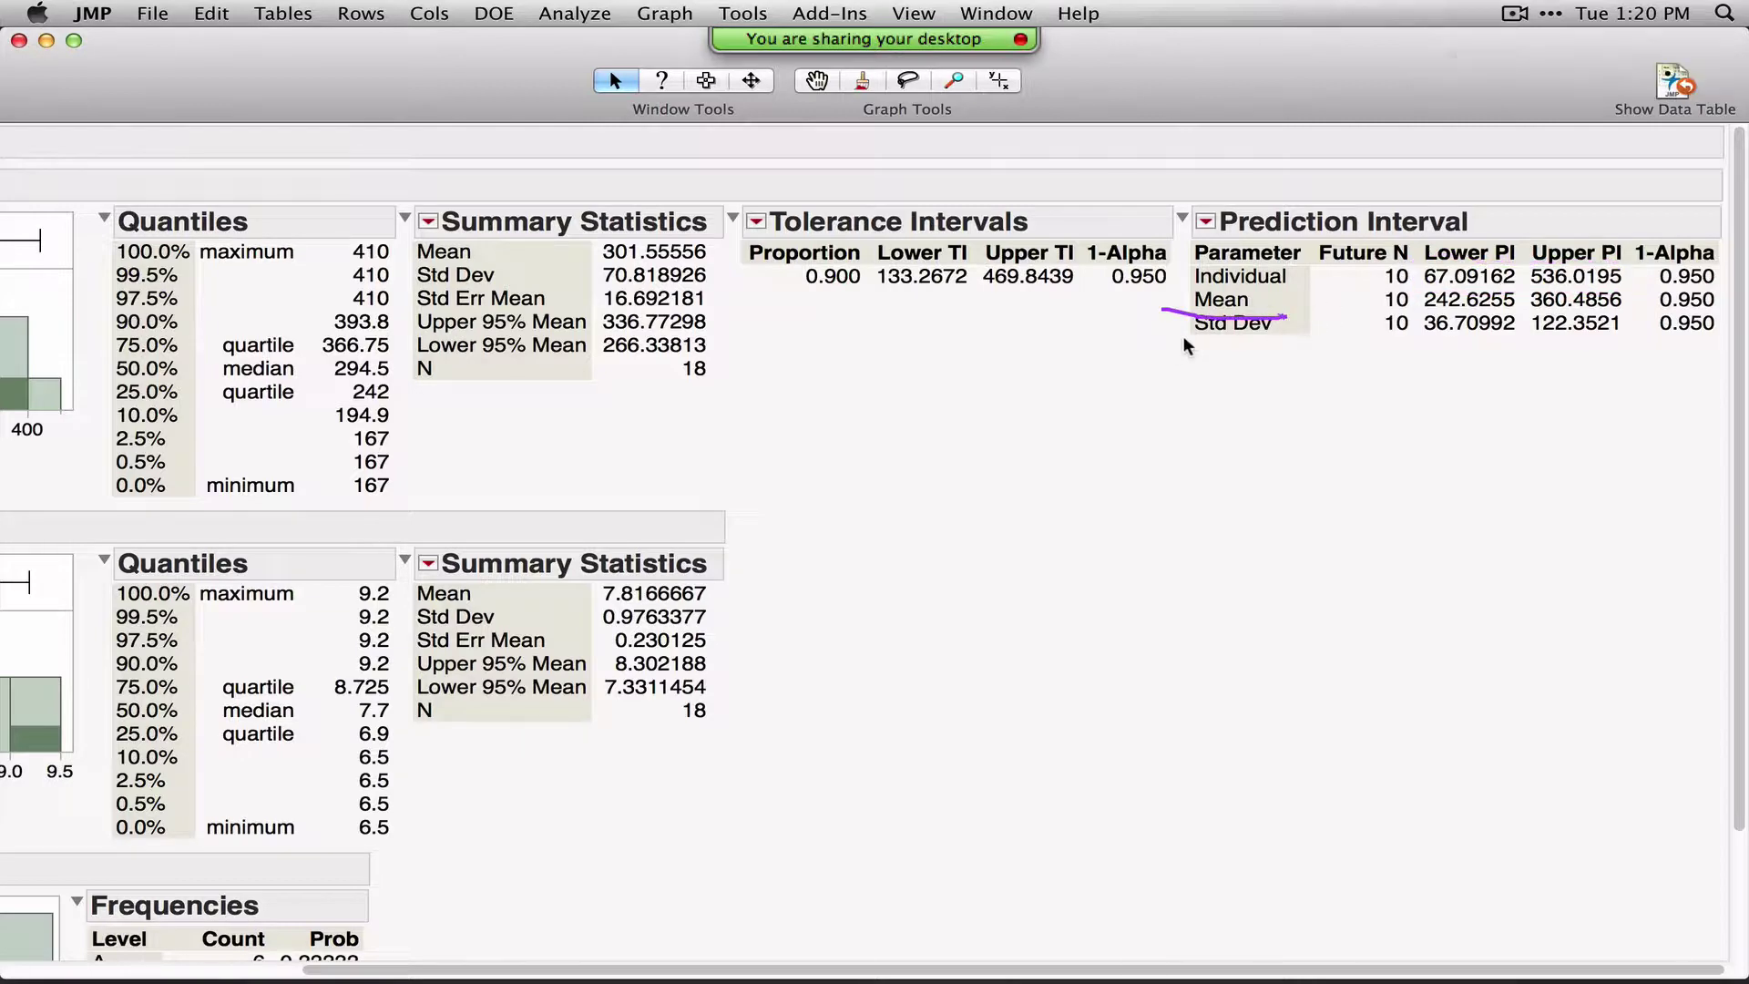
# Run a Test Mean on Coal particles with a hypothesized mean of 340, using the t test
pyautogui.hscroll(-5, 1199, 973)
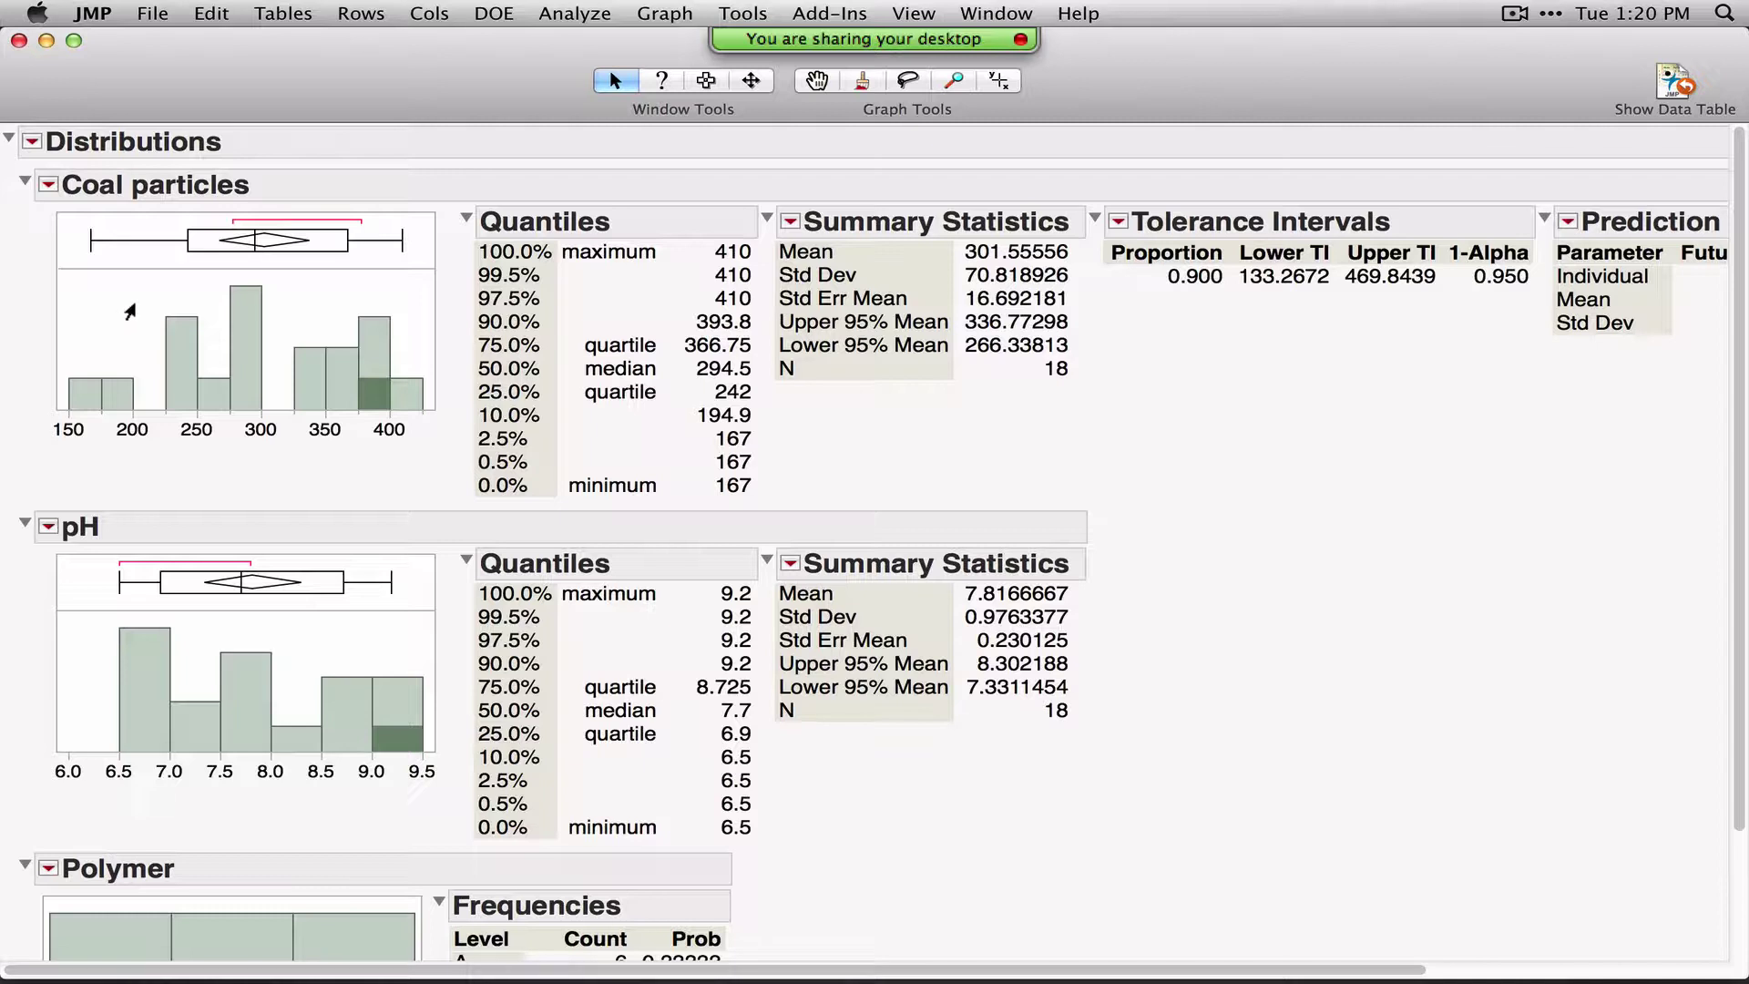
pyautogui.click(49, 189)
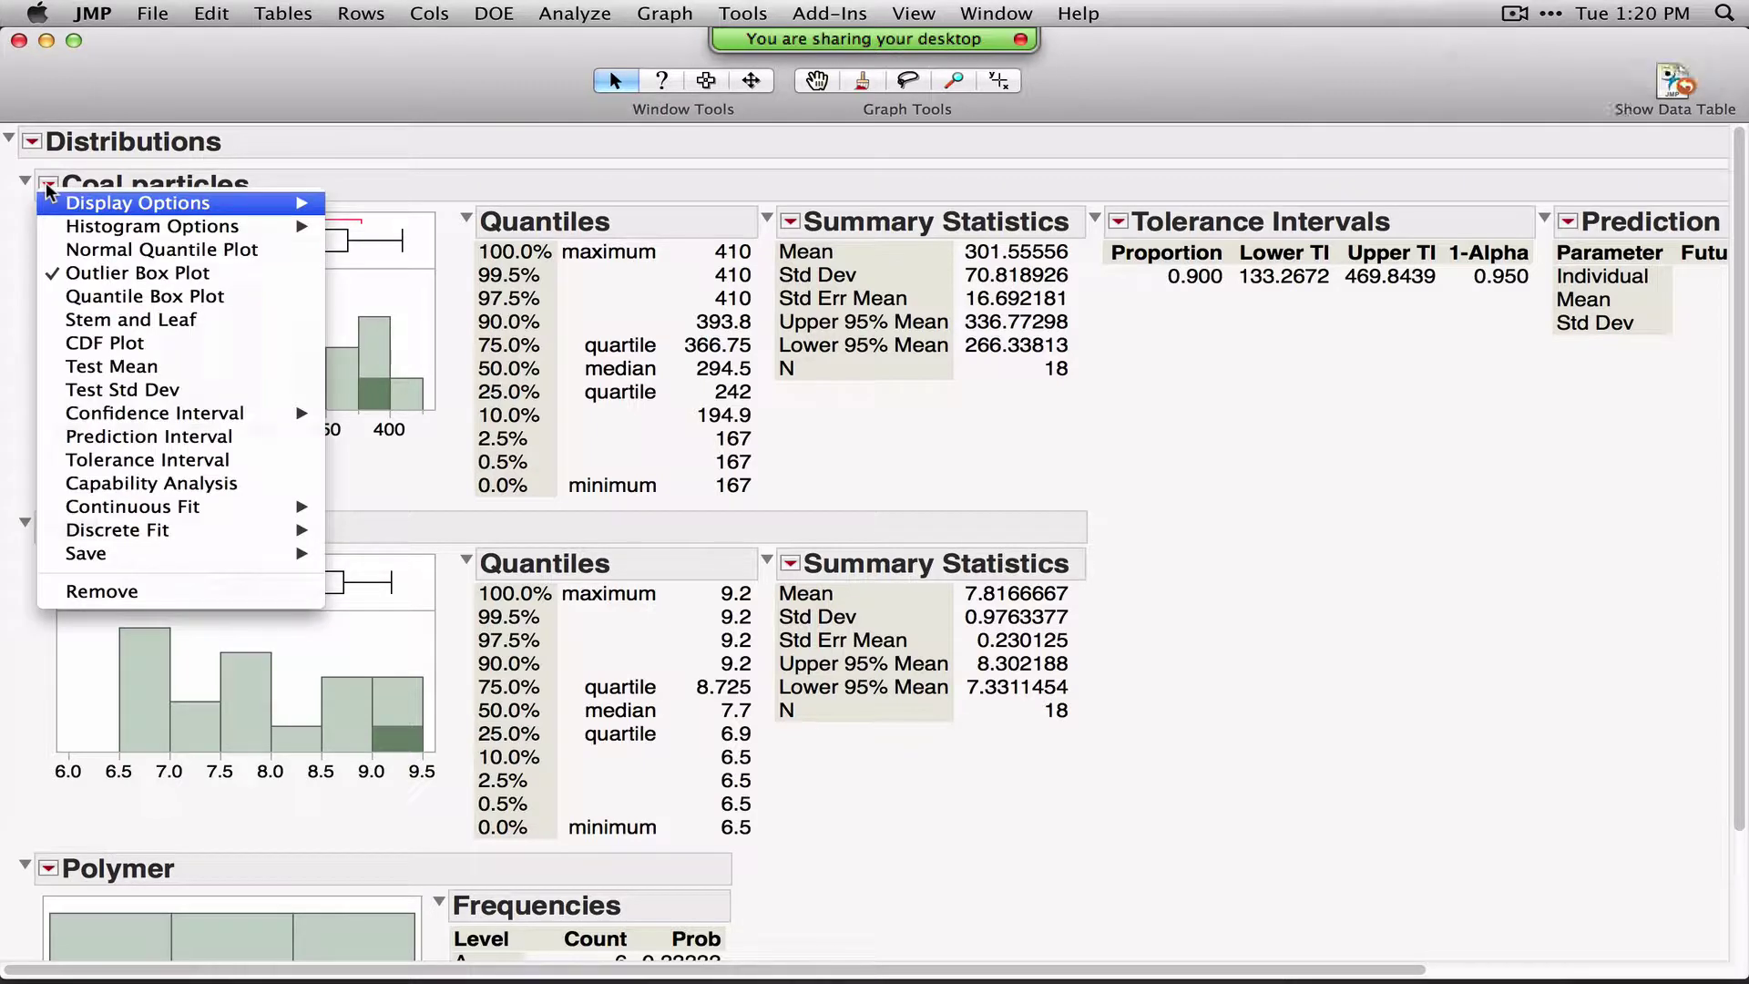
pyautogui.click(155, 366)
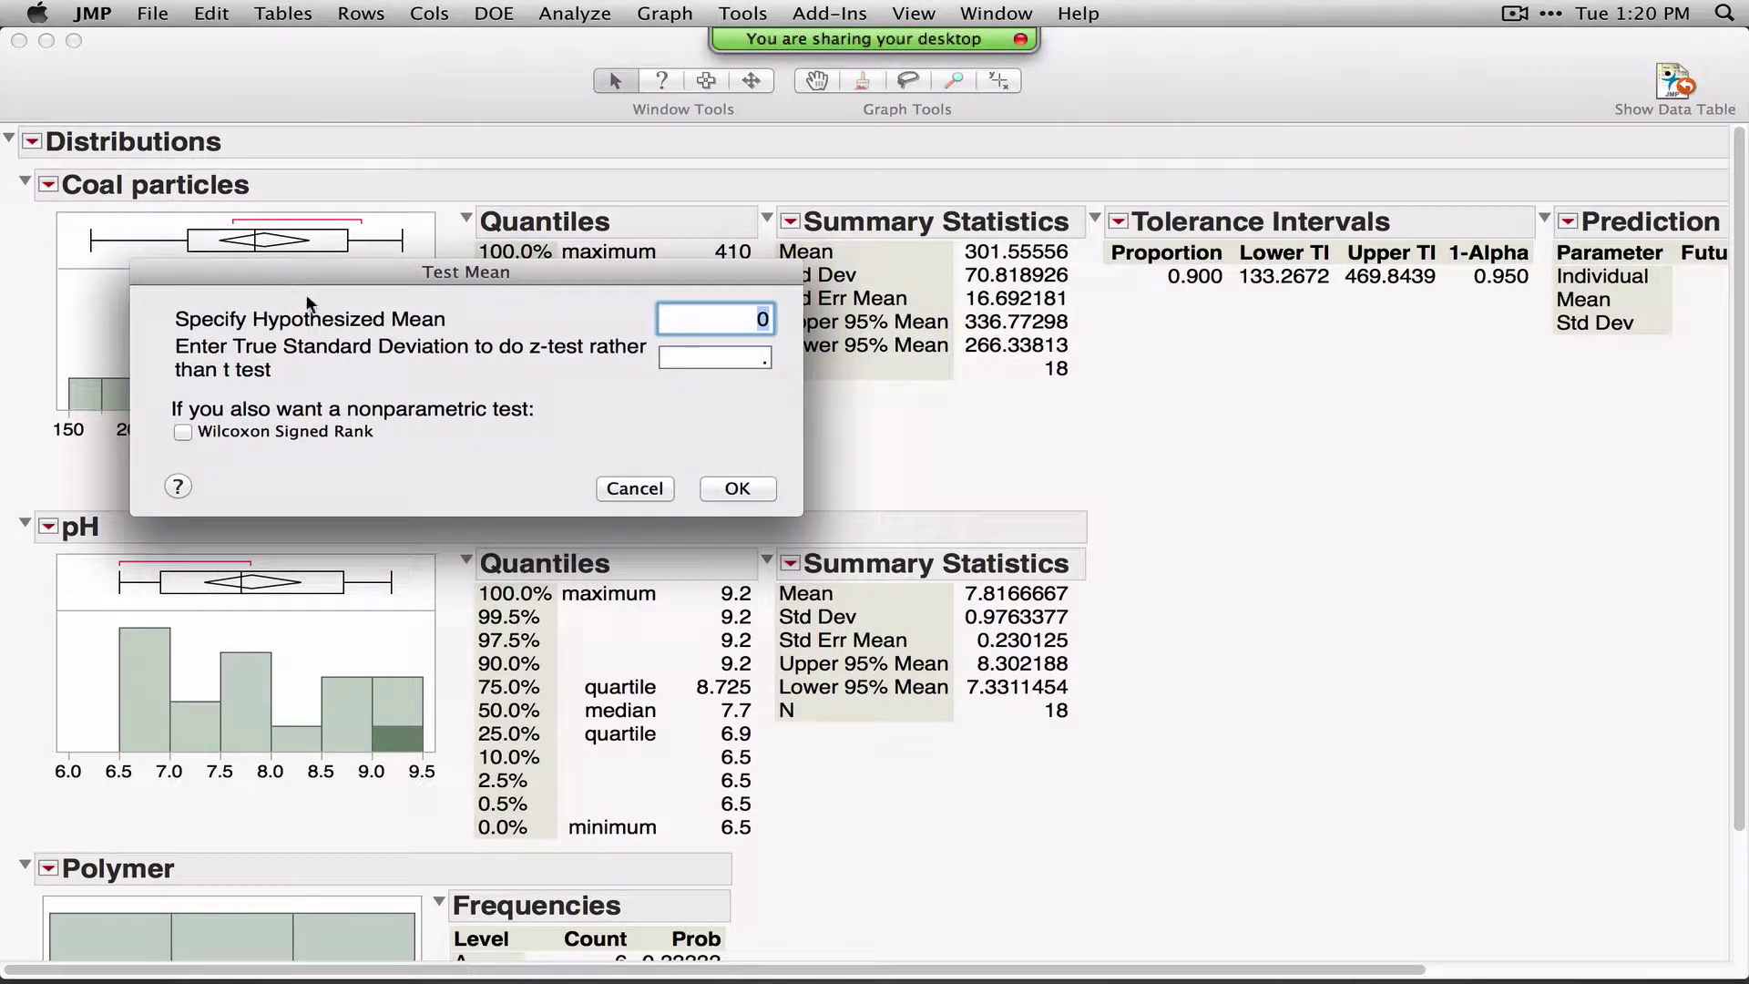
pyautogui.moveTo(519, 359); pyautogui.dragTo(580, 360)
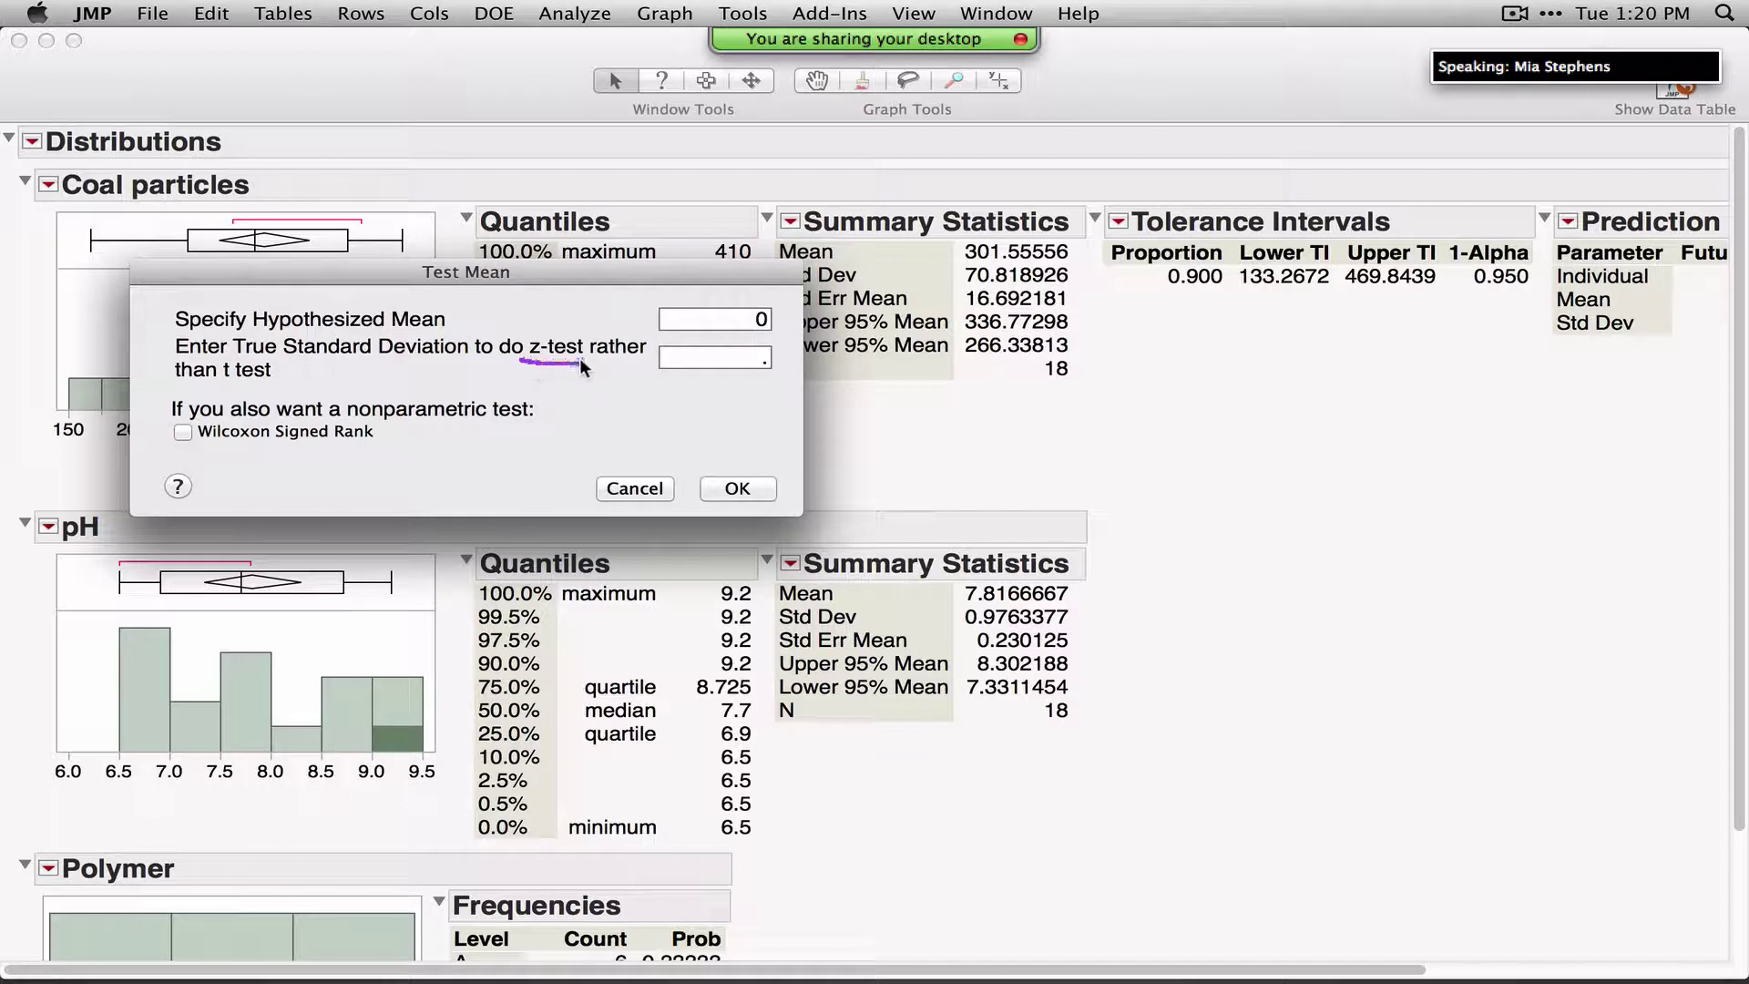
pyautogui.moveTo(343, 419); pyautogui.dragTo(373, 422)
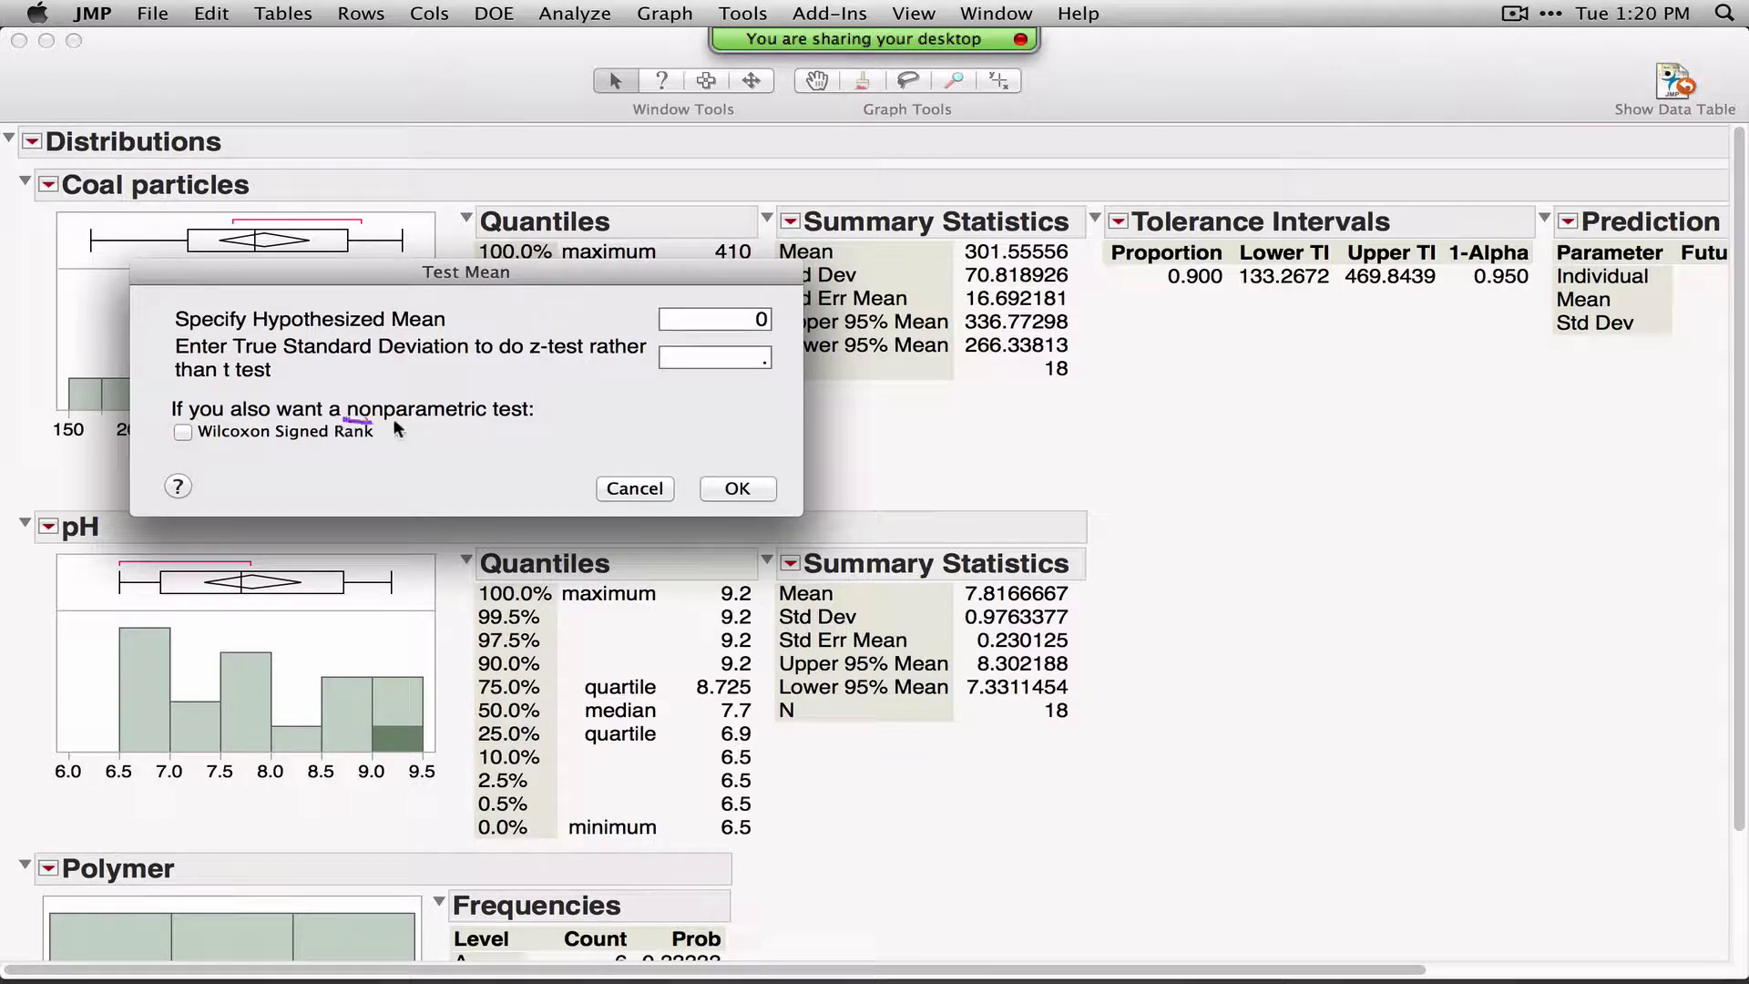
pyautogui.click(692, 322)
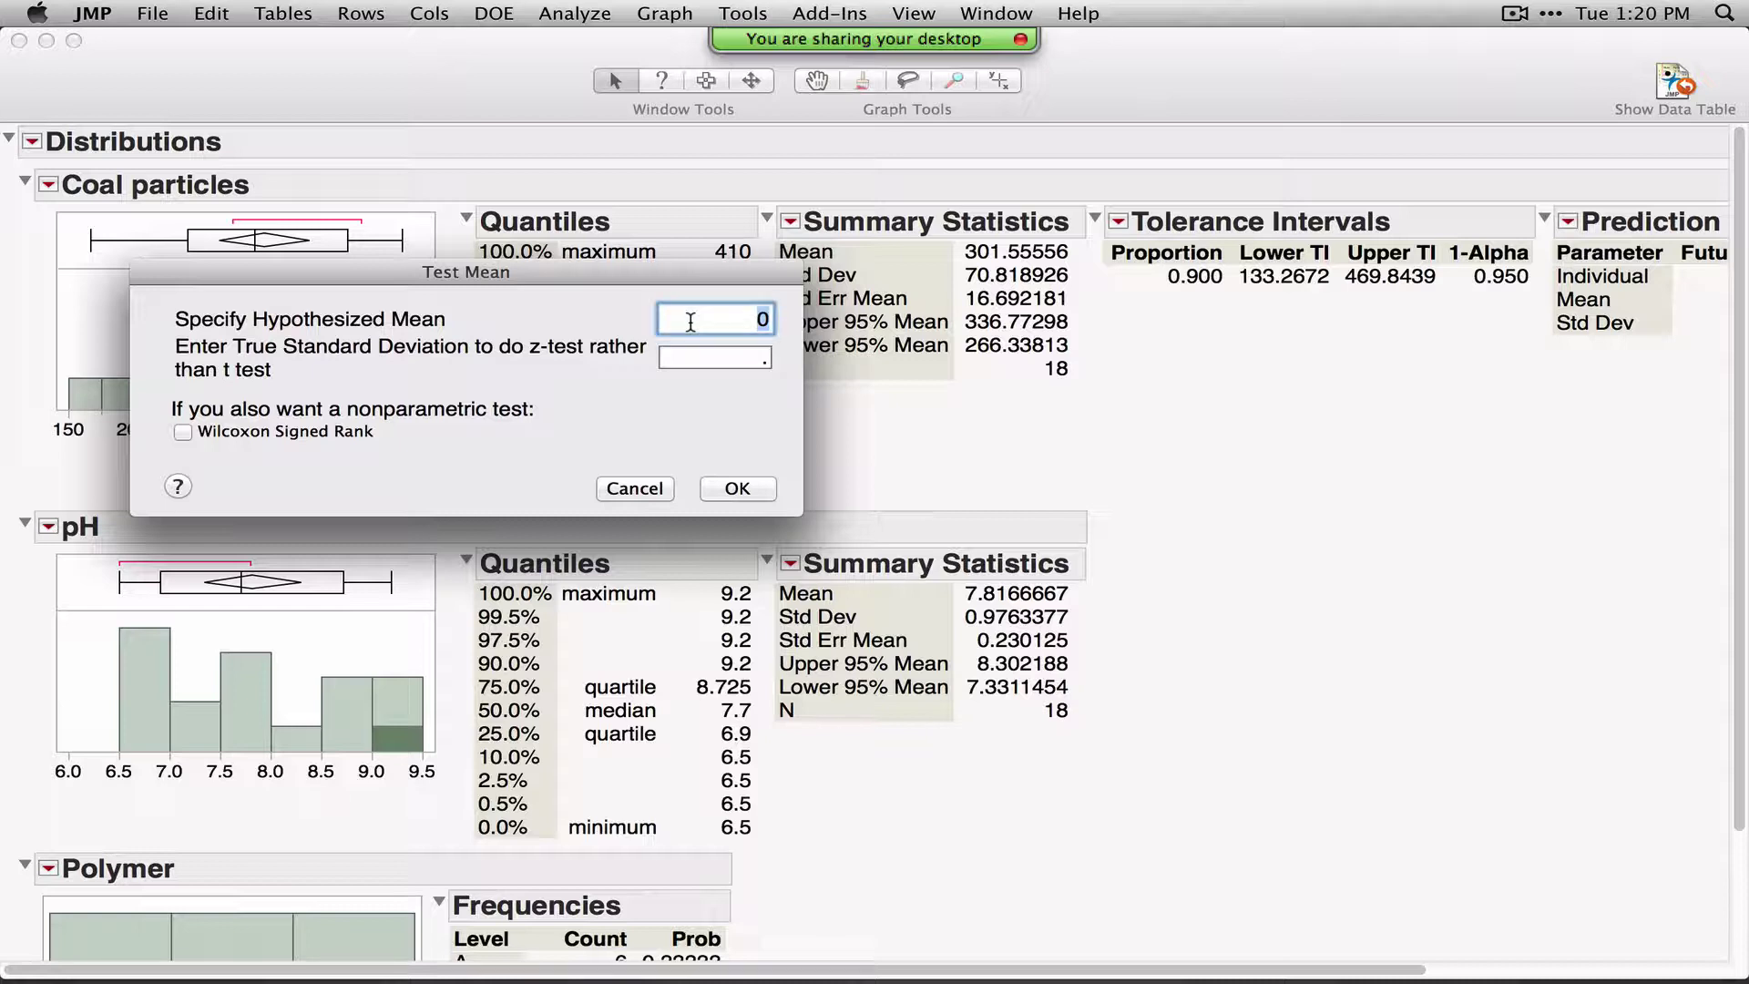
pyautogui.write('34')
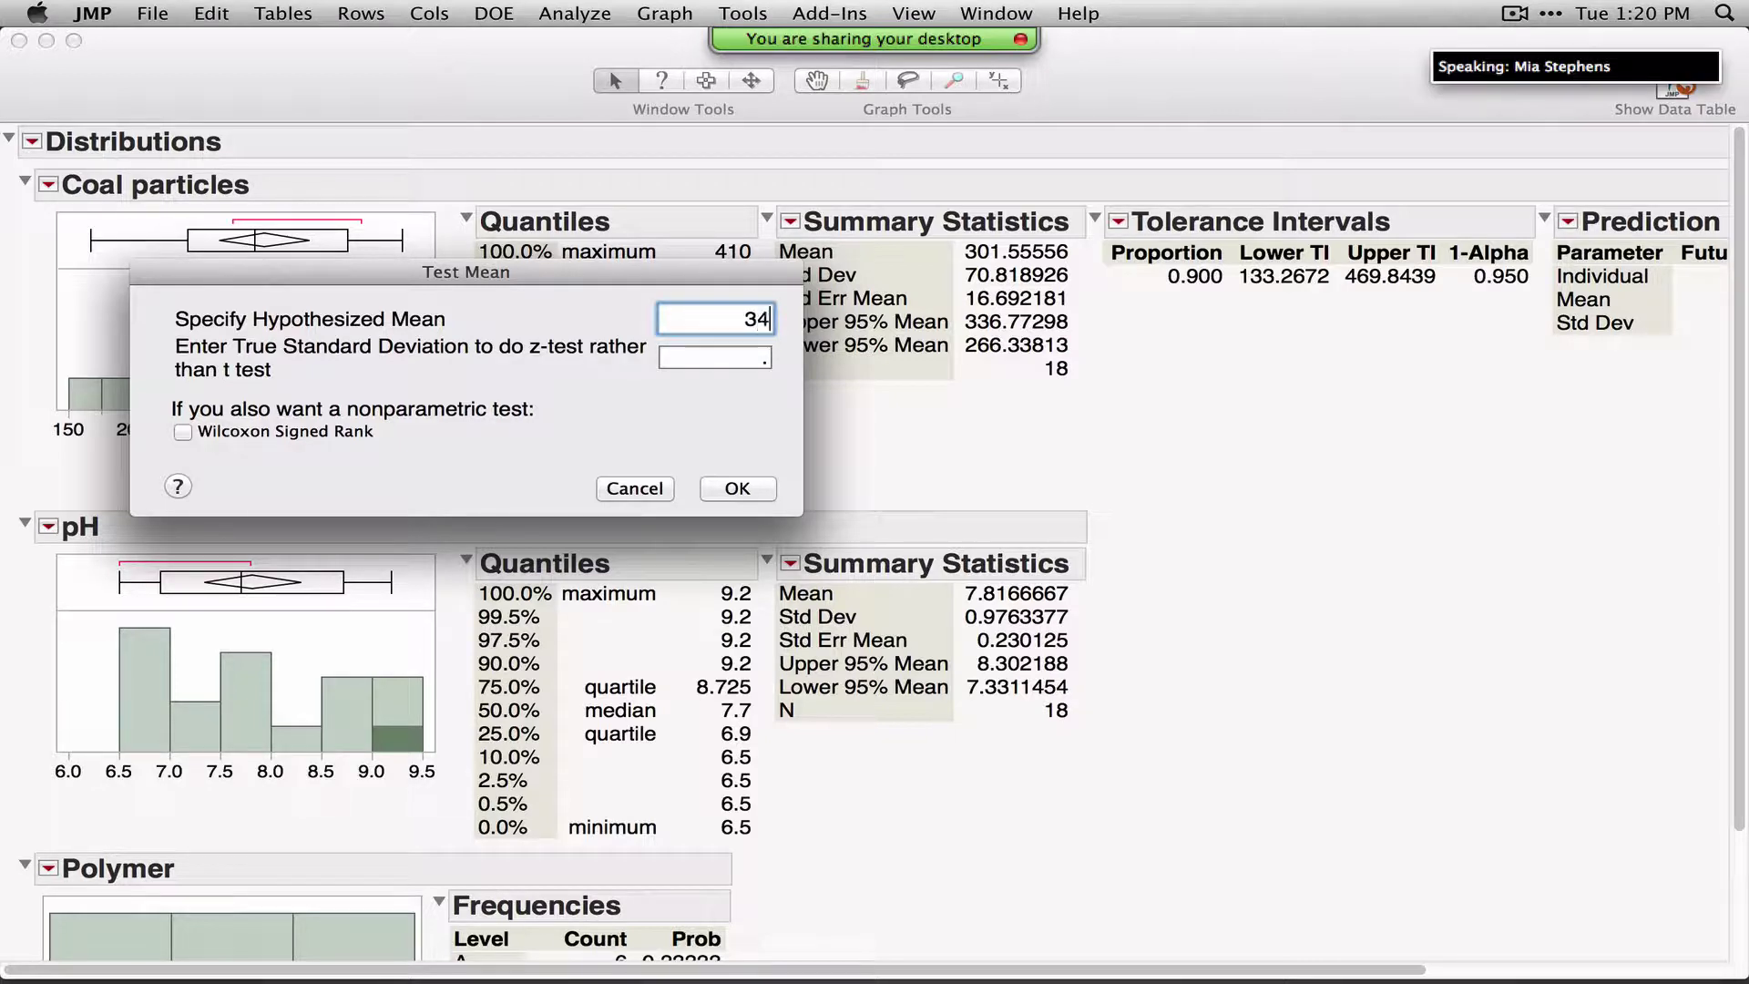
pyautogui.write('0')
pyautogui.click(738, 488)
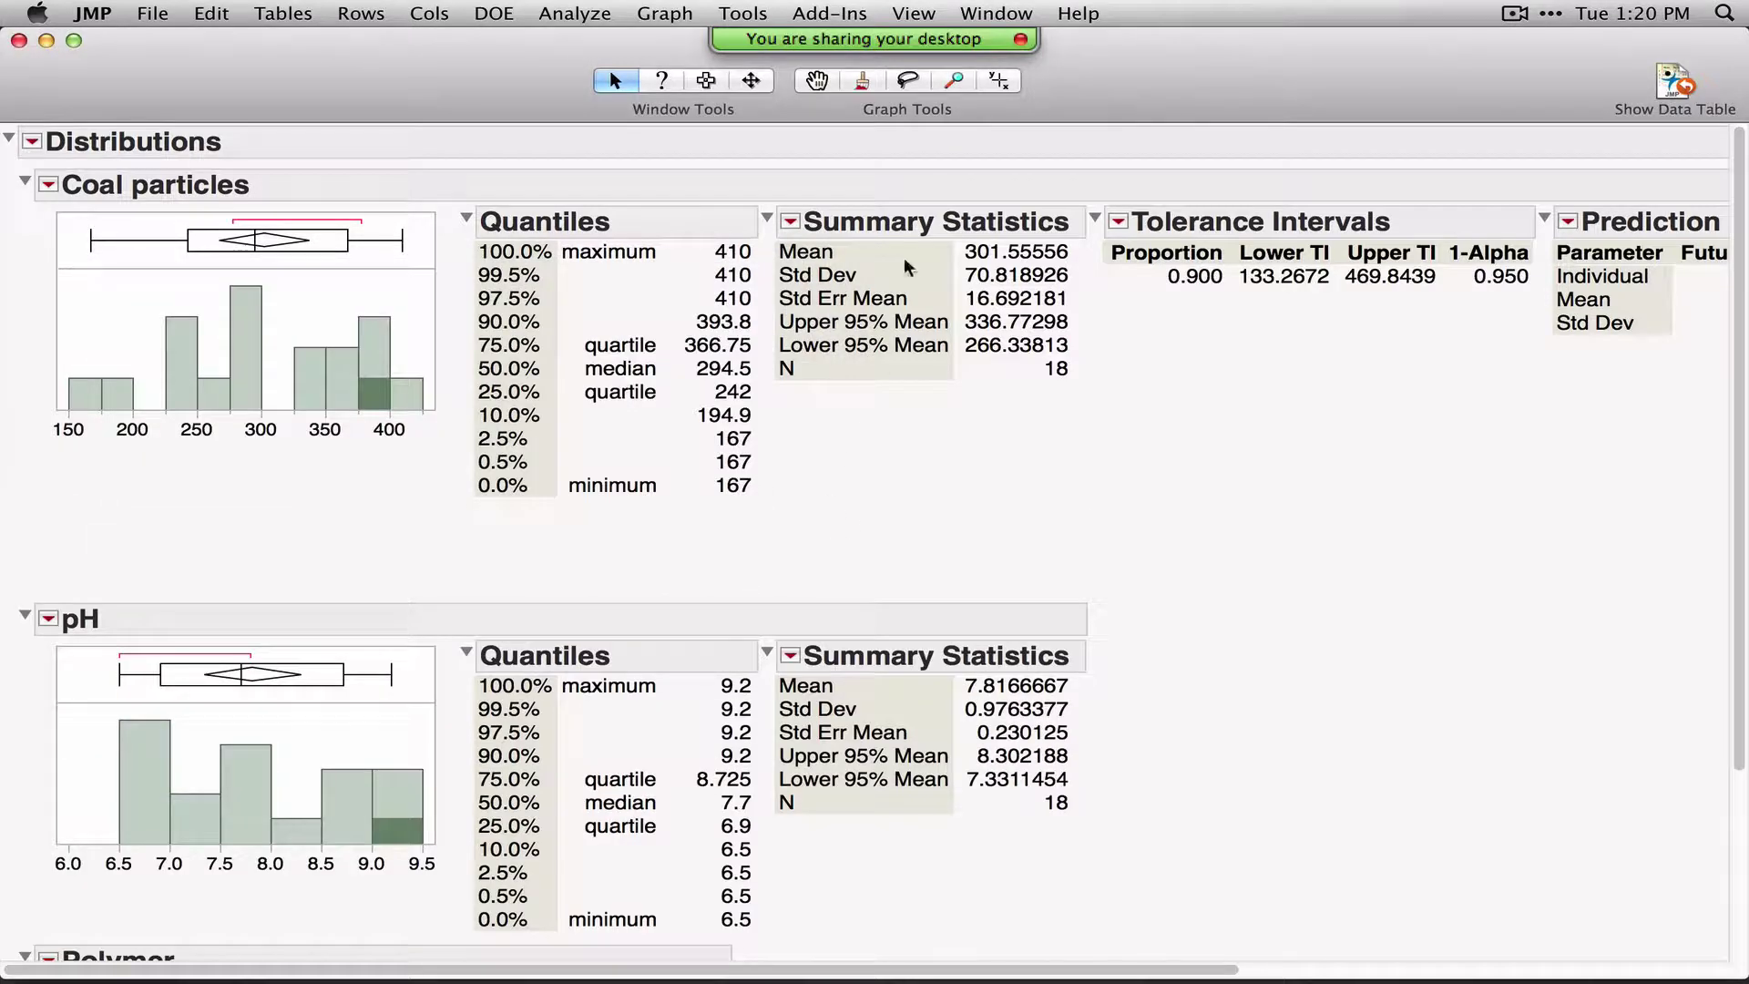
# Collapse the Coal particles Tolerance Intervals and Prediction Interval reports and examine the Test Mean statistic and p-values
pyautogui.click(1095, 220)
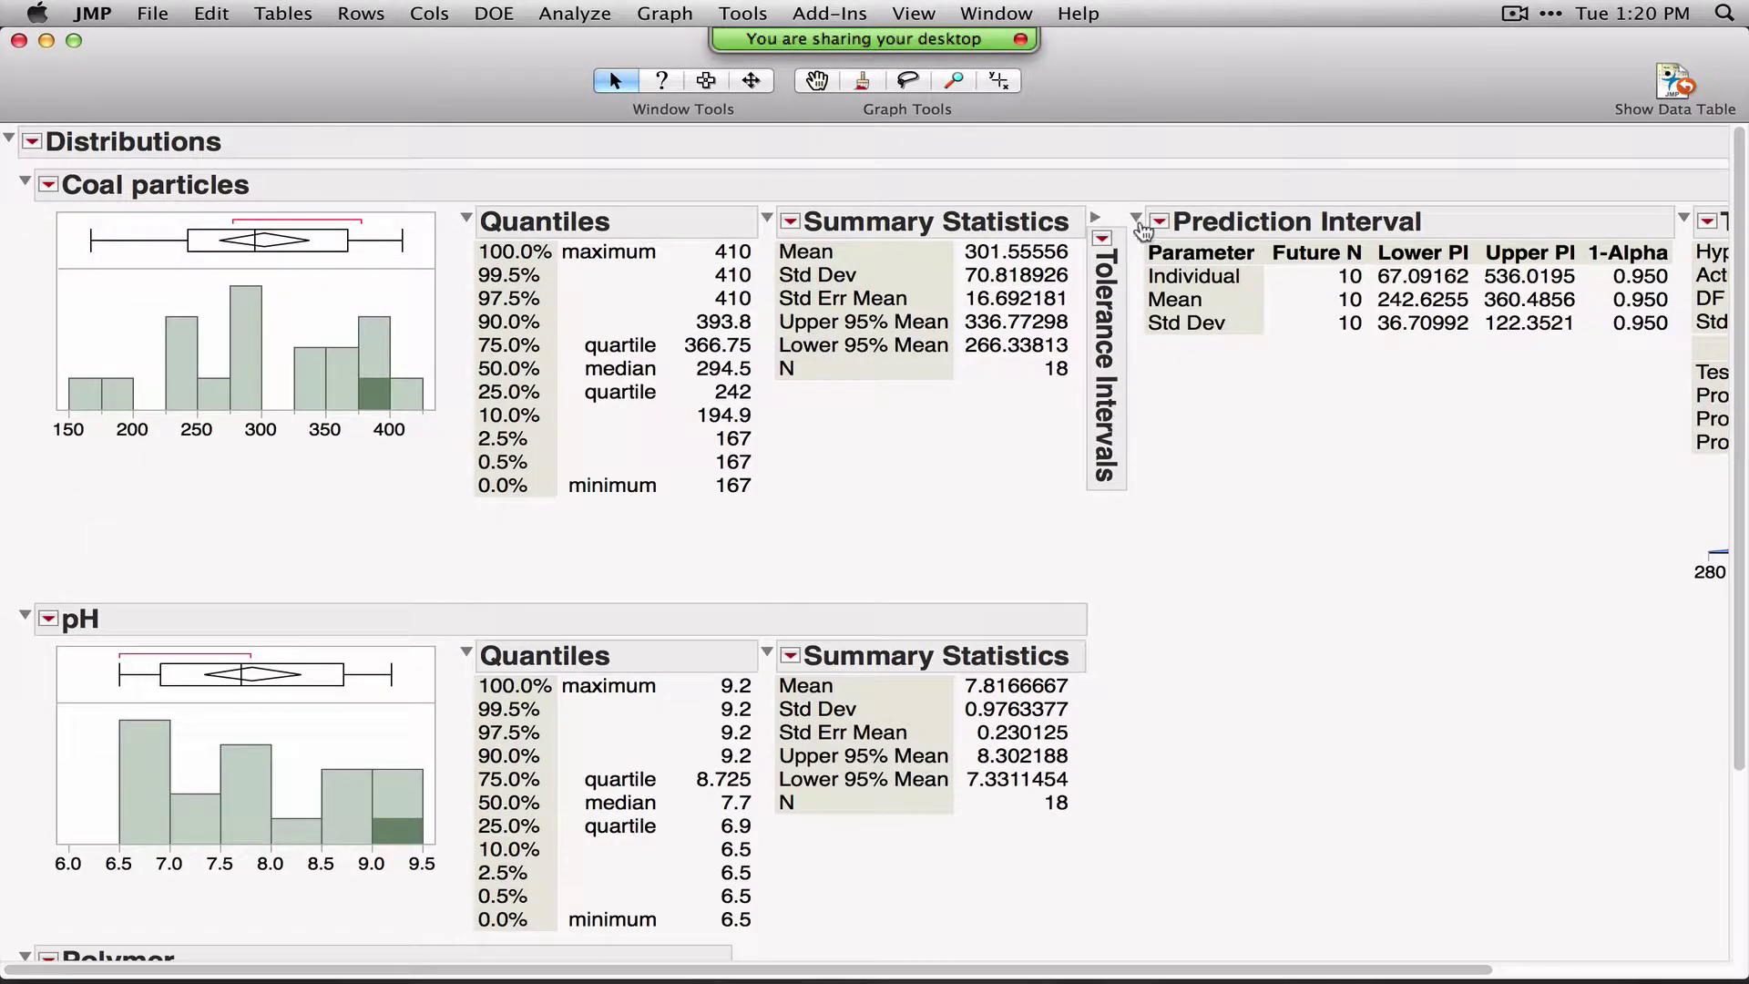
pyautogui.click(1136, 218)
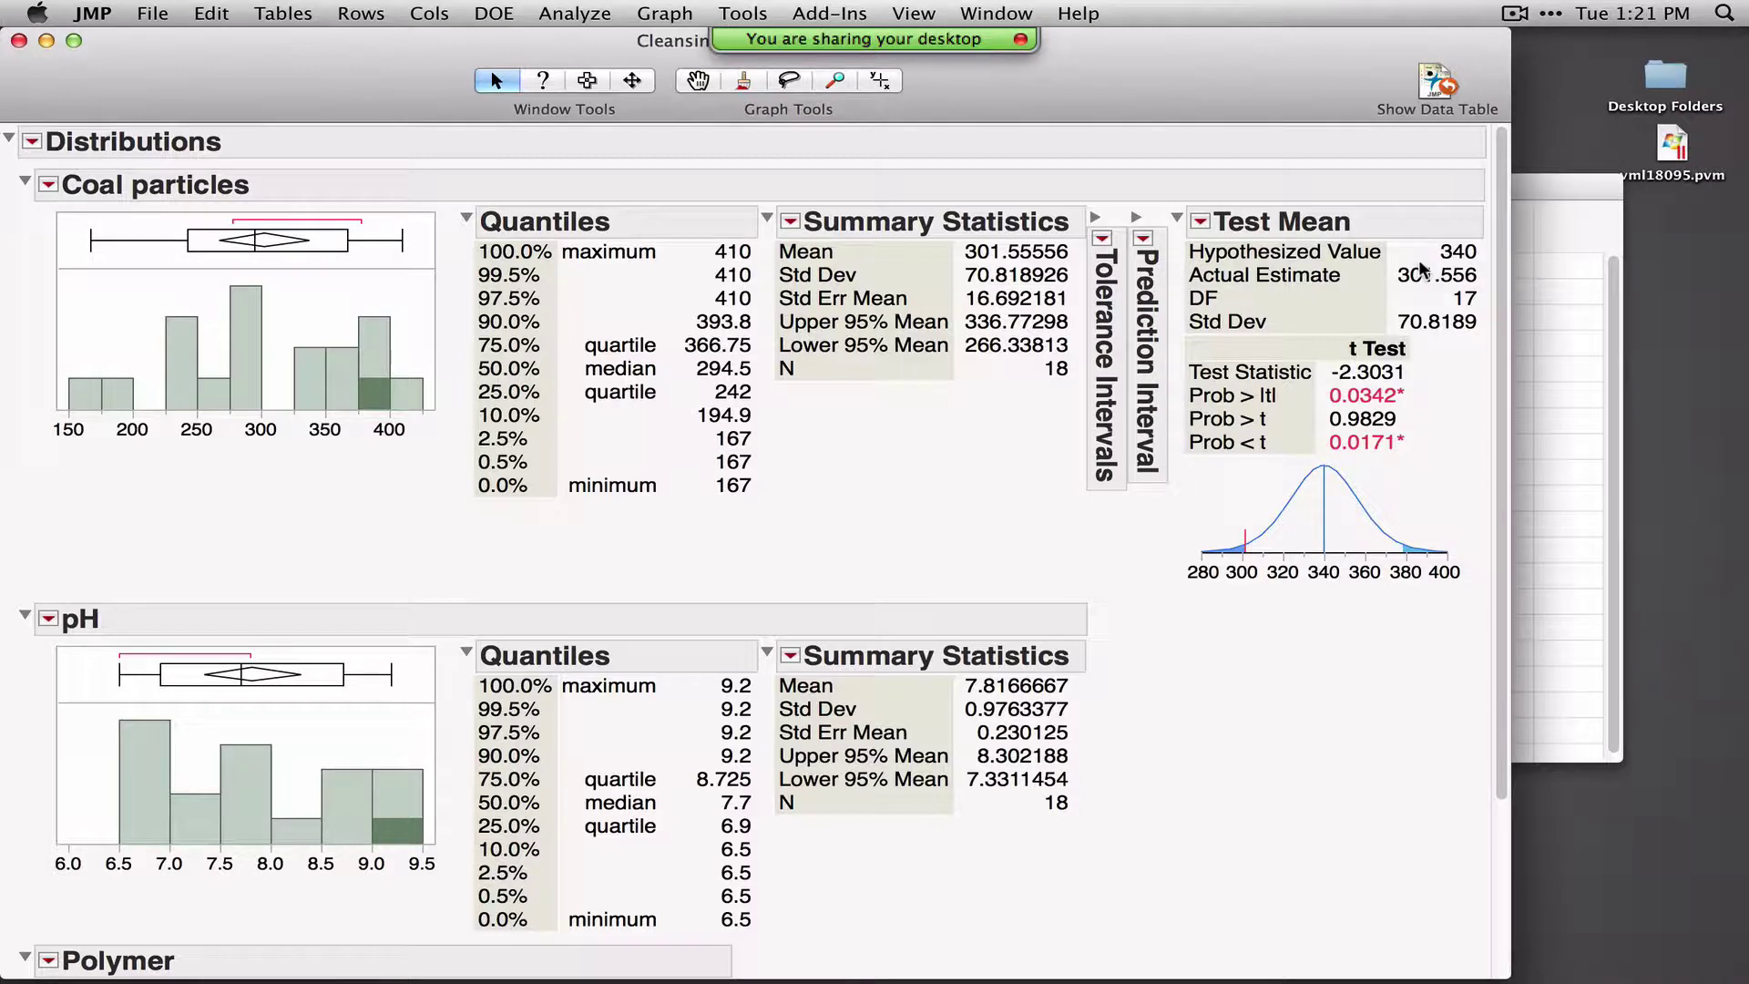
pyautogui.moveTo(1419, 263)
pyautogui.mouseDown()
pyautogui.moveTo(1482, 263)
pyautogui.moveTo(1412, 289)
pyautogui.moveTo(1475, 286)
pyautogui.mouseUp()
pyautogui.moveTo(1415, 345)
pyautogui.mouseDown()
pyautogui.moveTo(1441, 415)
pyautogui.moveTo(1403, 463)
pyautogui.mouseUp()
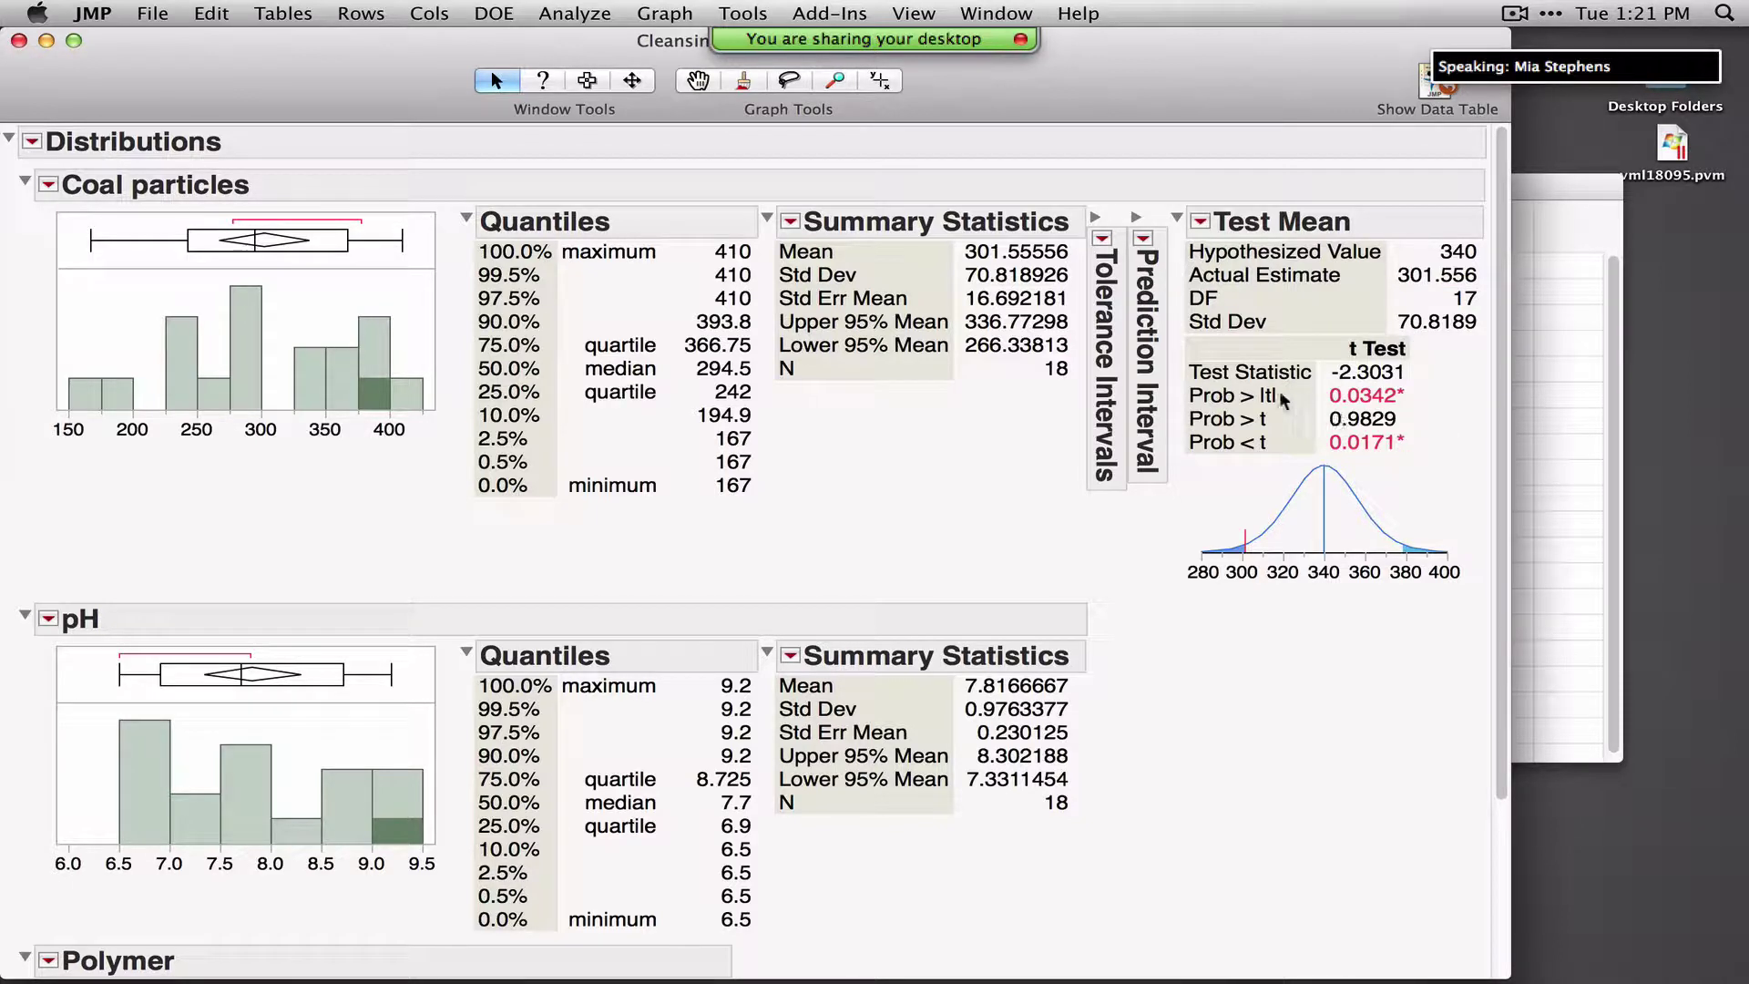
pyautogui.moveTo(1190, 382); pyautogui.dragTo(1294, 380)
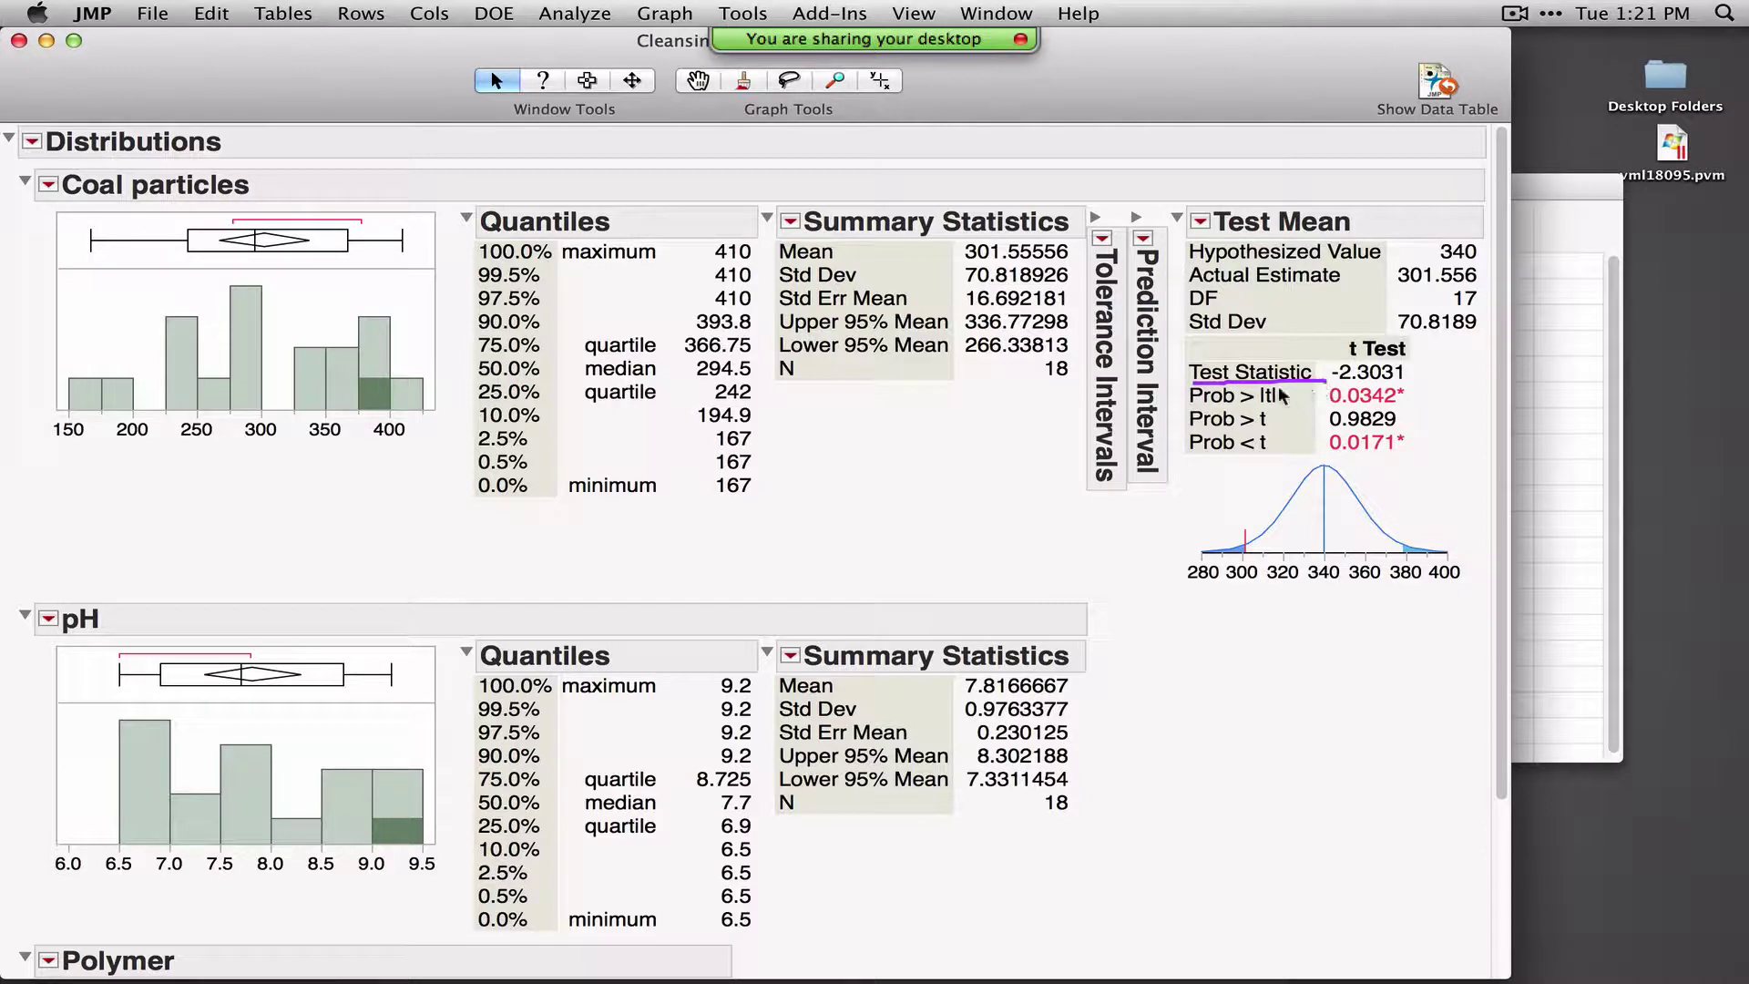
pyautogui.moveTo(1181, 412)
pyautogui.mouseDown()
pyautogui.moveTo(1298, 412)
pyautogui.moveTo(1290, 386)
pyautogui.moveTo(1232, 366)
pyautogui.moveTo(1174, 385)
pyautogui.moveTo(1178, 405)
pyautogui.mouseUp()
pyautogui.moveTo(1292, 408)
pyautogui.mouseDown()
pyautogui.moveTo(1249, 411)
pyautogui.moveTo(1279, 415)
pyautogui.mouseUp()
pyautogui.moveTo(1426, 416)
pyautogui.mouseDown()
pyautogui.moveTo(1308, 411)
pyautogui.moveTo(1414, 411)
pyautogui.mouseUp()
pyautogui.moveTo(1205, 629)
pyautogui.mouseDown()
pyautogui.moveTo(1313, 632)
pyautogui.moveTo(1461, 593)
pyautogui.moveTo(1462, 492)
pyautogui.moveTo(1355, 443)
pyautogui.moveTo(1162, 489)
pyautogui.moveTo(1135, 626)
pyautogui.moveTo(1239, 651)
pyautogui.mouseUp()
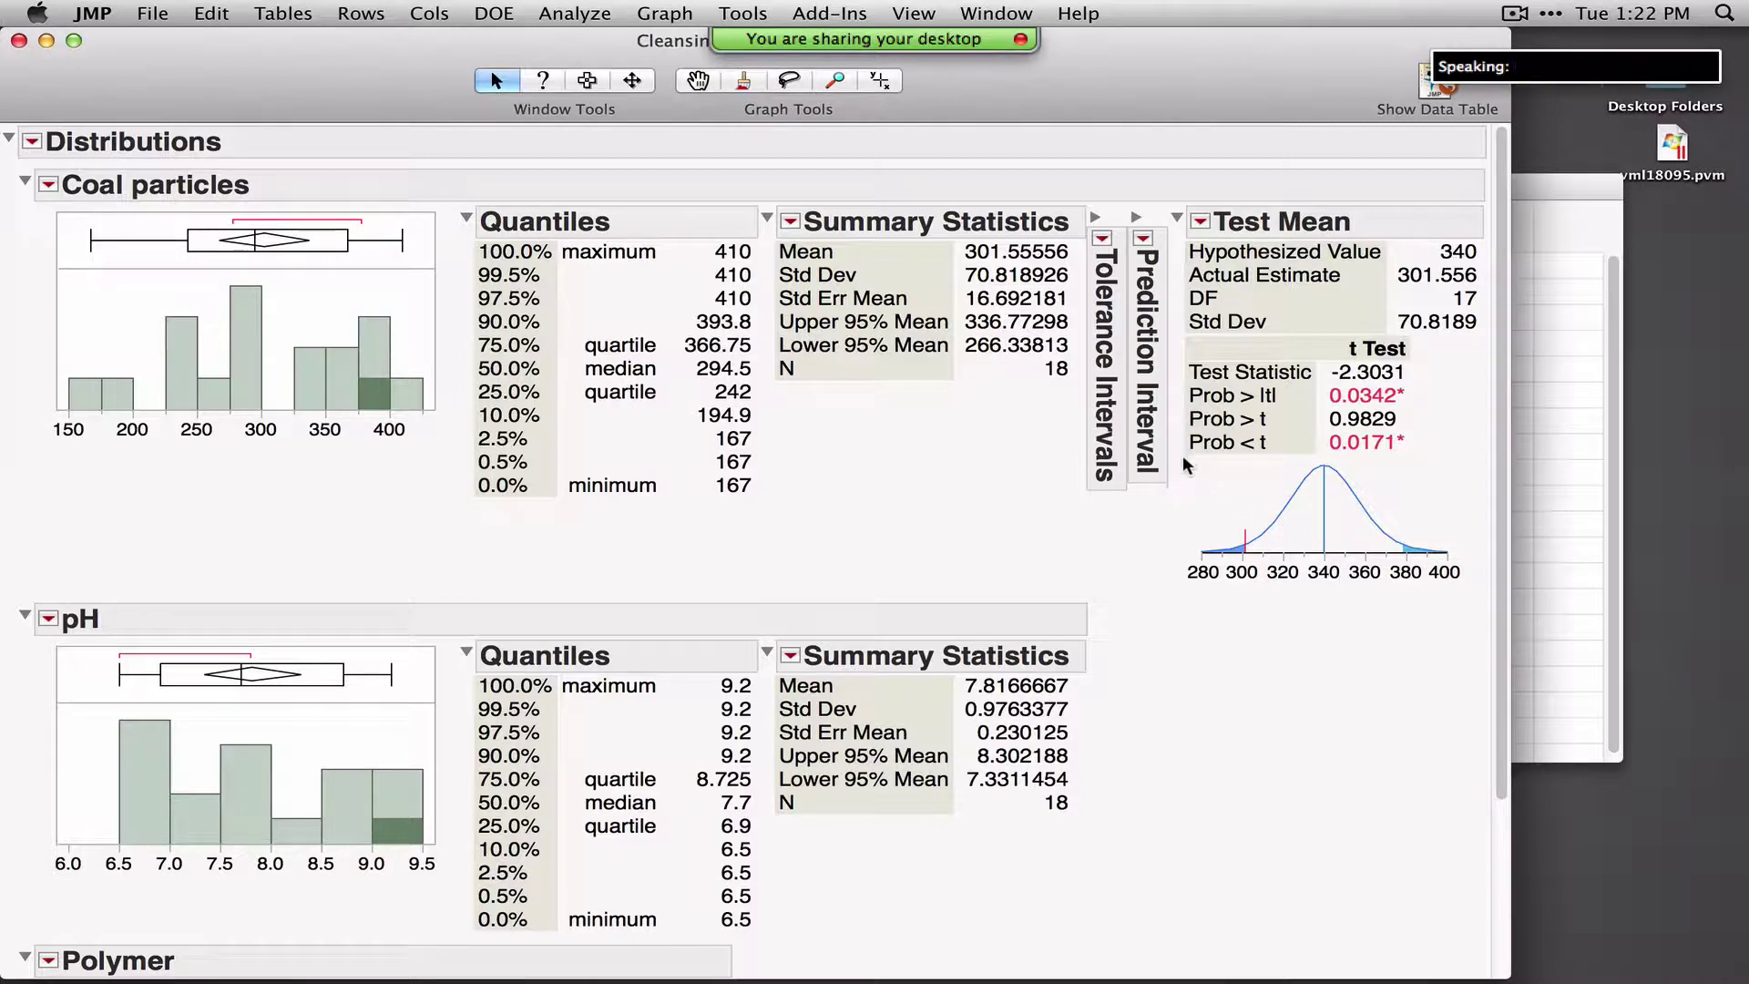
pyautogui.moveTo(1184, 462)
pyautogui.mouseDown()
pyautogui.moveTo(1288, 464)
pyautogui.moveTo(1290, 414)
pyautogui.moveTo(1175, 406)
pyautogui.moveTo(1181, 465)
pyautogui.mouseUp()
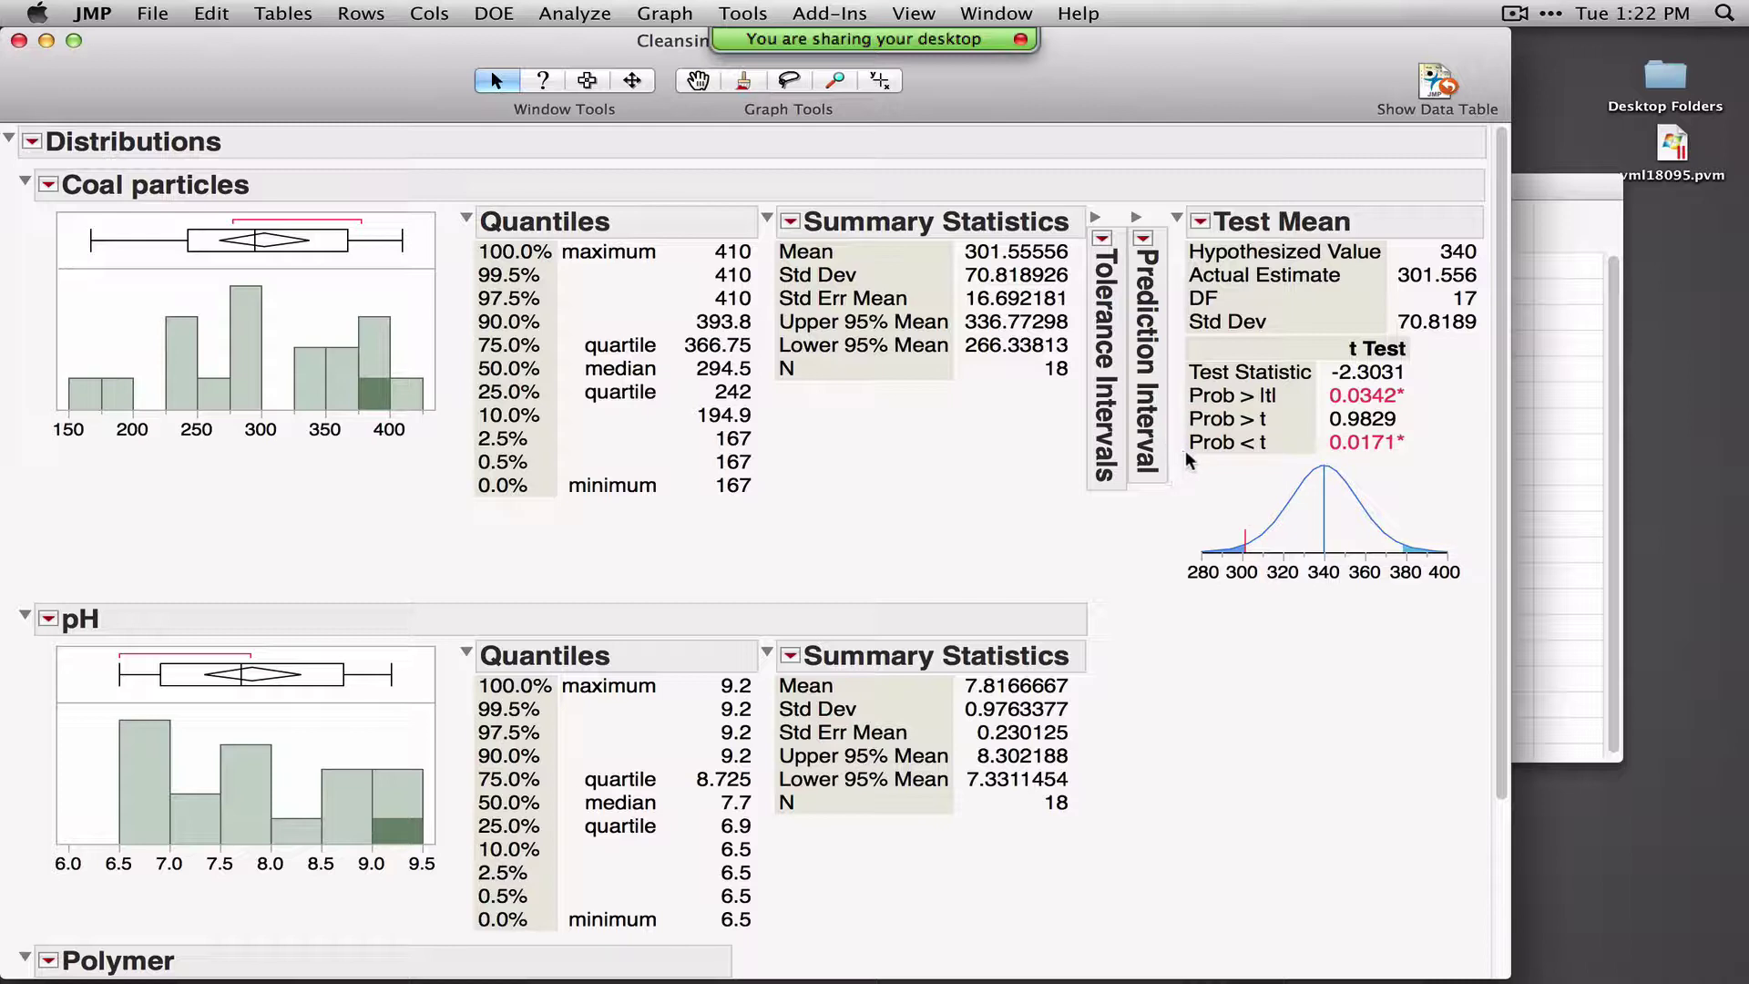
pyautogui.moveTo(1186, 452); pyautogui.dragTo(1274, 458)
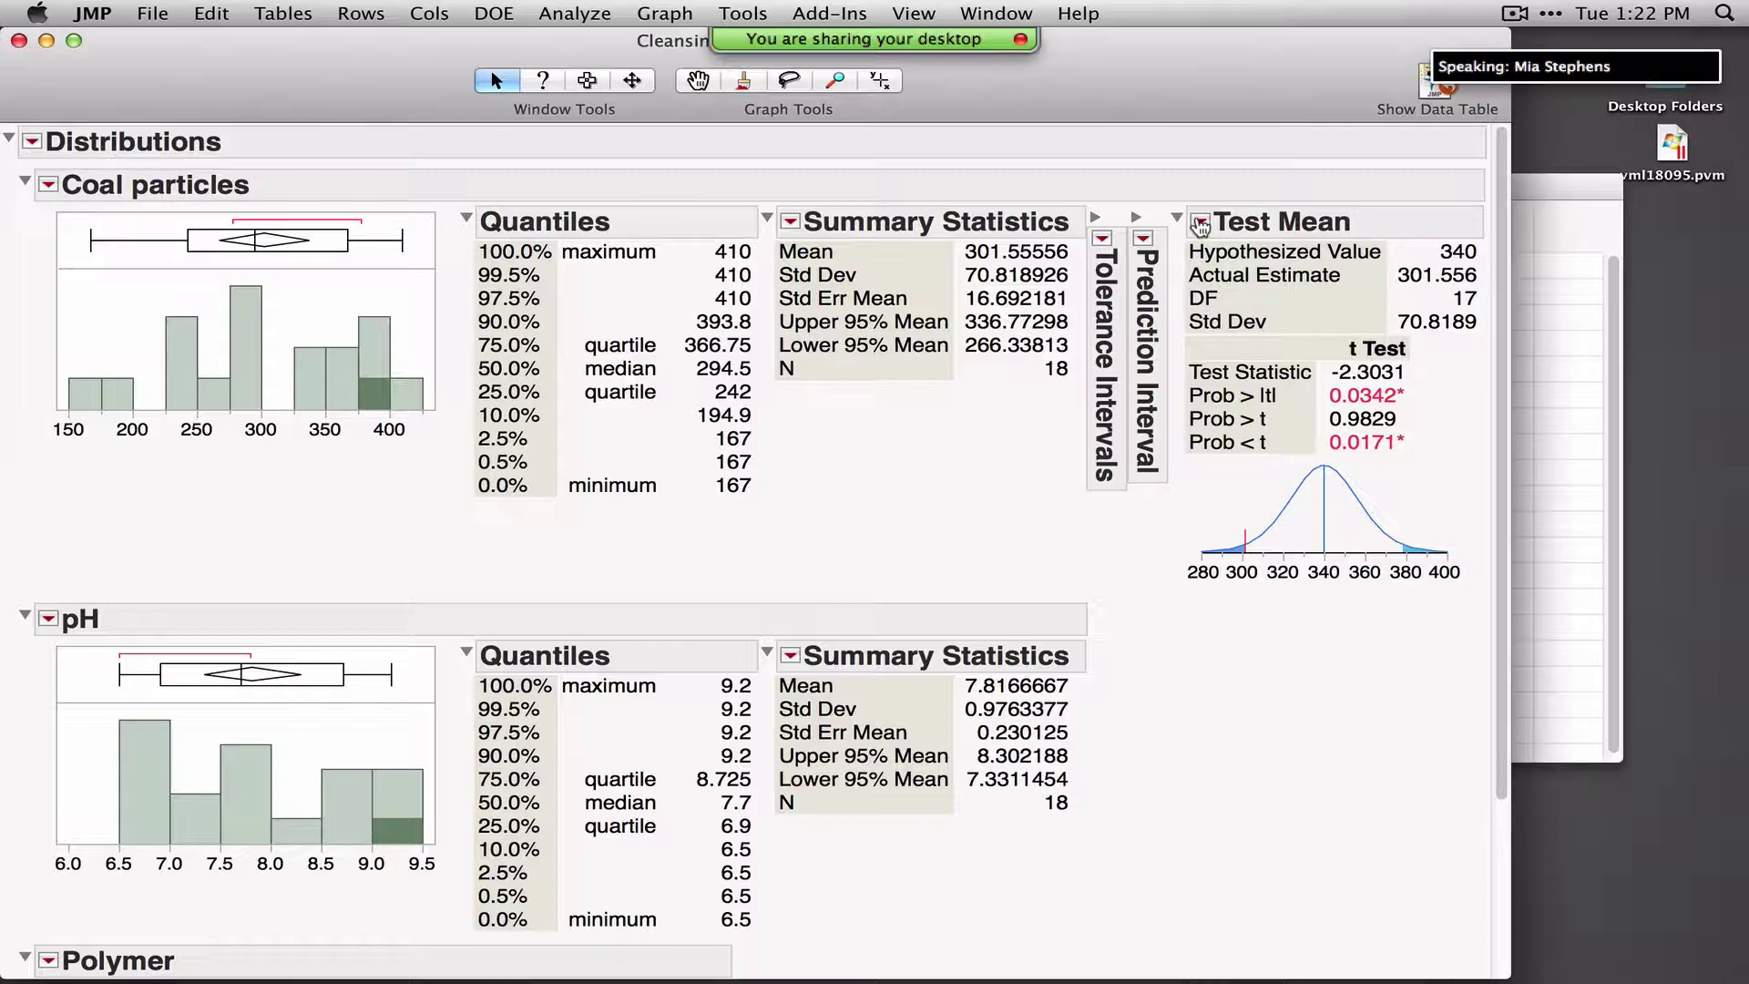
# Open the PValue animation for the Coal particles mean test and shift the hypothesized mean to about 334
pyautogui.click(1200, 223)
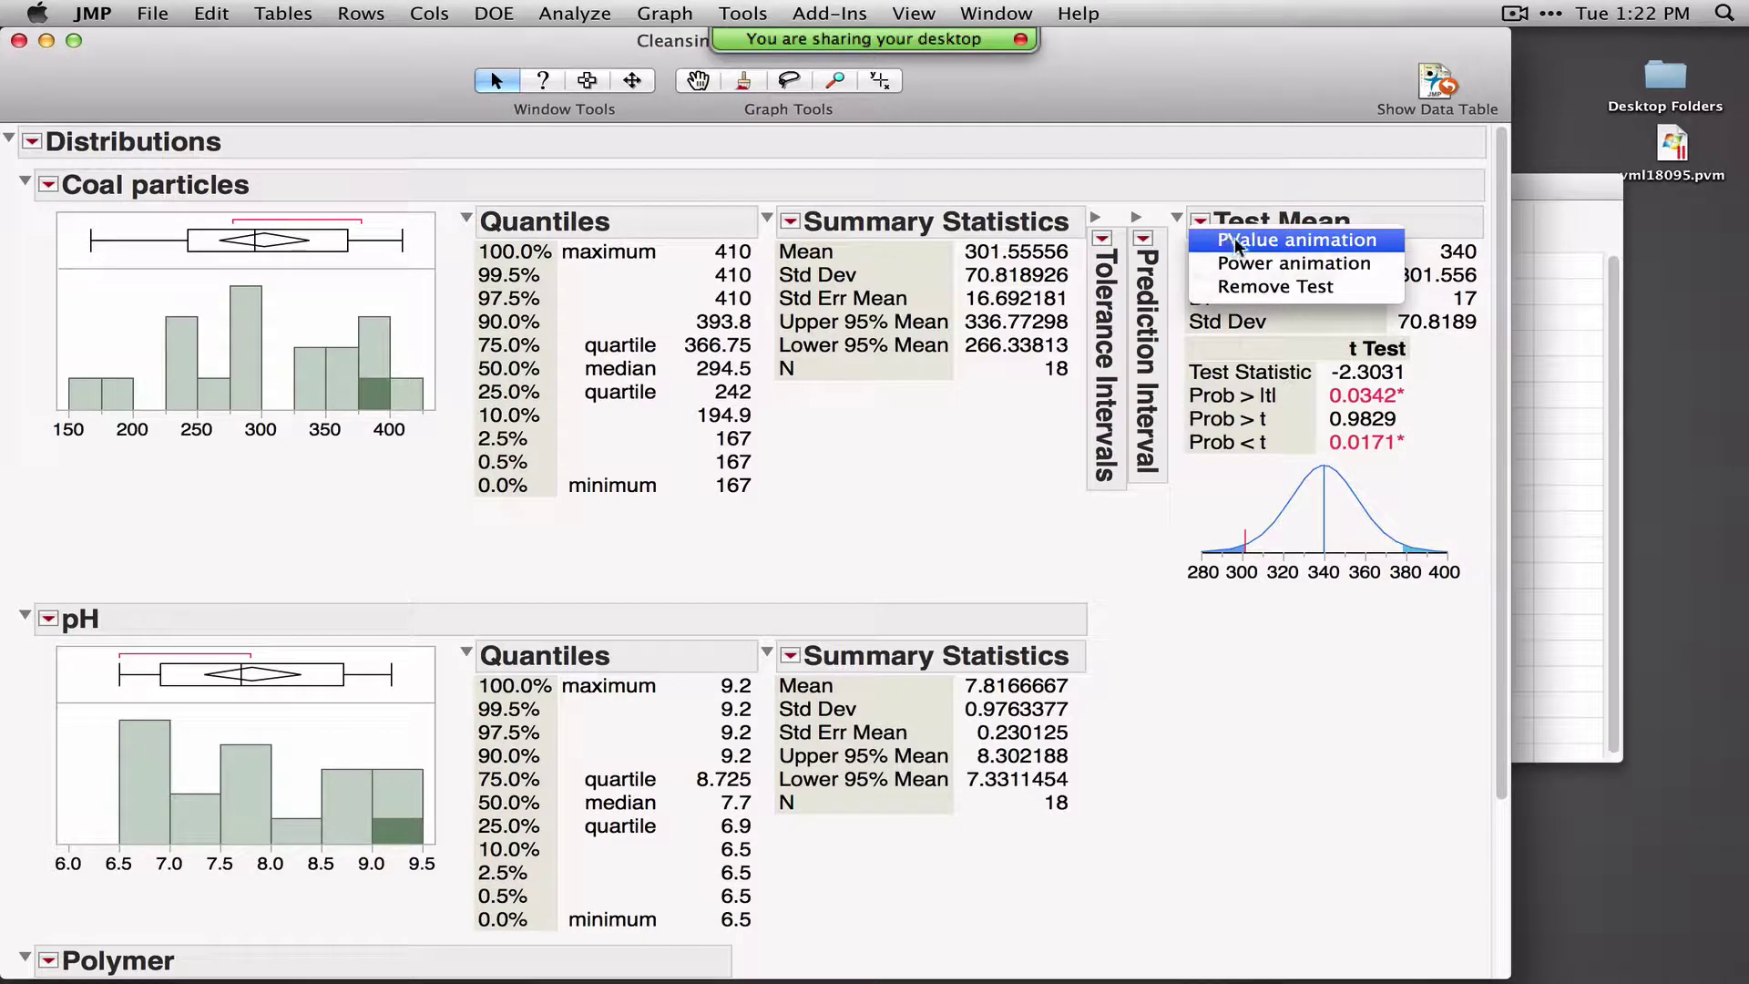
pyautogui.click(1301, 242)
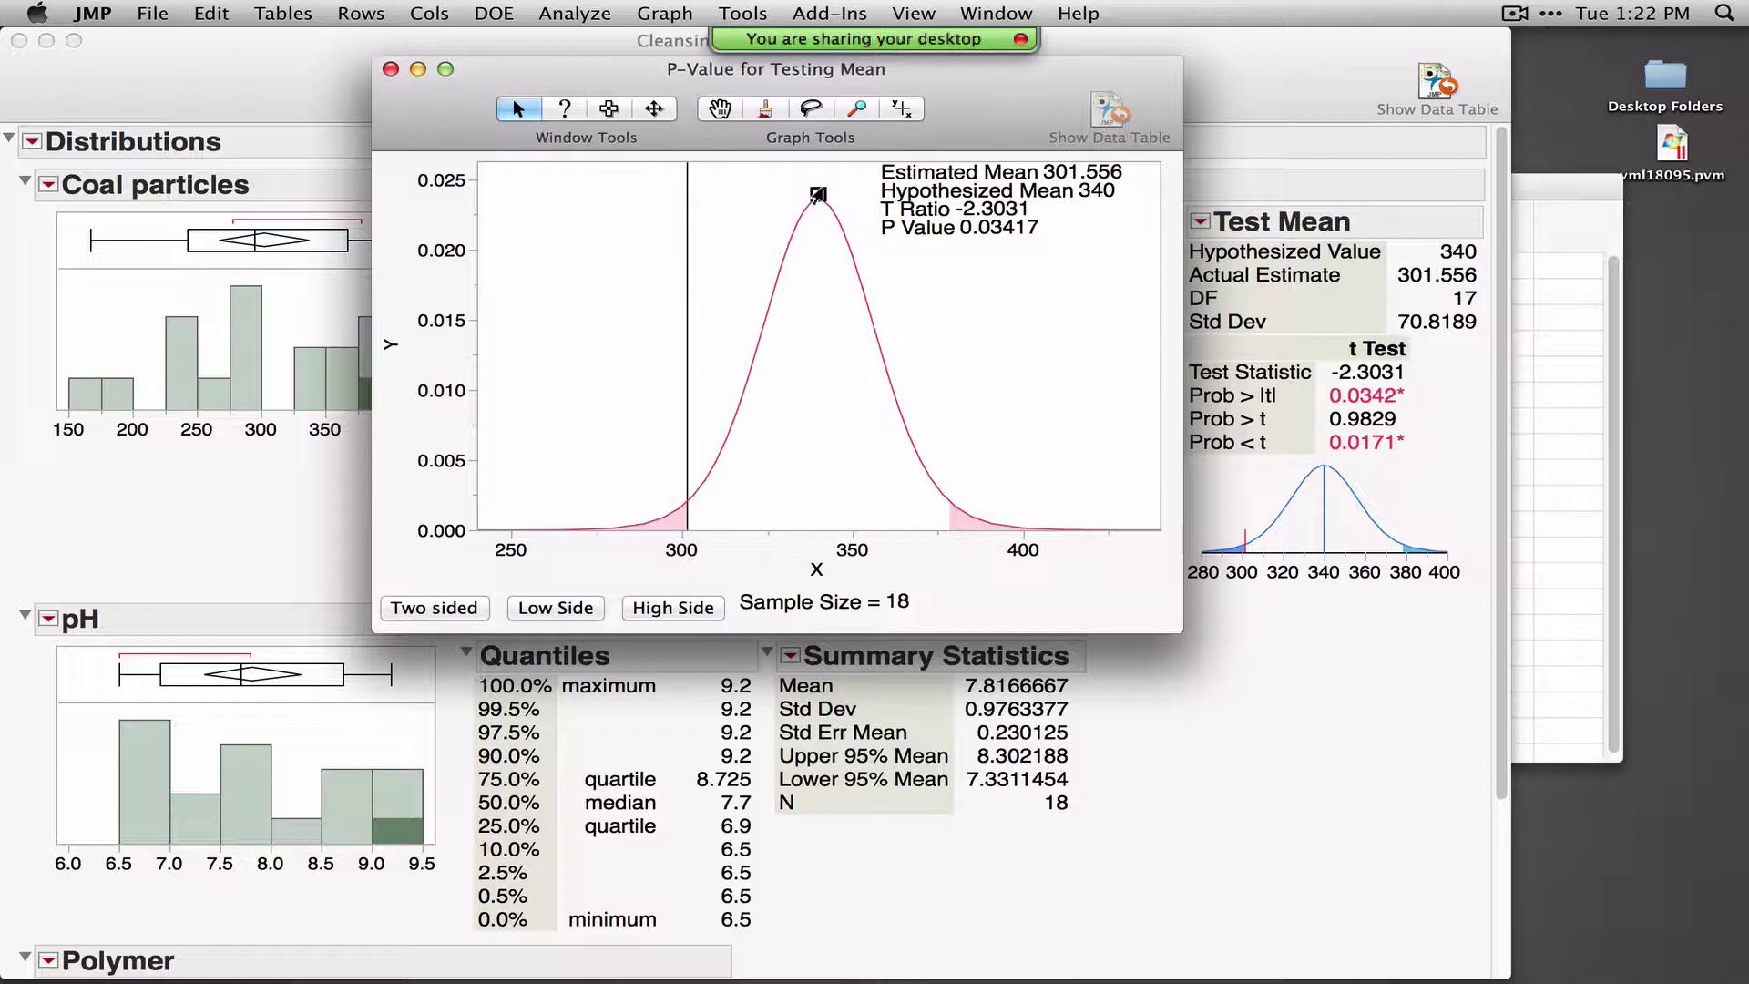
pyautogui.moveTo(818, 195); pyautogui.dragTo(875, 204)
pyautogui.moveTo(881, 198)
pyautogui.mouseDown()
pyautogui.moveTo(701, 198)
pyautogui.moveTo(797, 198)
pyautogui.mouseUp()
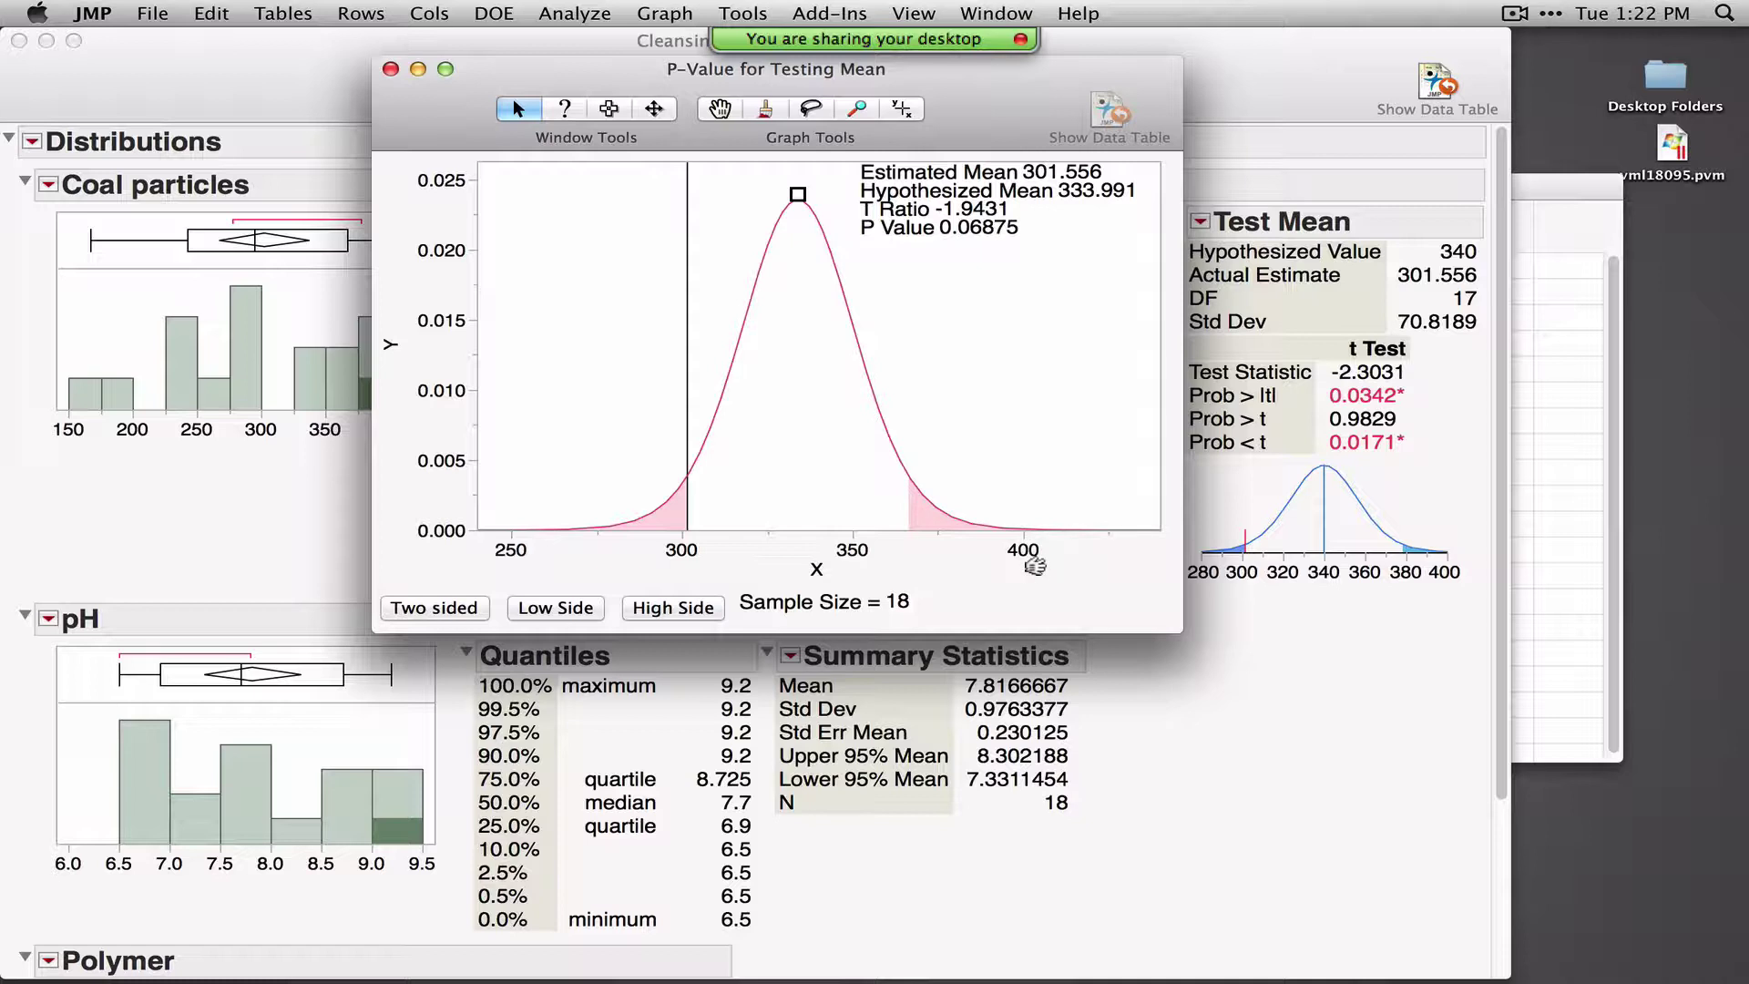
# Compare the p-value at sample sizes of 100 and 10 in the animation, and close it
pyautogui.click(901, 604)
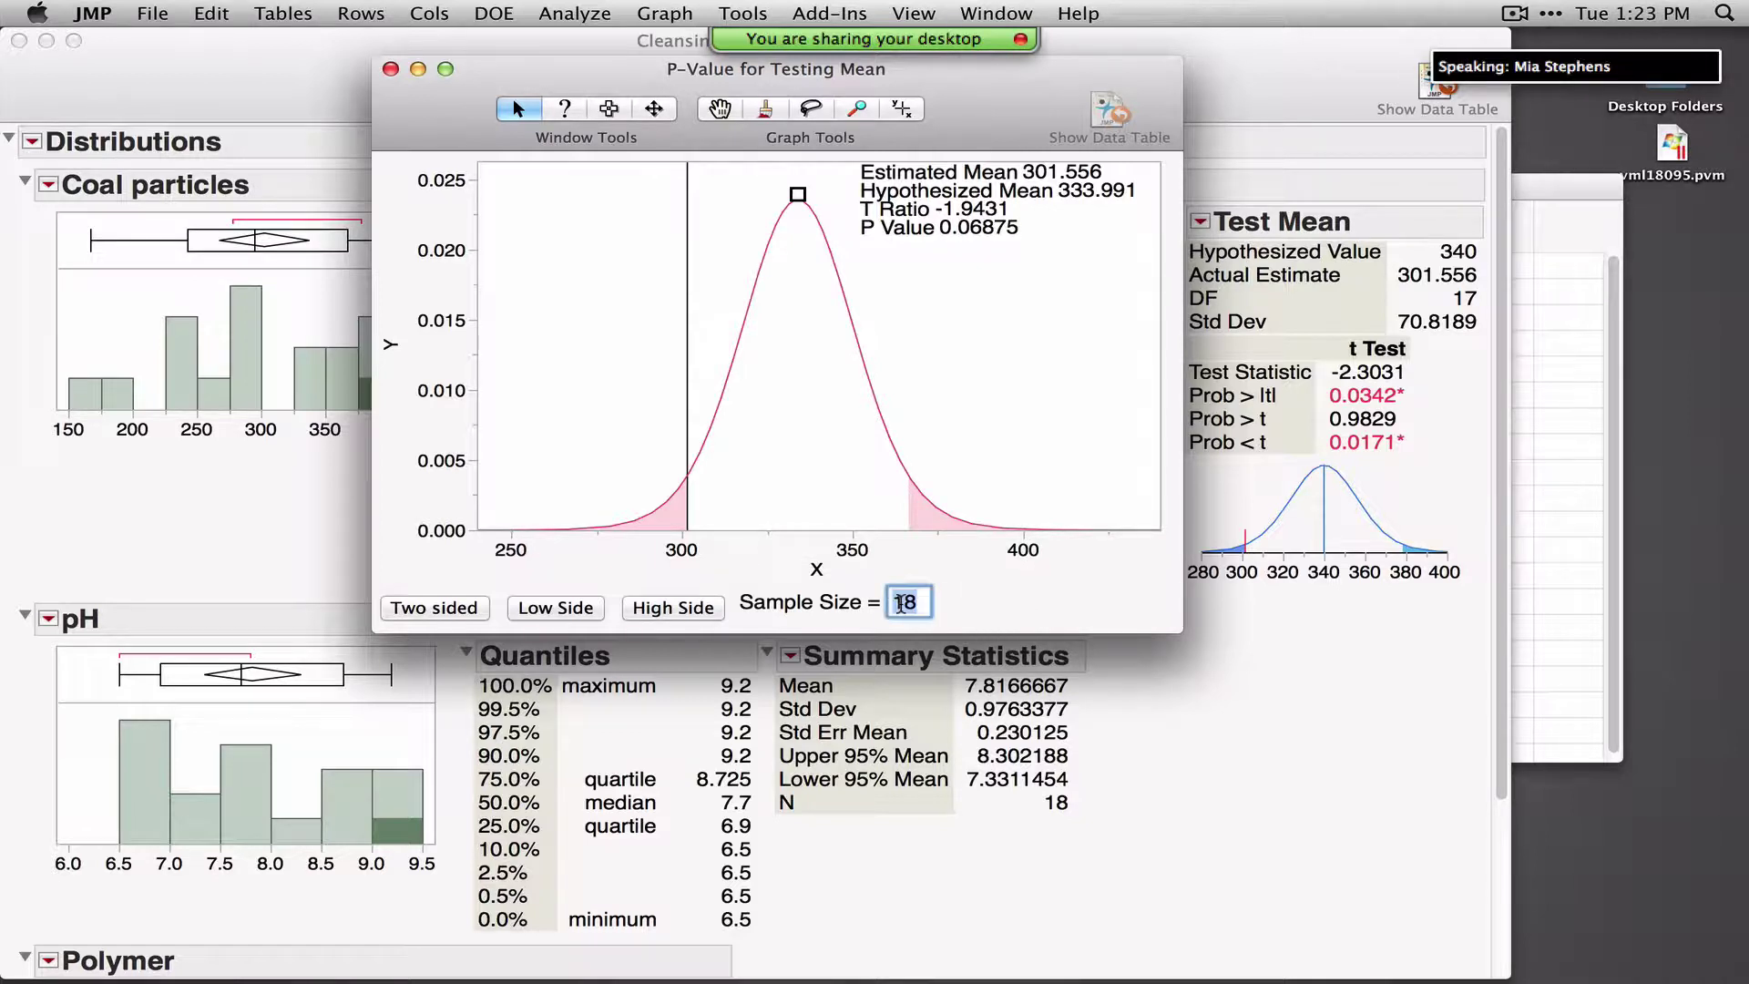
pyautogui.write('1')
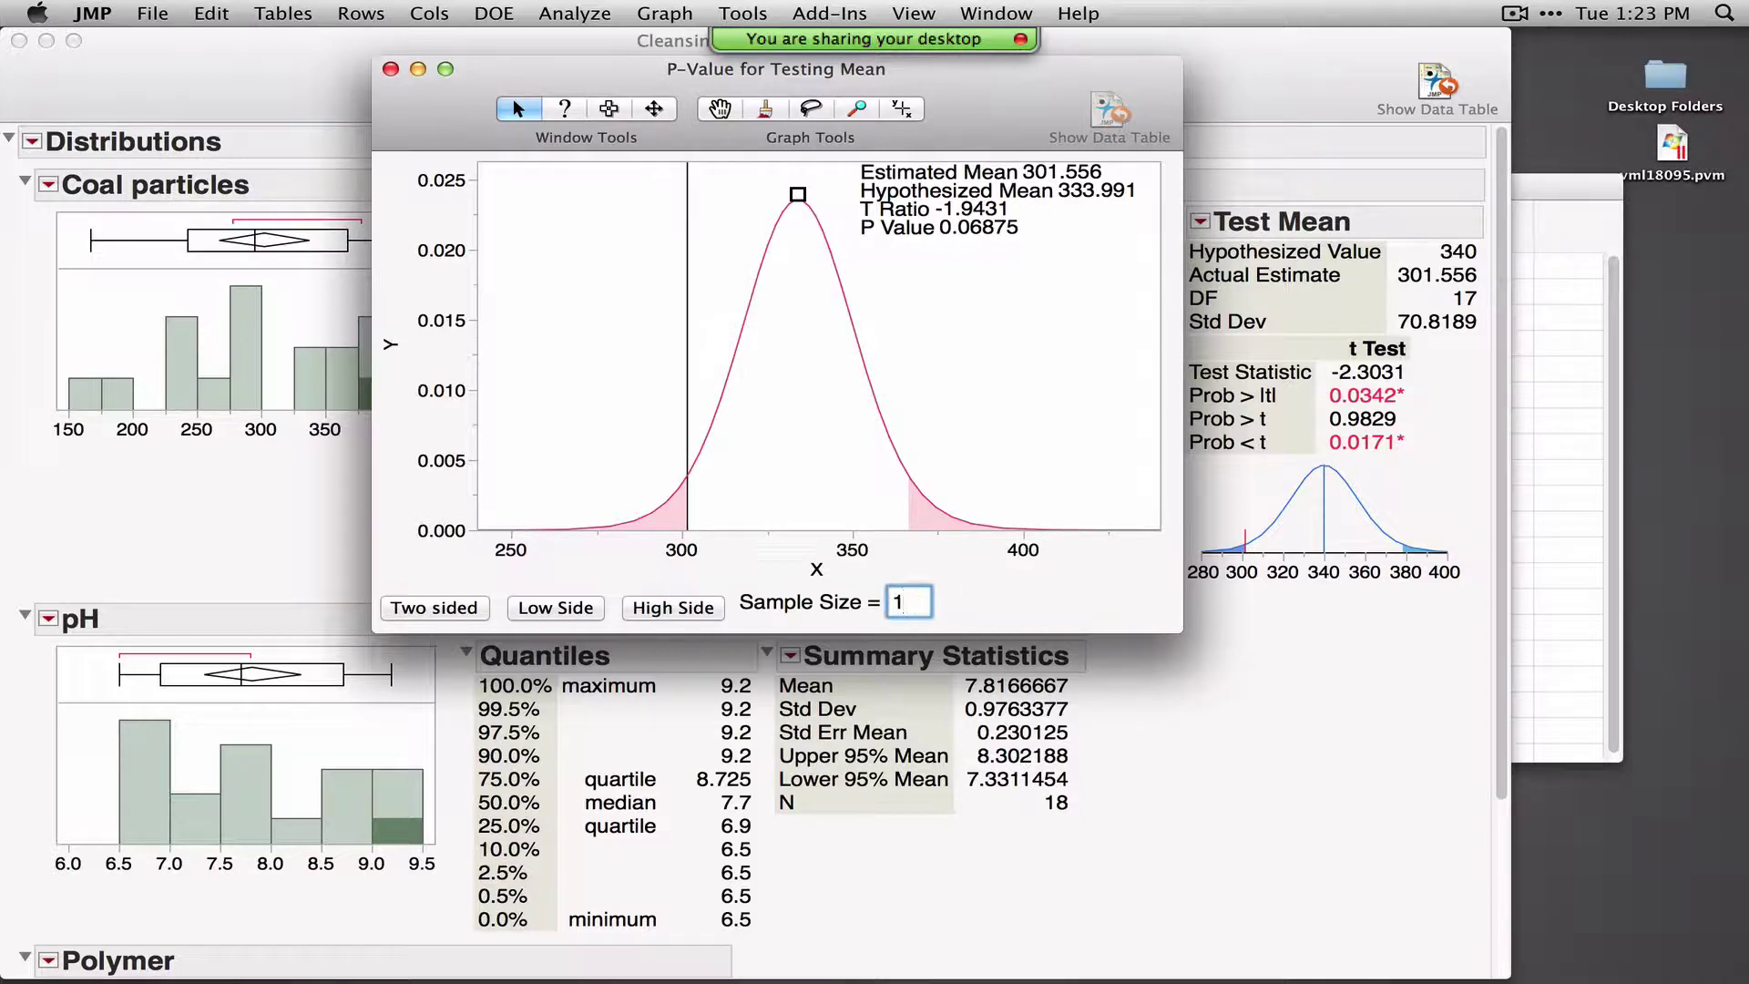
pyautogui.write('00')
pyautogui.press('Return')
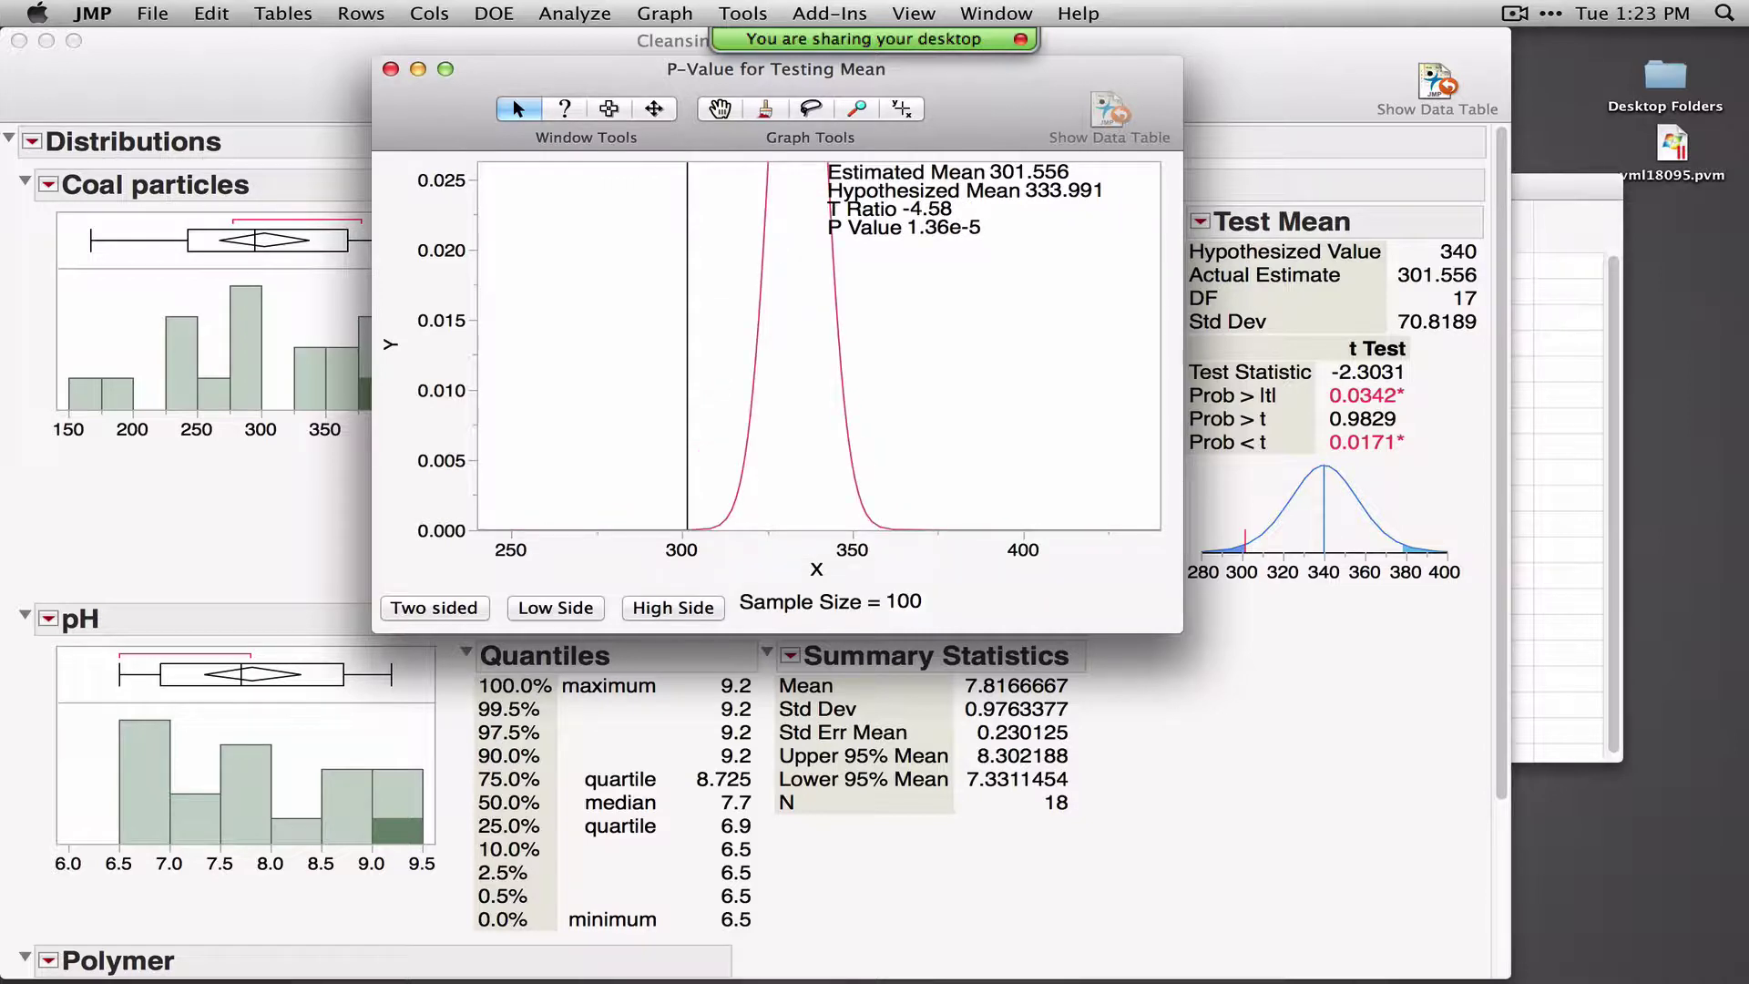
pyautogui.click(916, 603)
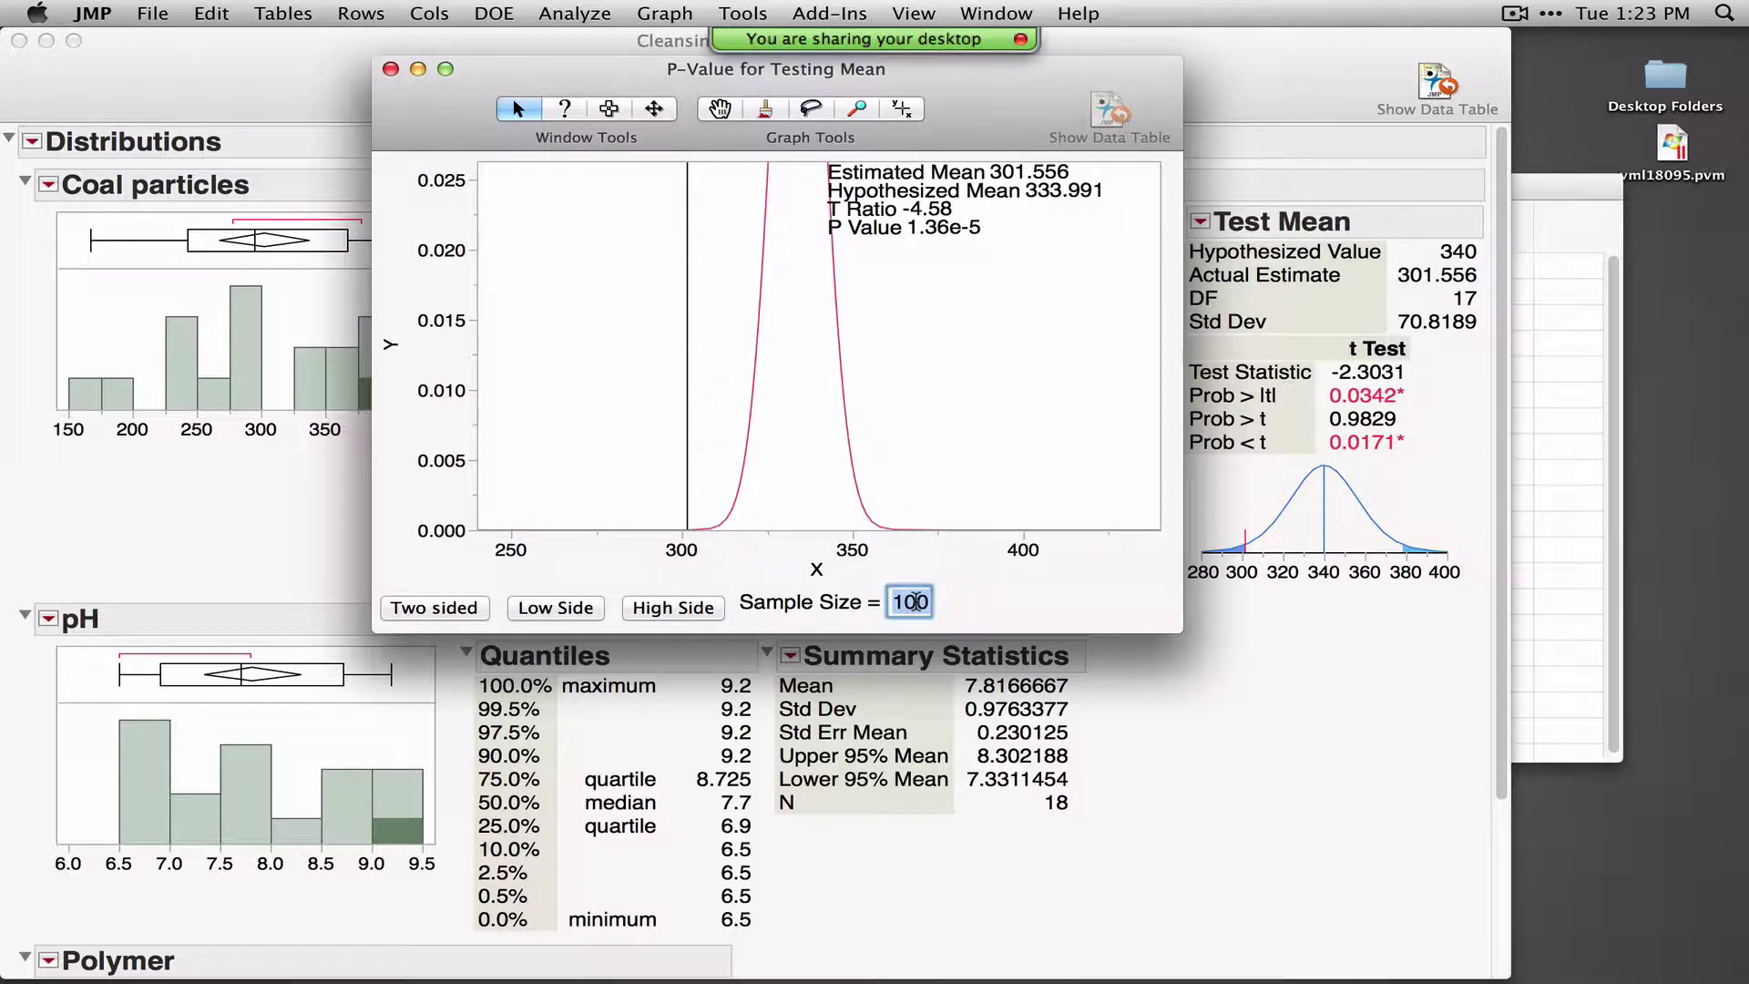
pyautogui.write('10')
pyautogui.press('Return')
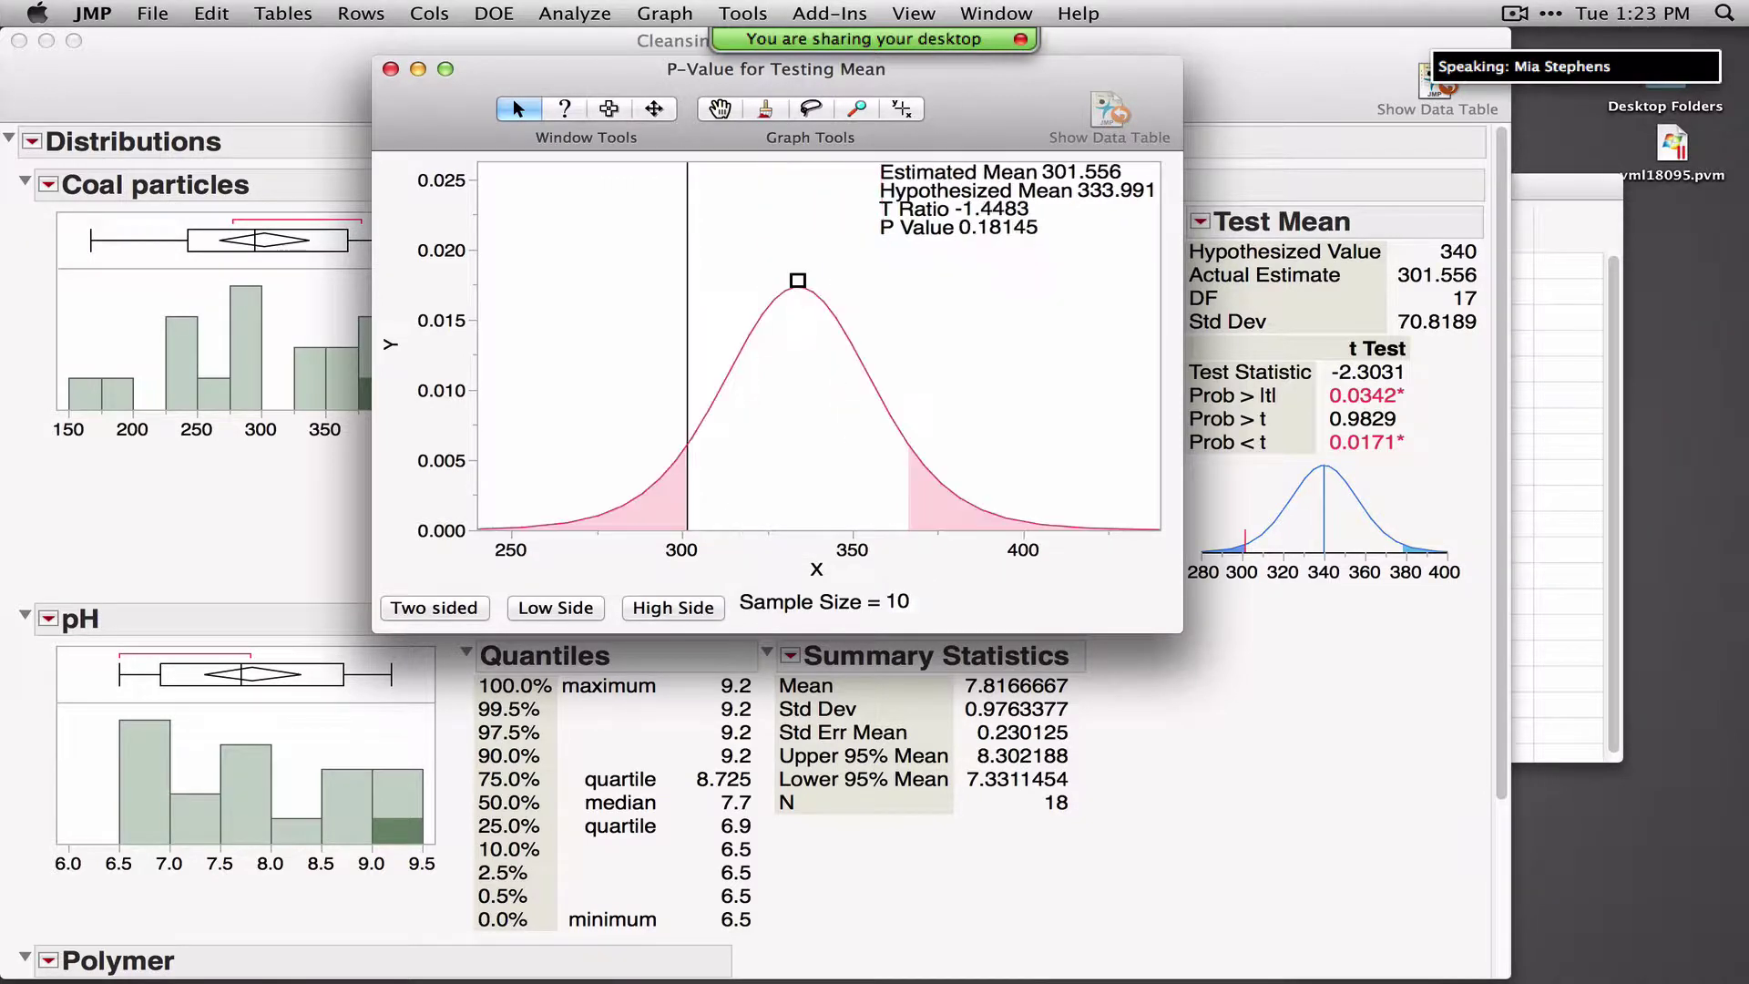
pyautogui.click(389, 70)
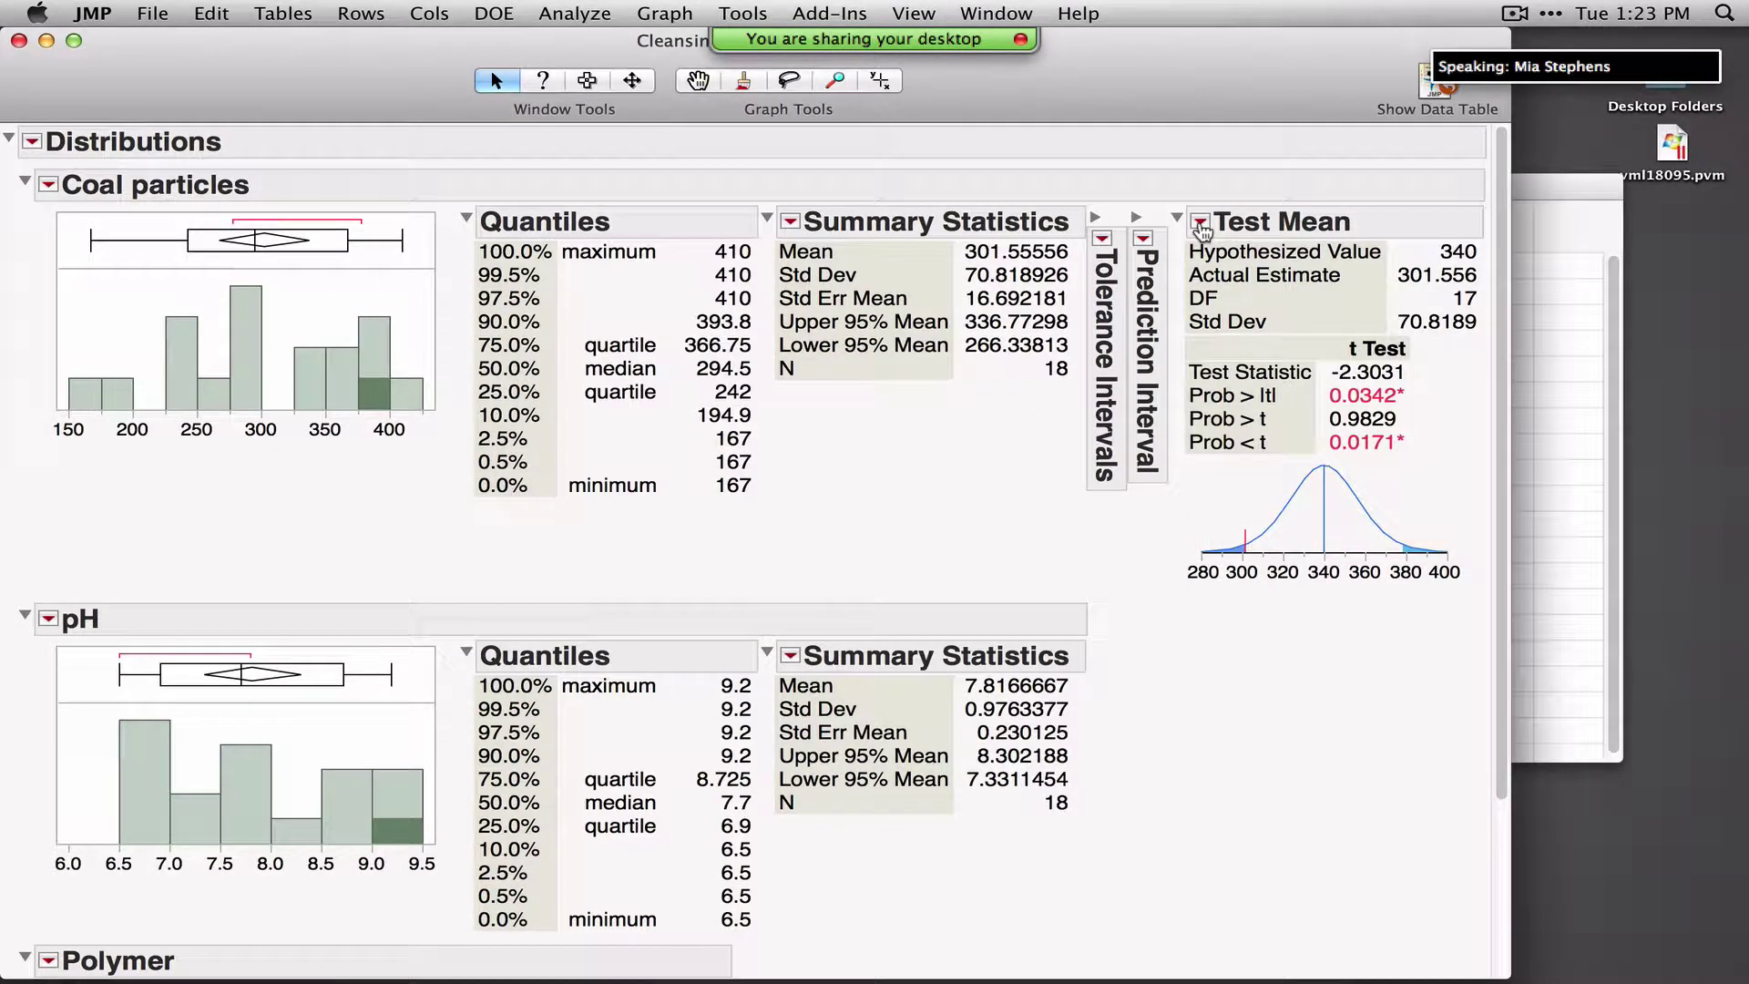
pyautogui.click(1200, 221)
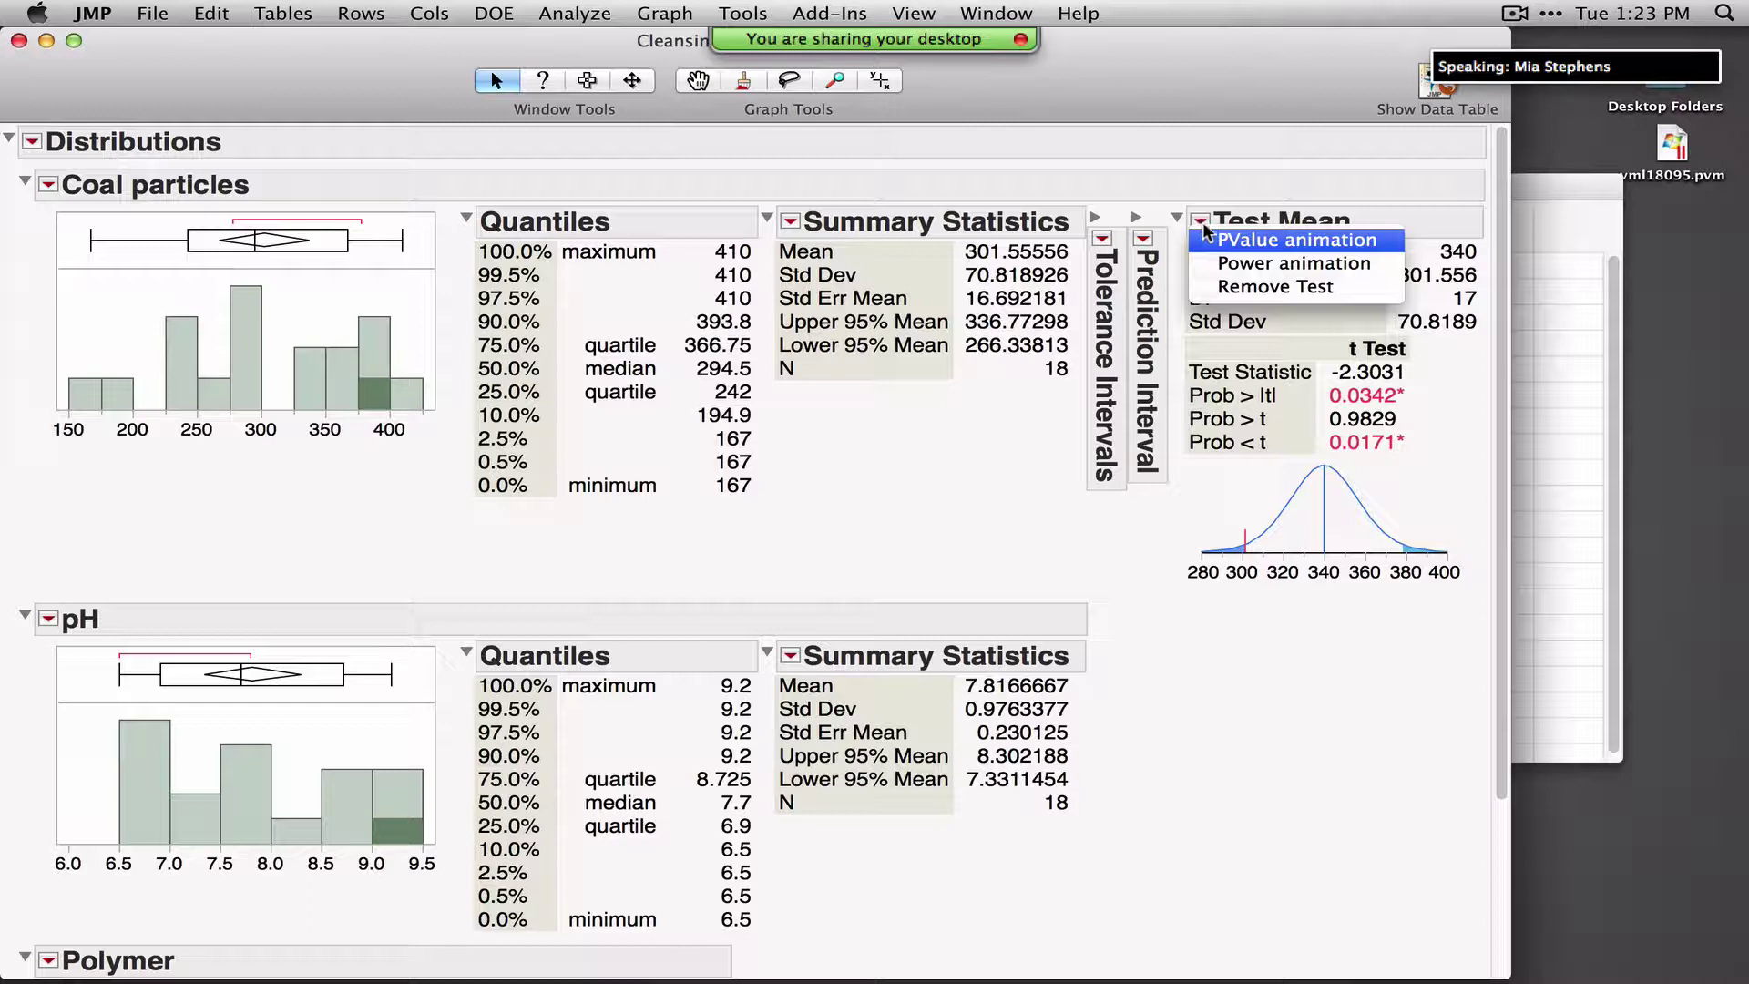
pyautogui.click(1211, 266)
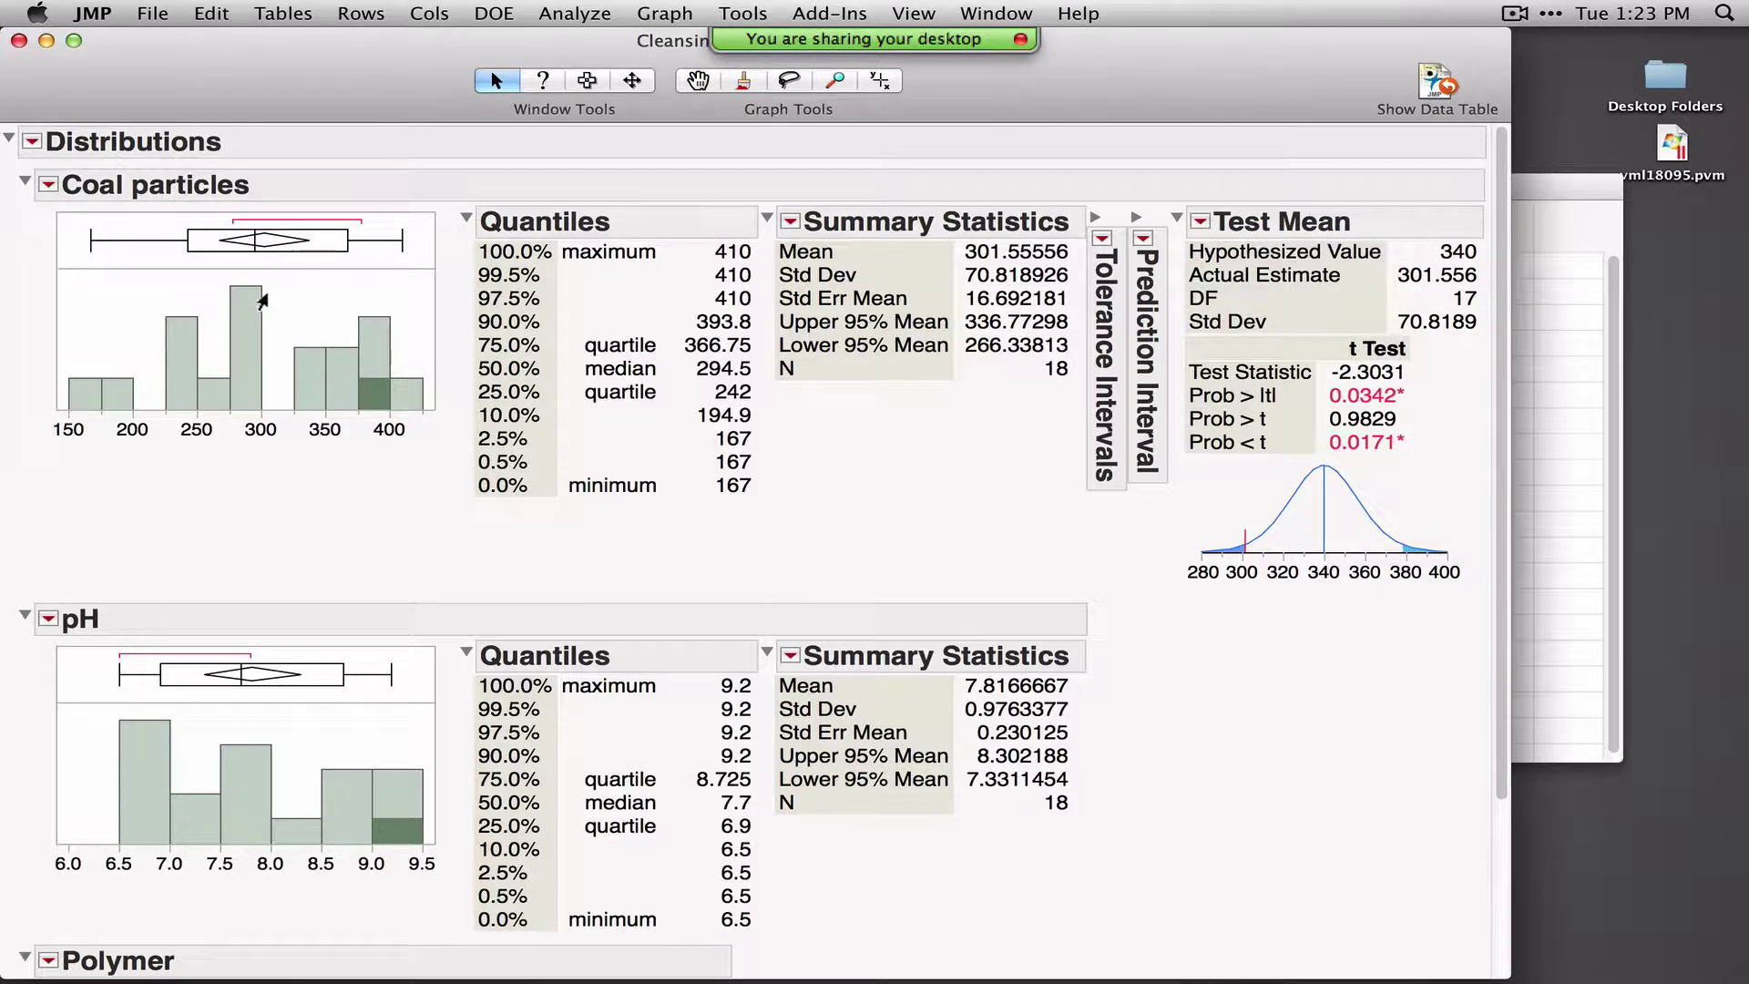
# Fit a Normal distribution to Coal particles, collapse the Test Mean report, and review the fit's parameter estimates
pyautogui.click(48, 186)
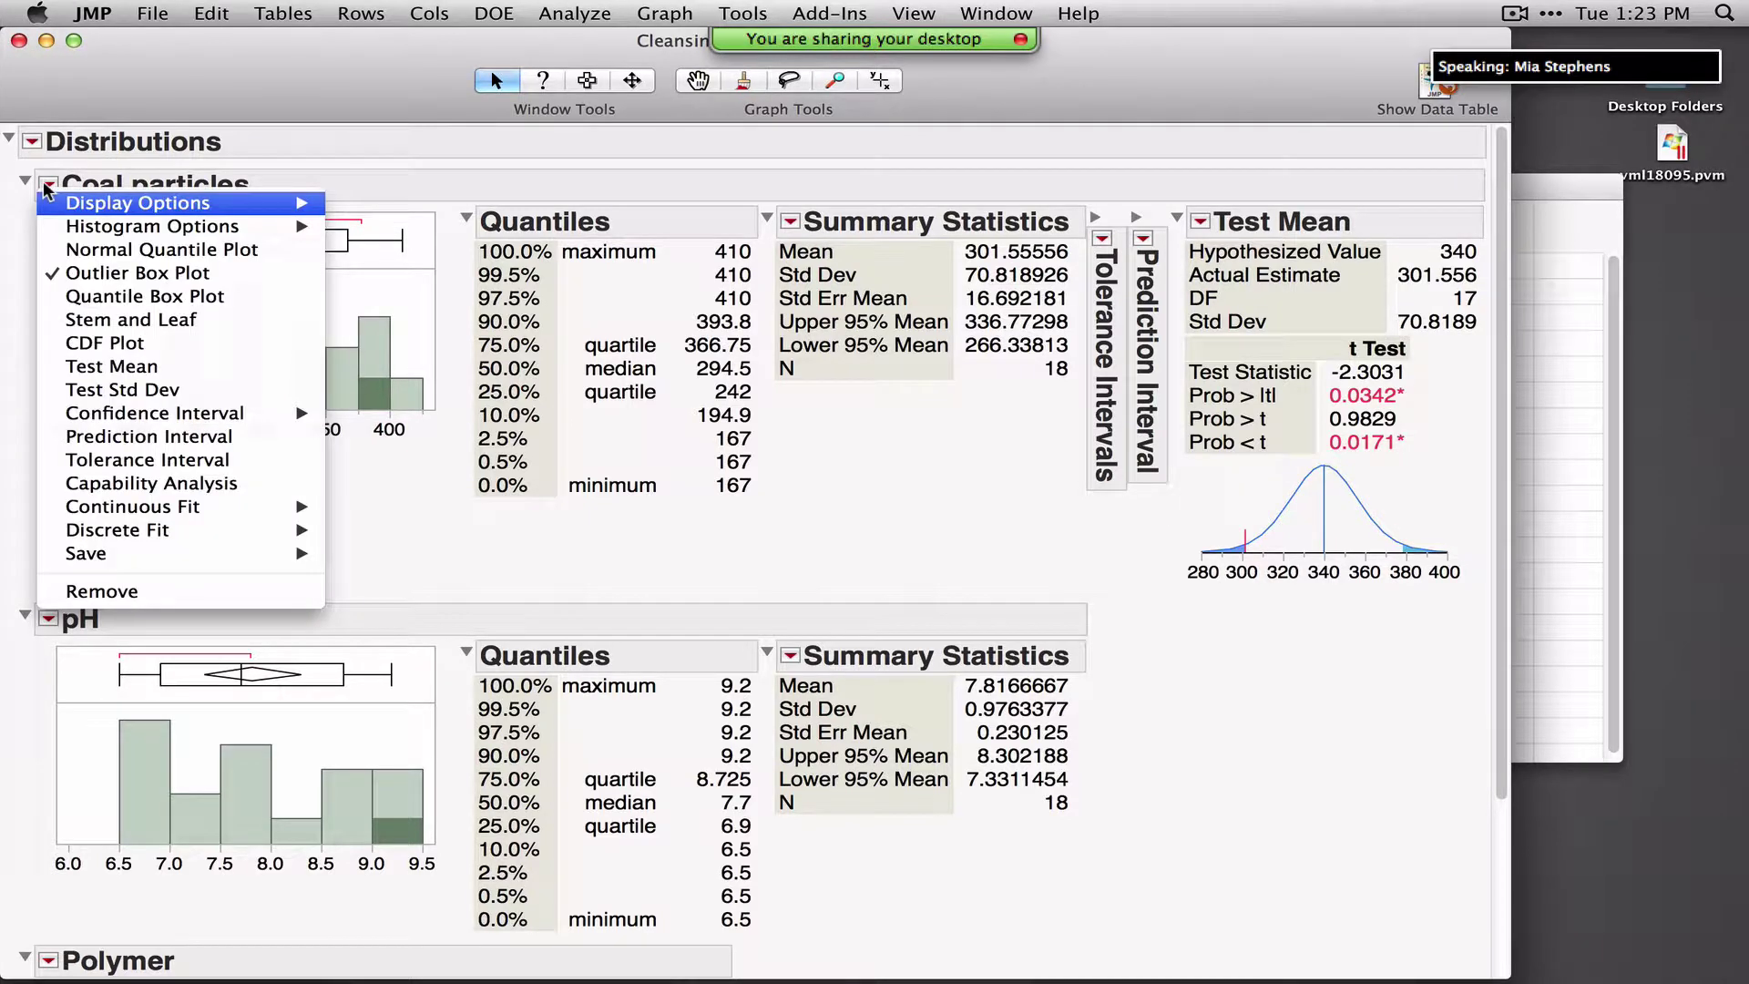
pyautogui.moveTo(132, 512)
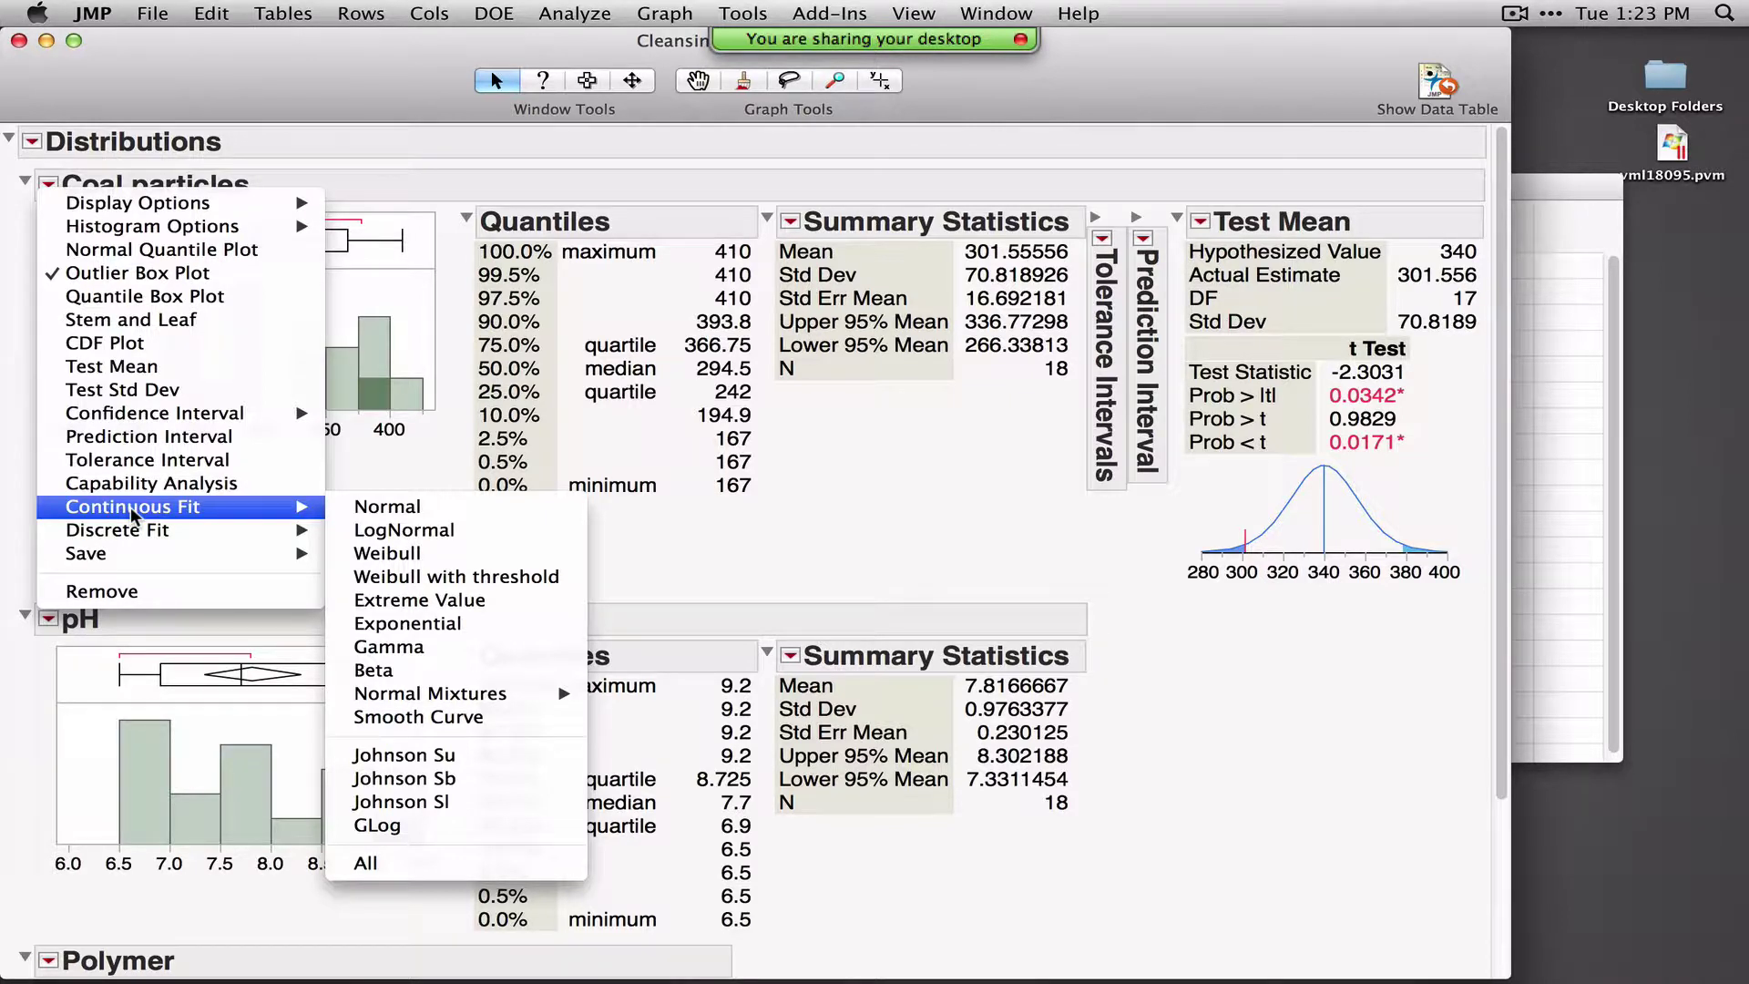
pyautogui.click(416, 515)
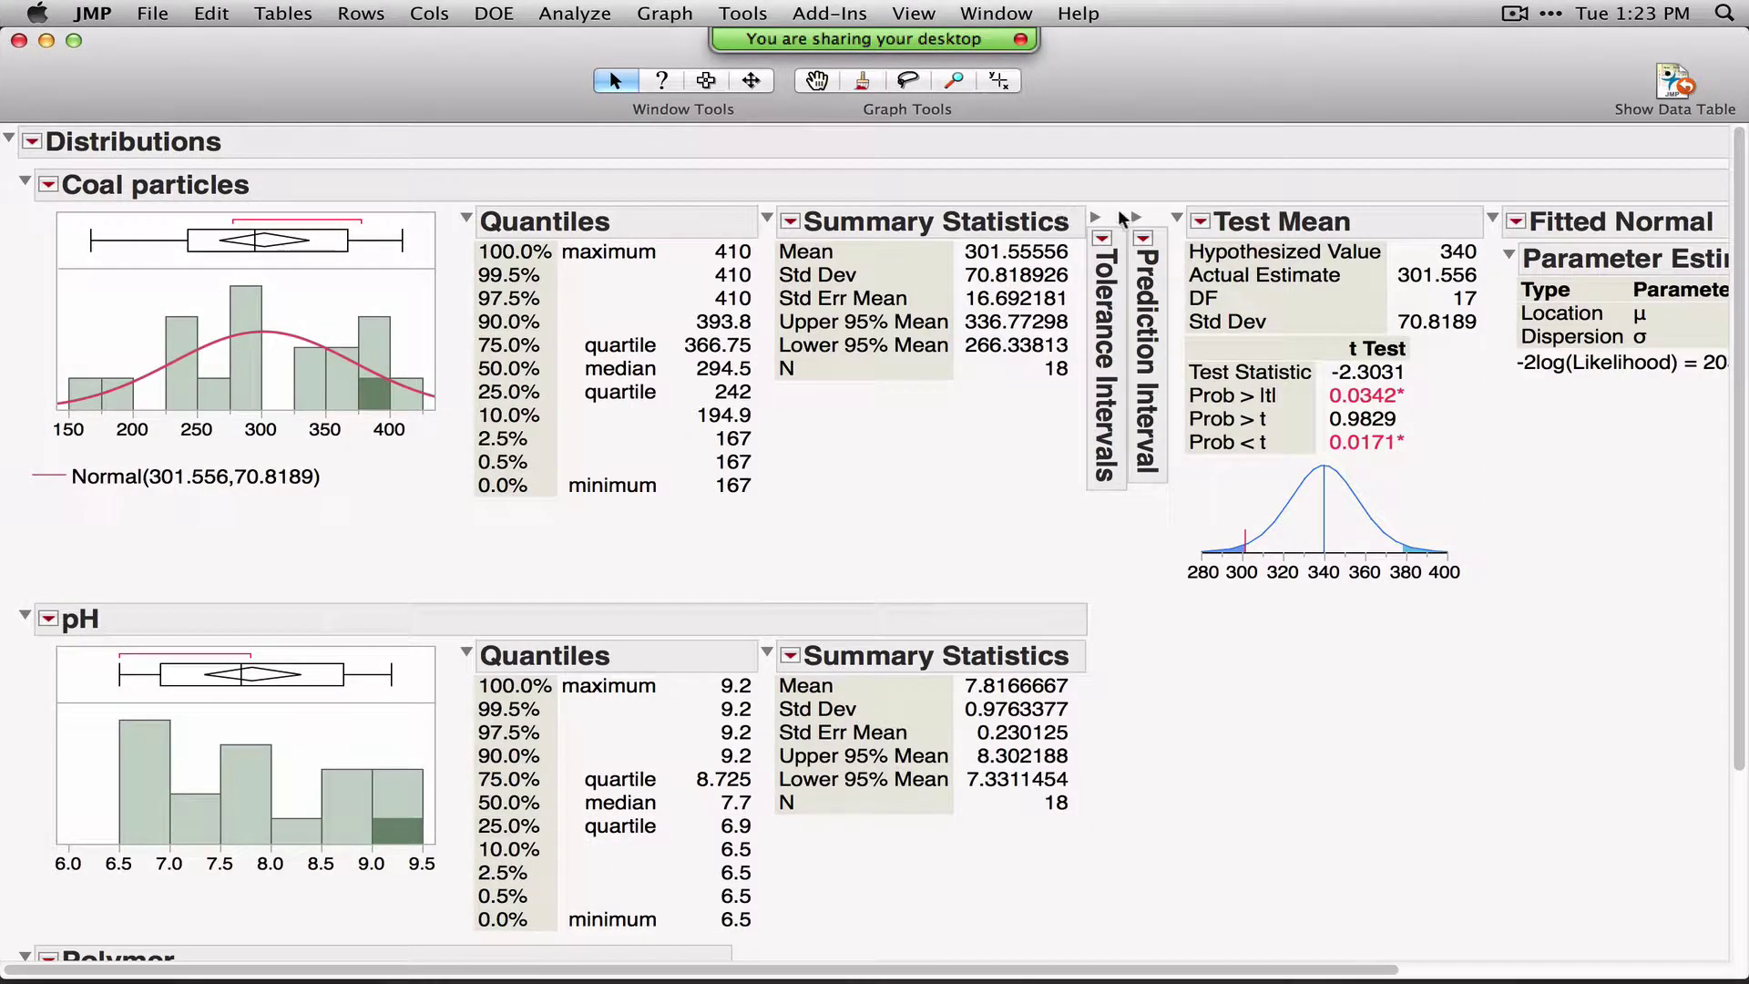
pyautogui.click(1176, 219)
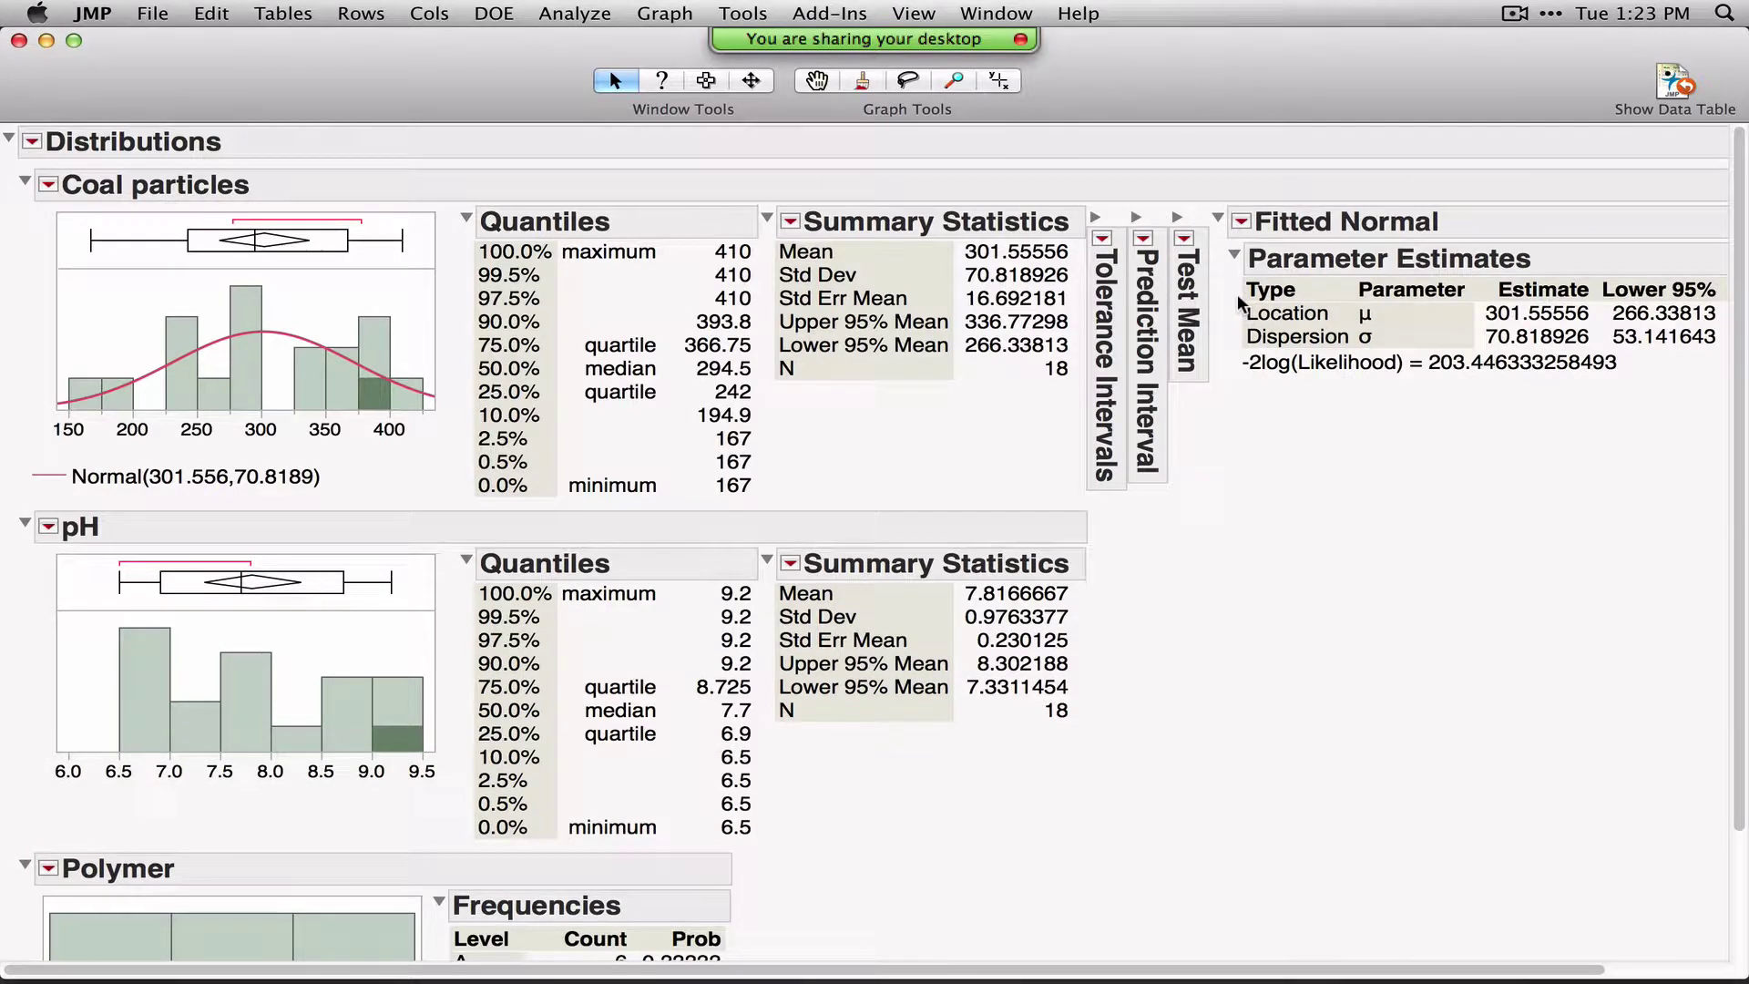
pyautogui.moveTo(1238, 290)
pyautogui.mouseDown()
pyautogui.moveTo(1225, 383)
pyautogui.moveTo(1300, 398)
pyautogui.mouseUp()
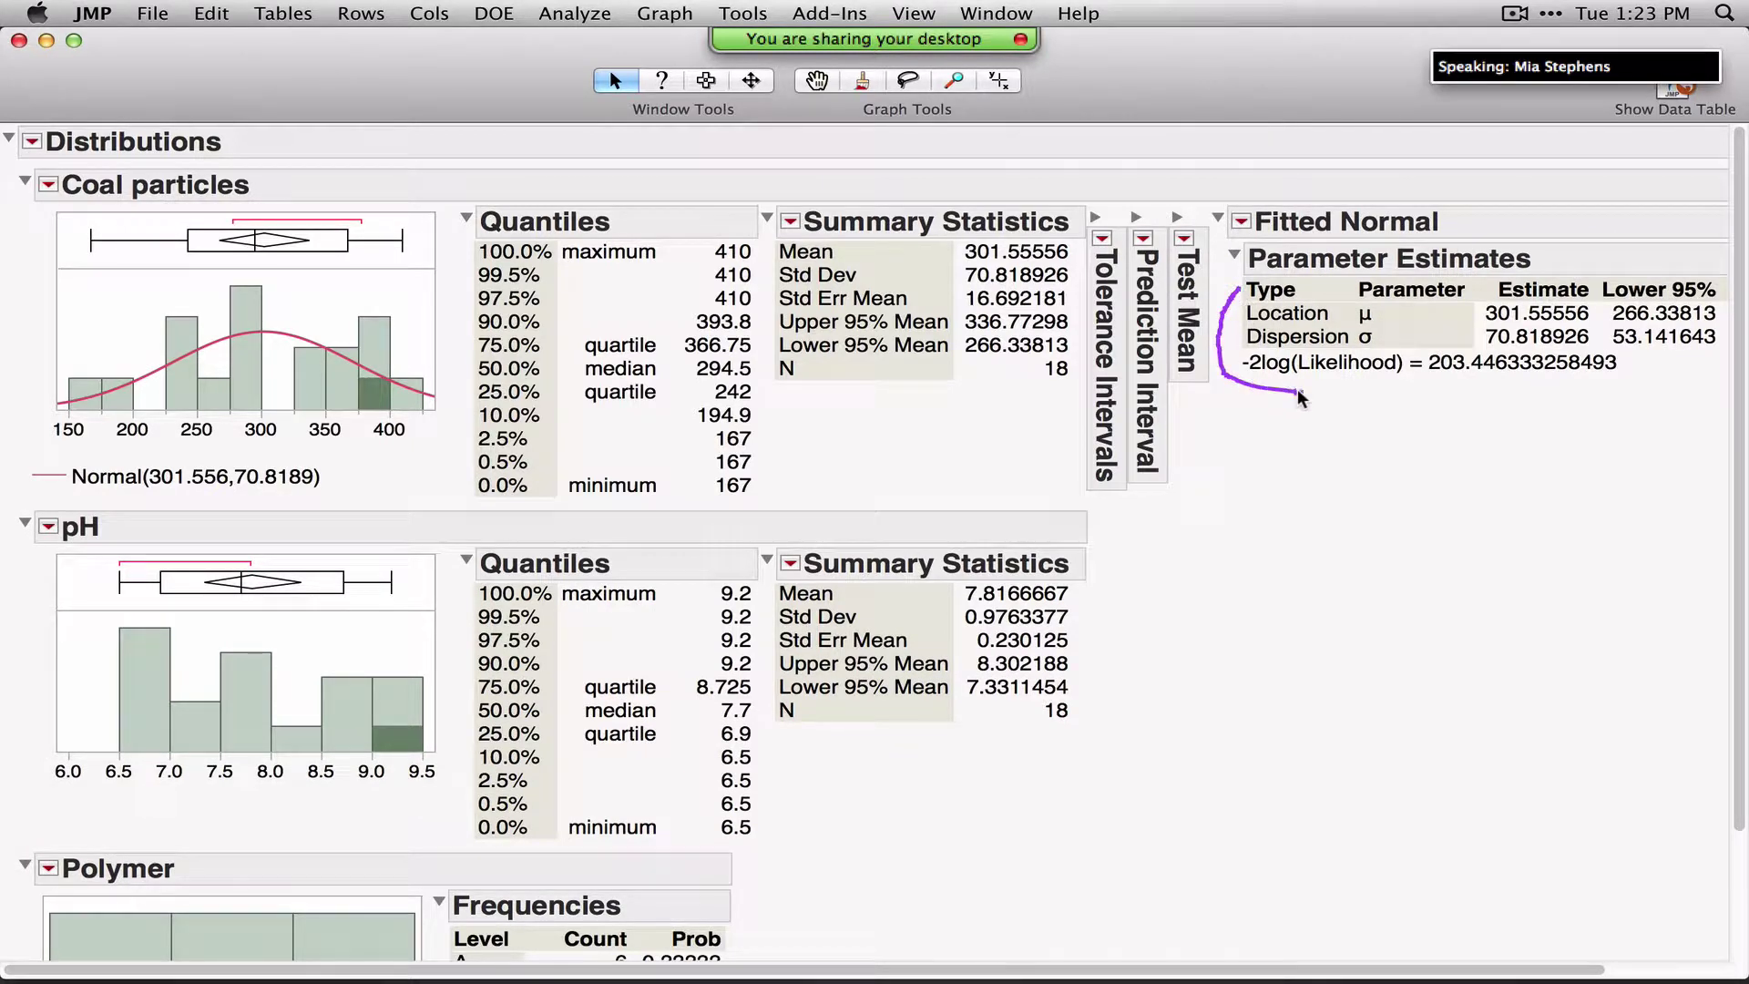
pyautogui.click(1242, 221)
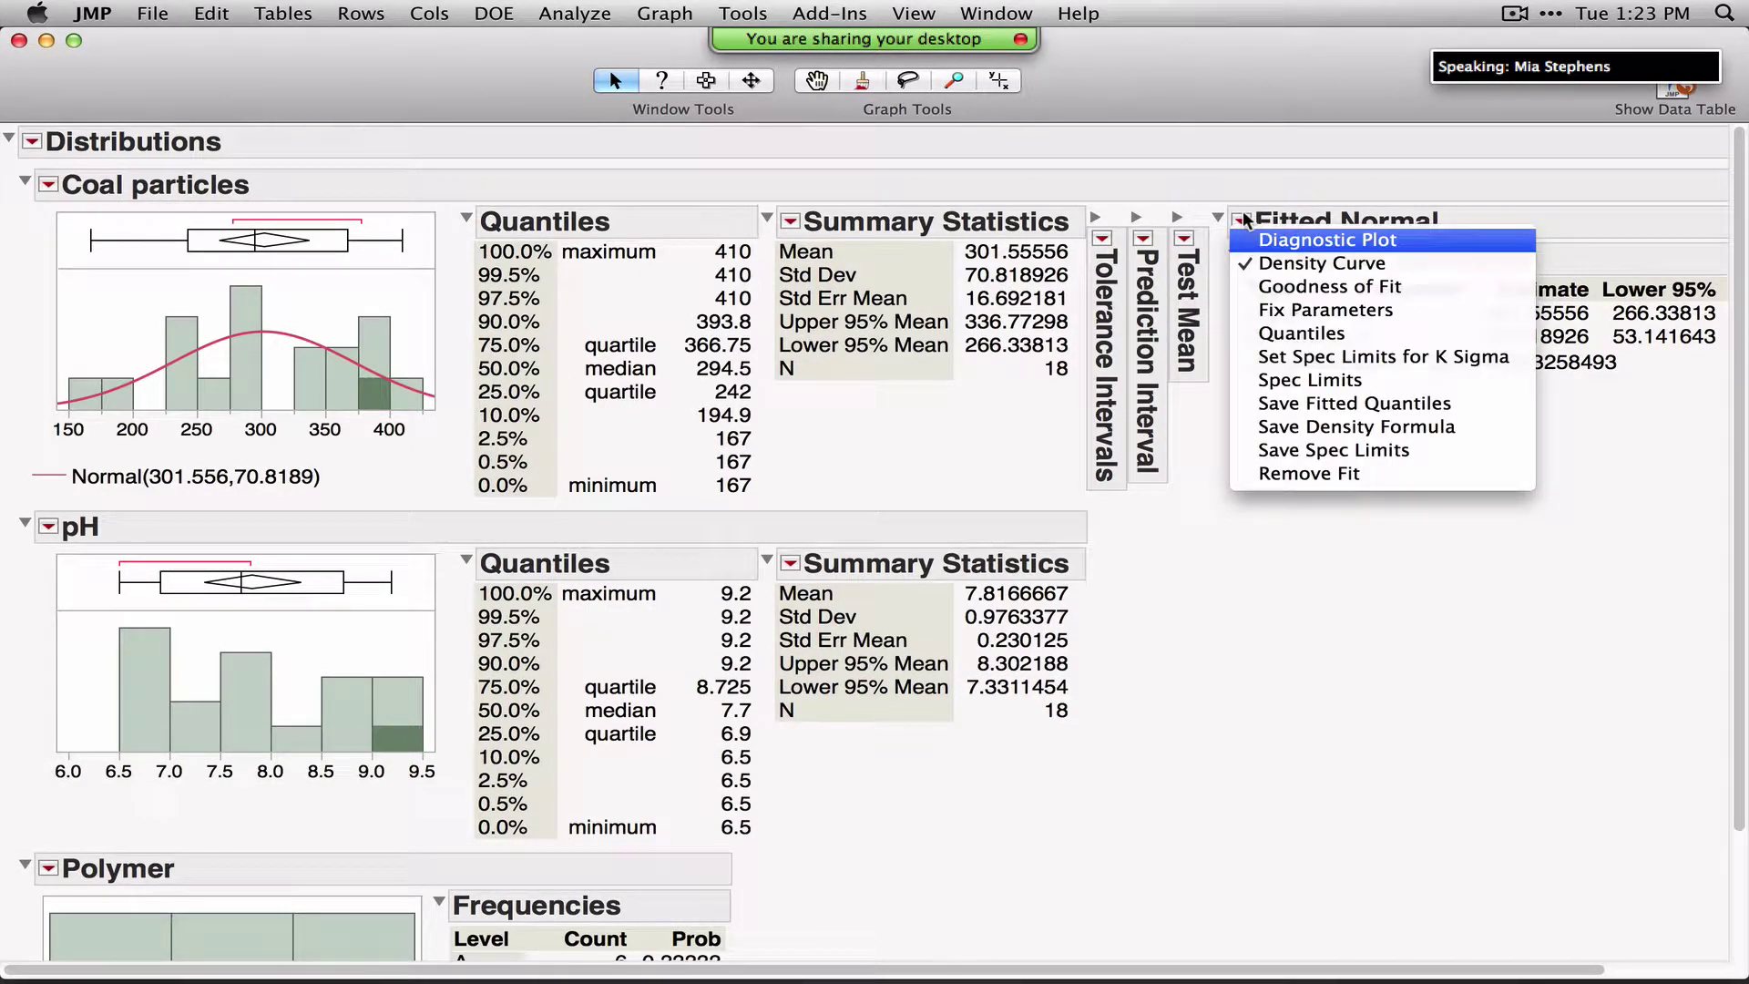
pyautogui.press('Escape')
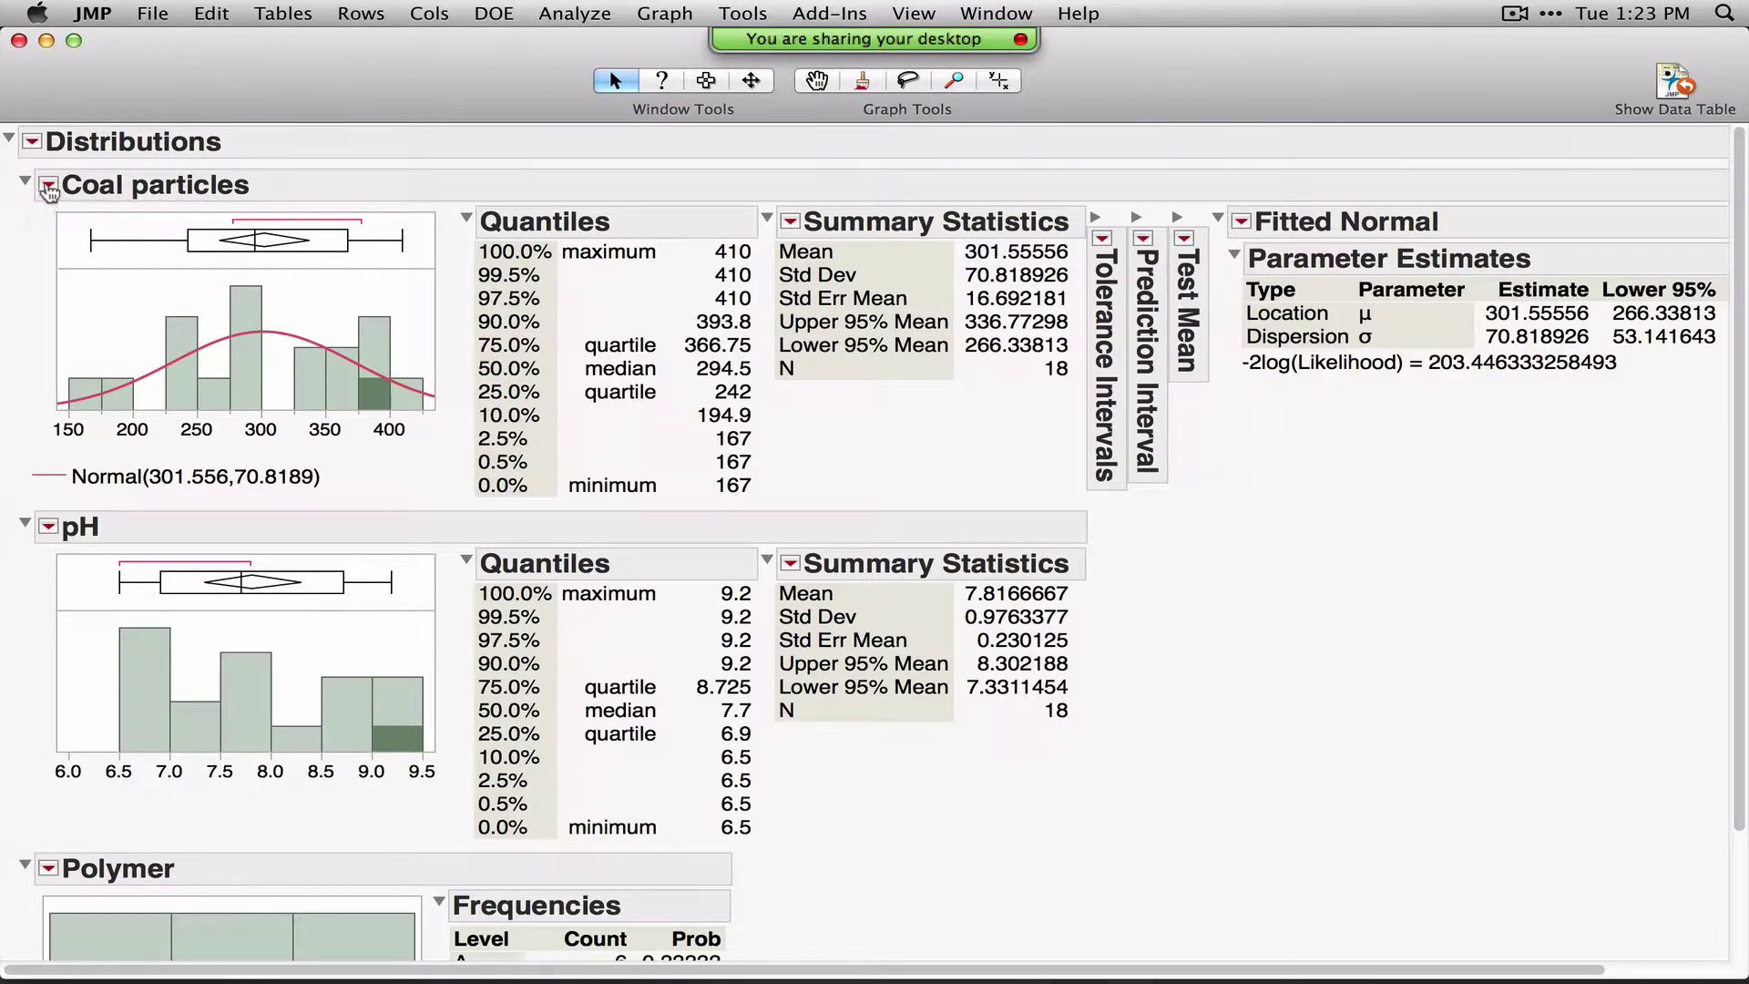
pyautogui.click(48, 187)
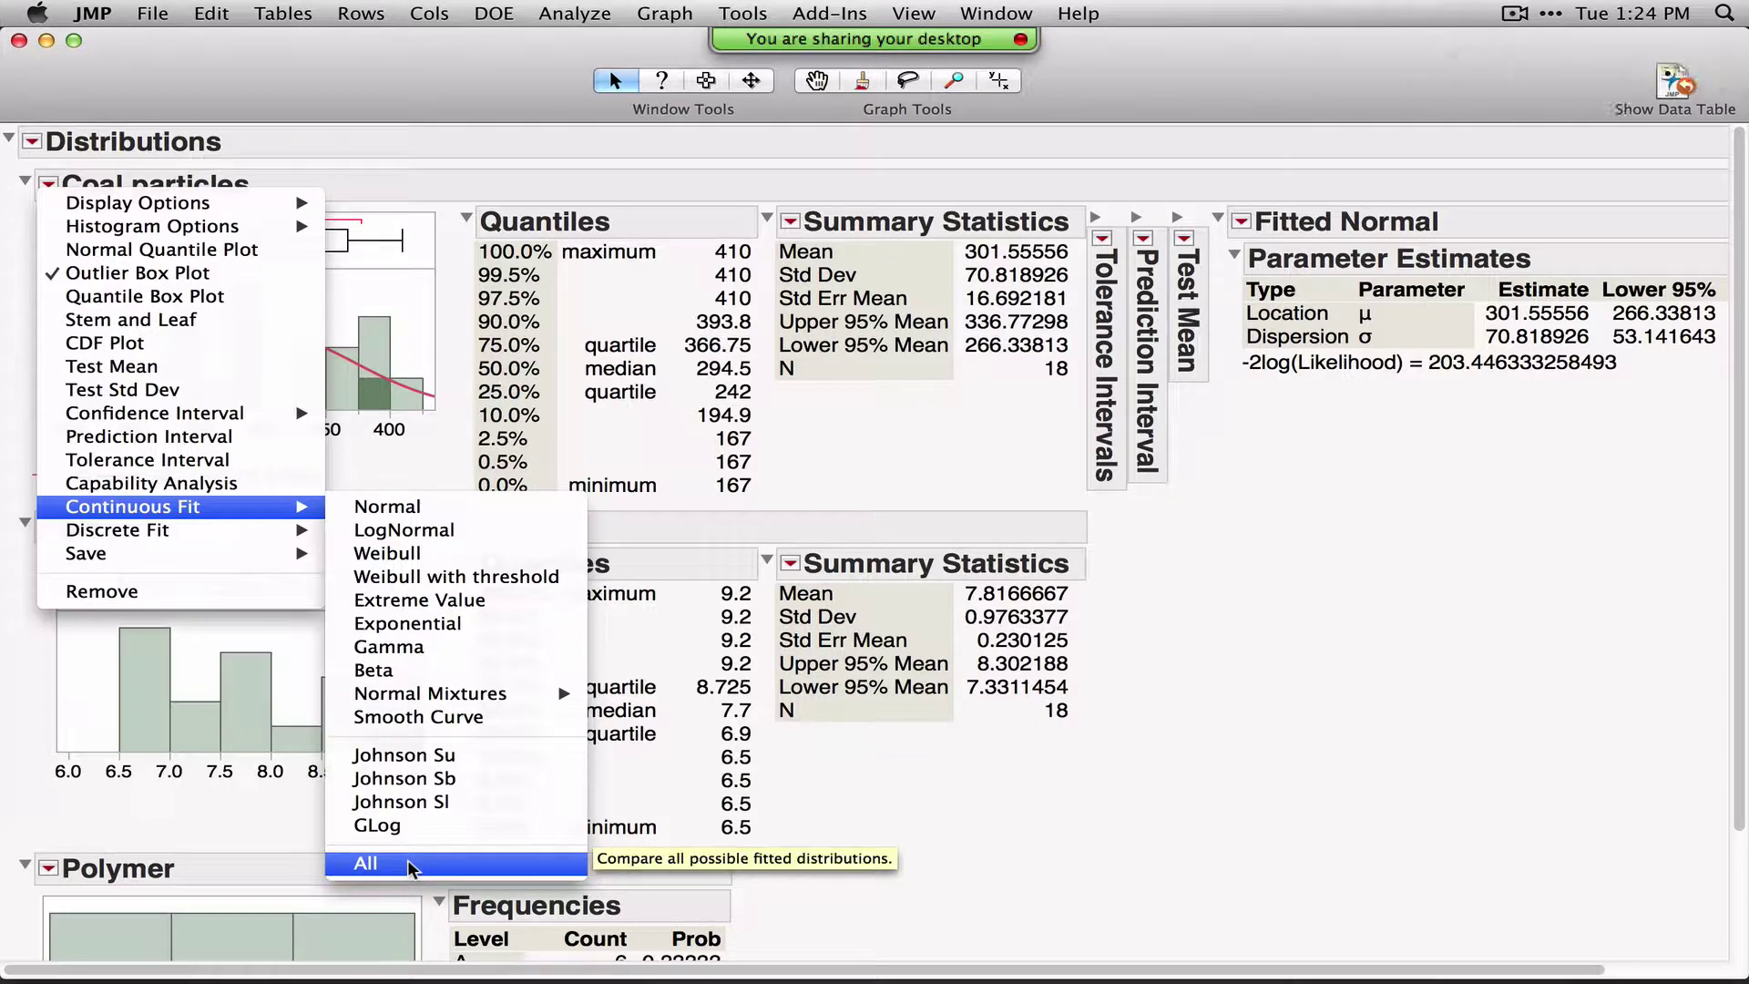
pyautogui.click(1054, 679)
# Review the probability test and confidence interval options for Polymer, and close the Distributions report
pyautogui.scroll(-3, 1047, 670)
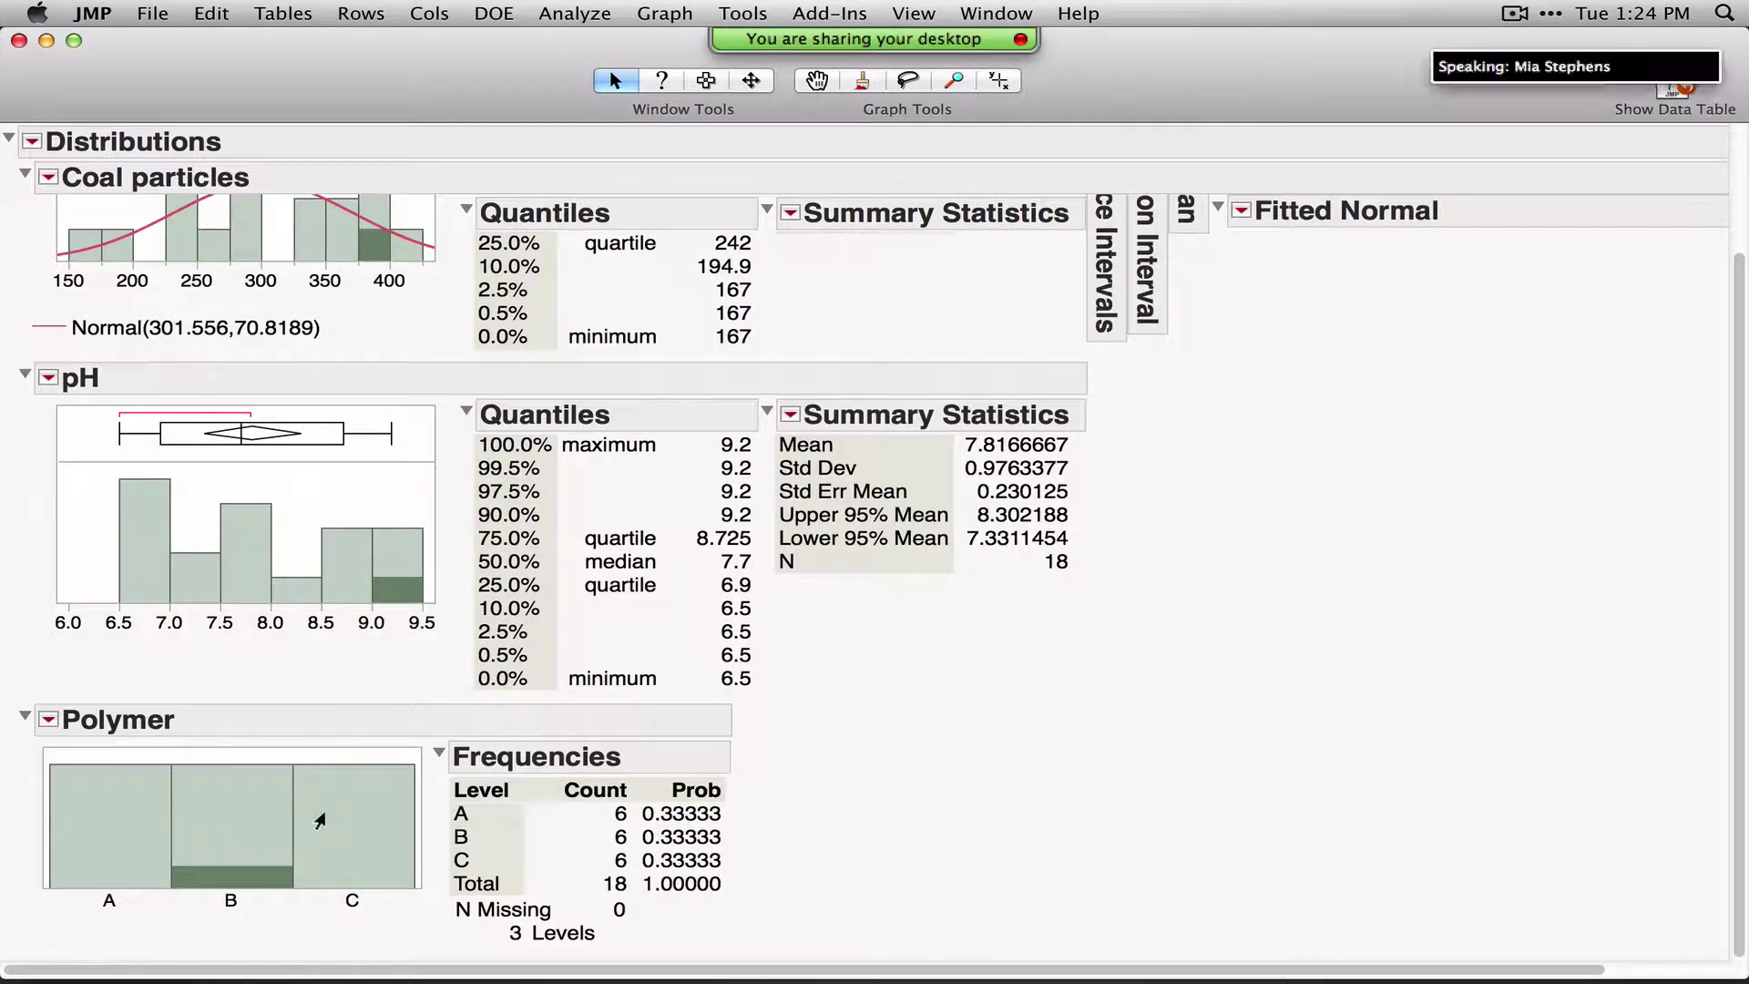
pyautogui.click(48, 719)
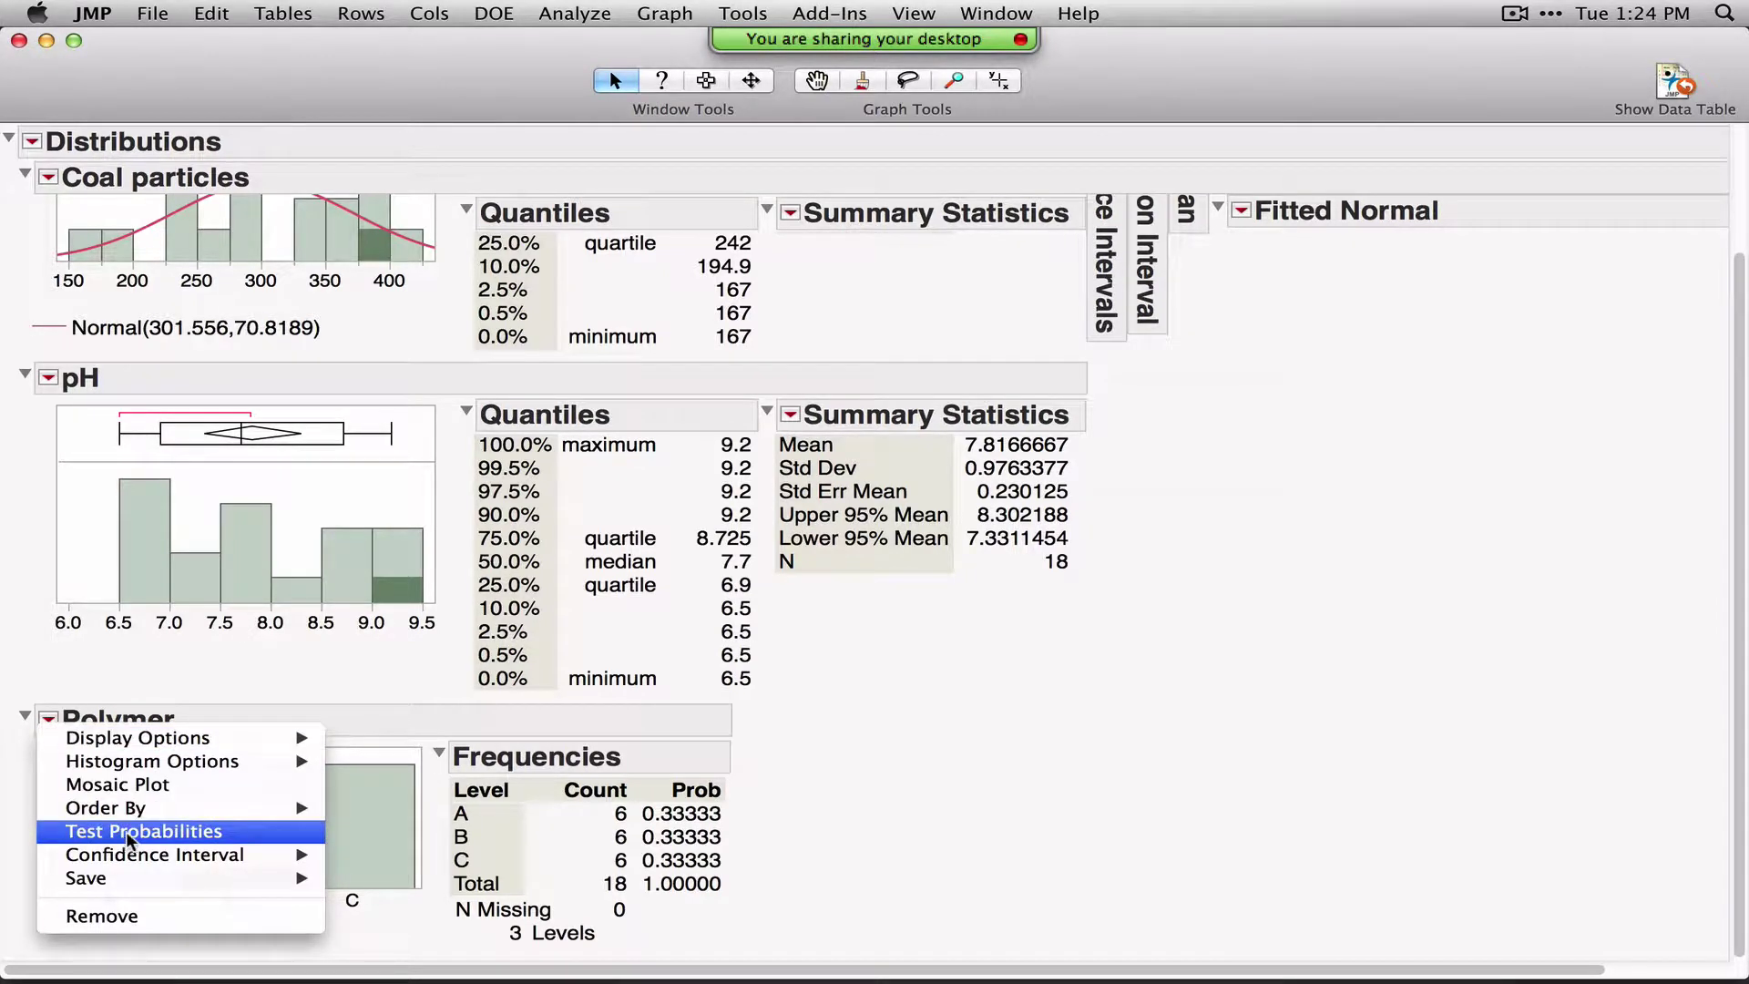
pyautogui.moveTo(153, 854)
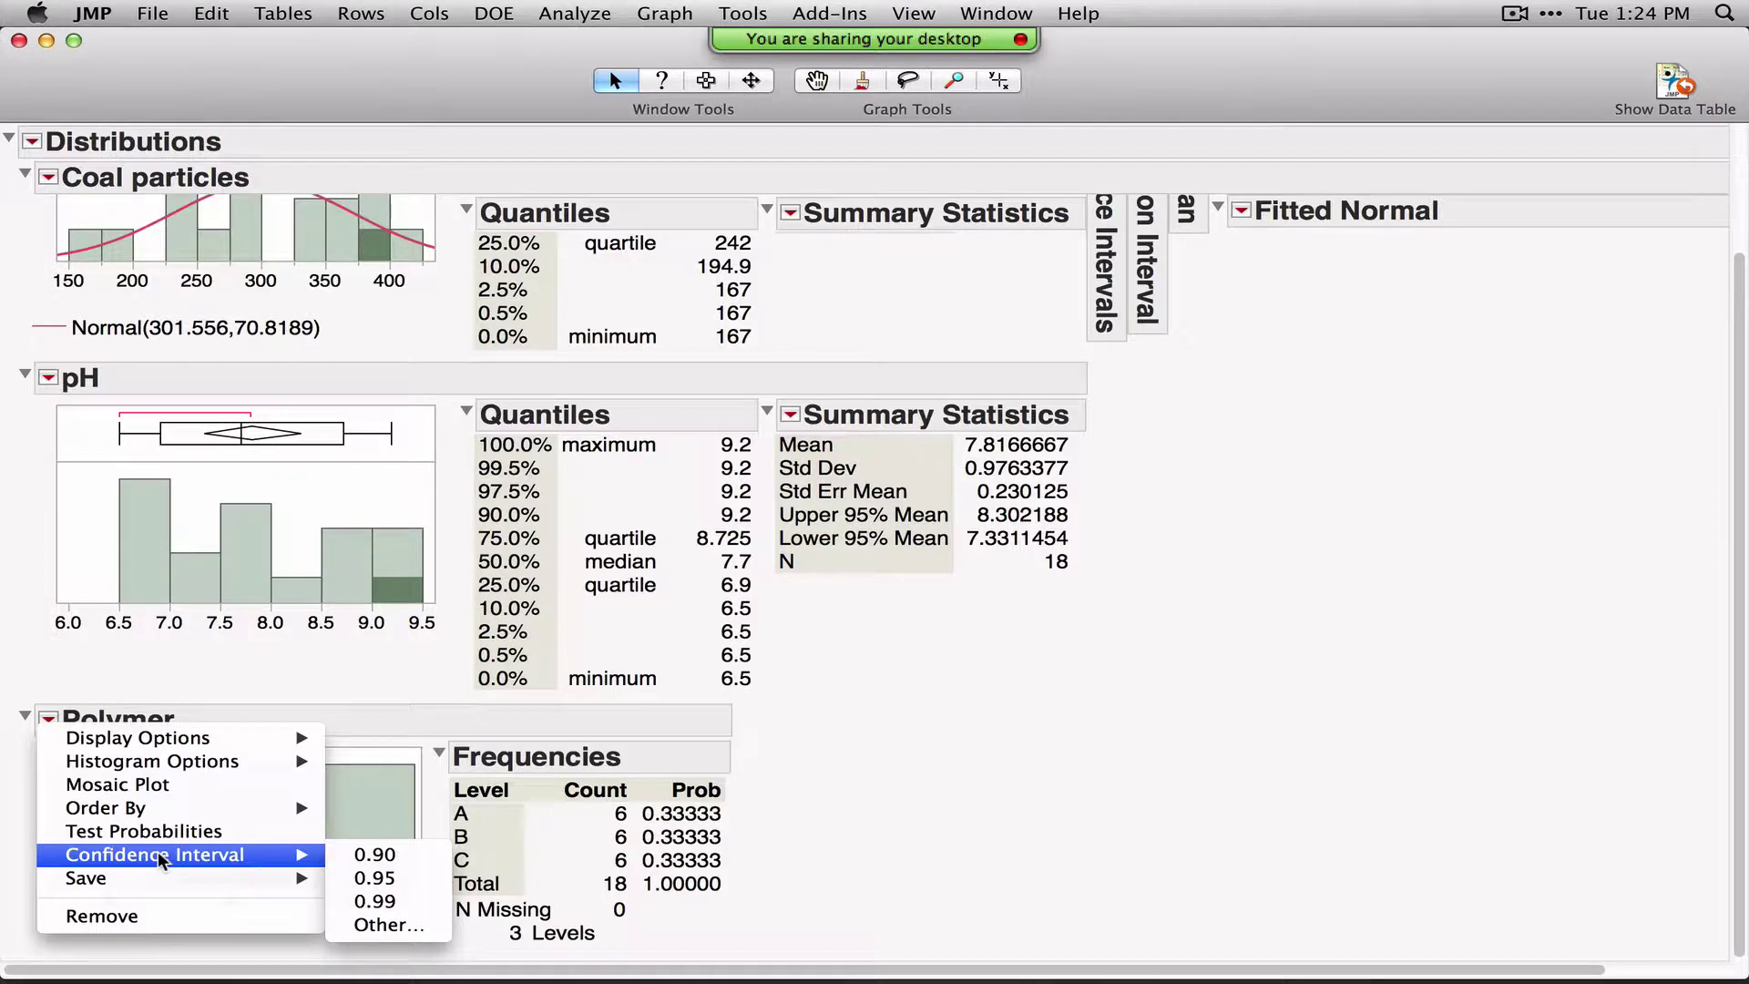
pyautogui.click(160, 90)
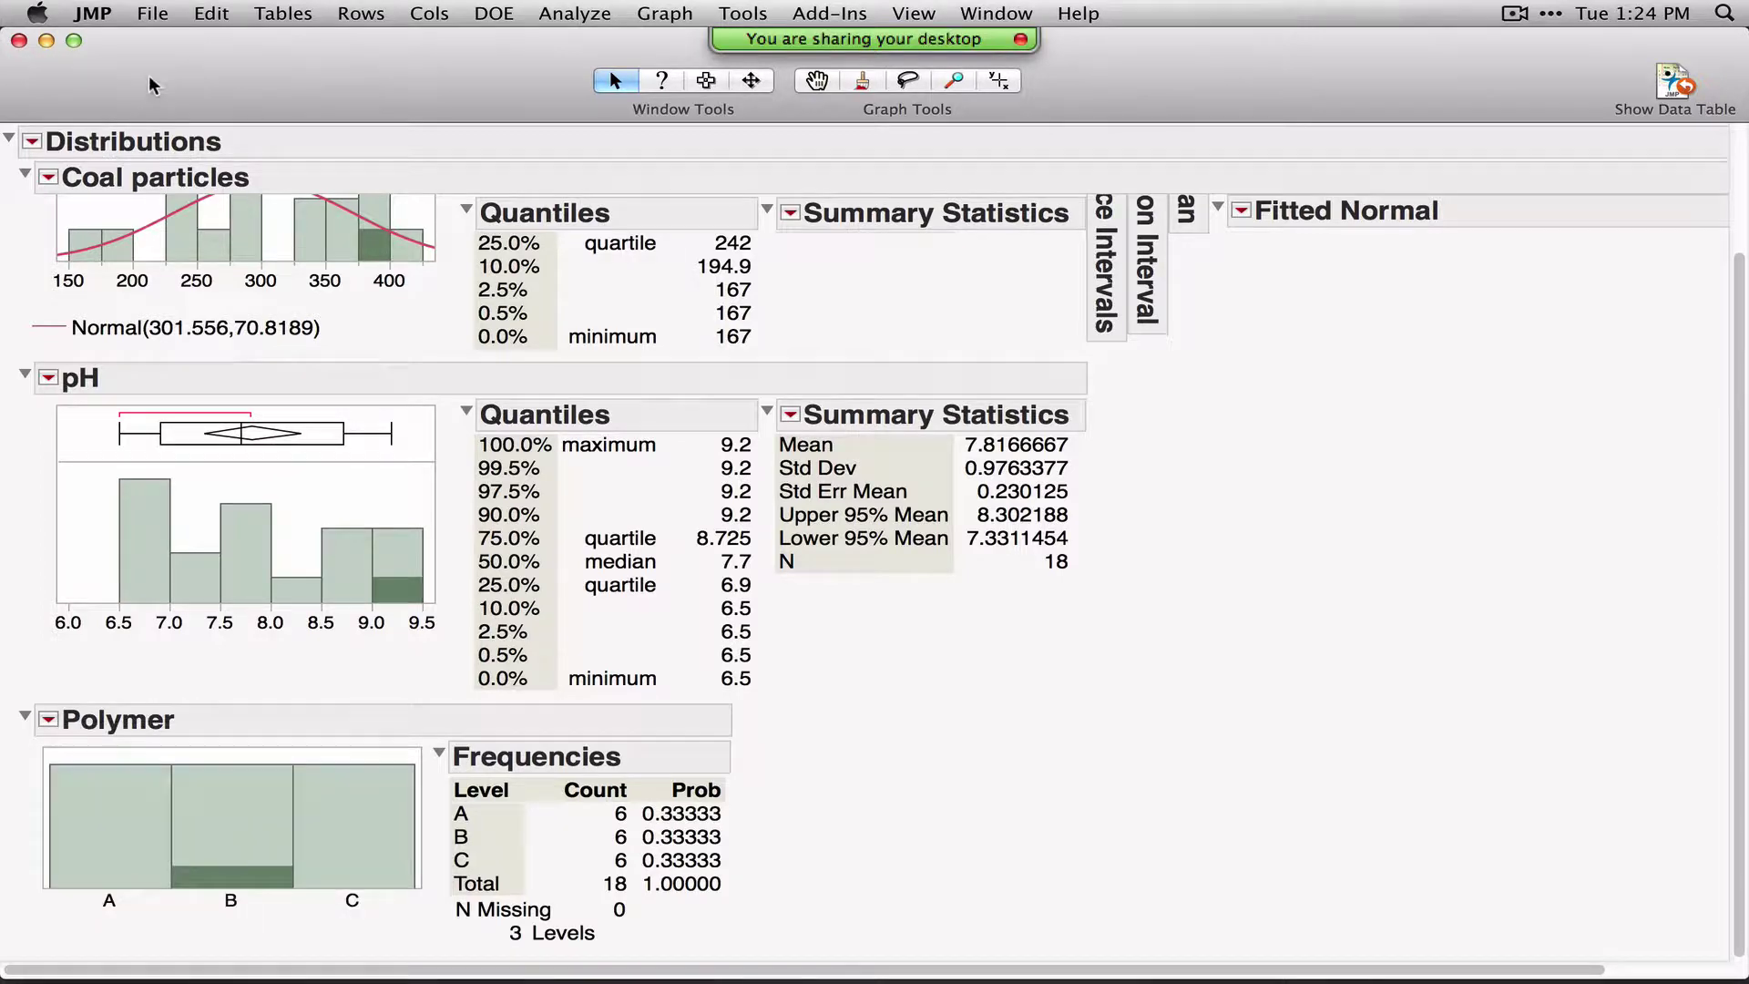
pyautogui.click(18, 41)
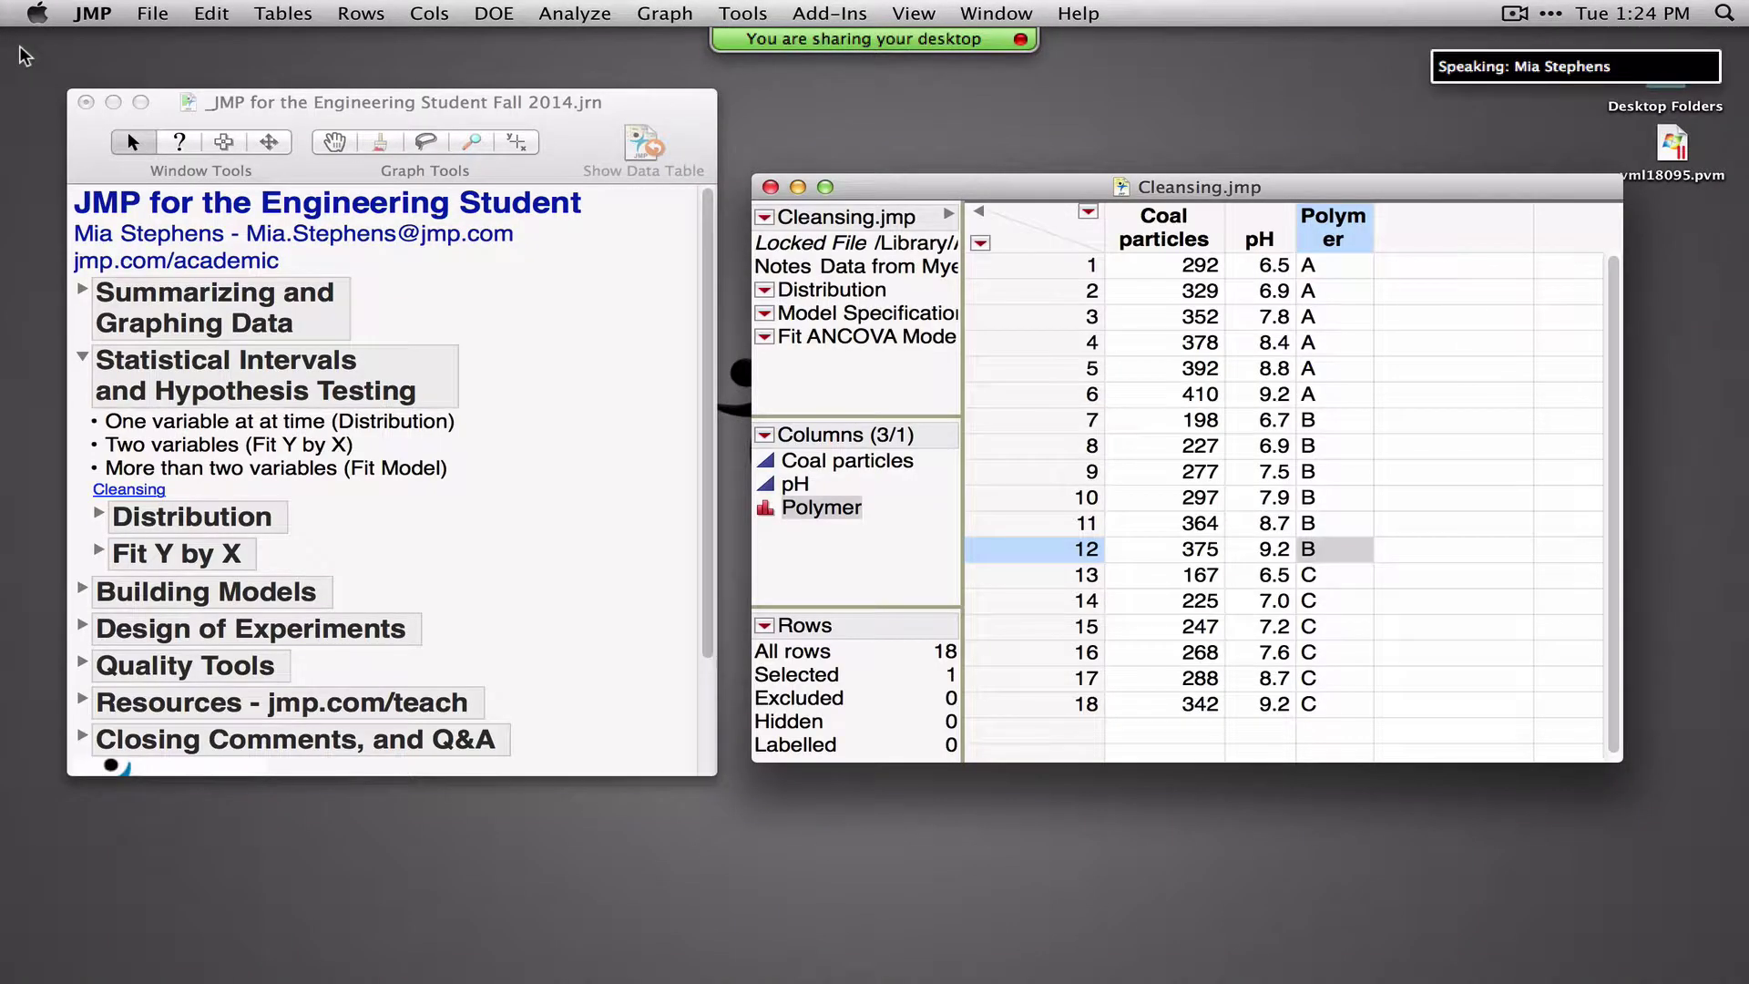
# Launch Fit Y by X on the Cleansing data and examine how modeling types map to the four analysis types
pyautogui.click(575, 14)
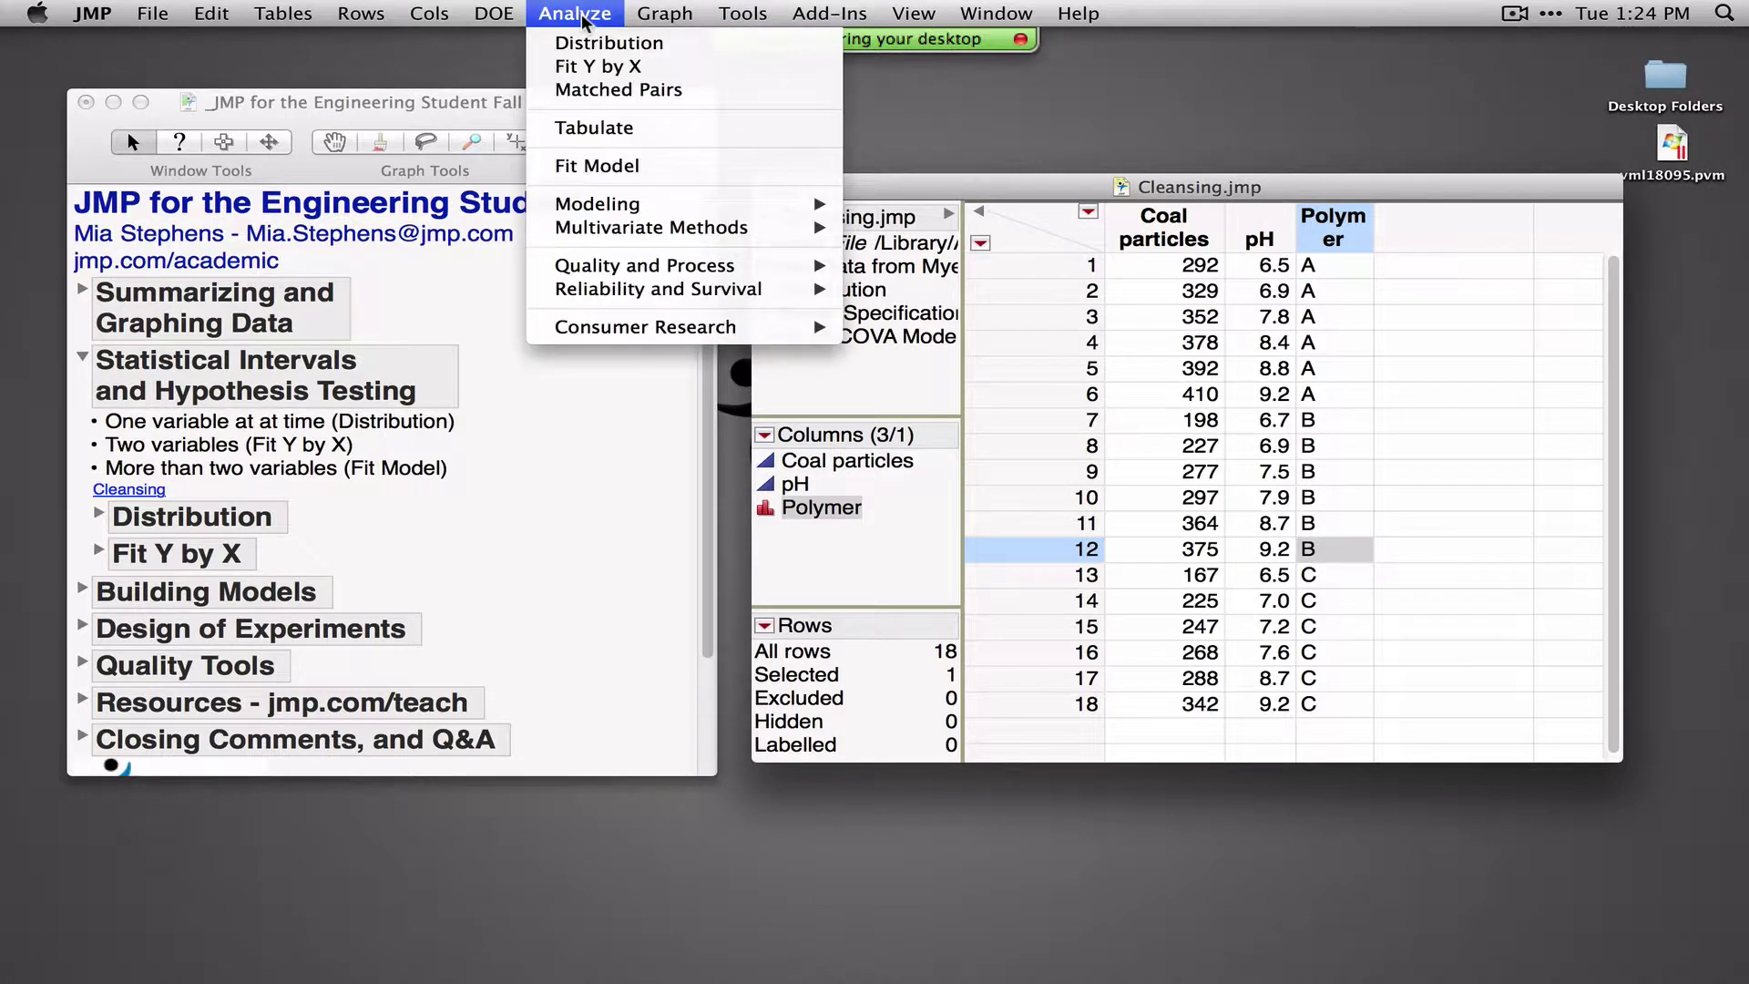
pyautogui.click(635, 73)
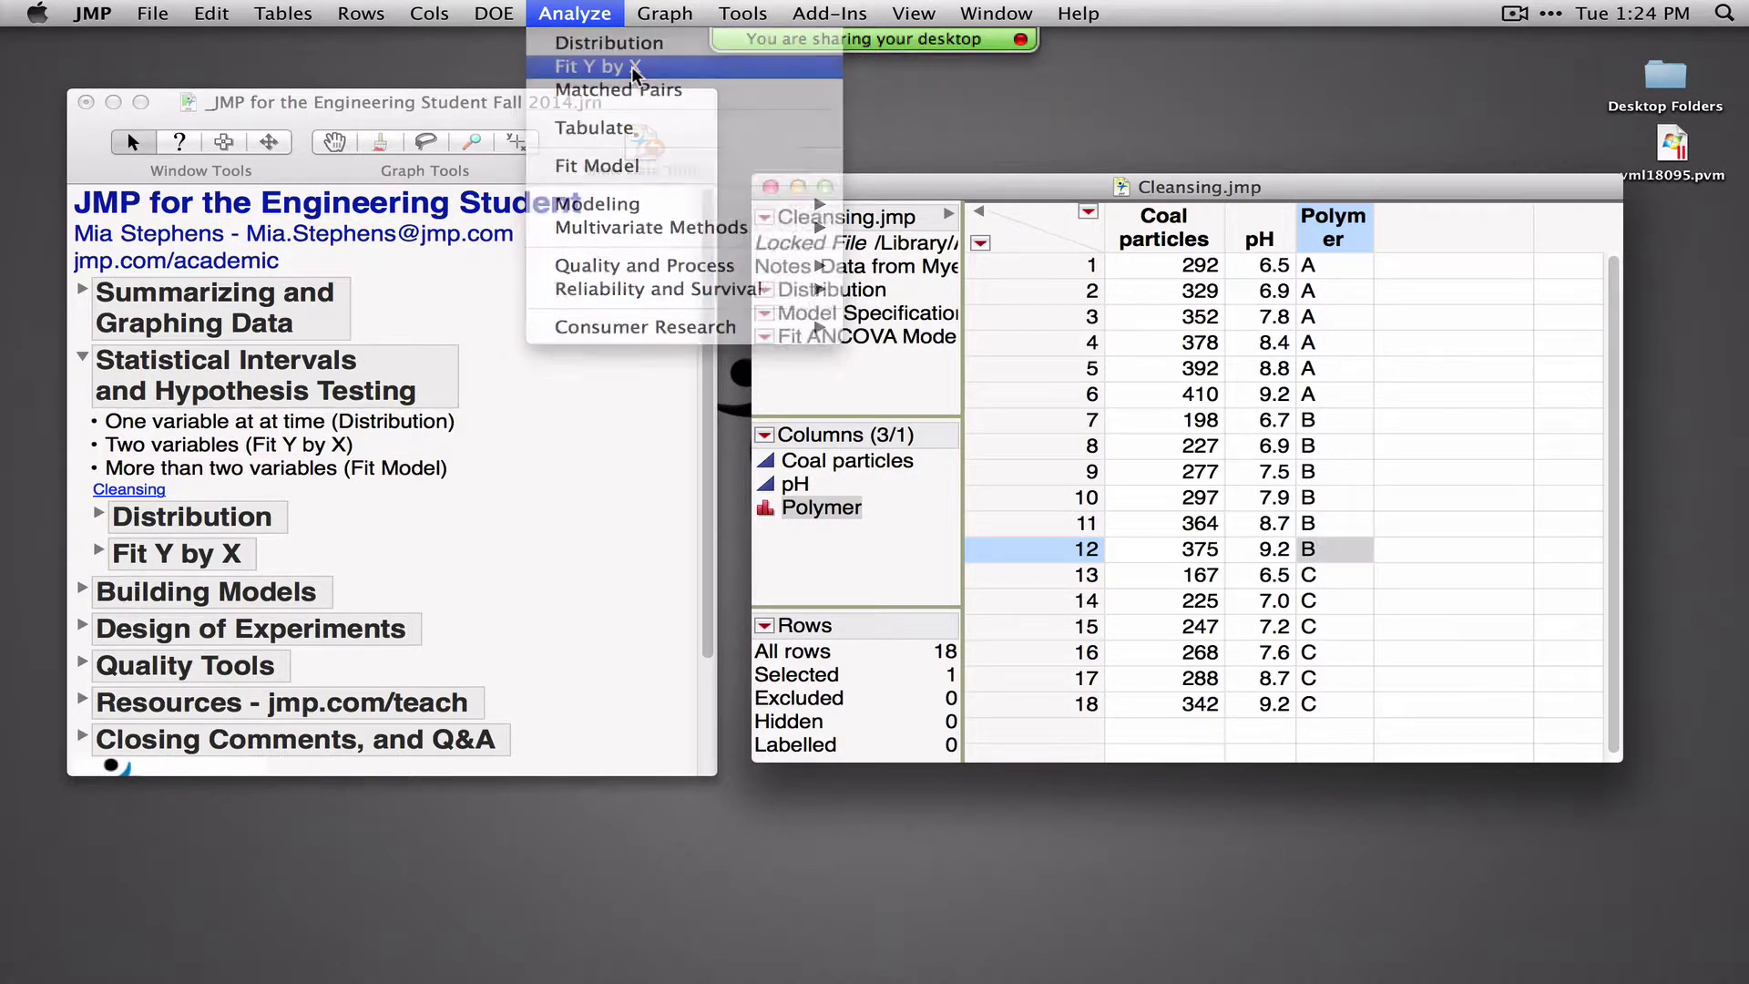
pyautogui.moveTo(683, 173); pyautogui.dragTo(467, 215)
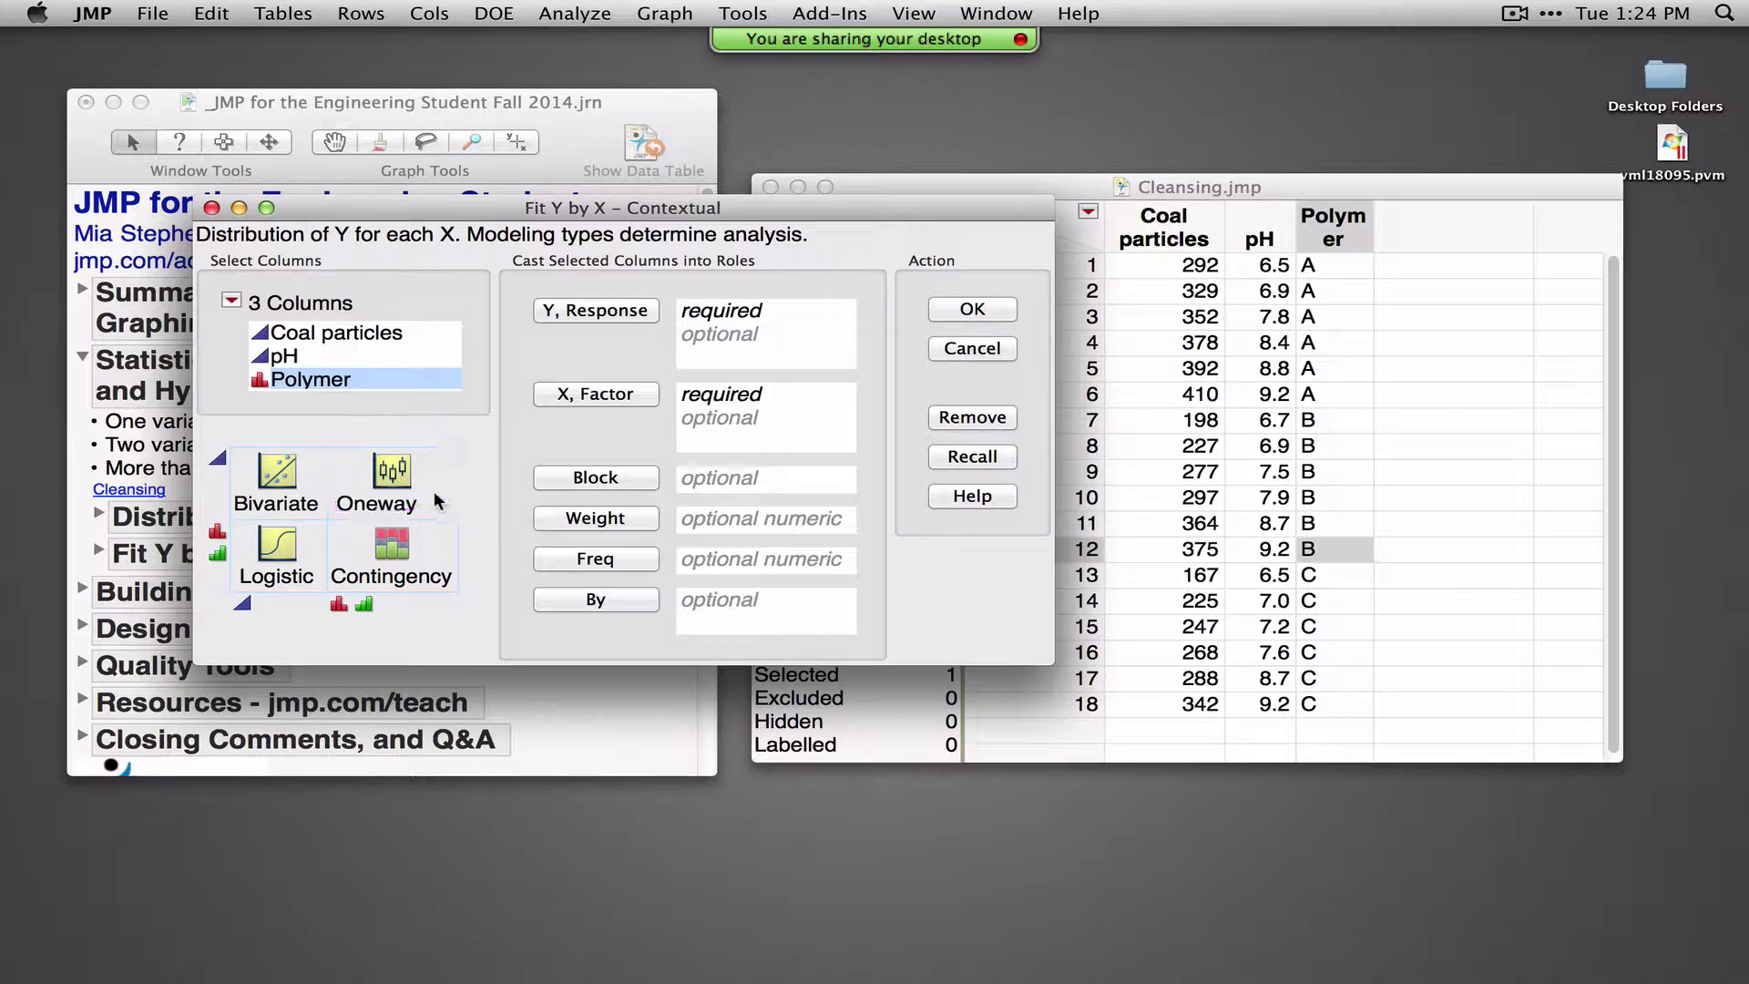
pyautogui.moveTo(267, 604)
pyautogui.mouseDown()
pyautogui.moveTo(306, 592)
pyautogui.moveTo(330, 530)
pyautogui.moveTo(232, 517)
pyautogui.moveTo(244, 605)
pyautogui.moveTo(266, 615)
pyautogui.mouseUp()
pyautogui.moveTo(385, 590)
pyautogui.mouseDown()
pyautogui.moveTo(442, 583)
pyautogui.moveTo(466, 532)
pyautogui.moveTo(392, 496)
pyautogui.moveTo(324, 539)
pyautogui.moveTo(391, 590)
pyautogui.mouseUp()
pyautogui.moveTo(474, 207); pyautogui.dragTo(439, 288)
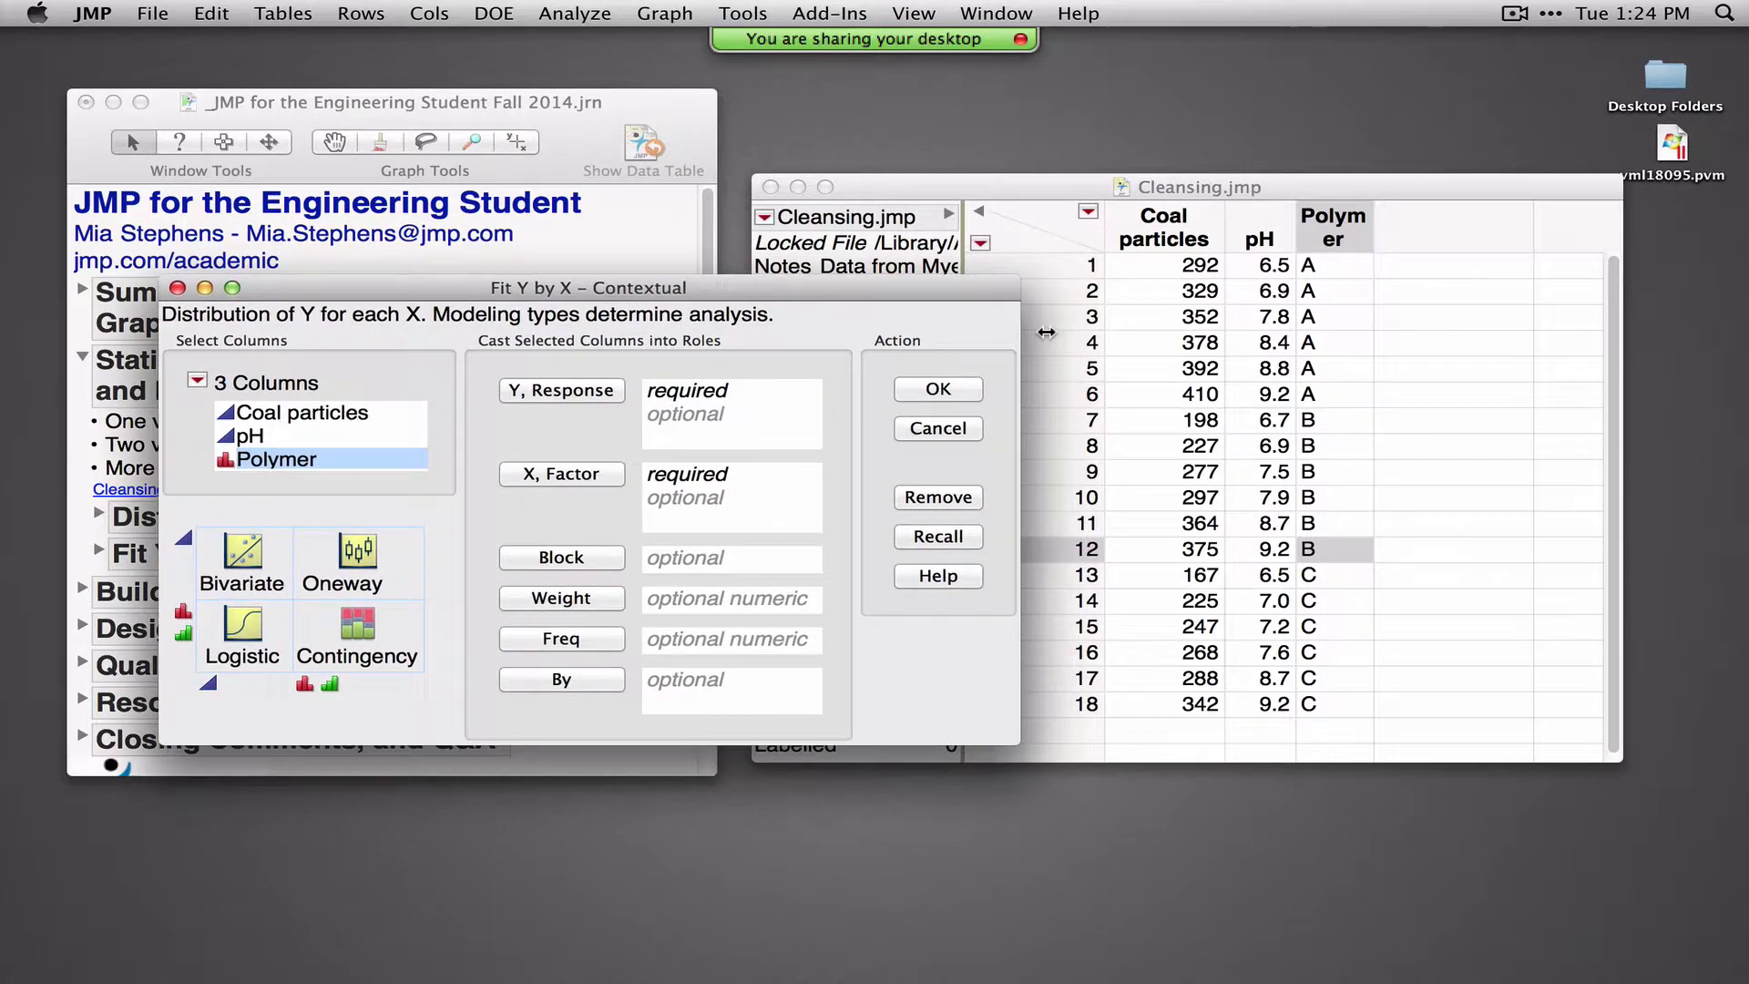
# Compare the Coal particles, pH and Polymer columns in the data table, and highlight the rows for polymer B
pyautogui.click(1159, 228)
pyautogui.click(1160, 228)
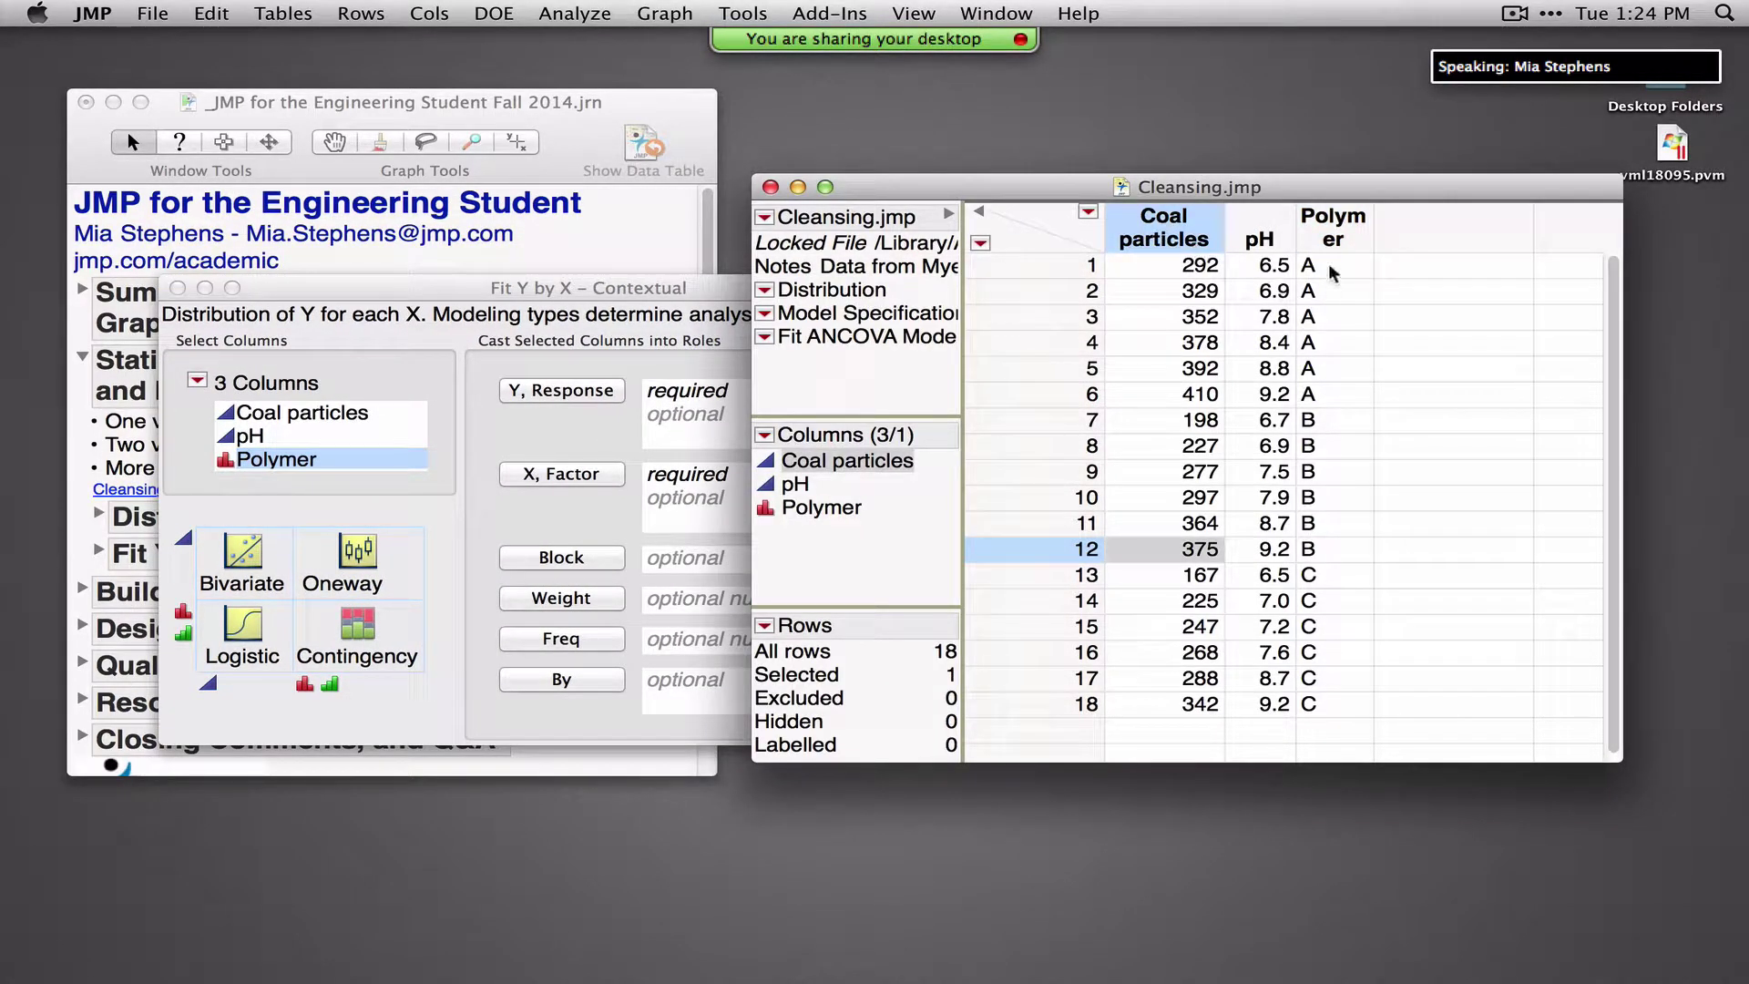
pyautogui.click(1262, 228)
pyautogui.click(1335, 228)
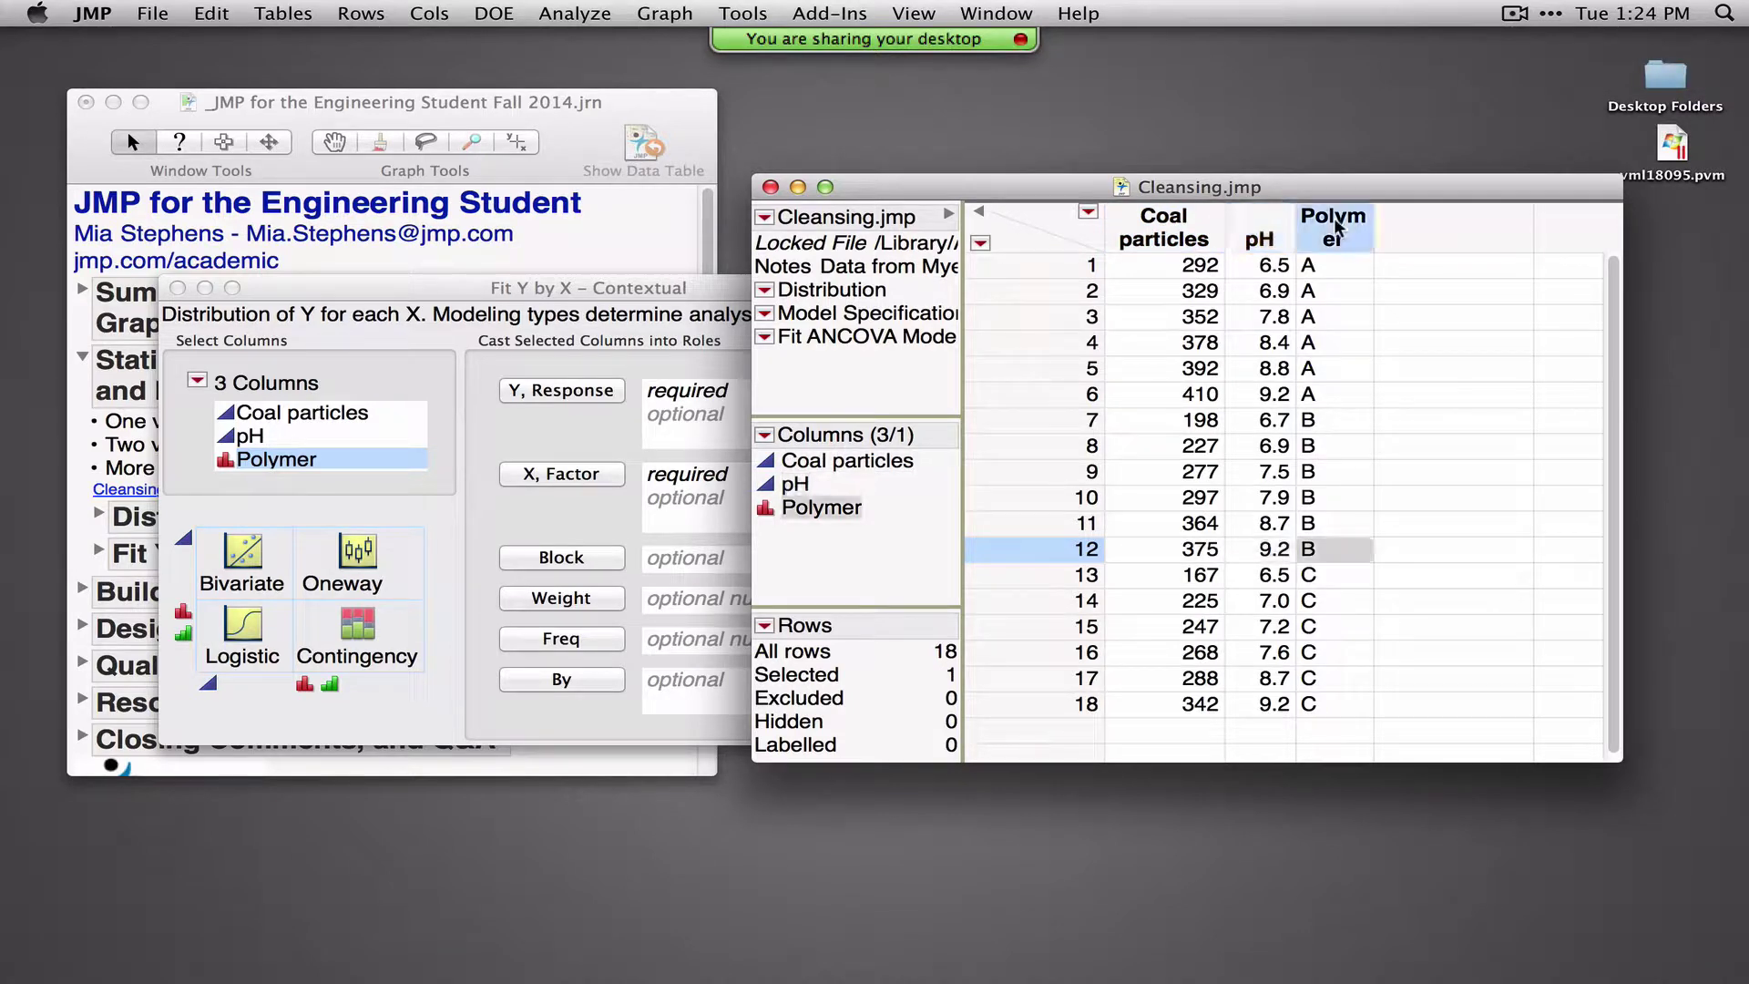
pyautogui.click(1262, 239)
pyautogui.click(1327, 241)
pyautogui.moveTo(1322, 269); pyautogui.dragTo(1338, 550)
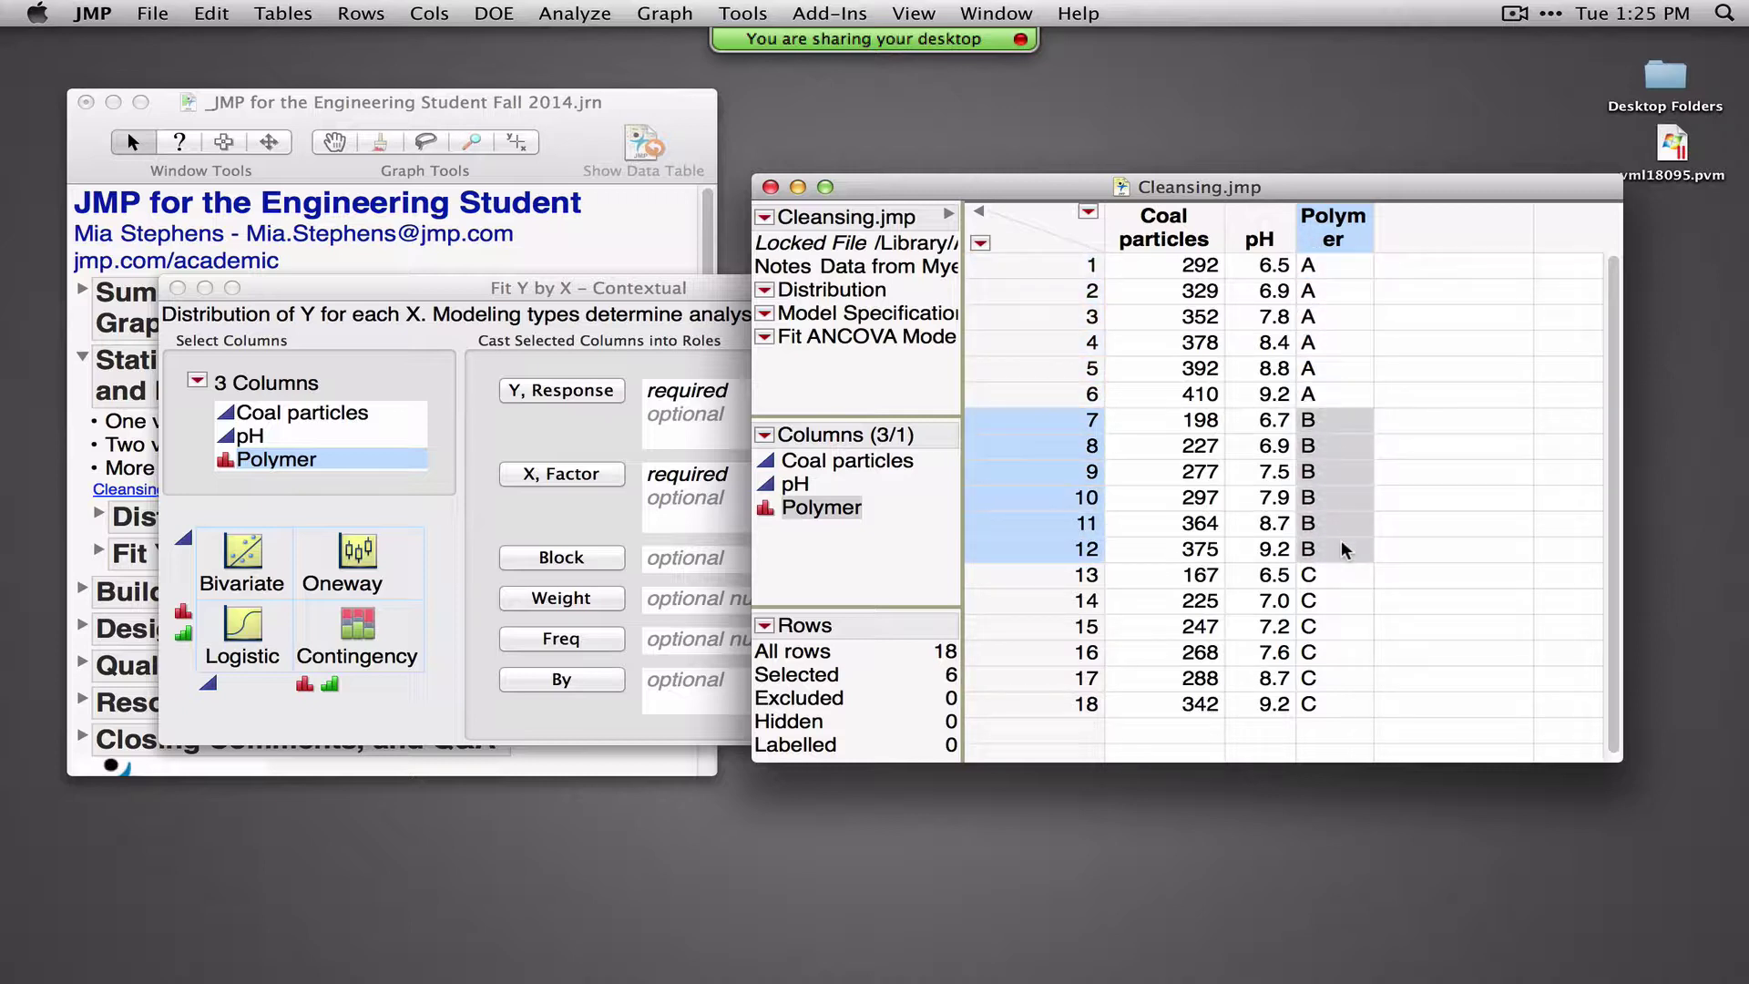
# Assign Coal particles as the Y response and pH as the X factor in the Fit Y by X launch dialog
pyautogui.click(677, 289)
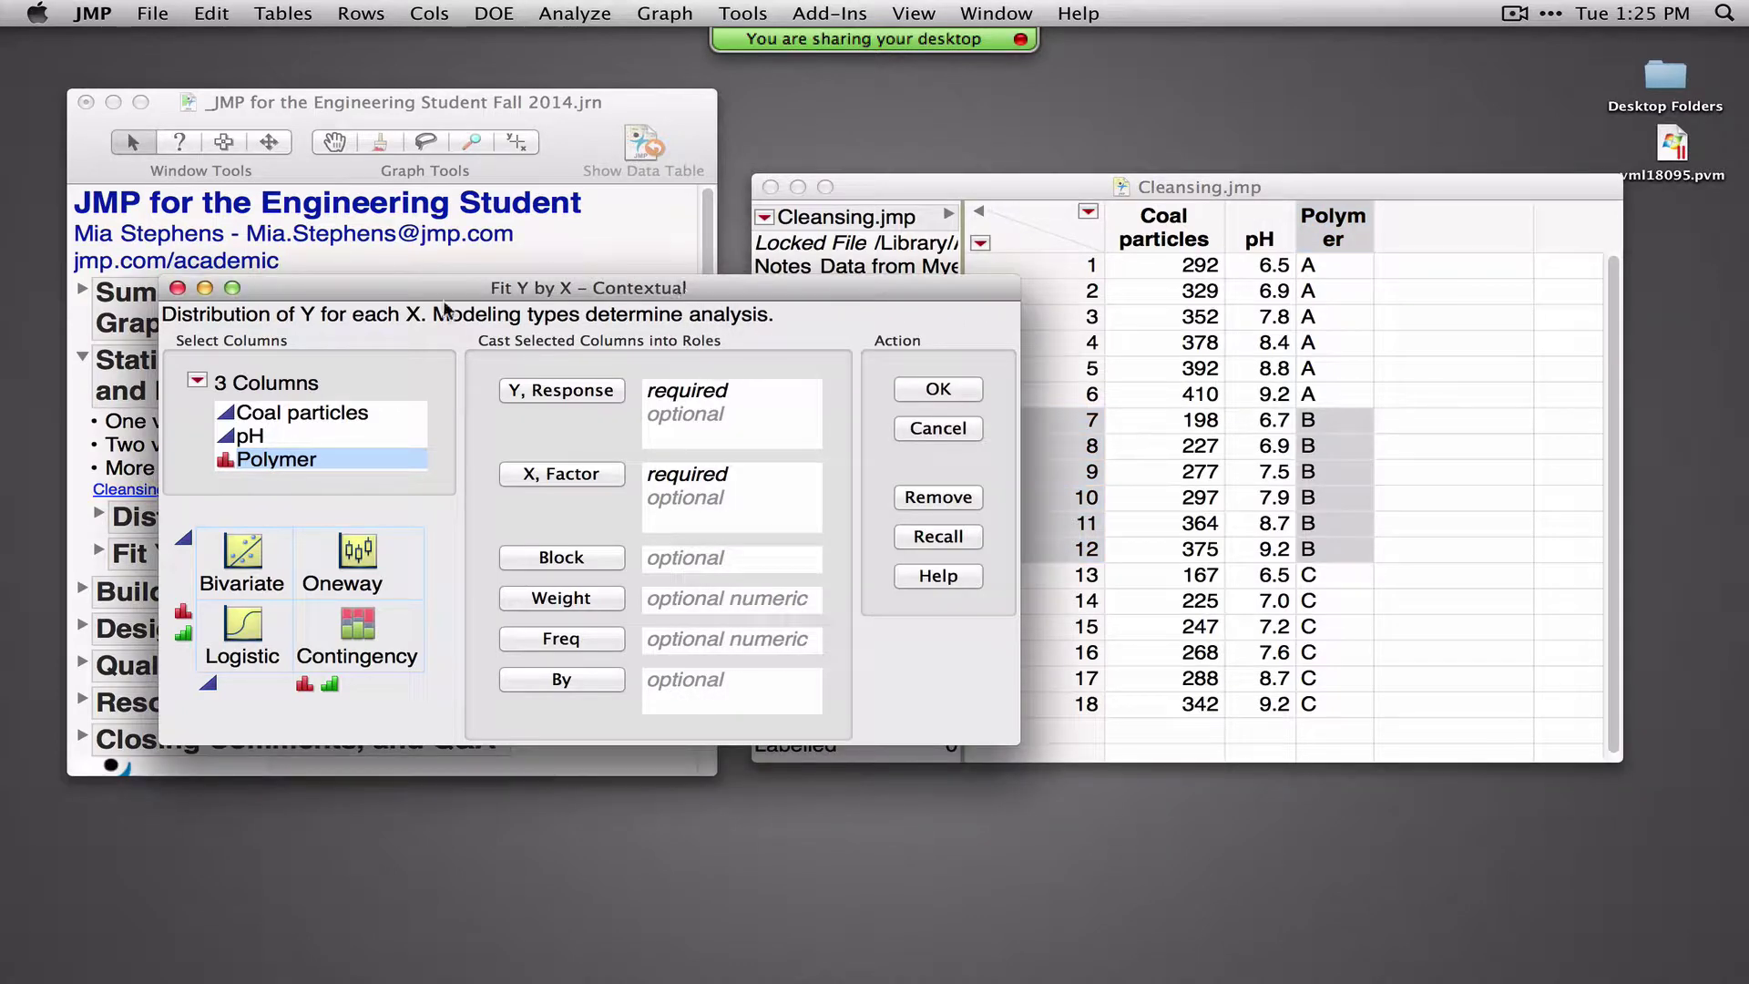
pyautogui.click(310, 415)
pyautogui.click(561, 390)
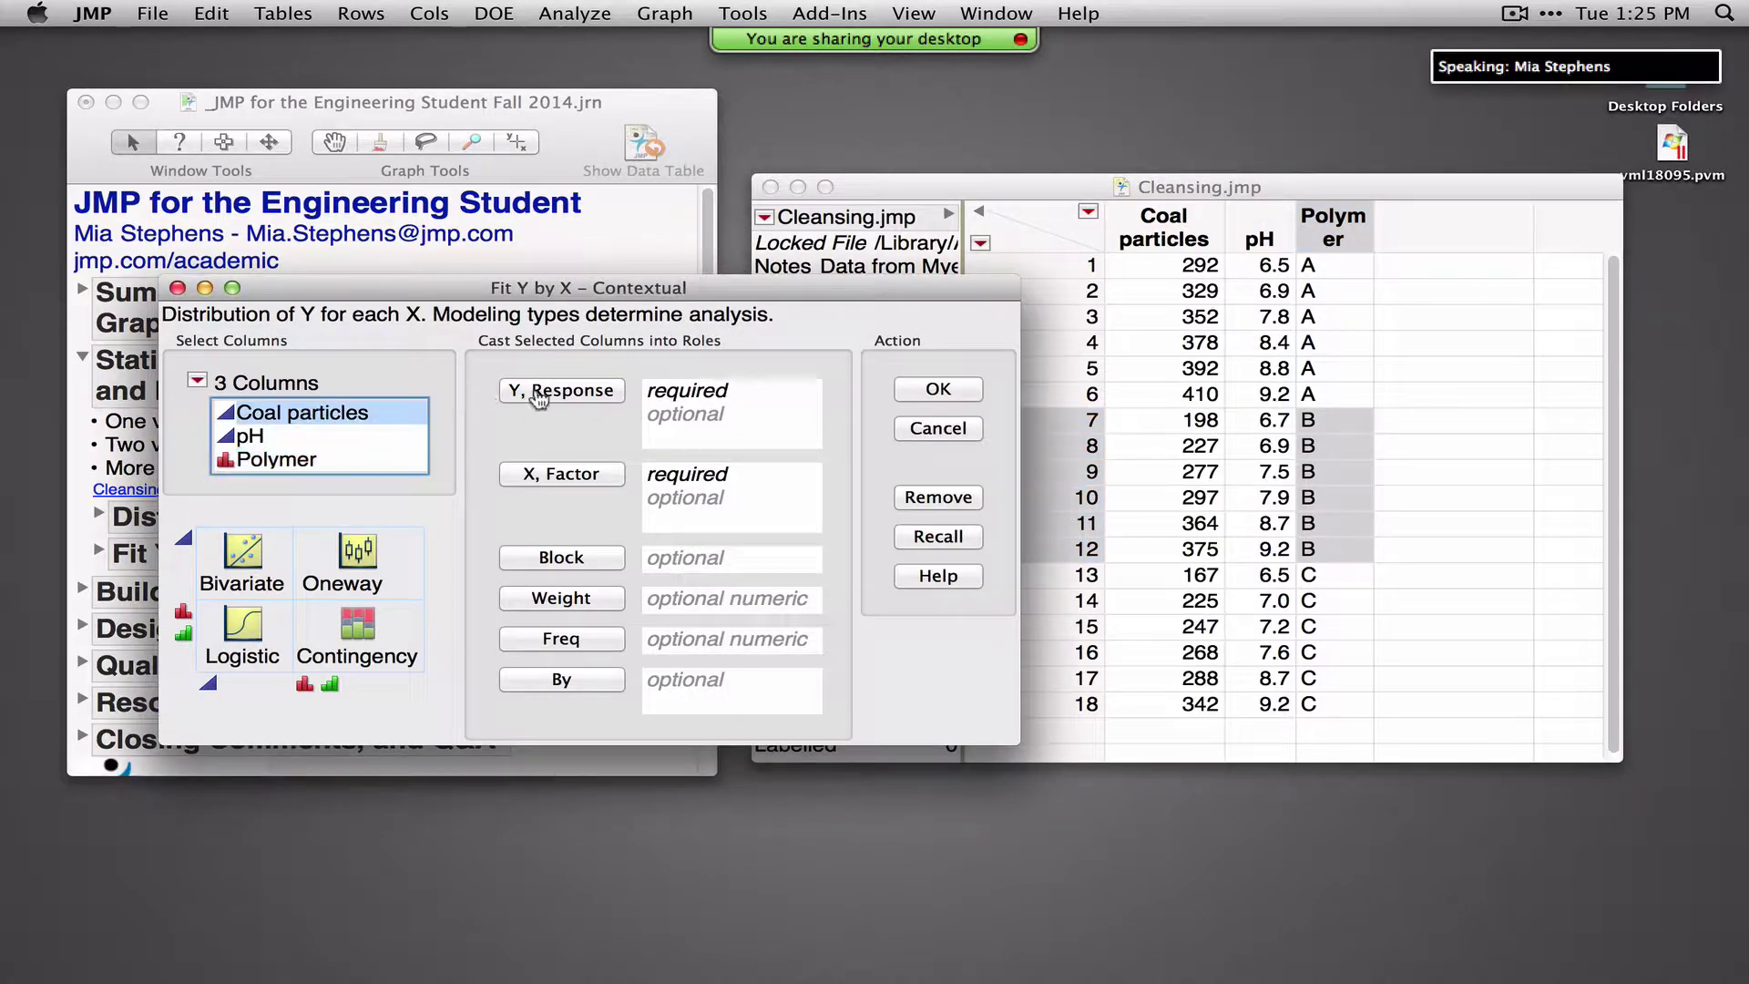
pyautogui.moveTo(563, 288); pyautogui.dragTo(603, 229)
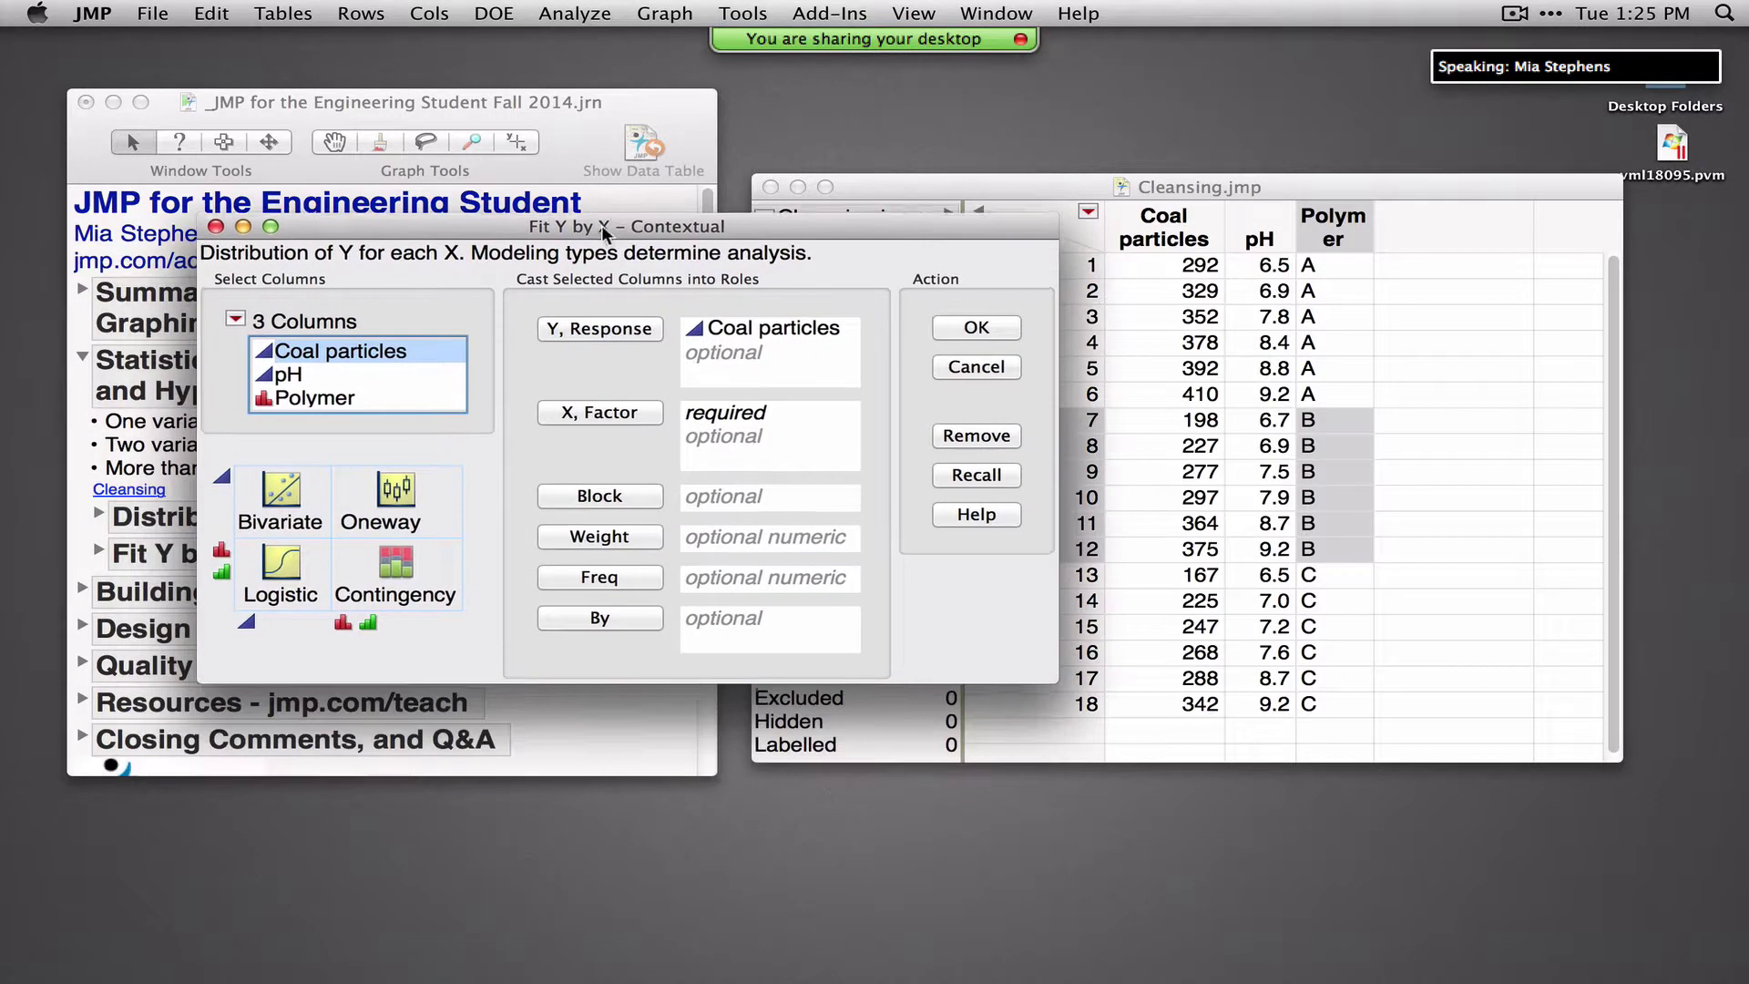
pyautogui.click(290, 374)
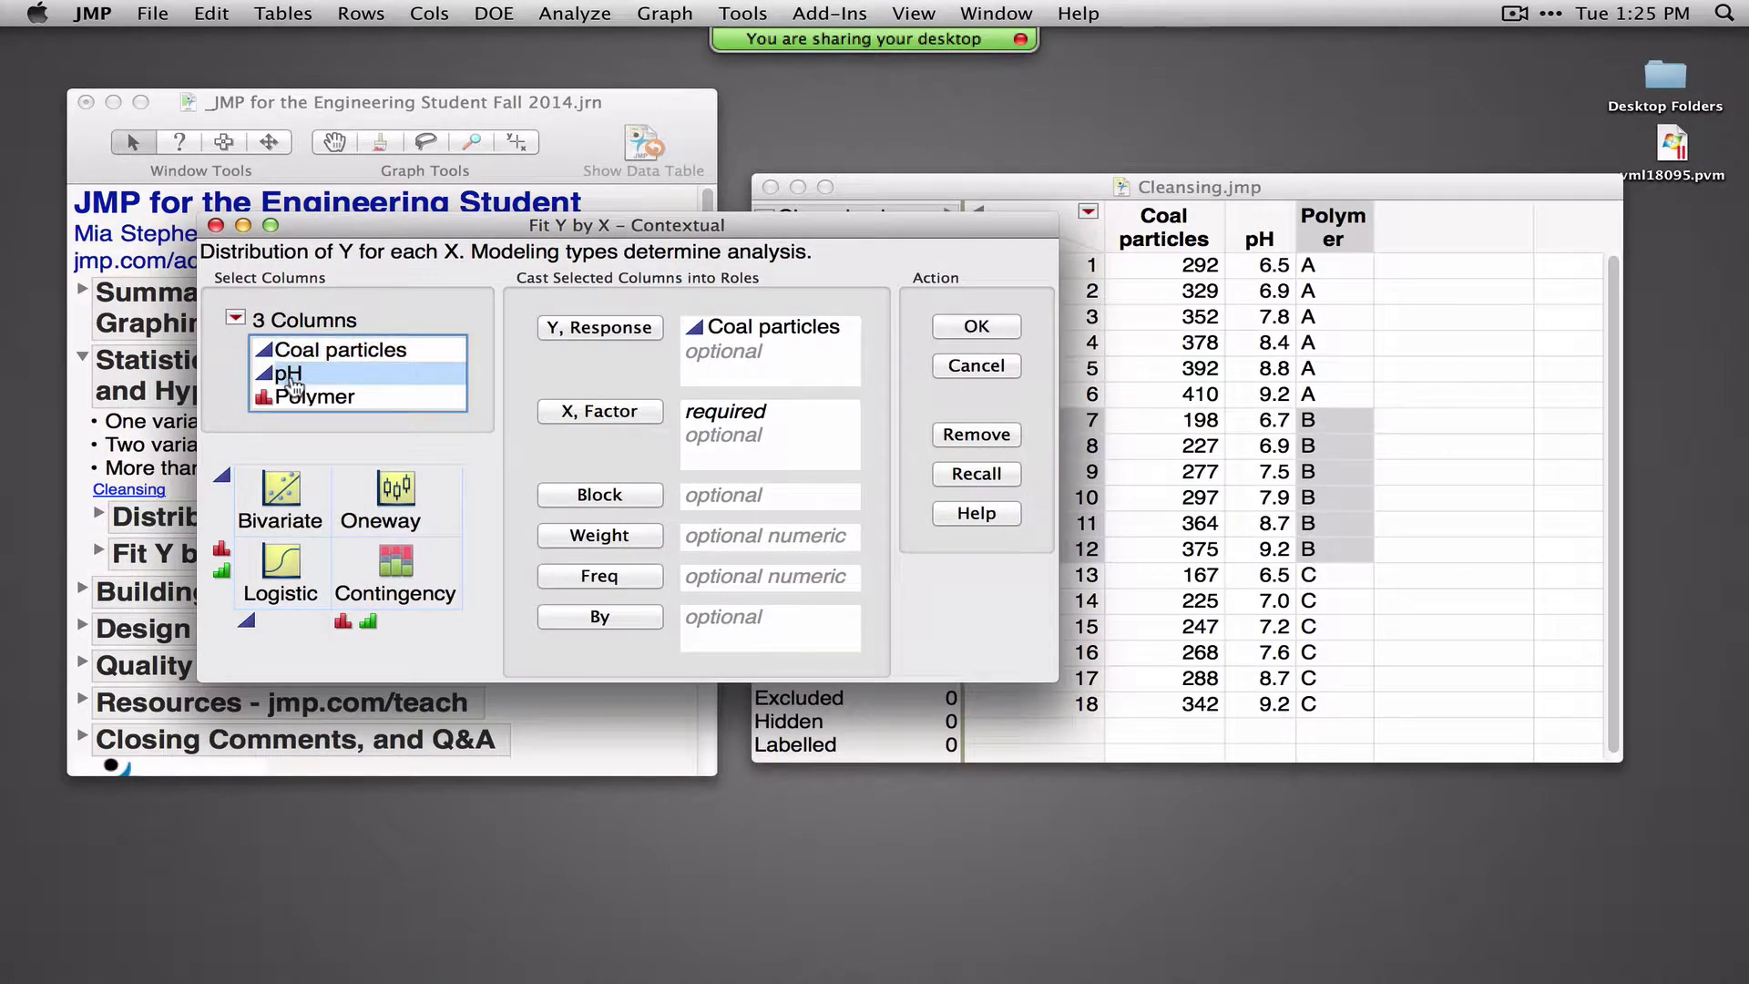
pyautogui.click(609, 411)
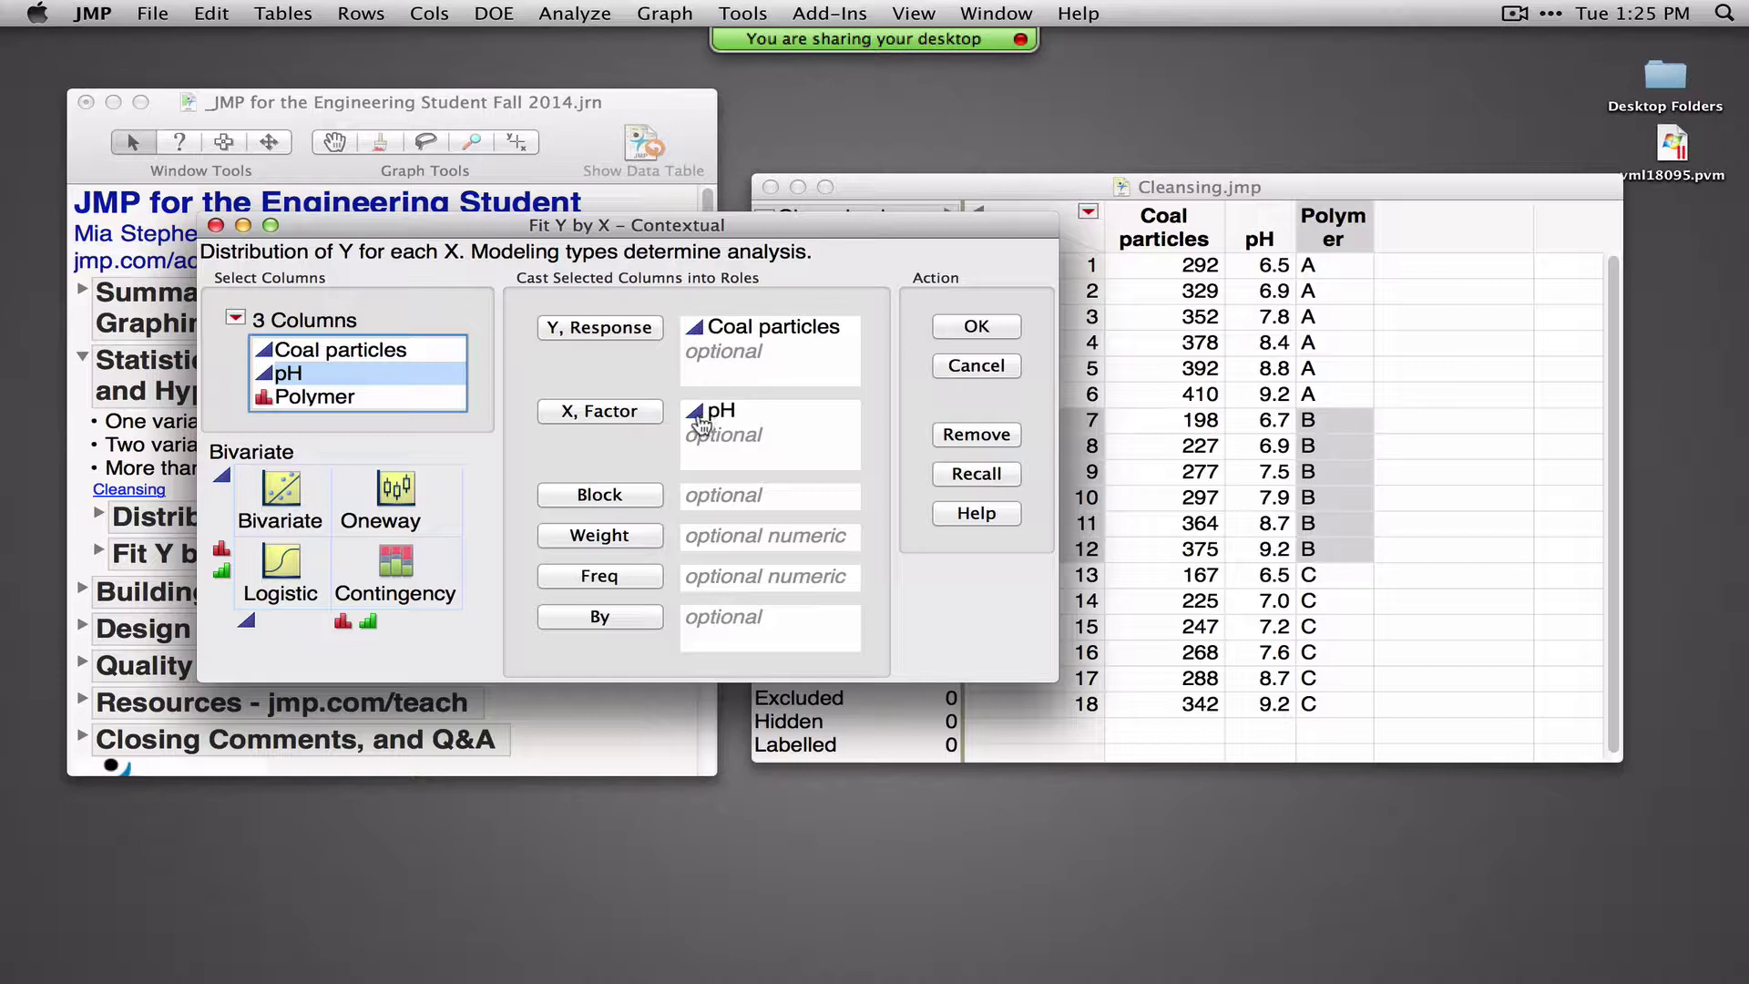
# Examine the modeling type grid for pH, and add Polymer as a second X factor for a Oneway analysis
pyautogui.moveTo(233, 627)
pyautogui.mouseDown()
pyautogui.moveTo(251, 507)
pyautogui.moveTo(230, 449)
pyautogui.moveTo(213, 506)
pyautogui.moveTo(228, 627)
pyautogui.mouseUp()
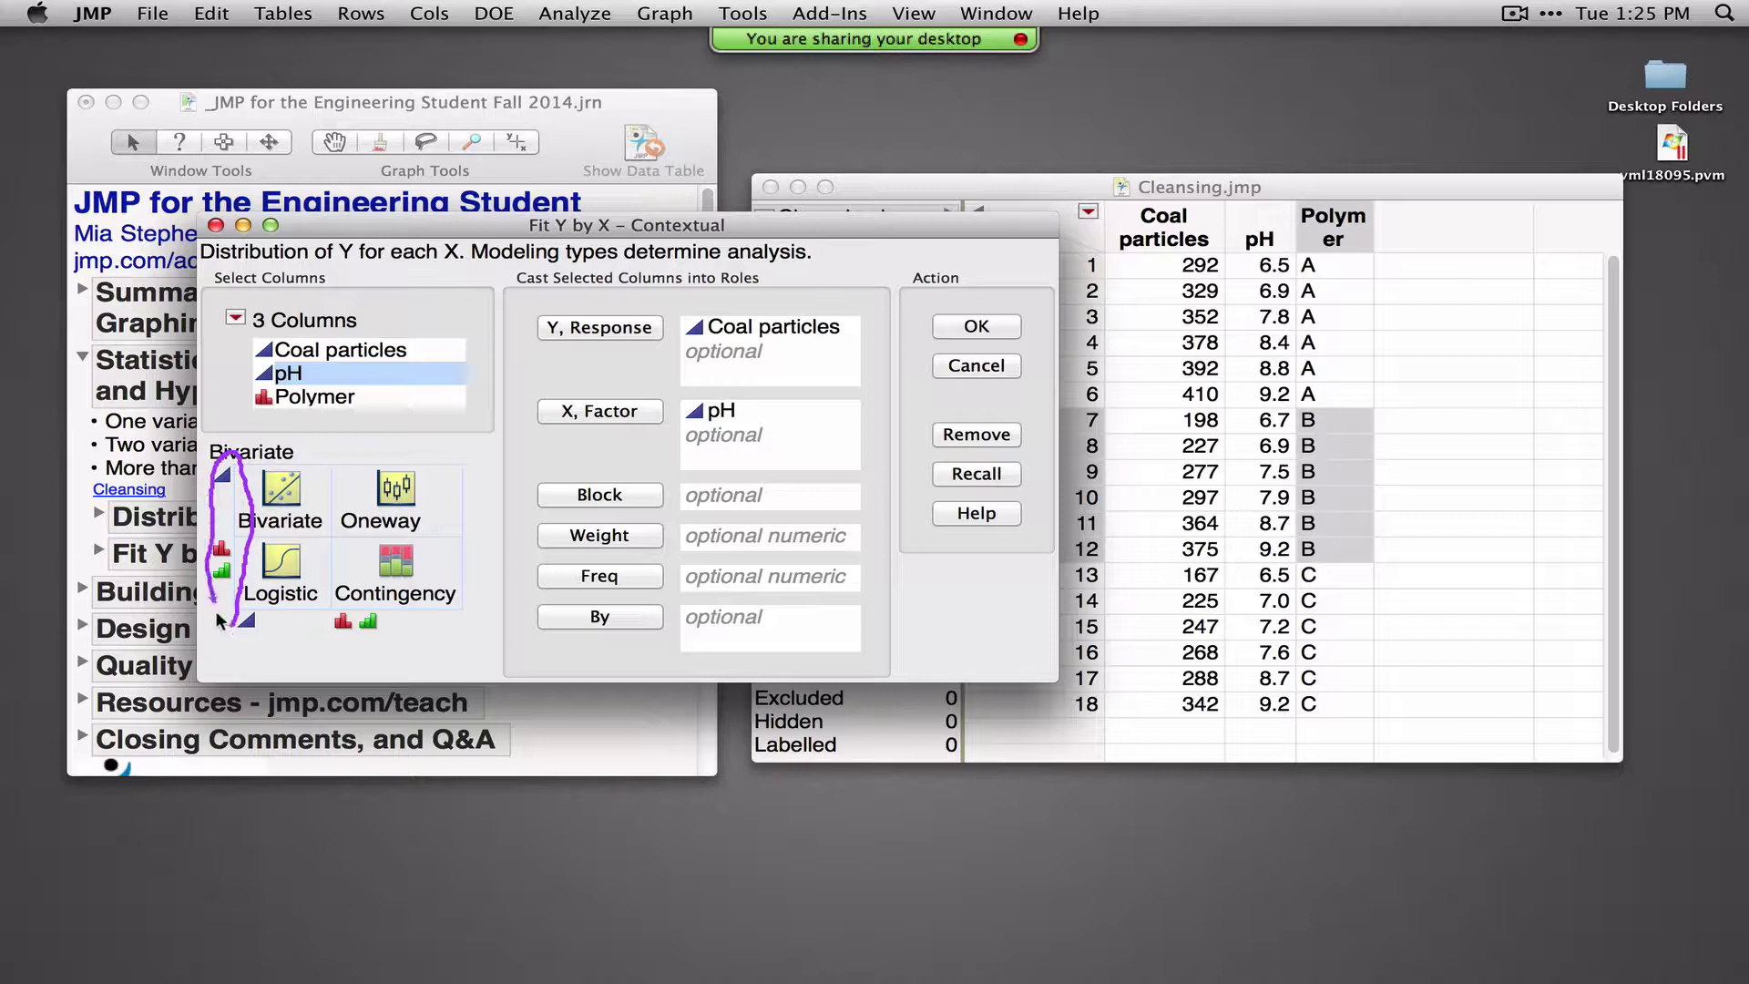
pyautogui.moveTo(229, 519)
pyautogui.mouseDown()
pyautogui.moveTo(248, 494)
pyautogui.moveTo(210, 455)
pyautogui.moveTo(226, 510)
pyautogui.mouseUp()
pyautogui.moveTo(280, 640)
pyautogui.mouseDown()
pyautogui.moveTo(273, 603)
pyautogui.moveTo(223, 628)
pyautogui.moveTo(264, 658)
pyautogui.mouseUp()
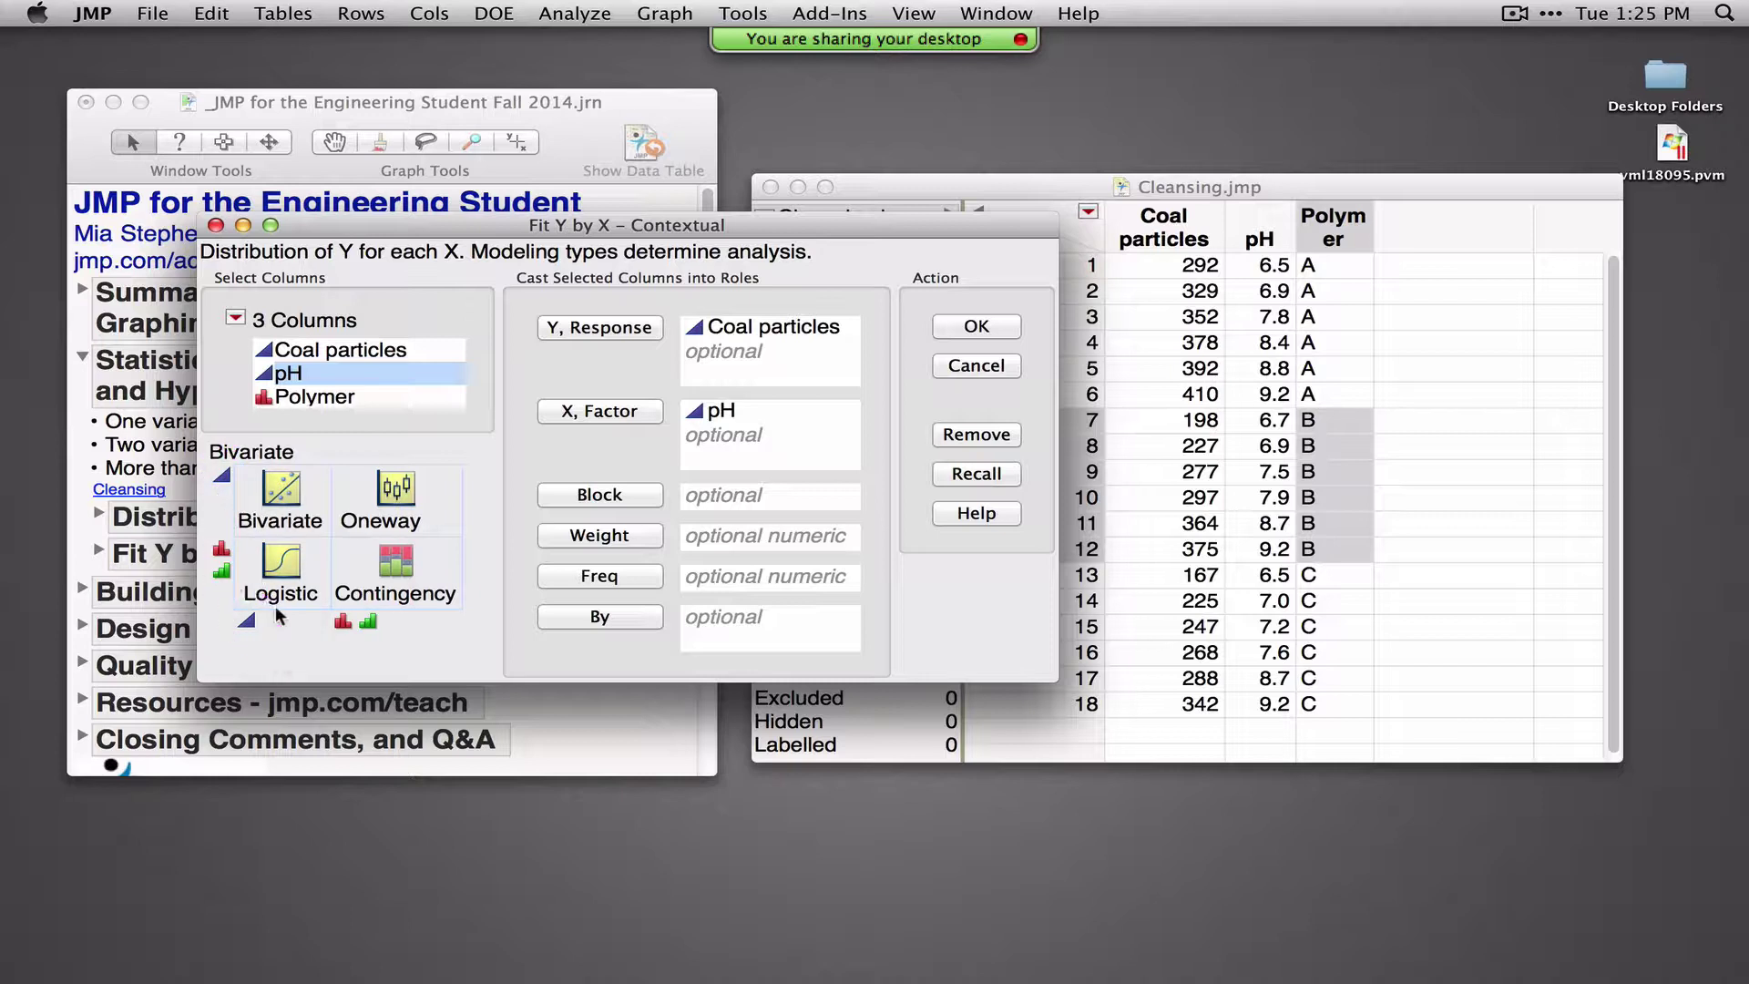
pyautogui.moveTo(262, 537)
pyautogui.mouseDown()
pyautogui.moveTo(341, 510)
pyautogui.moveTo(296, 441)
pyautogui.moveTo(238, 466)
pyautogui.moveTo(251, 546)
pyautogui.moveTo(281, 550)
pyautogui.mouseUp()
pyautogui.click(317, 400)
pyautogui.click(583, 414)
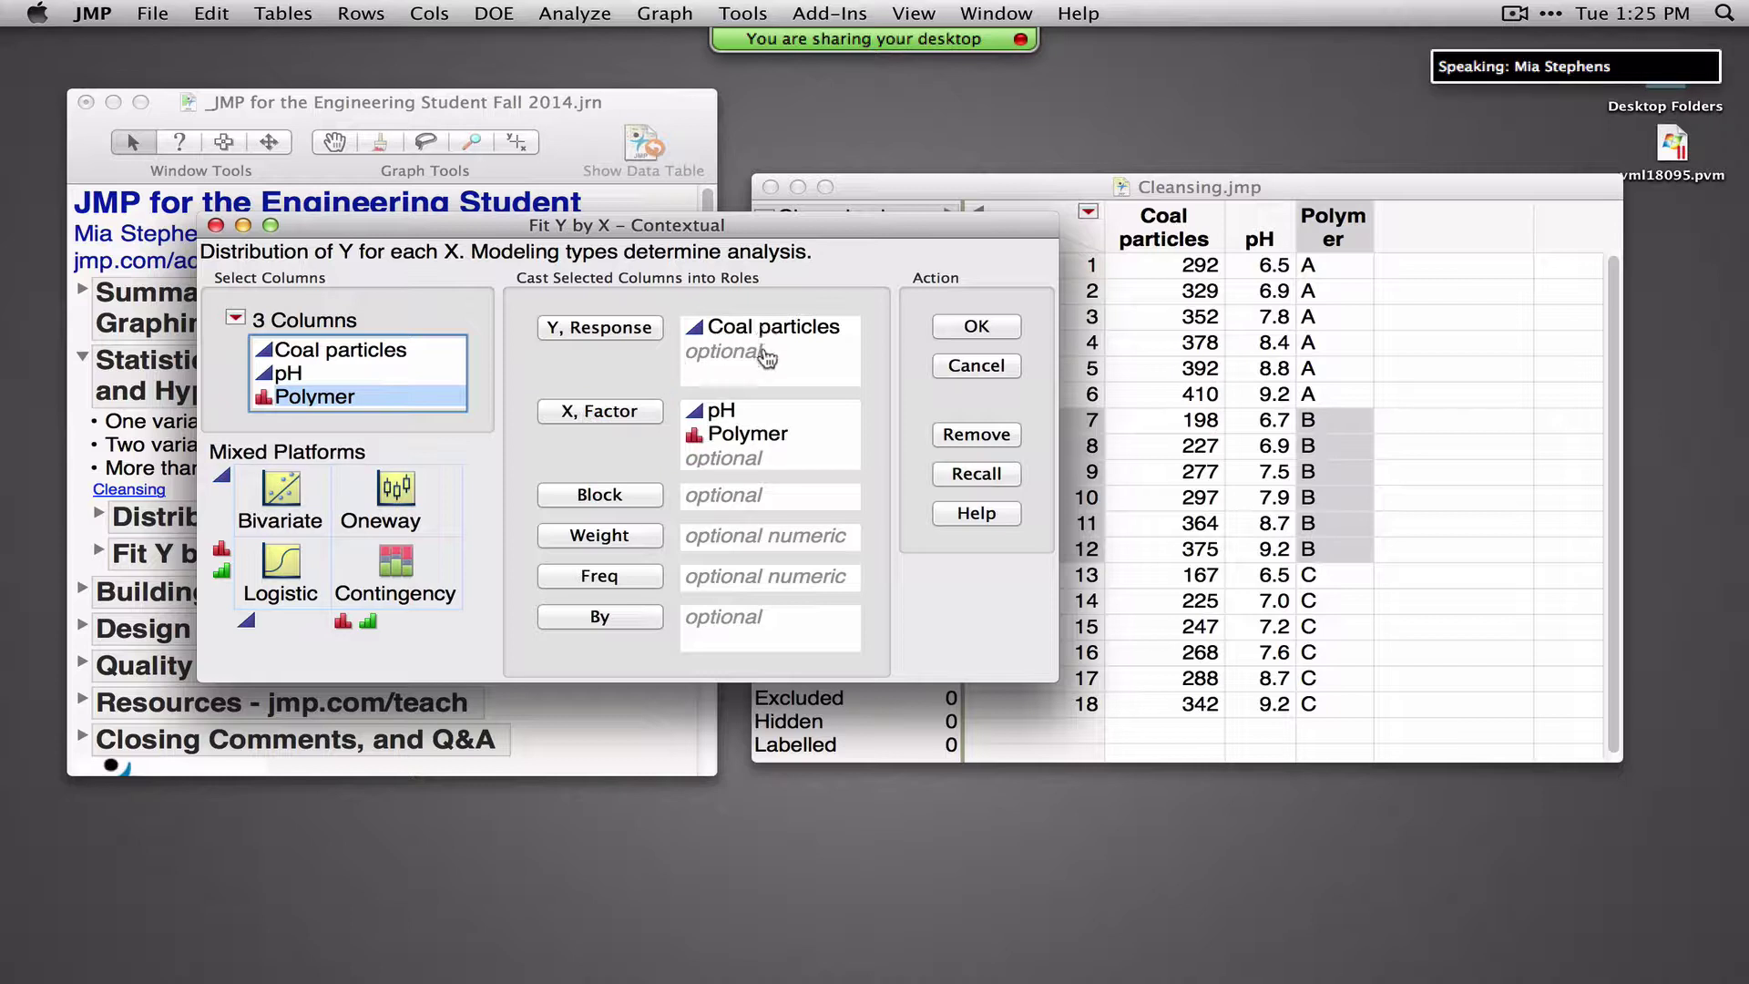
pyautogui.moveTo(469, 527)
pyautogui.mouseDown()
pyautogui.moveTo(474, 497)
pyautogui.moveTo(432, 432)
pyautogui.moveTo(339, 446)
pyautogui.moveTo(369, 540)
pyautogui.moveTo(453, 519)
pyautogui.mouseUp()
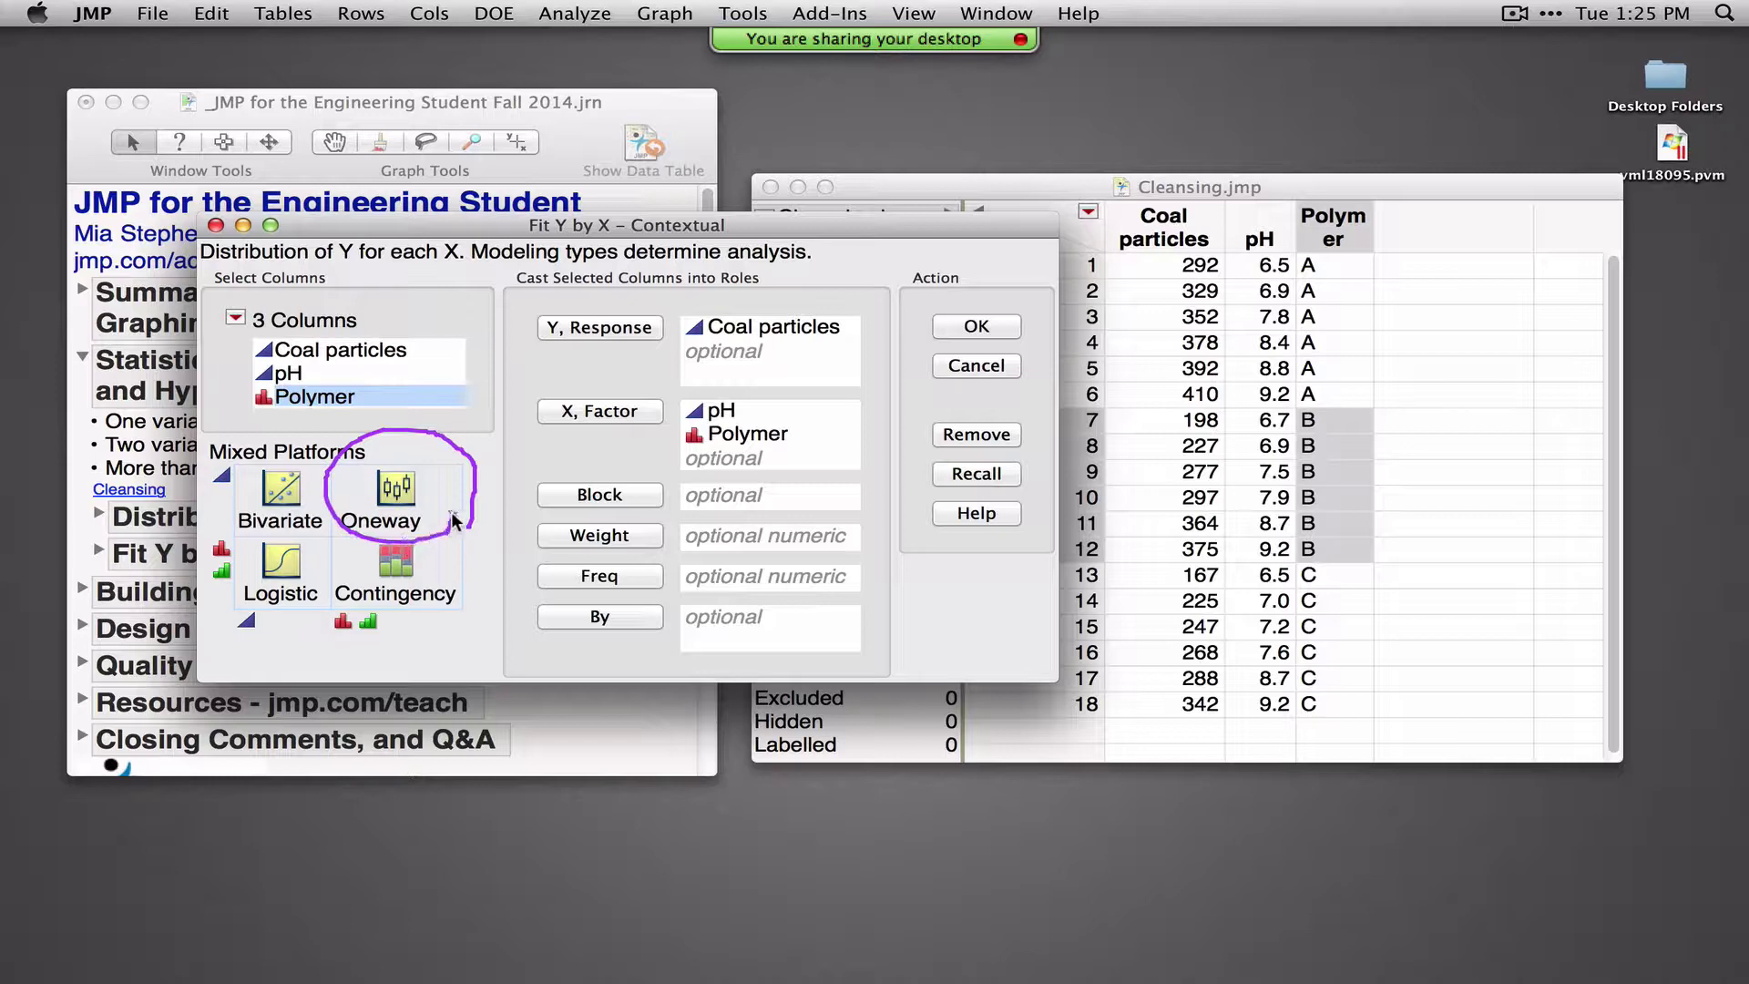
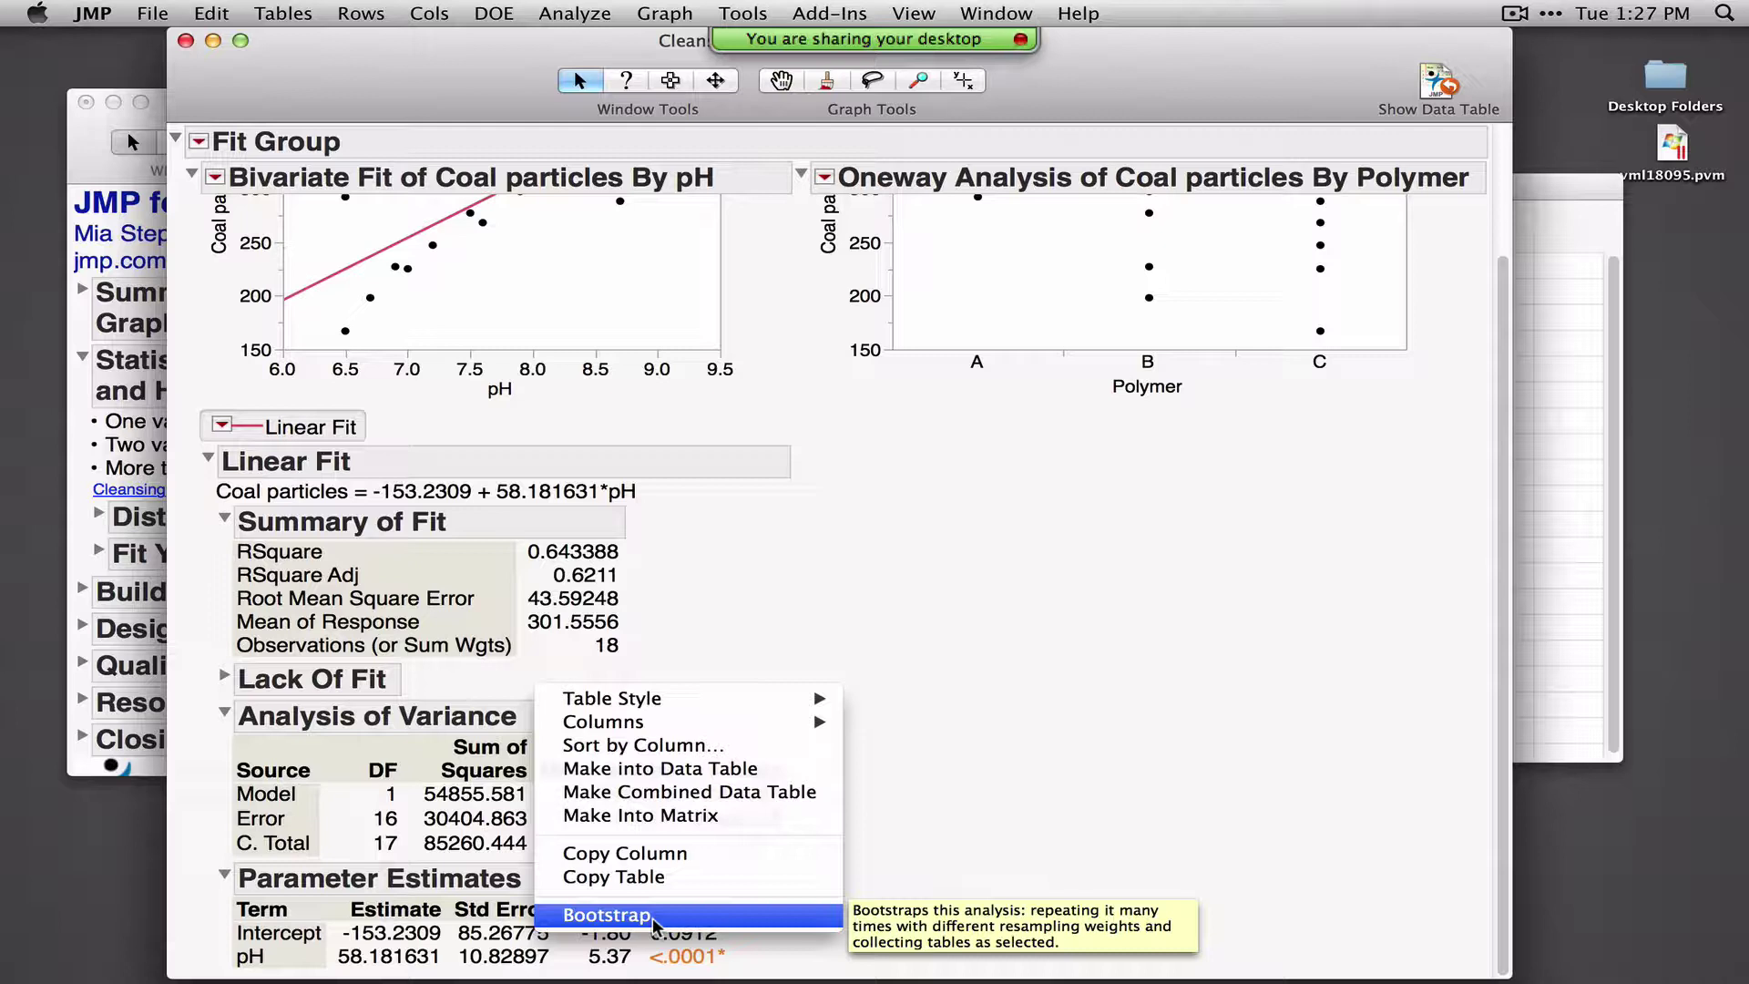
# Examine the options available for the linear fit of Coal particles by pH
pyautogui.click(1035, 679)
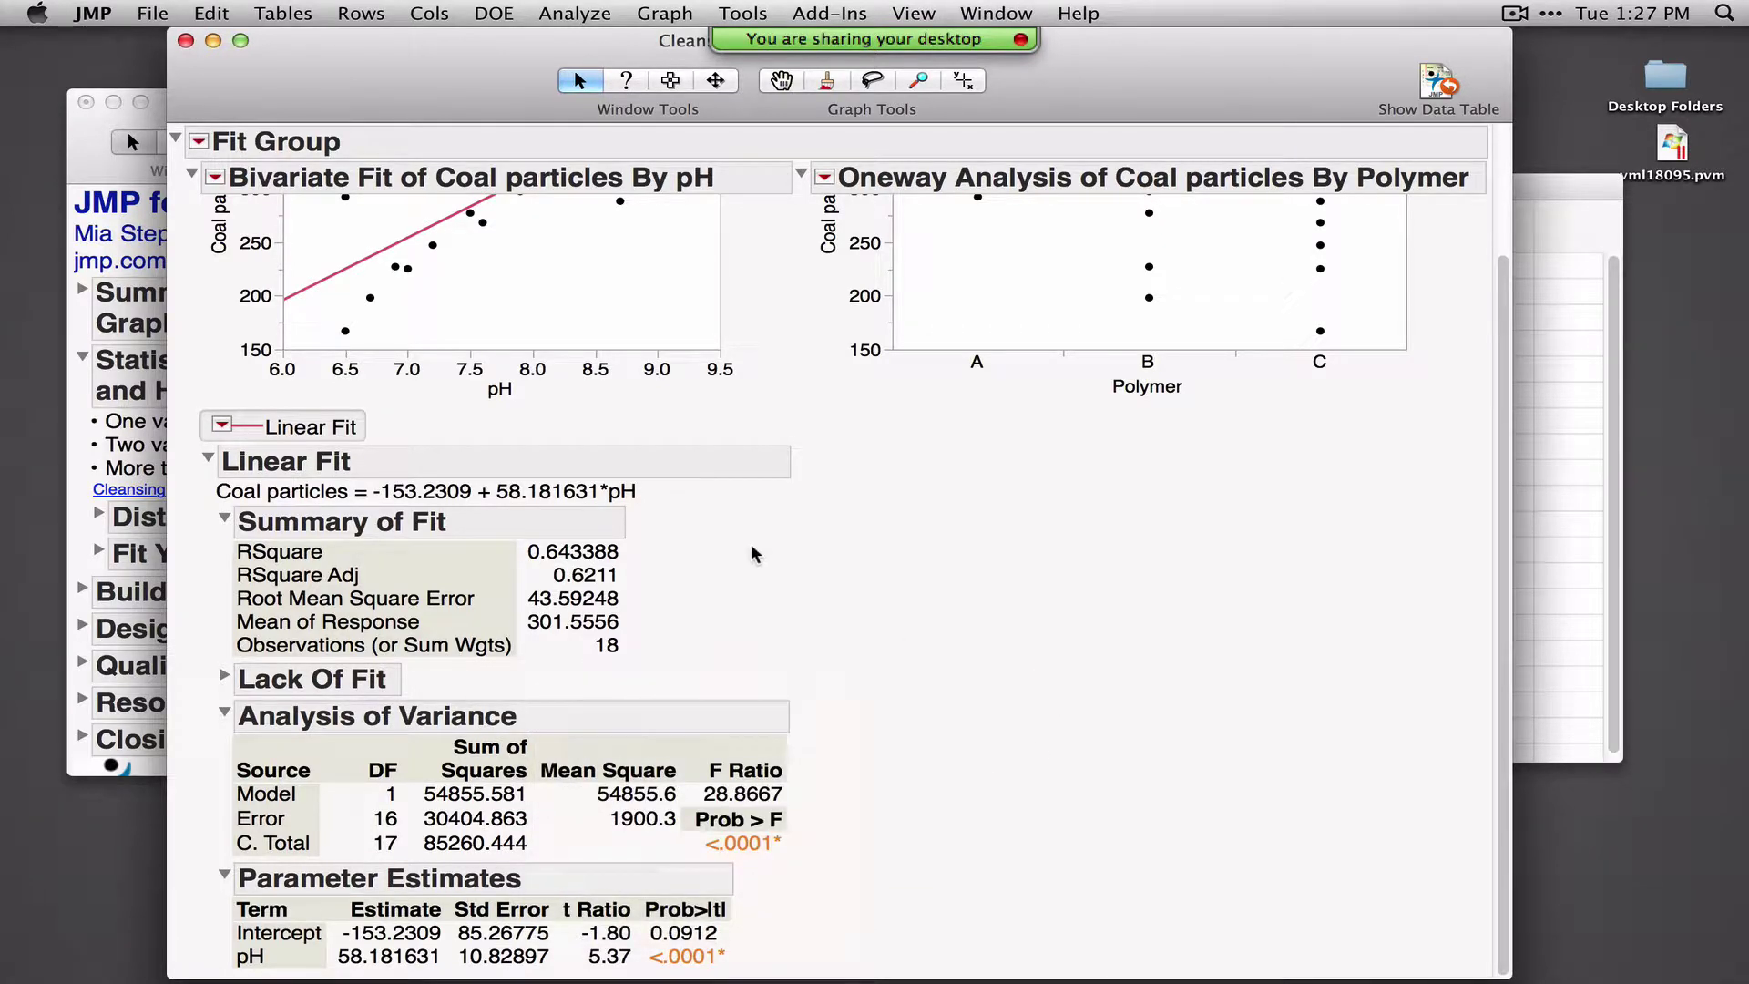
pyautogui.scroll(3, 750, 543)
pyautogui.moveTo(255, 593); pyautogui.dragTo(337, 592)
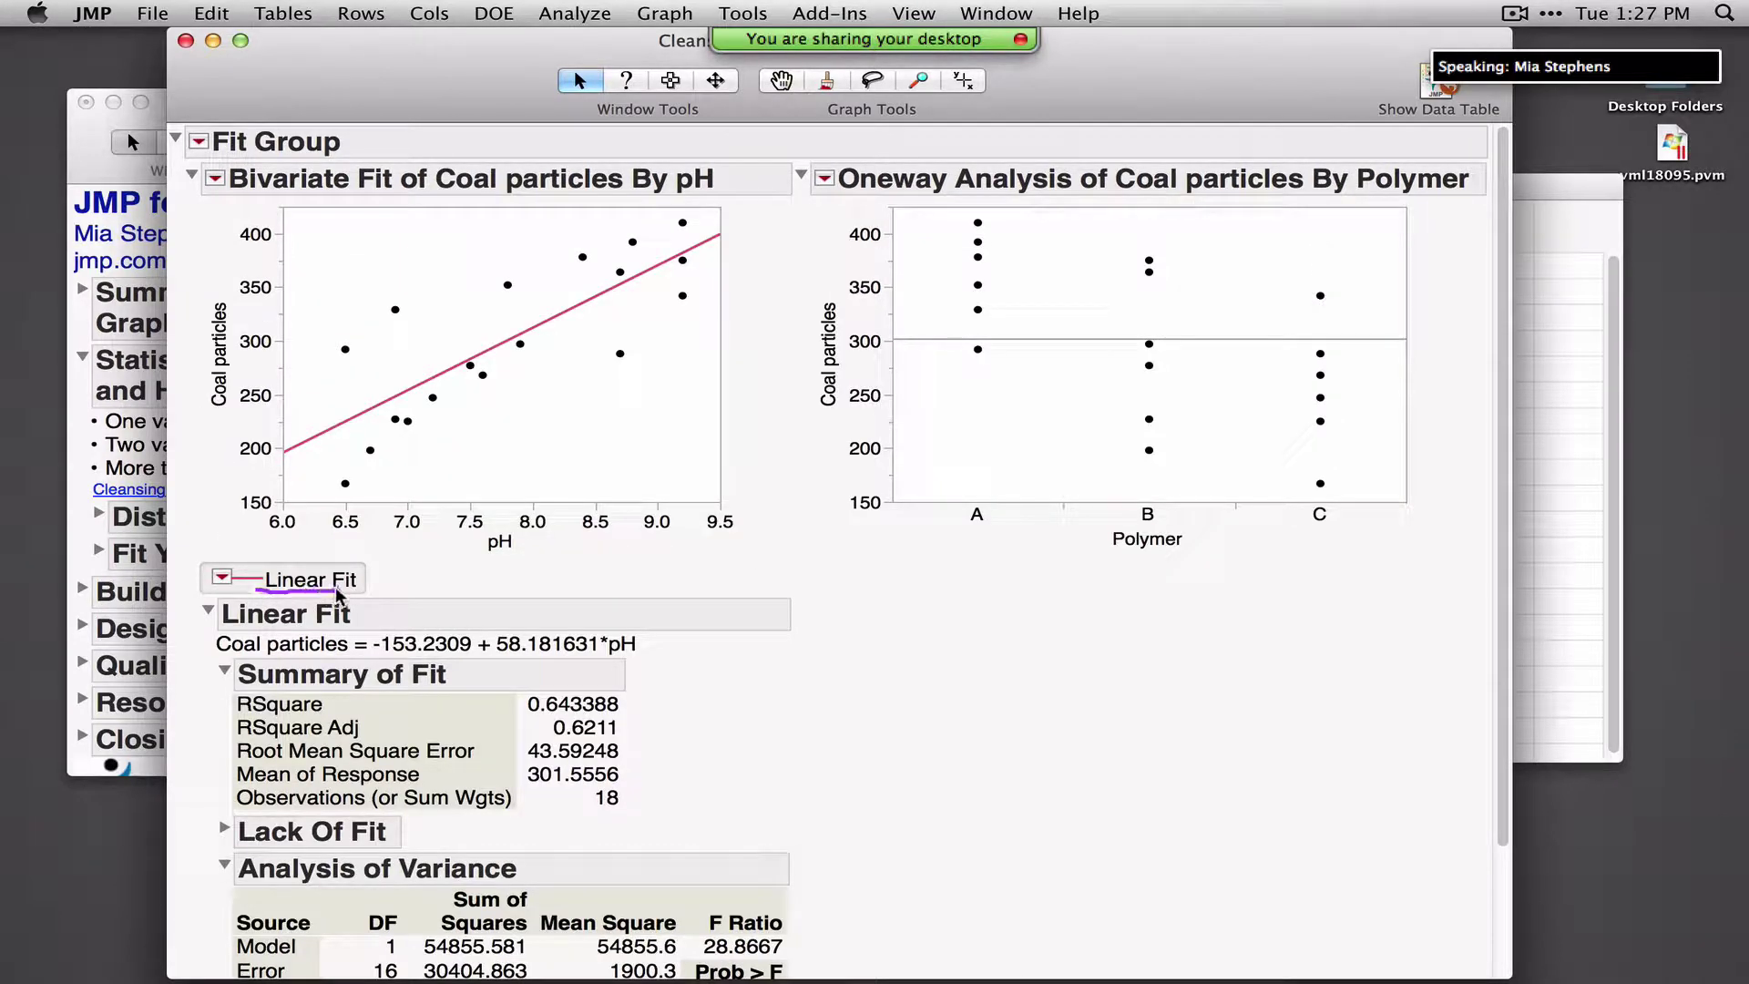
pyautogui.click(221, 579)
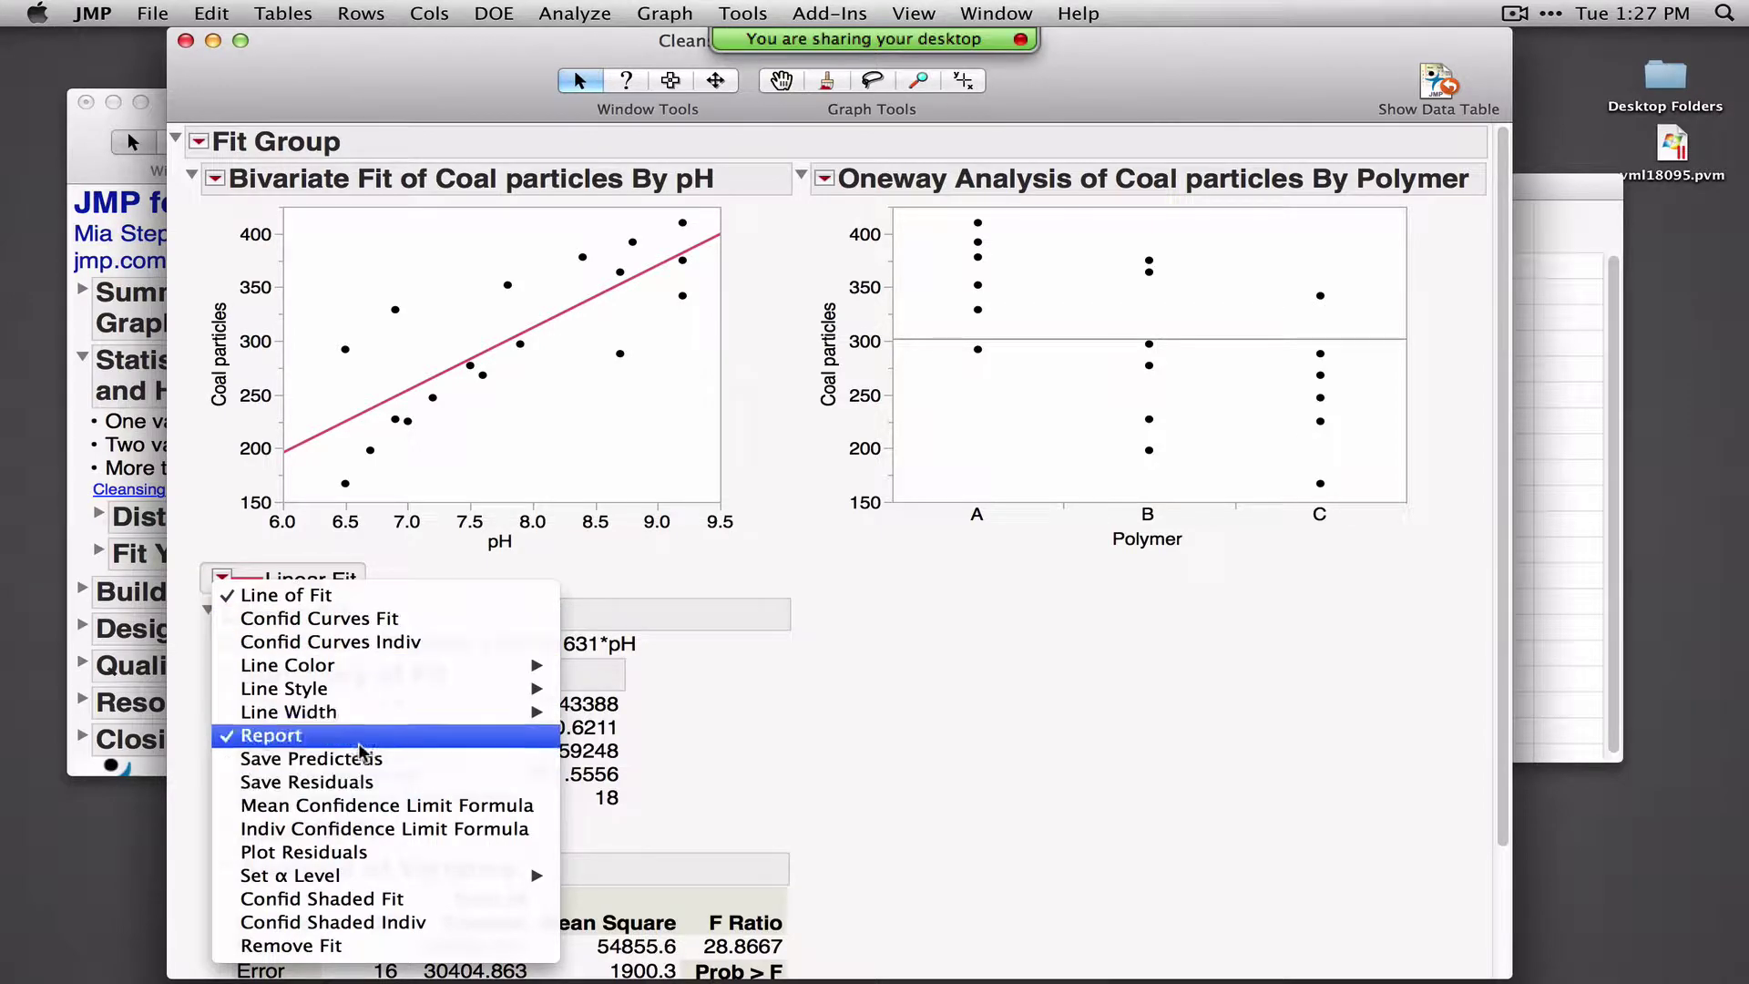
pyautogui.click(741, 679)
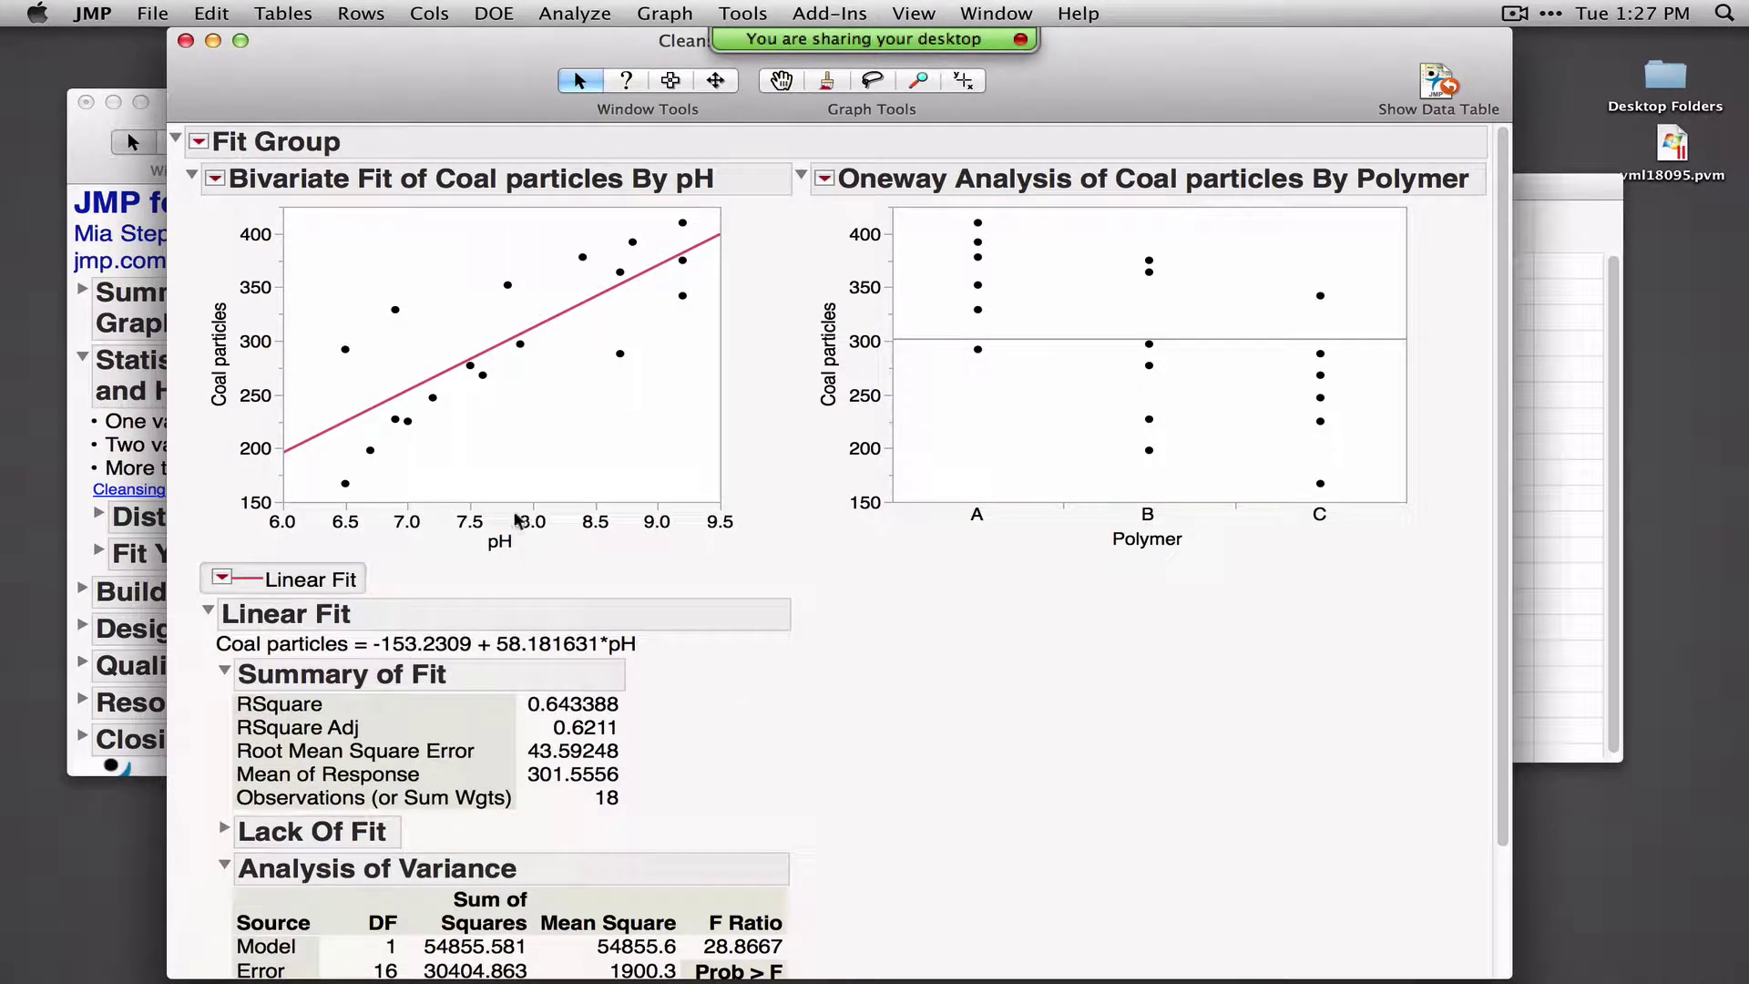
# Add a 0.95 density ellipse to the Coal particles by pH plot, collapse the Linear Fit report and expand Correlation
pyautogui.click(215, 180)
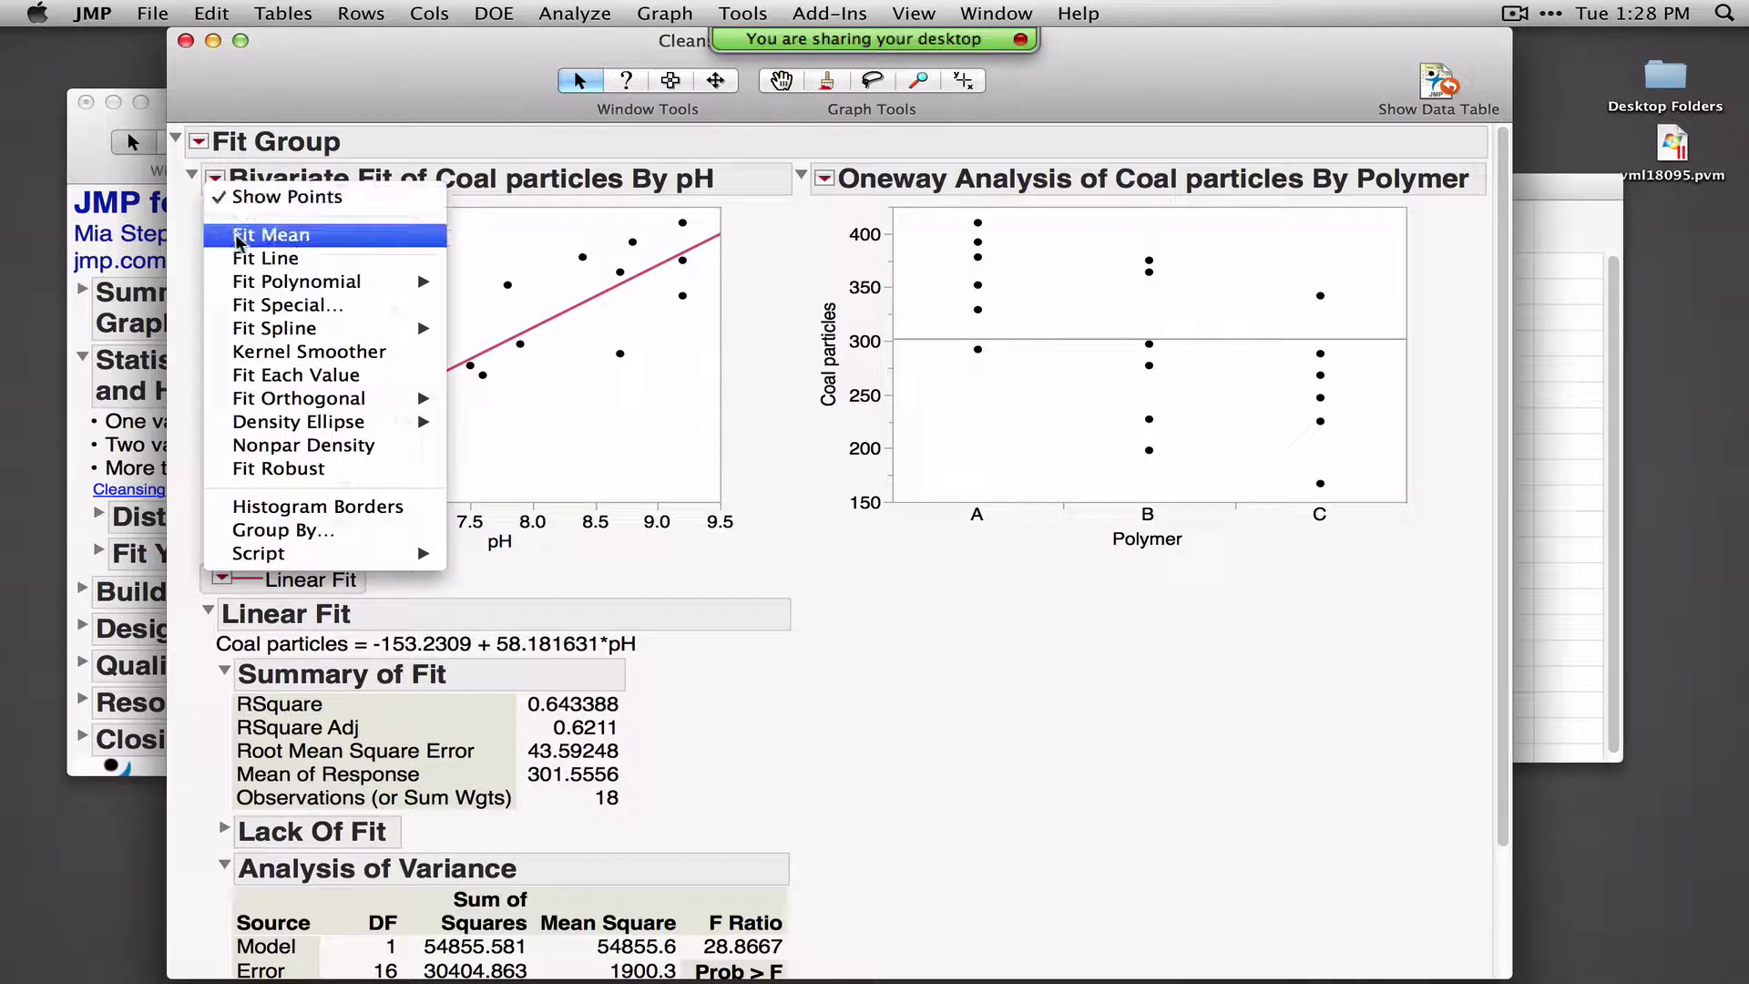
pyautogui.moveTo(278, 432)
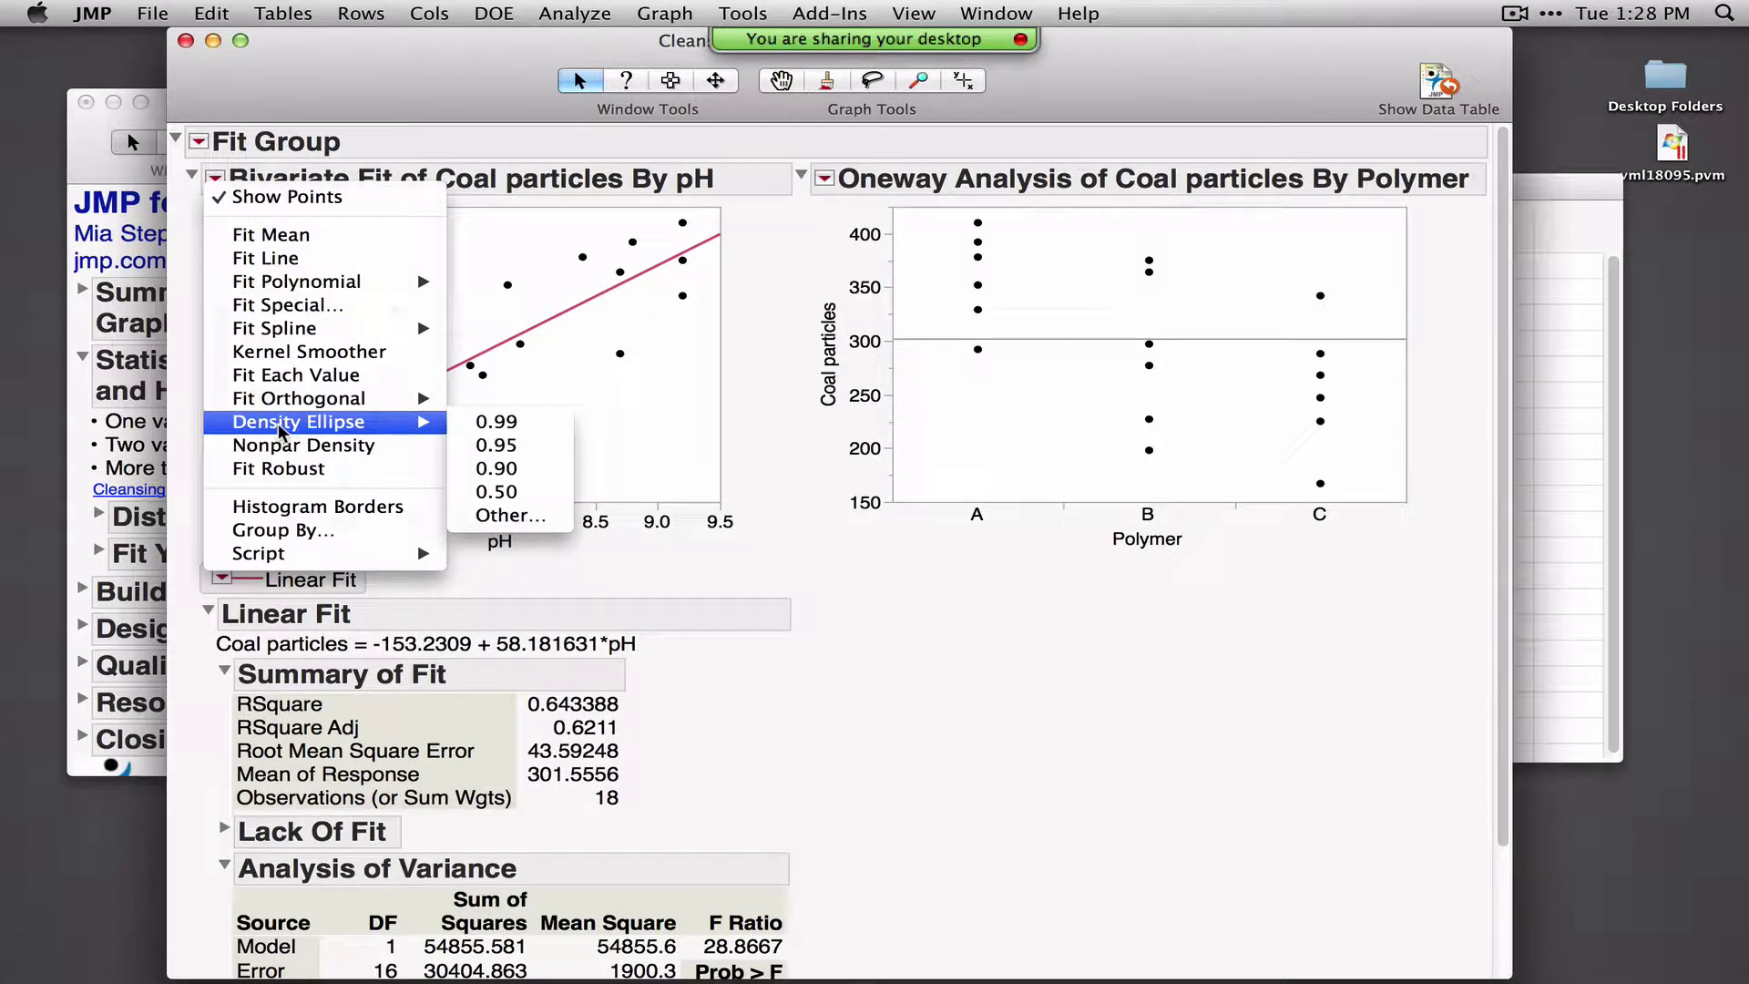
pyautogui.click(497, 445)
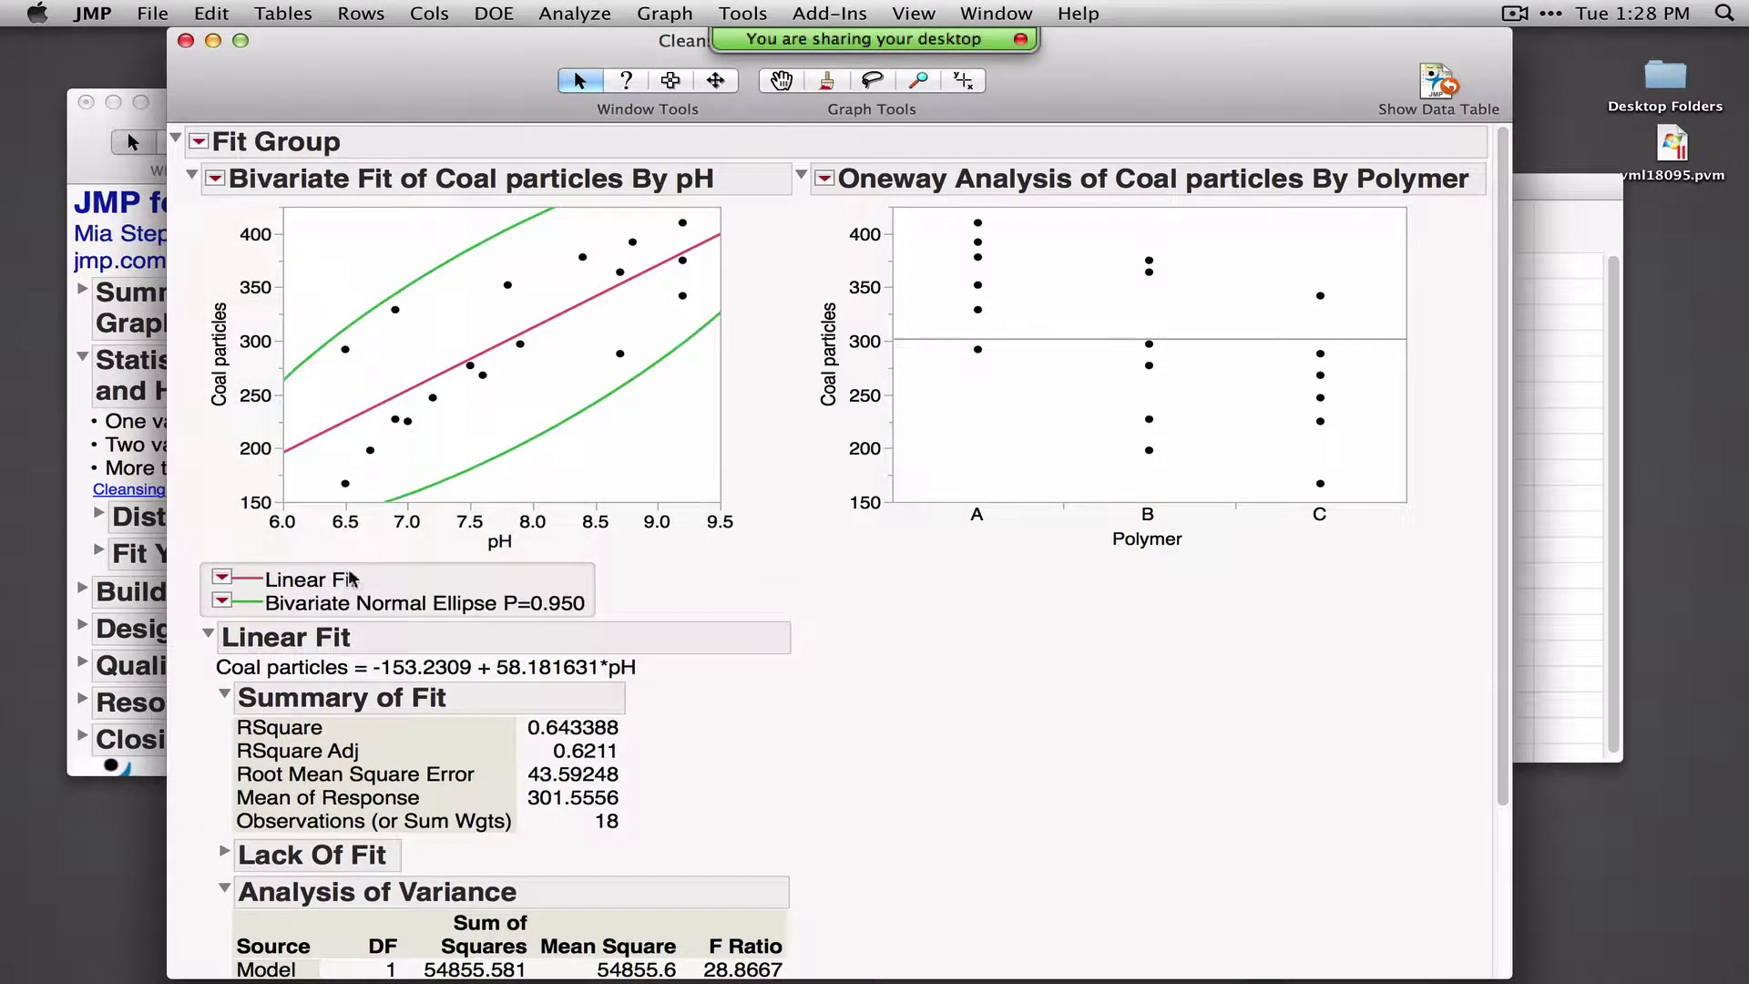
pyautogui.click(208, 634)
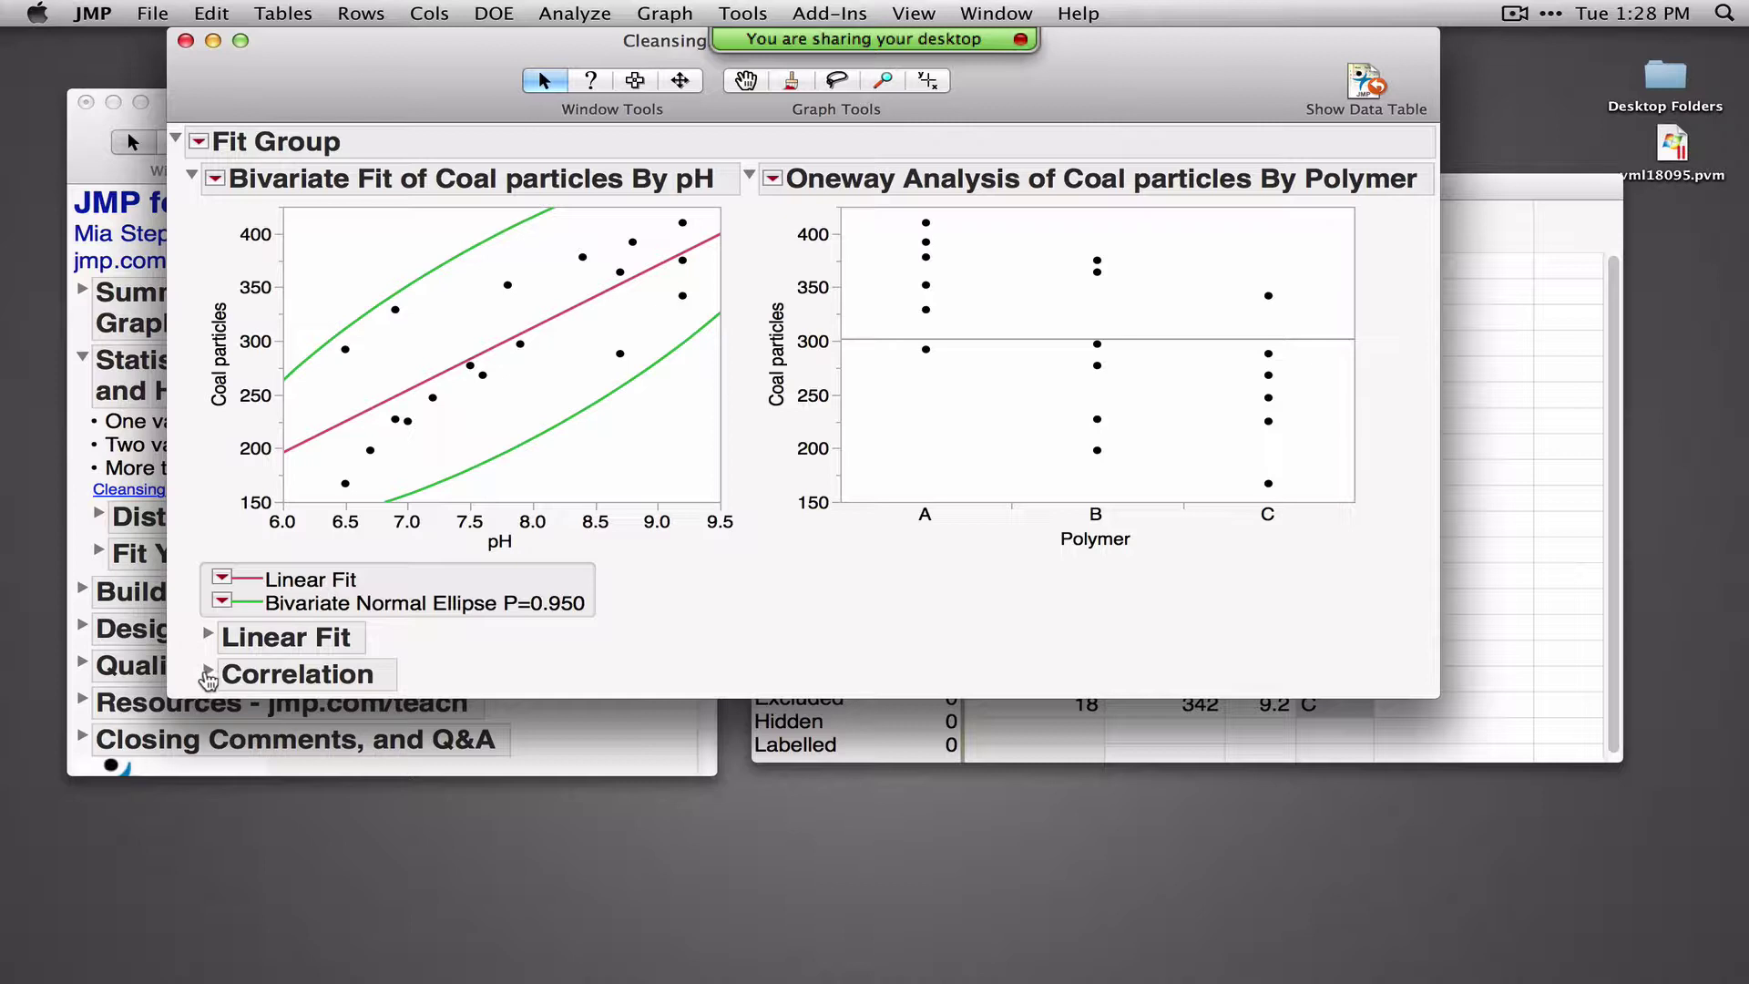
pyautogui.click(208, 674)
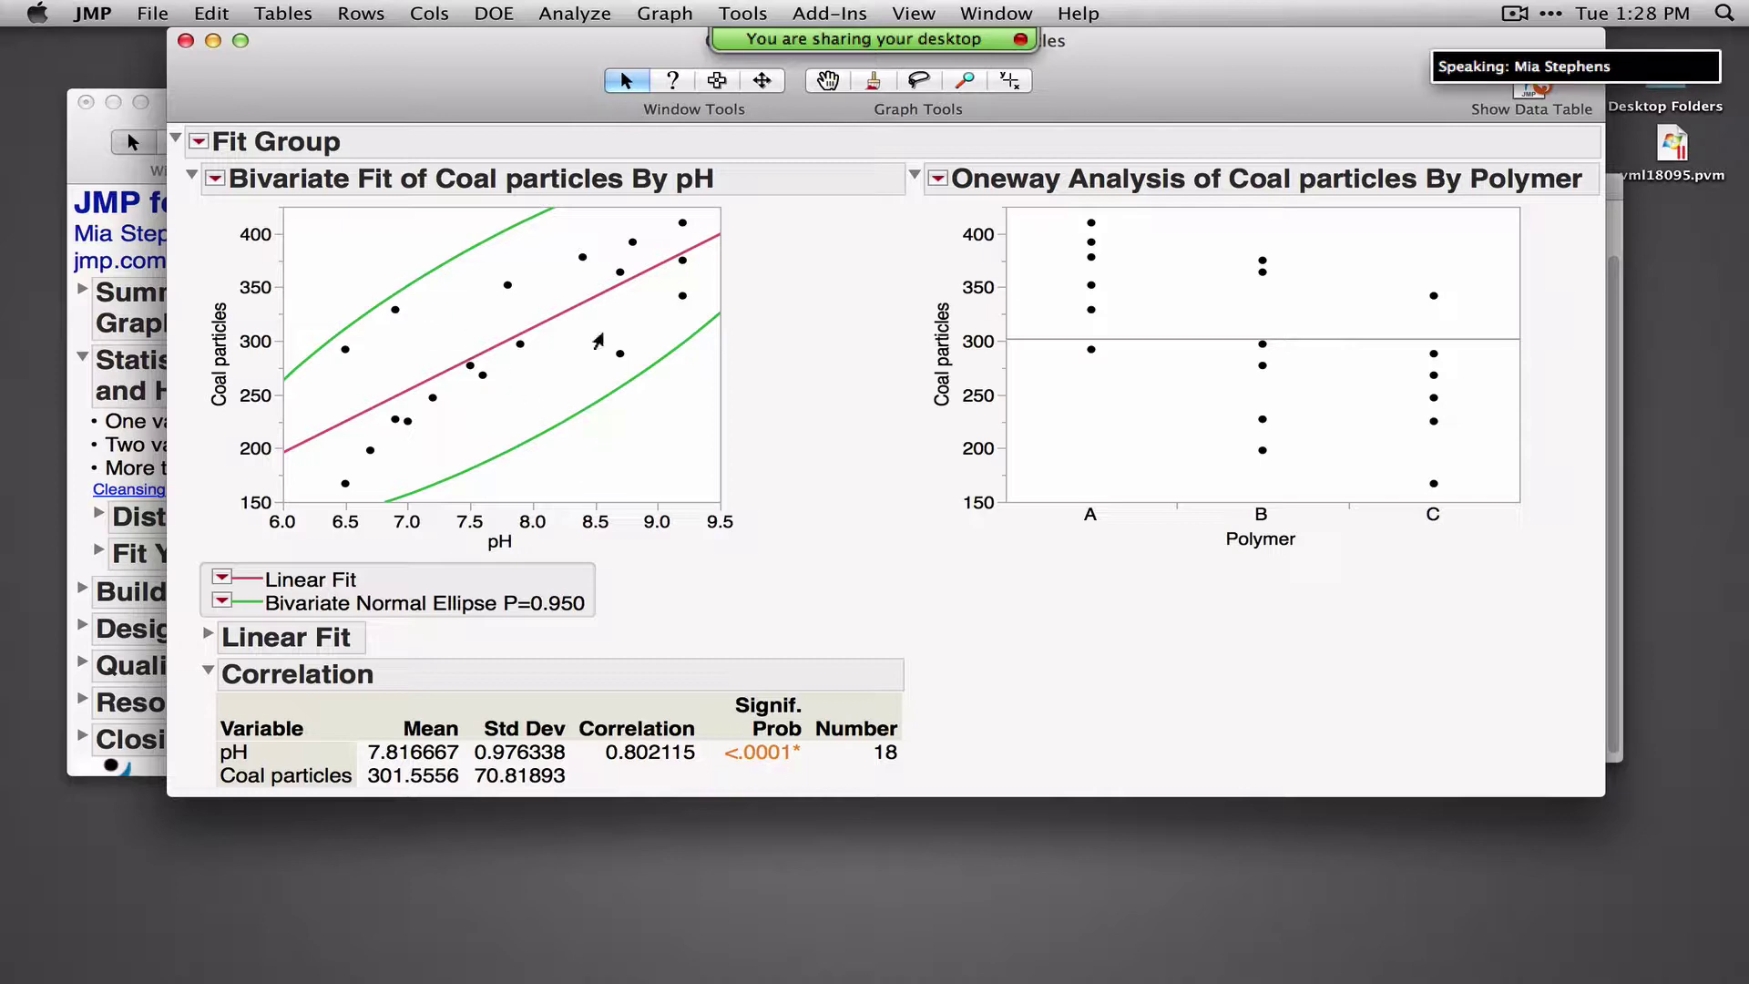
# Look through the available multivariate methods, and collapse the Bivariate Fit of Coal particles By pH report
pyautogui.click(576, 16)
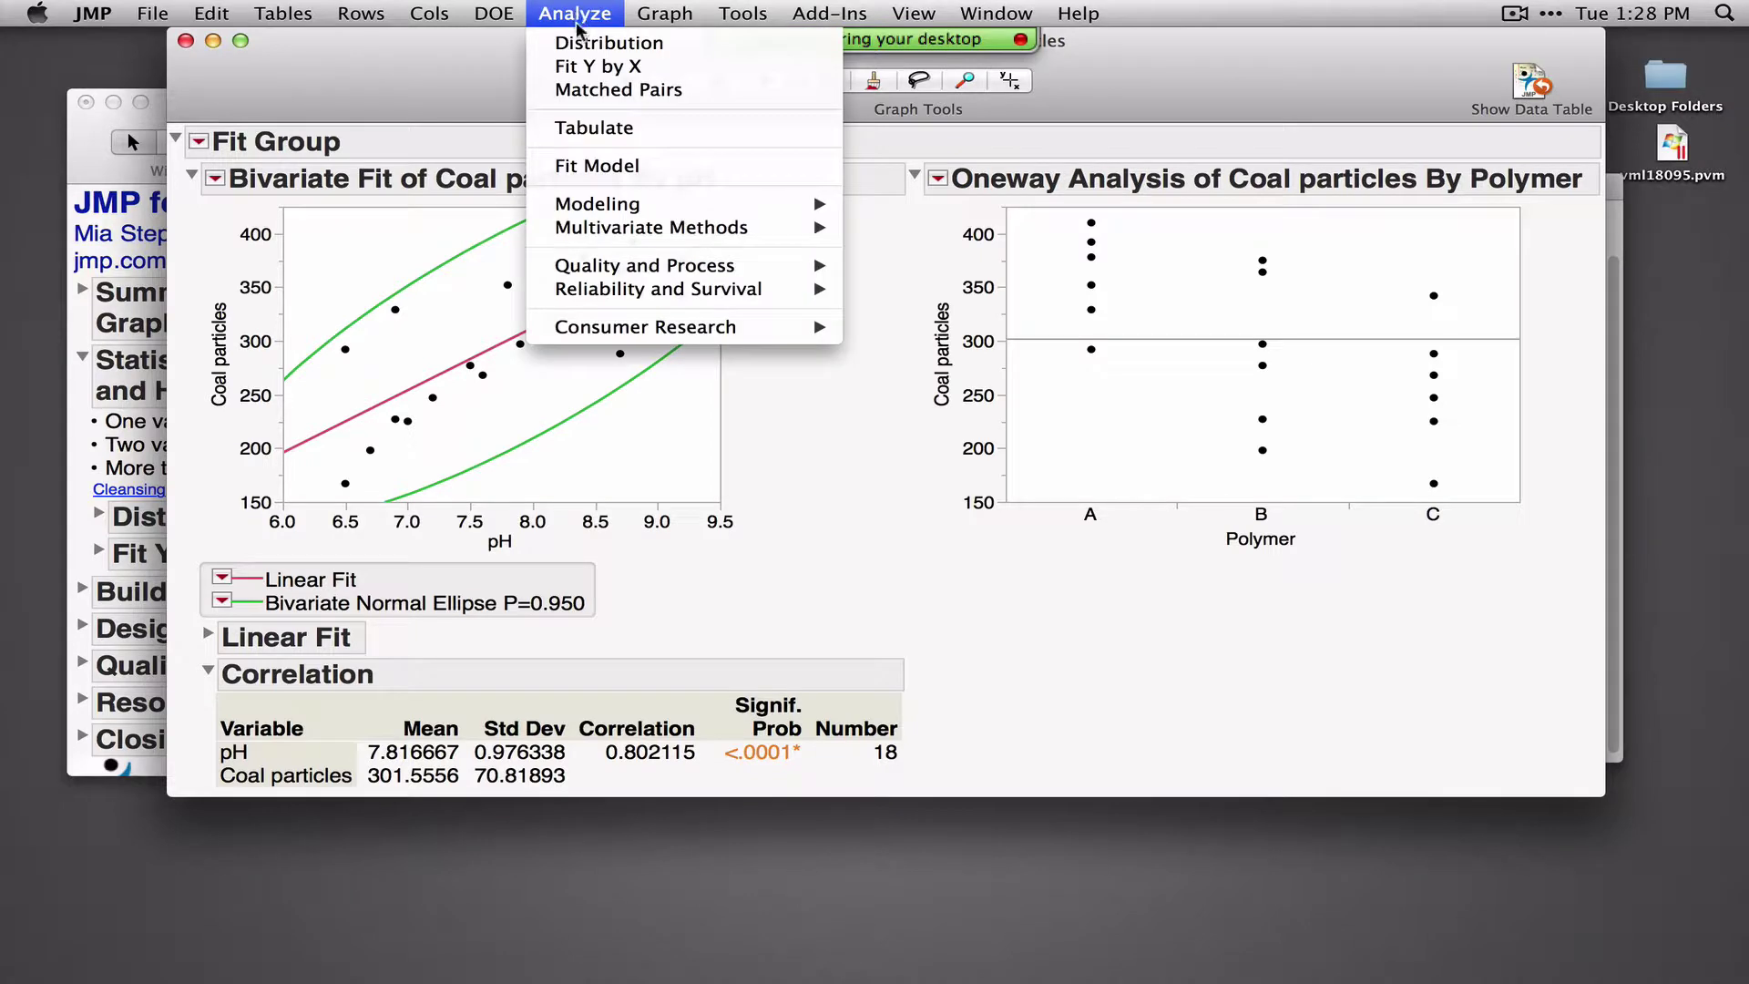
pyautogui.moveTo(604, 234)
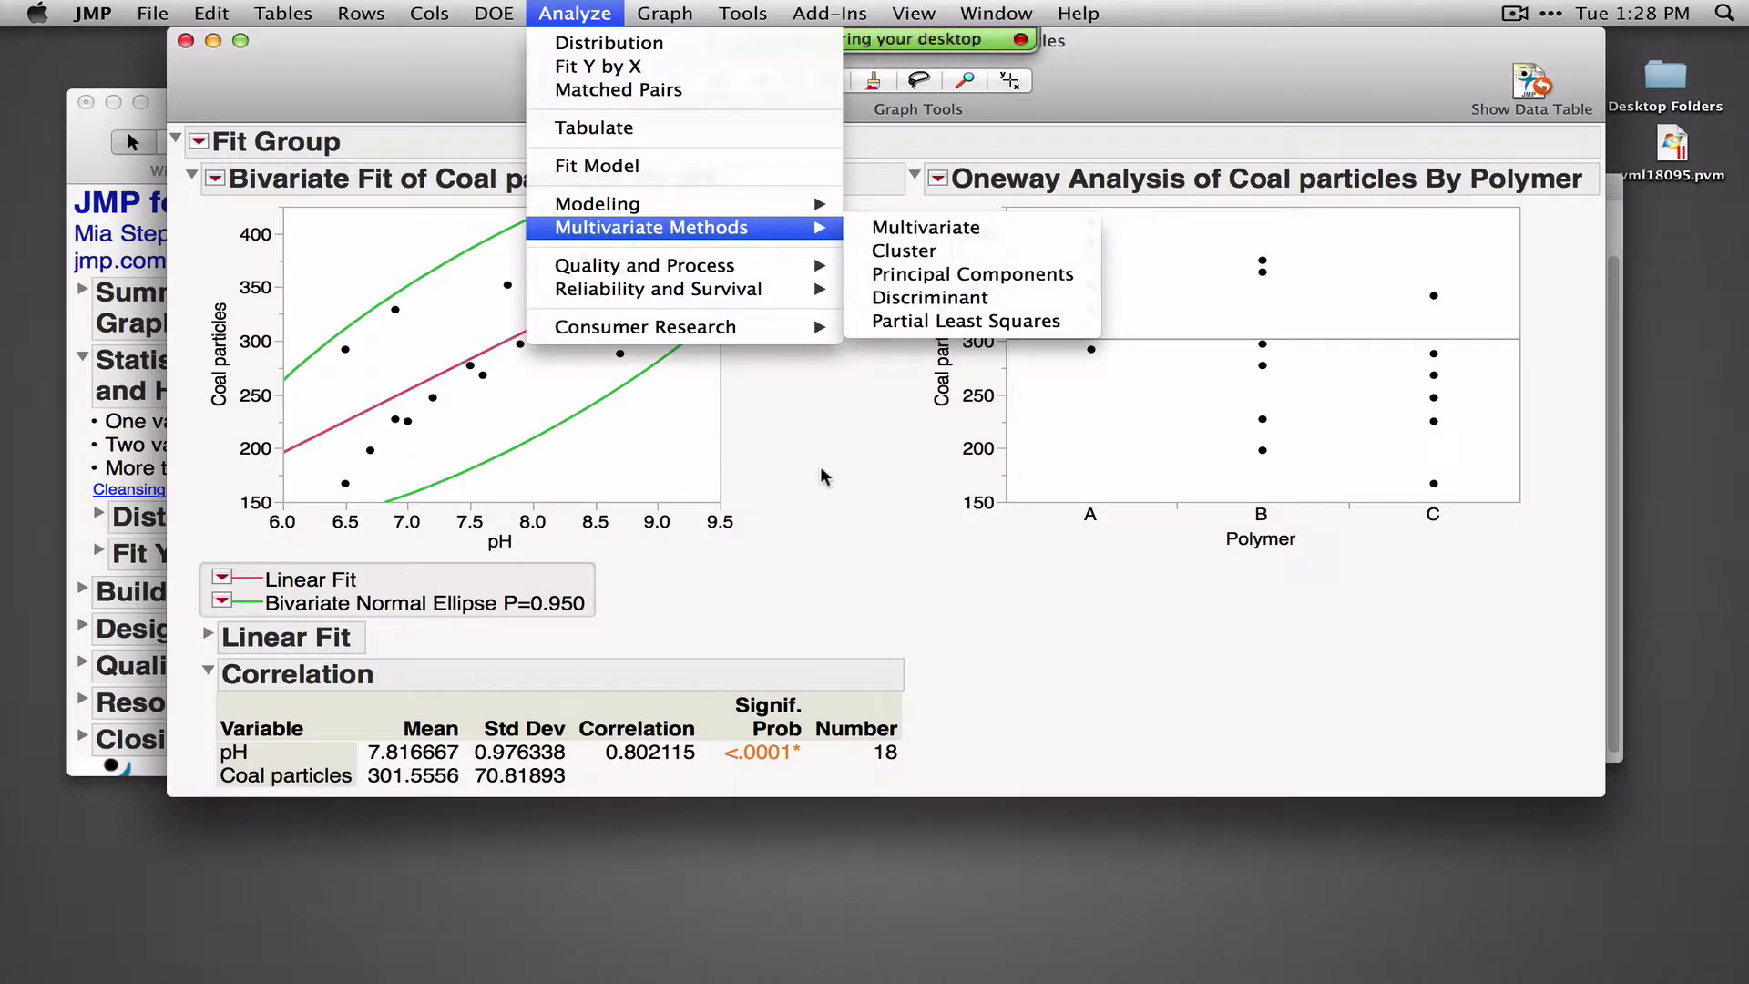
pyautogui.click(902, 229)
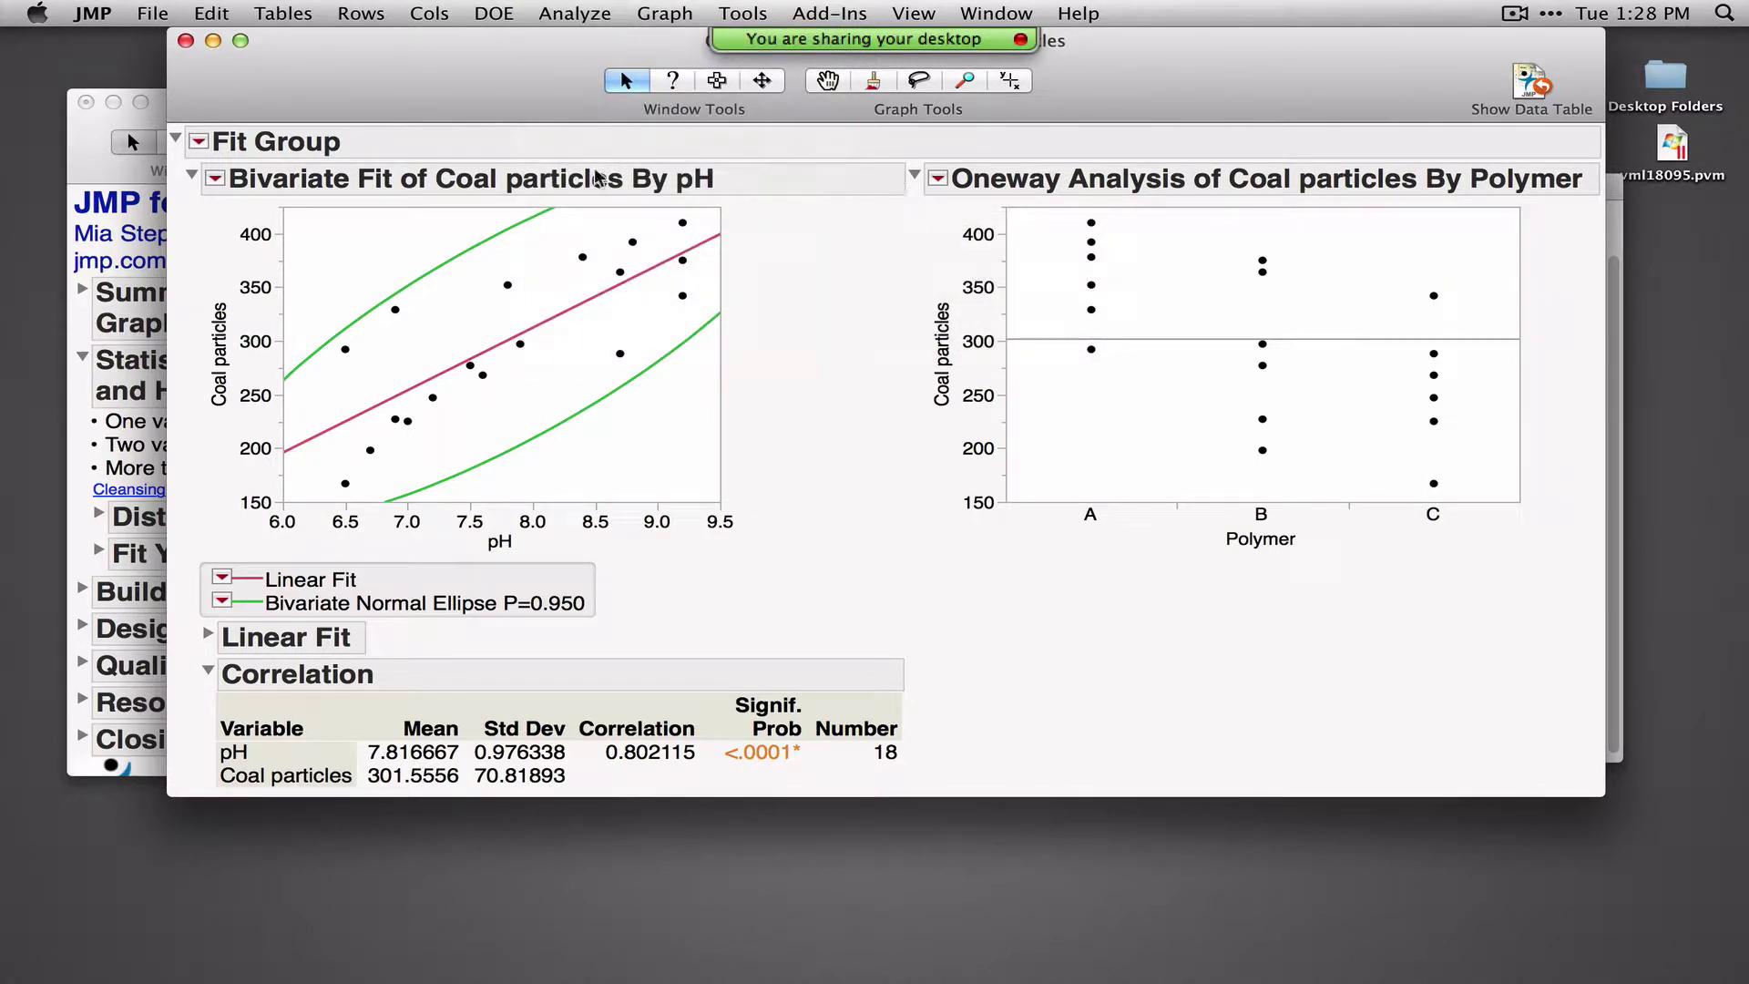
pyautogui.click(191, 174)
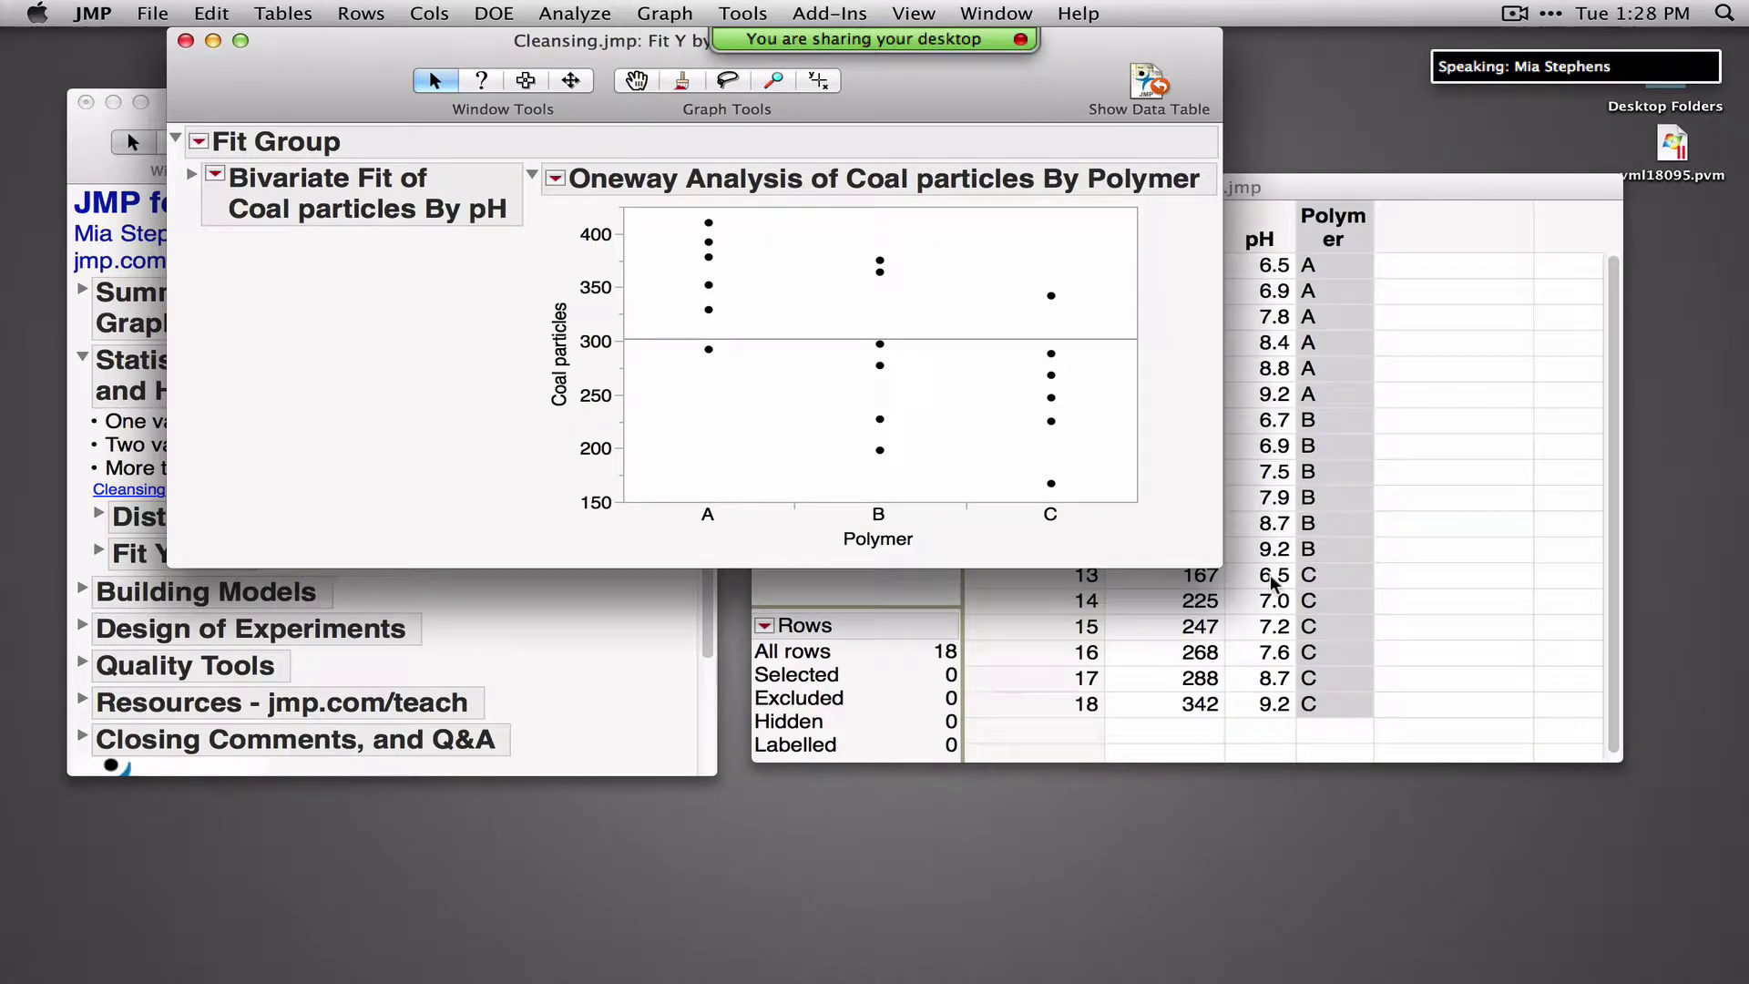
# Show the quantiles and box plots for Coal particles by Polymer in an enlarged report window, and remove them again
pyautogui.moveTo(1220, 566); pyautogui.dragTo(1549, 638)
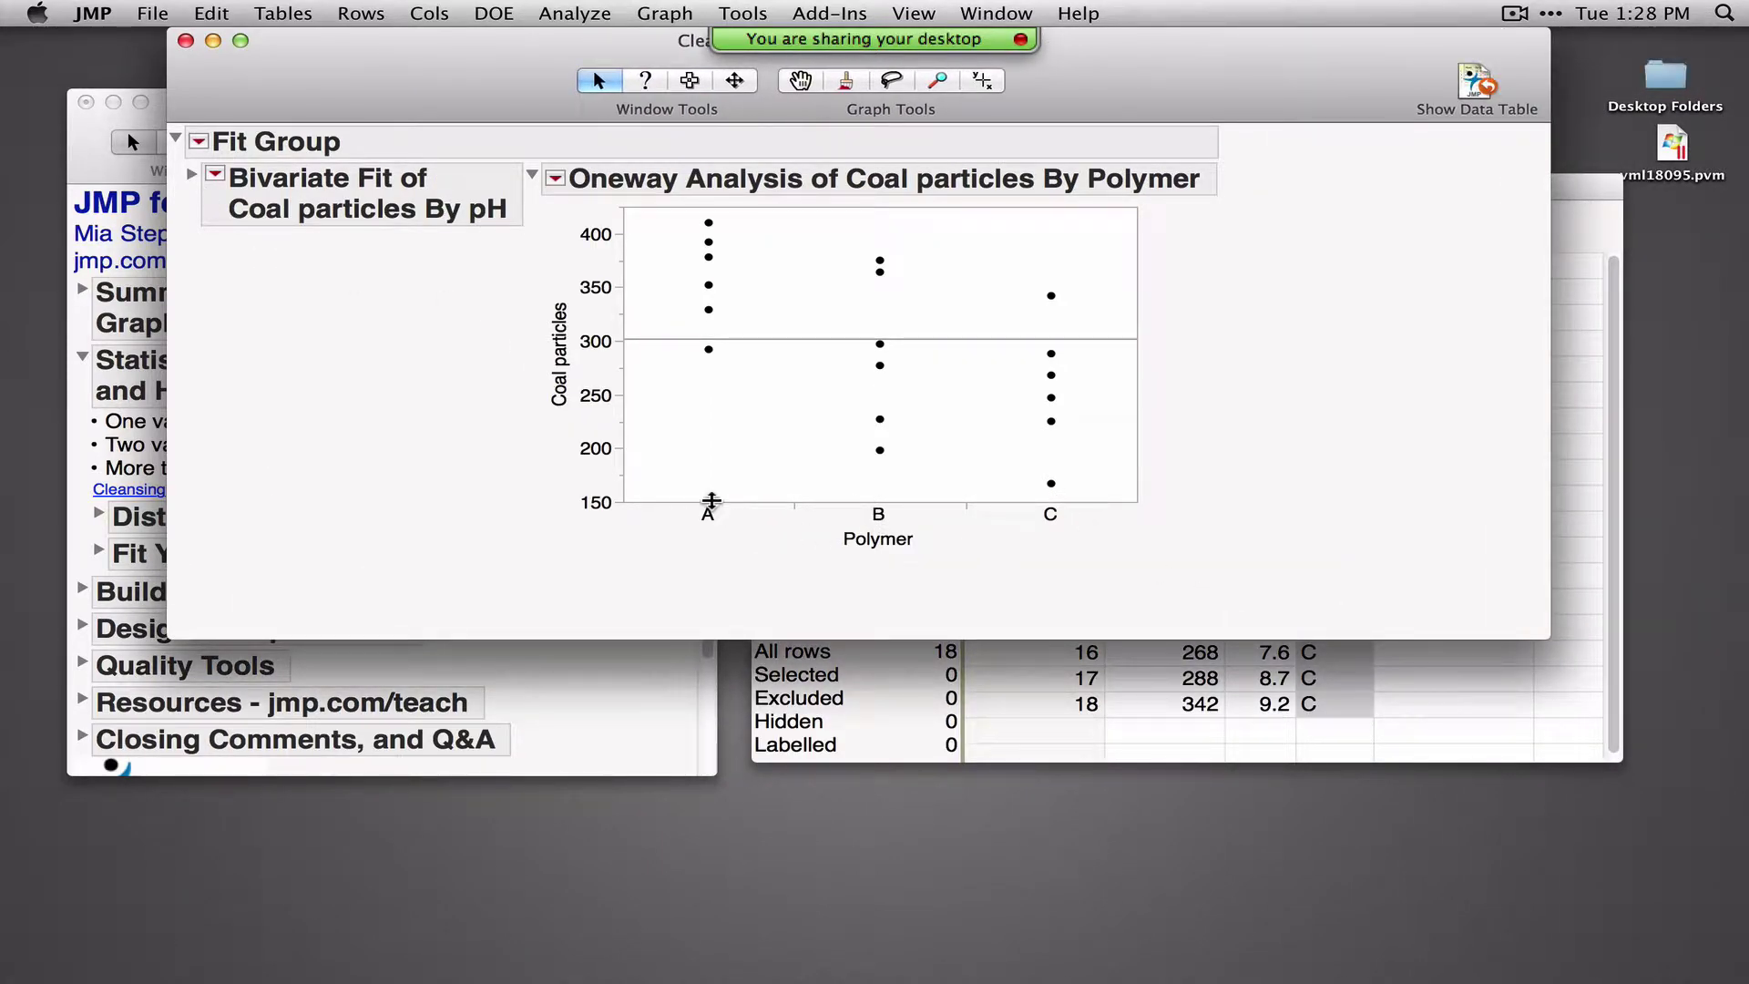
pyautogui.click(554, 179)
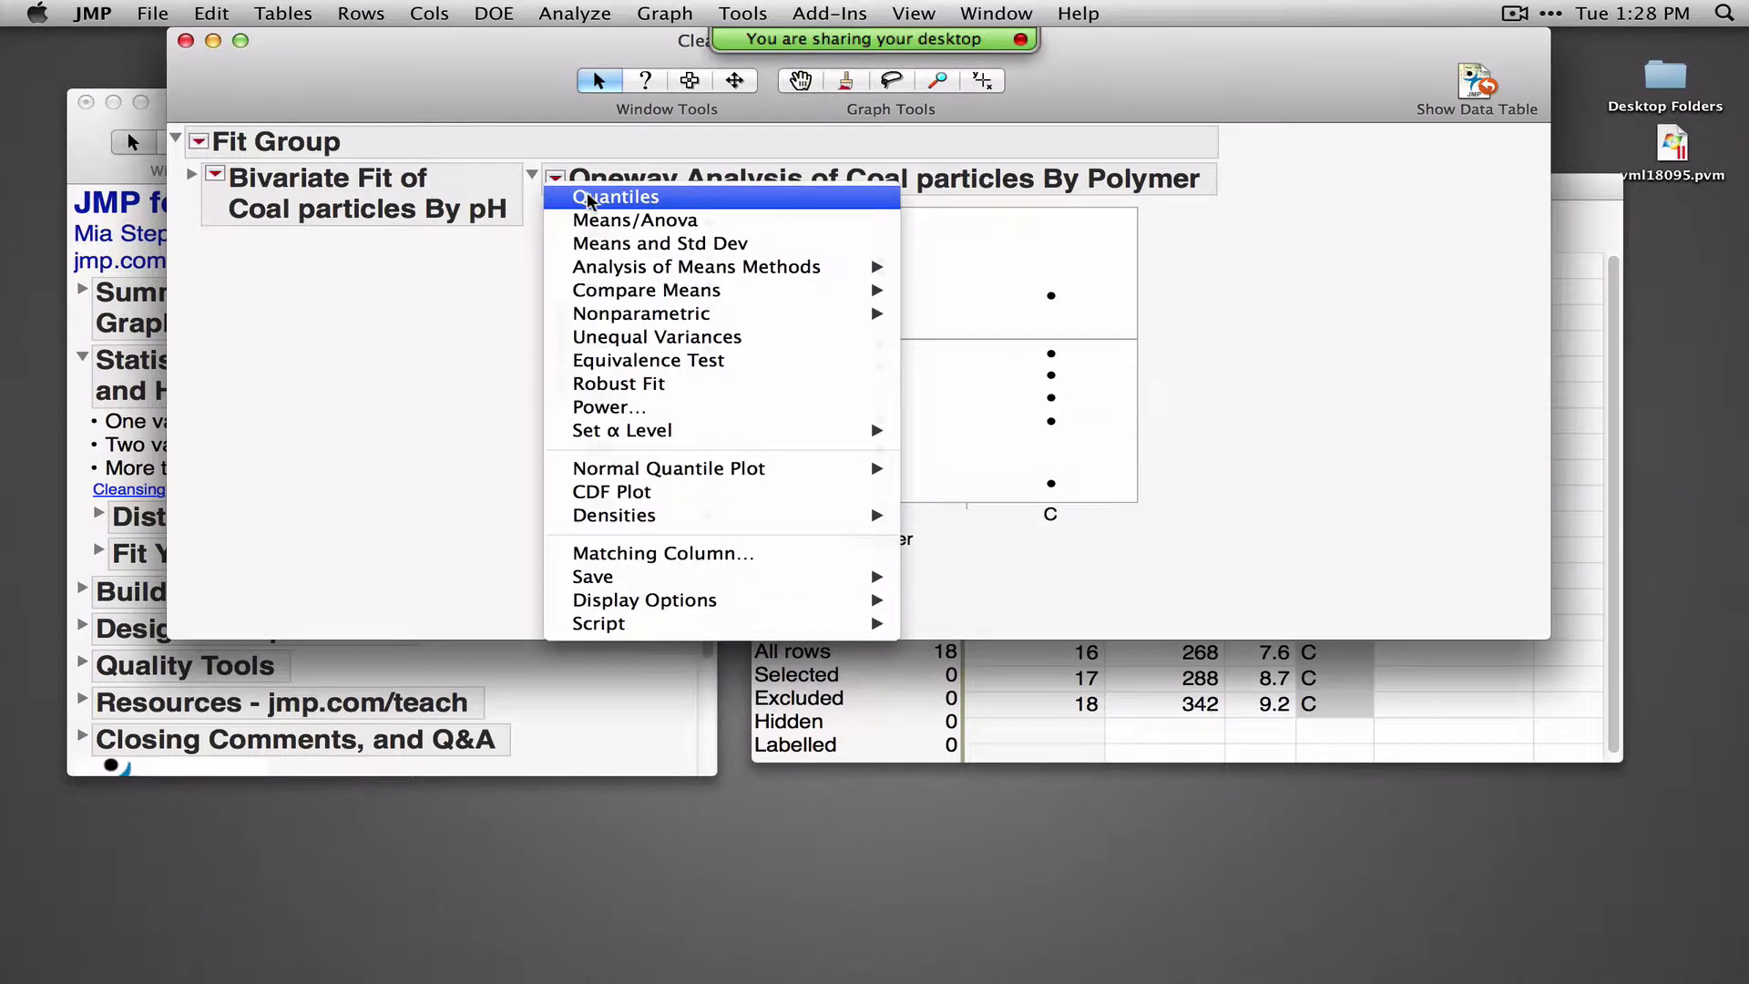
pyautogui.click(588, 196)
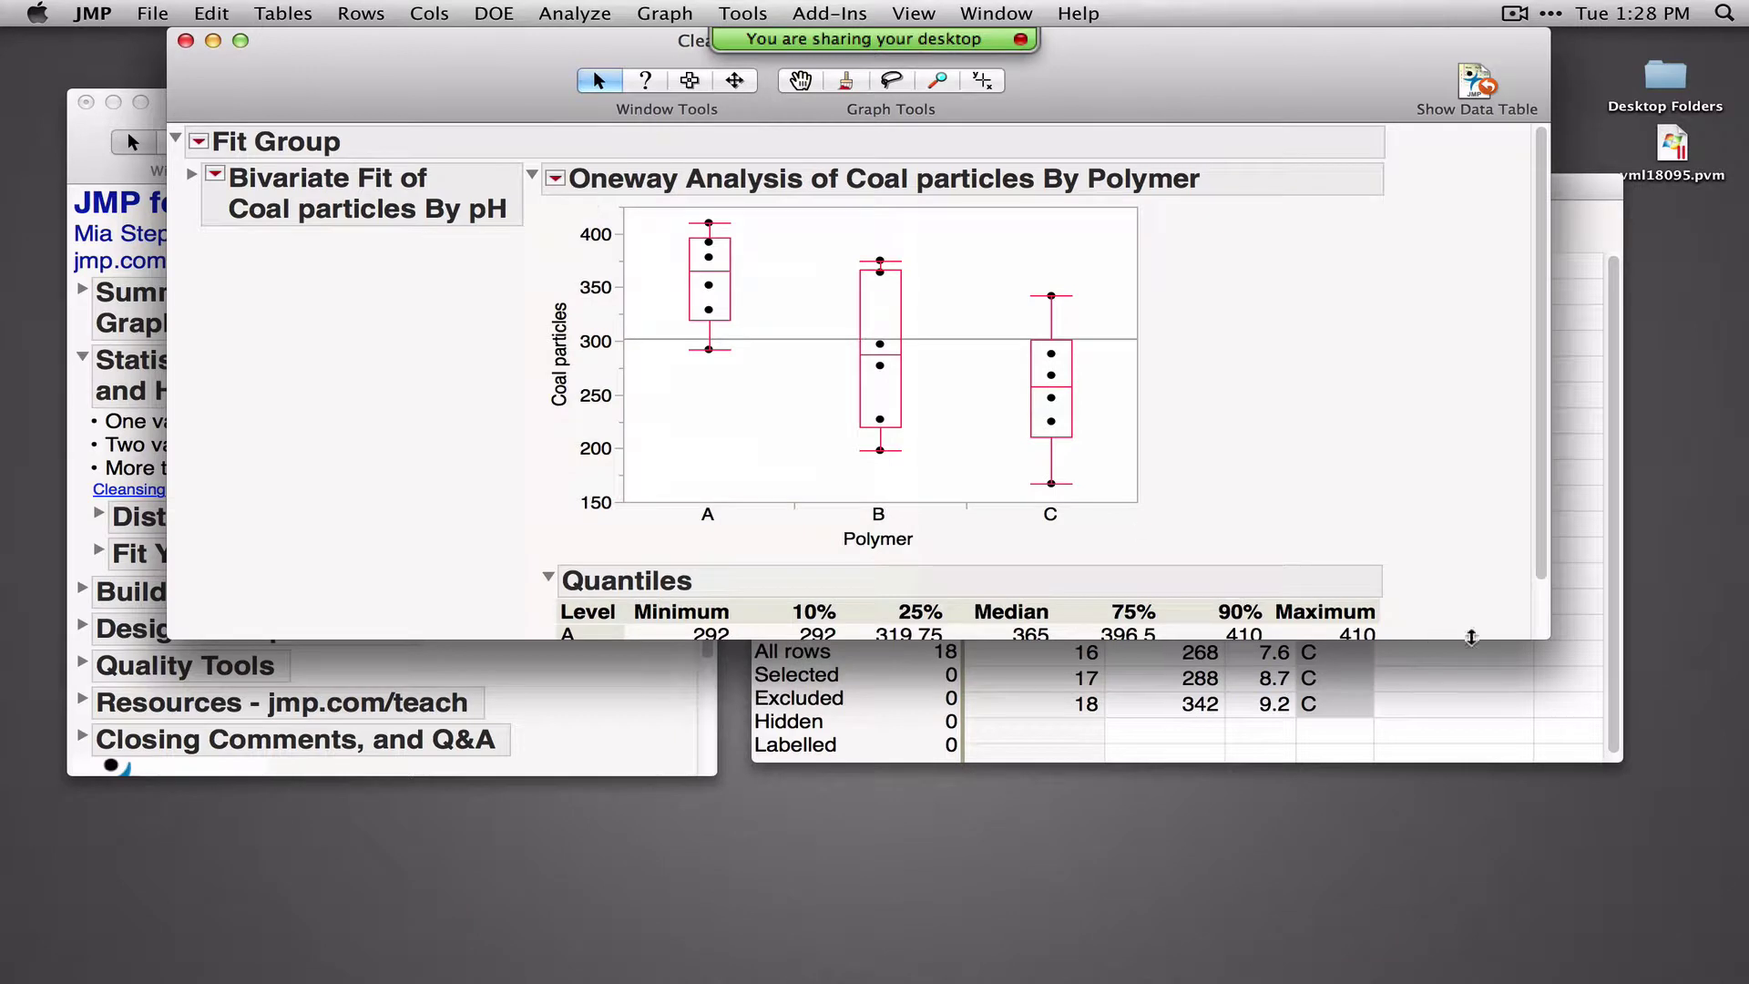
pyautogui.moveTo(1546, 637); pyautogui.dragTo(1621, 826)
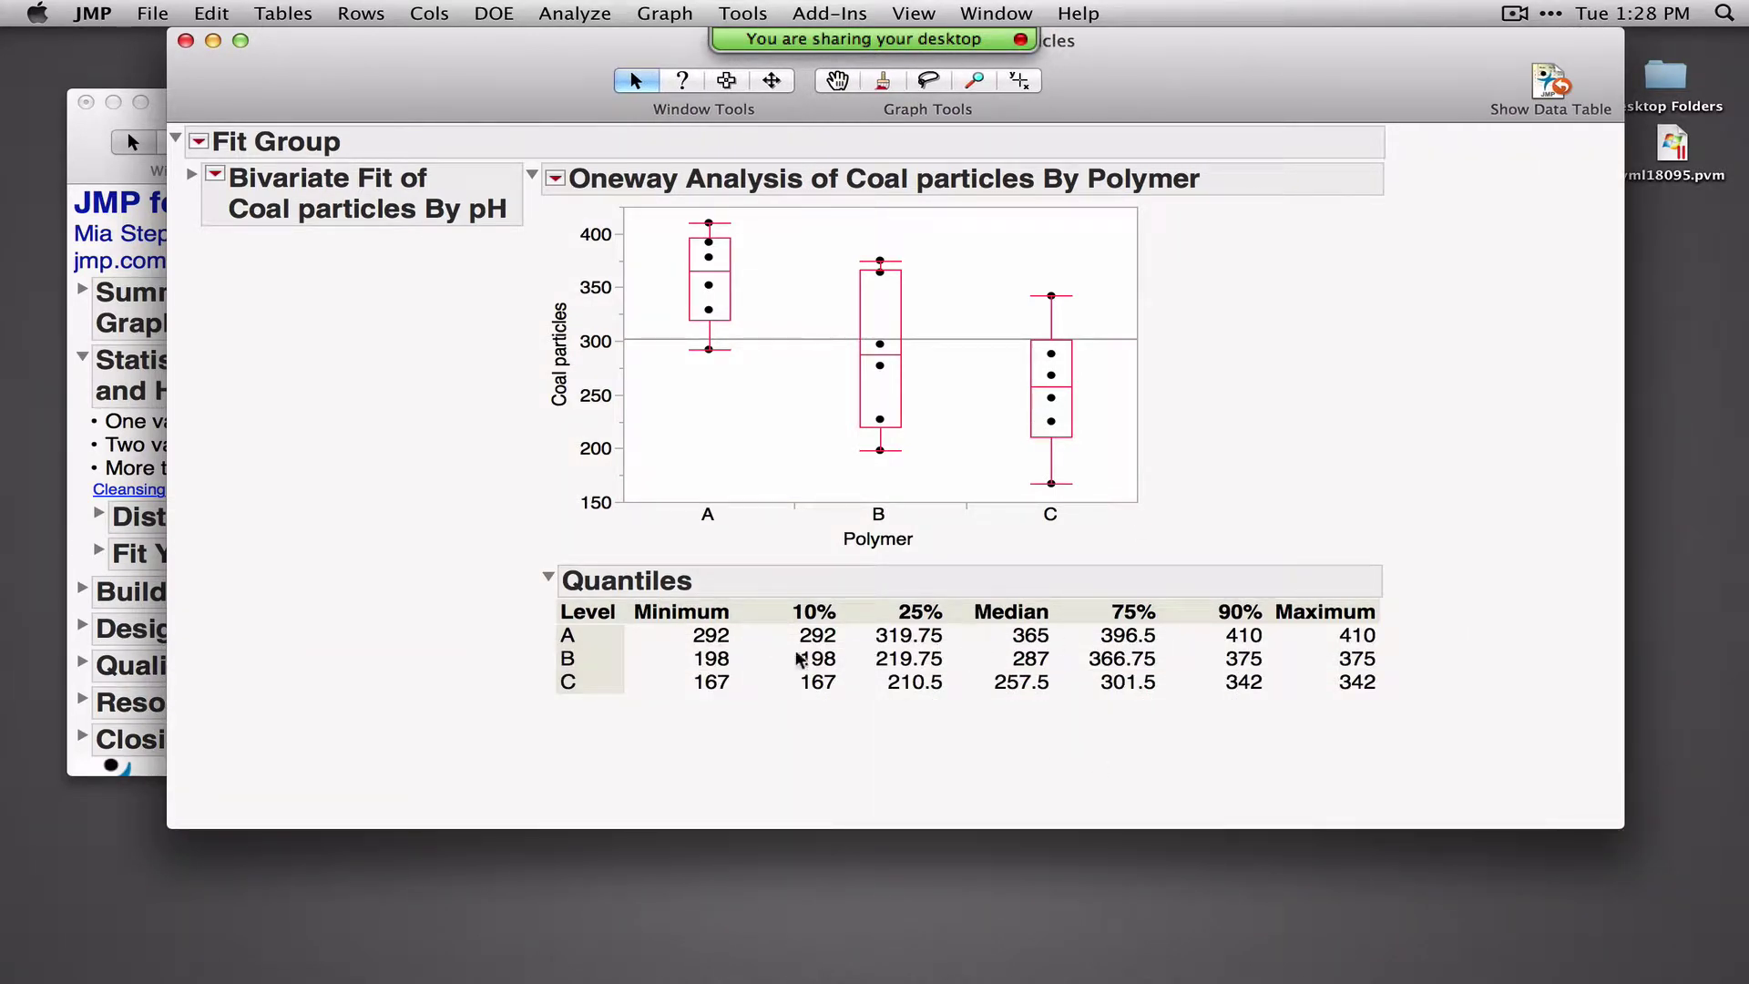
pyautogui.click(556, 178)
pyautogui.click(567, 196)
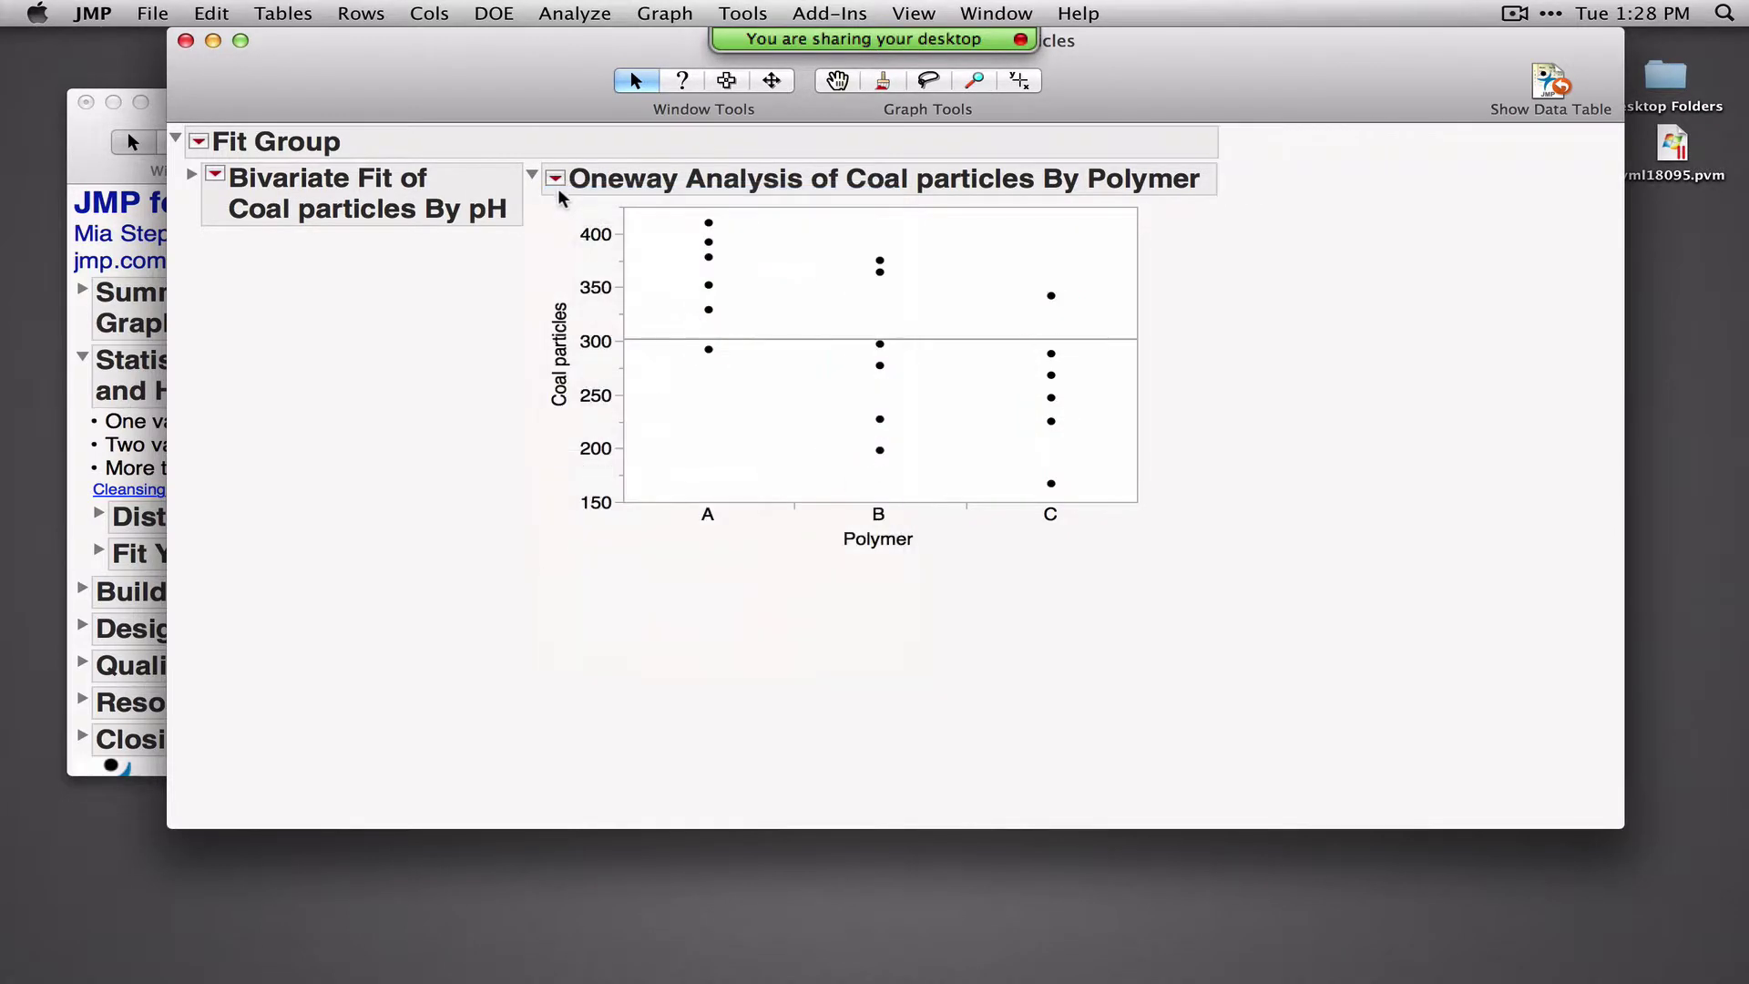
# Jitter the points in the Oneway plot of Coal particles by Polymer
pyautogui.click(555, 179)
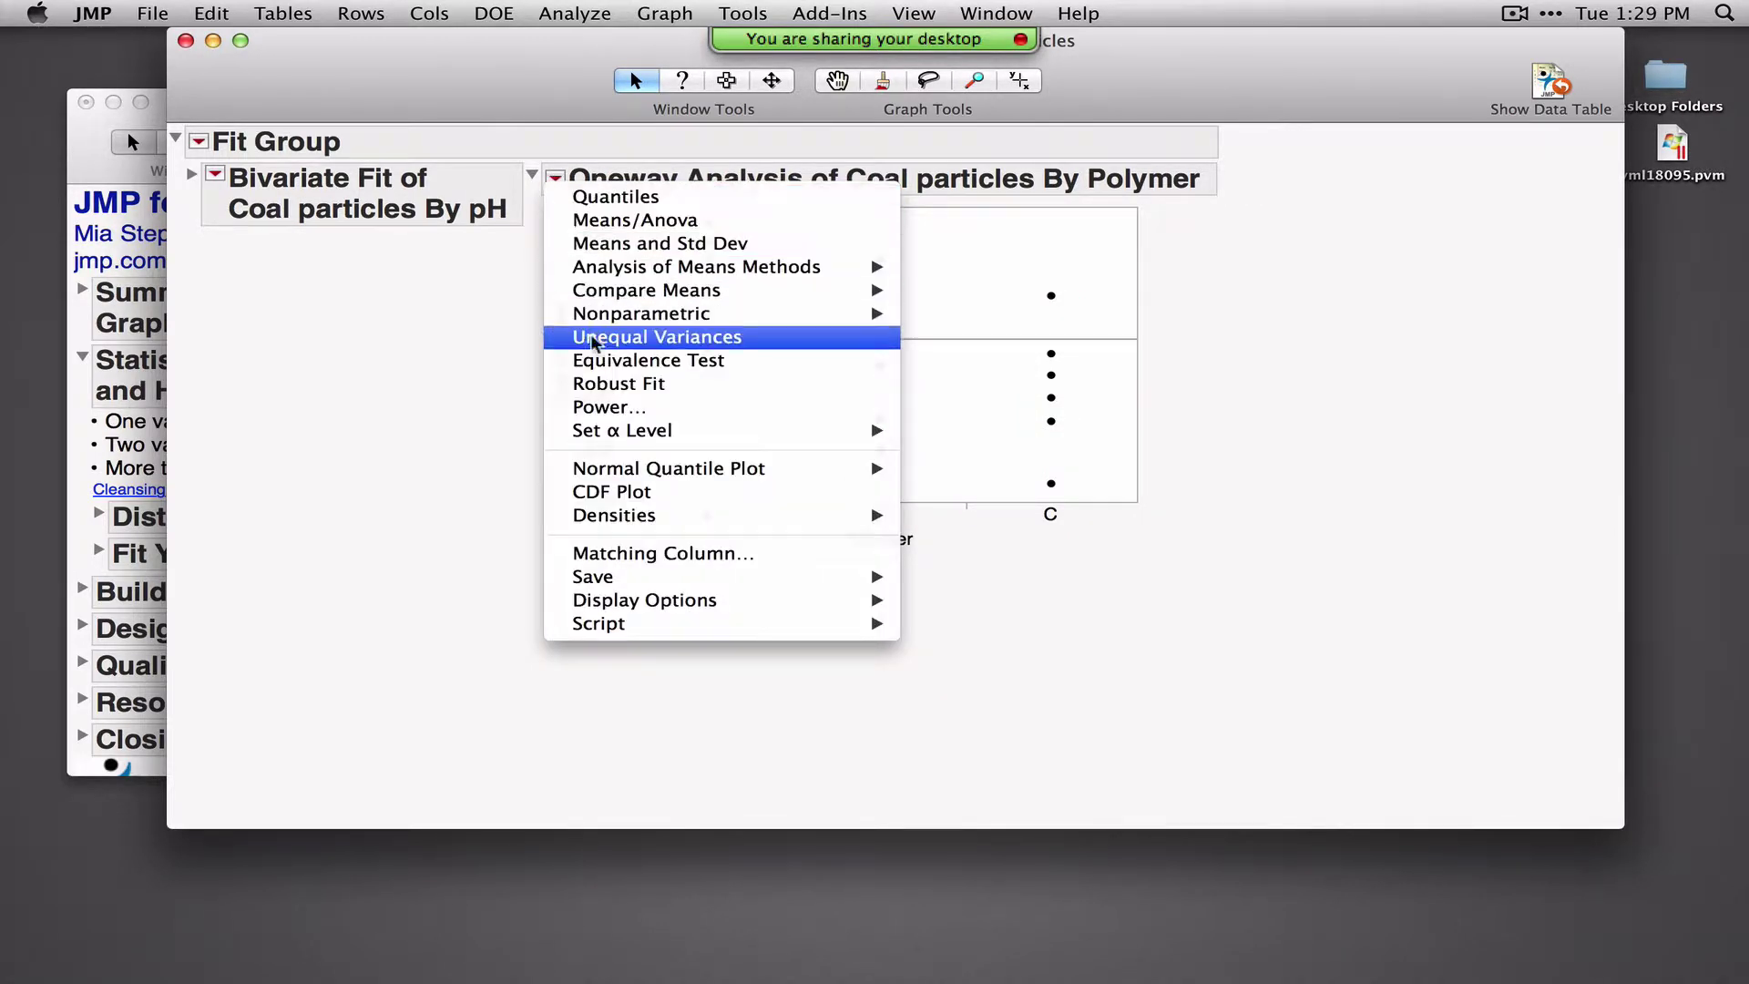
pyautogui.moveTo(702, 601)
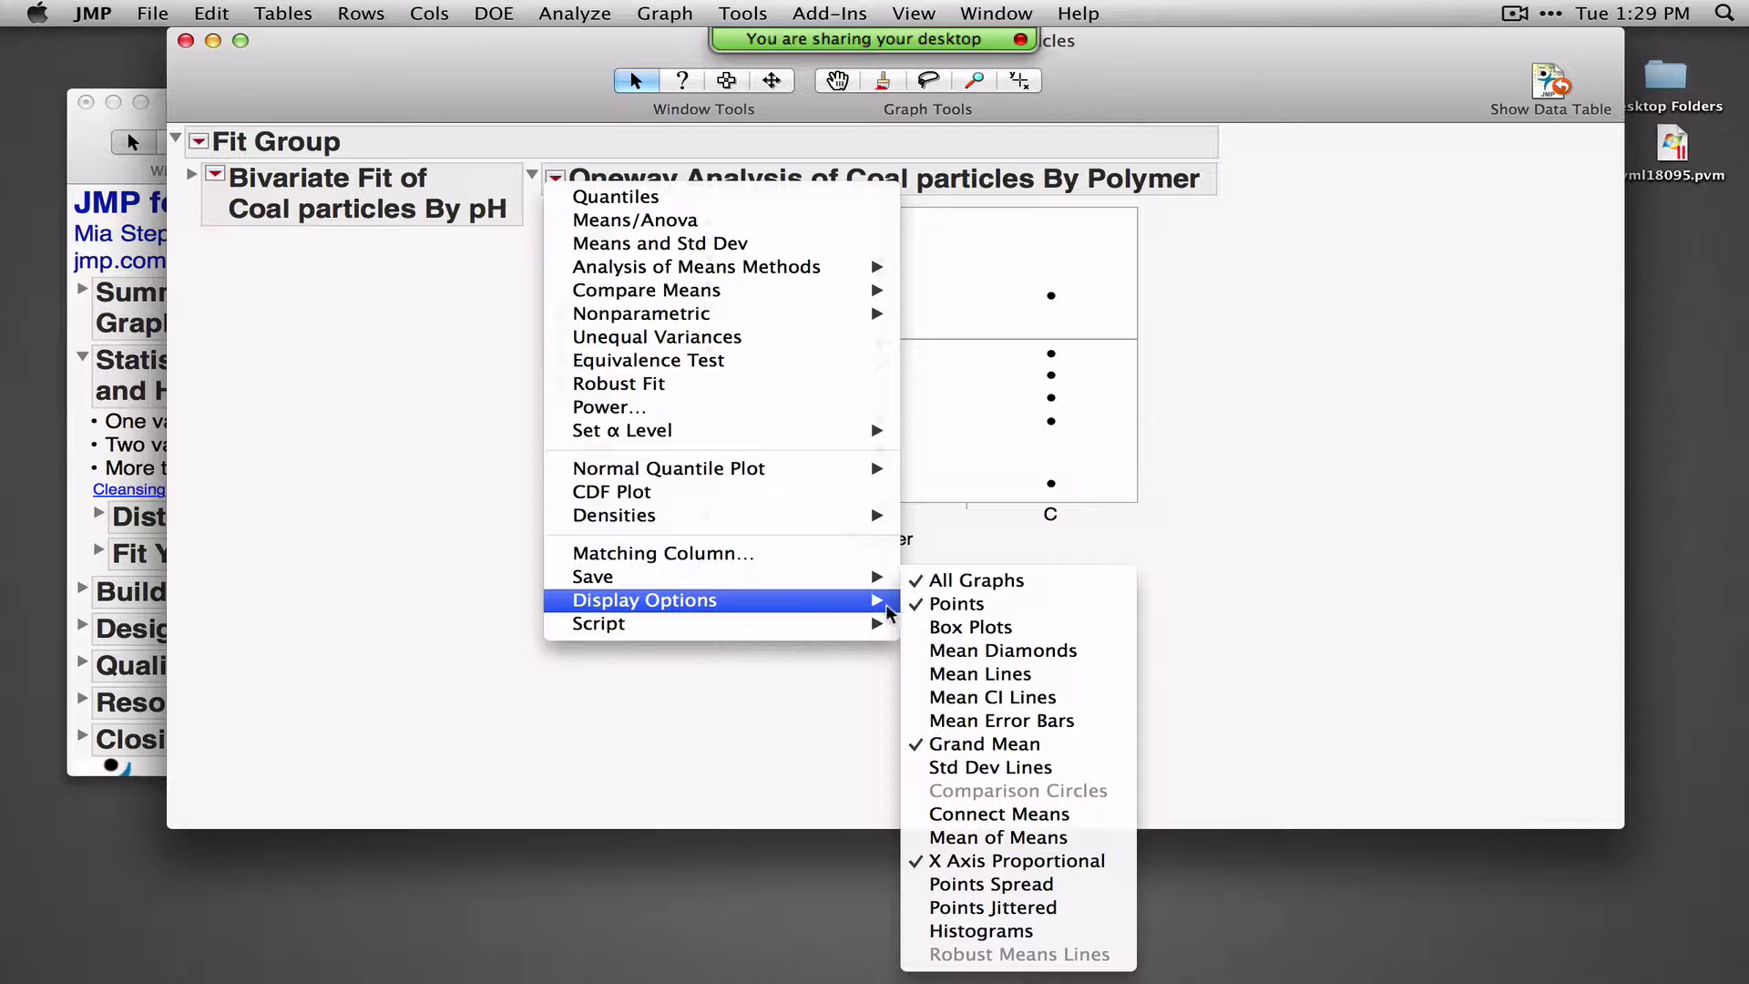
pyautogui.click(1048, 911)
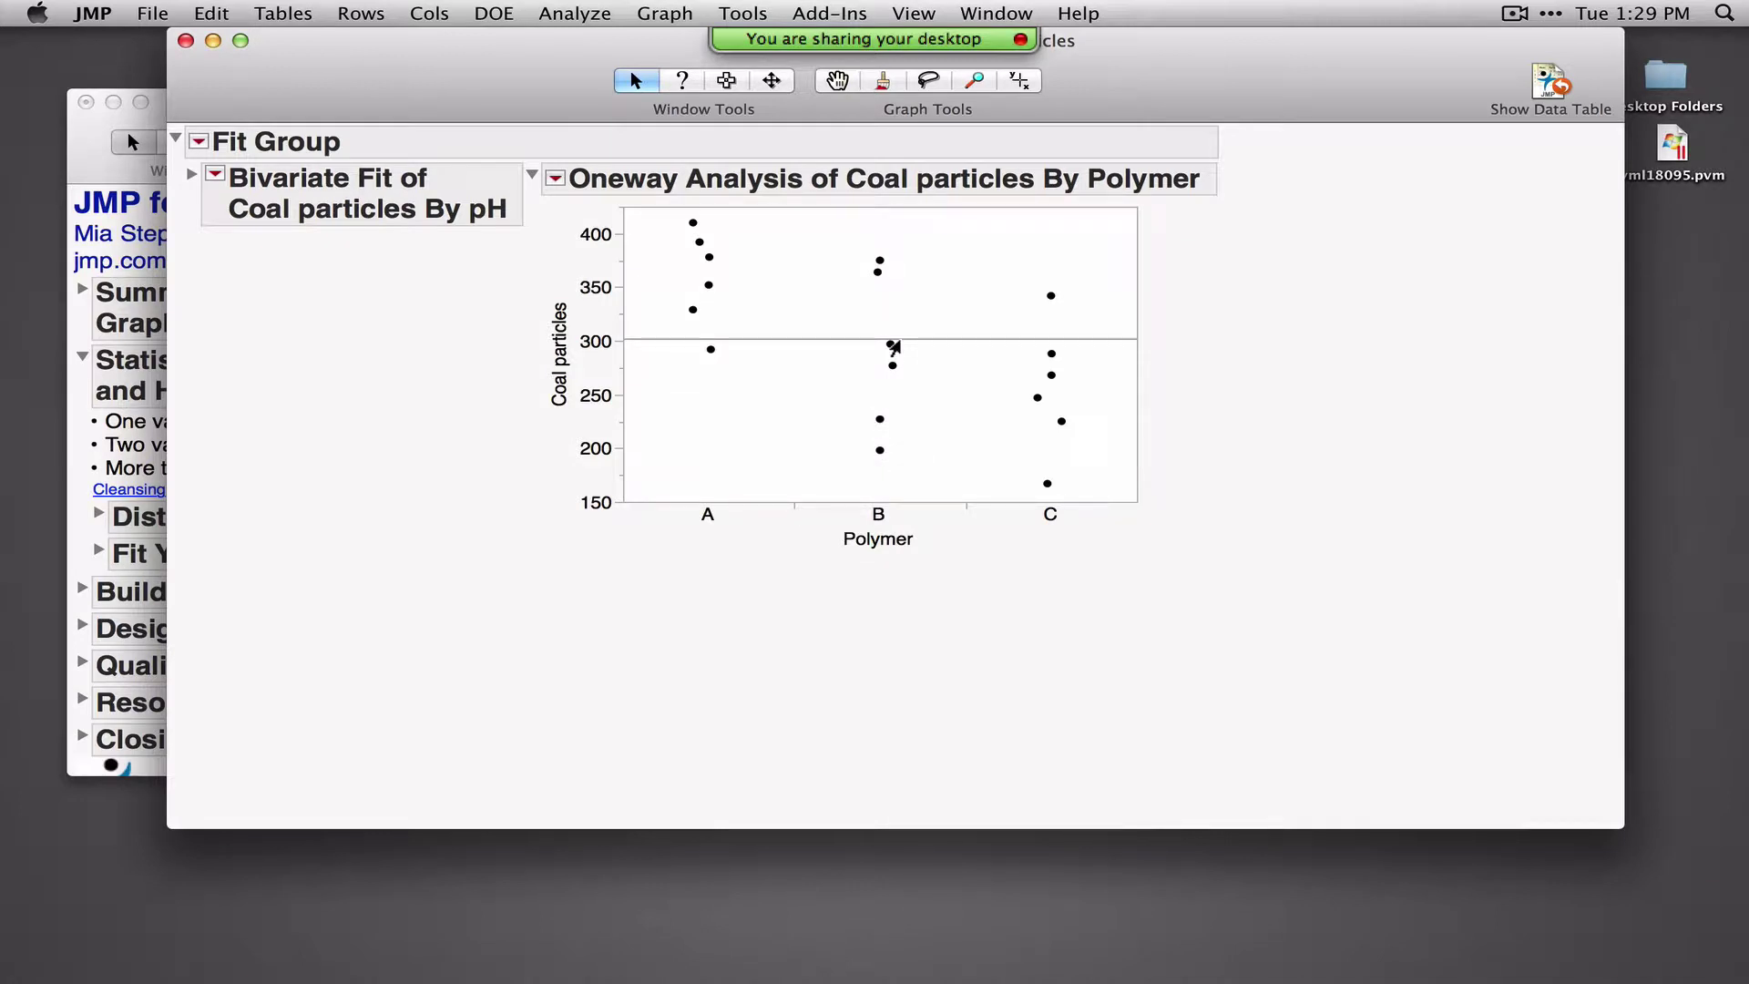
# Add the Means/Anova analysis to the Coal particles by Polymer report, and enlarge the report window to fit it
pyautogui.click(554, 178)
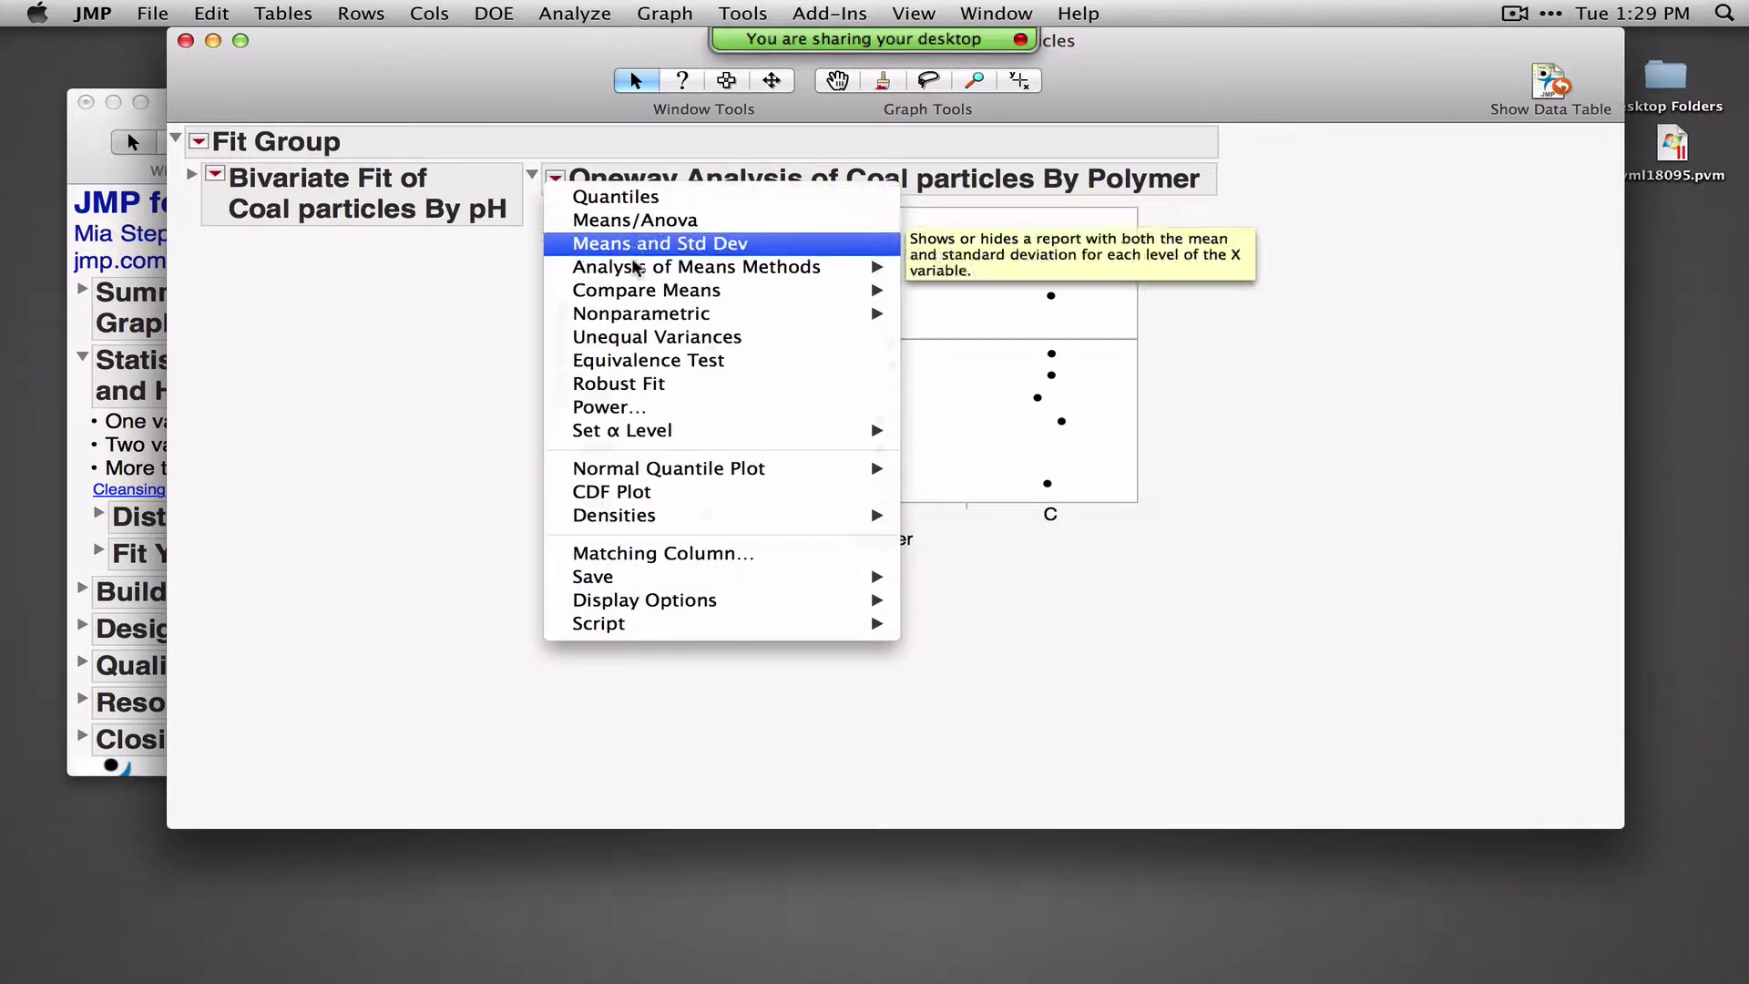
pyautogui.moveTo(646, 298)
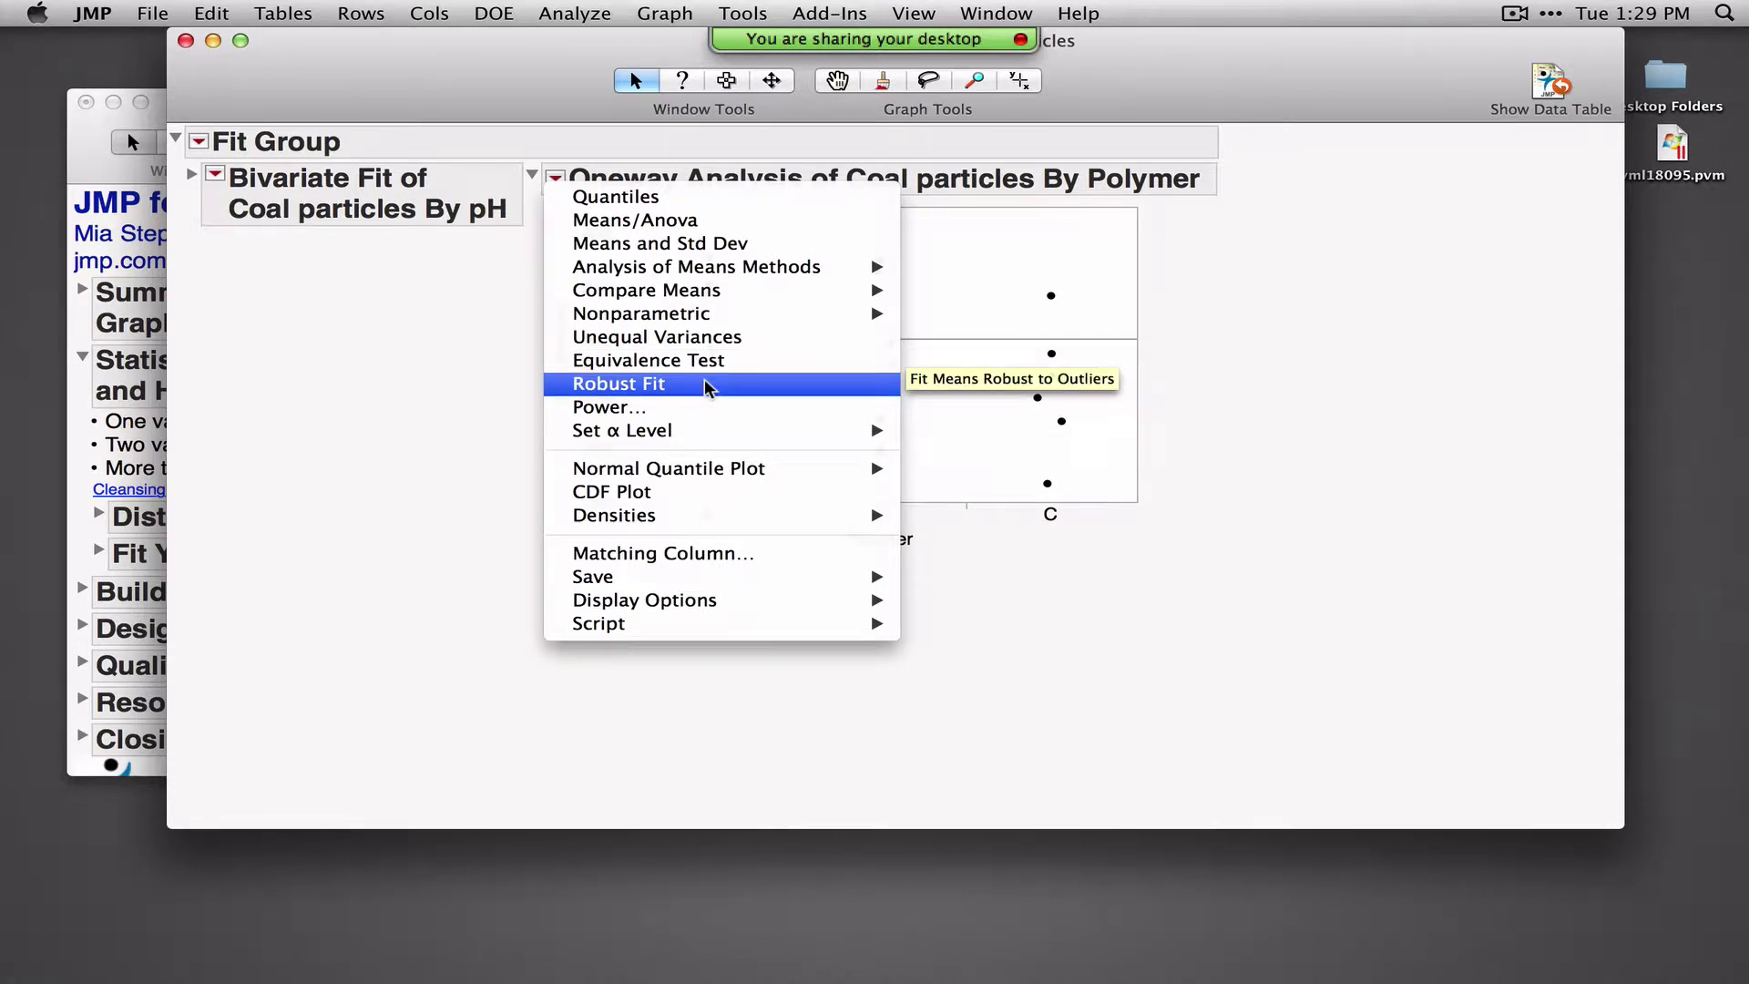
pyautogui.click(654, 223)
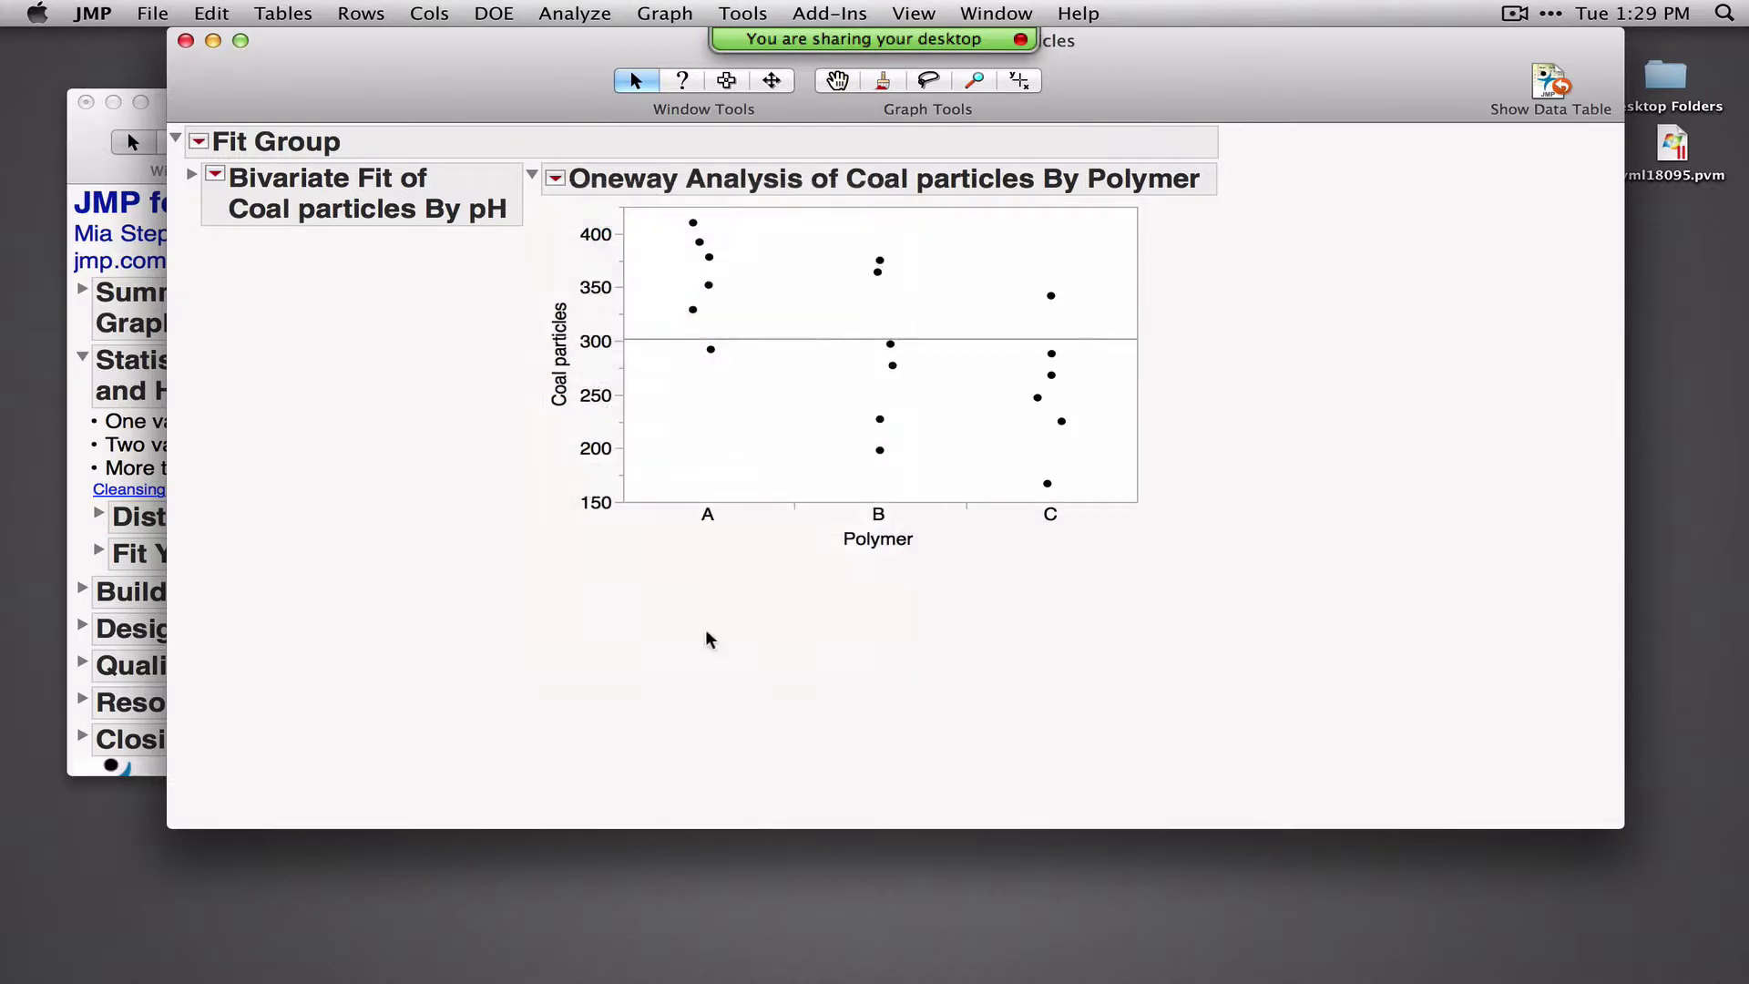
pyautogui.moveTo(1613, 819); pyautogui.dragTo(1670, 977)
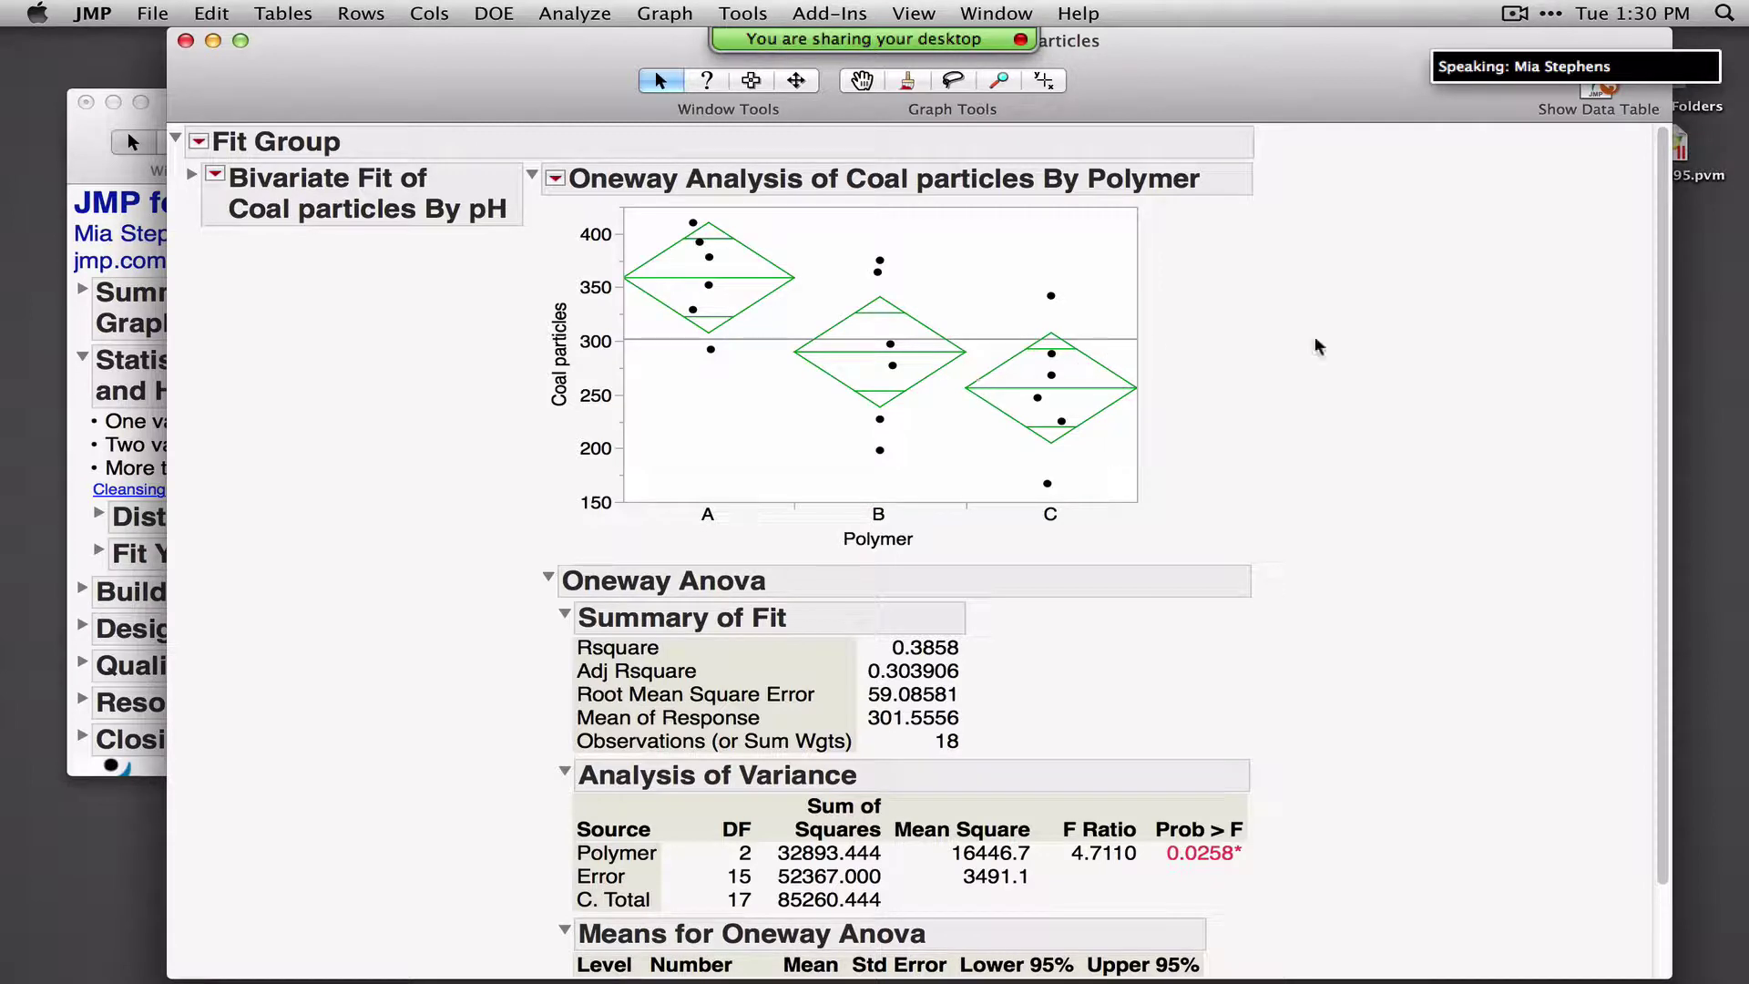
# Examine the Analysis of Variance and Means for Oneway Anova tables for Coal particles by Polymer
pyautogui.scroll(-3, 1326, 316)
pyautogui.scroll(-3, 1328, 323)
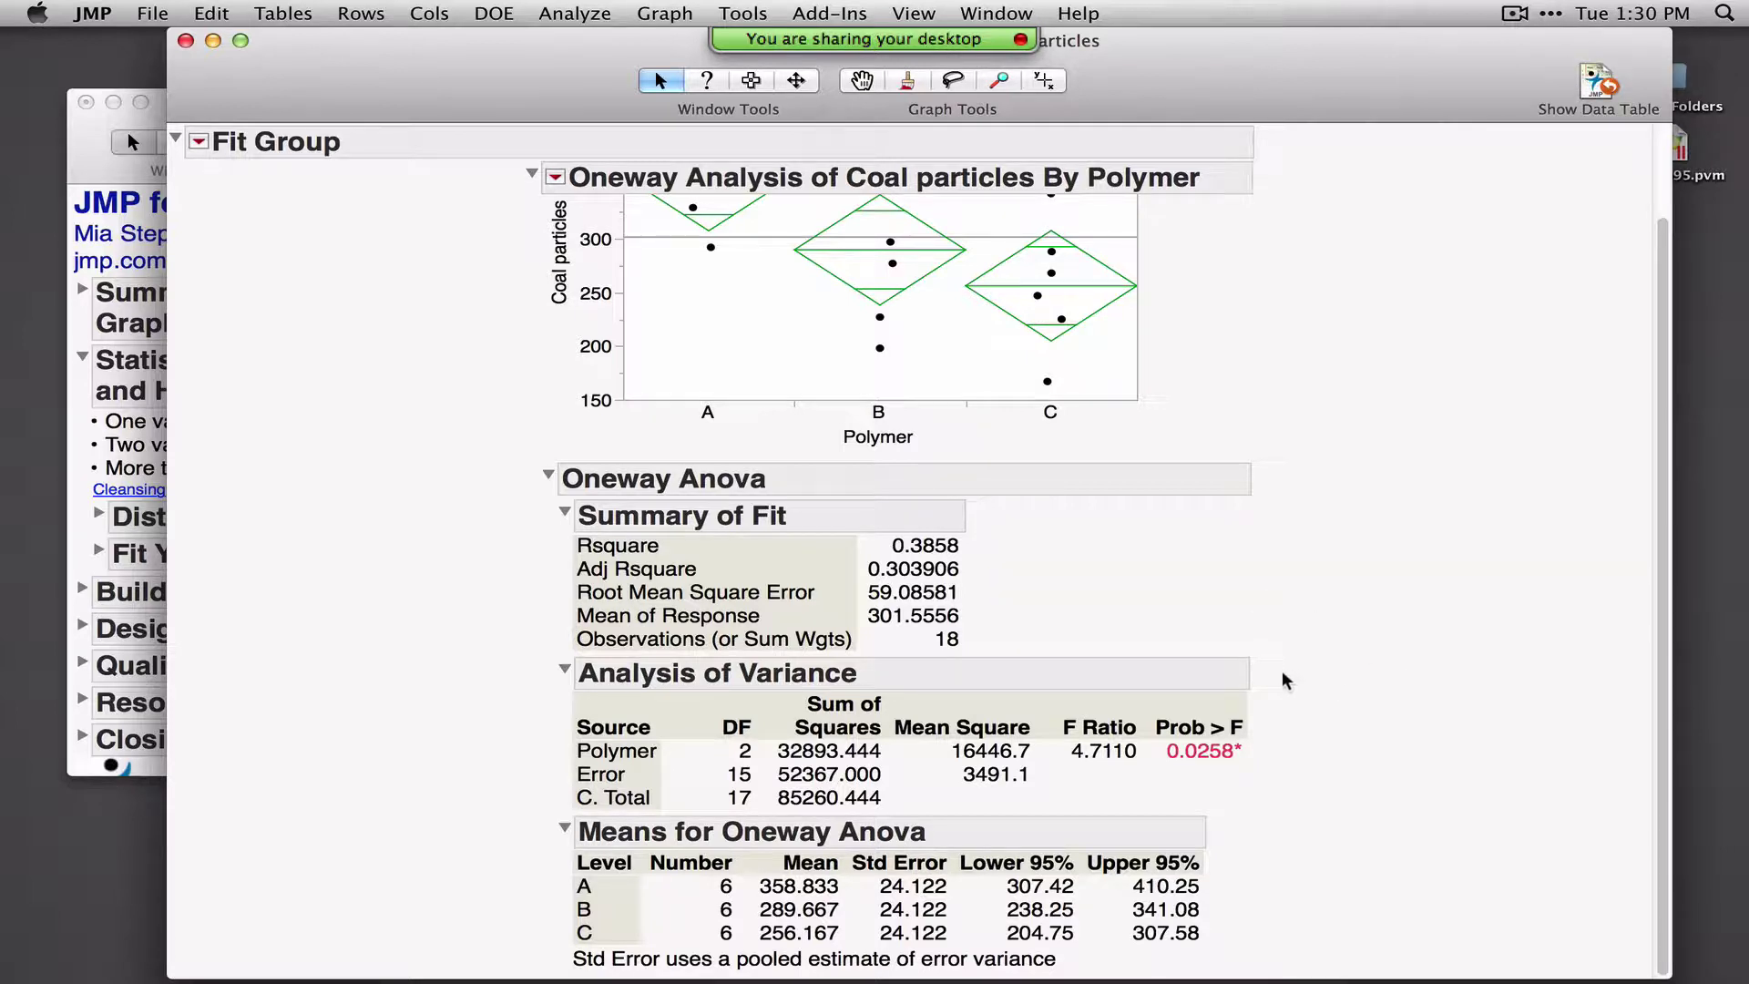
pyautogui.moveTo(1293, 675)
pyautogui.mouseDown()
pyautogui.moveTo(1311, 738)
pyautogui.moveTo(1252, 799)
pyautogui.mouseUp()
pyautogui.moveTo(1150, 765); pyautogui.dragTo(1279, 768)
pyautogui.moveTo(1228, 856)
pyautogui.mouseDown()
pyautogui.moveTo(1289, 907)
pyautogui.moveTo(1246, 954)
pyautogui.mouseUp()
pyautogui.scroll(2, 1306, 473)
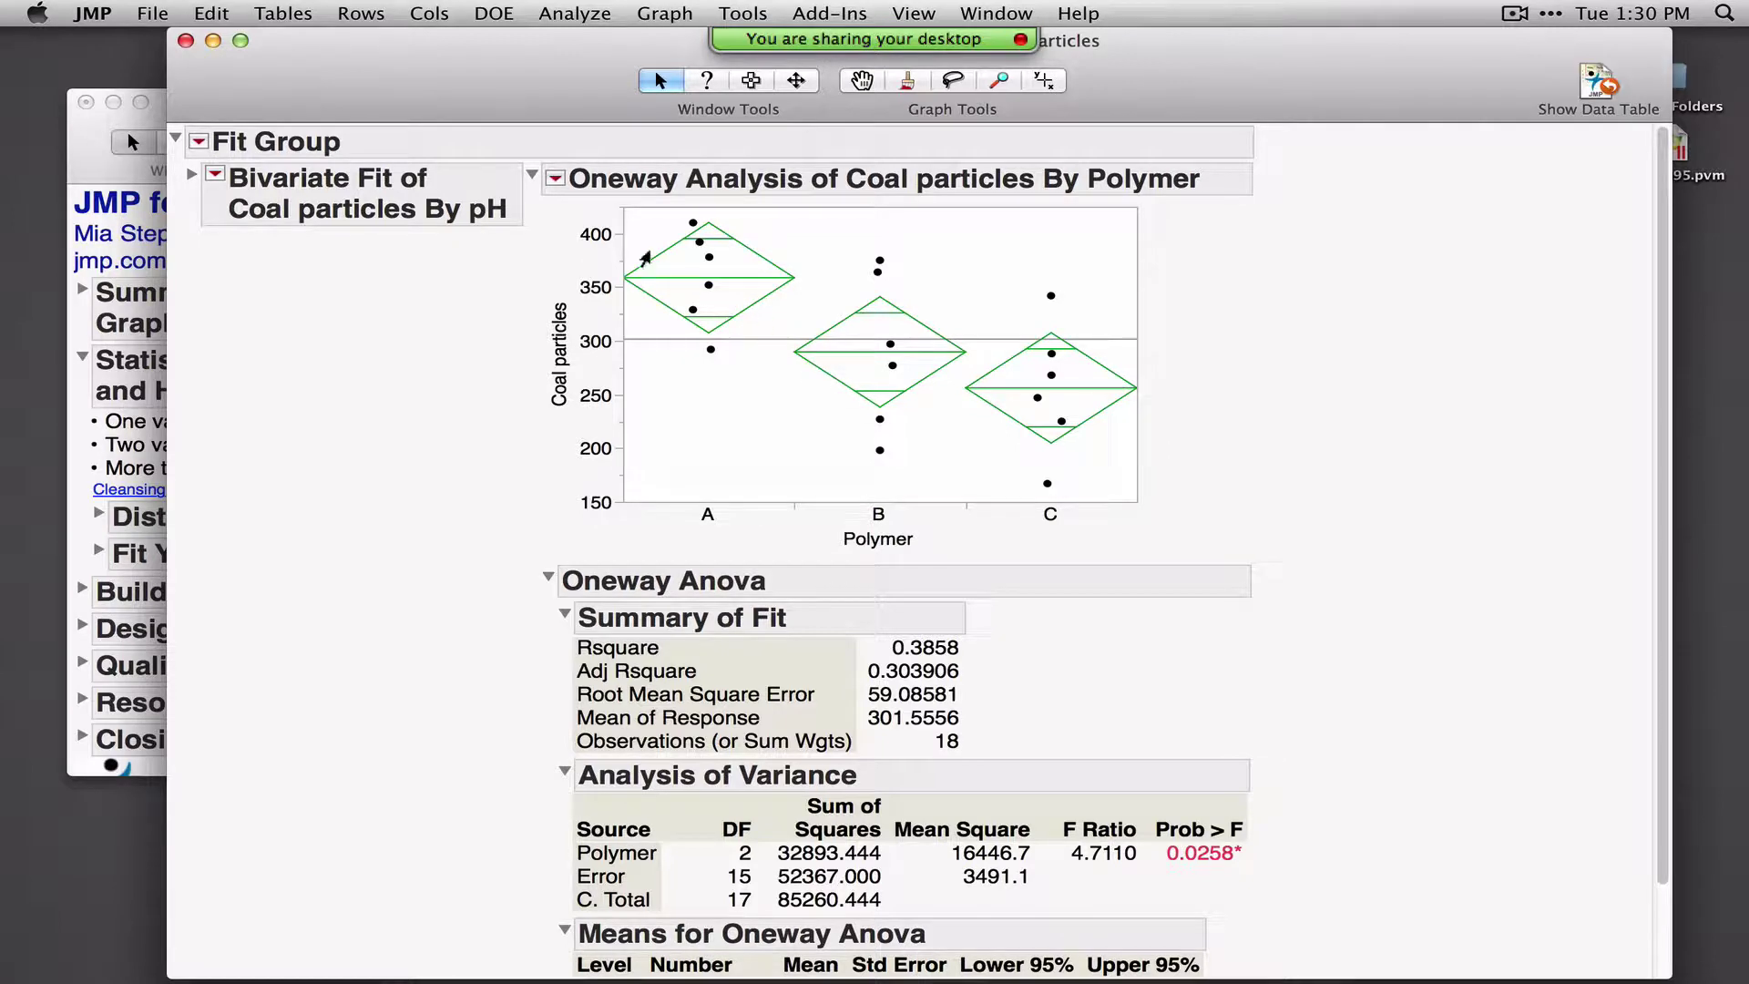
# Compare the polymer means for each pair using Student's t
pyautogui.click(555, 178)
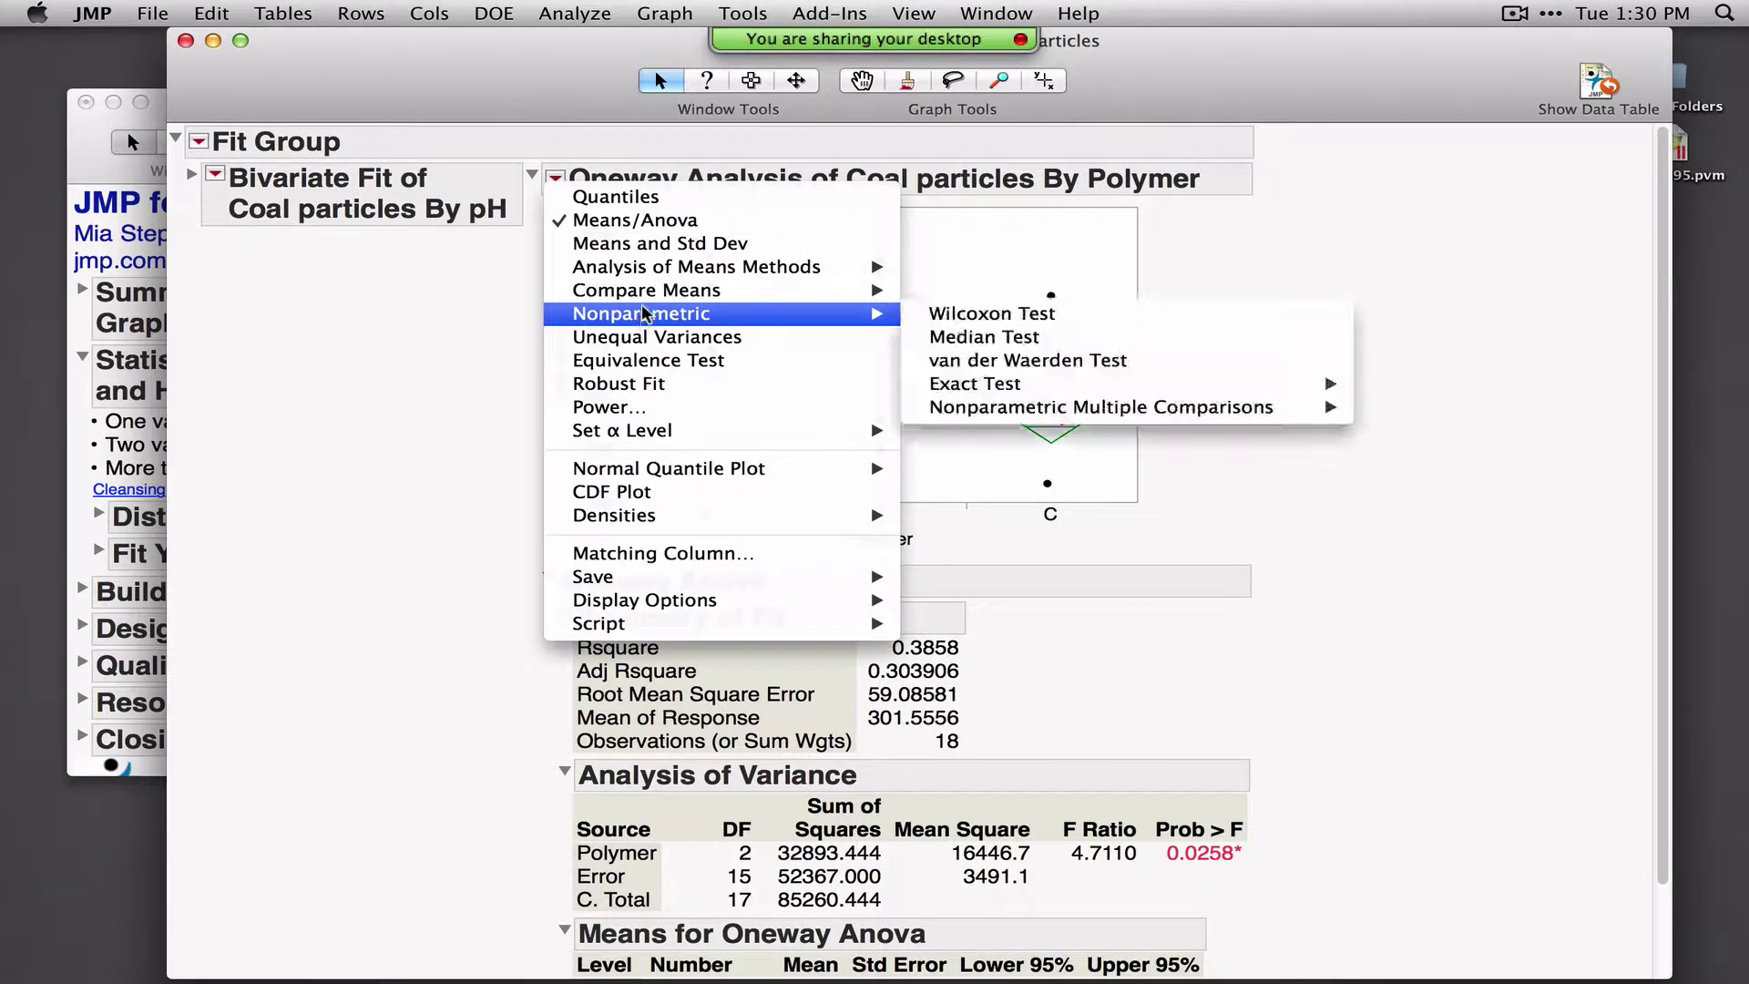
pyautogui.moveTo(644, 292)
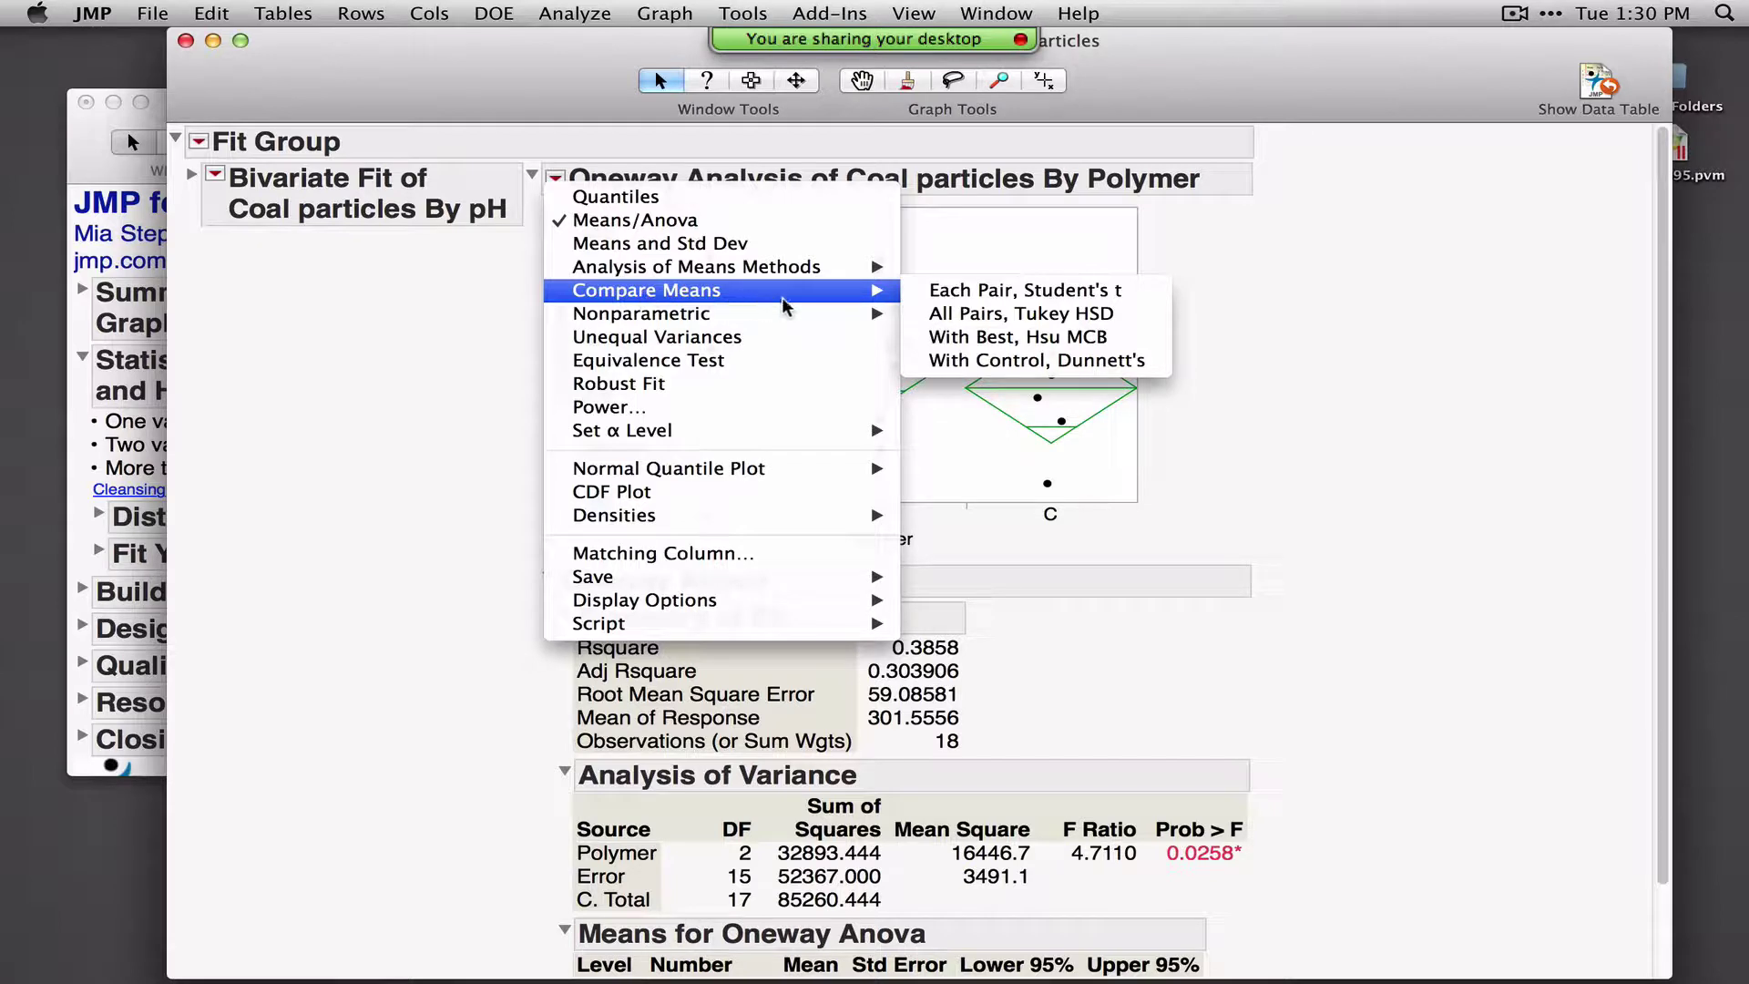
pyautogui.click(1091, 289)
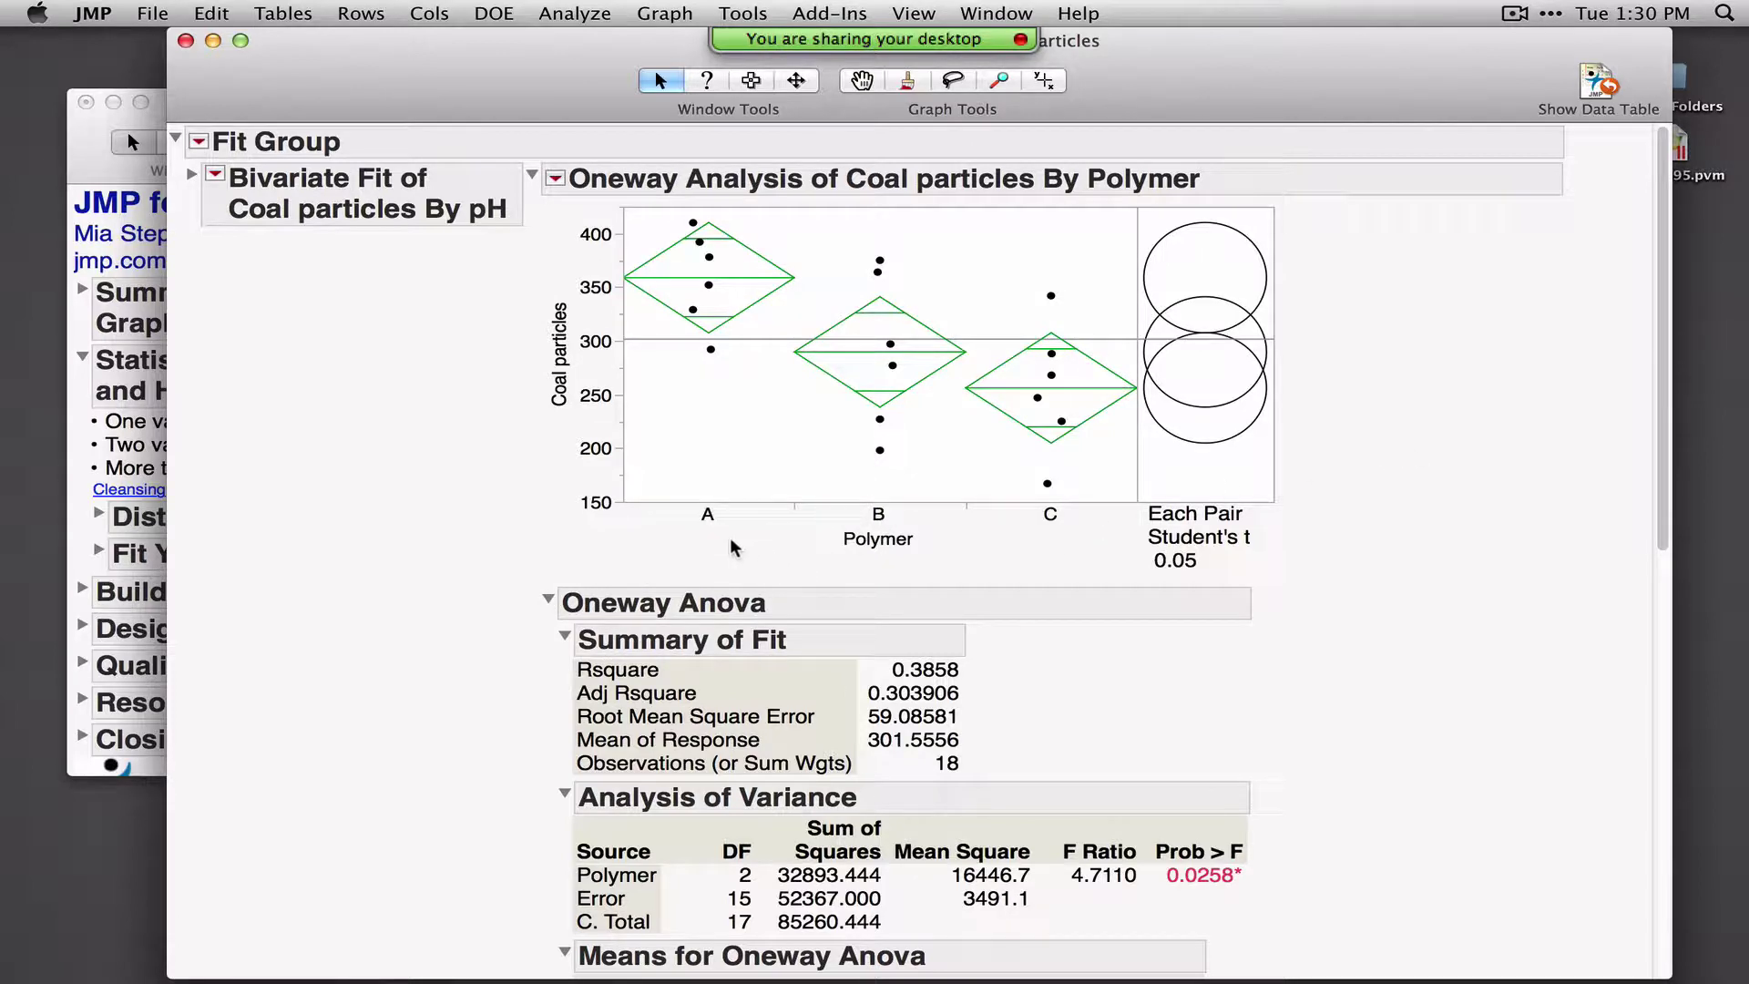
# Examine the Student's t comparison tables, and highlight the comparison circles of polymer A and polymer B in turn
pyautogui.scroll(-10, 1546, 550)
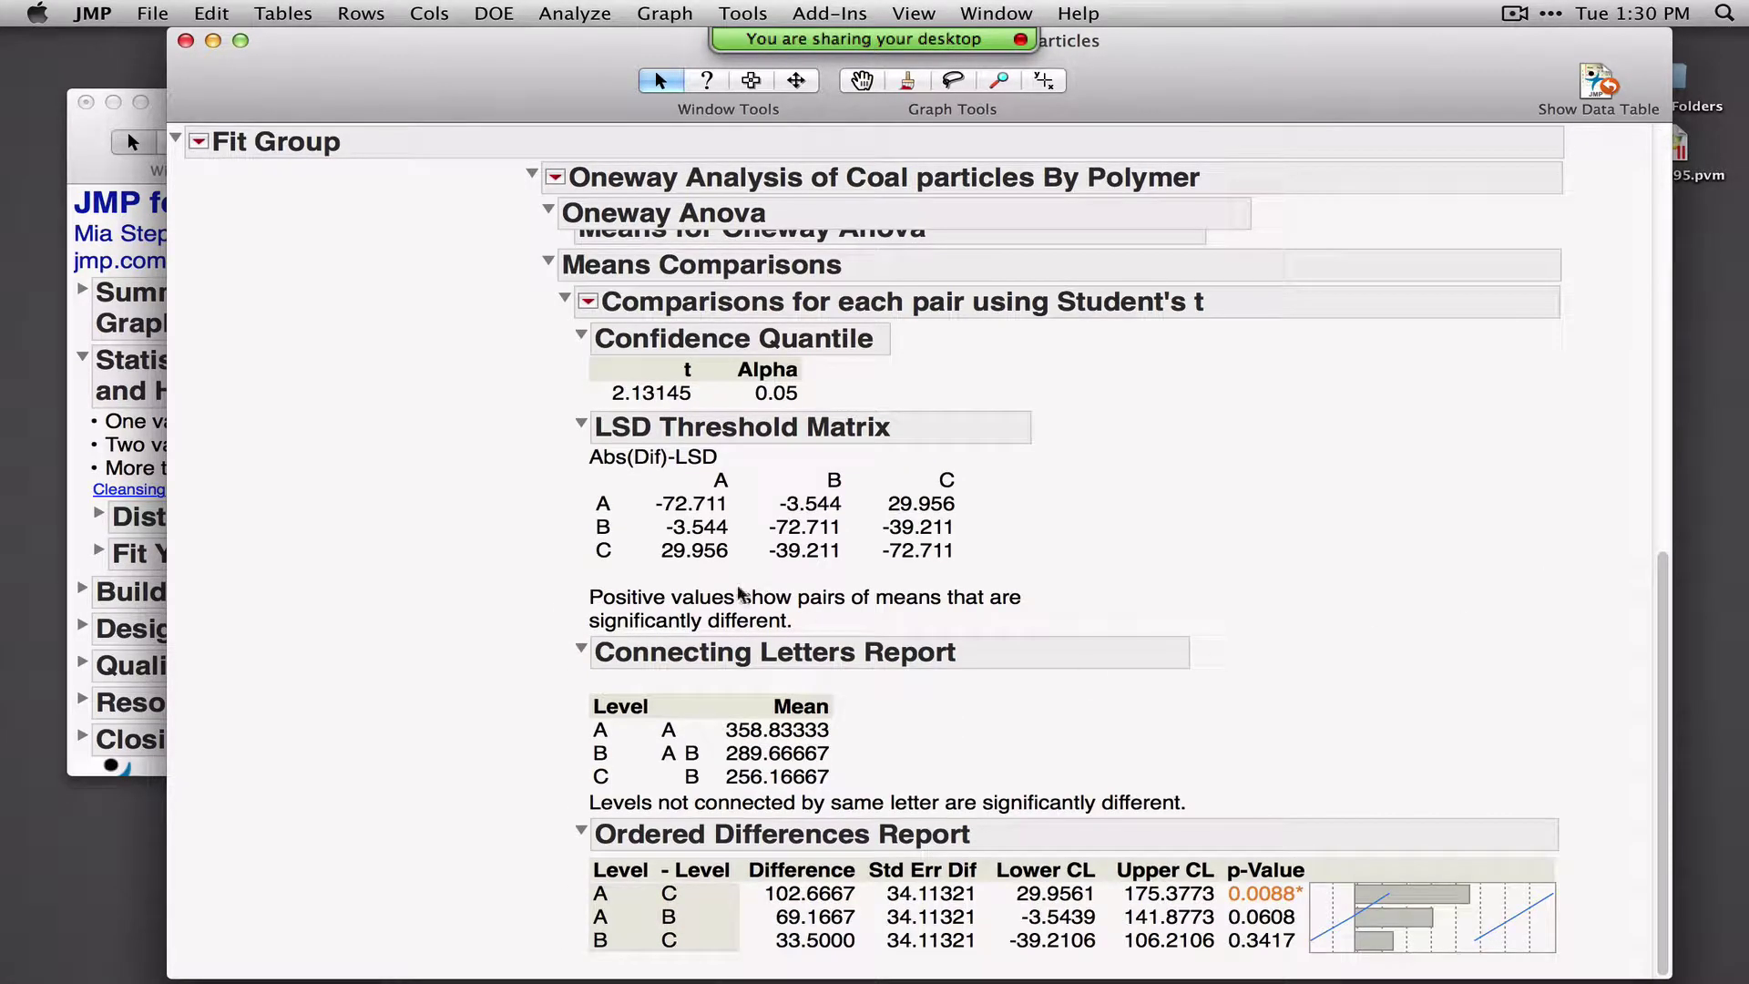
pyautogui.moveTo(537, 273)
pyautogui.mouseDown()
pyautogui.moveTo(472, 342)
pyautogui.moveTo(485, 687)
pyautogui.moveTo(565, 938)
pyautogui.moveTo(592, 952)
pyautogui.mouseUp()
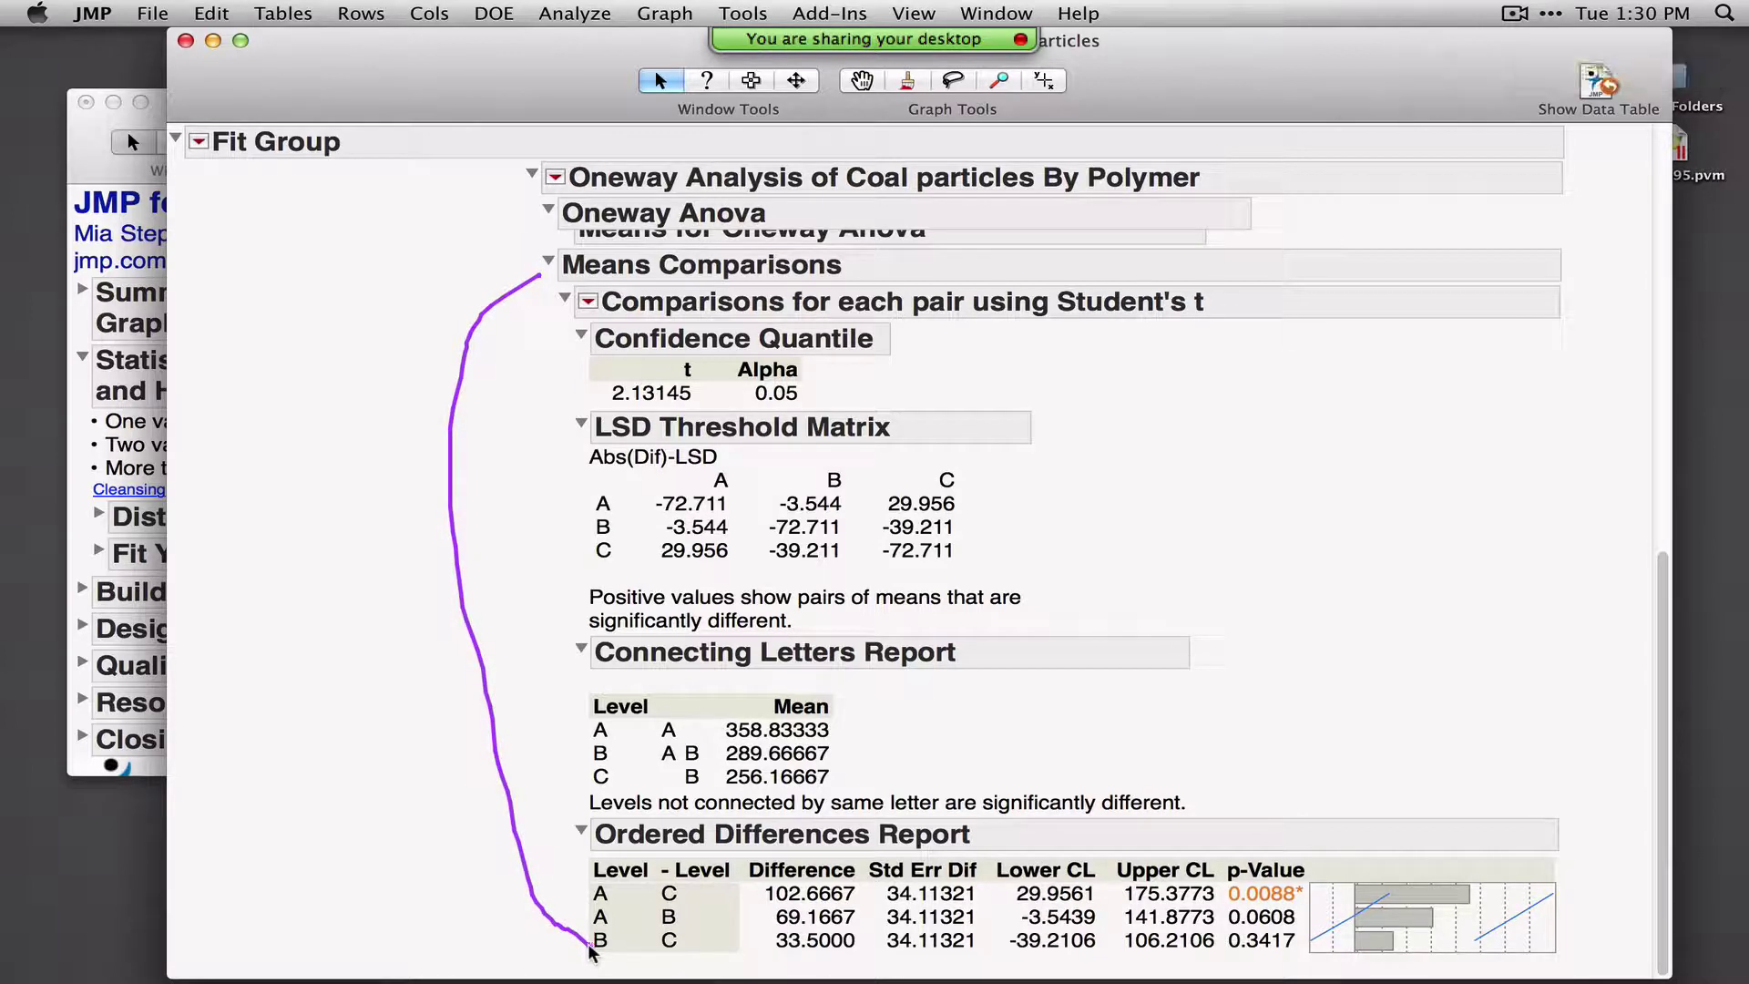
pyautogui.moveTo(862, 687); pyautogui.dragTo(877, 785)
pyautogui.moveTo(1567, 852); pyautogui.dragTo(1590, 916)
pyautogui.scroll(15, 1571, 678)
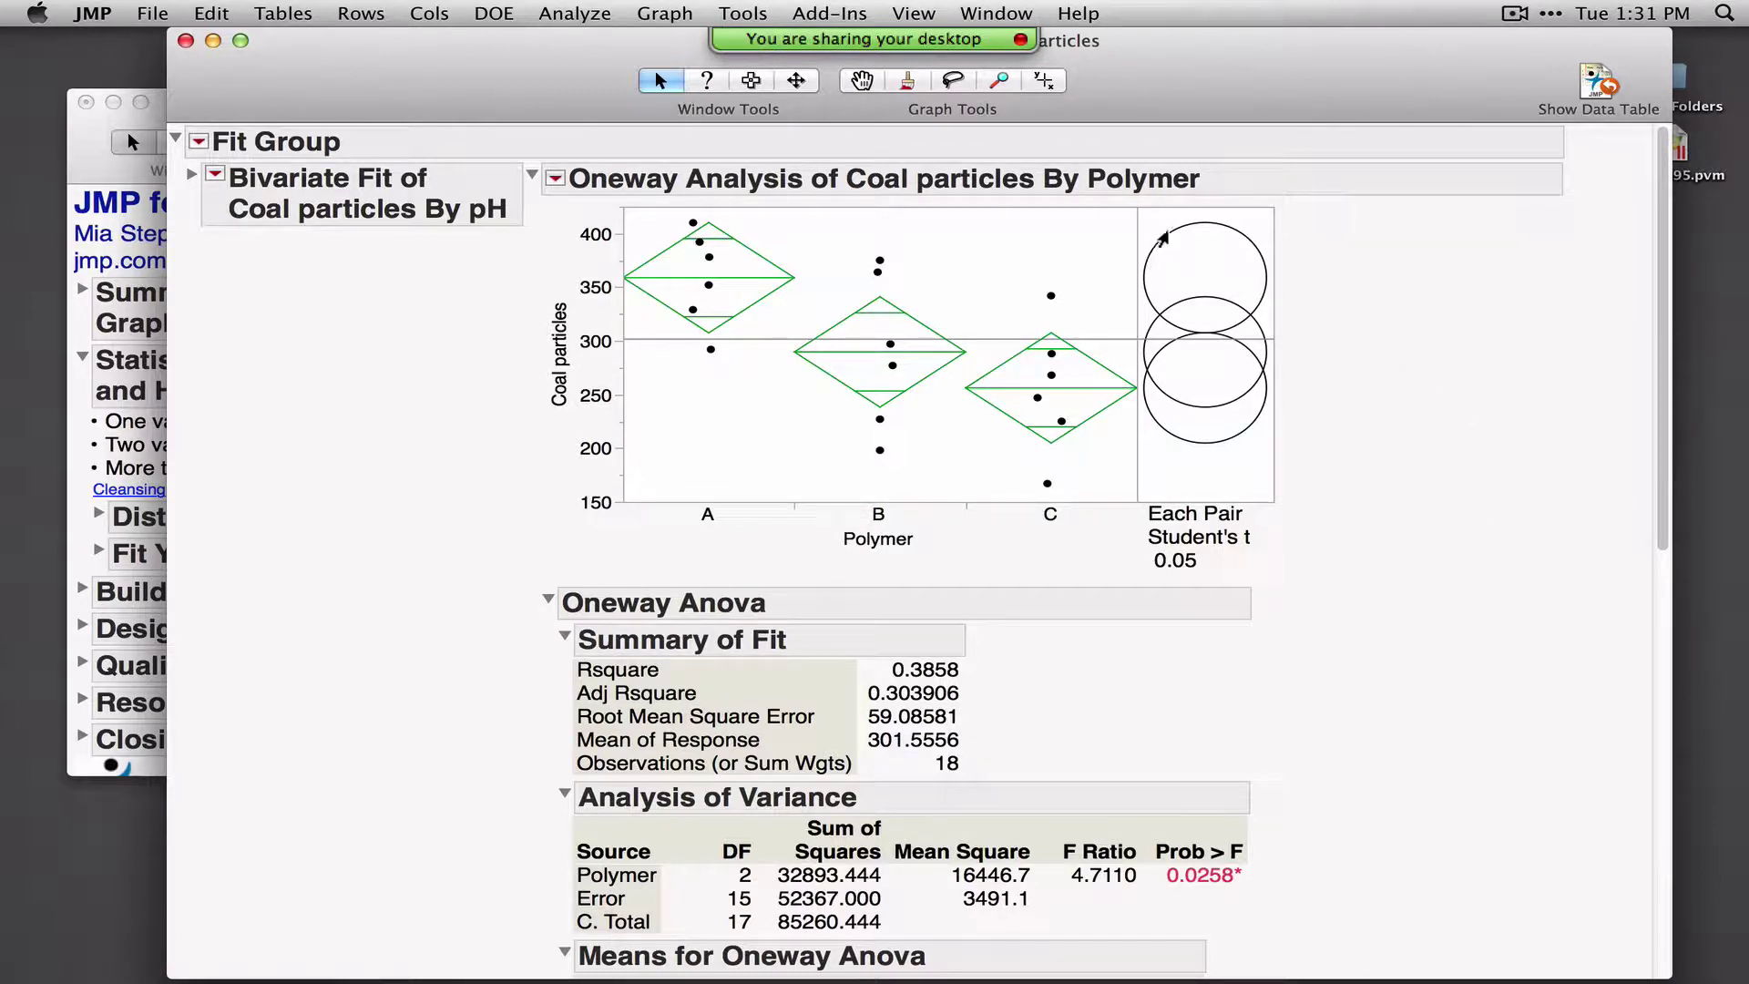
pyautogui.click(1159, 239)
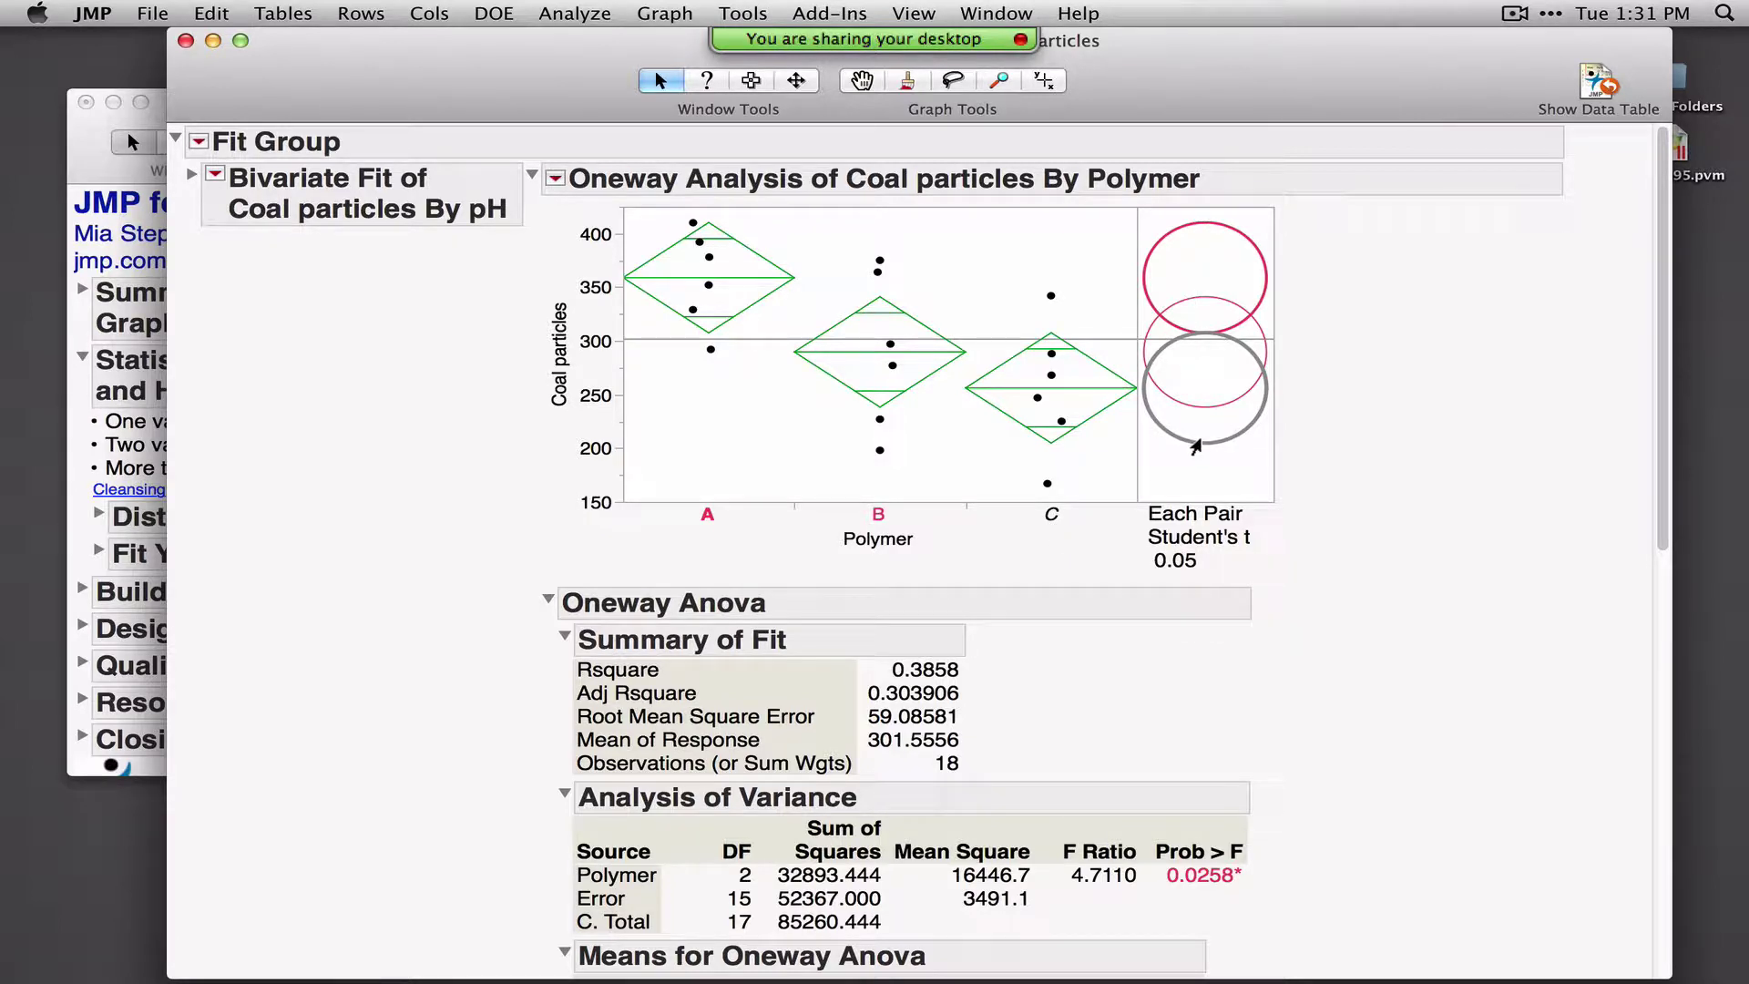
pyautogui.click(1199, 407)
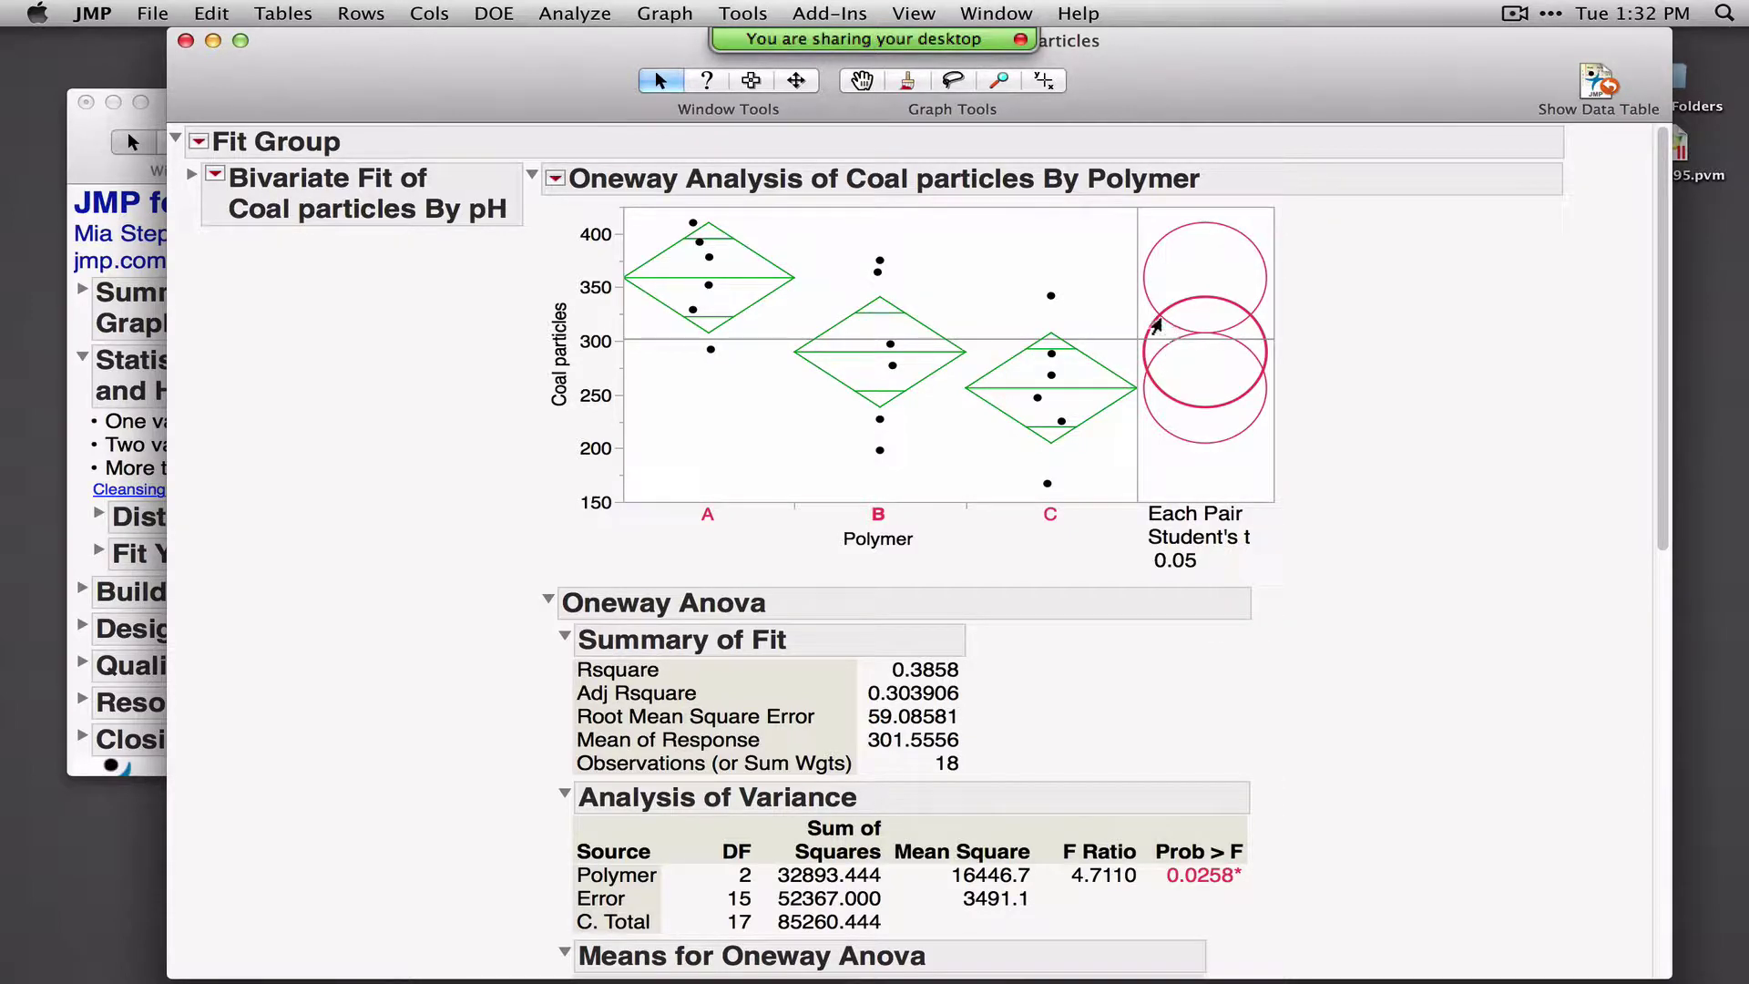
# Look over the Compare Means methods, and specify a custom alpha level of 0.05 for the Oneway analysis
pyautogui.click(555, 182)
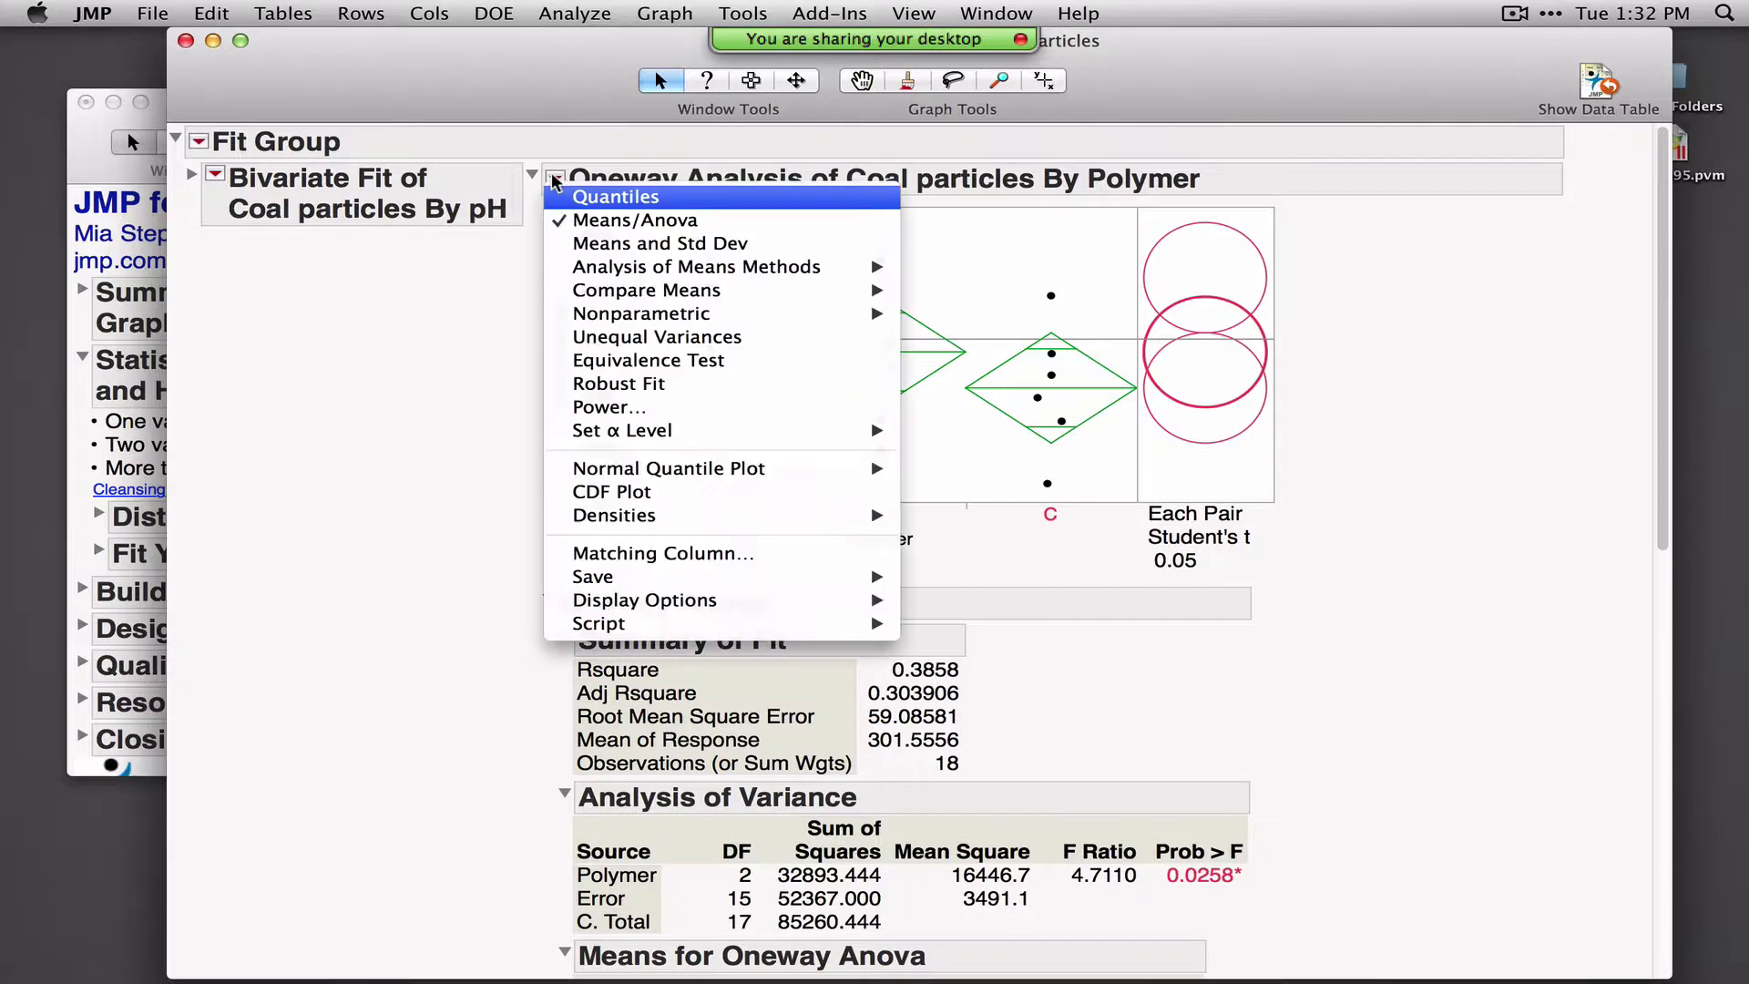
pyautogui.moveTo(884, 297)
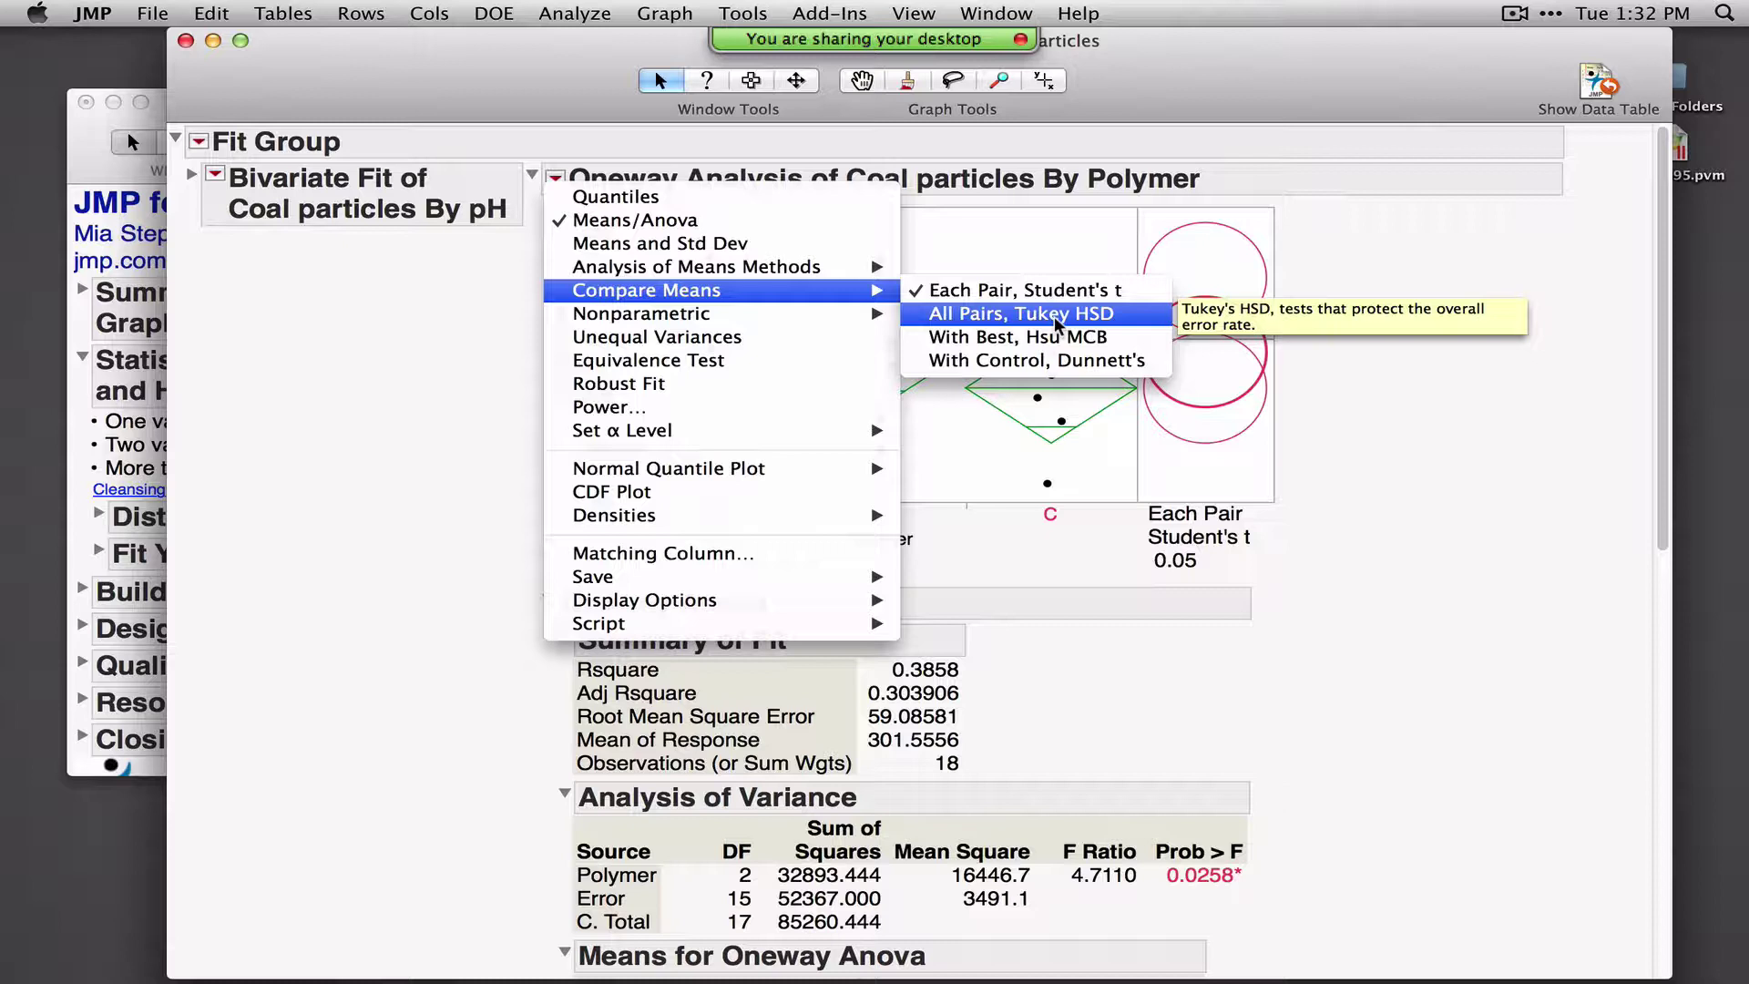
pyautogui.moveTo(647, 445)
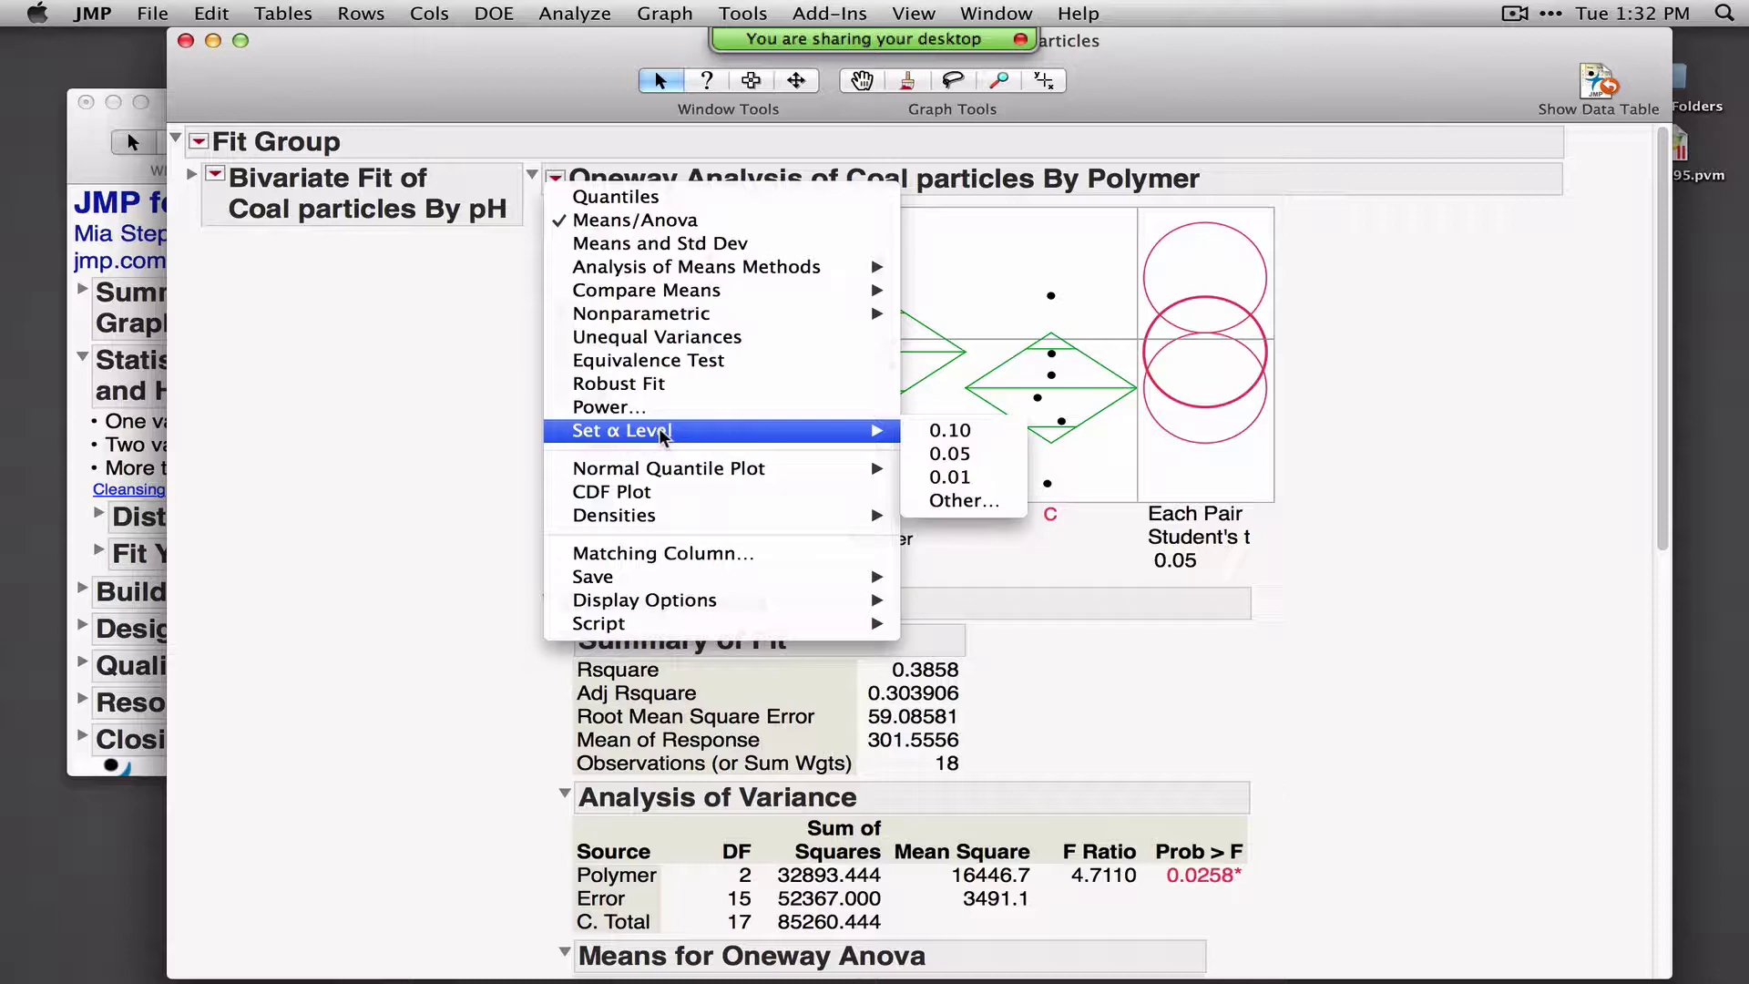
pyautogui.click(1003, 502)
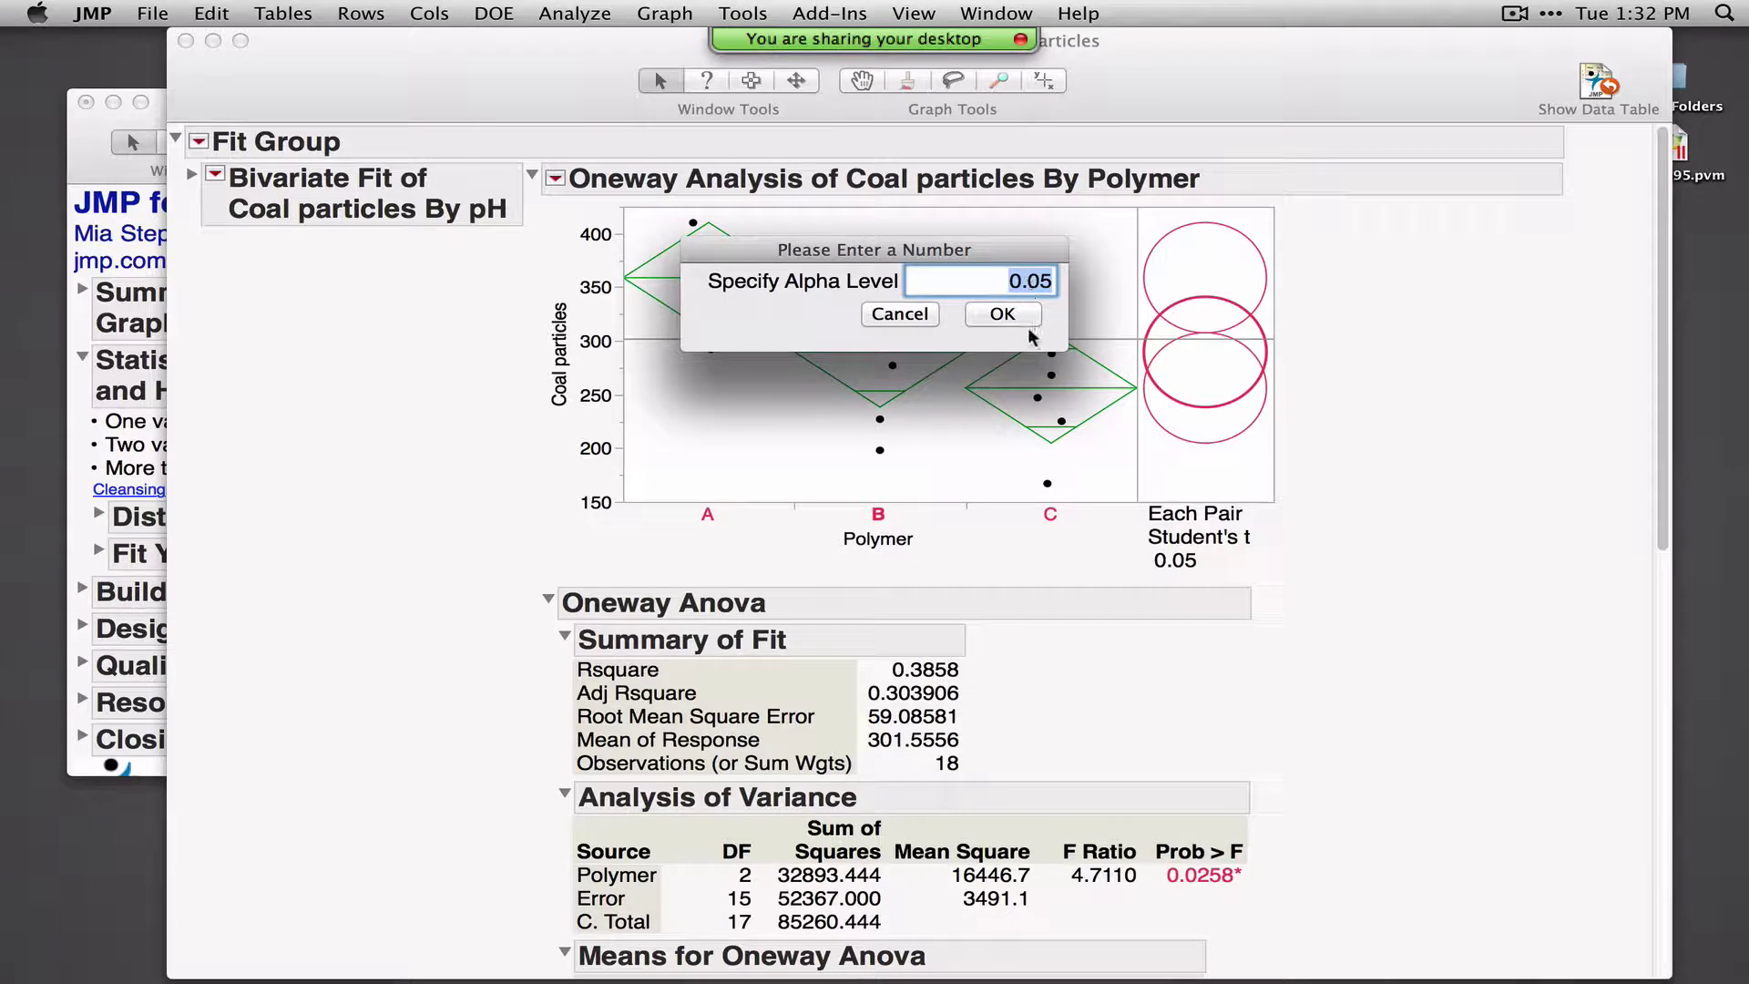
pyautogui.click(1002, 315)
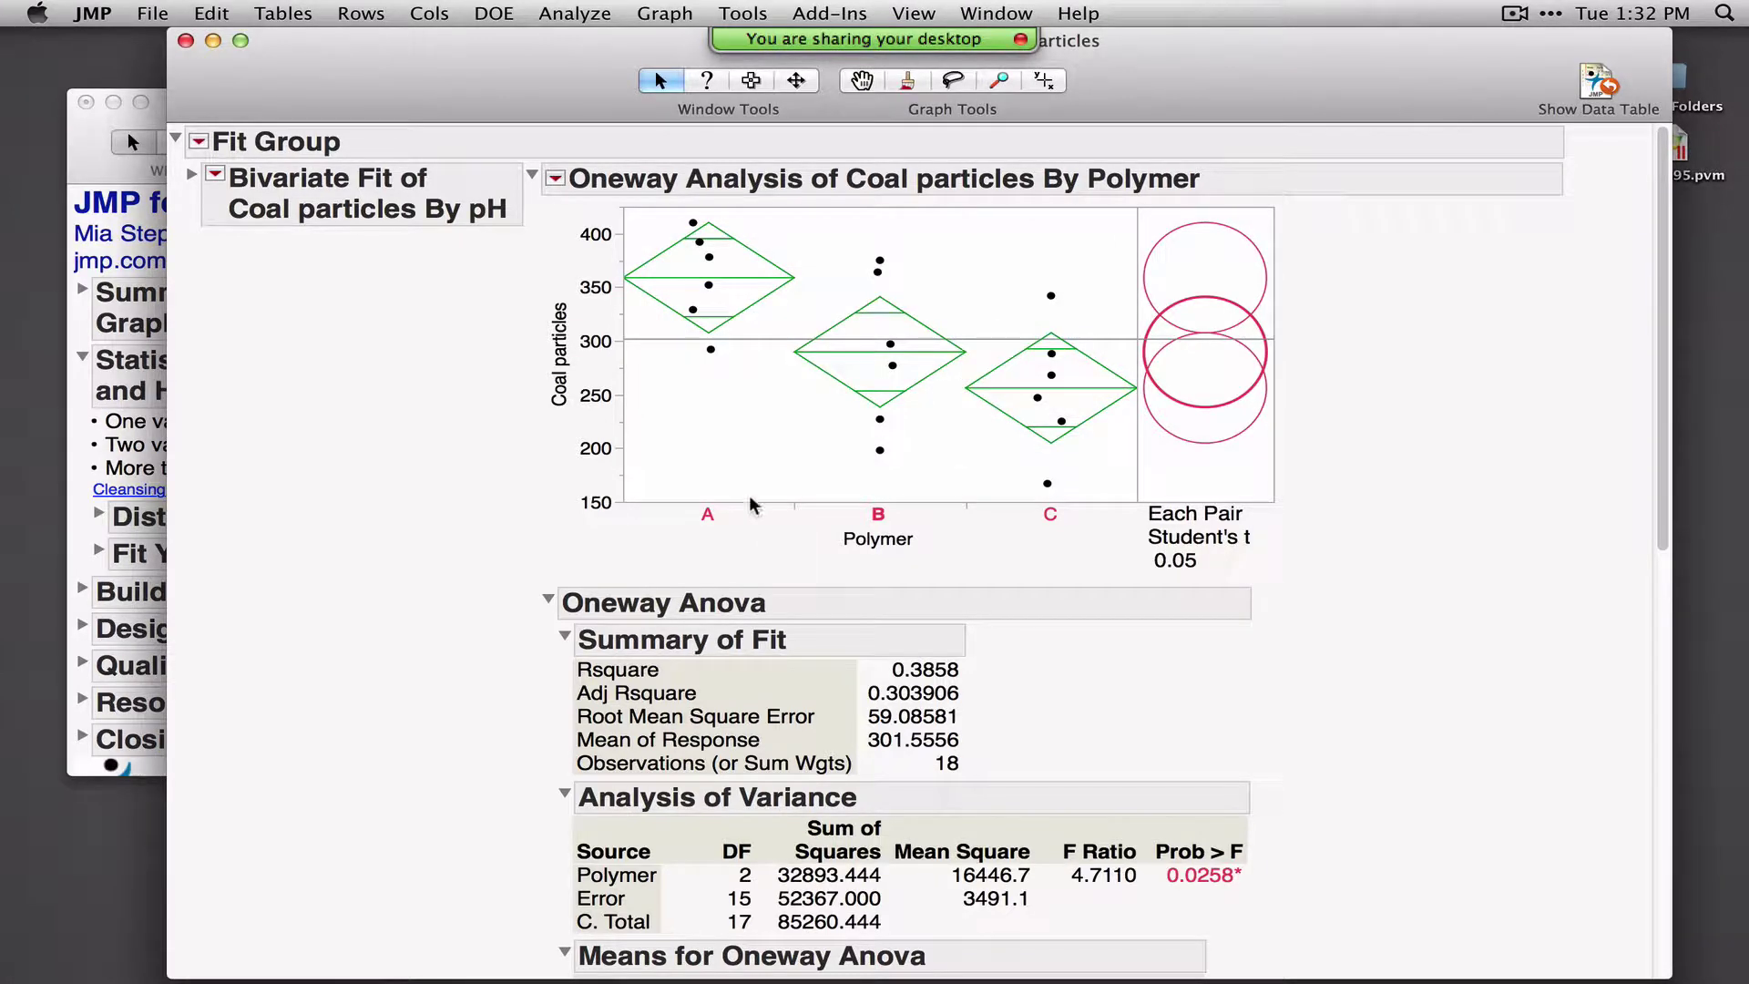
# Examine the Logistic and Contingency analyses for categorical responses in the Fit Y by X modeling type grid, and dismiss the dialog
pyautogui.click(614, 23)
pyautogui.click(587, 67)
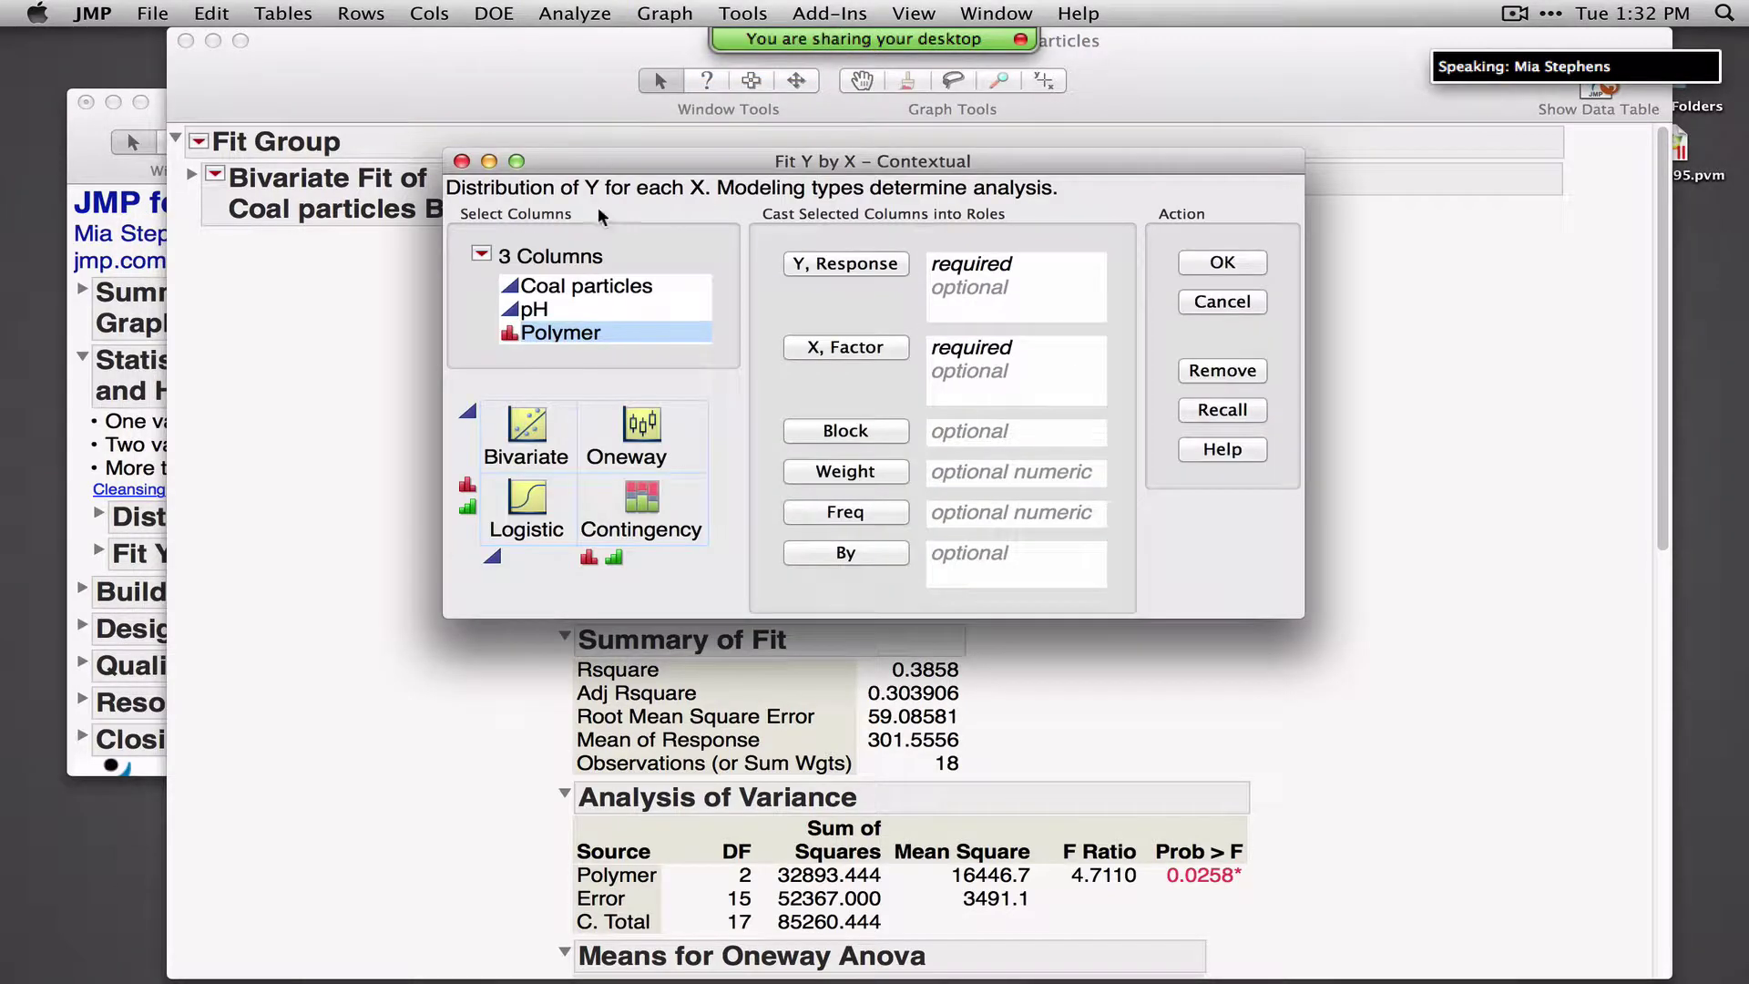
pyautogui.moveTo(458, 568)
pyautogui.mouseDown()
pyautogui.moveTo(649, 565)
pyautogui.moveTo(735, 471)
pyautogui.mouseUp()
pyautogui.moveTo(612, 468)
pyautogui.mouseDown()
pyautogui.moveTo(460, 463)
pyautogui.moveTo(446, 512)
pyautogui.moveTo(466, 566)
pyautogui.mouseUp()
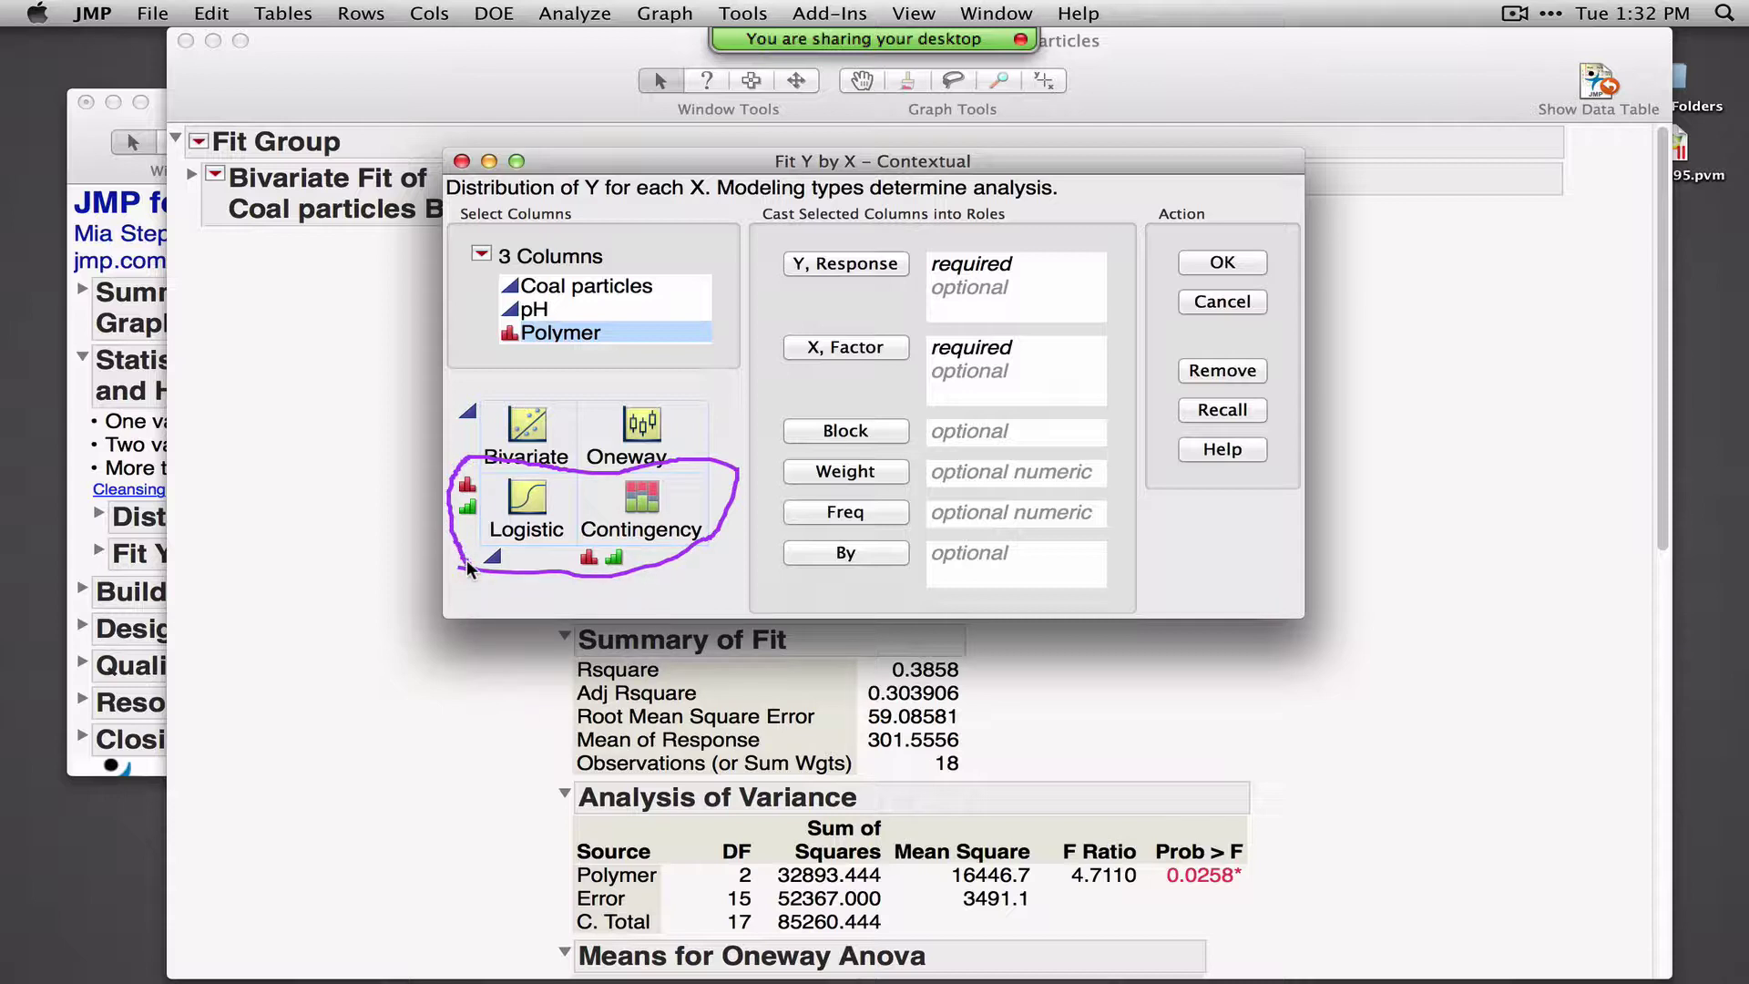
pyautogui.click(460, 162)
# Close the Fit Y by X report, and switch the journal outline from Statistical Intervals and Hypothesis Testing to Fit Model under Building Models
pyautogui.click(186, 40)
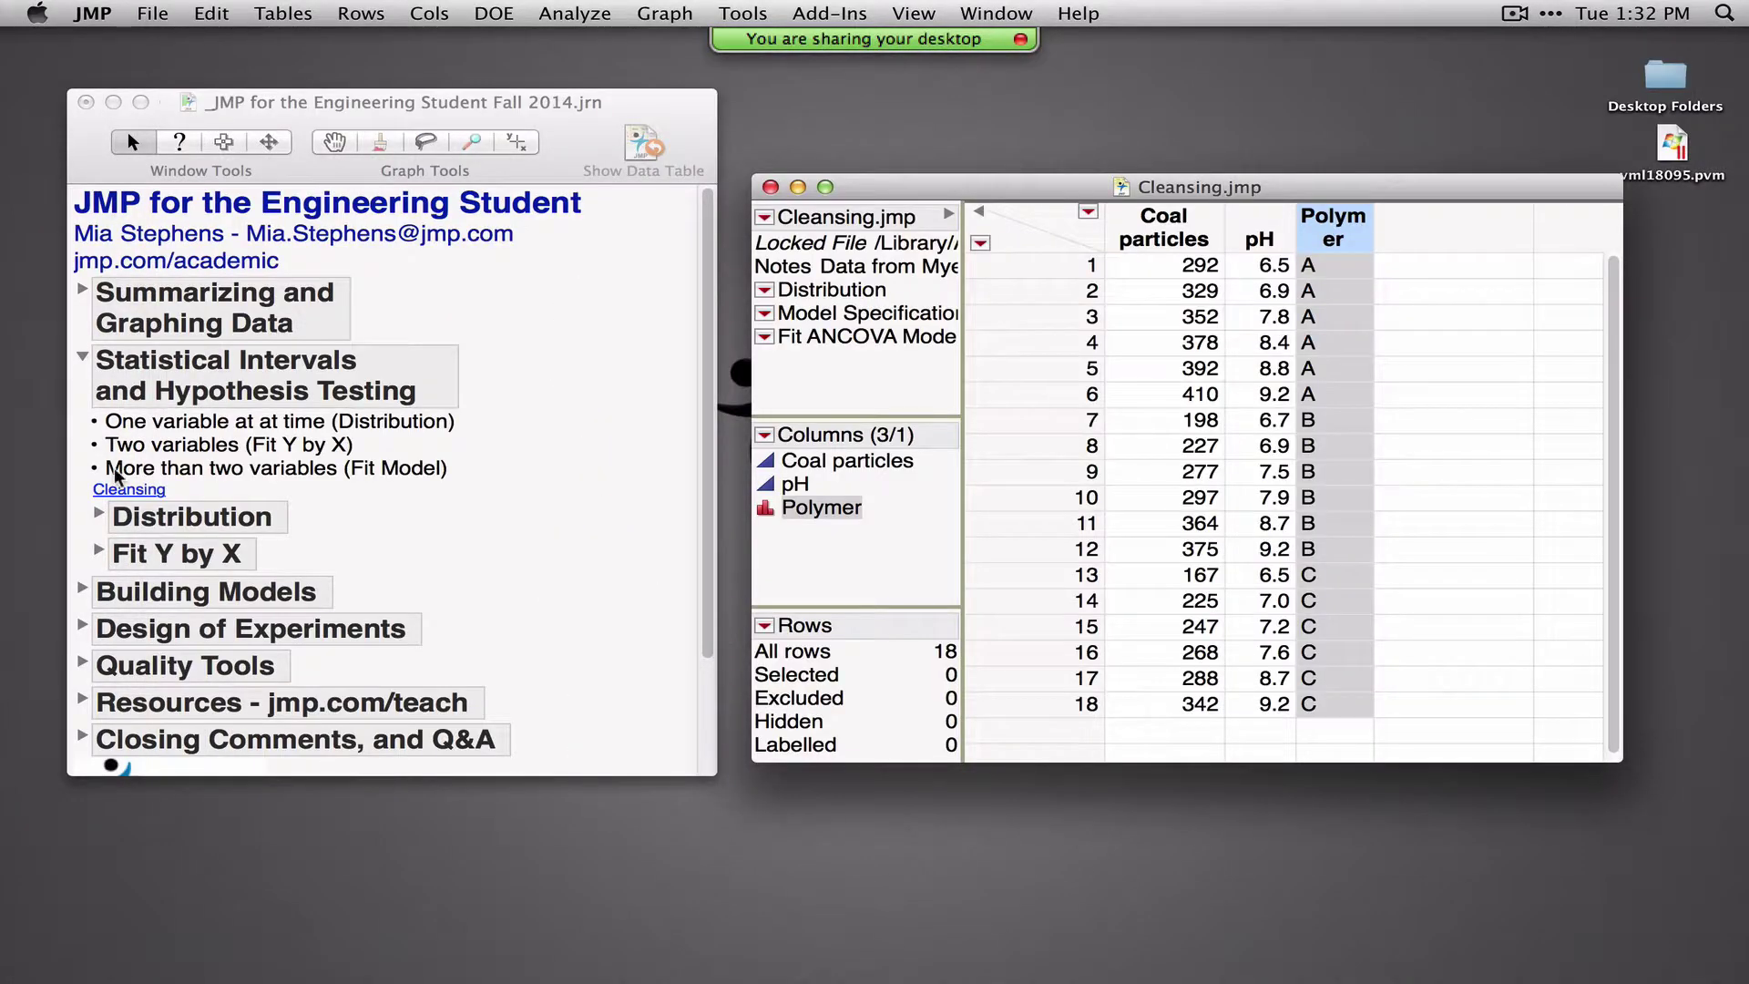
pyautogui.click(84, 358)
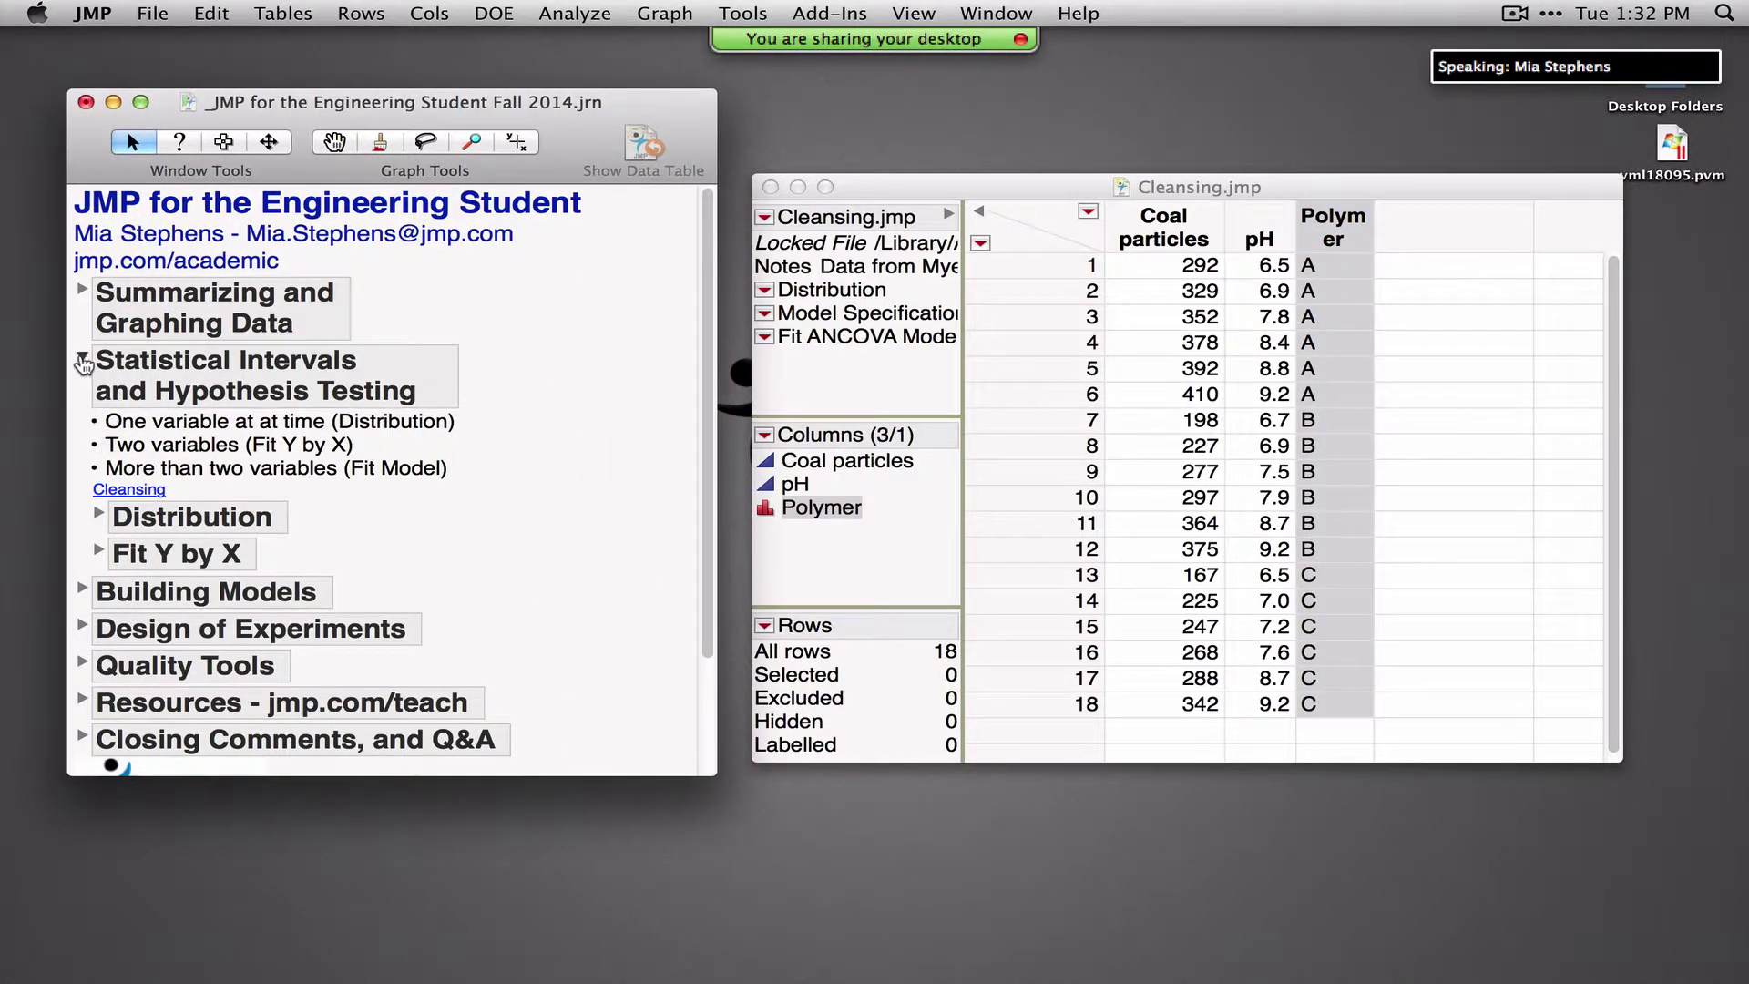
pyautogui.click(83, 362)
pyautogui.click(82, 428)
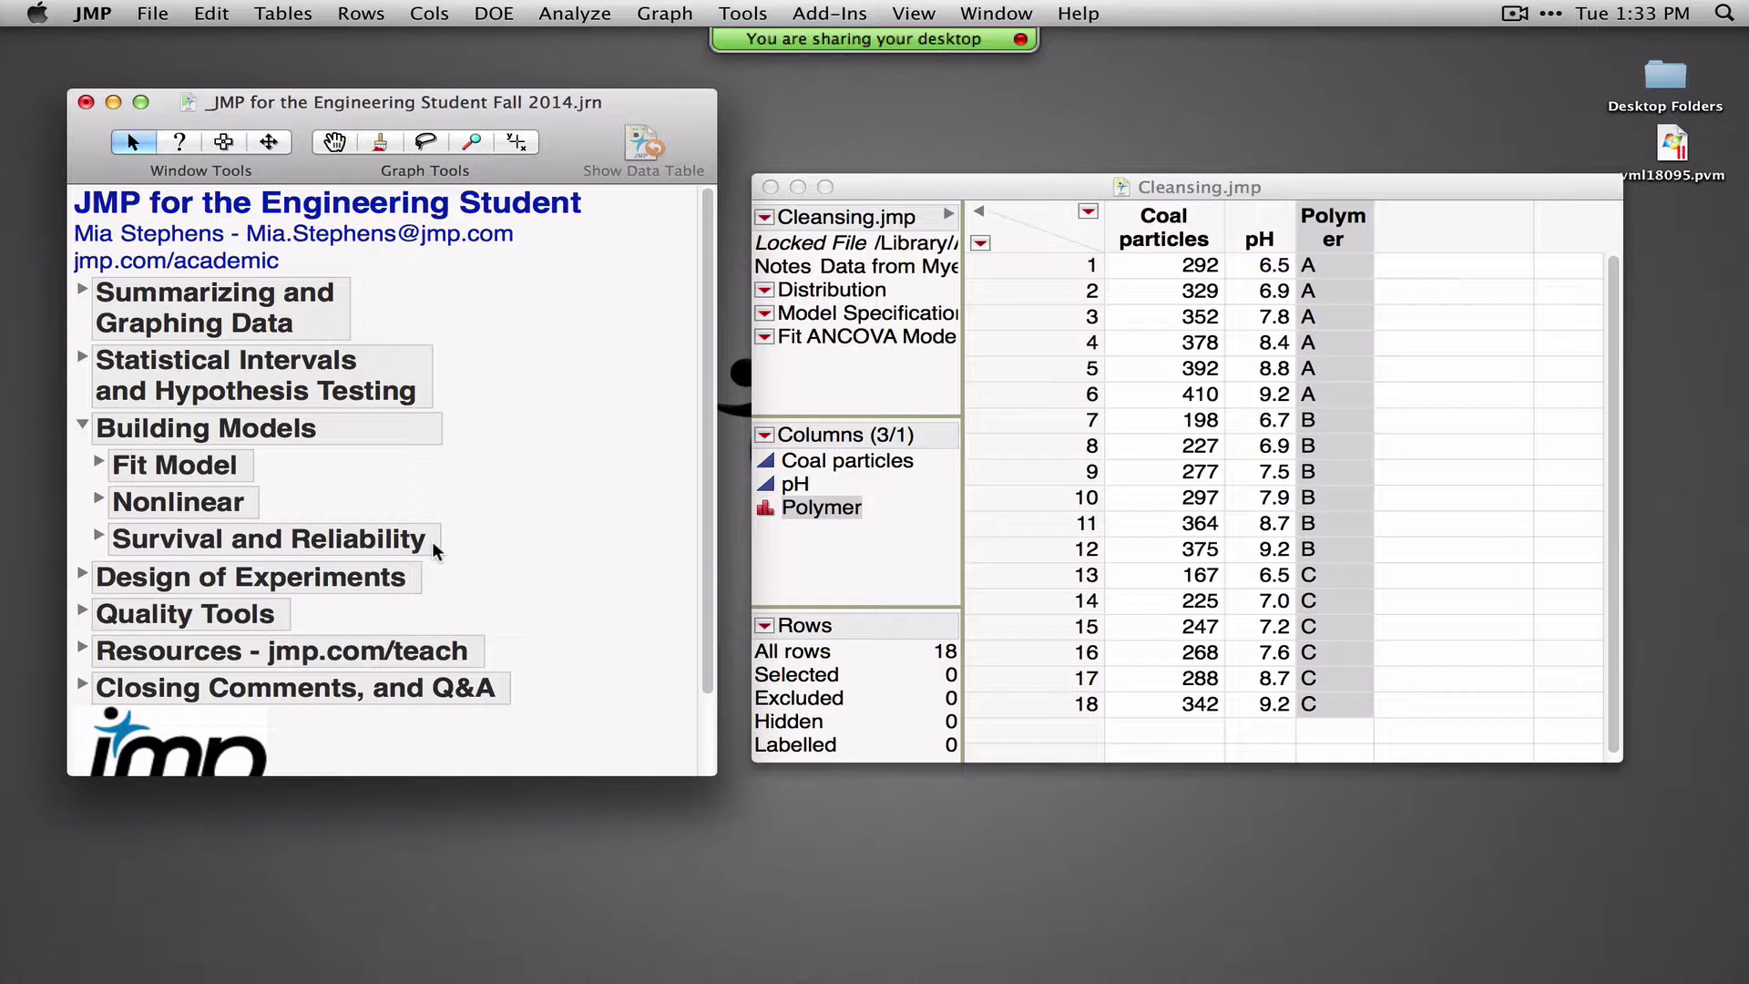
pyautogui.click(99, 463)
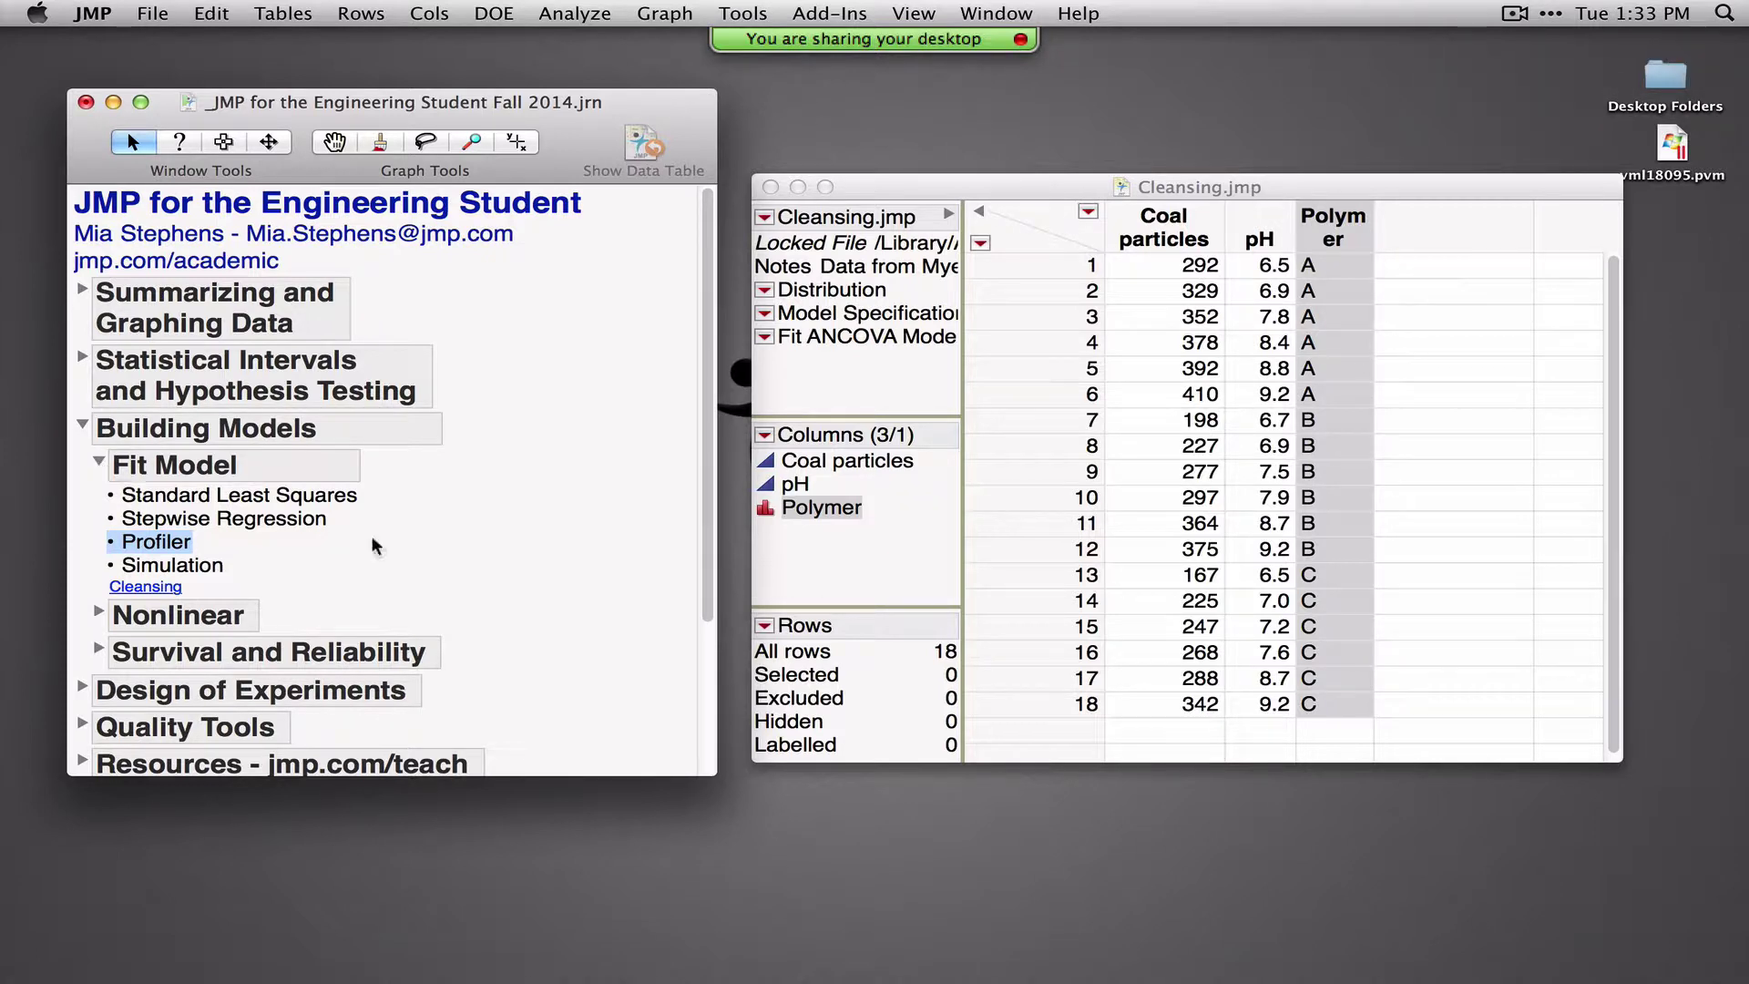
# Start a Fit Model analysis on the Cleansing data, look over the available personalities, and assign Coal particles as the Y response
pyautogui.moveTo(1033, 184); pyautogui.dragTo(1034, 197)
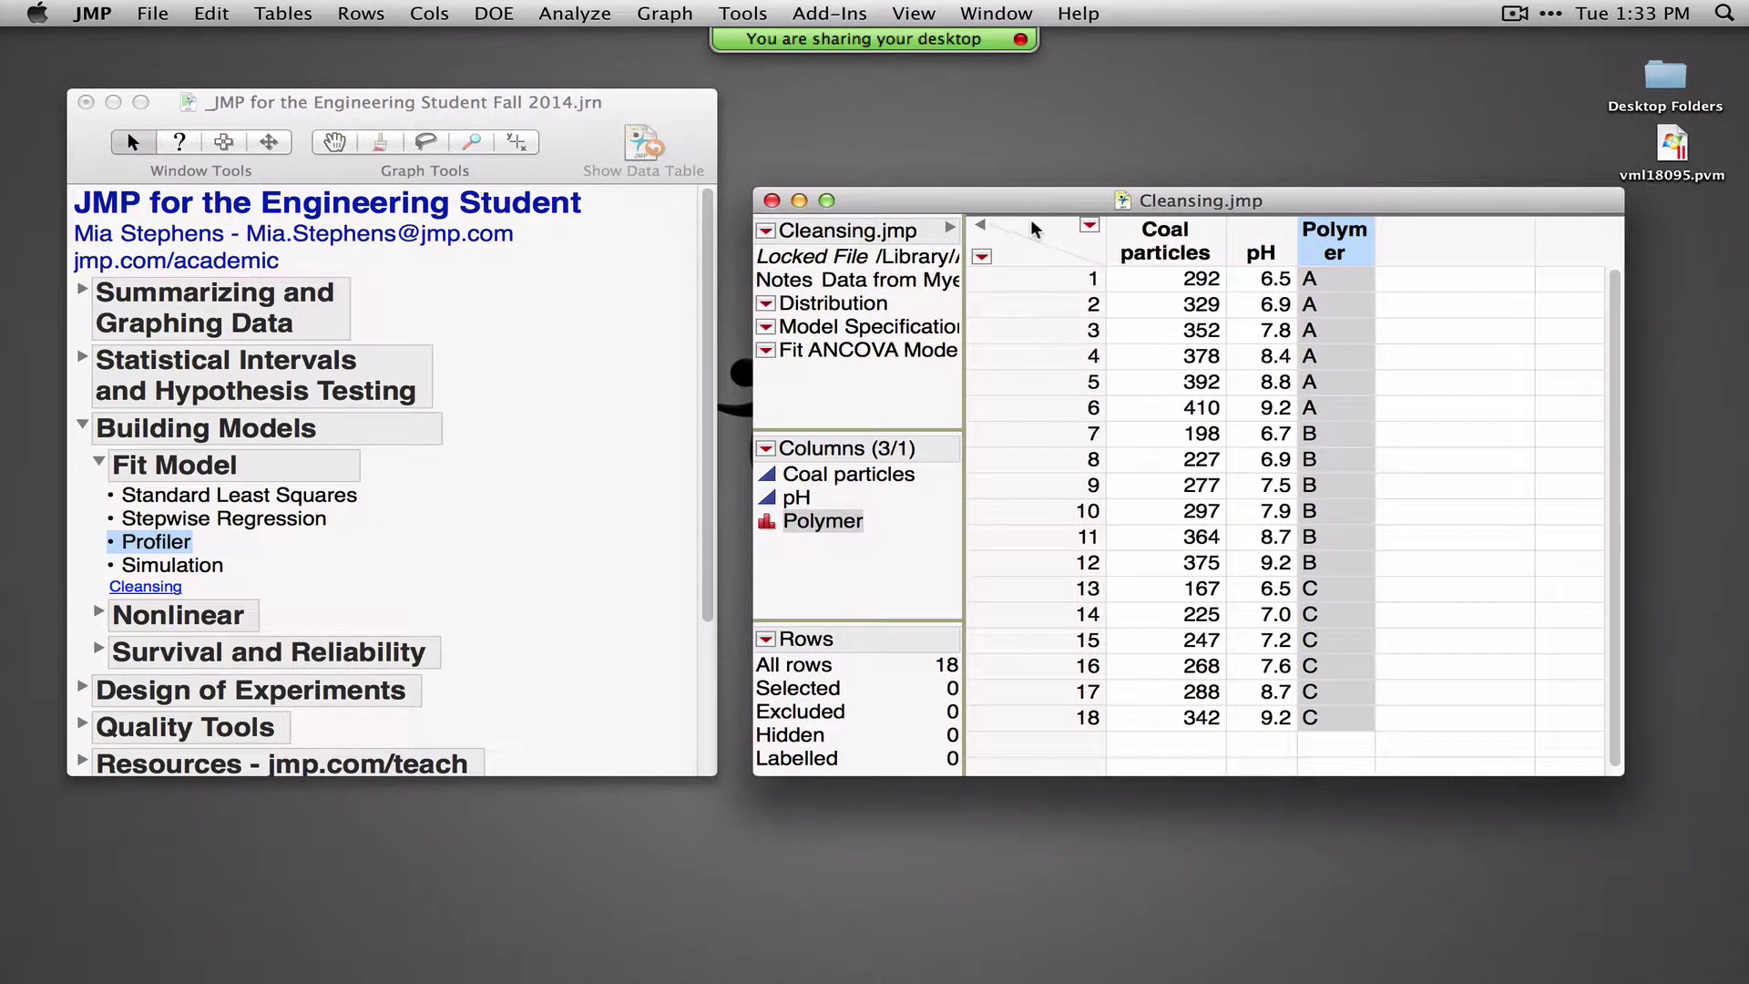
pyautogui.click(601, 17)
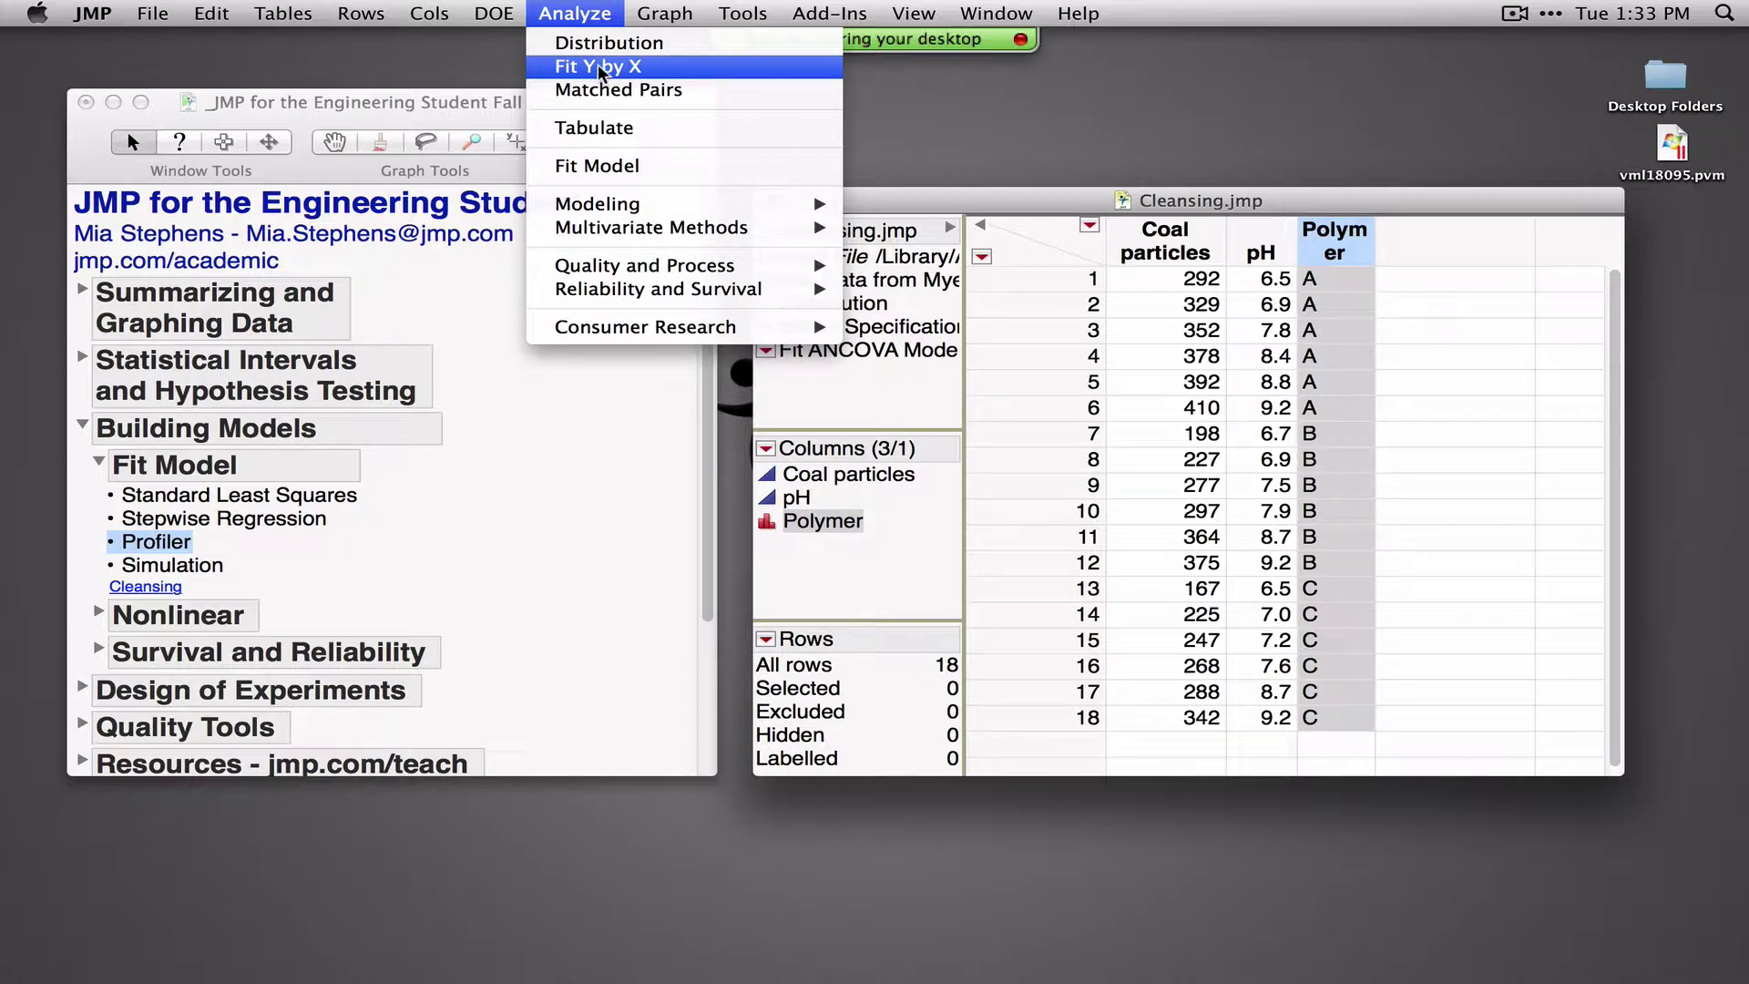
pyautogui.click(620, 166)
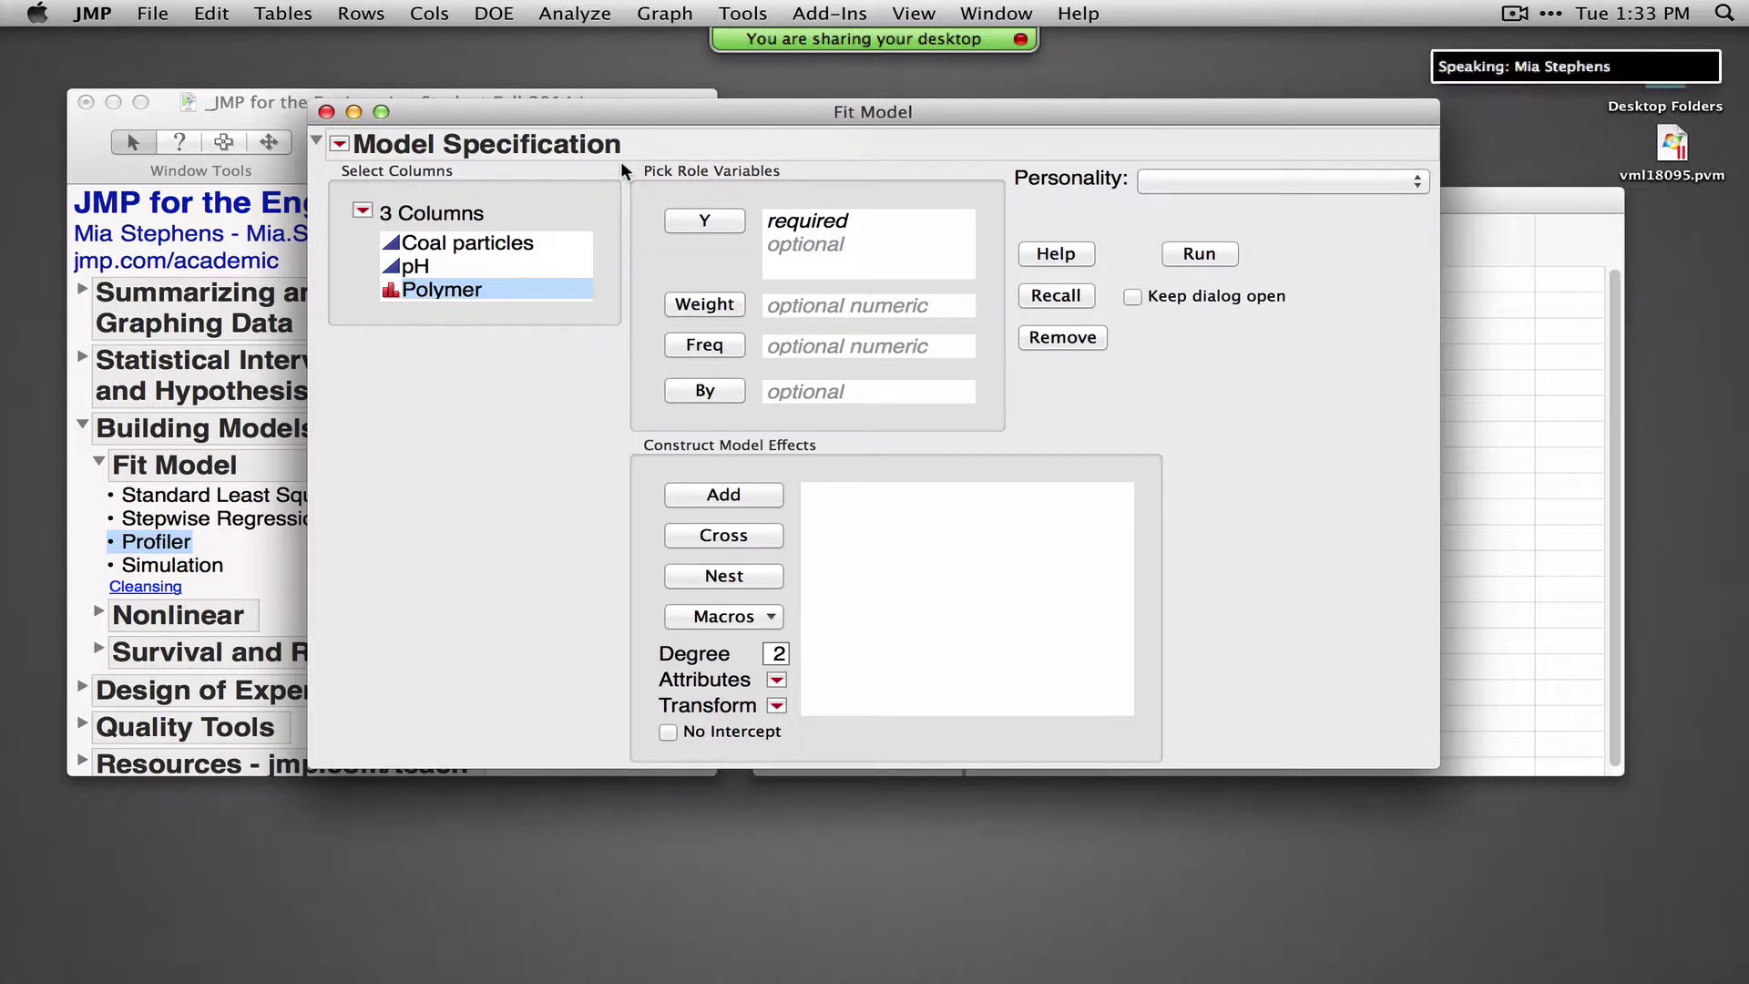
pyautogui.click(1236, 181)
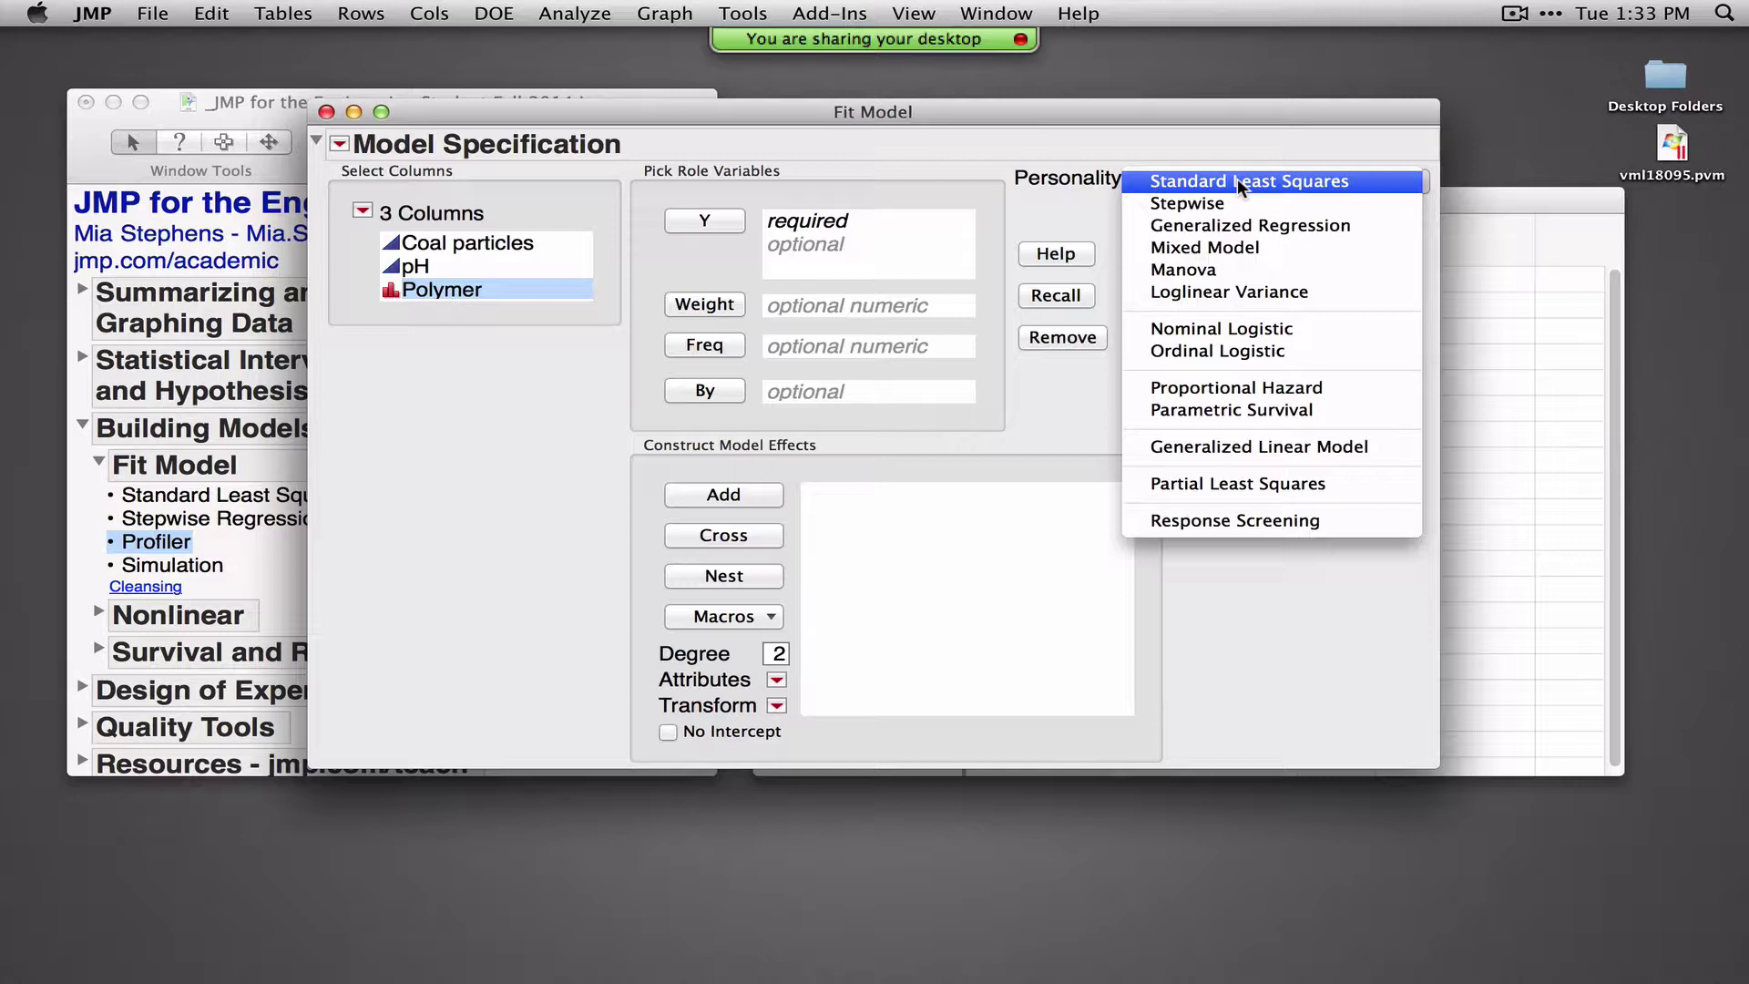
pyautogui.click(482, 248)
pyautogui.moveTo(483, 248); pyautogui.dragTo(701, 226)
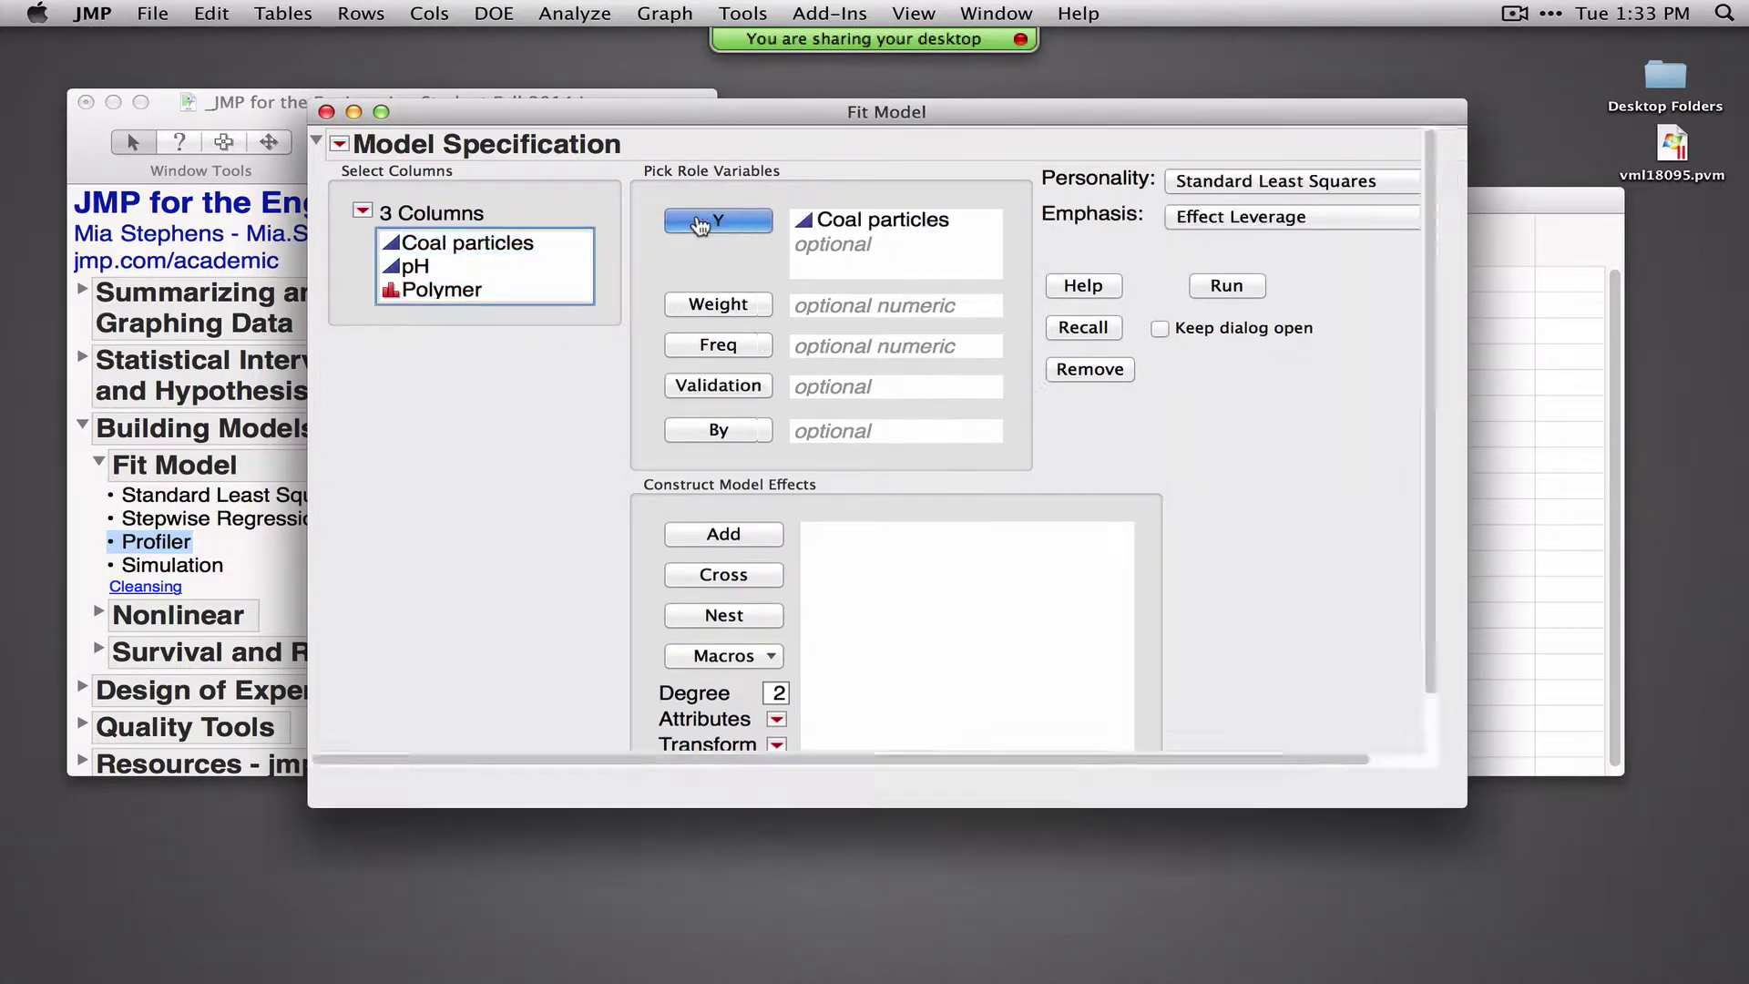
pyautogui.moveTo(1066, 193); pyautogui.dragTo(1376, 202)
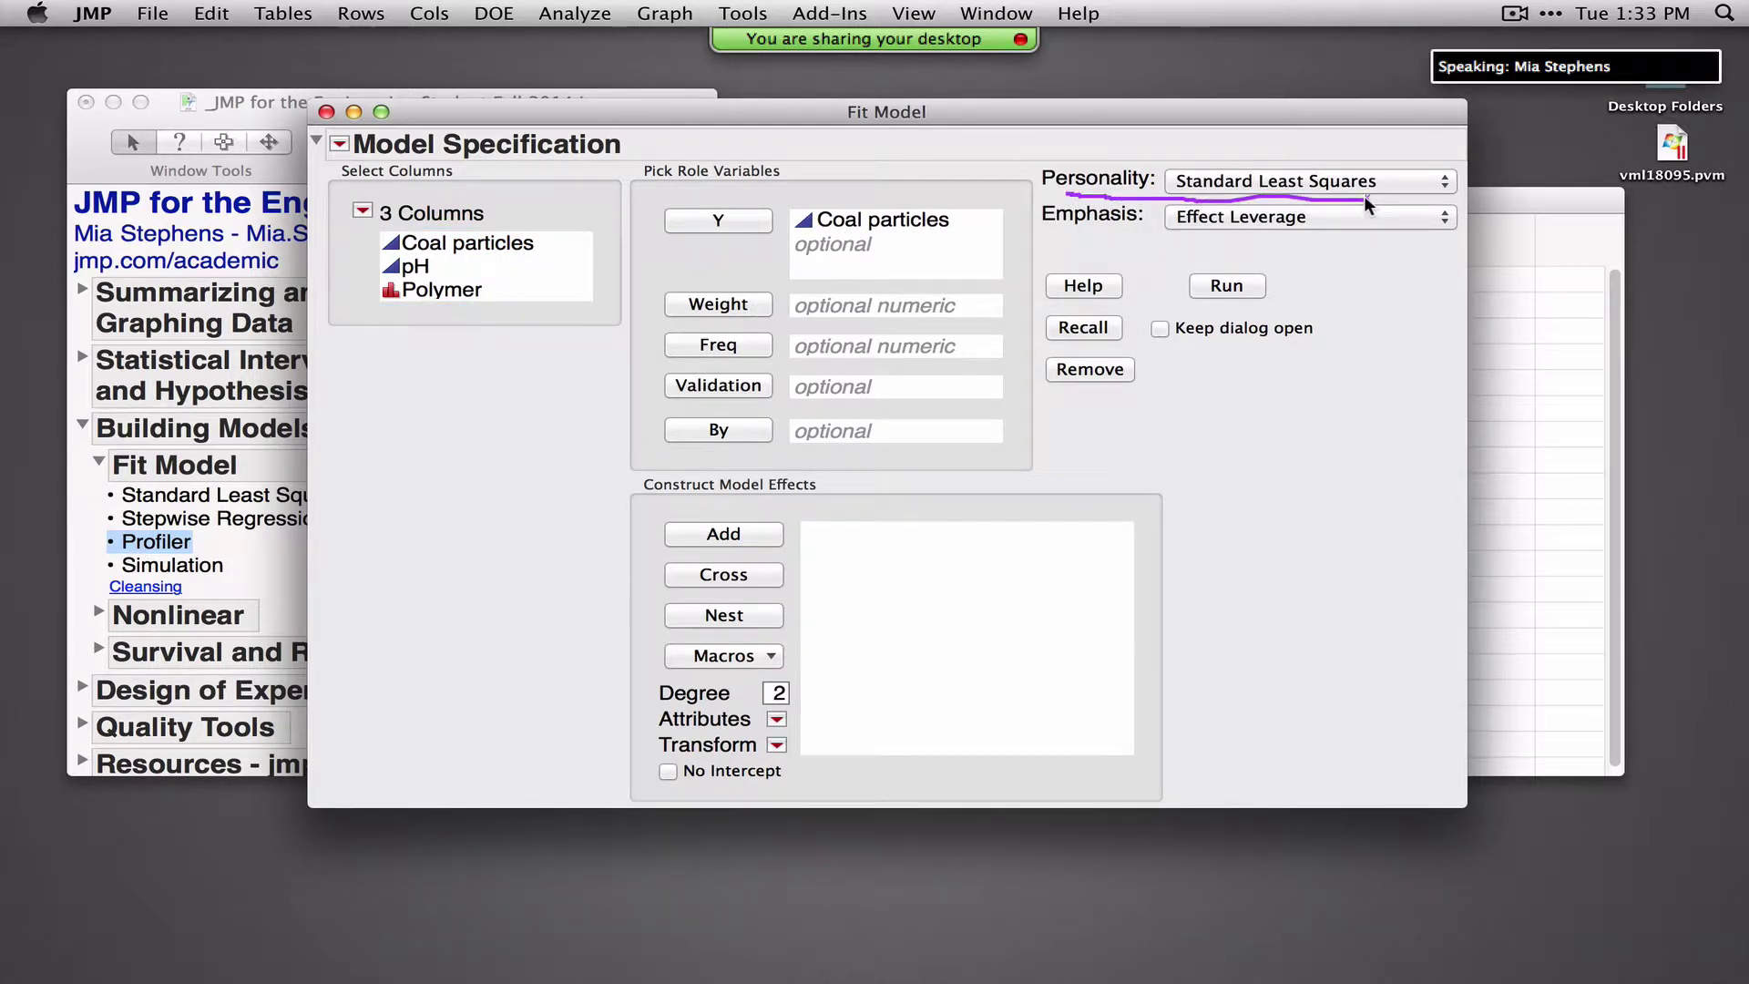
# Switch the model personality to Generalized Regression and look over its distribution options, keeping Normal
pyautogui.click(1375, 182)
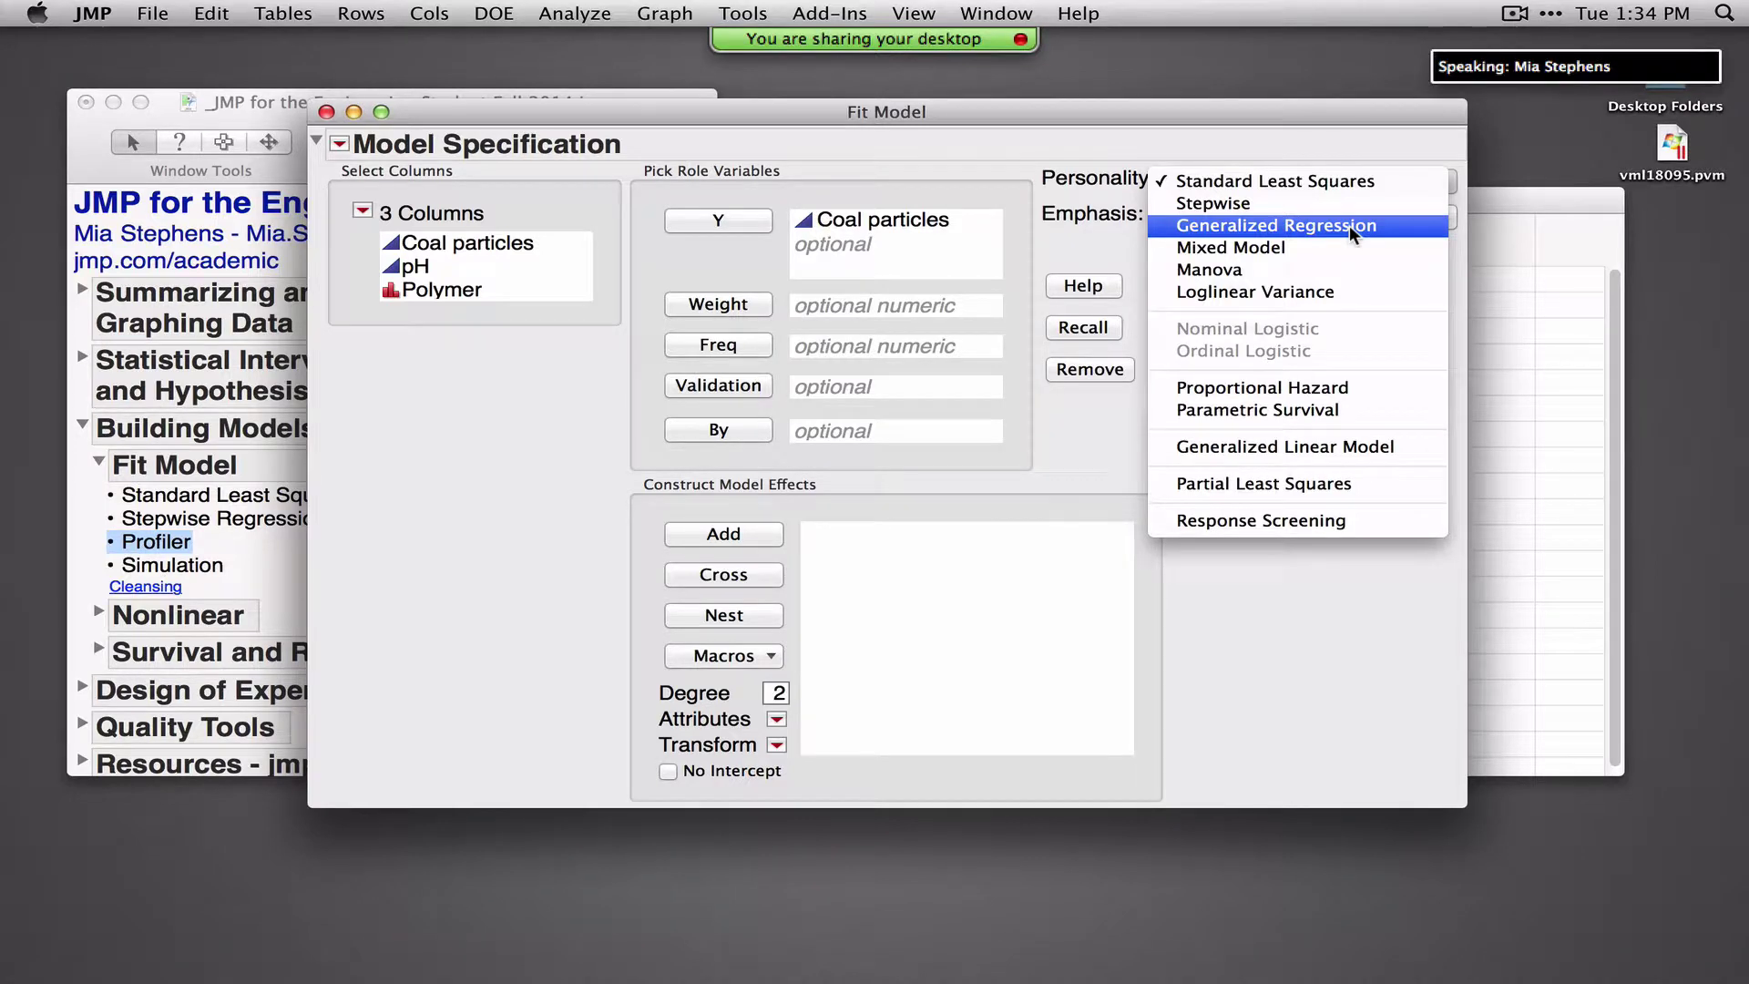
pyautogui.click(1348, 226)
pyautogui.click(1220, 243)
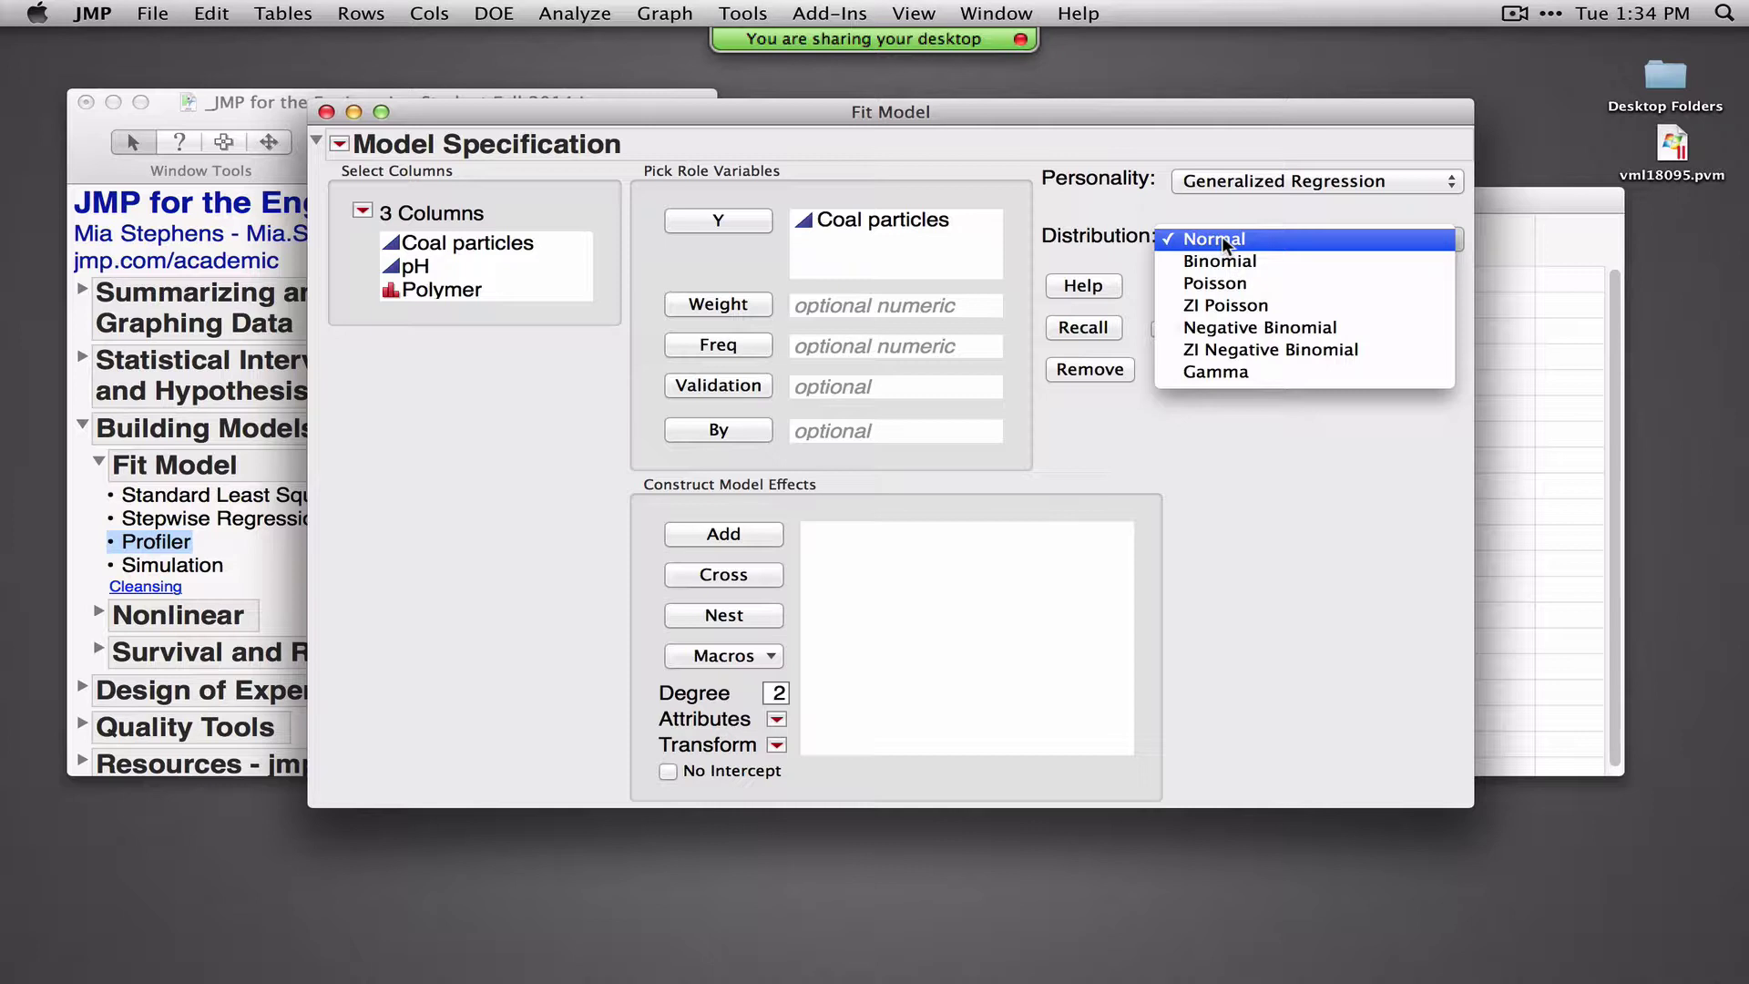
pyautogui.click(1222, 239)
# Set the model personality to Mixed Model for the Coal particles response
pyautogui.click(1235, 182)
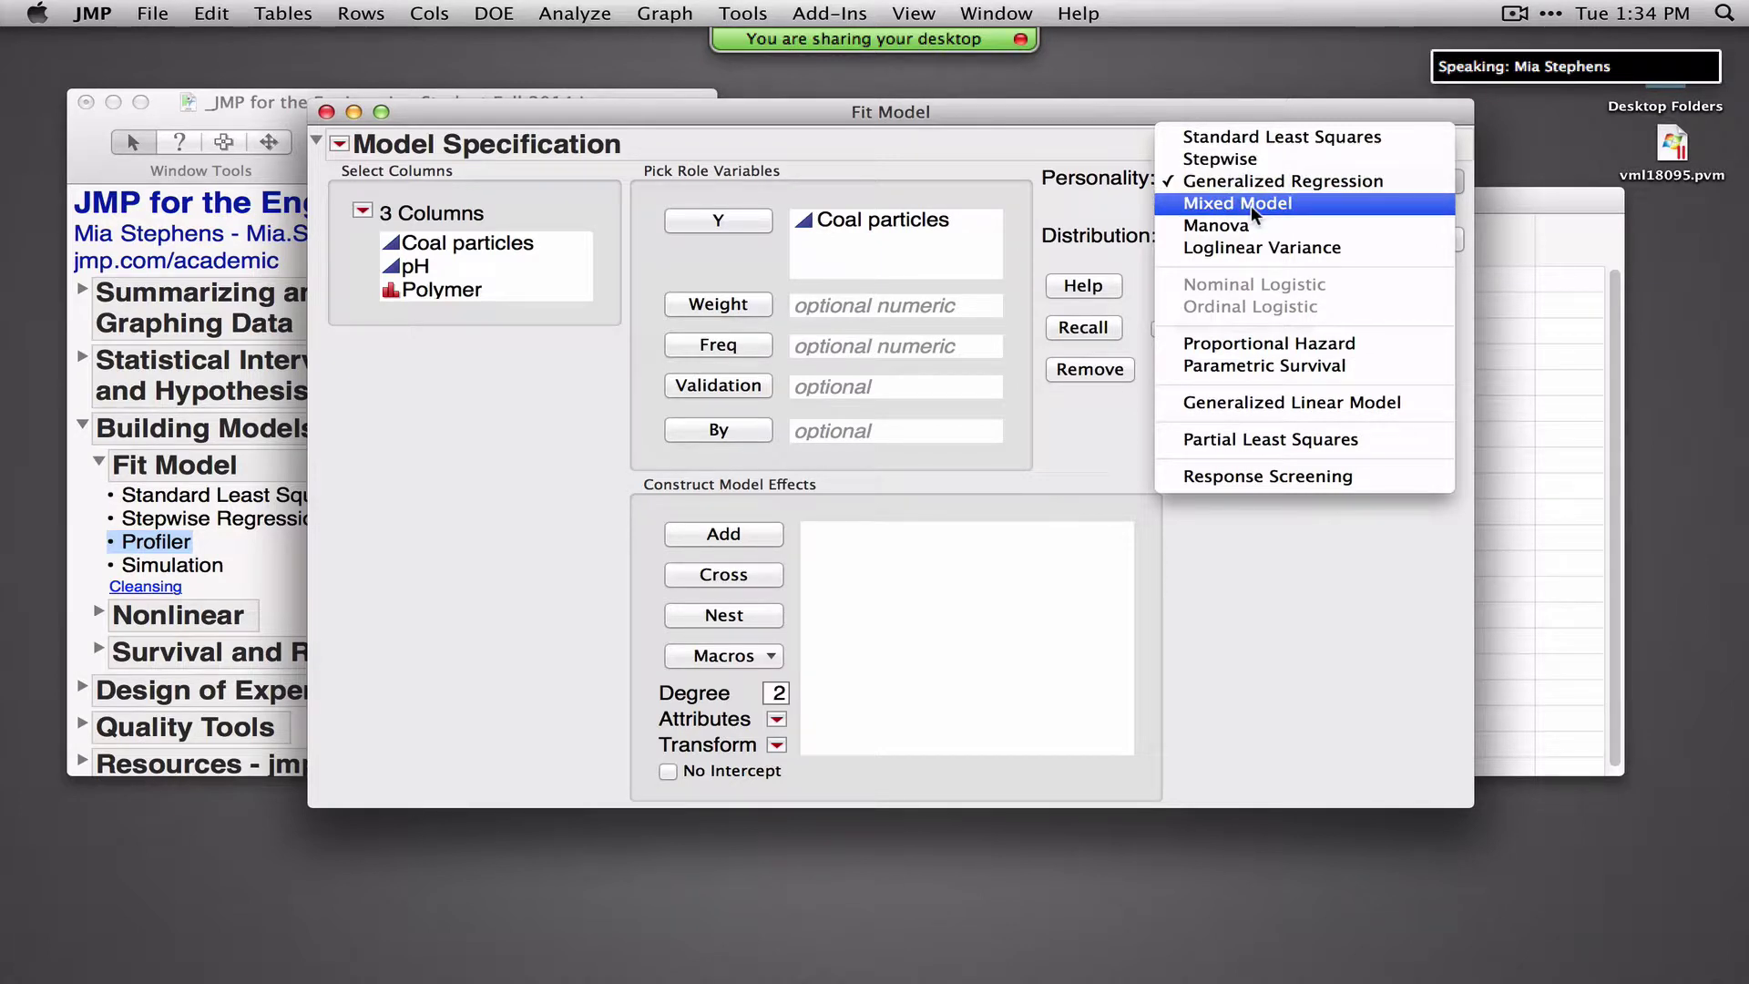
pyautogui.click(1250, 205)
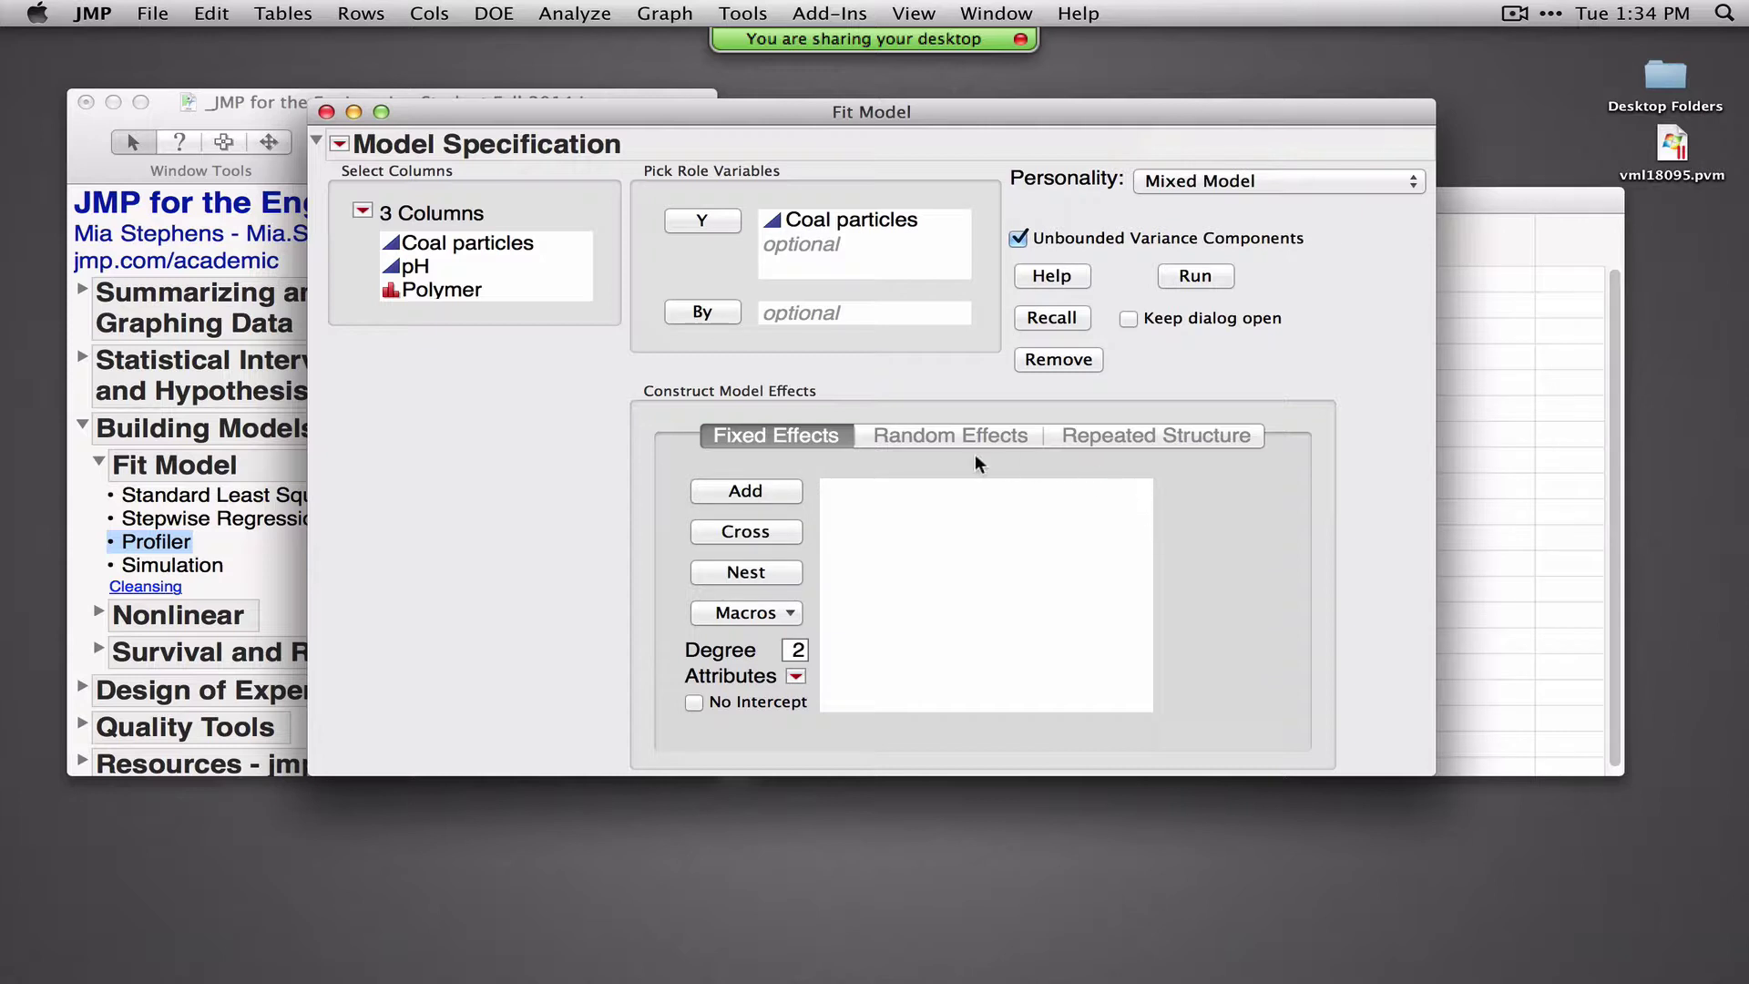
# Check the available repeated covariance structures and set the model personality to Standard Least Squares
pyautogui.click(1103, 434)
pyautogui.click(977, 563)
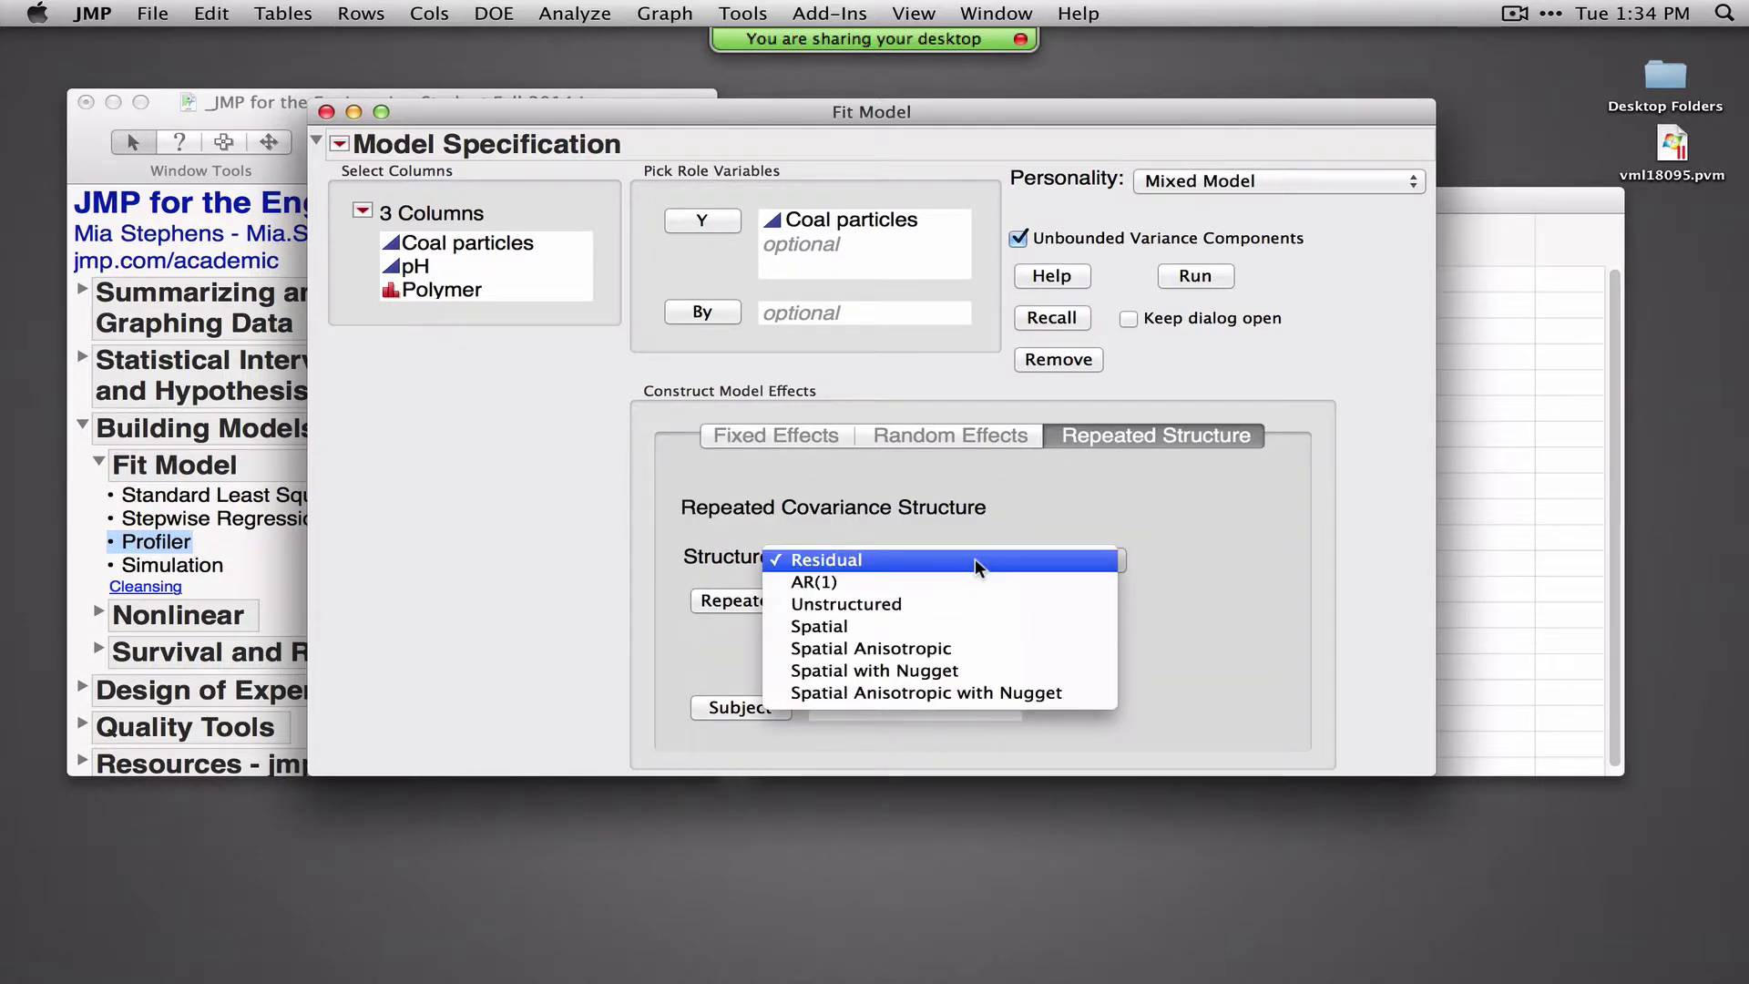
pyautogui.click(1221, 178)
pyautogui.click(1221, 178)
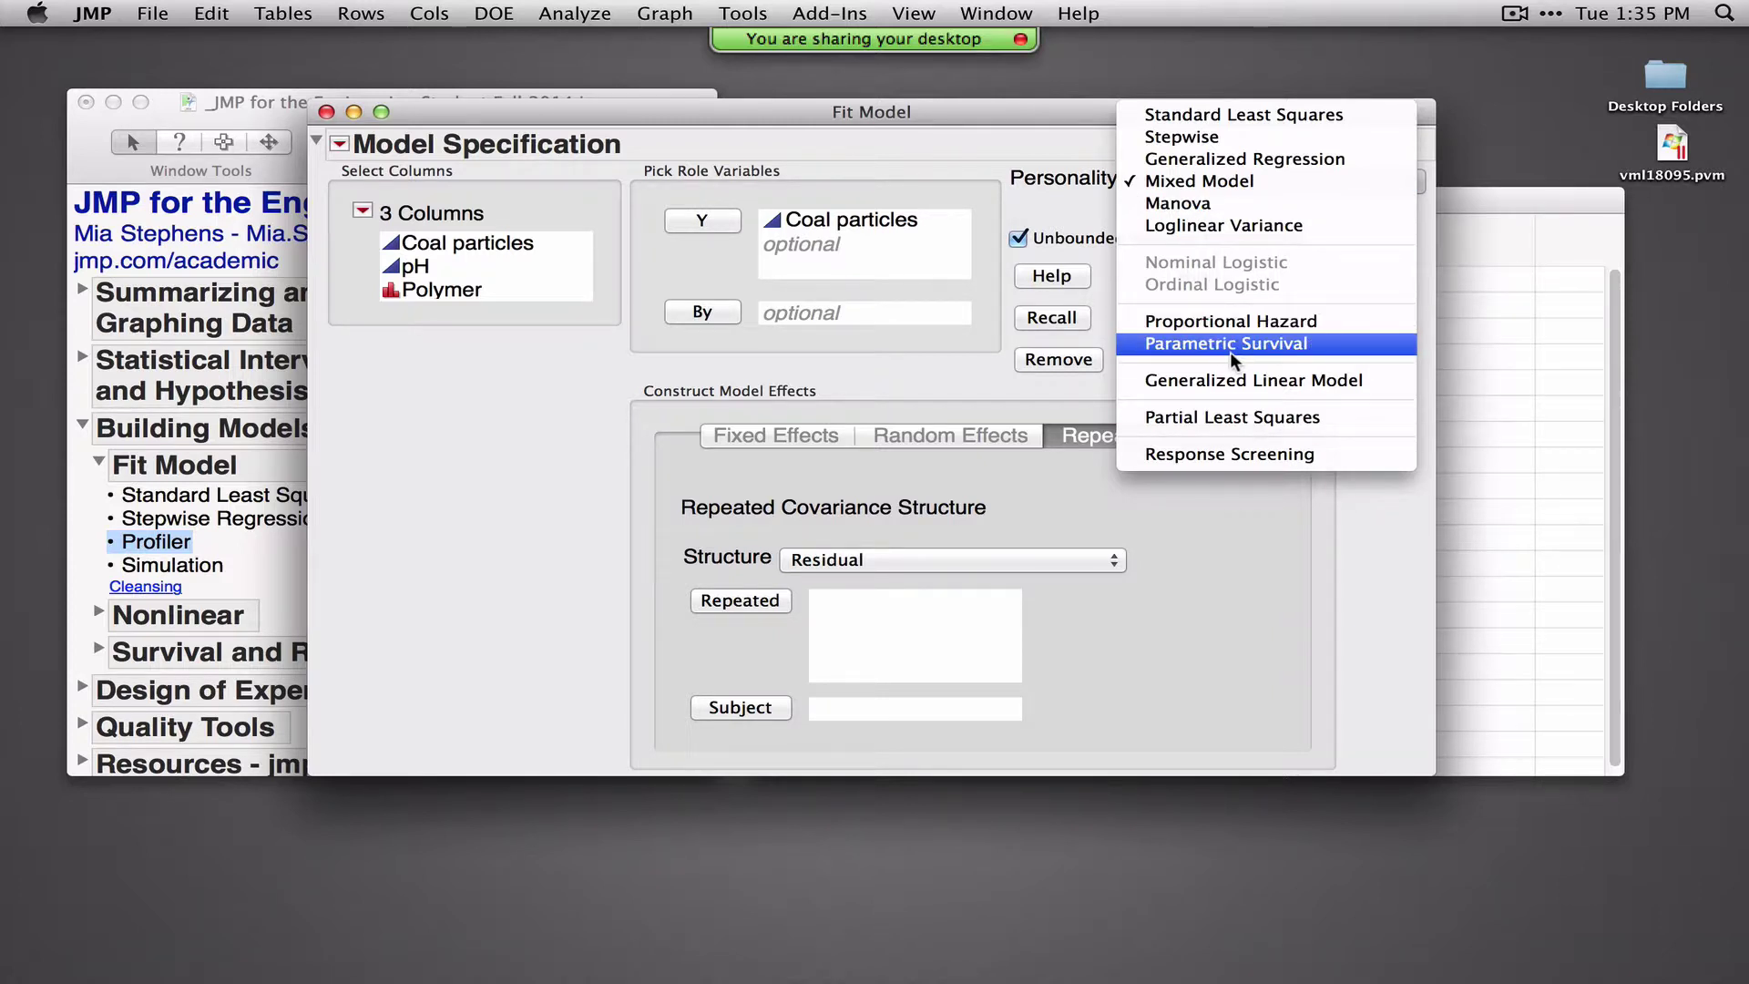
pyautogui.click(1193, 114)
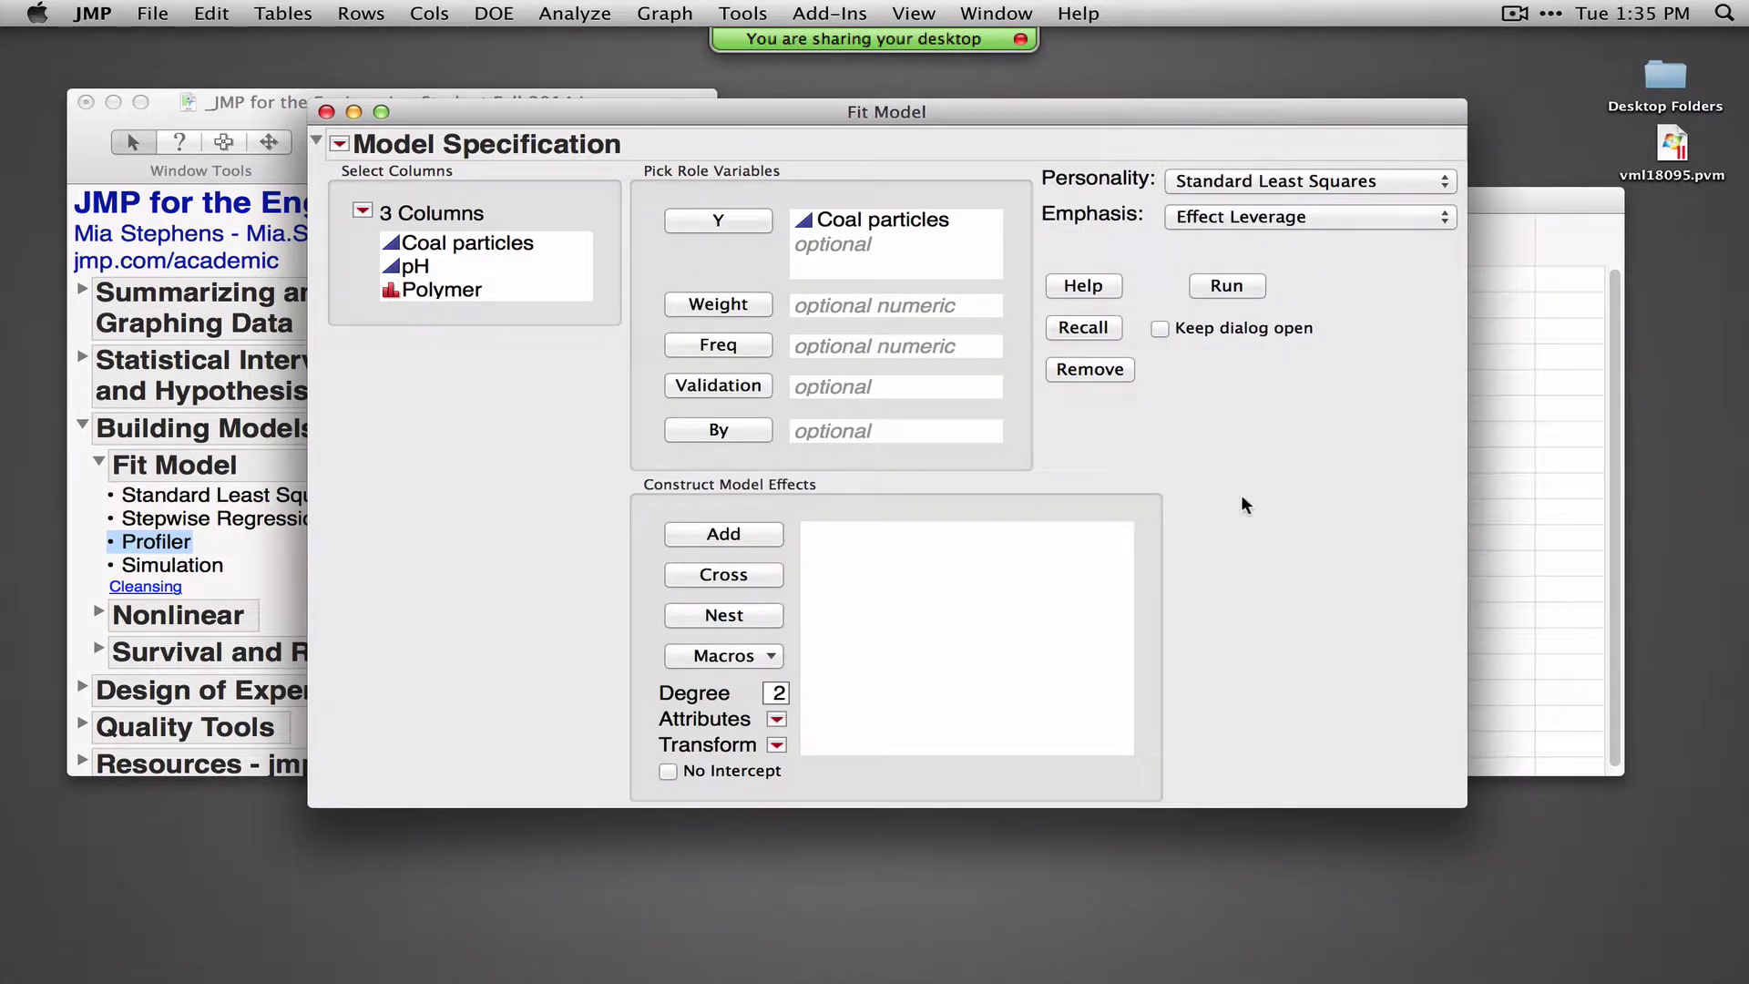
# Add pH and Polymer as model effects for the Coal particles response
pyautogui.moveTo(1071, 478)
pyautogui.mouseDown()
pyautogui.moveTo(642, 472)
pyautogui.moveTo(608, 510)
pyautogui.moveTo(649, 736)
pyautogui.moveTo(1102, 748)
pyautogui.moveTo(1134, 501)
pyautogui.moveTo(1113, 482)
pyautogui.mouseUp()
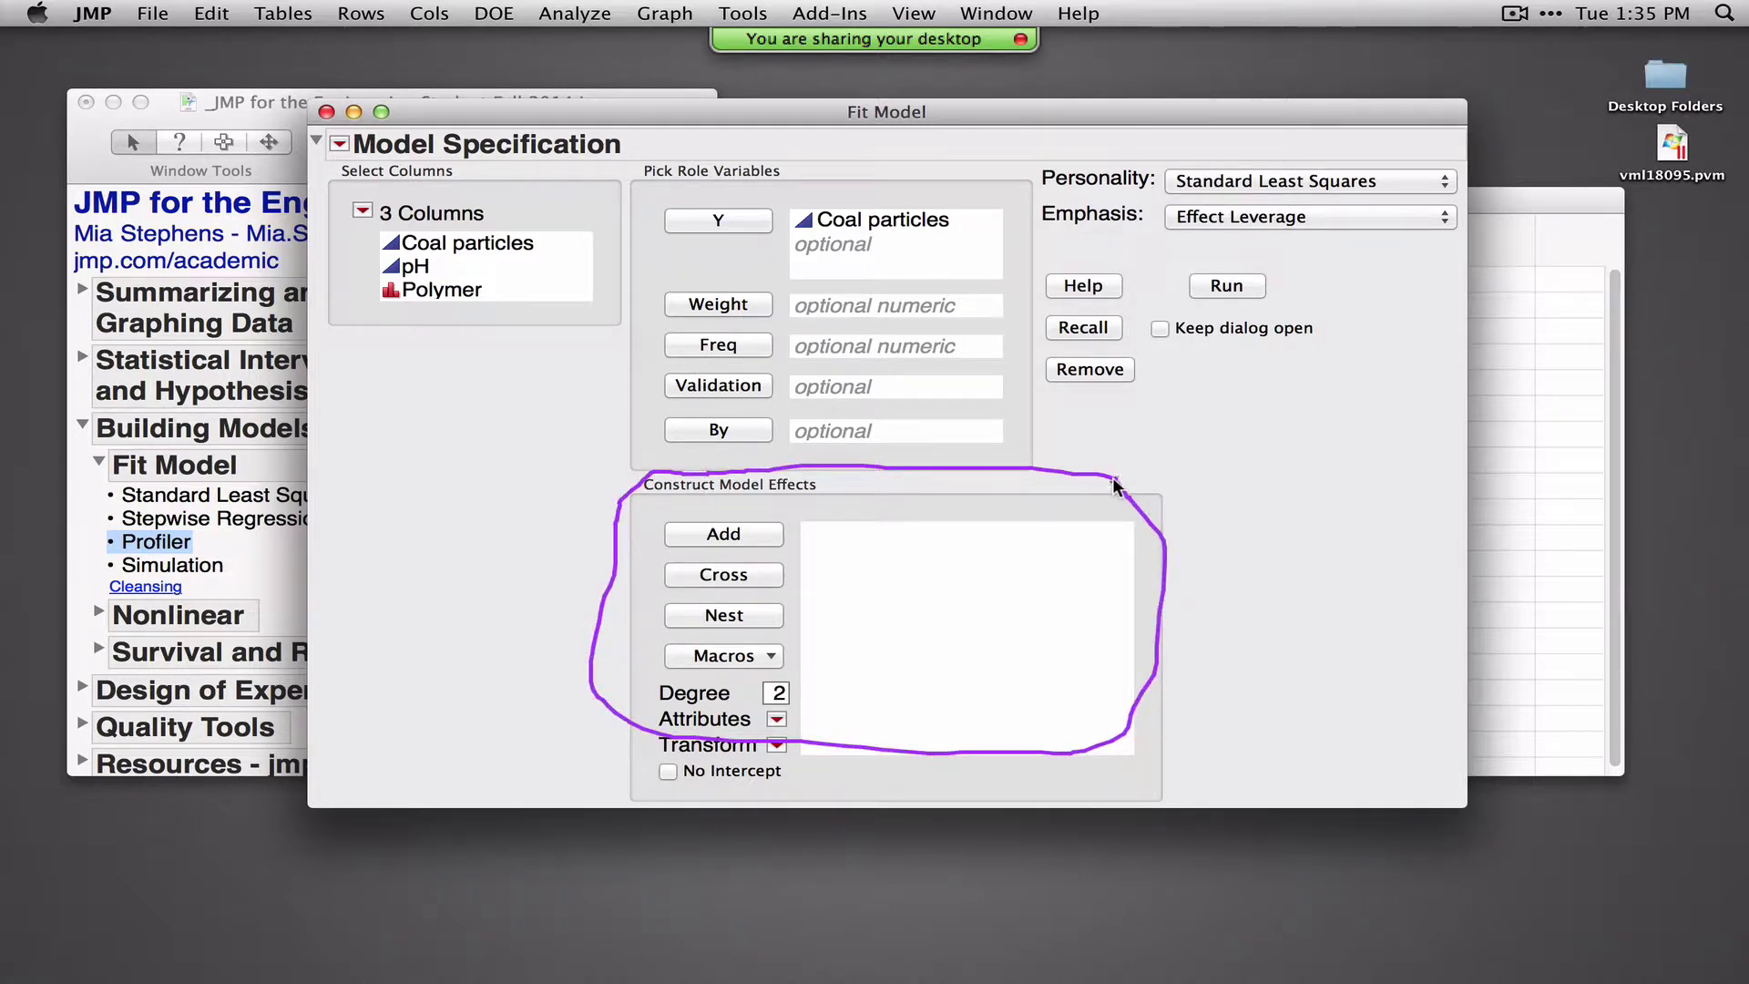
pyautogui.click(443, 267)
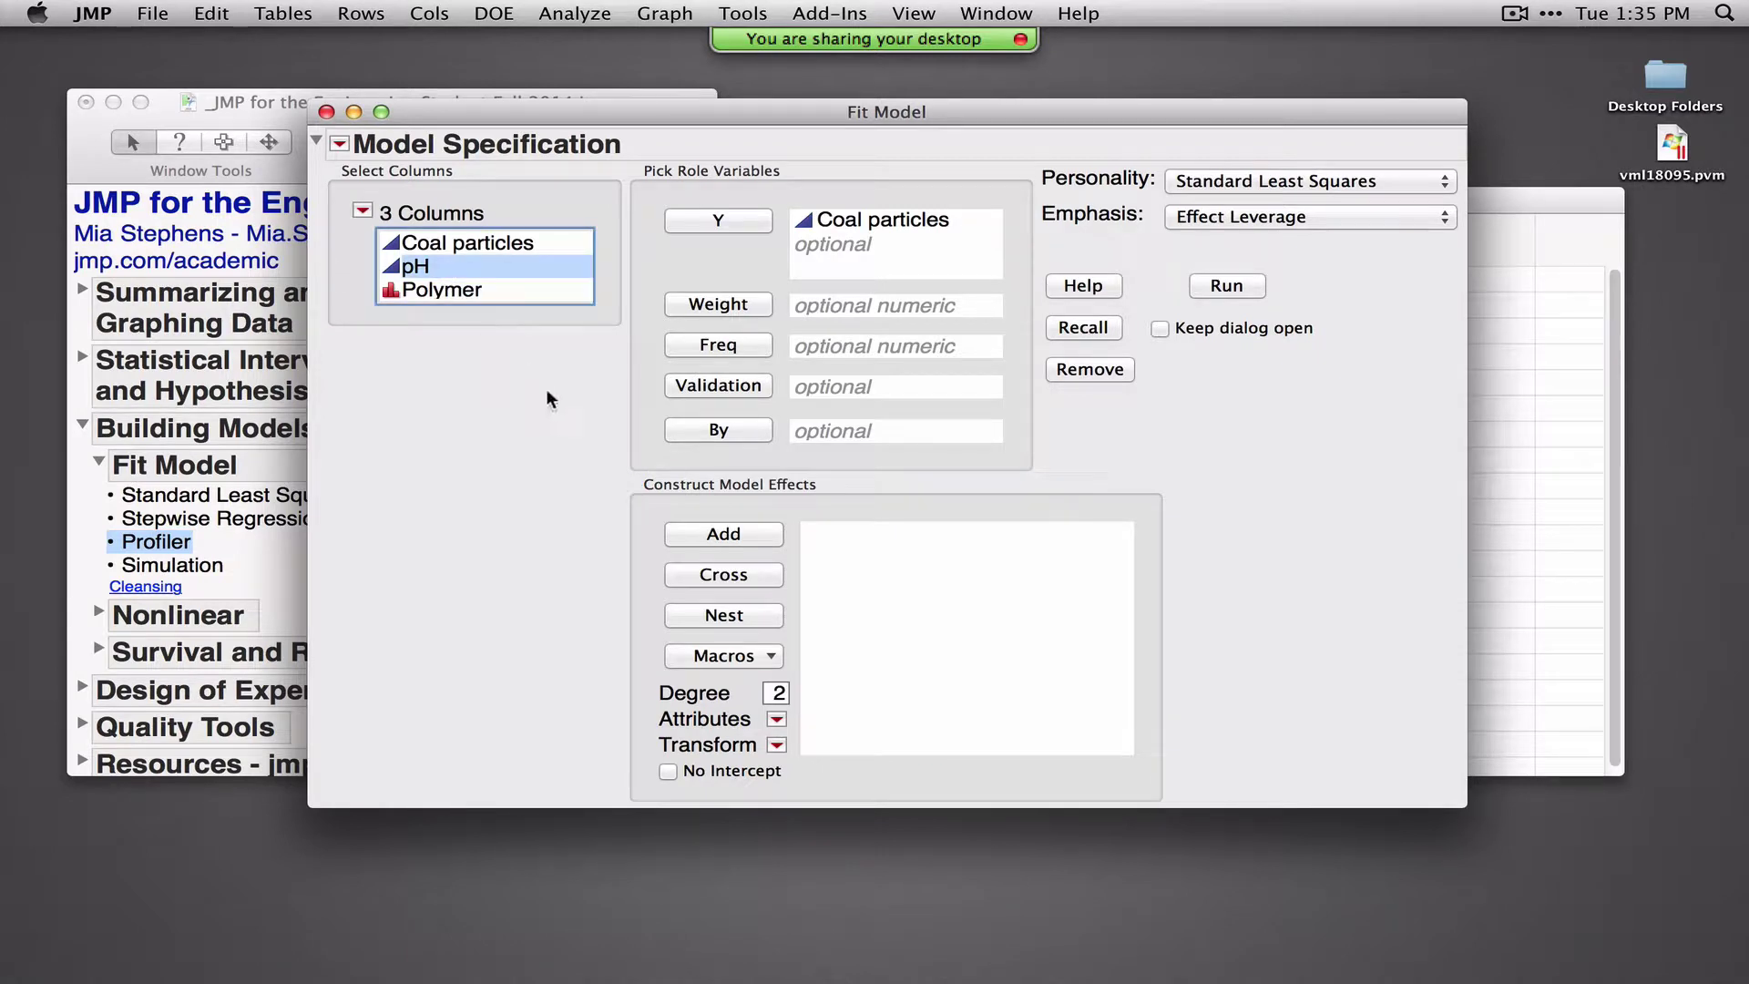
pyautogui.click(722, 541)
pyautogui.click(461, 299)
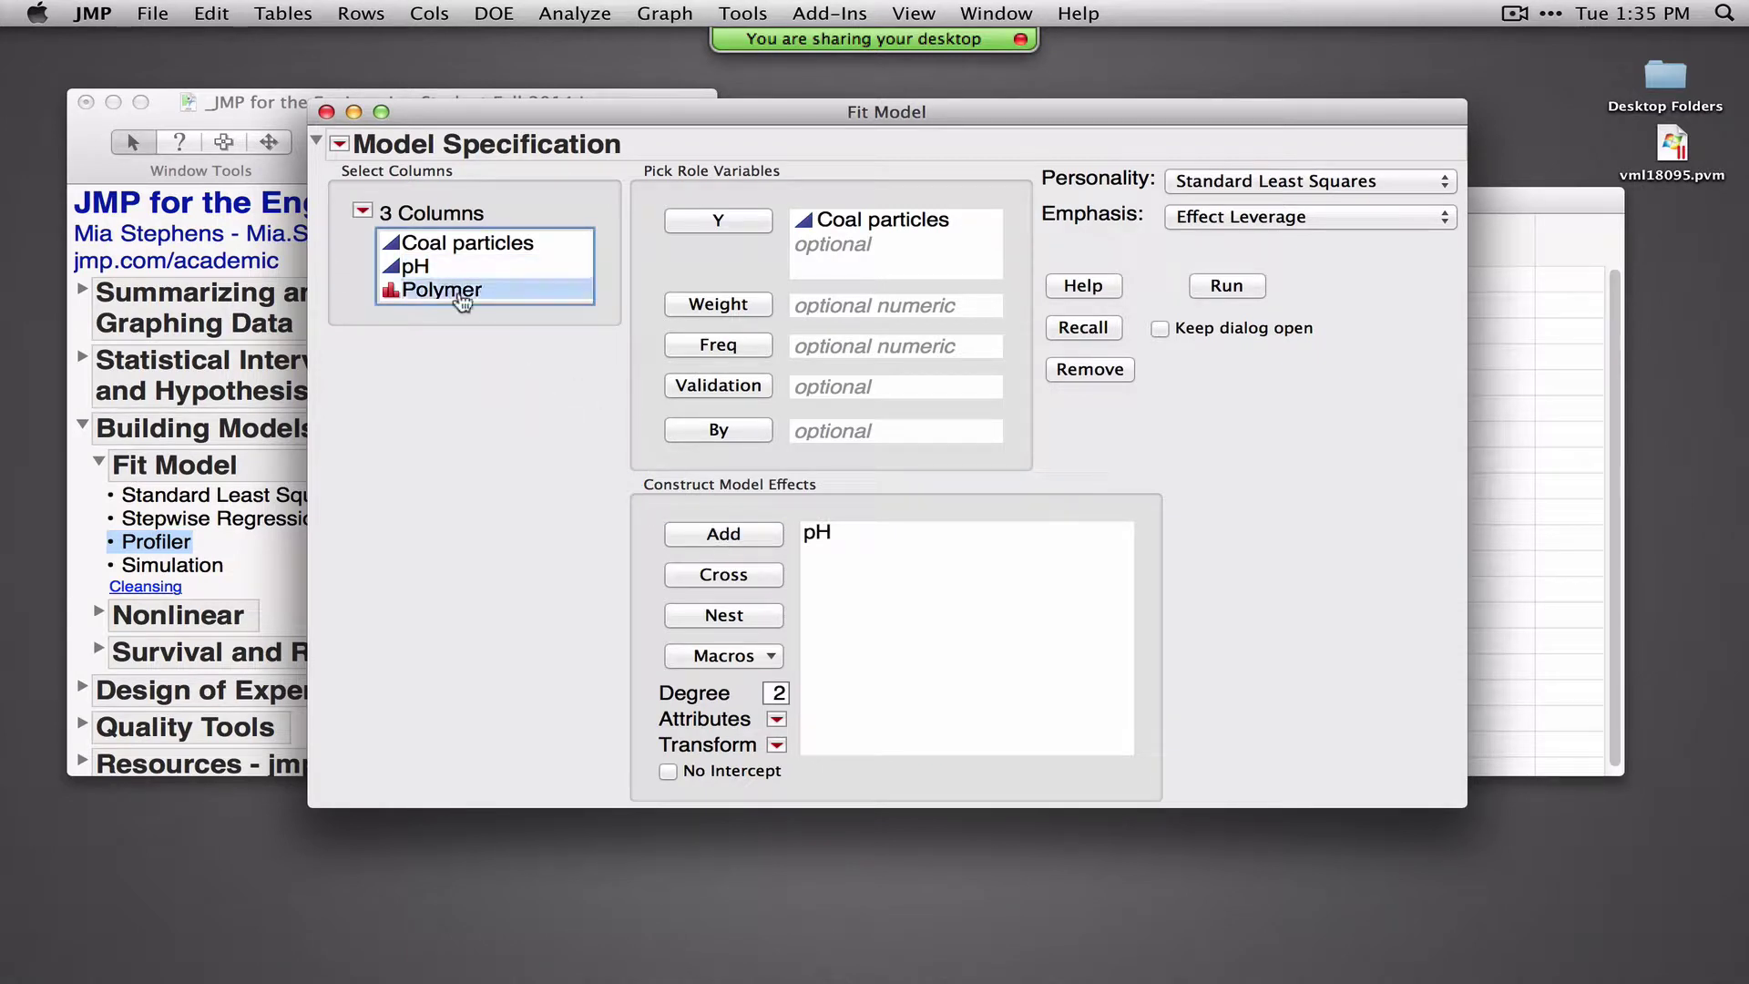
pyautogui.click(737, 535)
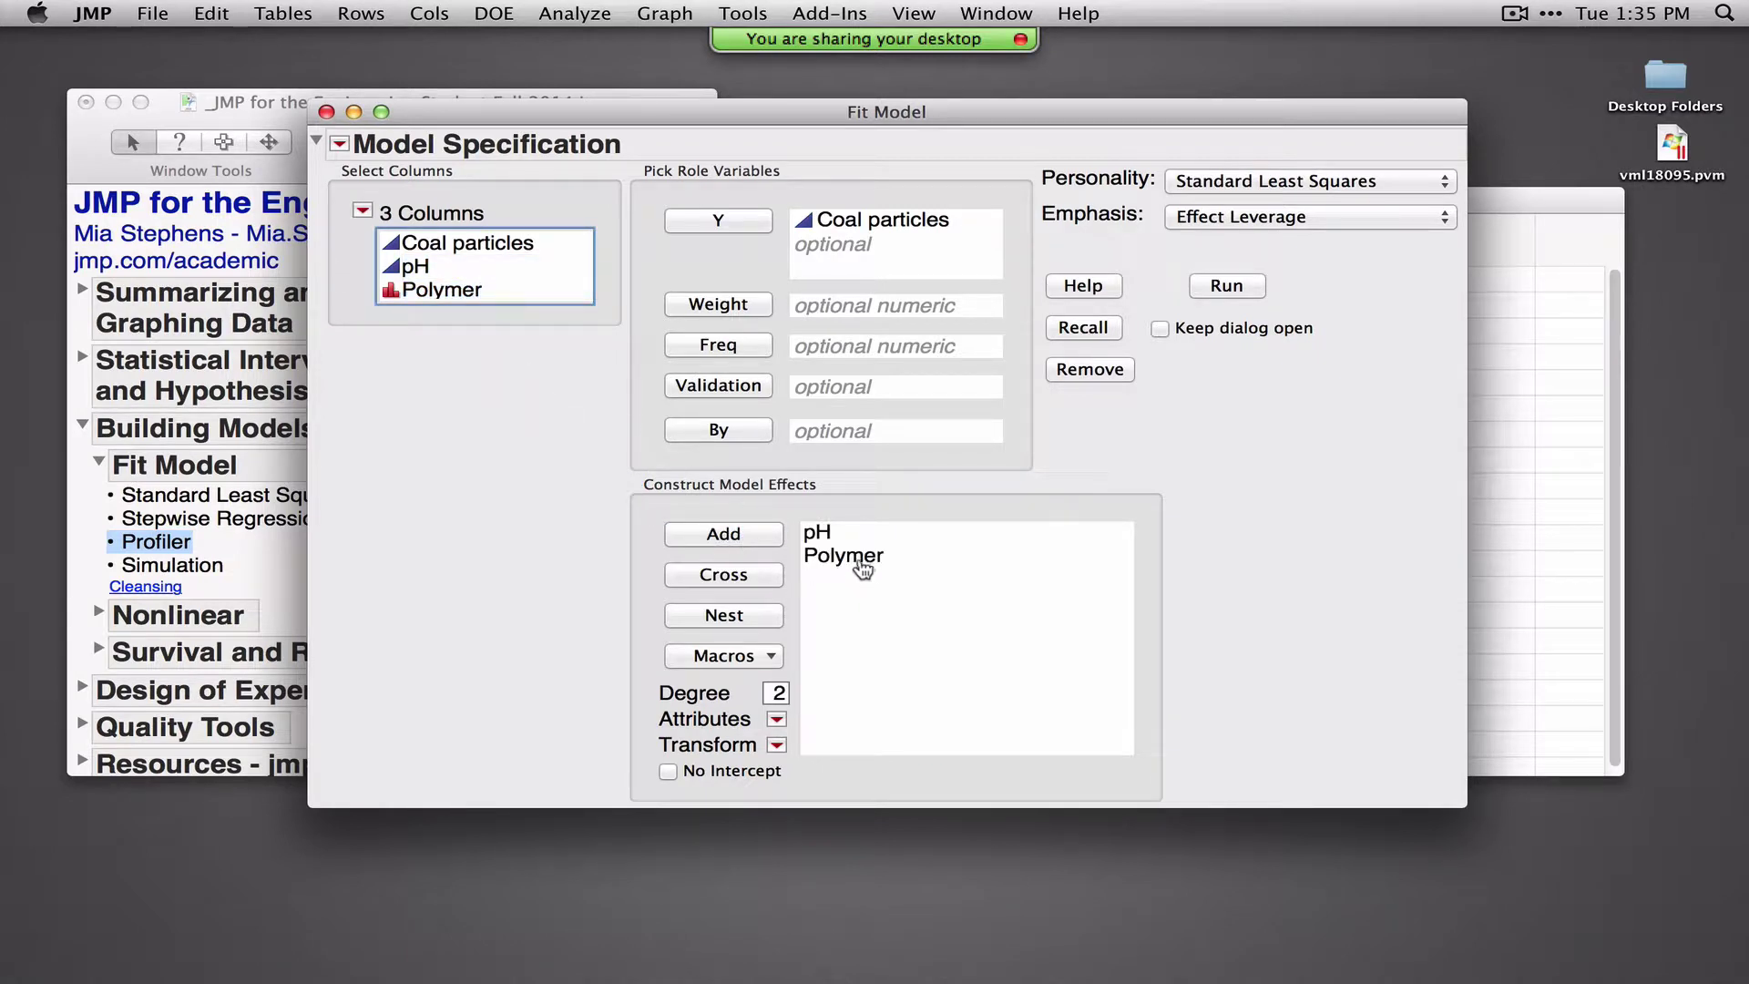
# Cross pH with Polymer to add the pH*Polymer interaction to the model effects
pyautogui.moveTo(987, 105); pyautogui.dragTo(904, 190)
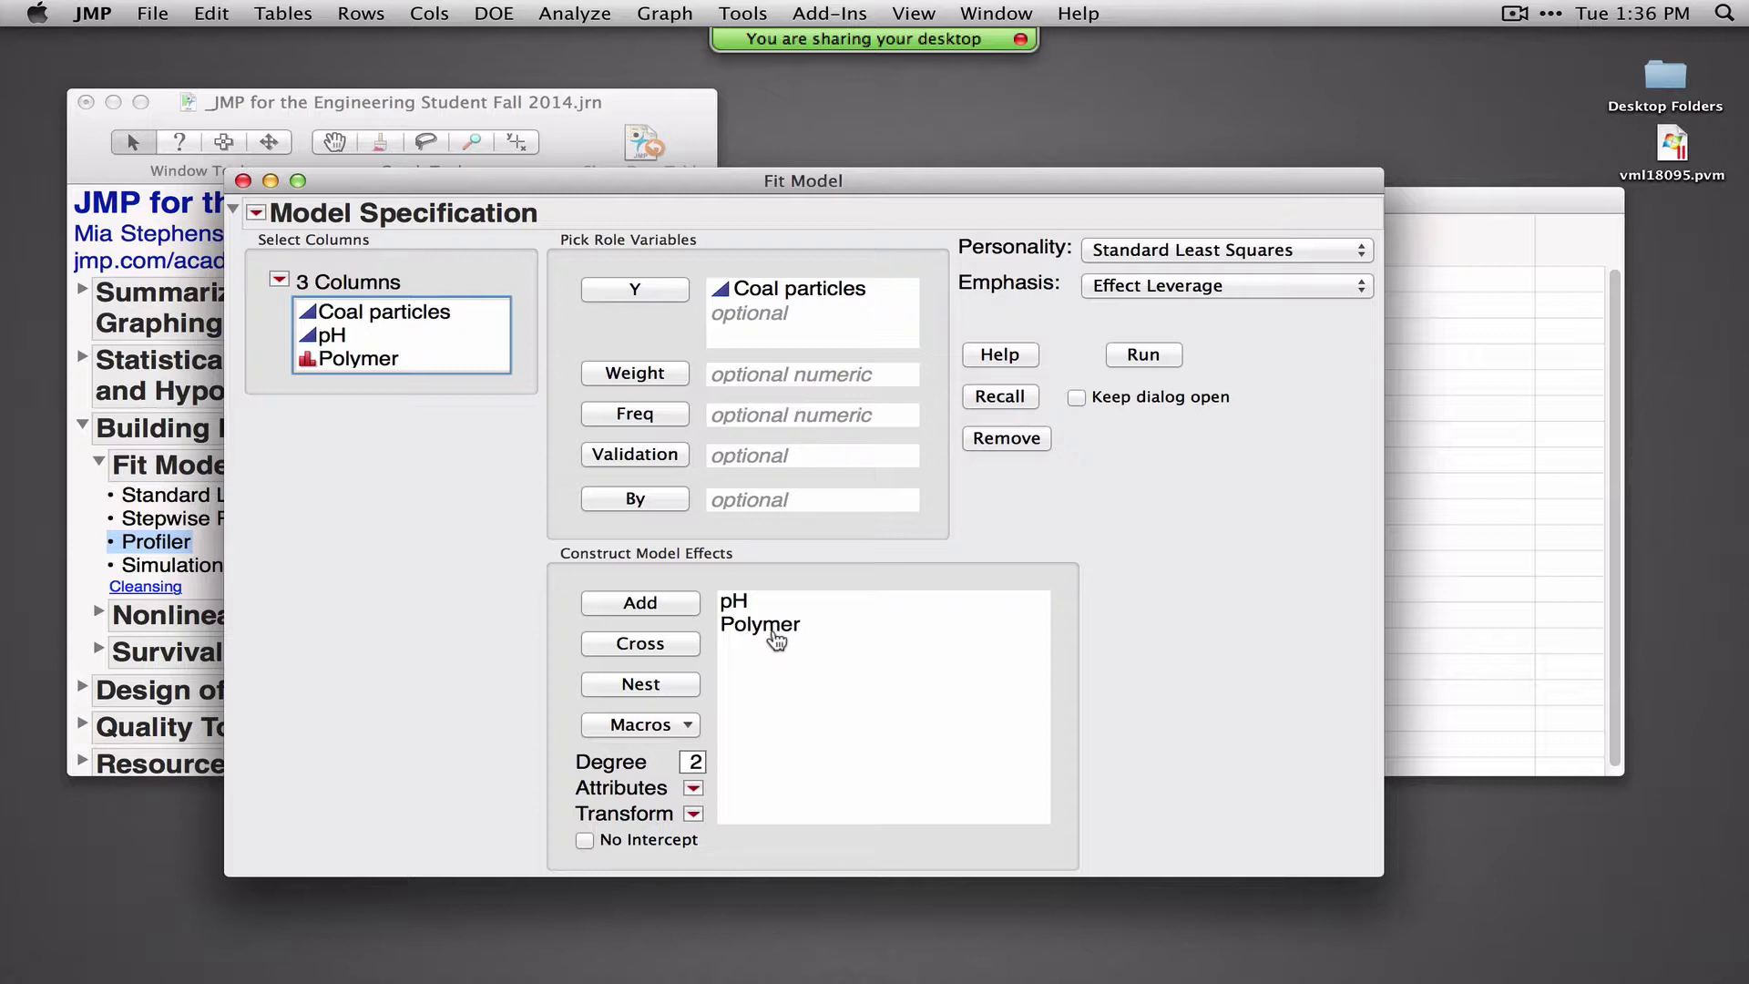
pyautogui.click(351, 343)
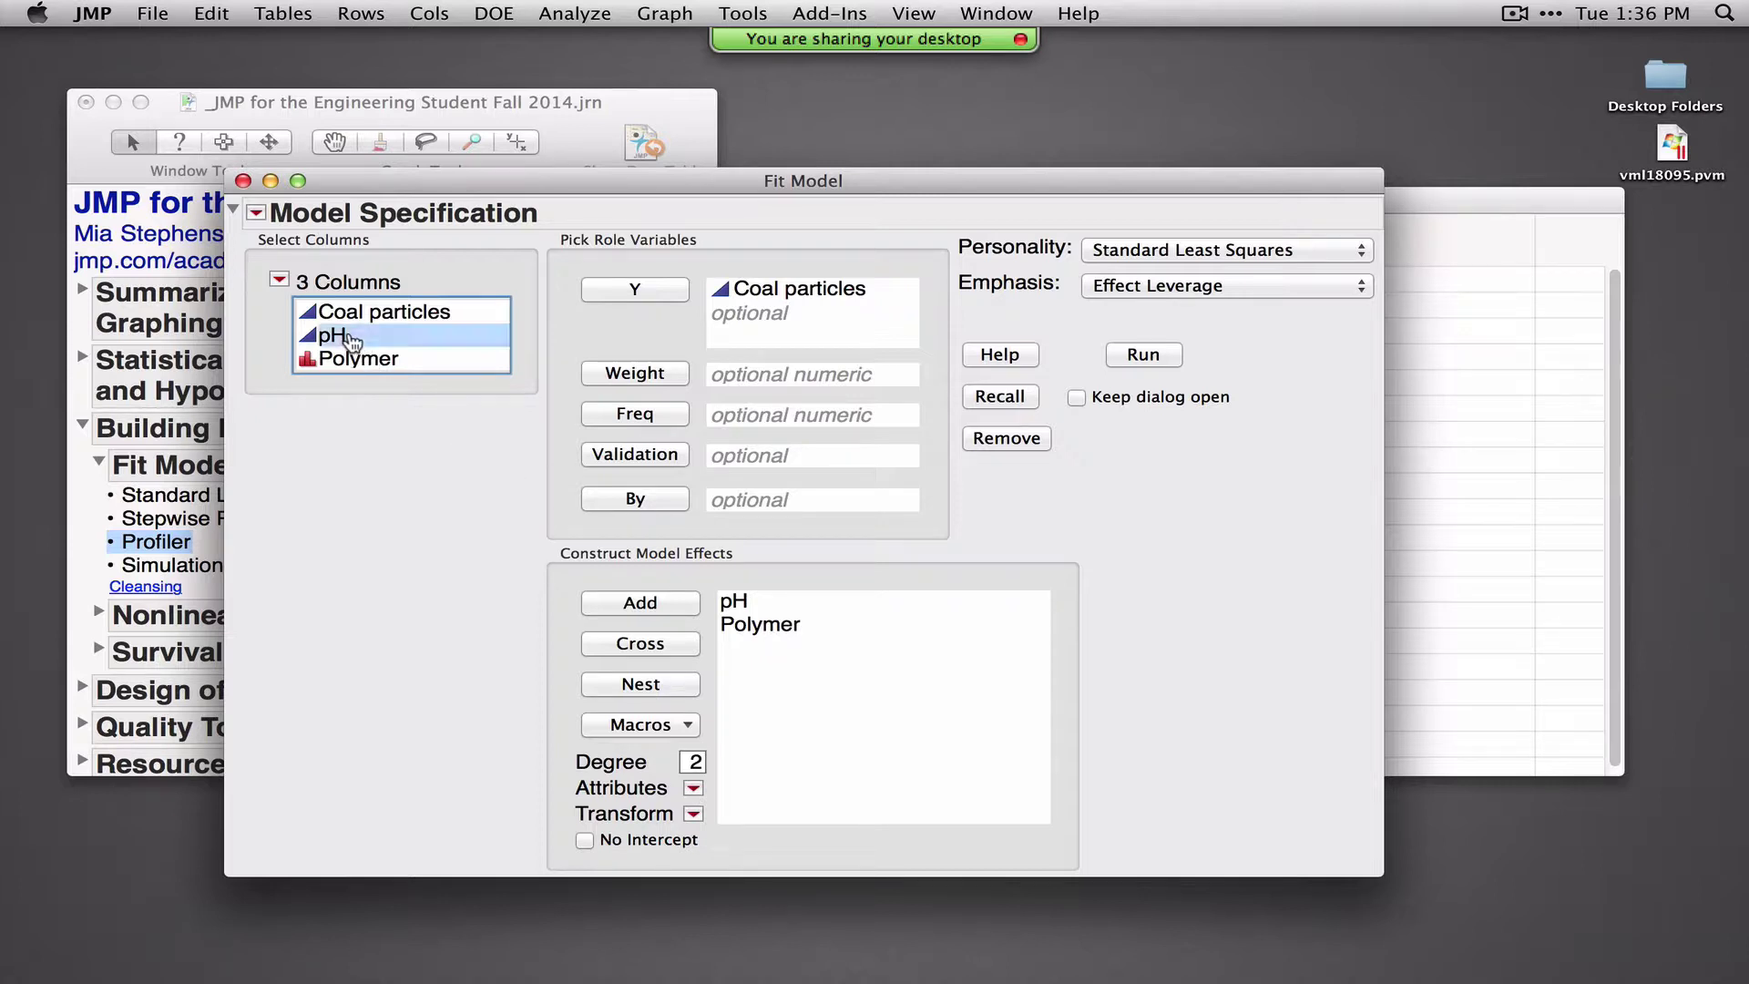
pyautogui.moveTo(351, 343); pyautogui.dragTo(348, 362)
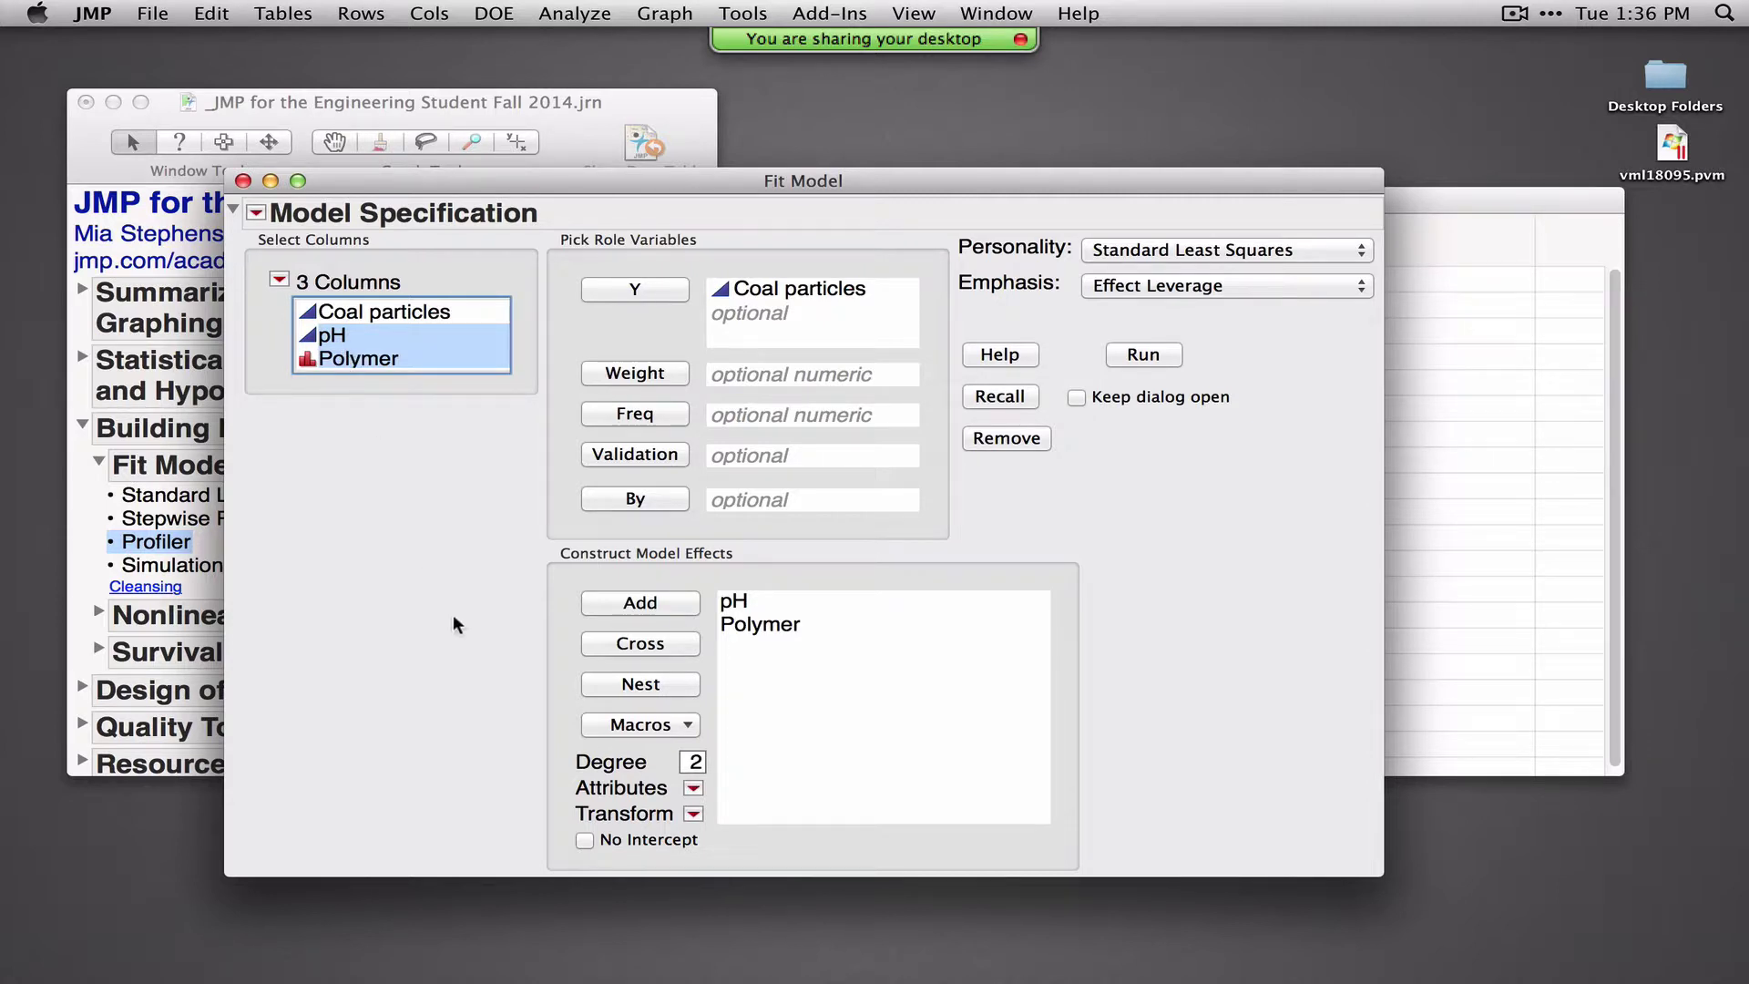
pyautogui.click(657, 652)
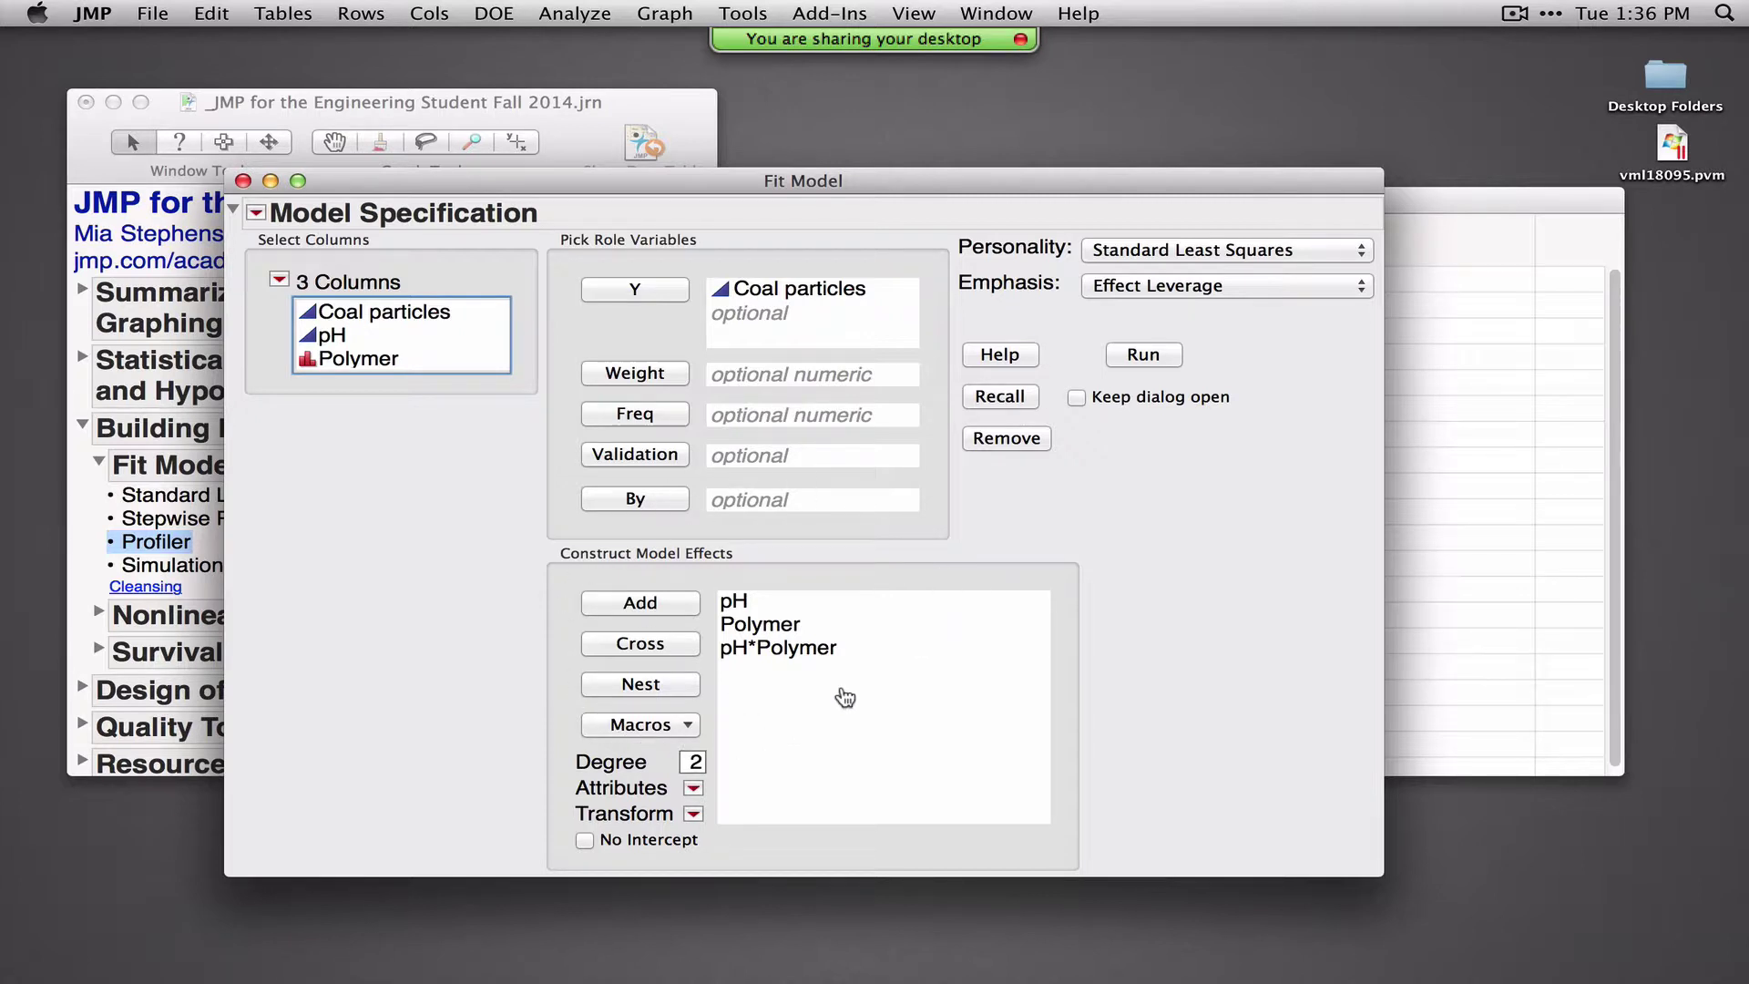
# Run the least squares model and enlarge the Regression Plot in the resulting report
pyautogui.click(1145, 355)
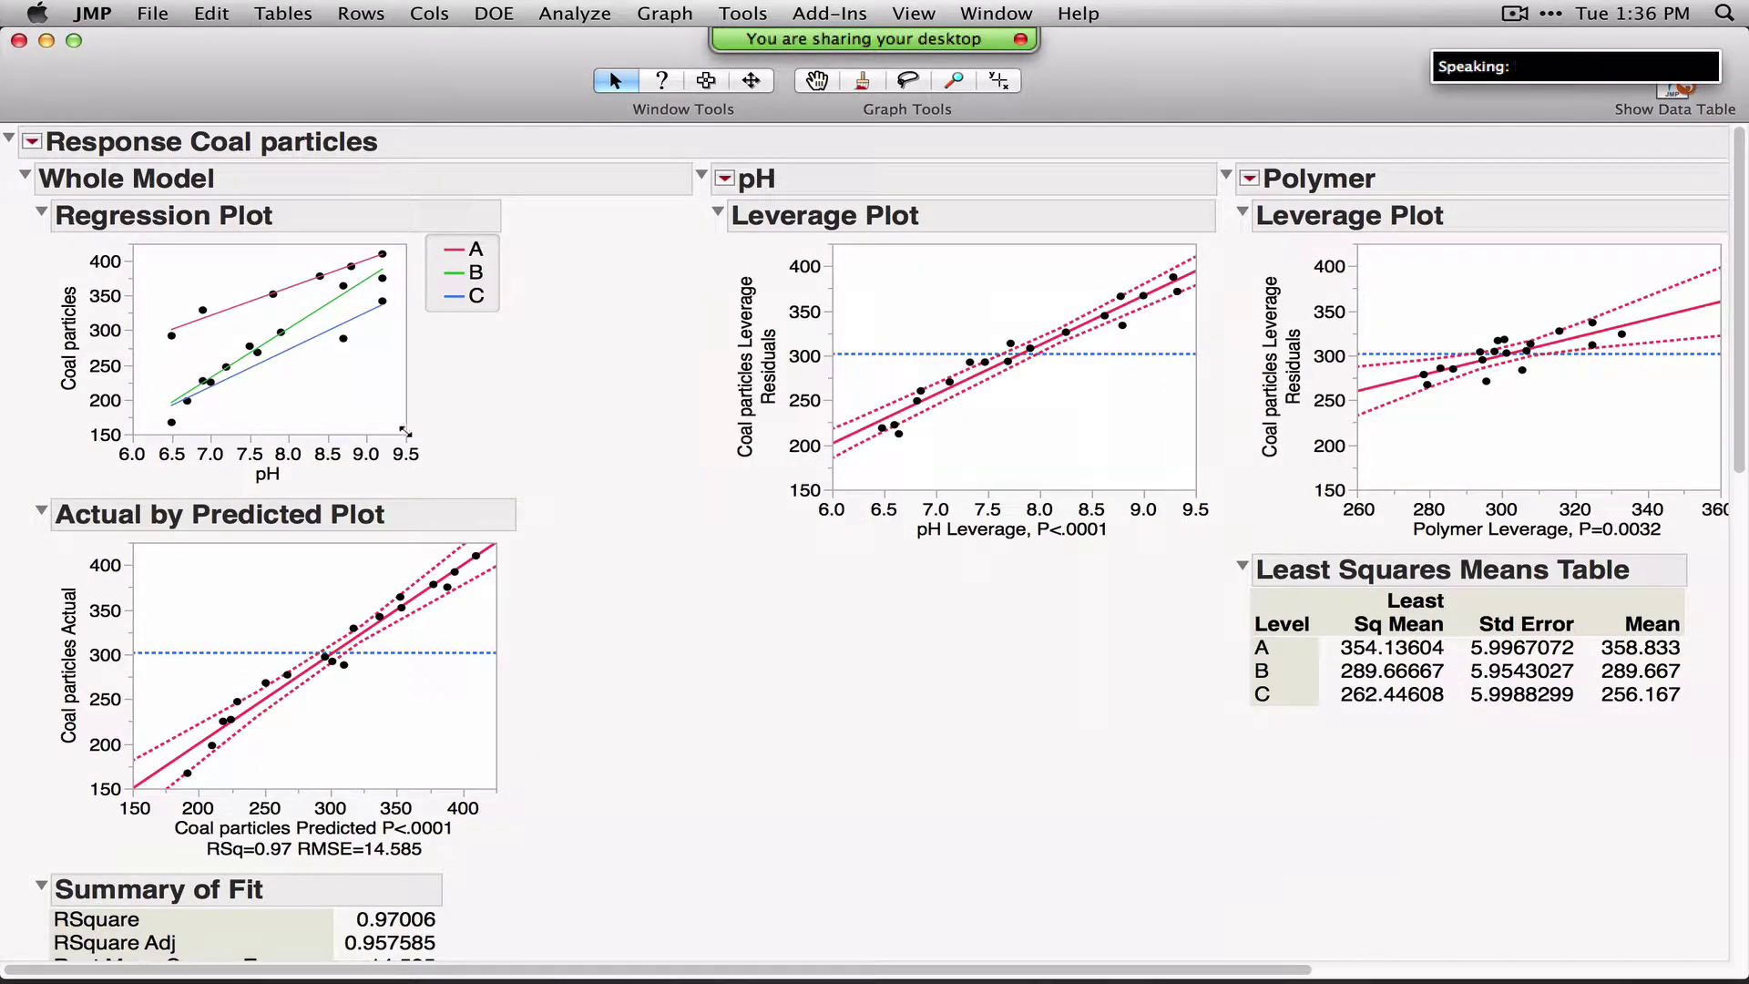
pyautogui.moveTo(406, 435); pyautogui.dragTo(507, 472)
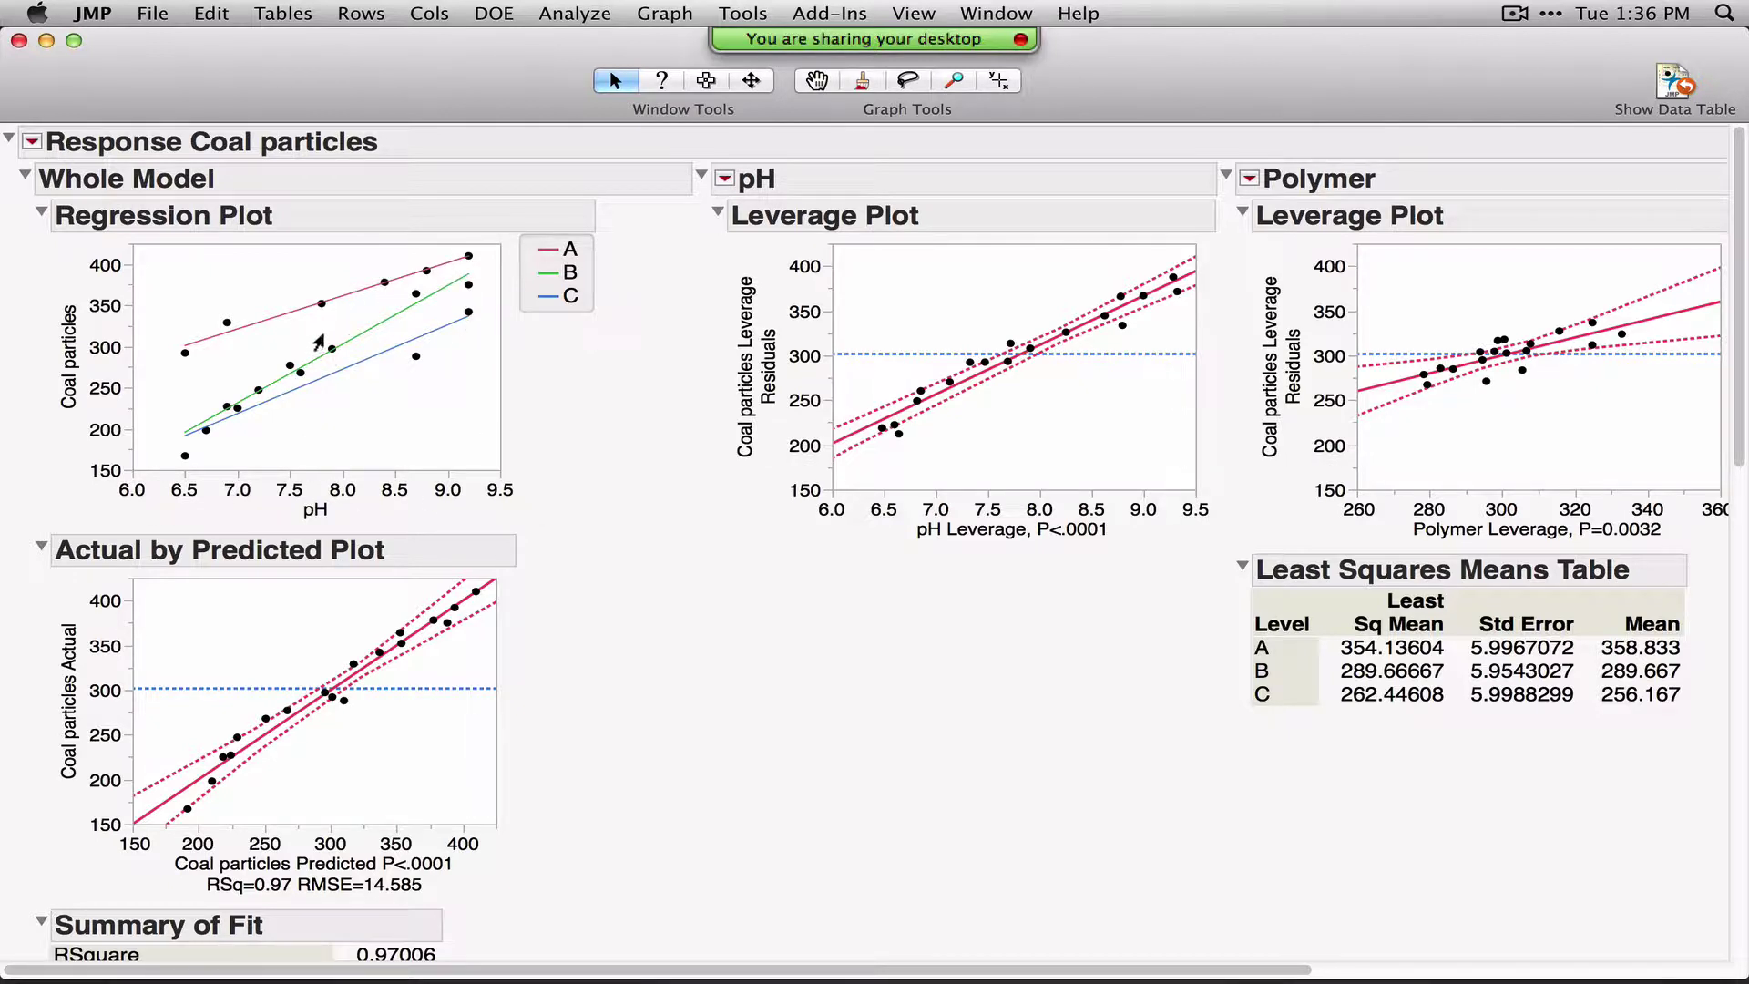
# Examine the Actual by Predicted Plot, Summary of Fit, Analysis of Variance, Parameter Estimates, Effect Tests and residual plot
pyautogui.scroll(-2, 567, 563)
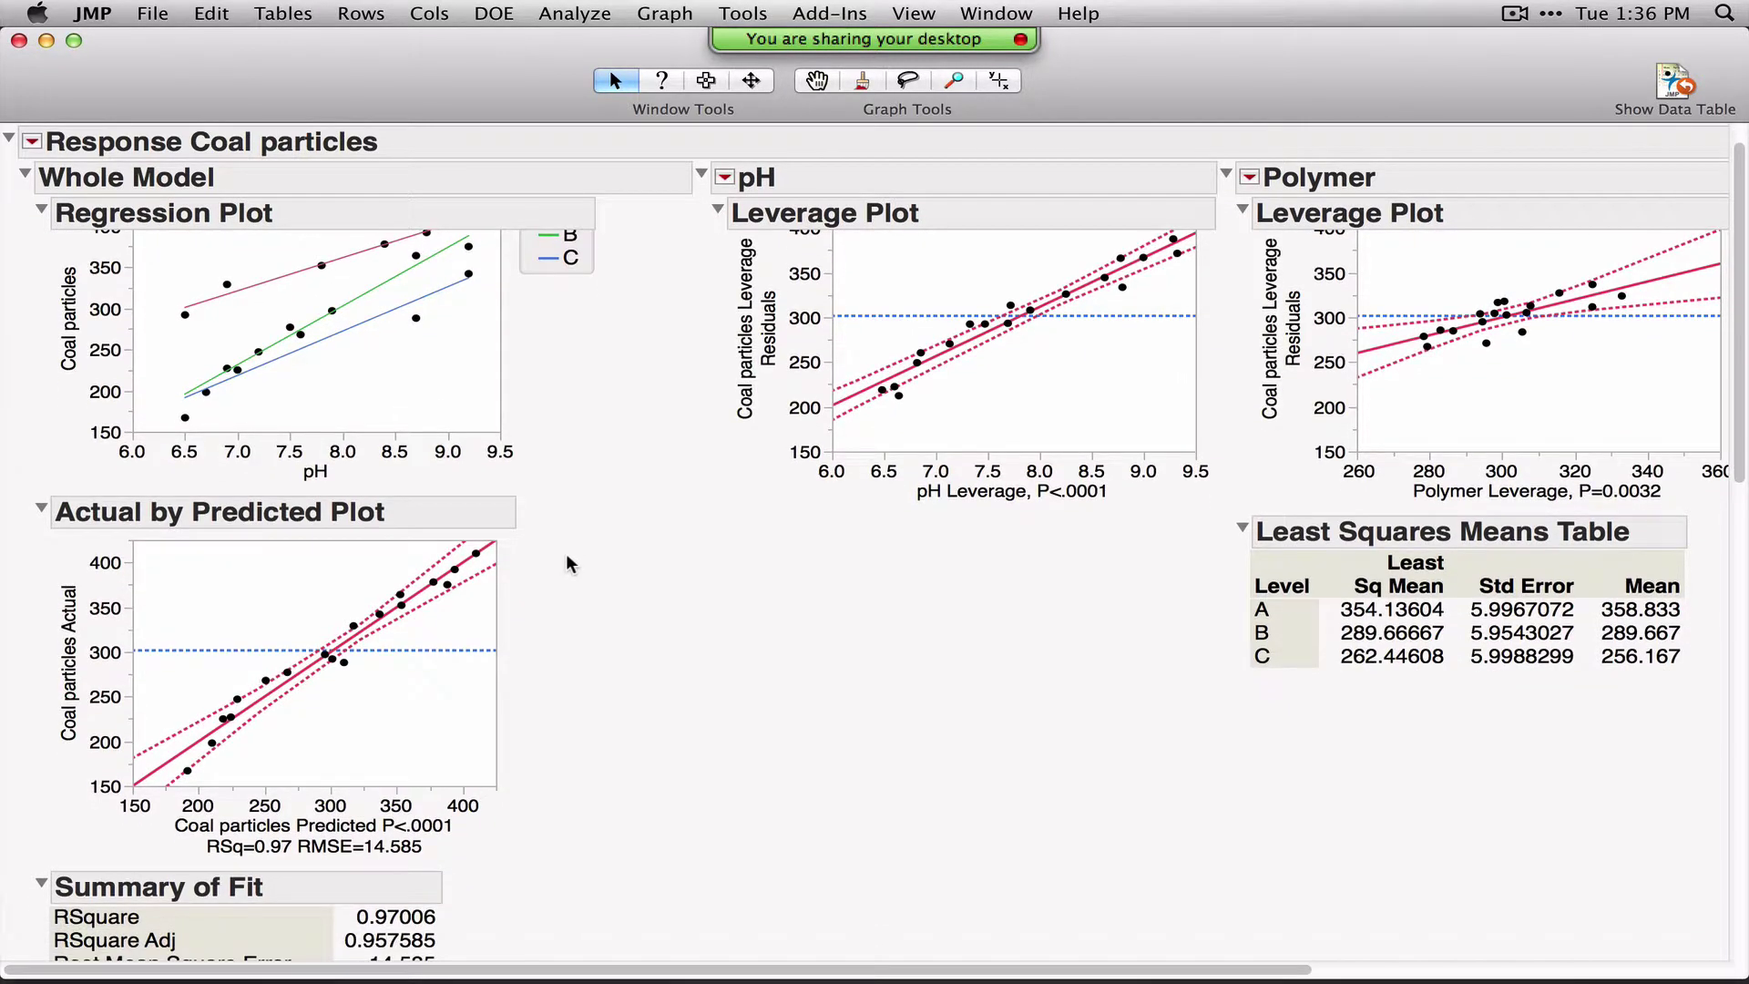
pyautogui.scroll(-10, 566, 562)
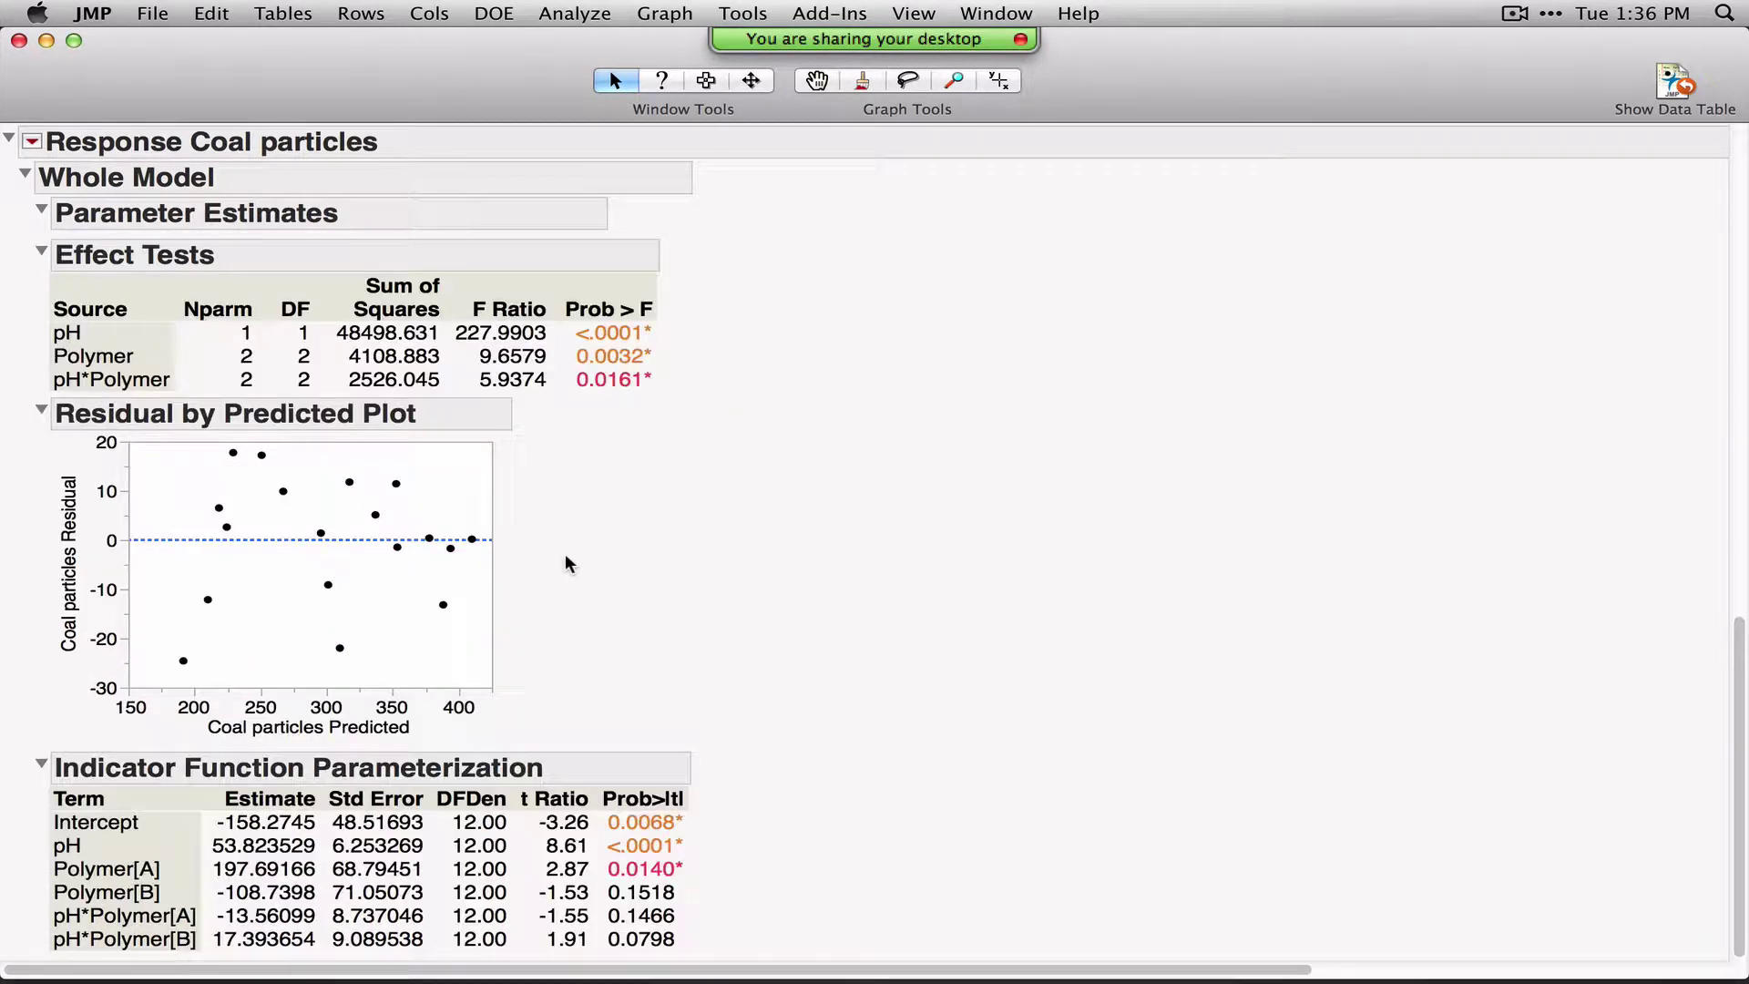
pyautogui.scroll(12, 567, 563)
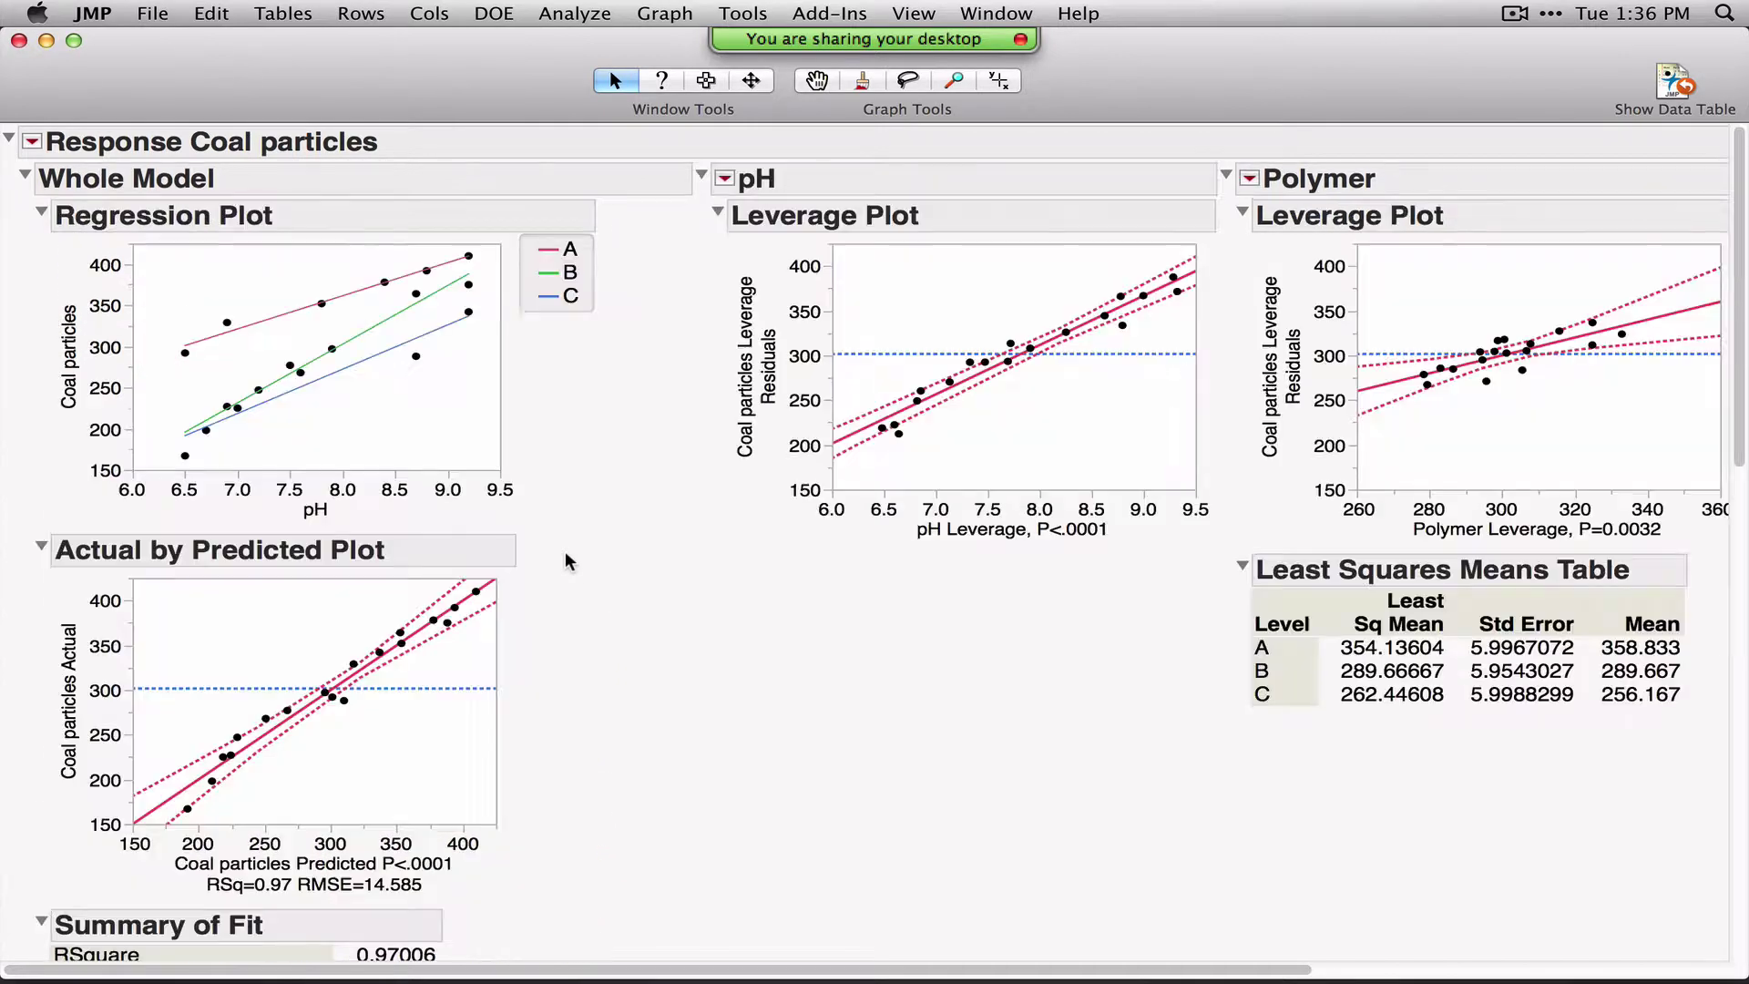
pyautogui.scroll(-1, 567, 562)
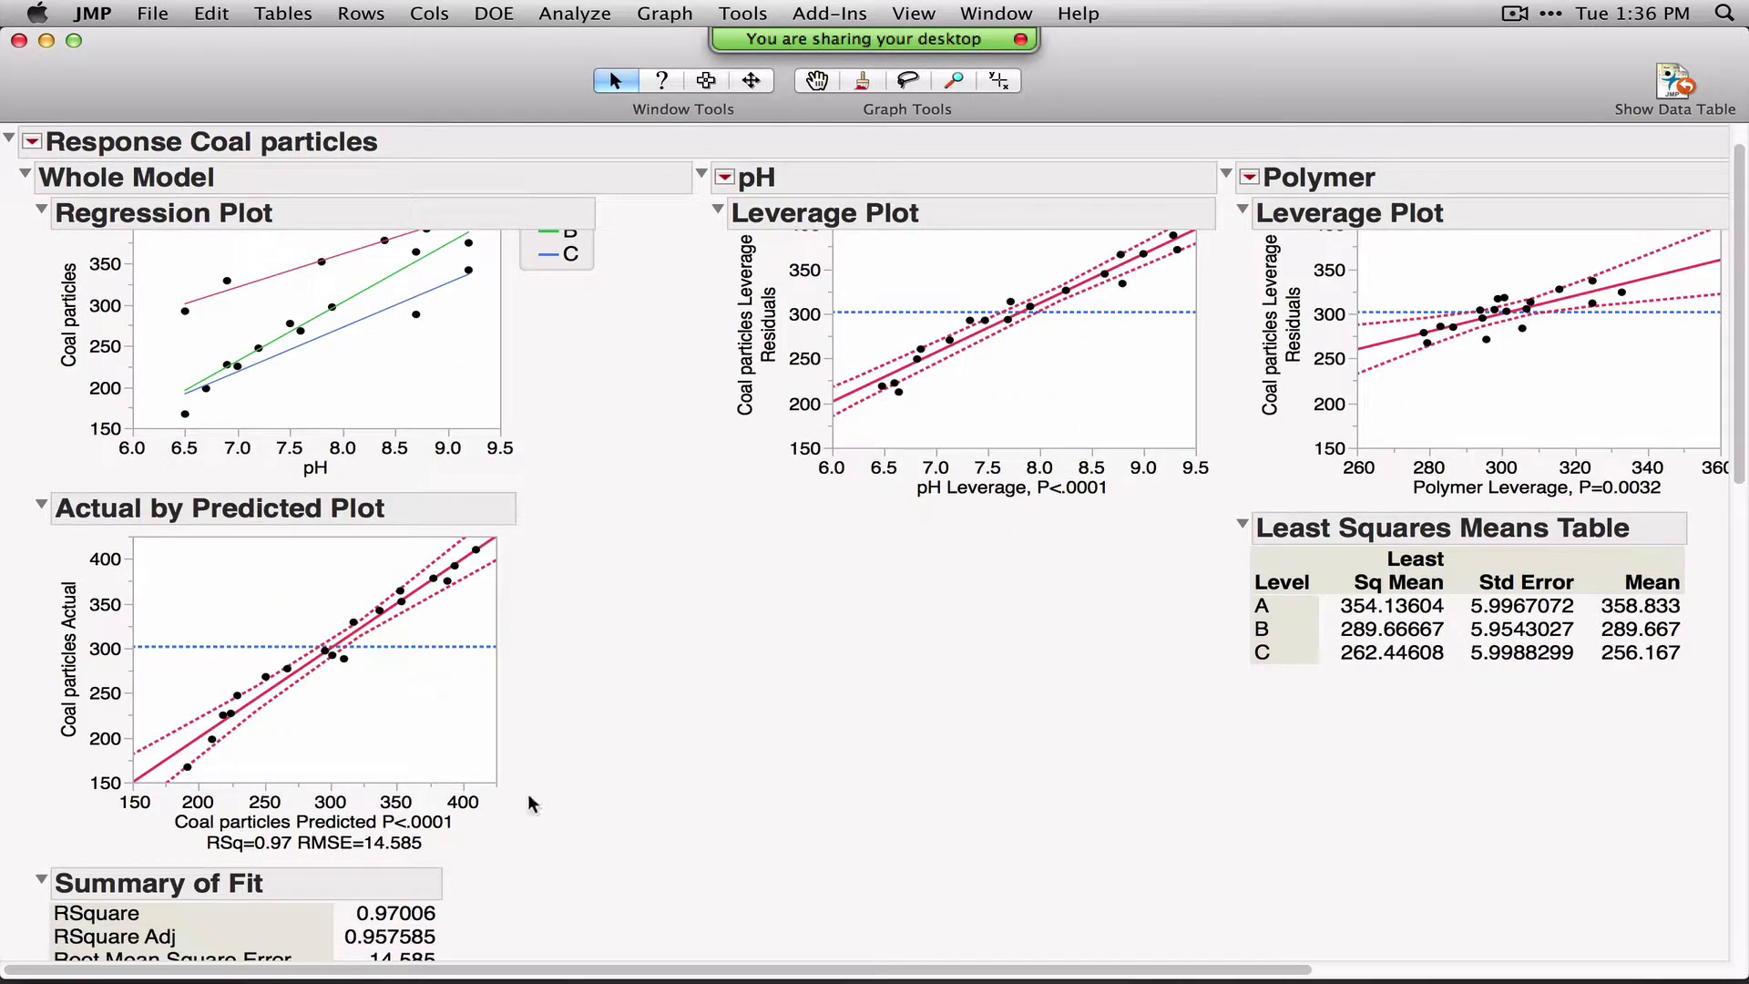
pyautogui.moveTo(532, 799)
pyautogui.mouseDown()
pyautogui.moveTo(591, 675)
pyautogui.moveTo(507, 496)
pyautogui.moveTo(198, 460)
pyautogui.moveTo(84, 526)
pyautogui.moveTo(160, 830)
pyautogui.moveTo(499, 819)
pyautogui.moveTo(559, 775)
pyautogui.mouseUp()
pyautogui.scroll(-10, 722, 732)
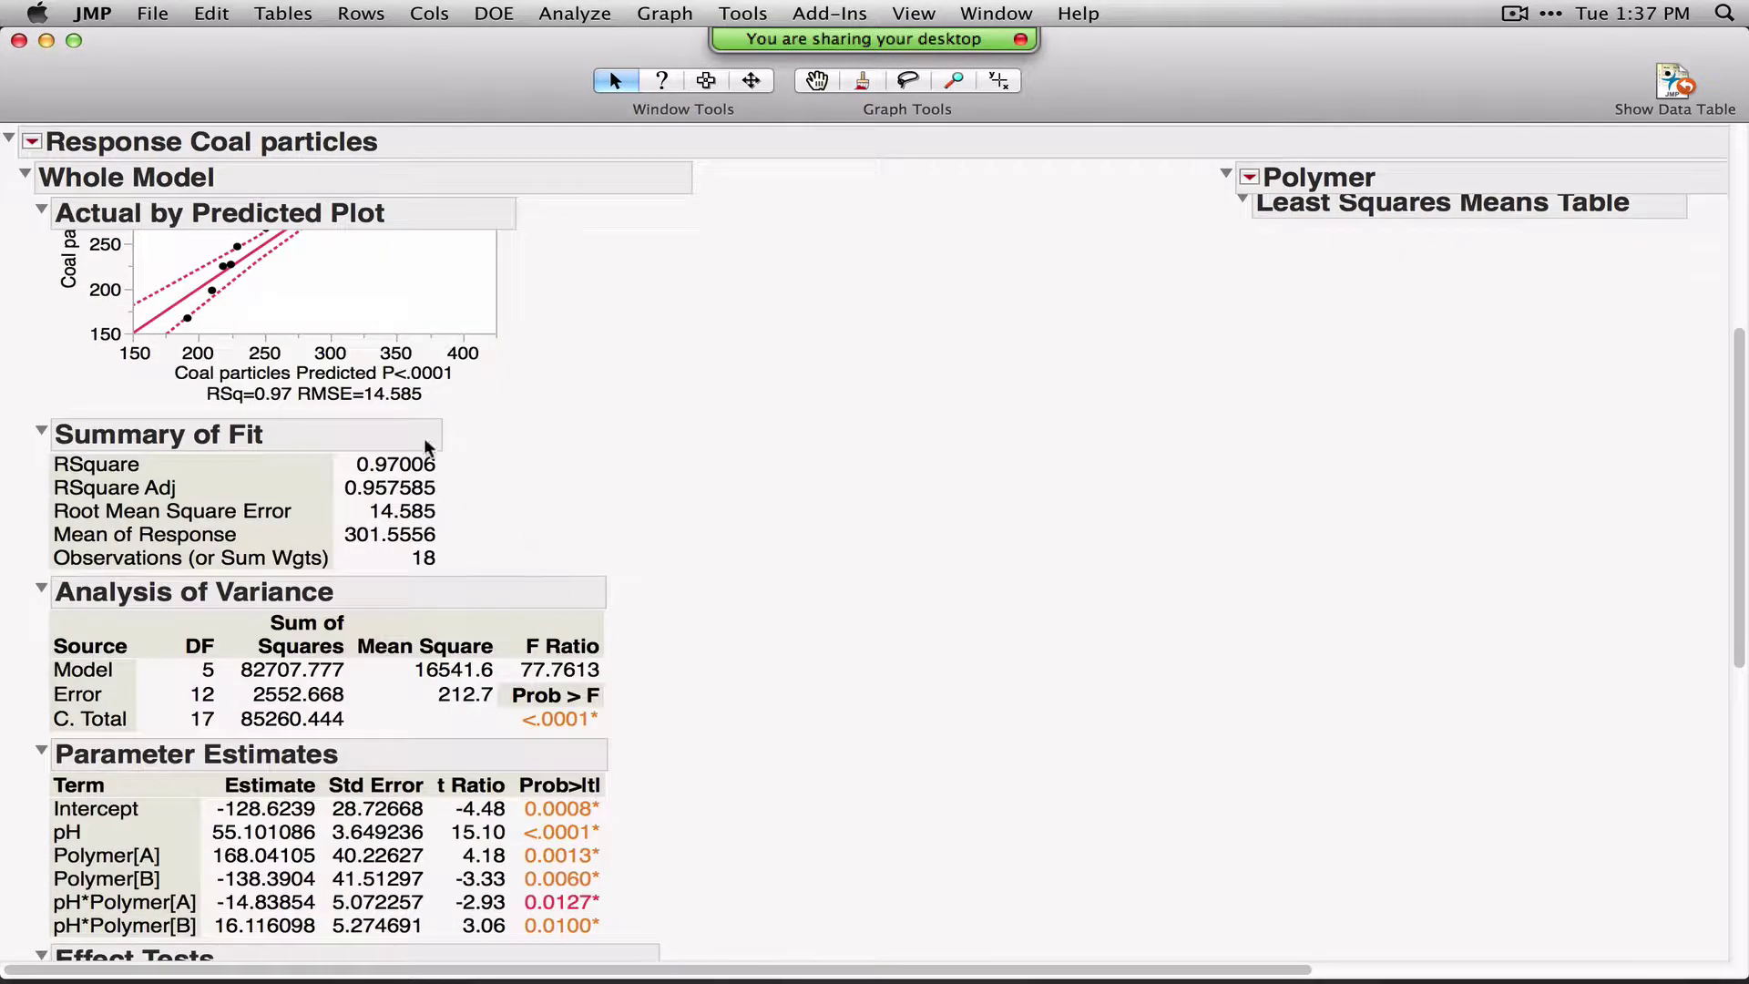
pyautogui.moveTo(459, 452); pyautogui.dragTo(447, 569)
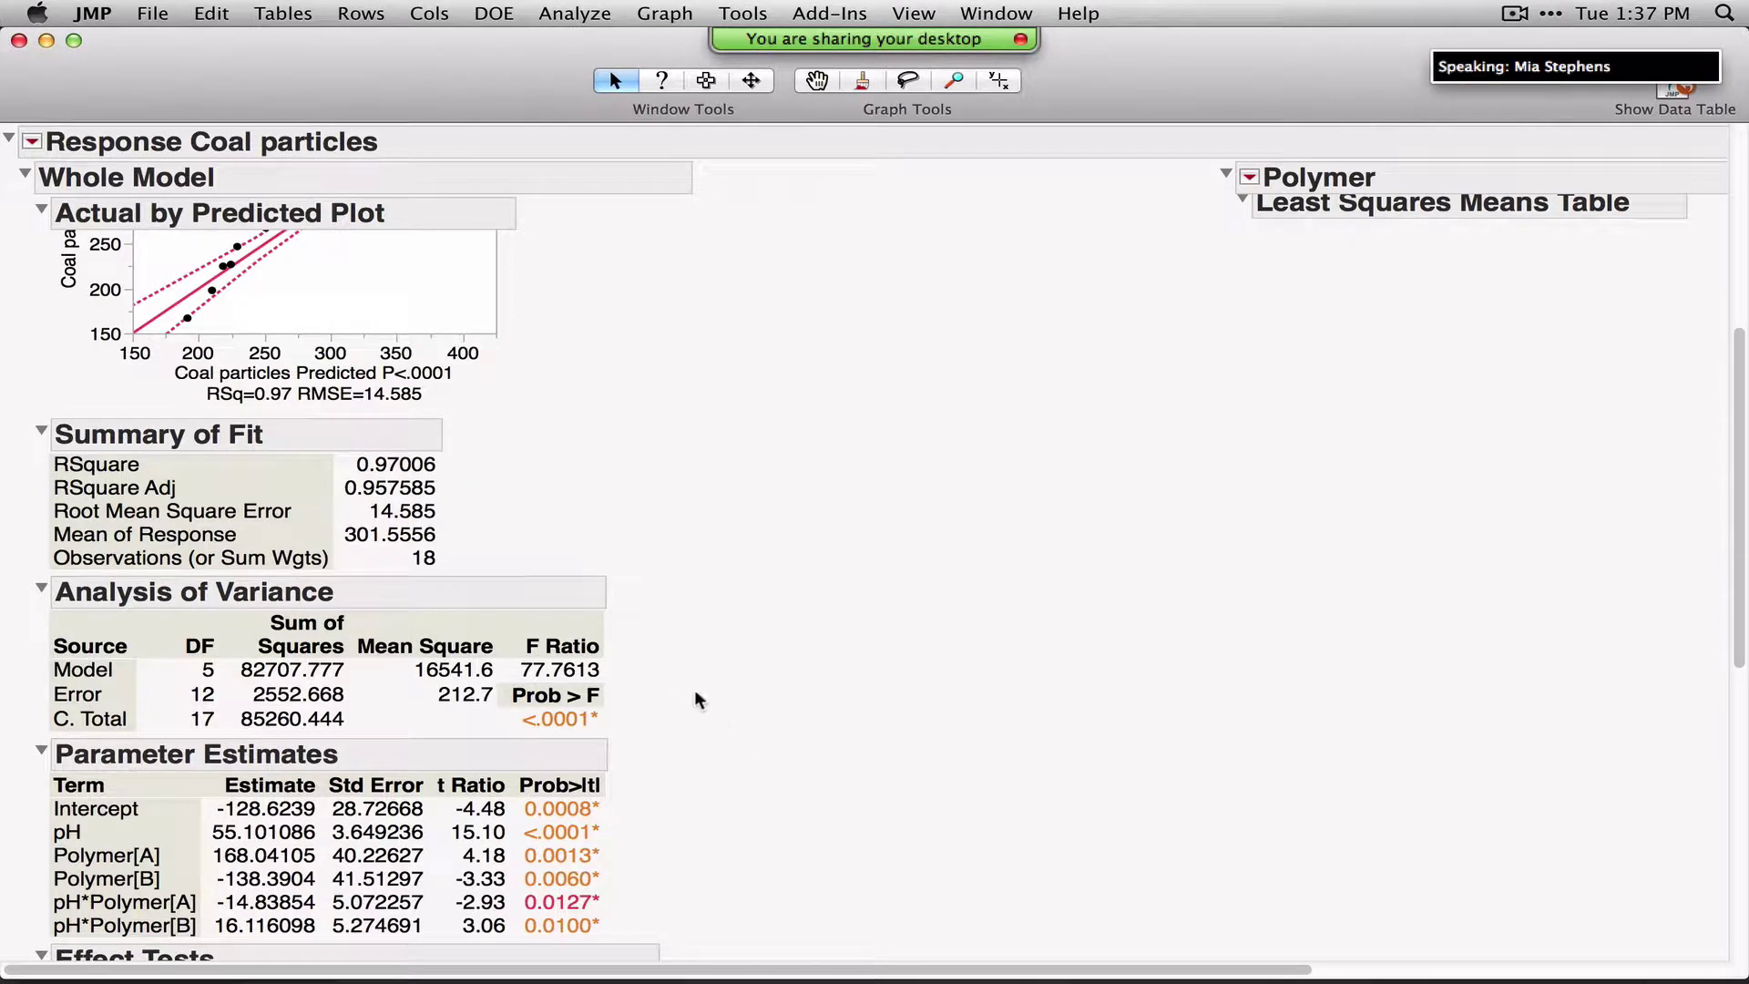
pyautogui.moveTo(626, 616); pyautogui.dragTo(638, 745)
pyautogui.scroll(-10, 720, 703)
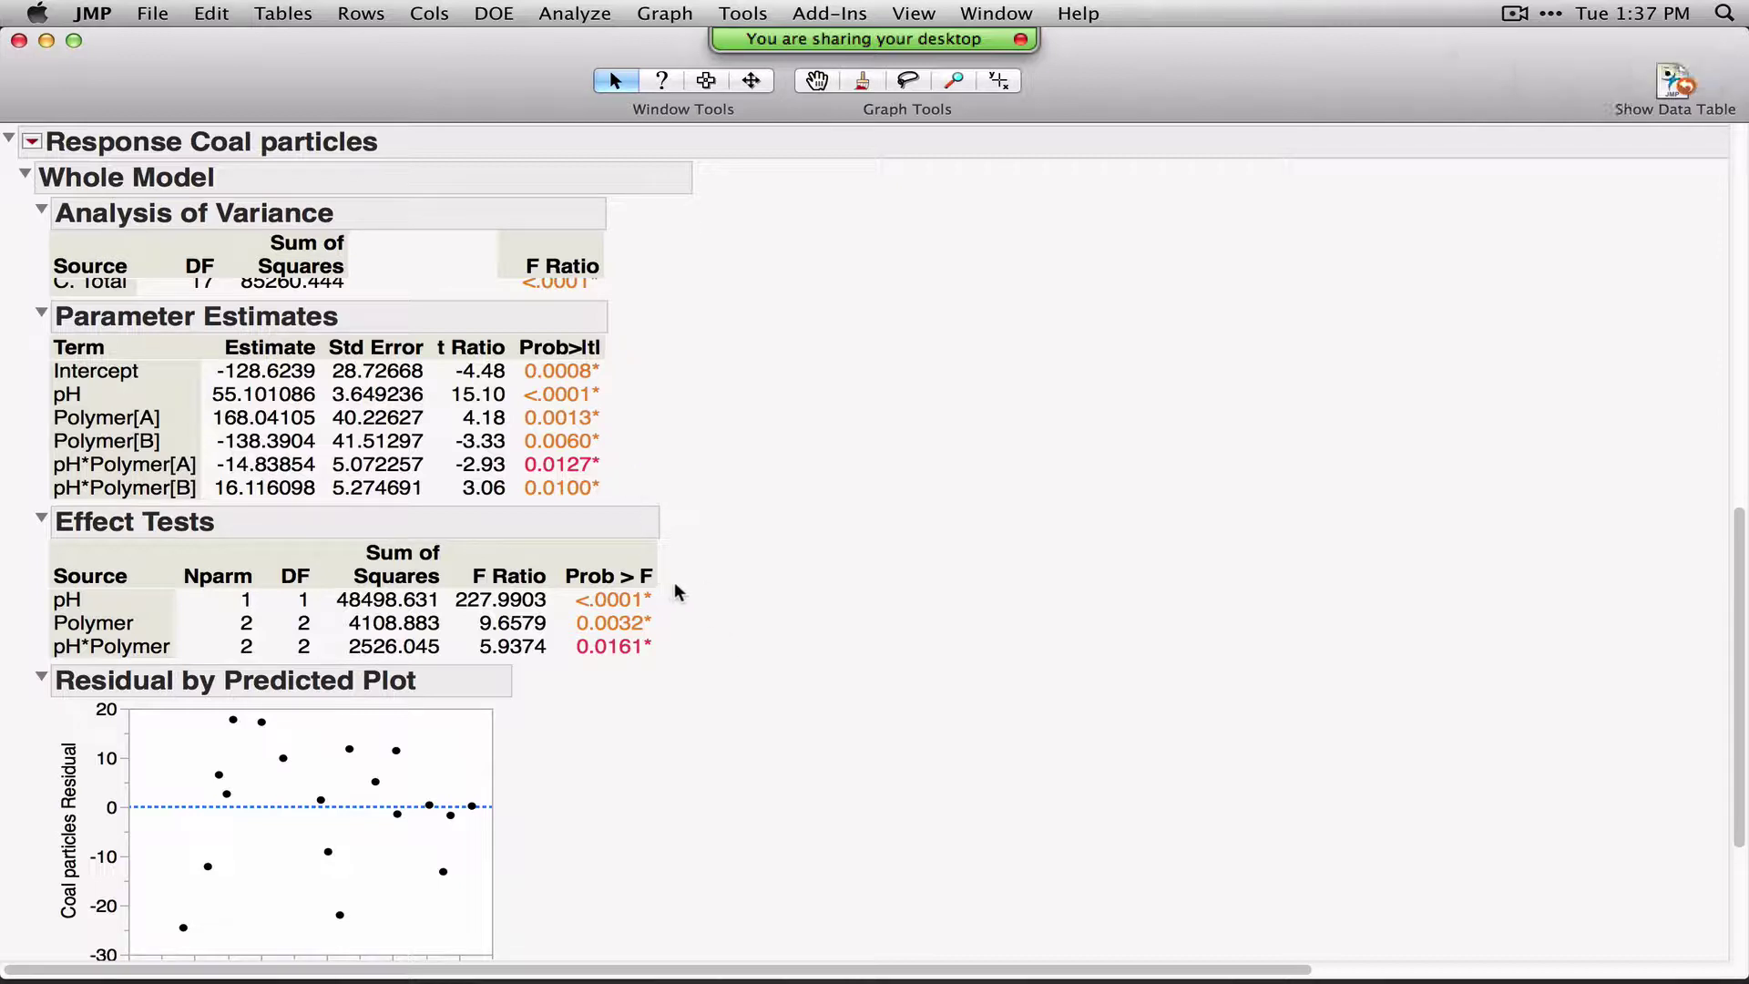
pyautogui.moveTo(674, 585); pyautogui.dragTo(695, 655)
pyautogui.moveTo(577, 672)
pyautogui.mouseDown()
pyautogui.moveTo(655, 664)
pyautogui.moveTo(579, 669)
pyautogui.moveTo(618, 673)
pyautogui.mouseUp()
# Collapse the Residual by Predicted Plot and show the model's prediction expression
pyautogui.click(41, 677)
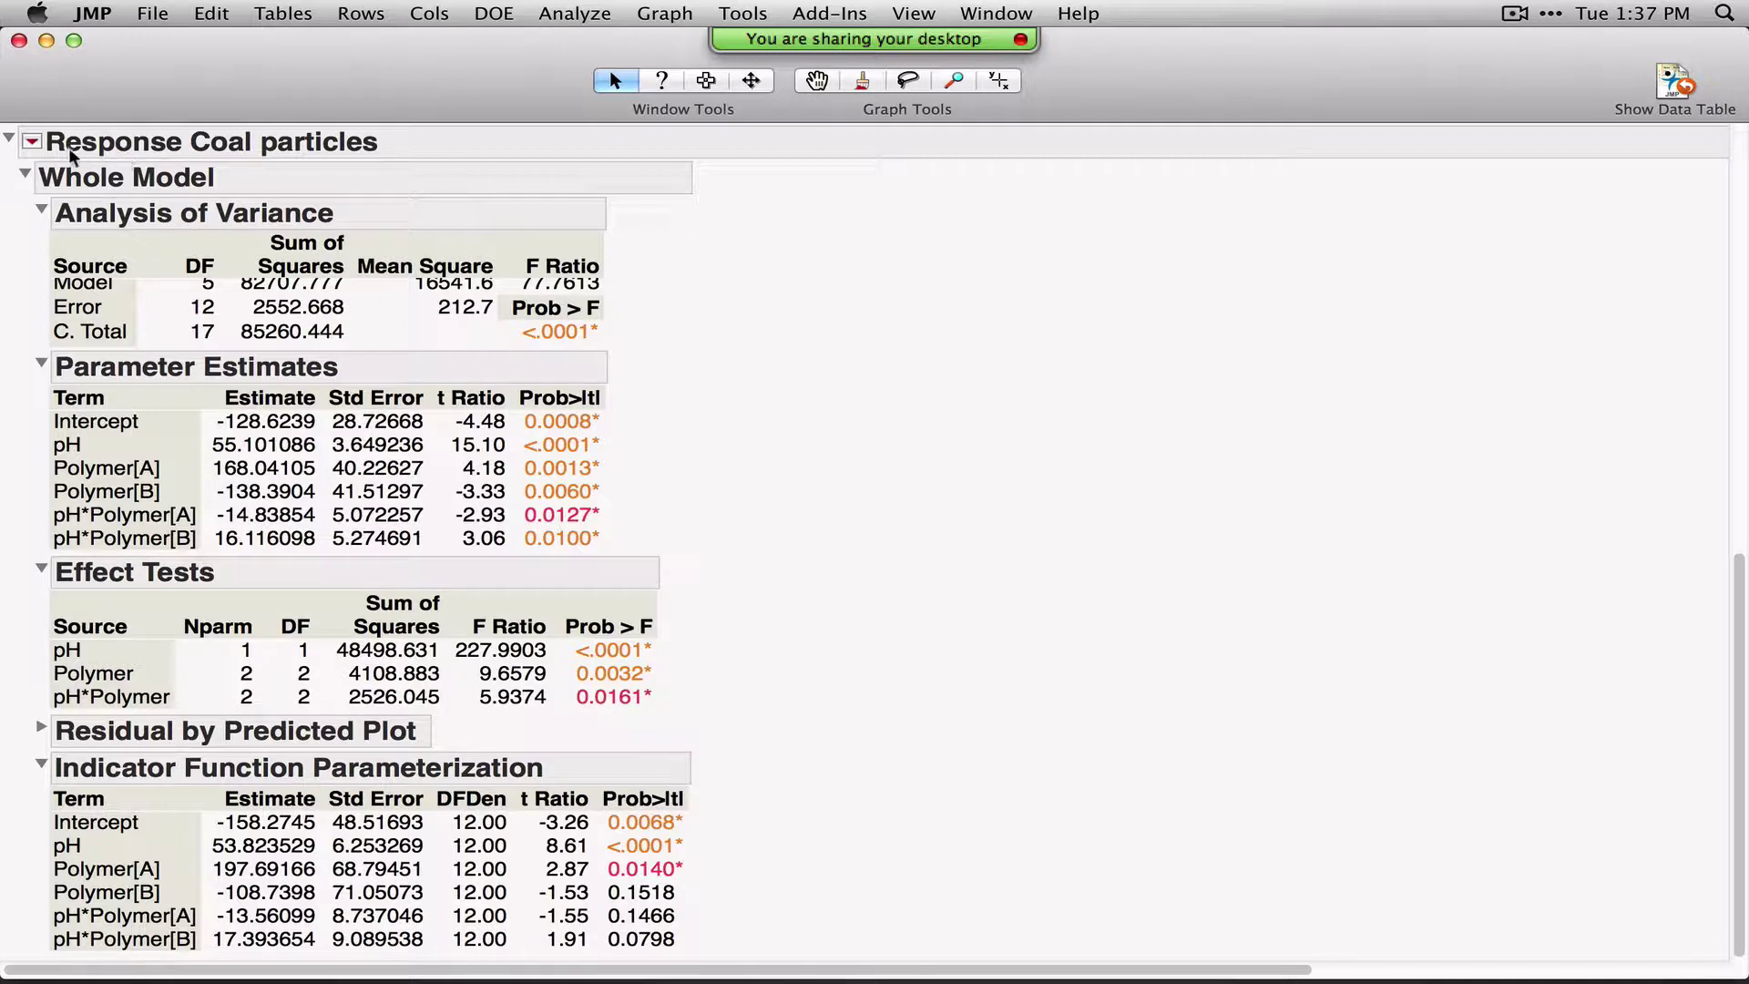
pyautogui.click(33, 141)
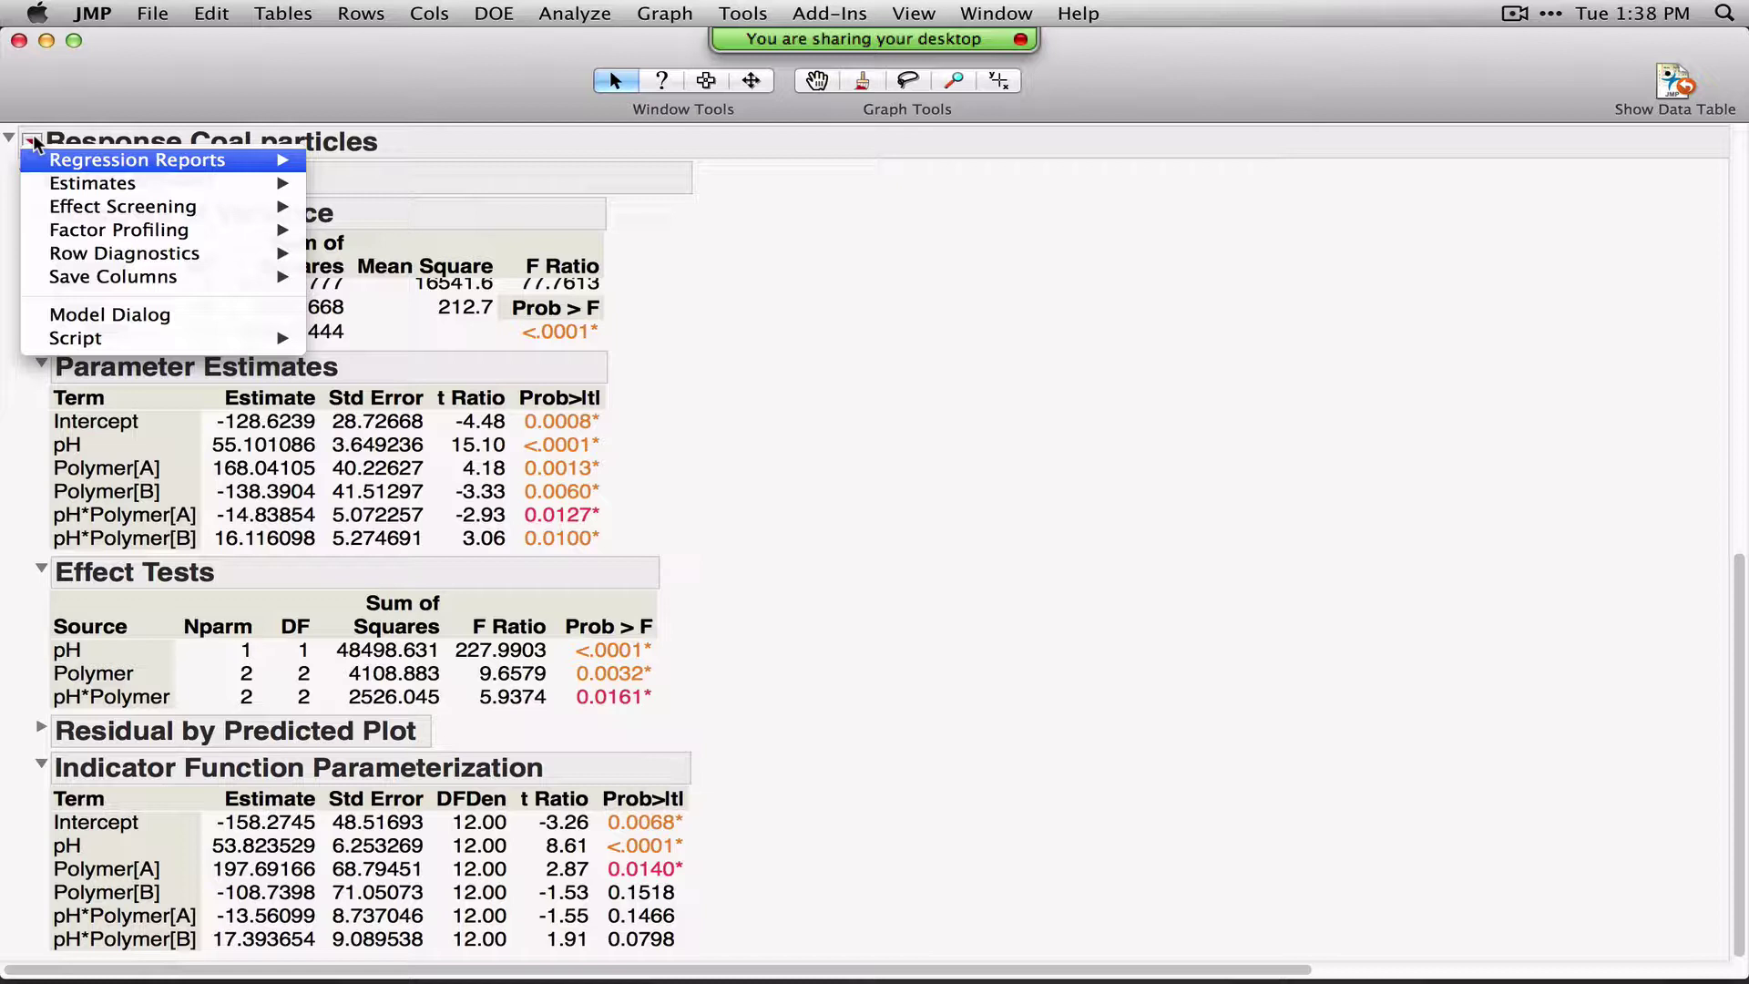
pyautogui.moveTo(57, 186)
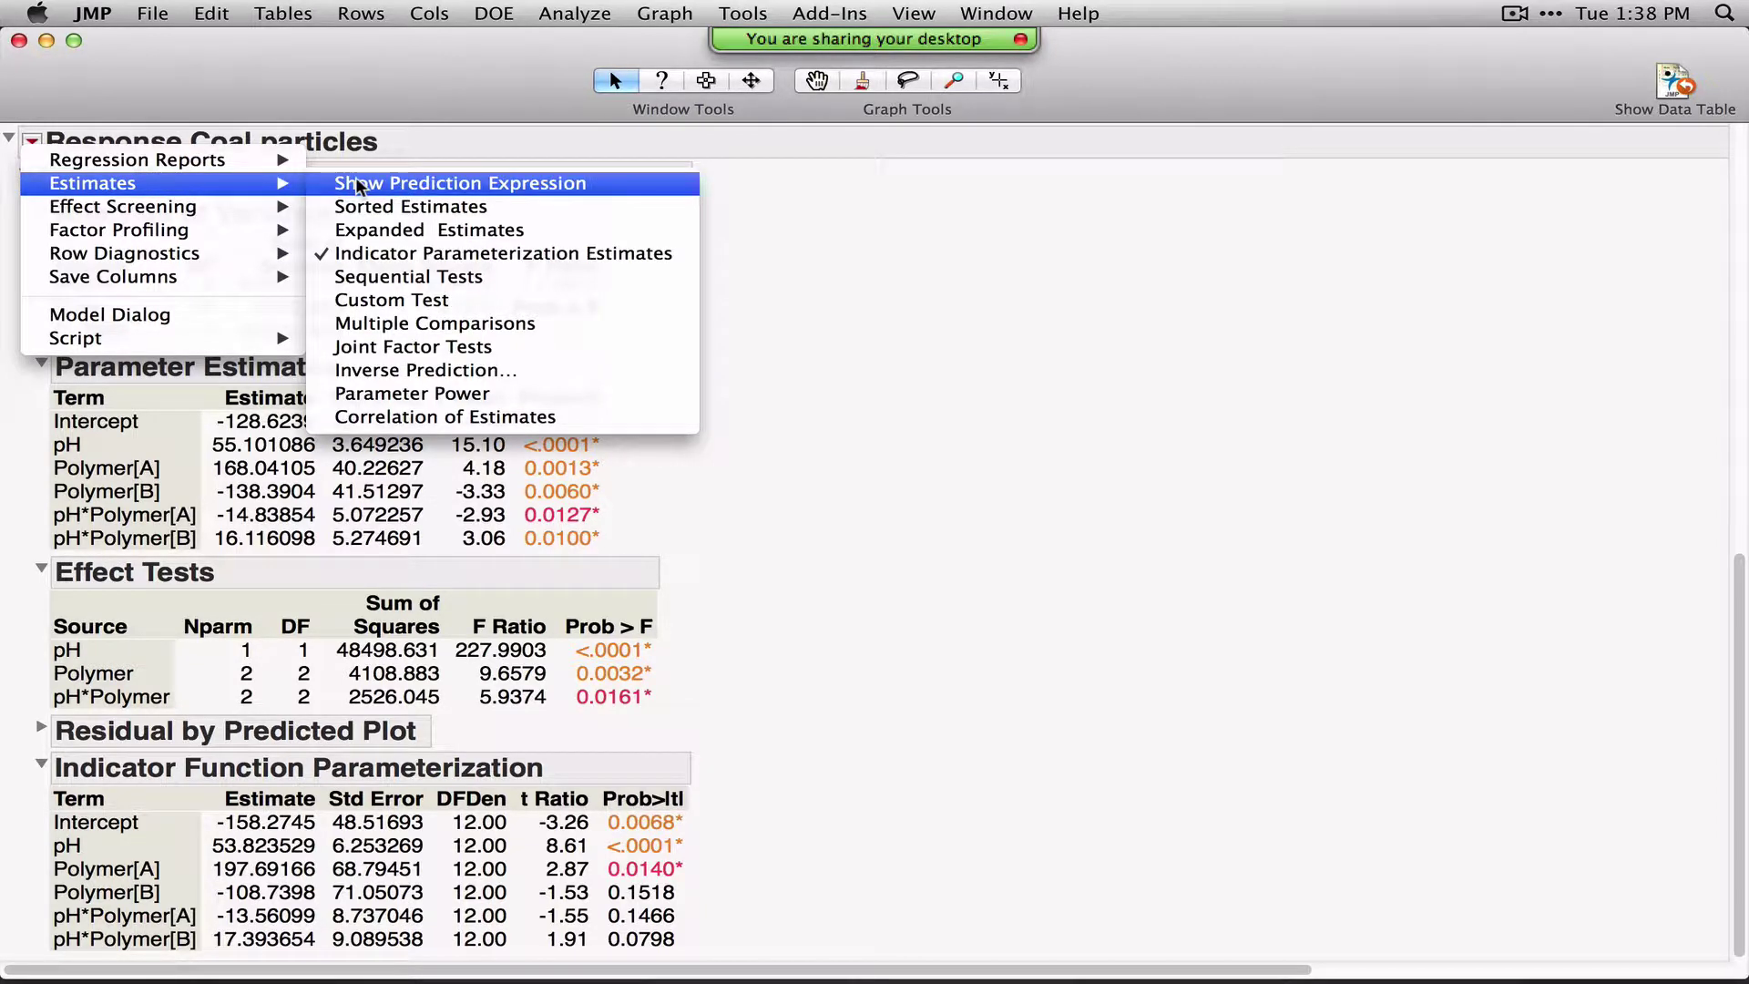
pyautogui.click(513, 189)
pyautogui.scroll(-5, 1236, 501)
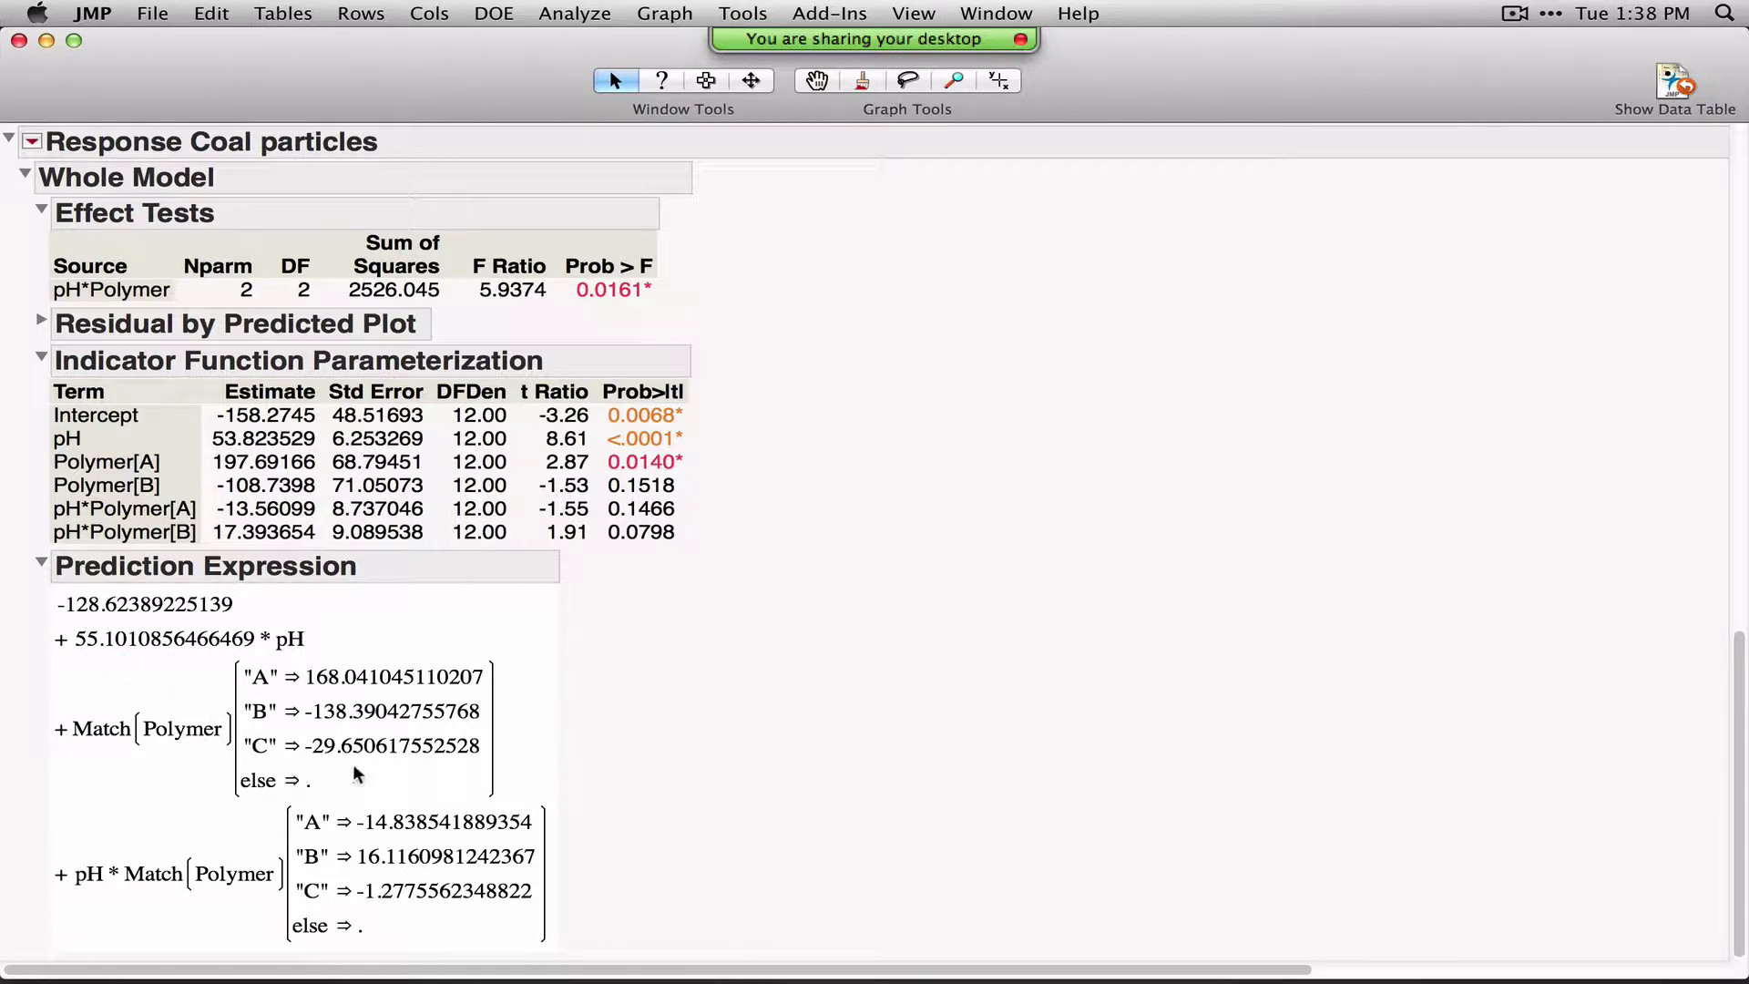
pyautogui.moveTo(75, 772)
pyautogui.mouseDown()
pyautogui.moveTo(182, 788)
pyautogui.moveTo(519, 756)
pyautogui.moveTo(426, 657)
pyautogui.moveTo(22, 680)
pyautogui.moveTo(77, 767)
pyautogui.mouseUp()
pyautogui.moveTo(223, 925)
pyautogui.mouseDown()
pyautogui.moveTo(323, 933)
pyautogui.moveTo(555, 864)
pyautogui.moveTo(360, 780)
pyautogui.moveTo(289, 936)
pyautogui.mouseUp()
# Collapse the Prediction Expression section and add the Prediction Profiler to the Coal particles report
pyautogui.click(41, 562)
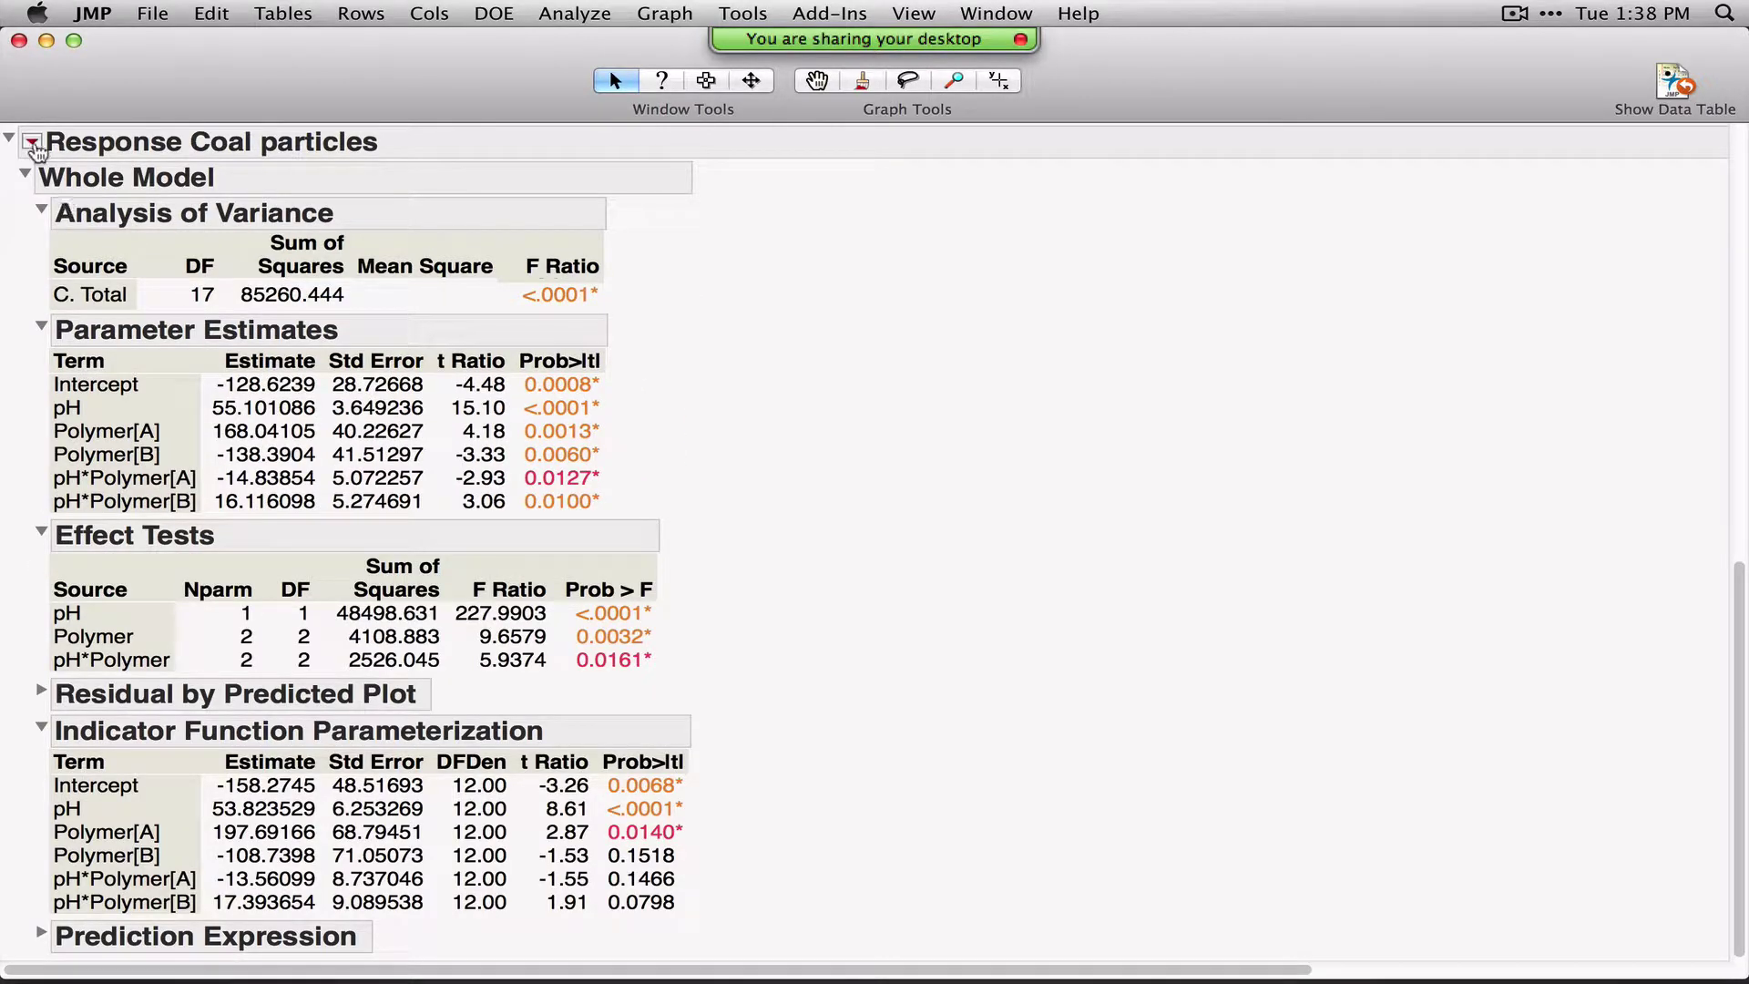
pyautogui.click(31, 141)
pyautogui.moveTo(97, 233)
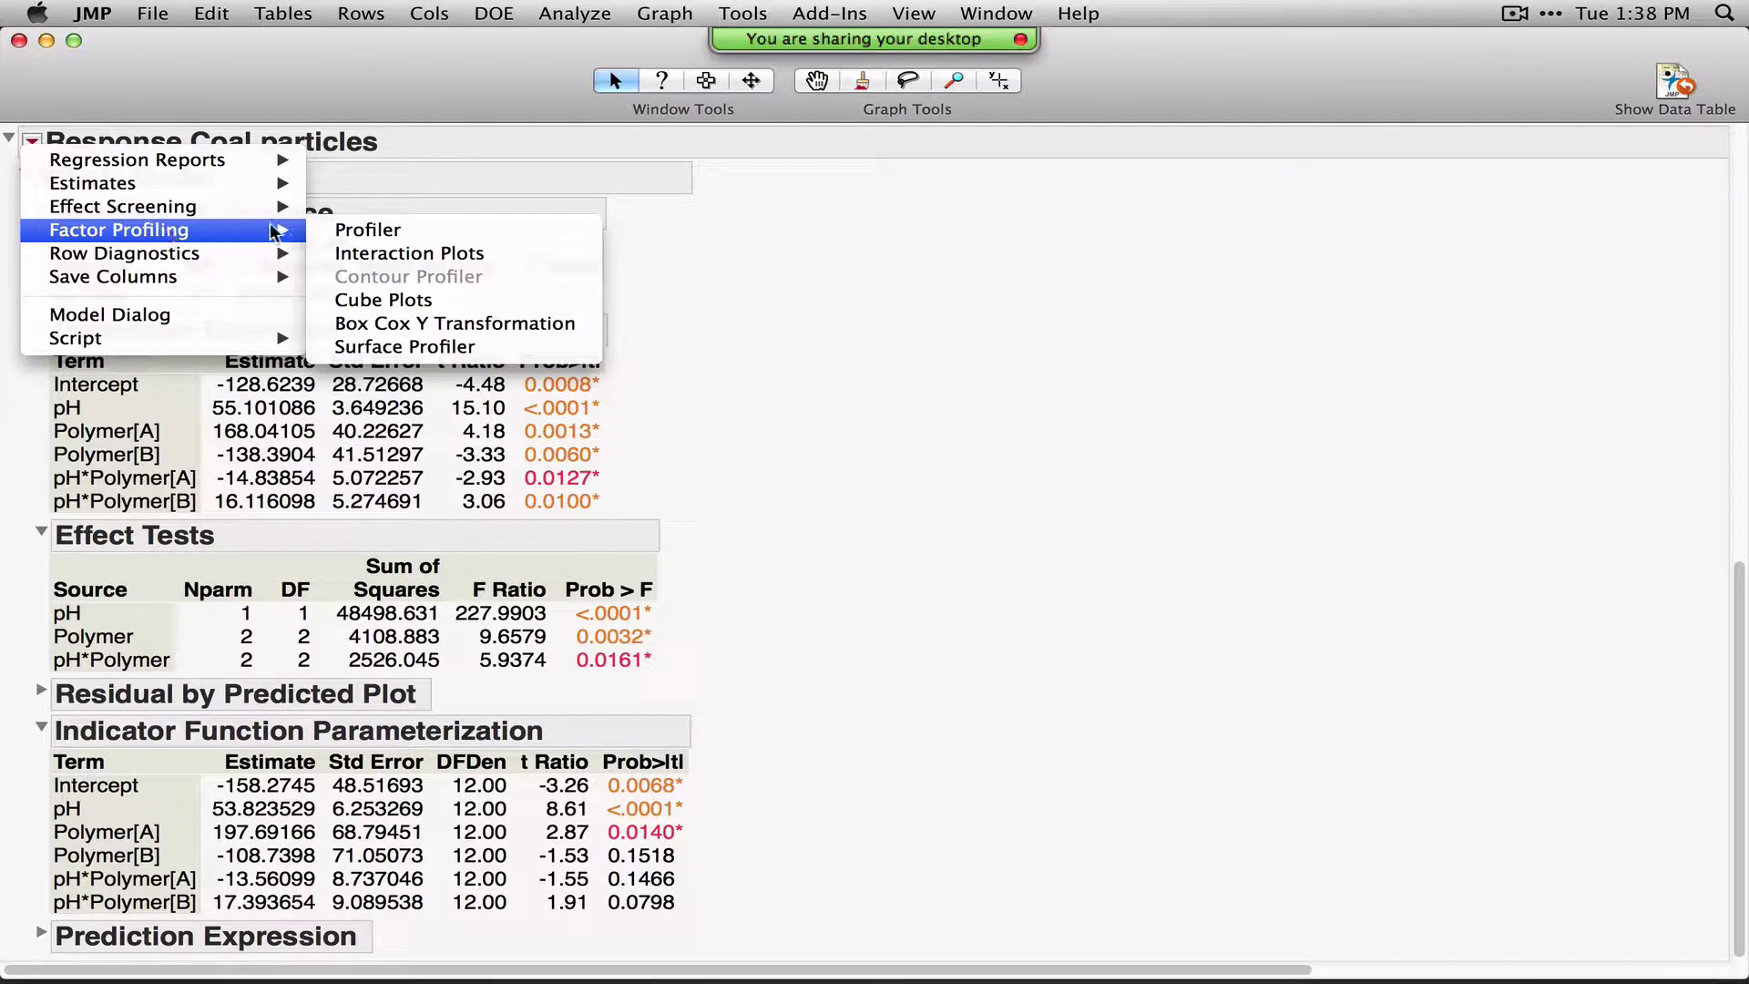
pyautogui.click(364, 230)
# Collapse the Indicator Function Parameterization and Effect Tests sections of the report
pyautogui.click(41, 731)
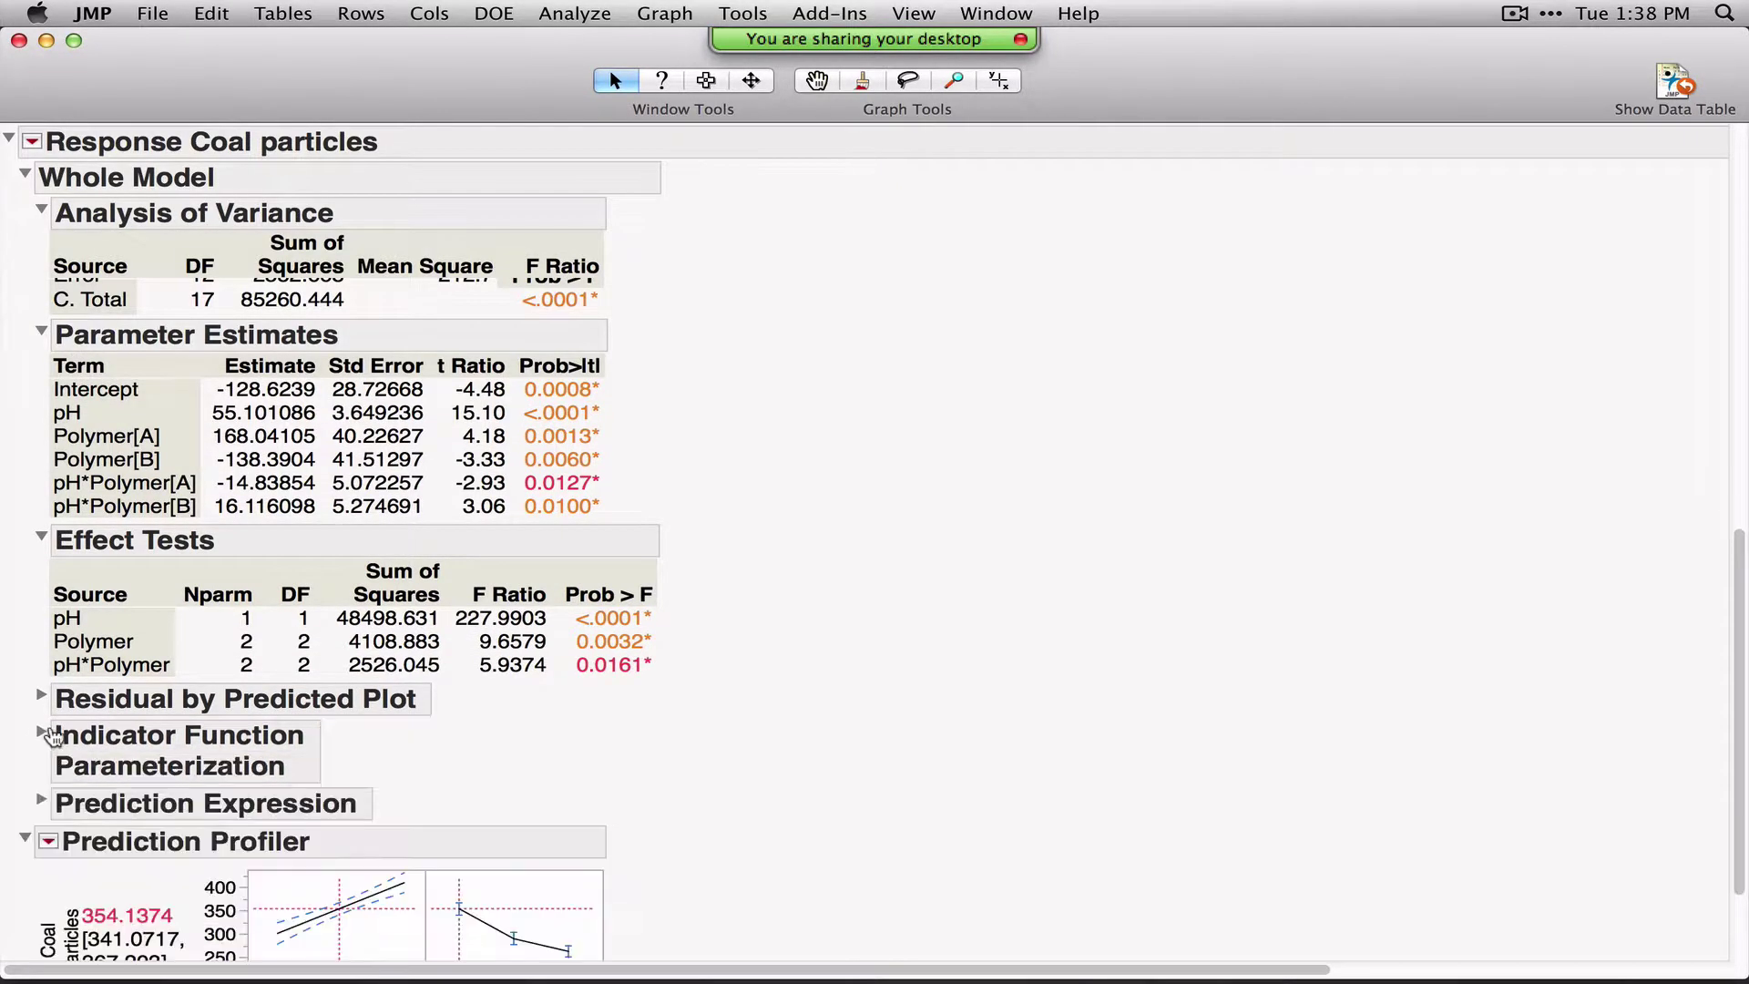
pyautogui.click(41, 537)
pyautogui.scroll(-2, 1082, 533)
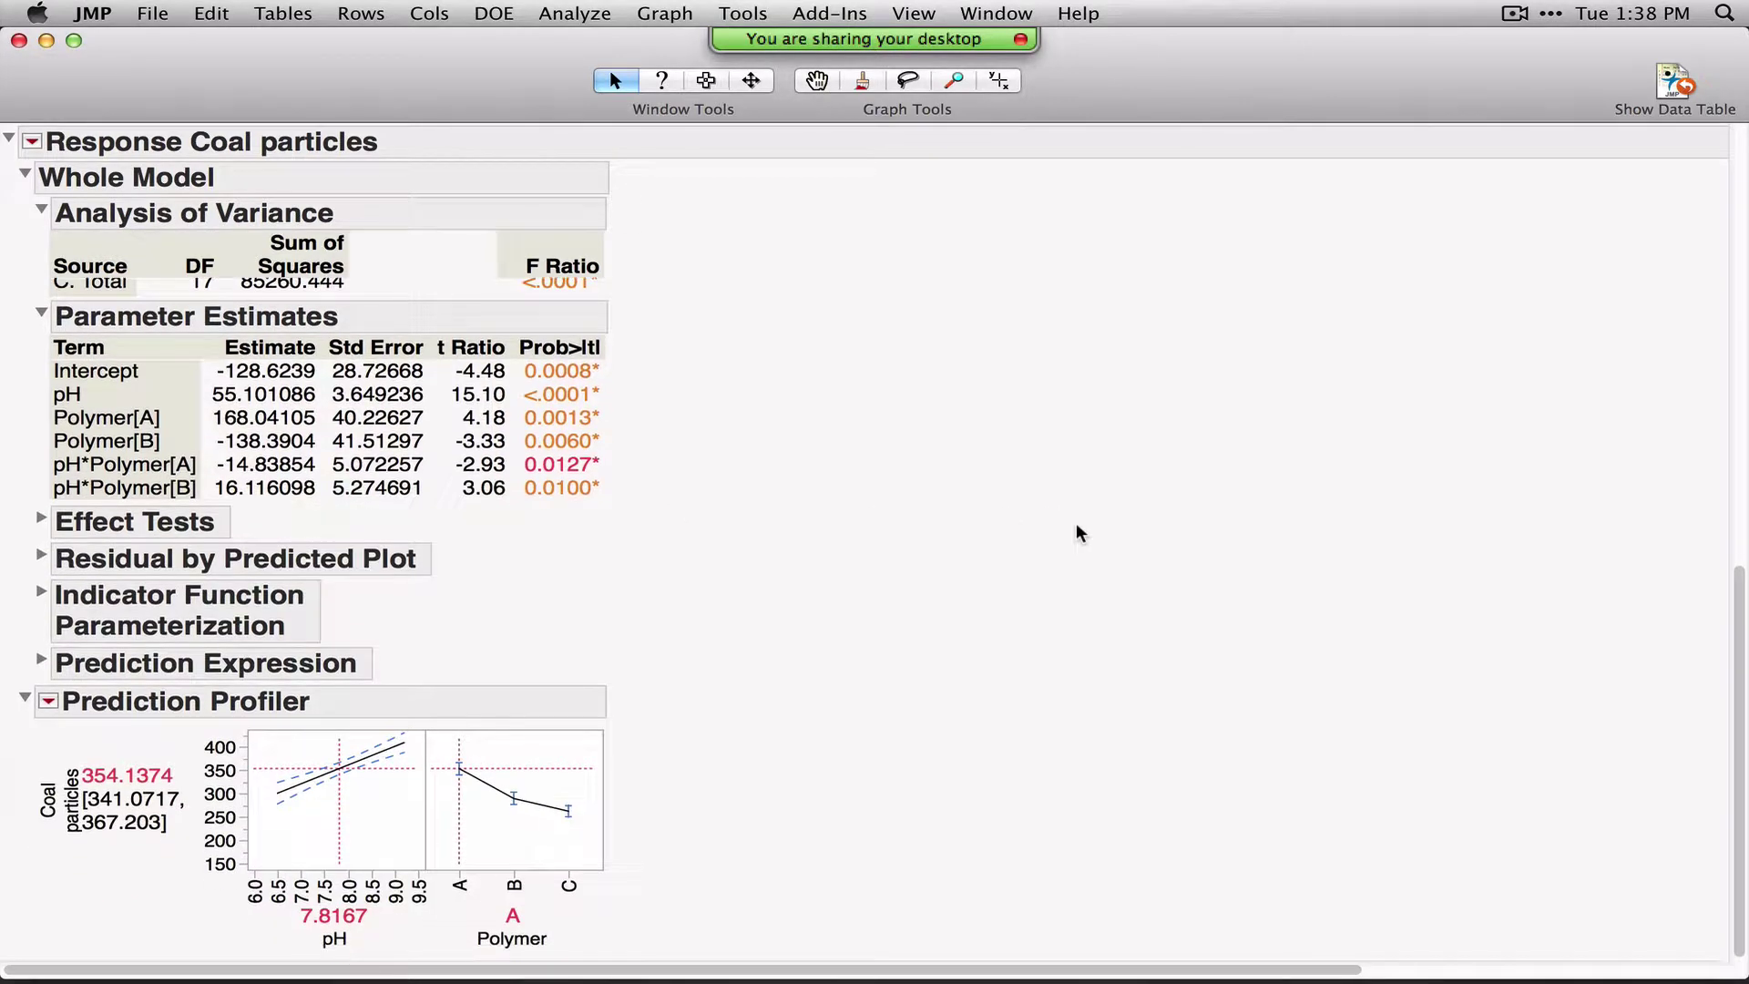
# Enlarge the Prediction Profiler plots for pH and Polymer
pyautogui.moveTo(601, 872); pyautogui.dragTo(684, 904)
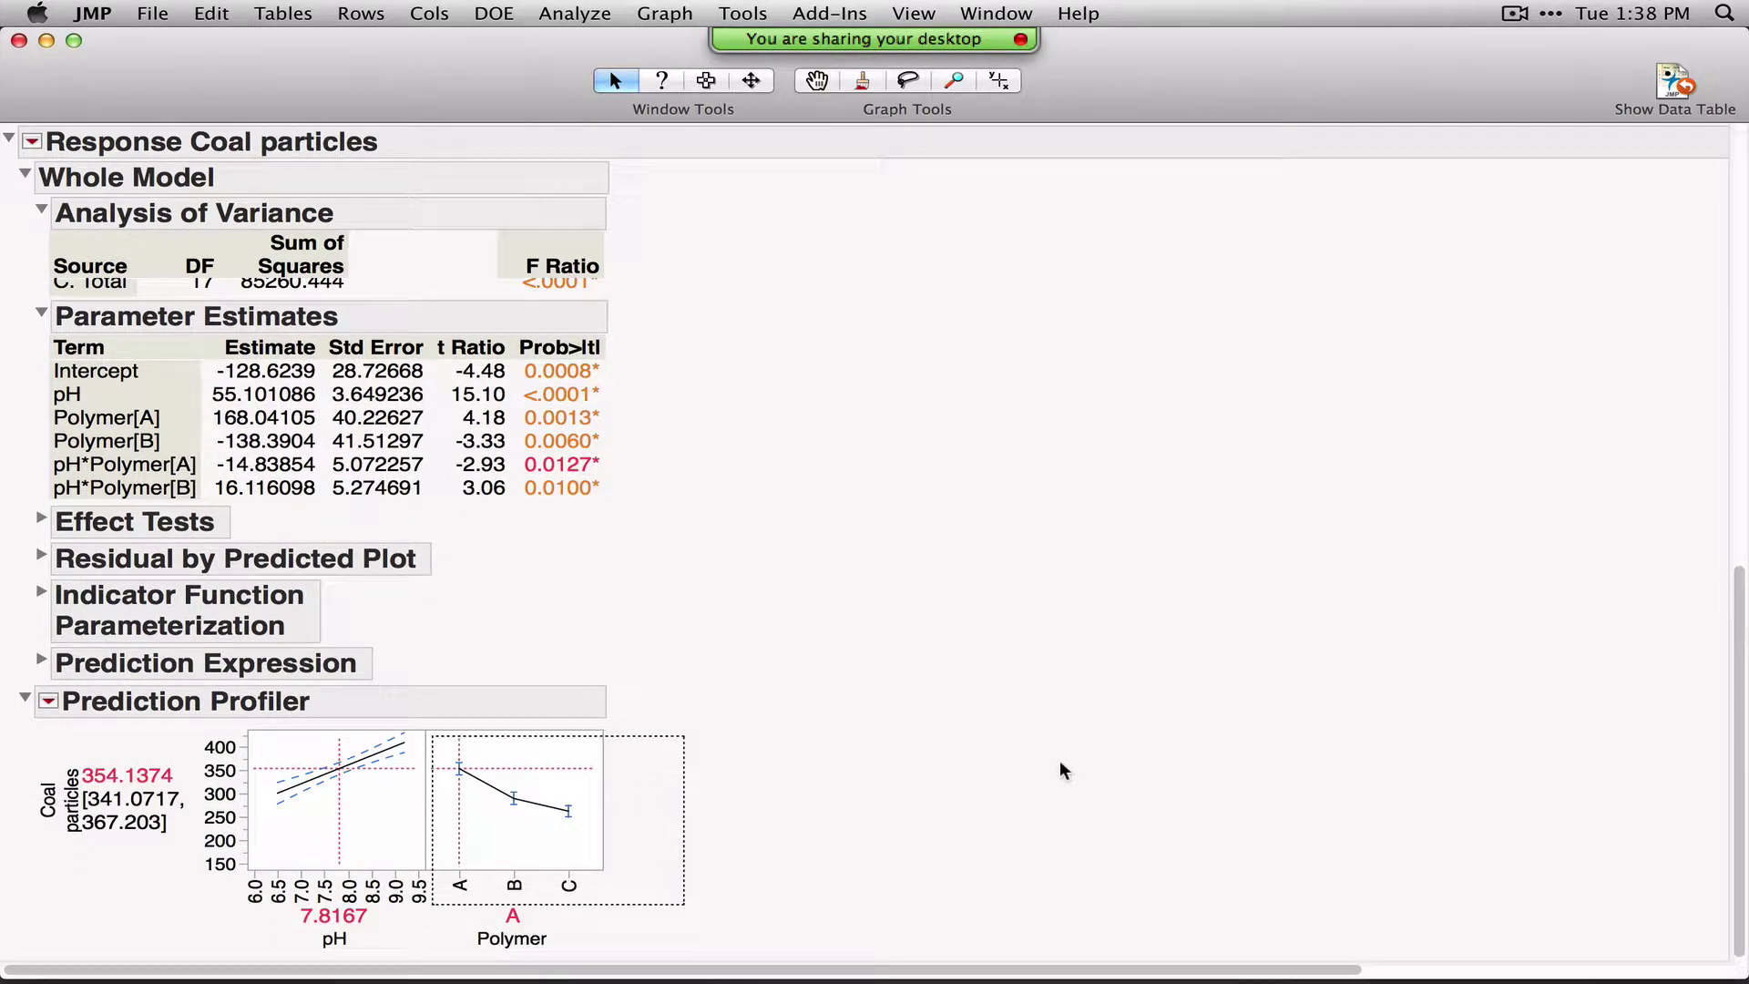
pyautogui.moveTo(794, 825); pyautogui.dragTo(800, 839)
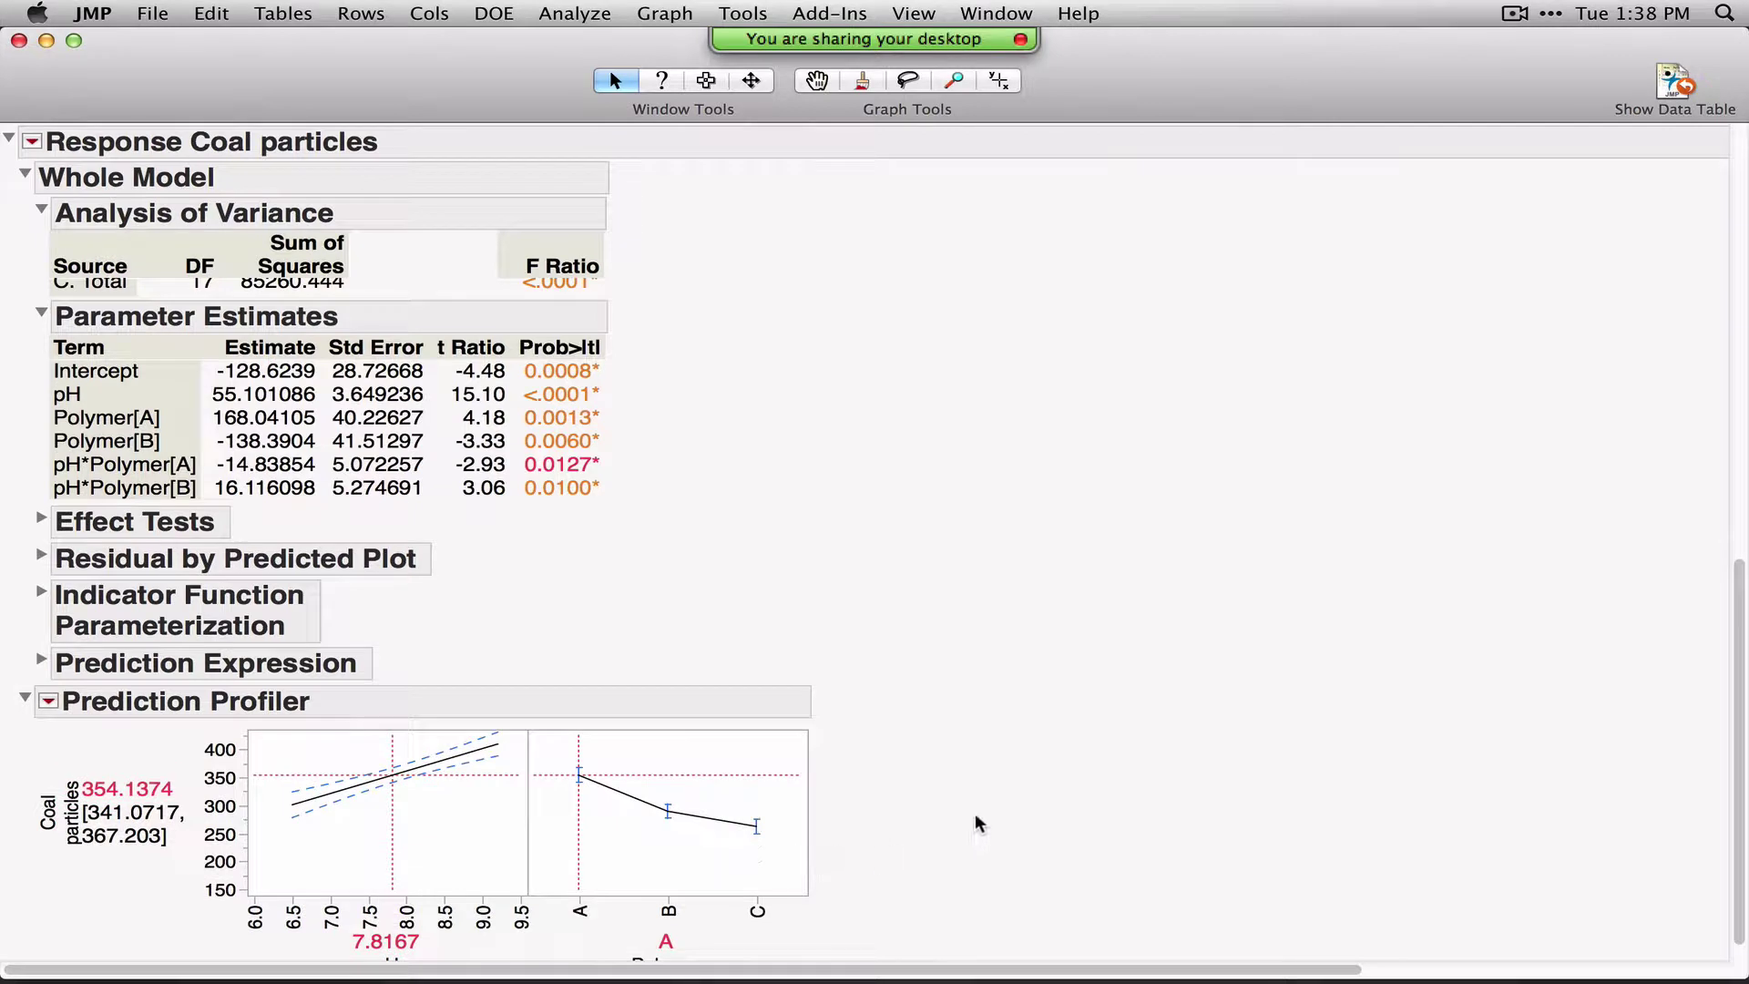
pyautogui.scroll(-2, 976, 833)
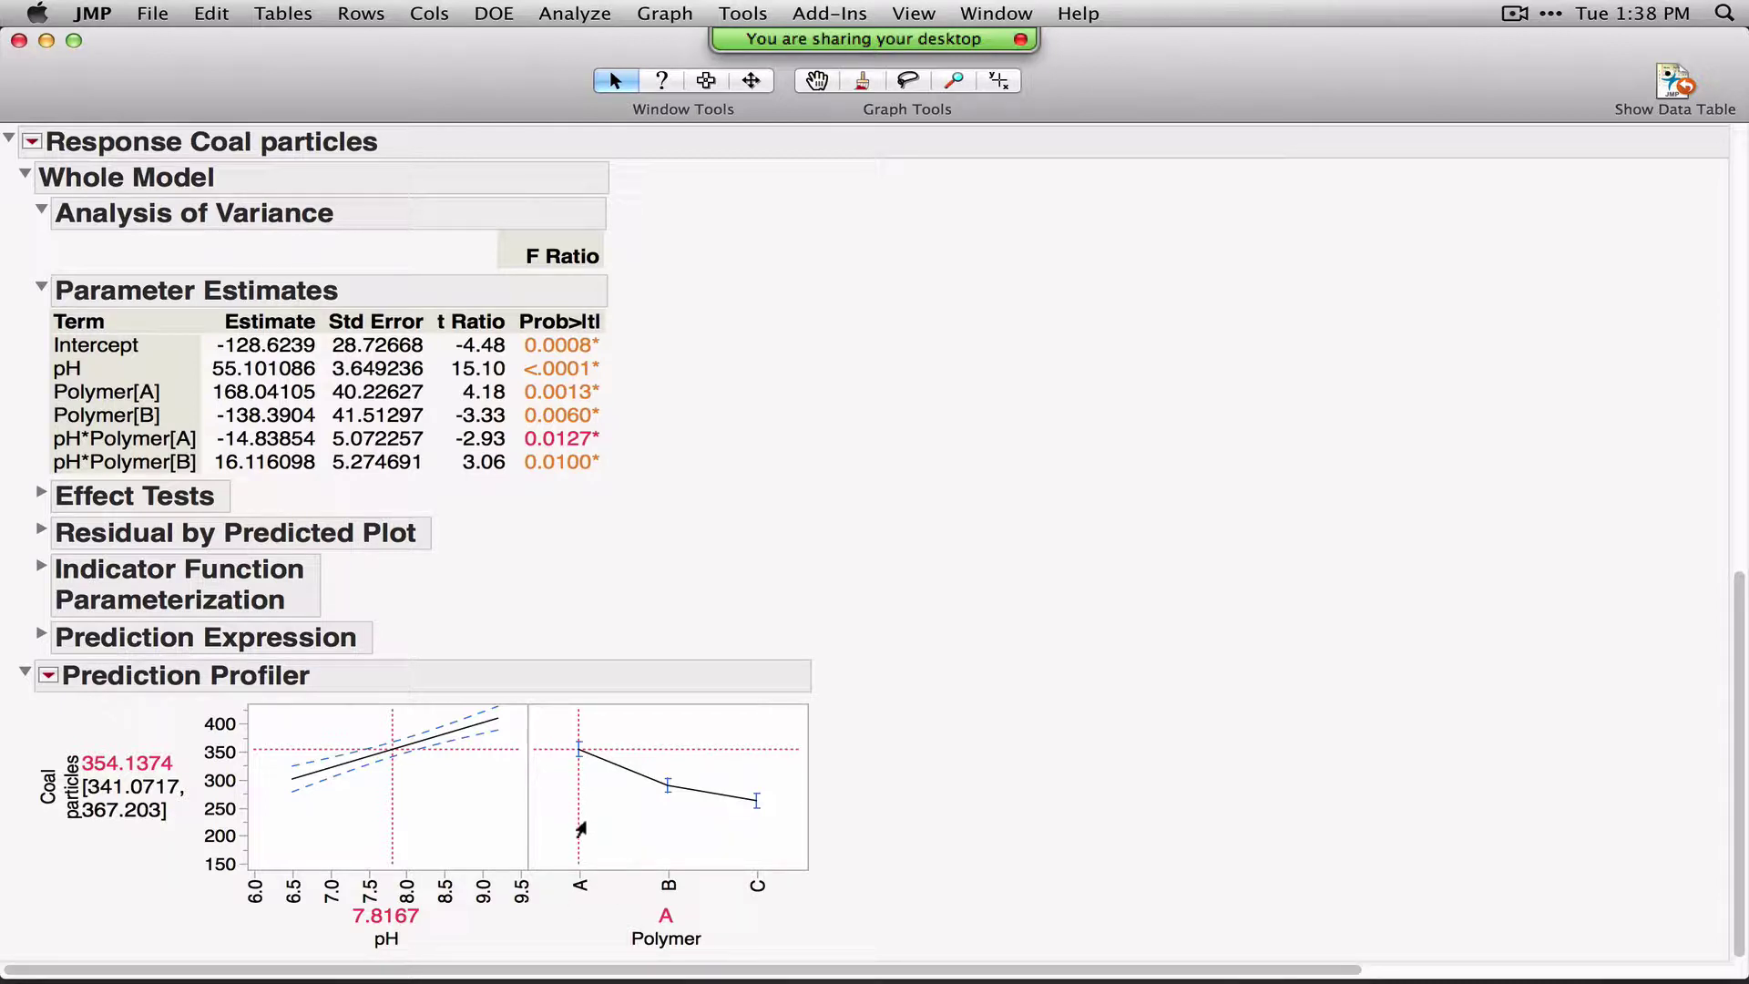
# Switch the profiler's Polymer level repeatedly among A, B and C to compare the pH slopes, ending on A
pyautogui.moveTo(580, 827)
pyautogui.mouseDown()
pyautogui.moveTo(754, 852)
pyautogui.moveTo(612, 827)
pyautogui.mouseUp()
pyautogui.click(639, 835)
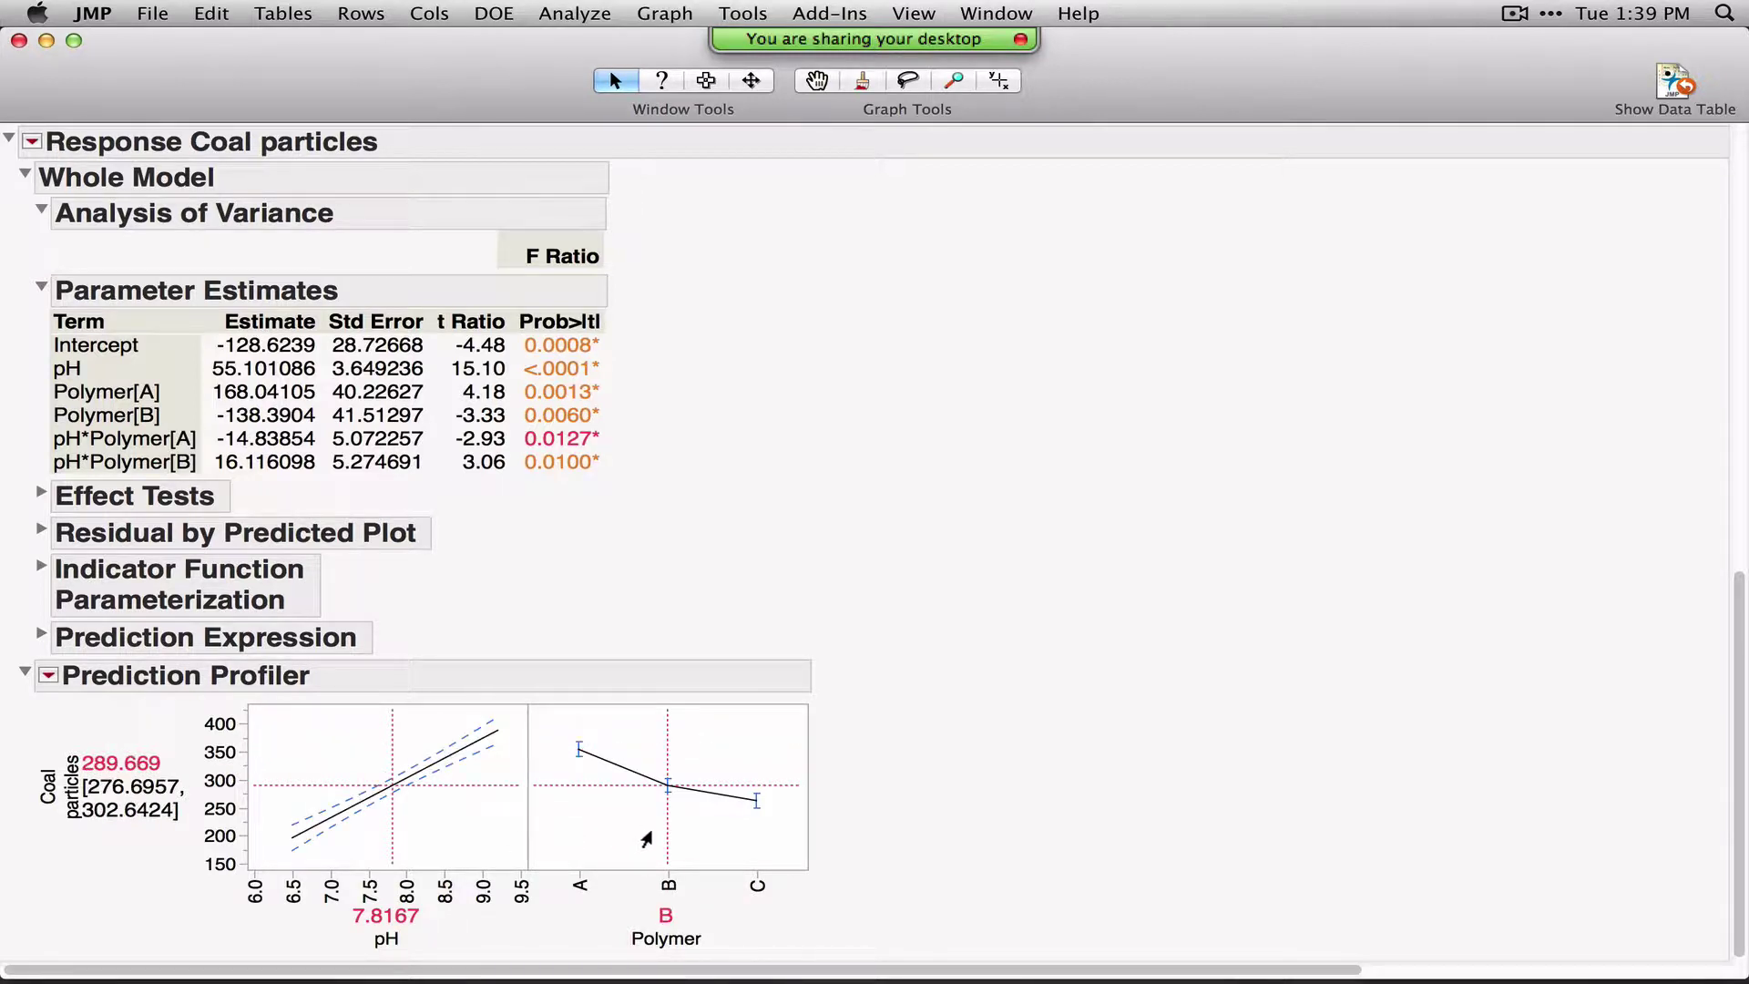
pyautogui.click(586, 819)
pyautogui.click(675, 839)
pyautogui.click(585, 820)
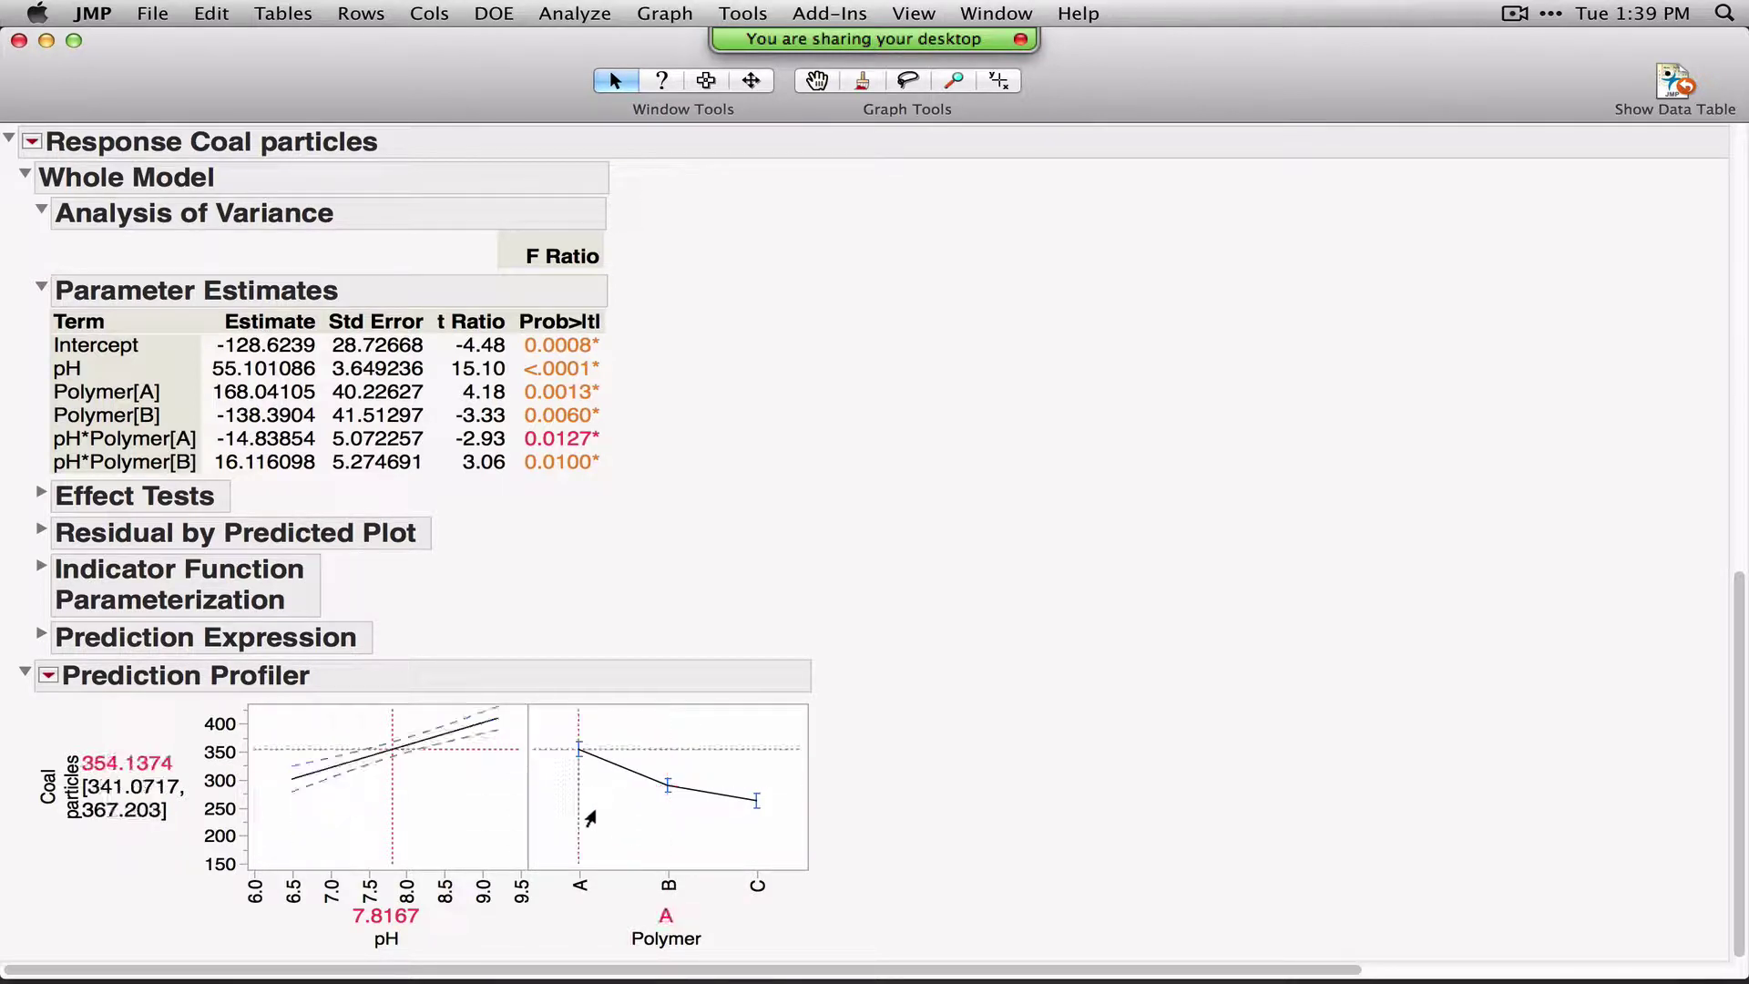
pyautogui.click(671, 843)
pyautogui.click(740, 847)
pyautogui.click(670, 837)
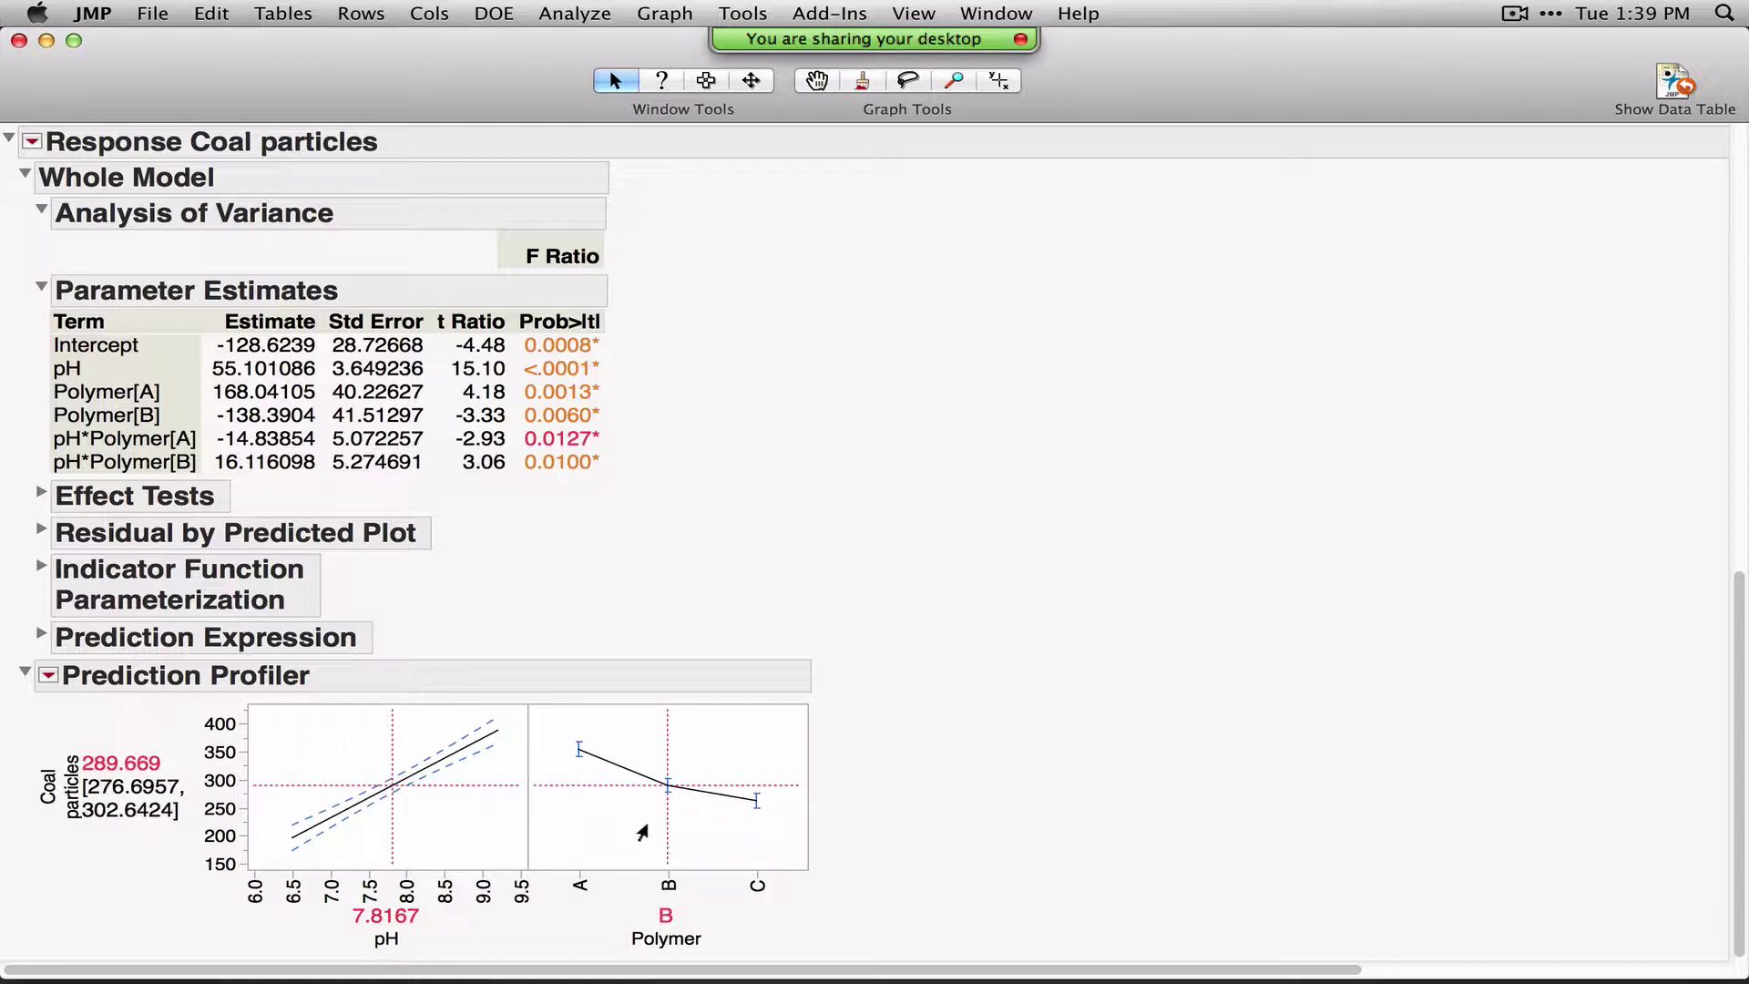
pyautogui.click(577, 806)
pyautogui.click(659, 827)
pyautogui.click(737, 836)
pyautogui.click(671, 828)
pyautogui.click(587, 801)
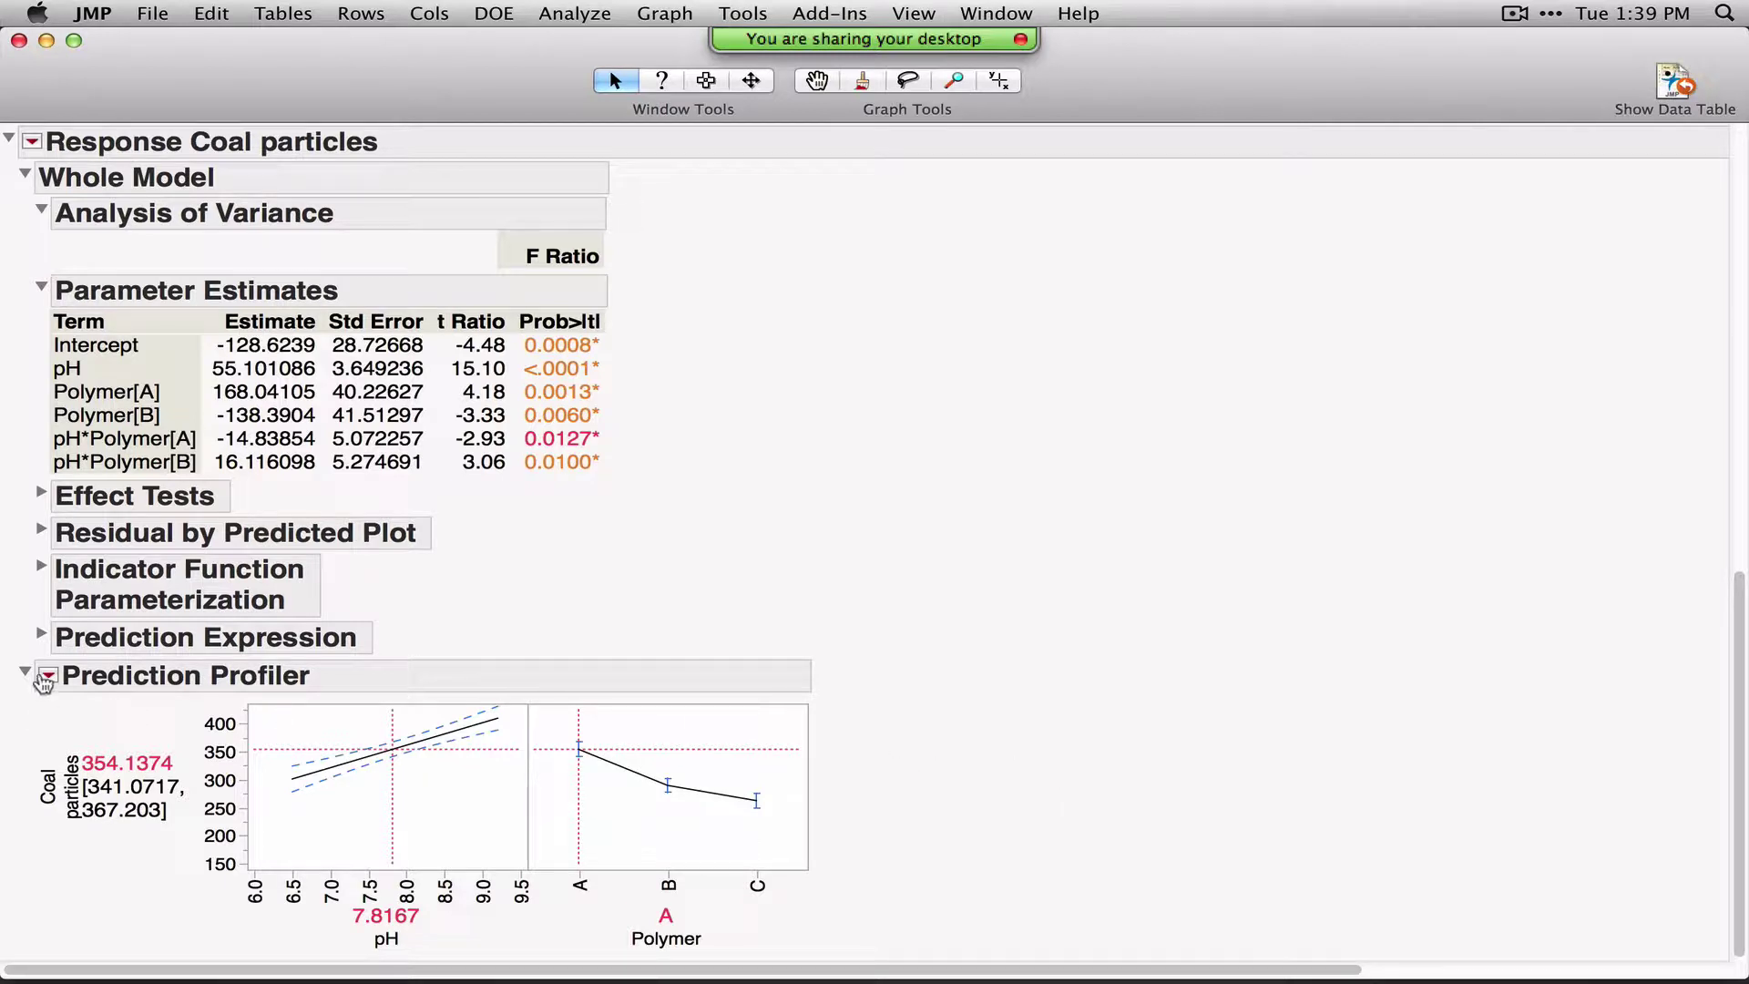
# Add the Simulator to the Prediction Profiler to view the input types for pH, and close the Coal particles report
pyautogui.click(47, 675)
pyautogui.scroll(-5, 141, 874)
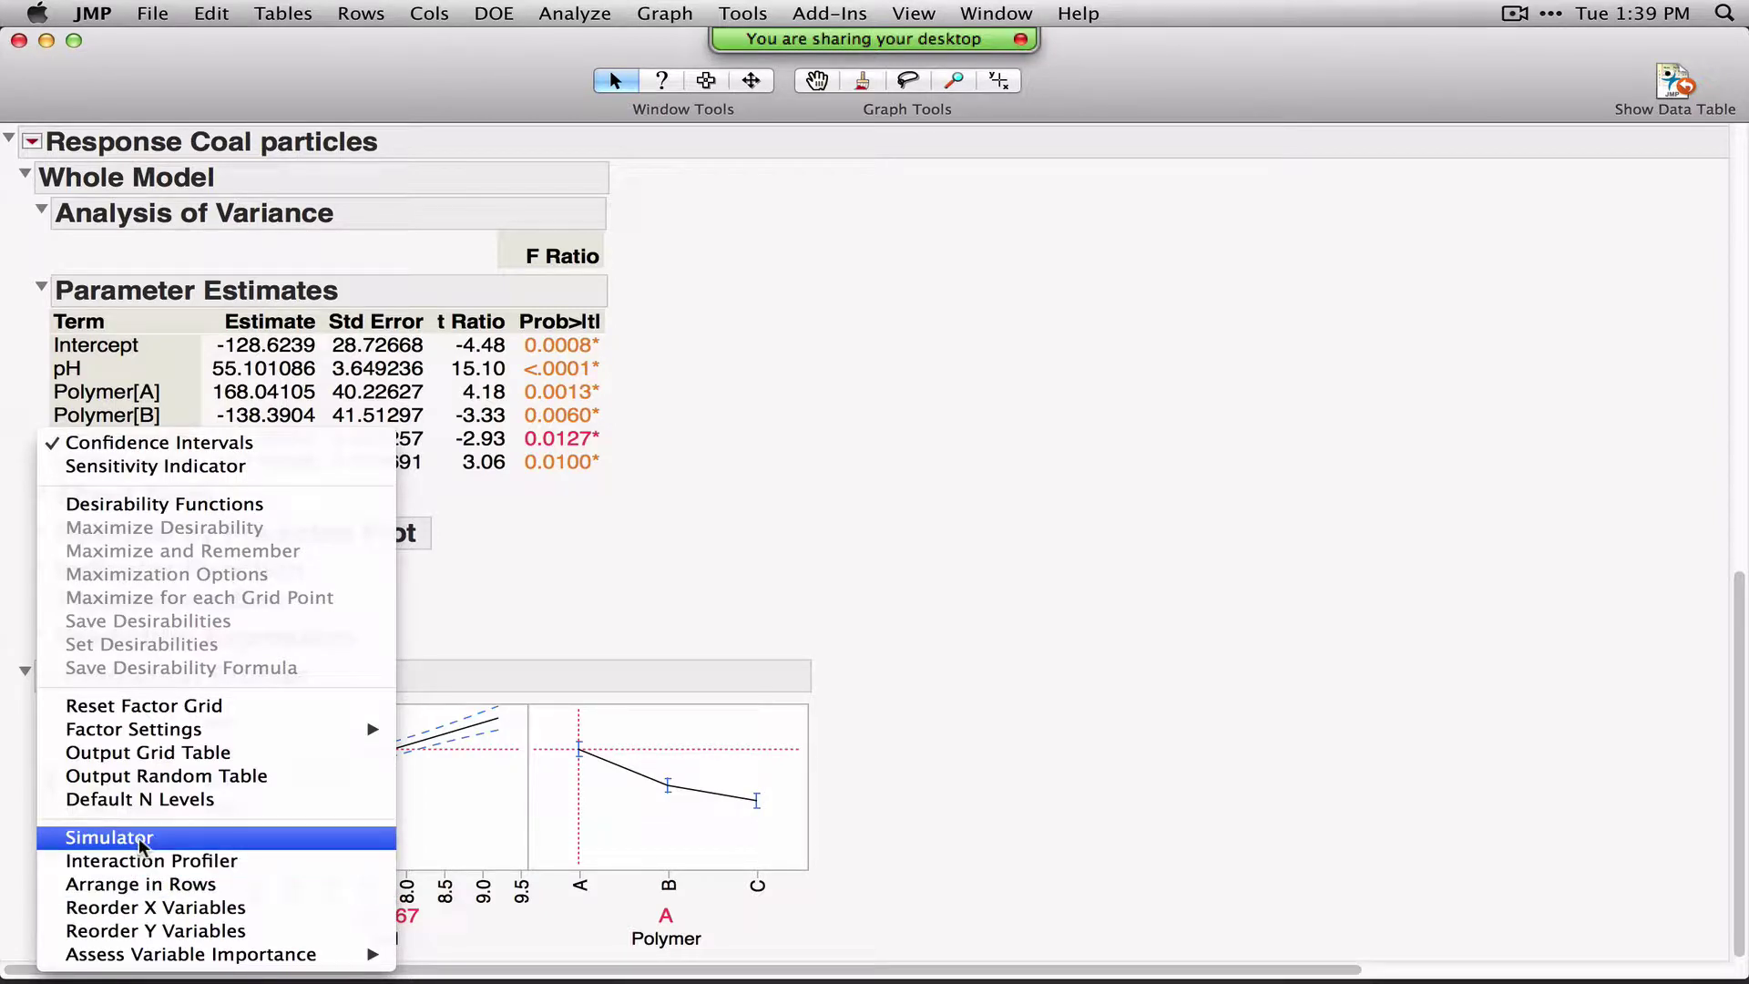
pyautogui.click(141, 838)
pyautogui.scroll(-5, 1163, 761)
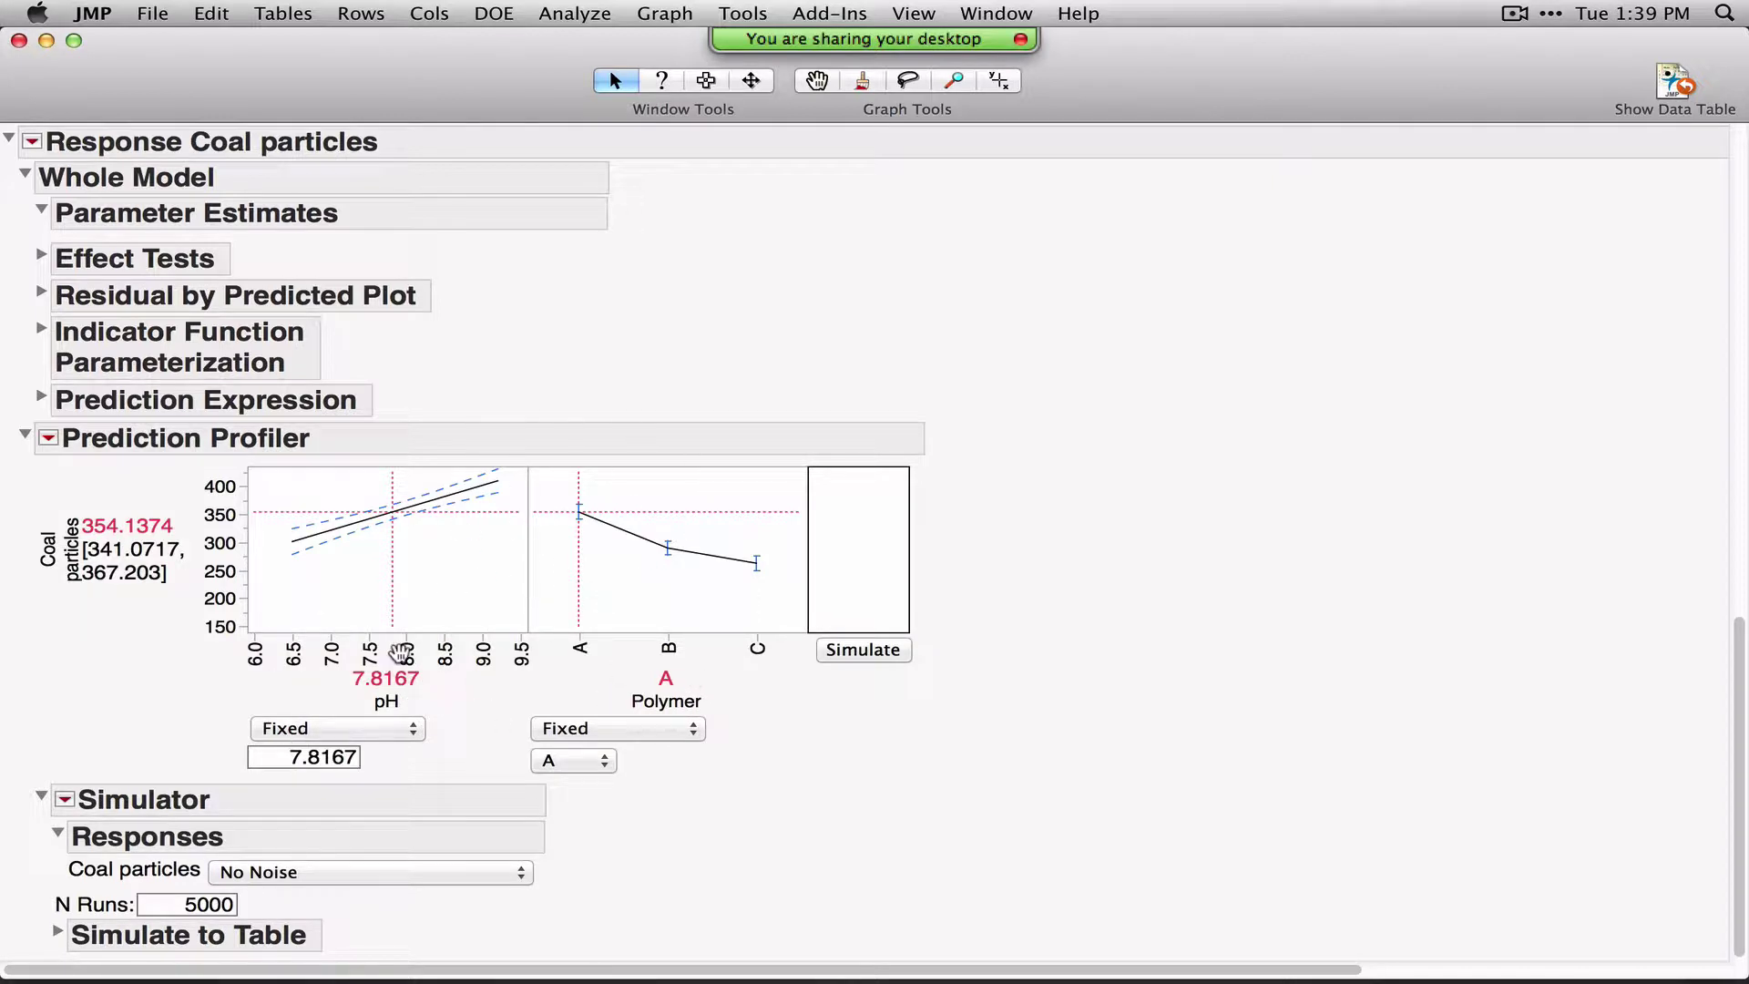
pyautogui.click(394, 729)
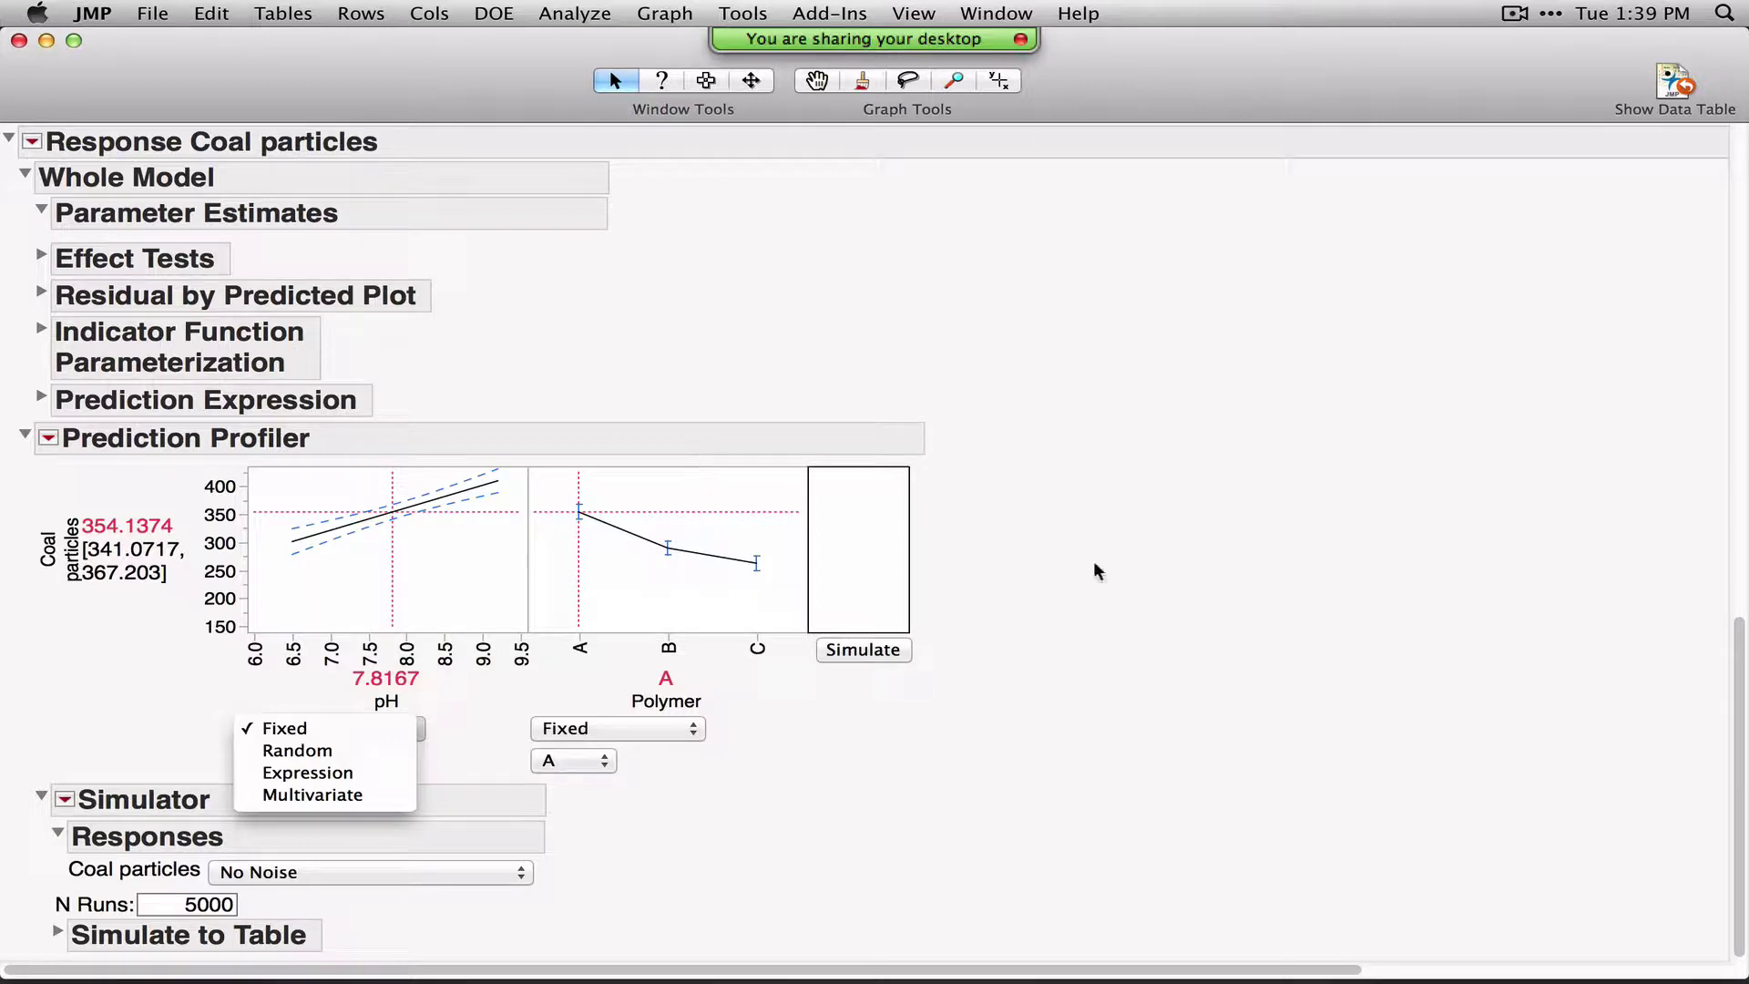
pyautogui.click(1175, 508)
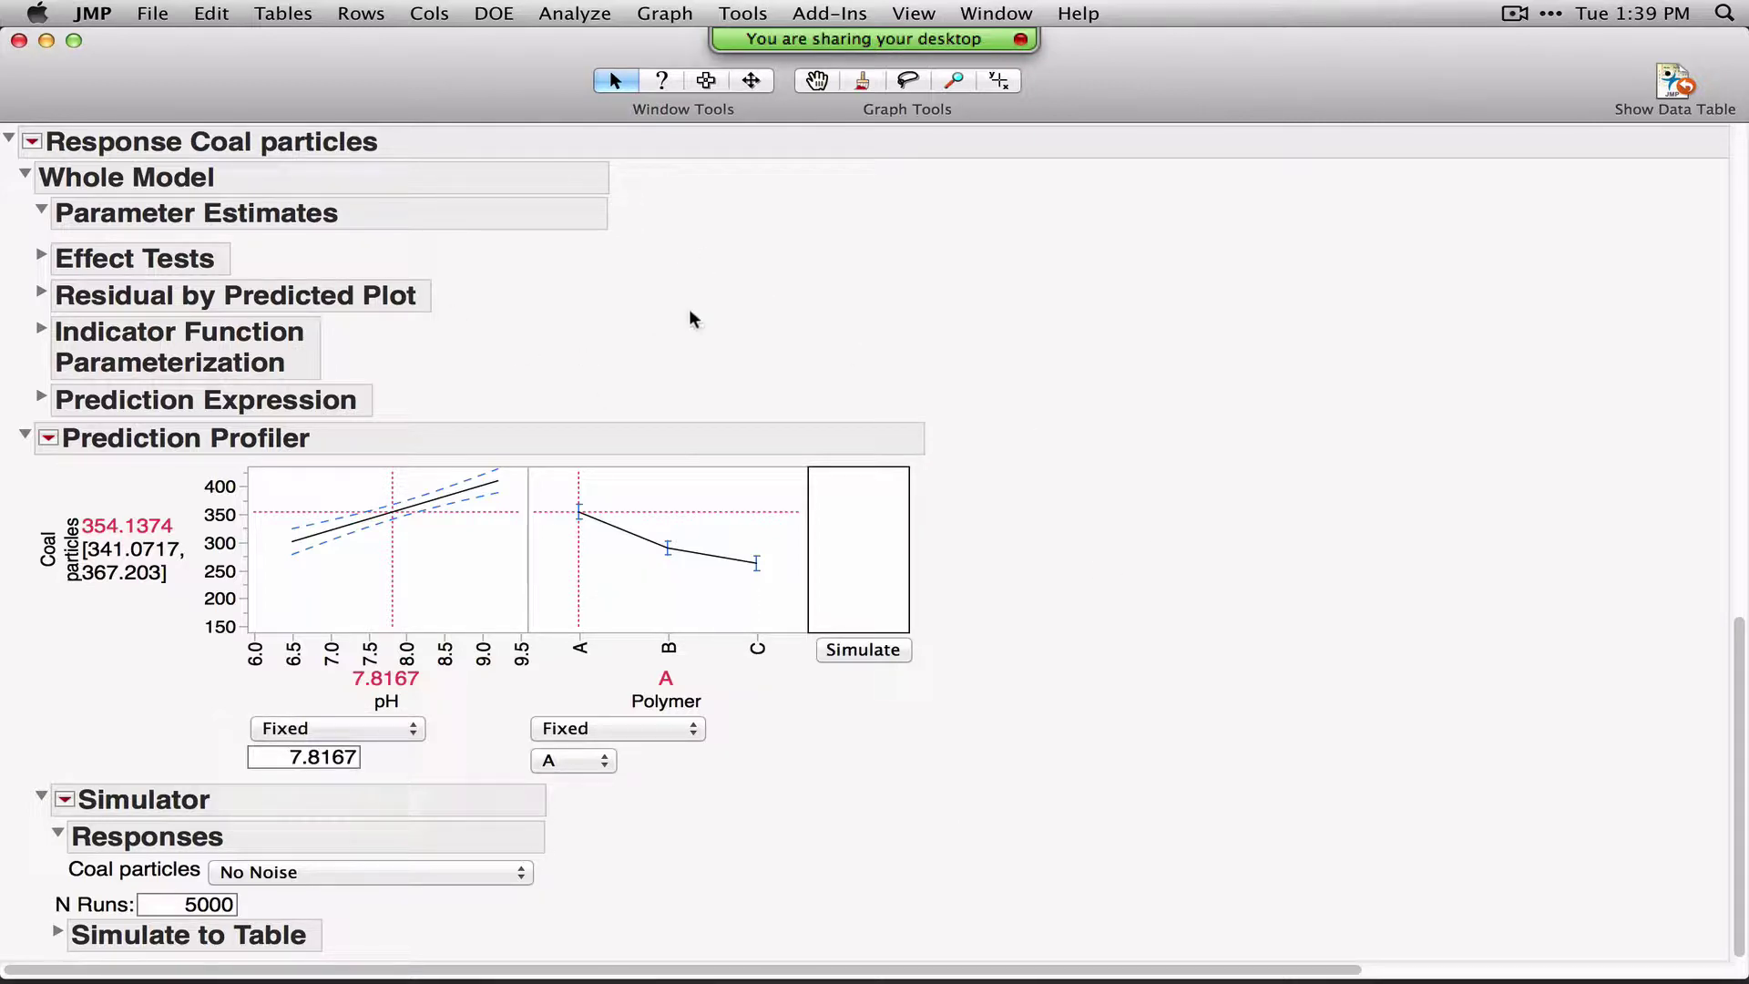
pyautogui.click(18, 40)
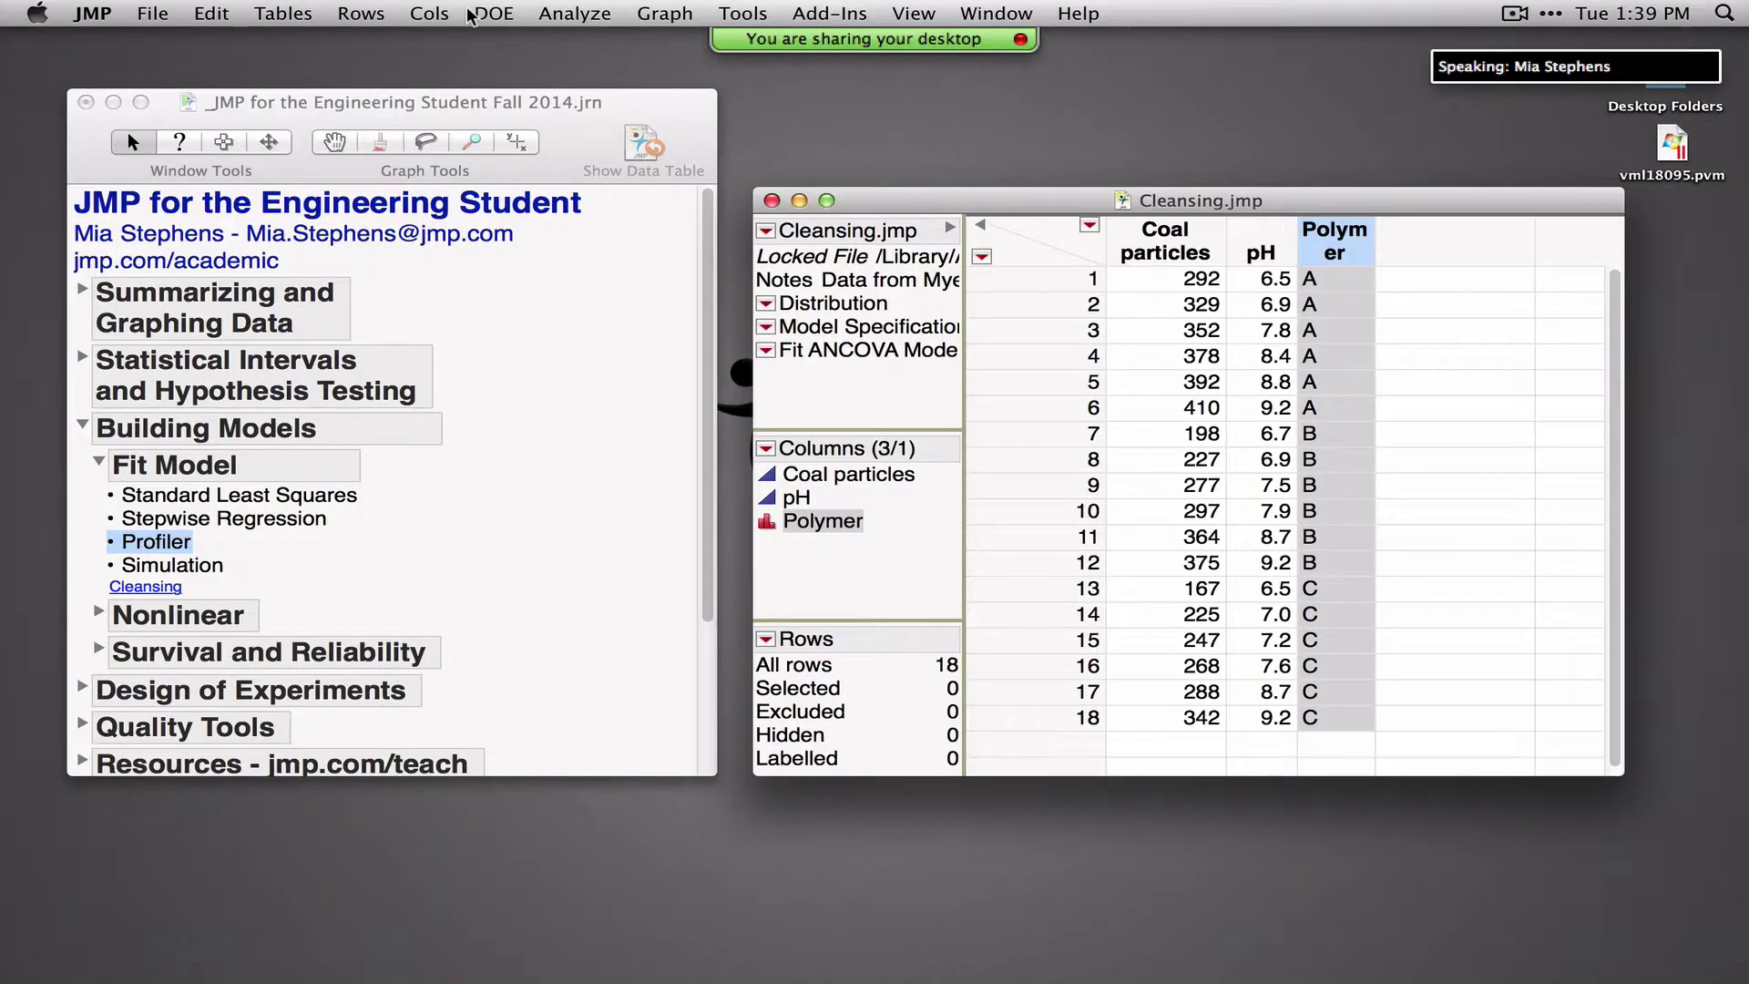
# Cast Polymer as Y in Fit Model to view the personality for a nominal response, and close the dialog without running it
pyautogui.click(575, 13)
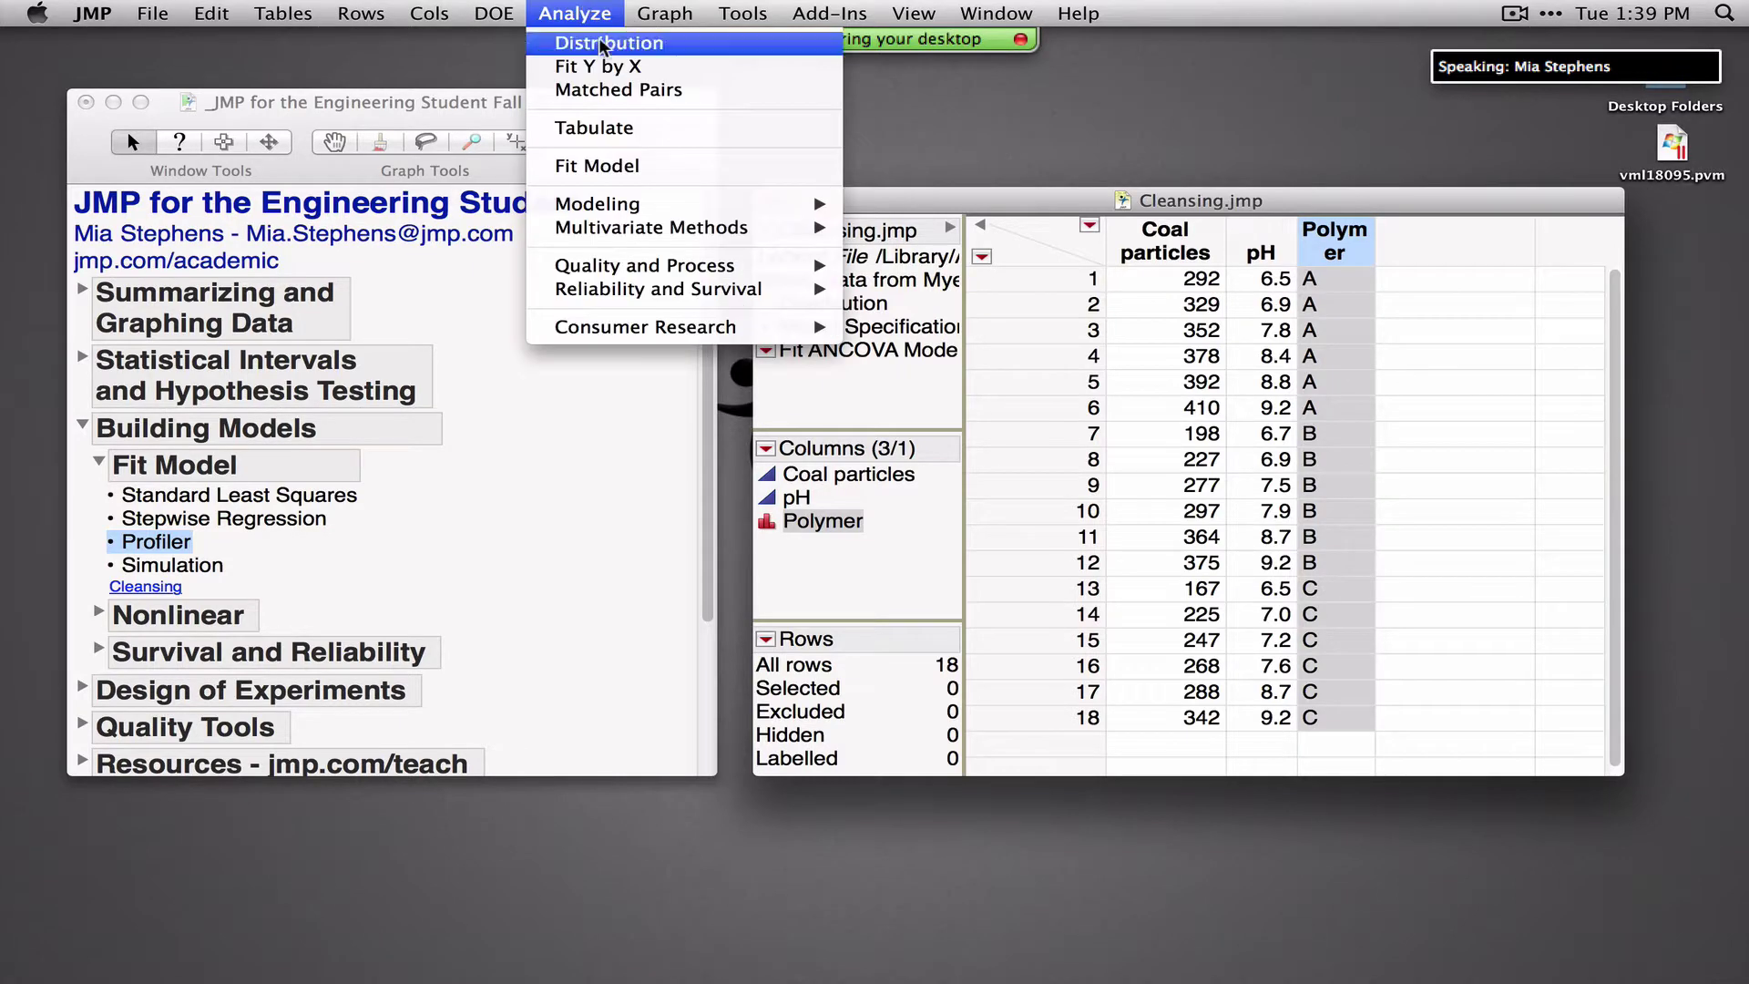
pyautogui.click(650, 169)
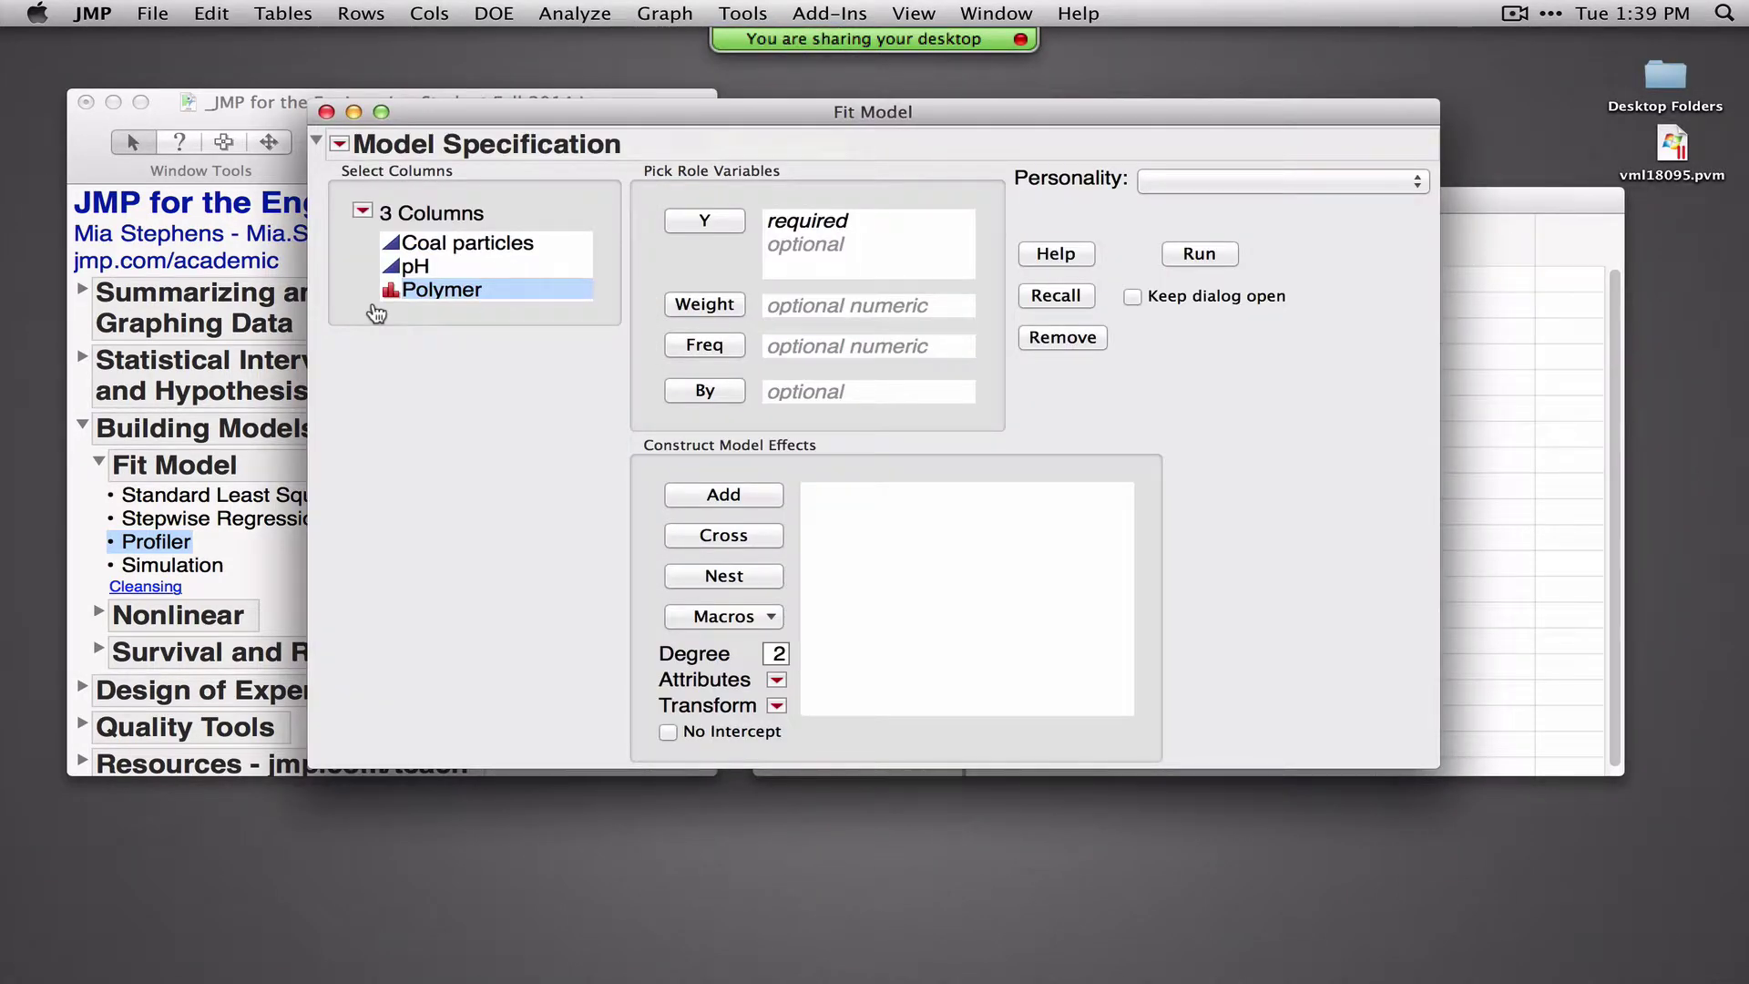
pyautogui.click(699, 238)
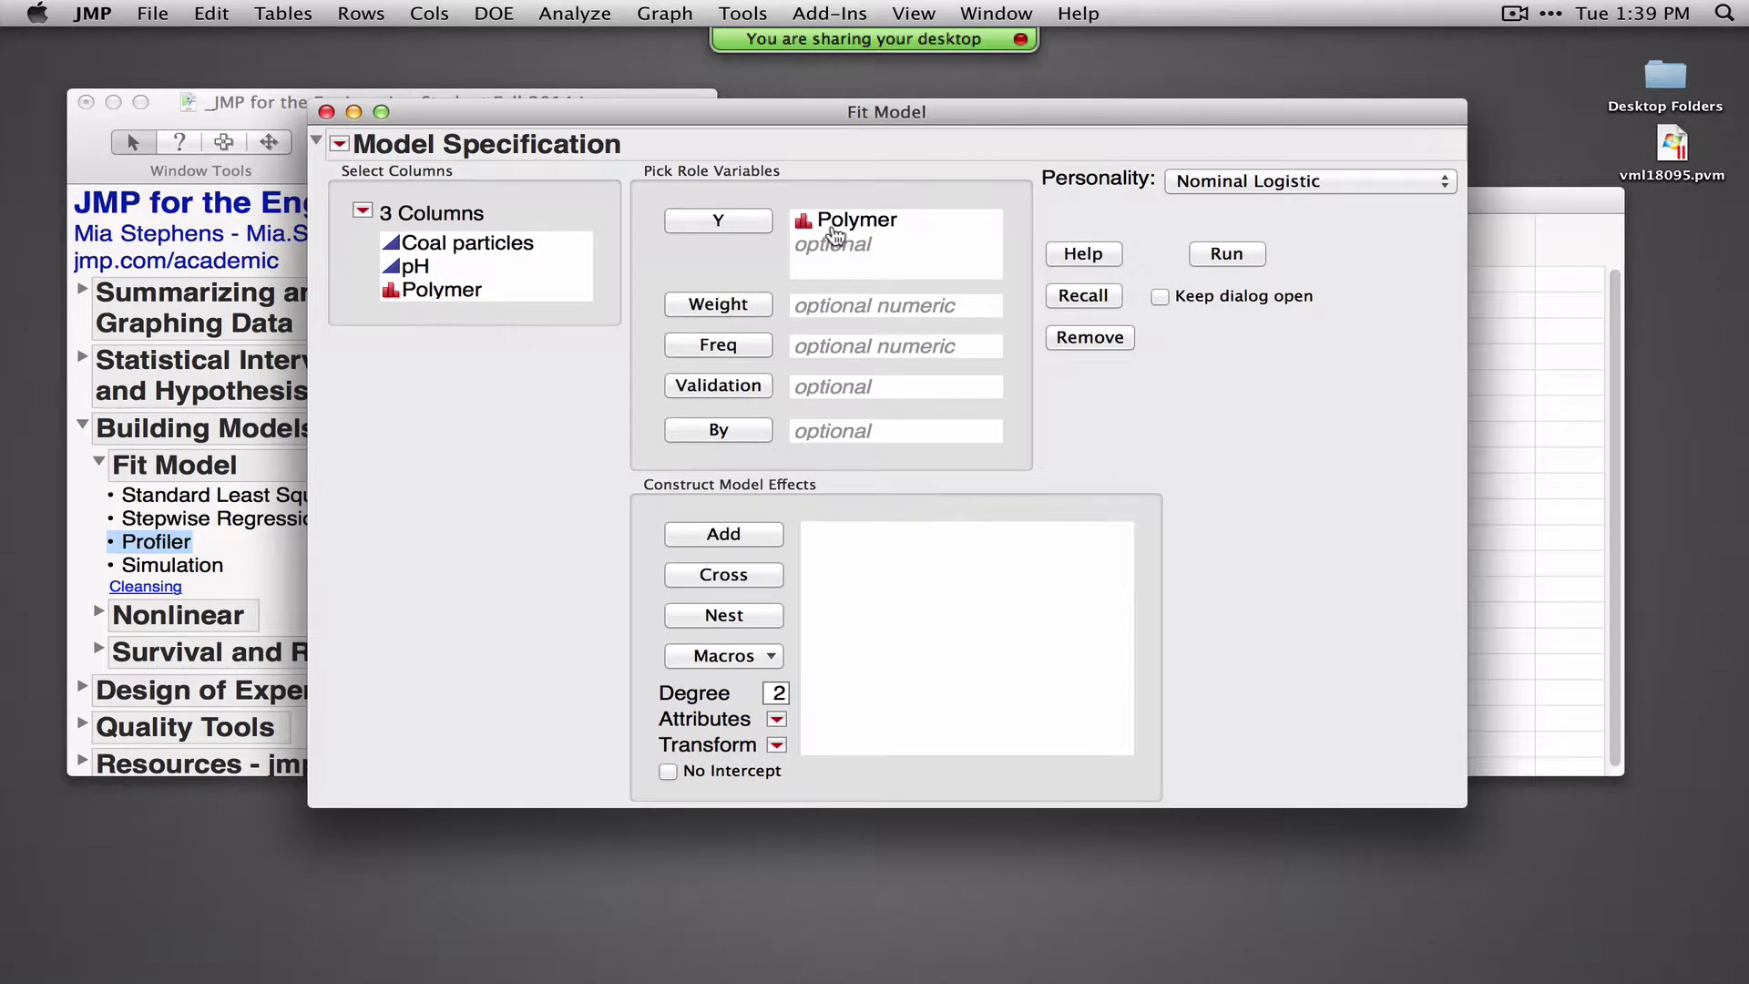
pyautogui.moveTo(1189, 202); pyautogui.dragTo(1323, 209)
pyautogui.click(325, 112)
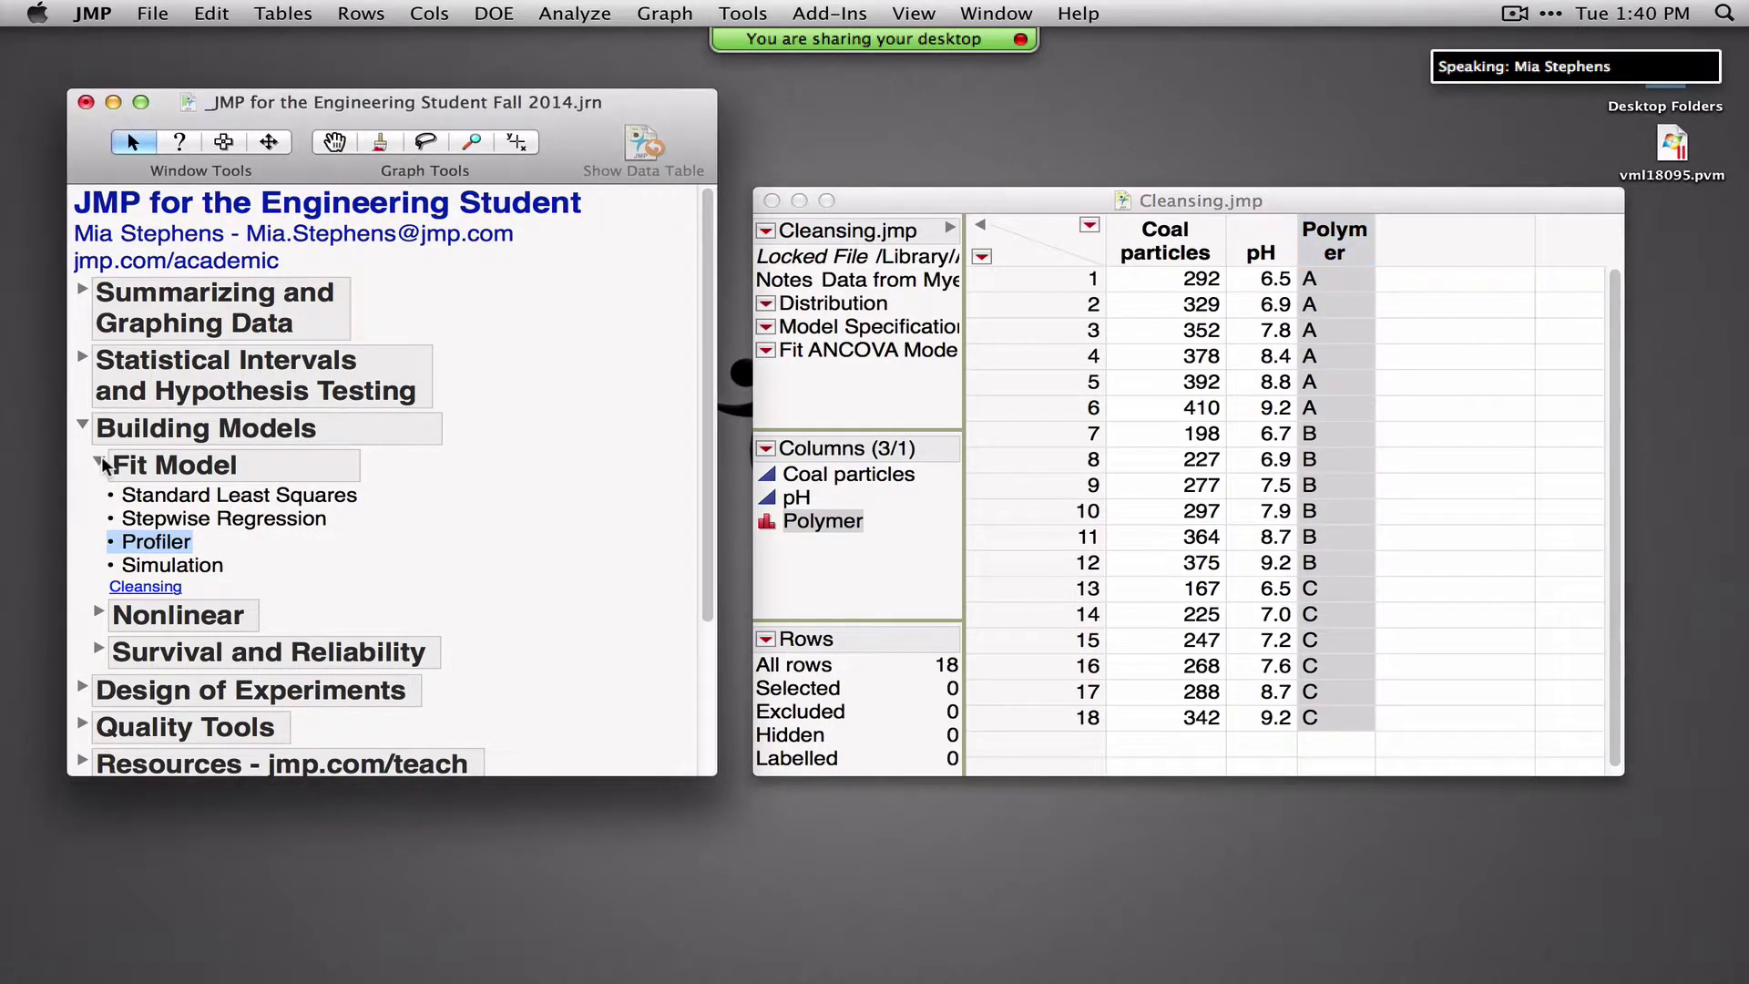
# Close the Cleansing data table and collapse the journal's Fit Model section in favour of the Nonlinear section
pyautogui.click(98, 466)
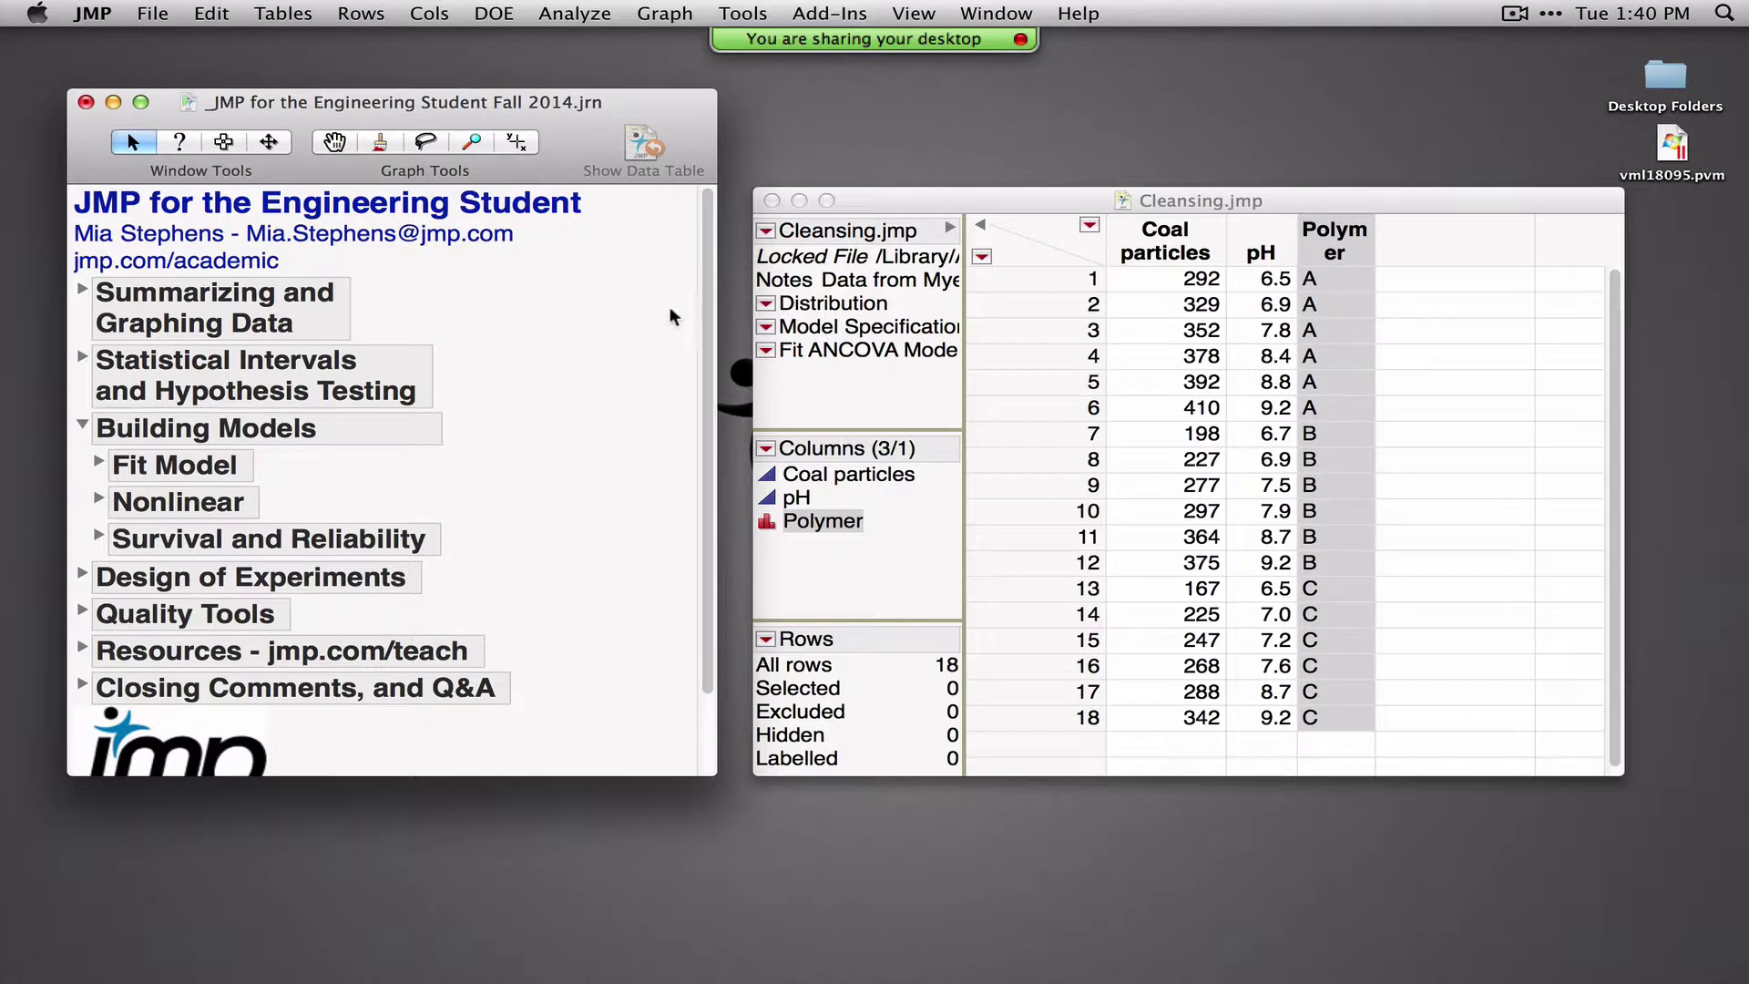
pyautogui.click(771, 200)
pyautogui.click(99, 500)
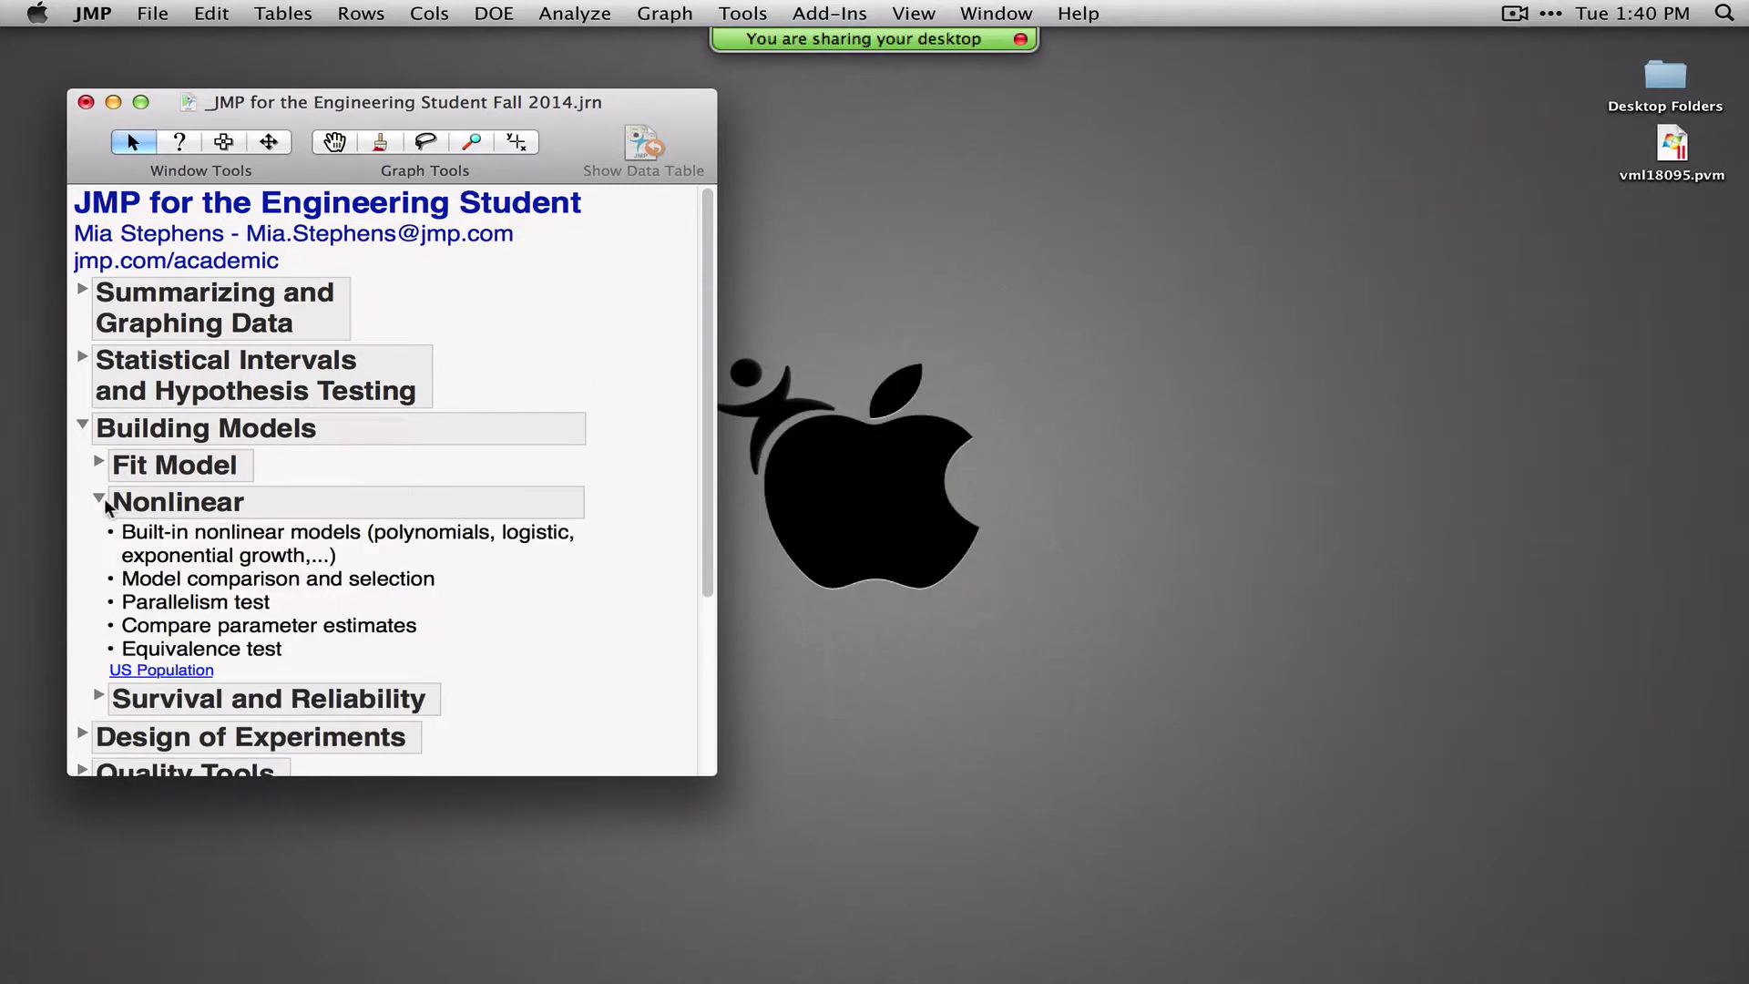
# Open the US Population data table from the journal and resize and place it beside the journal with all 25 rows in view
pyautogui.click(161, 672)
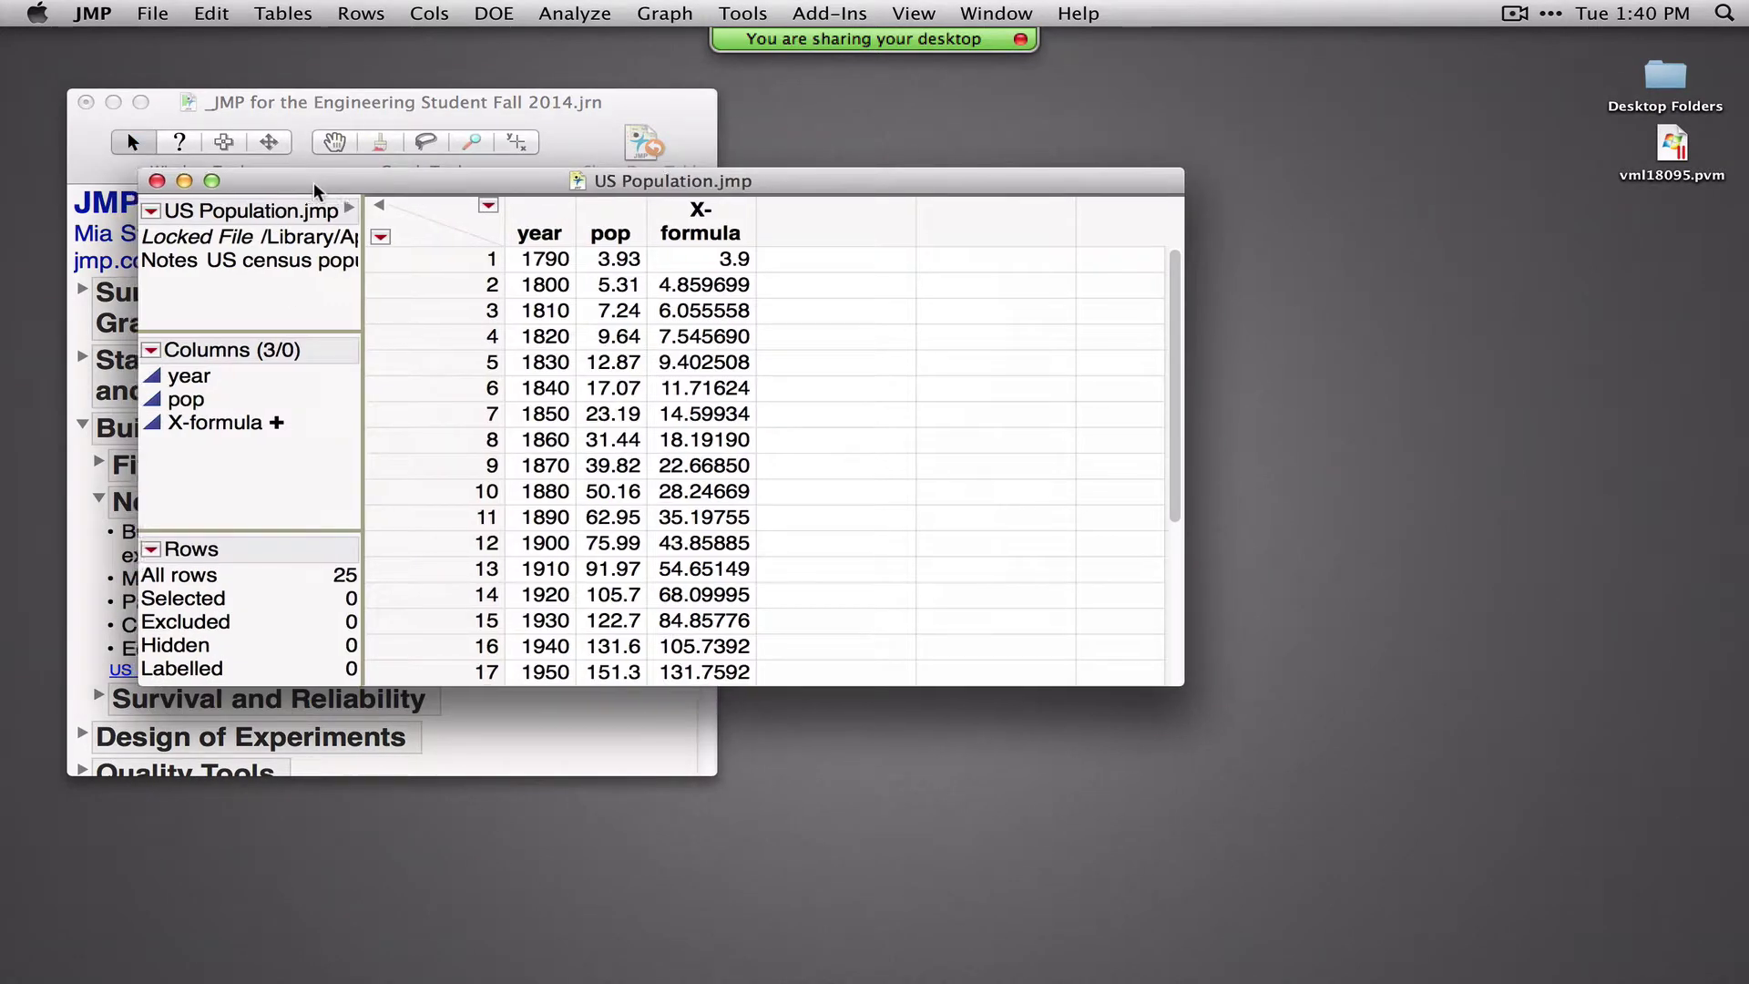
pyautogui.moveTo(314, 190); pyautogui.dragTo(844, 133)
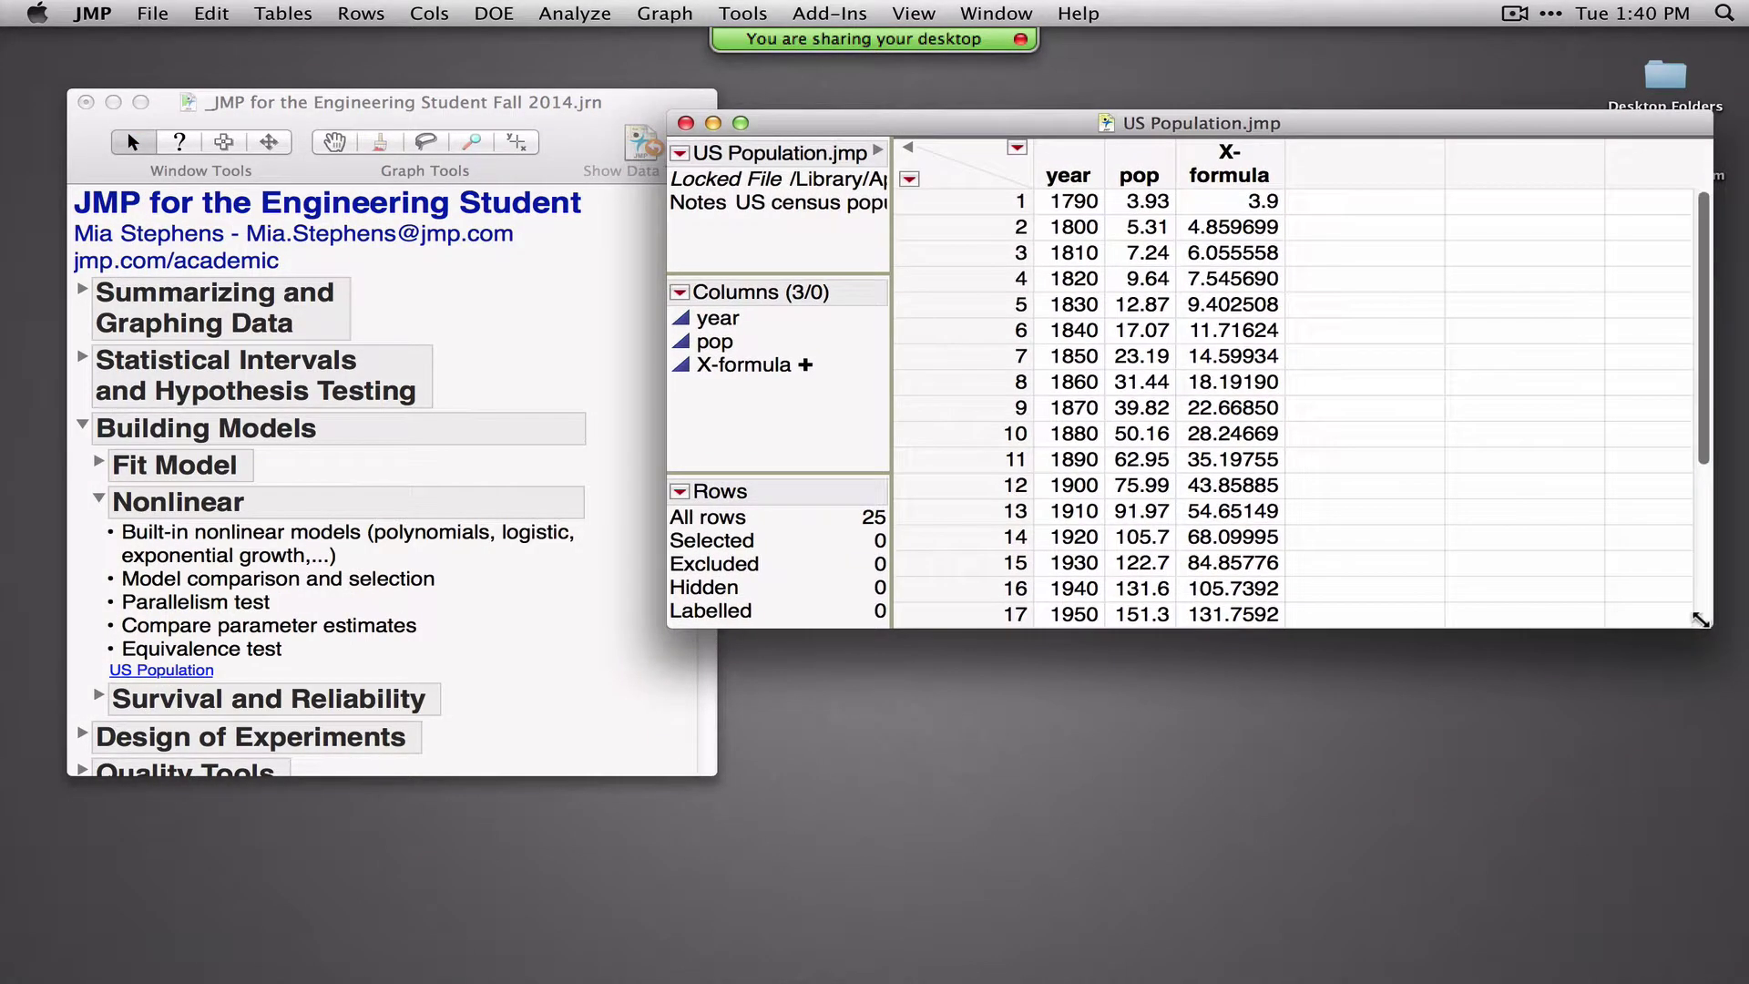
pyautogui.moveTo(1700, 619); pyautogui.dragTo(1424, 918)
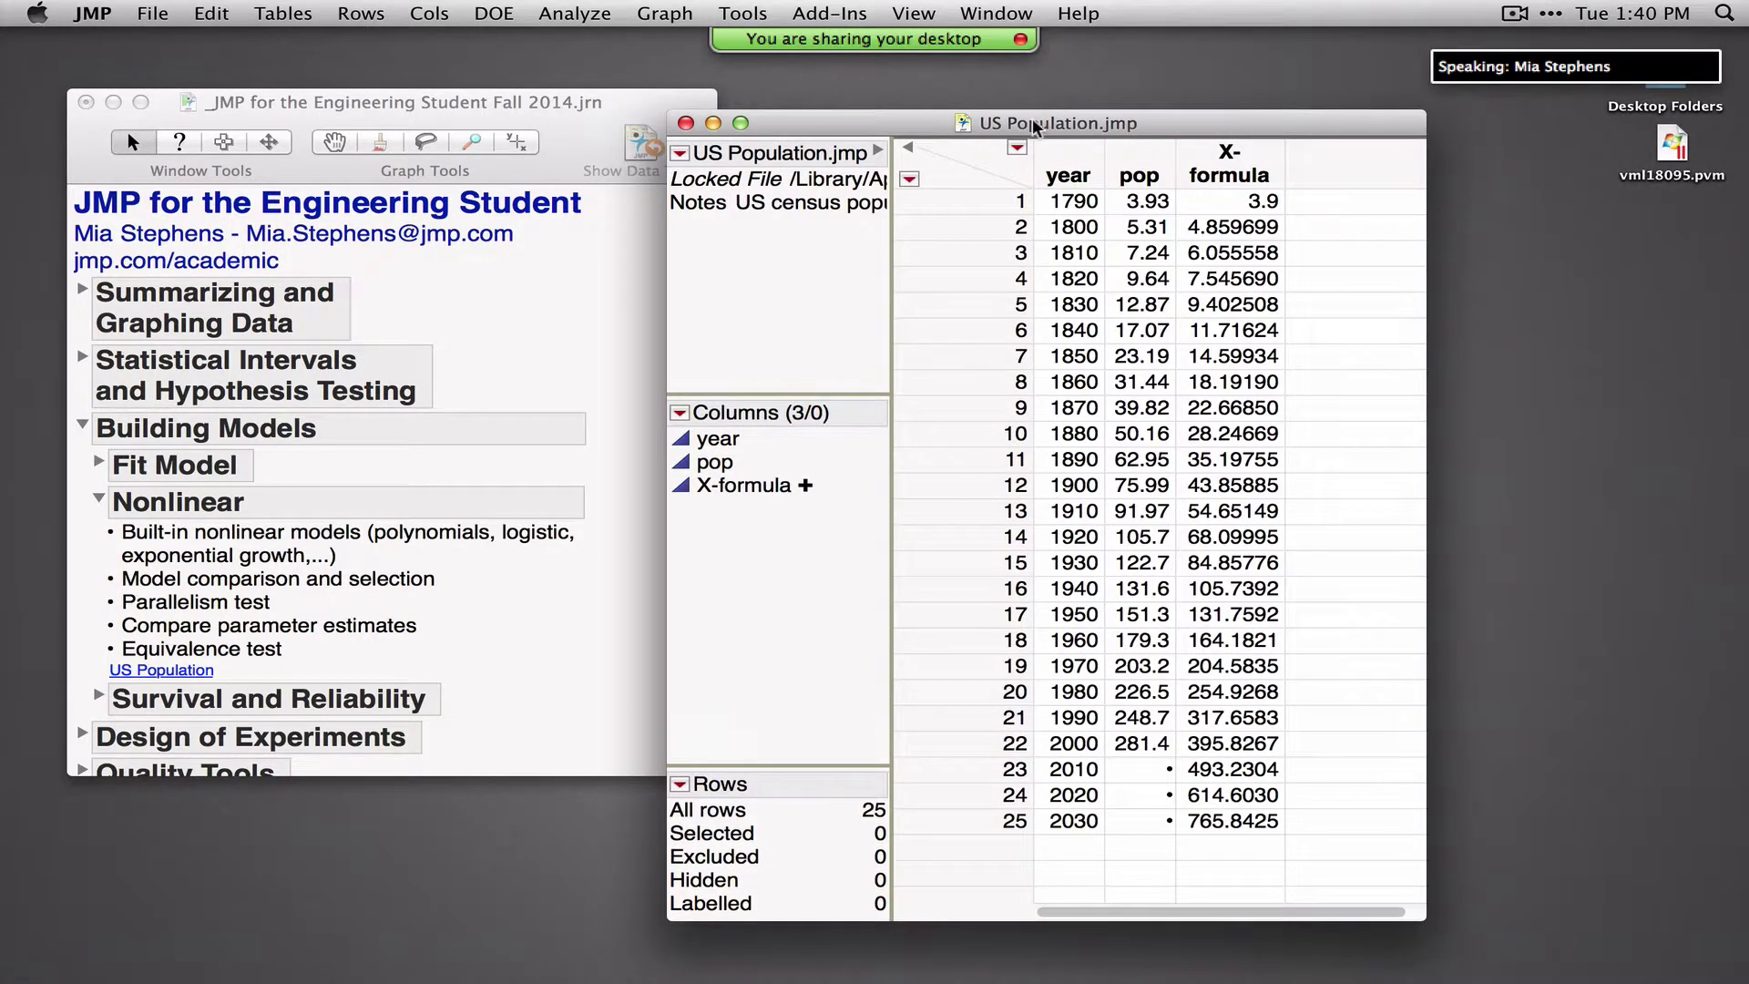
pyautogui.moveTo(1036, 126); pyautogui.dragTo(1131, 129)
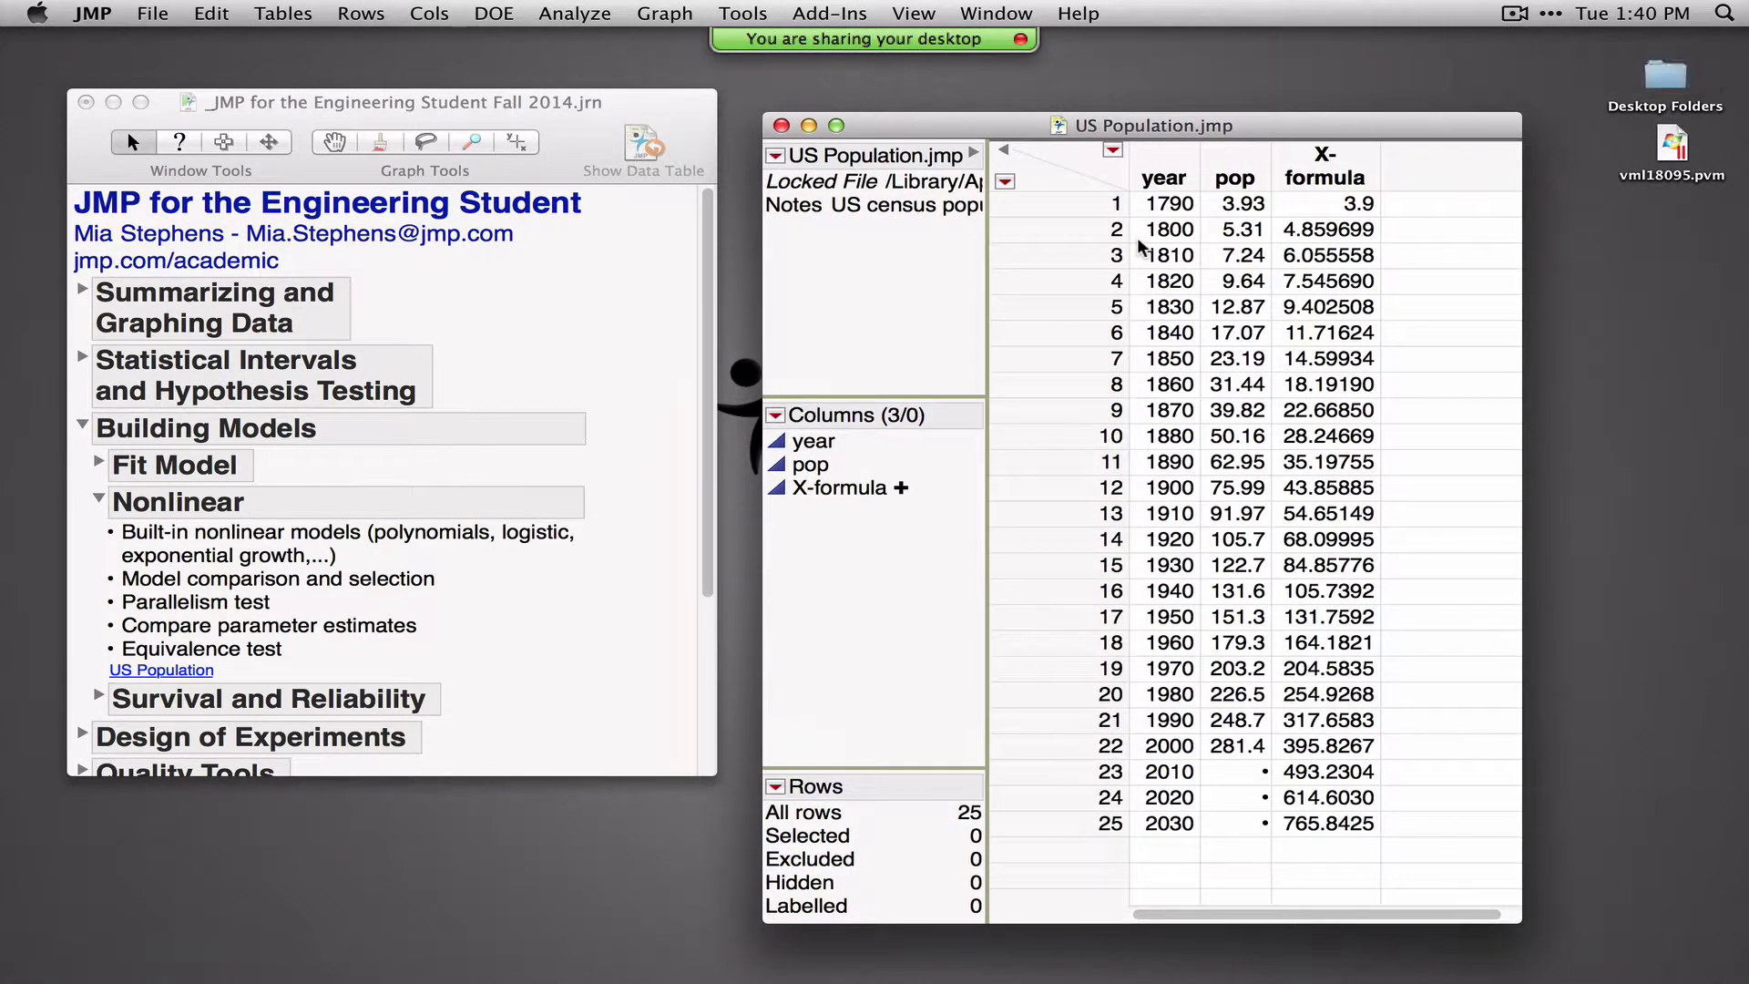
# Review the pop, year and X-formula columns of the US Population table by selecting each in turn
pyautogui.click(1236, 180)
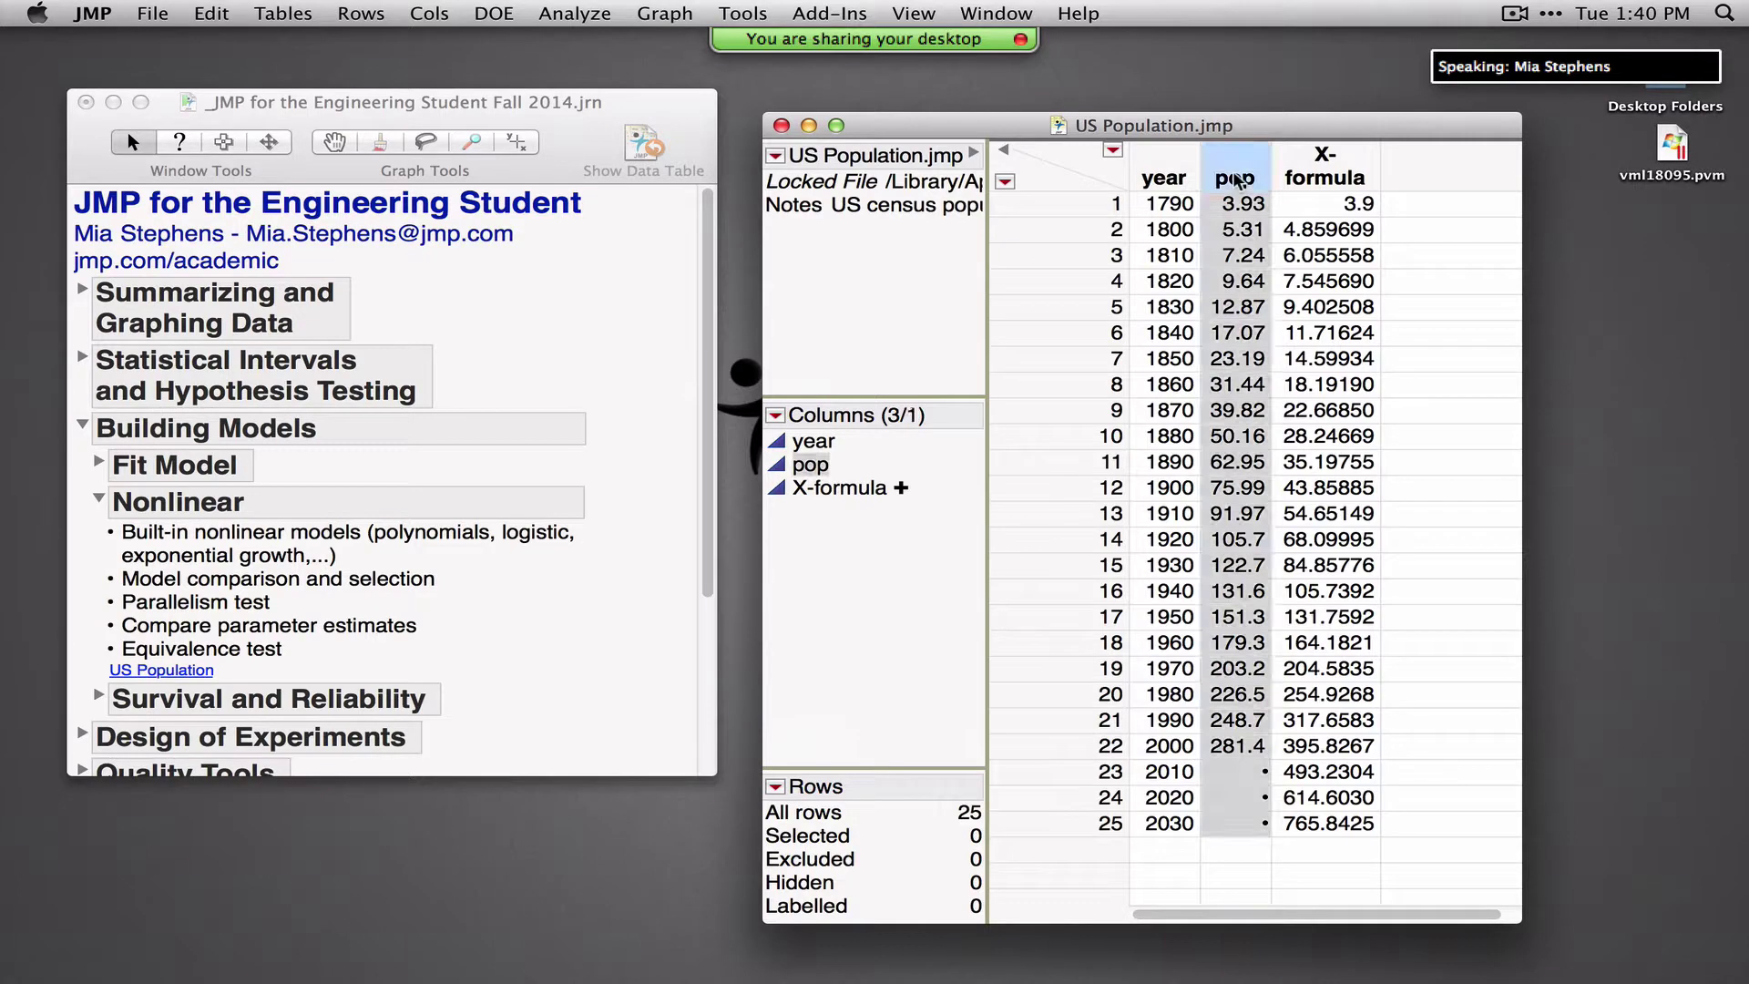
pyautogui.click(1161, 176)
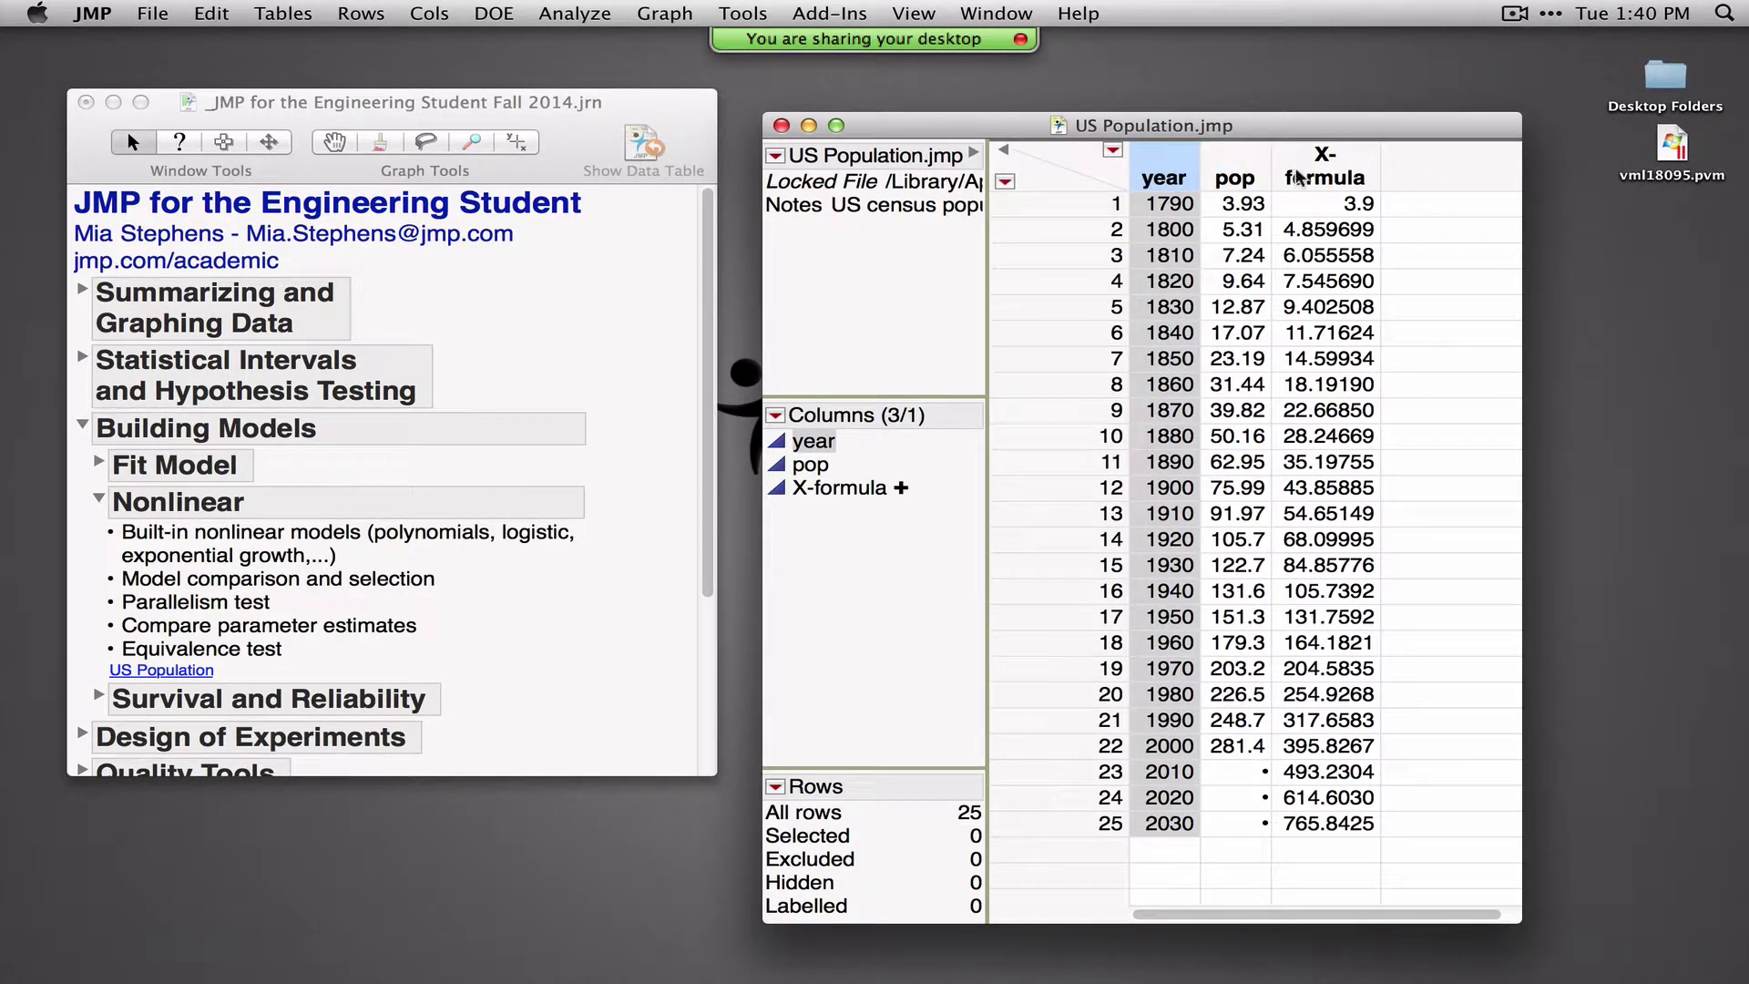
pyautogui.click(1330, 168)
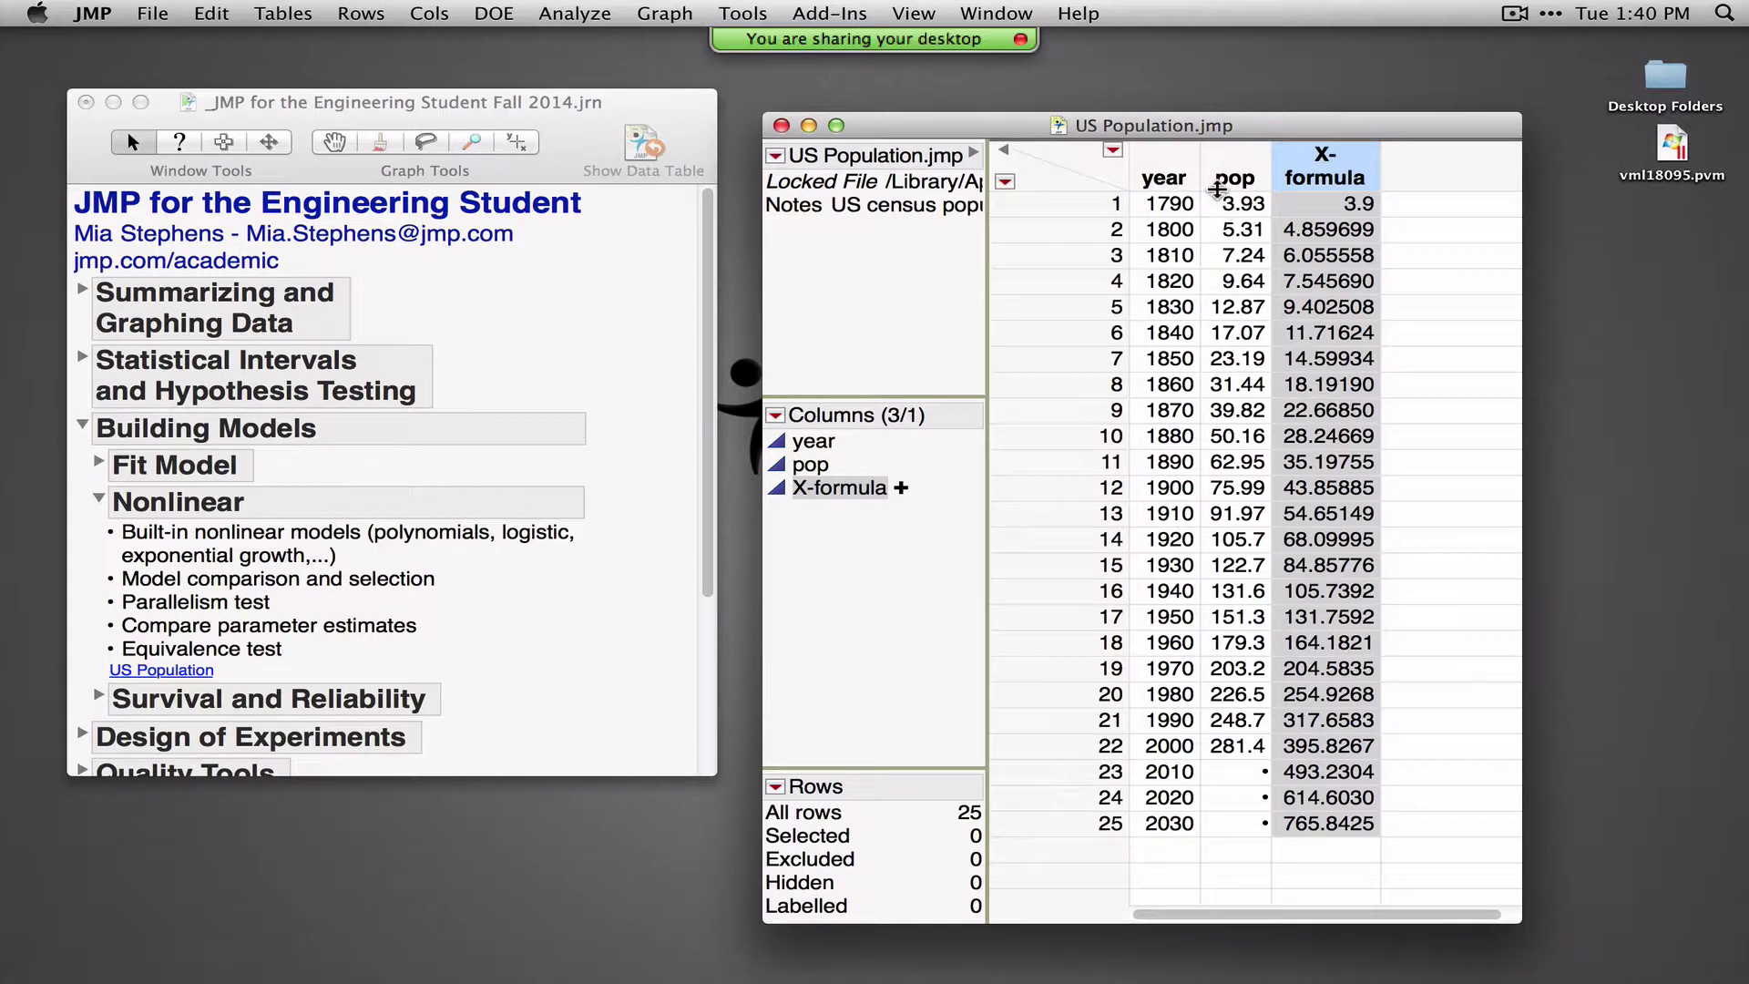
# Launch the Nonlinear platform for US Population and open its Model Library with a wider model list
pyautogui.click(554, 17)
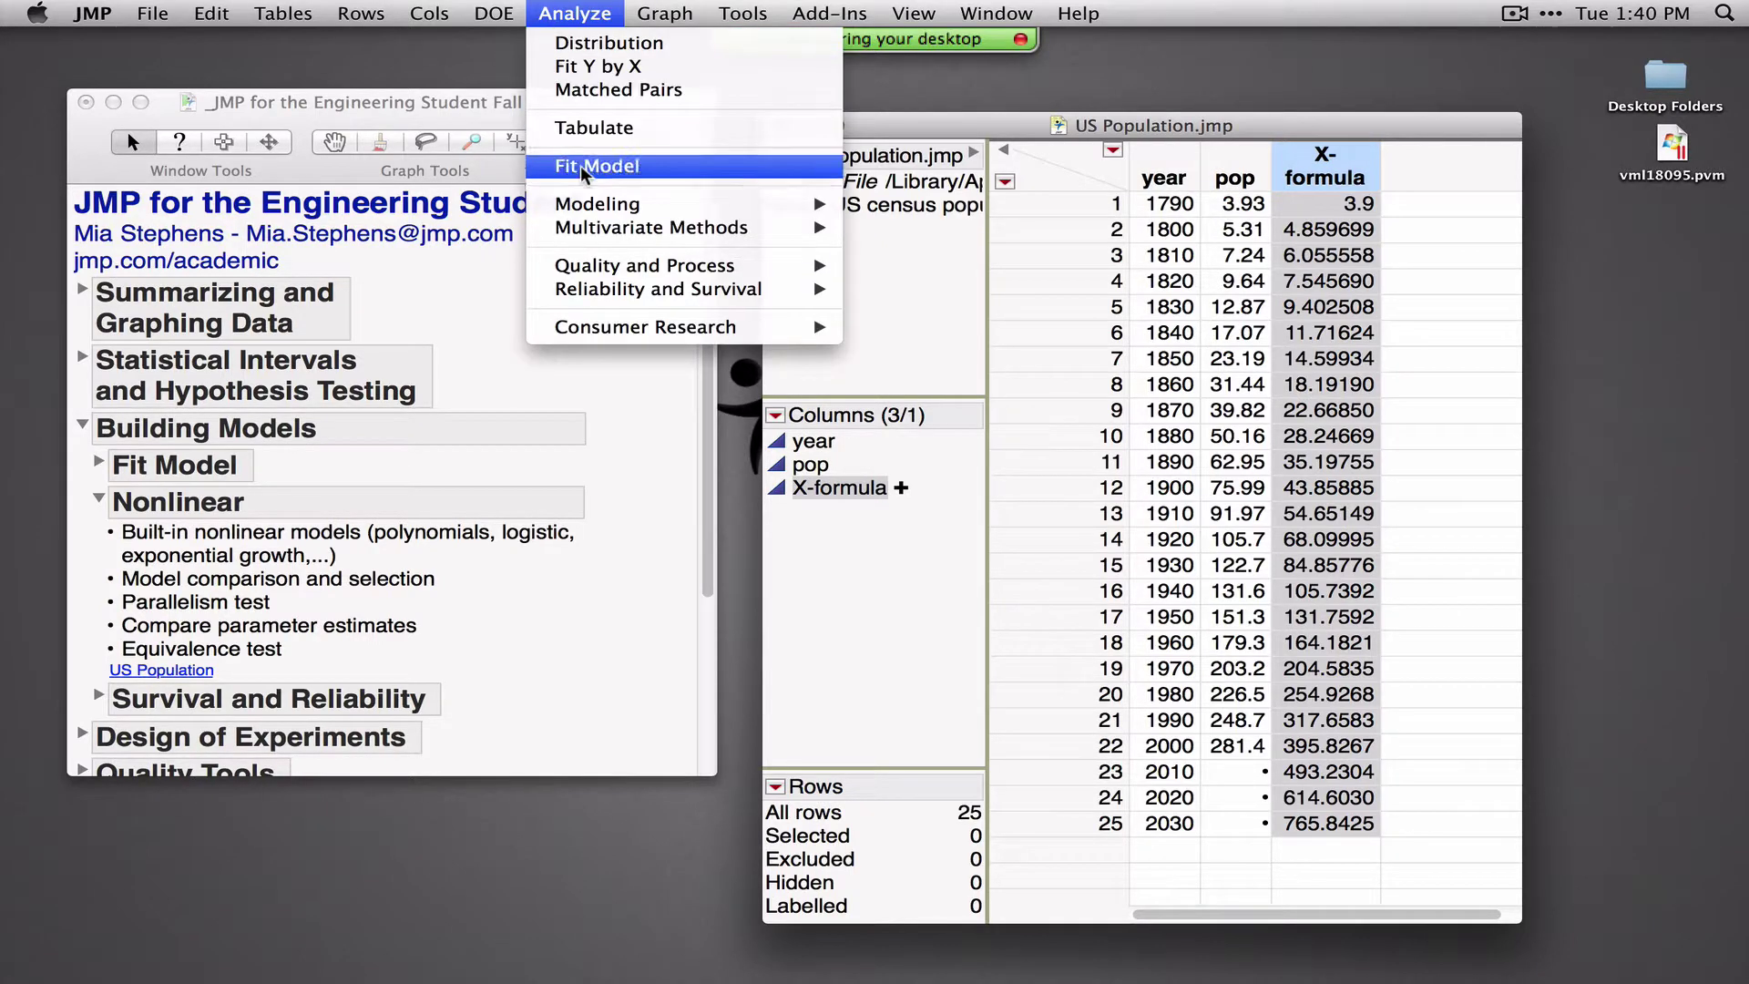
pyautogui.moveTo(604, 209)
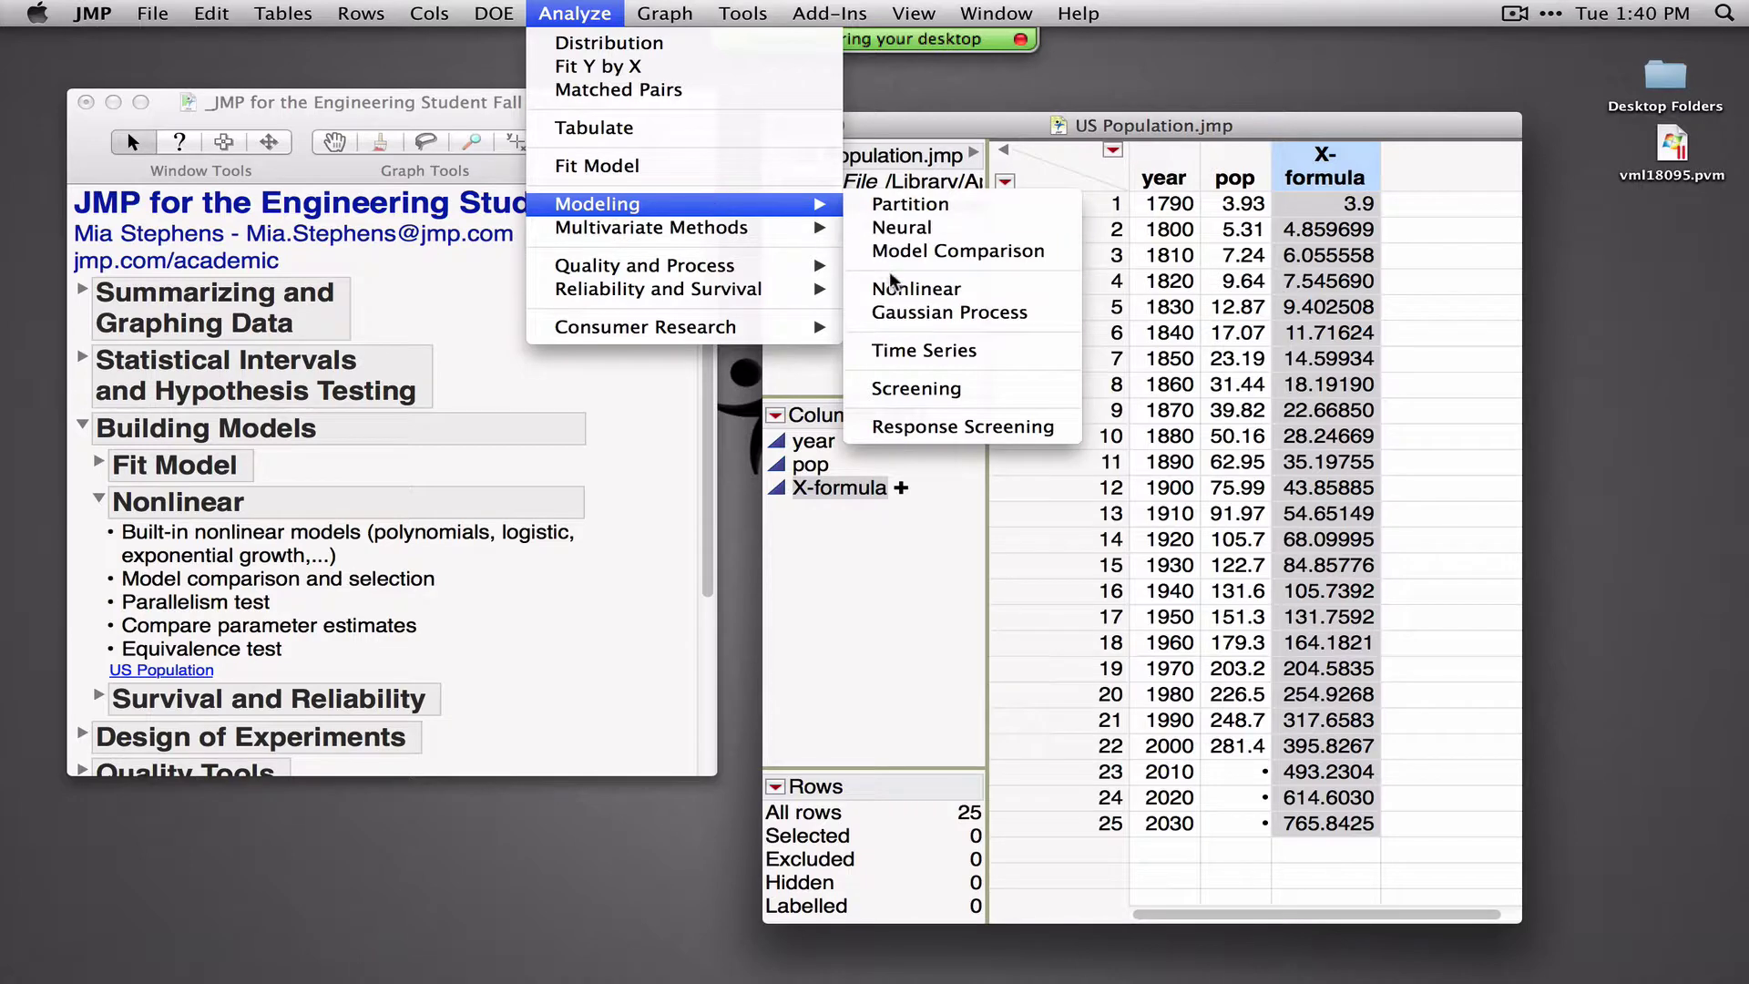
pyautogui.click(939, 288)
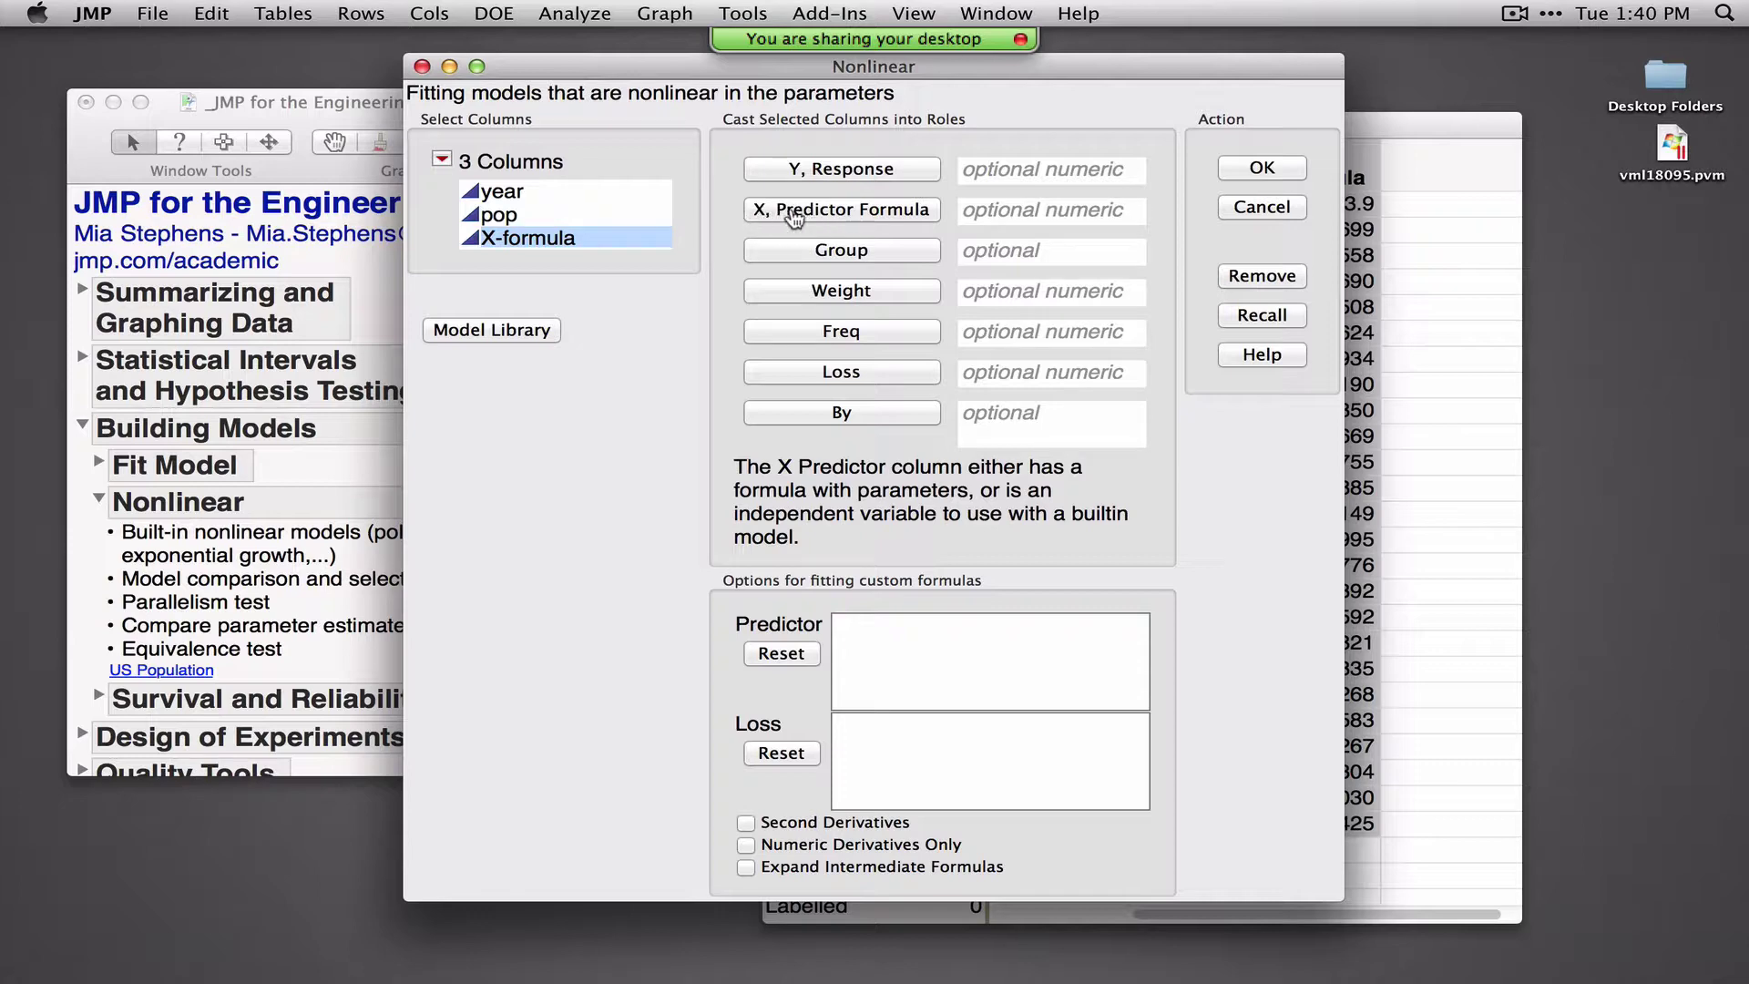
pyautogui.click(497, 333)
pyautogui.moveTo(460, 348); pyautogui.dragTo(446, 292)
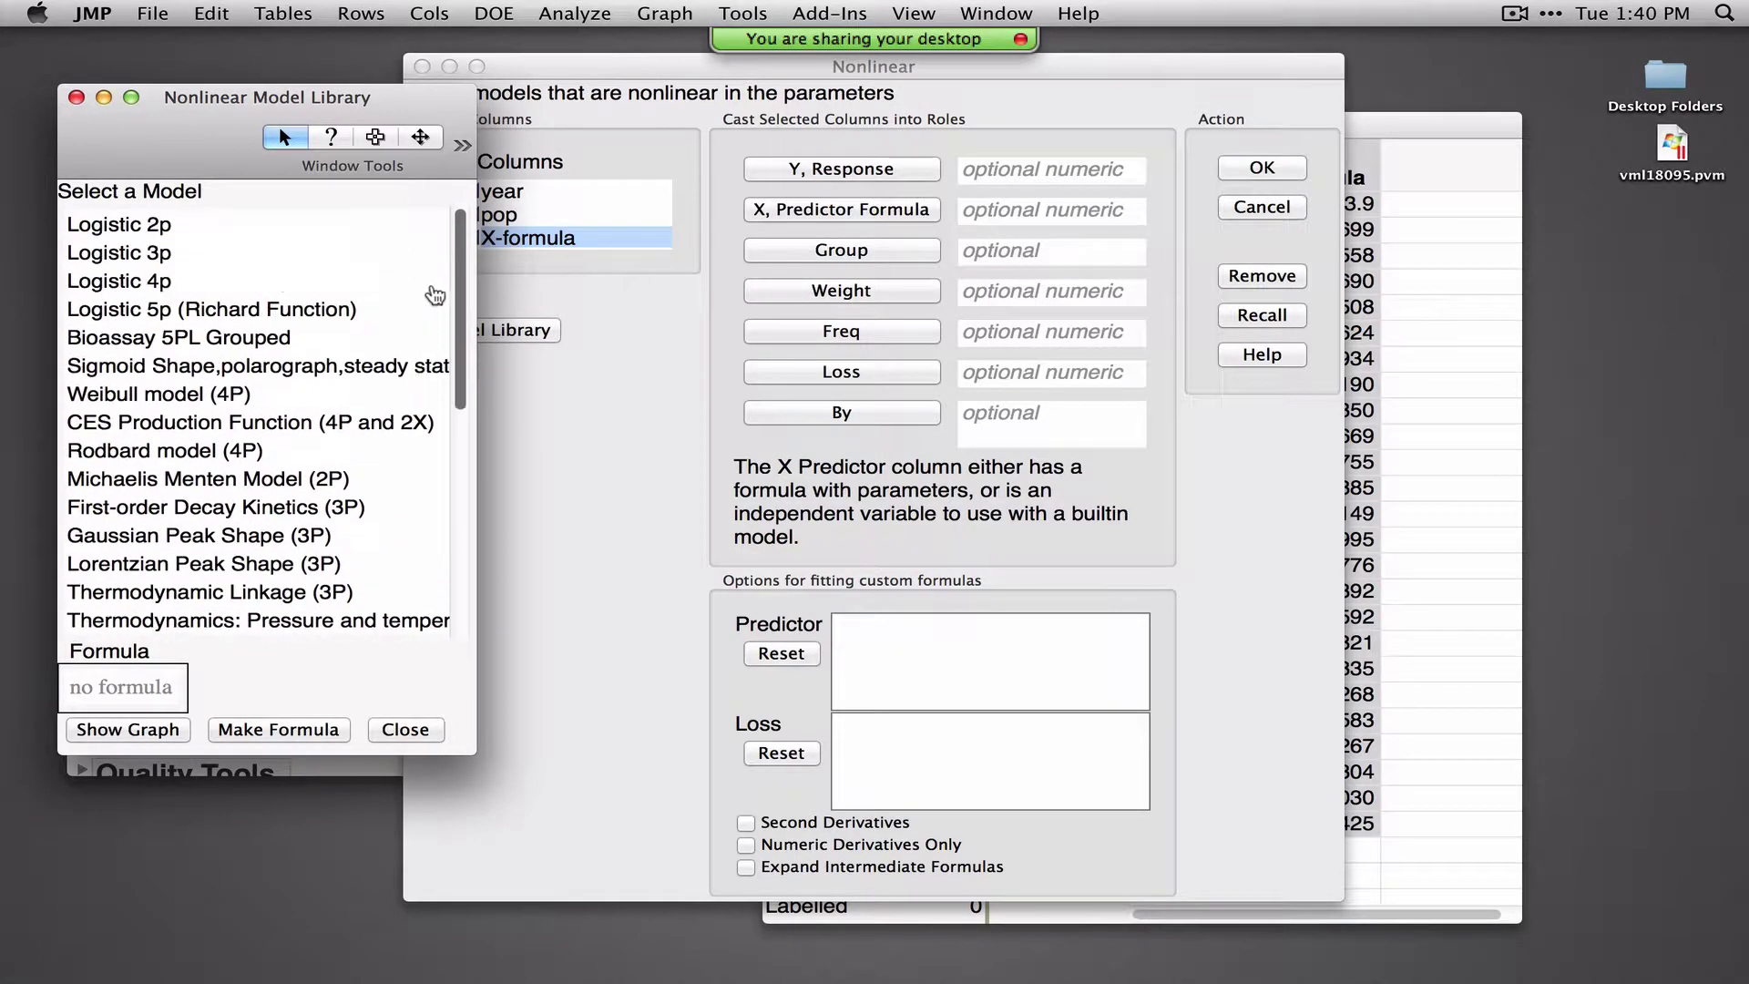
pyautogui.moveTo(469, 407); pyautogui.dragTo(584, 407)
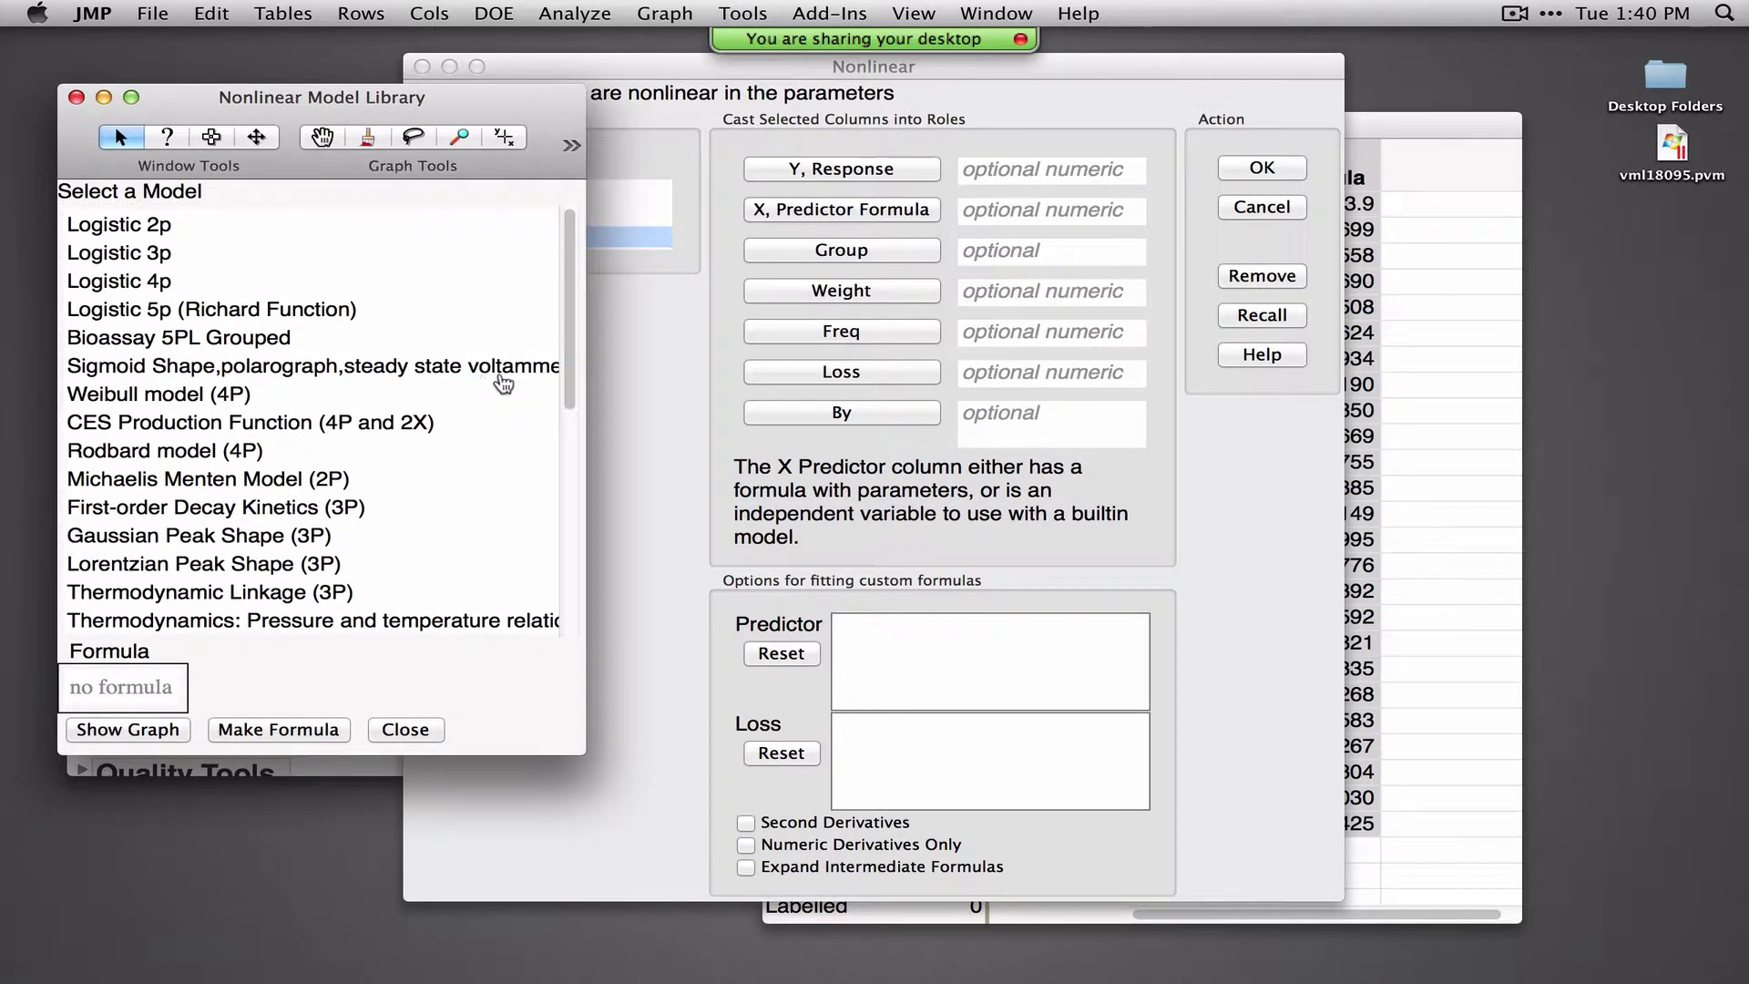
# Examine the Bioassay 5PL Grouped formula and graph with y0 at about 11.364, and close the Model Library
pyautogui.click(99, 341)
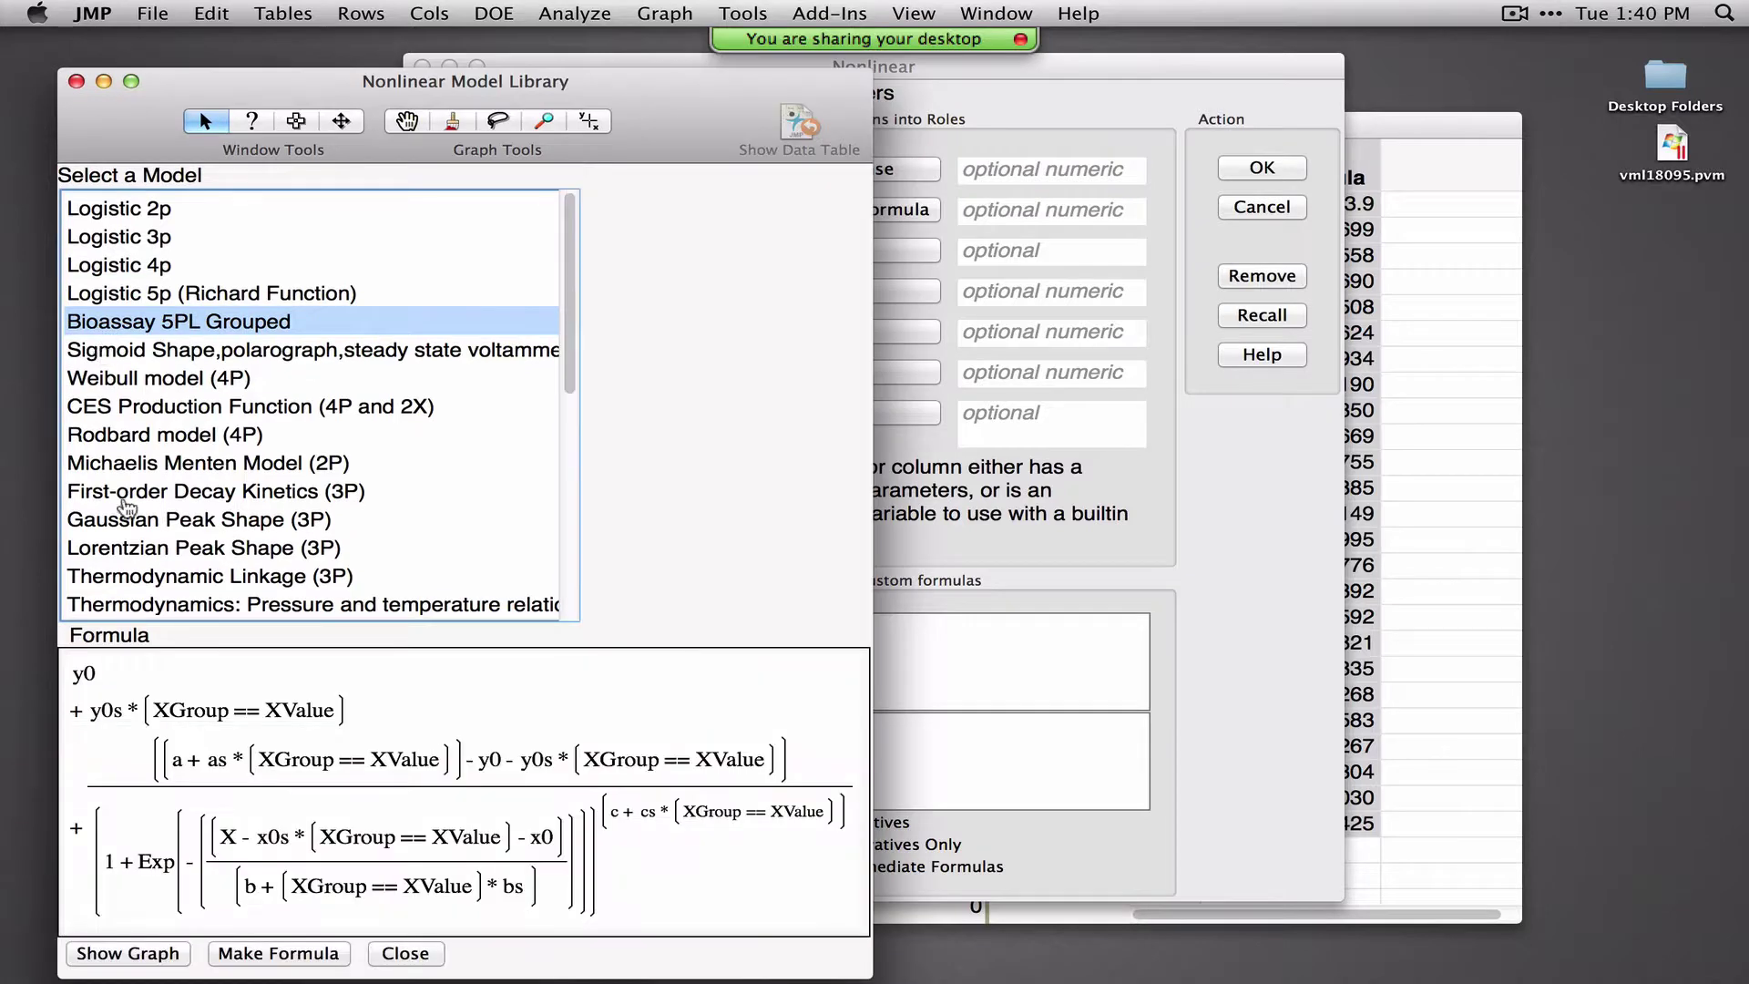
pyautogui.click(151, 957)
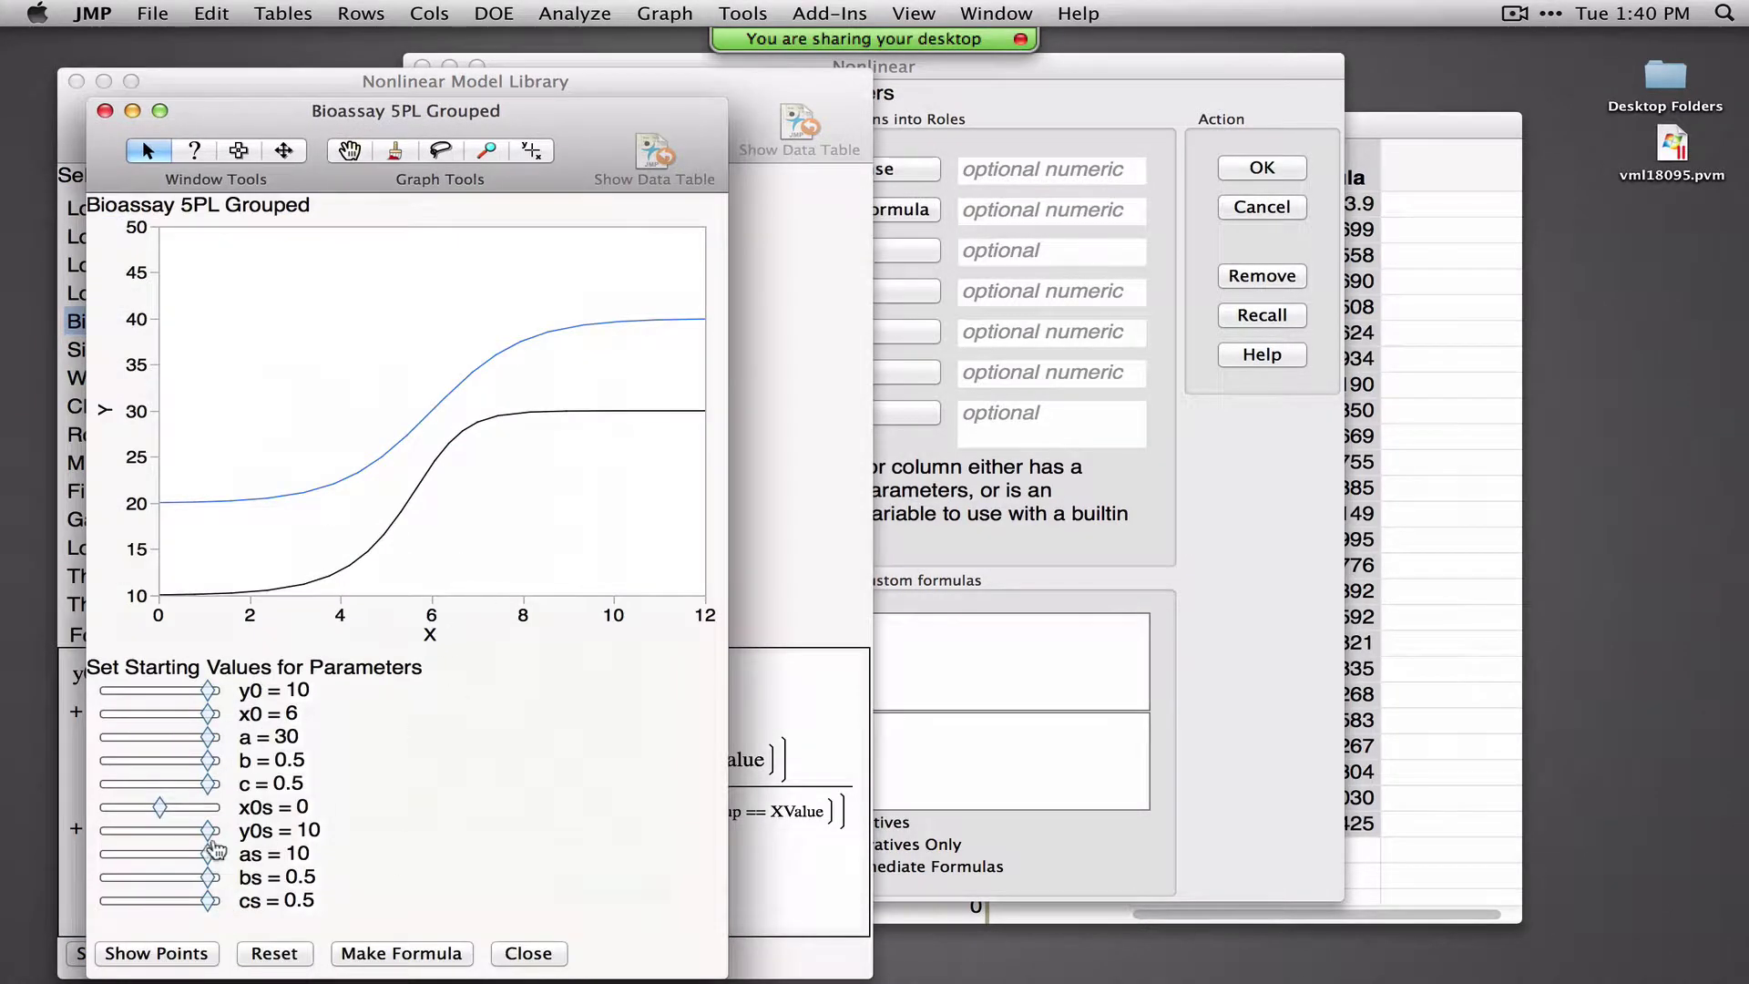
pyautogui.moveTo(208, 691)
pyautogui.mouseDown()
pyautogui.moveTo(144, 690)
pyautogui.moveTo(215, 695)
pyautogui.mouseUp()
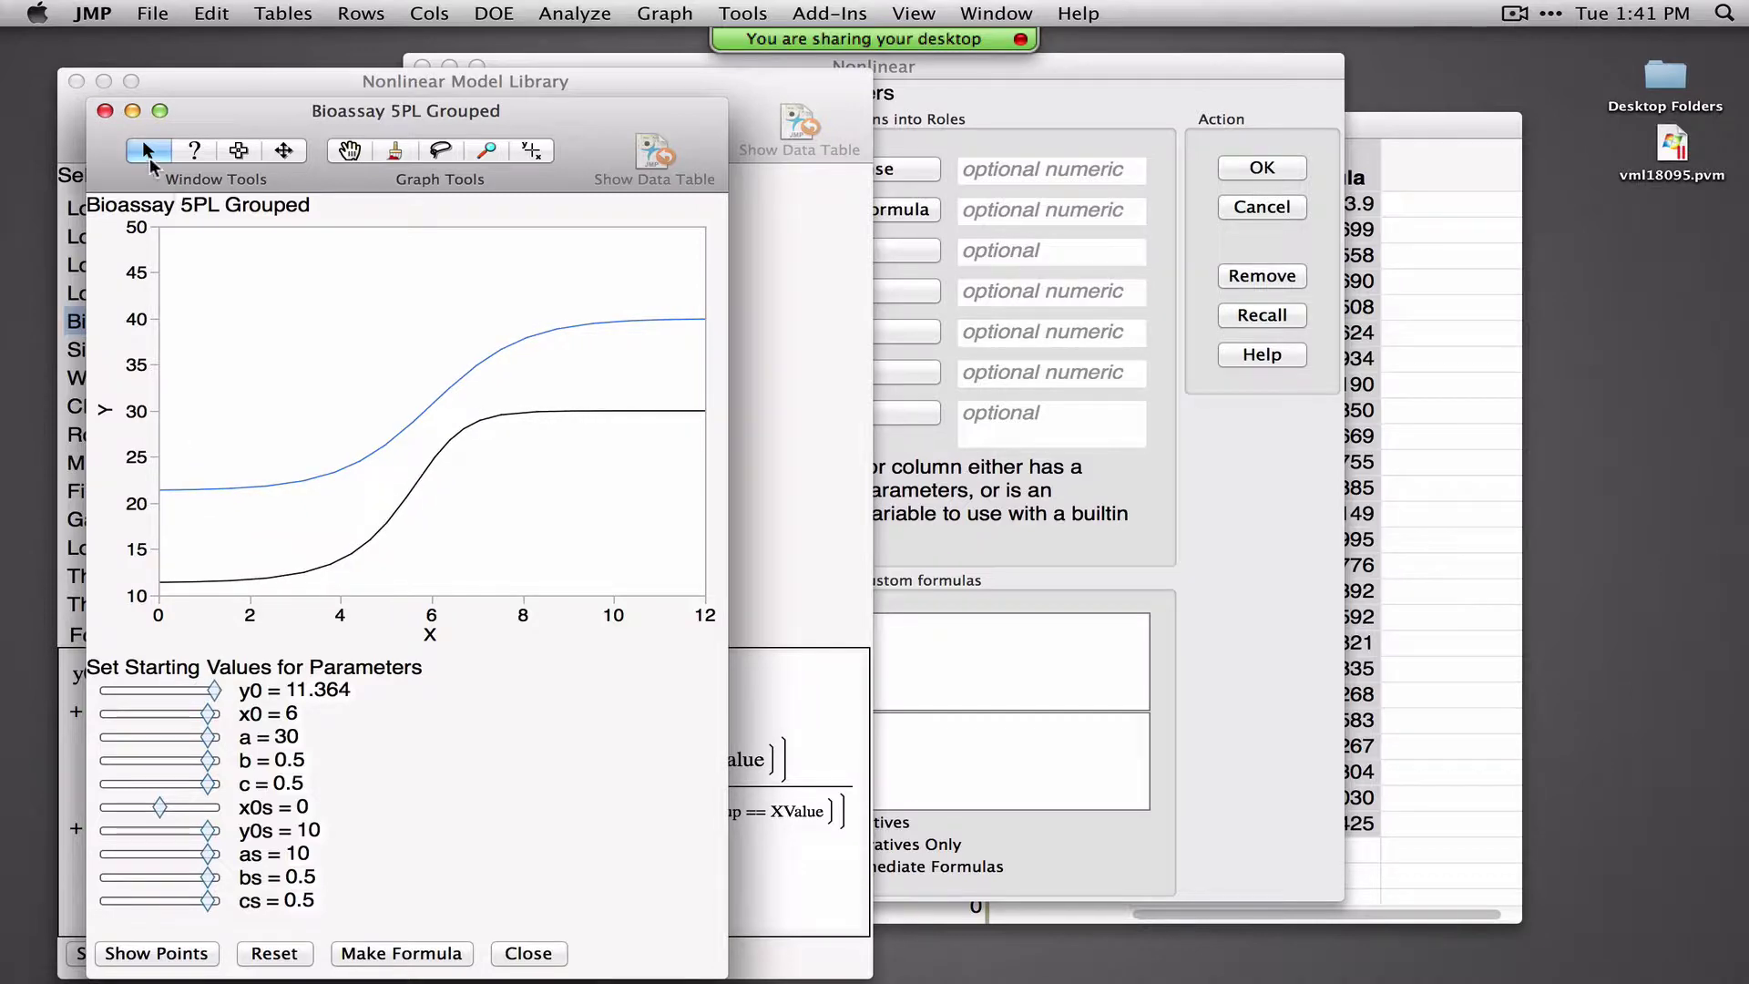
pyautogui.click(104, 110)
pyautogui.click(77, 82)
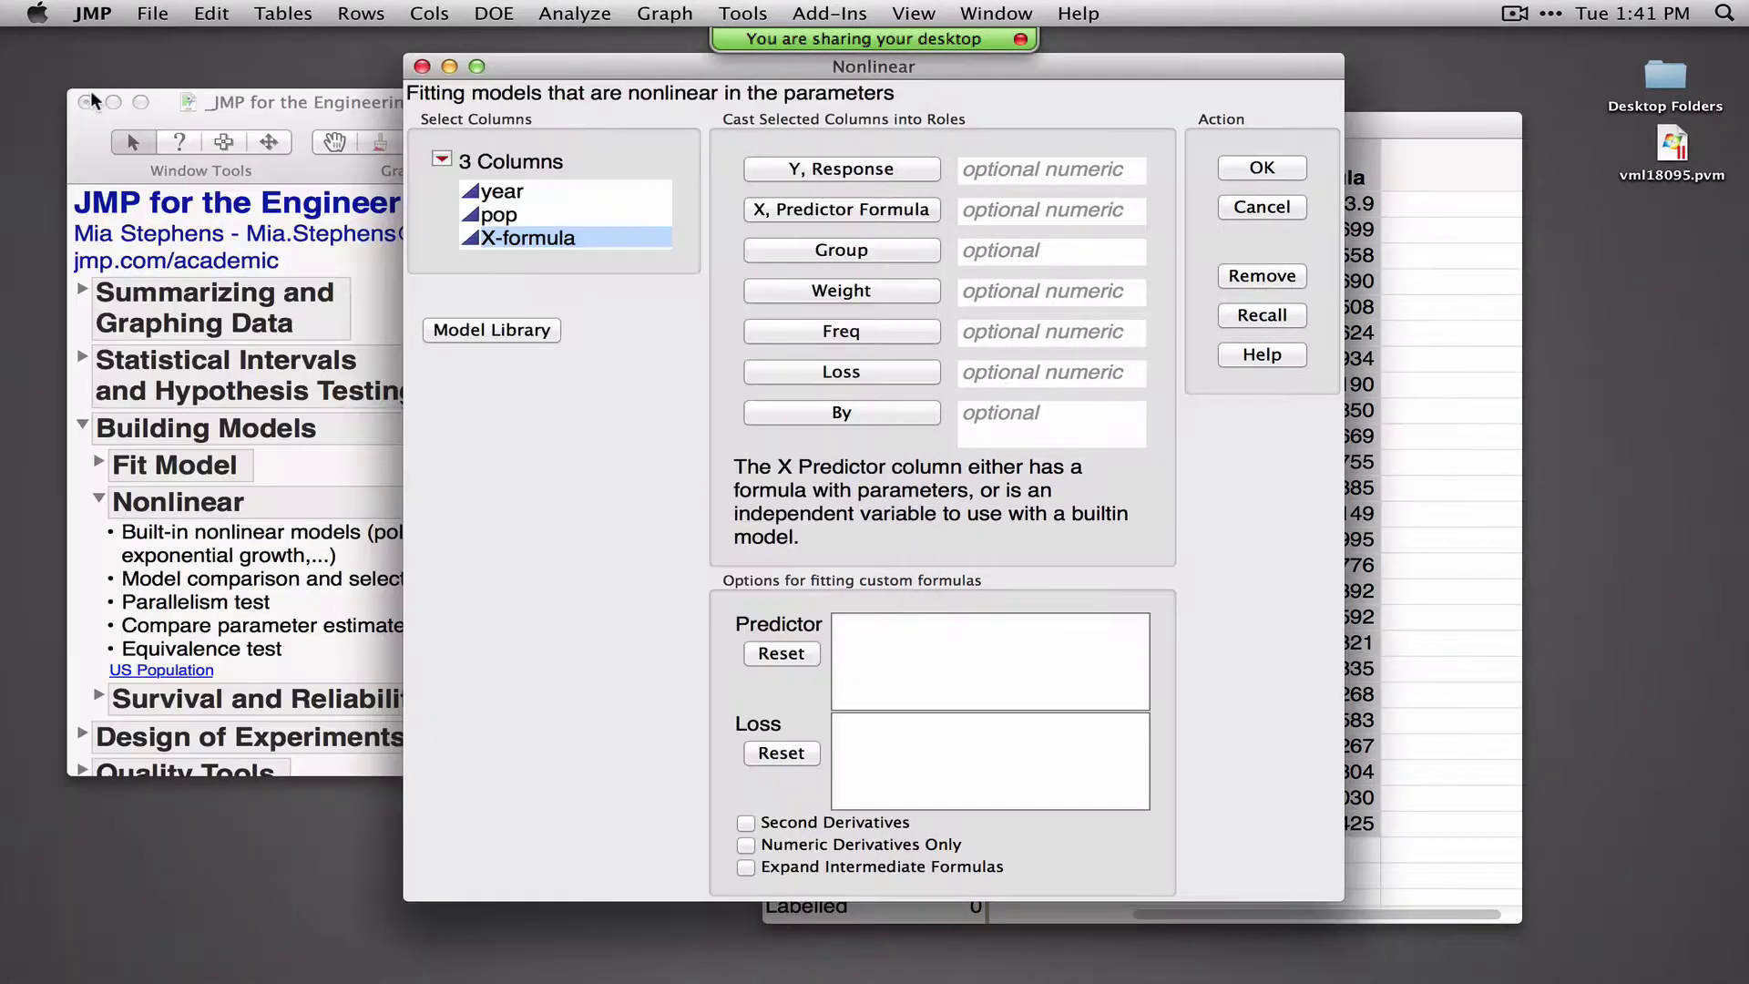
# Run the Nonlinear platform with pop as the response and year as the predictor, and reposition the report
pyautogui.click(551, 218)
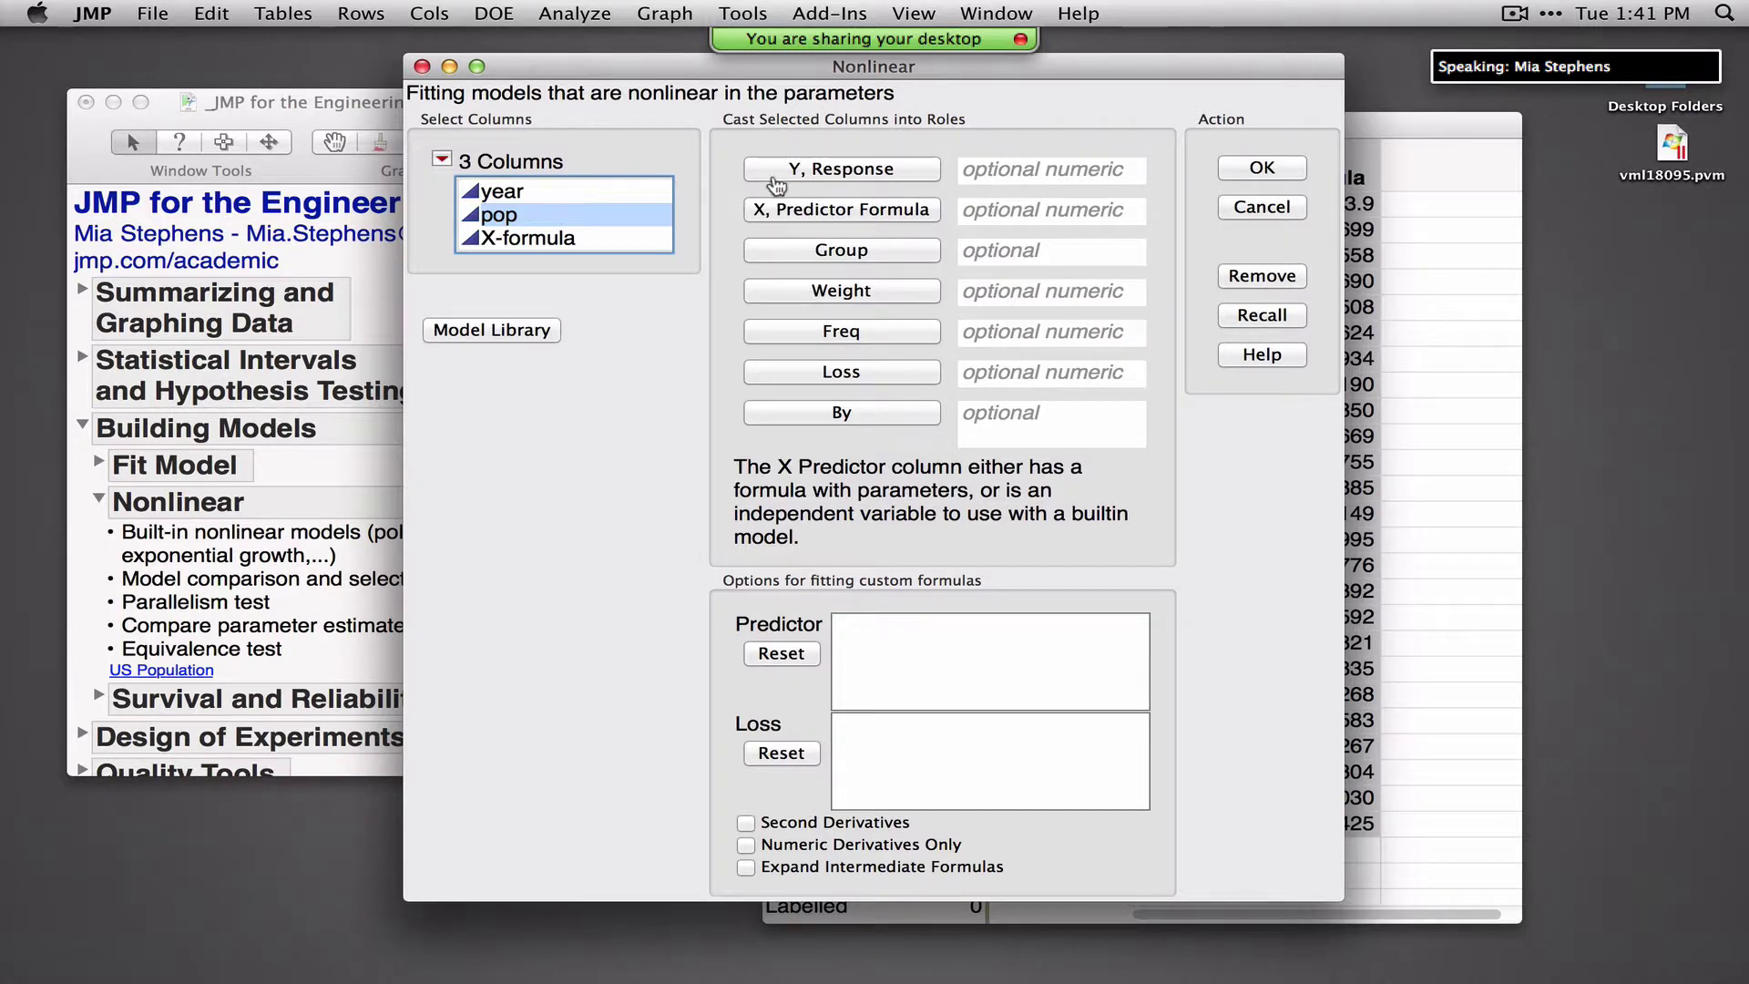
pyautogui.click(880, 169)
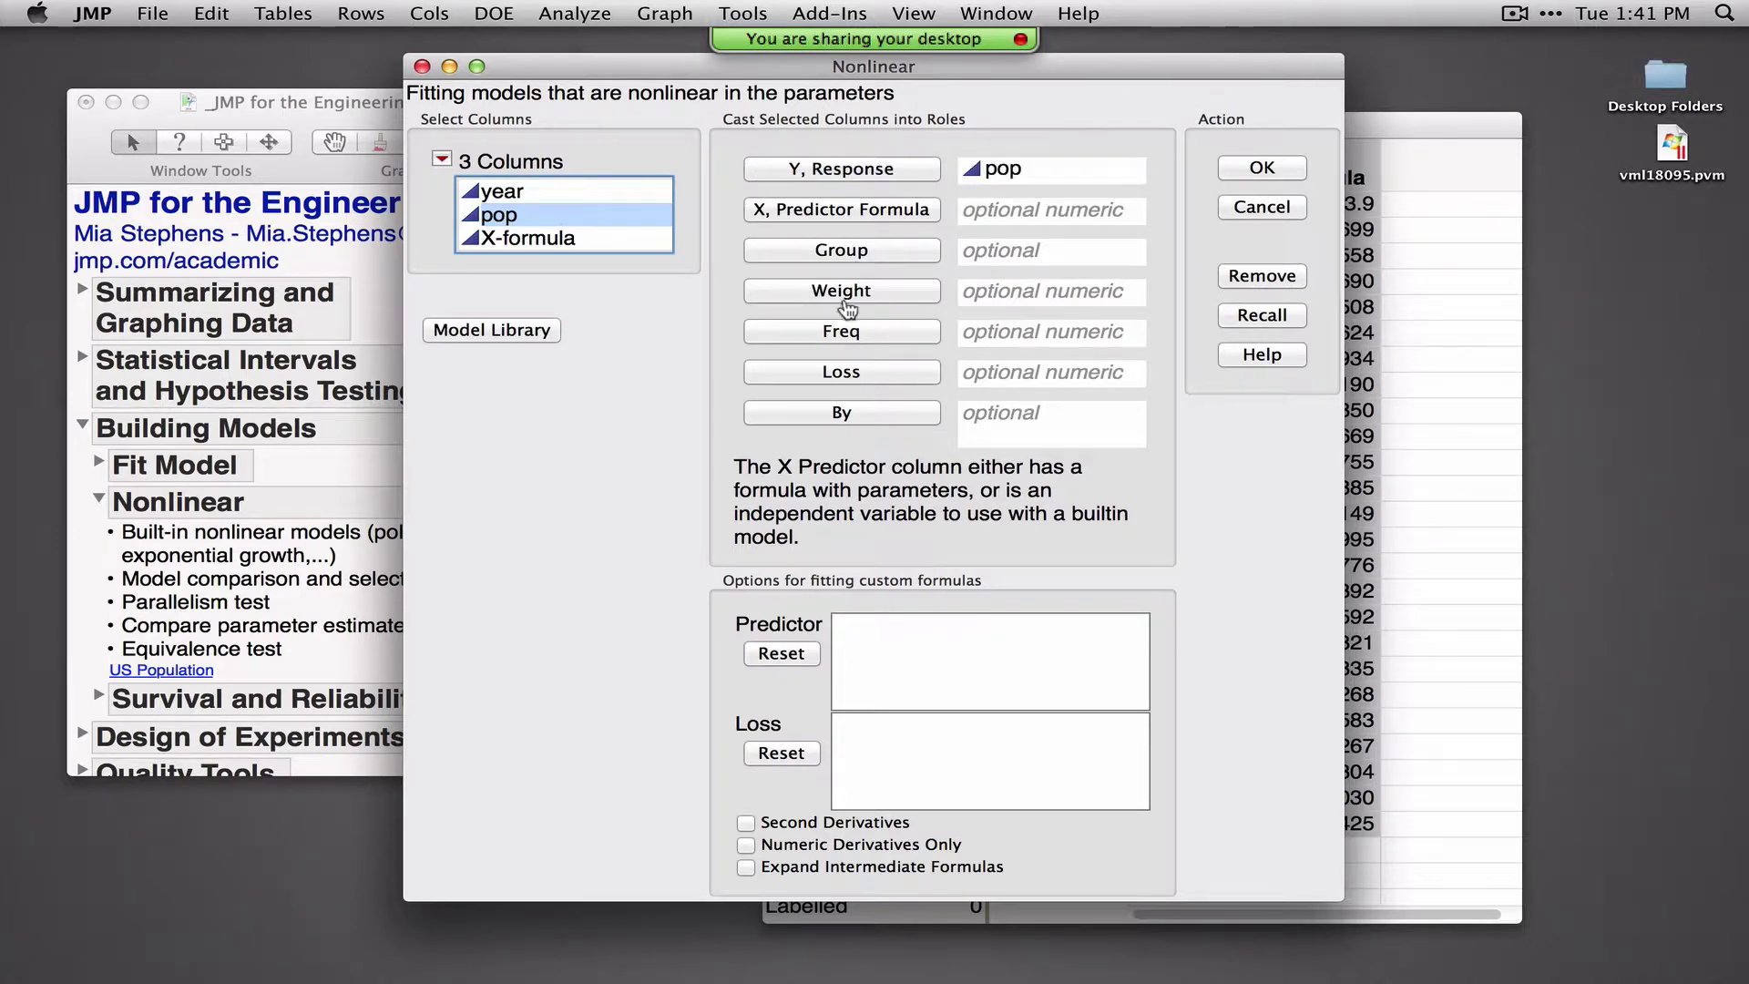
pyautogui.click(510, 193)
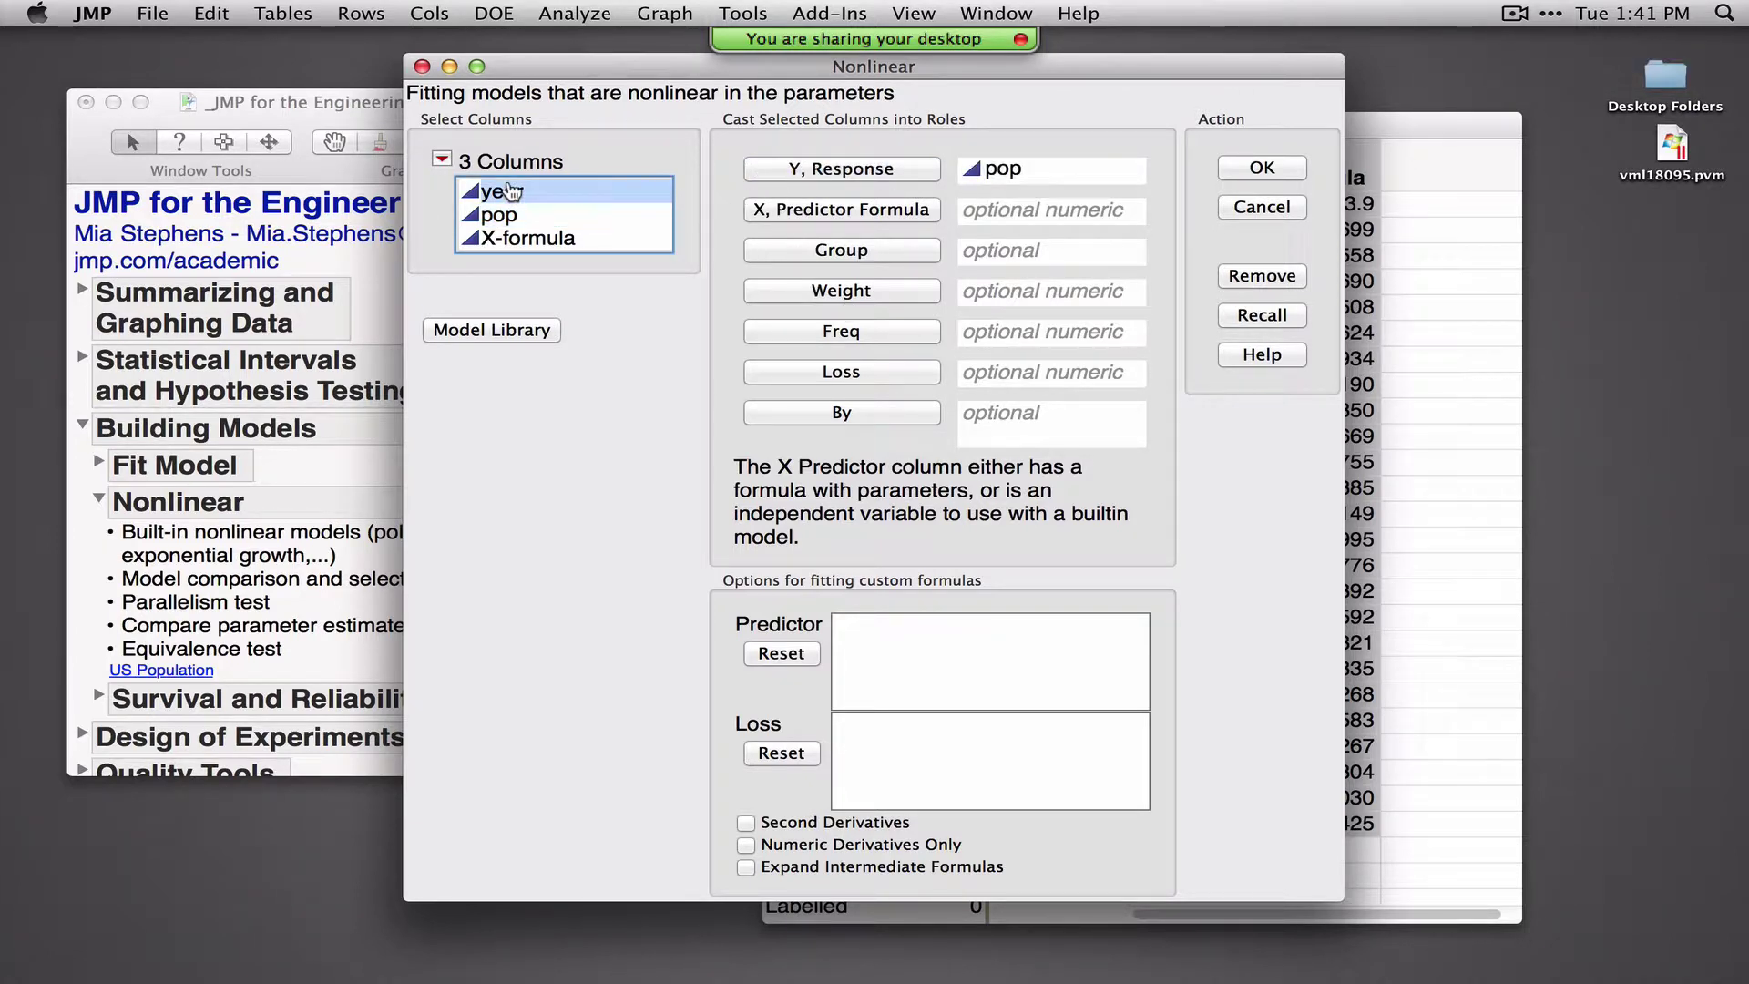
pyautogui.click(860, 212)
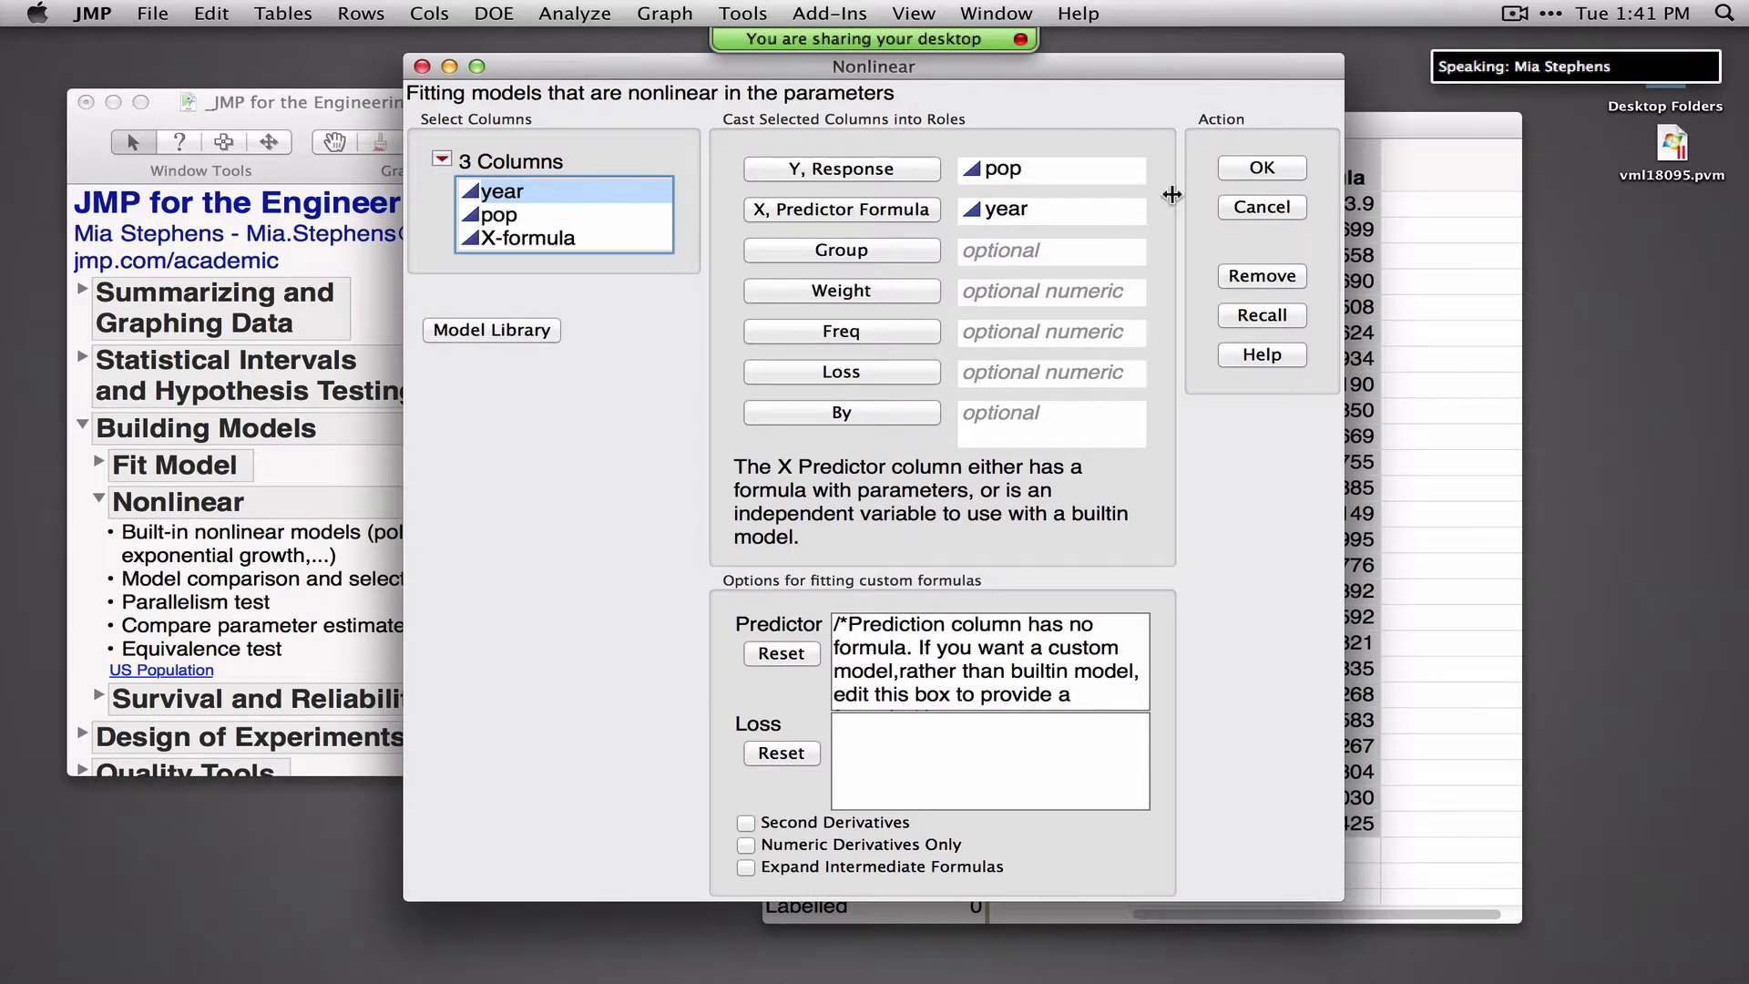
pyautogui.click(1263, 173)
pyautogui.moveTo(500, 164); pyautogui.dragTo(850, 160)
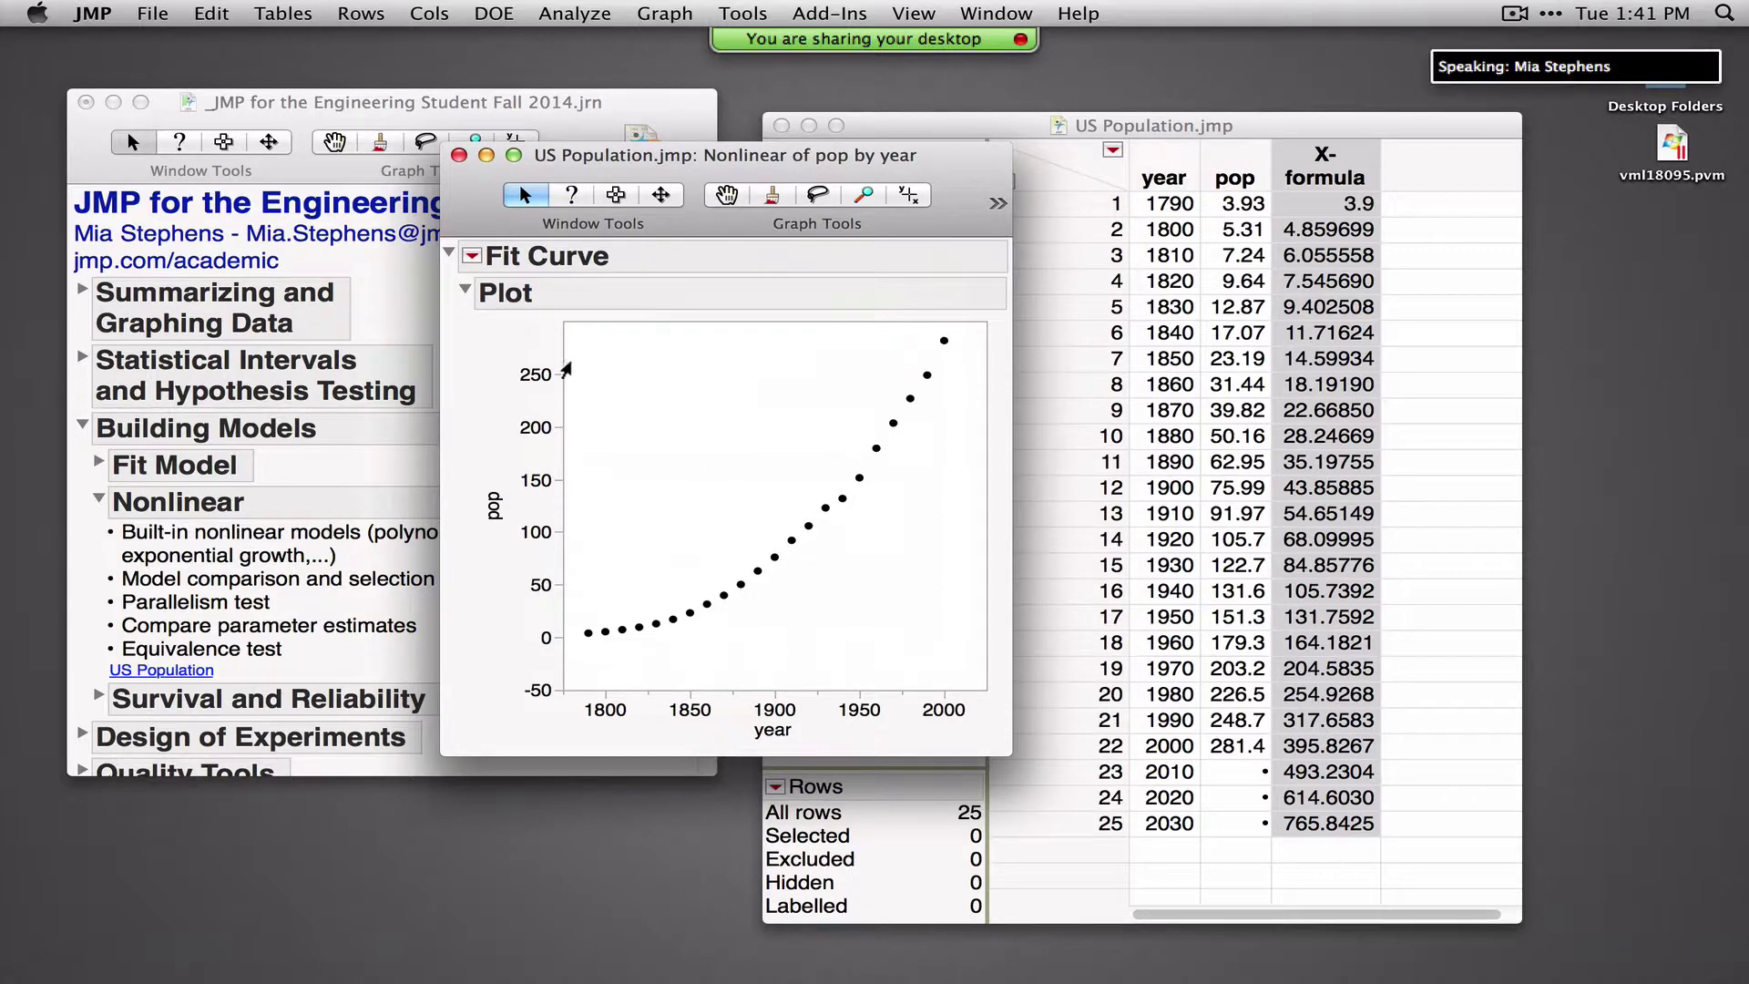
# Fit a quadratic polynomial to pop by year in the Fit Curve report
pyautogui.click(472, 258)
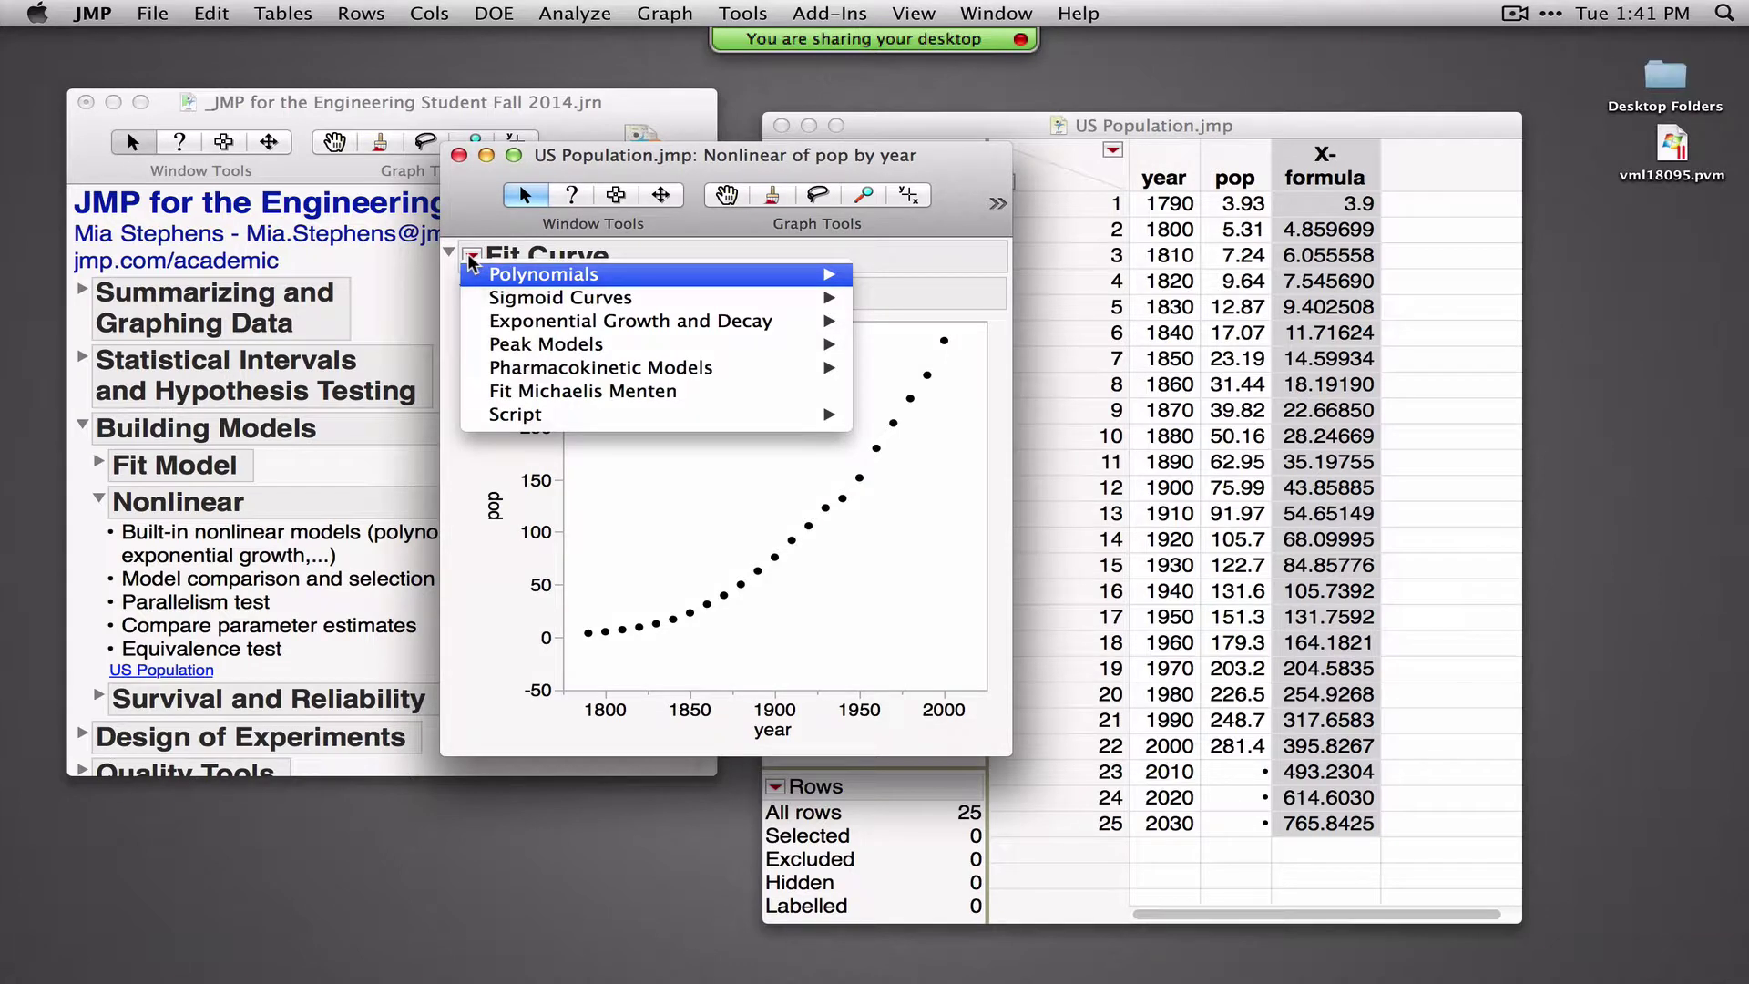
pyautogui.moveTo(564, 278)
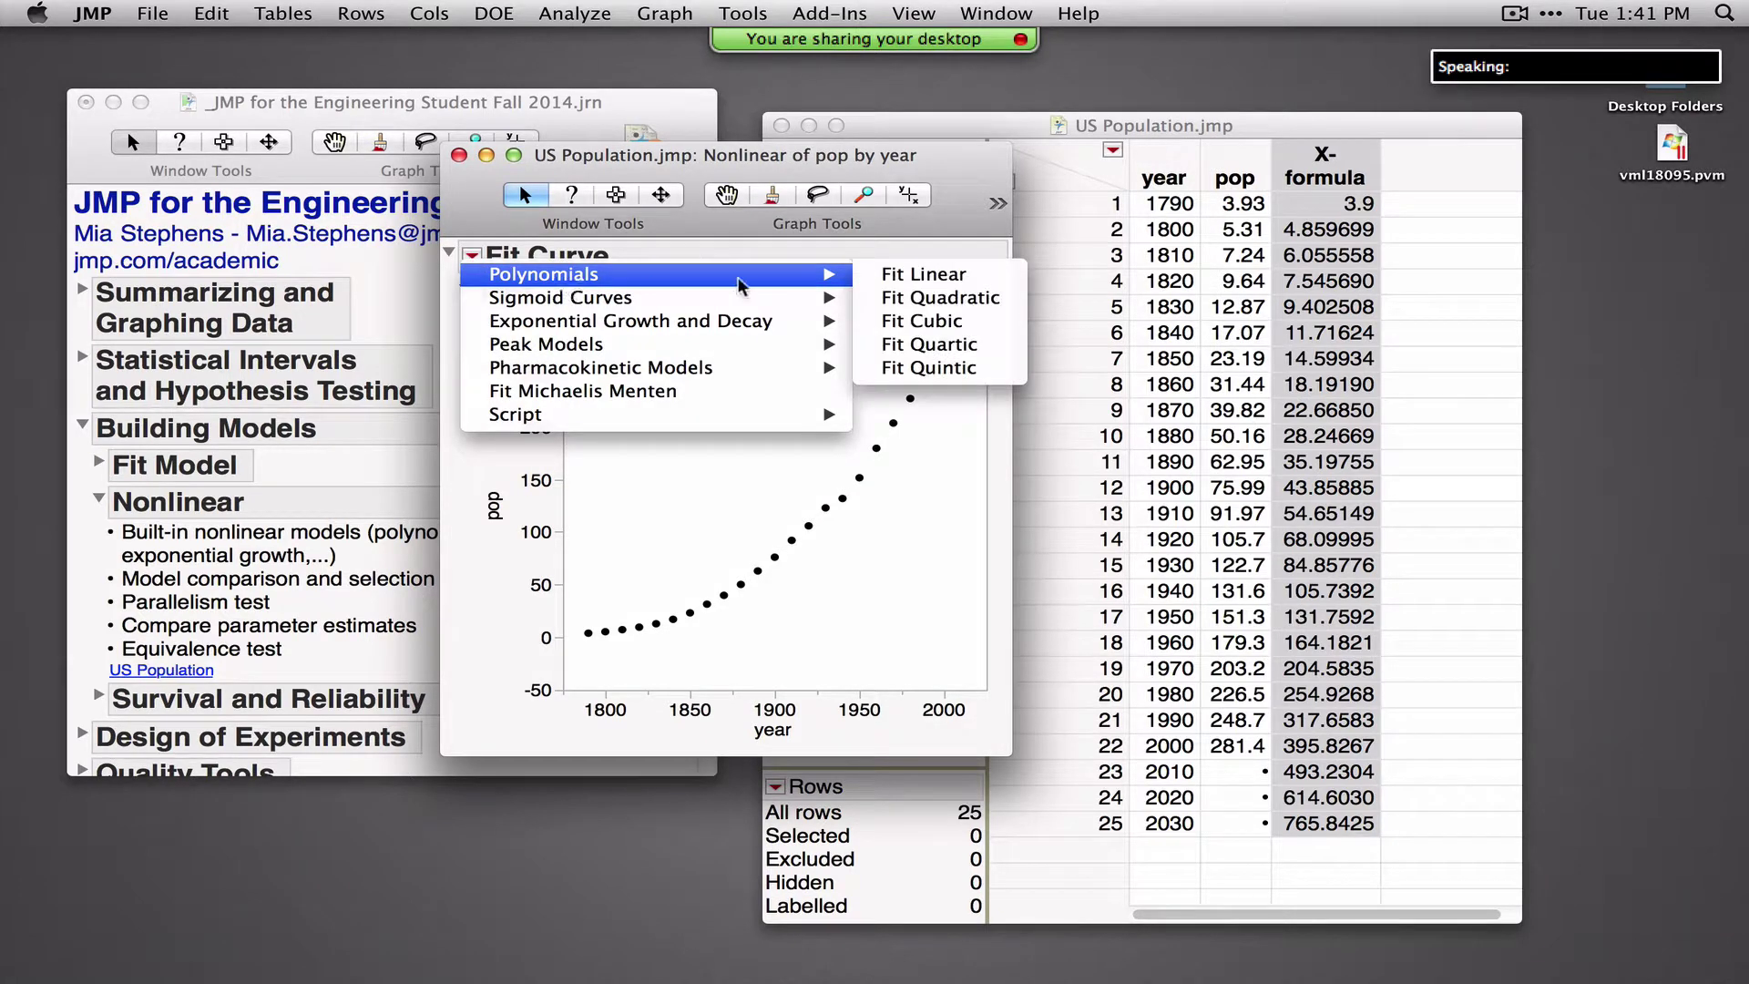
pyautogui.click(941, 298)
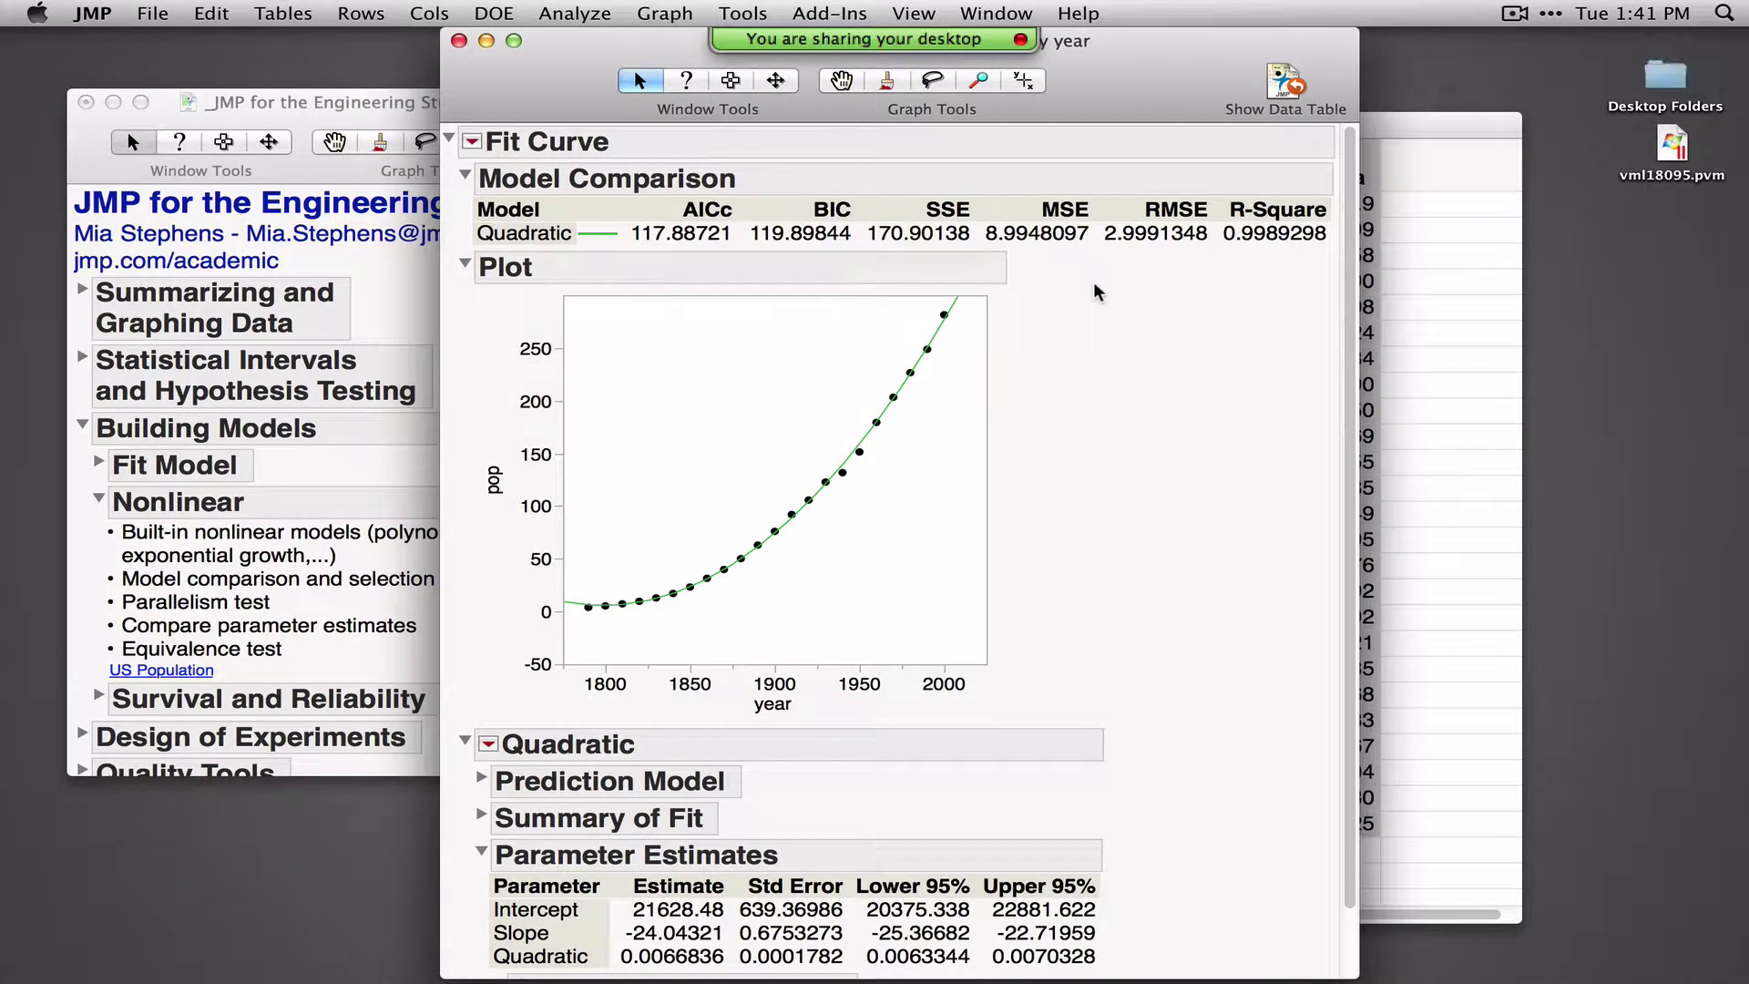
# Review the Quadratic fit statistics and parameter estimates, and expand its Prediction Model and Summary of Fit sections
pyautogui.moveTo(463, 245); pyautogui.dragTo(743, 244)
pyautogui.moveTo(784, 253); pyautogui.dragTo(859, 256)
pyautogui.scroll(-2, 1096, 387)
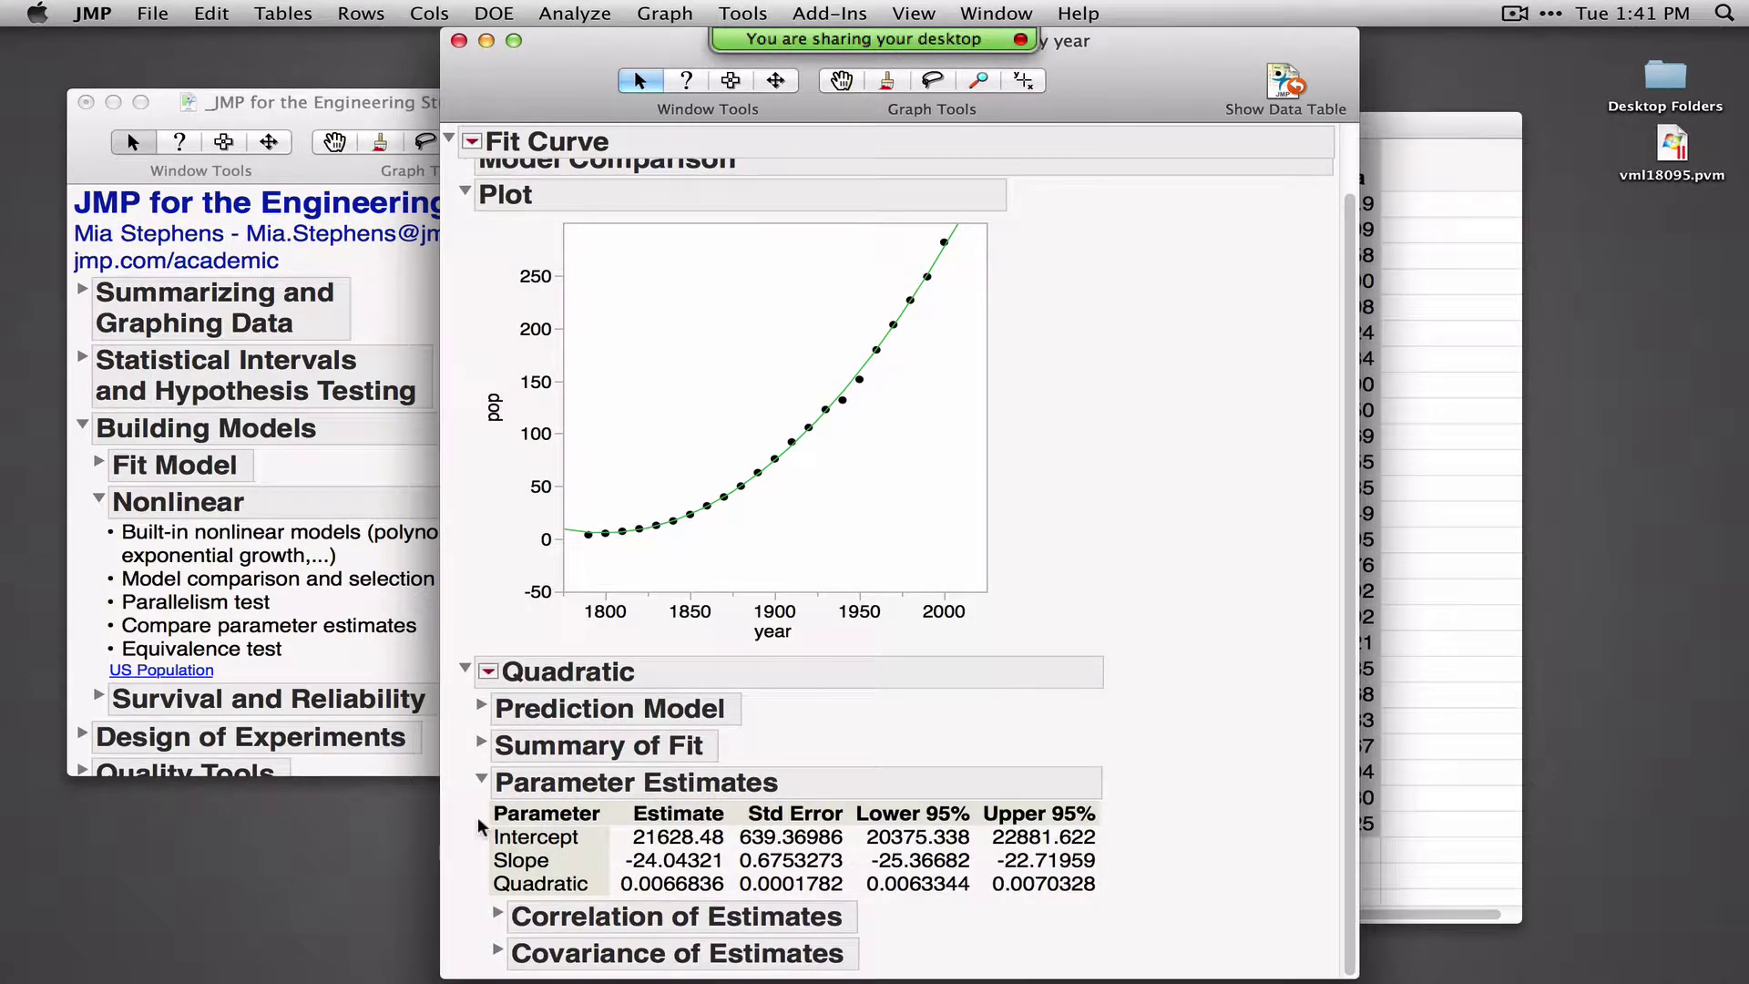
pyautogui.moveTo(480, 813)
pyautogui.mouseDown()
pyautogui.moveTo(462, 902)
pyautogui.moveTo(538, 947)
pyautogui.mouseUp()
pyautogui.click(482, 708)
pyautogui.scroll(-4, 1146, 601)
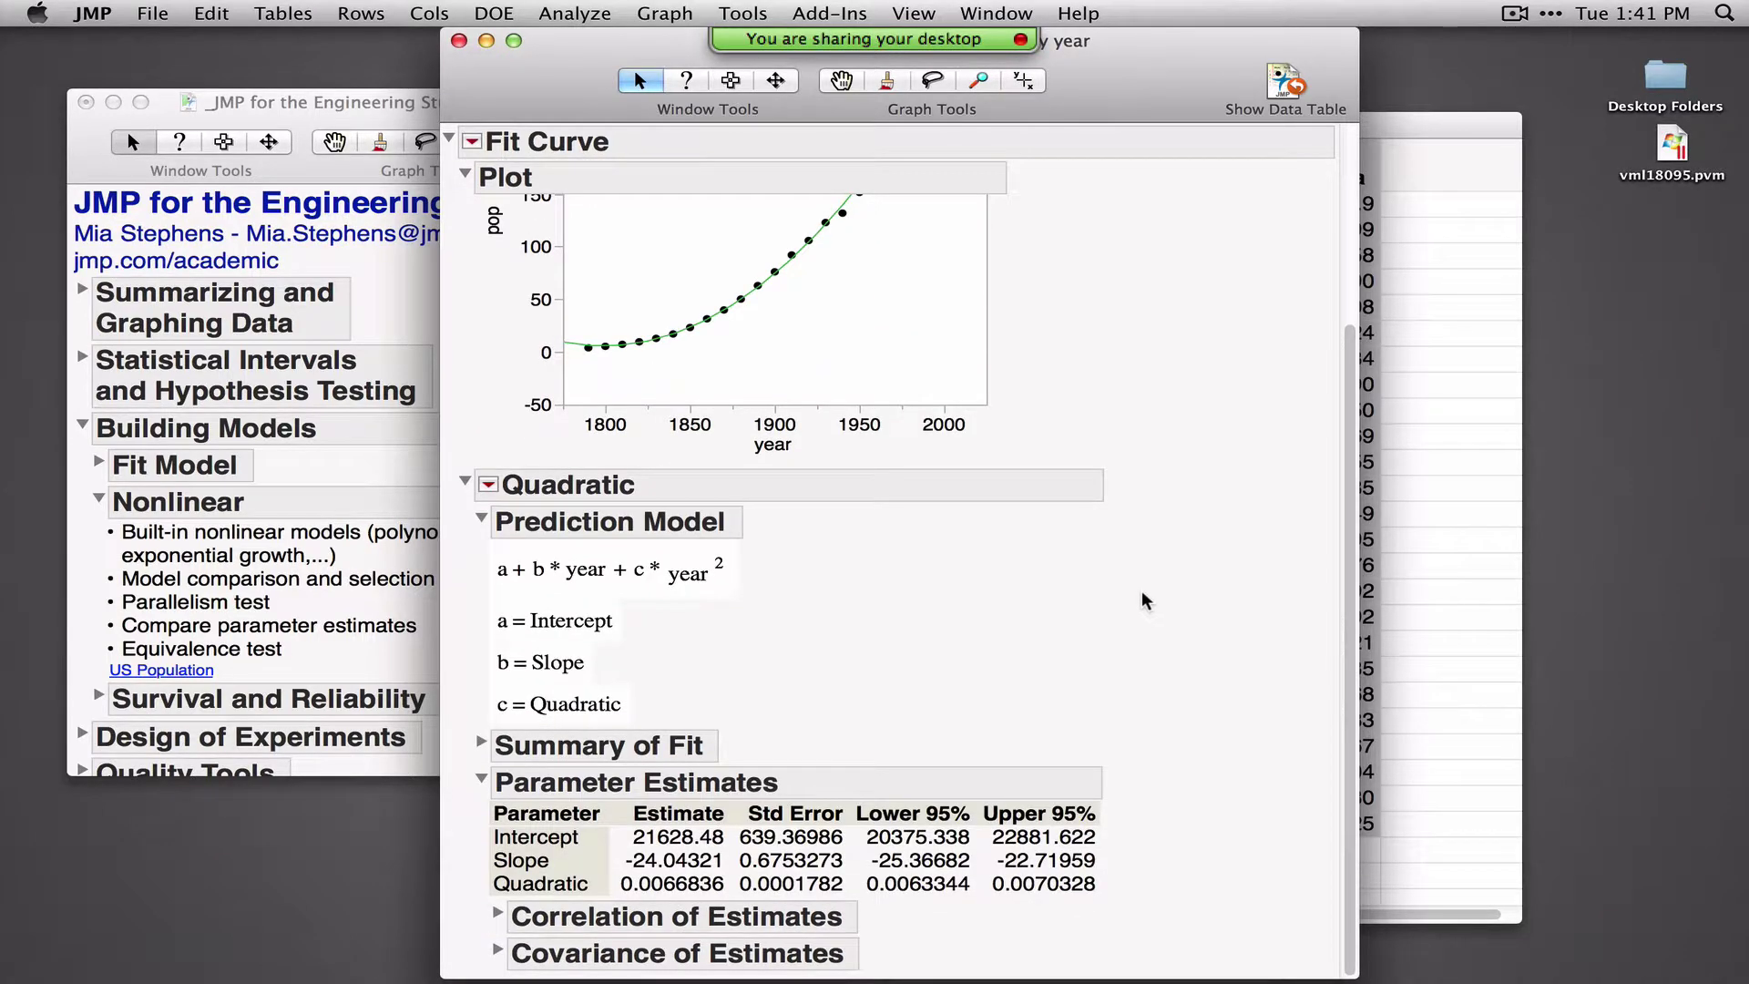
pyautogui.click(483, 743)
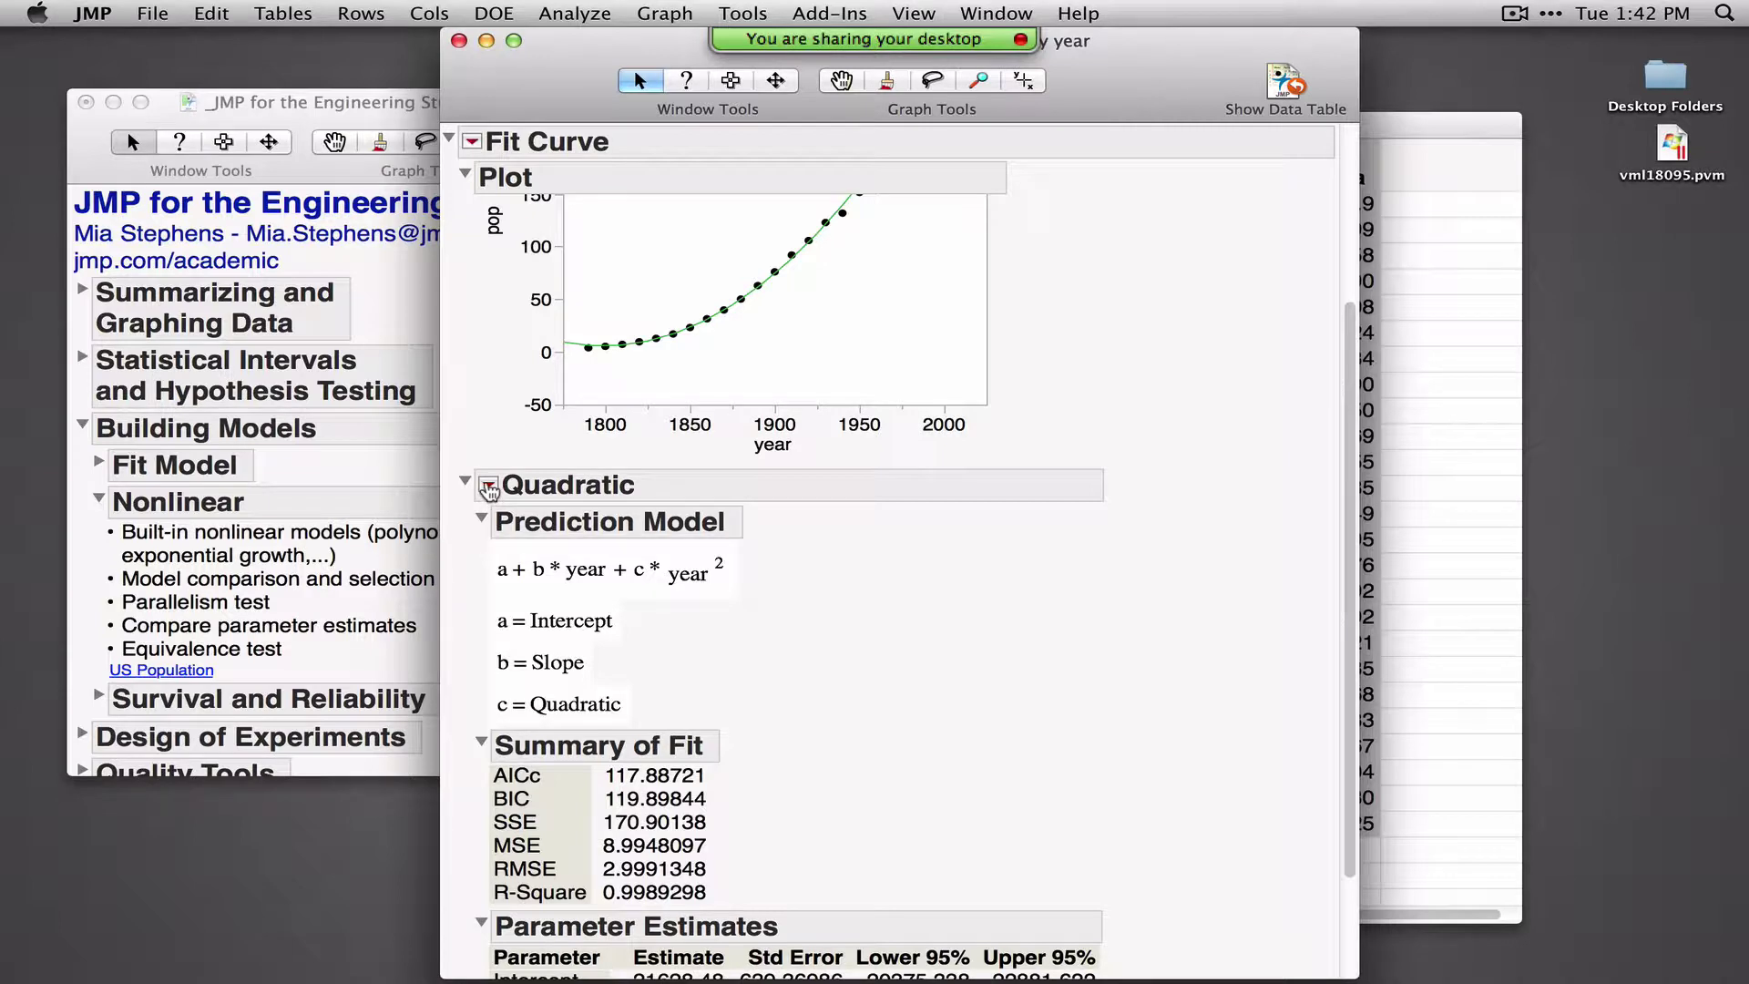
# Add the Prediction Profiler to the Quadratic fit, examine its derivative plots, and collapse its section
pyautogui.click(489, 486)
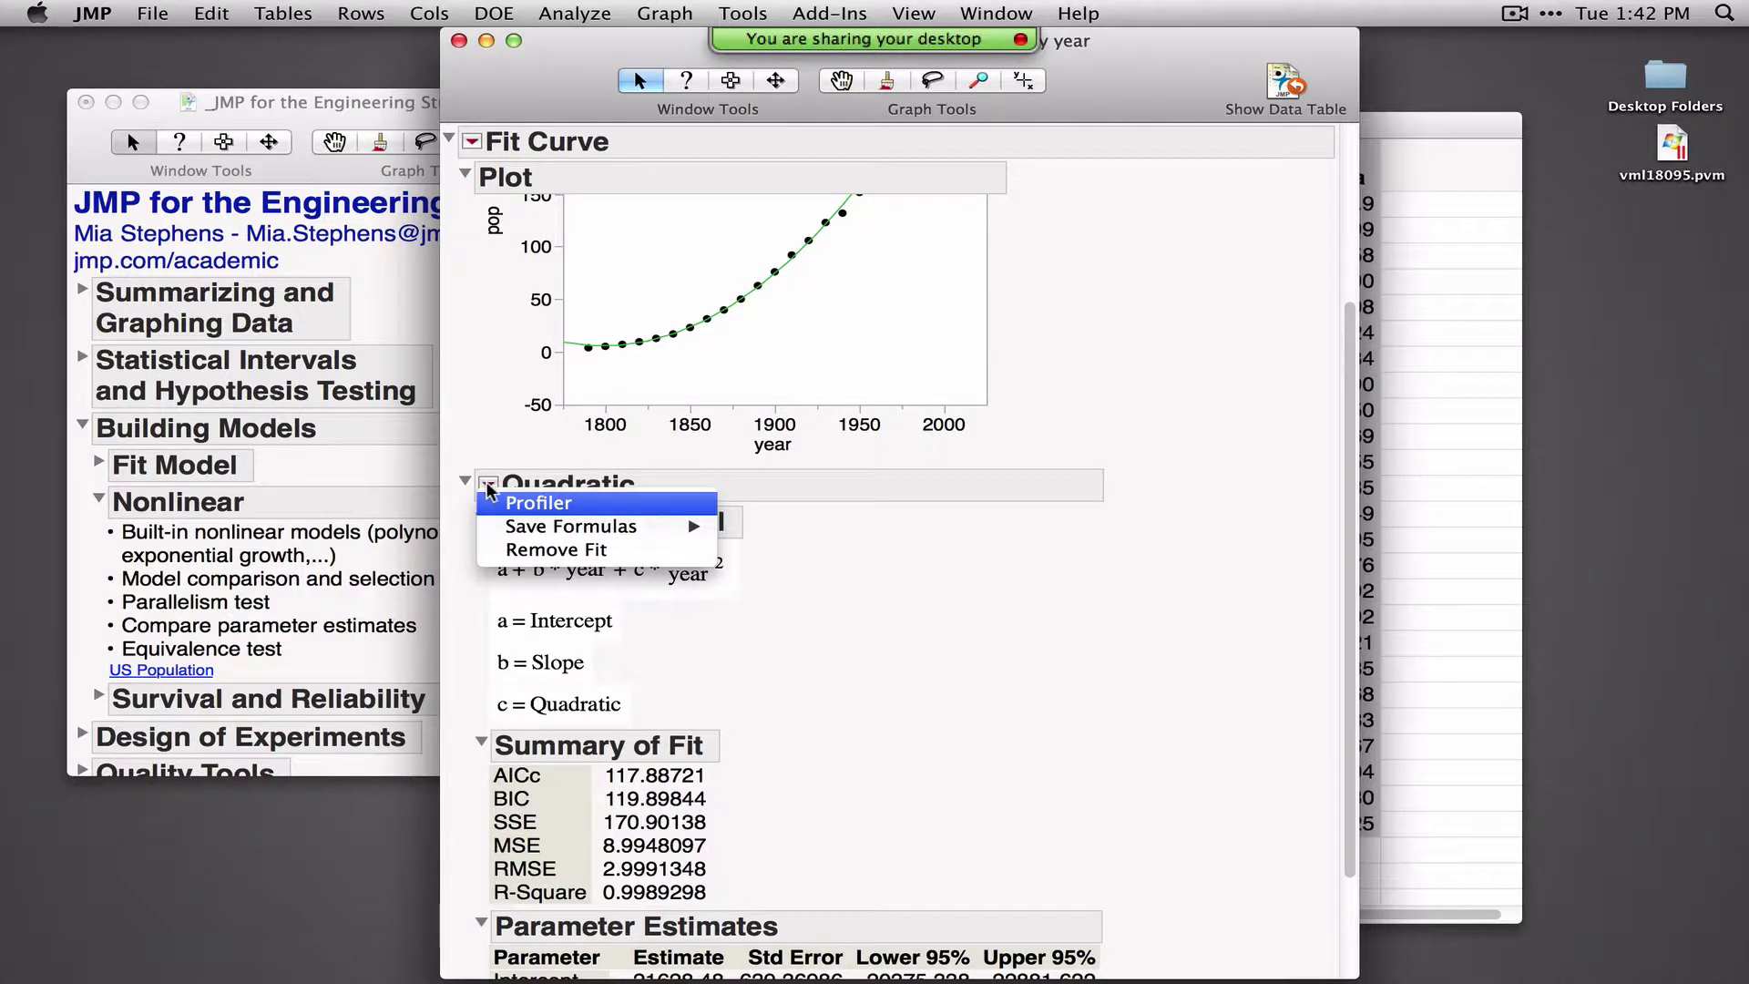
pyautogui.click(566, 506)
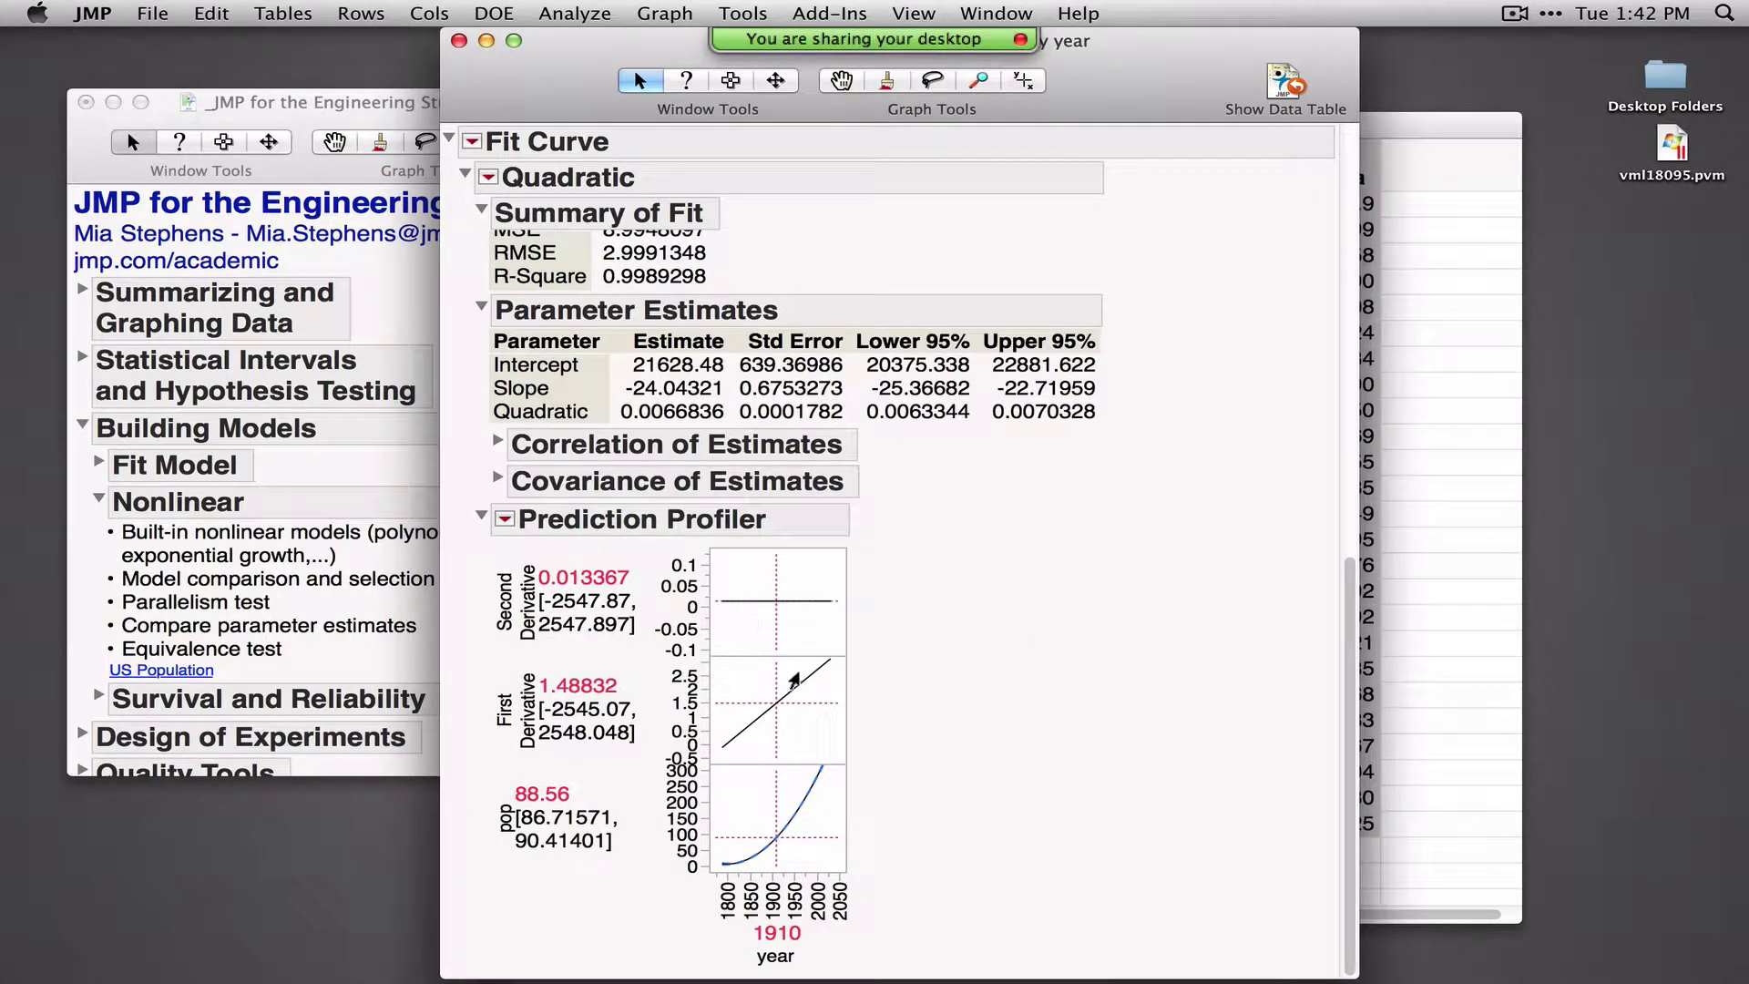
pyautogui.moveTo(788, 676)
pyautogui.mouseDown()
pyautogui.moveTo(806, 679)
pyautogui.moveTo(773, 679)
pyautogui.mouseUp()
pyautogui.click(483, 517)
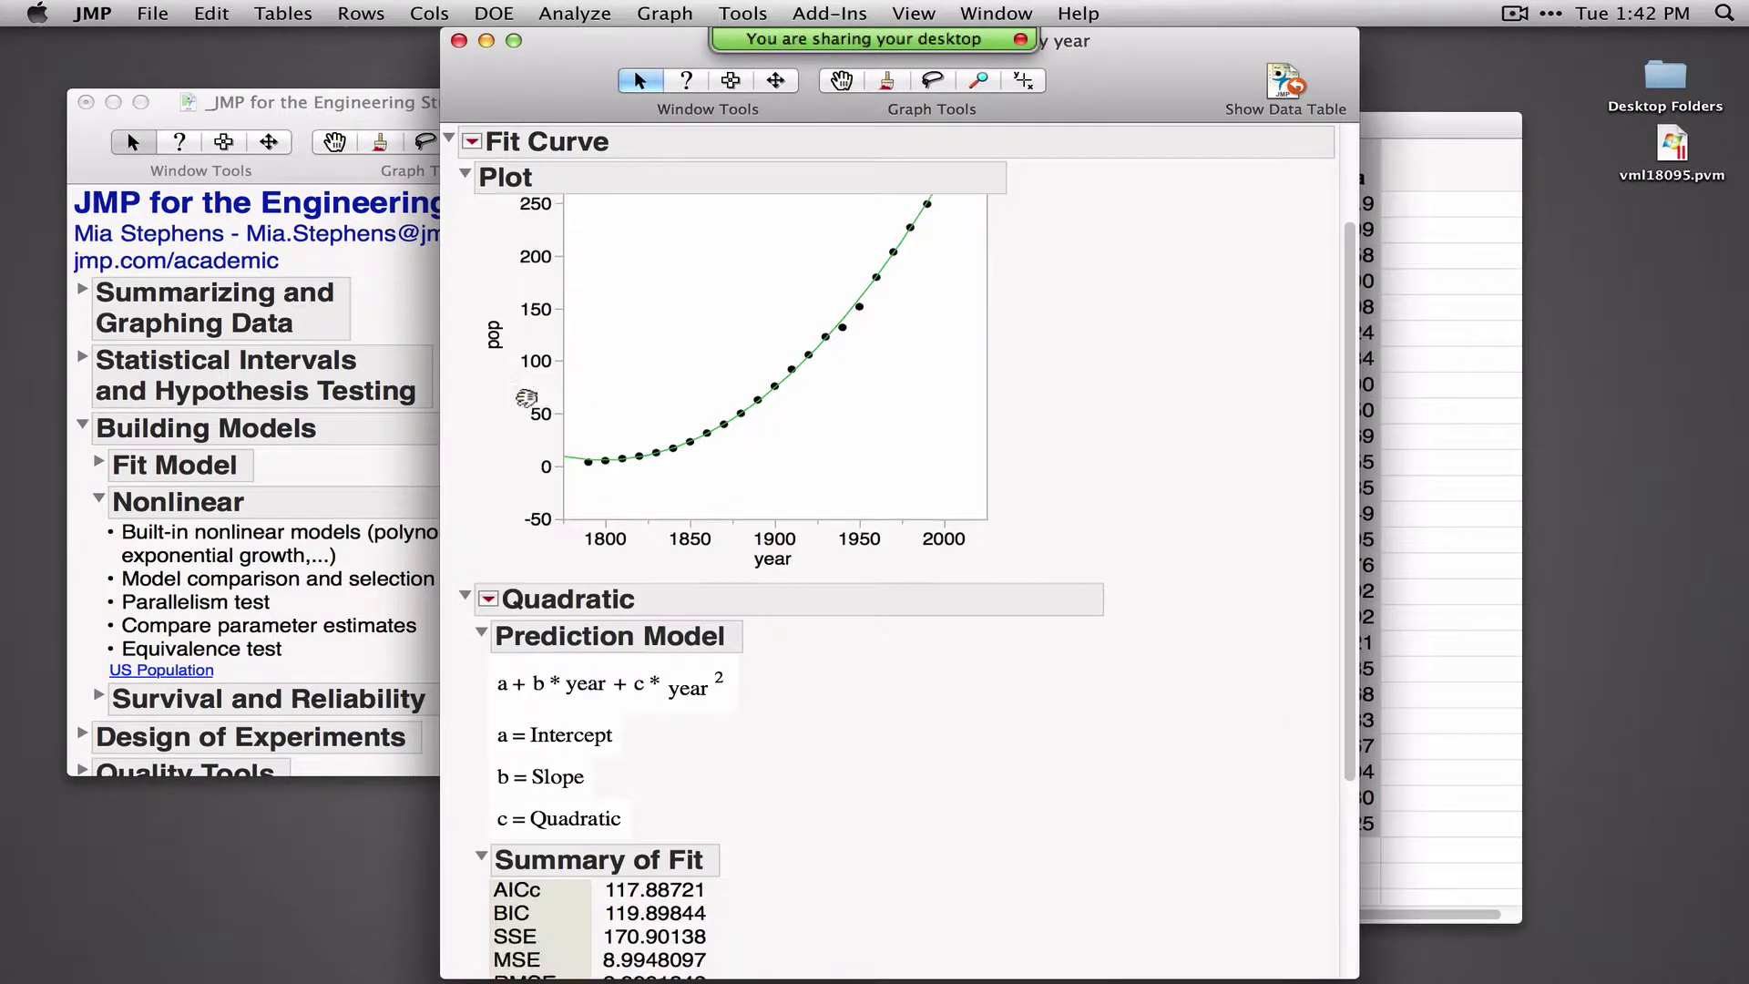
# Review the Save Formulas choices for the Quadratic fit without choosing one
pyautogui.click(489, 646)
pyautogui.moveTo(518, 697)
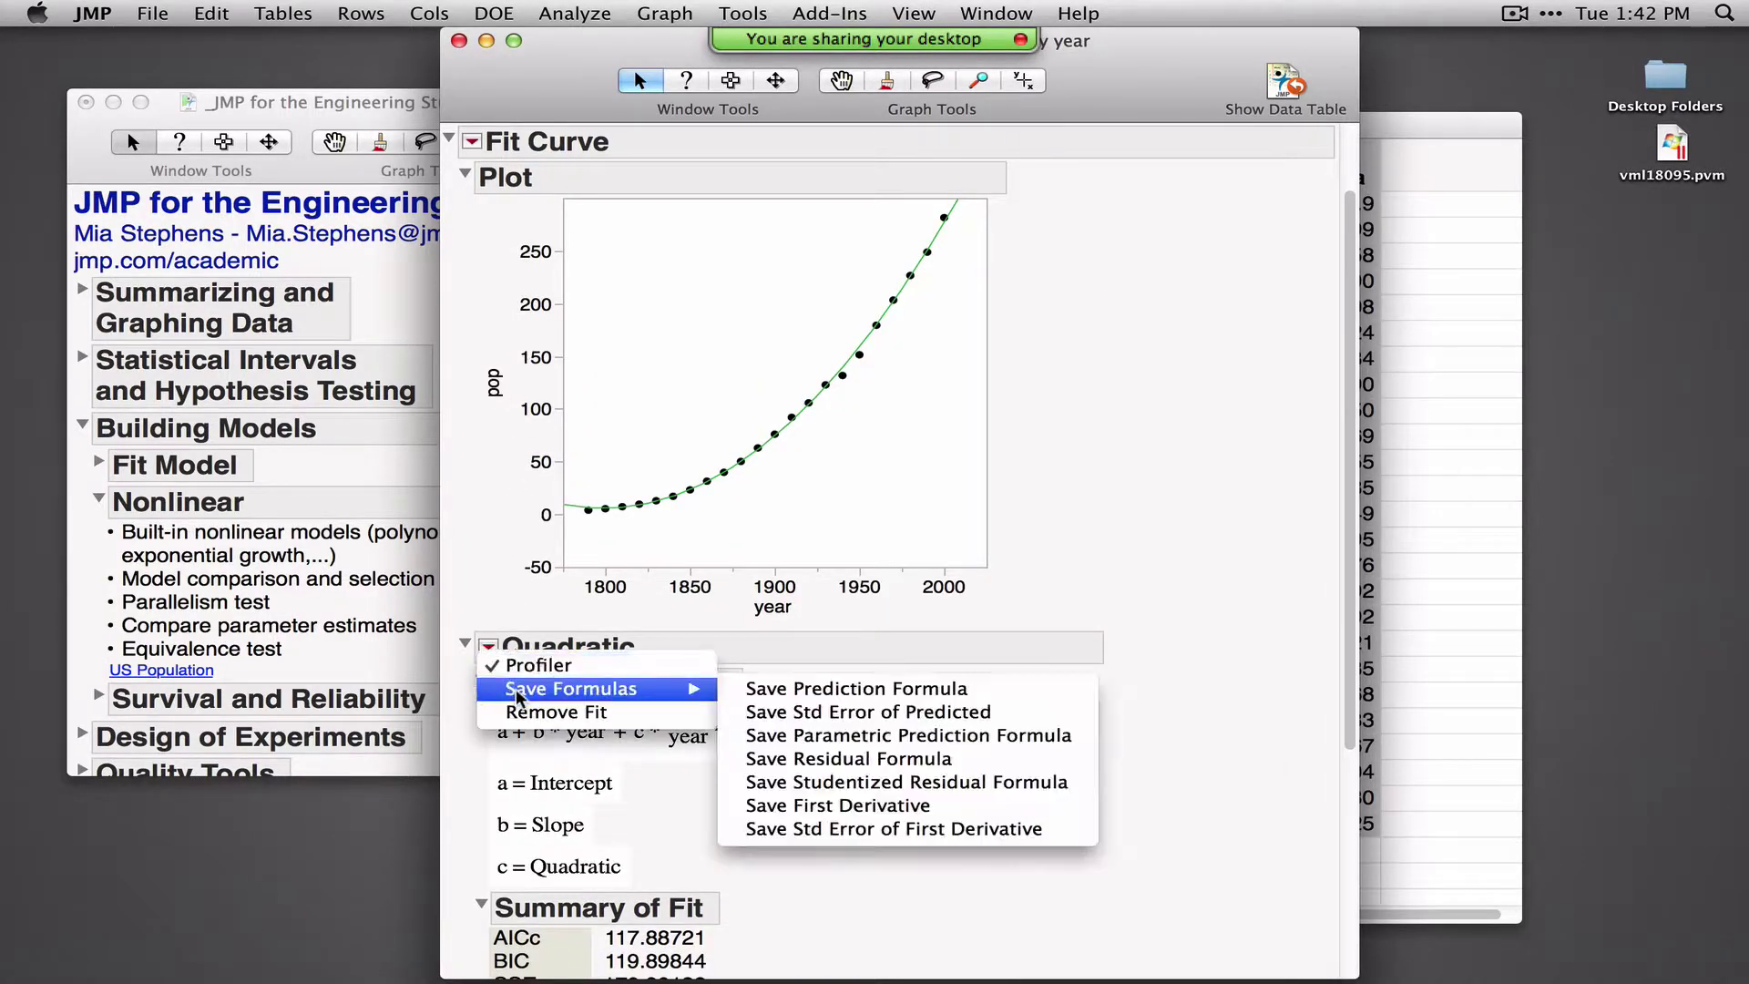
pyautogui.click(1300, 570)
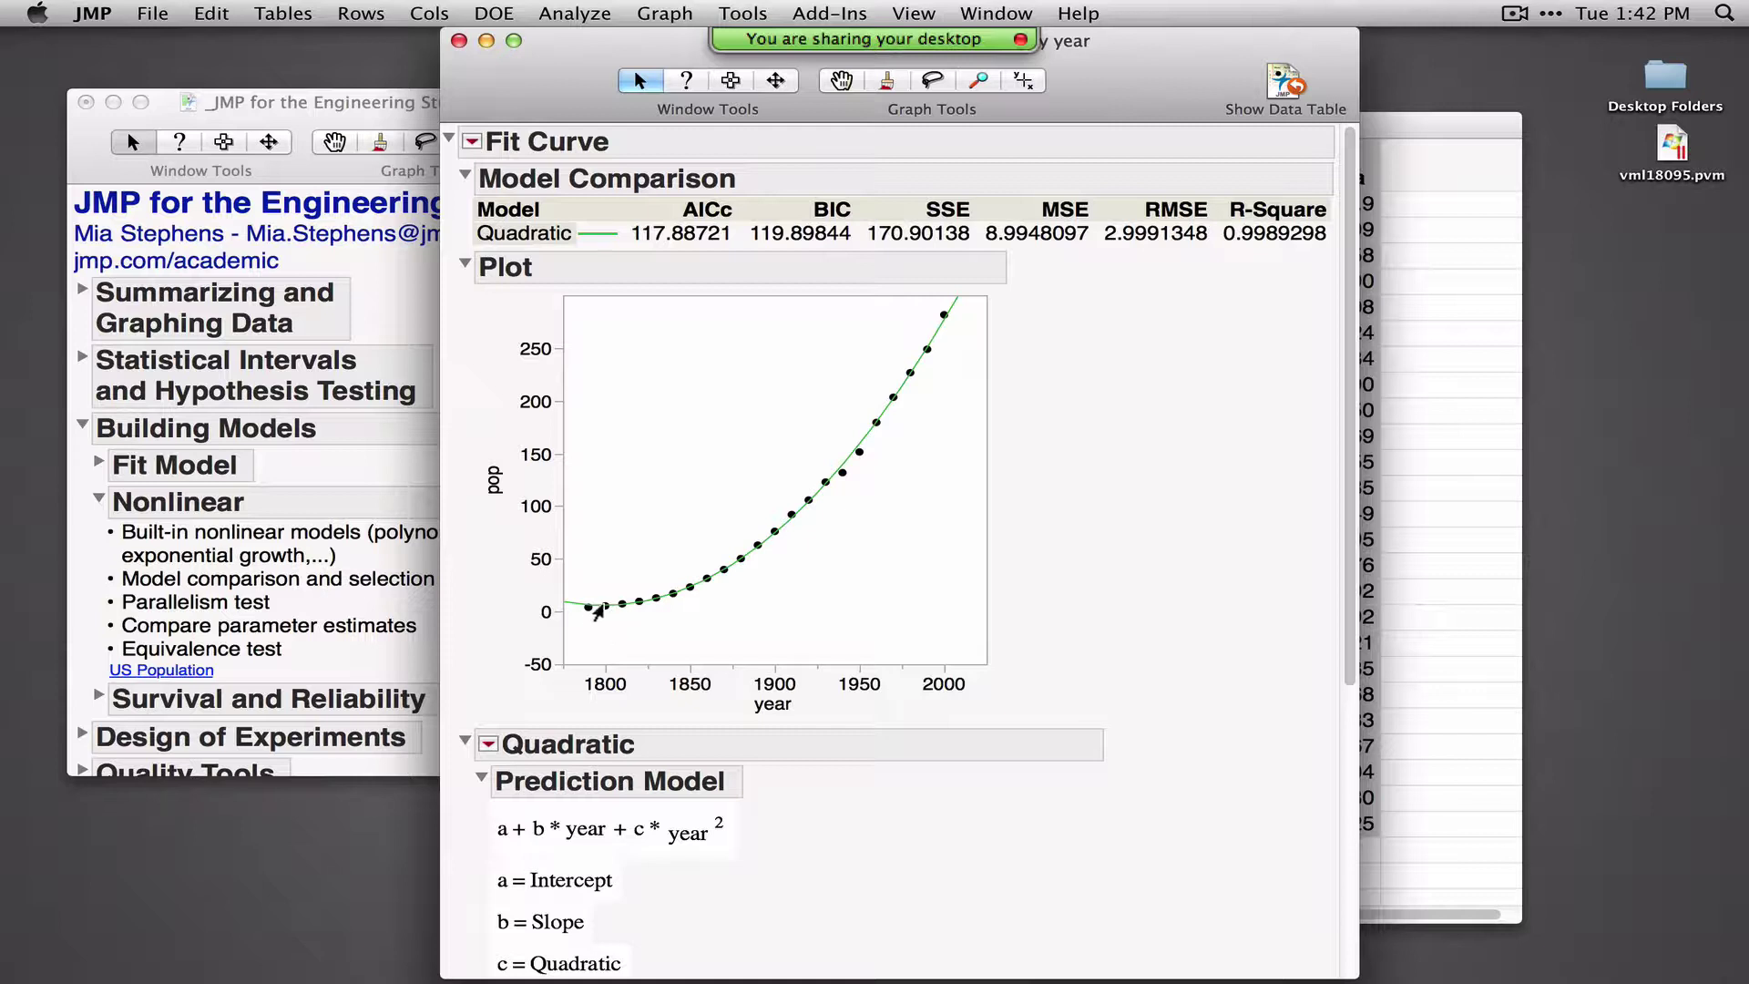
# Shift the plot's year axis to include years before 1750, and fit a Logistic 4P curve to pop by year
pyautogui.moveTo(592, 674); pyautogui.dragTo(674, 683)
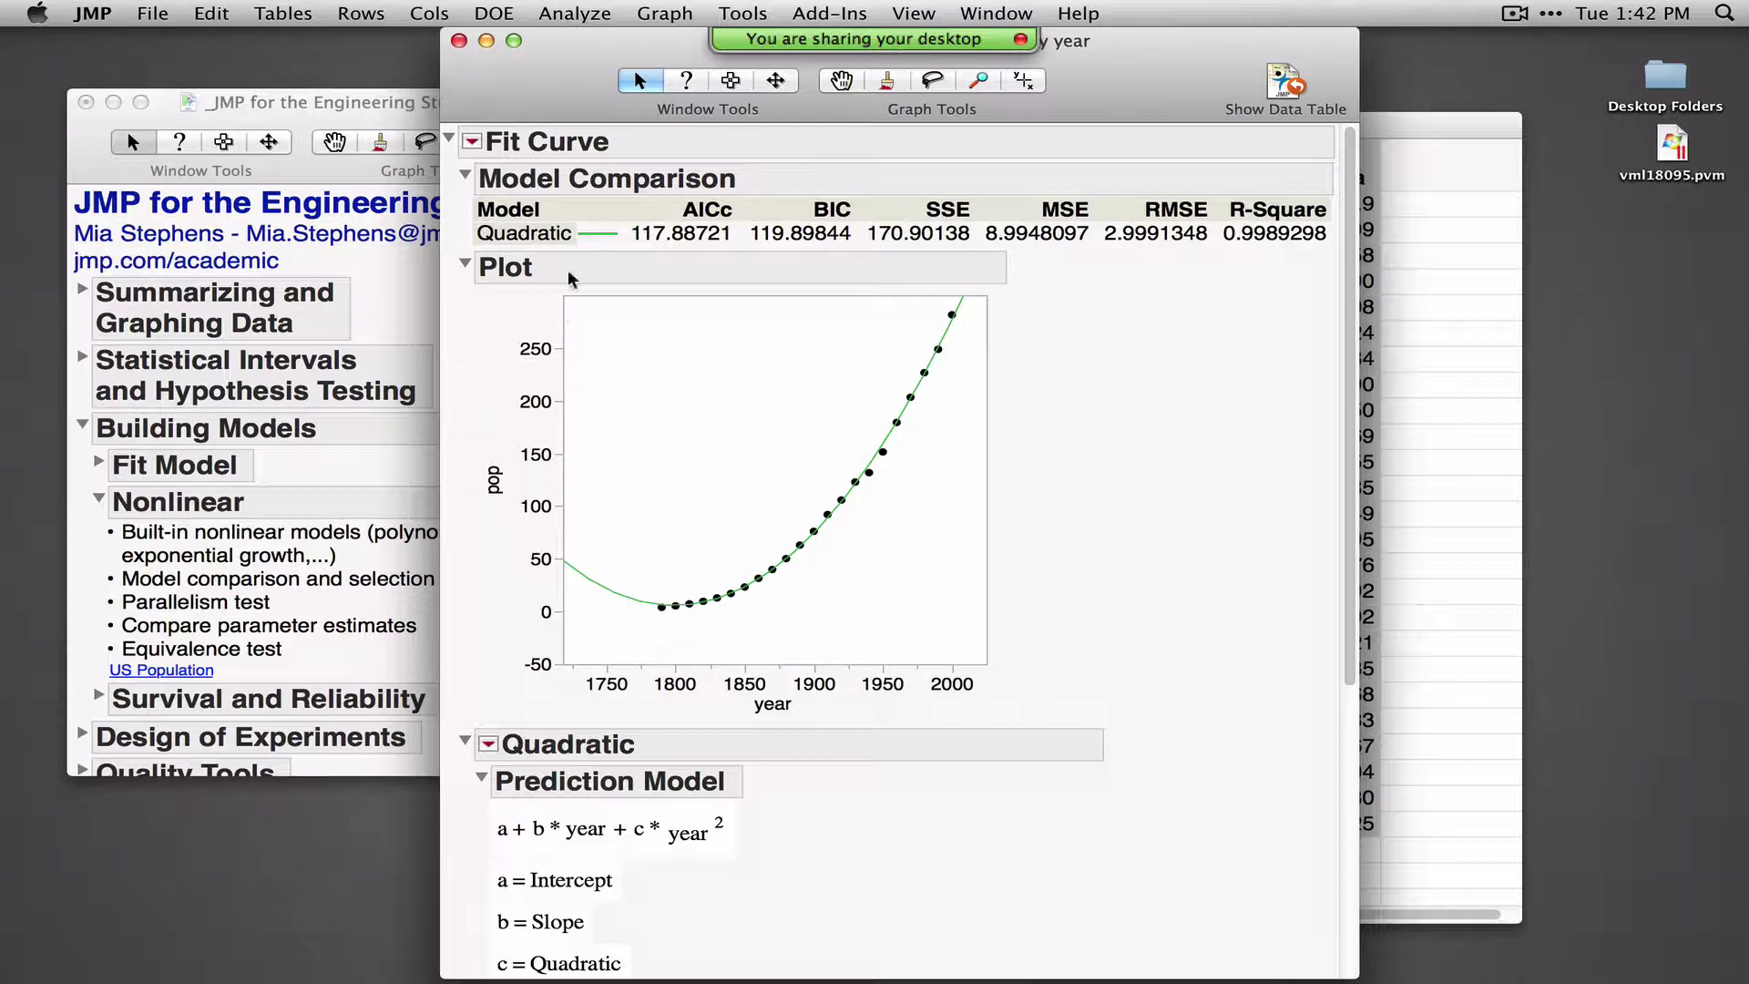
pyautogui.click(472, 142)
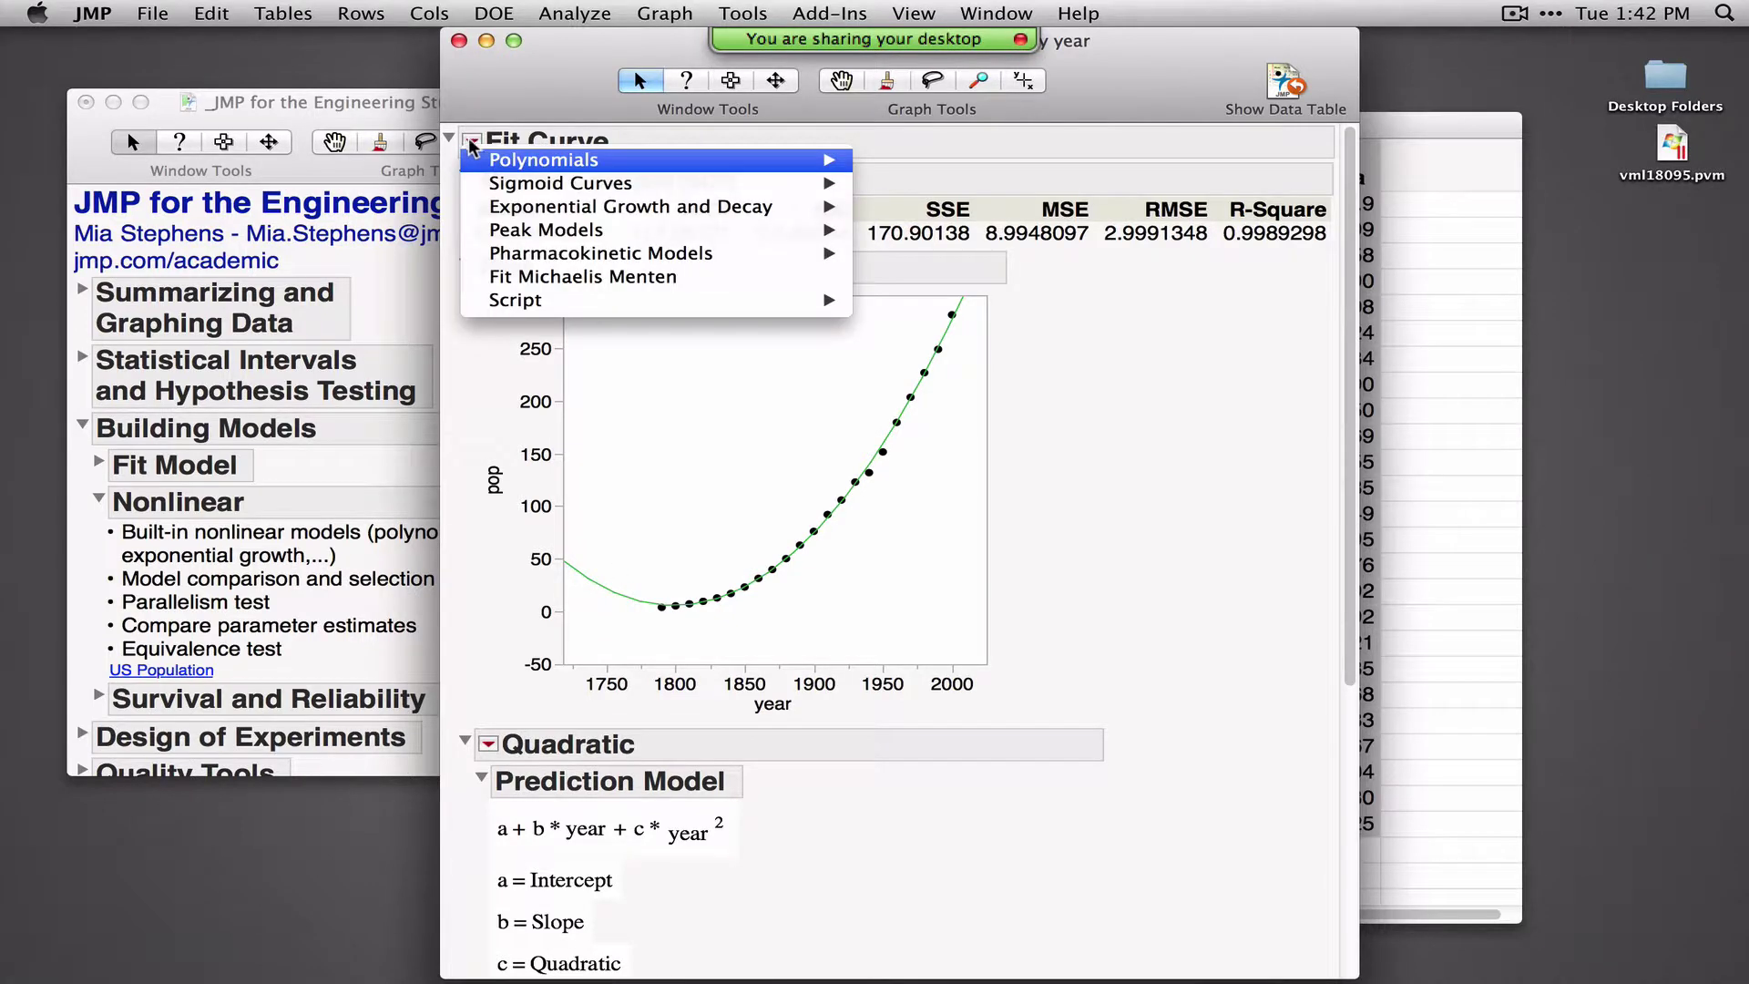
pyautogui.moveTo(504, 185)
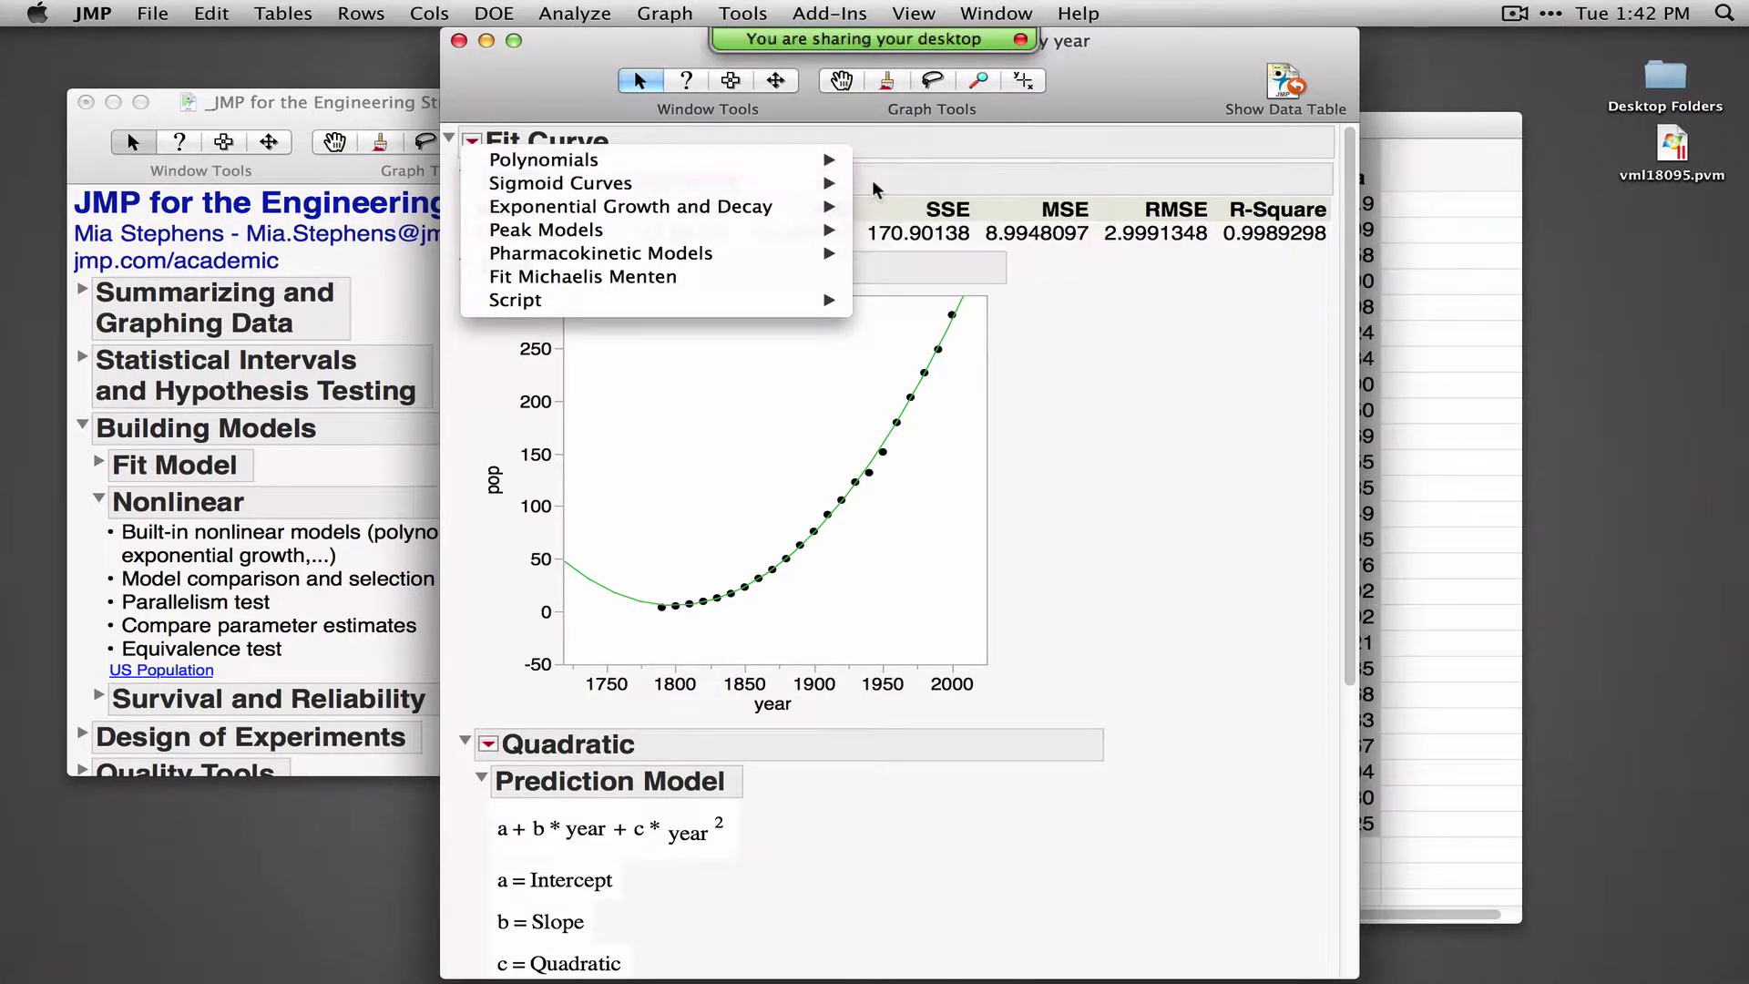
pyautogui.moveTo(966, 183)
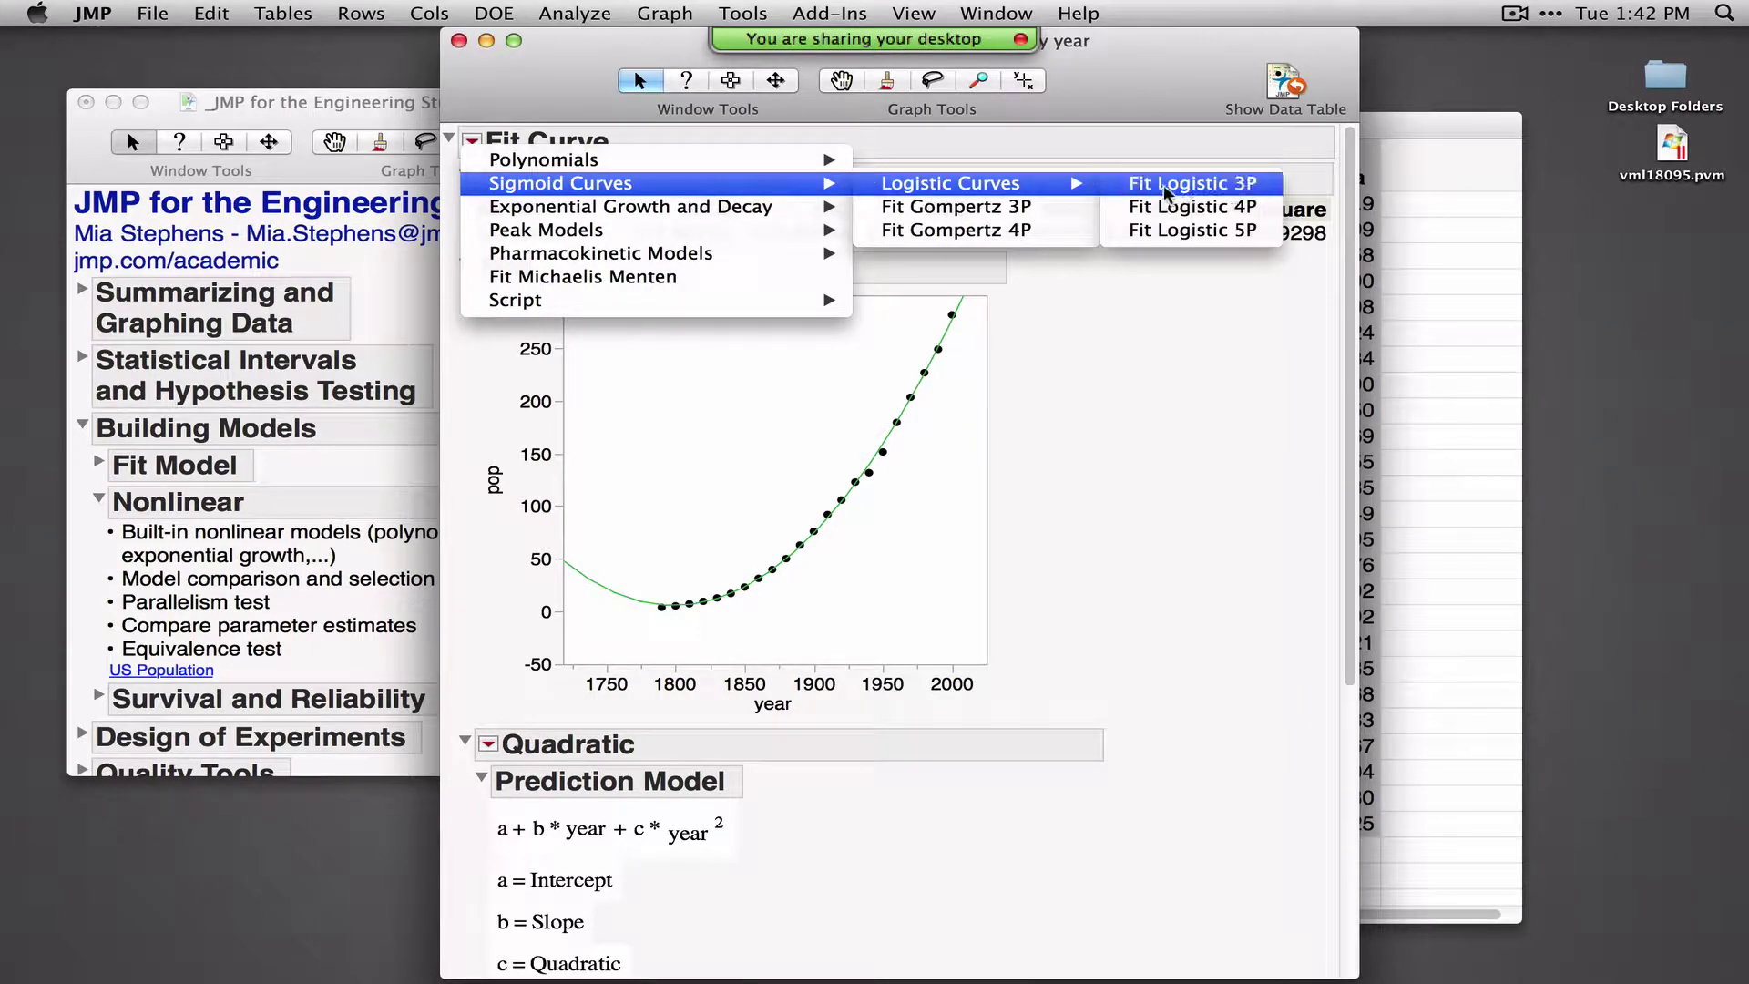
pyautogui.click(1184, 206)
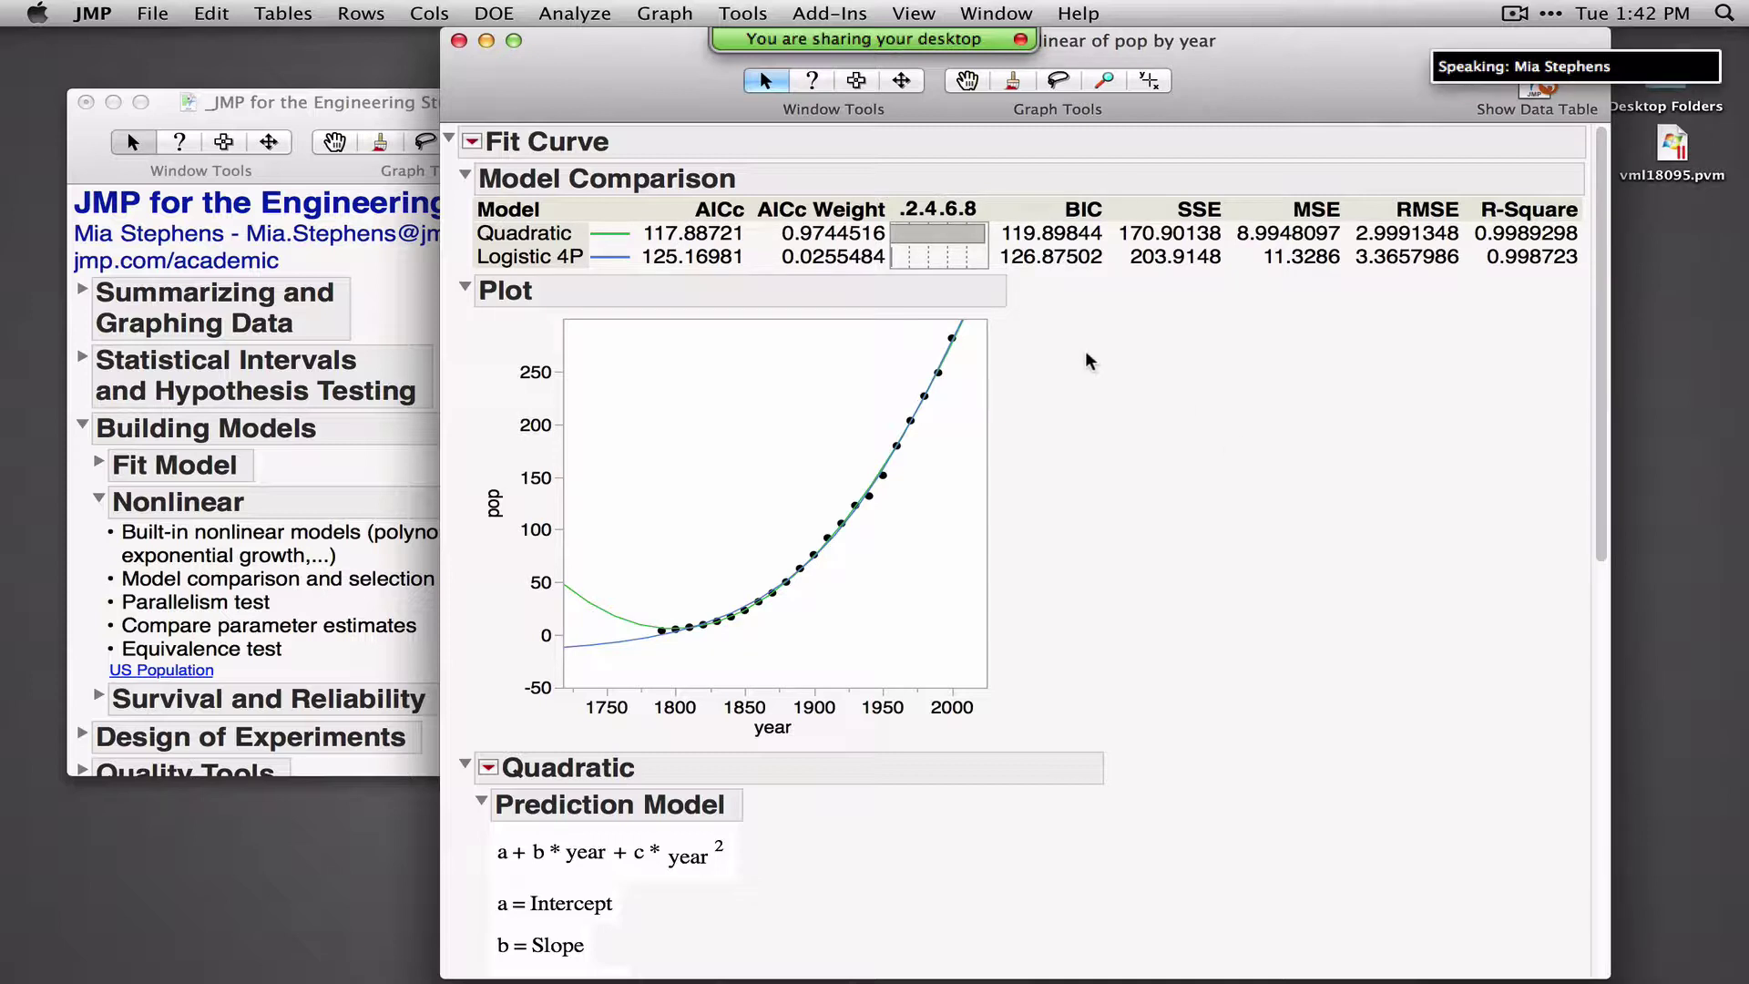
# Compare the Quadratic and Logistic 4P fits by AICc weight, and expand the Logistic 4P Prediction Model to view its formula
pyautogui.moveTo(870, 189)
pyautogui.mouseDown()
pyautogui.moveTo(752, 185)
pyautogui.moveTo(764, 259)
pyautogui.moveTo(870, 271)
pyautogui.moveTo(905, 223)
pyautogui.moveTo(888, 185)
pyautogui.moveTo(851, 182)
pyautogui.mouseUp()
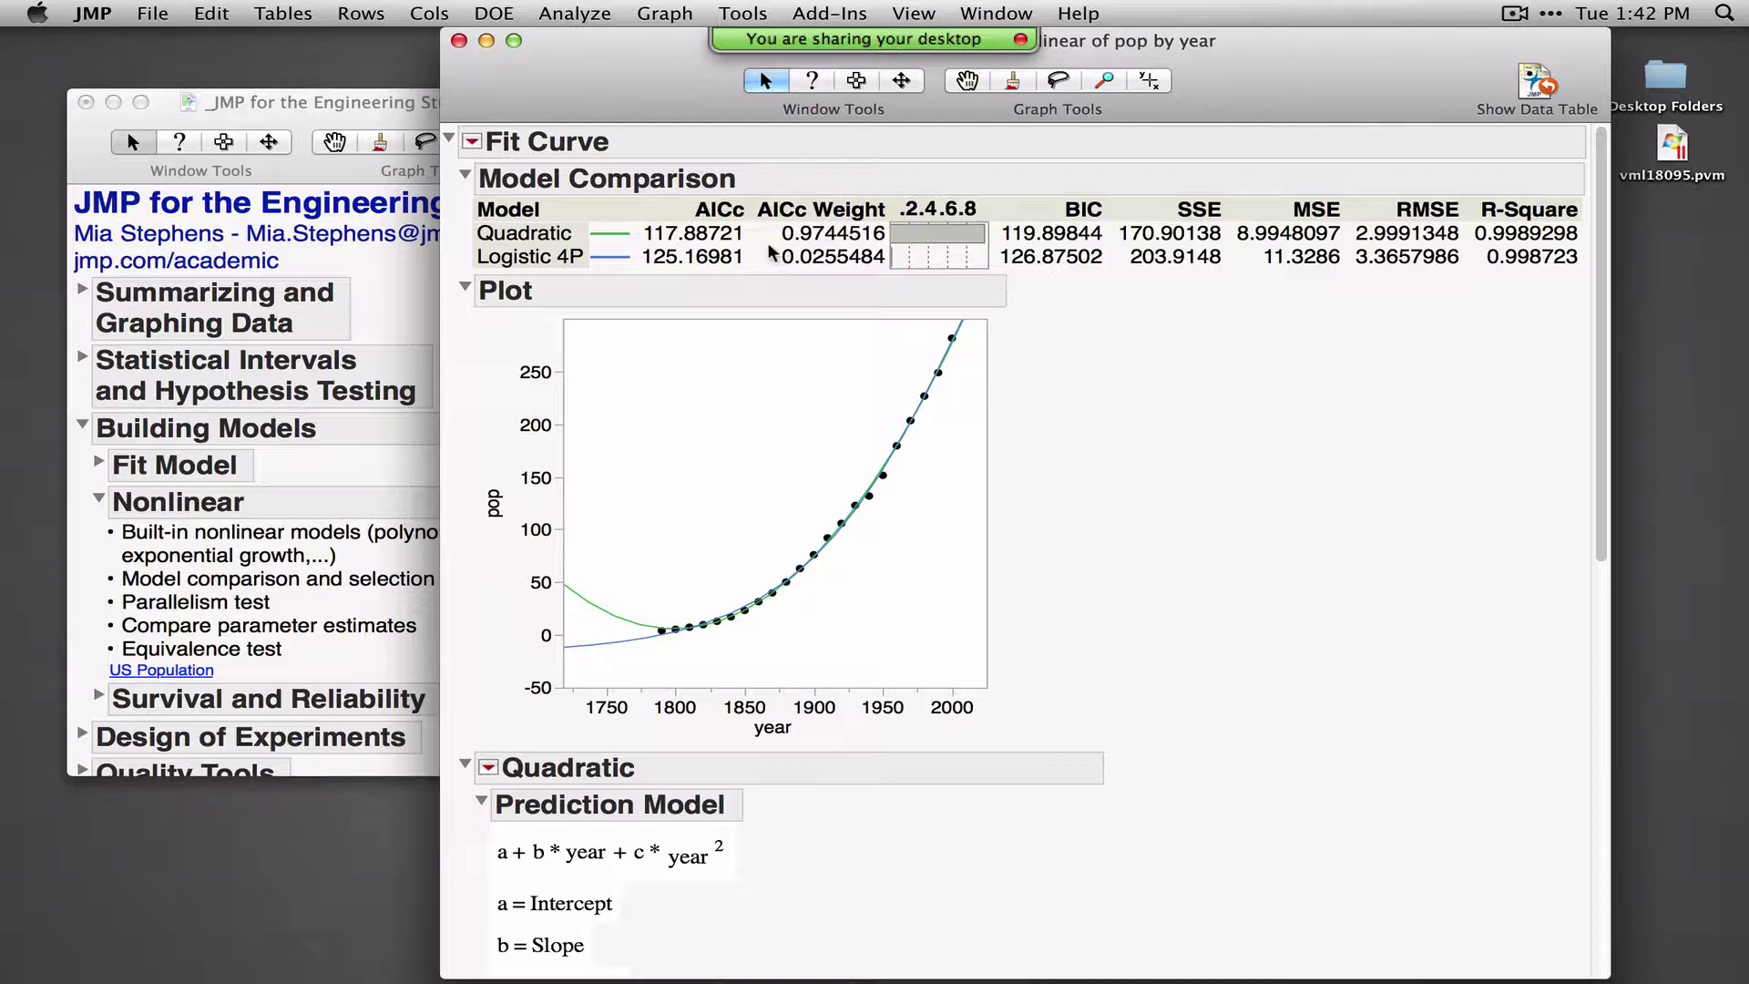
pyautogui.moveTo(765, 247); pyautogui.dragTo(889, 243)
pyautogui.scroll(-10, 1223, 525)
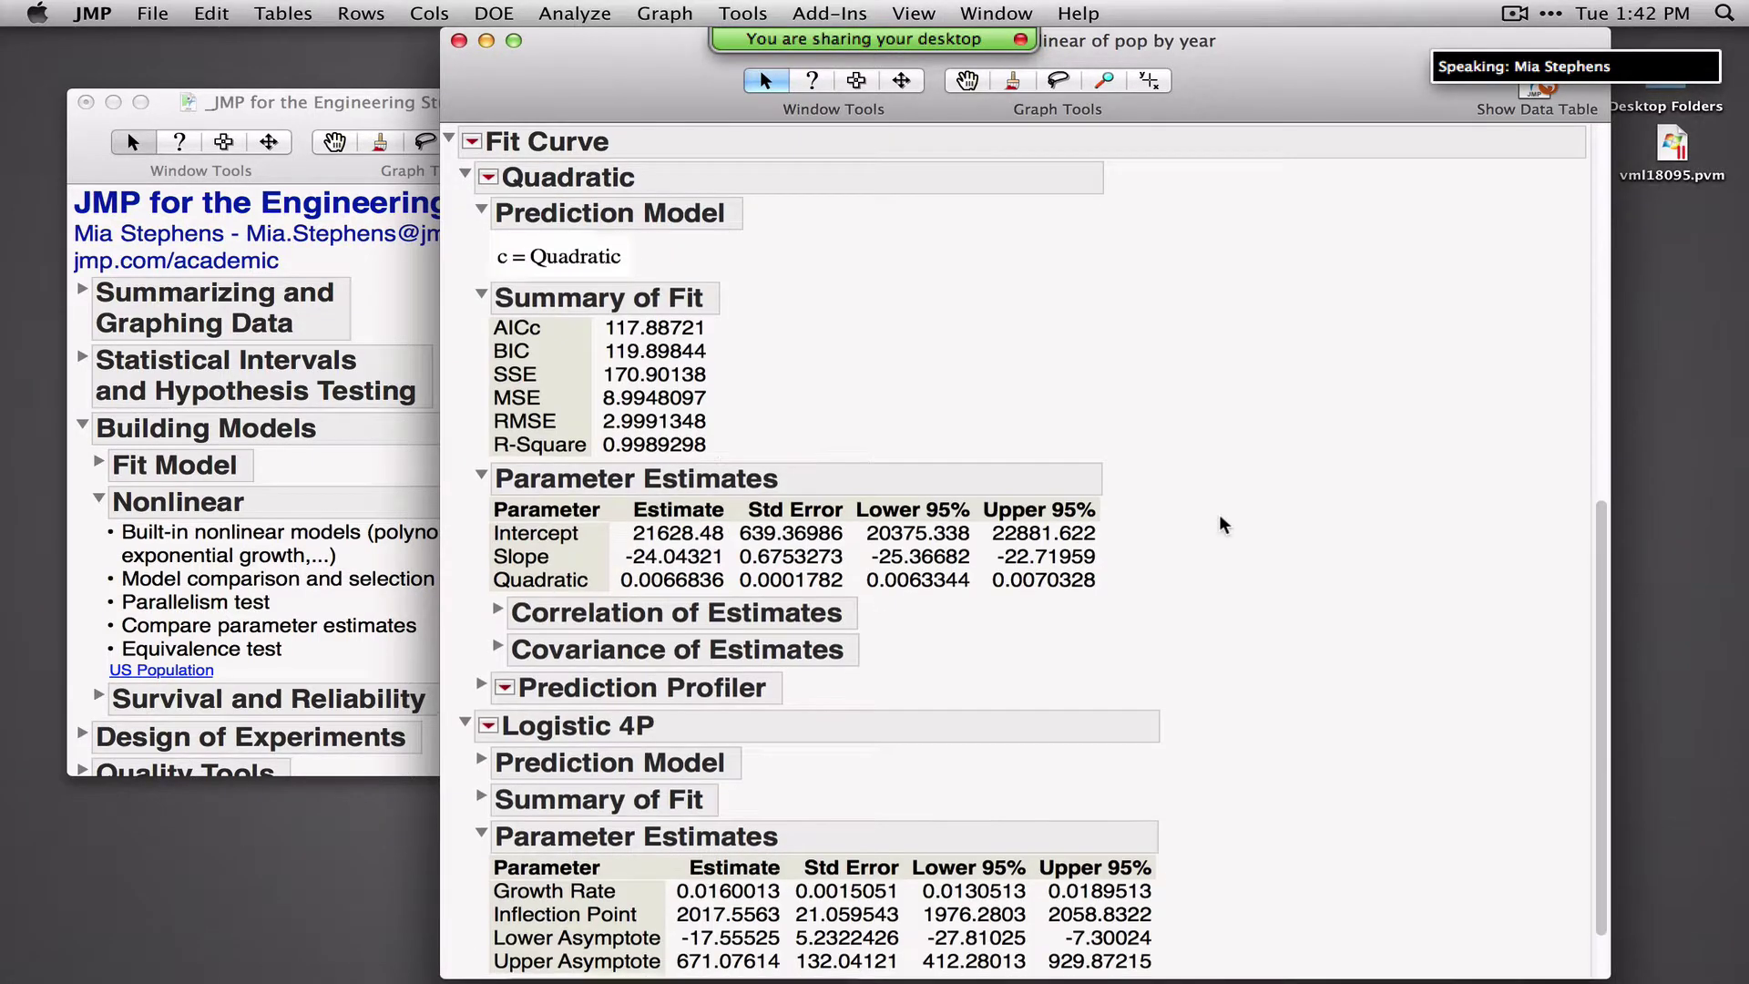
pyautogui.scroll(-2, 1223, 524)
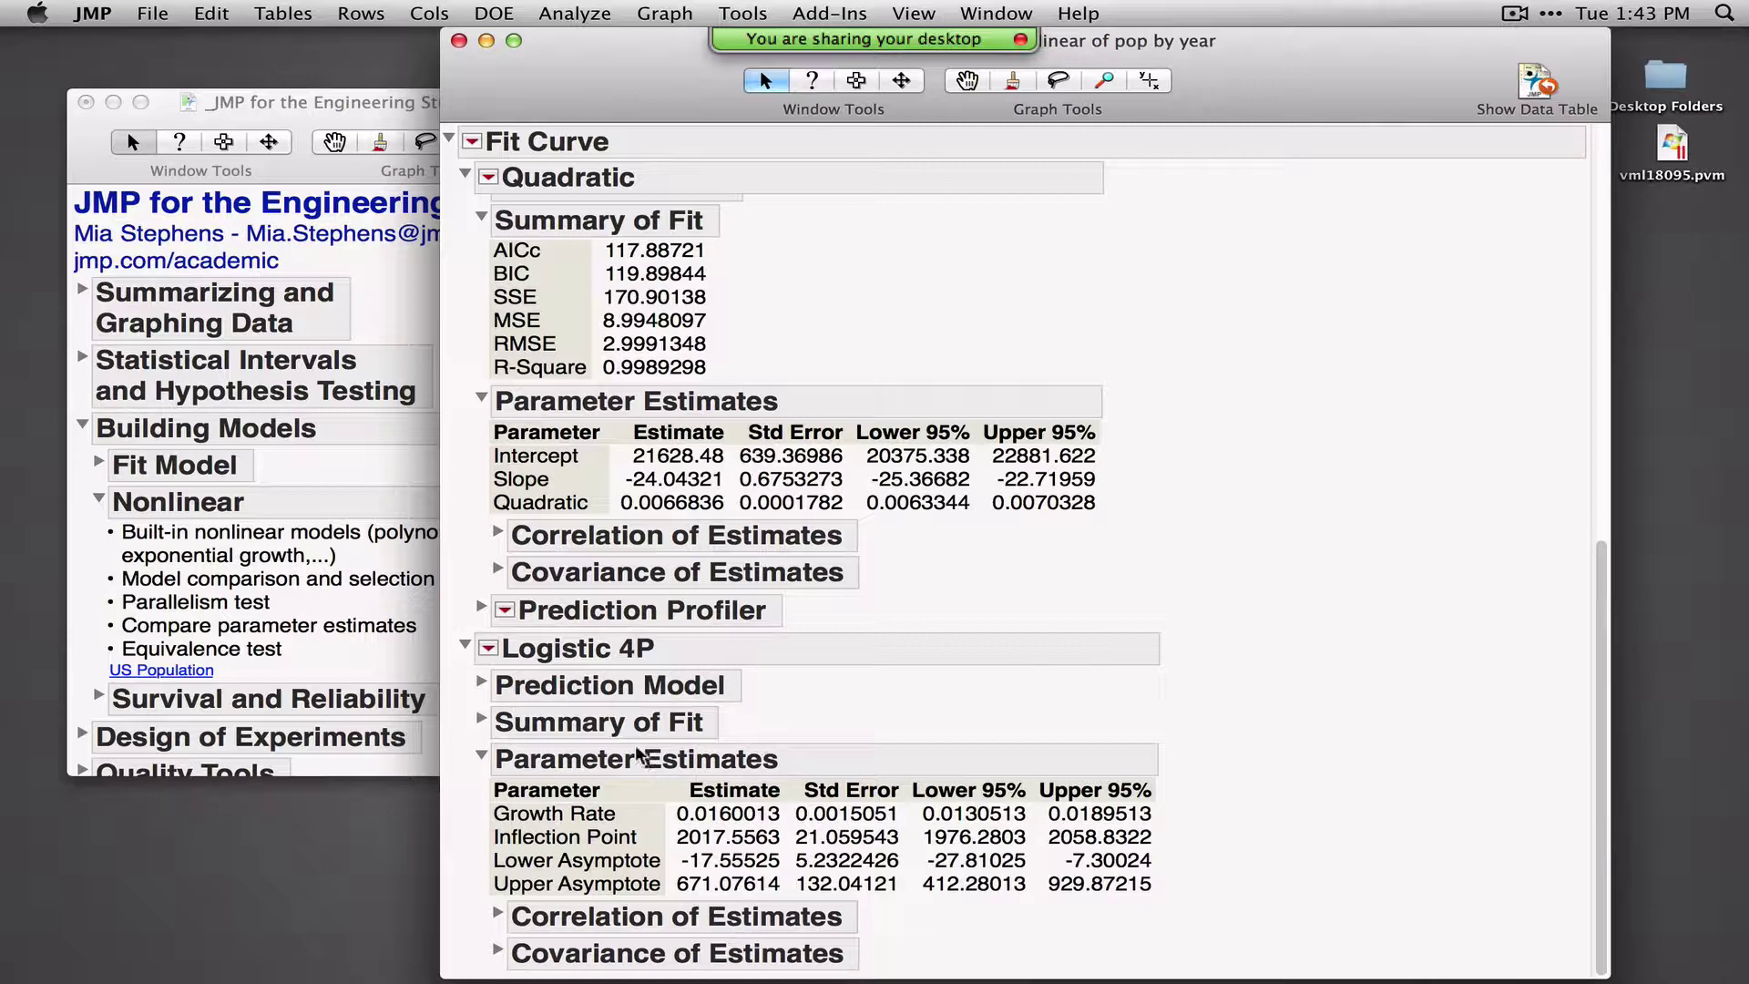
pyautogui.click(480, 682)
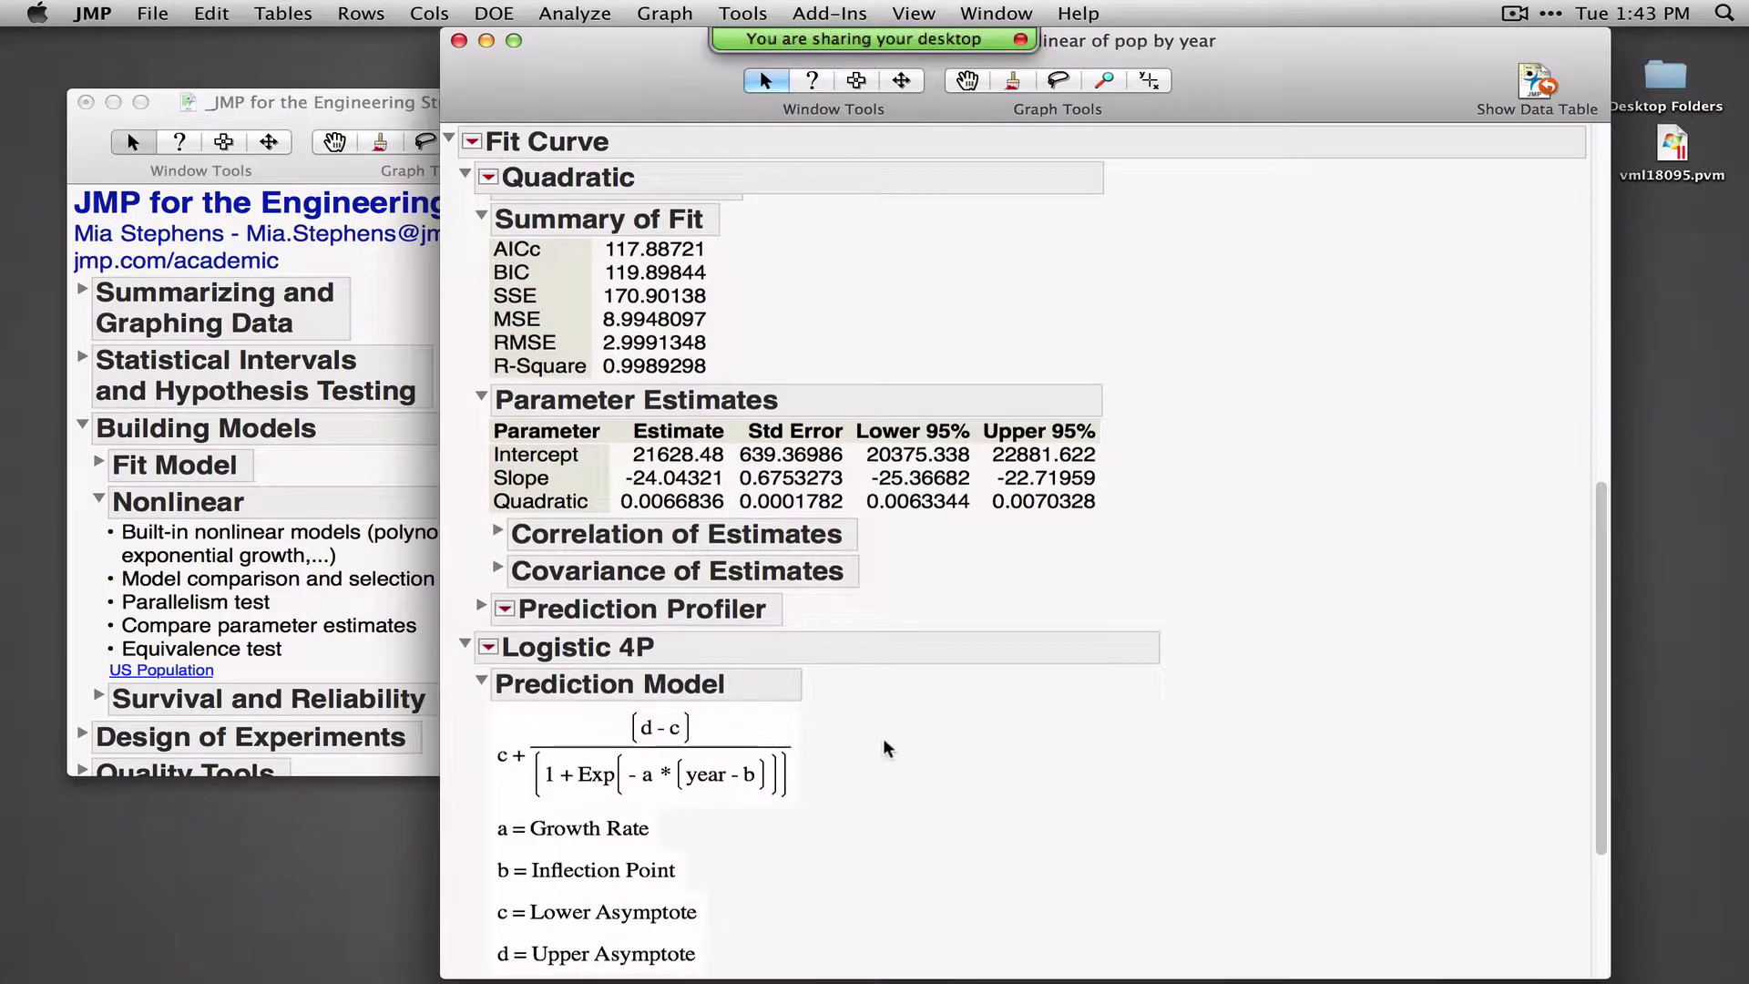
pyautogui.scroll(12, 888, 747)
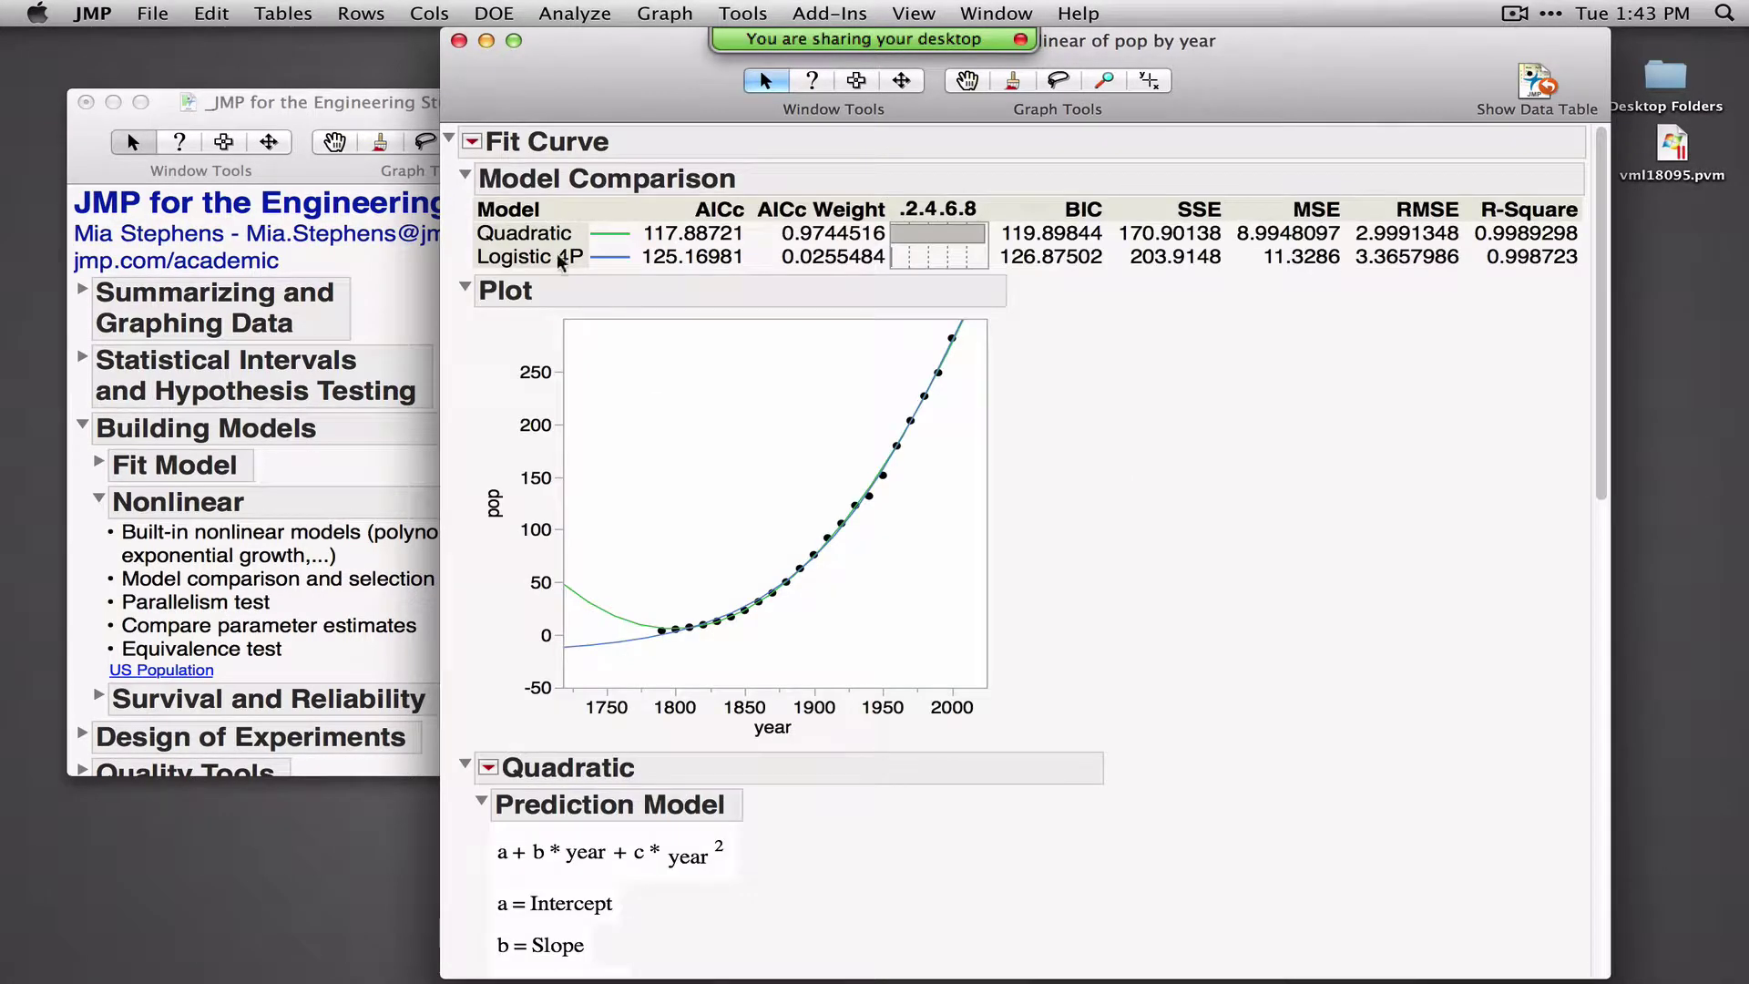
pyautogui.scroll(-12, 541, 448)
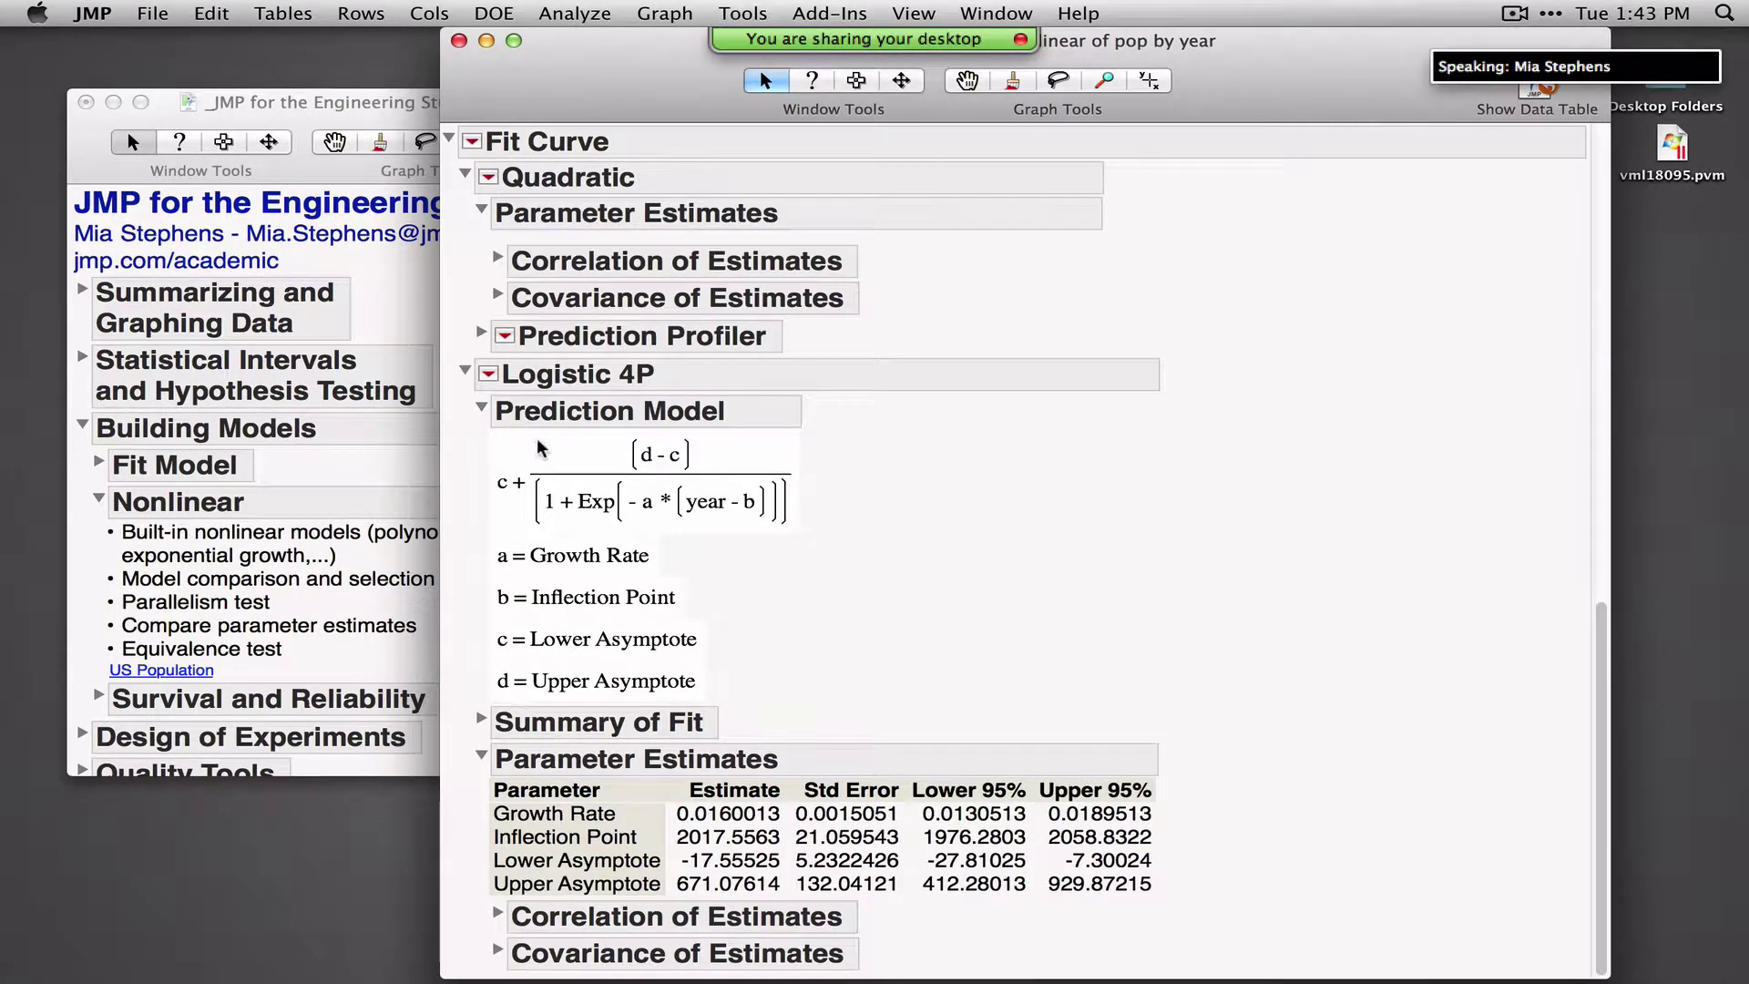
# Save the Logistic 4P prediction formula to the US Population data table and dismiss the Fit Curve report
pyautogui.click(488, 375)
pyautogui.moveTo(512, 417)
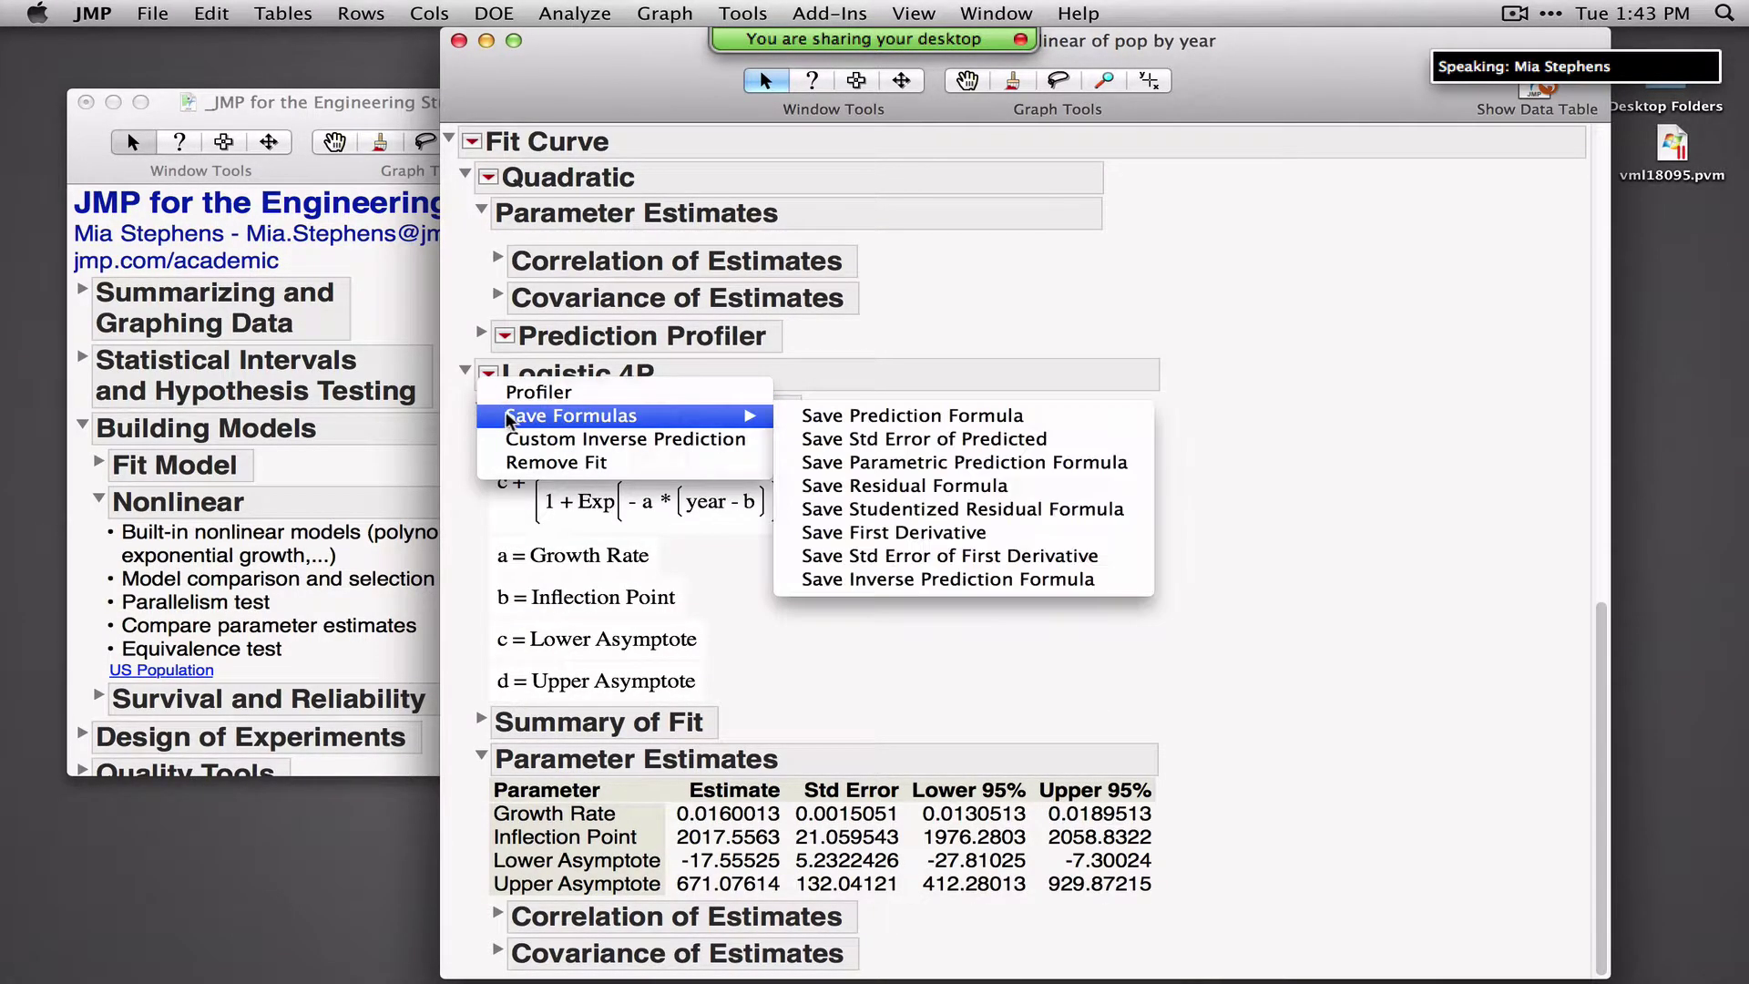
pyautogui.click(804, 421)
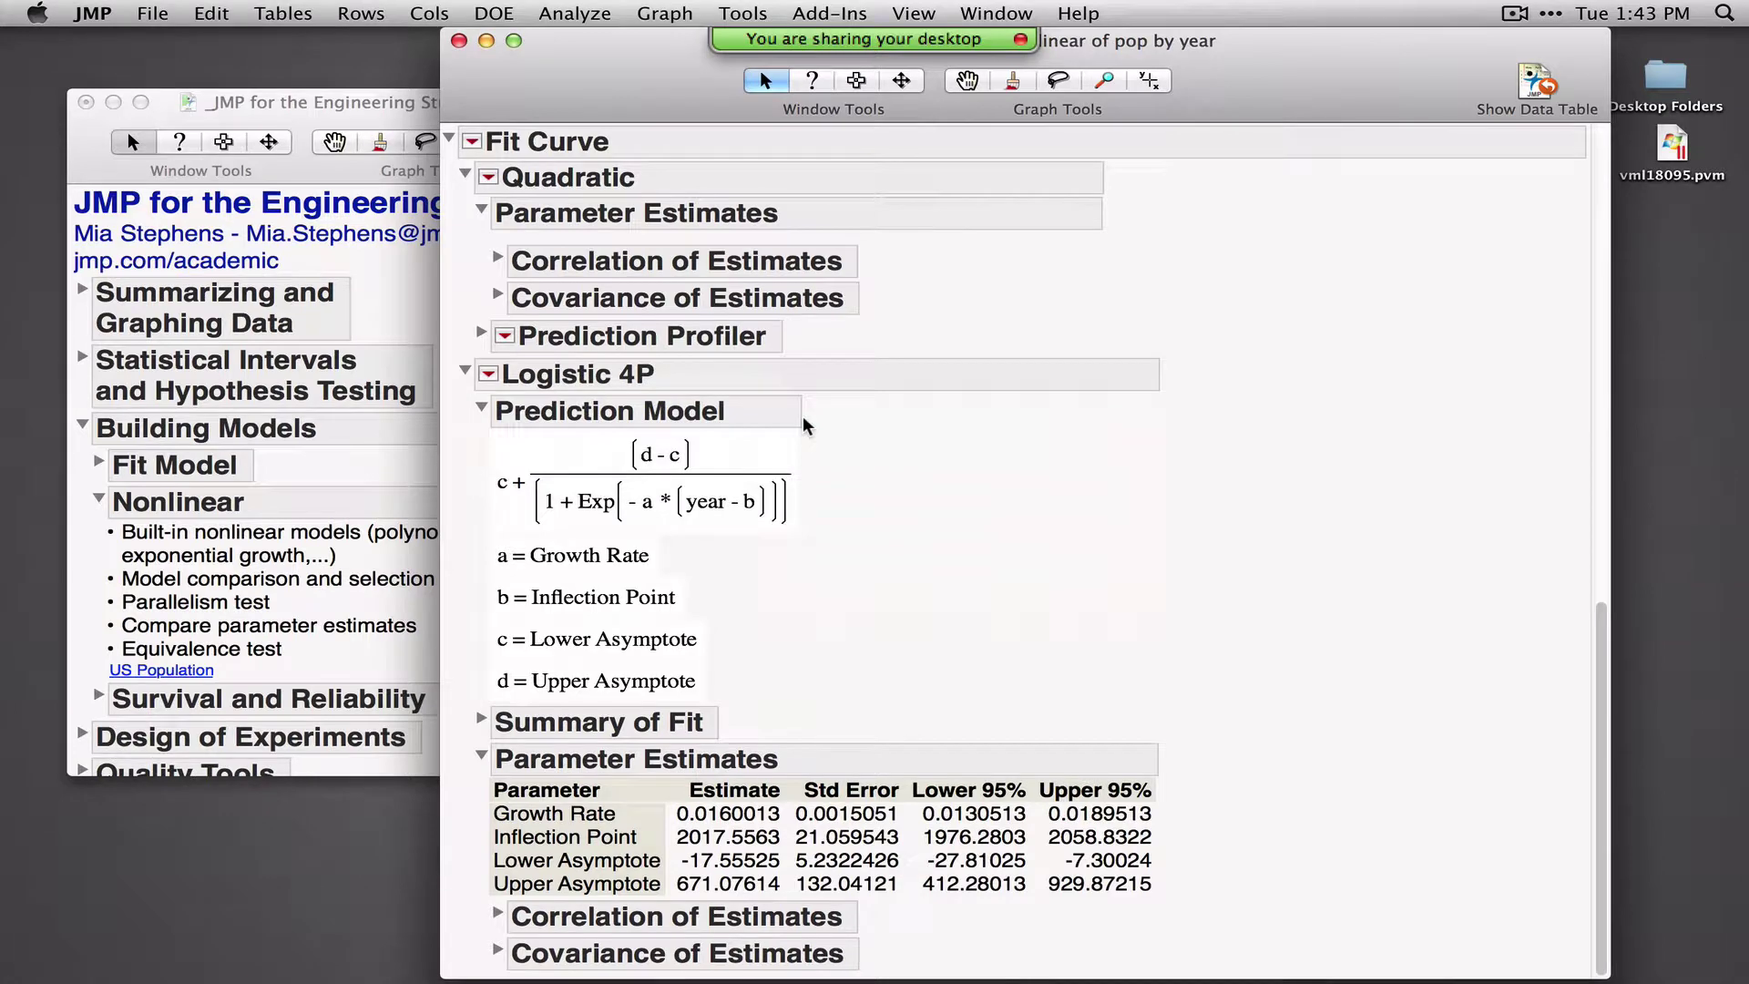
pyautogui.press('super+w')
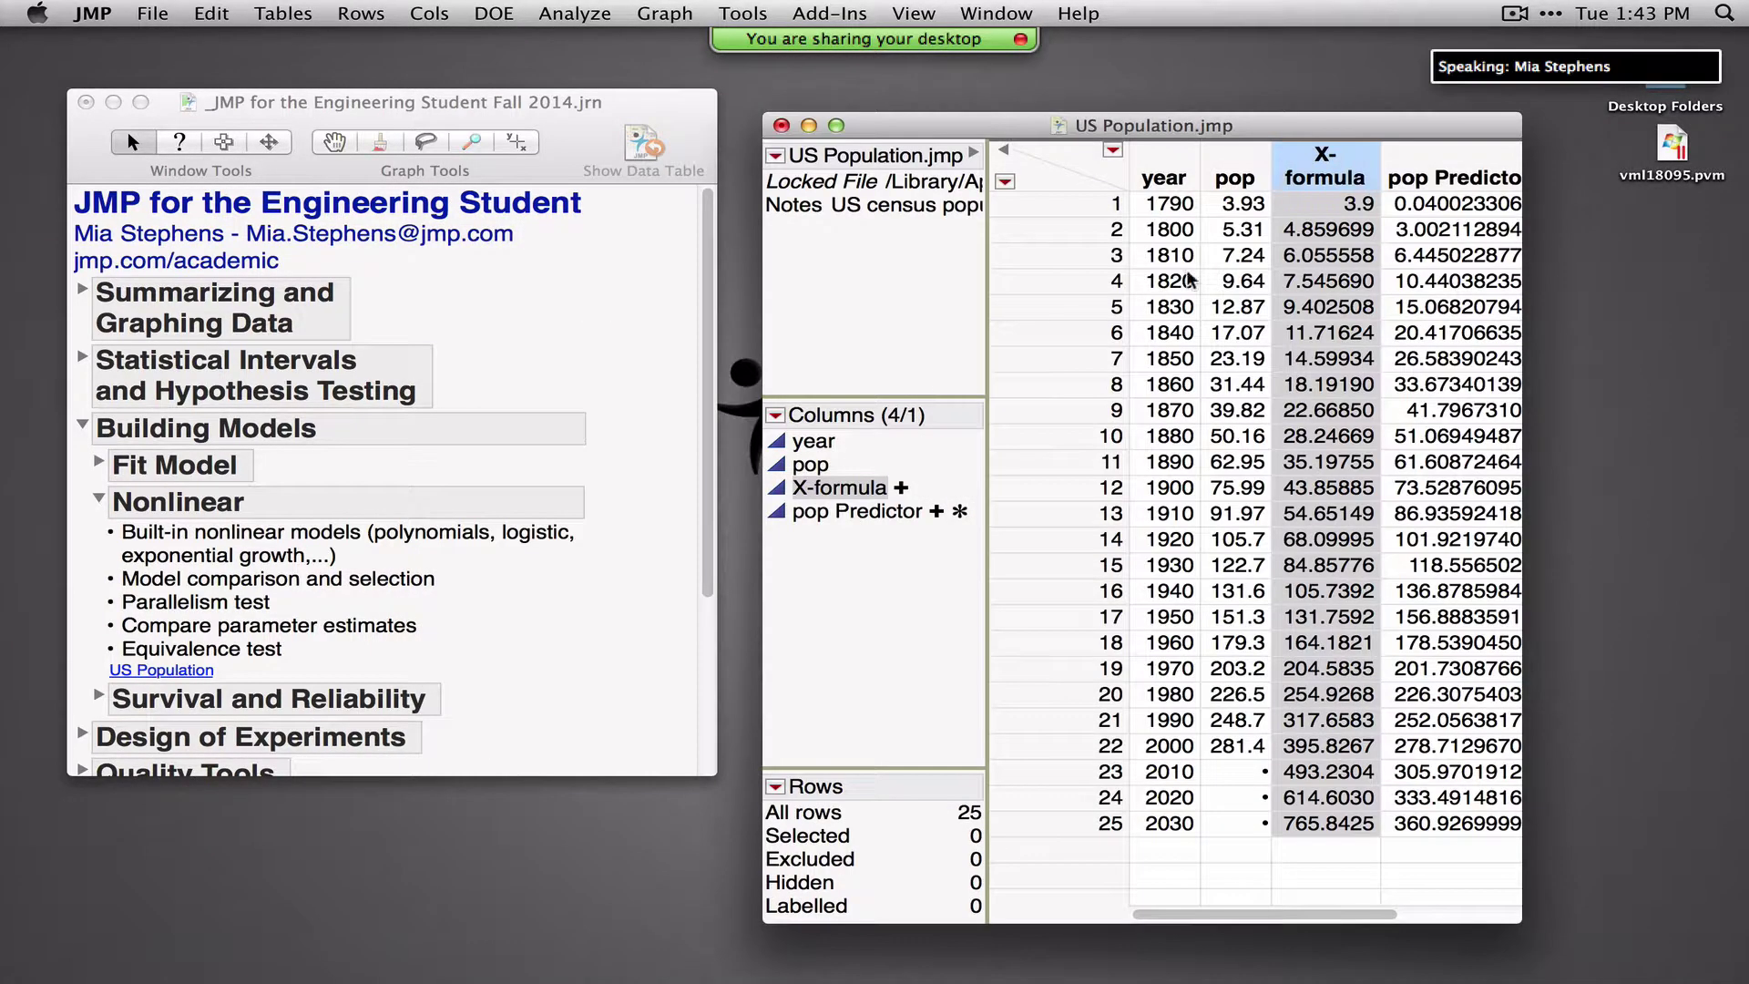
# Reposition and widen the US Population table, and inspect the pop Predictor column's formula without changing it
pyautogui.moveTo(1319, 137); pyautogui.dragTo(1022, 113)
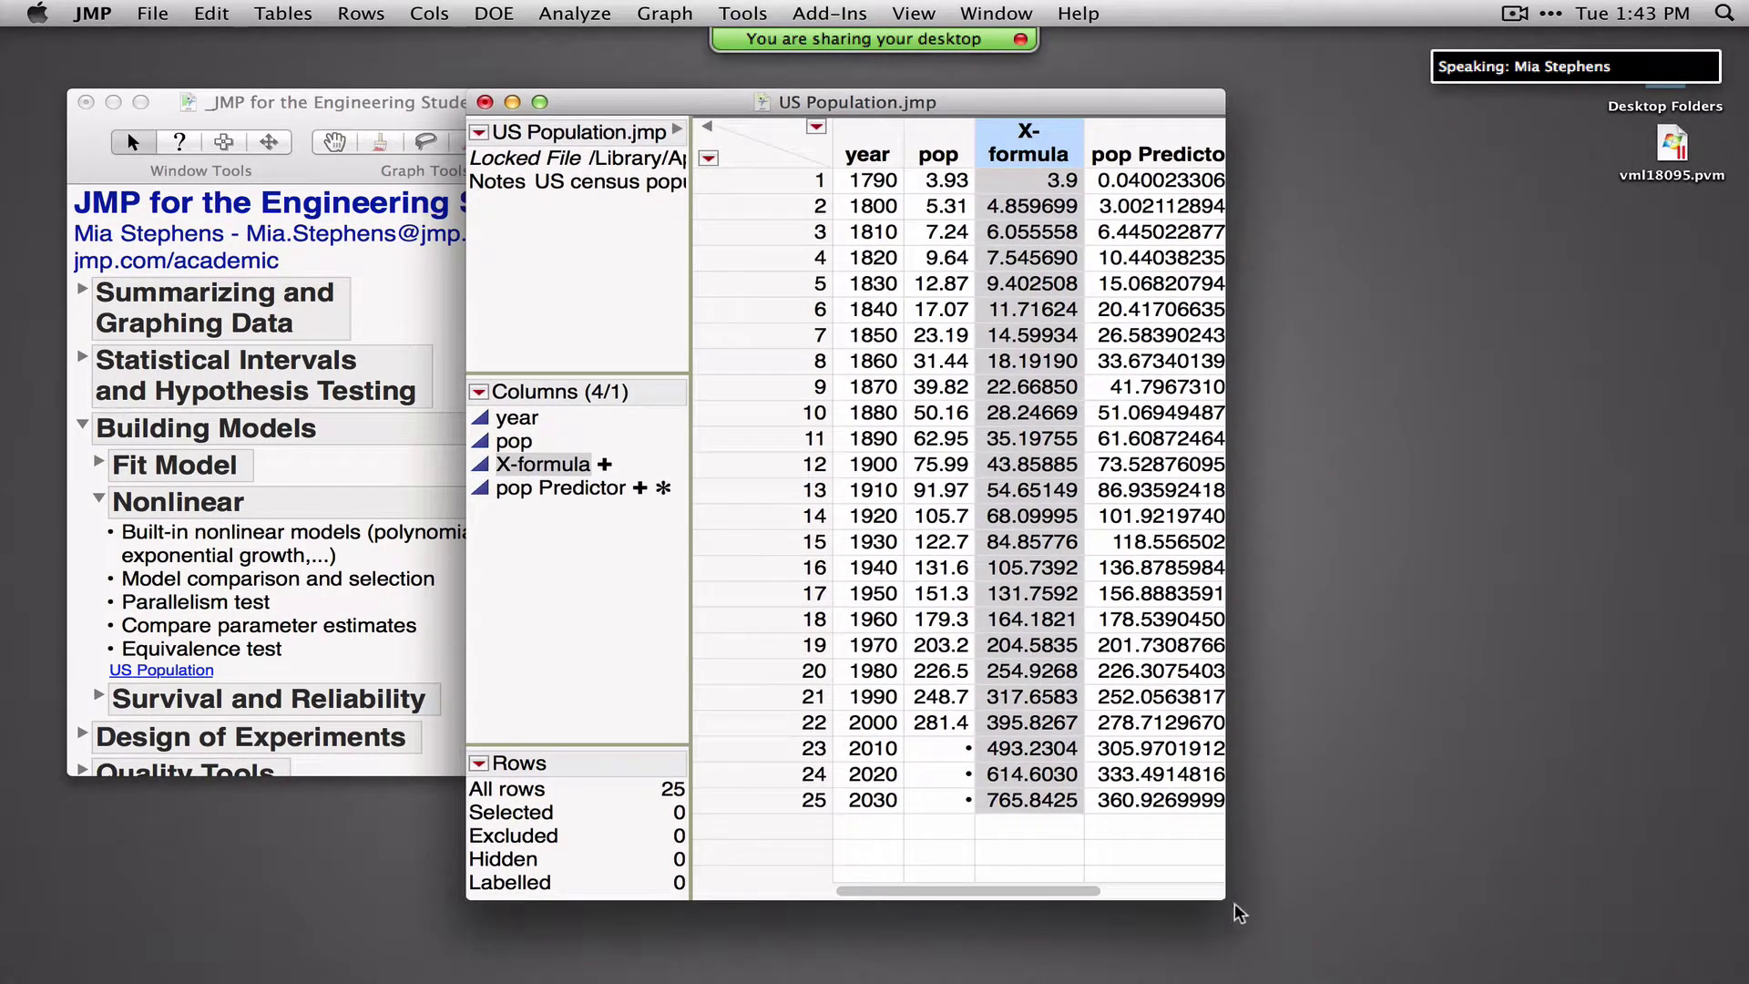
pyautogui.moveTo(1226, 898); pyautogui.dragTo(1508, 877)
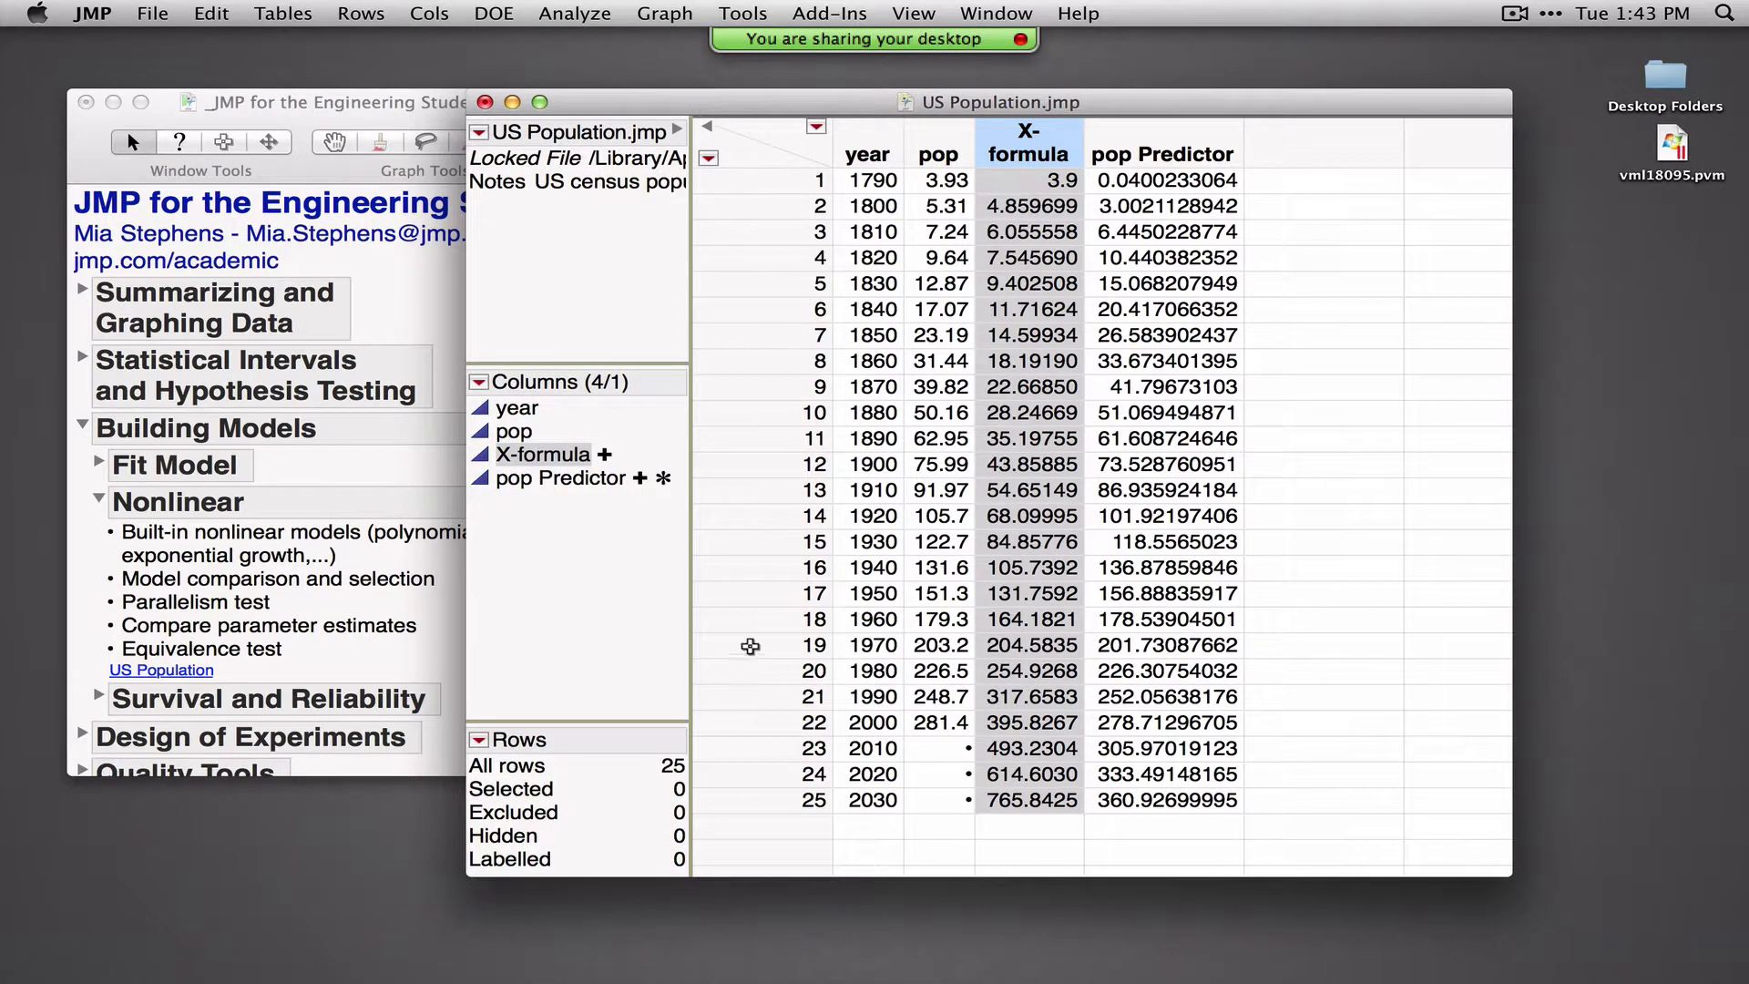
pyautogui.click(639, 479)
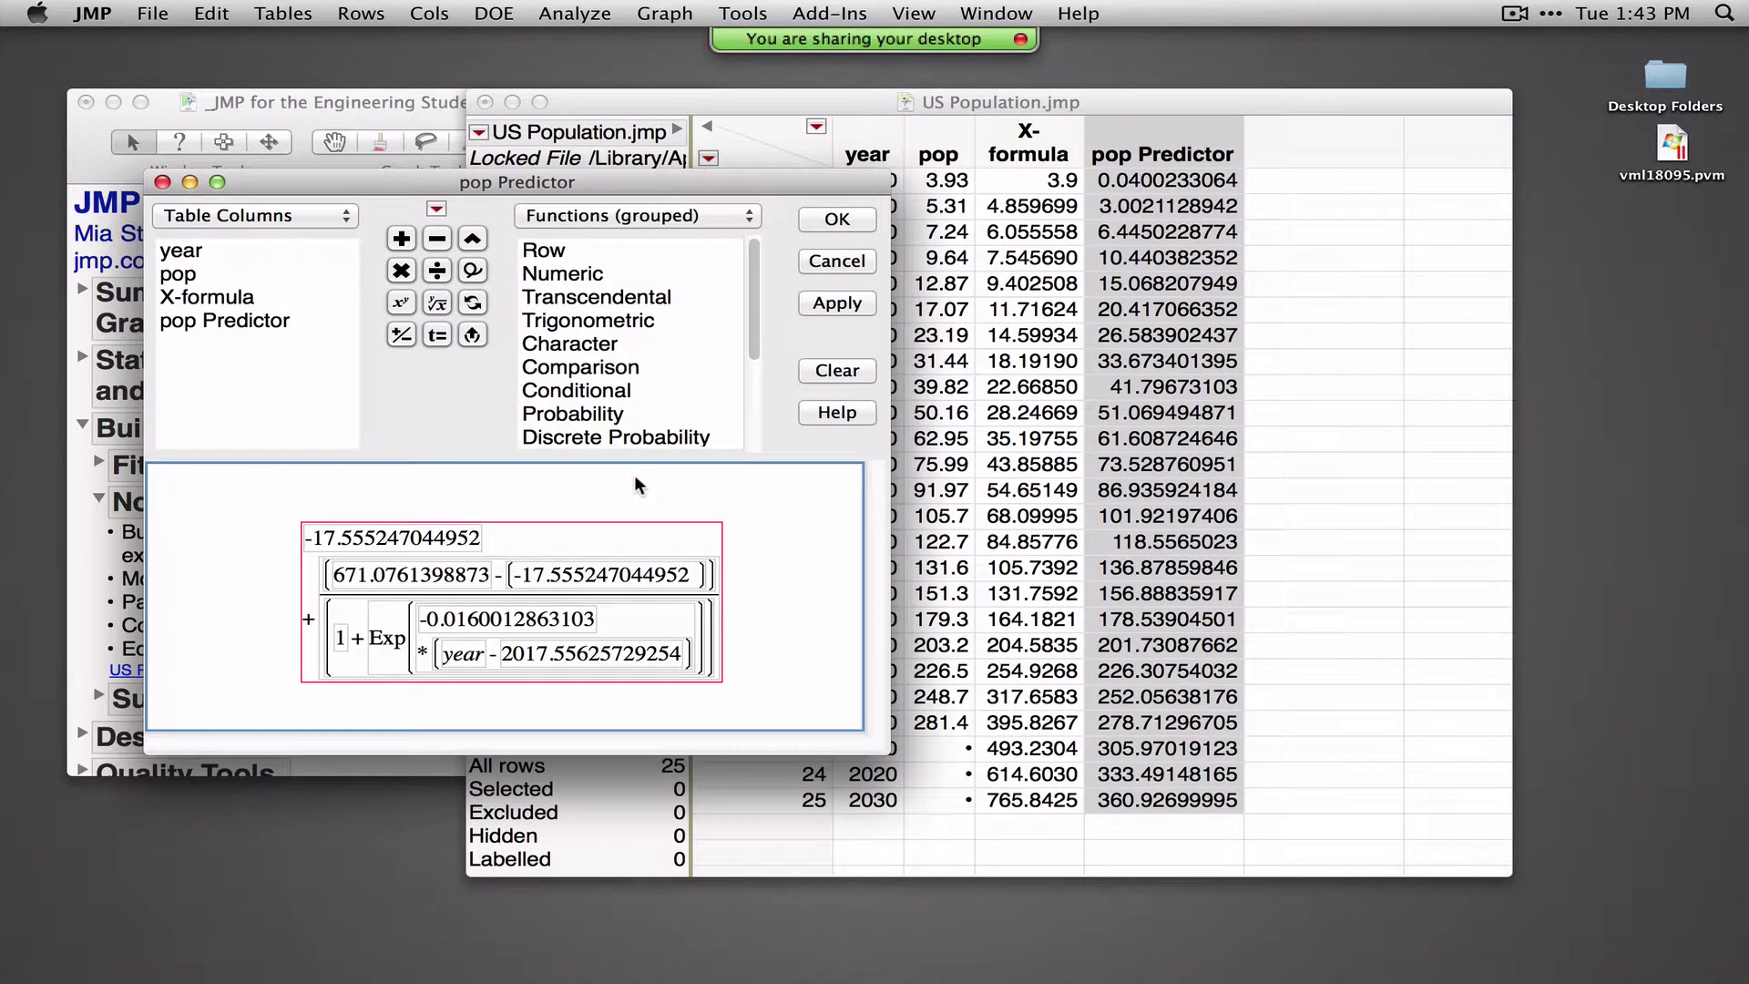
pyautogui.click(832, 269)
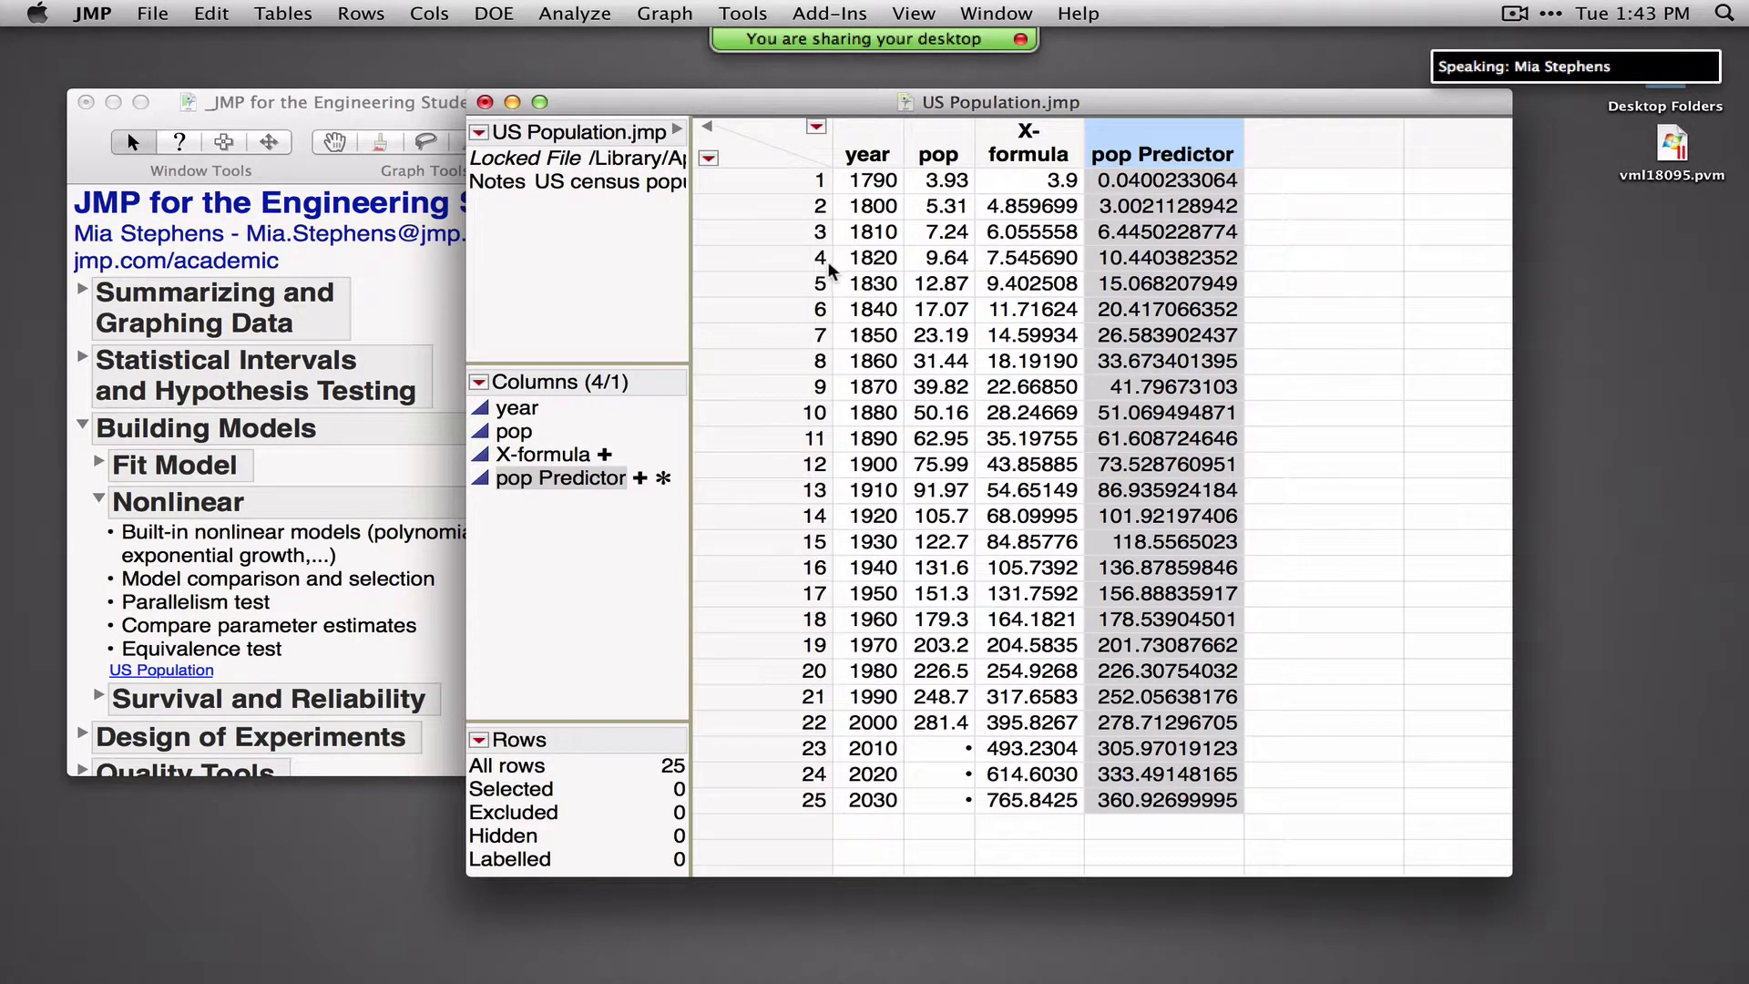
# Close the US Population data table and all its related windows without saving the changes
pyautogui.click(487, 106)
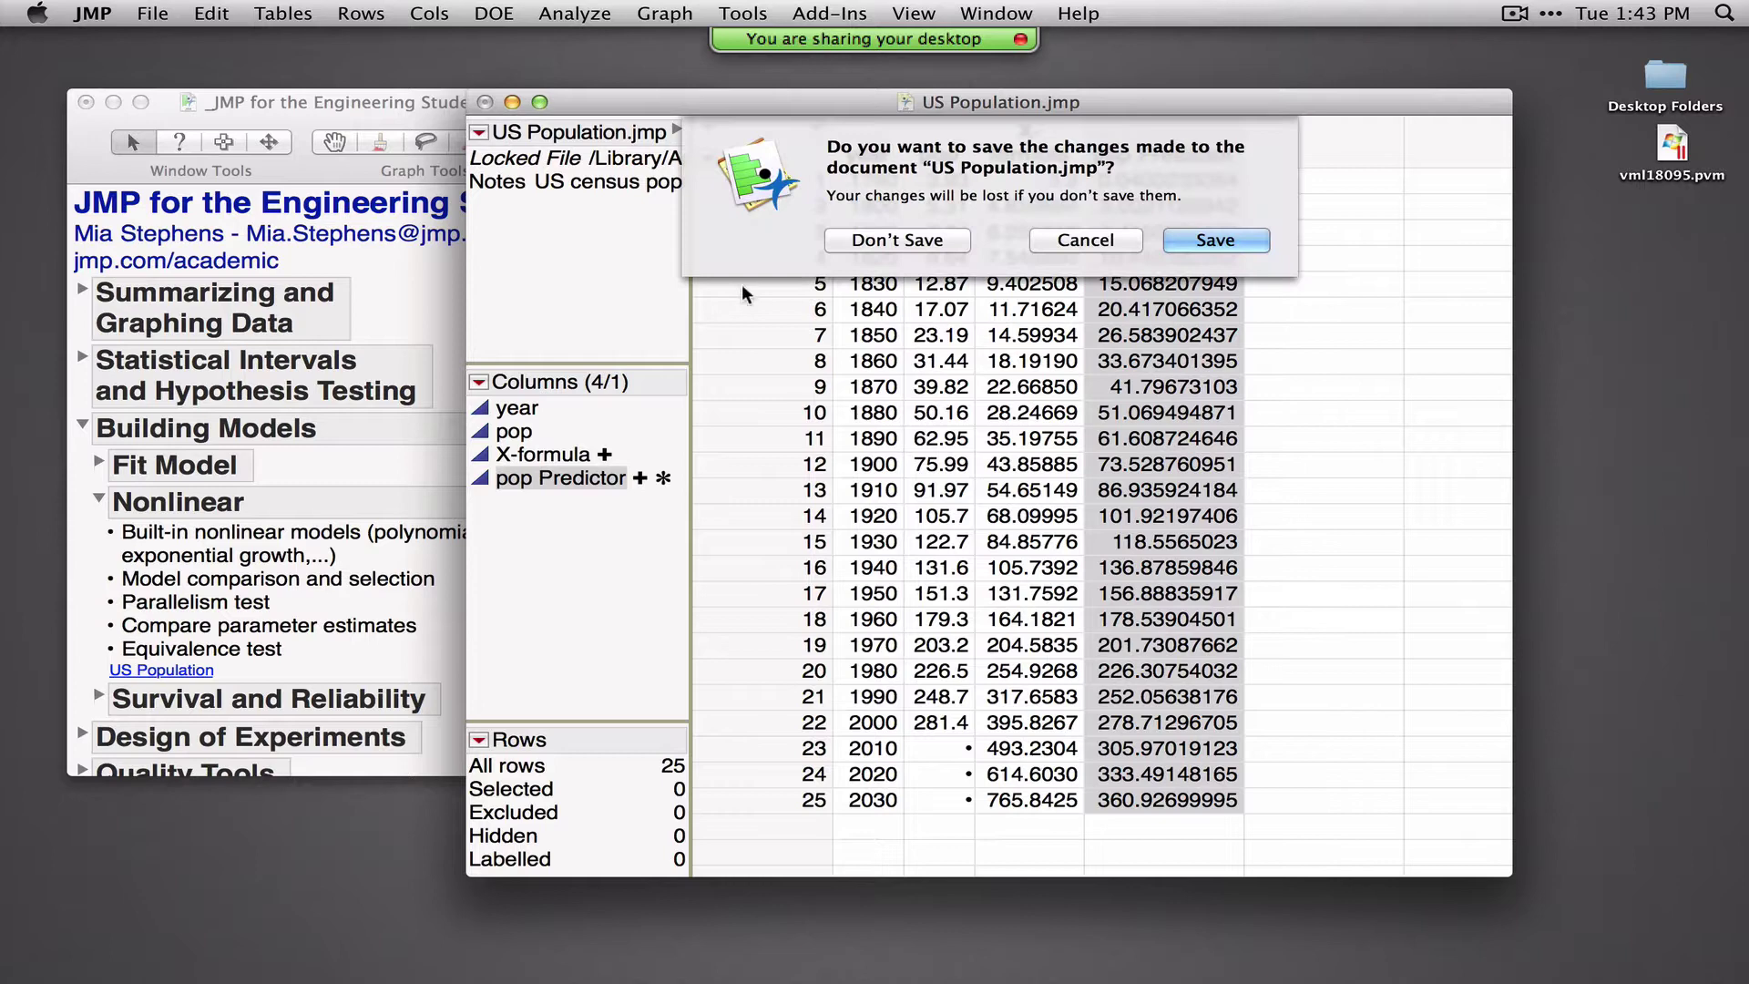
pyautogui.click(900, 237)
pyautogui.press('Tab')
pyautogui.press('Tab')
pyautogui.press('space')
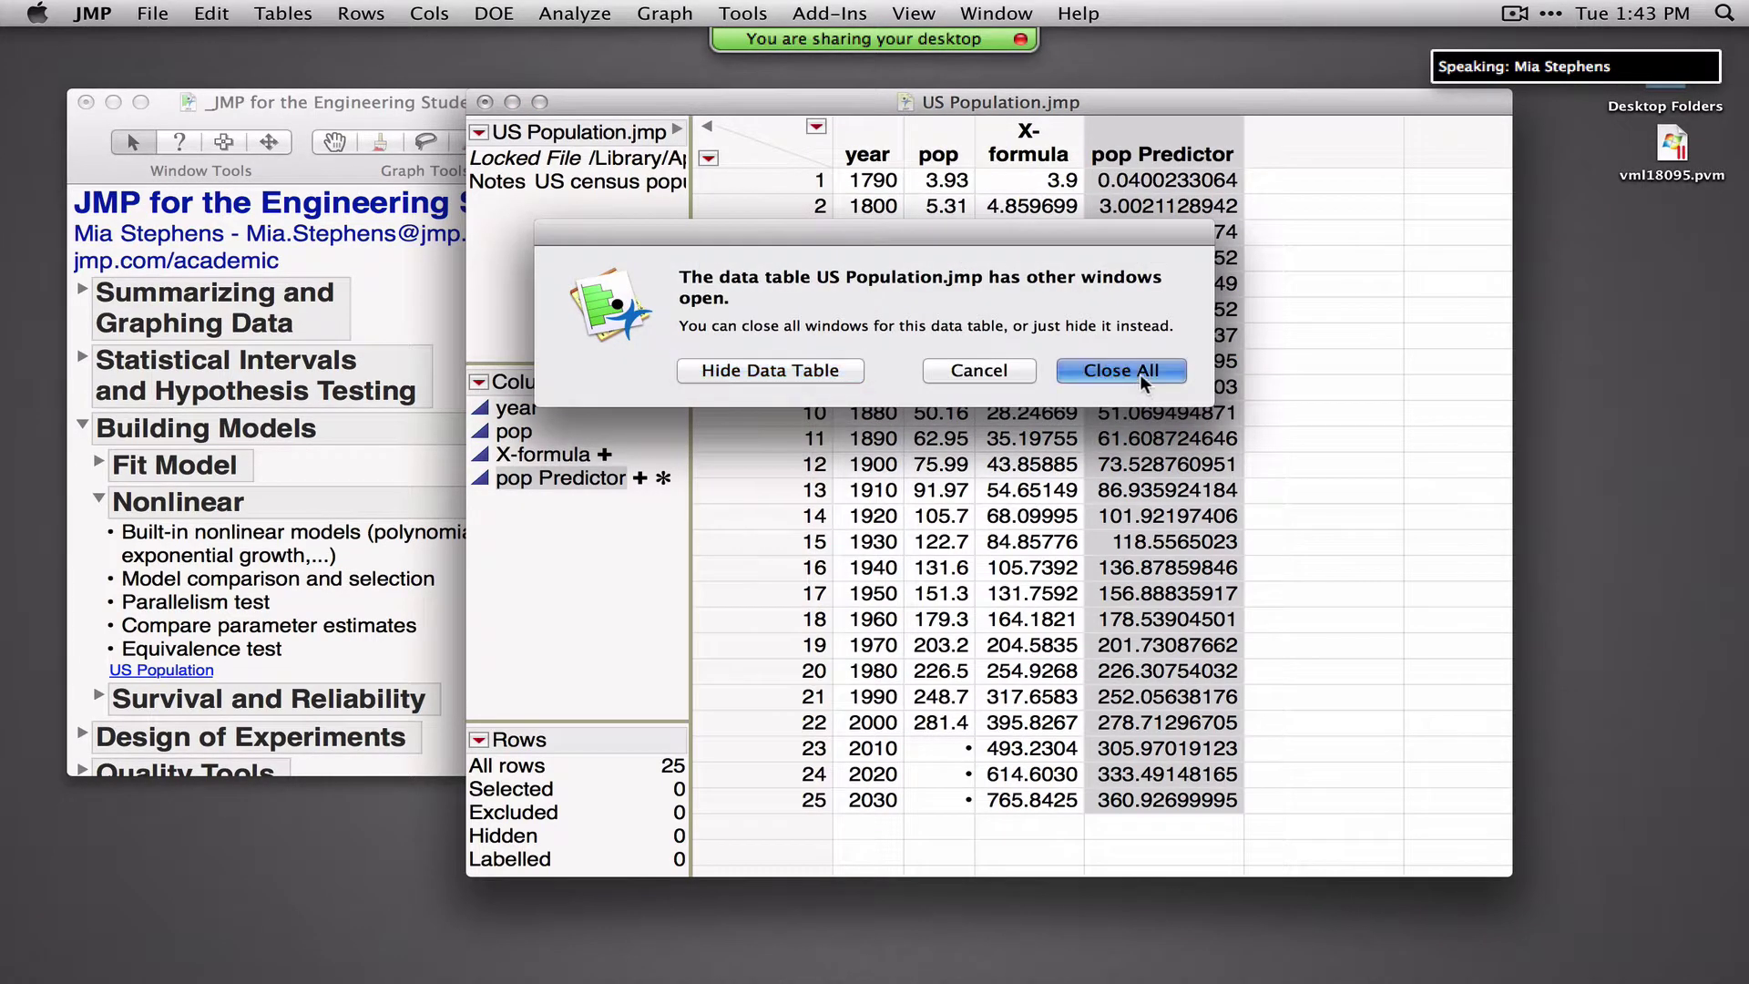
# Collapse Nonlinear in the journal, expand Survival and Reliability and its Life Distribution topic, and reposition and lengthen the journal window
pyautogui.click(98, 500)
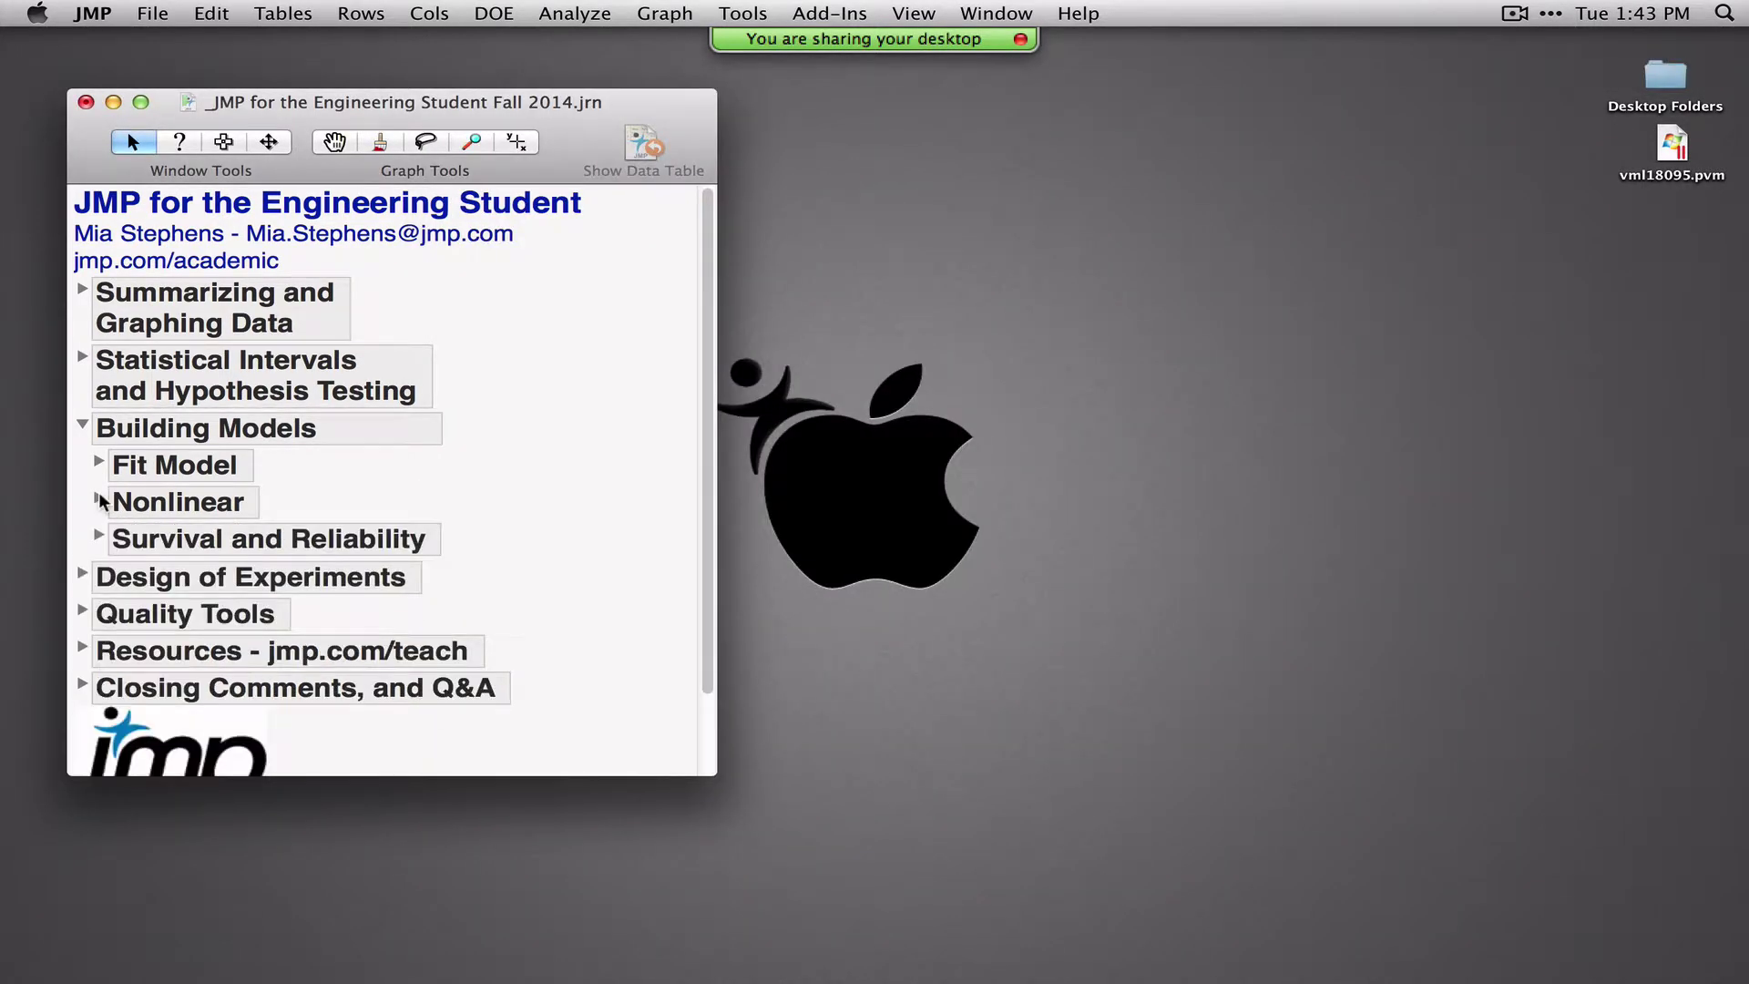
pyautogui.moveTo(587, 113); pyautogui.dragTo(668, 73)
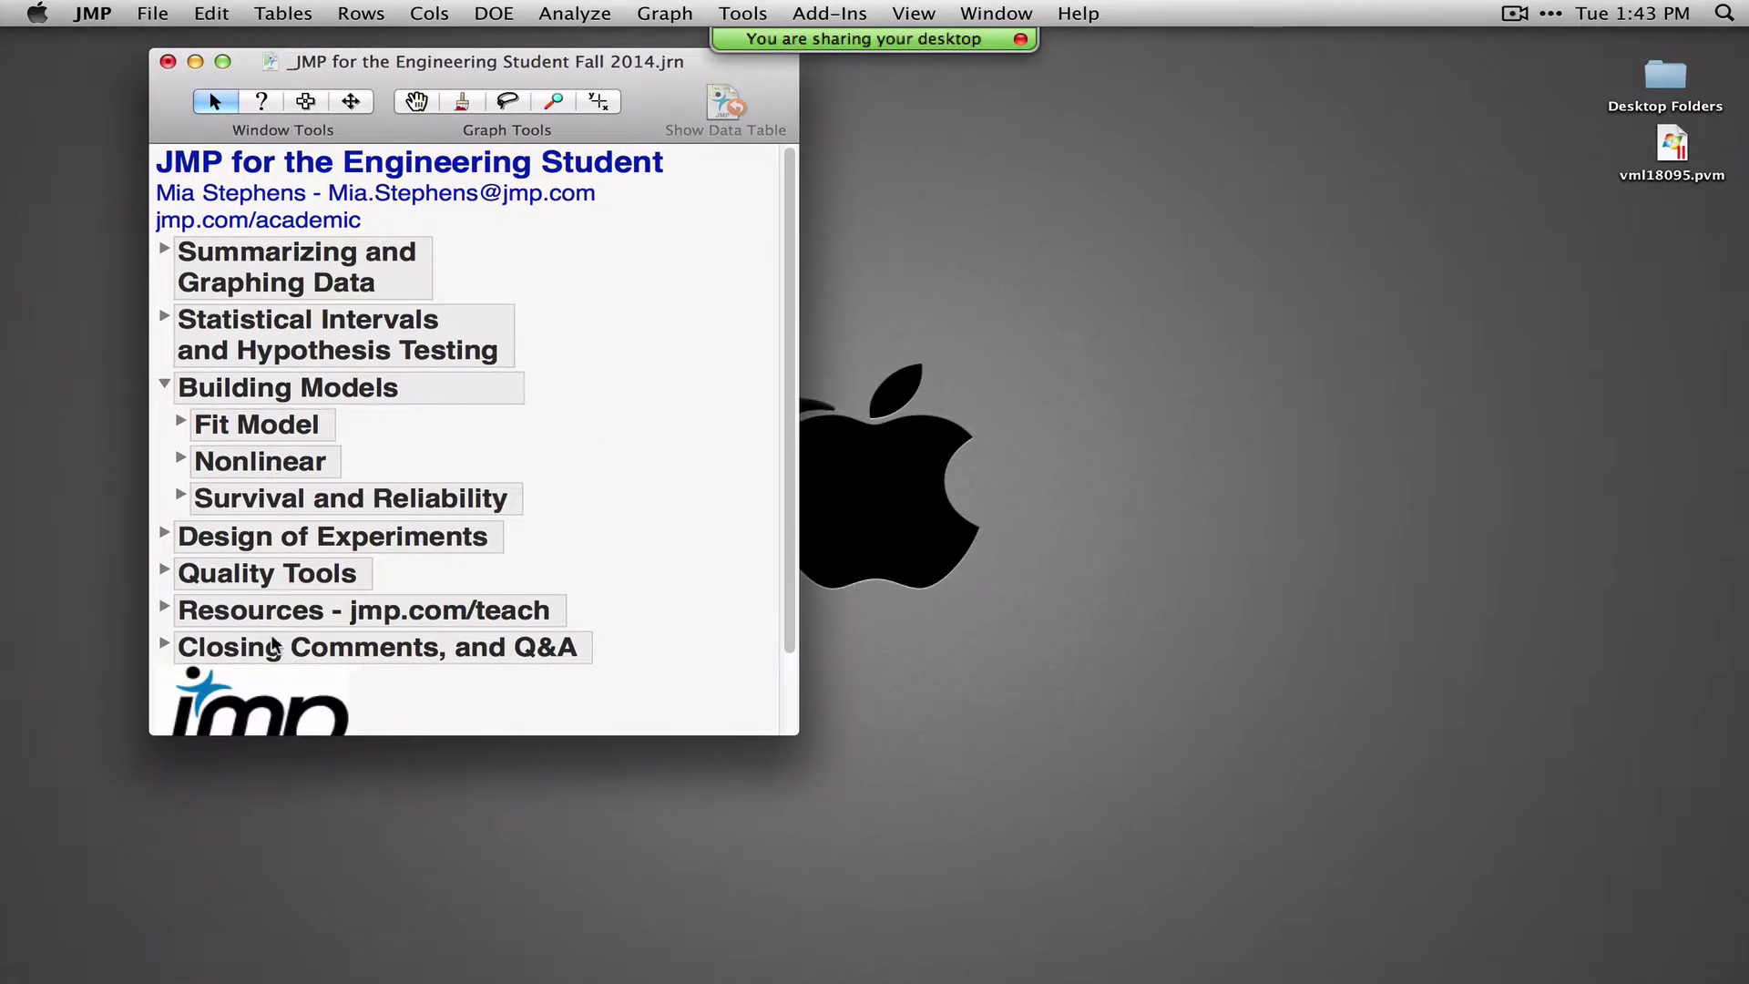
pyautogui.click(180, 498)
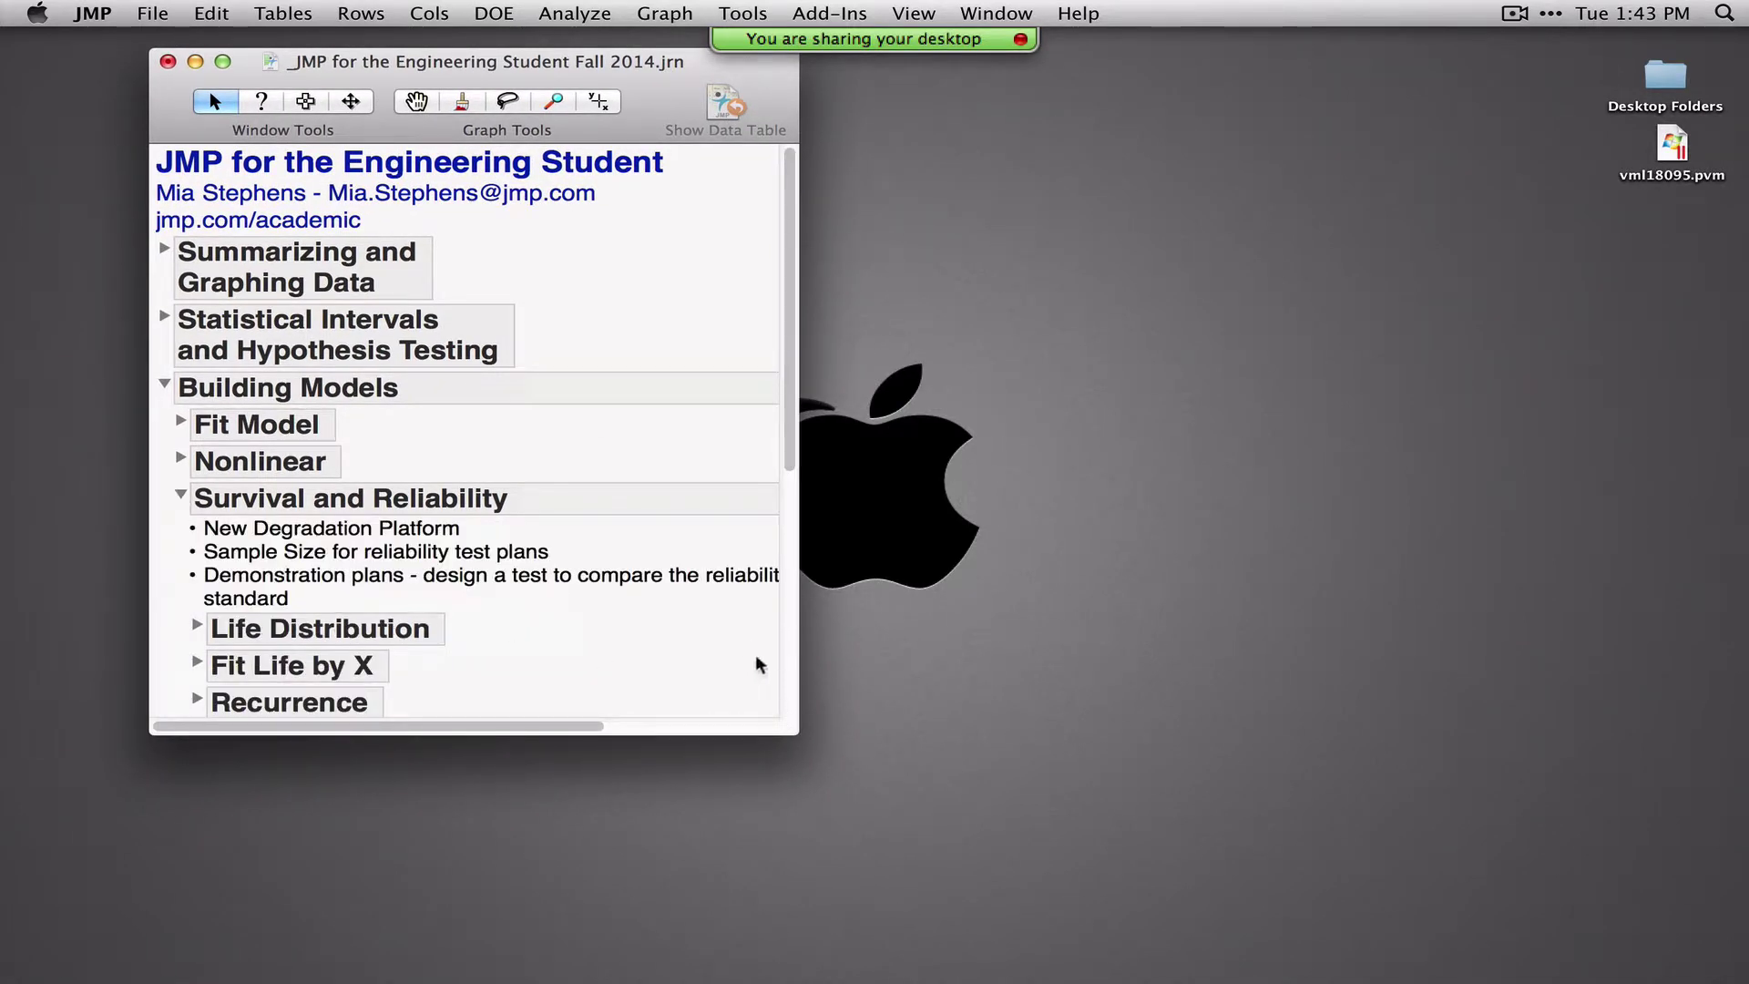
pyautogui.moveTo(796, 731); pyautogui.dragTo(807, 927)
pyautogui.click(196, 625)
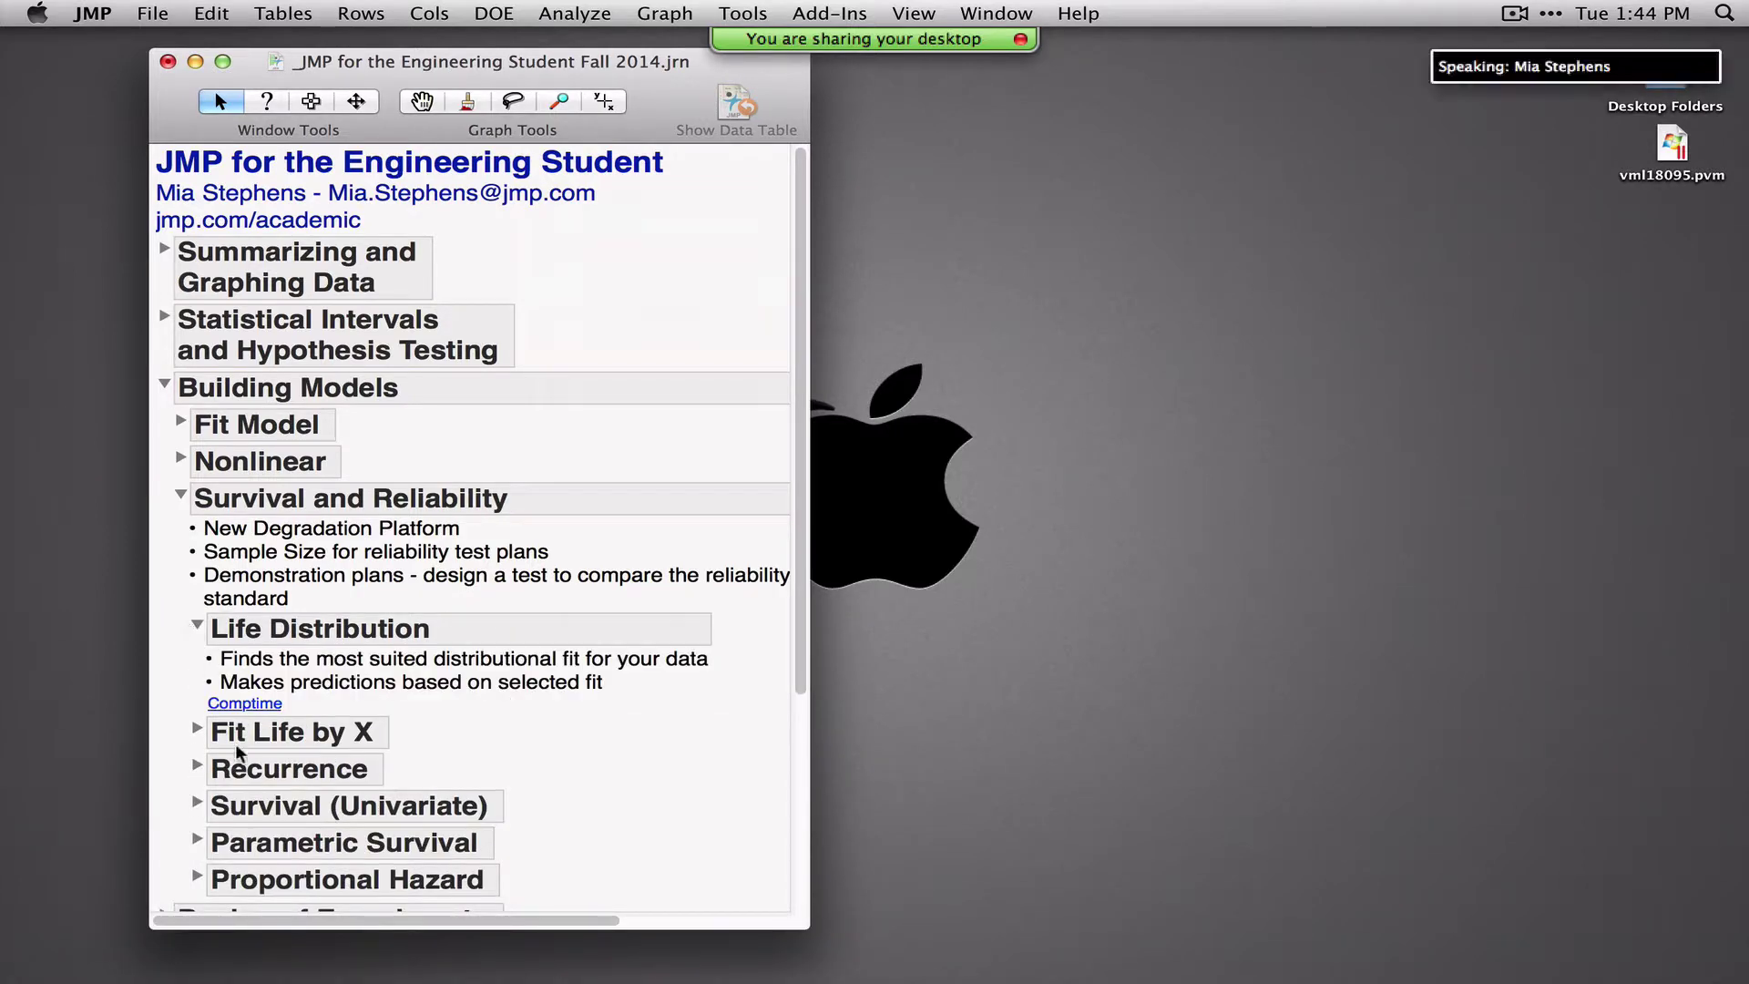
# Open the Comptime data table from the journal, resize its window, and place it beside the journal
pyautogui.click(245, 704)
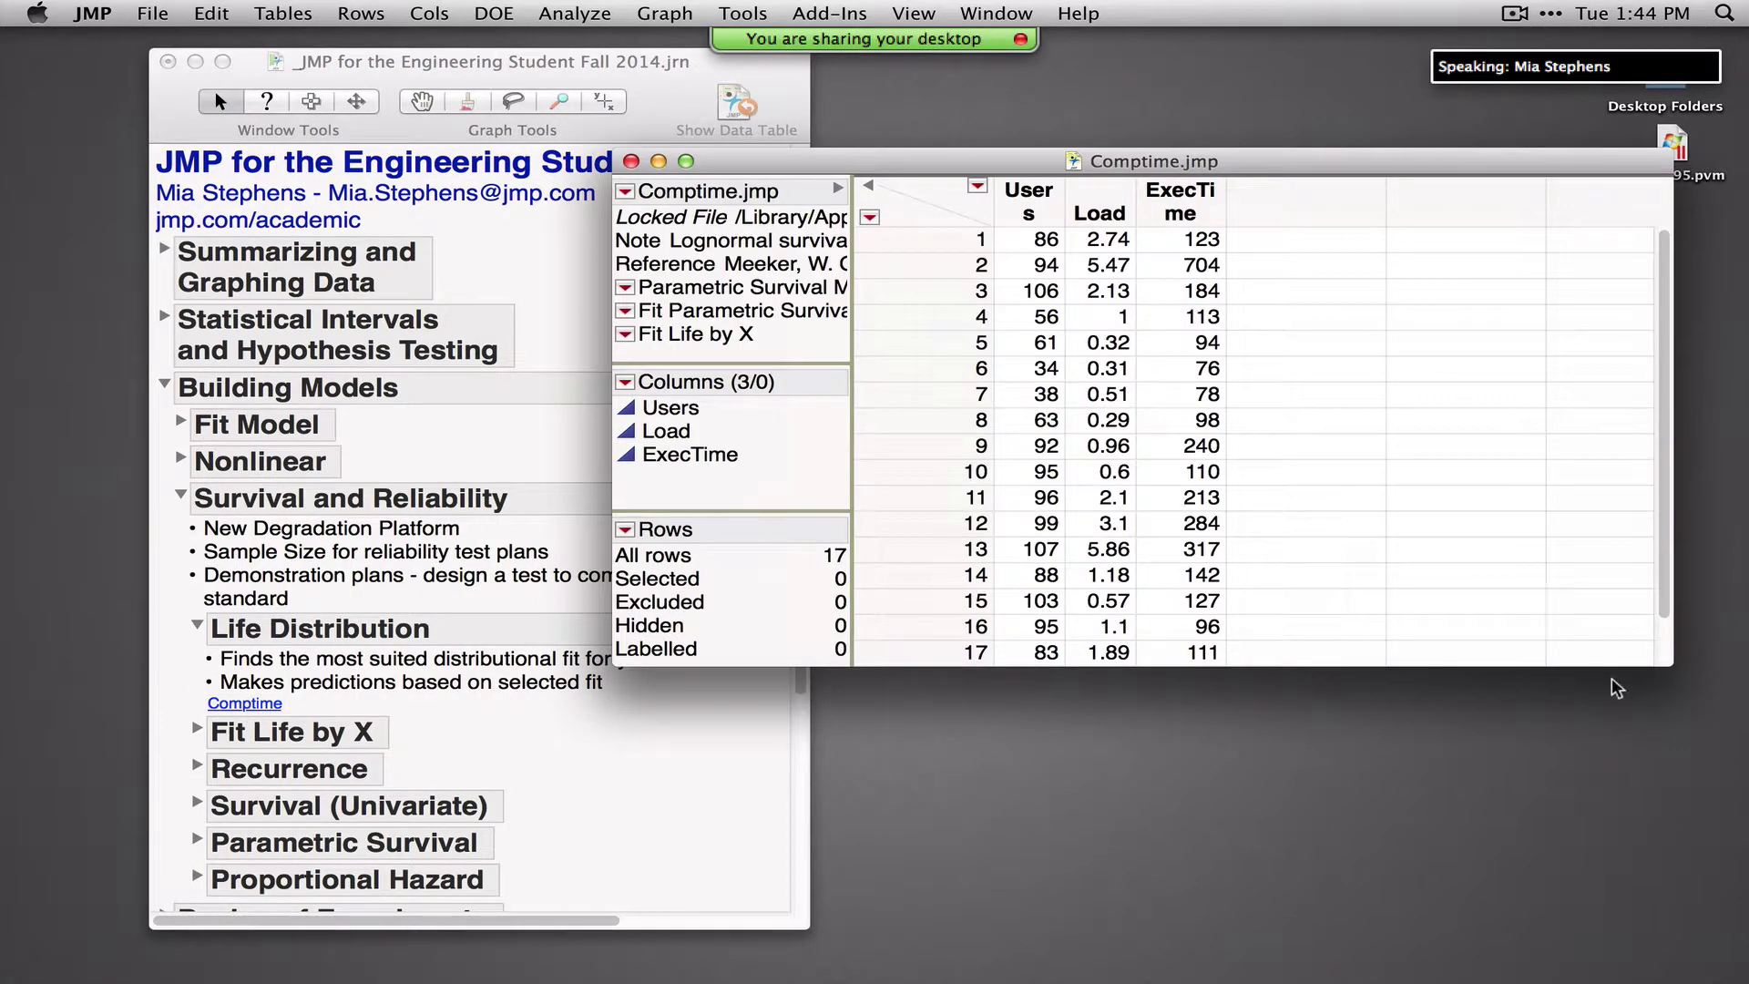
pyautogui.moveTo(1671, 664); pyautogui.dragTo(1372, 741)
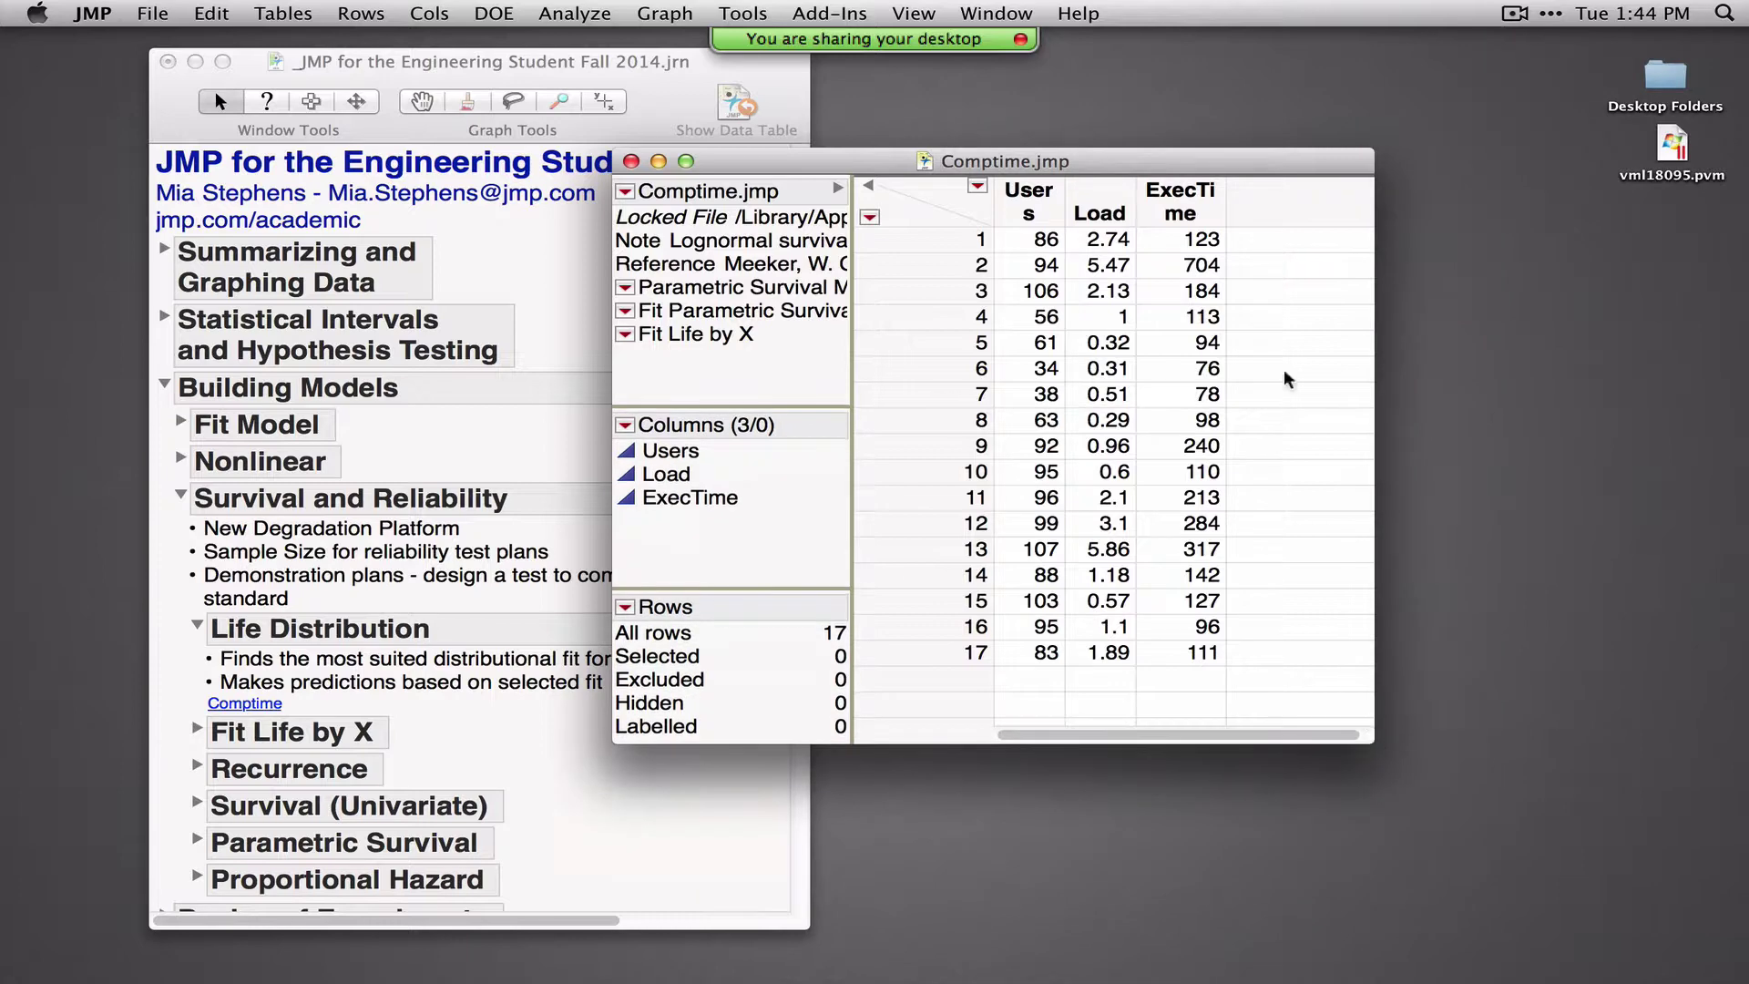
pyautogui.moveTo(1089, 162); pyautogui.dragTo(1300, 203)
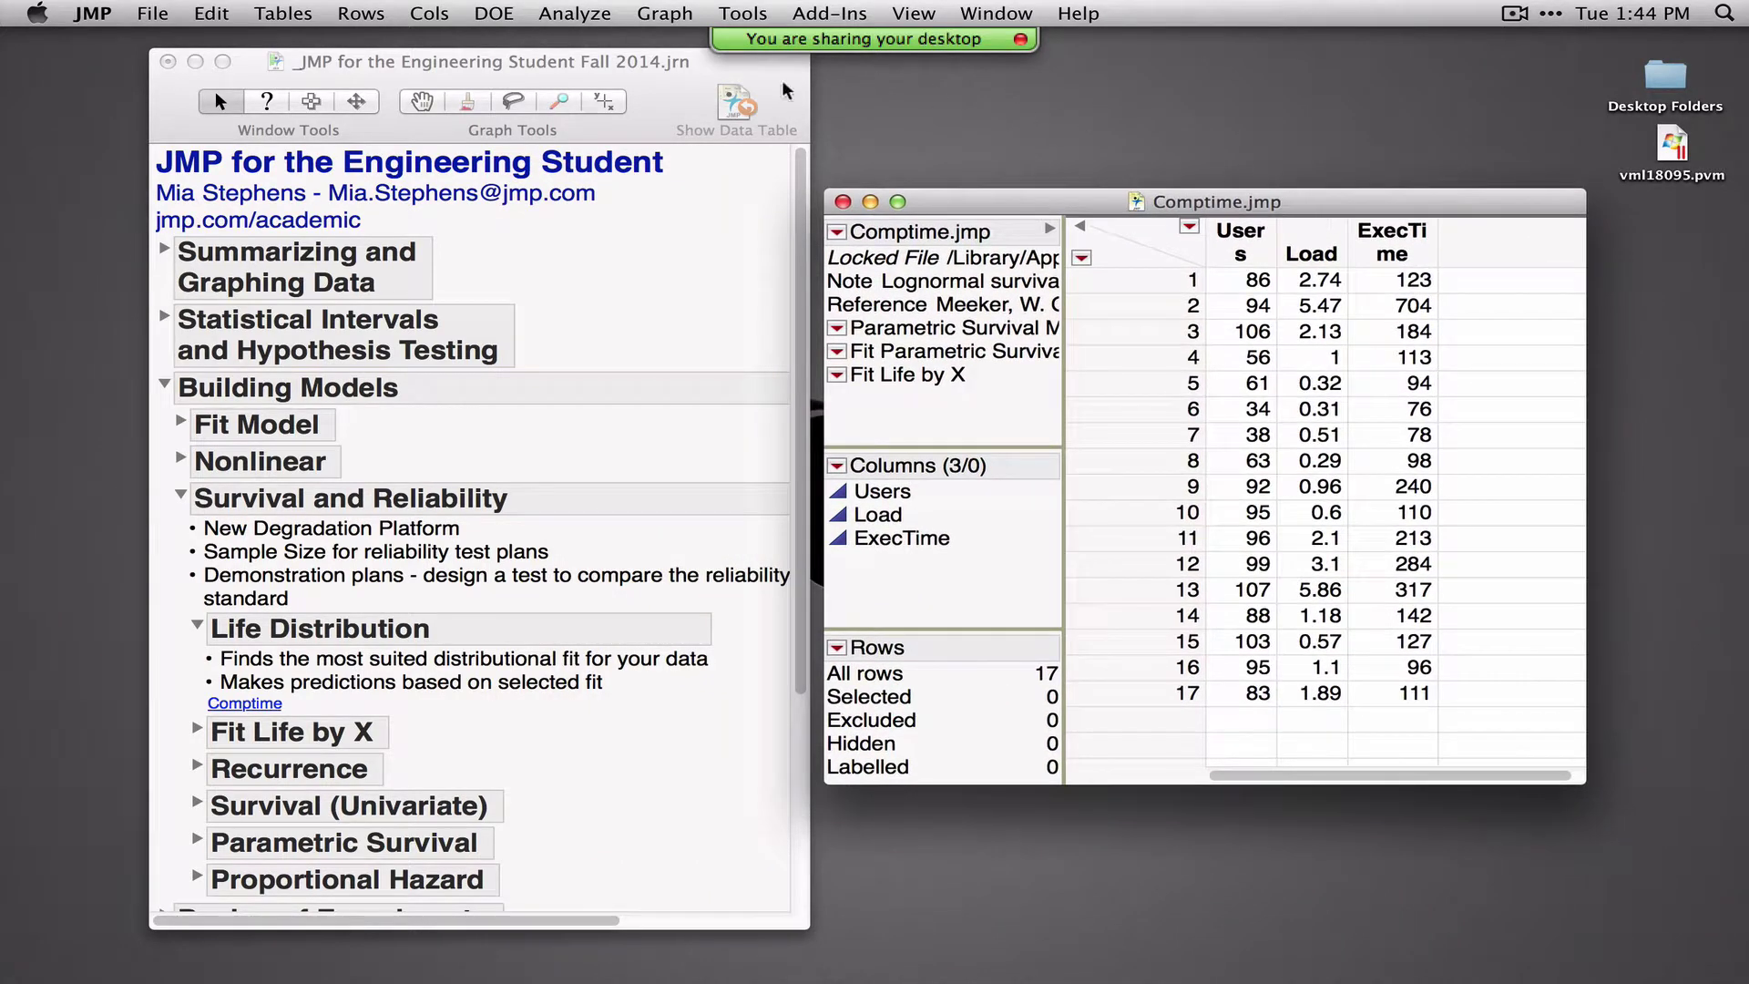
# Reposition the journal and Comptime windows, and highlight the Users, Load and ExecTime columns in turn, leaving ExecTime selected
pyautogui.moveTo(640, 71); pyautogui.dragTo(557, 77)
pyautogui.moveTo(1273, 199); pyautogui.dragTo(1215, 186)
pyautogui.click(1191, 228)
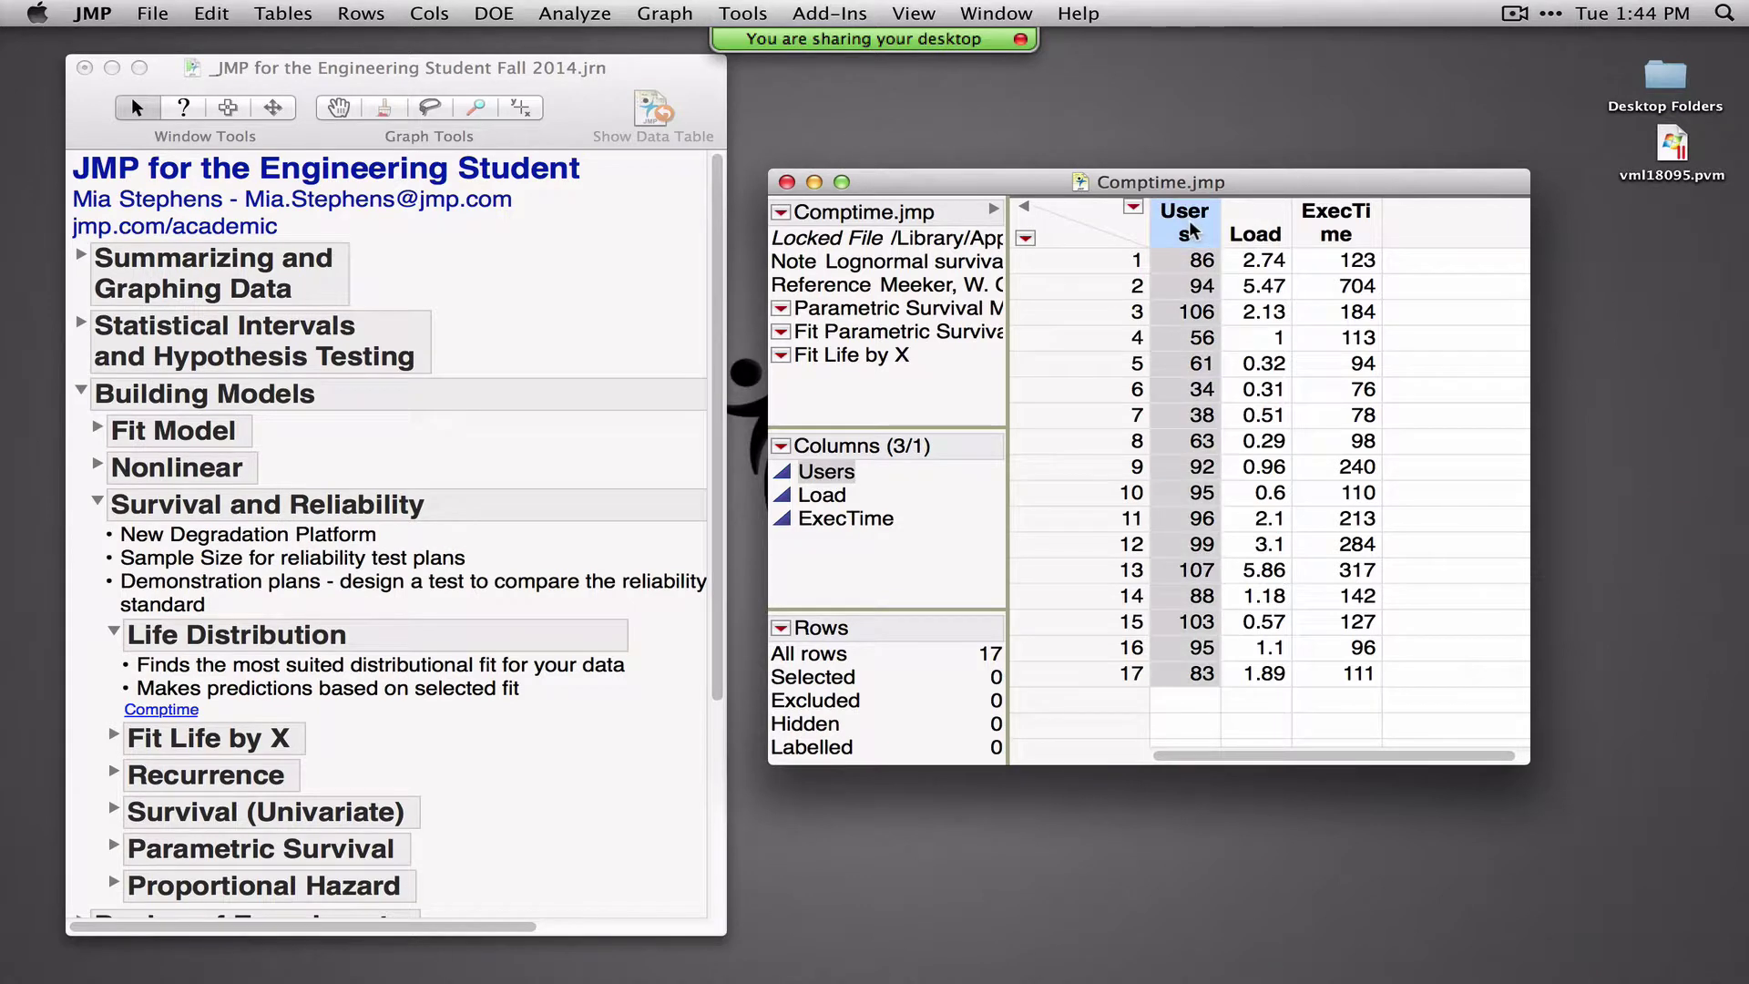
pyautogui.click(1253, 232)
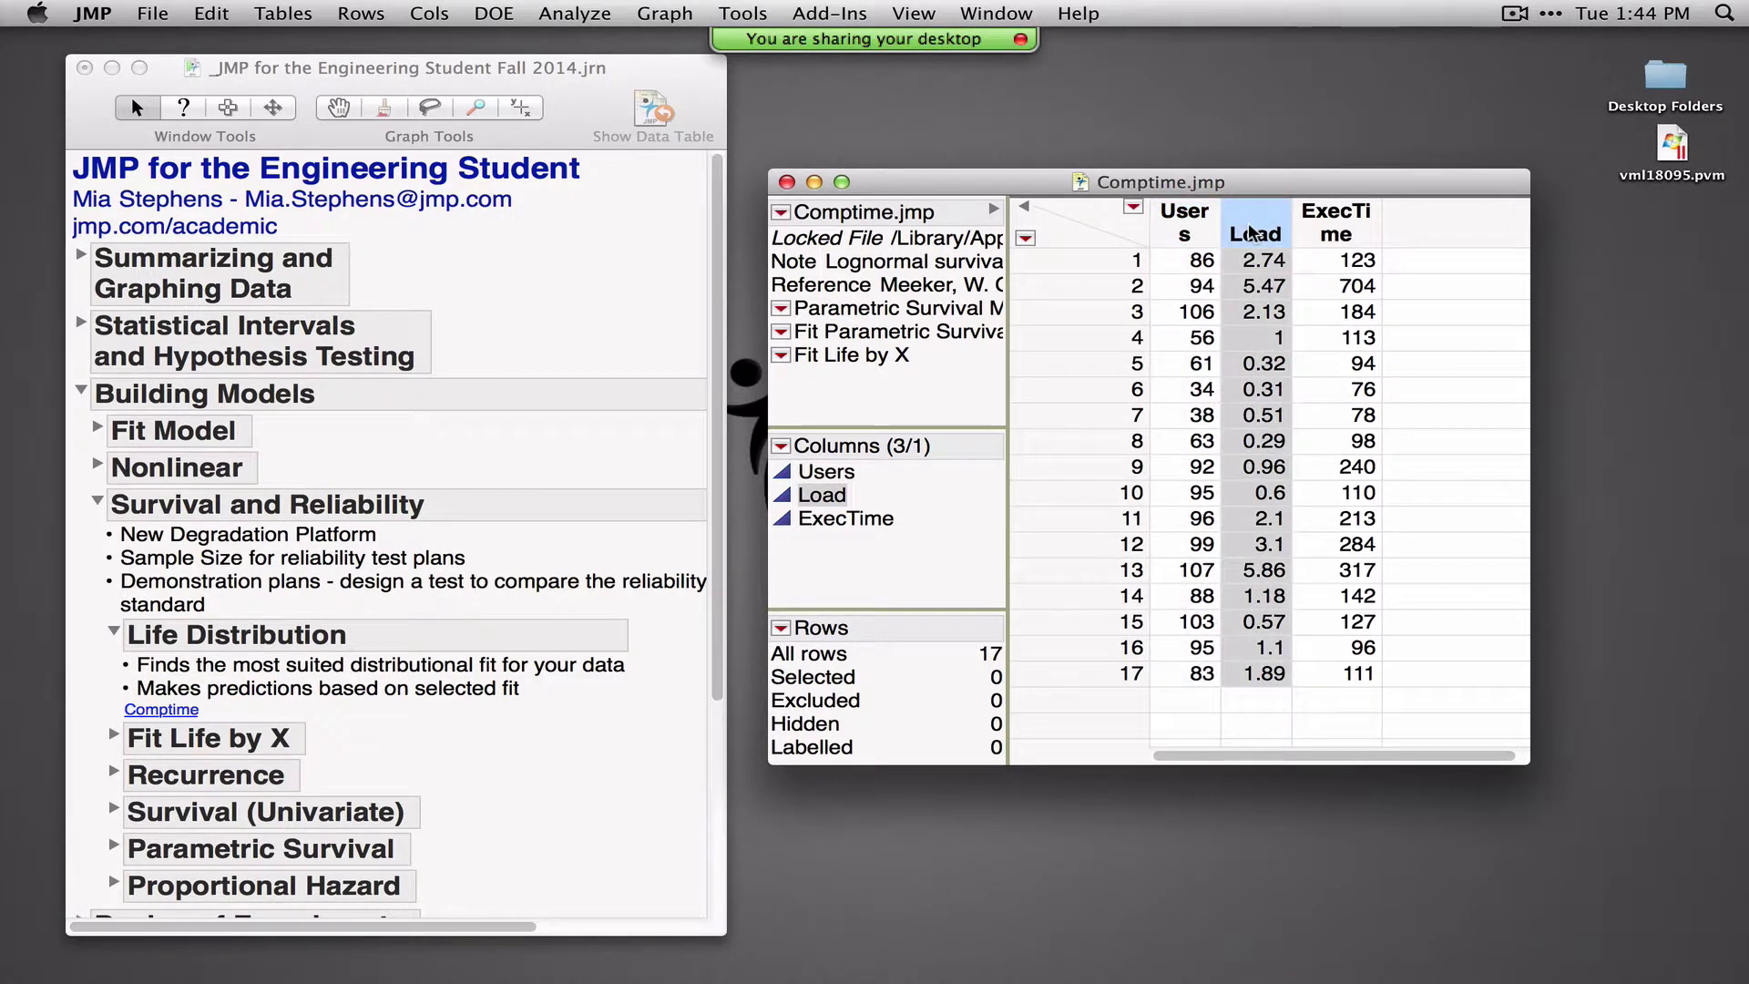
pyautogui.click(1357, 211)
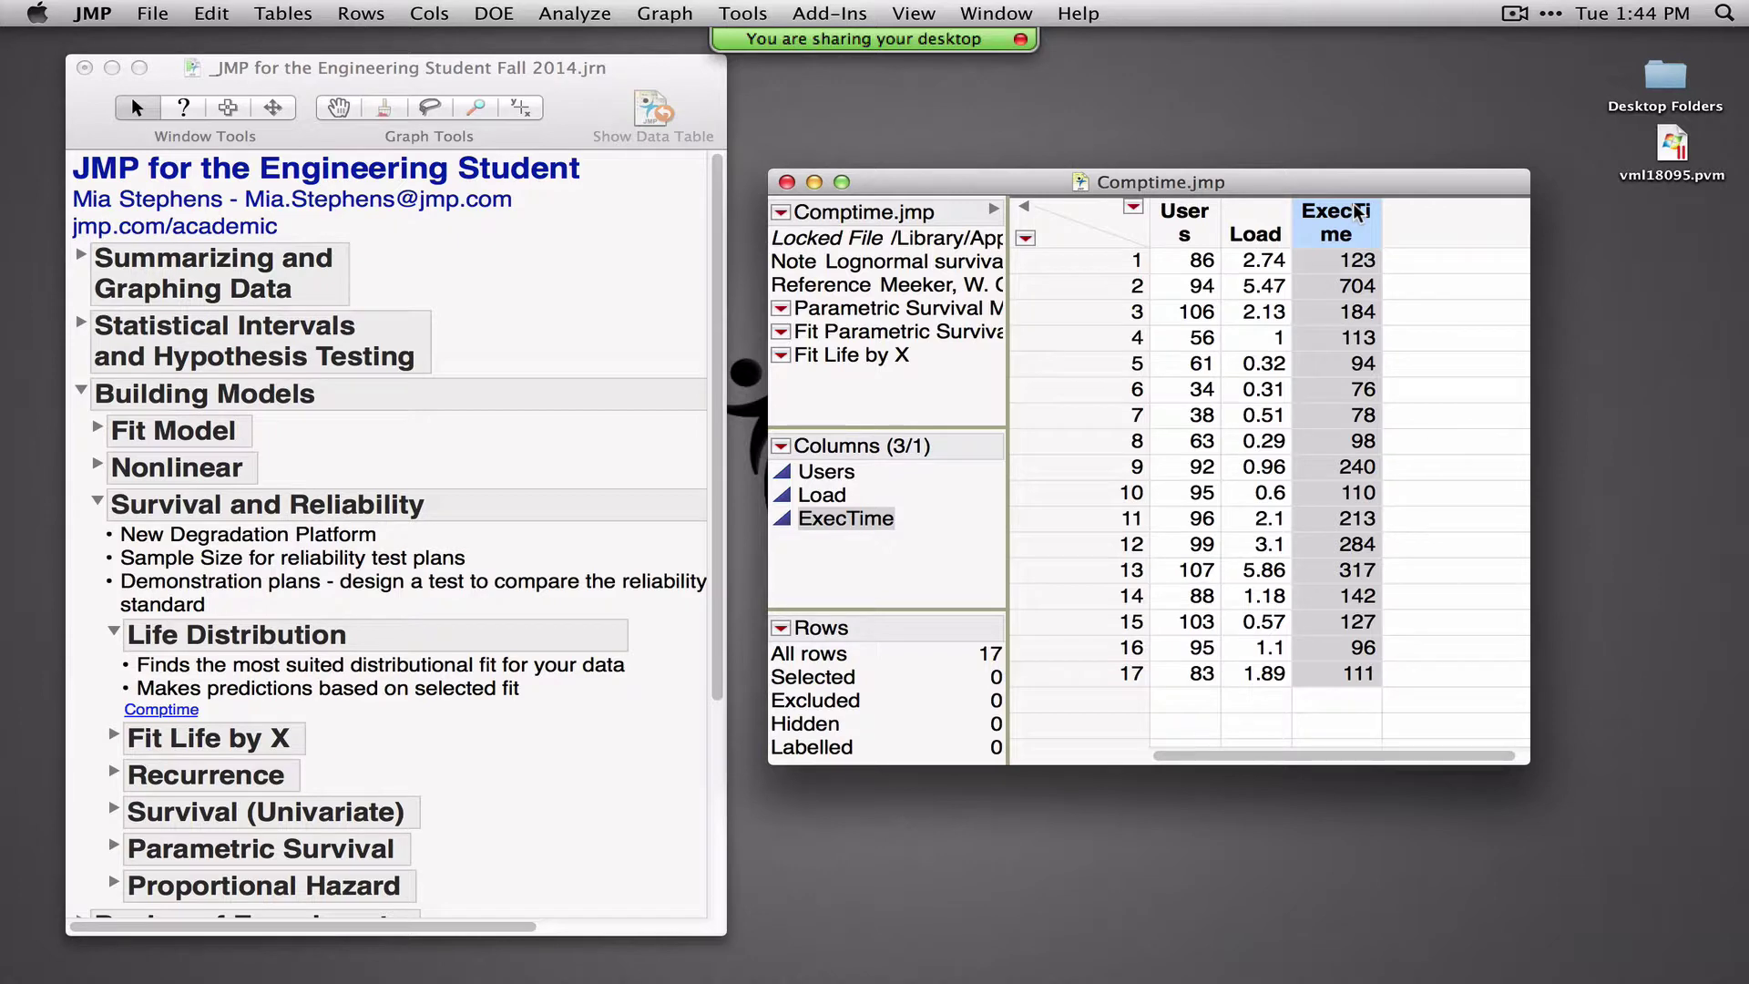
# Run a Life Distribution analysis on the Comptime data with ExecTime as Y, Time to Event
pyautogui.click(575, 14)
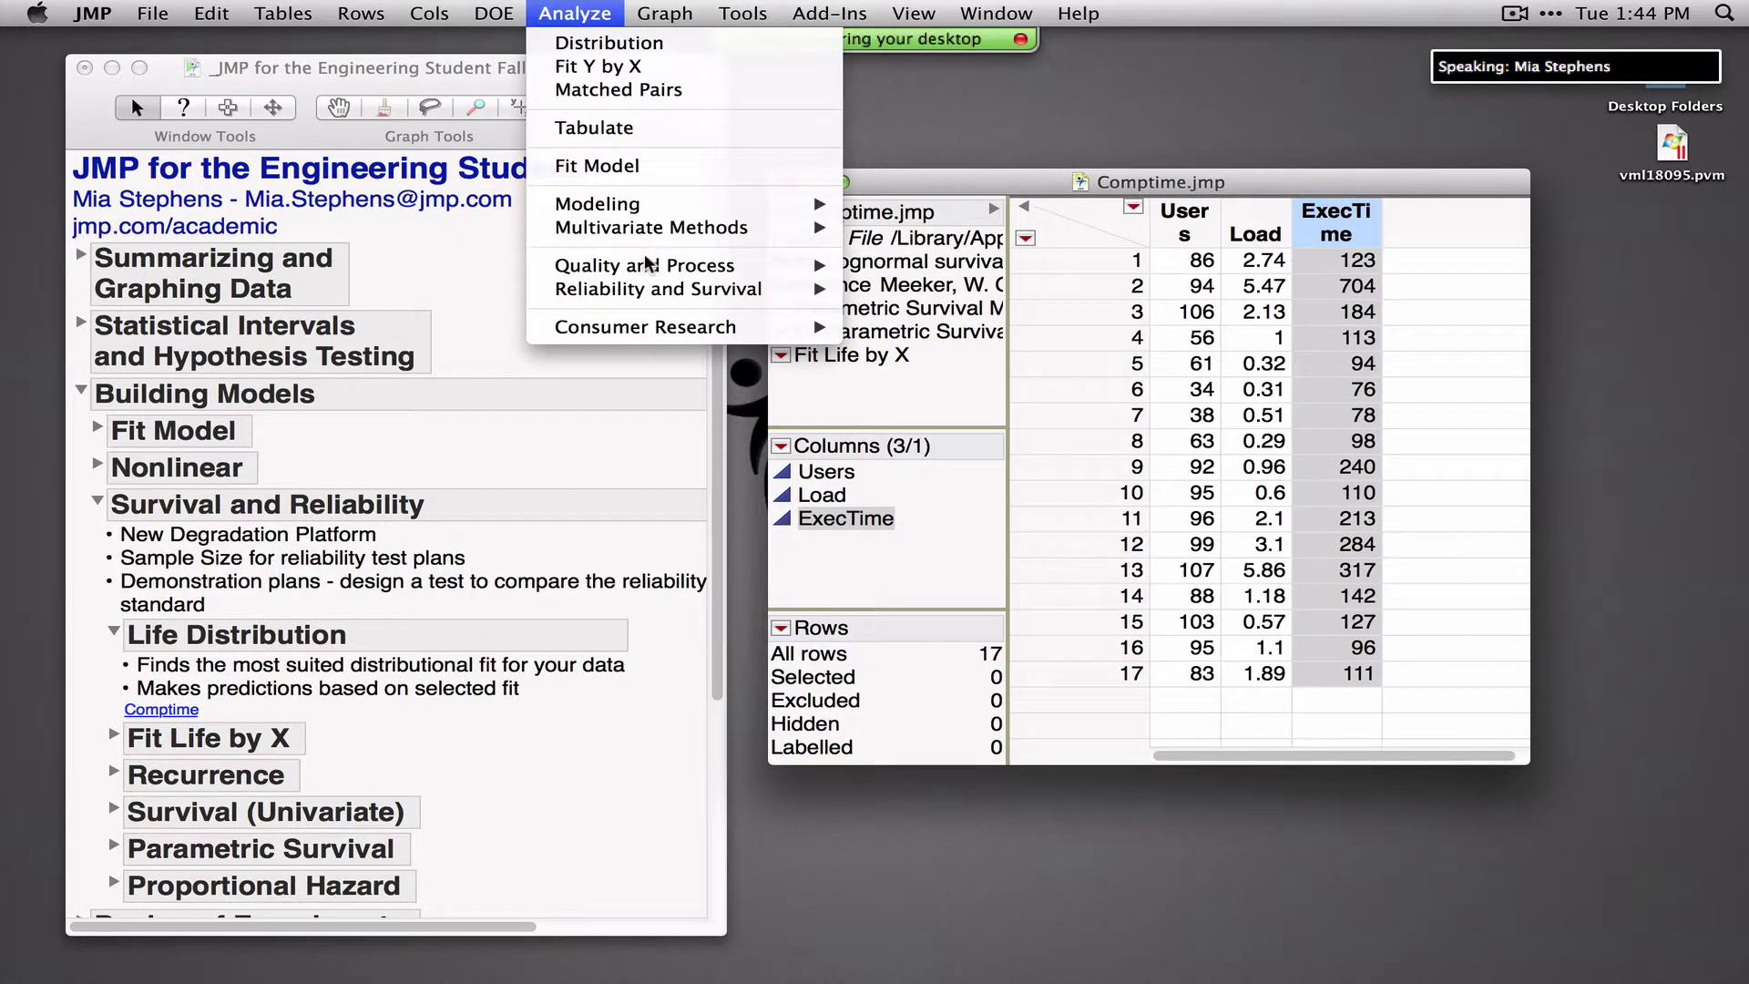
pyautogui.moveTo(659, 290)
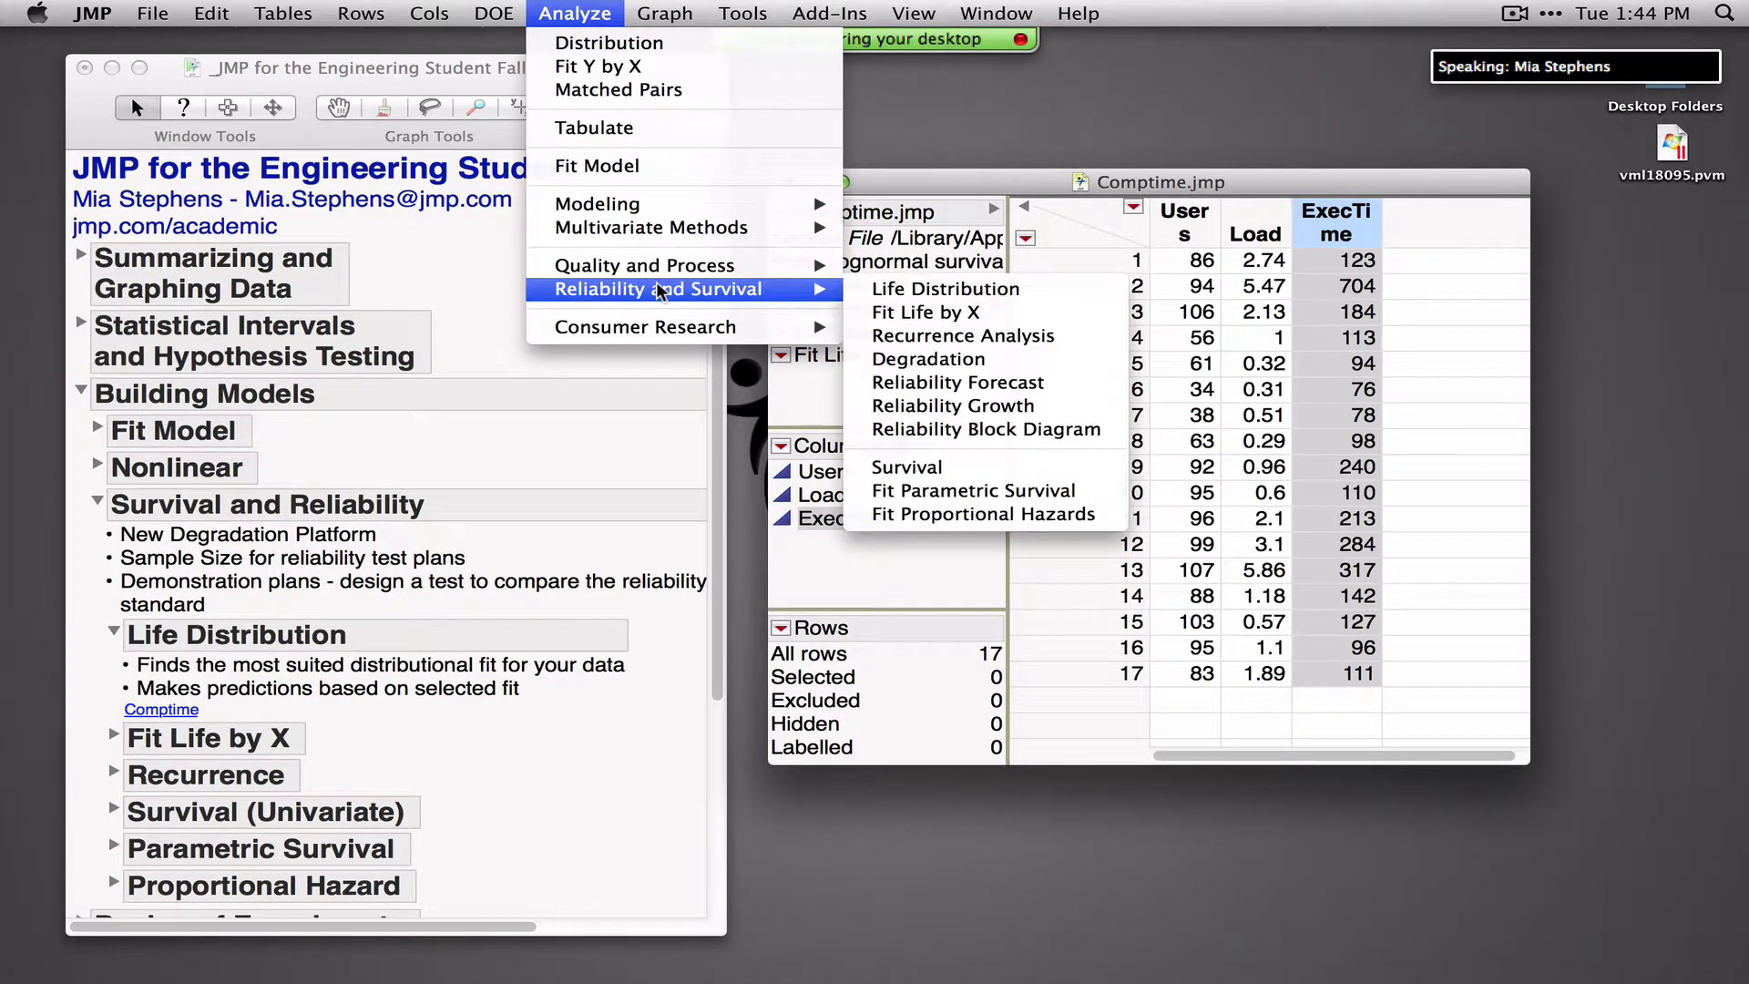
pyautogui.click(911, 301)
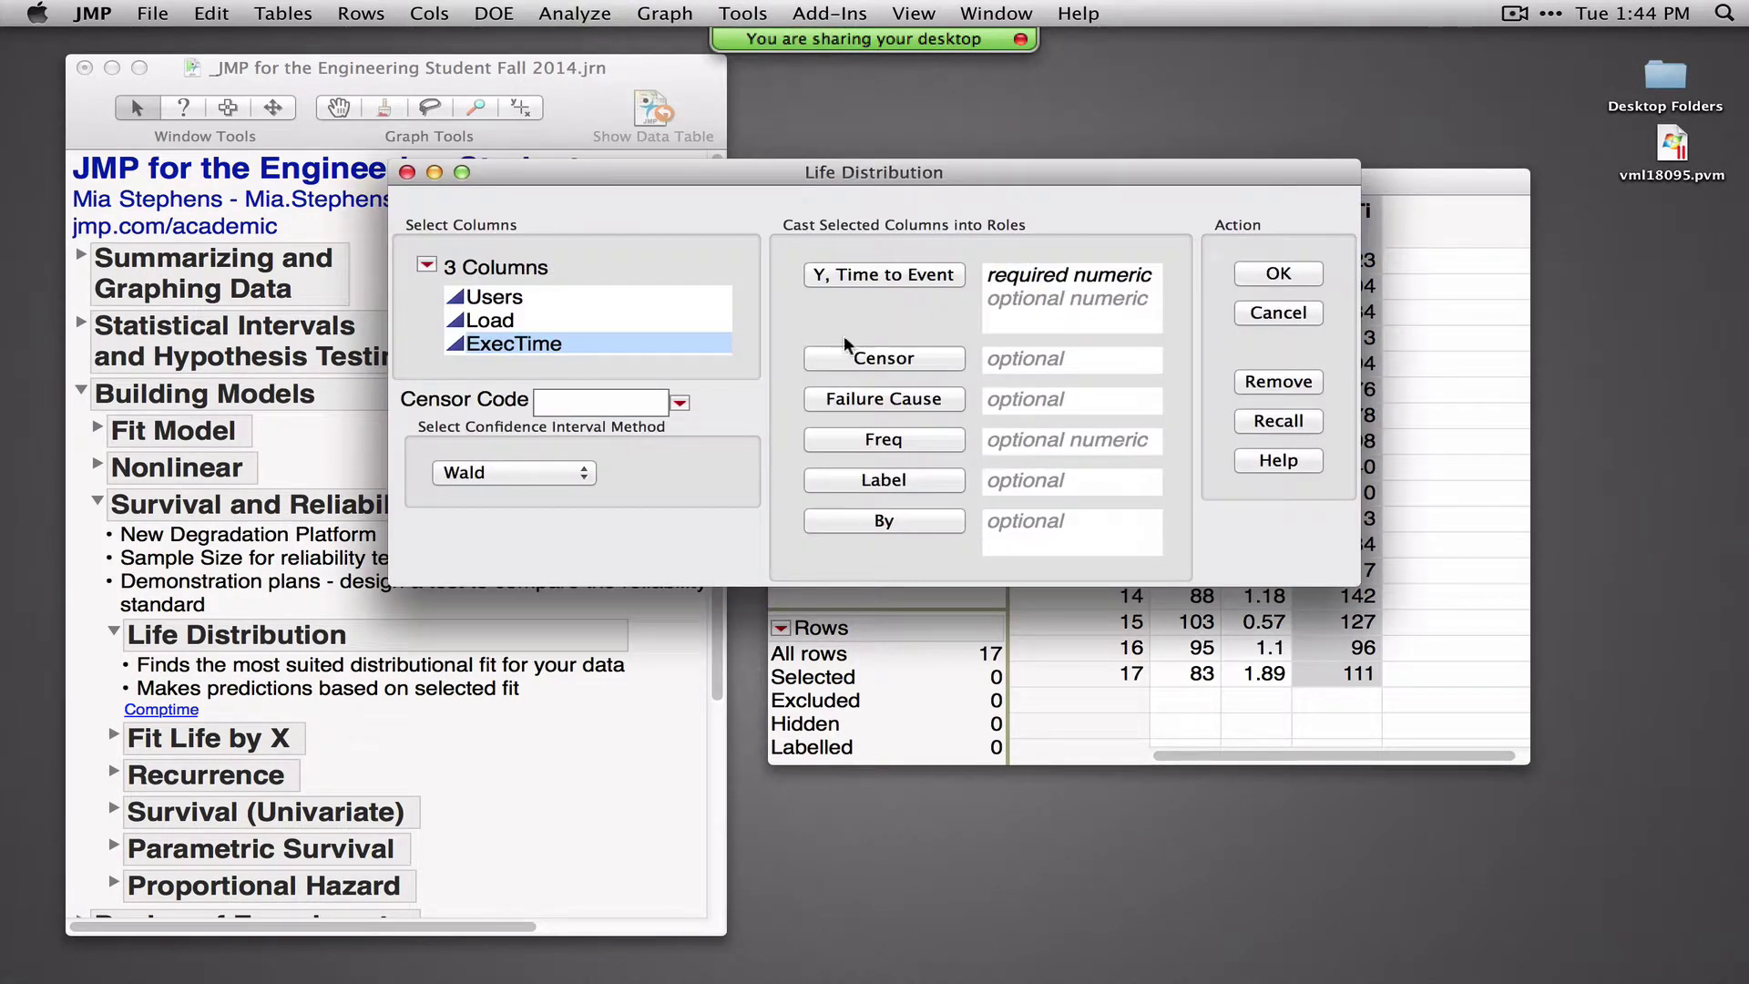
pyautogui.moveTo(783, 379)
pyautogui.mouseDown()
pyautogui.moveTo(967, 379)
pyautogui.moveTo(877, 333)
pyautogui.moveTo(789, 369)
pyautogui.mouseUp()
pyautogui.moveTo(858, 423)
pyautogui.mouseDown()
pyautogui.moveTo(954, 406)
pyautogui.moveTo(804, 396)
pyautogui.moveTo(821, 422)
pyautogui.mouseUp()
pyautogui.moveTo(707, 425)
pyautogui.mouseDown()
pyautogui.moveTo(720, 393)
pyautogui.moveTo(482, 368)
pyautogui.moveTo(390, 412)
pyautogui.moveTo(702, 418)
pyautogui.mouseUp()
pyautogui.click(877, 284)
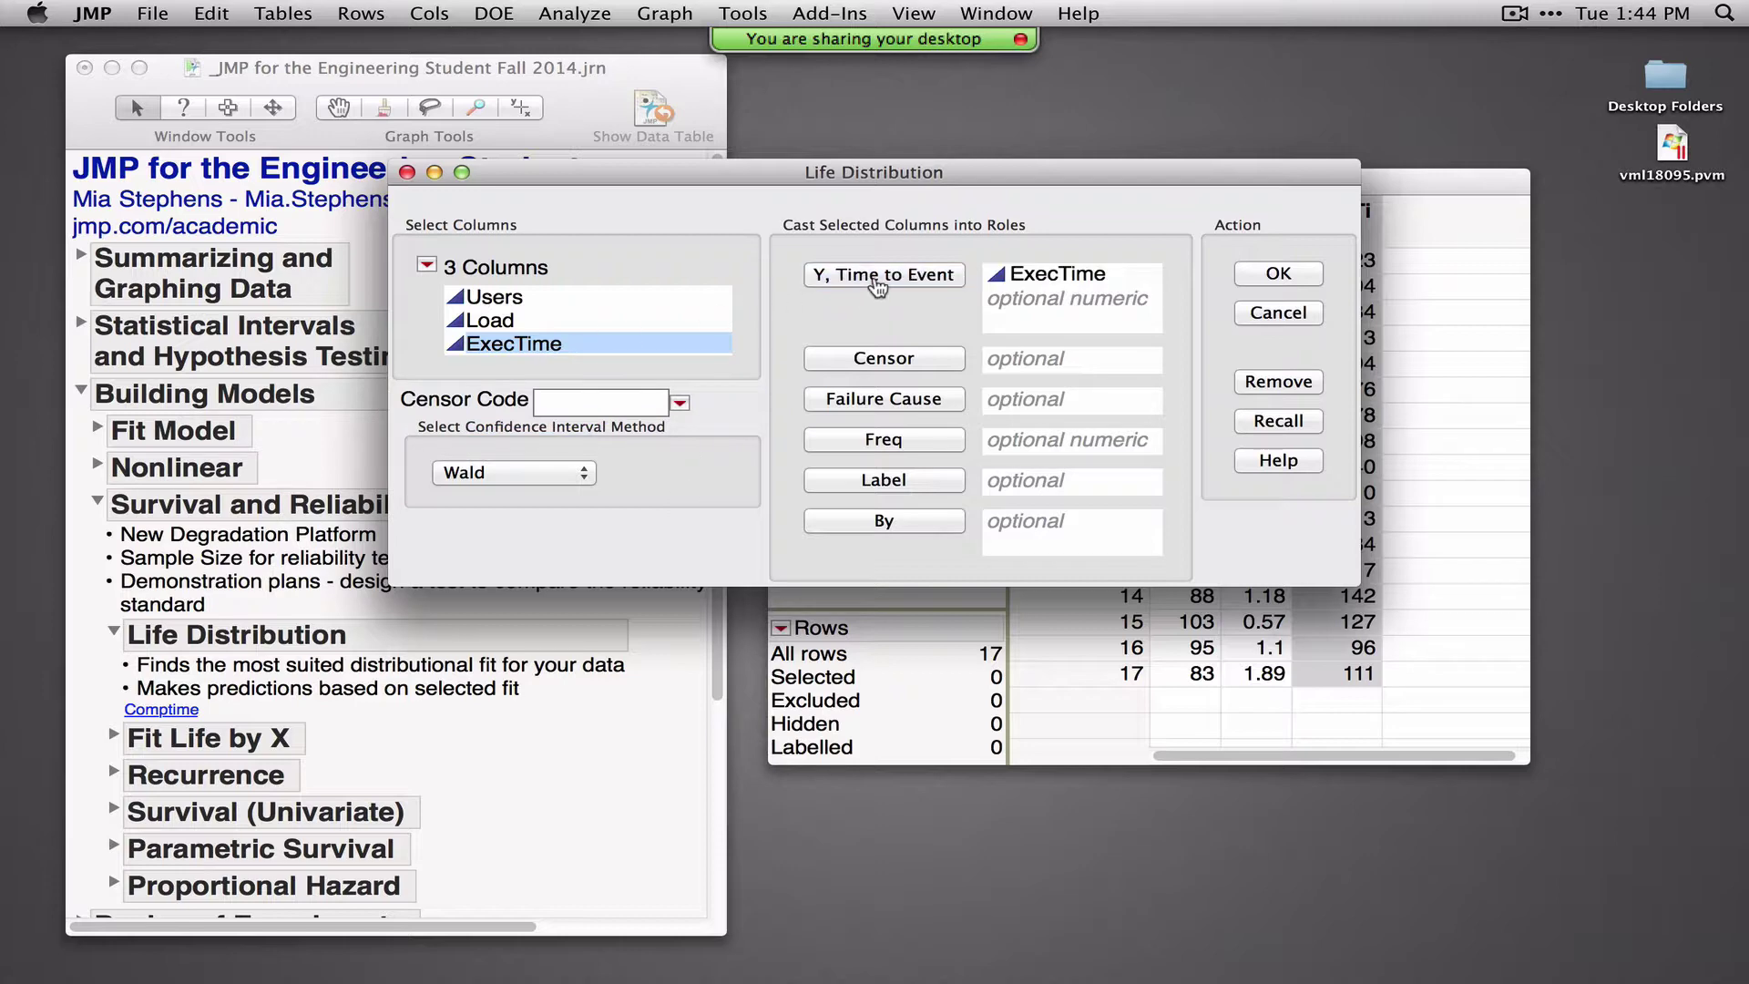
pyautogui.click(1293, 276)
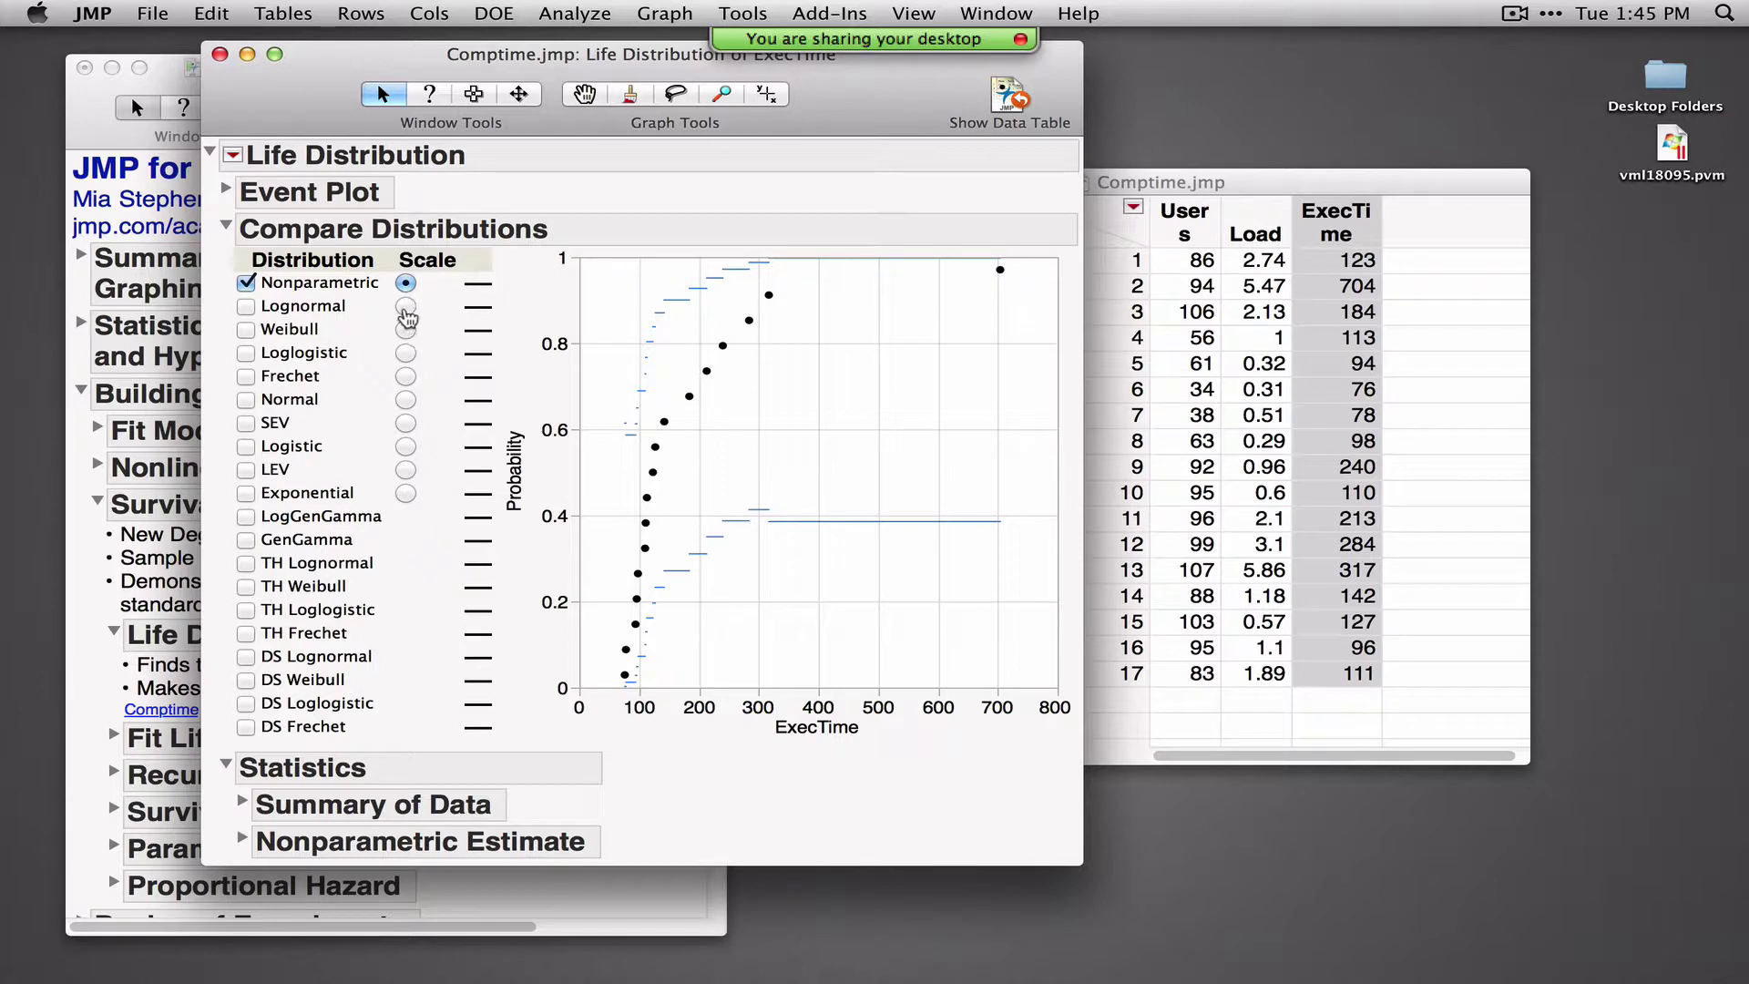
# Compare the ExecTime probability plot on the Lognormal, Weibull, Loglogistic and Frechet scales, ending on Frechet
pyautogui.click(405, 306)
pyautogui.click(405, 330)
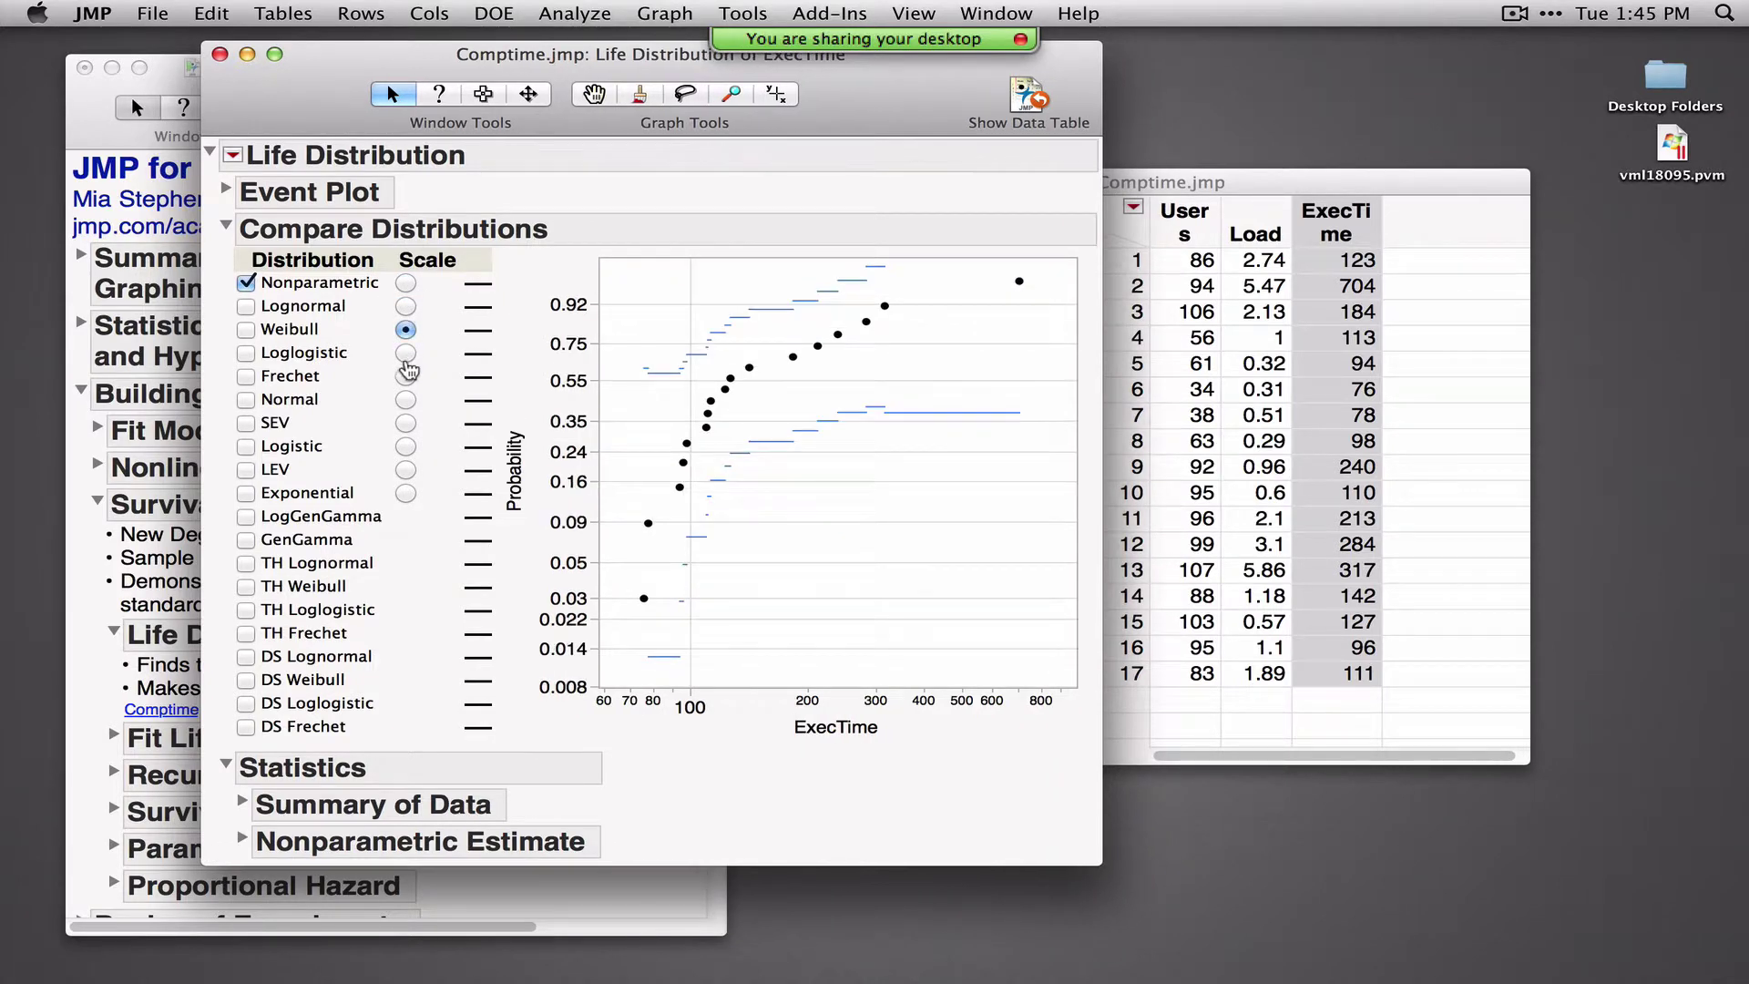
pyautogui.click(405, 354)
pyautogui.click(405, 376)
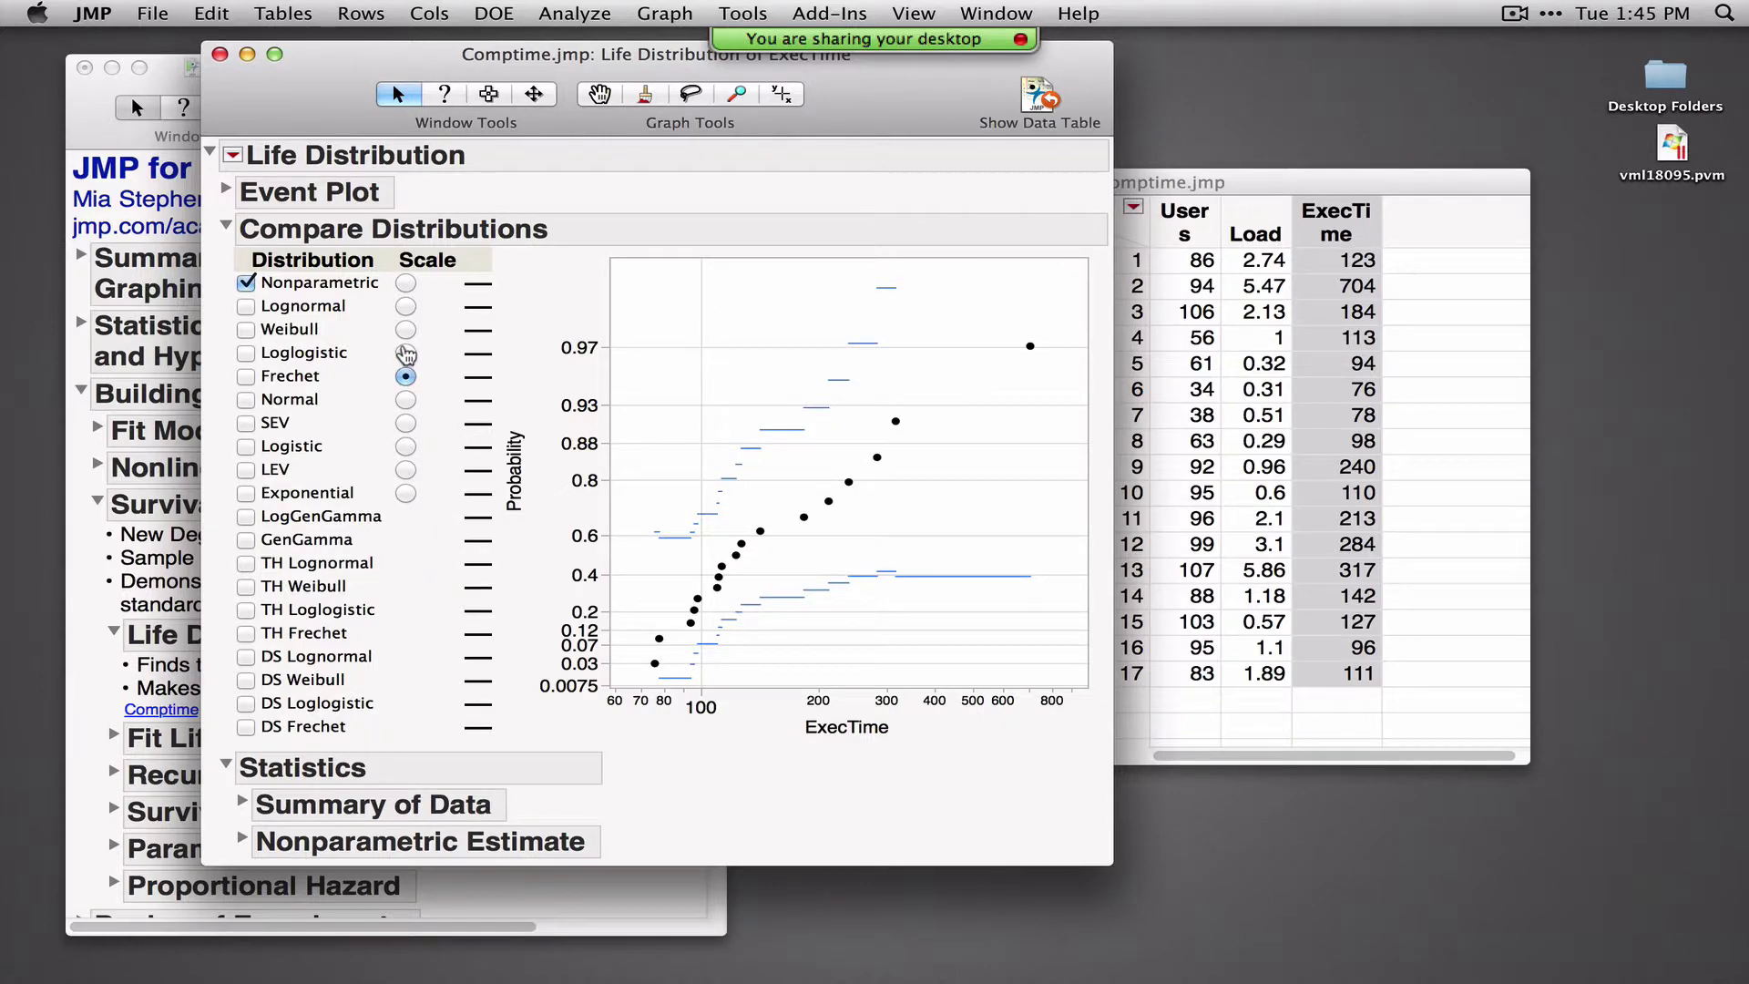
pyautogui.click(406, 352)
pyautogui.click(405, 330)
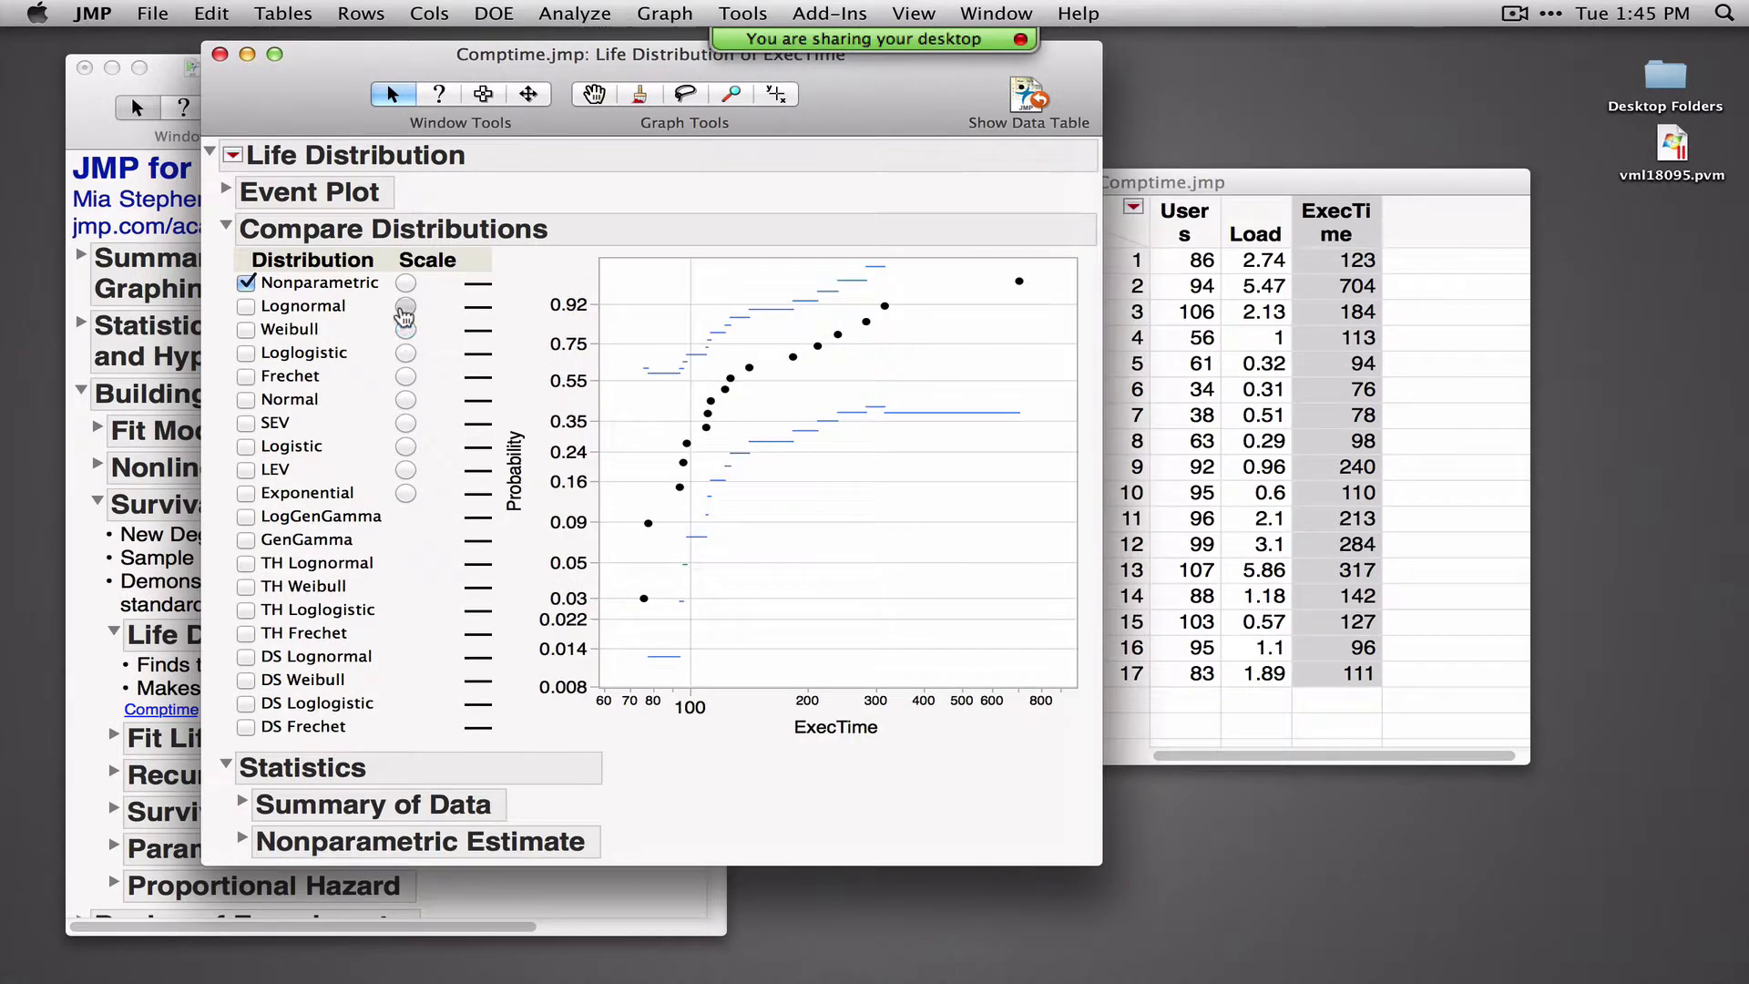
pyautogui.click(405, 307)
pyautogui.click(405, 330)
pyautogui.click(405, 353)
pyautogui.click(408, 377)
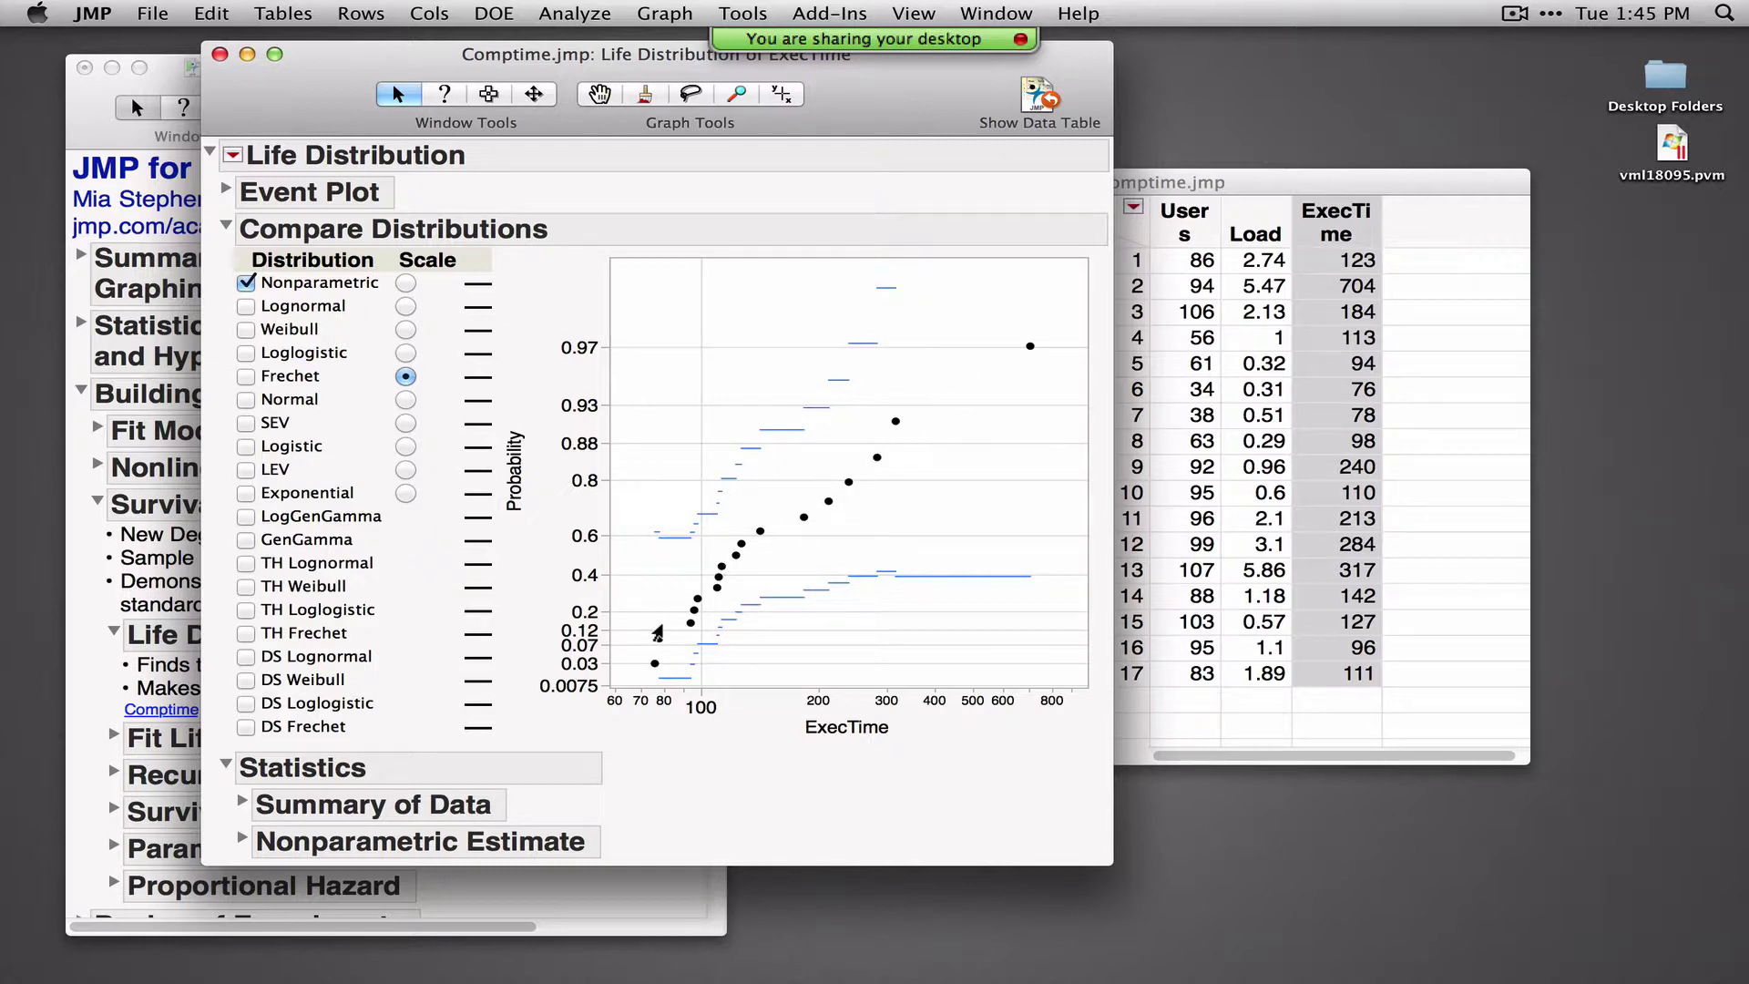
# View the probability plot on the Normal, SEV, Logistic, LEV and Exponential scales, and return it to the Nonparametric scale
pyautogui.click(404, 401)
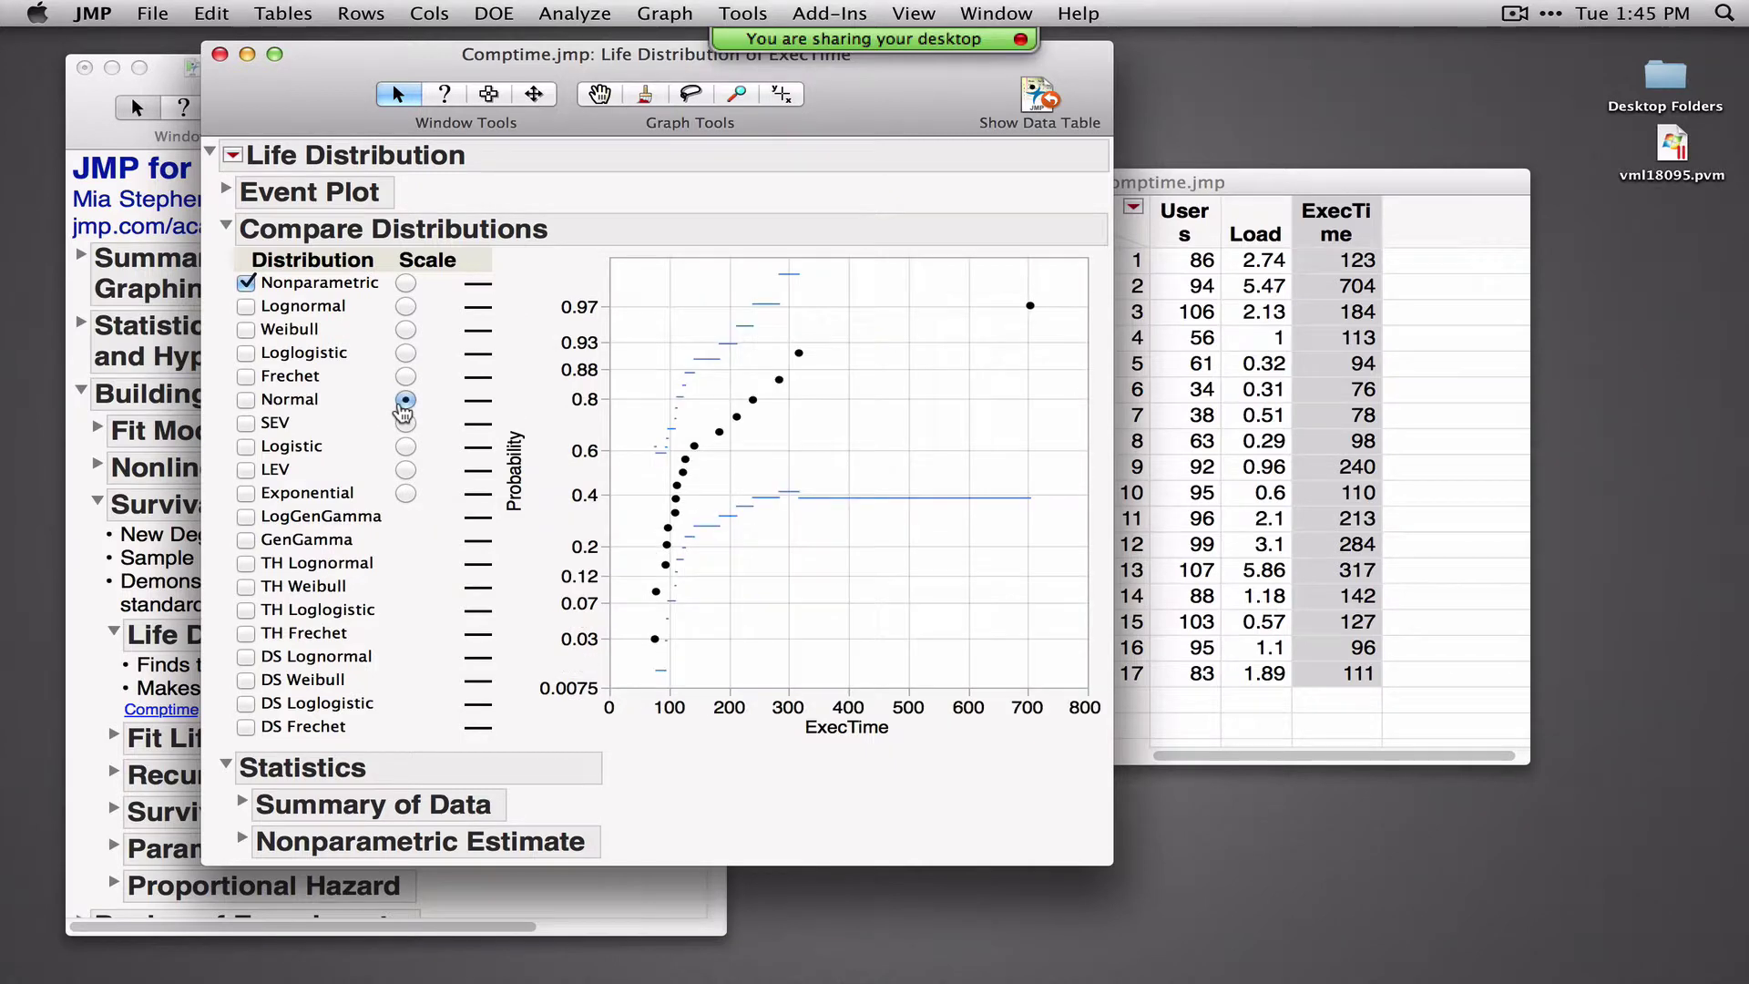
pyautogui.click(405, 425)
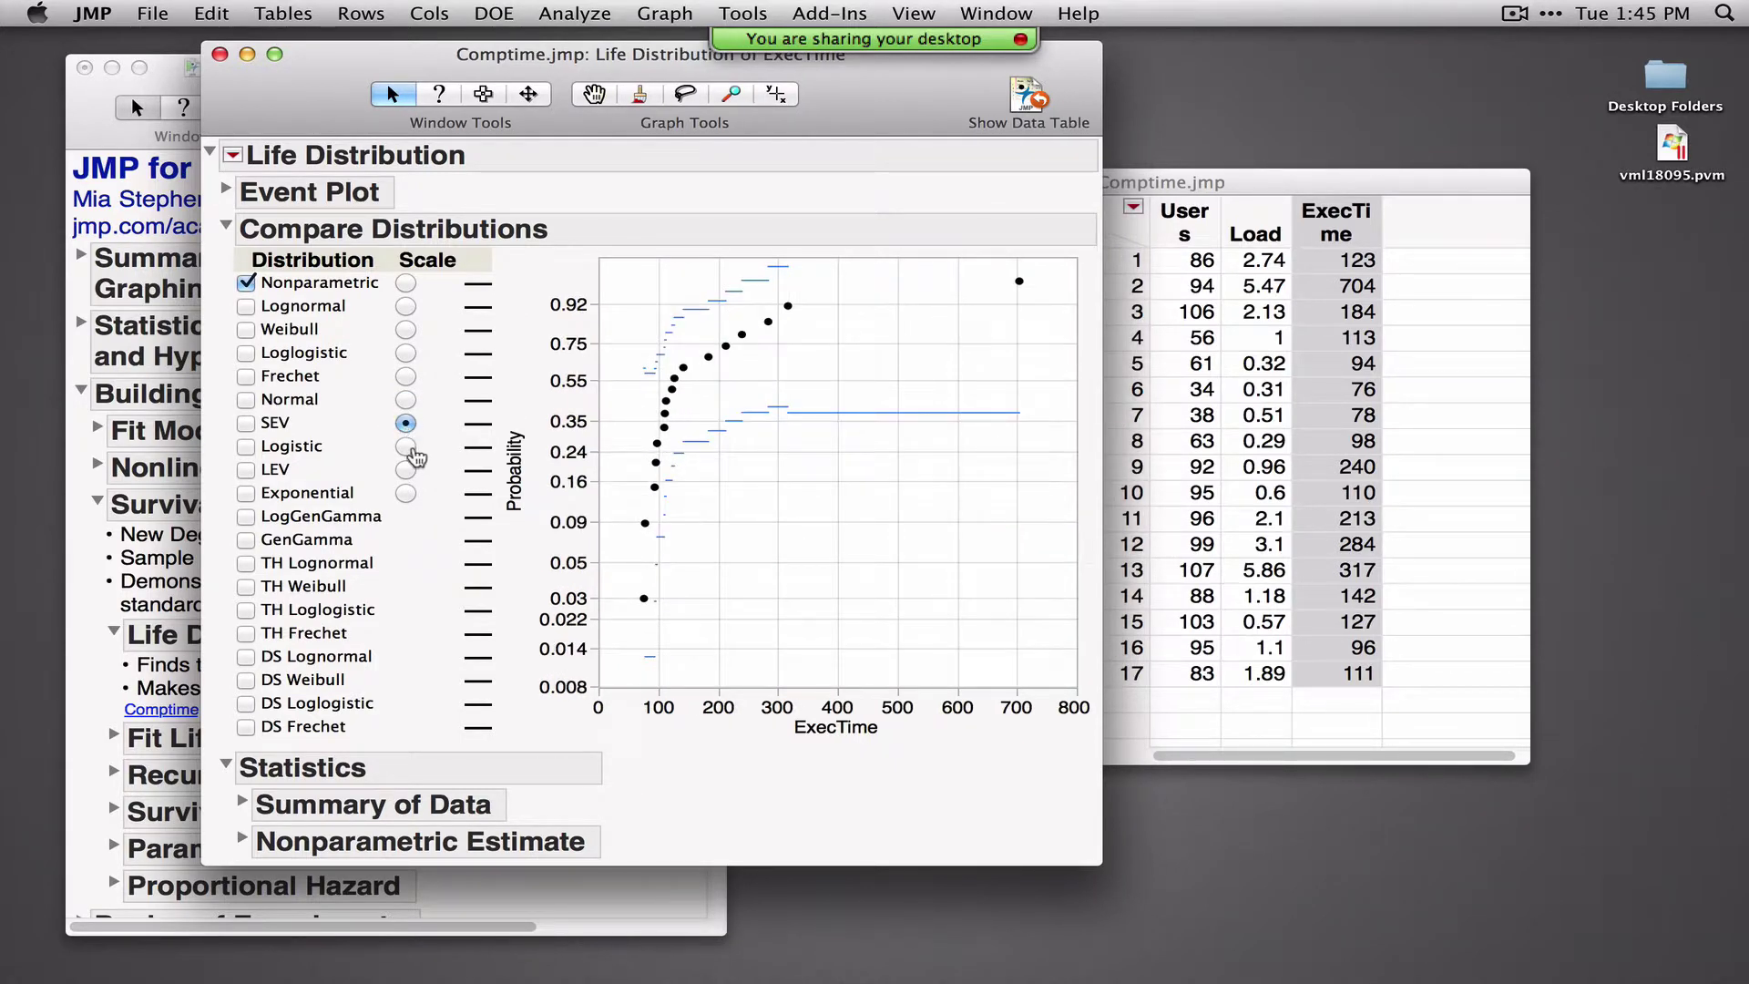
pyautogui.click(406, 446)
pyautogui.click(405, 469)
pyautogui.click(406, 493)
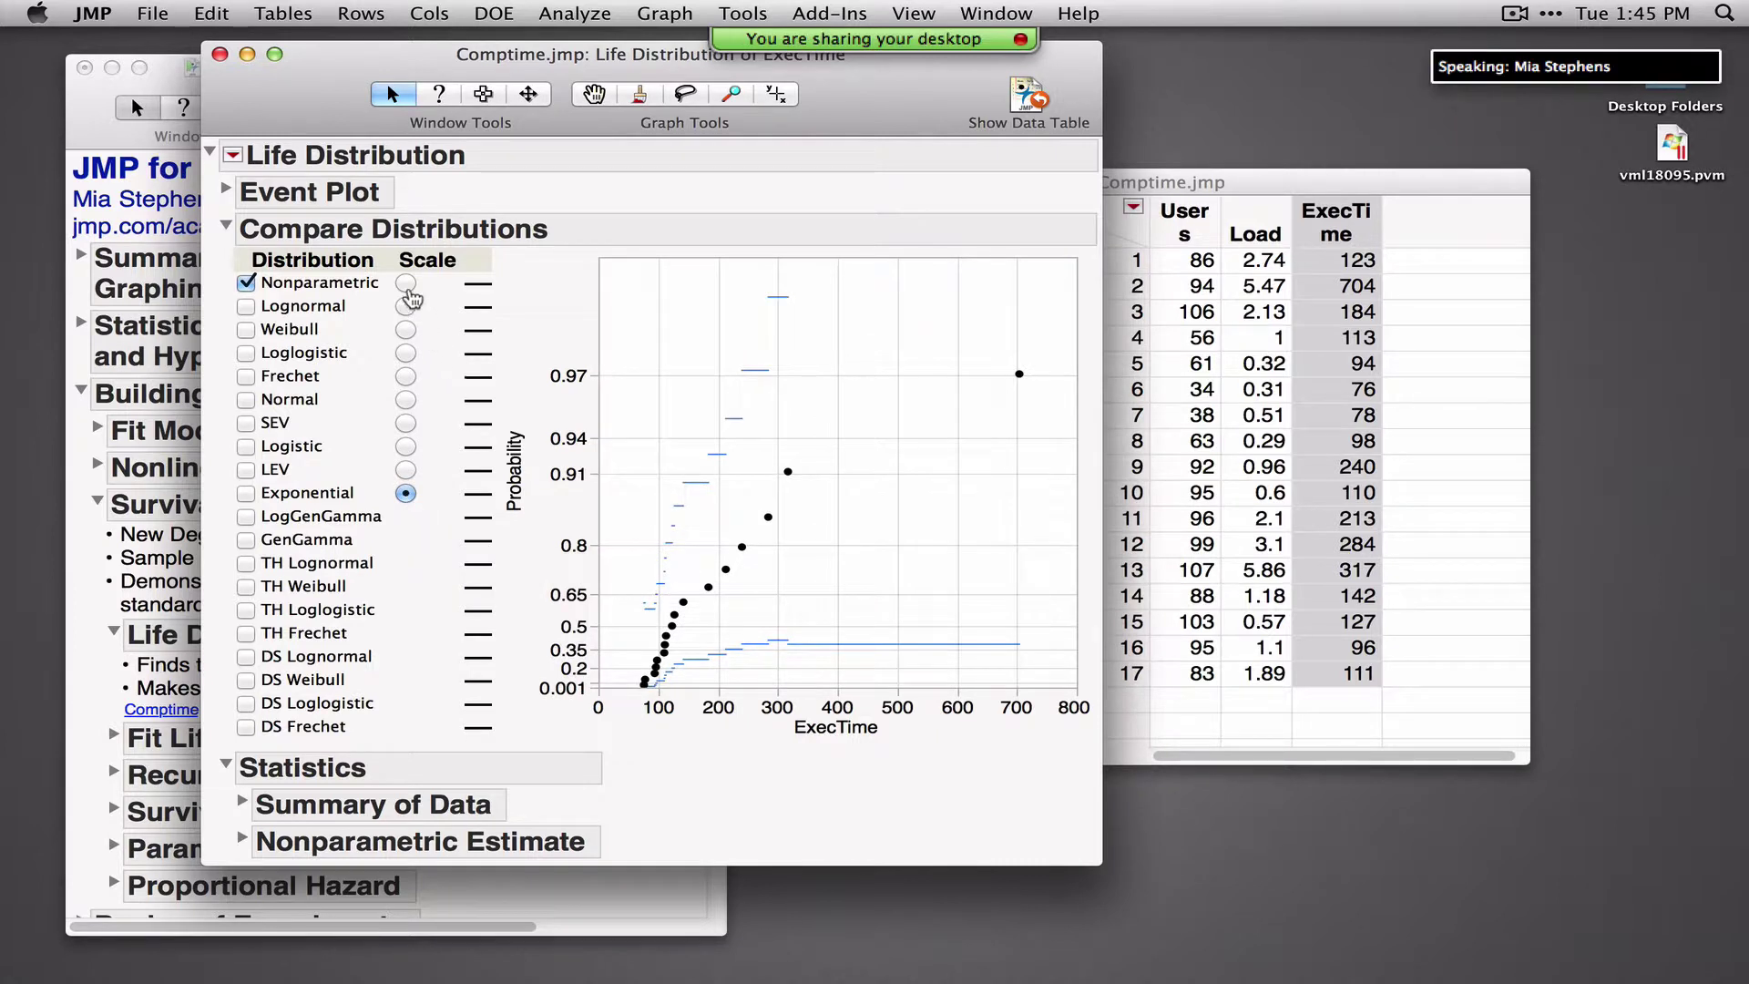
pyautogui.click(405, 282)
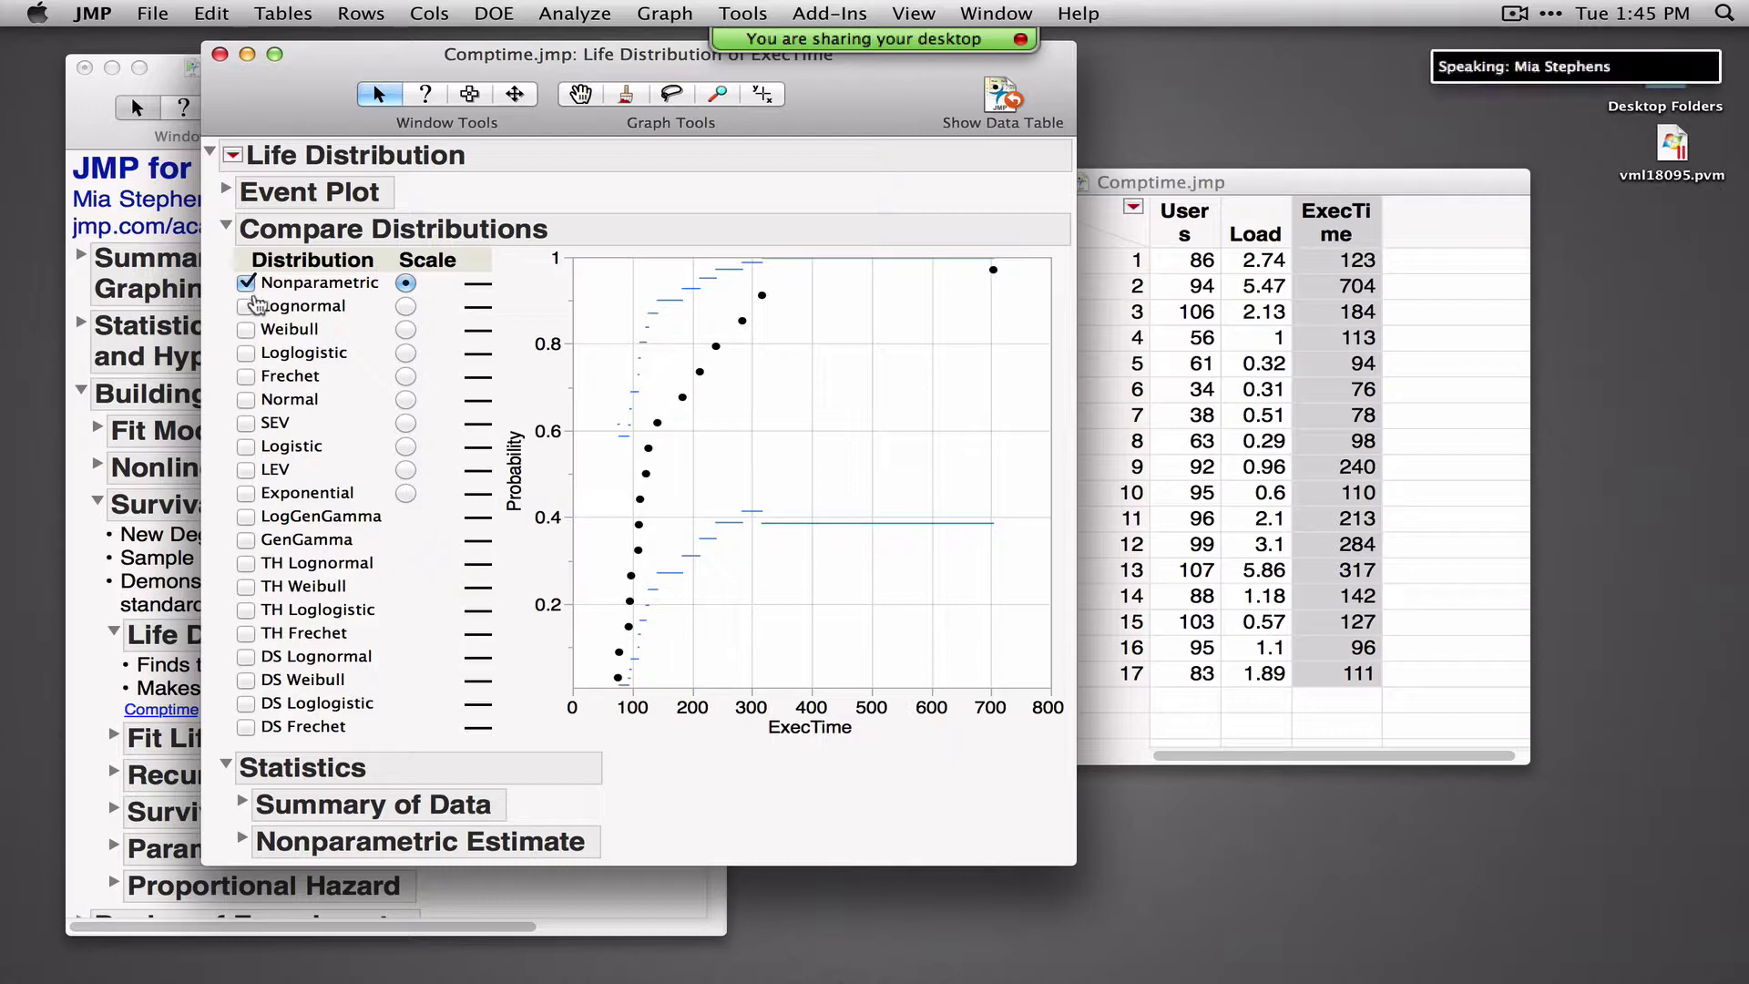
# Fit the Frechet distribution, enlarge its Distribution Profiler, and explore ExecTime at 635 and 198.5
pyautogui.click(246, 376)
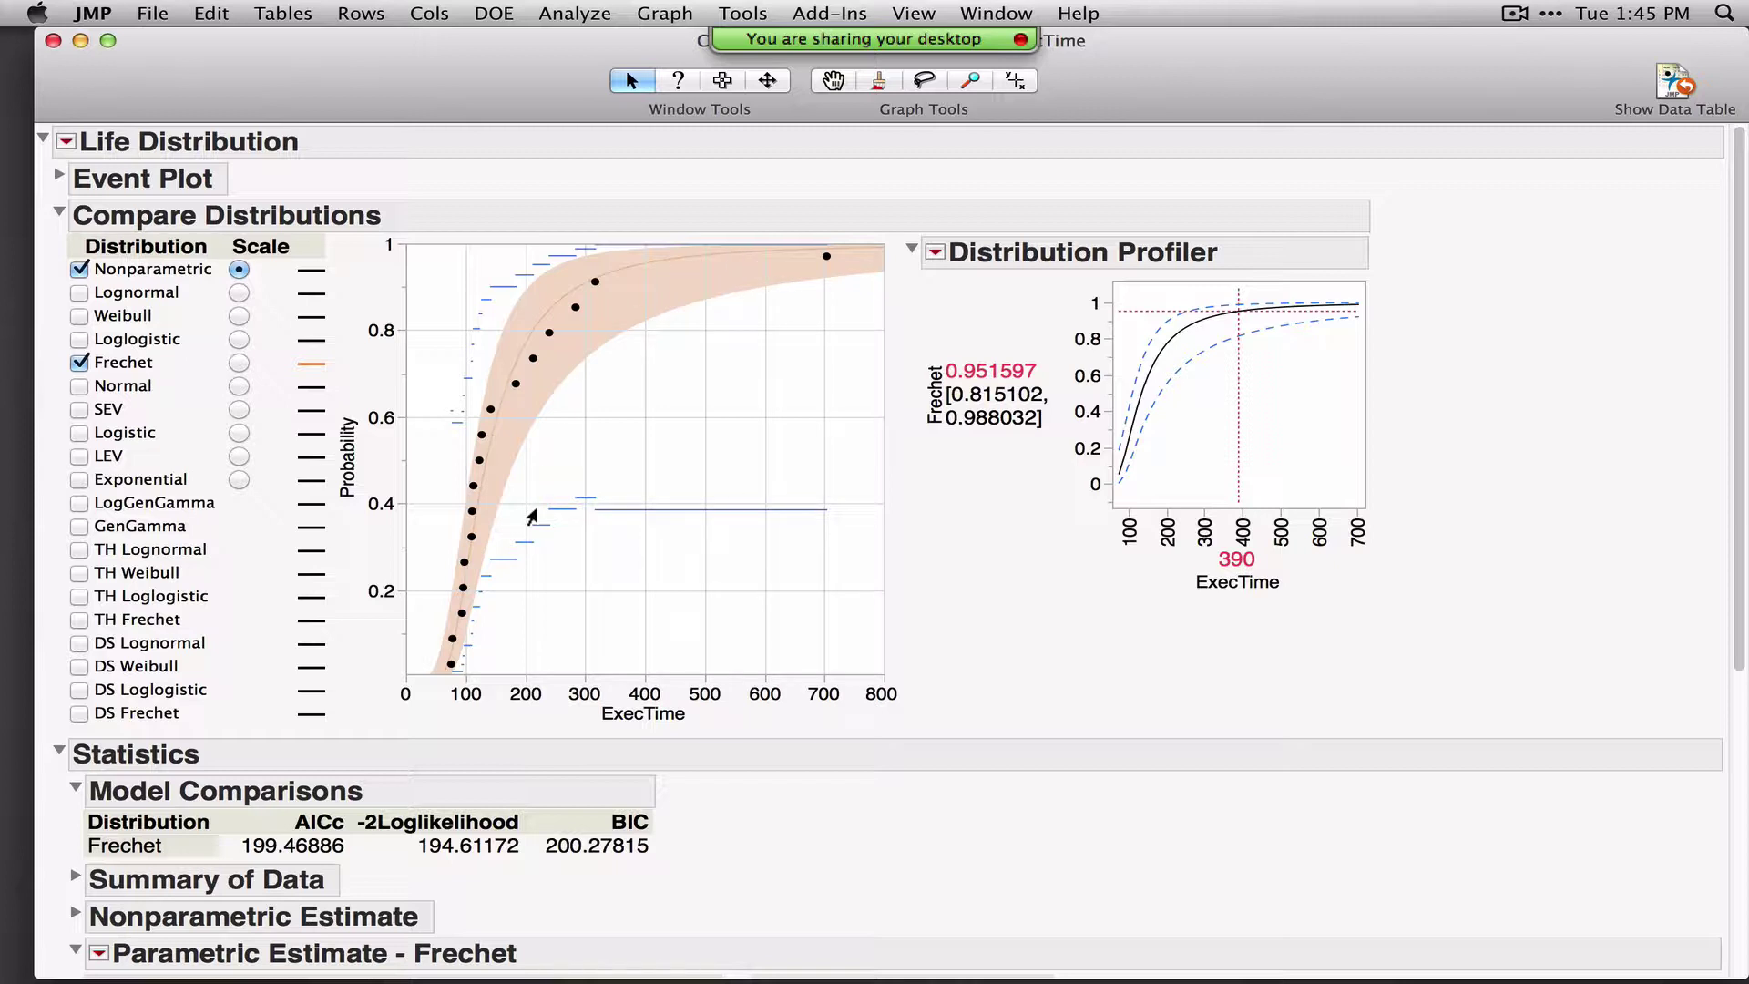
pyautogui.moveTo(1118, 285); pyautogui.dragTo(1505, 603)
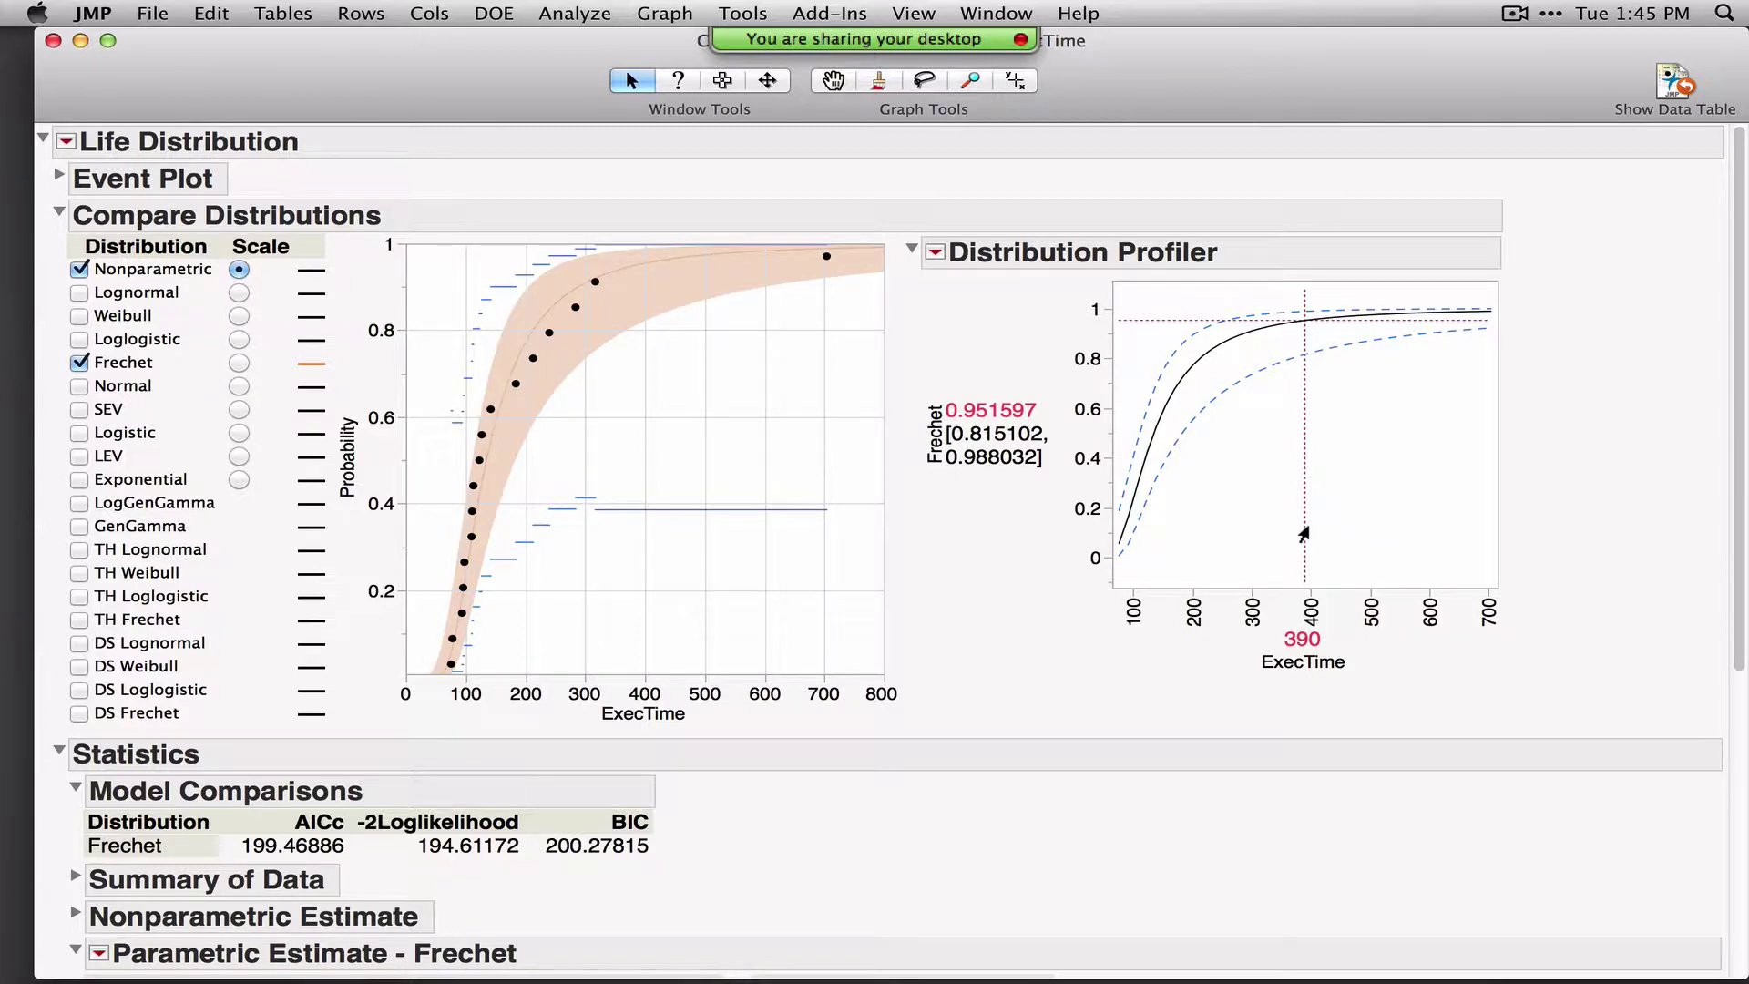
pyautogui.moveTo(1304, 534); pyautogui.dragTo(1454, 530)
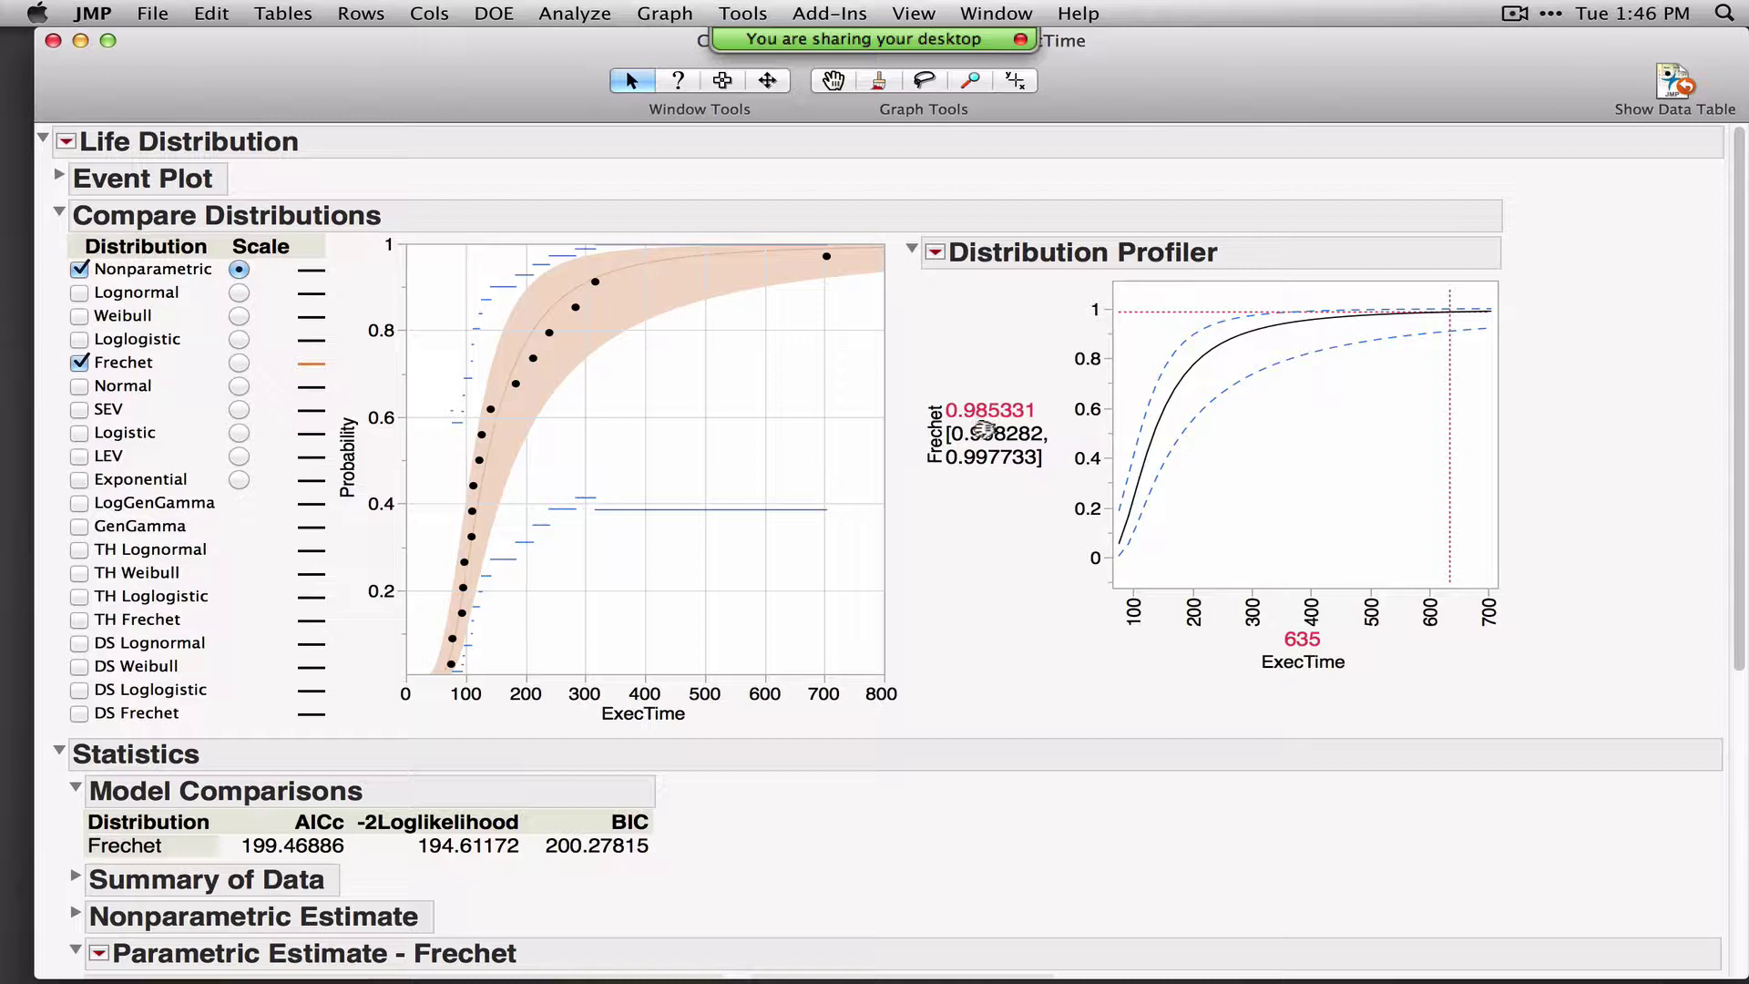
pyautogui.moveTo(1442, 488); pyautogui.dragTo(1187, 469)
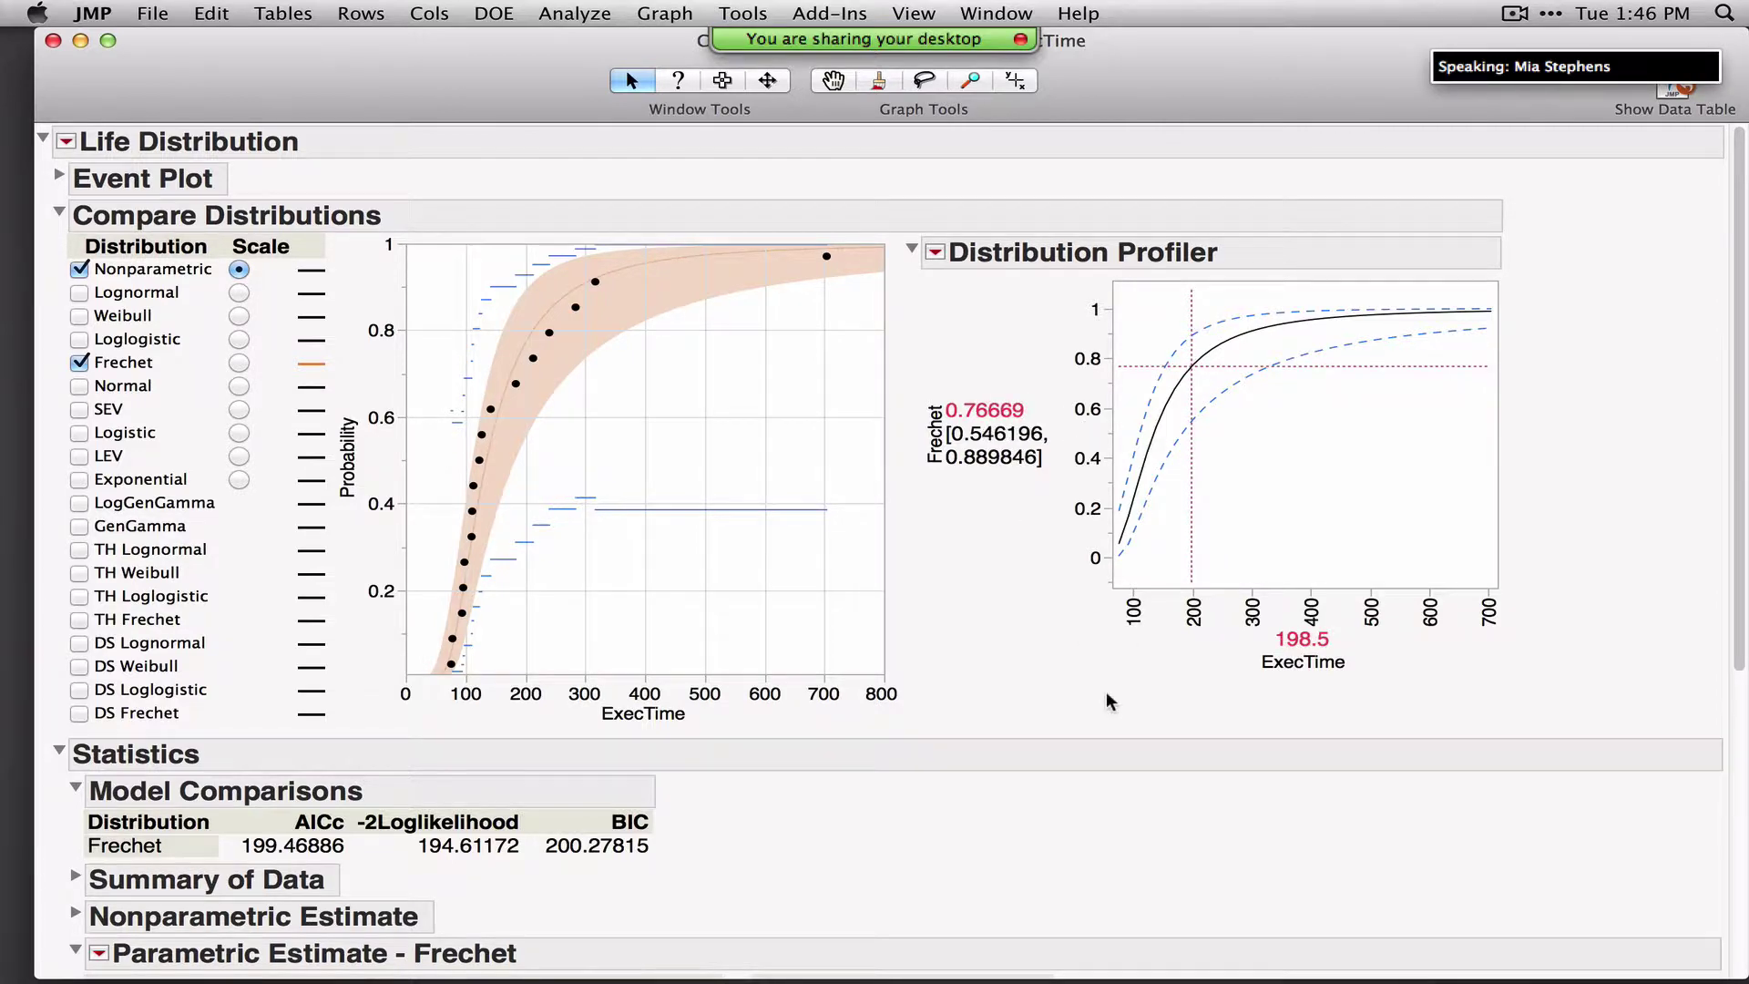
# Review the Frechet parametric estimates and profilers, and fit all non-negative distributions to ExecTime
pyautogui.scroll(-10, 1002, 637)
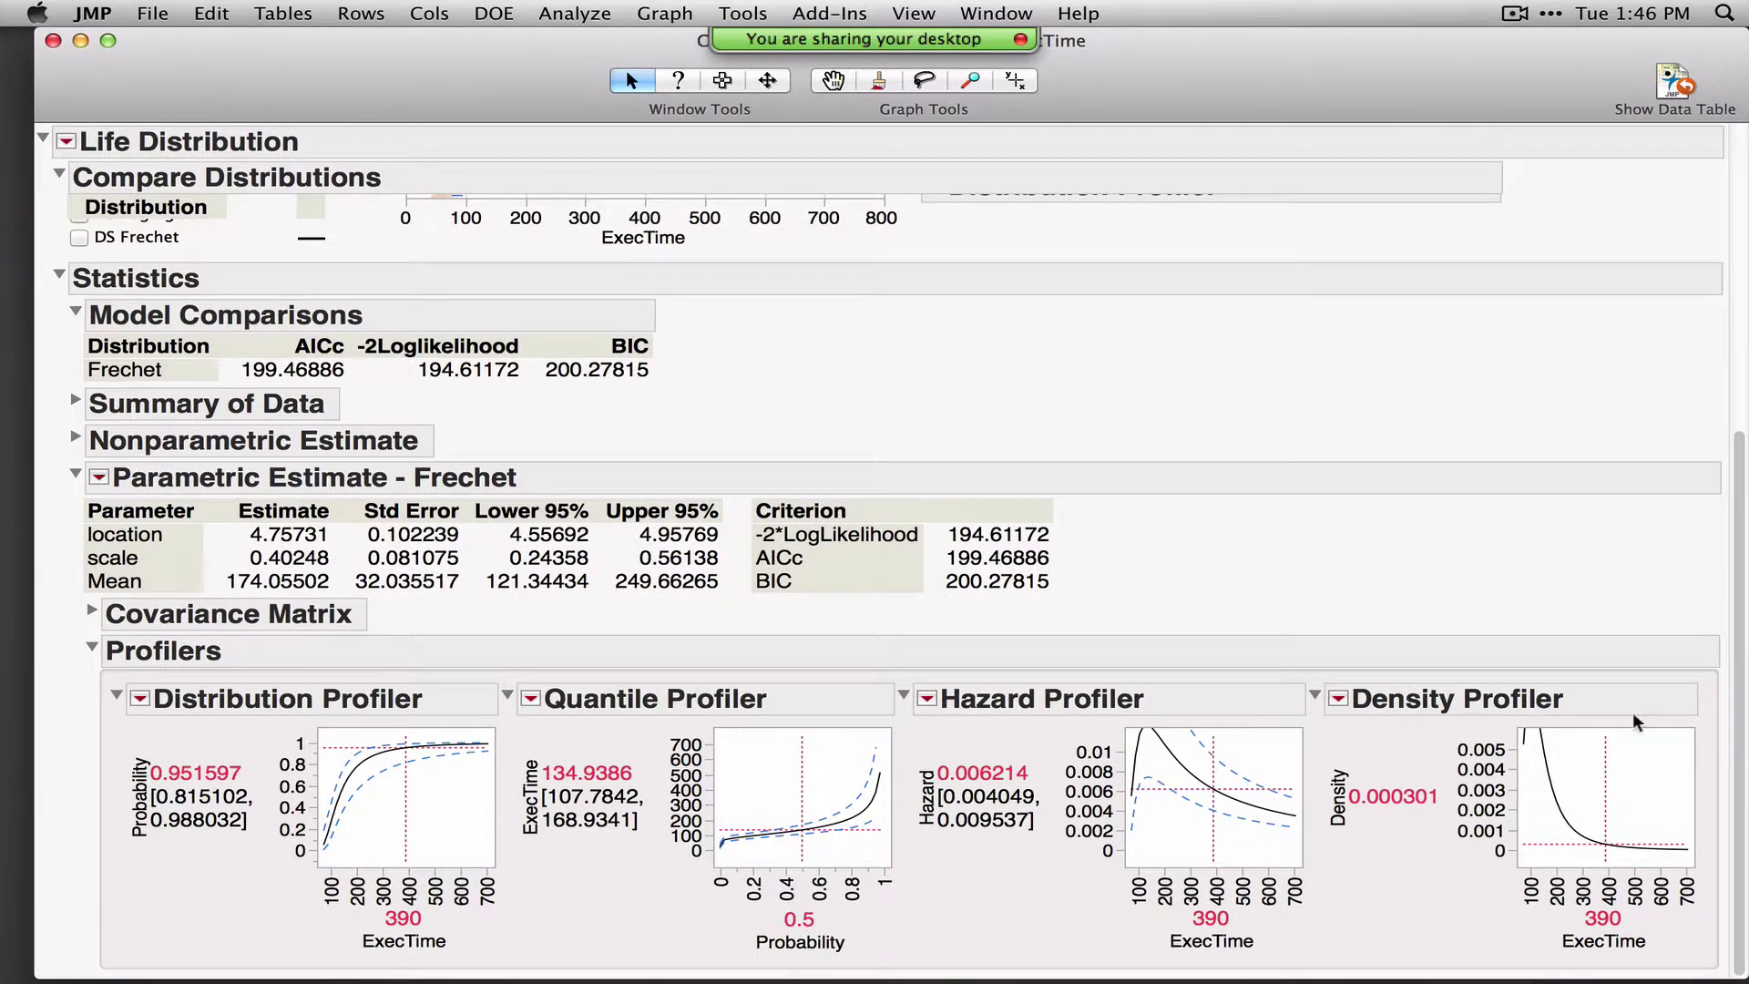
pyautogui.scroll(10, 1412, 753)
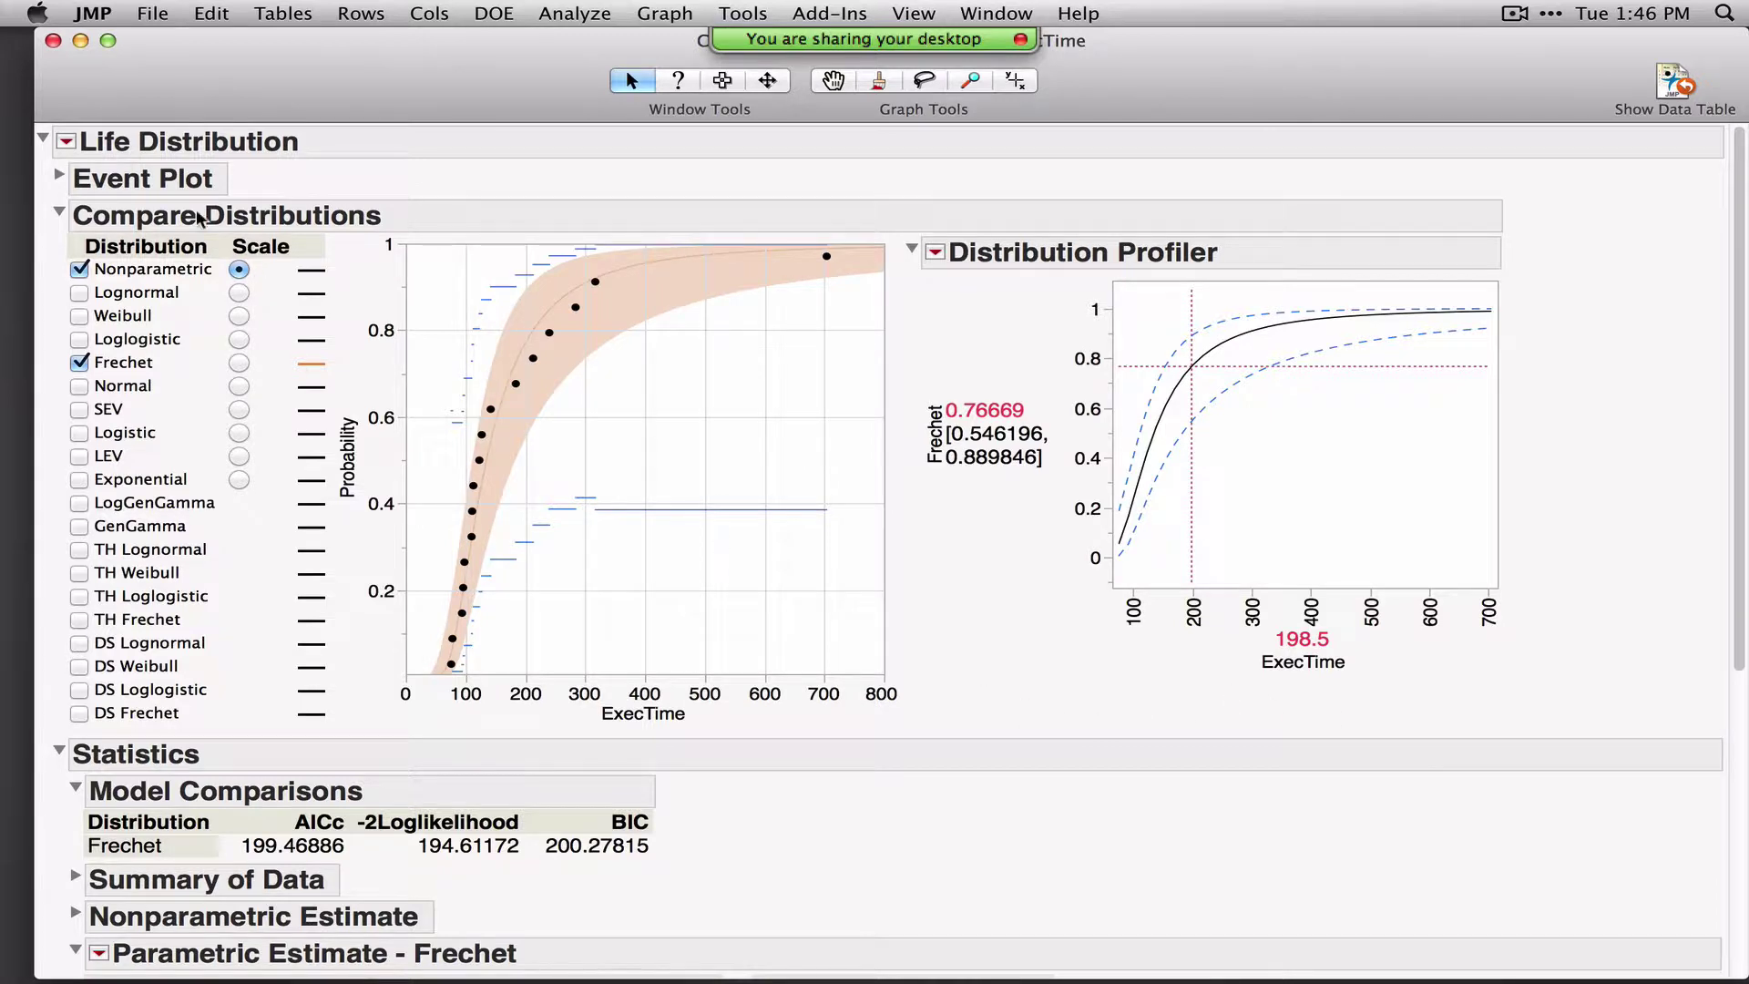
pyautogui.click(66, 141)
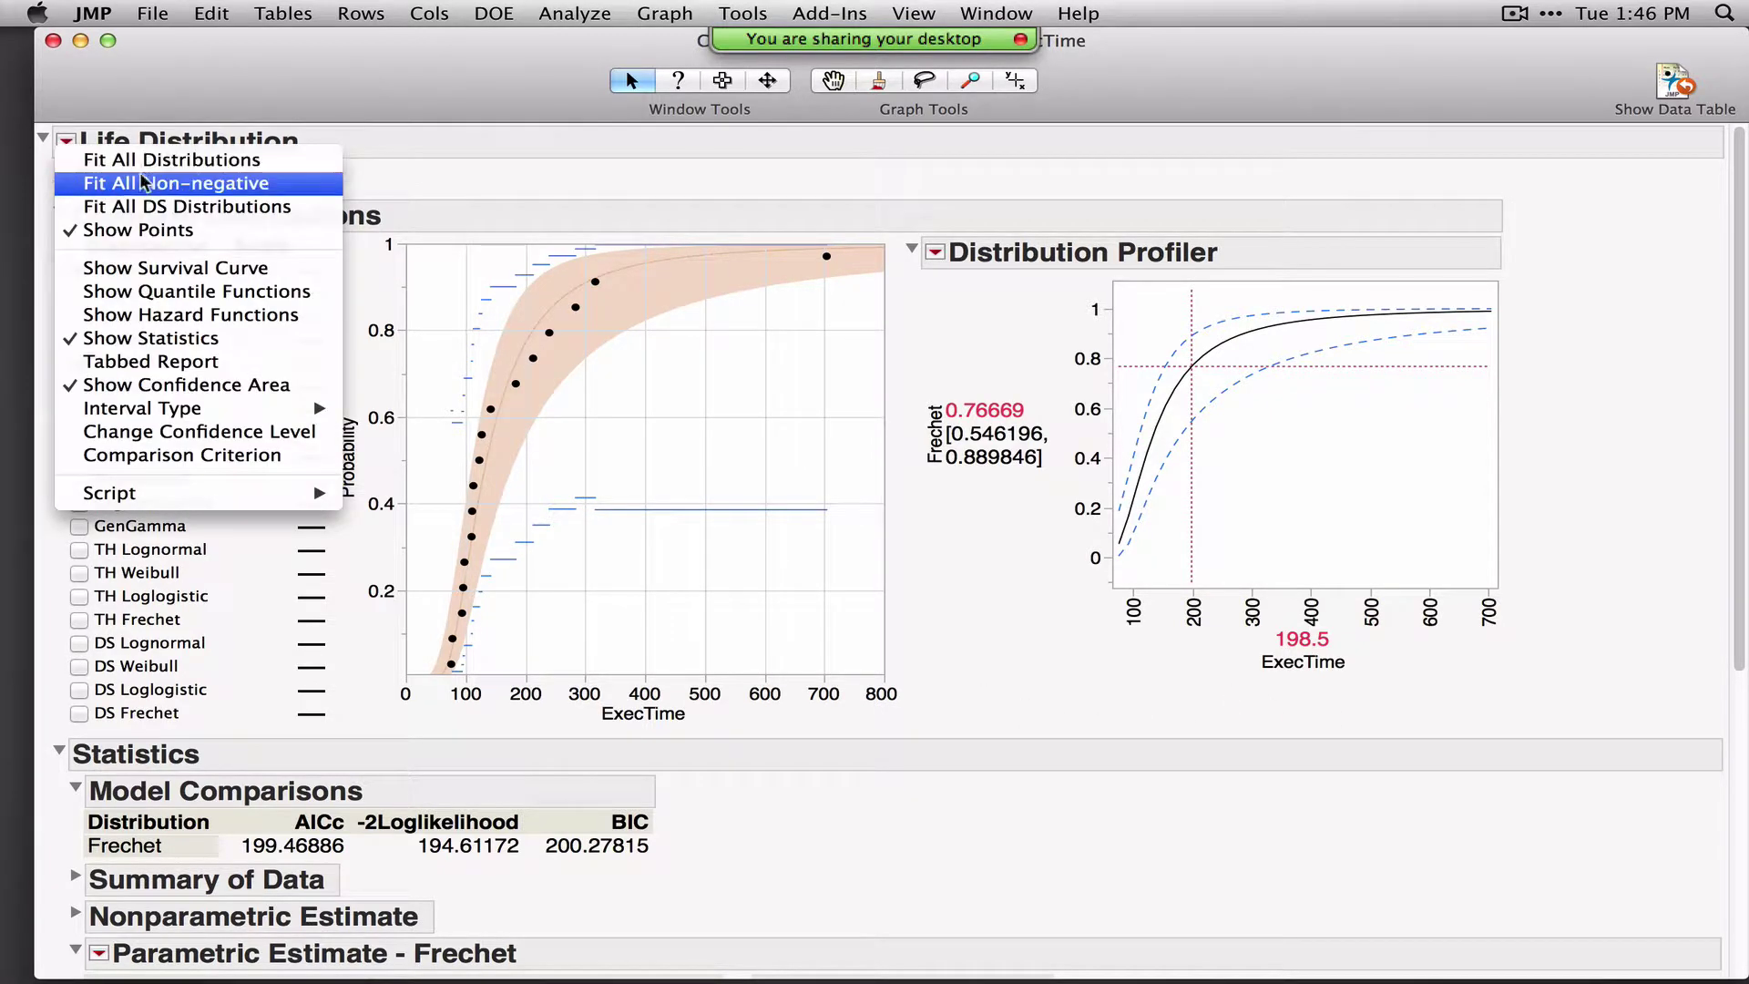
pyautogui.click(290, 185)
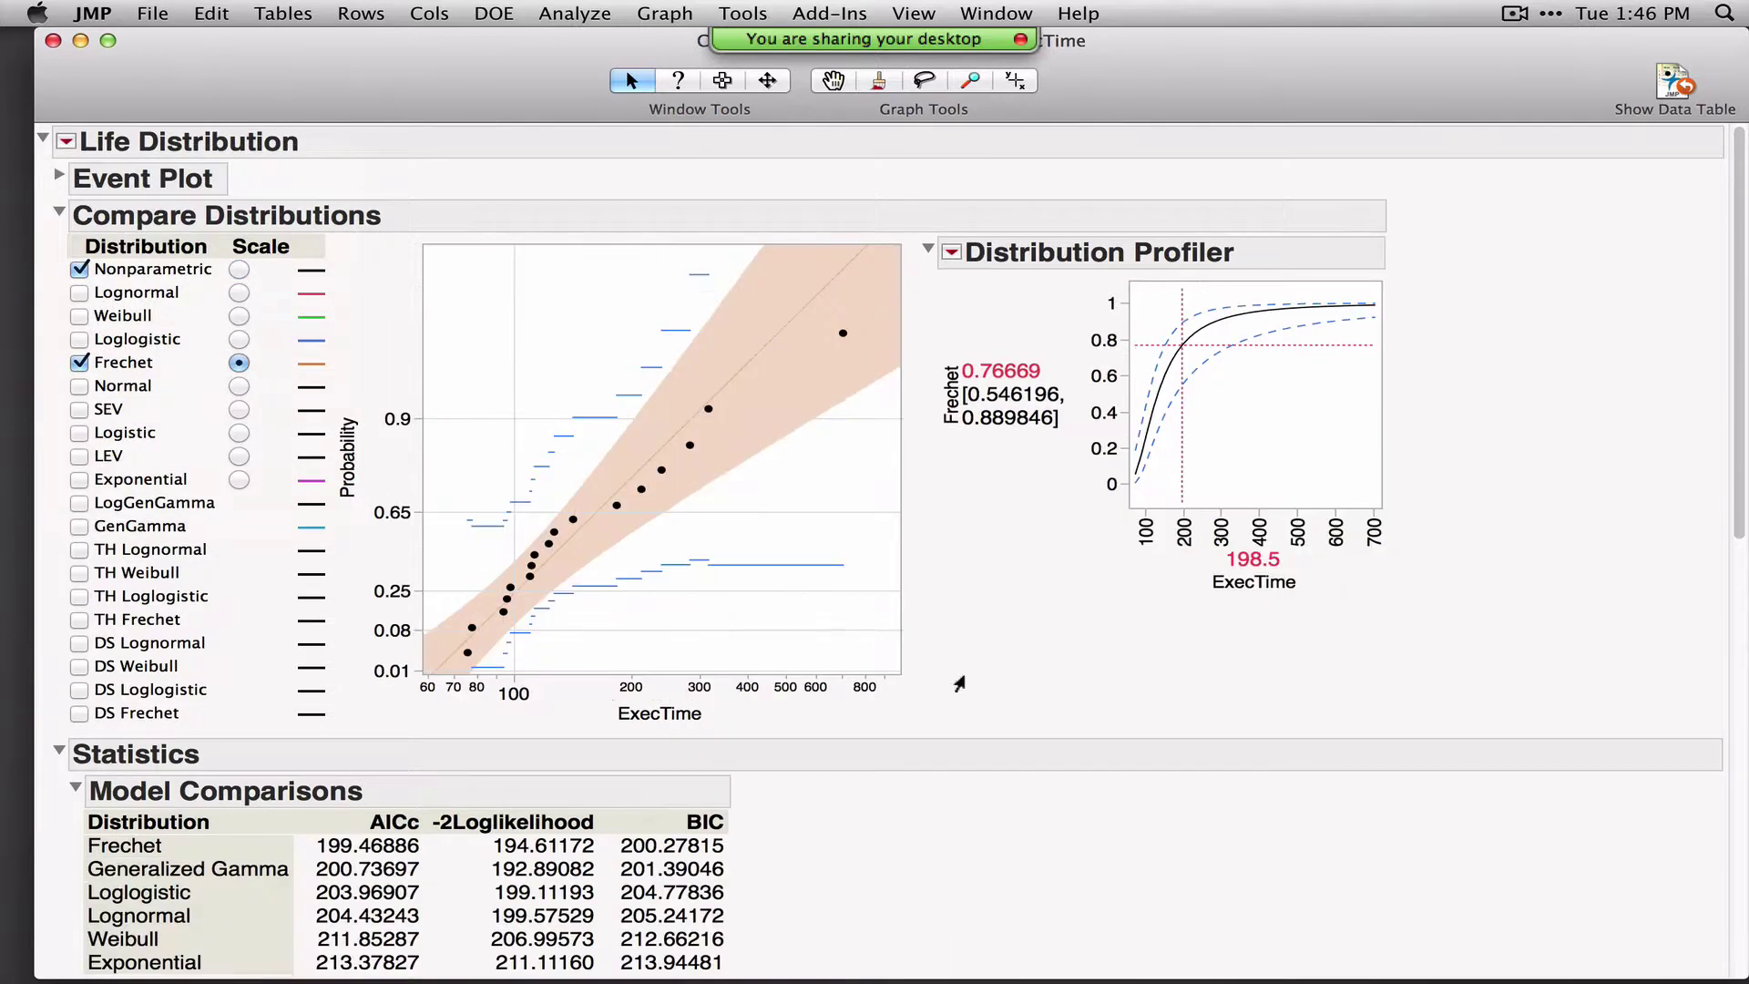
# Compare the fitted distributions' BIC values in the Model Comparisons table, and close the Life Distribution report
pyautogui.scroll(-10, 1075, 742)
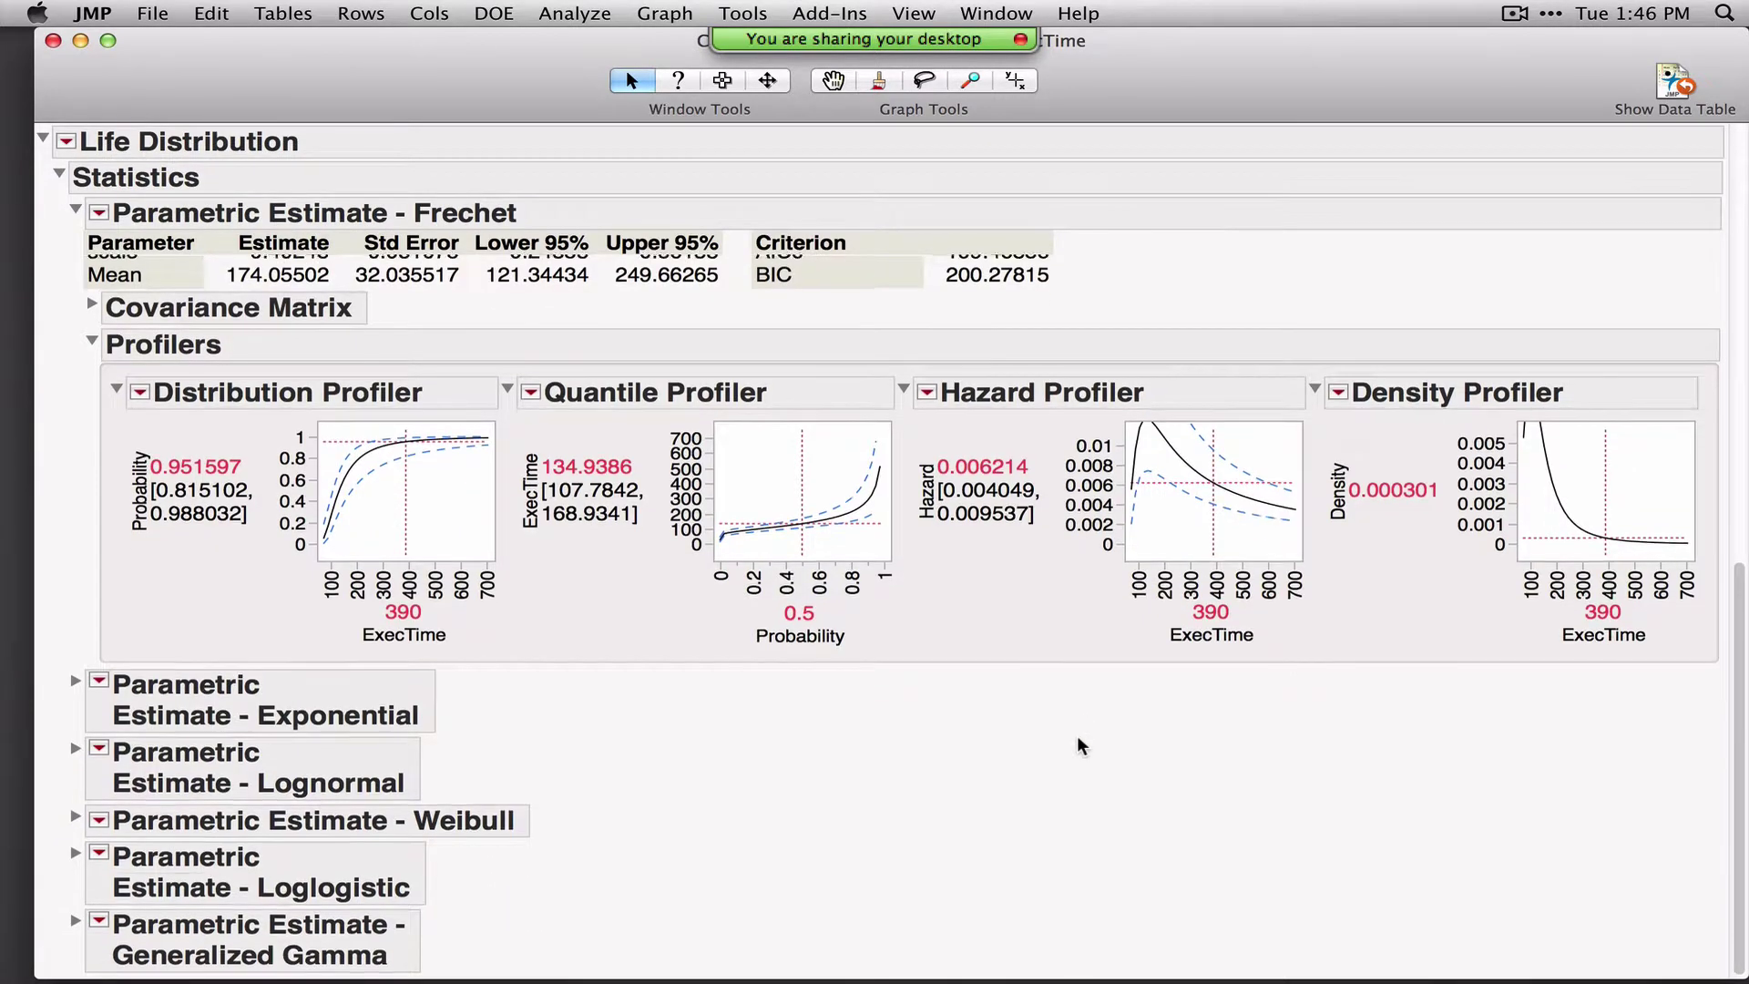
pyautogui.scroll(8, 1077, 742)
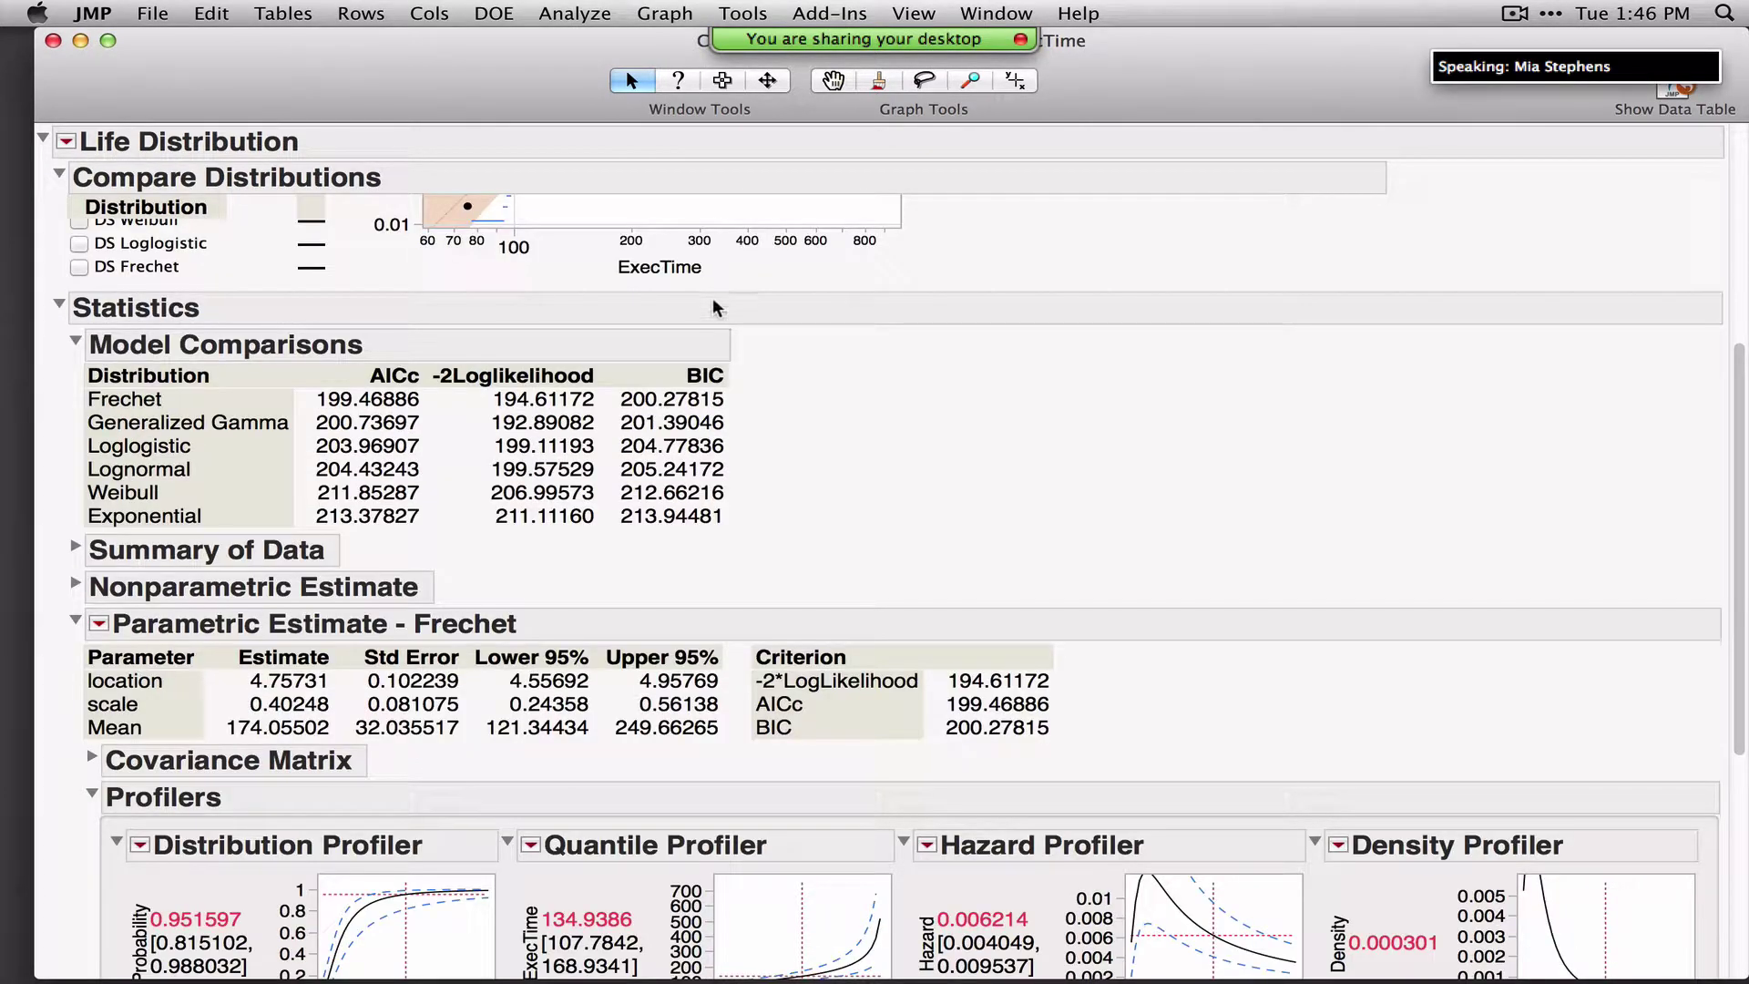
pyautogui.moveTo(748, 363)
pyautogui.mouseDown()
pyautogui.moveTo(809, 481)
pyautogui.moveTo(707, 549)
pyautogui.mouseUp()
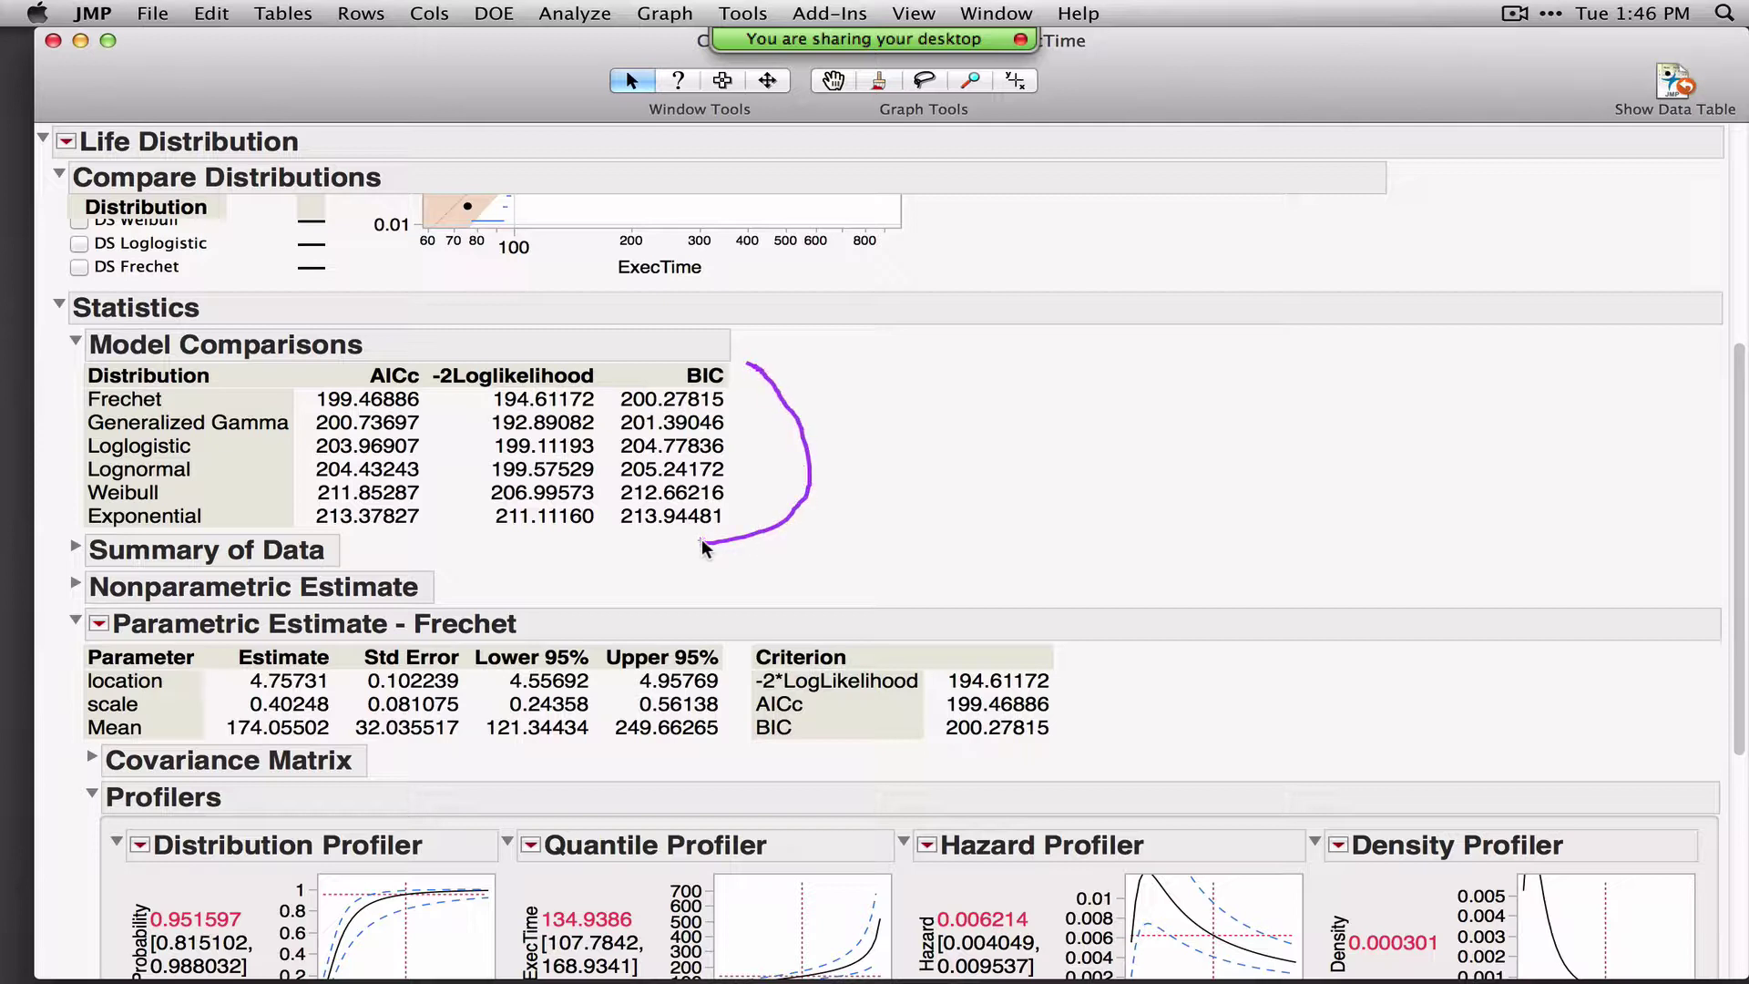
pyautogui.moveTo(613, 410); pyautogui.dragTo(757, 417)
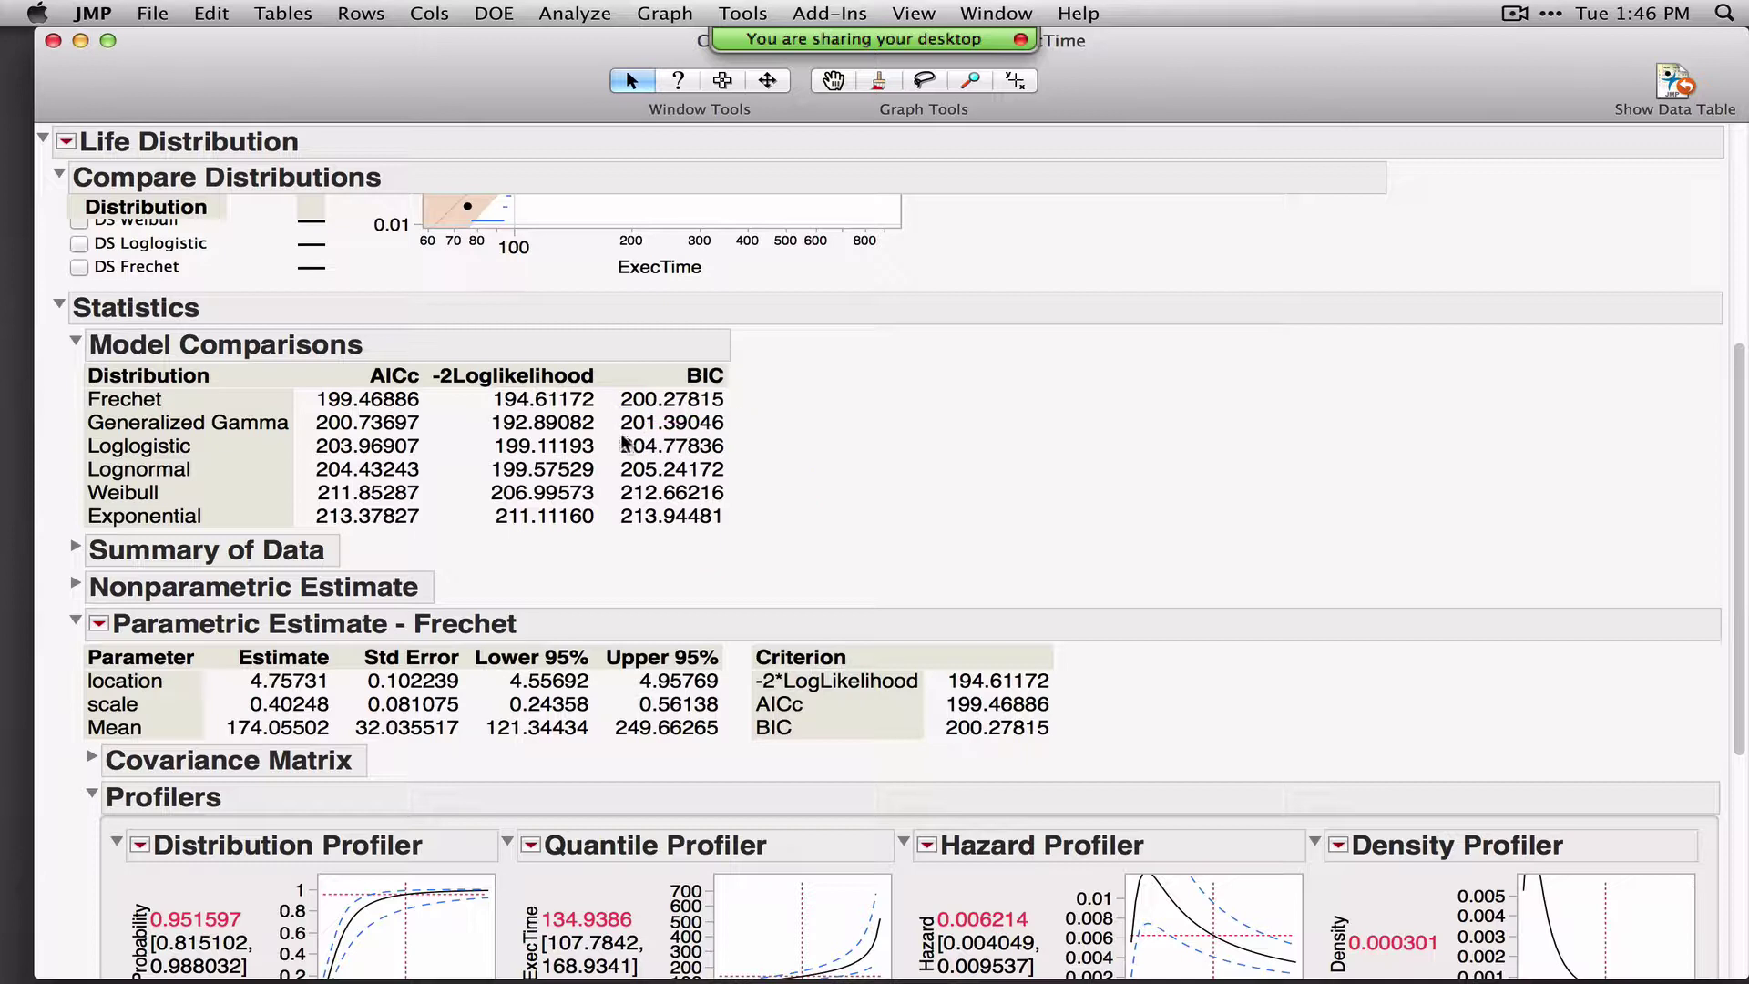
pyautogui.moveTo(613, 439); pyautogui.dragTo(732, 442)
pyautogui.click(53, 41)
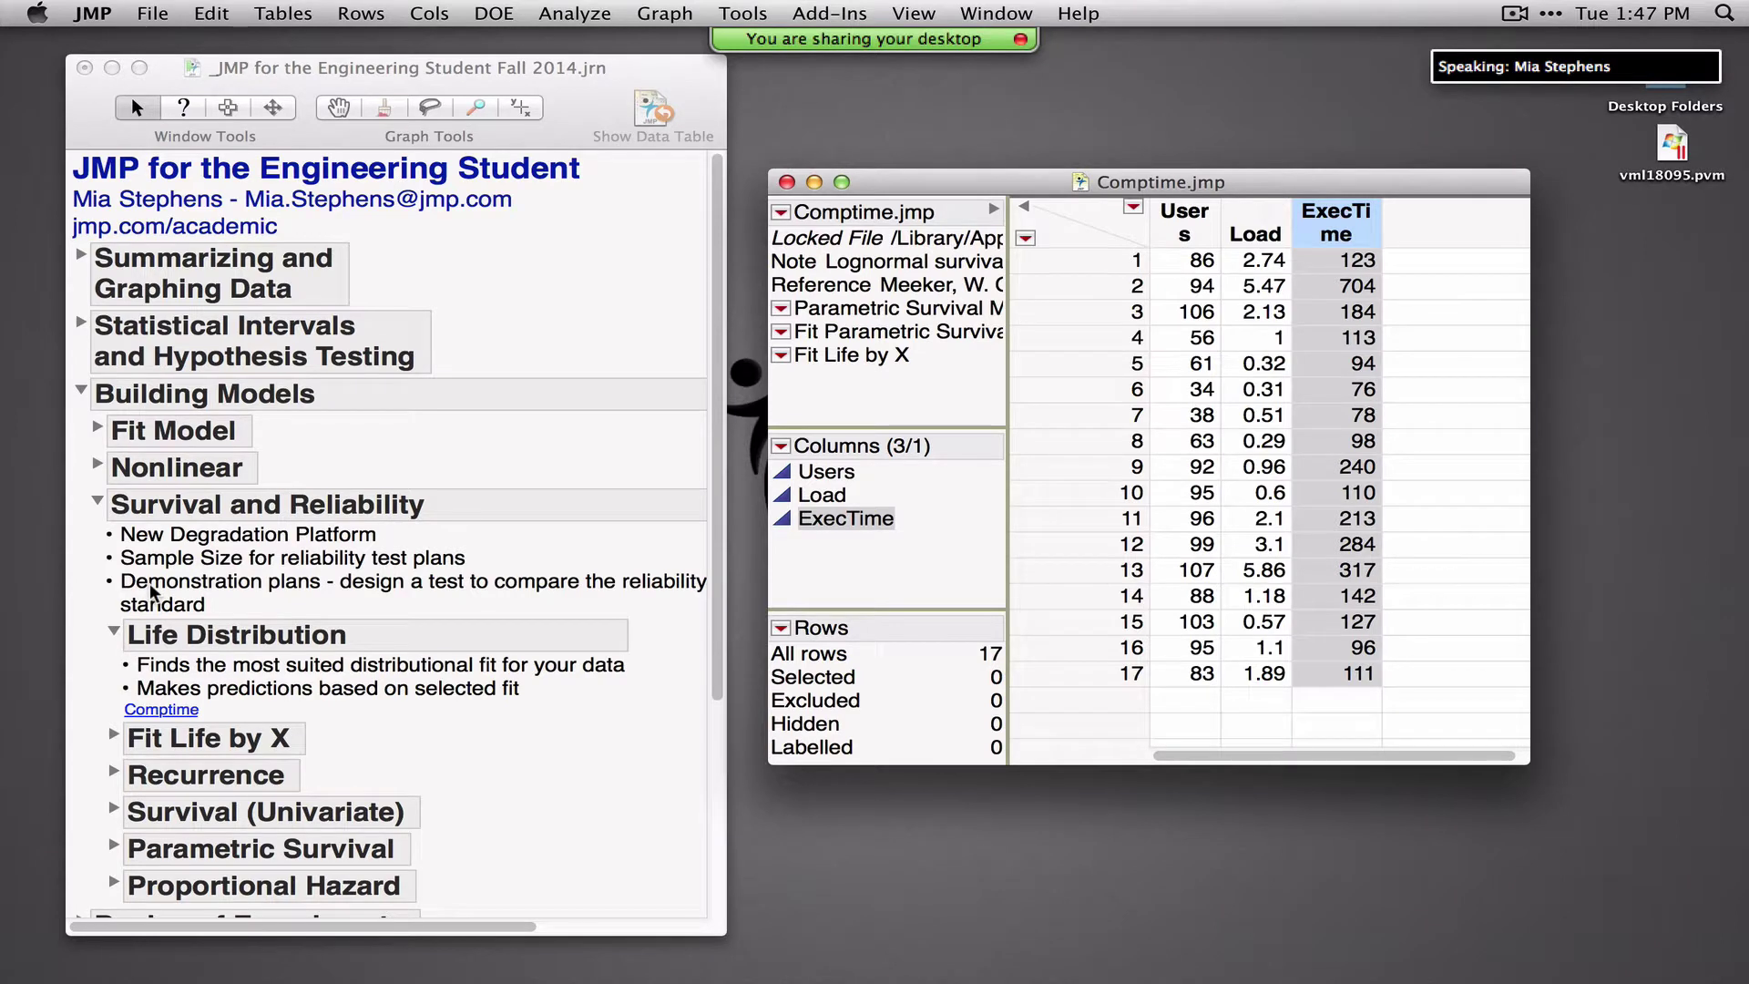
# Briefly open and close the Fit Life by X topic in the journal, and collapse the Life Distribution topic
pyautogui.click(115, 736)
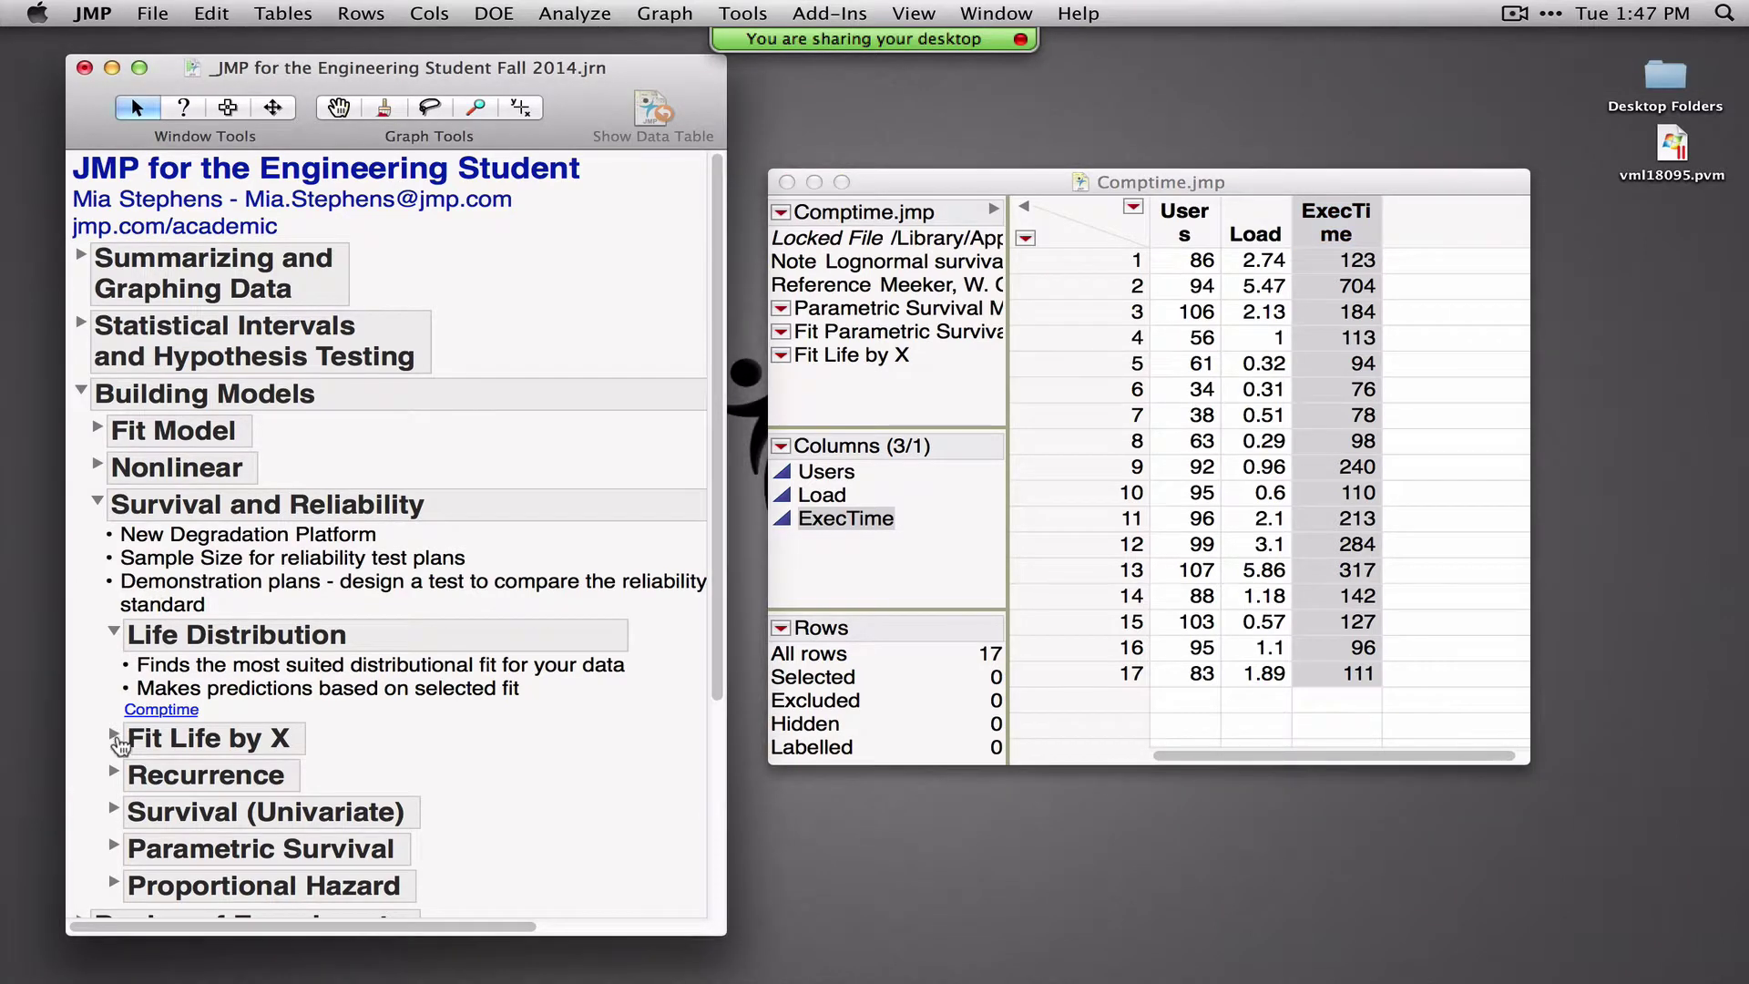
pyautogui.click(115, 736)
pyautogui.click(115, 738)
pyautogui.scroll(-2, 382, 793)
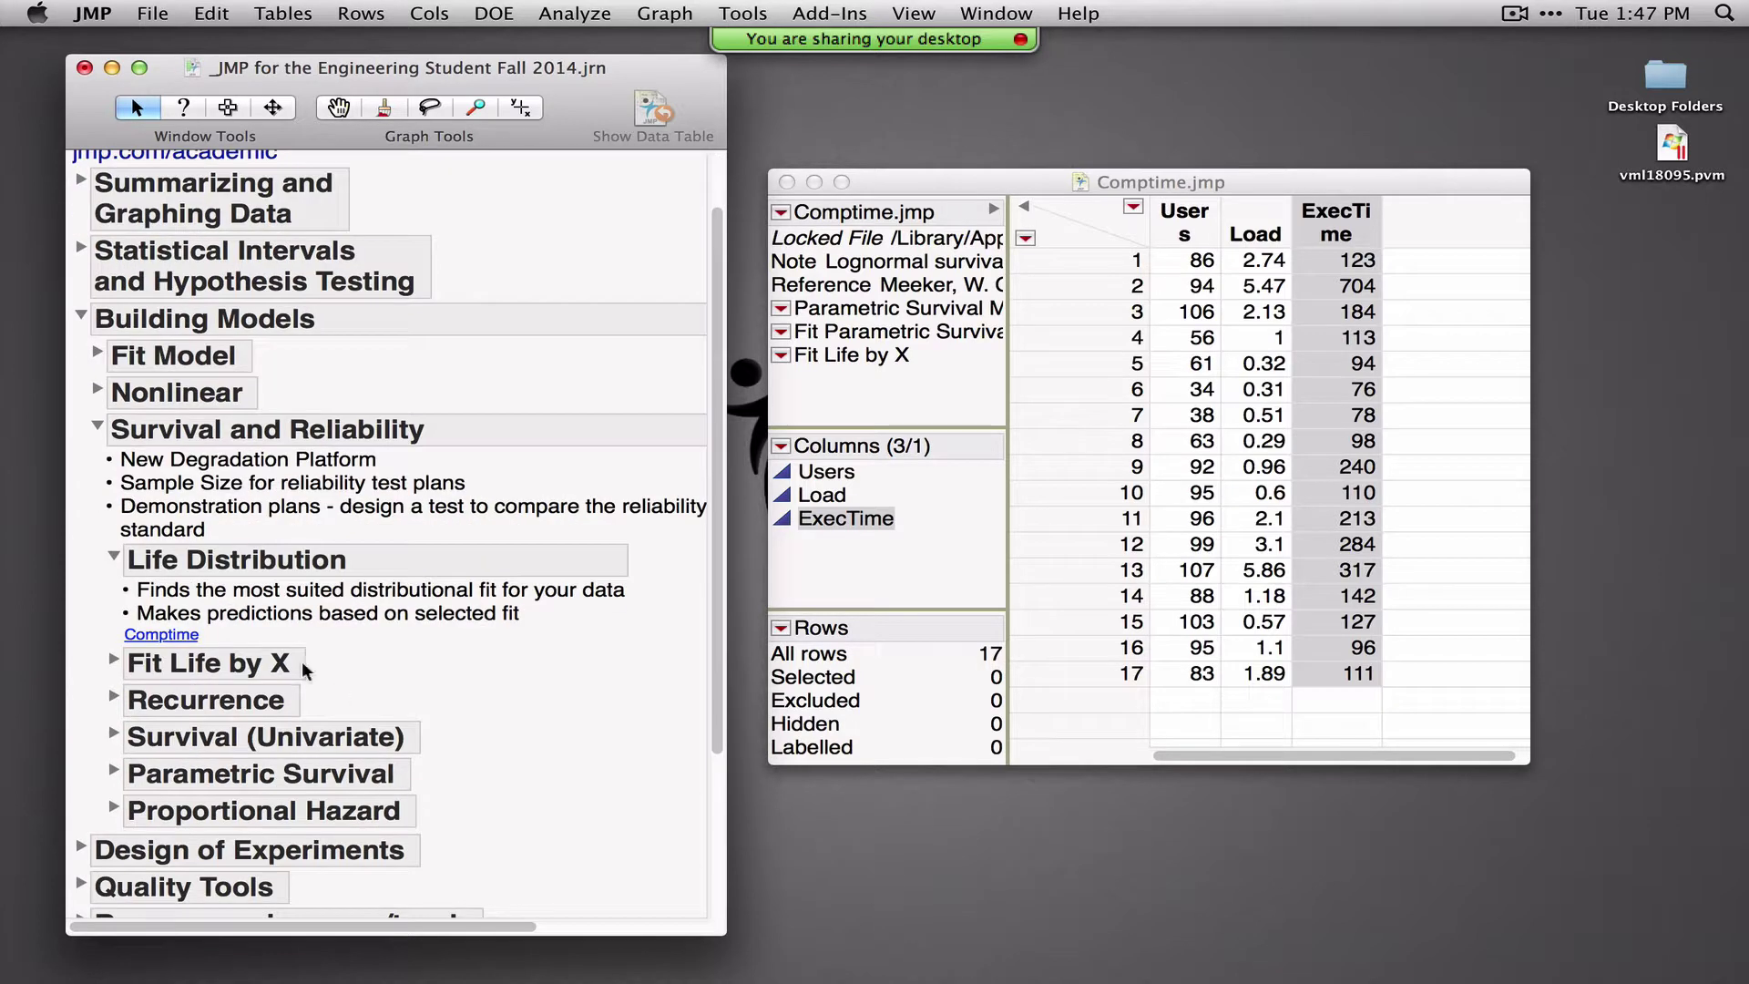
pyautogui.click(115, 556)
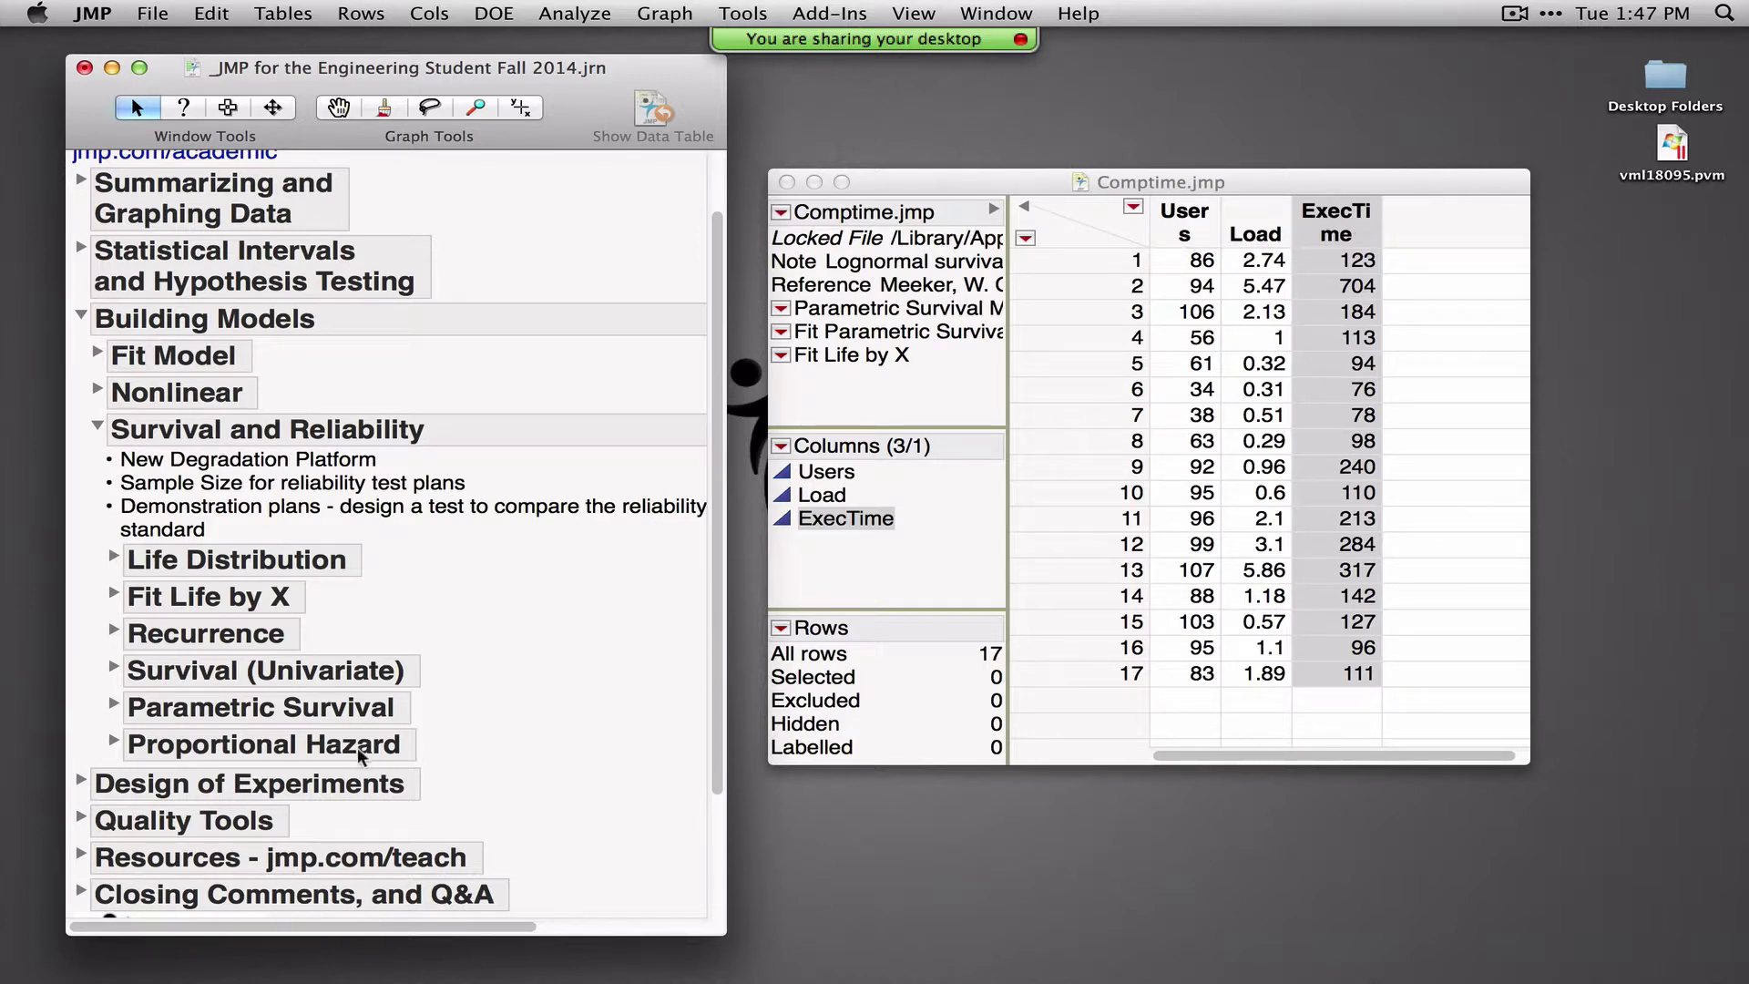
# Expand the journal's Proportional Hazard topic to read its description, and collapse it again
pyautogui.moveTo(429, 702)
pyautogui.mouseDown()
pyautogui.moveTo(458, 726)
pyautogui.moveTo(437, 751)
pyautogui.mouseUp()
pyautogui.click(114, 740)
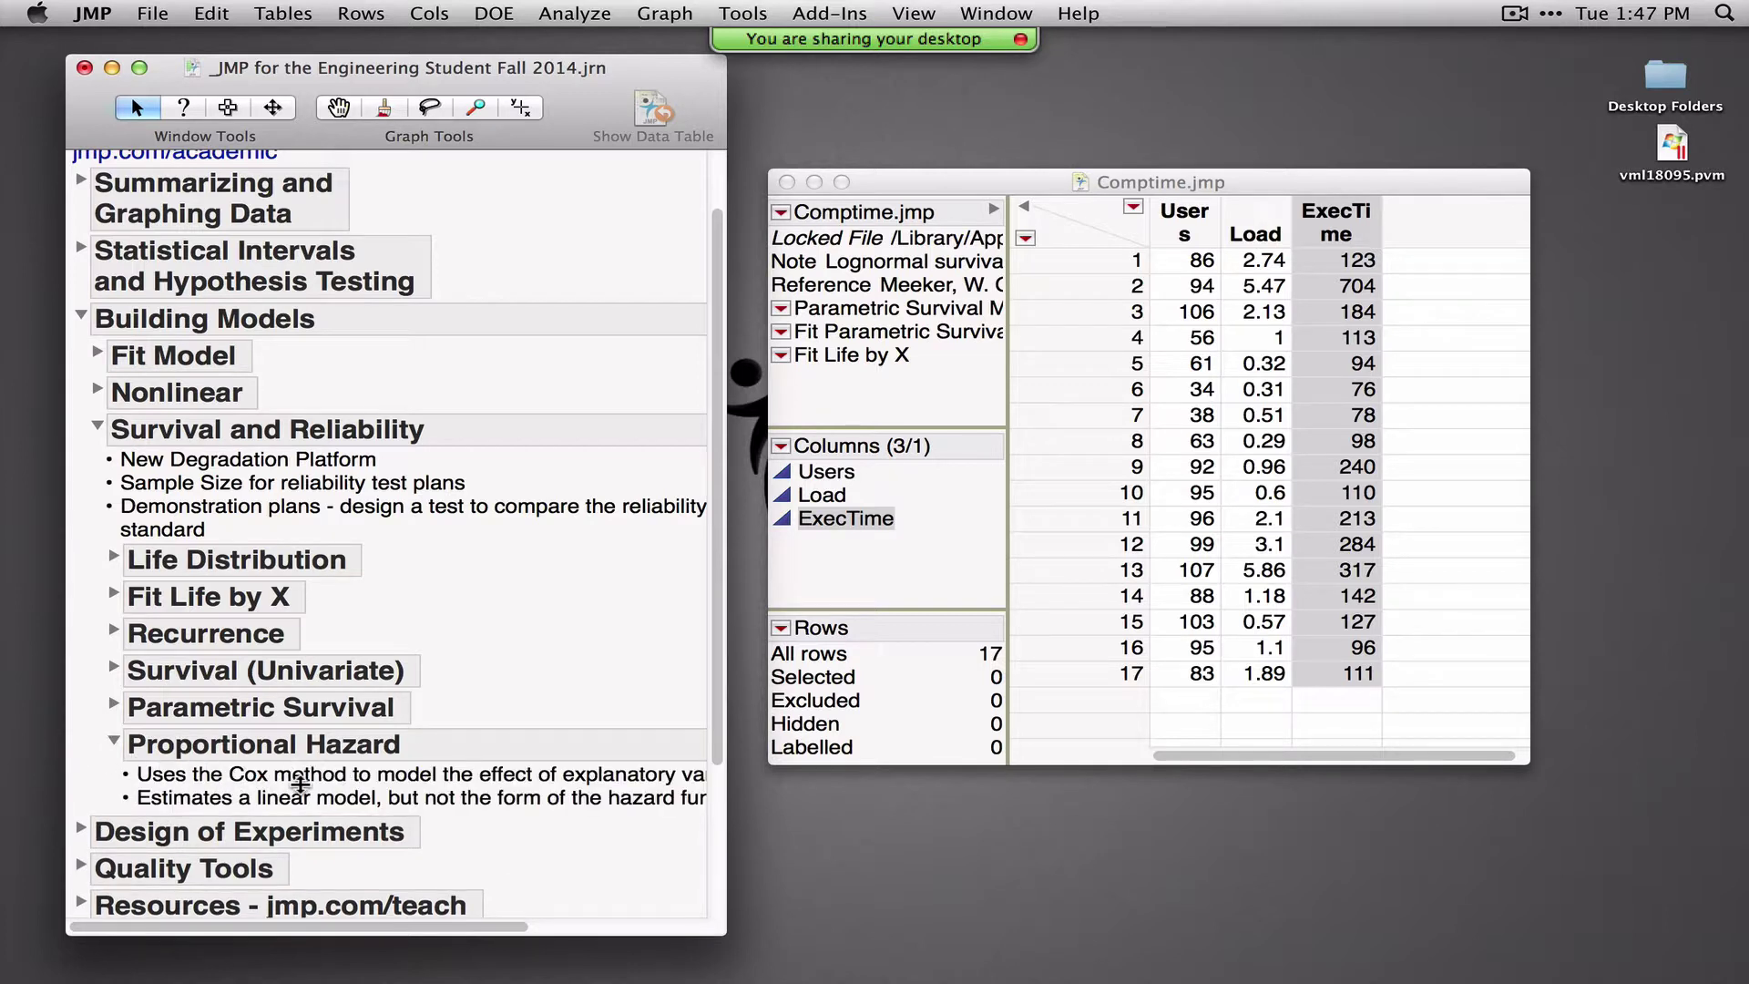
pyautogui.click(114, 745)
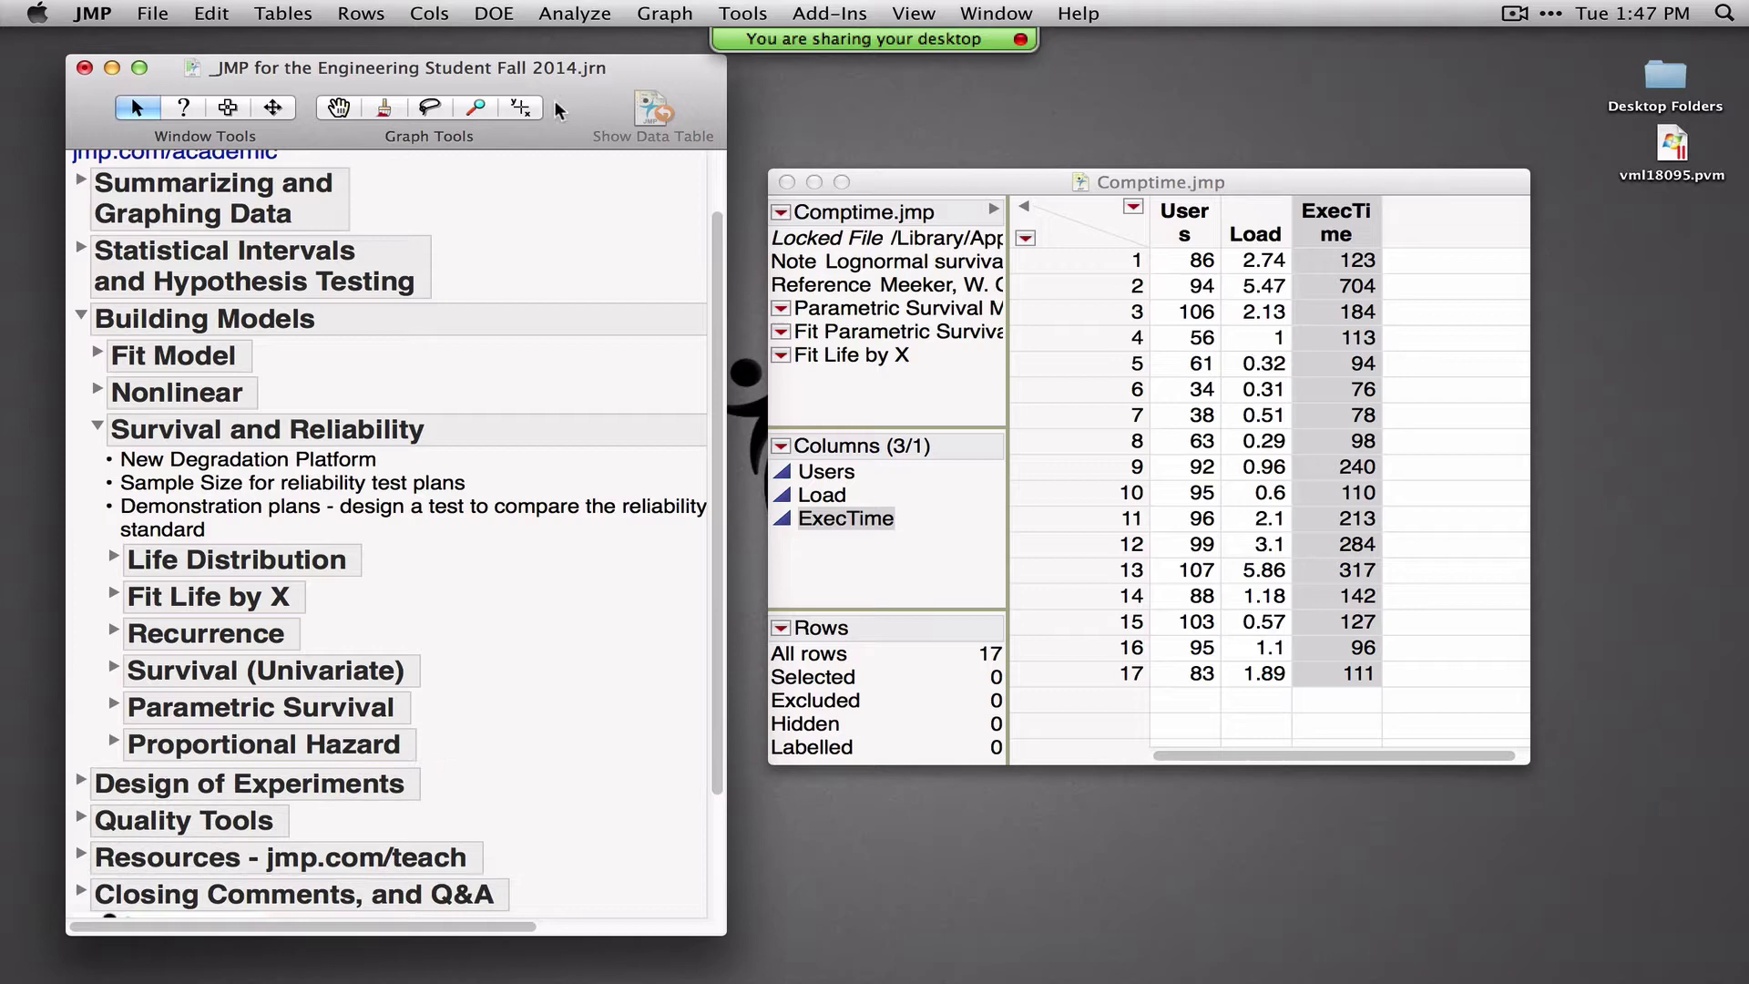
# Fit a Weibull parametric survival model with ExecTime as time to event and a full factorial of Users and Load as location effects
pyautogui.click(572, 13)
pyautogui.moveTo(644, 298)
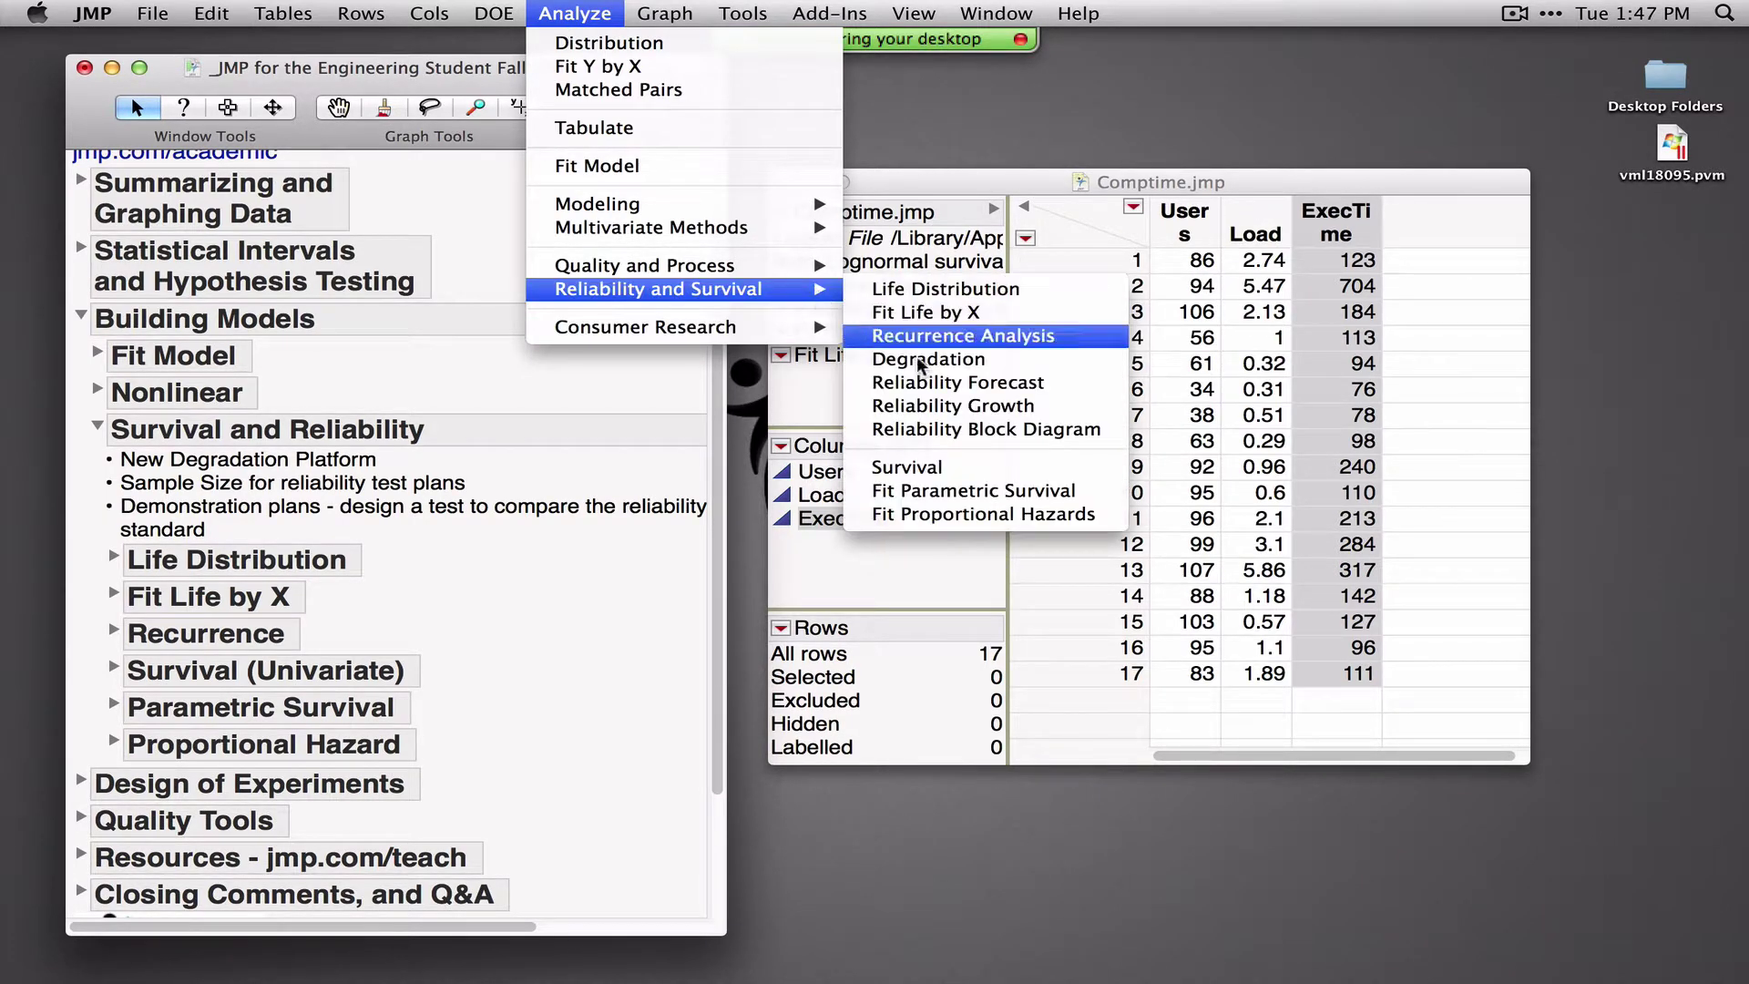
pyautogui.click(991, 493)
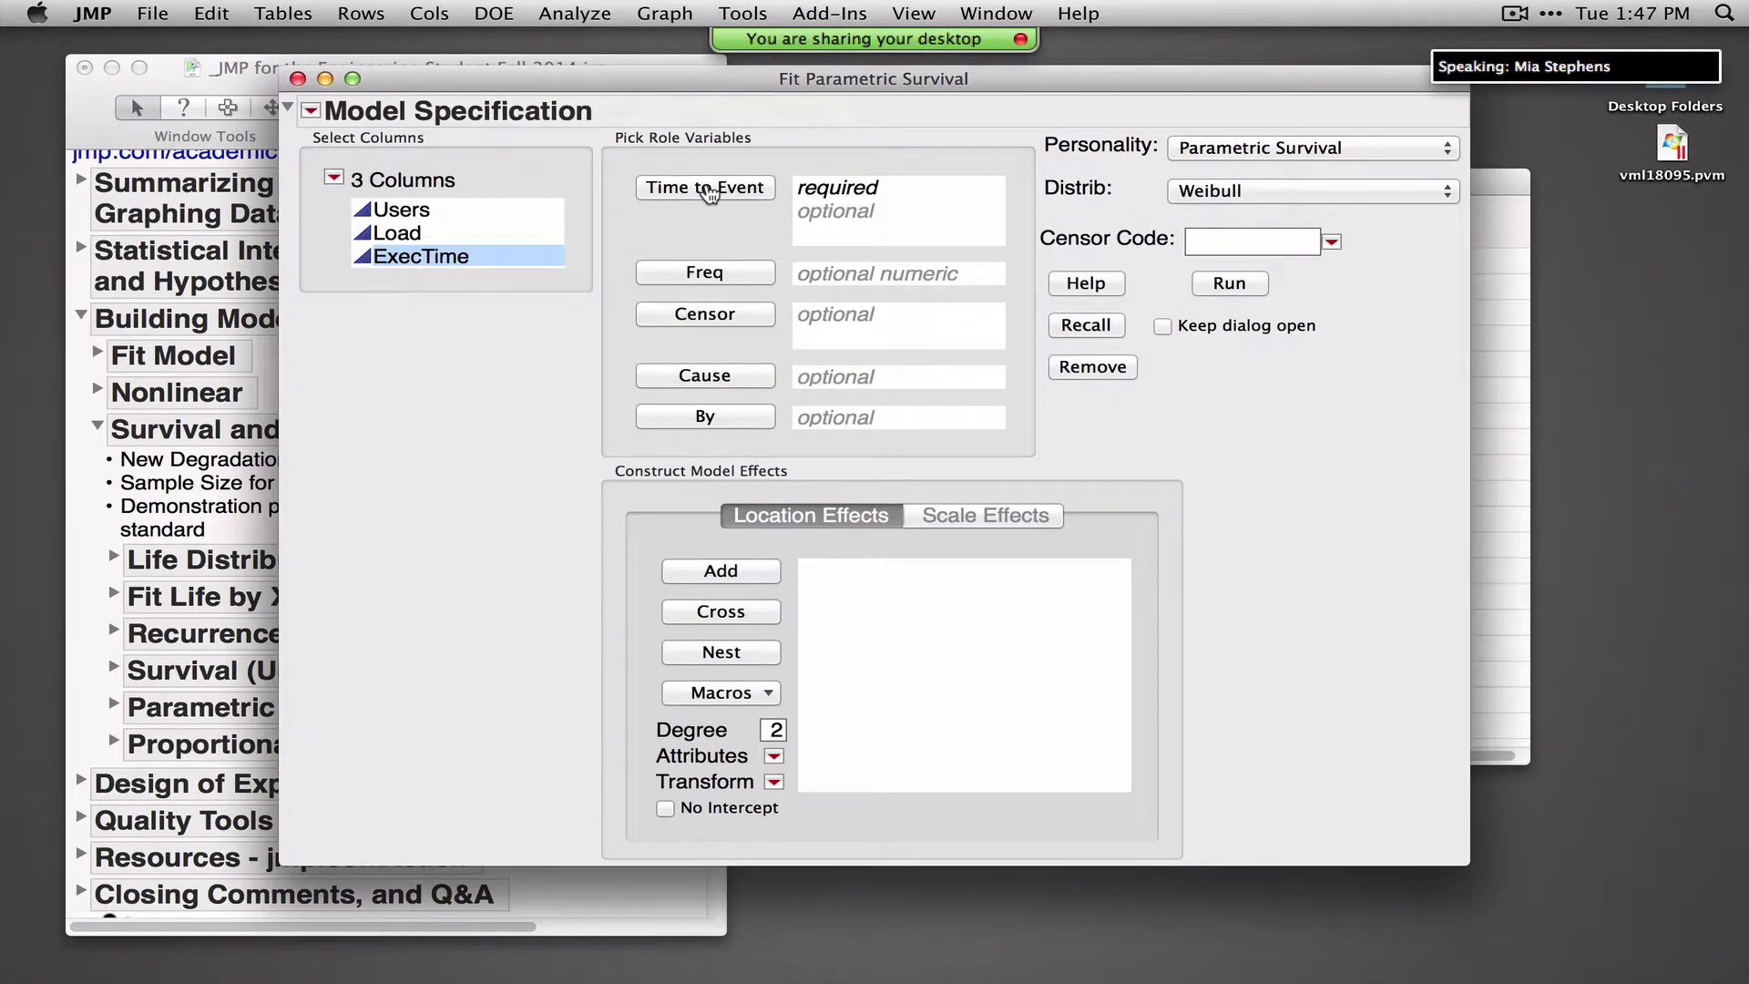
pyautogui.click(708, 191)
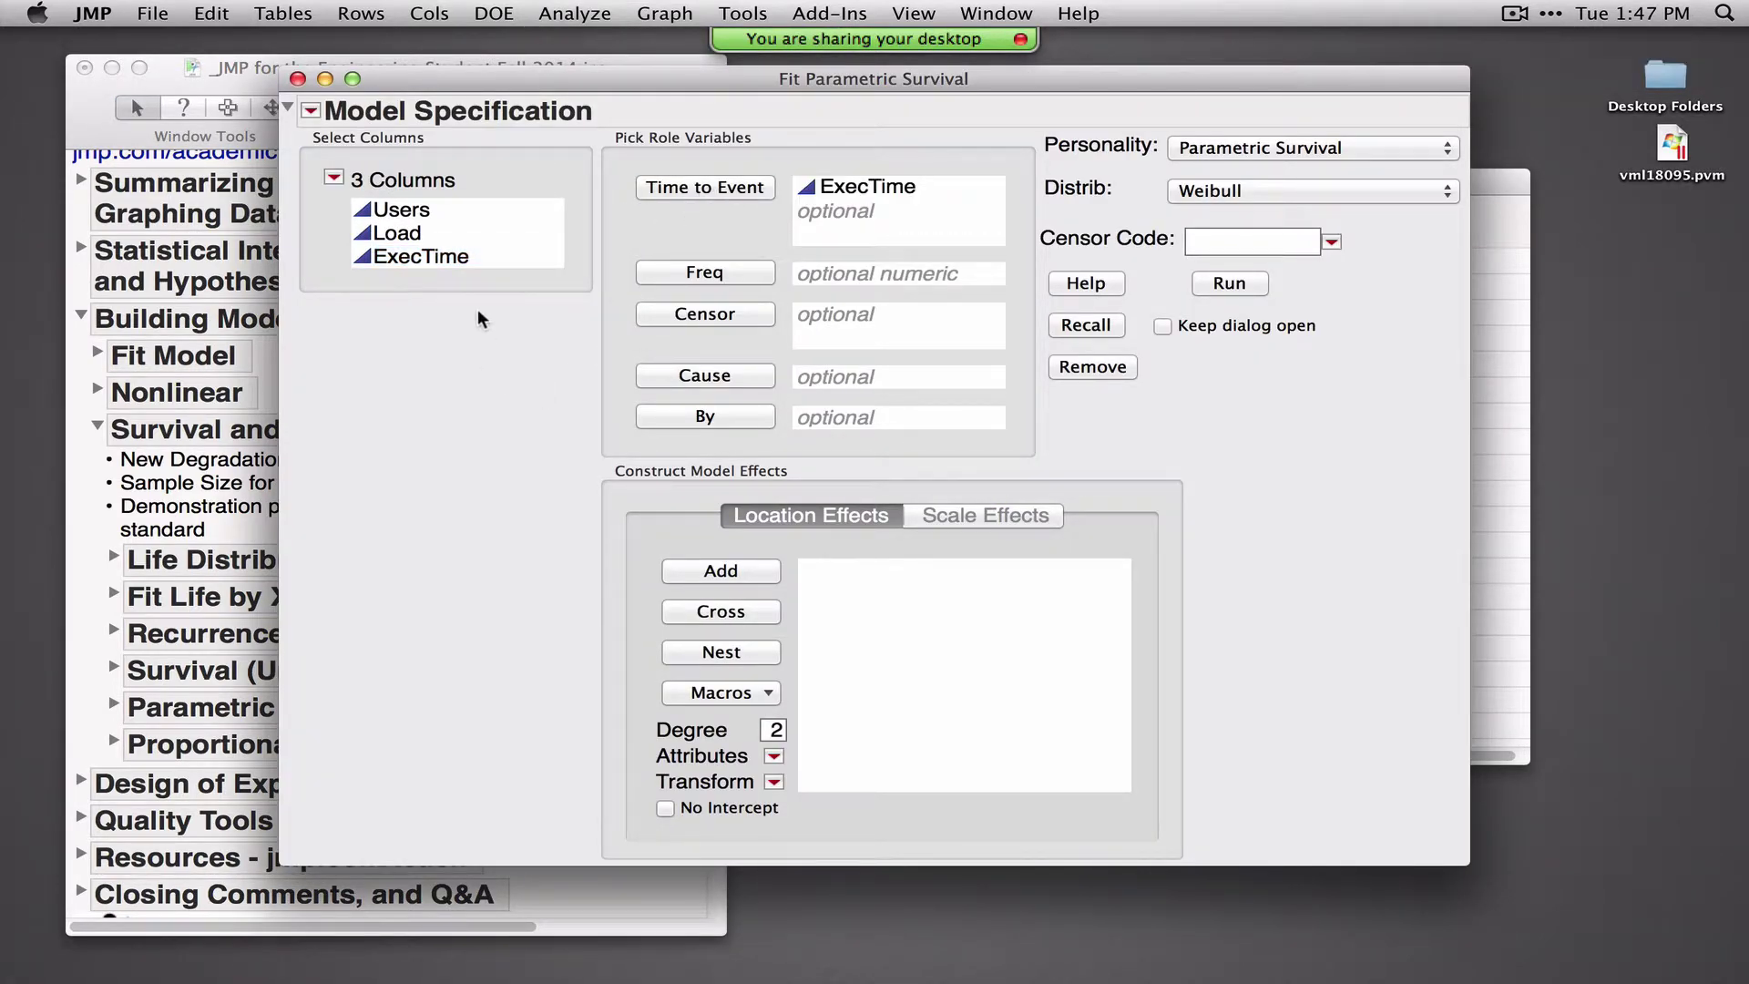
pyautogui.moveTo(468, 215); pyautogui.dragTo(467, 234)
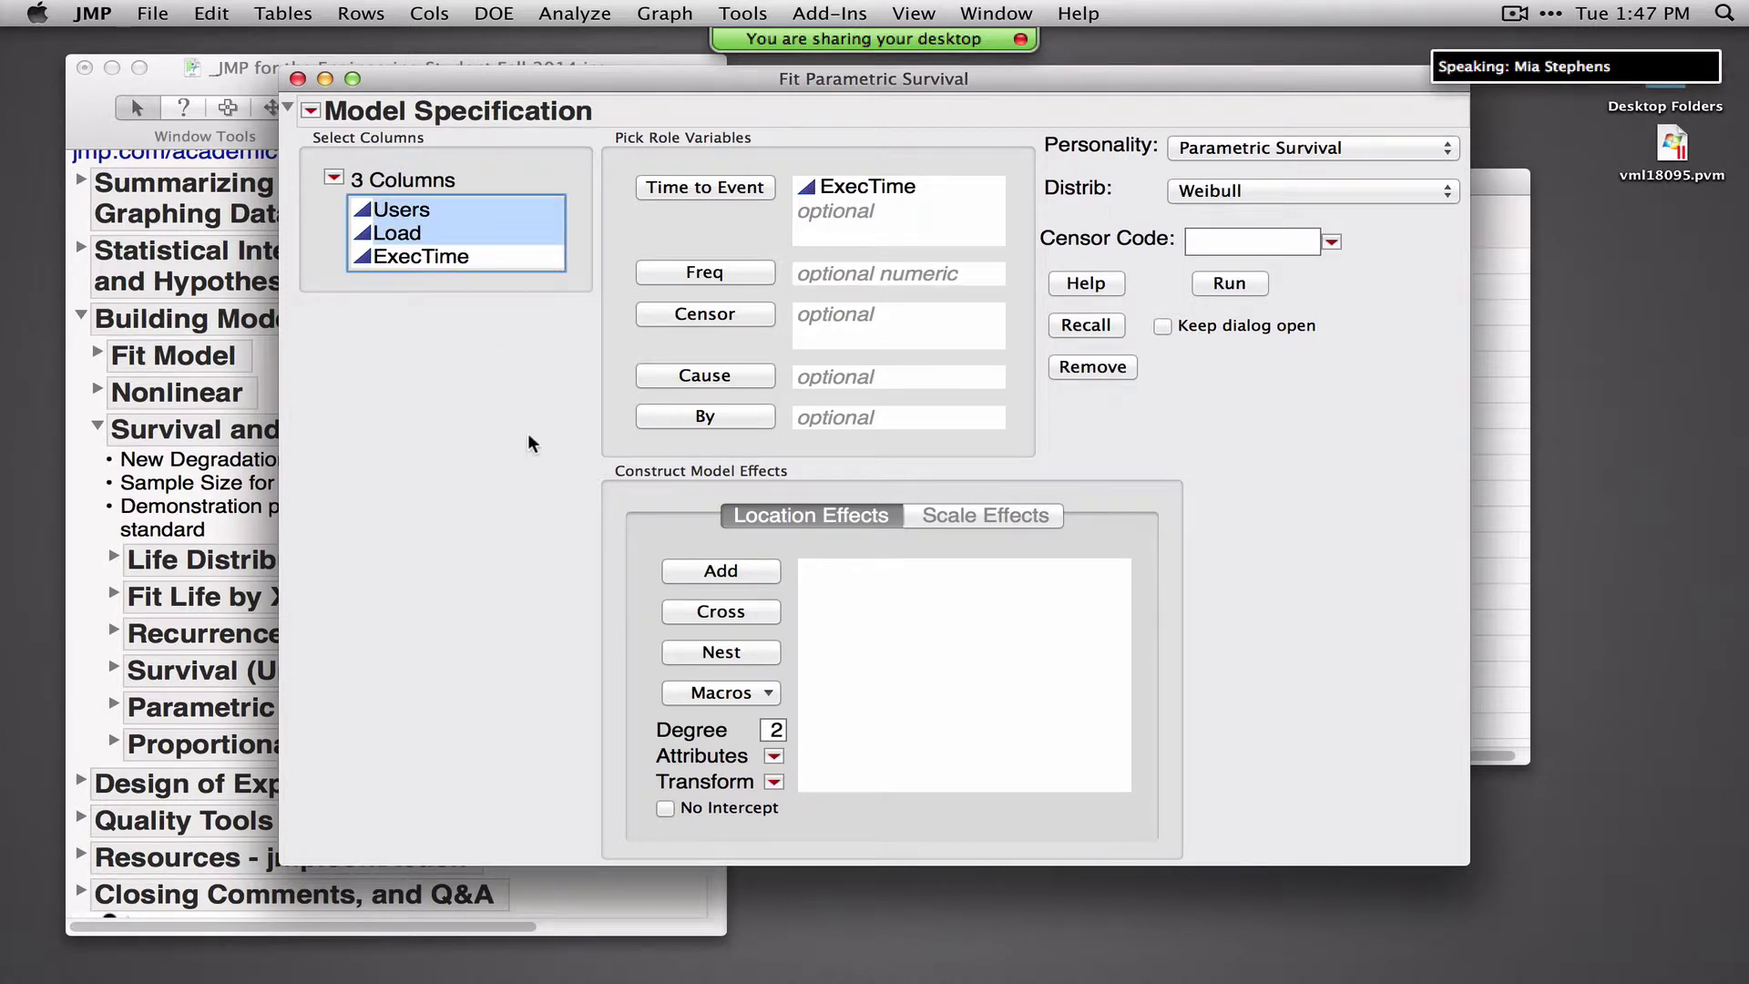
pyautogui.click(745, 696)
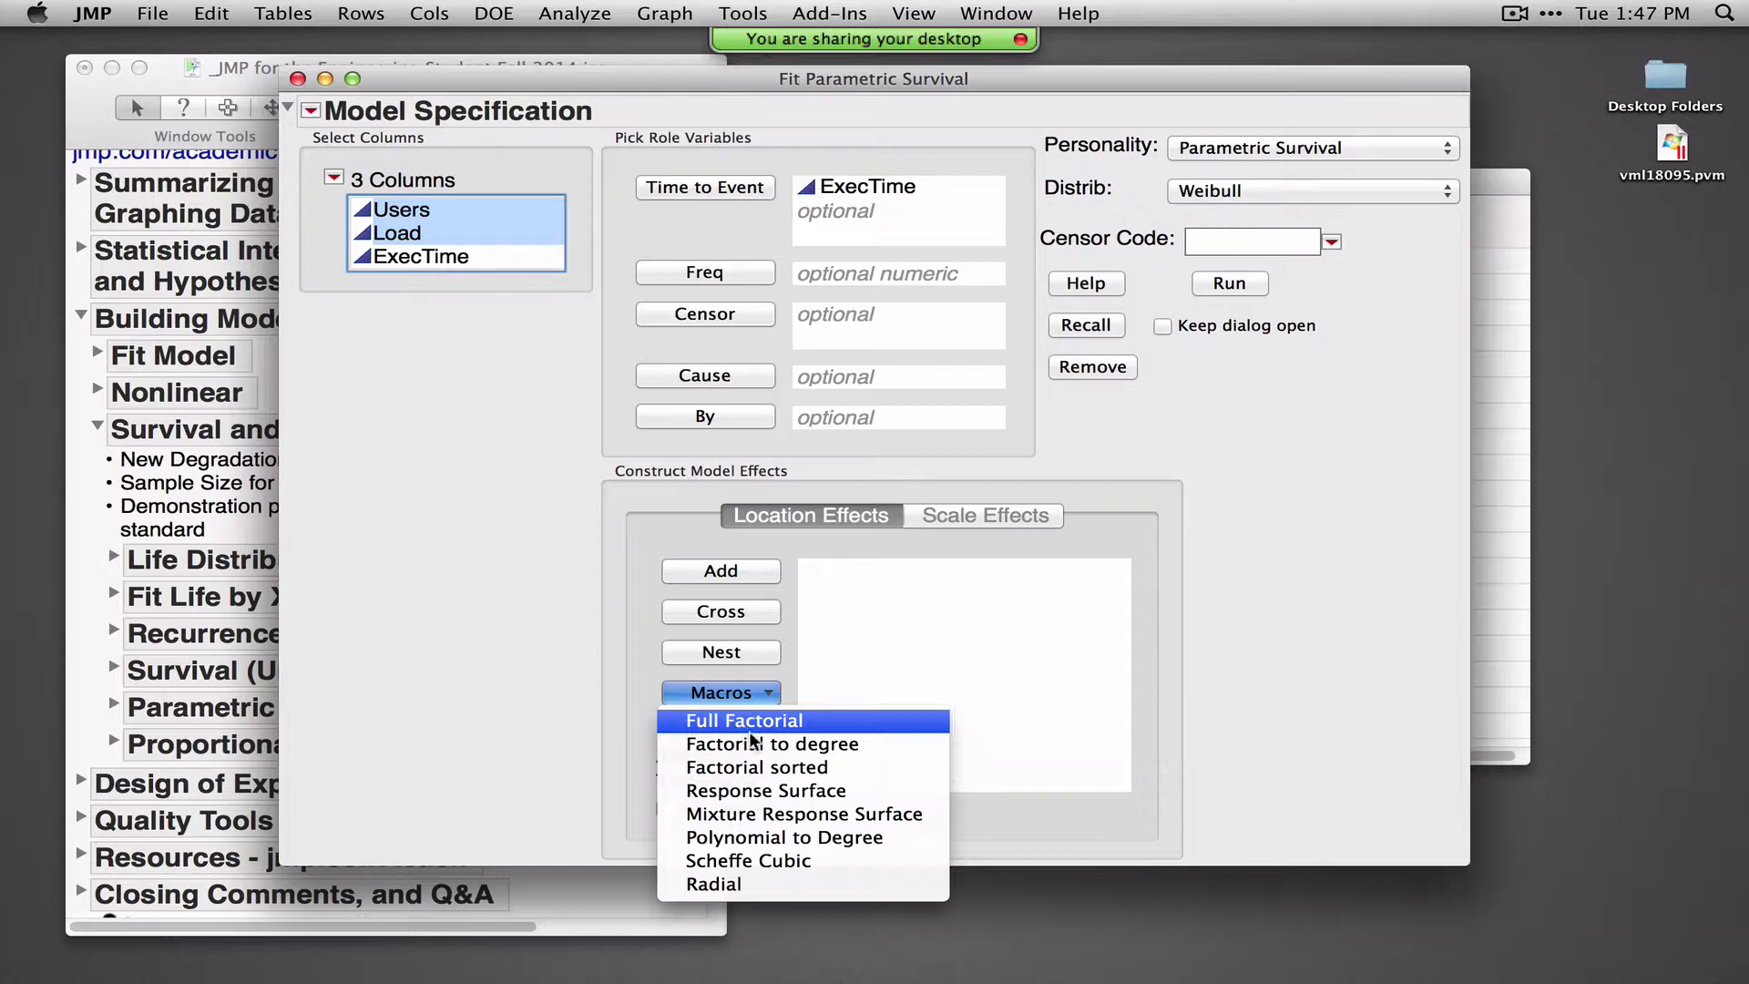
pyautogui.click(745, 725)
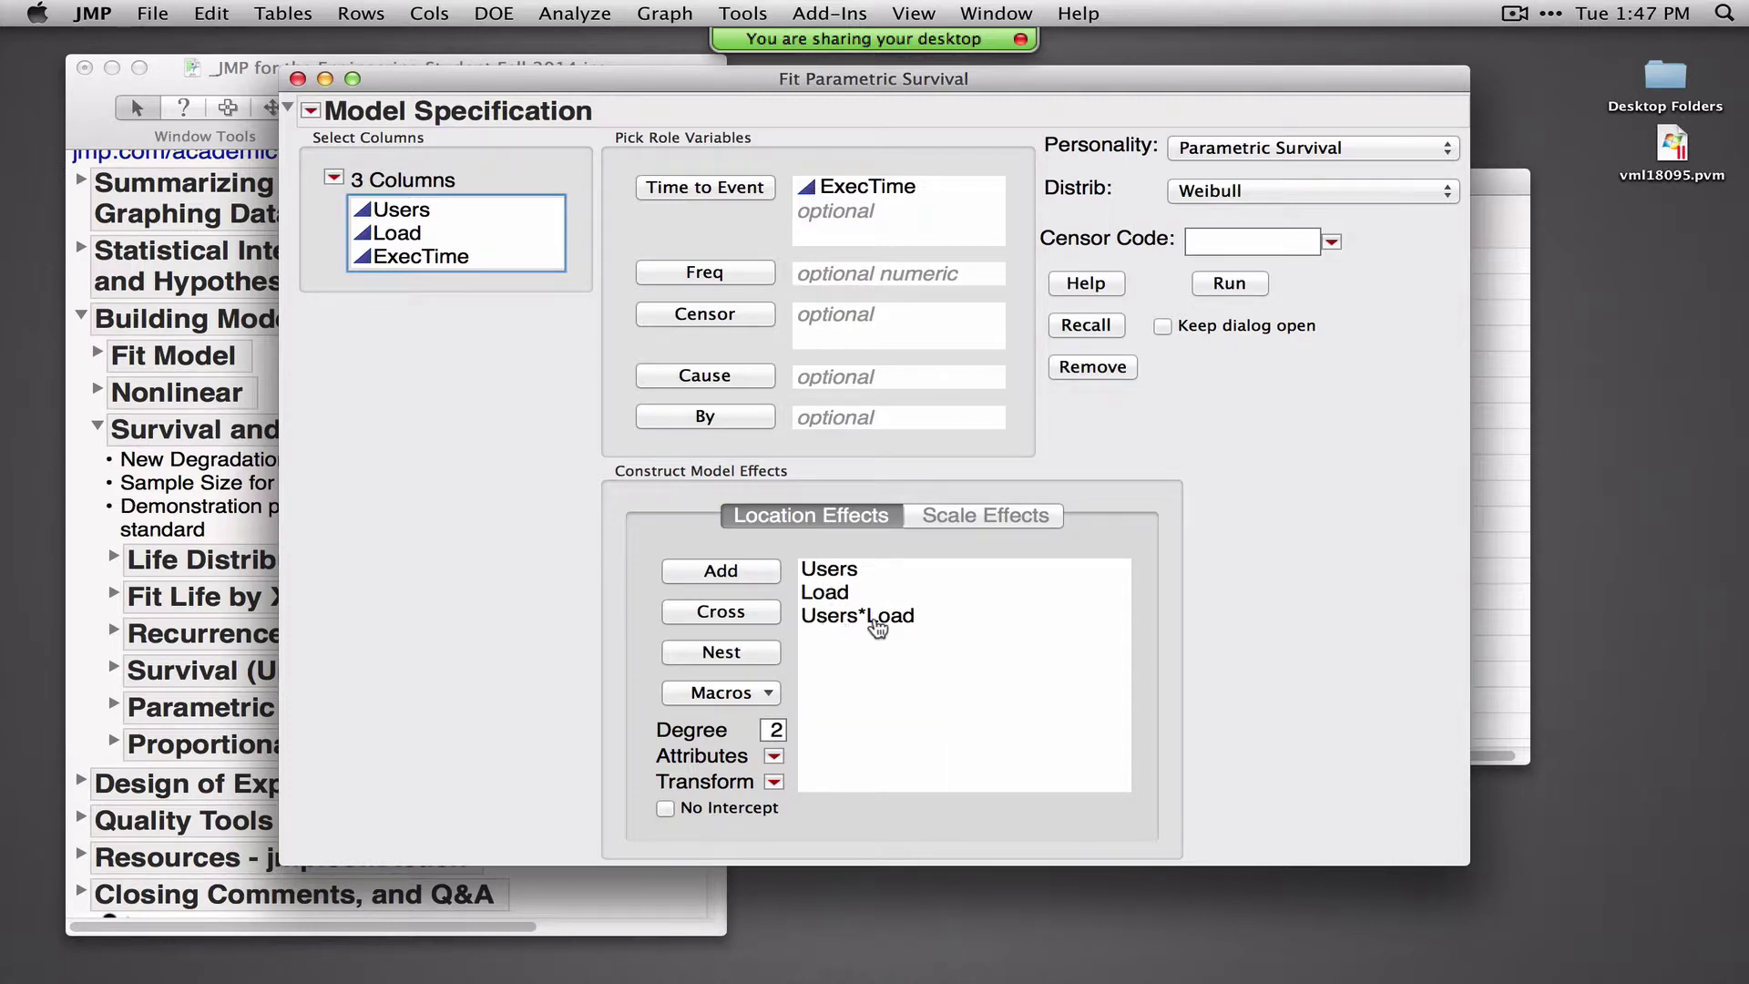
pyautogui.click(1228, 283)
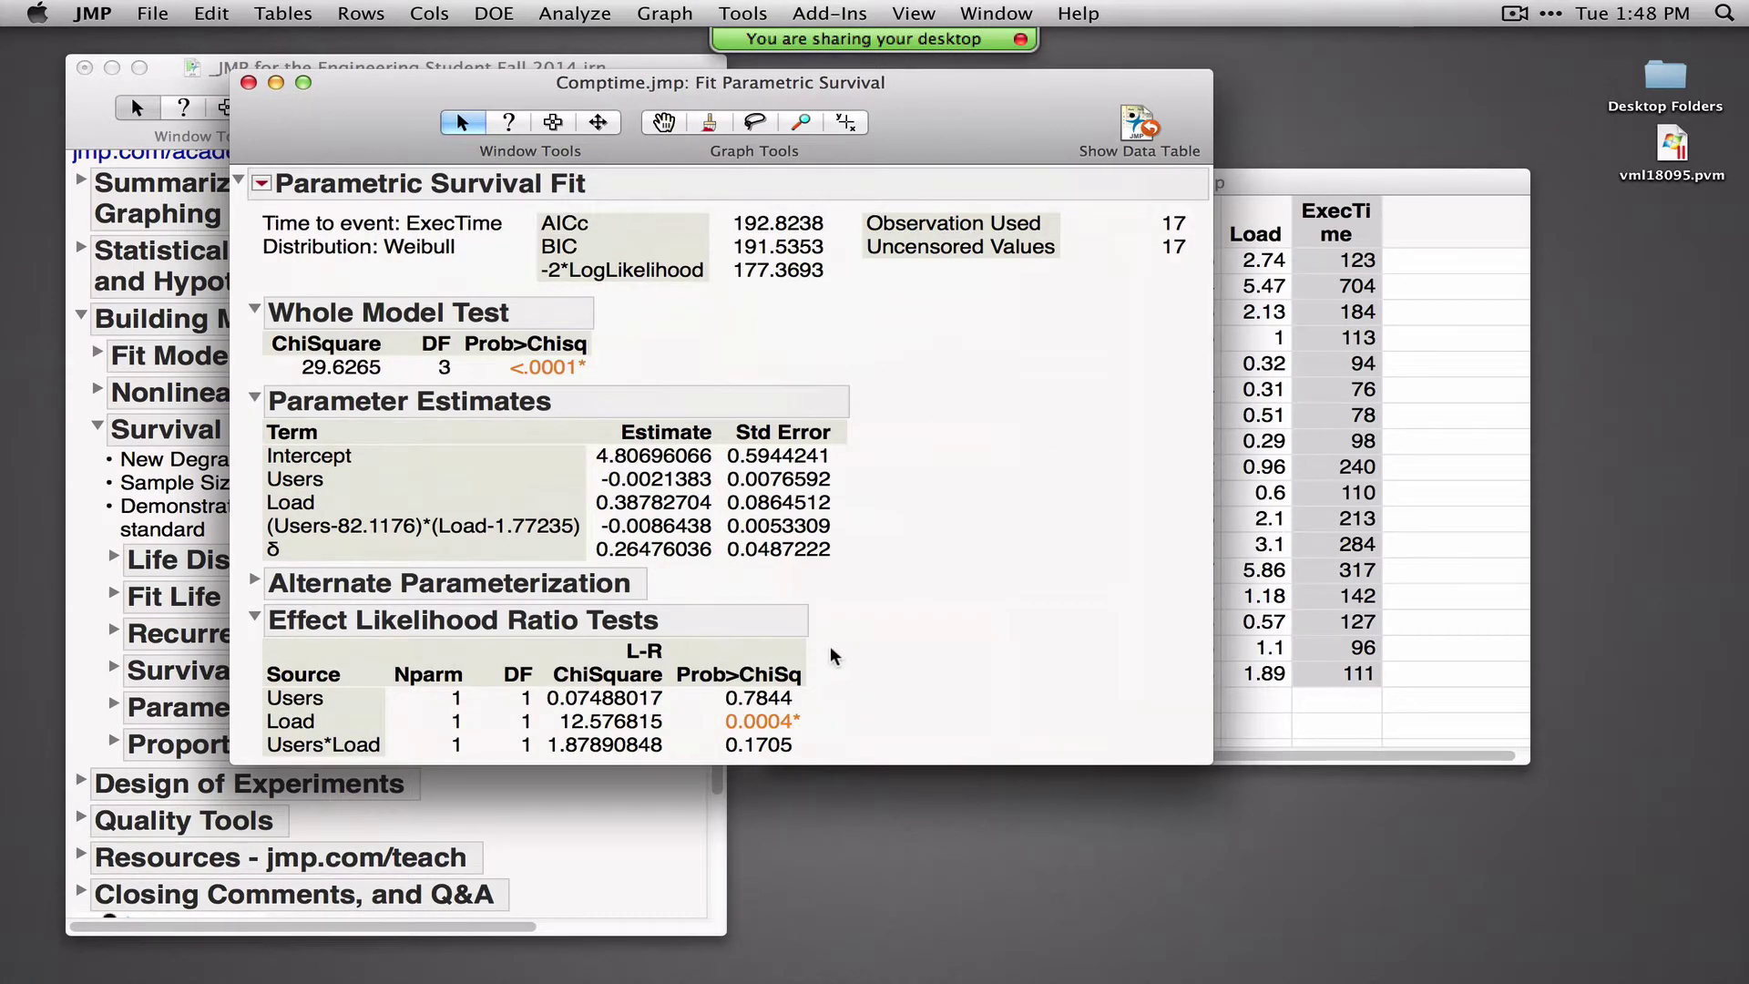
# Review the Parametric Survival Fit report and its available options, and close the report
pyautogui.moveTo(832, 649)
pyautogui.mouseDown()
pyautogui.moveTo(872, 742)
pyautogui.moveTo(853, 759)
pyautogui.mouseUp()
pyautogui.click(261, 183)
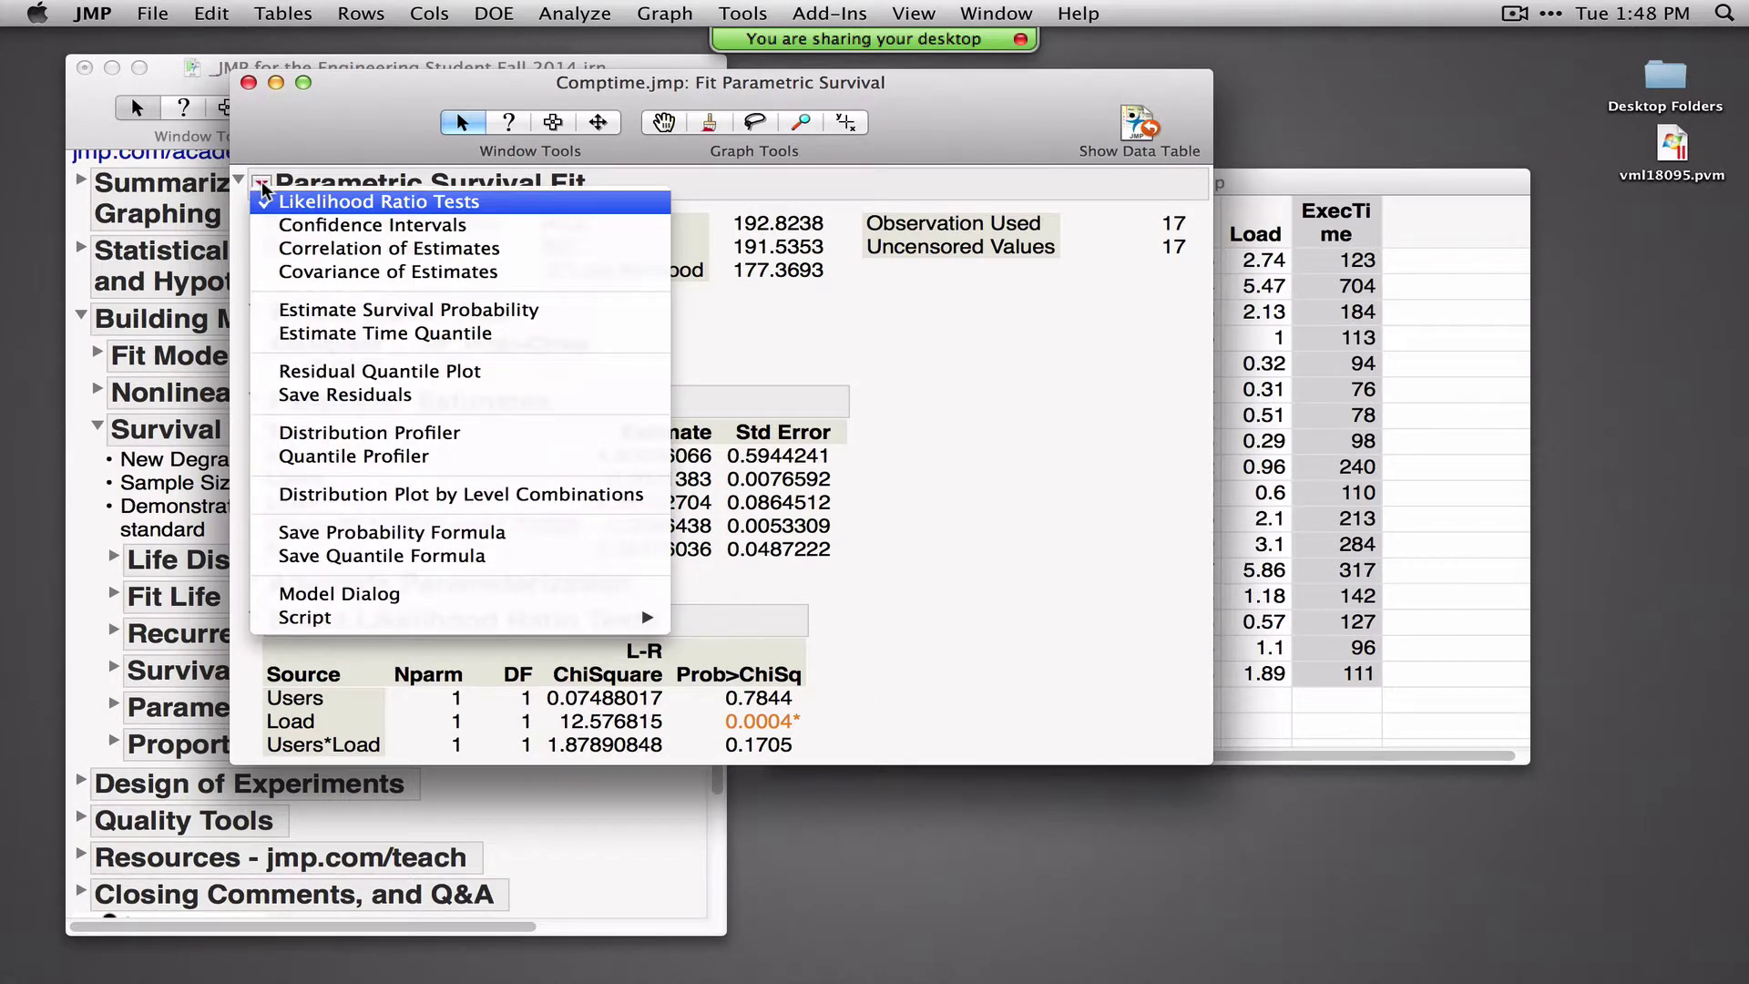
pyautogui.click(306, 137)
pyautogui.click(248, 82)
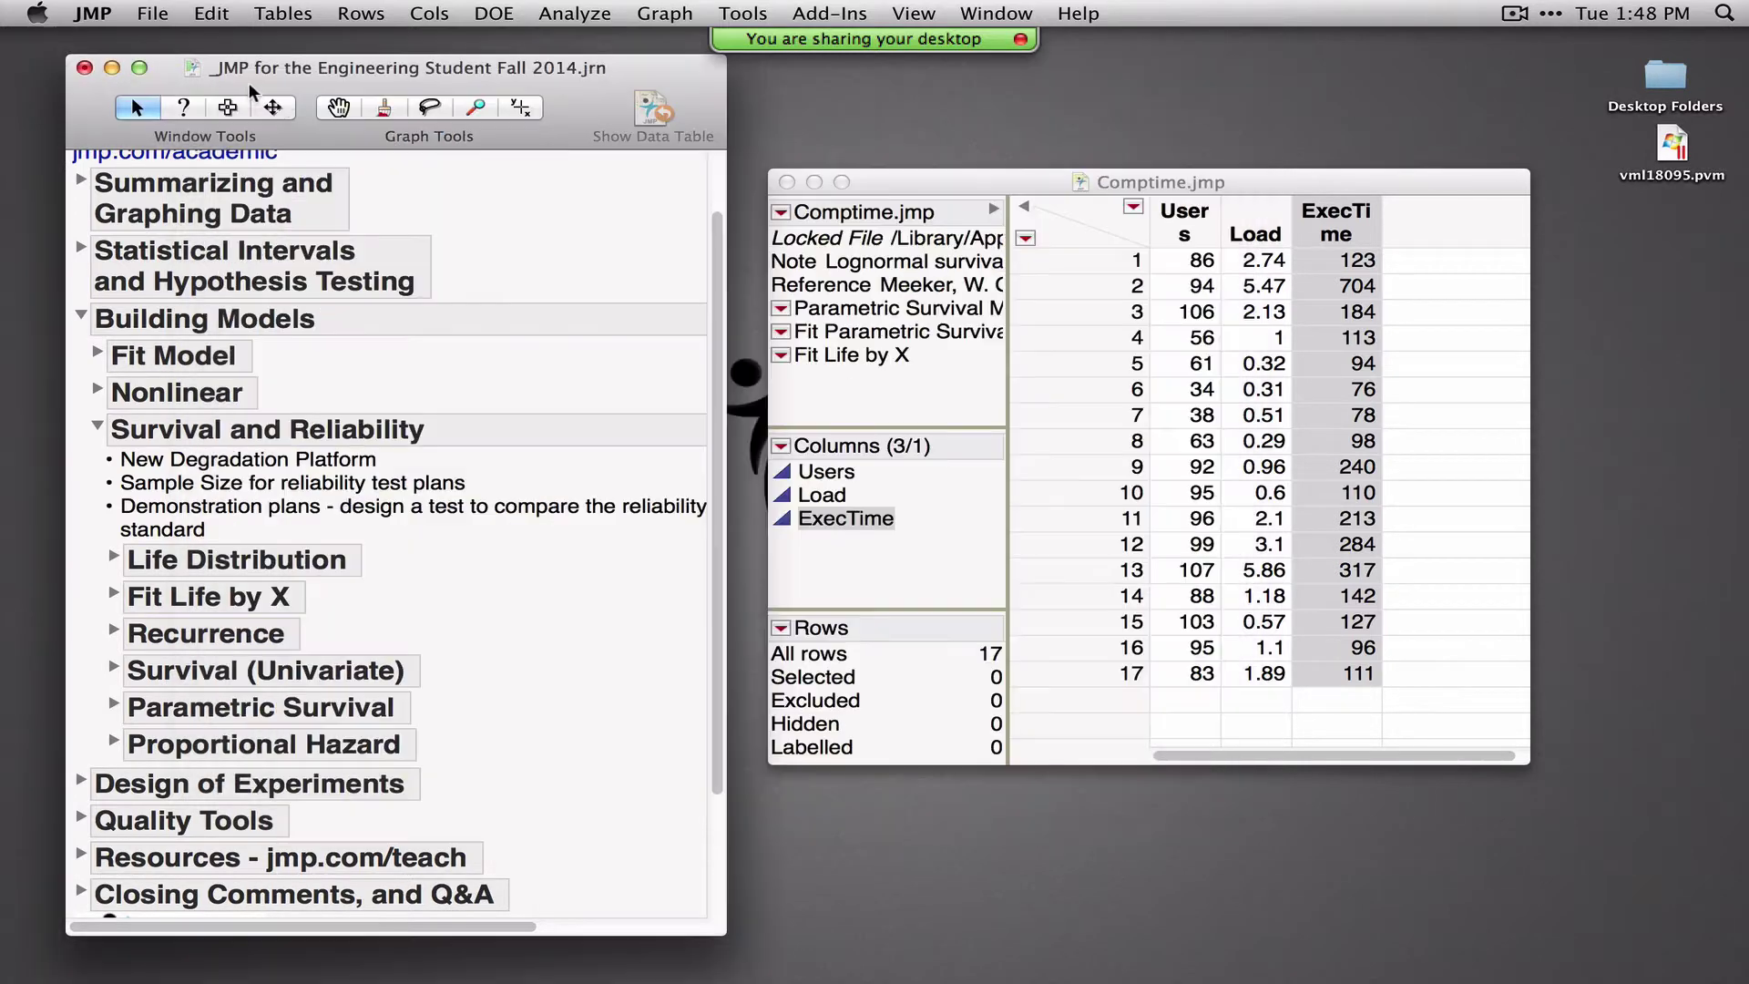
# Close the Comptime data table and switch the journal from the Building Models topic to the Design of Experiments topic
pyautogui.click(787, 182)
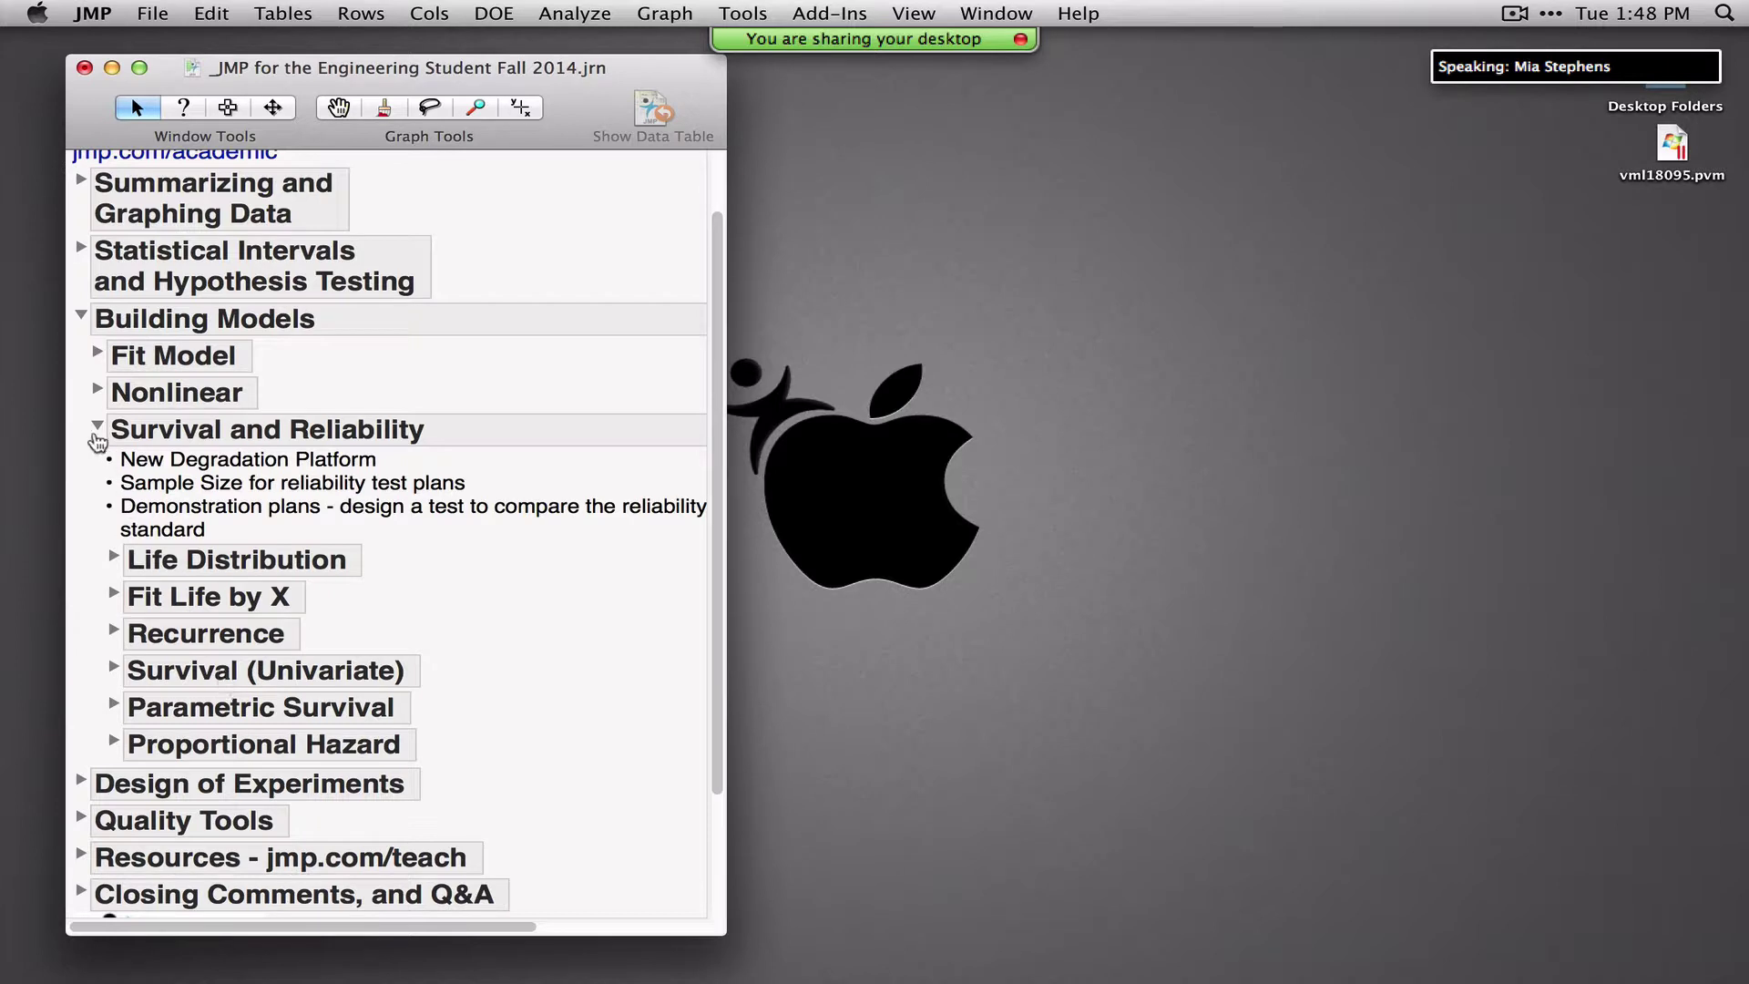
pyautogui.click(96, 432)
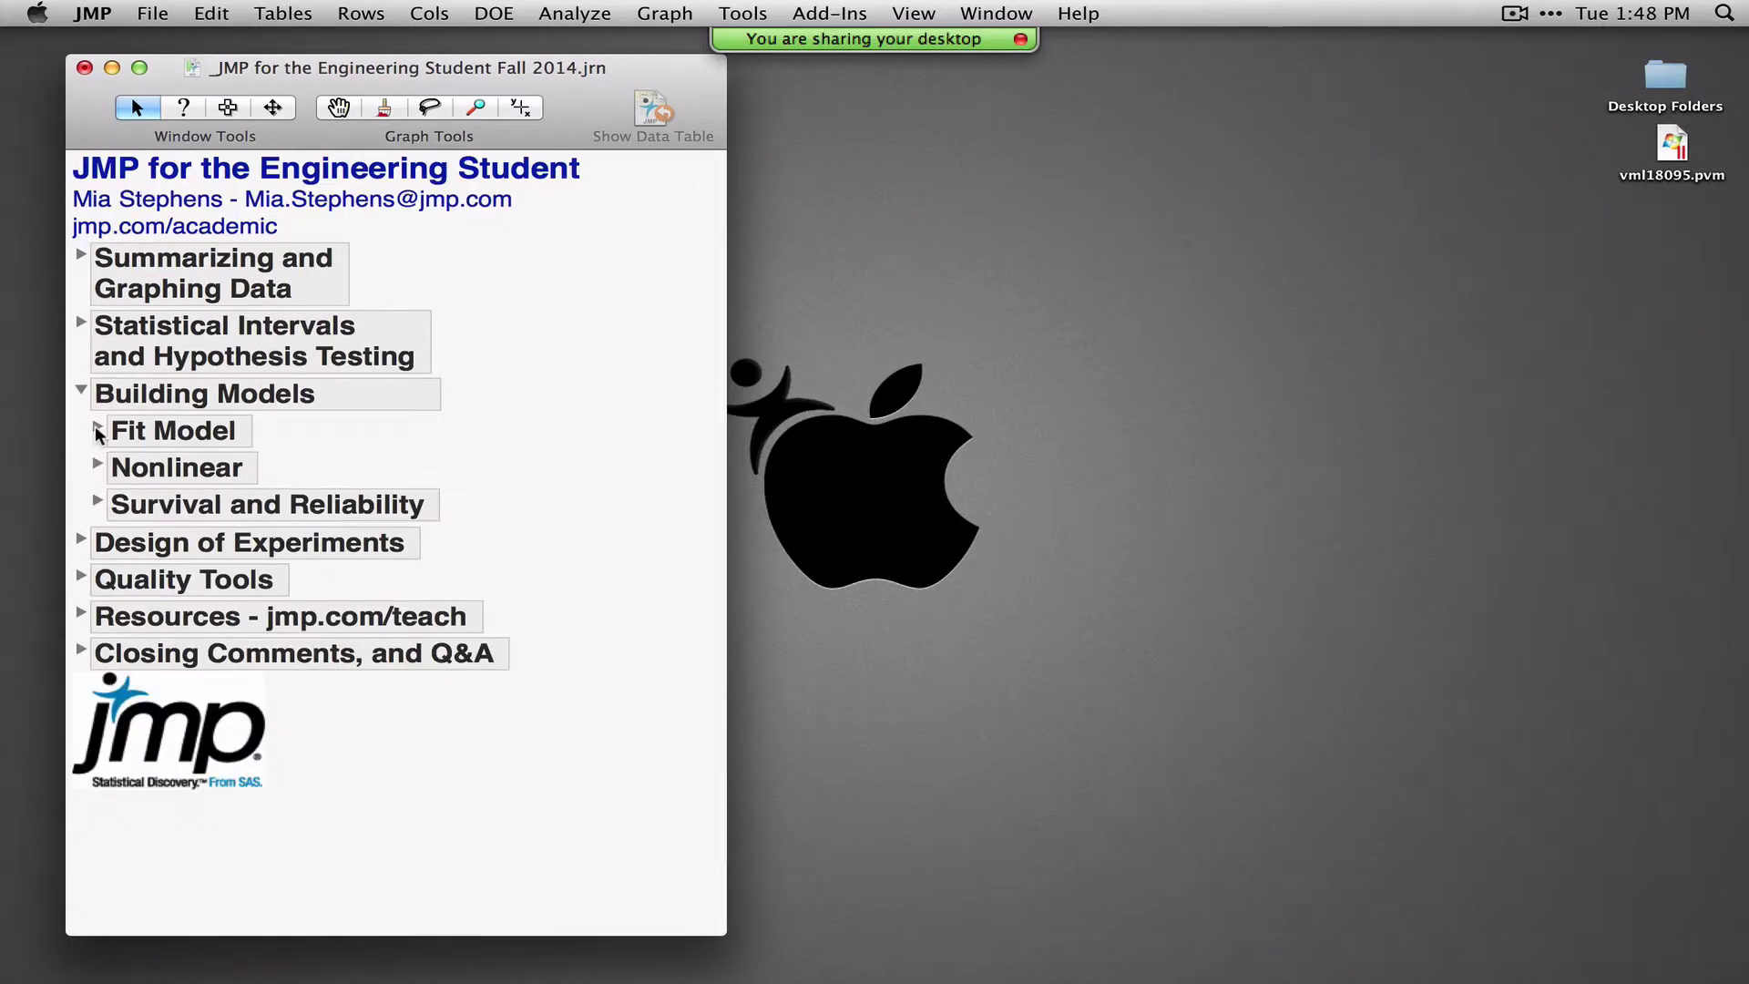
pyautogui.click(82, 393)
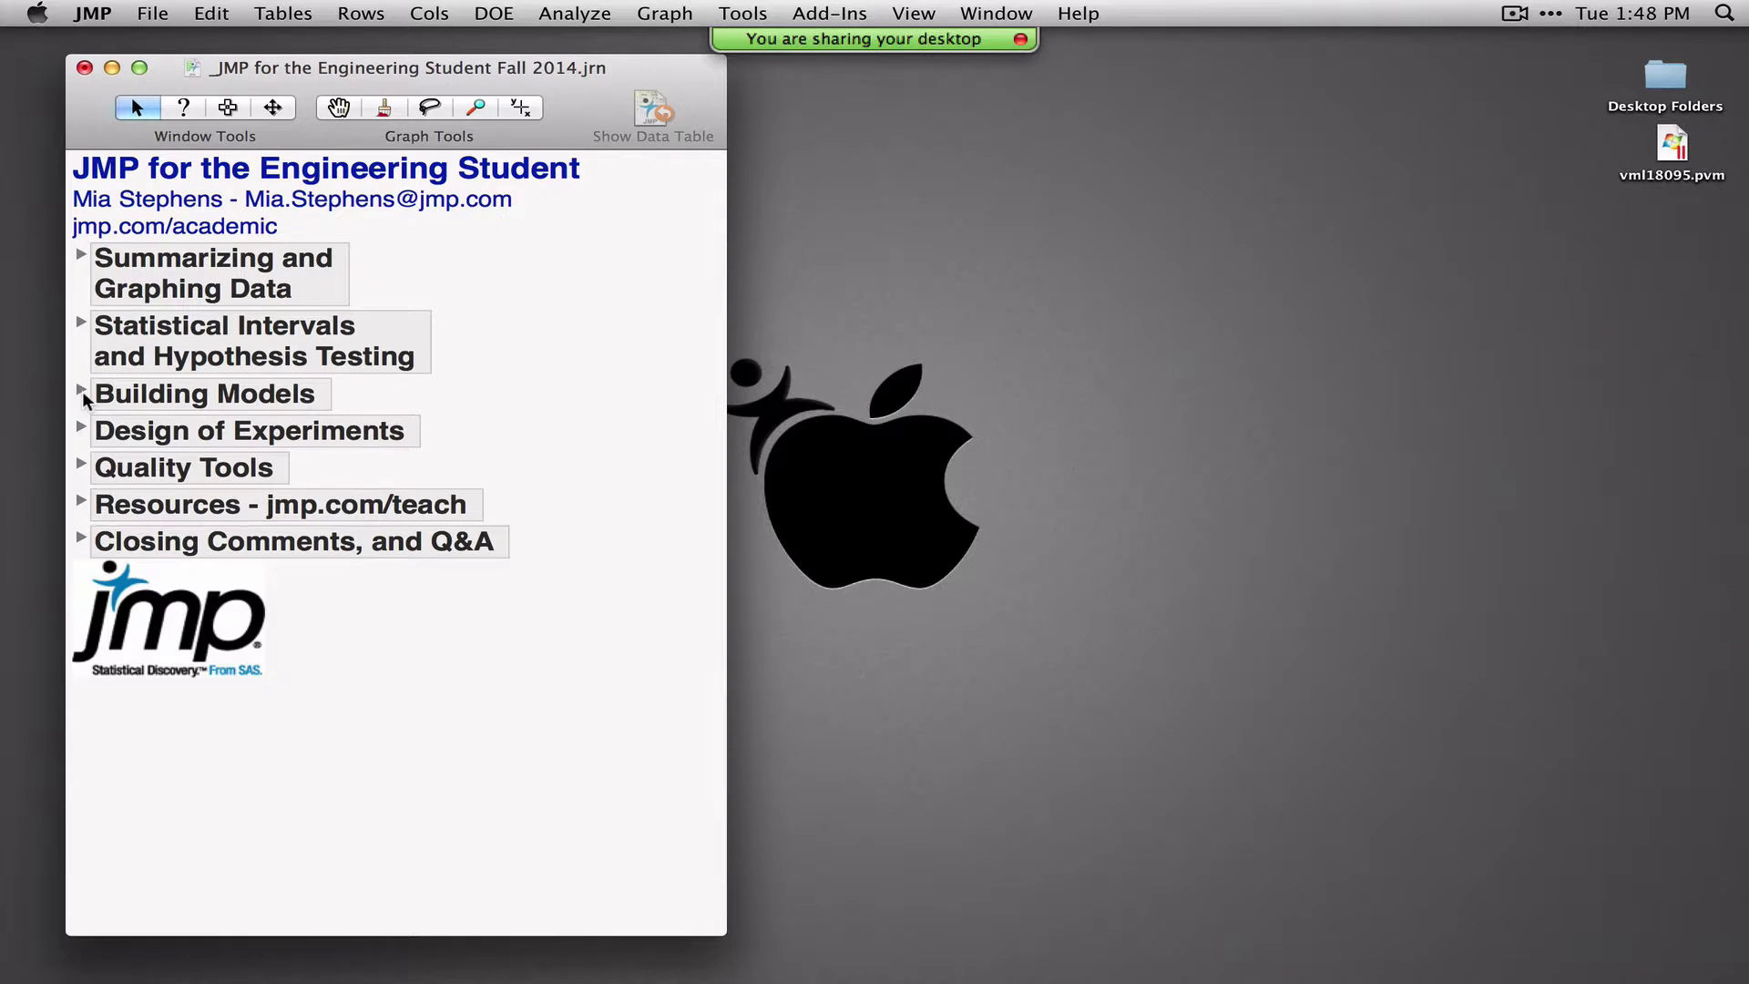
pyautogui.click(81, 427)
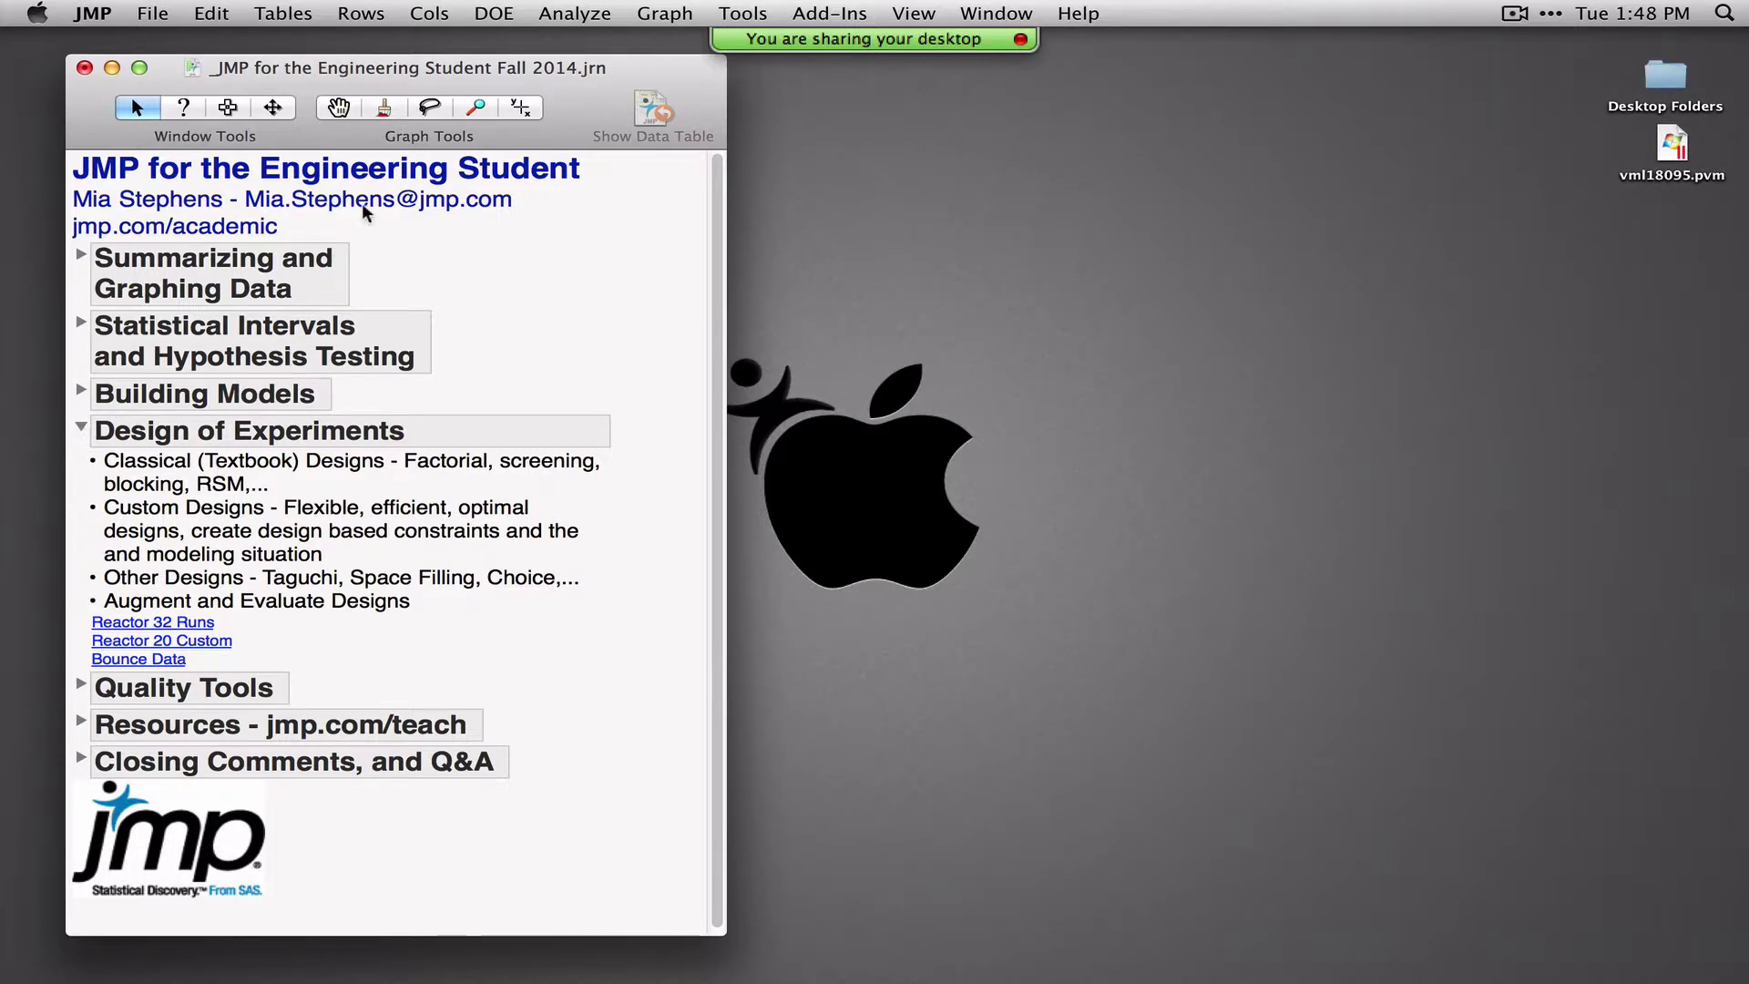
# Start a new Custom Design and reposition its window over the journal
pyautogui.click(486, 16)
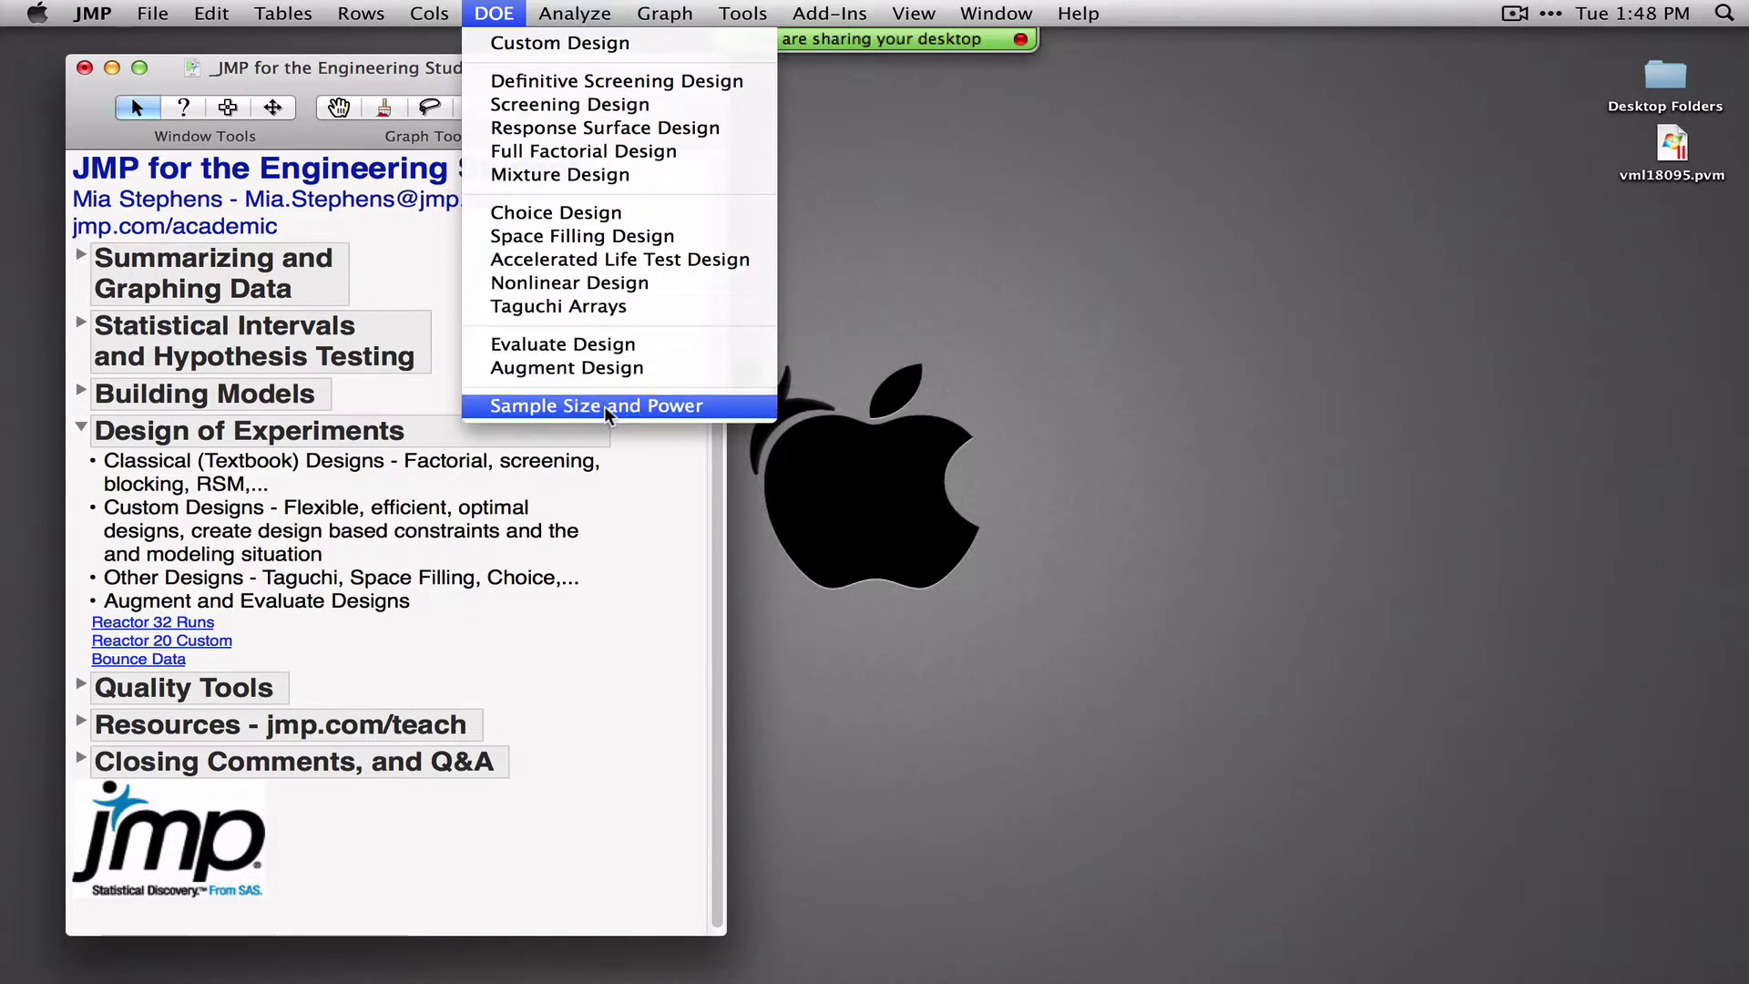
pyautogui.click(543, 43)
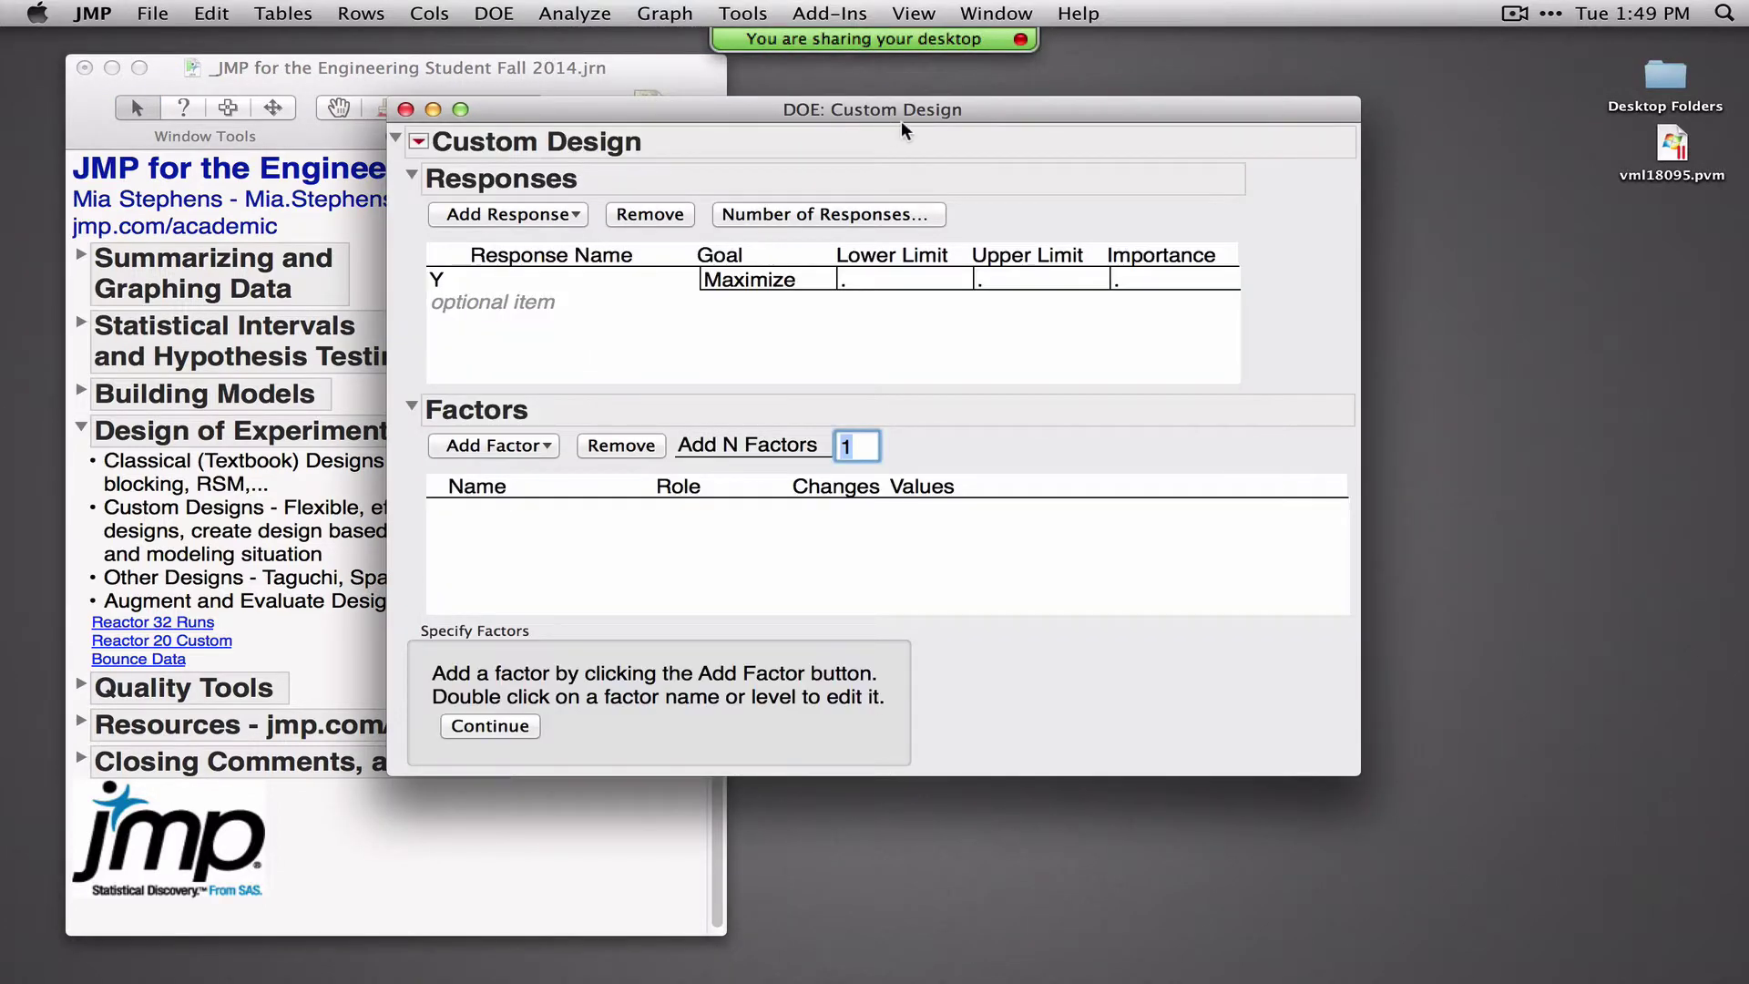
pyautogui.moveTo(900, 121)
pyautogui.mouseDown()
pyautogui.moveTo(953, 135)
pyautogui.moveTo(901, 142)
pyautogui.mouseUp()
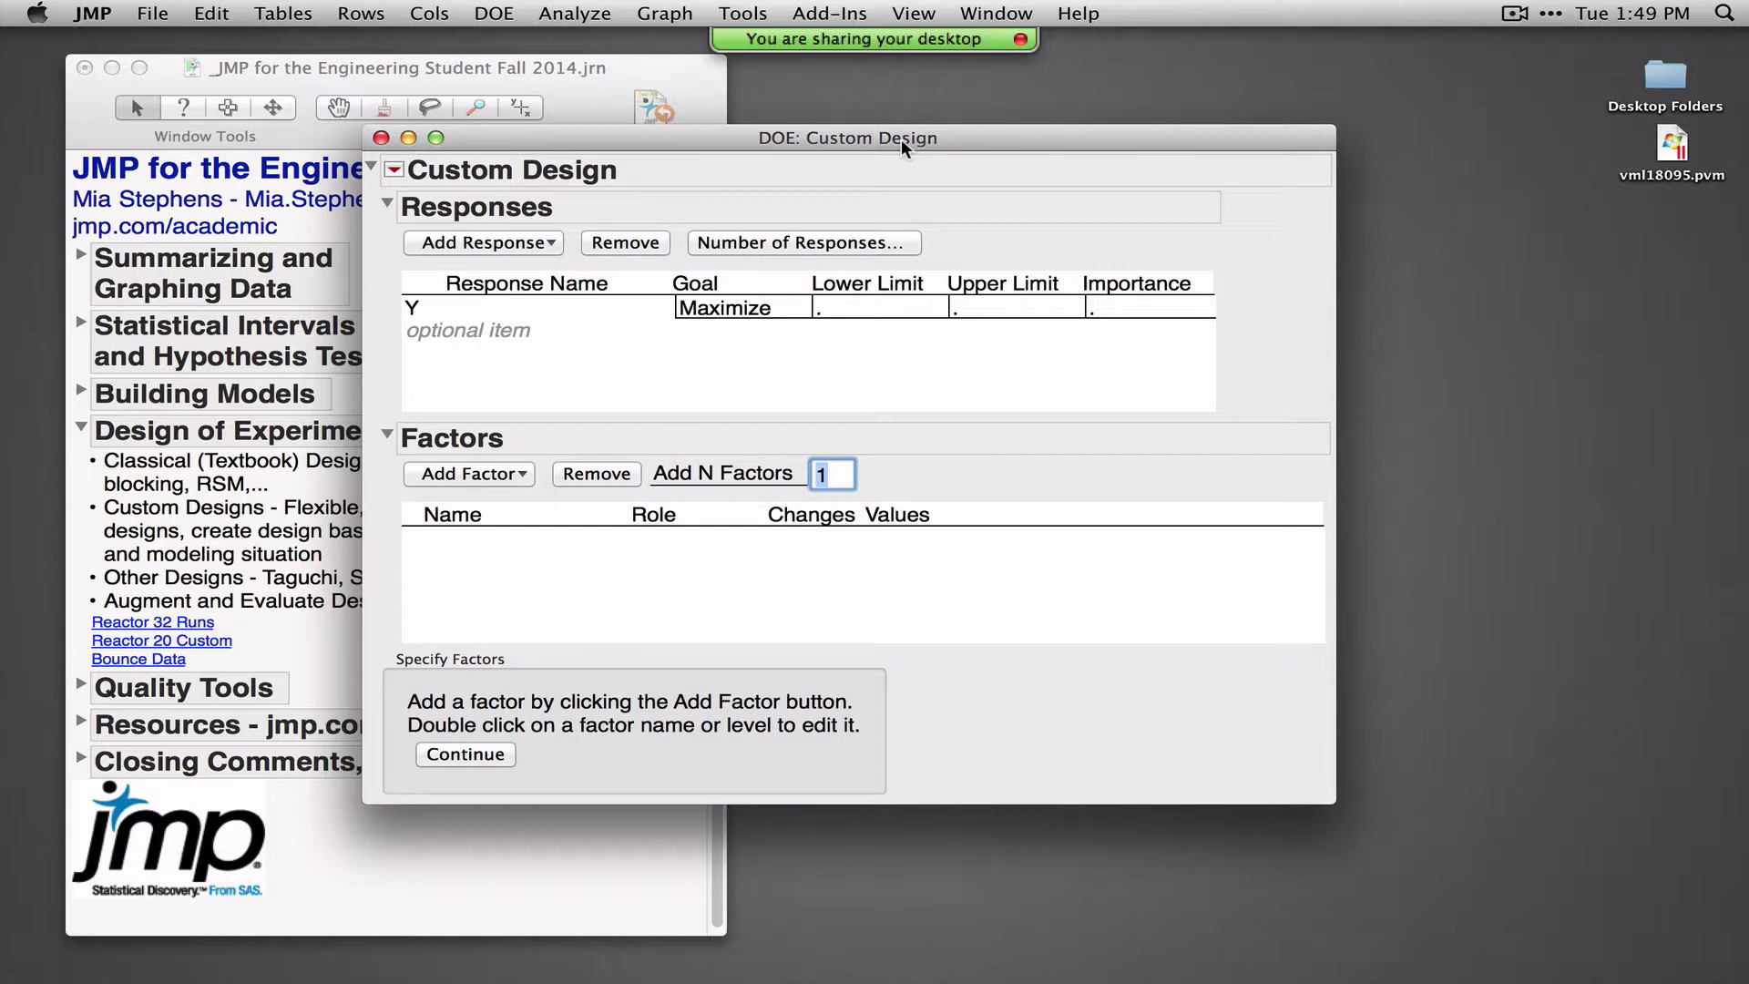
pyautogui.moveTo(900, 139); pyautogui.dragTo(941, 139)
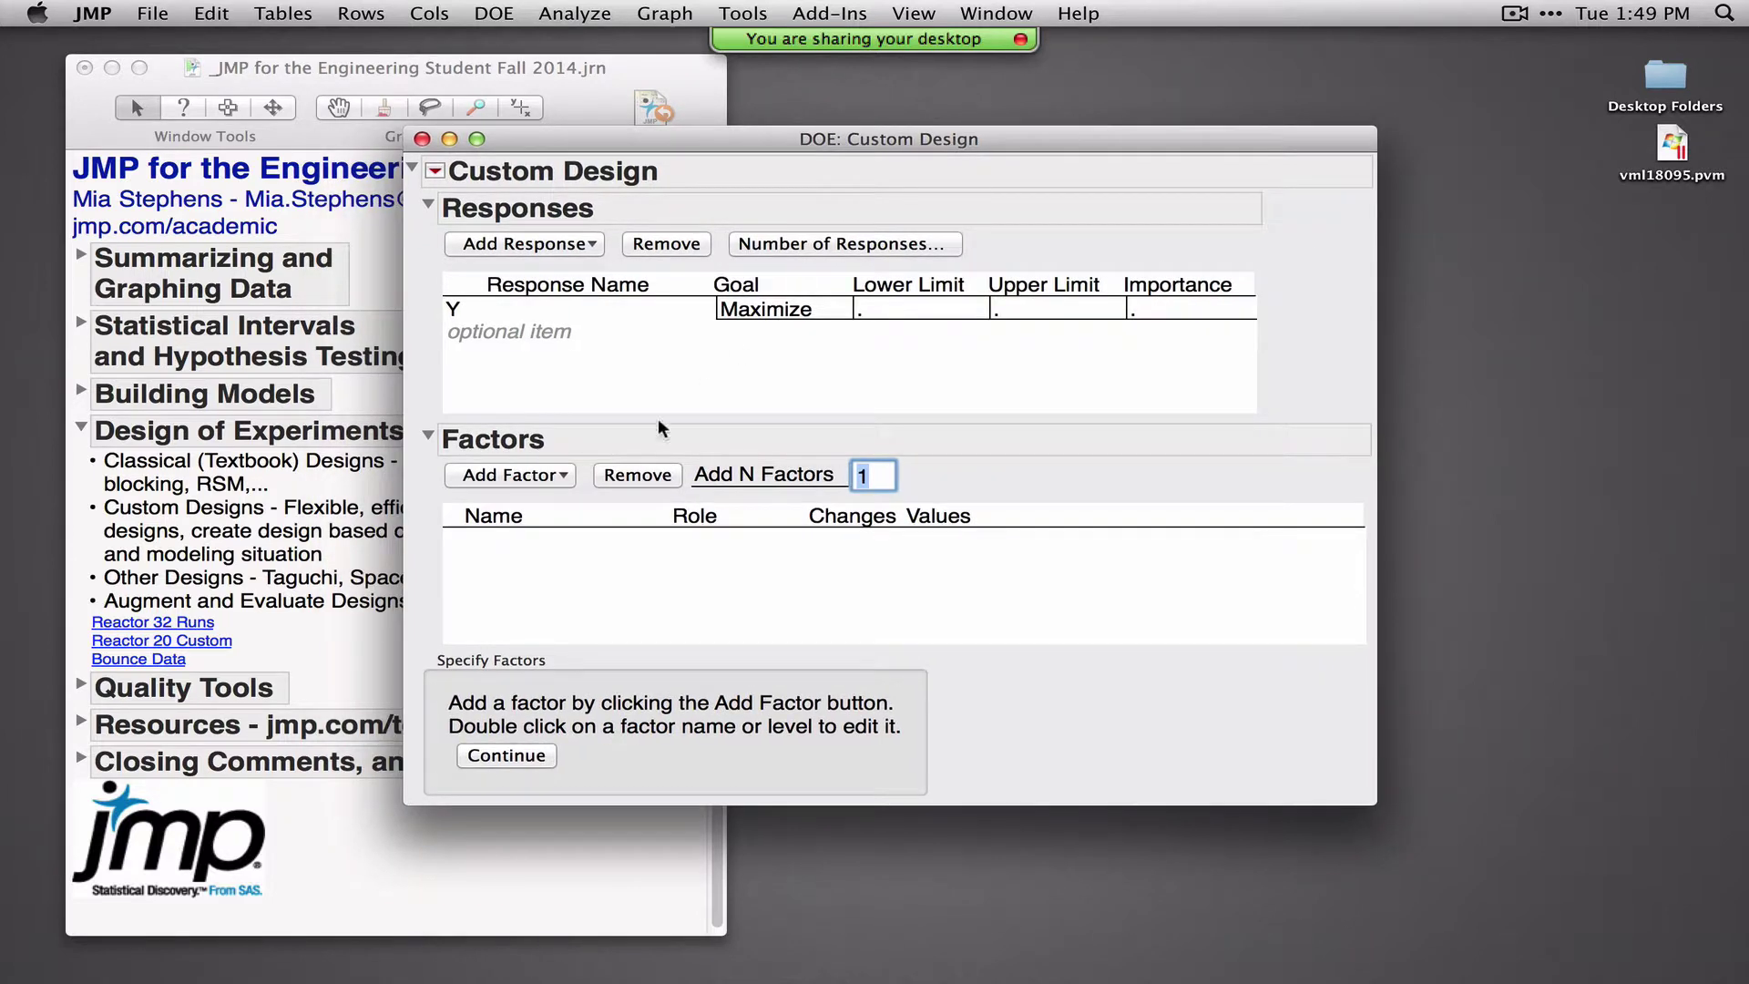
# Add two continuous factors and one 4-level discrete numeric factor to the custom design, keeping the default names
pyautogui.click(510, 475)
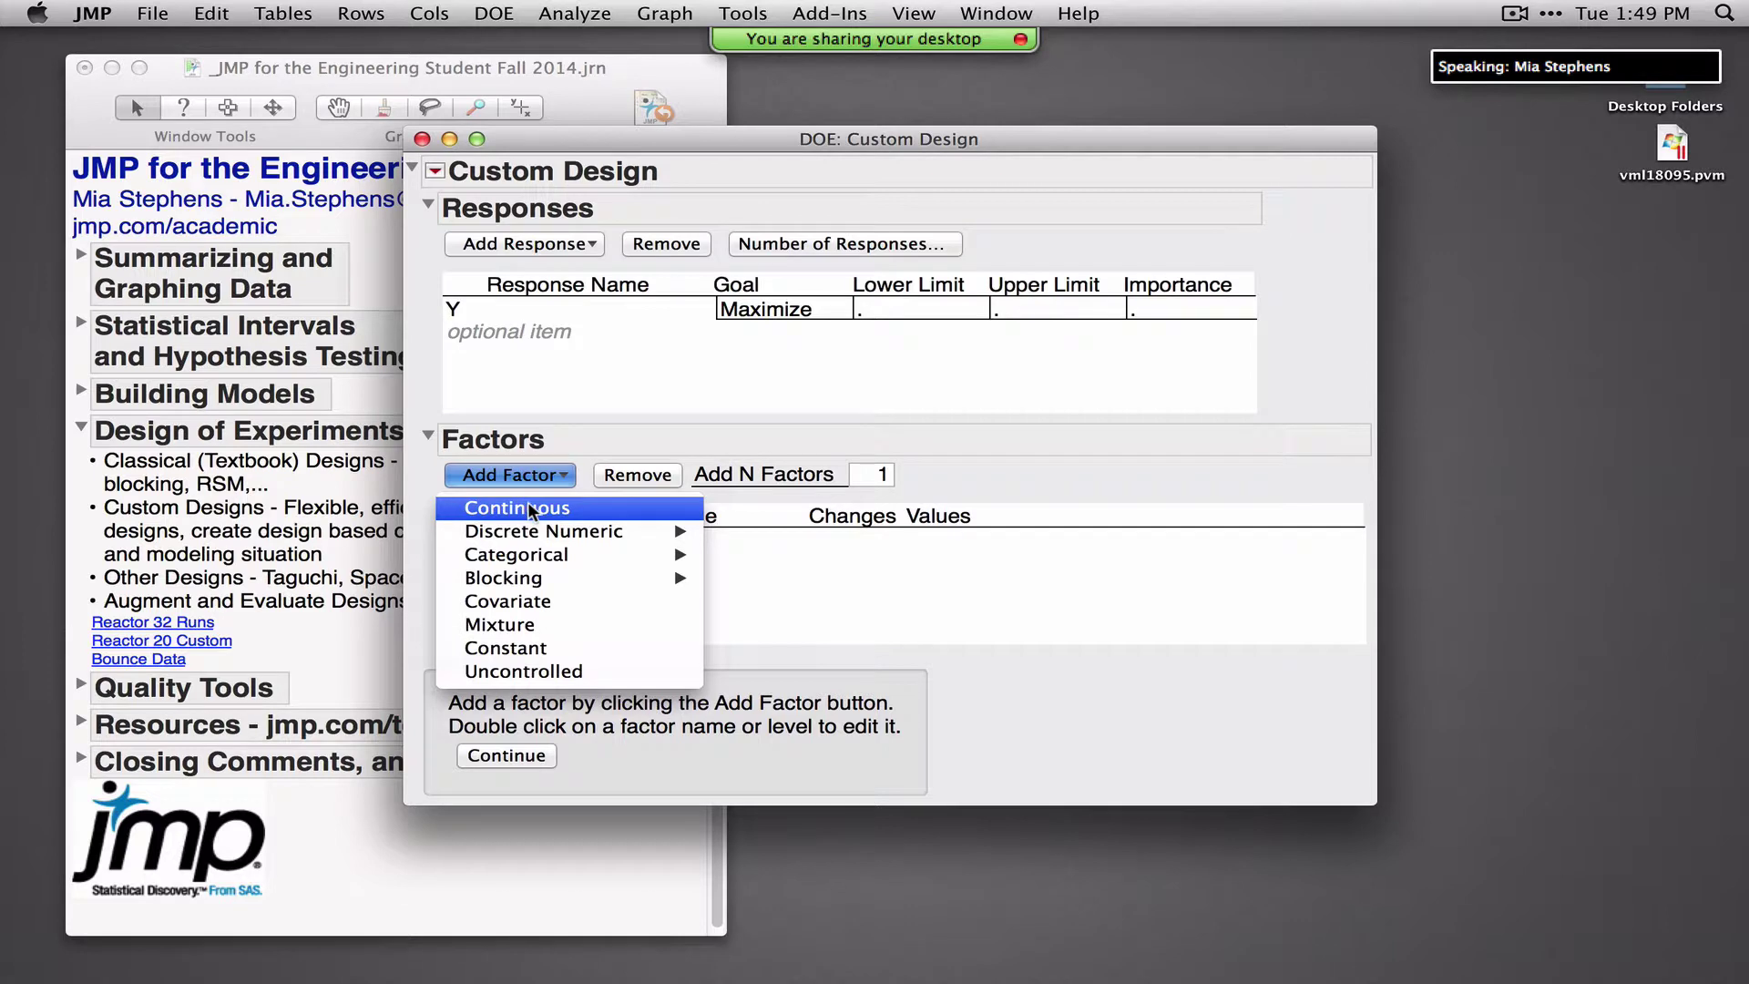
pyautogui.click(530, 506)
pyautogui.click(530, 474)
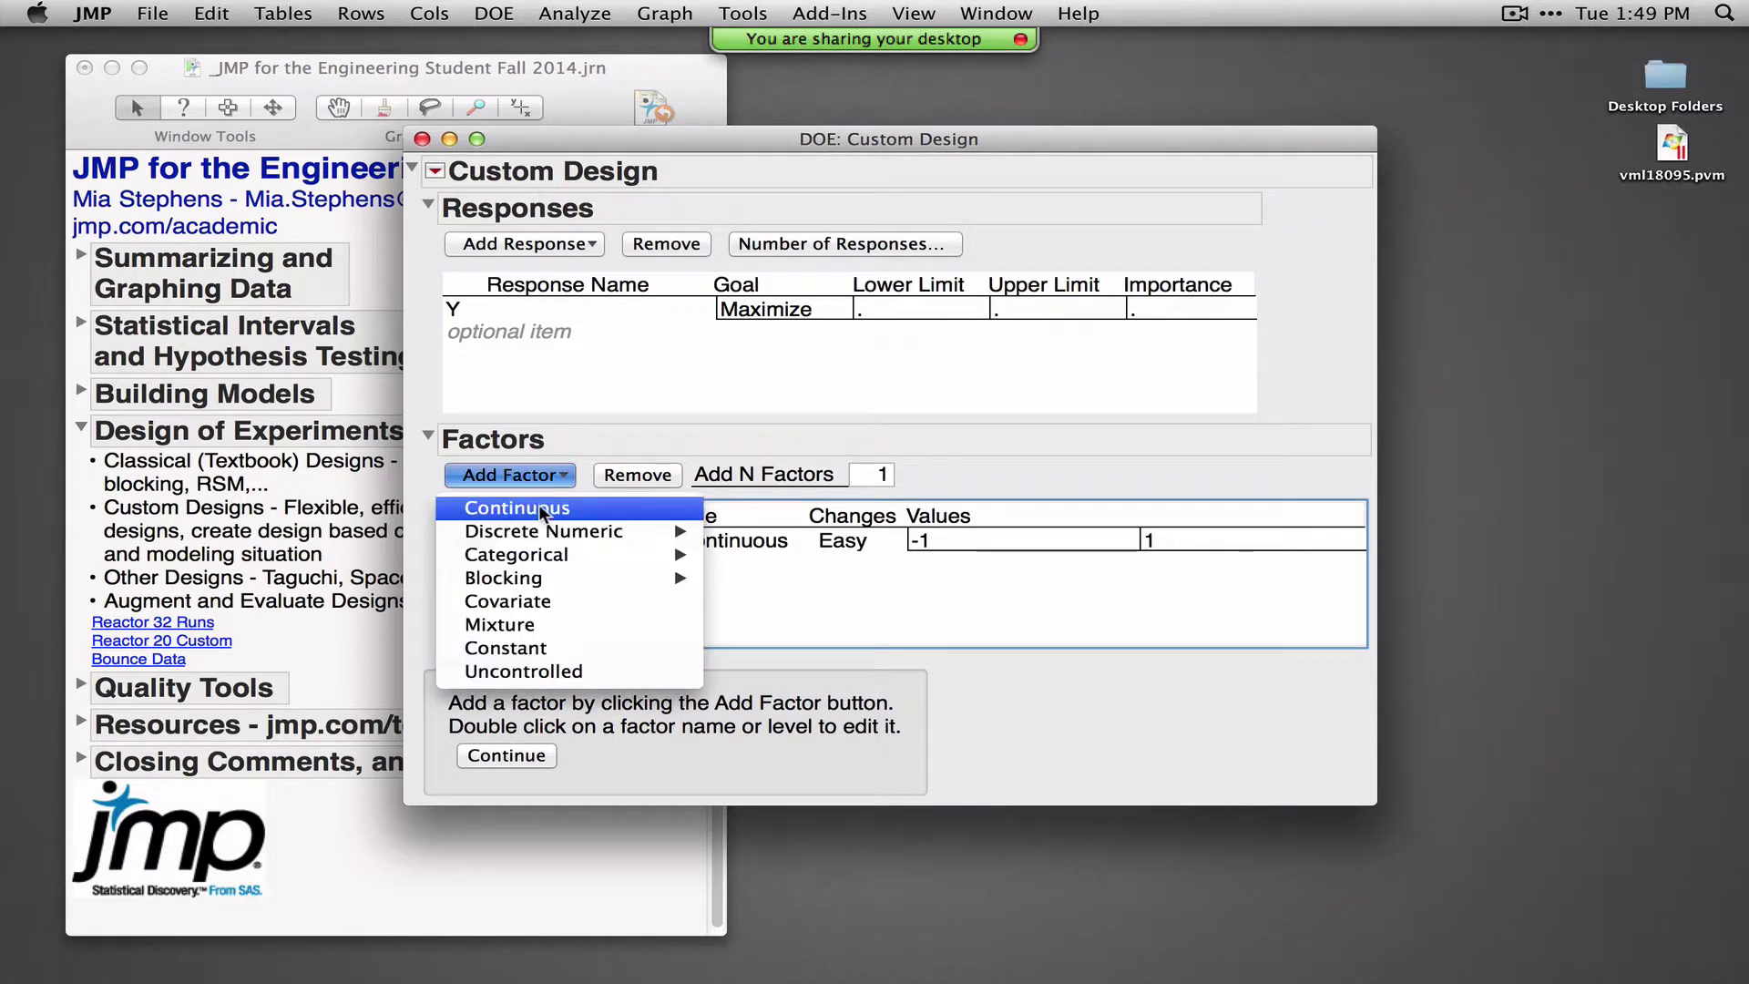
pyautogui.click(542, 511)
pyautogui.click(532, 475)
pyautogui.moveTo(557, 531)
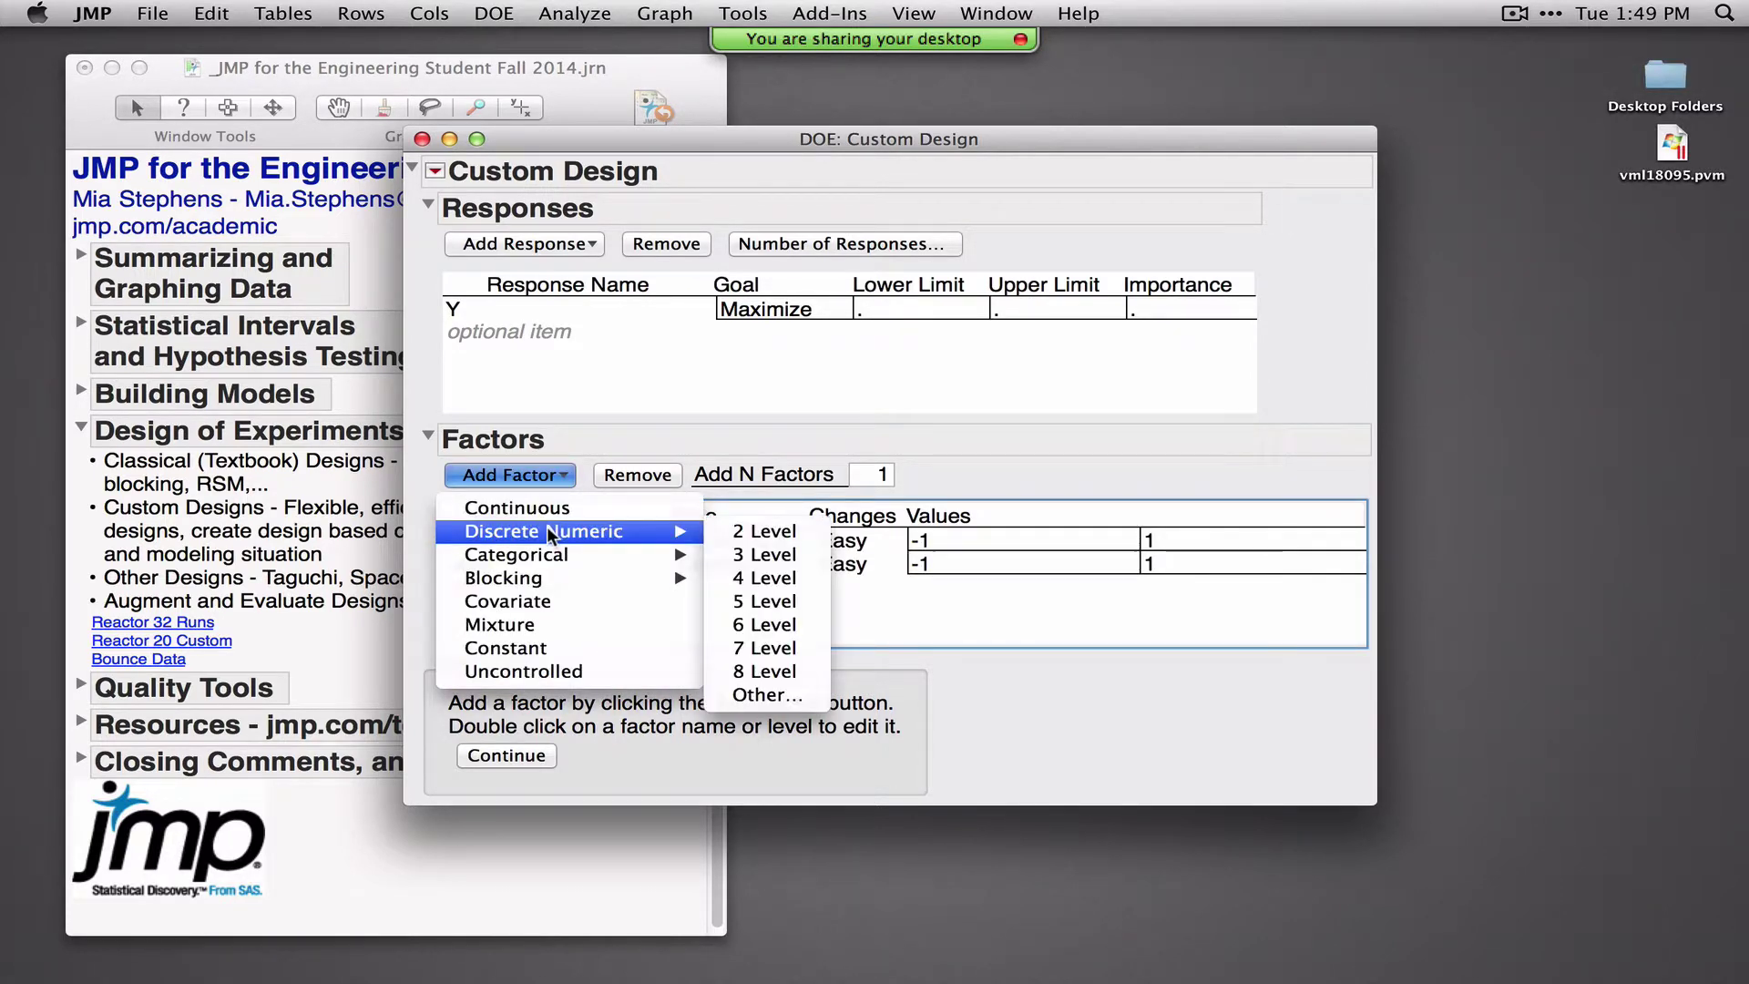
pyautogui.click(790, 578)
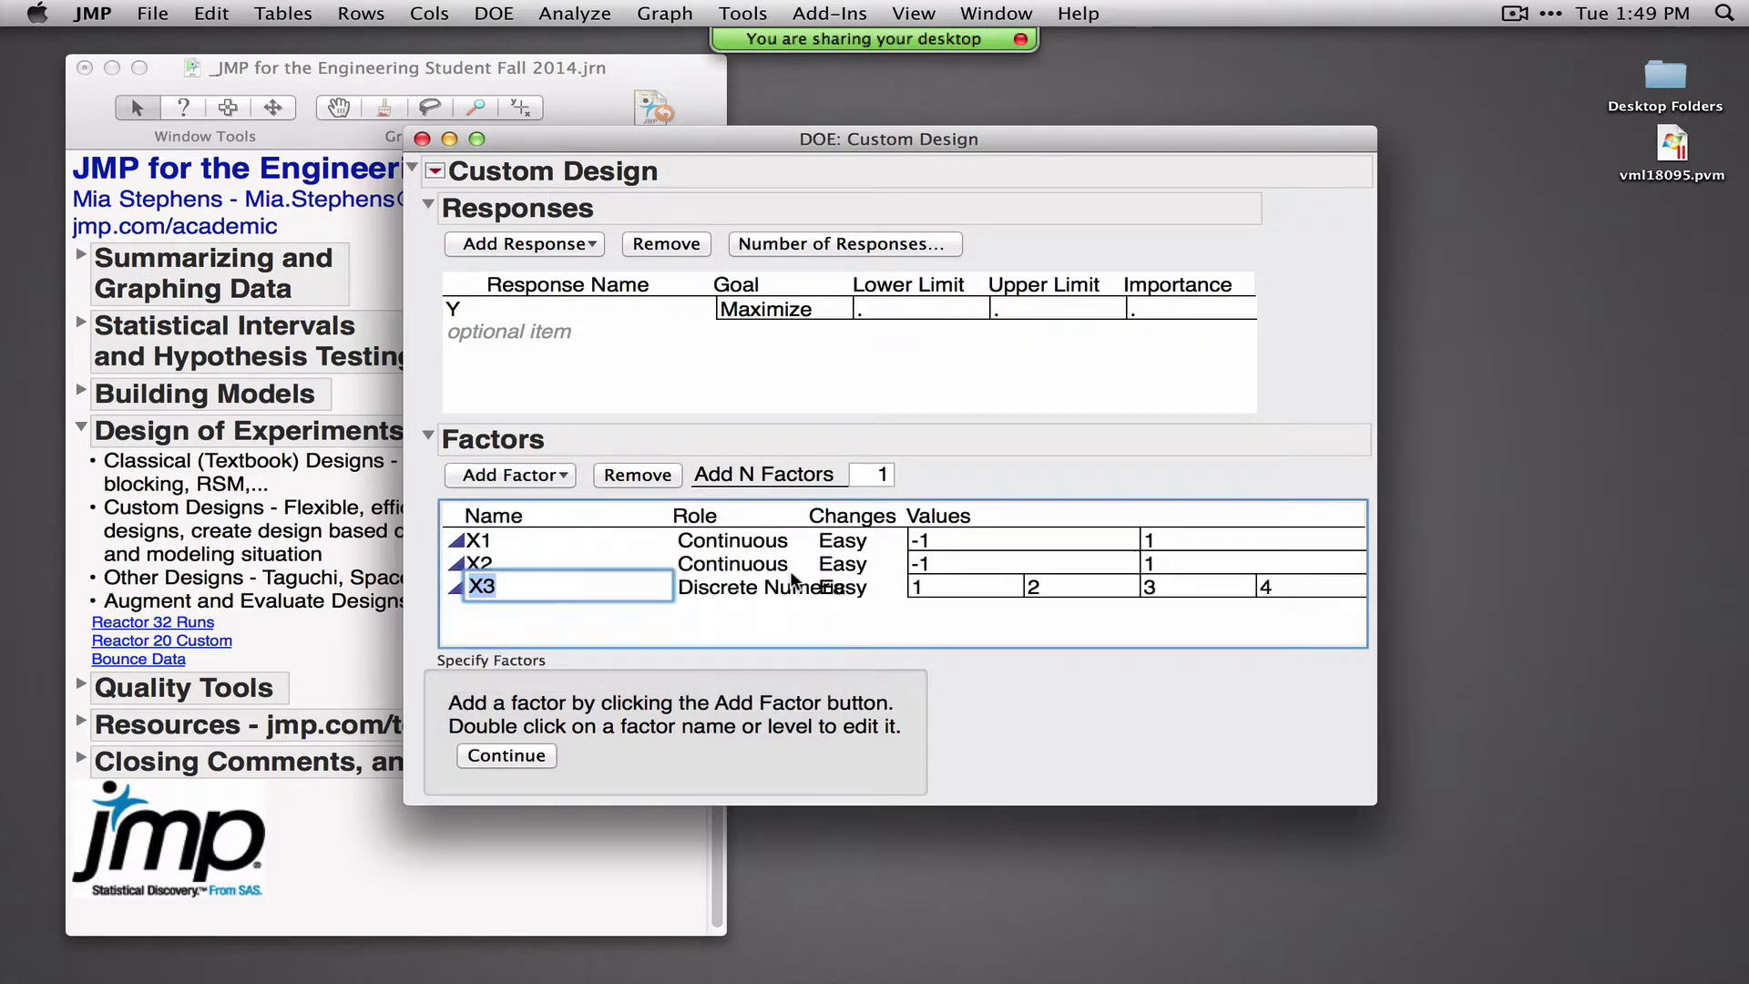
pyautogui.click(608, 621)
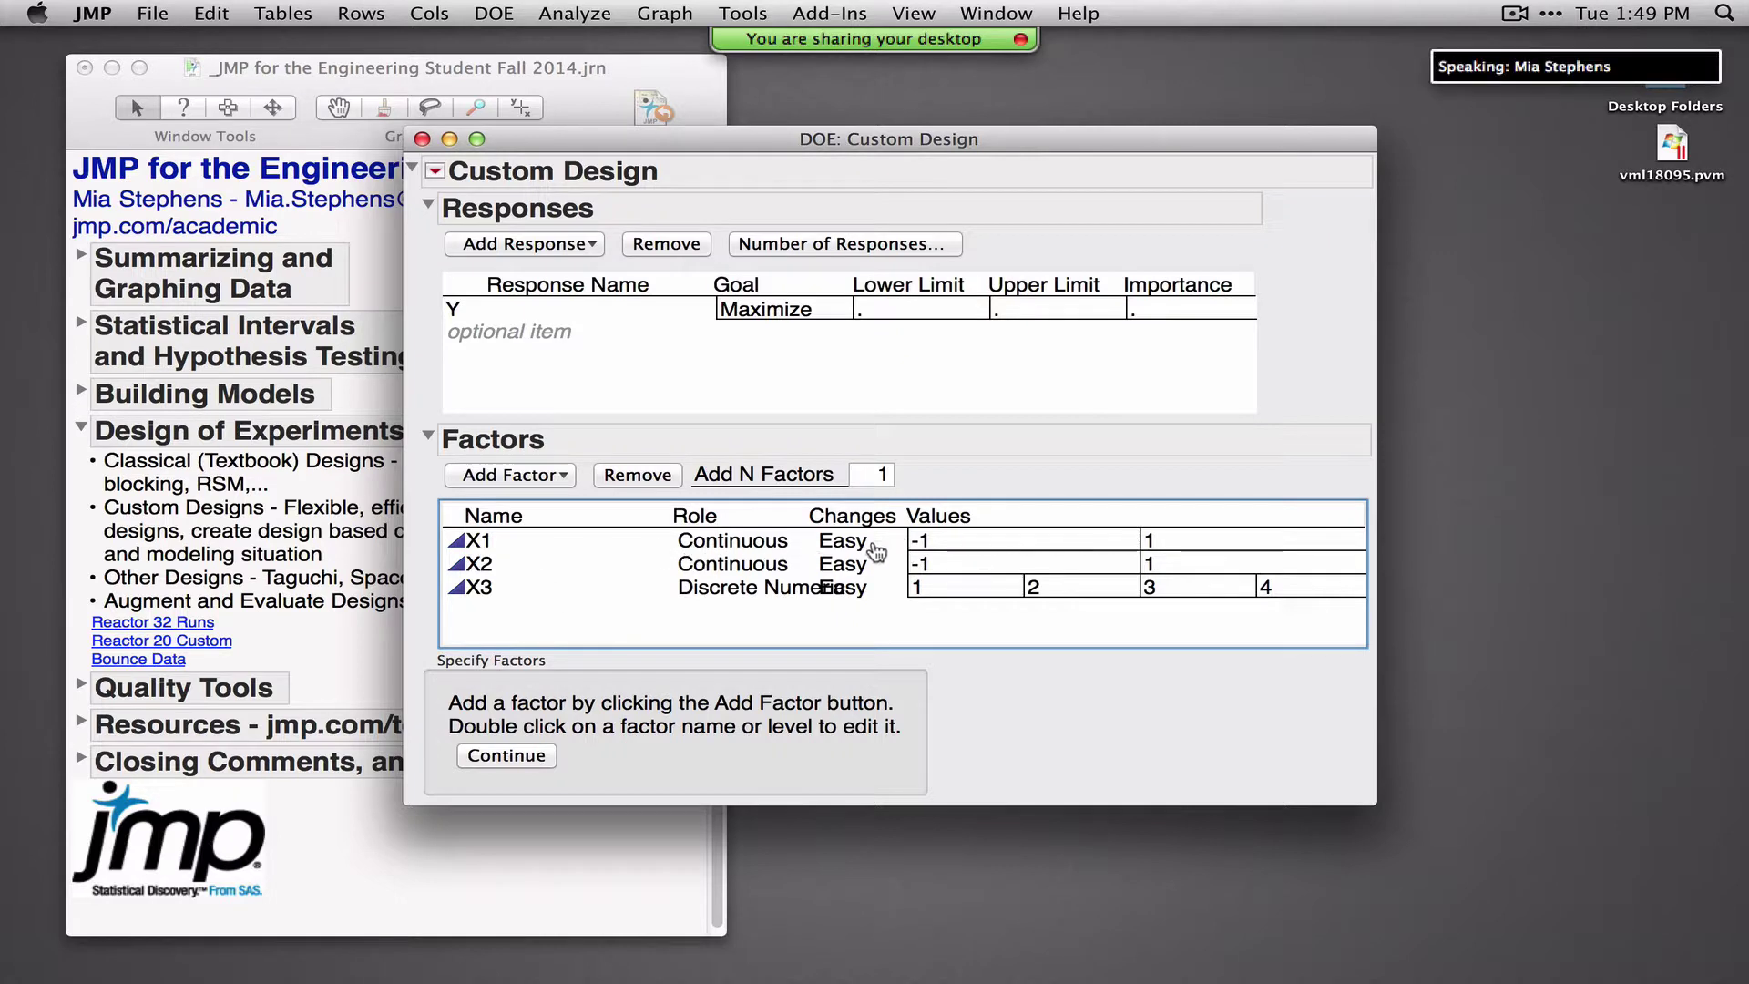
# Set factor X1's changes to Hard and continue to the model specification
pyautogui.click(843, 543)
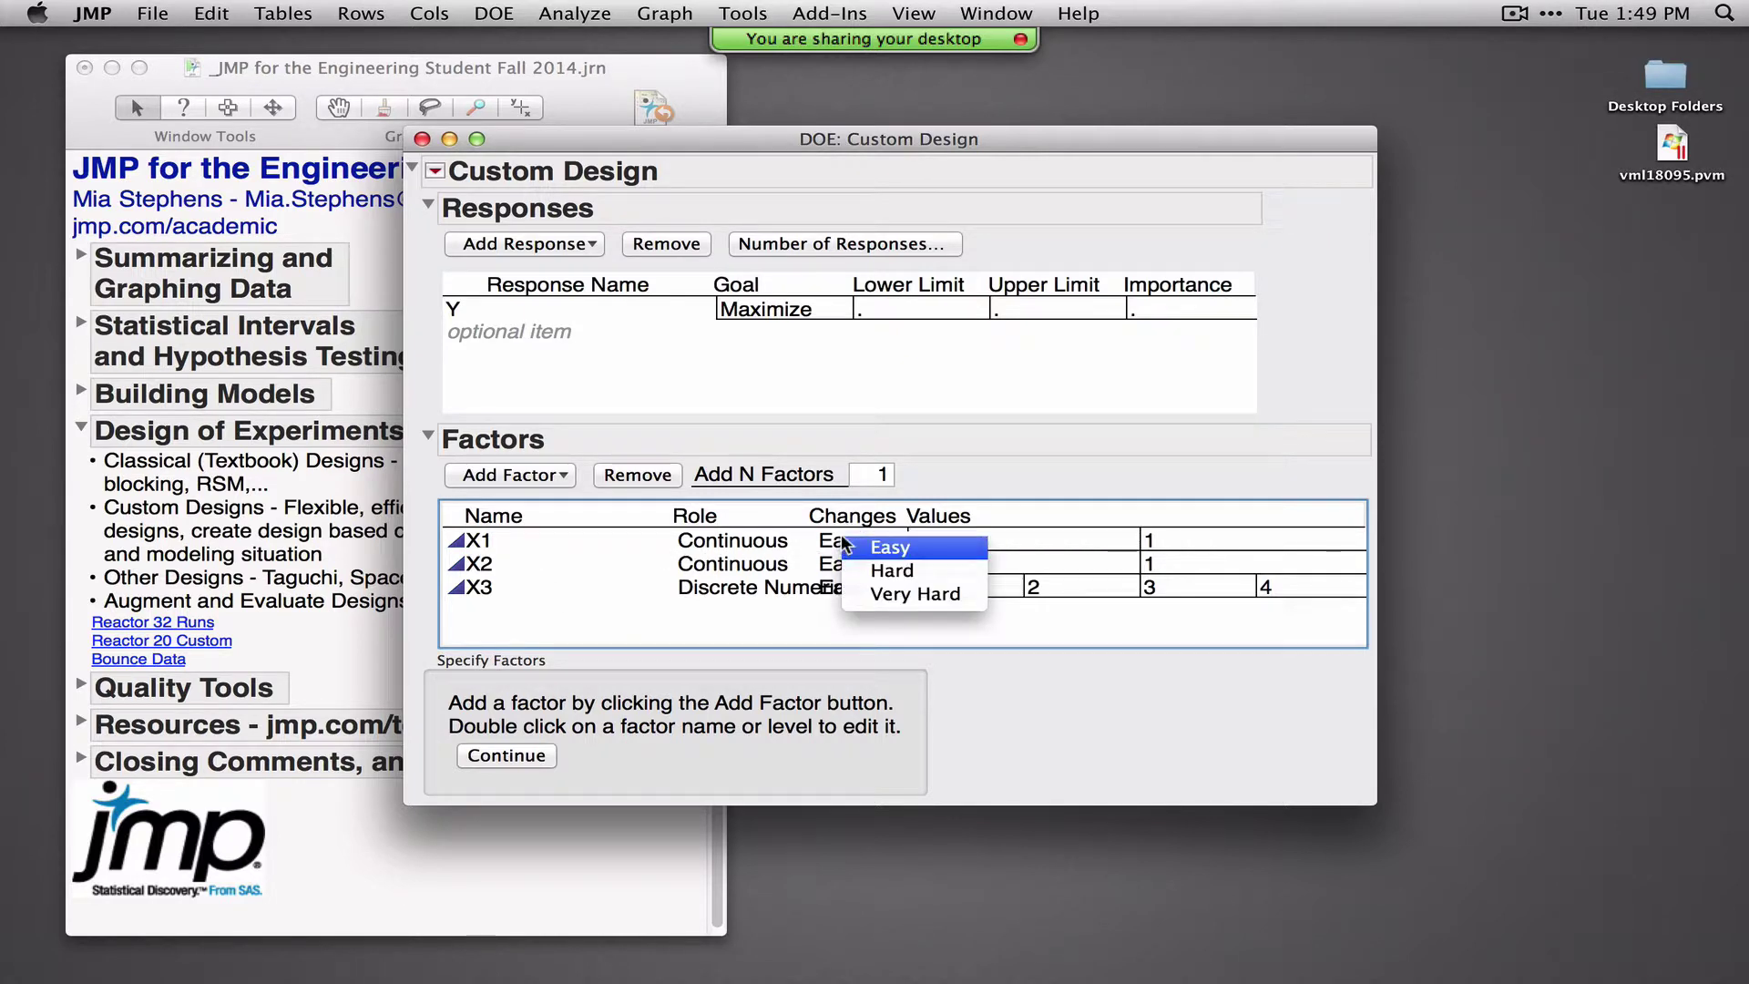
pyautogui.click(896, 572)
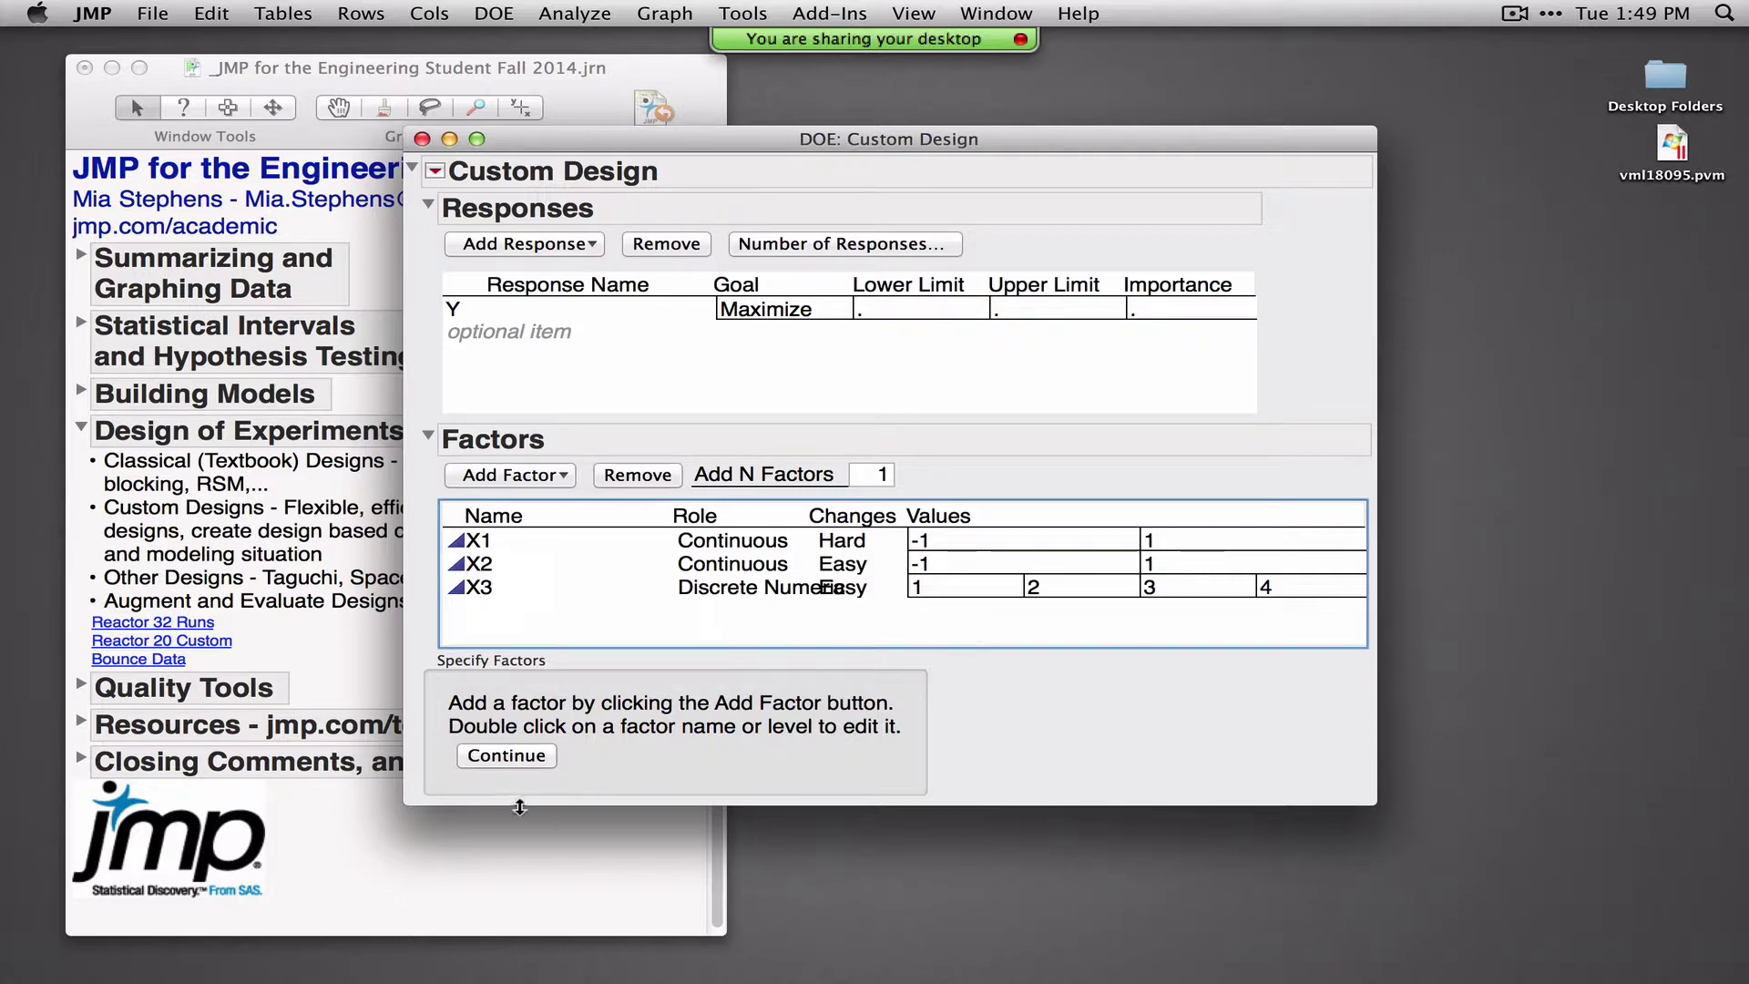
pyautogui.click(484, 758)
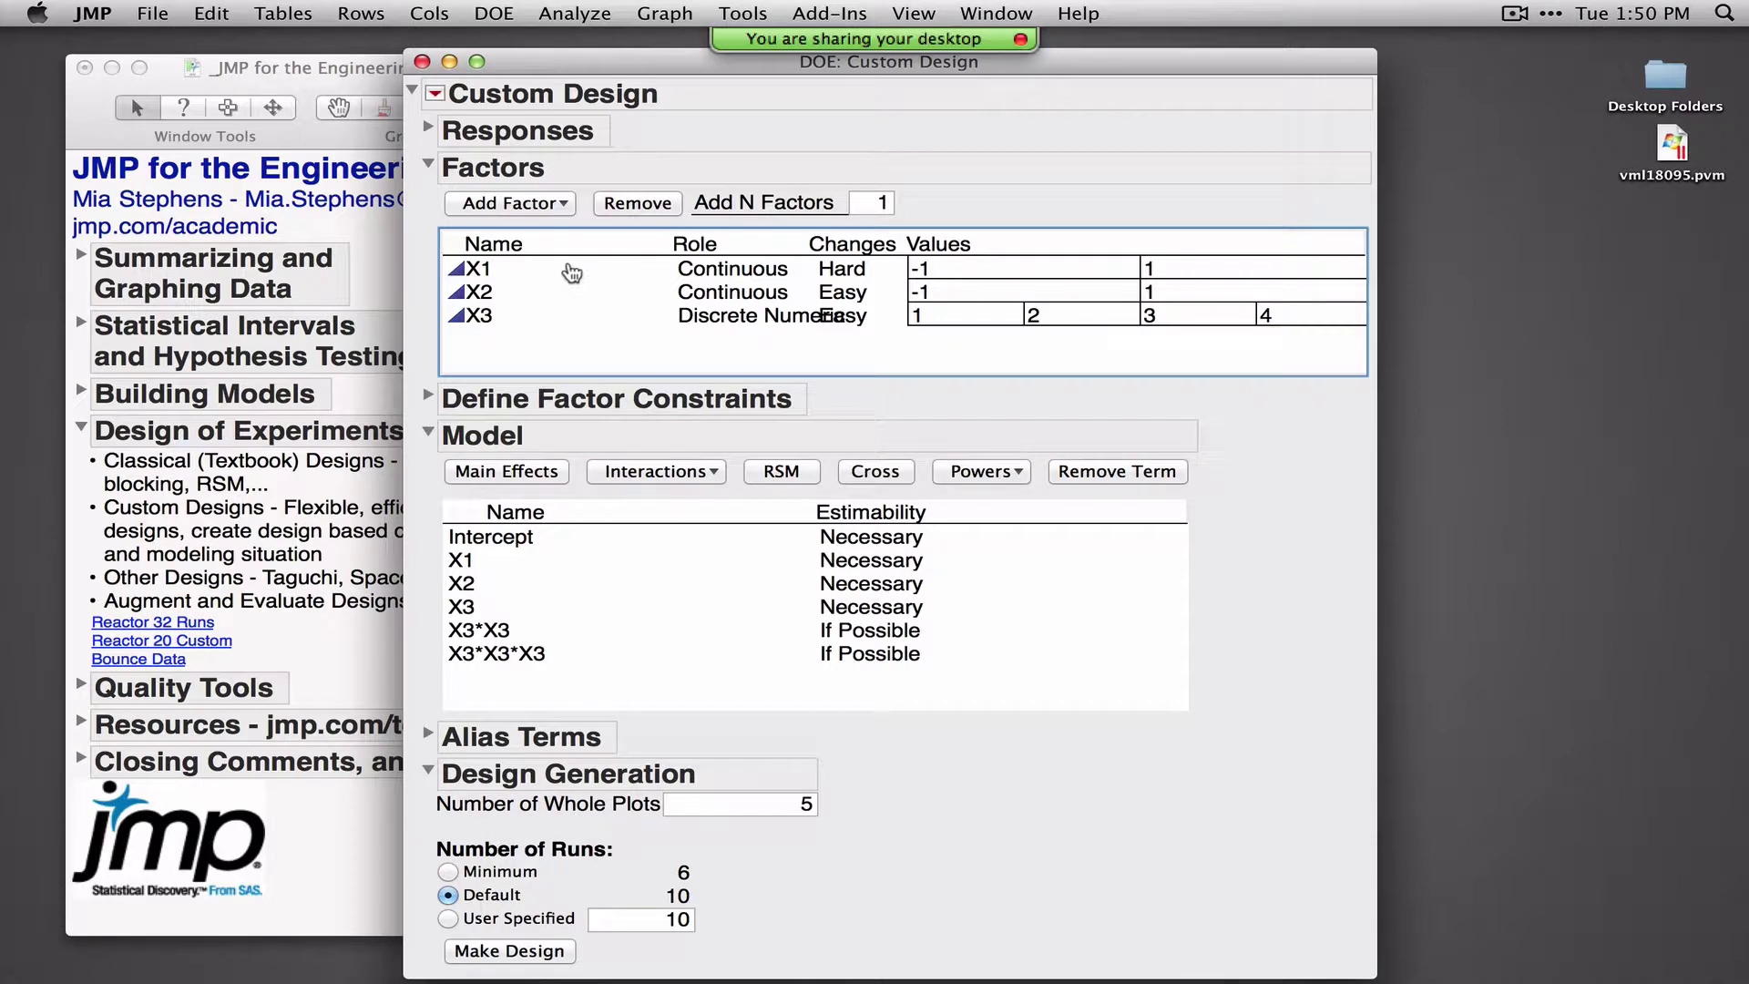
# Add all second-order interactions among X1, X2 and X3 to the model and check the term list
pyautogui.moveTo(571, 273); pyautogui.dragTo(569, 316)
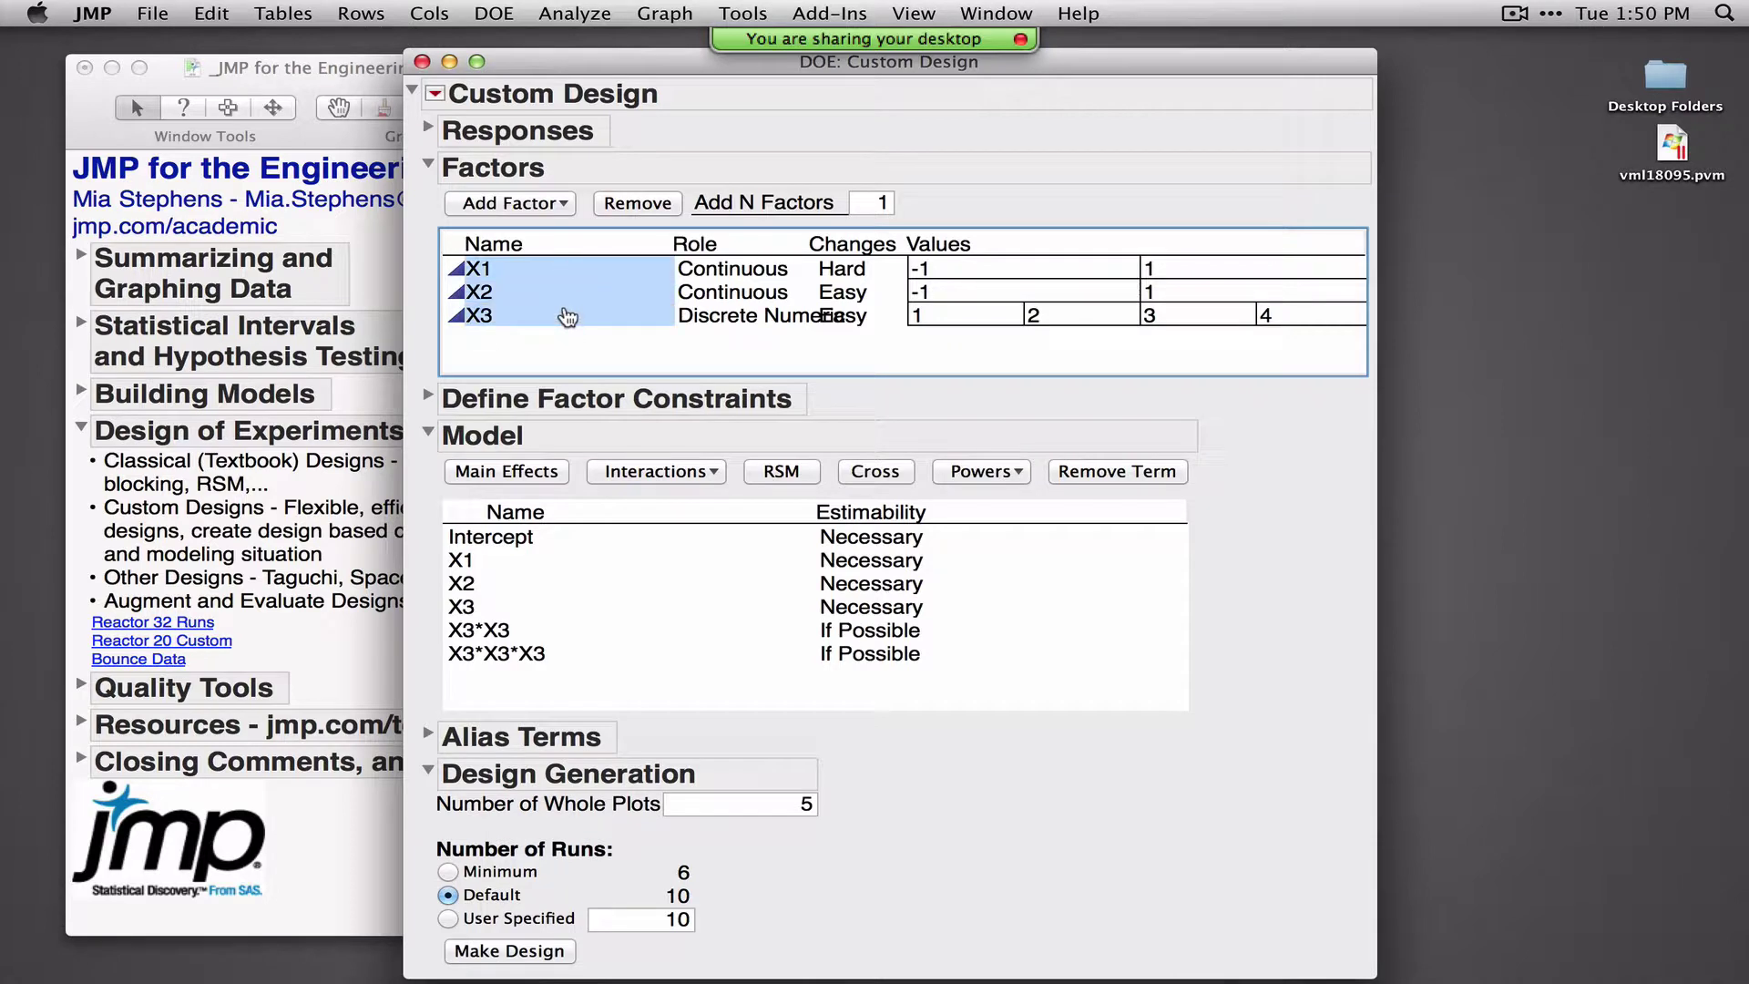
pyautogui.click(680, 480)
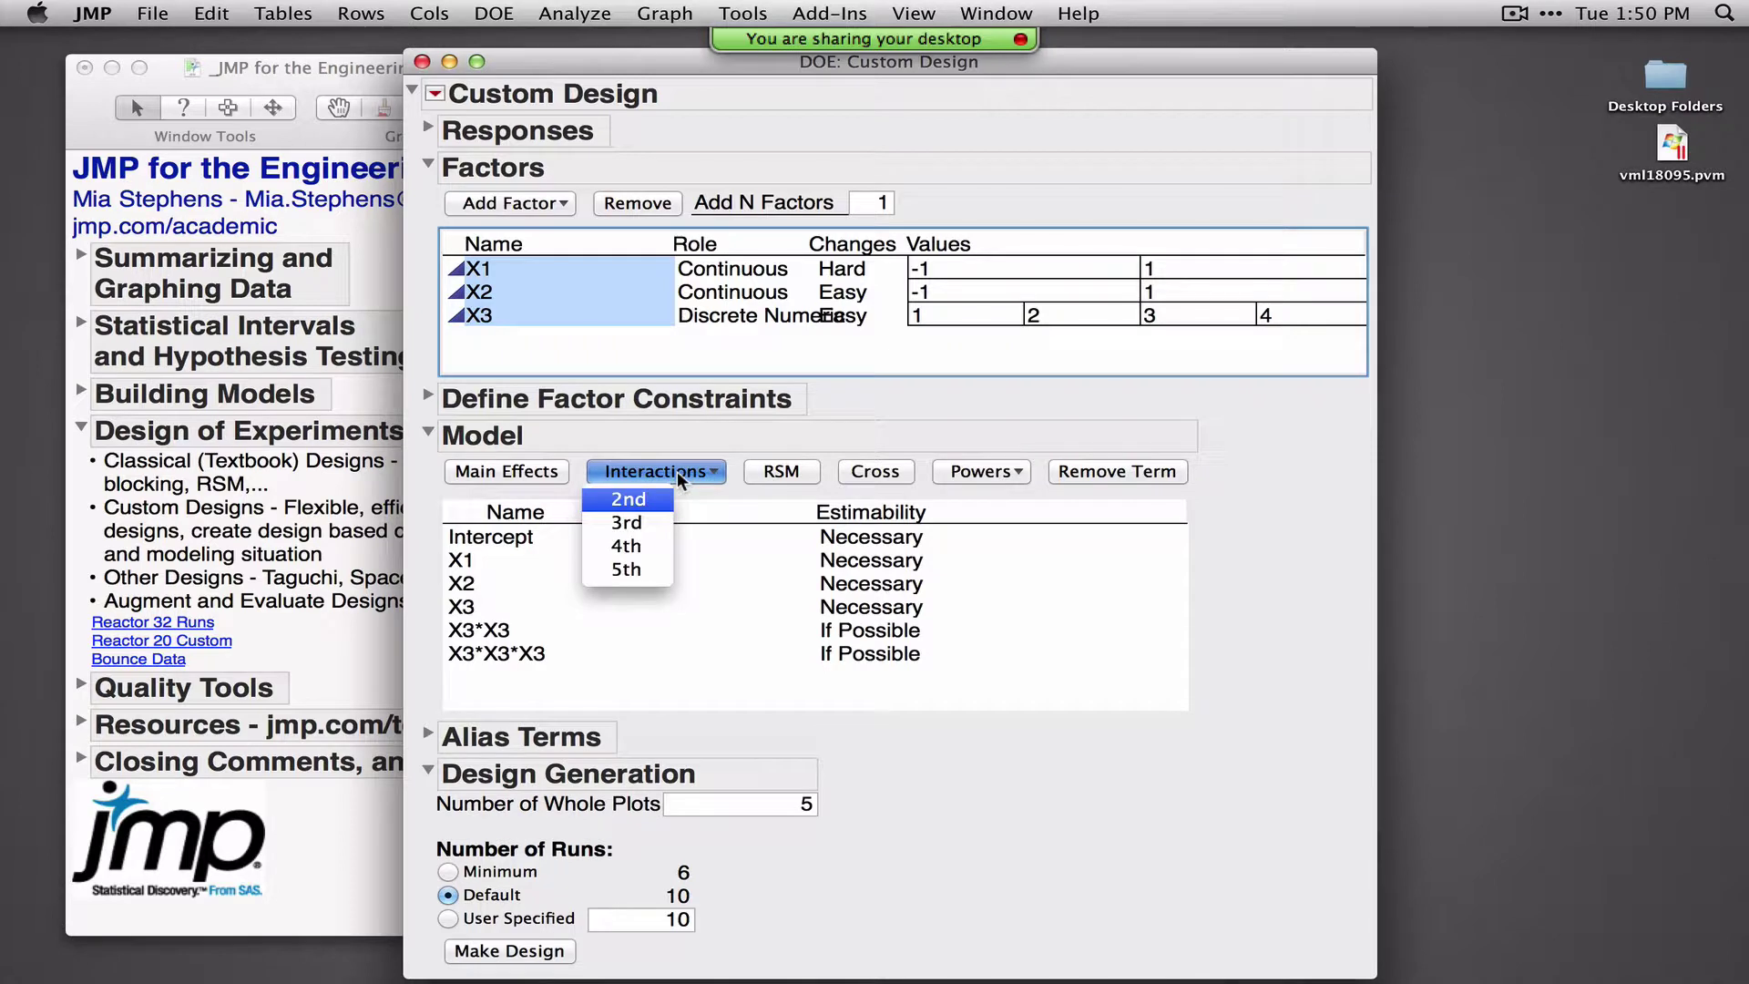
pyautogui.click(637, 507)
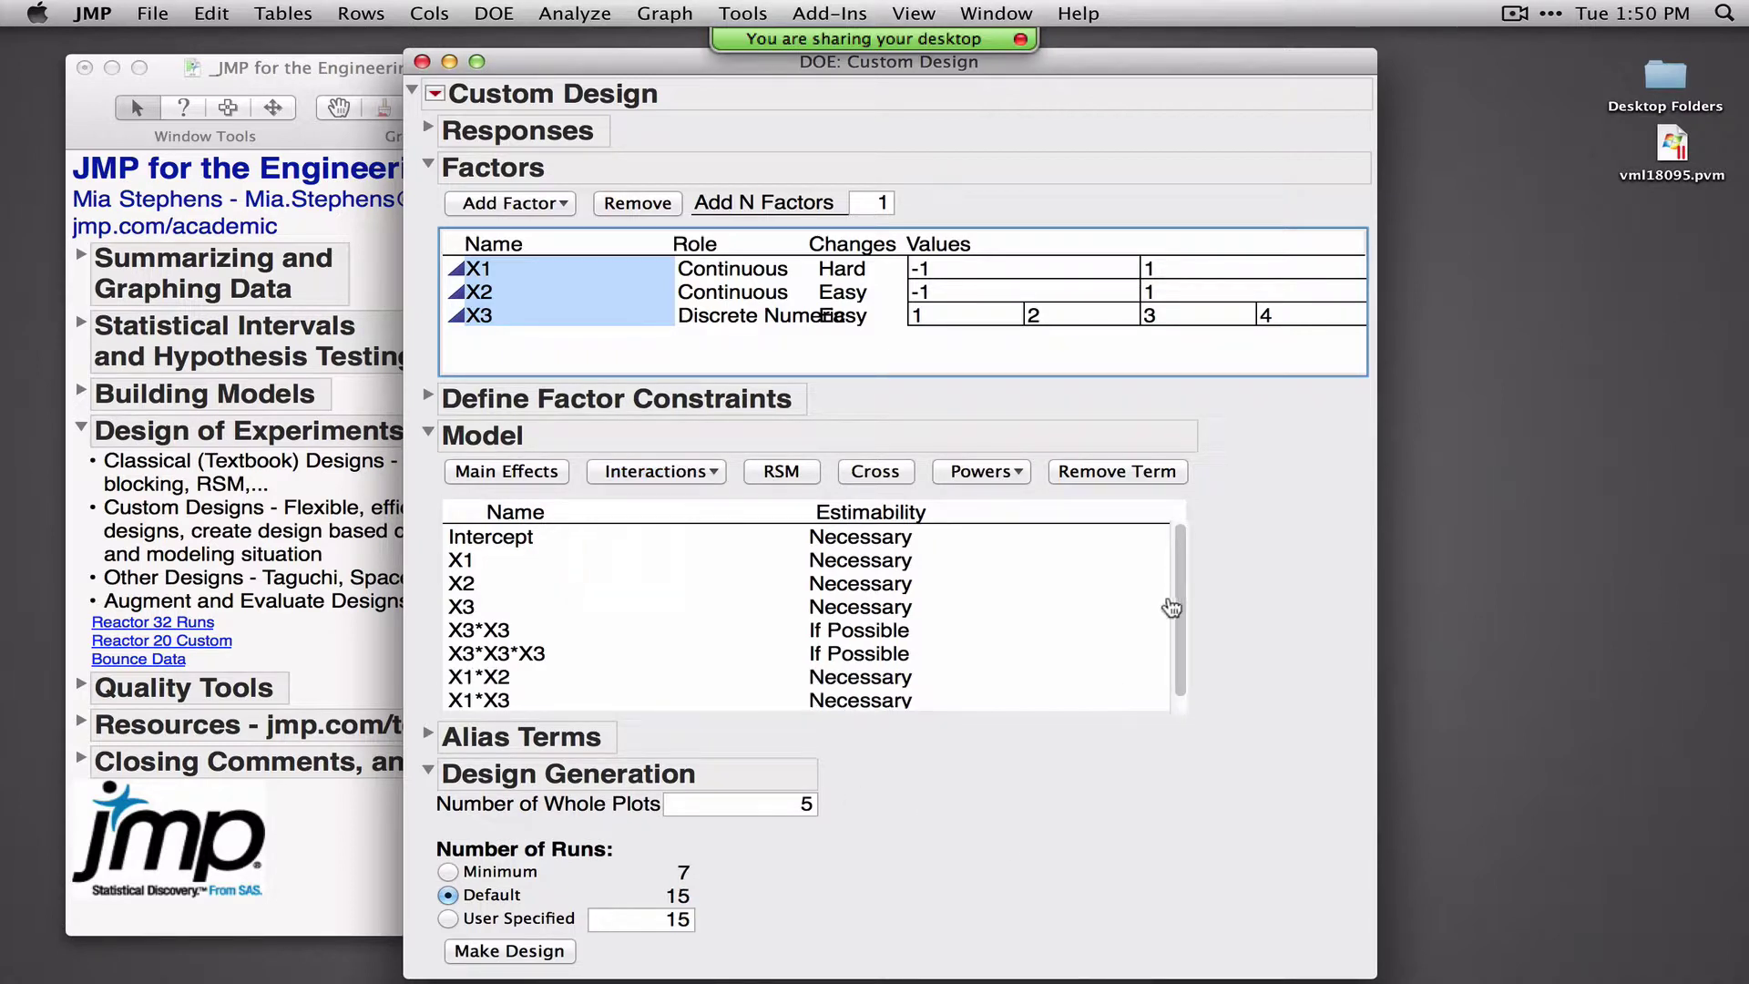
pyautogui.scroll(-1, 1171, 608)
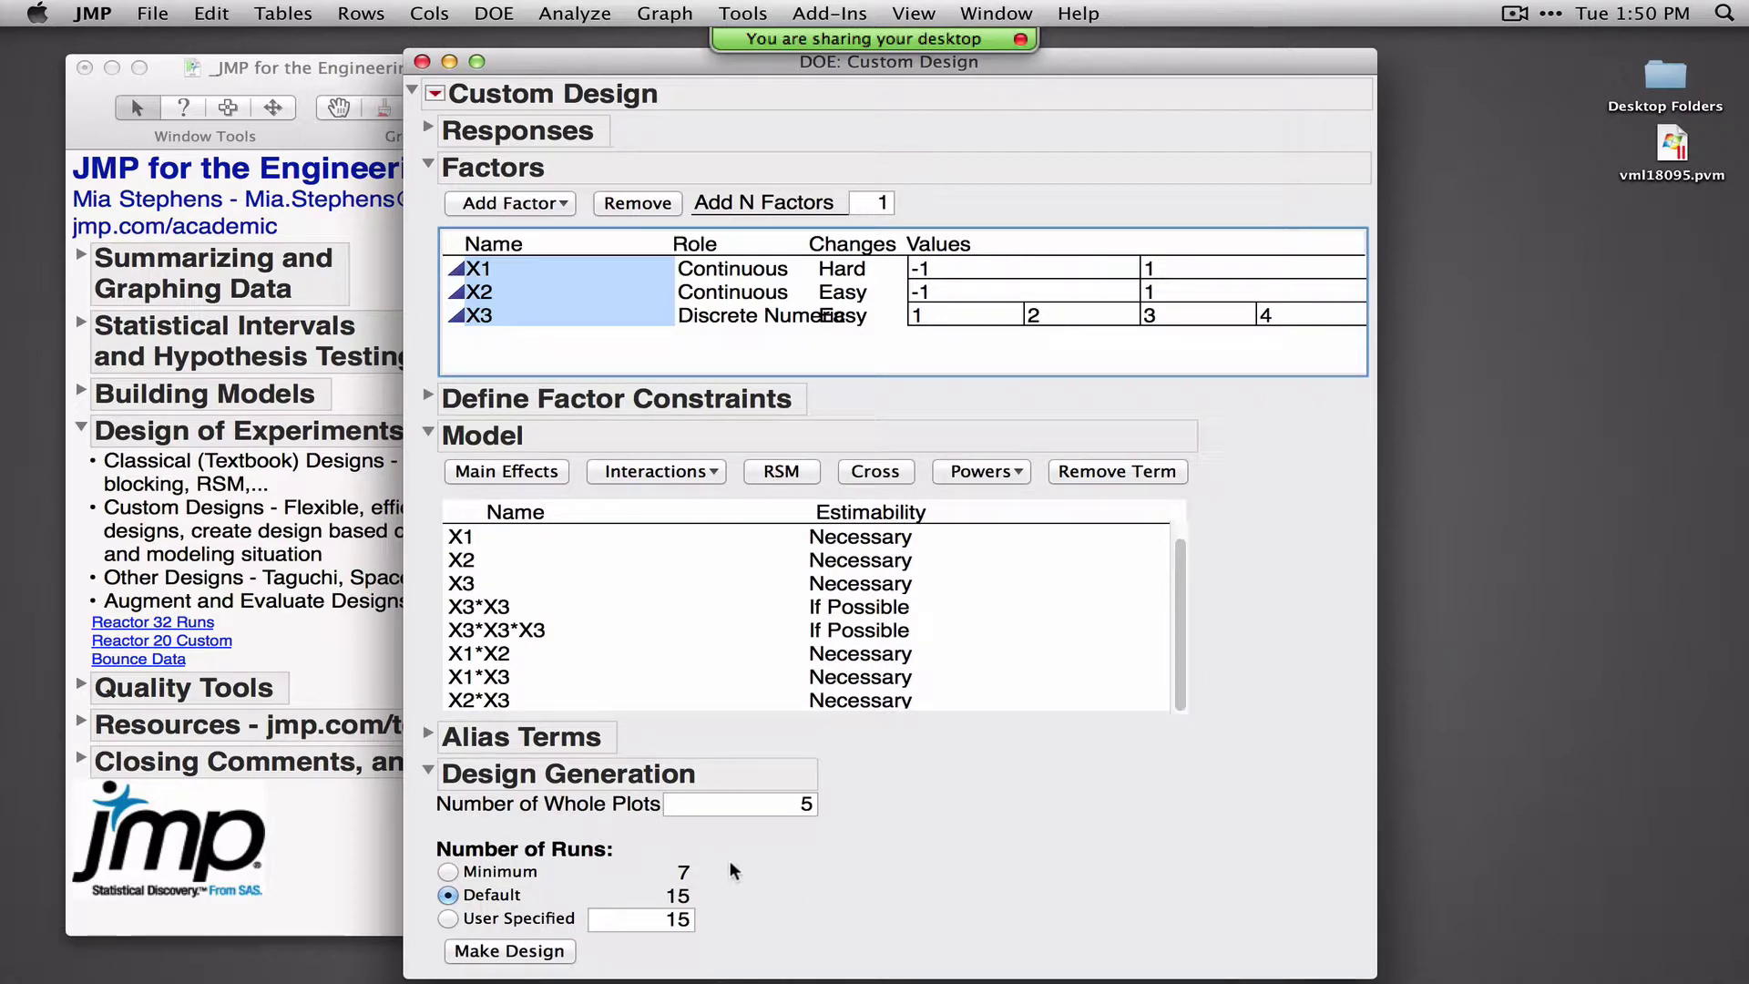
# Generate the design with the default 15 runs, and review its power analysis before collapsing that section
pyautogui.moveTo(688, 851); pyautogui.dragTo(709, 862)
pyautogui.moveTo(720, 934); pyautogui.dragTo(691, 944)
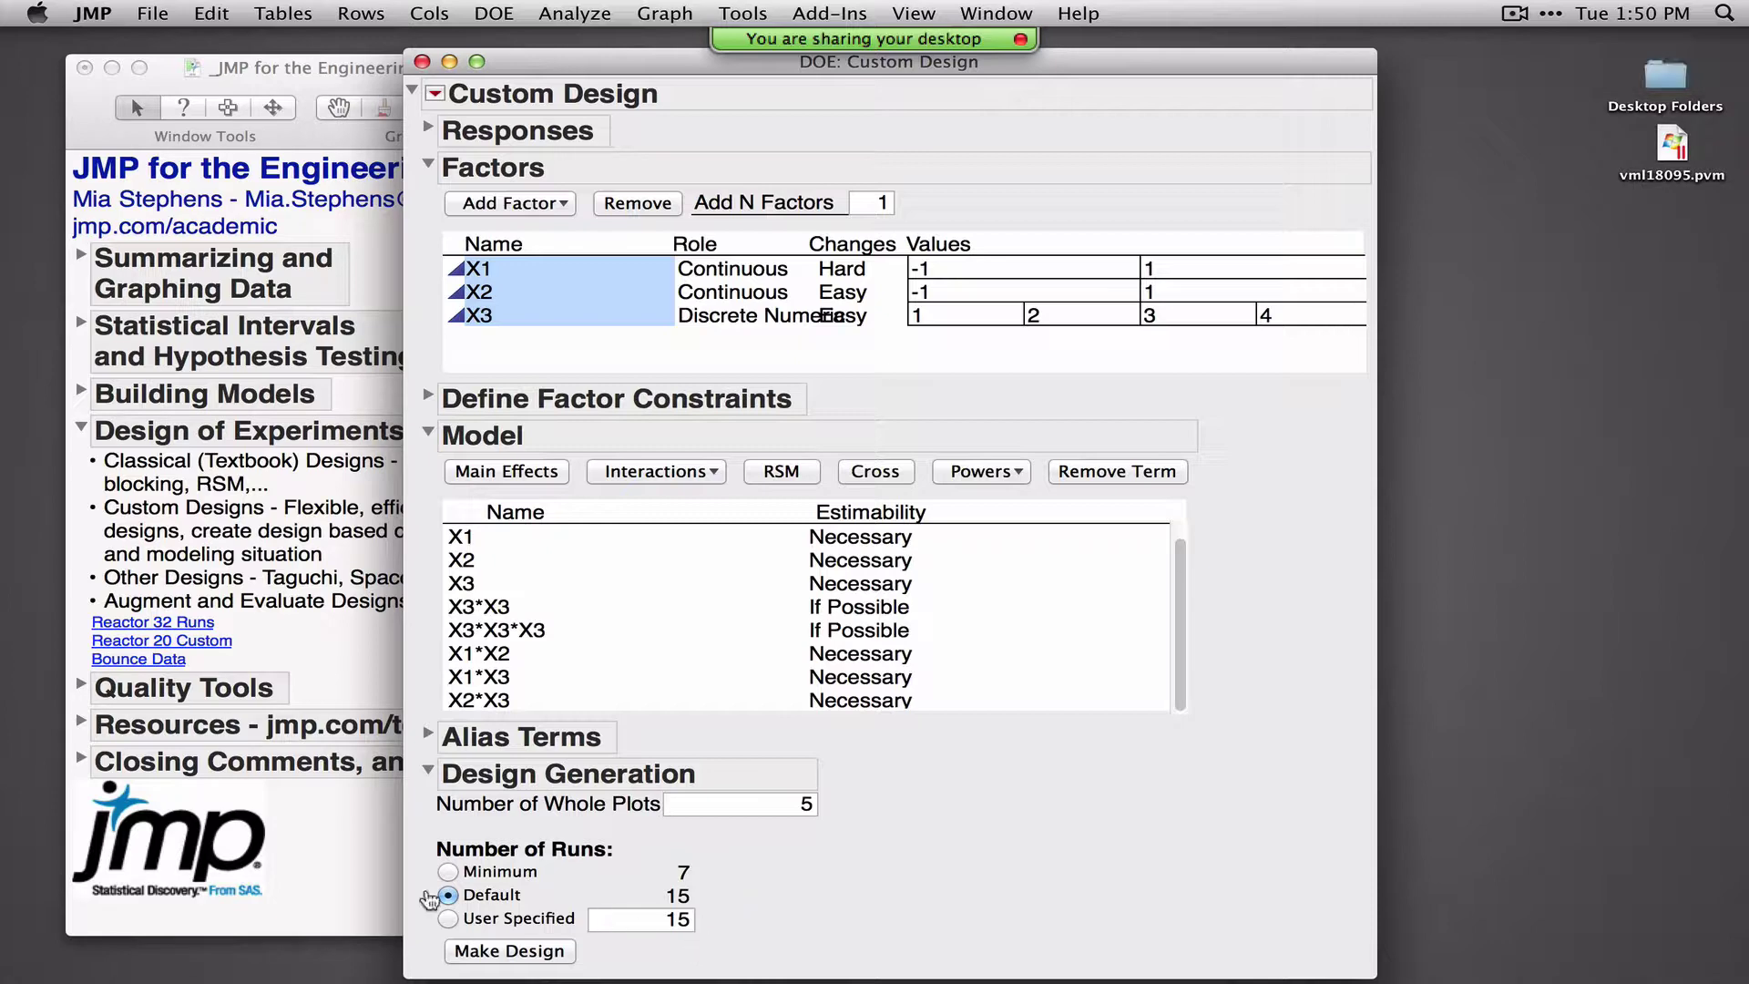
pyautogui.click(545, 953)
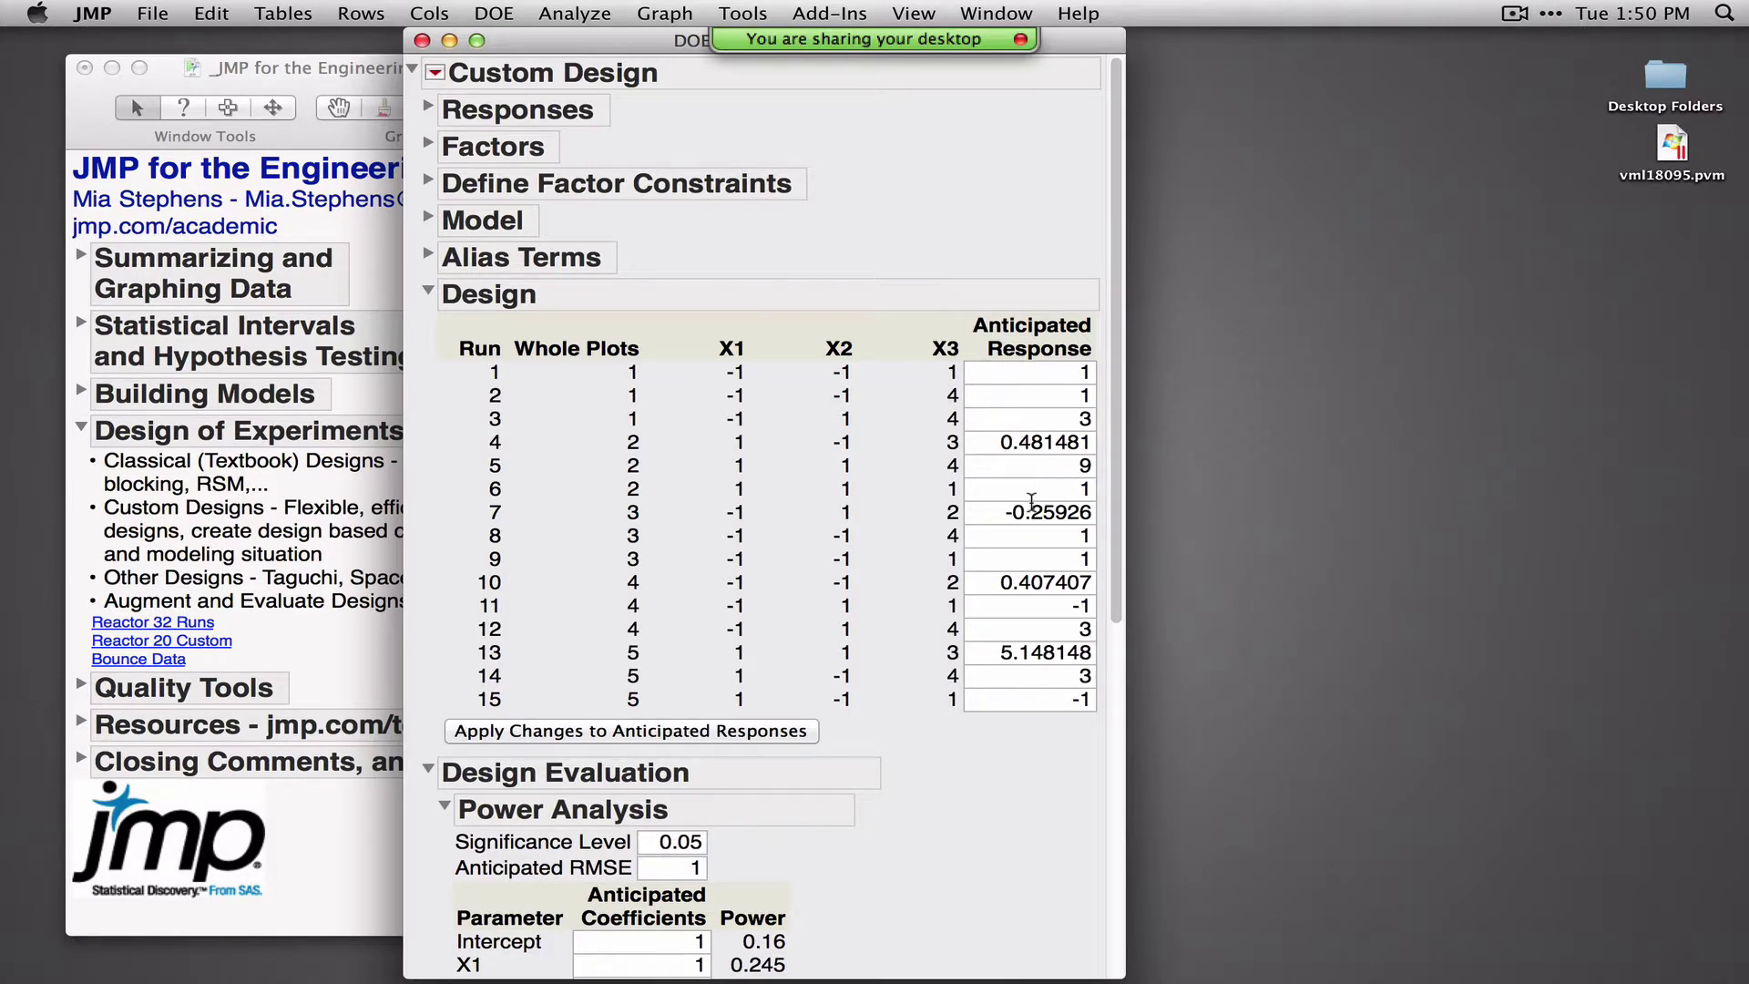
pyautogui.scroll(-10, 964, 854)
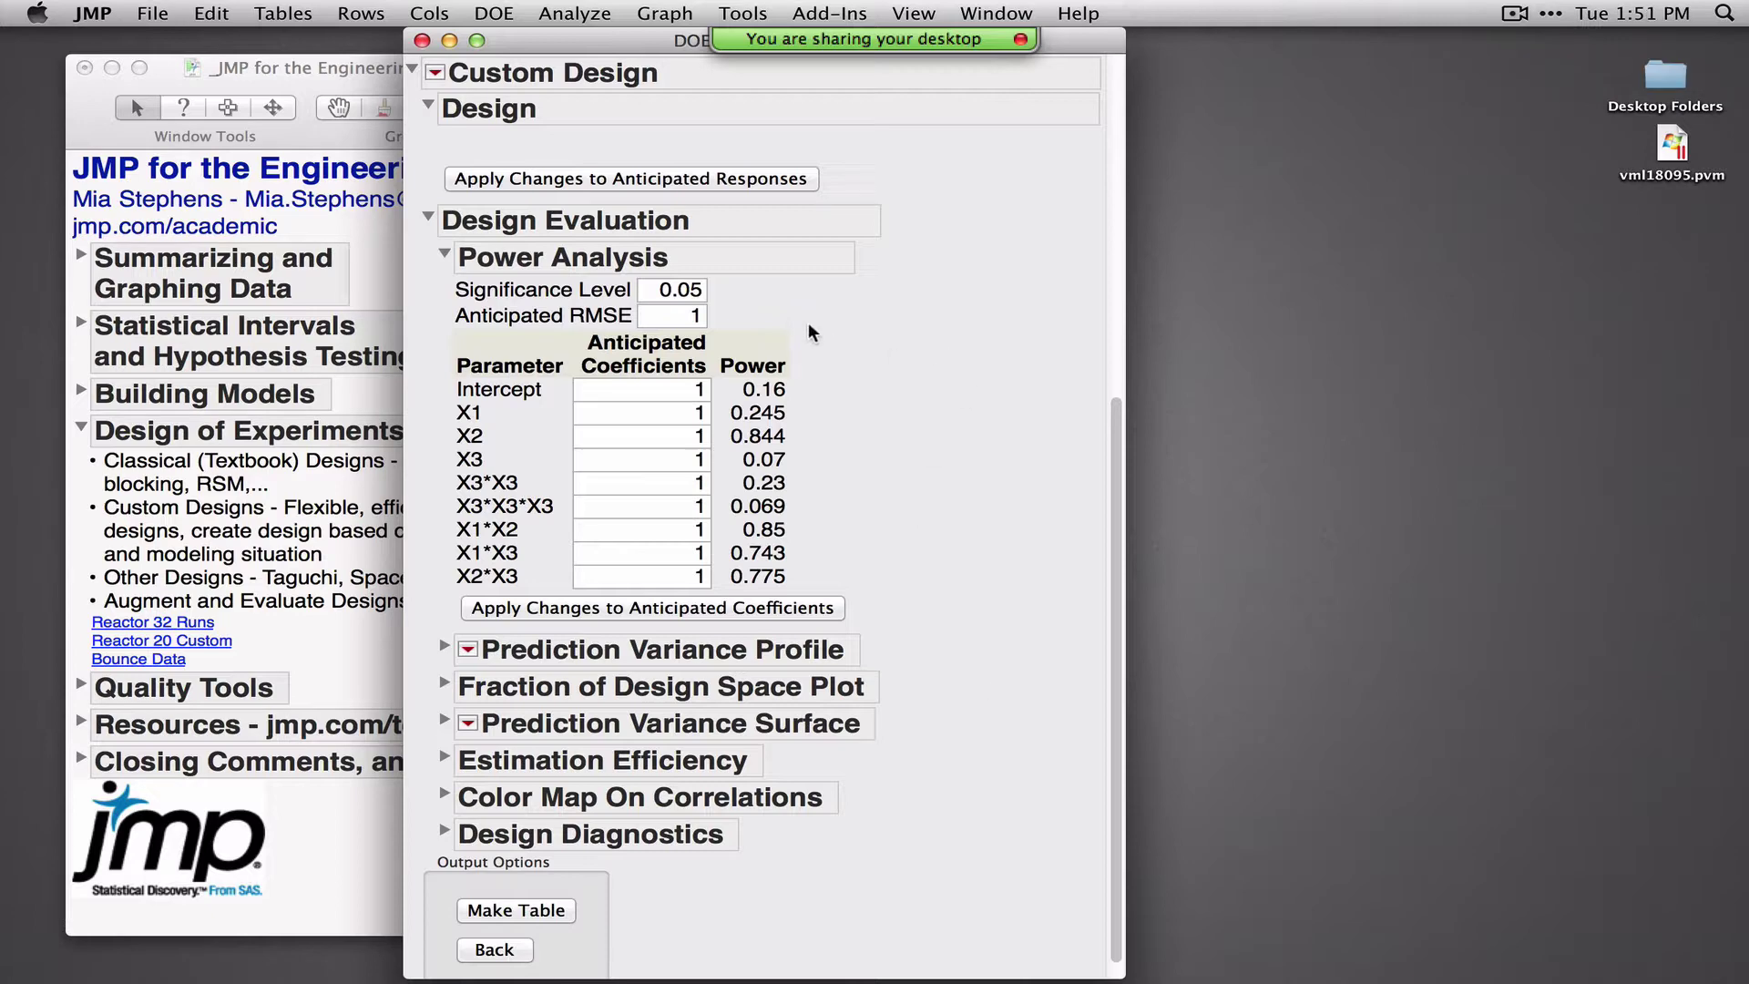
pyautogui.click(443, 254)
# Explore the Prediction Variance Profile with X1 at about -0.123, collapse it, and expand the Color Map On Correlations
pyautogui.click(443, 628)
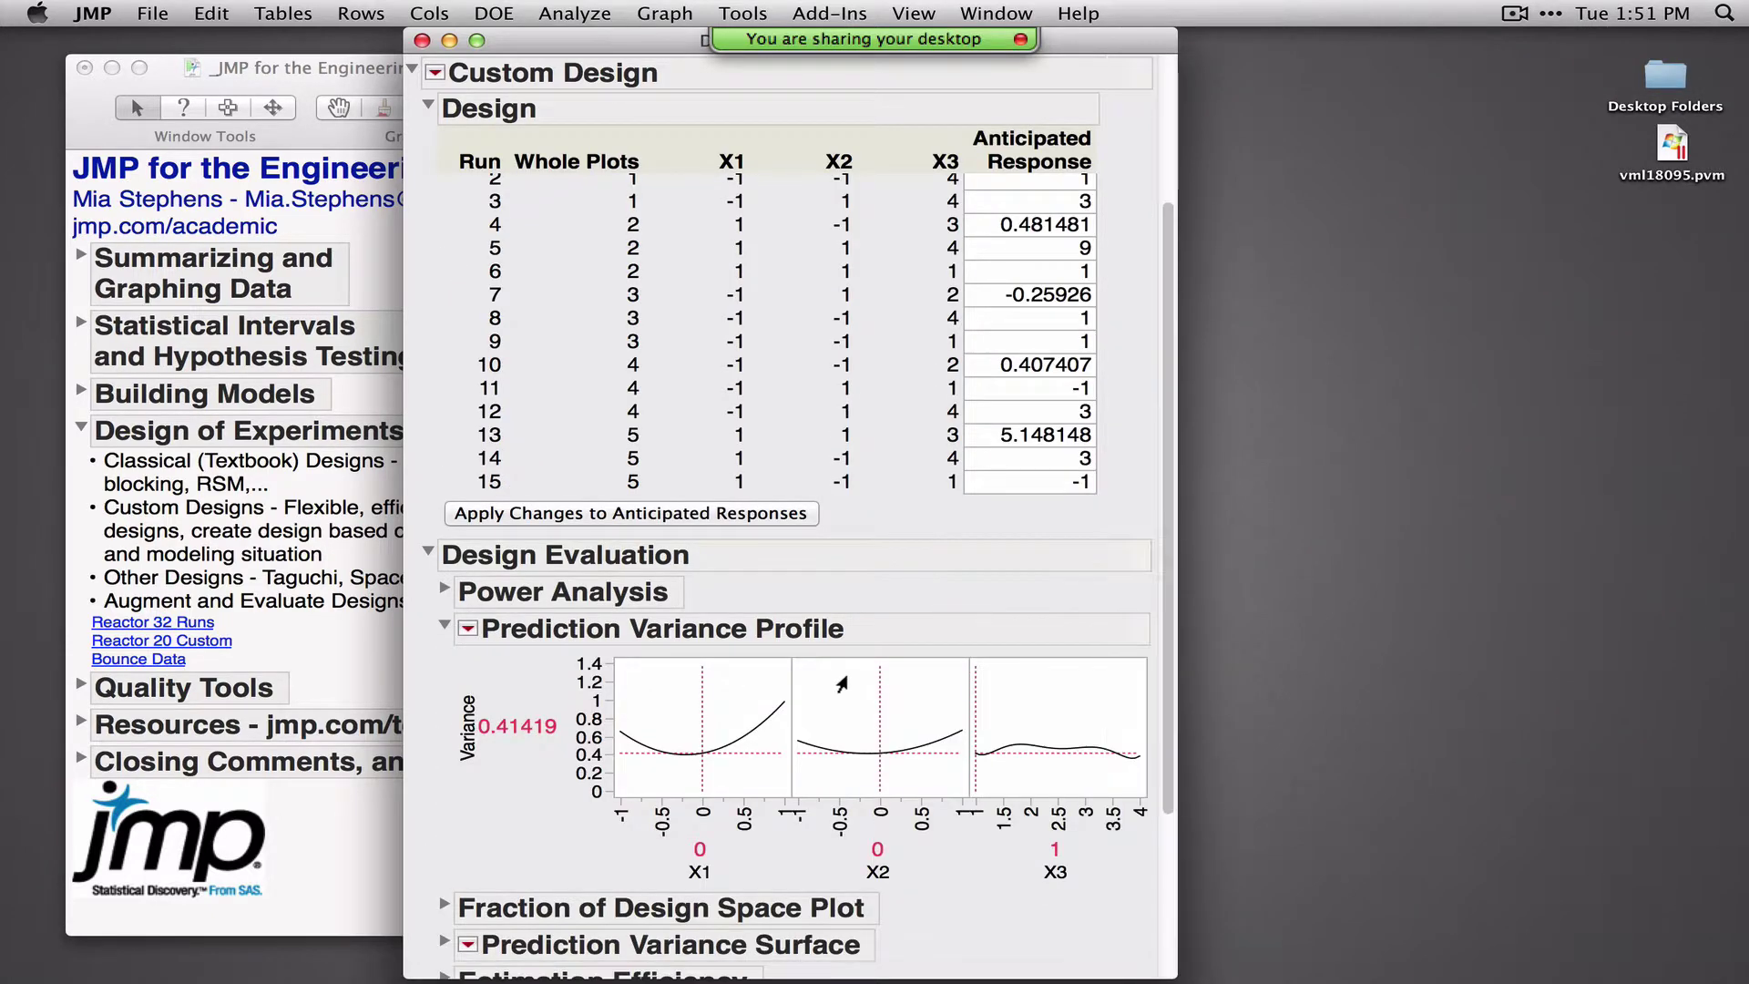
pyautogui.scroll(-5, 617, 612)
pyautogui.moveTo(695, 613)
pyautogui.mouseDown()
pyautogui.moveTo(672, 616)
pyautogui.moveTo(708, 615)
pyautogui.moveTo(692, 616)
pyautogui.mouseUp()
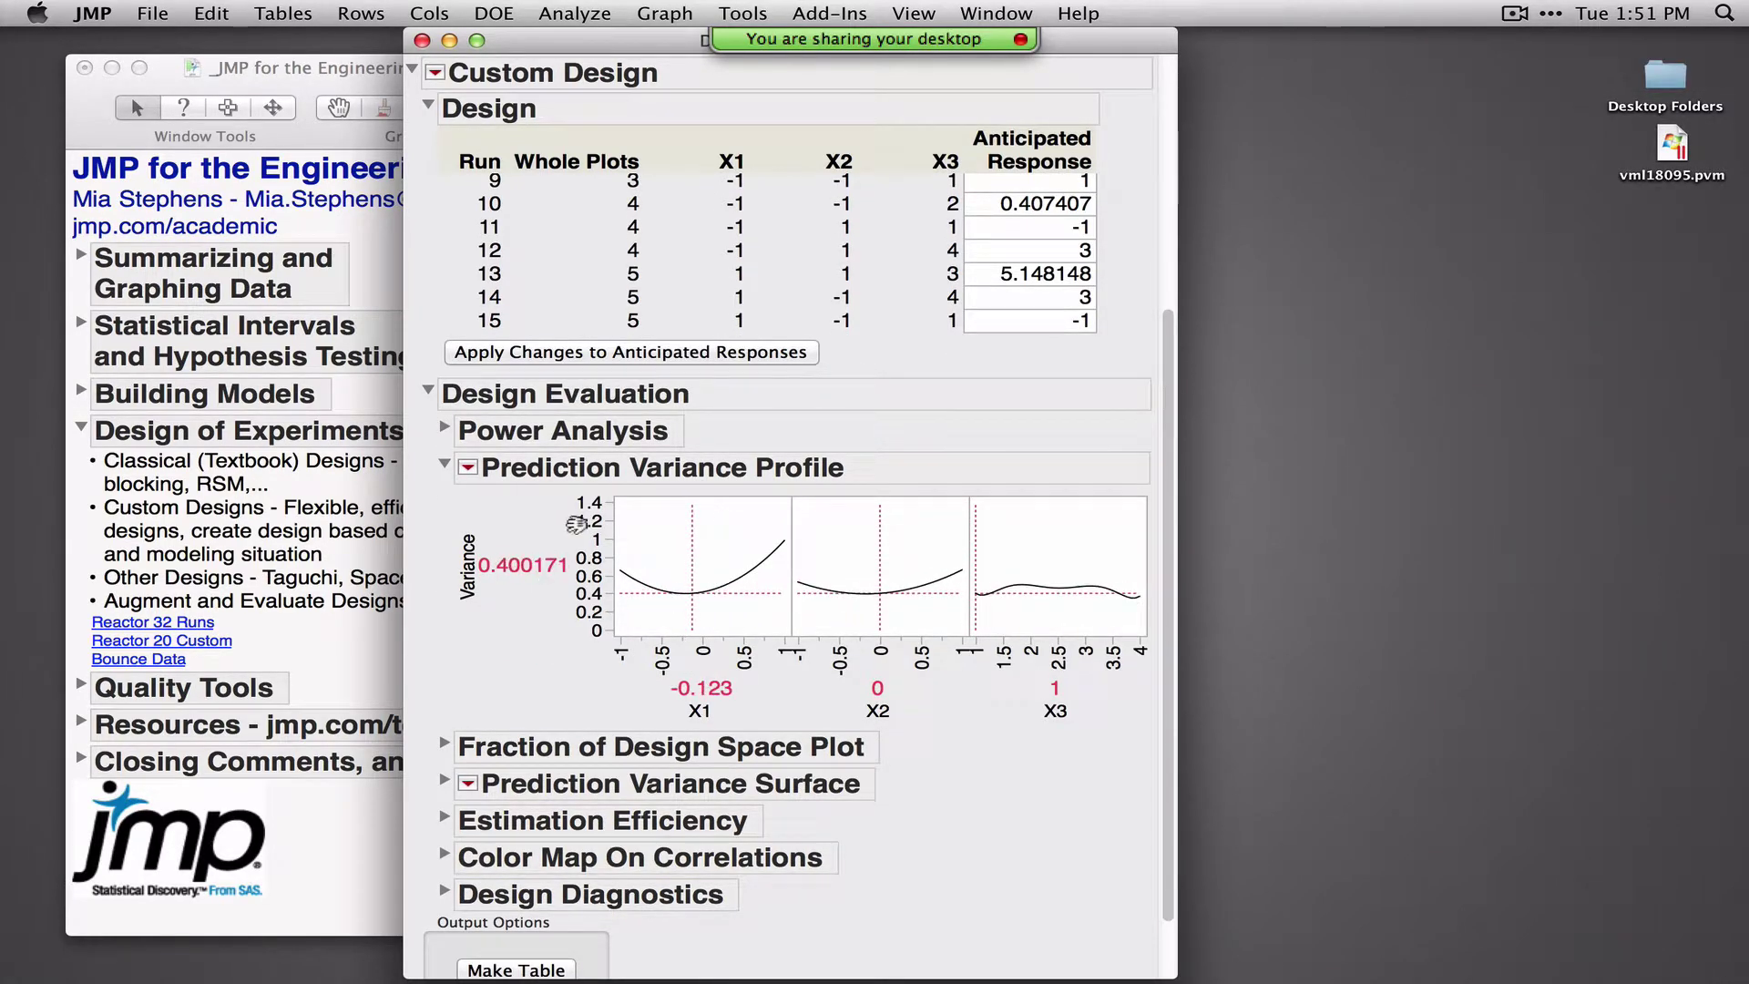
pyautogui.click(447, 468)
pyautogui.click(446, 774)
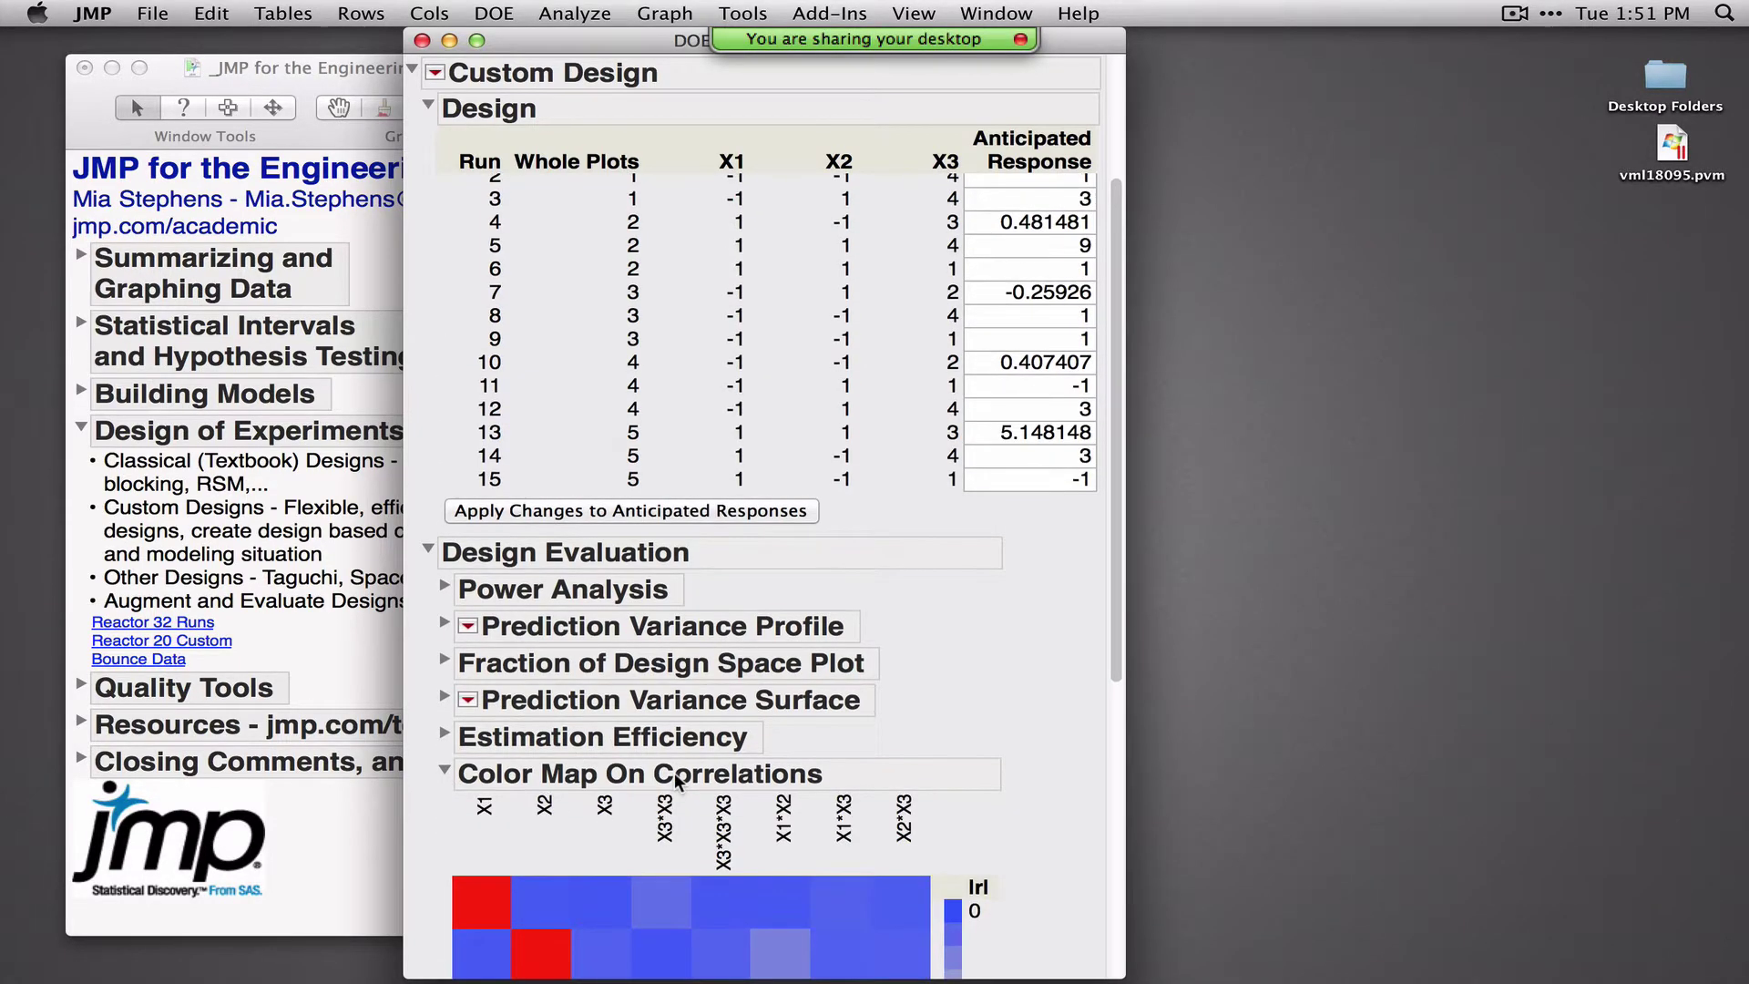
# Look over the Color Map On Correlations, collapse it, and make the data table for the 15-run design
pyautogui.scroll(-10, 675, 781)
pyautogui.scroll(9, 674, 769)
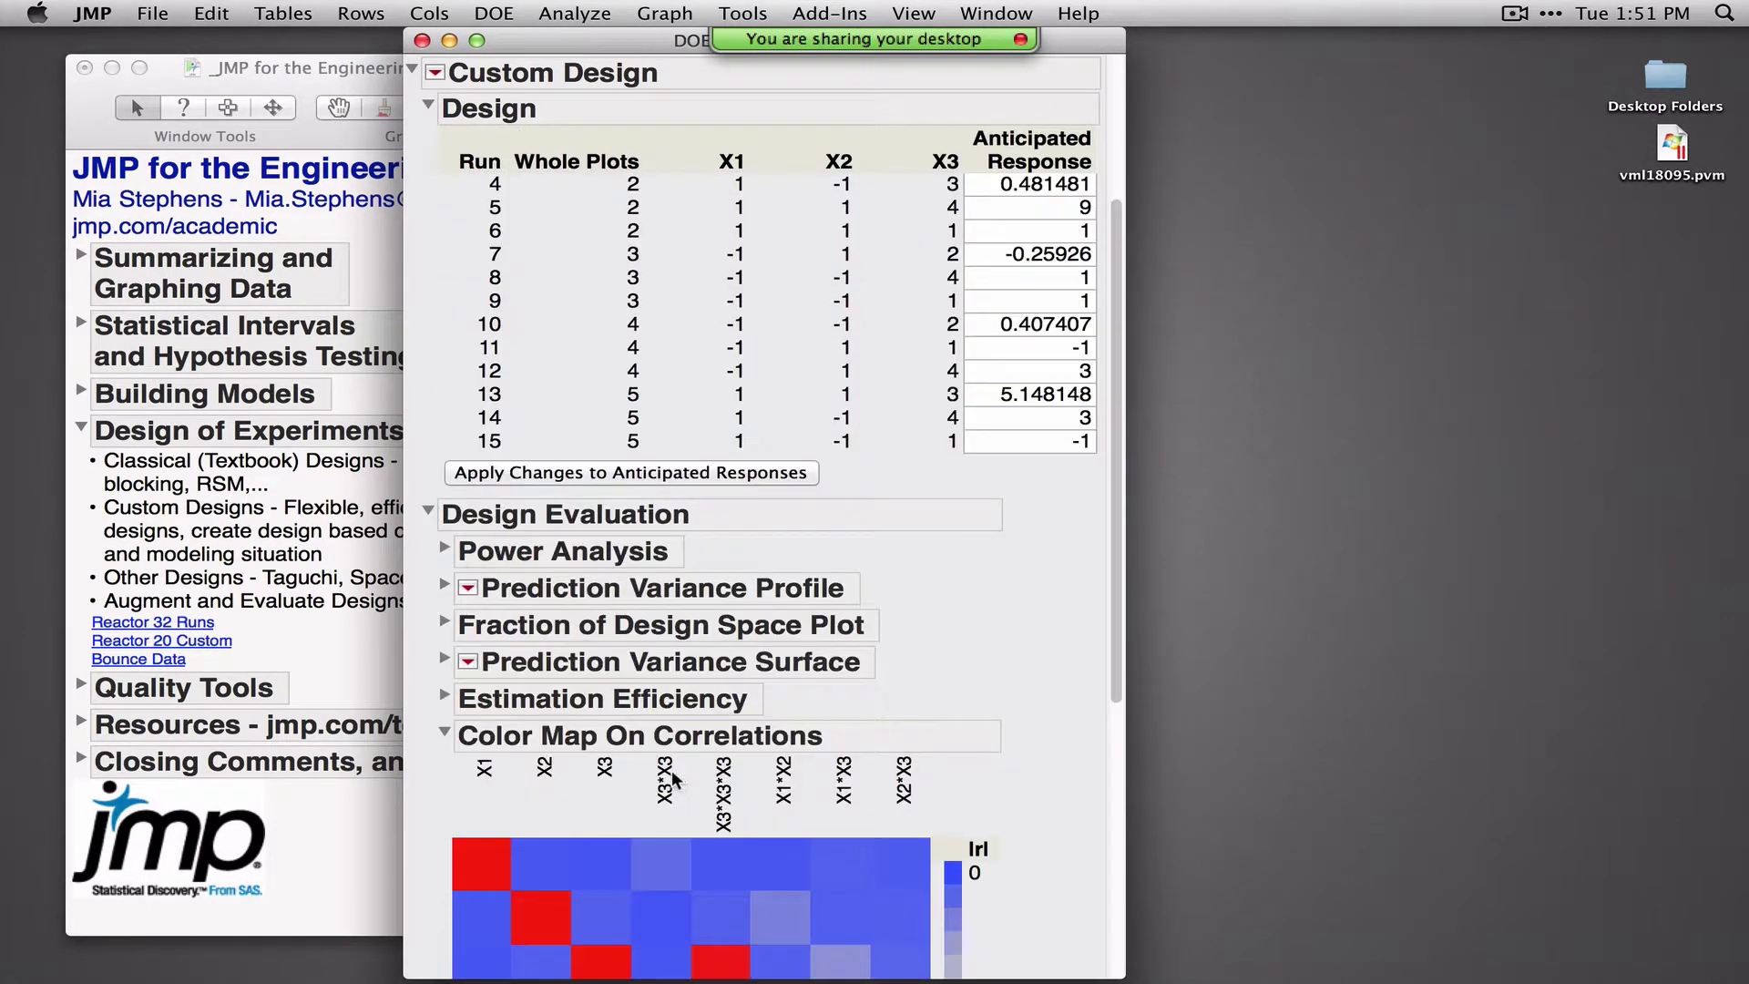
pyautogui.click(443, 734)
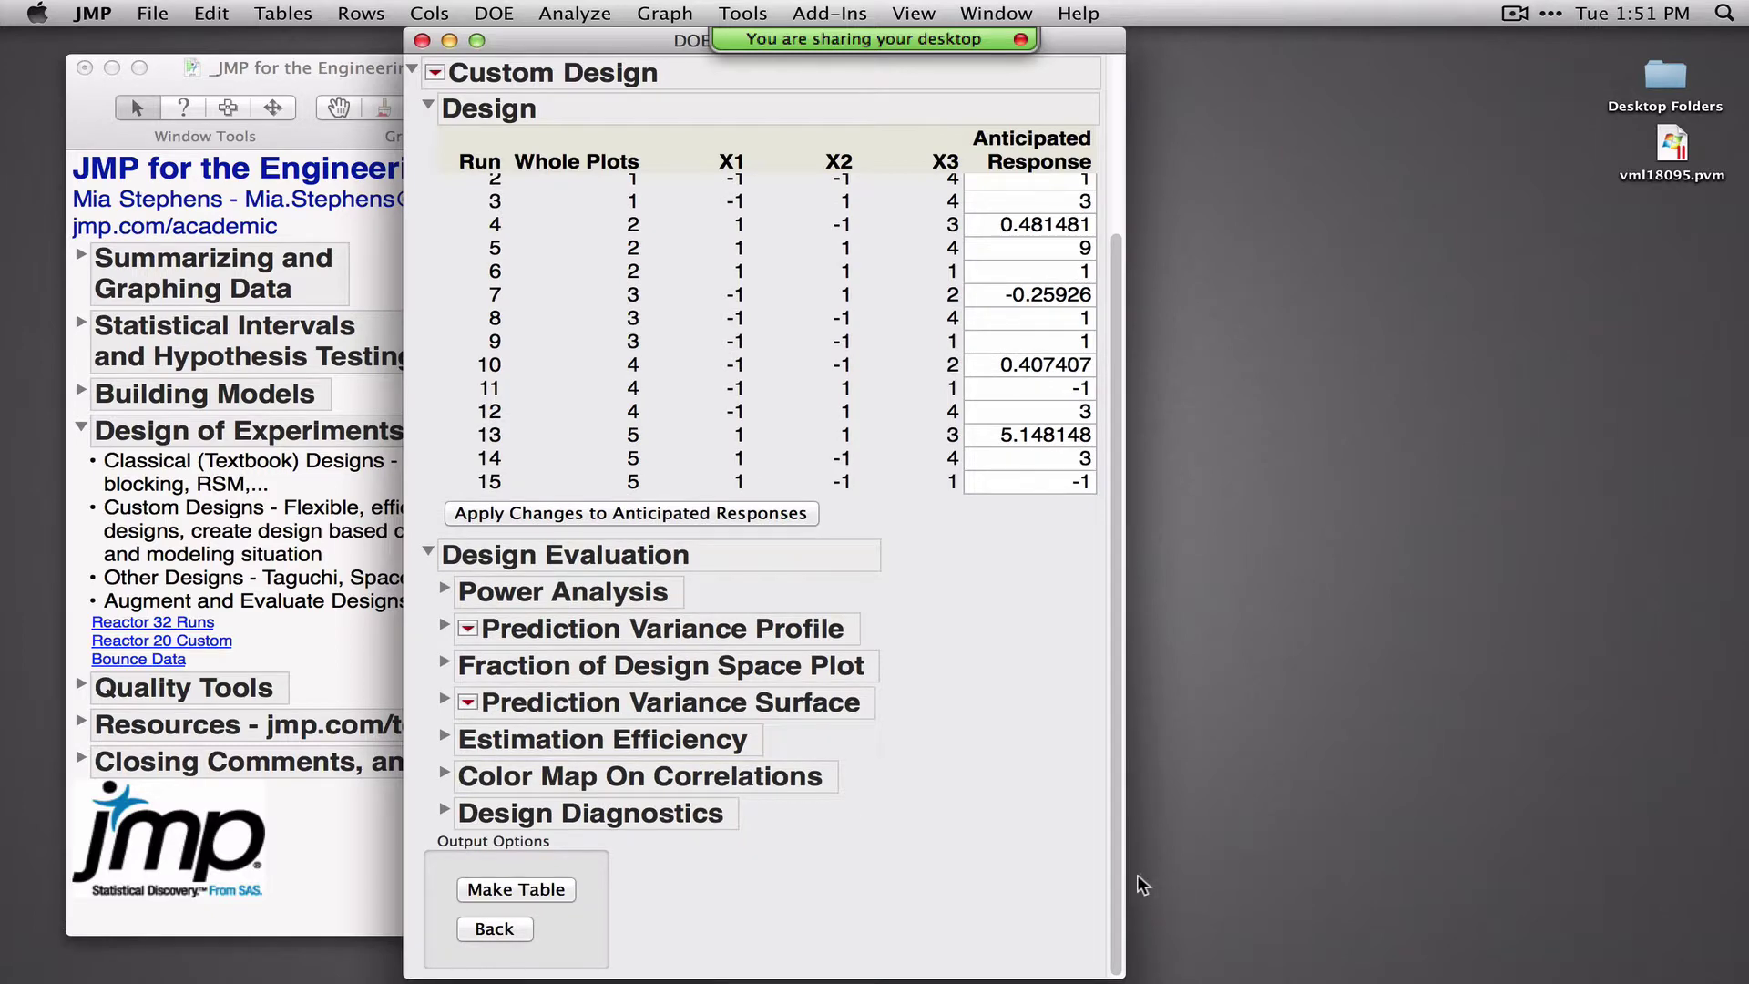
pyautogui.click(508, 887)
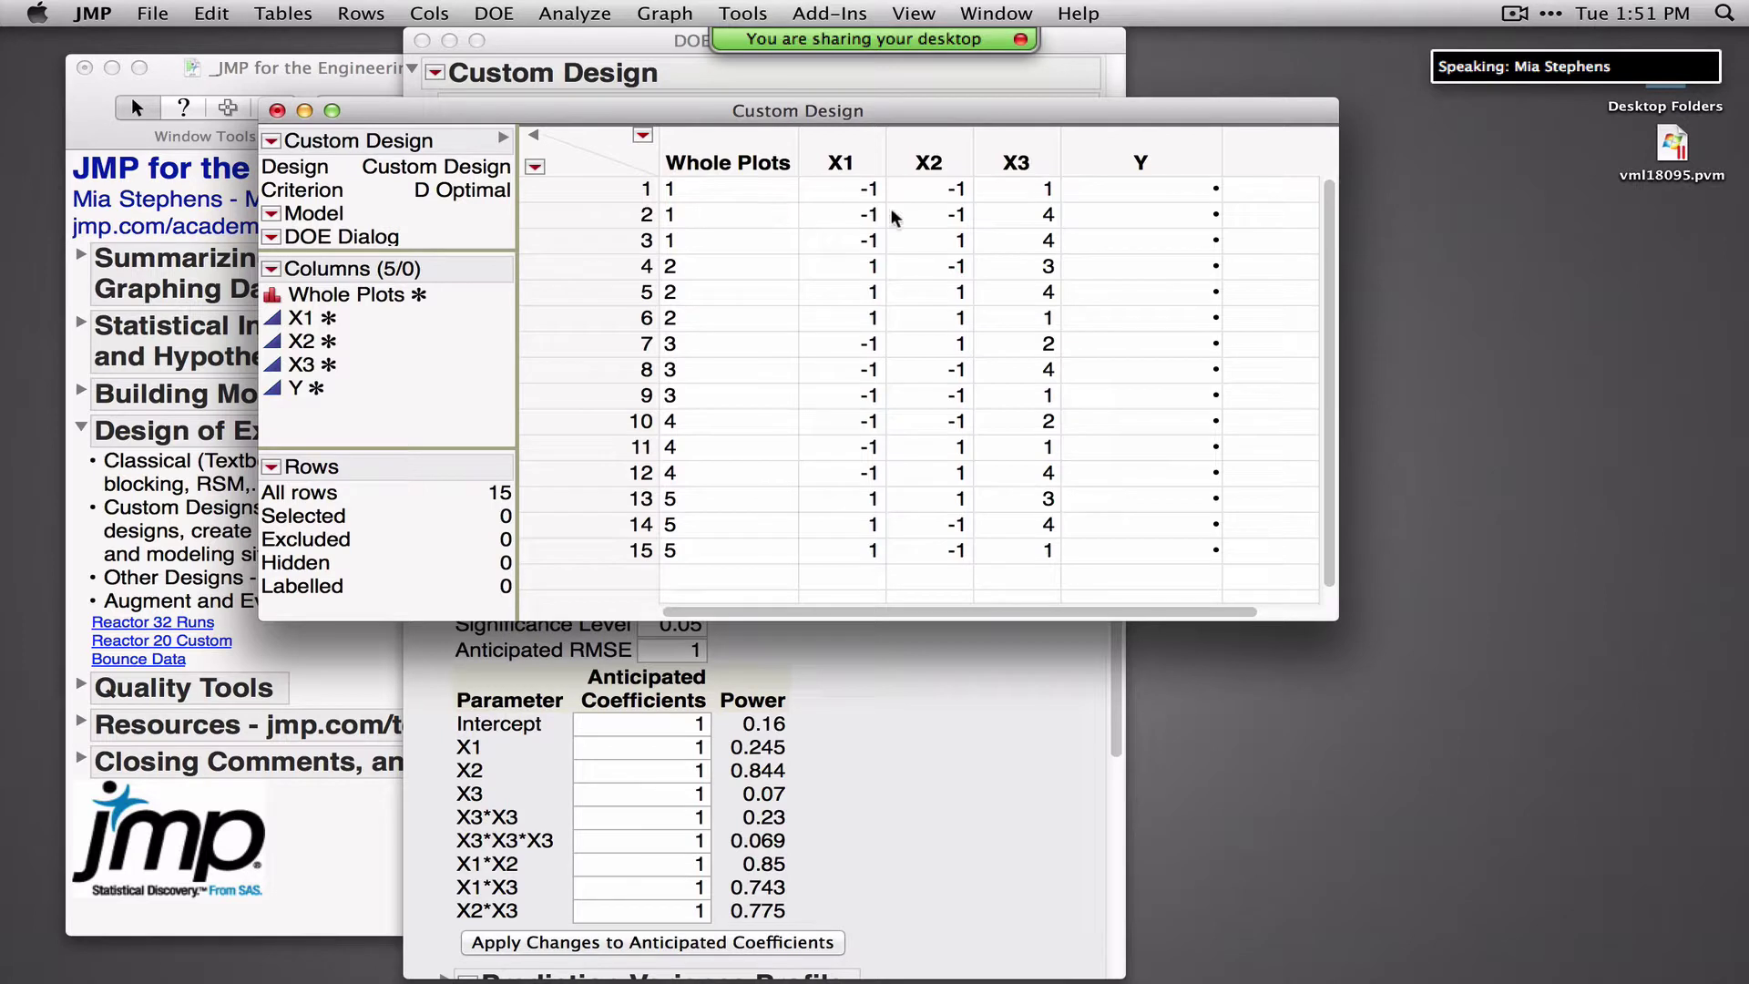
# Highlight the empty Y response column, enlarge the table panel to expose its scripts, and select the Criterion entry
pyautogui.click(1161, 164)
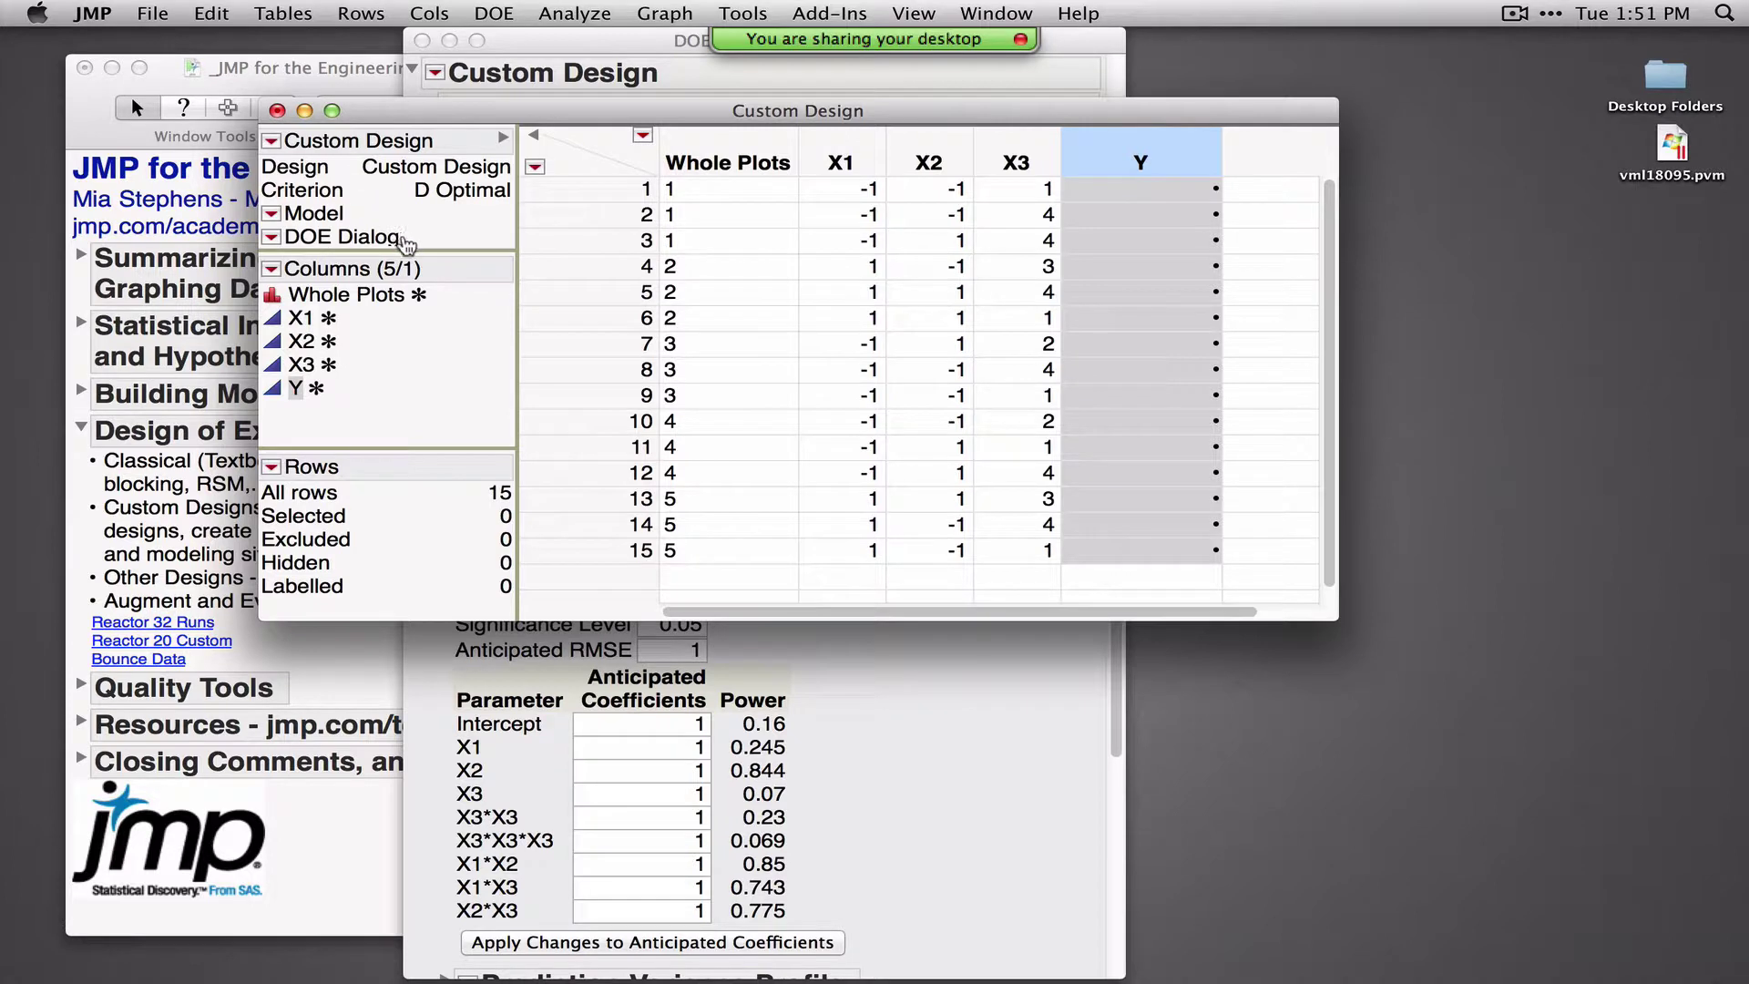
pyautogui.moveTo(405, 253)
pyautogui.mouseDown()
pyautogui.moveTo(417, 337)
pyautogui.moveTo(406, 284)
pyautogui.mouseUp()
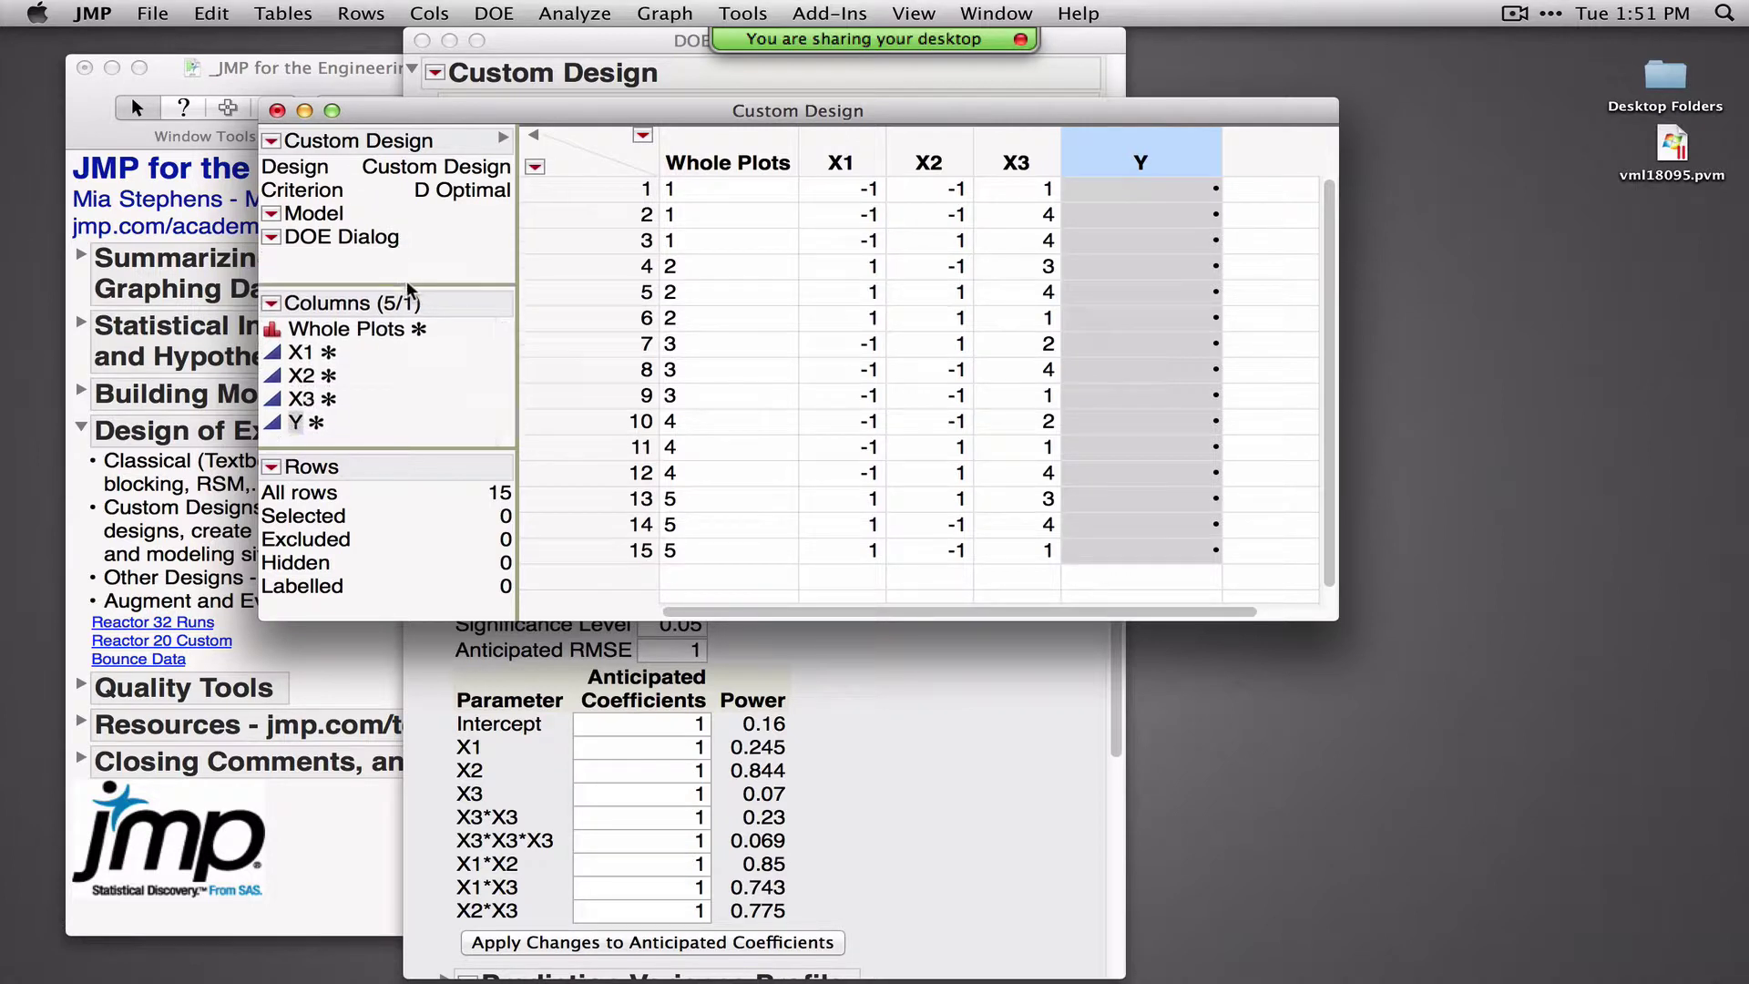
pyautogui.click(452, 193)
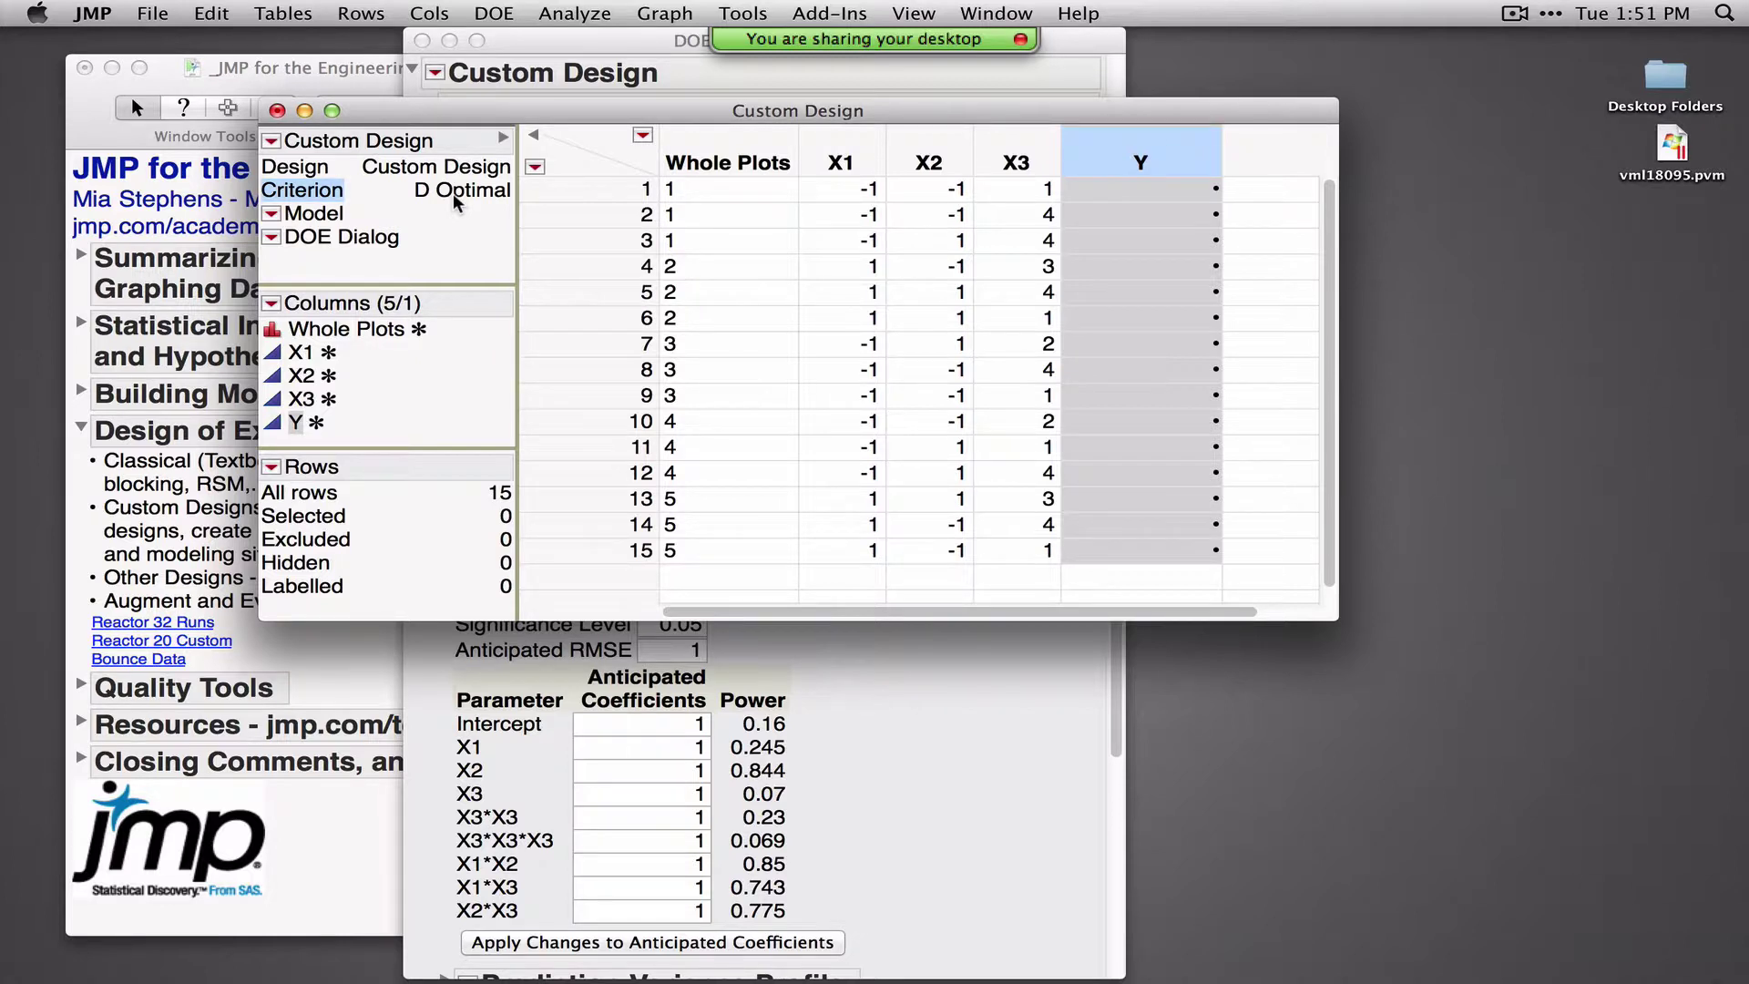
# Run the saved Model script, examine the random Whole Plots effect and the REML method, and close the model specification
pyautogui.click(272, 215)
pyautogui.click(319, 226)
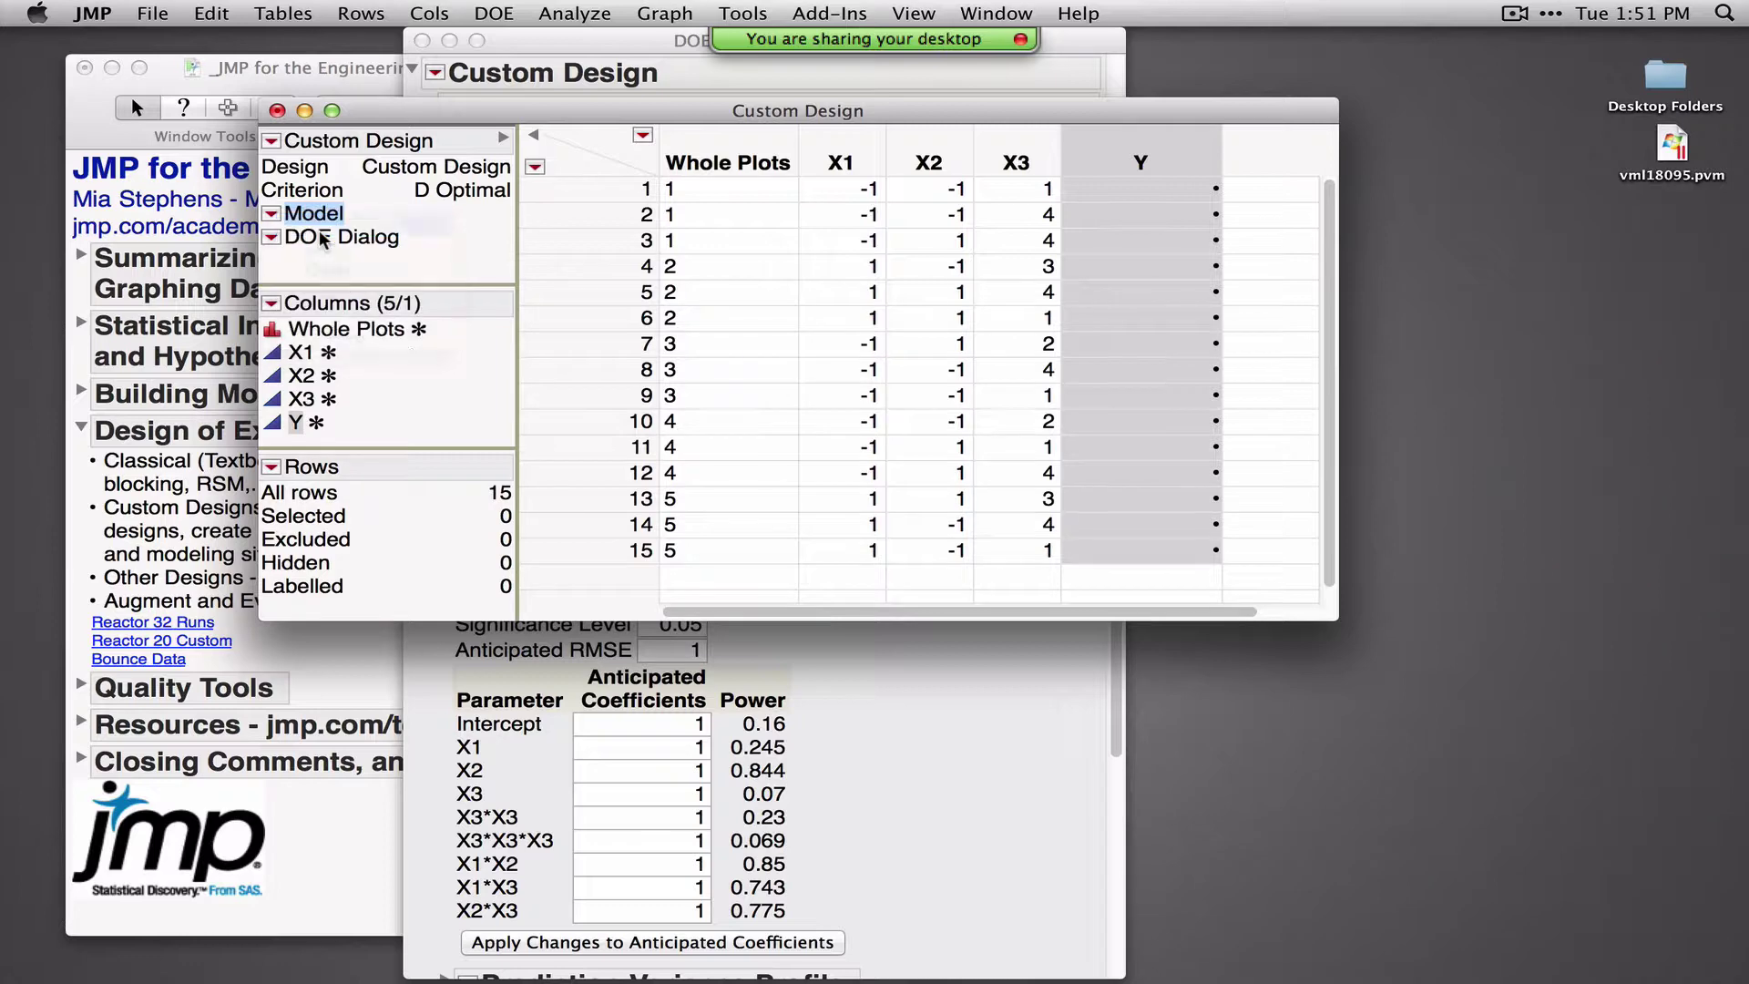
pyautogui.moveTo(1038, 634); pyautogui.dragTo(1063, 794)
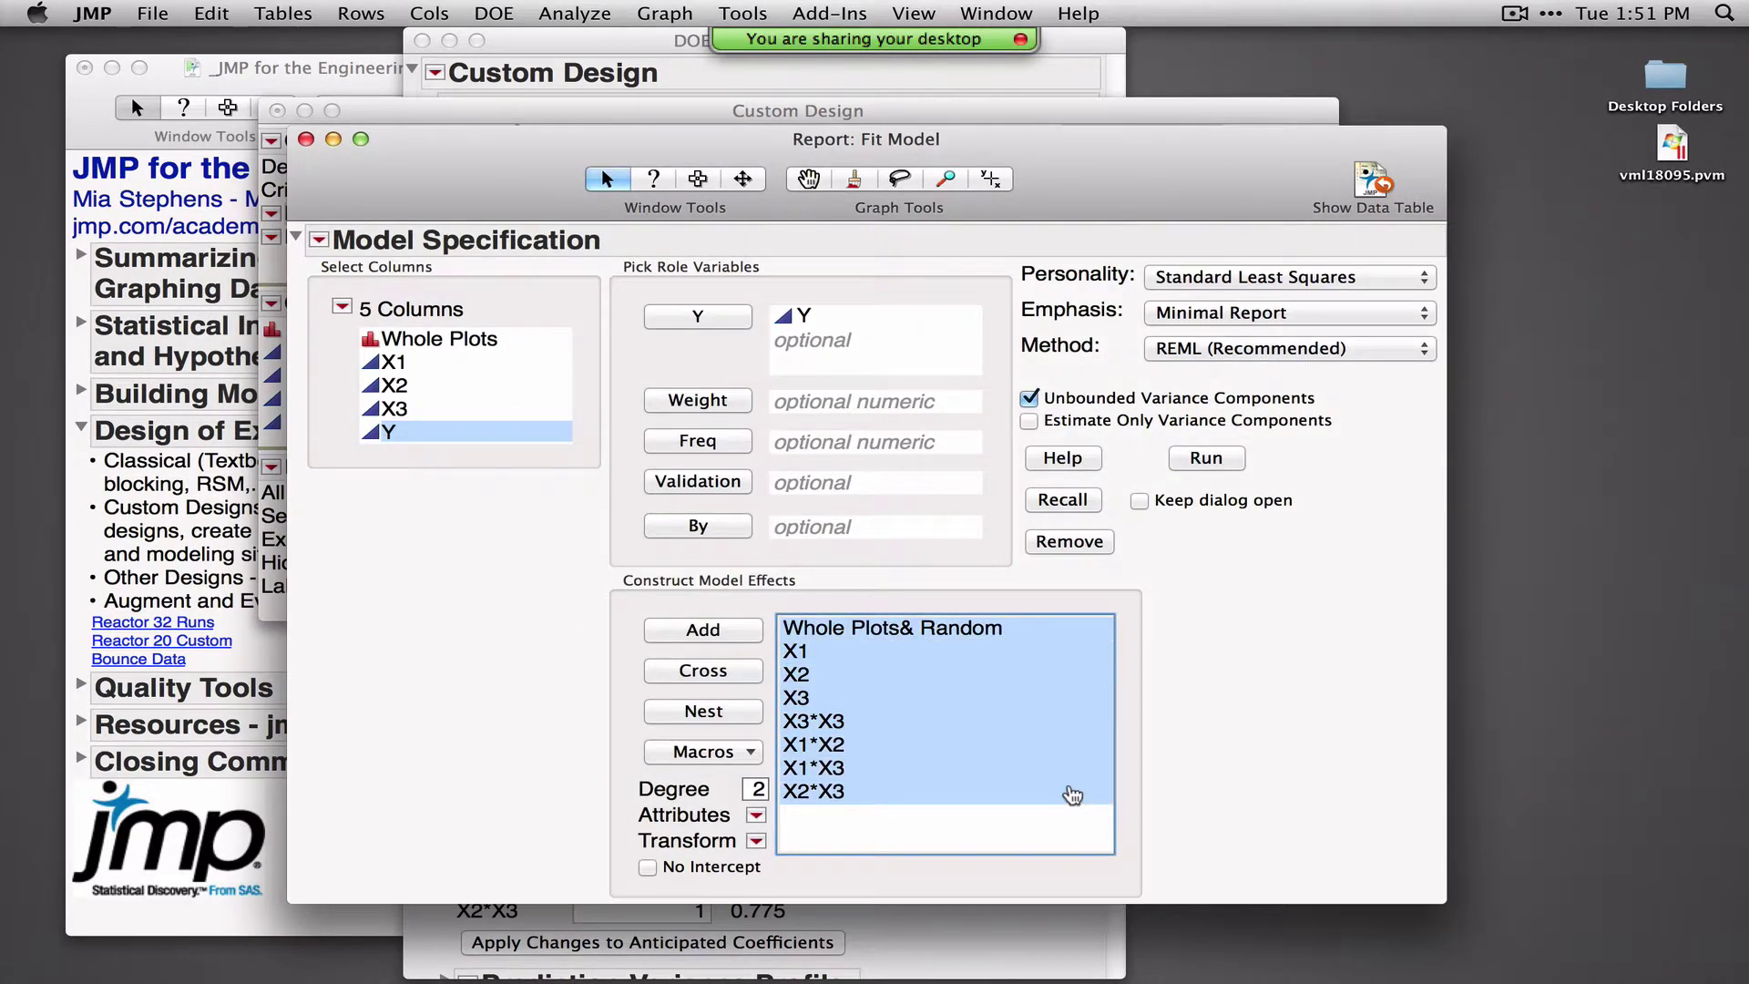
pyautogui.click(923, 630)
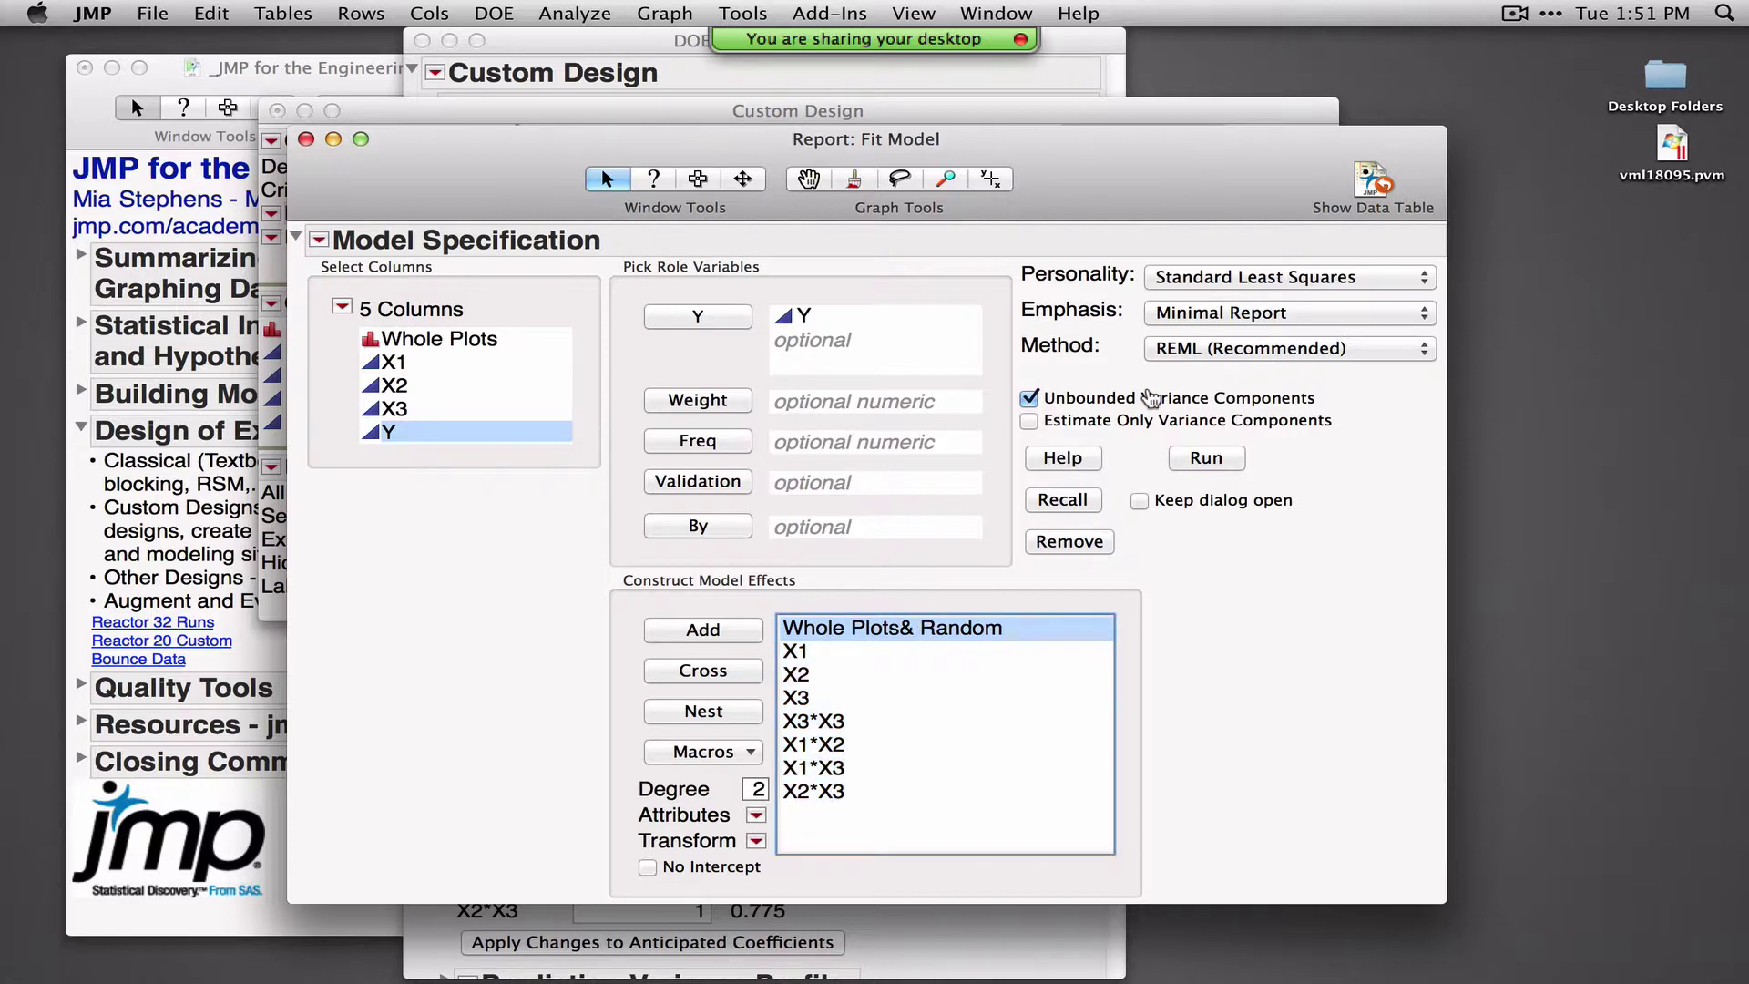
pyautogui.moveTo(1035, 364); pyautogui.dragTo(1072, 369)
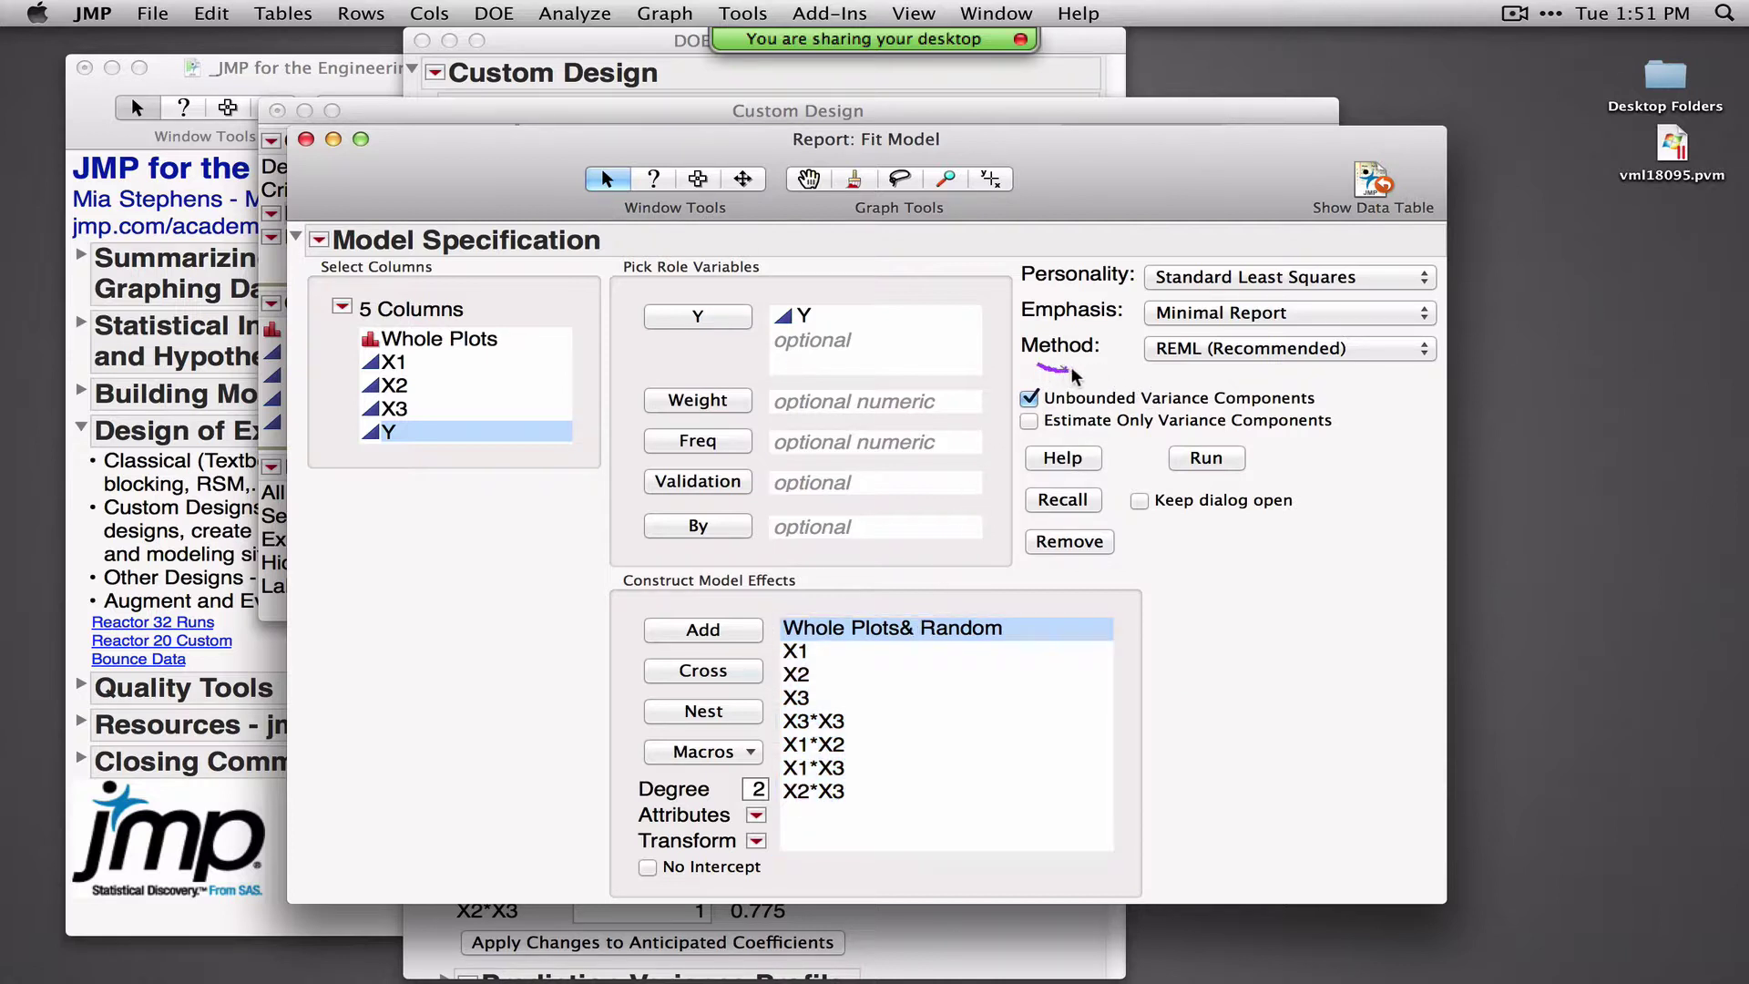
pyautogui.moveTo(1231, 368)
pyautogui.mouseDown()
pyautogui.moveTo(1379, 375)
pyautogui.moveTo(1444, 350)
pyautogui.moveTo(1380, 315)
pyautogui.moveTo(1096, 314)
pyautogui.moveTo(999, 355)
pyautogui.moveTo(1061, 371)
pyautogui.mouseUp()
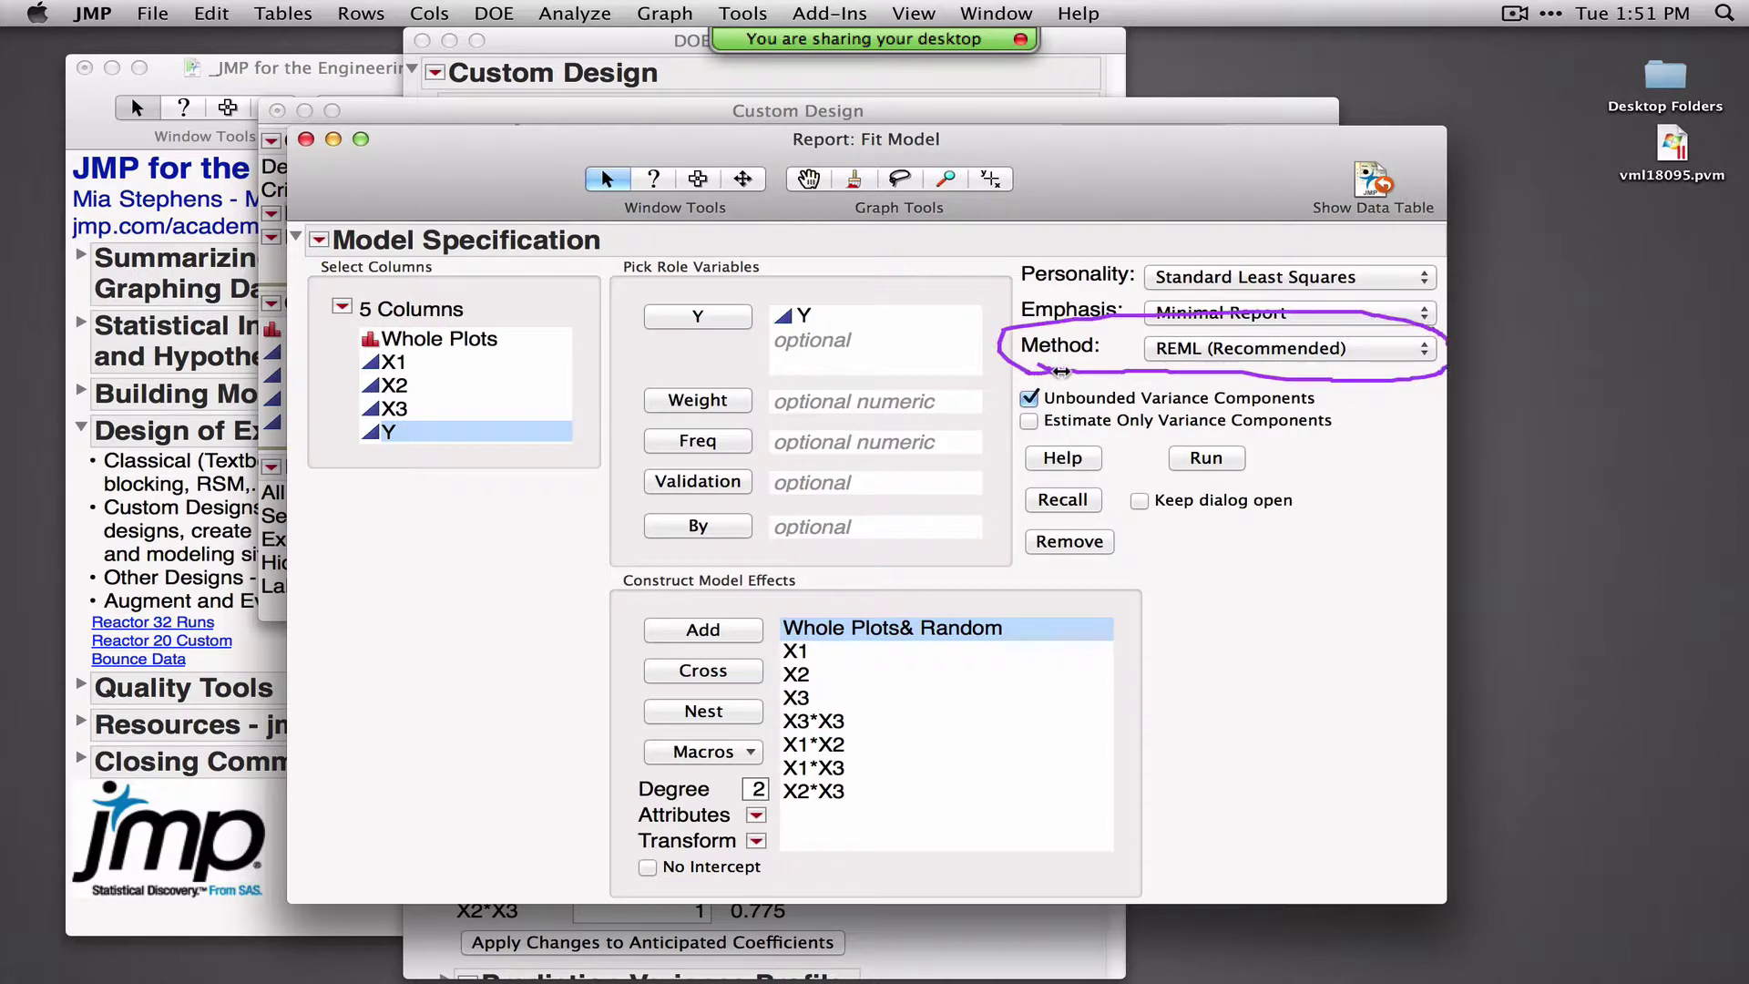
pyautogui.click(305, 139)
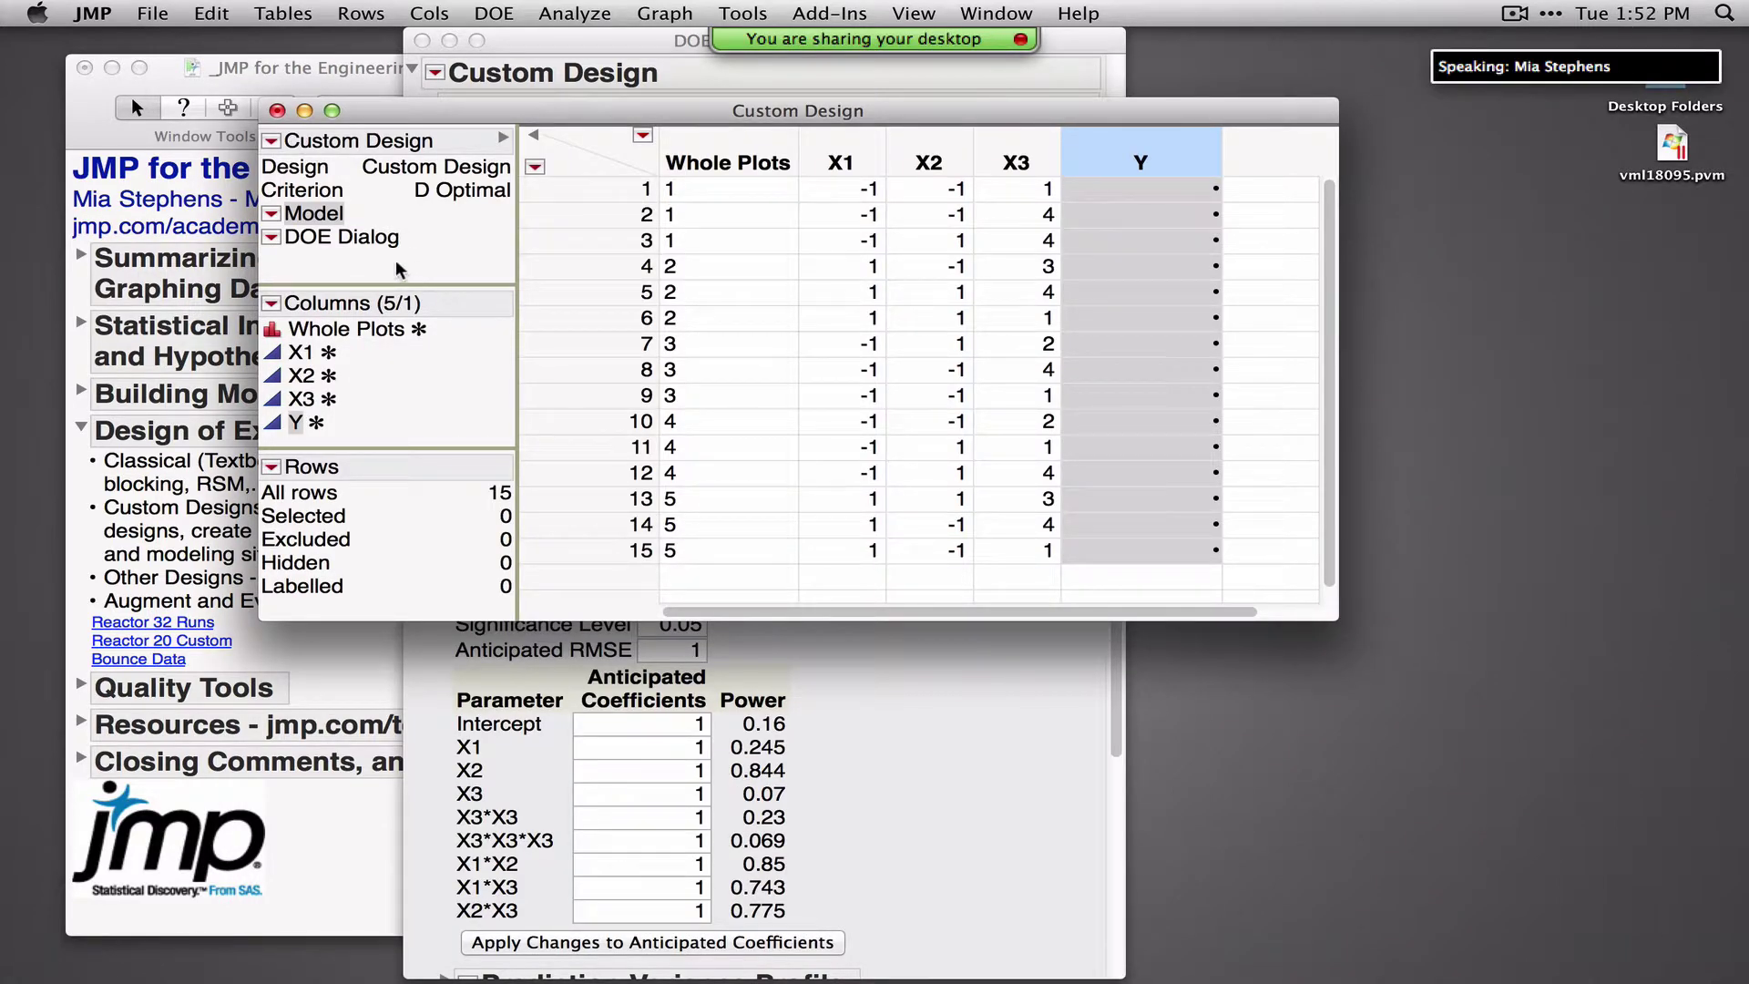
# Run the table's saved DOE Dialog script, look over the recreated custom design, and close it
pyautogui.click(270, 237)
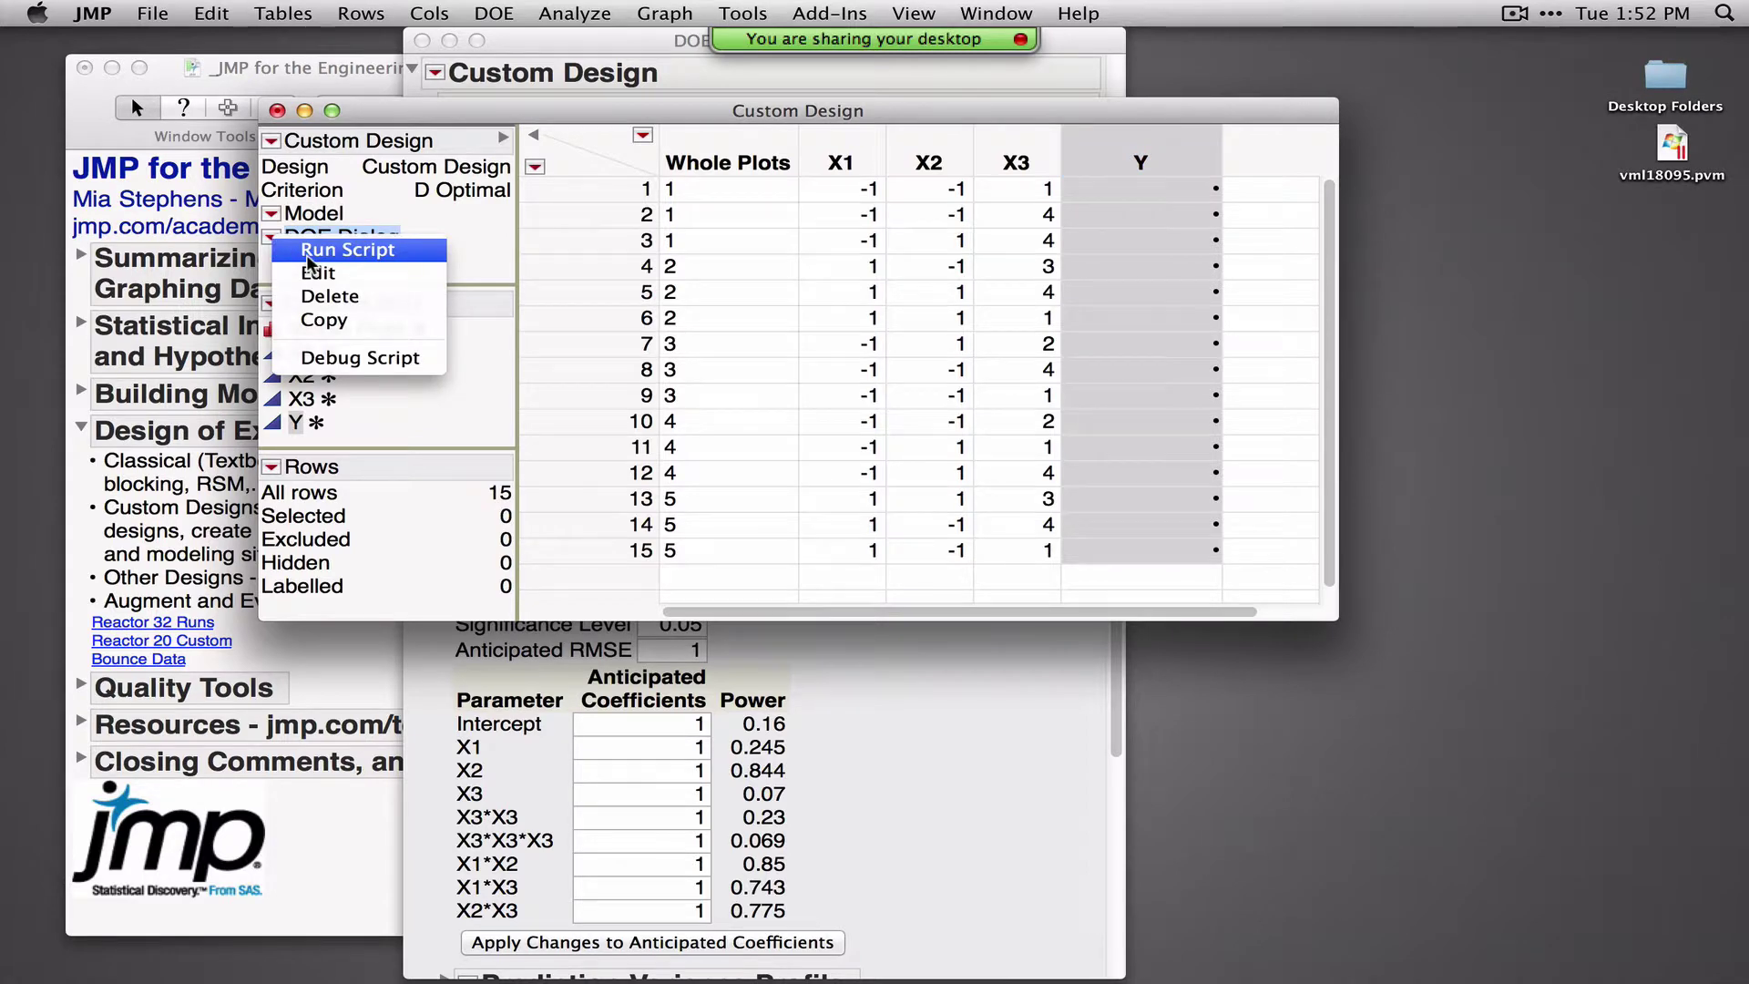
pyautogui.click(308, 259)
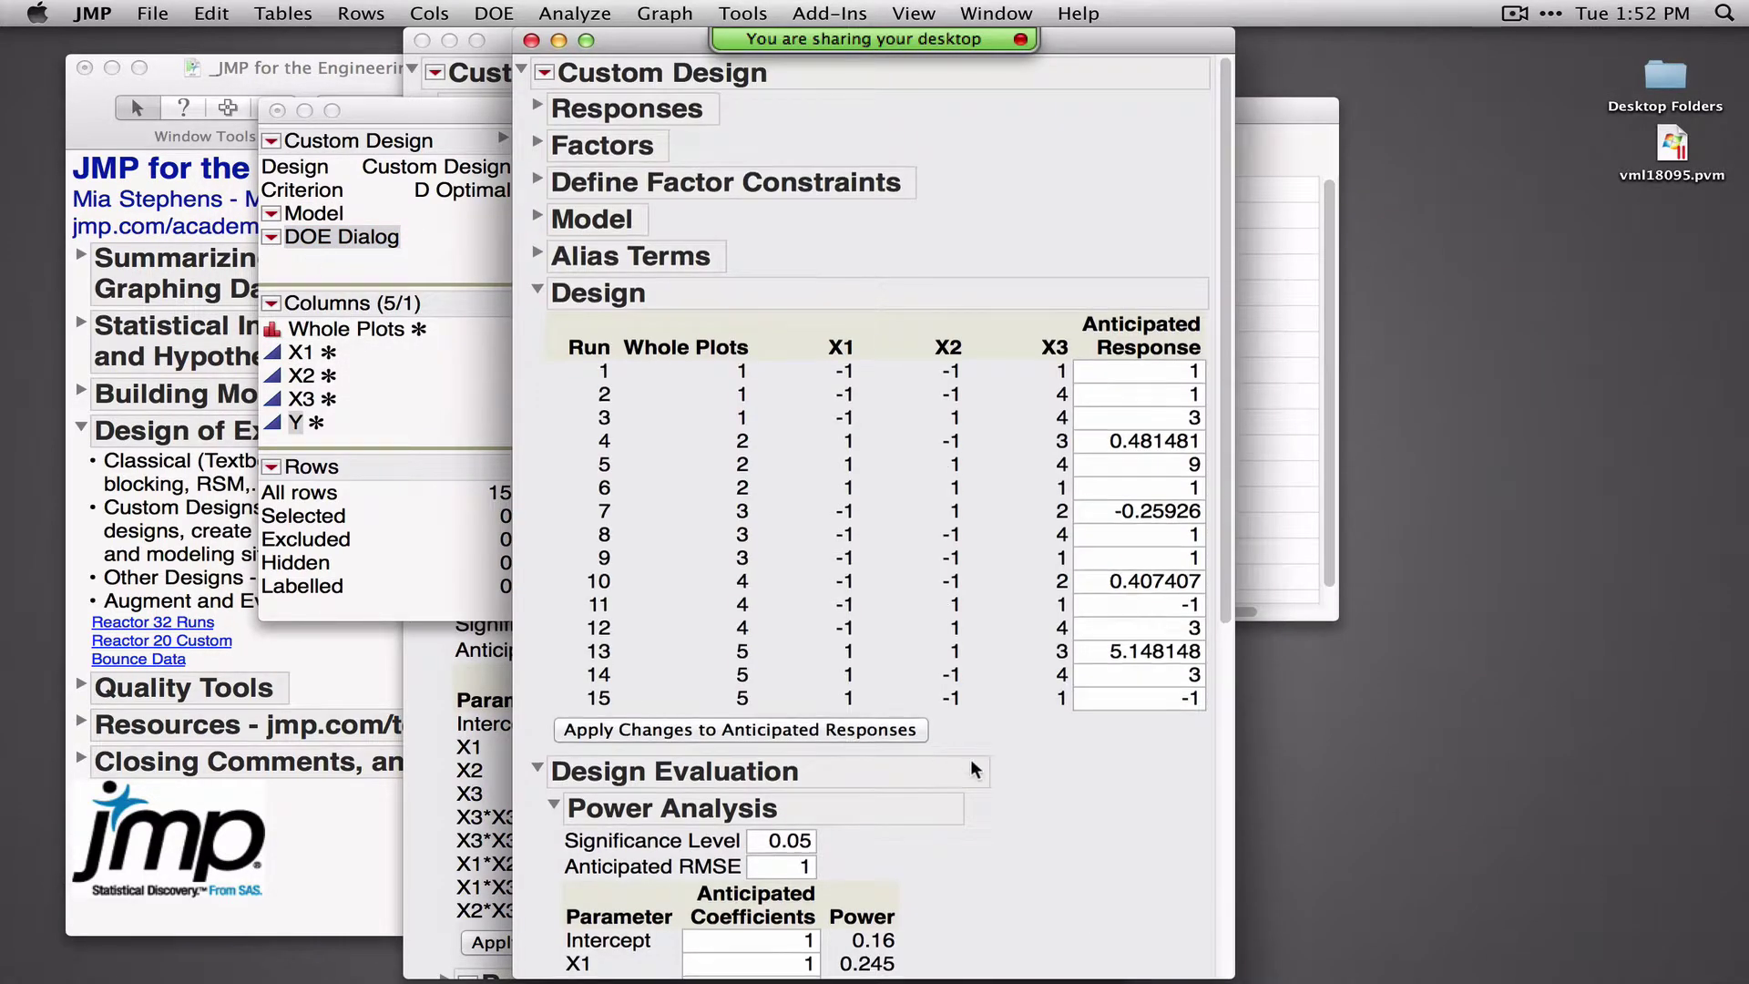
pyautogui.scroll(-5, 970, 757)
pyautogui.scroll(8, 970, 758)
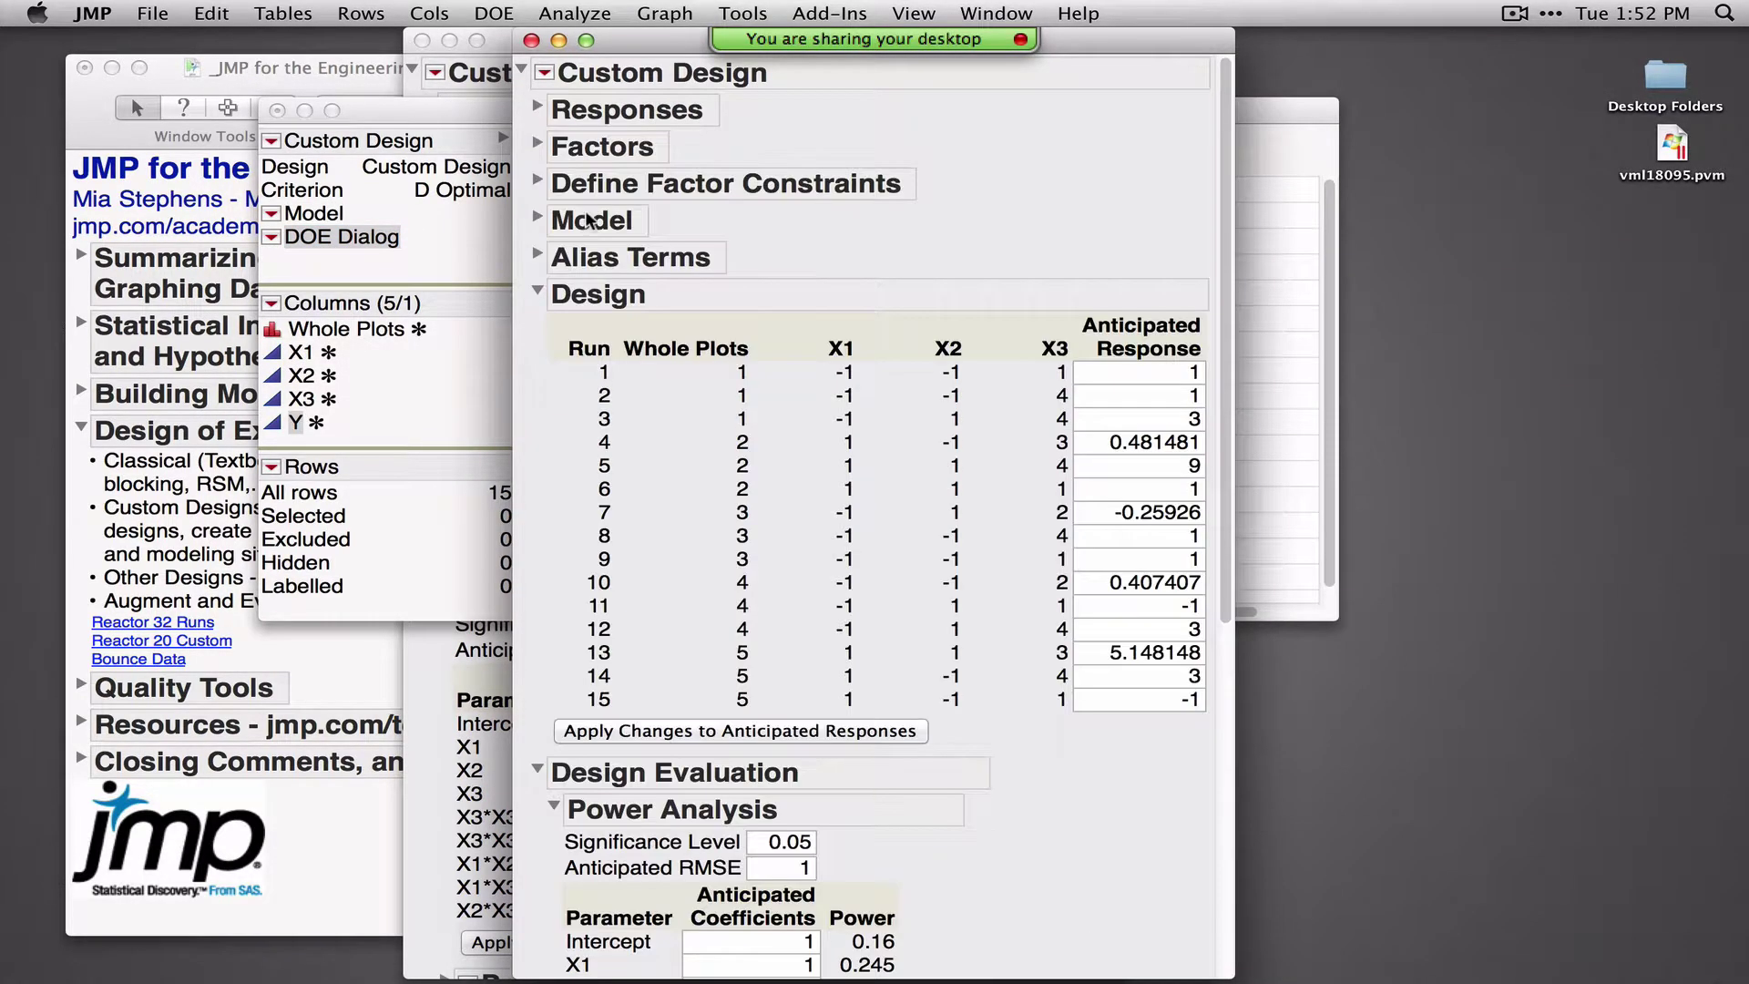
pyautogui.click(531, 40)
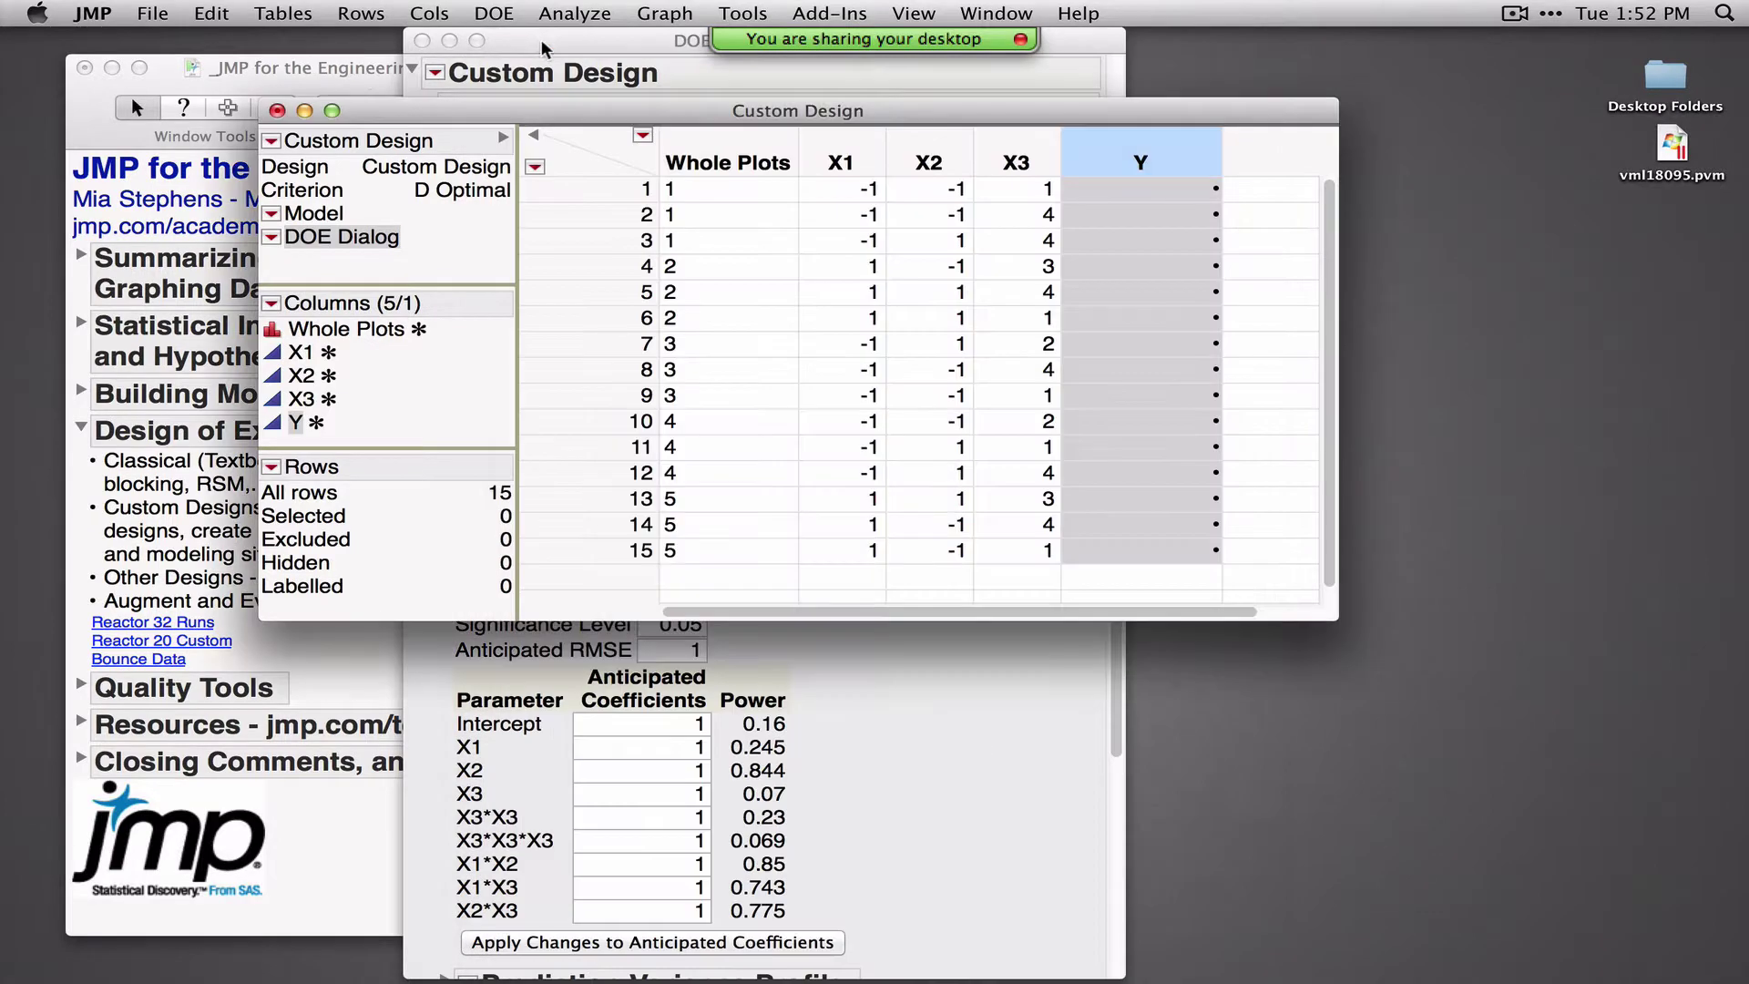
# Close the Custom Design data table without saving, and close the DOE design window to return to the journal
pyautogui.click(275, 112)
pyautogui.click(738, 247)
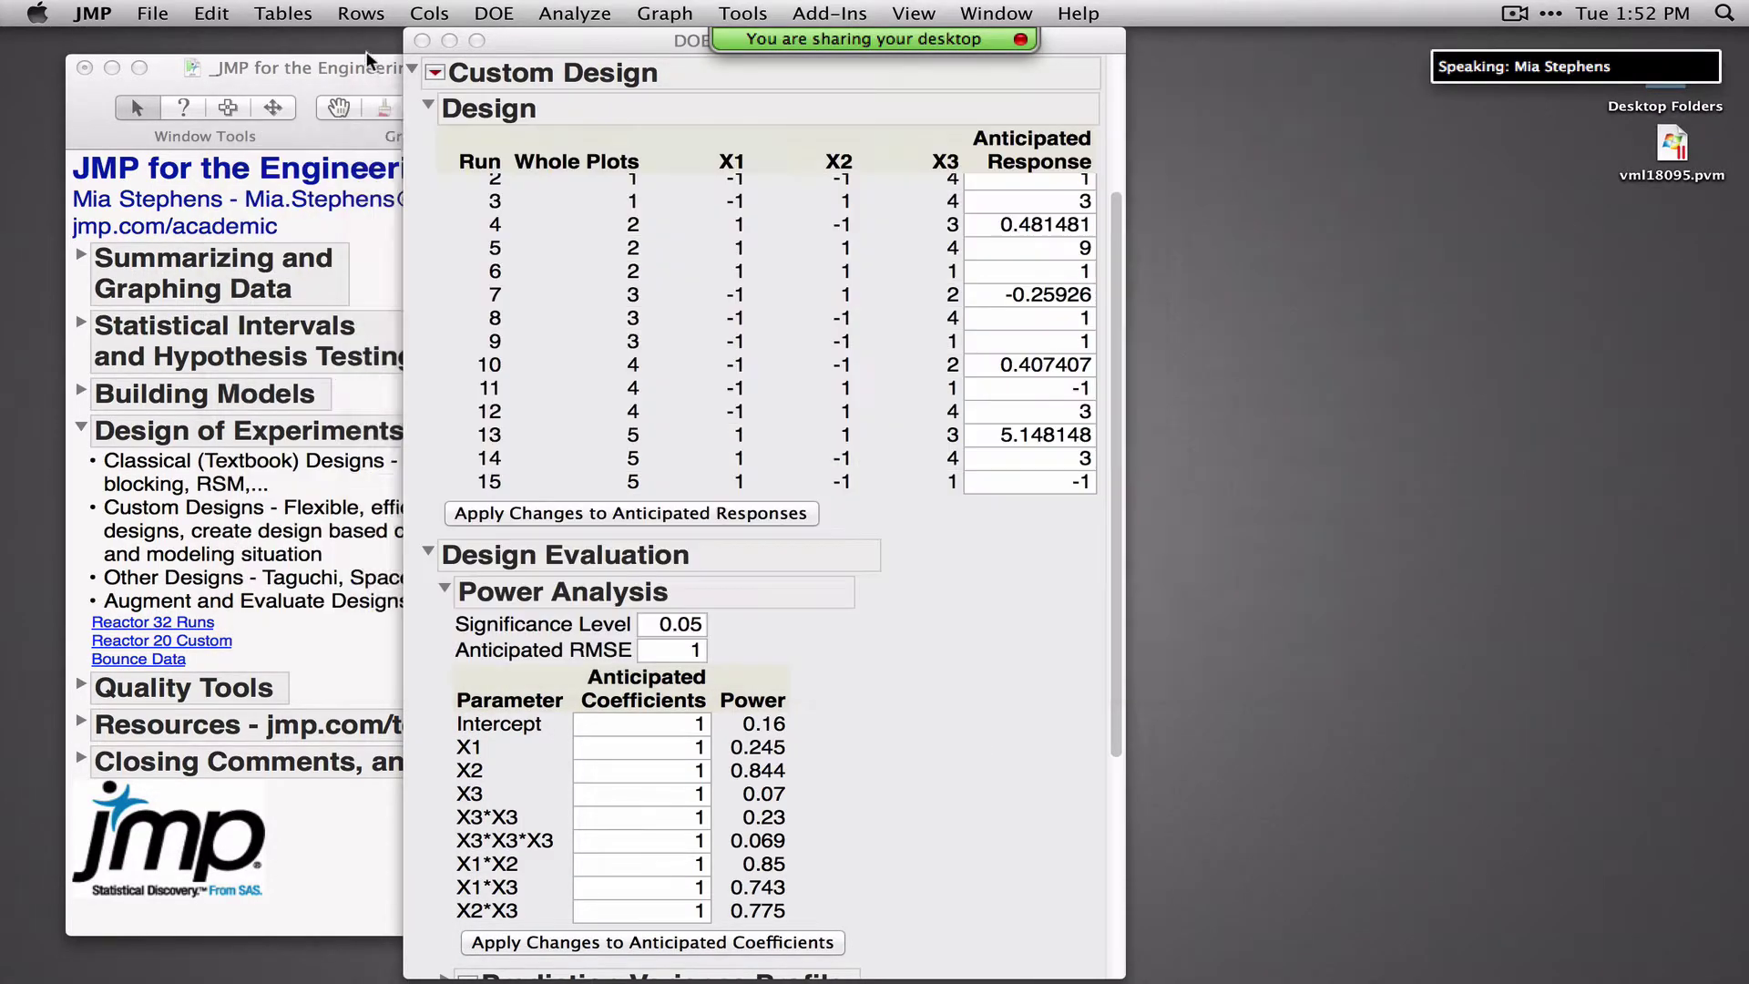
pyautogui.click(422, 42)
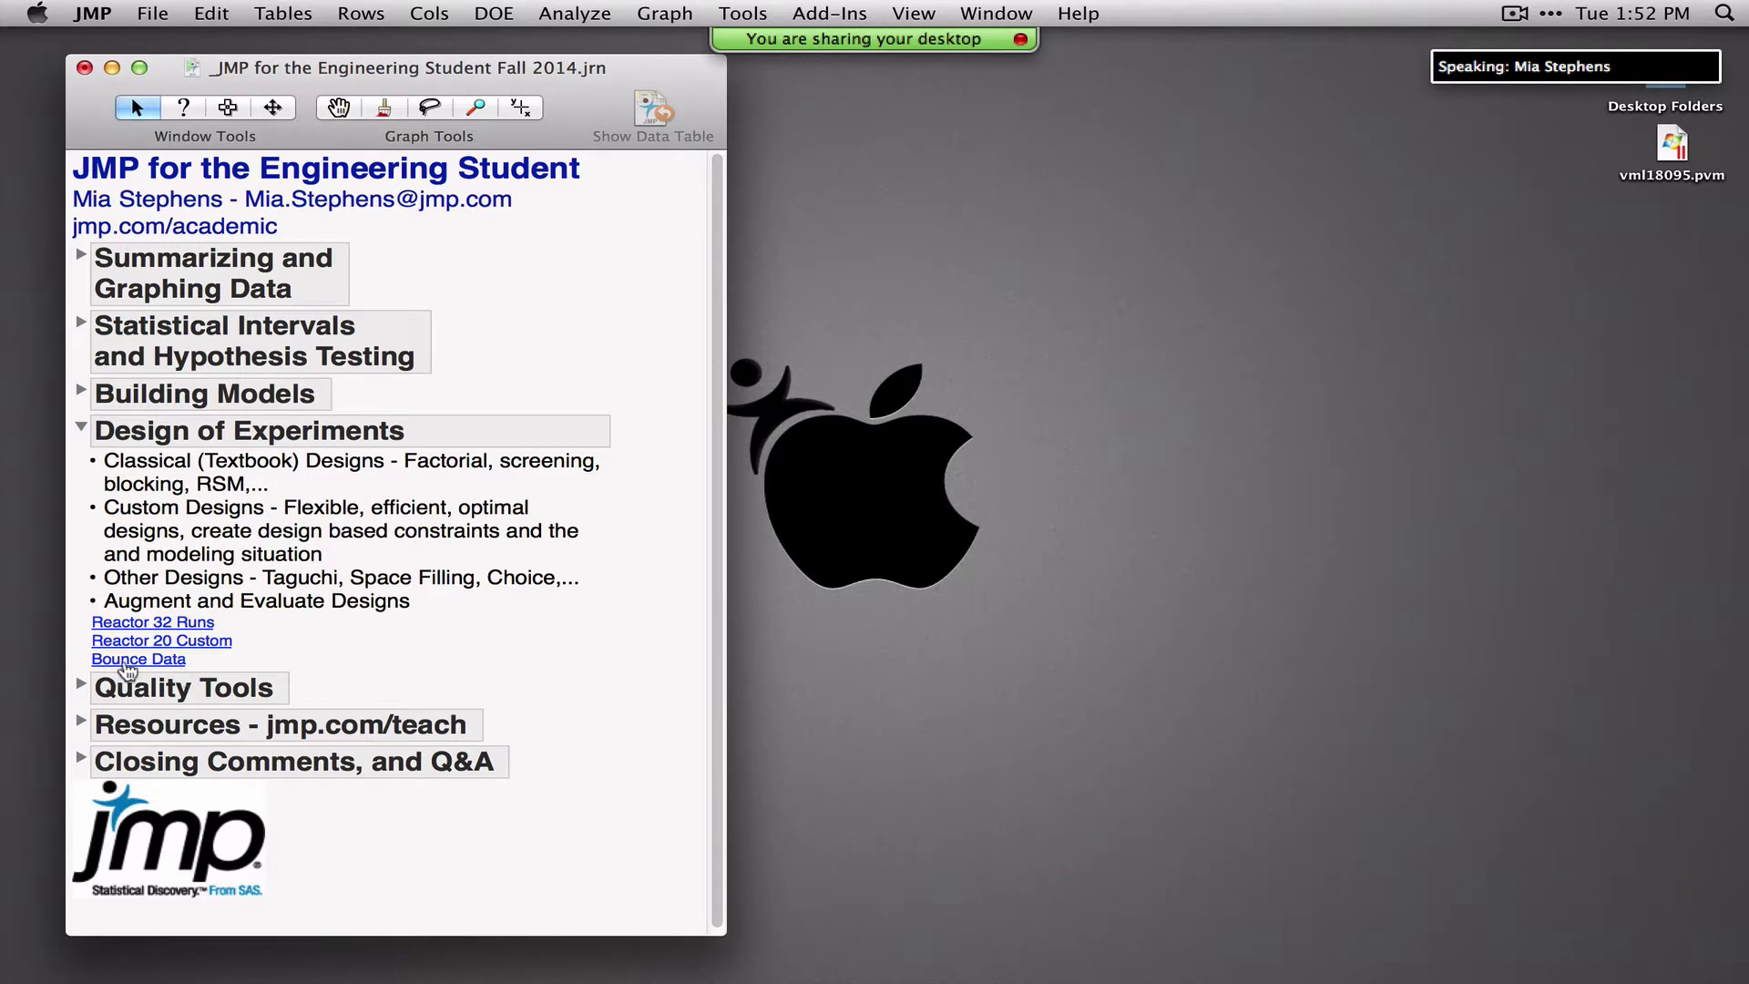
# Open the Reactor 20 Custom data table, enlarge its window, and highlight the five factor columns and the Percent Reacted response
pyautogui.click(189, 641)
pyautogui.moveTo(905, 150); pyautogui.dragTo(841, 97)
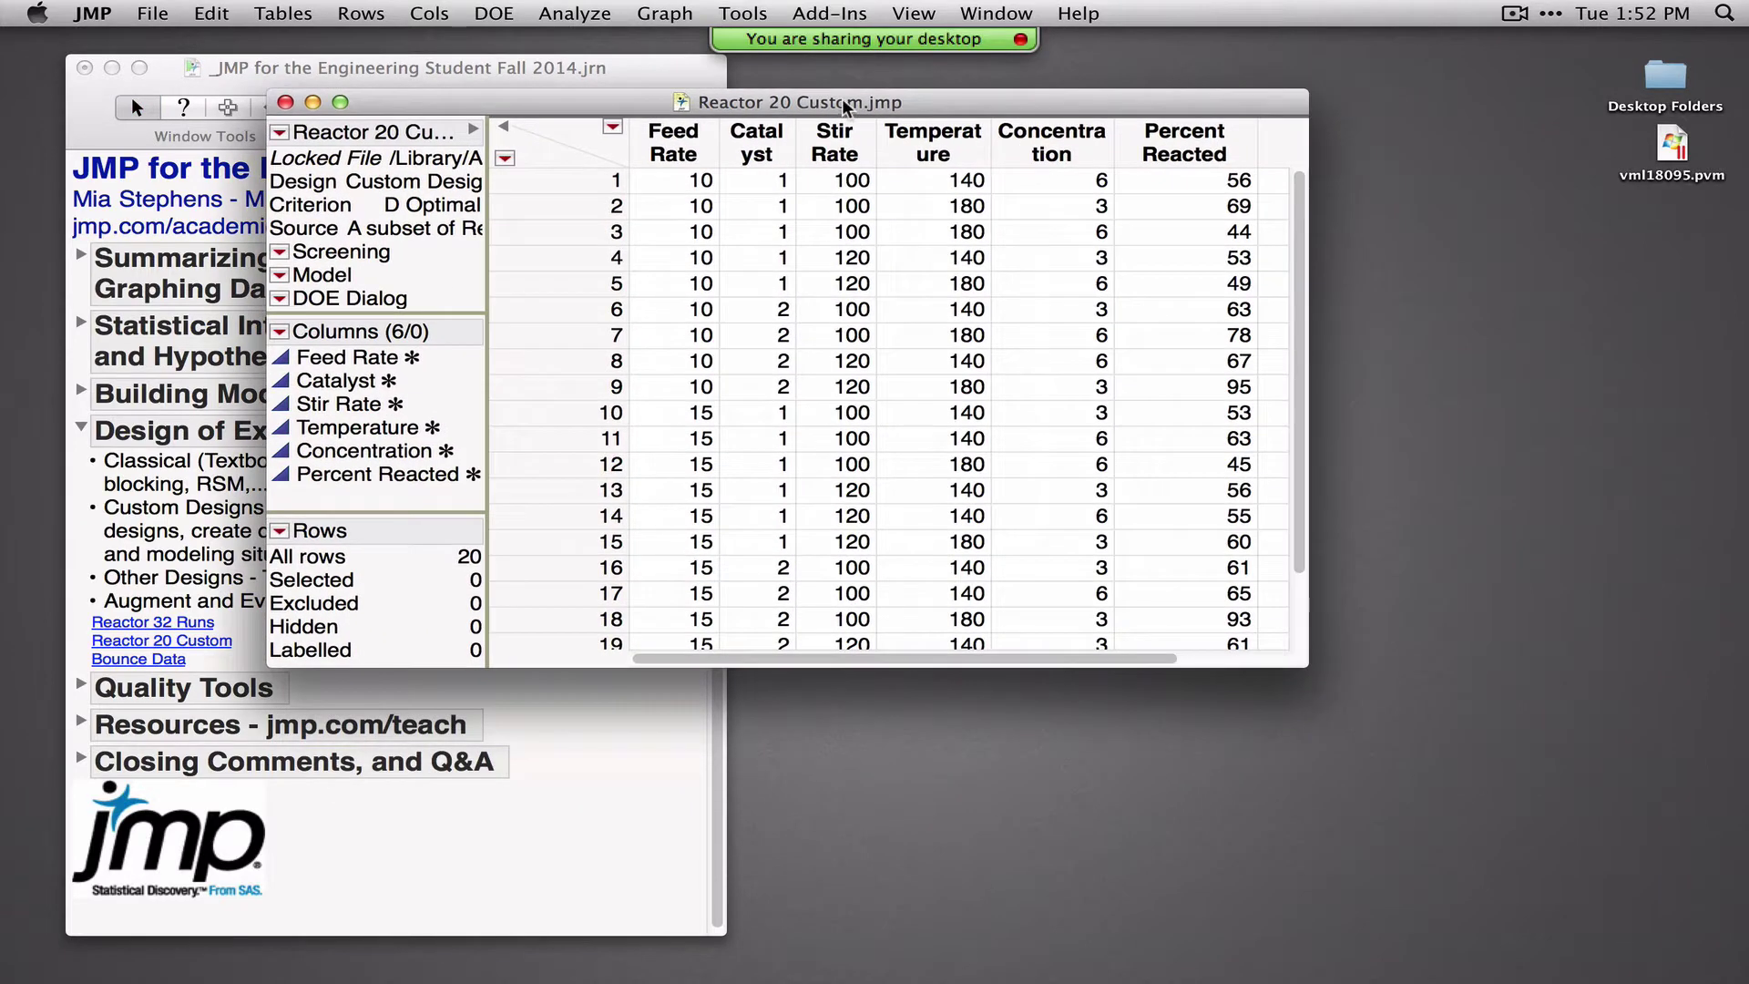
pyautogui.moveTo(1318, 681); pyautogui.dragTo(1550, 848)
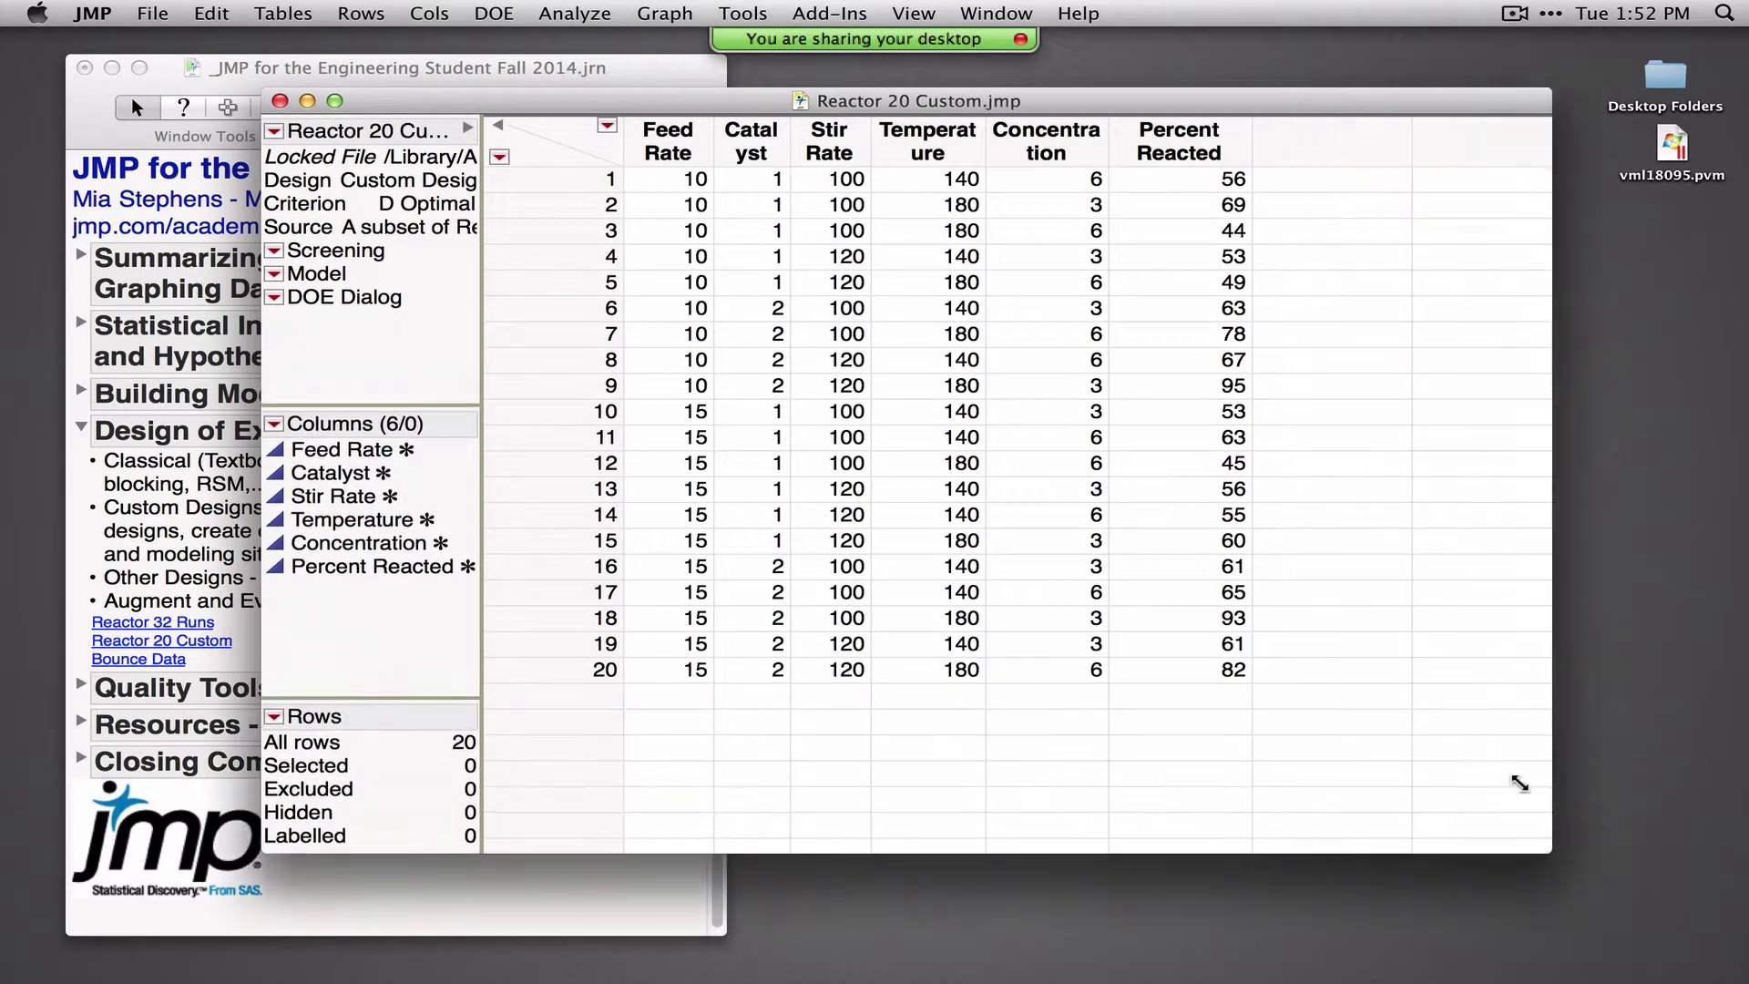
pyautogui.moveTo(665, 150); pyautogui.dragTo(1055, 159)
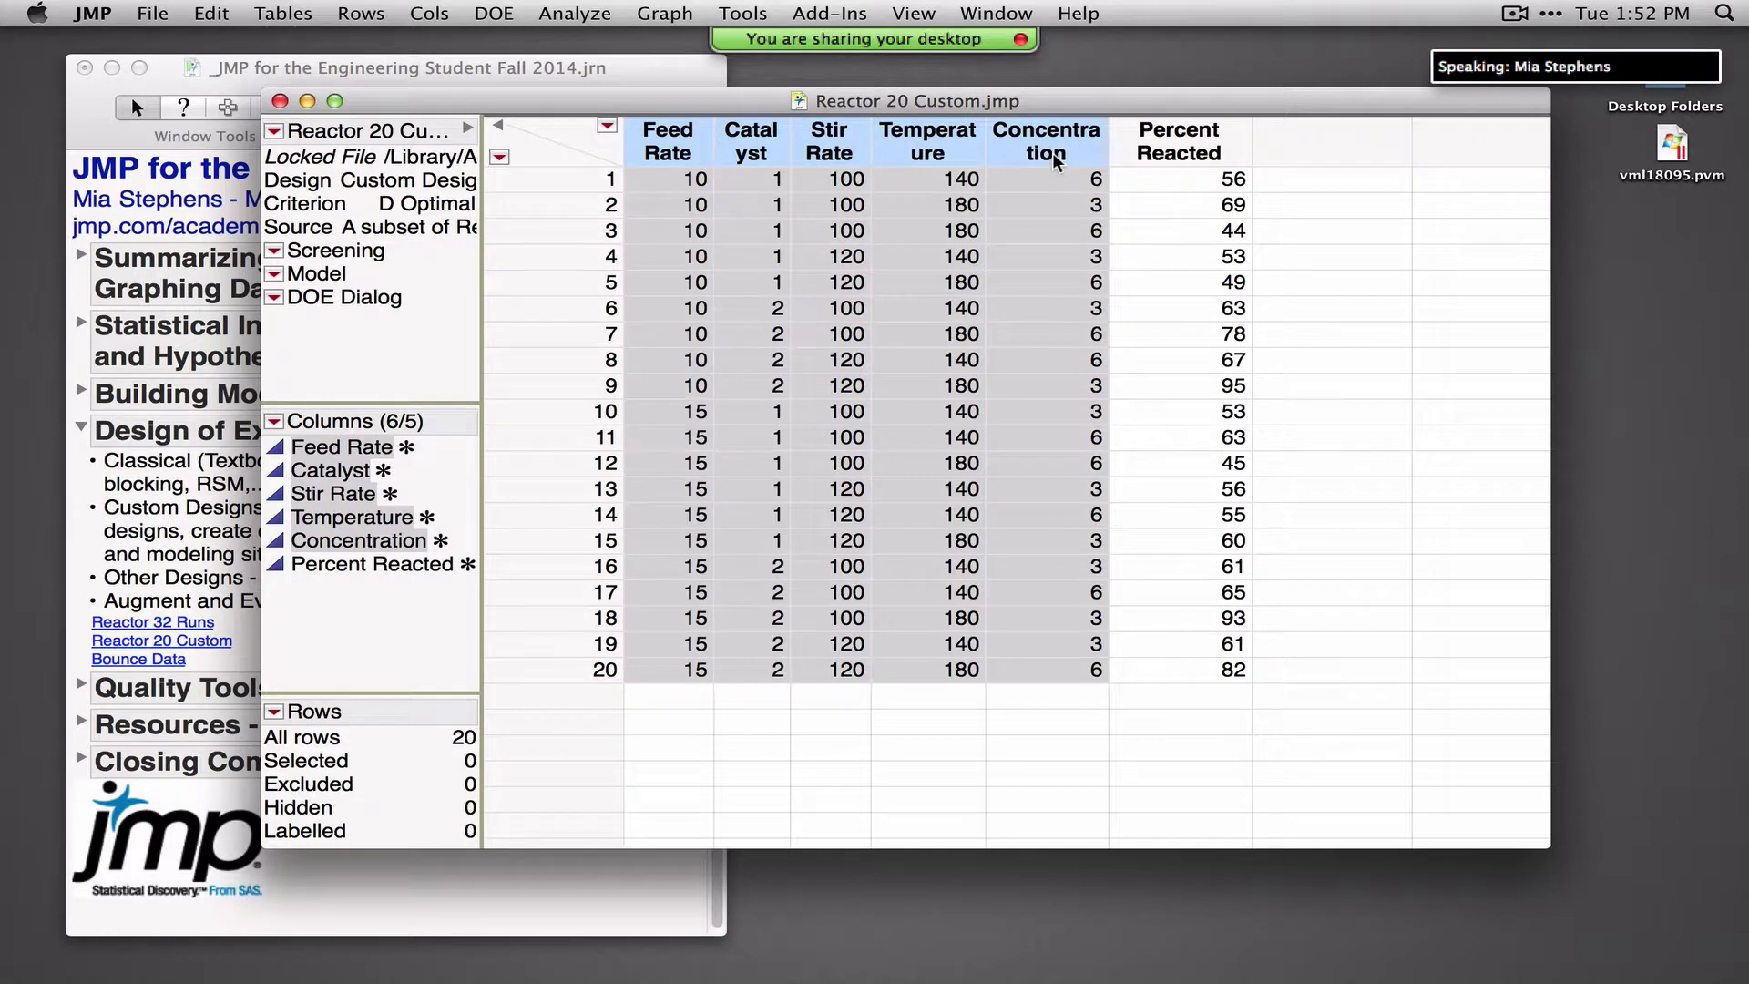
pyautogui.click(1201, 143)
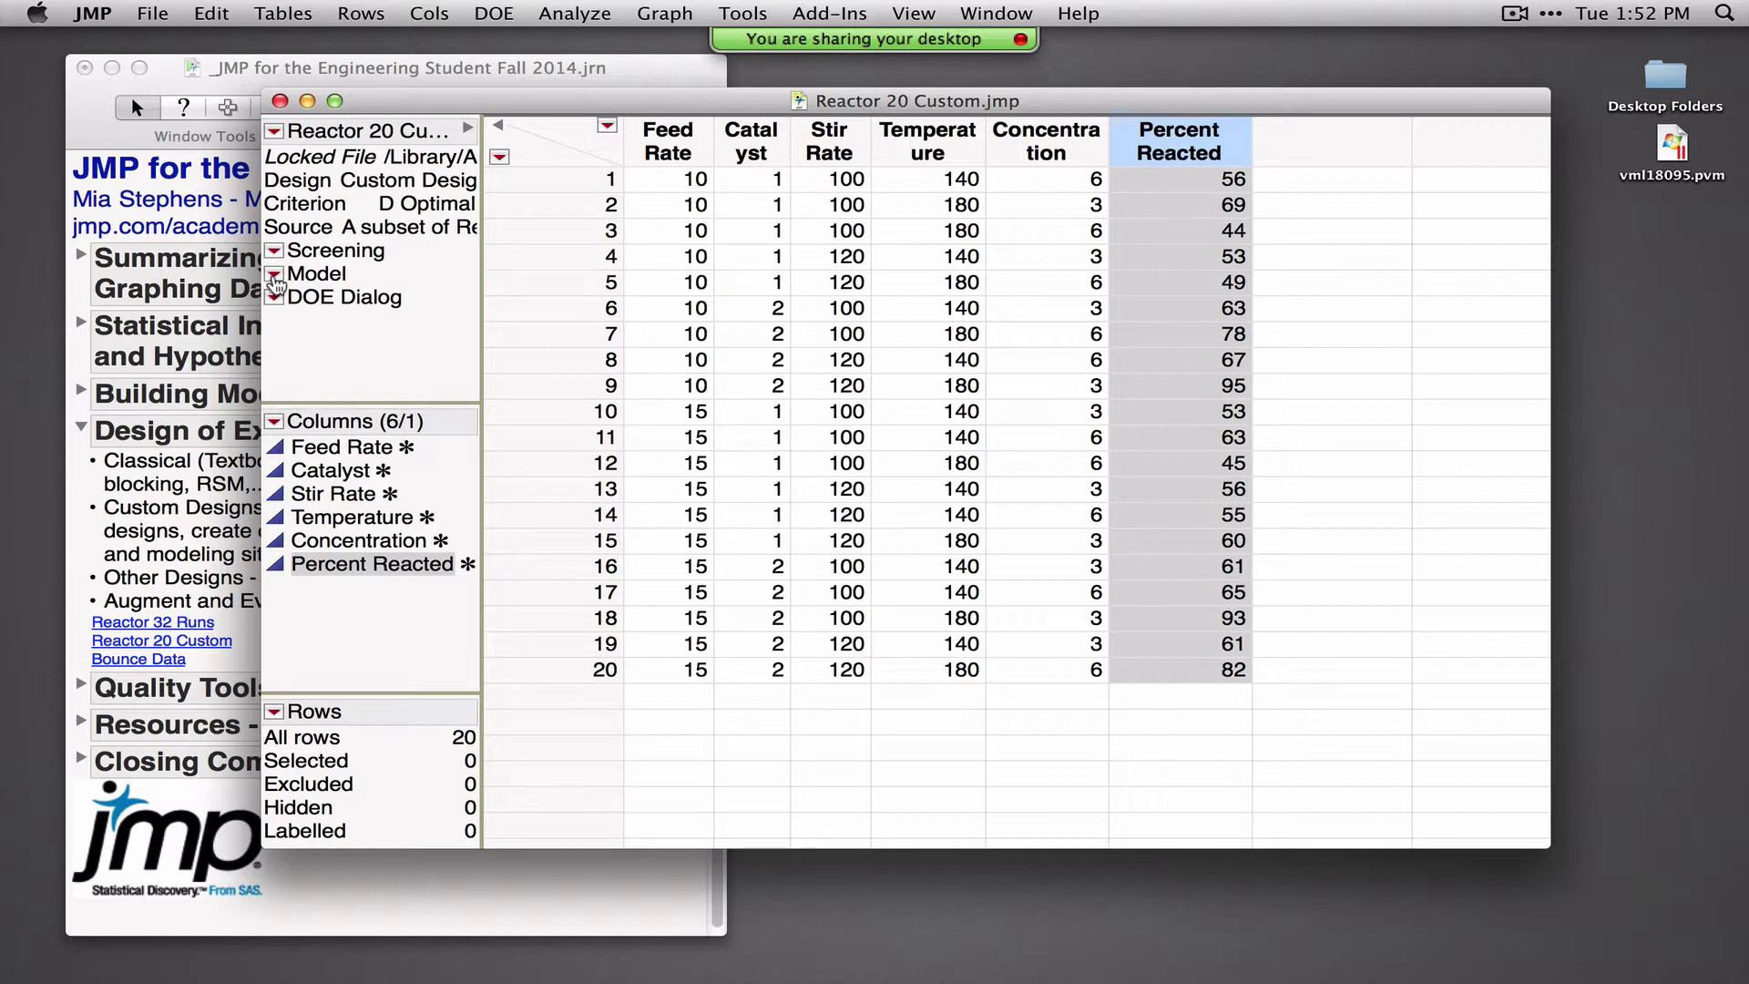
# Fit a standard least squares model for Percent Reacted with the preset main effects and two-factor interactions, reviewing the effects list first
pyautogui.click(561, 20)
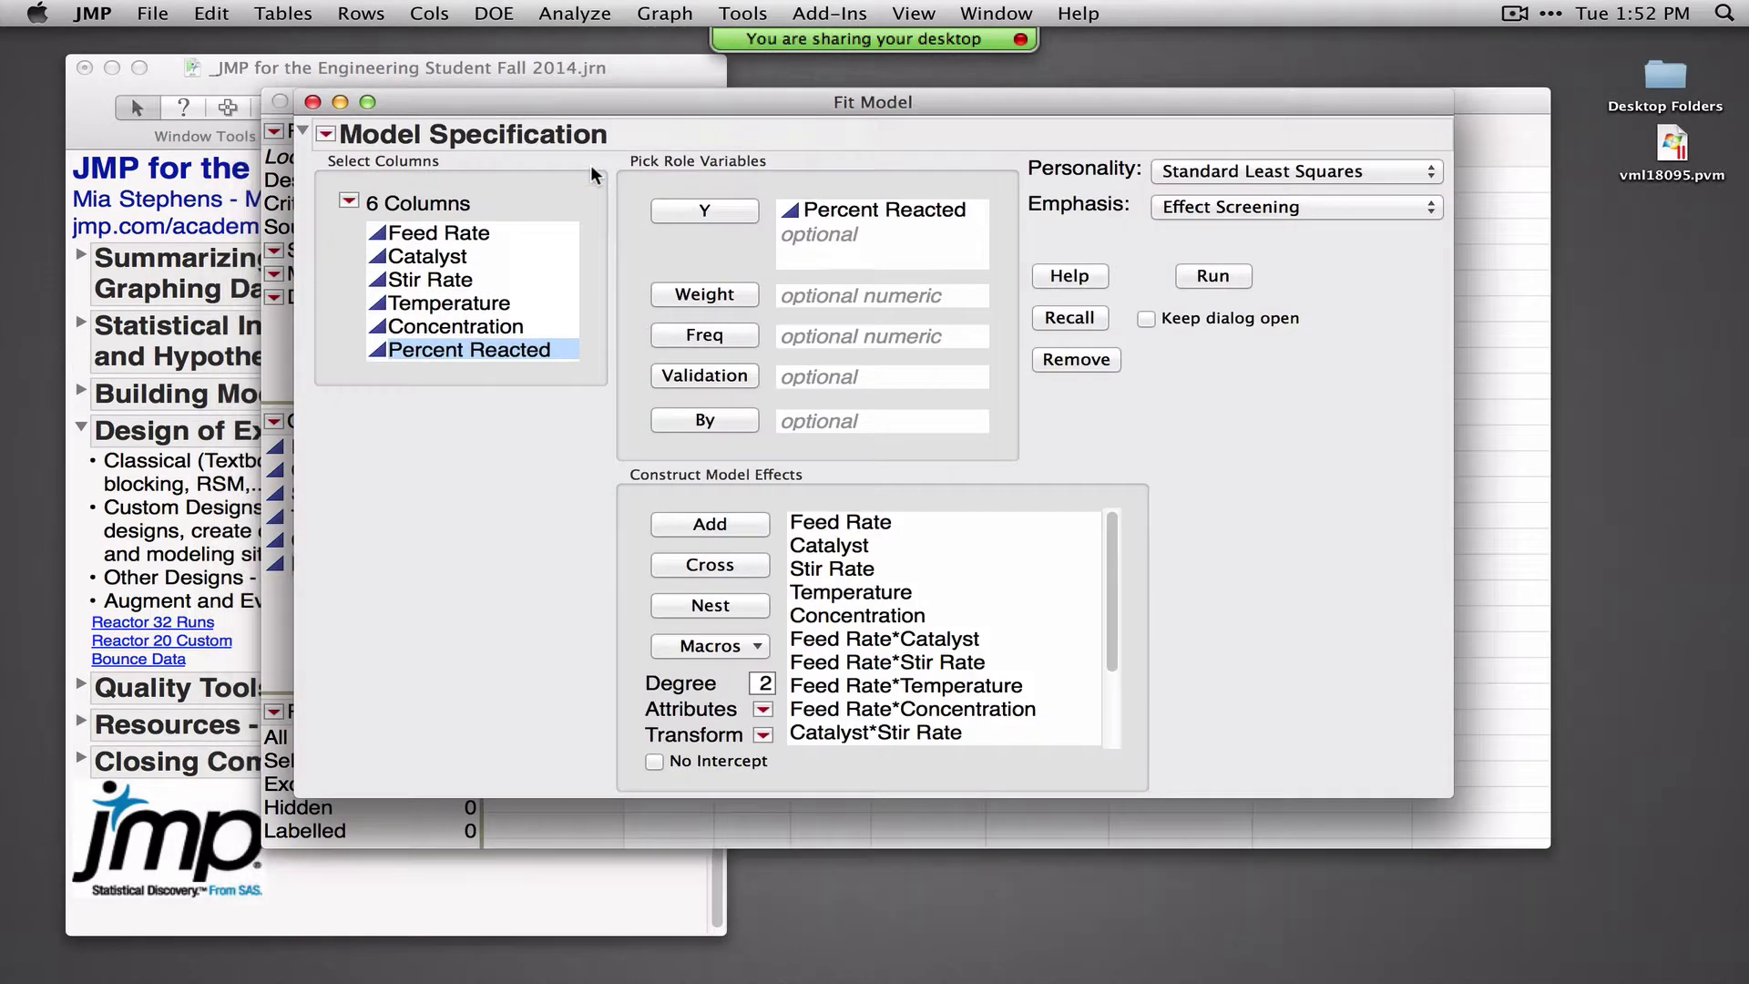
pyautogui.moveTo(1108, 601)
pyautogui.mouseDown()
pyautogui.moveTo(1109, 678)
pyautogui.moveTo(1108, 570)
pyautogui.mouseUp()
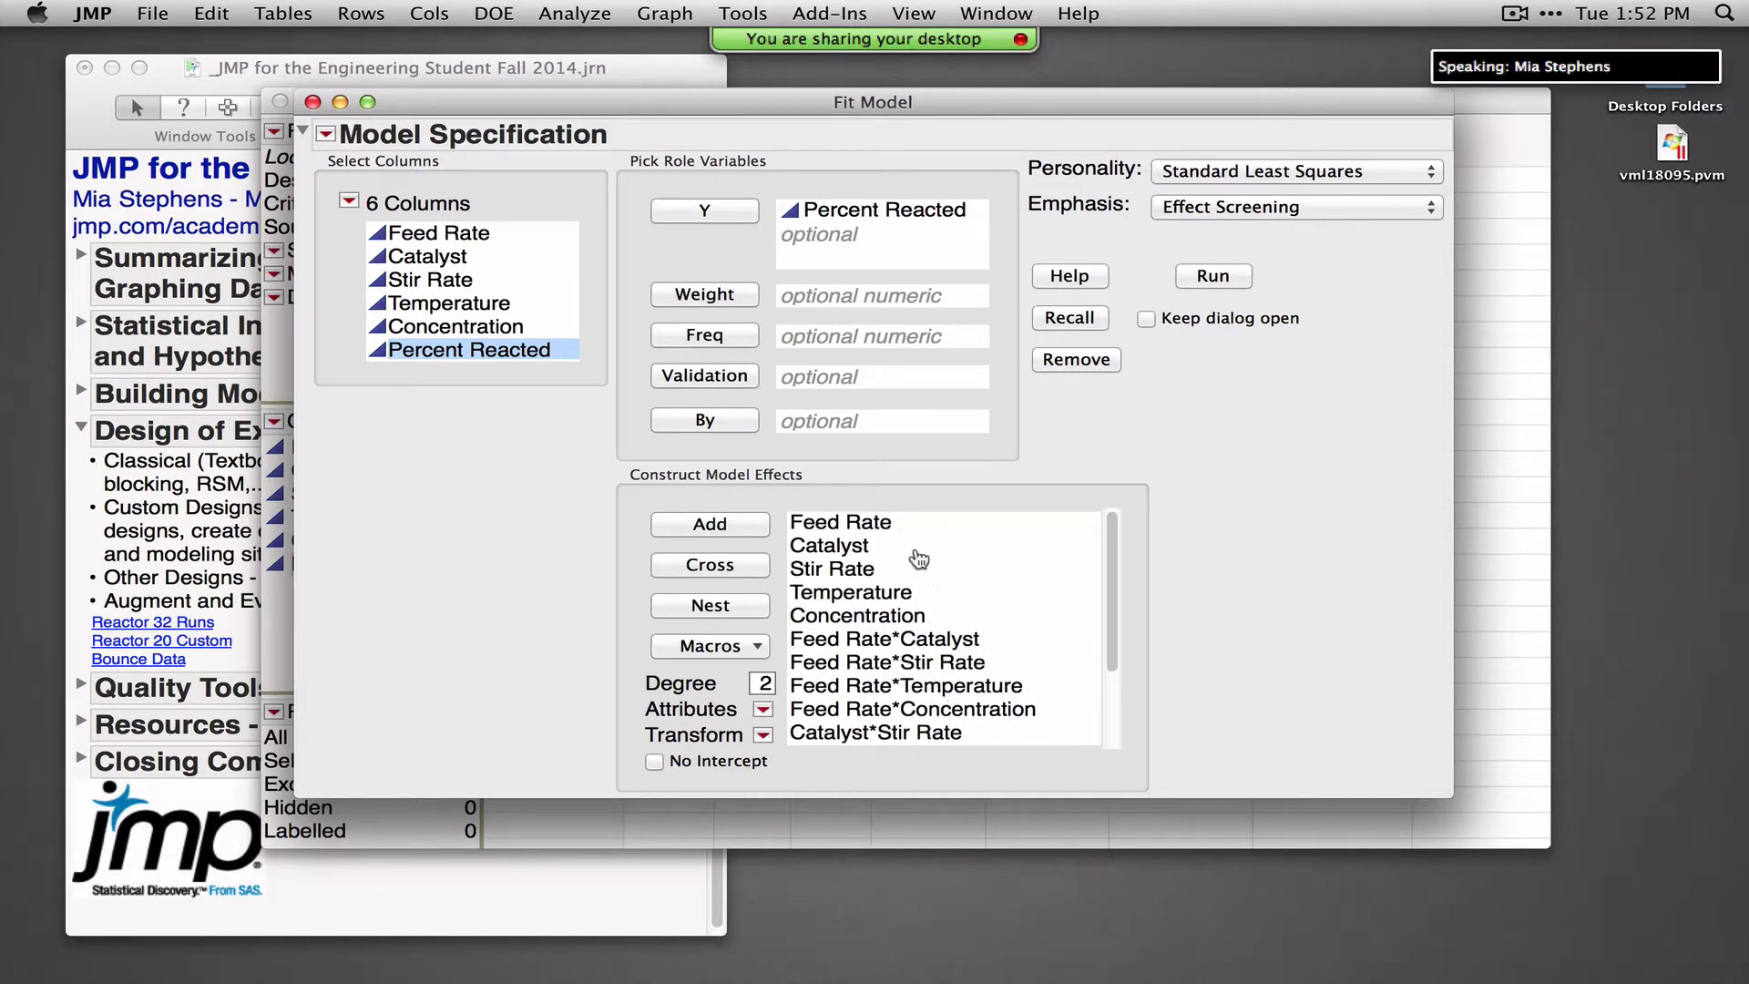
pyautogui.moveTo(1109, 619); pyautogui.dragTo(1127, 769)
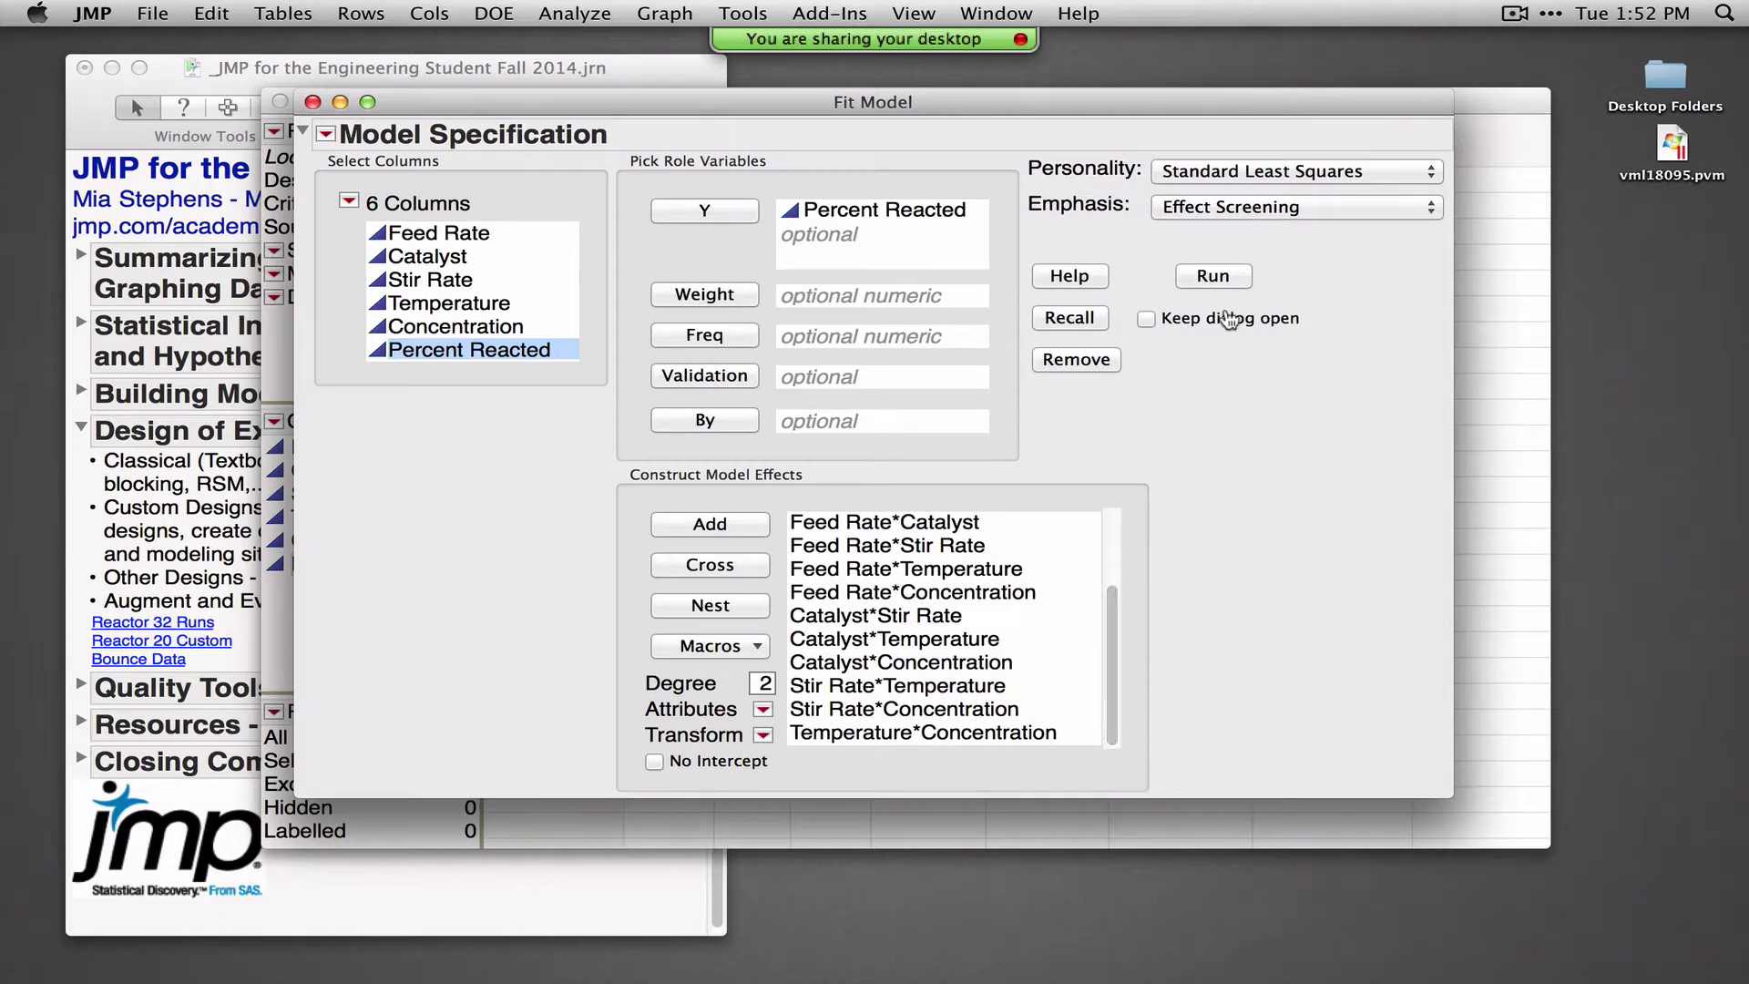
pyautogui.click(1224, 274)
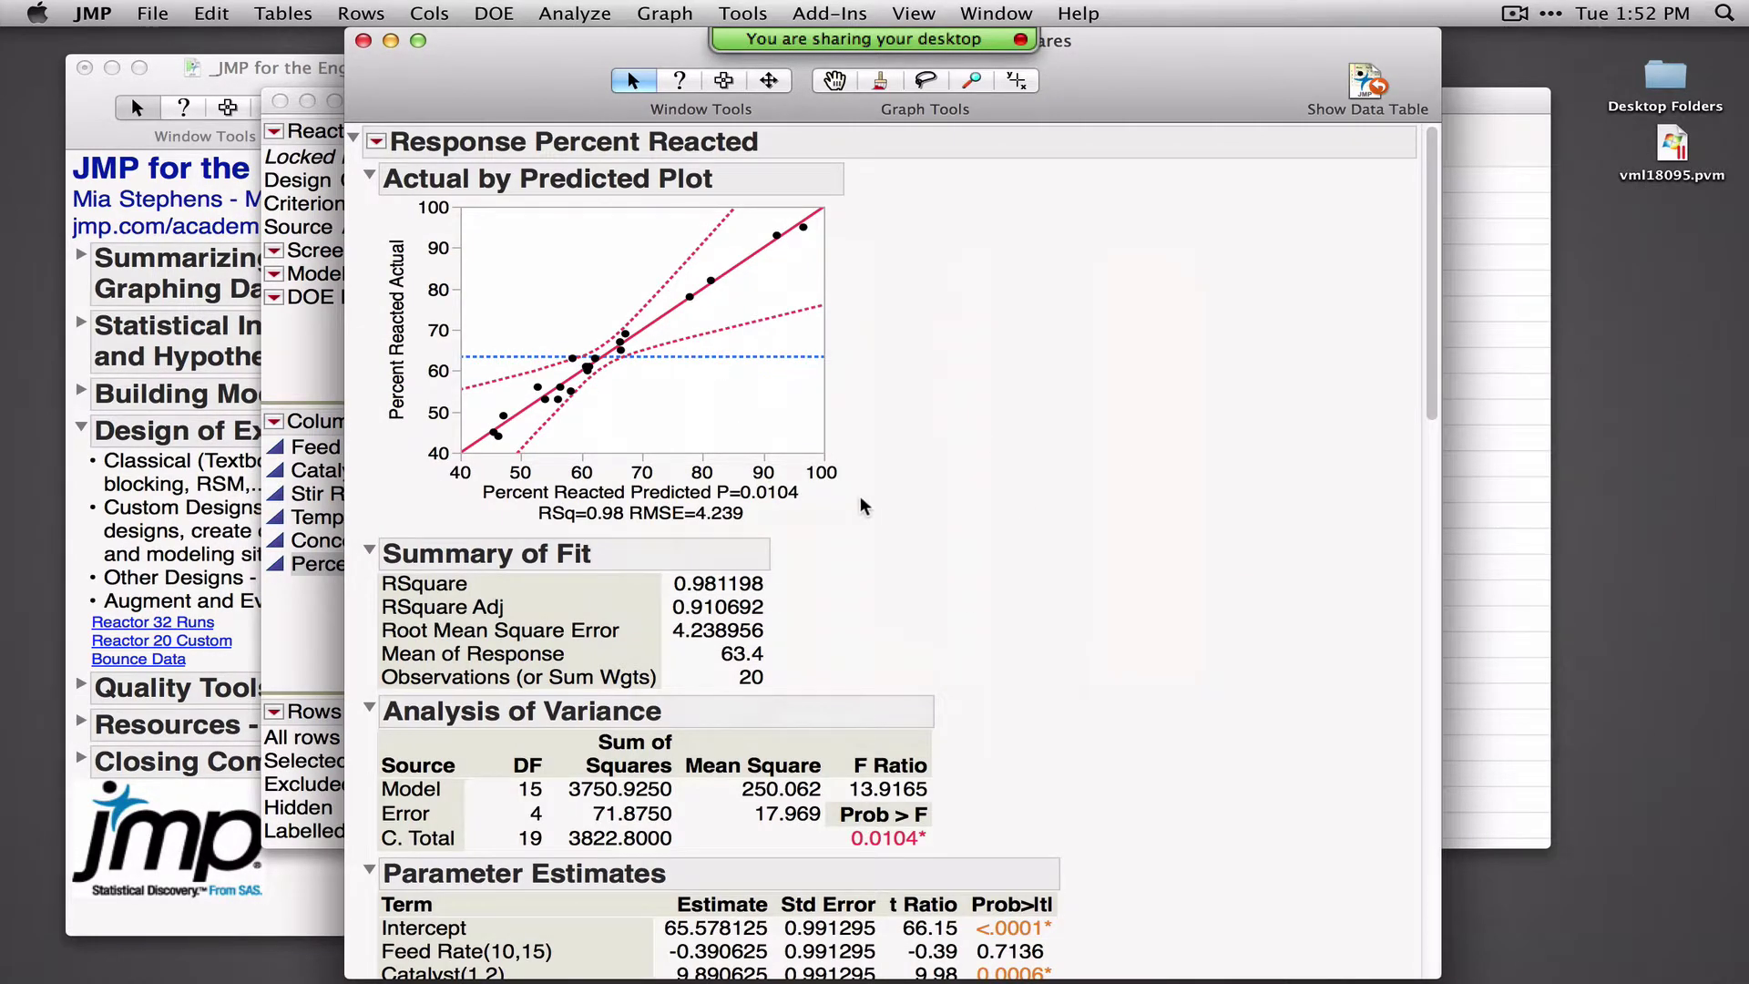
# Examine the fit report, the parameter p-values and the Prediction Profiler, trying Catalyst at 1.49
pyautogui.moveTo(859, 500)
pyautogui.mouseDown()
pyautogui.moveTo(956, 424)
pyautogui.moveTo(888, 214)
pyautogui.moveTo(355, 305)
pyautogui.moveTo(597, 439)
pyautogui.mouseUp()
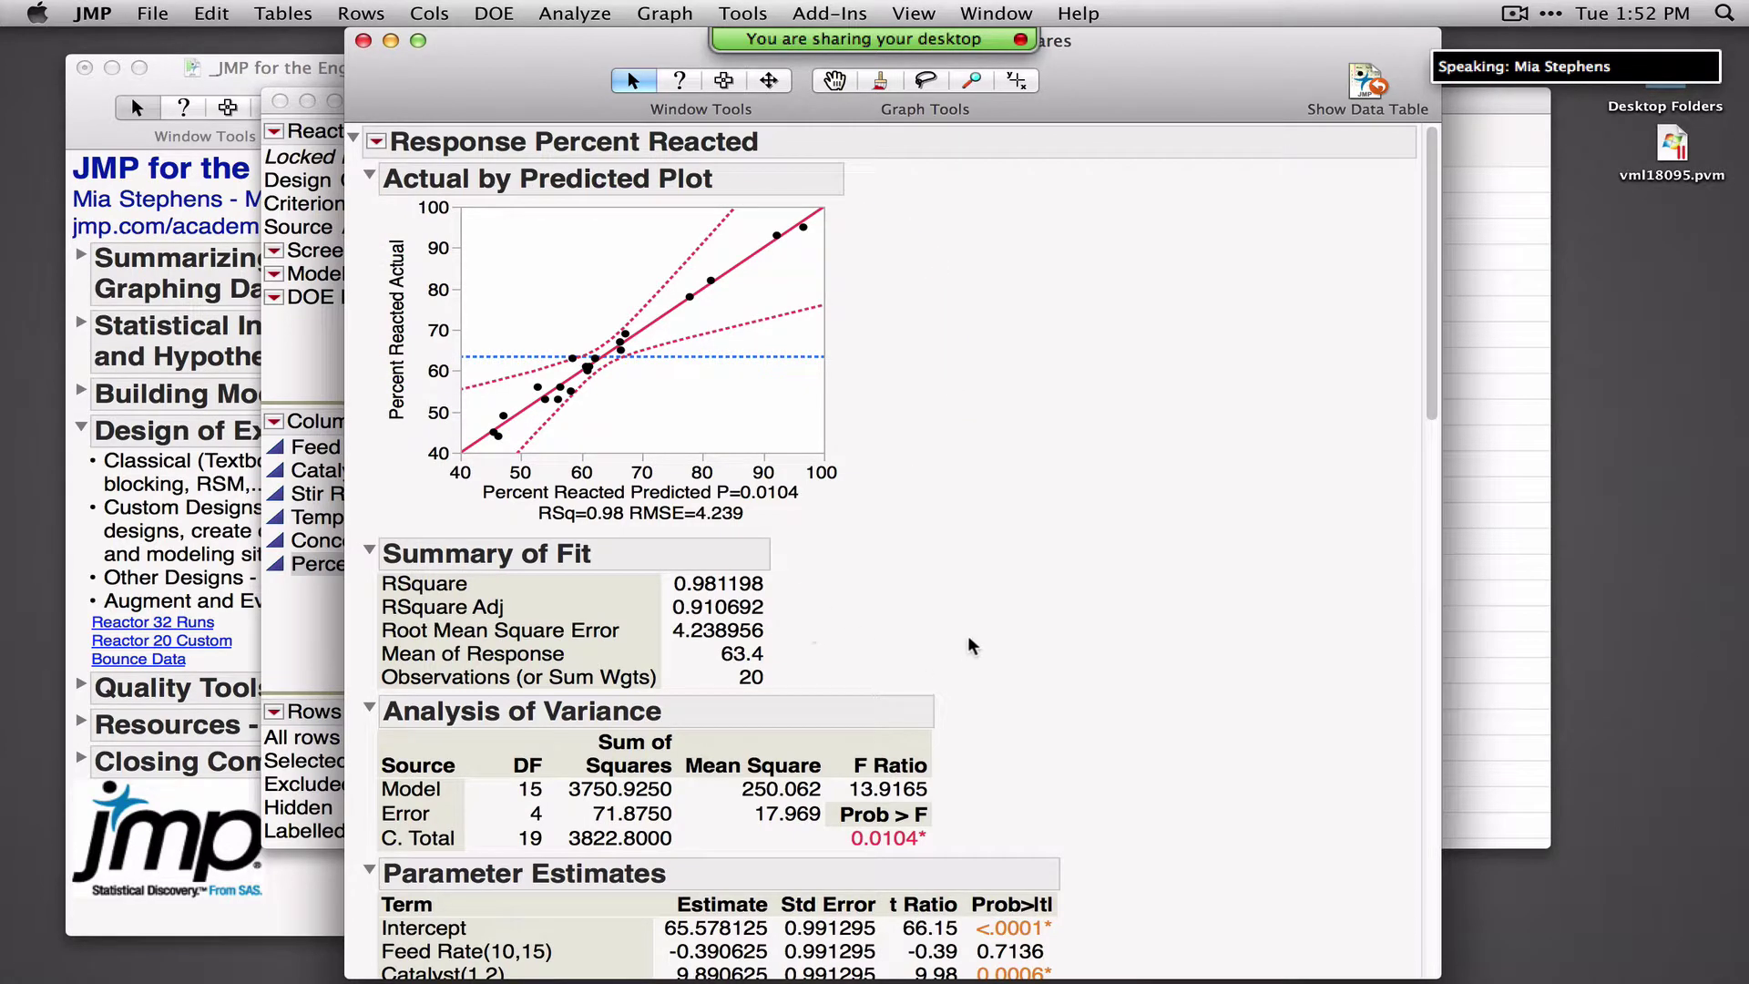
pyautogui.scroll(-10, 979, 633)
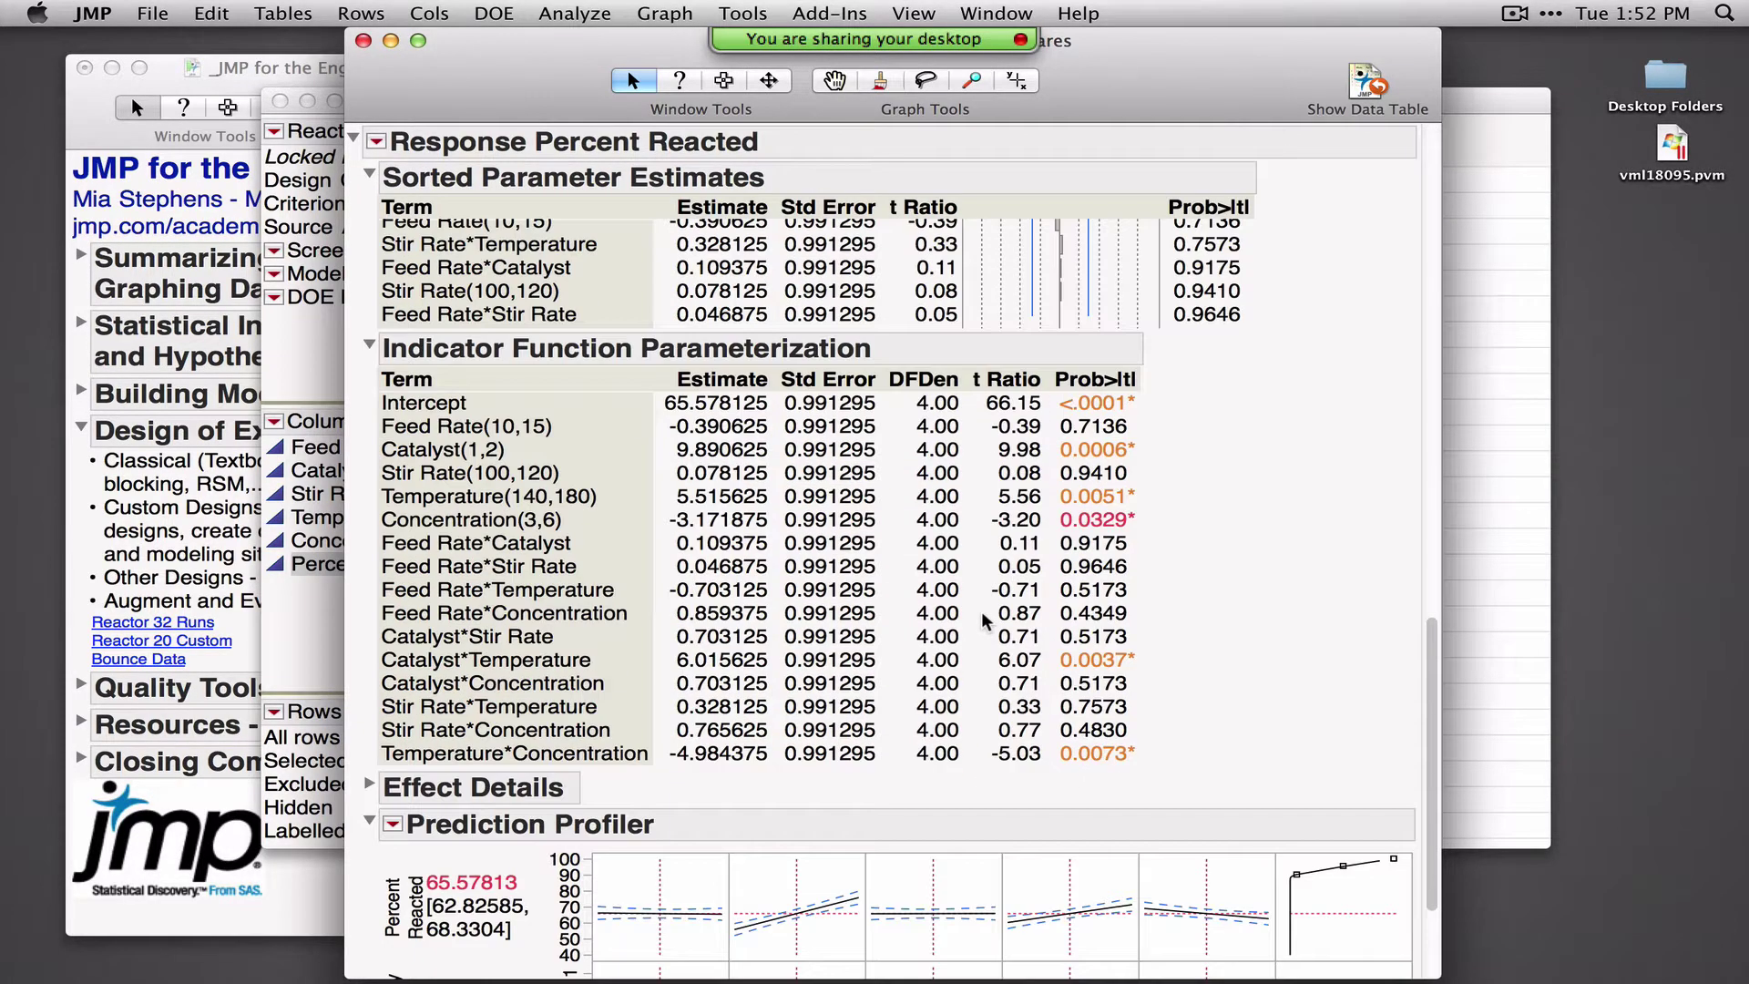
pyautogui.scroll(-4, 982, 606)
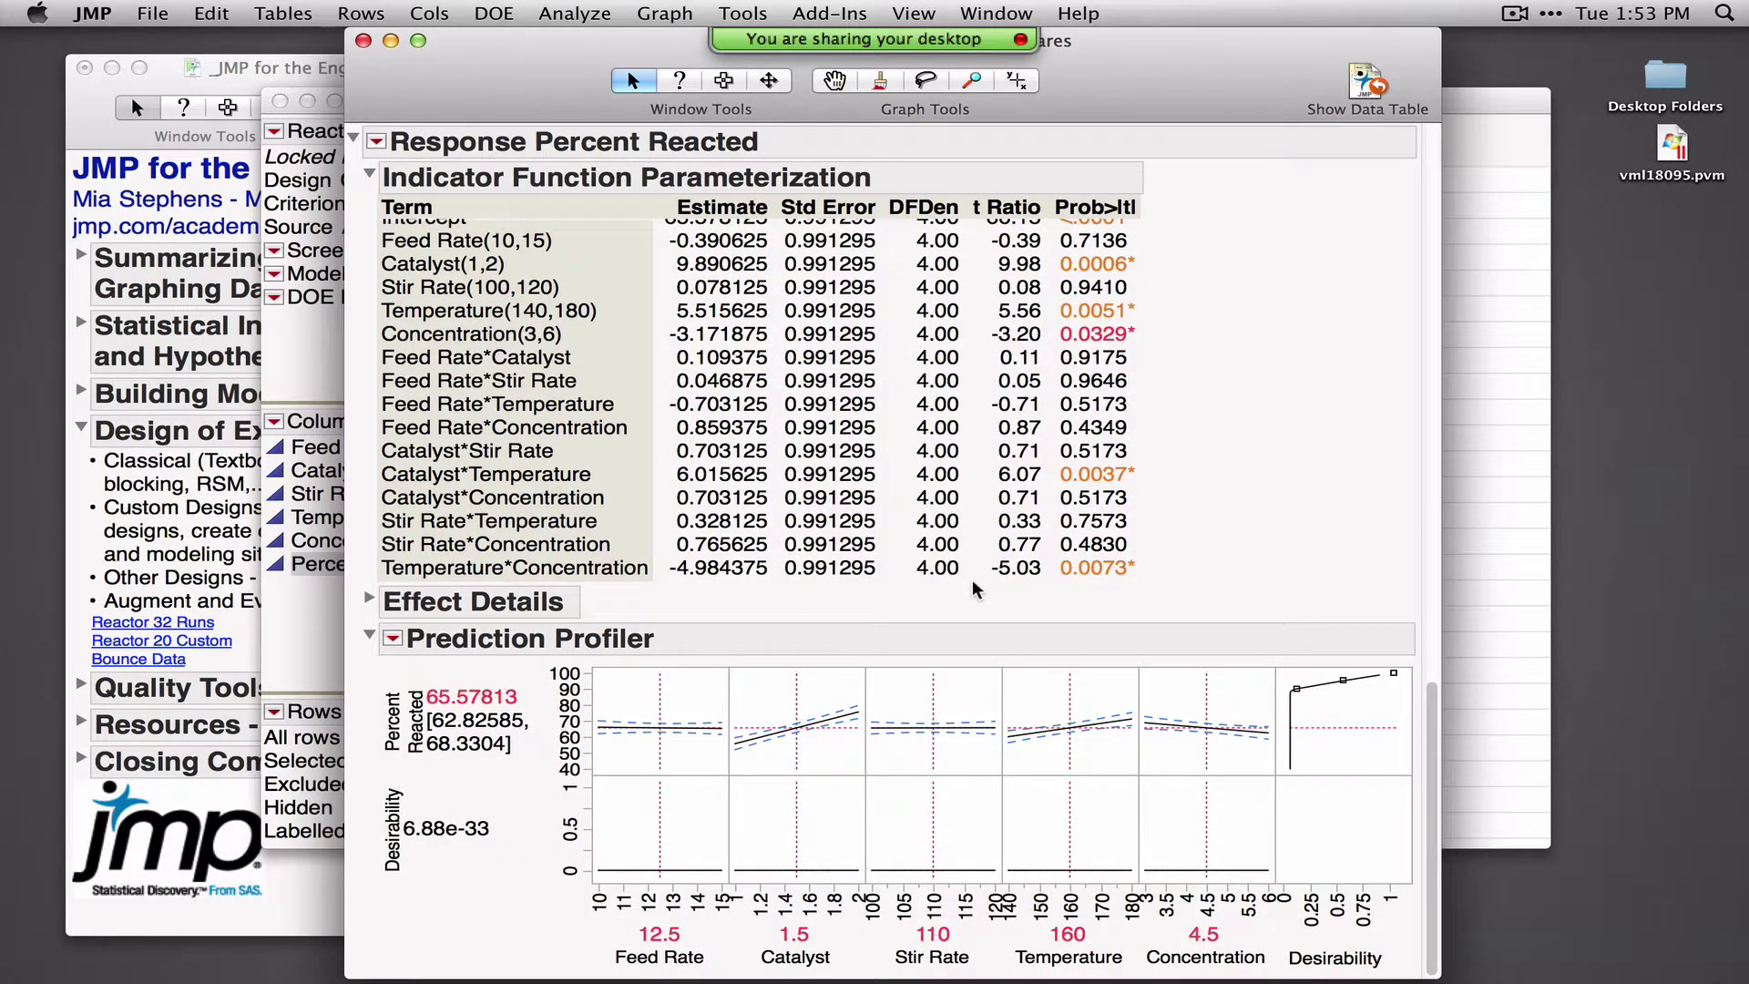
pyautogui.moveTo(797, 715)
pyautogui.mouseDown()
pyautogui.moveTo(747, 692)
pyautogui.moveTo(811, 690)
pyautogui.moveTo(796, 692)
pyautogui.mouseUp()
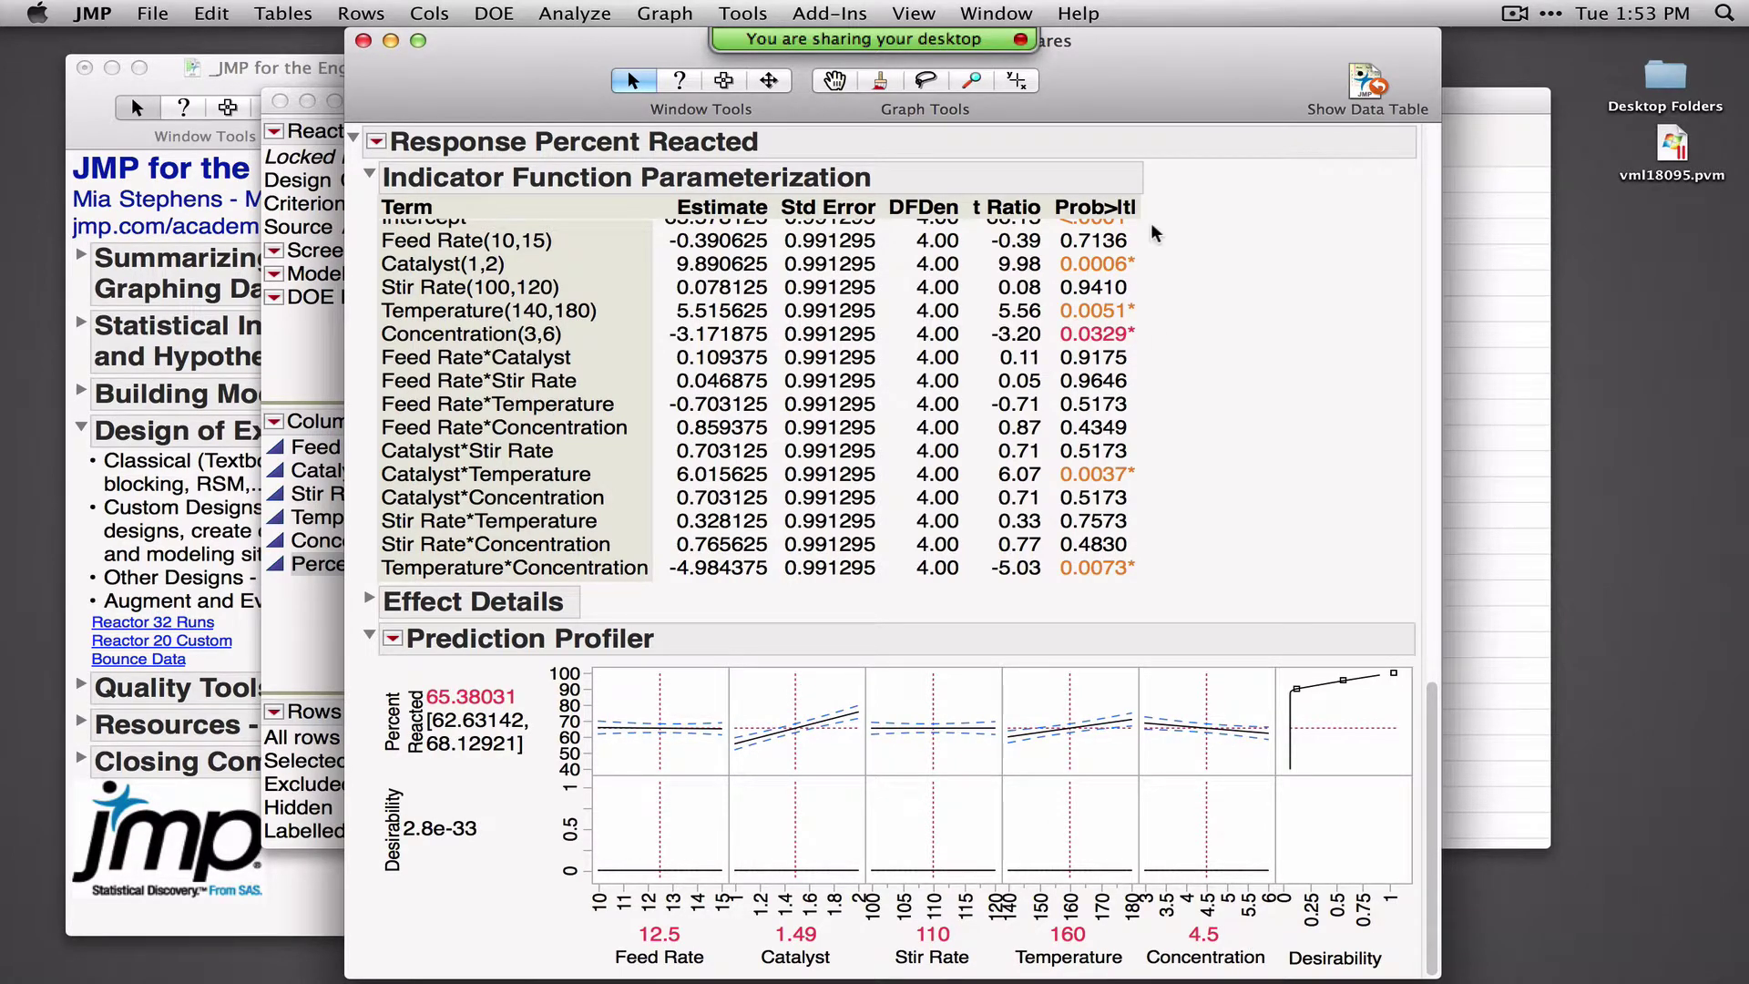
pyautogui.moveTo(1152, 226)
pyautogui.mouseDown()
pyautogui.moveTo(1210, 401)
pyautogui.moveTo(1143, 581)
pyautogui.mouseUp()
# Maximize desirability in the Prediction Profiler and extend the Percent Reacted axis to include 110
pyautogui.click(392, 639)
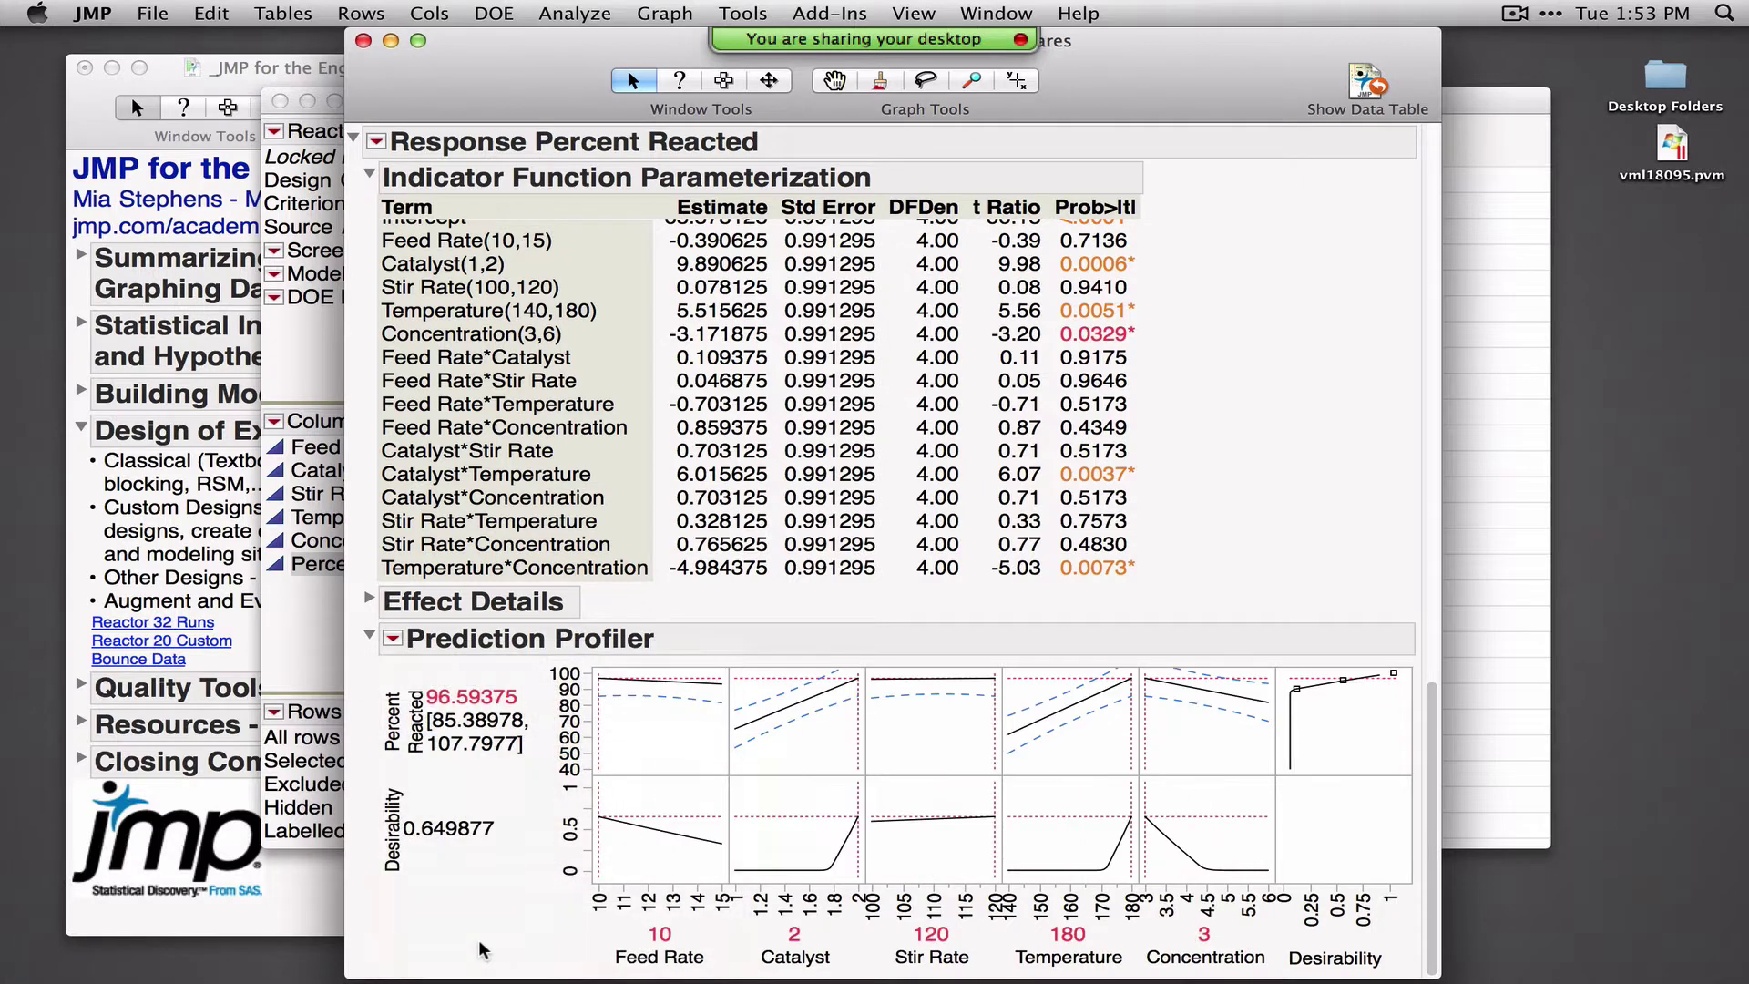
pyautogui.moveTo(569, 697); pyautogui.dragTo(572, 716)
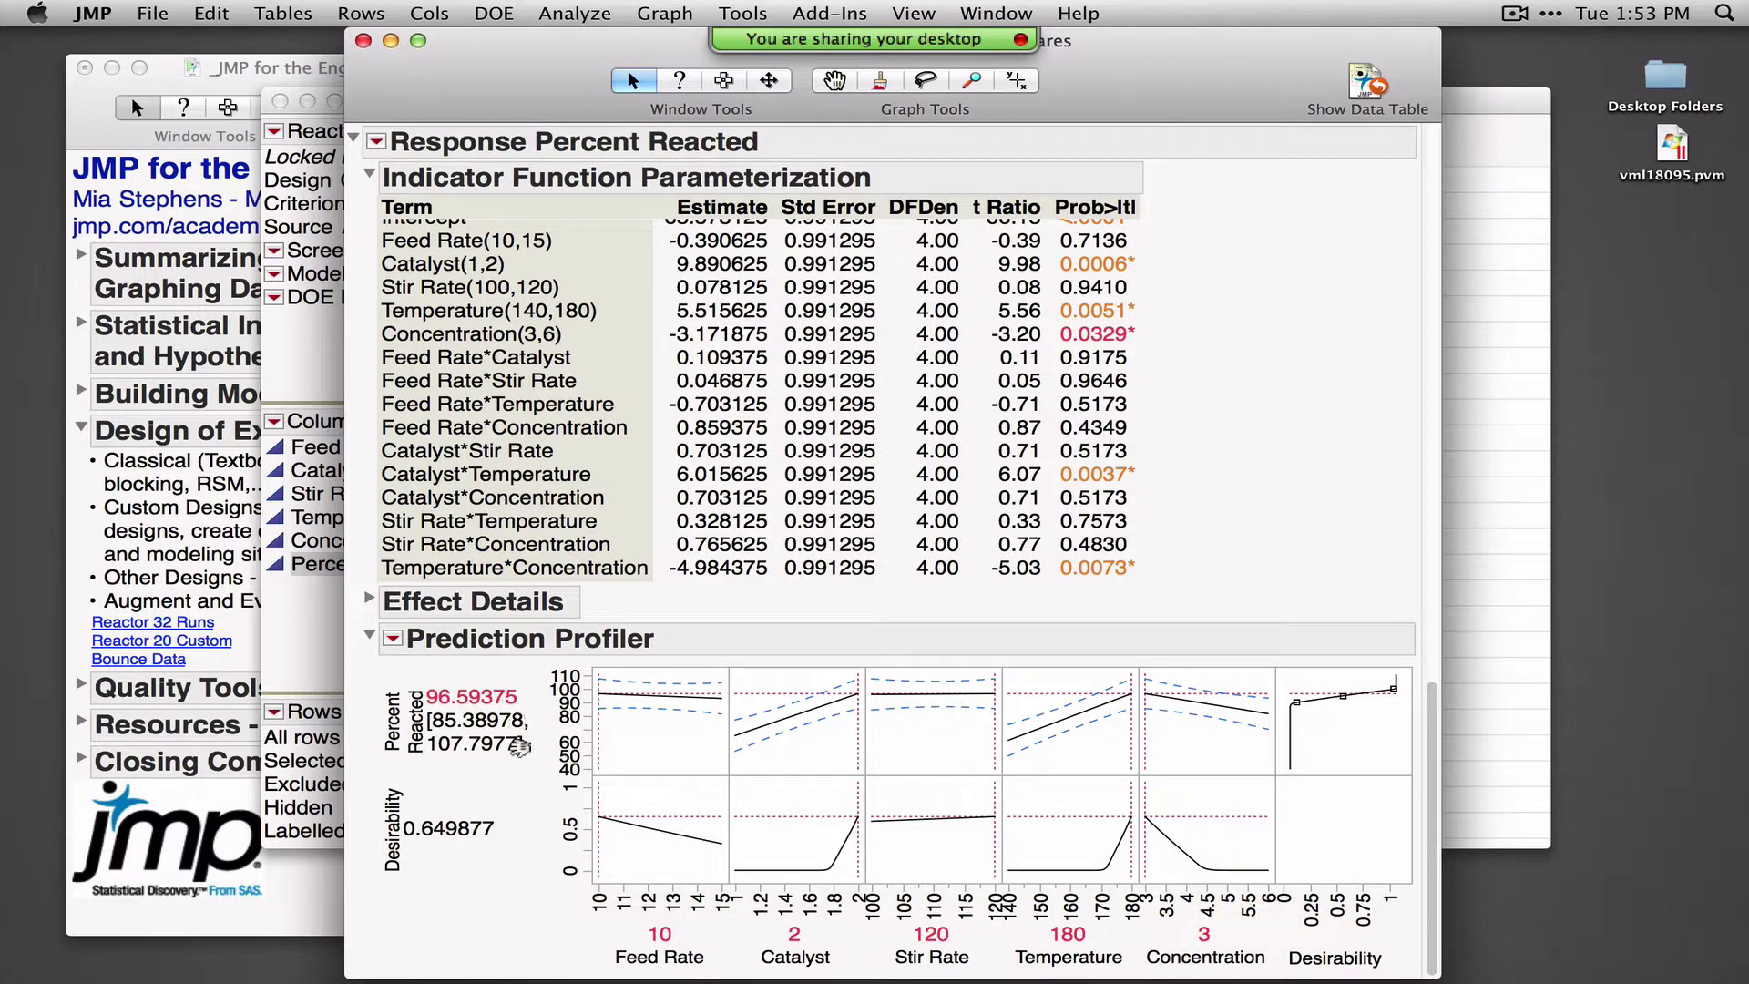
# Add the Simulator to the Prediction Profiler, look over its factor and response settings, and close the fit report
pyautogui.click(393, 638)
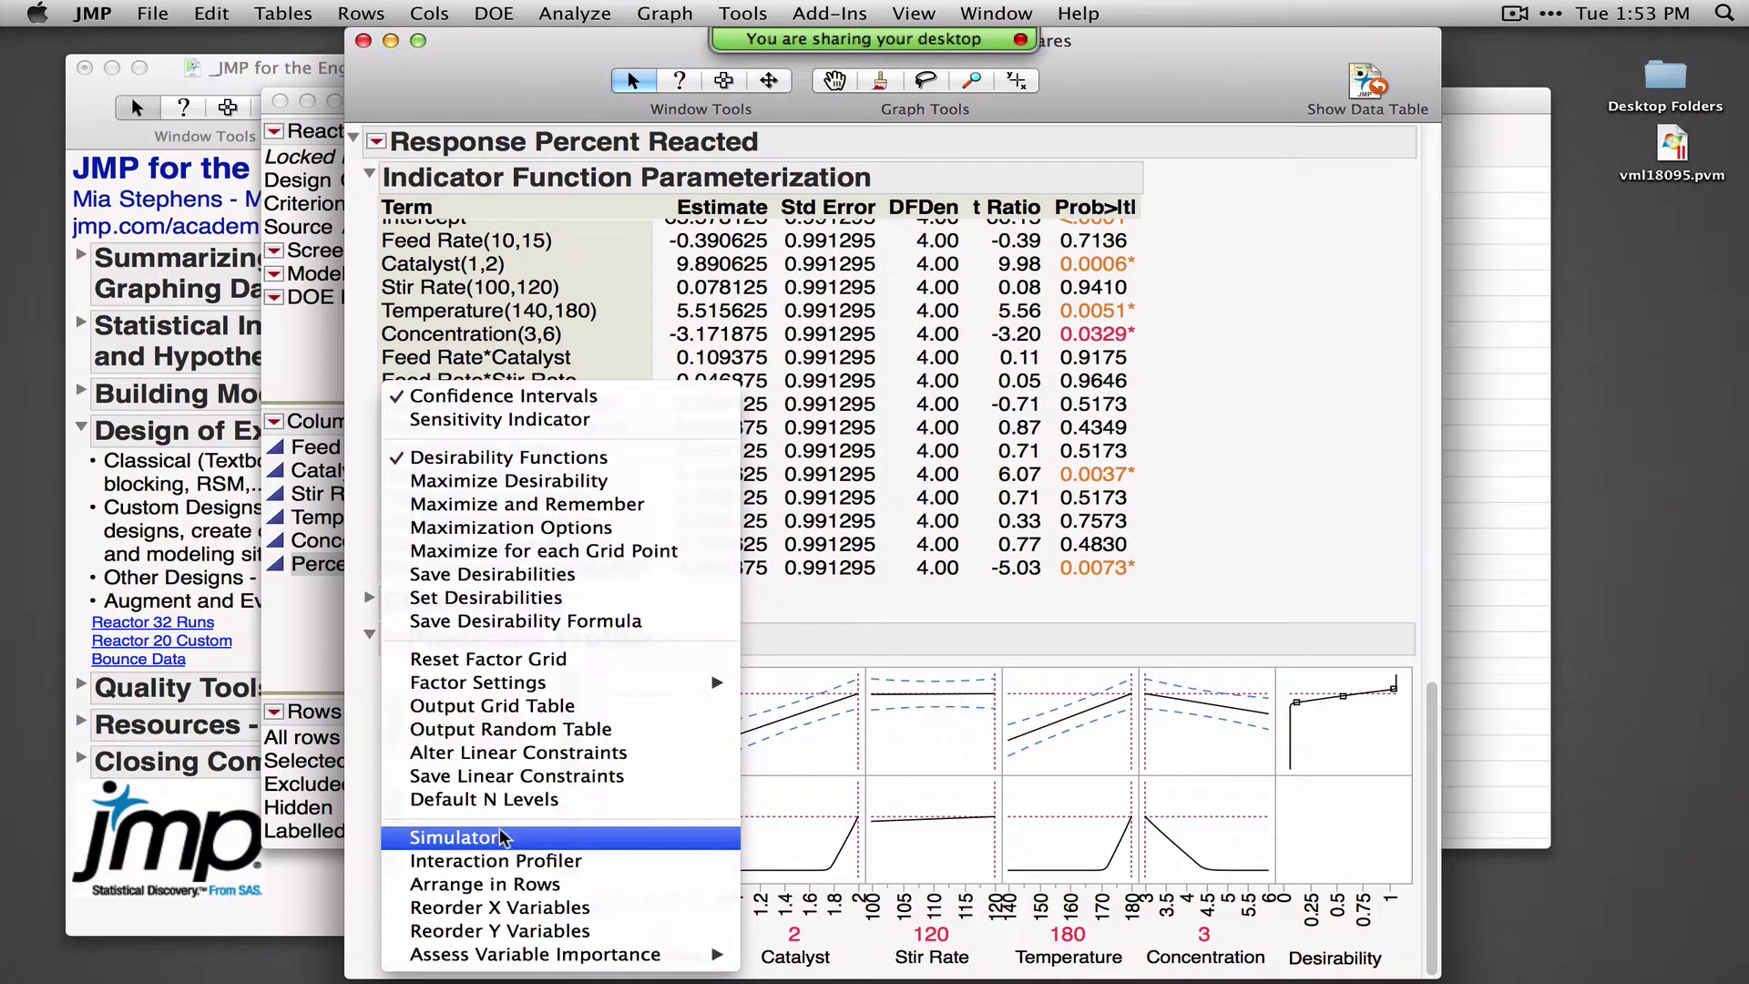
pyautogui.click(496, 837)
pyautogui.scroll(-5, 709, 782)
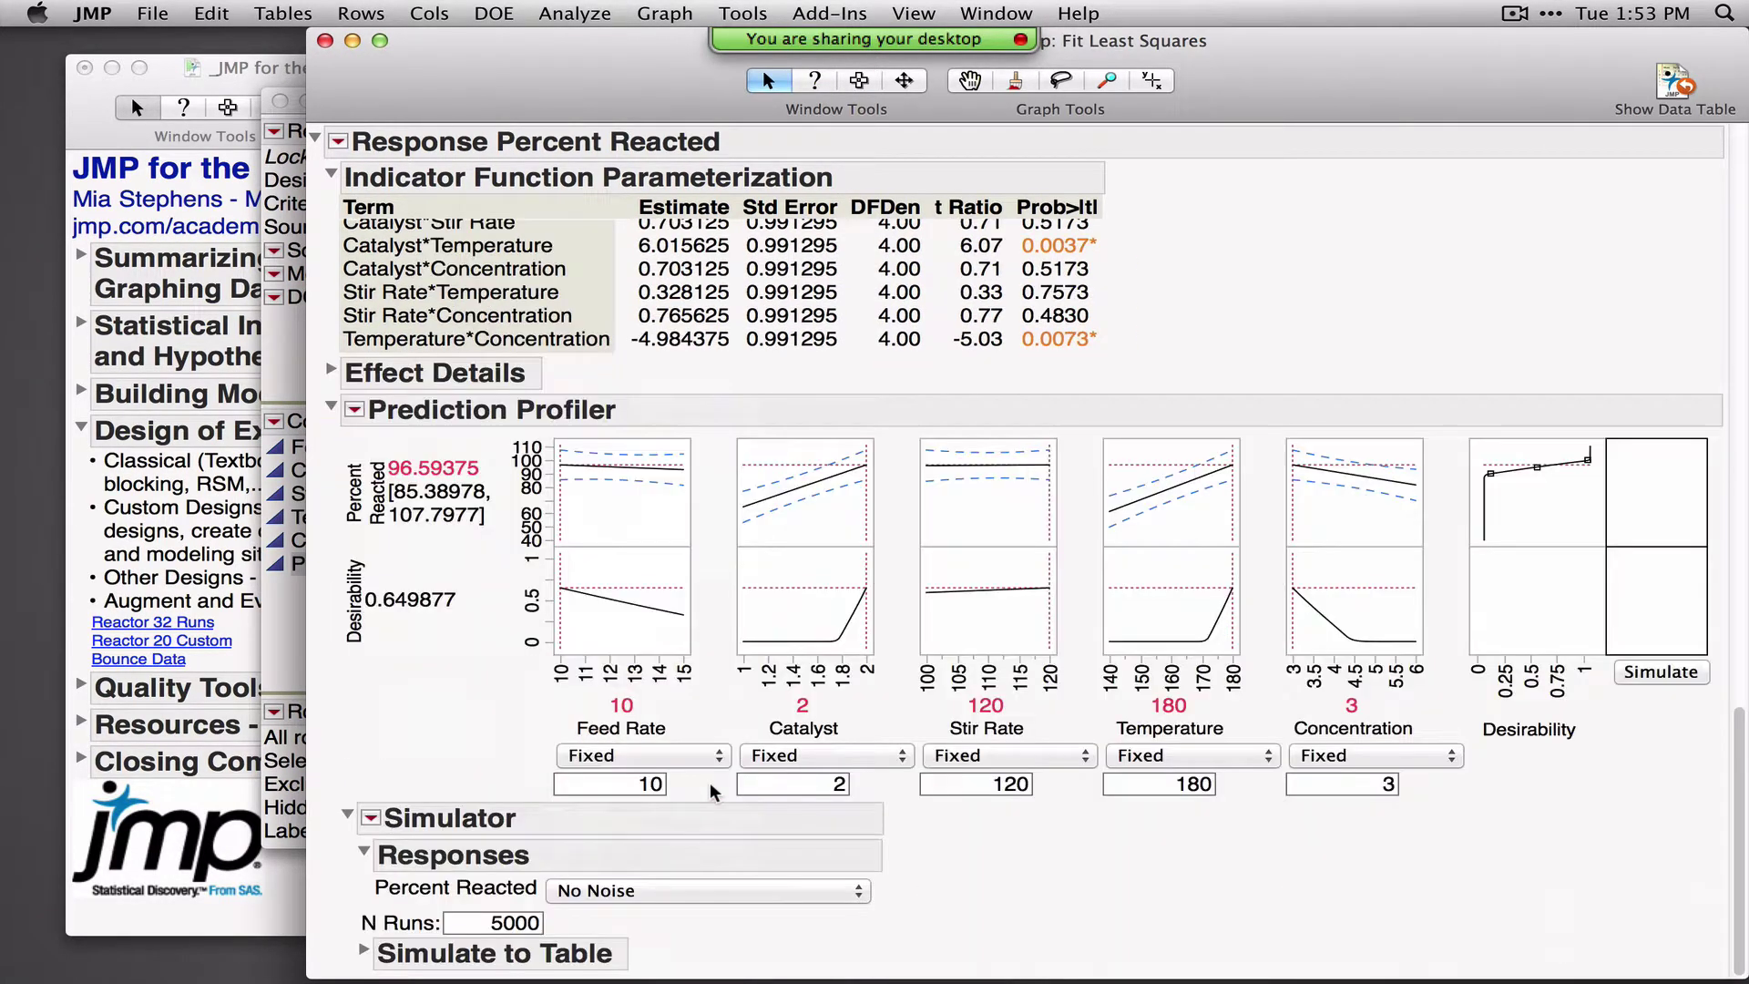
pyautogui.click(326, 41)
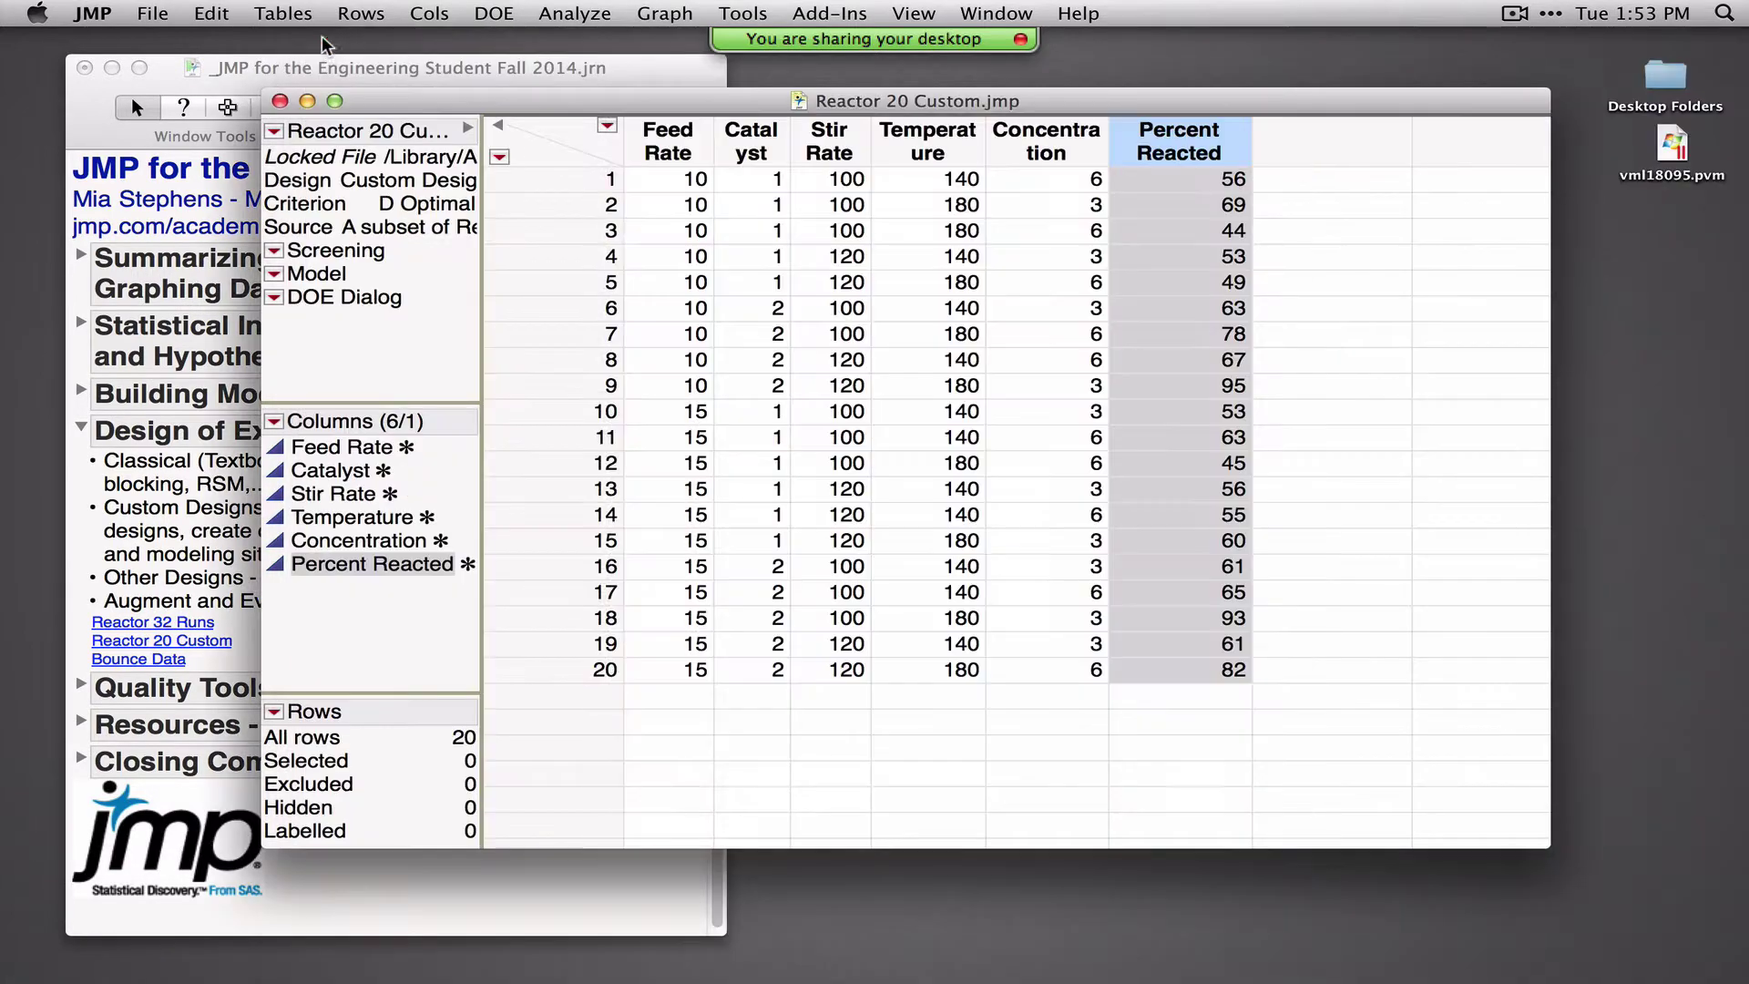
# Close the Reactor 20 Custom table, switch the journal from Design of Experiments to Quality Tools, and check the available quality and process platforms
pyautogui.click(281, 101)
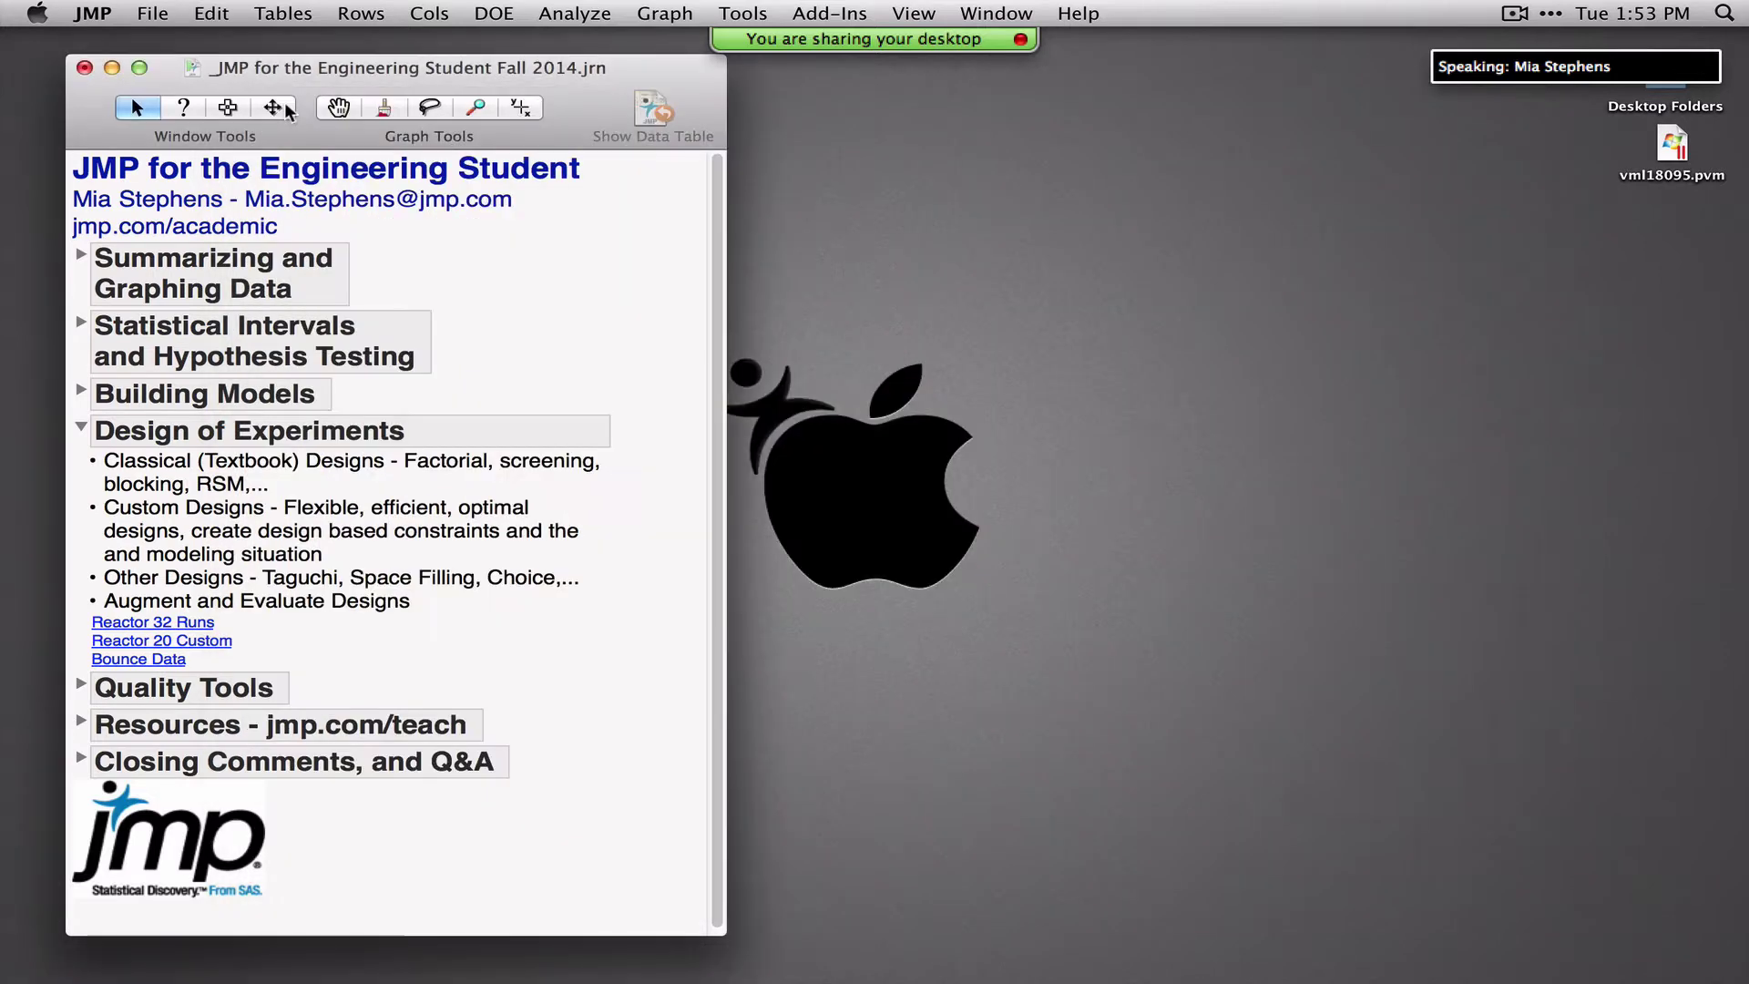
pyautogui.click(80, 429)
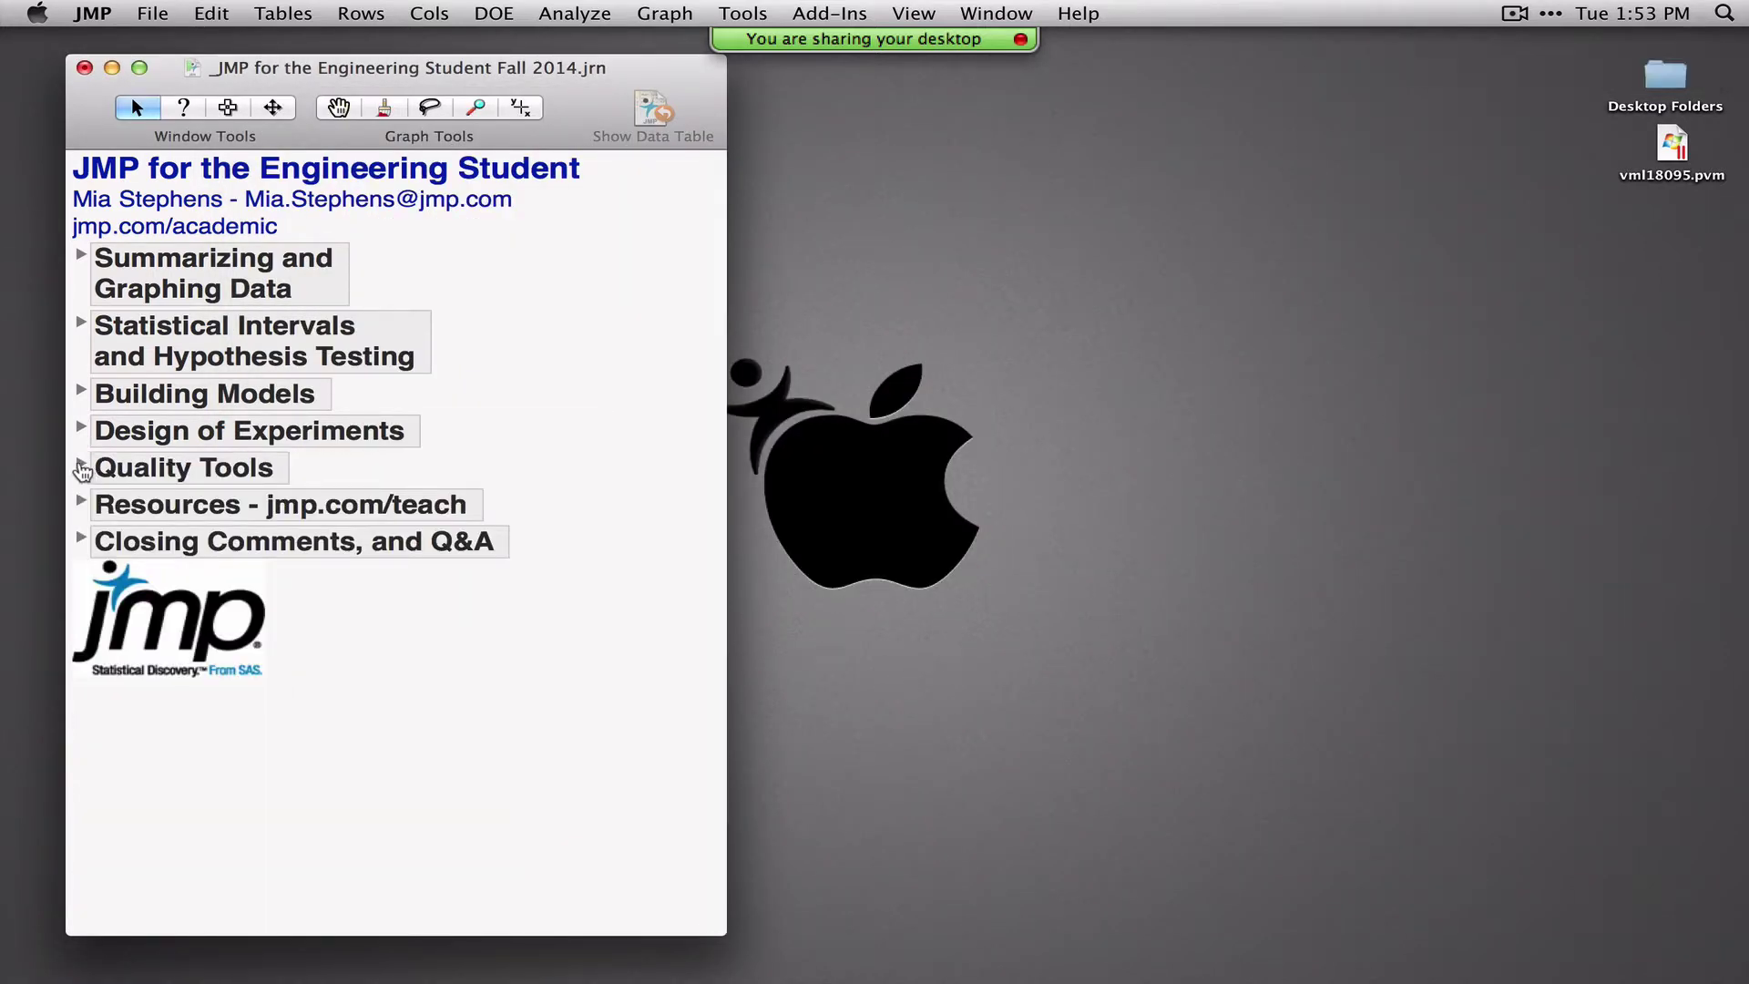
pyautogui.click(81, 465)
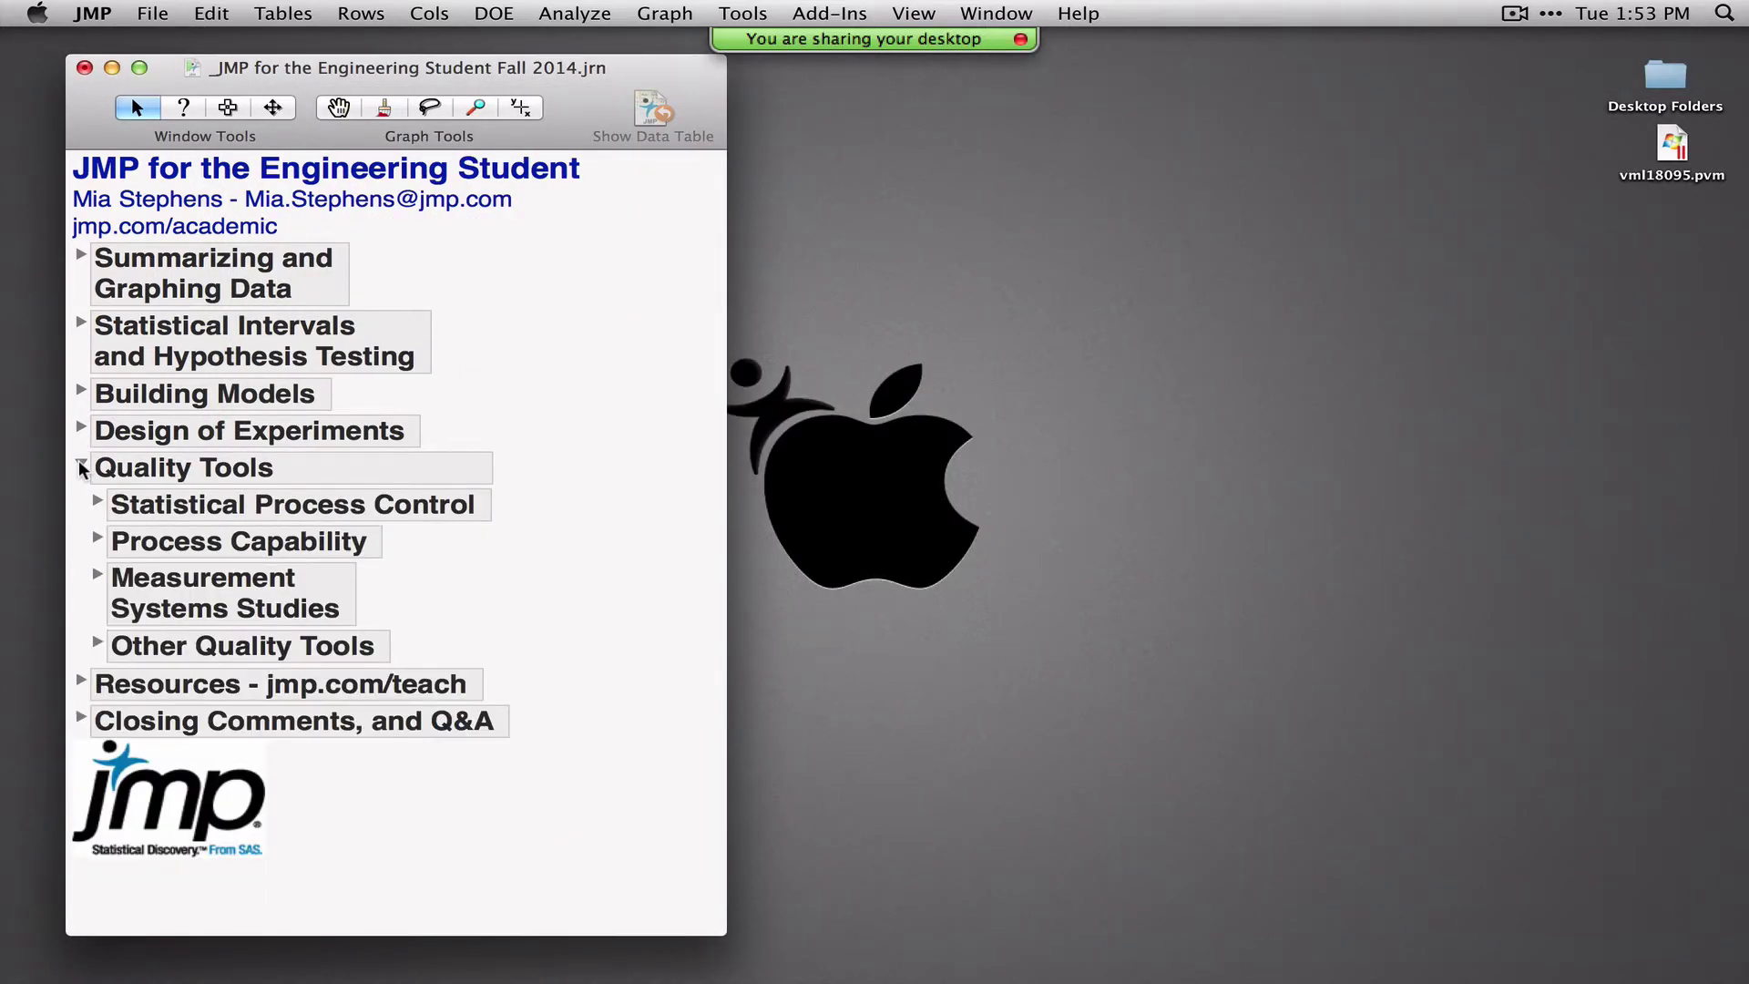
pyautogui.click(589, 13)
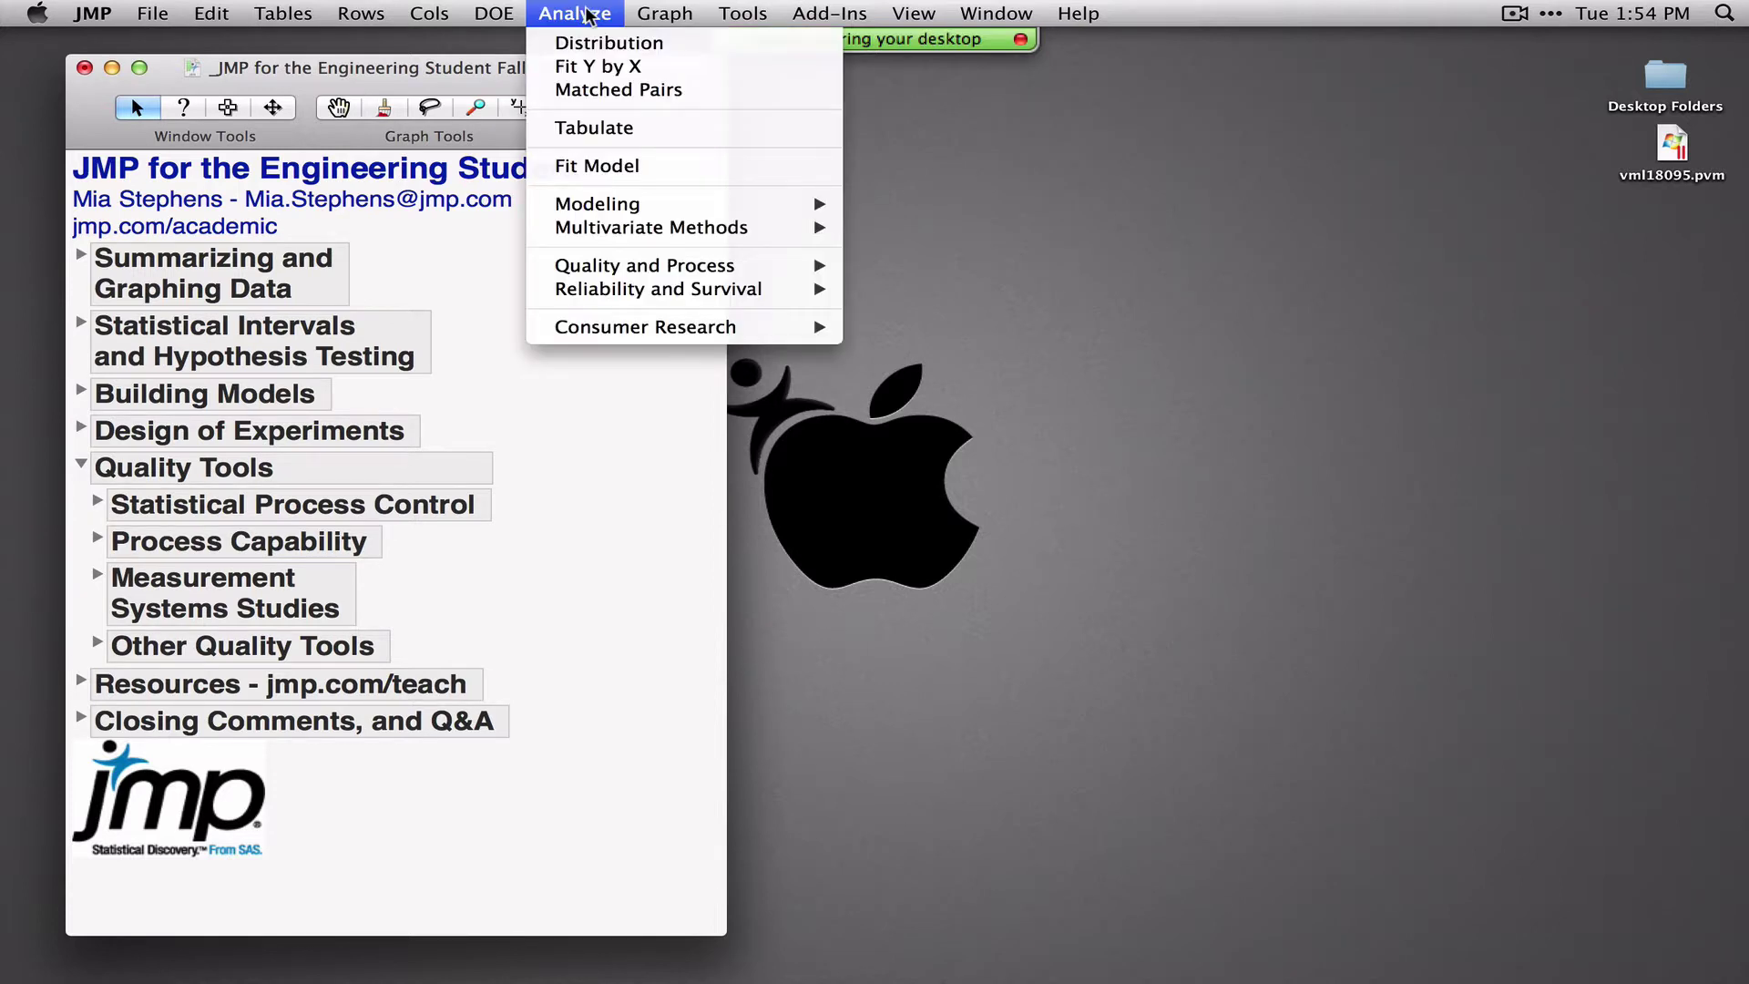
pyautogui.moveTo(660, 266)
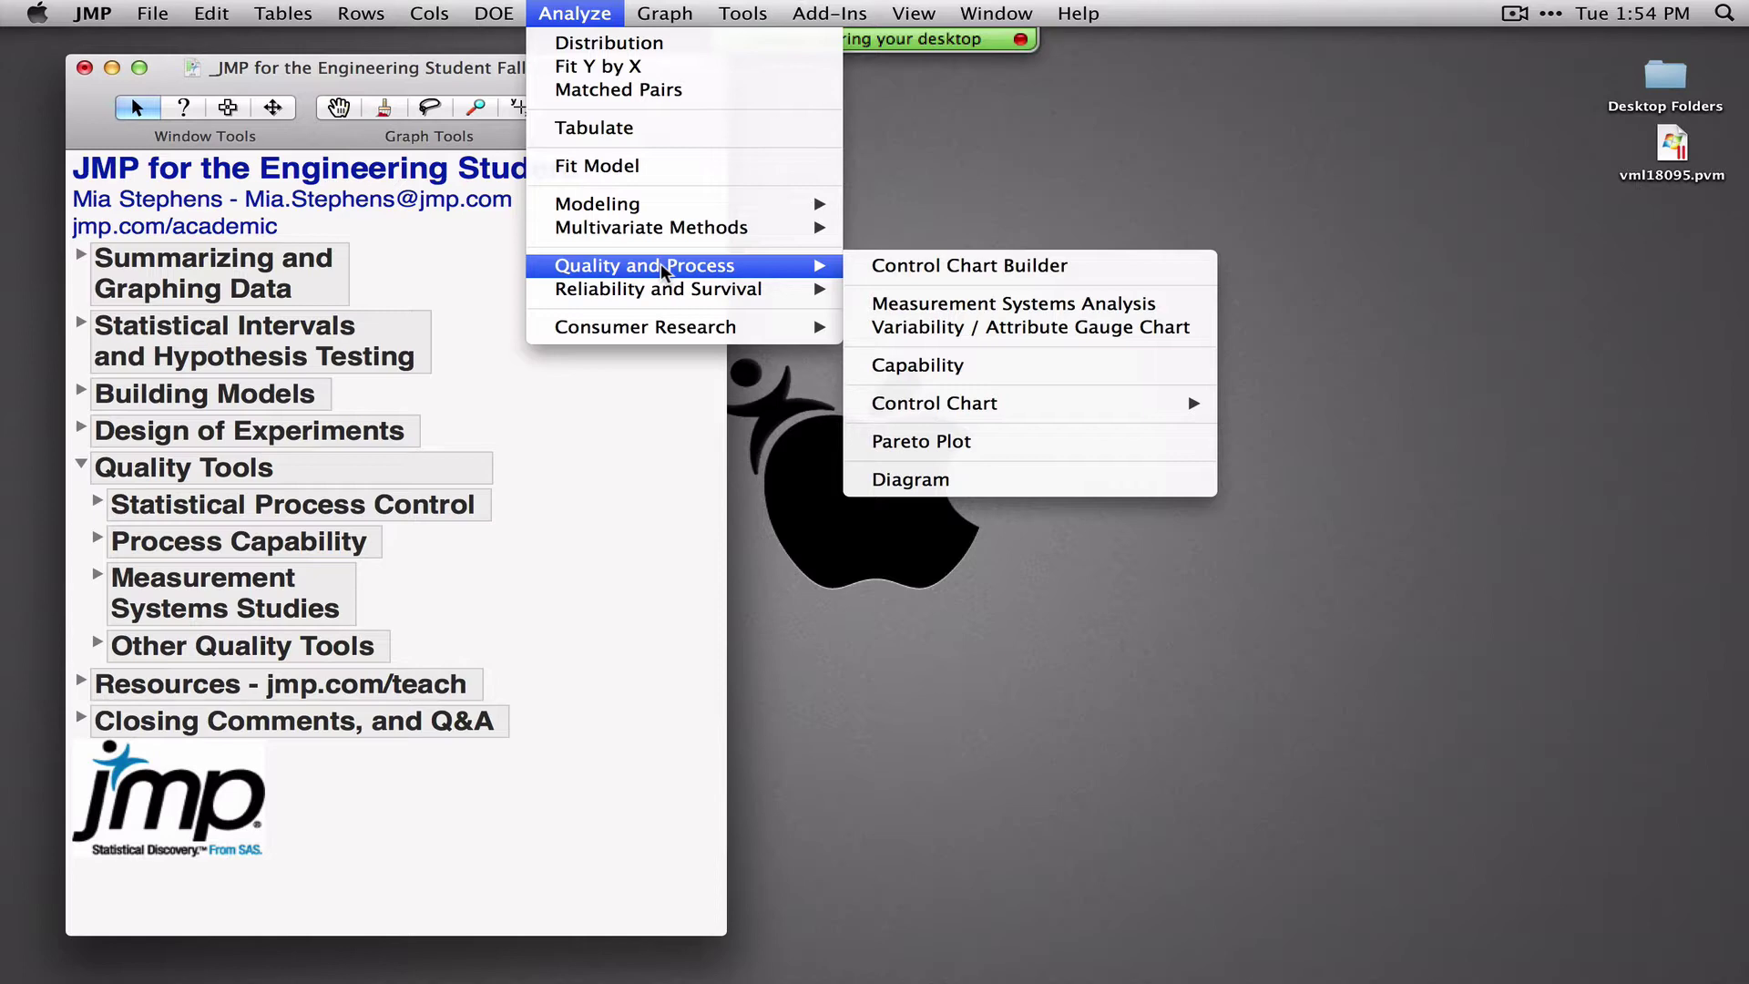
# Open the Diameter data table from the journal's Statistical Process Control section and move its window clear of the journal's edge
pyautogui.click(97, 504)
pyautogui.click(97, 503)
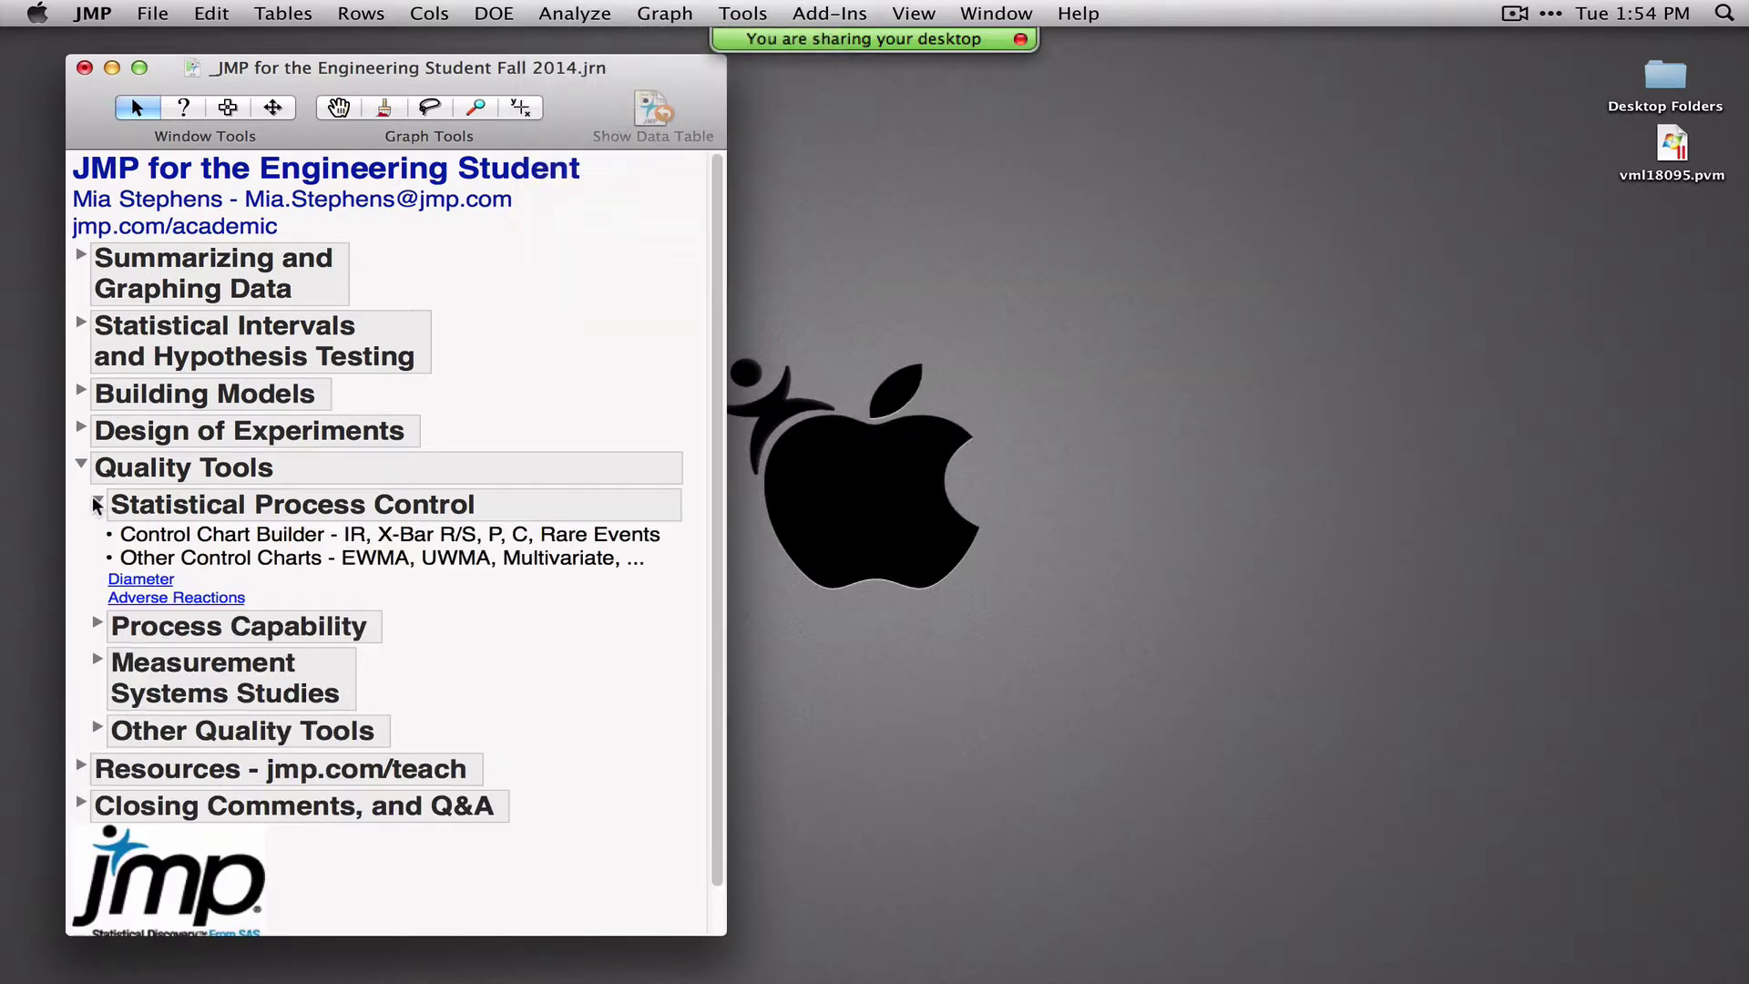
pyautogui.click(142, 586)
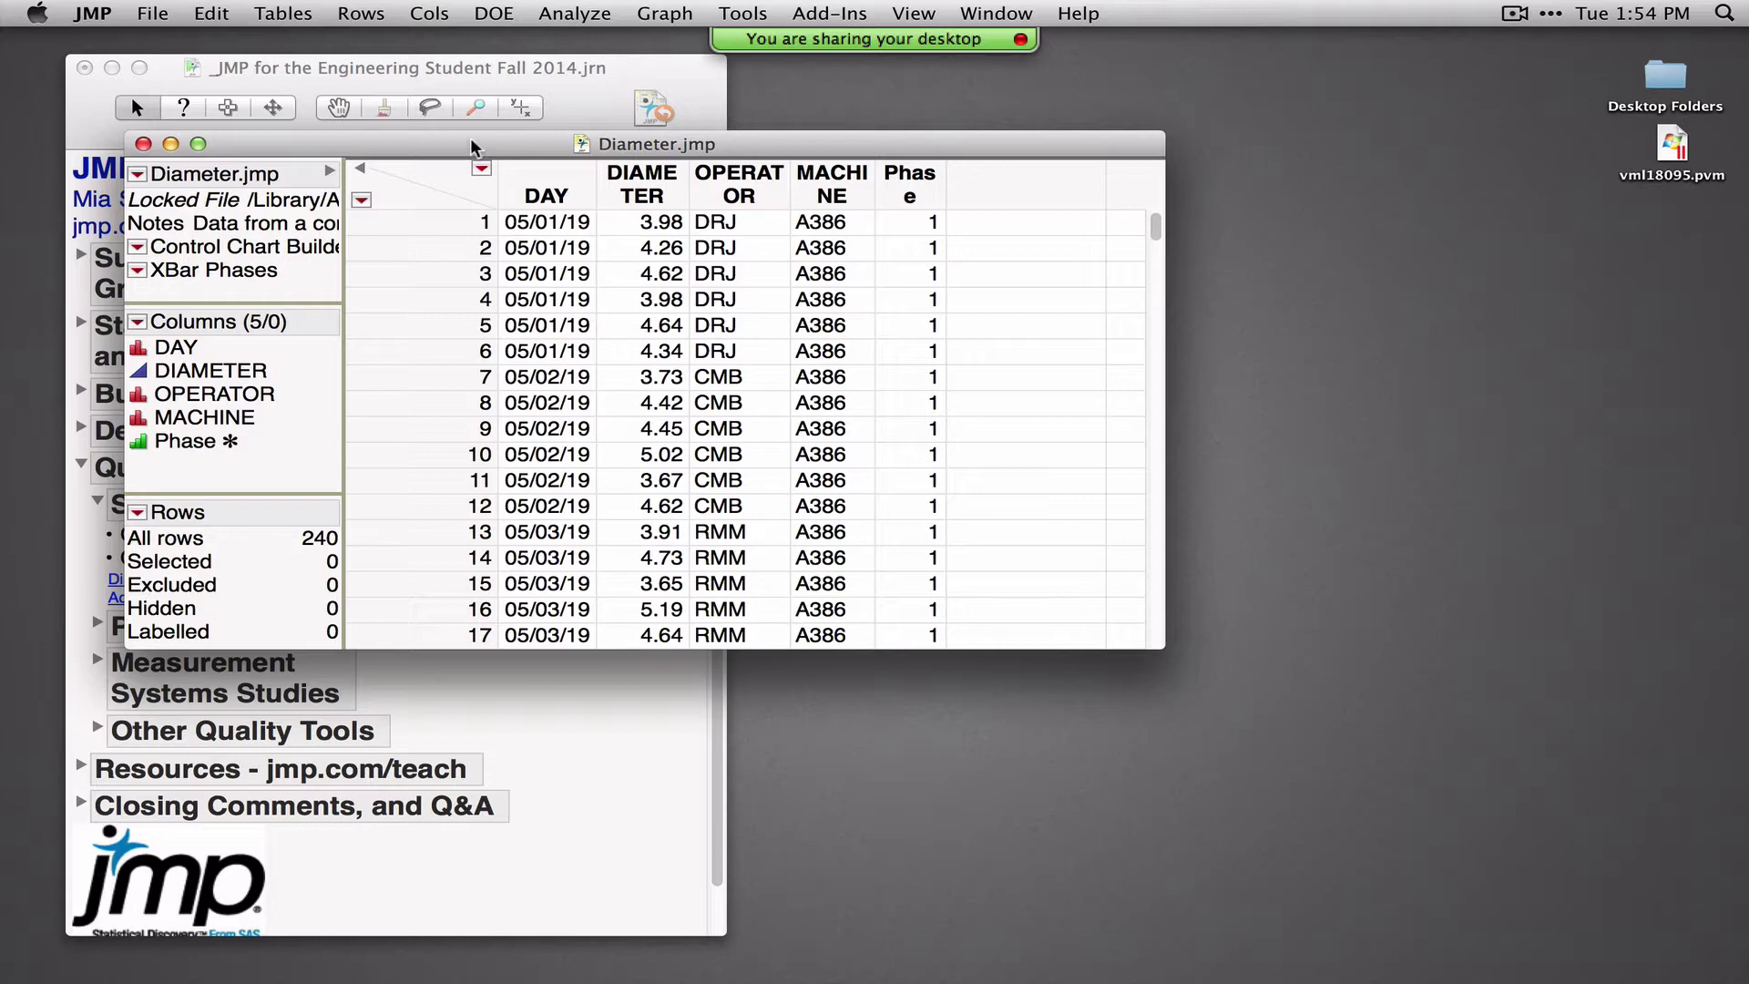
pyautogui.moveTo(470, 146); pyautogui.dragTo(536, 187)
# Launch Control Chart Builder for the Diameter table and assign DIAMETER as Y to create an individual and moving range chart
pyautogui.click(584, 14)
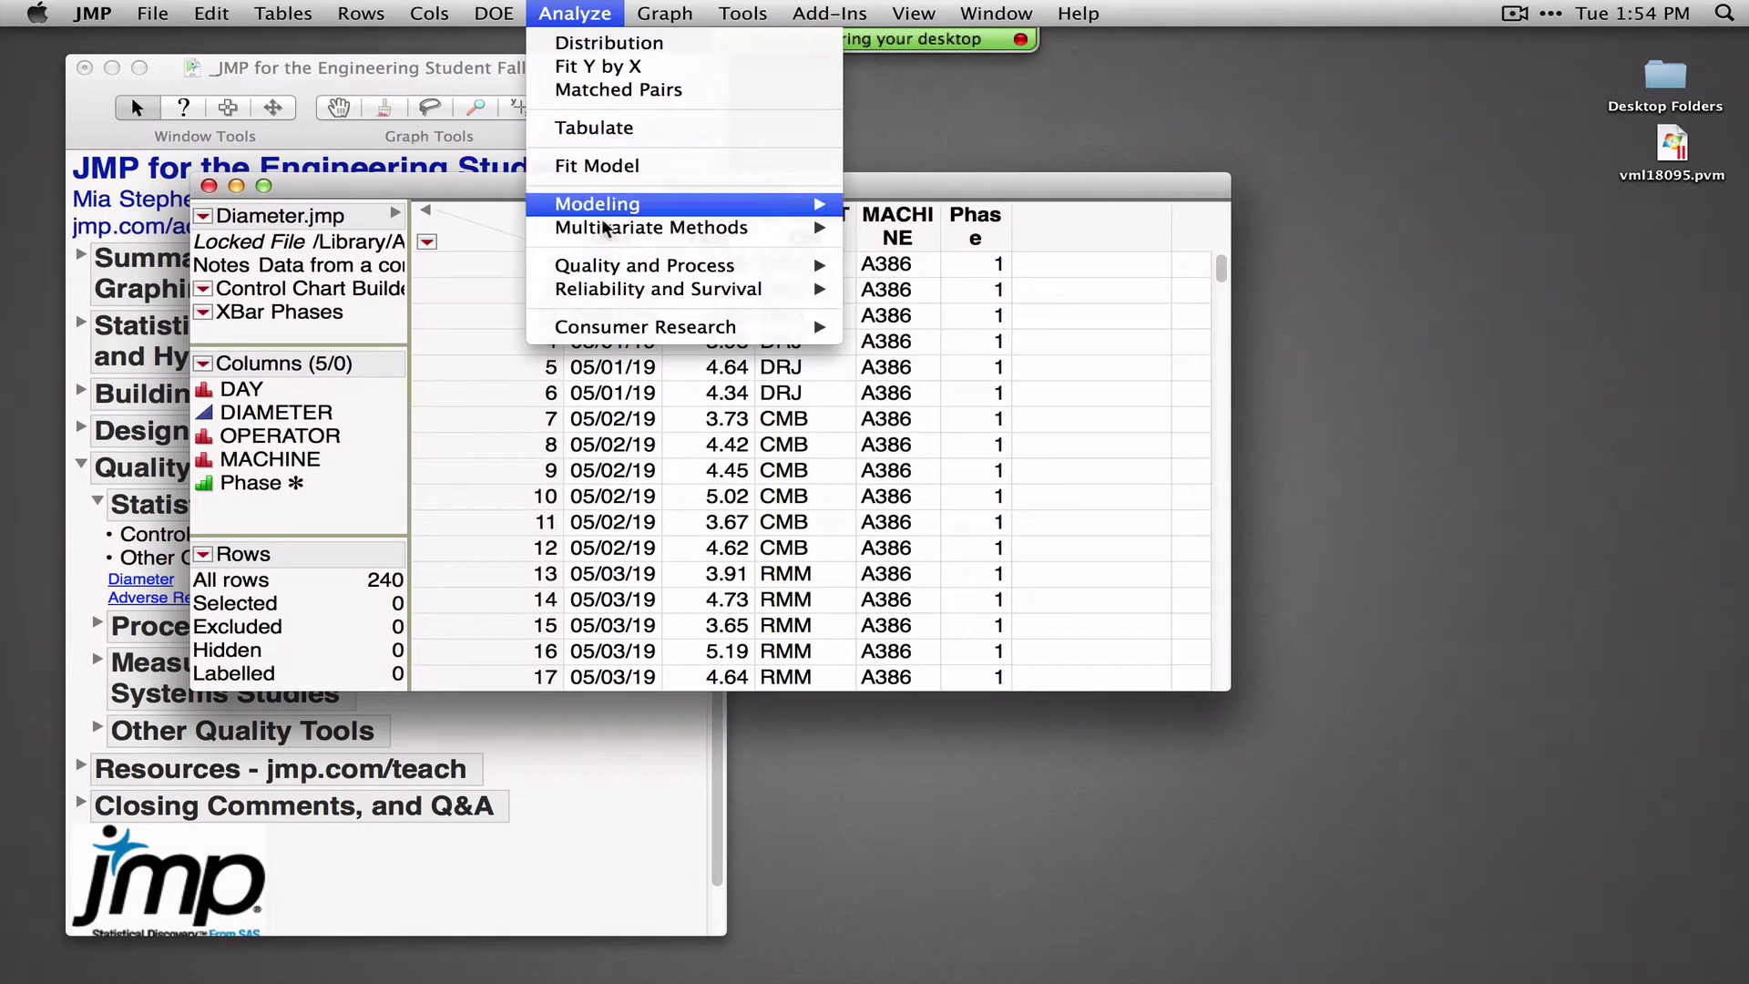
pyautogui.moveTo(729, 265)
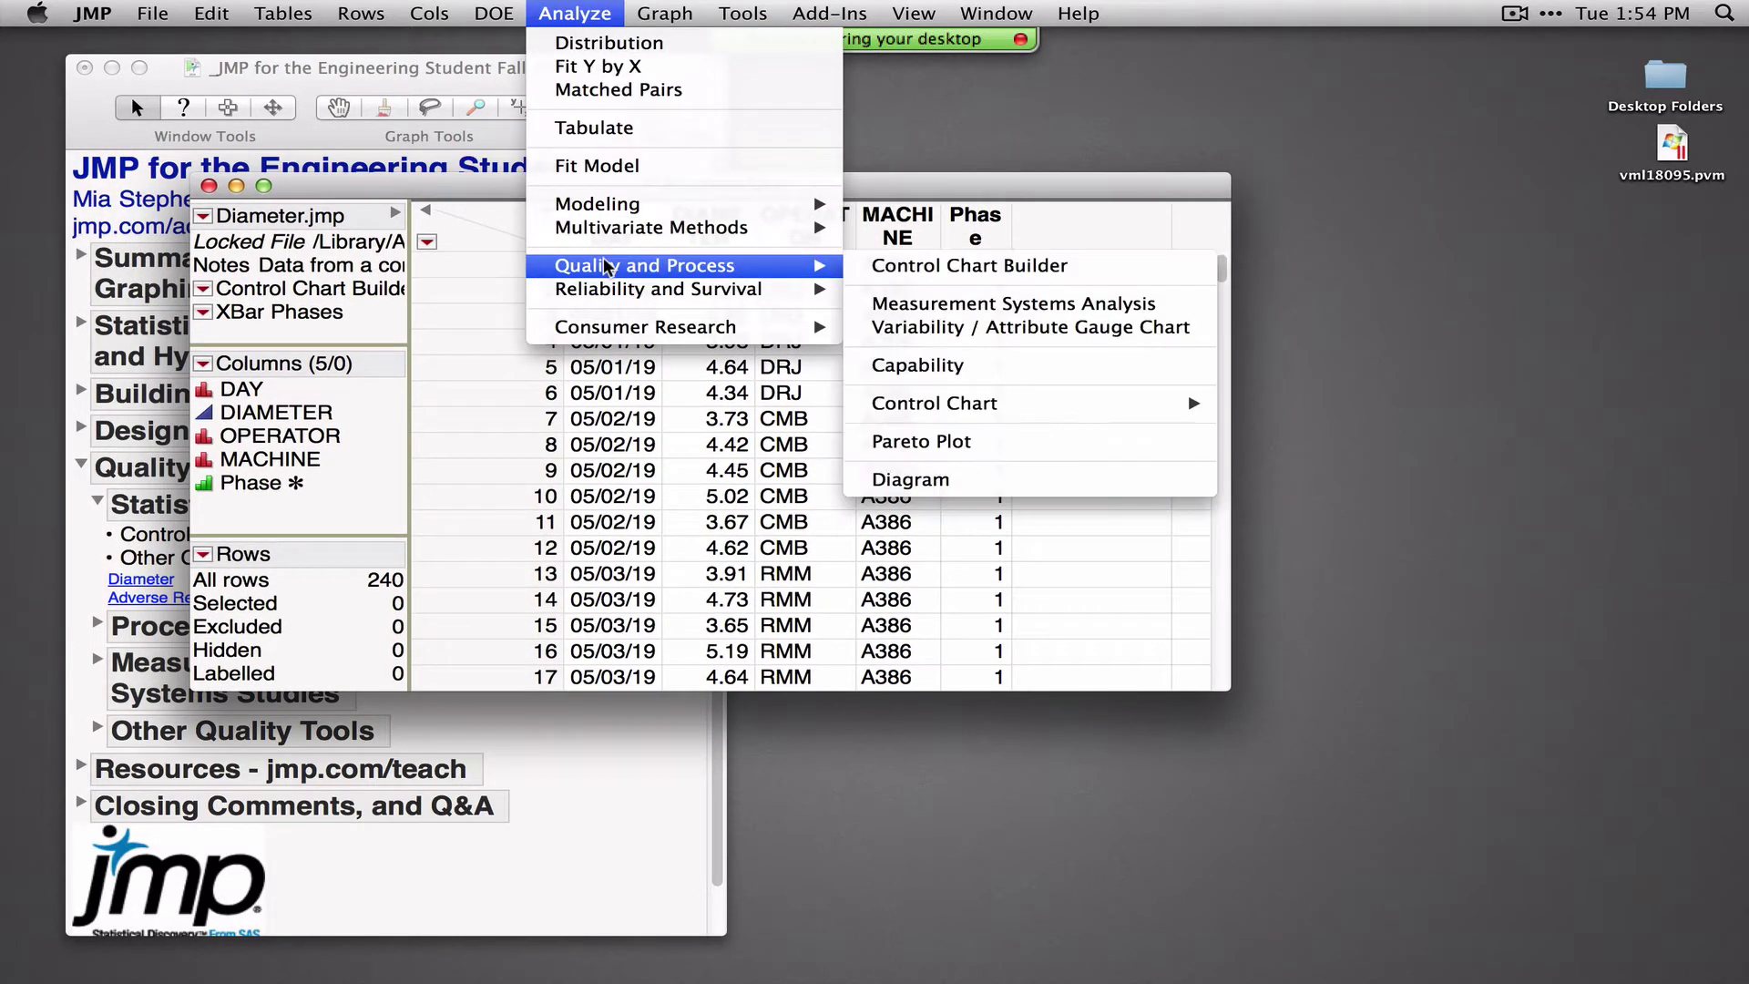
pyautogui.click(906, 264)
pyautogui.moveTo(932, 155); pyautogui.dragTo(1061, 155)
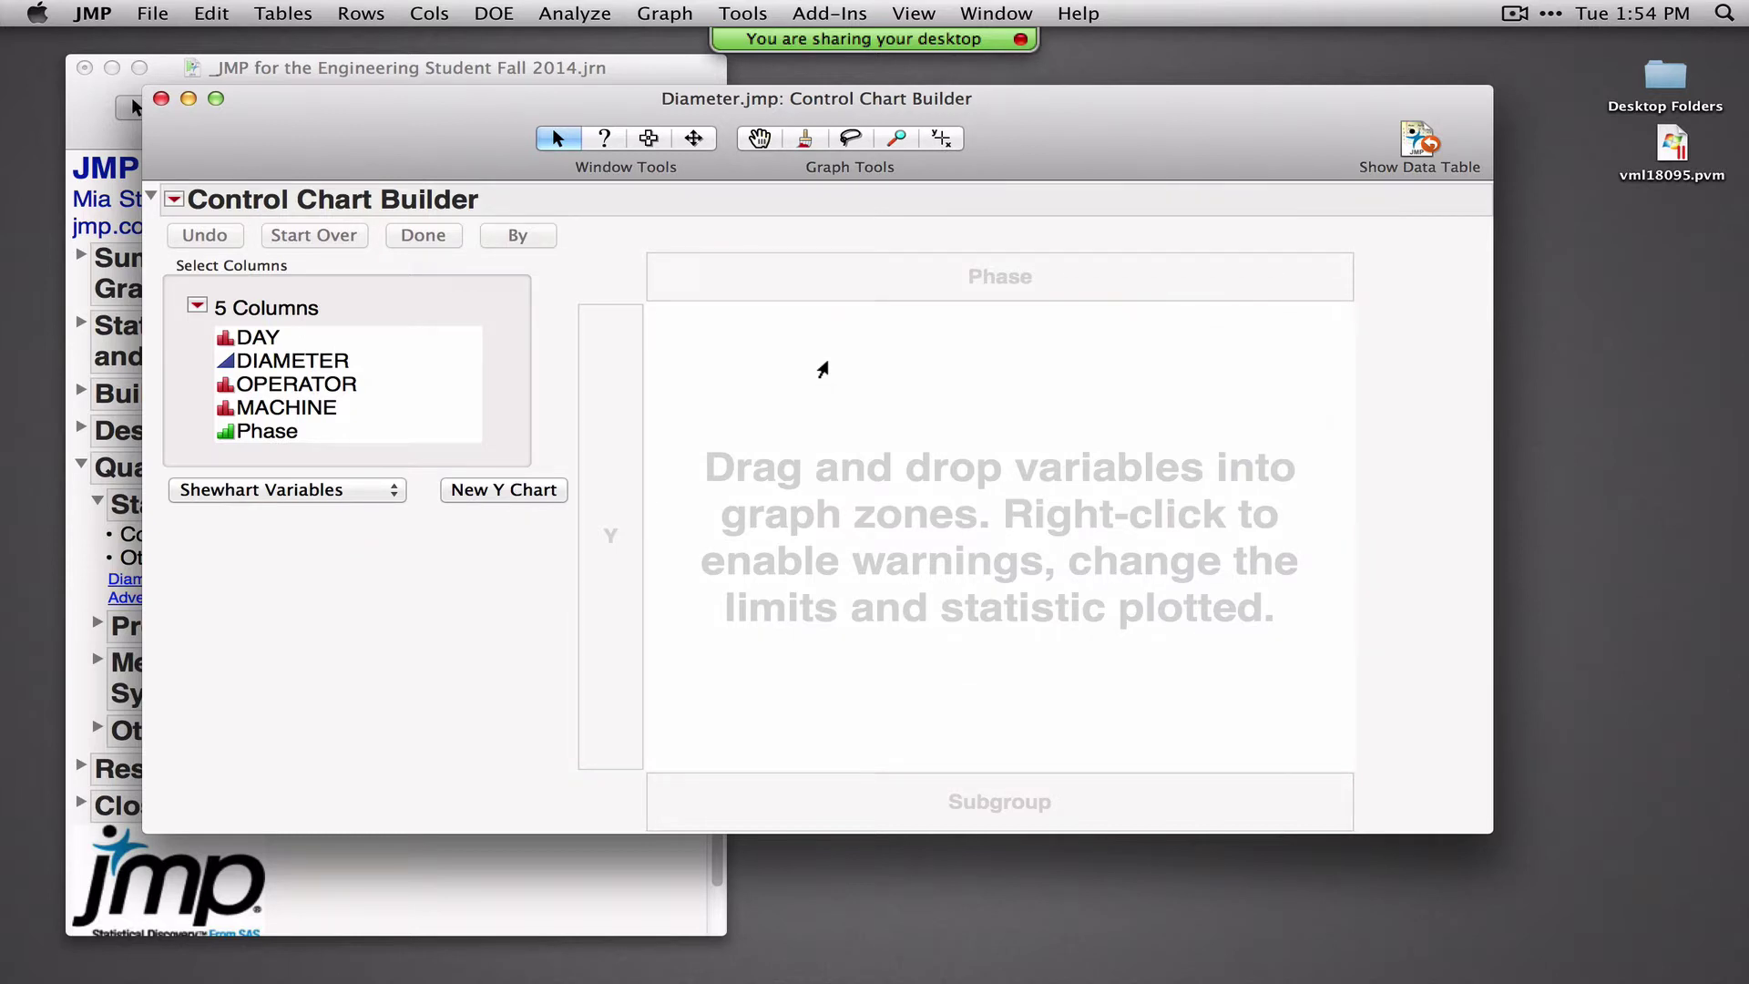
pyautogui.click(275, 362)
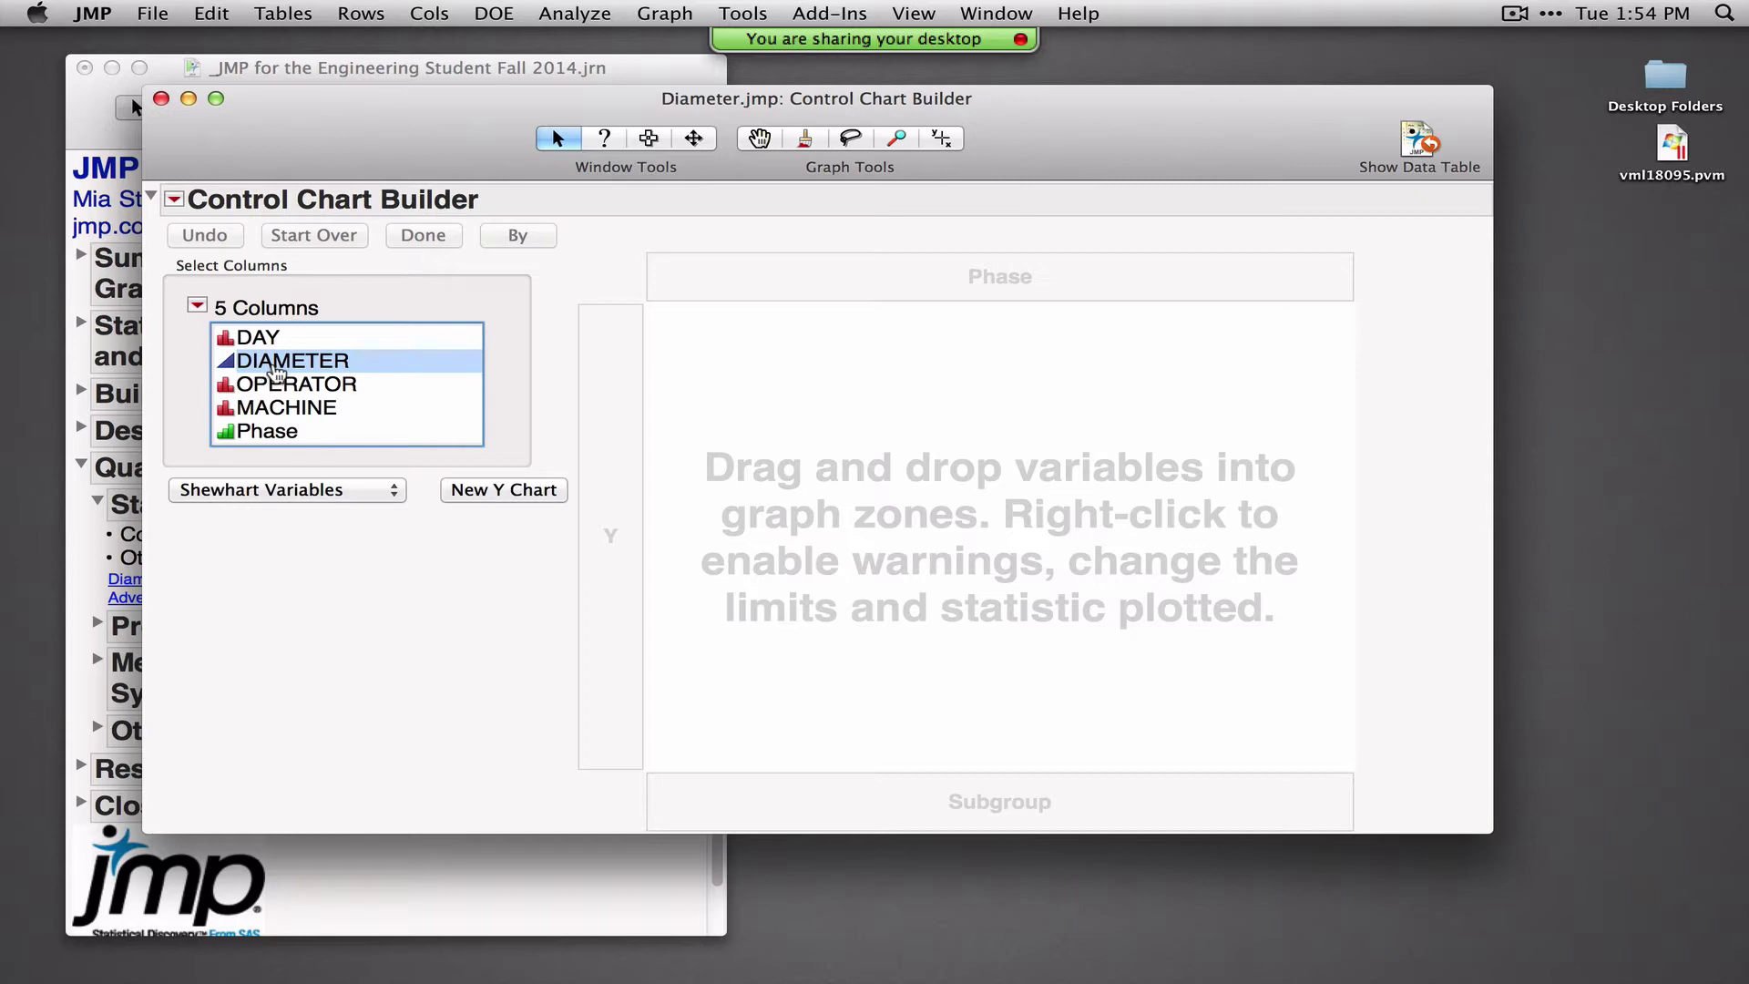
pyautogui.moveTo(274, 369); pyautogui.dragTo(674, 426)
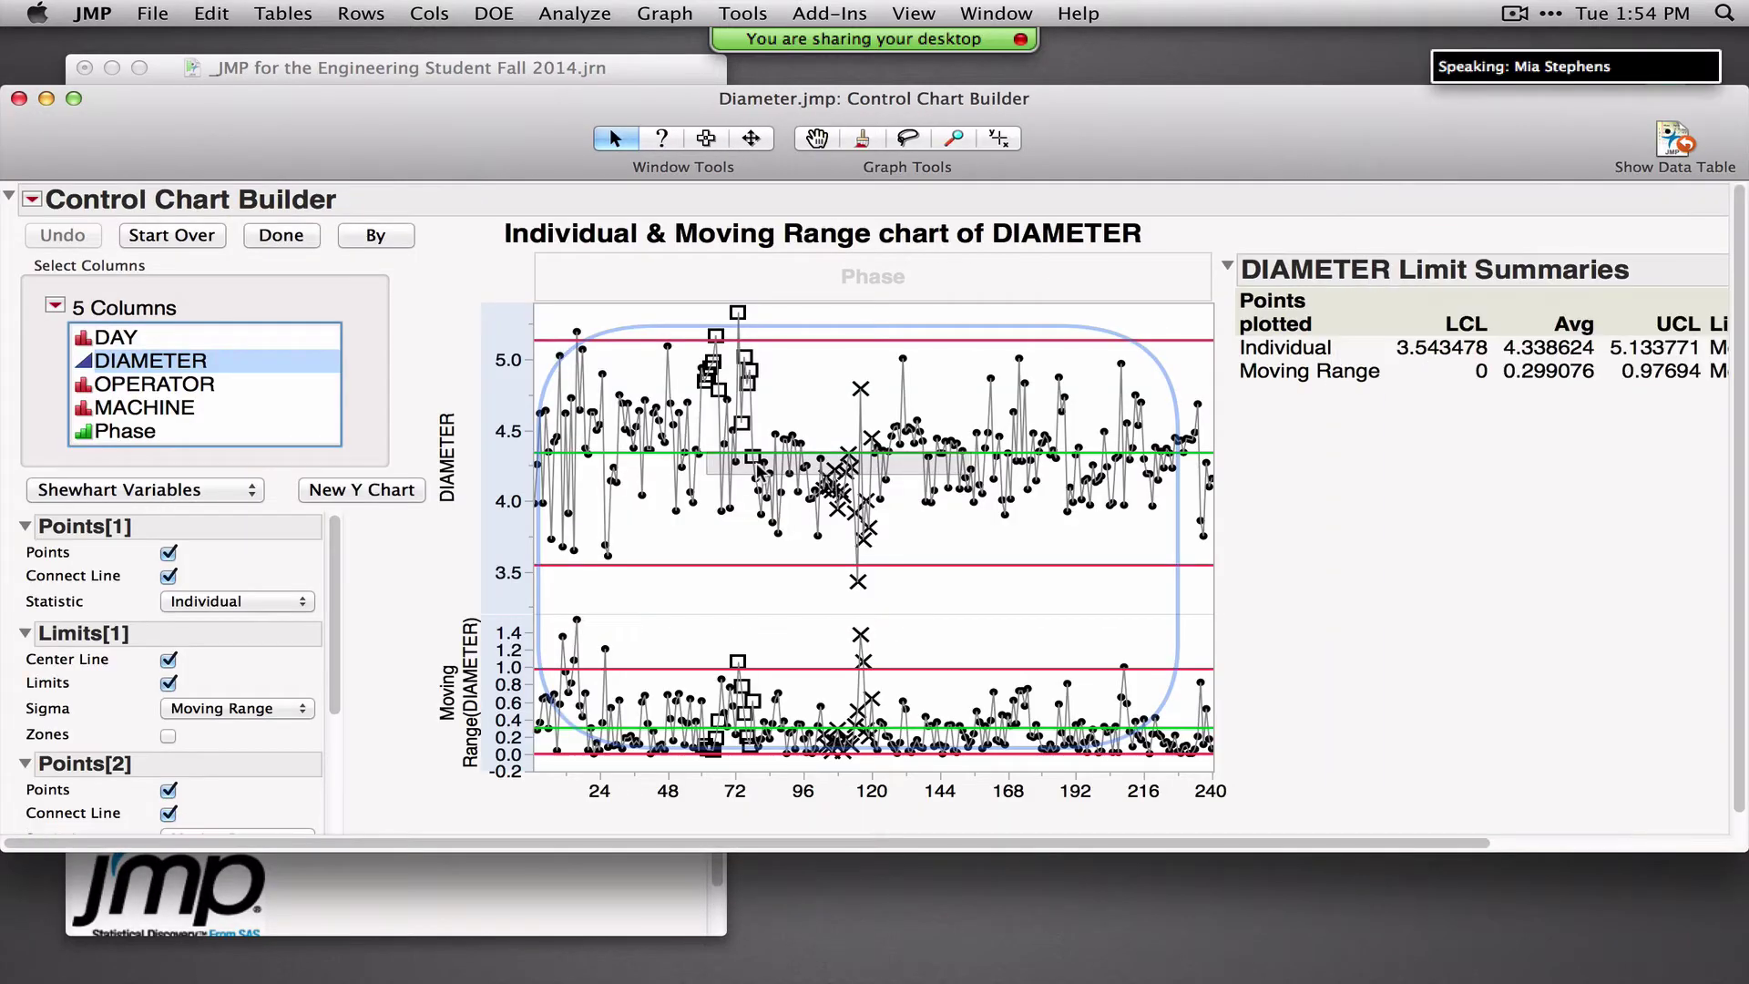
pyautogui.moveTo(757, 469); pyautogui.dragTo(758, 469)
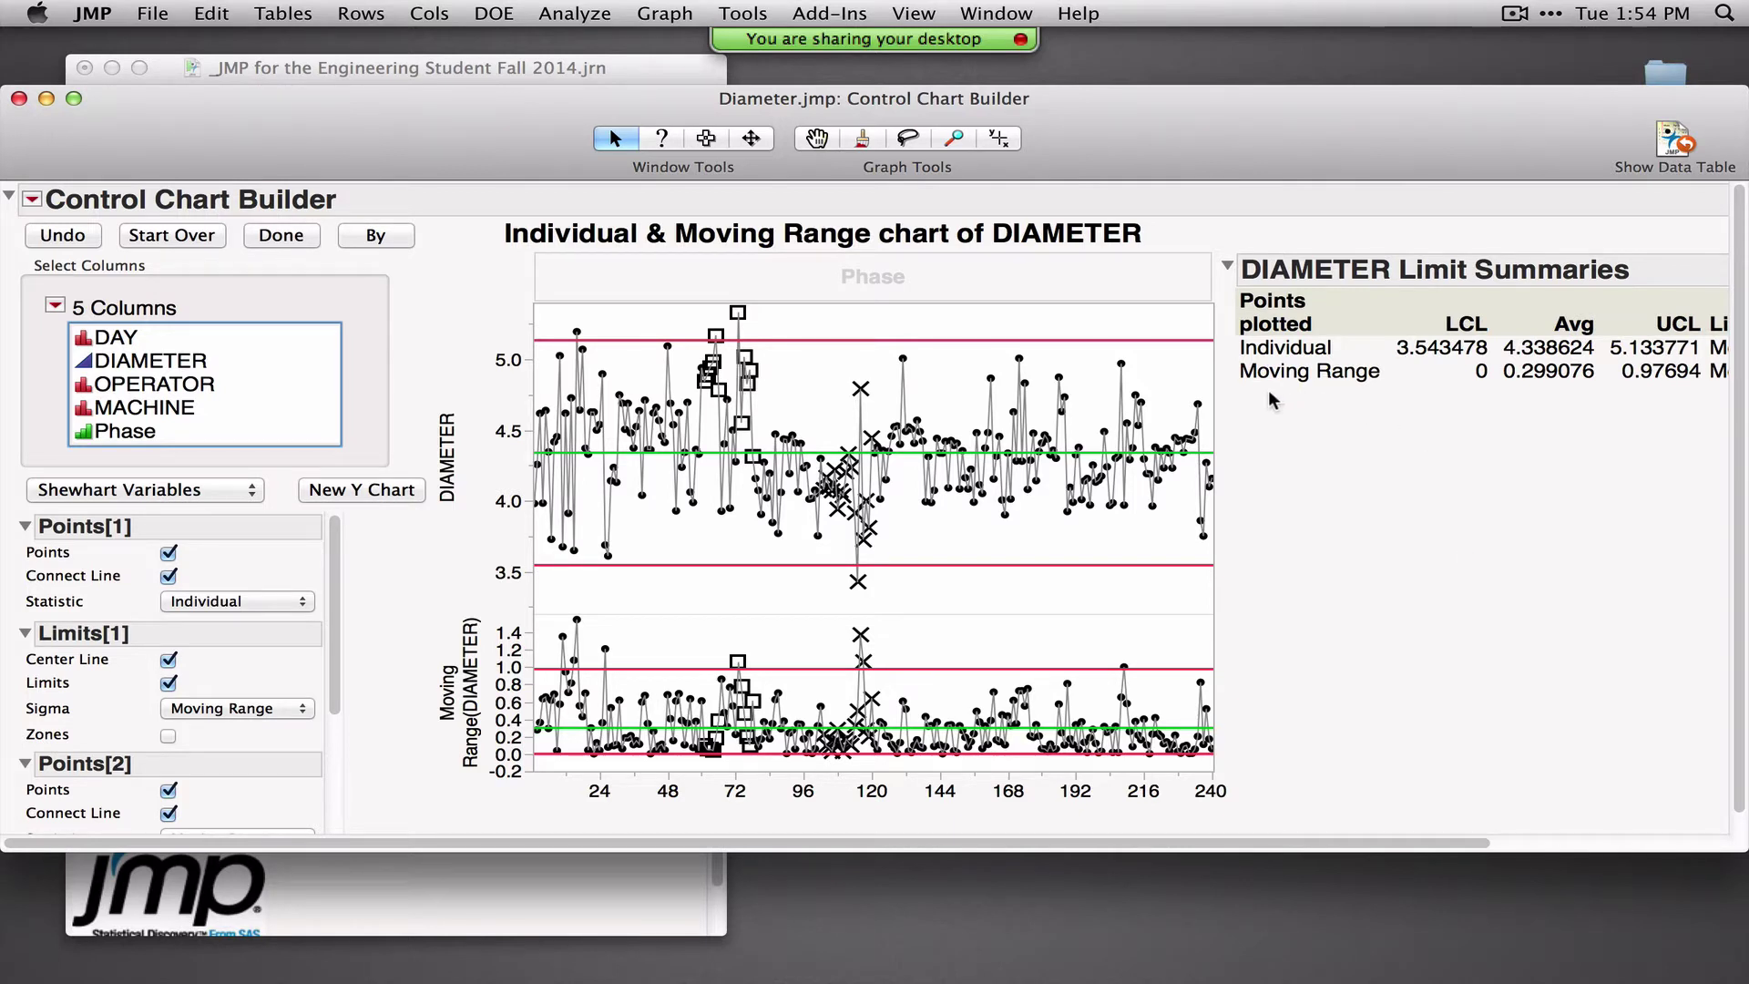
pyautogui.moveTo(1267, 397)
pyautogui.mouseDown()
pyautogui.moveTo(1517, 411)
pyautogui.moveTo(1553, 299)
pyautogui.moveTo(1249, 342)
pyautogui.moveTo(1291, 418)
pyautogui.mouseUp()
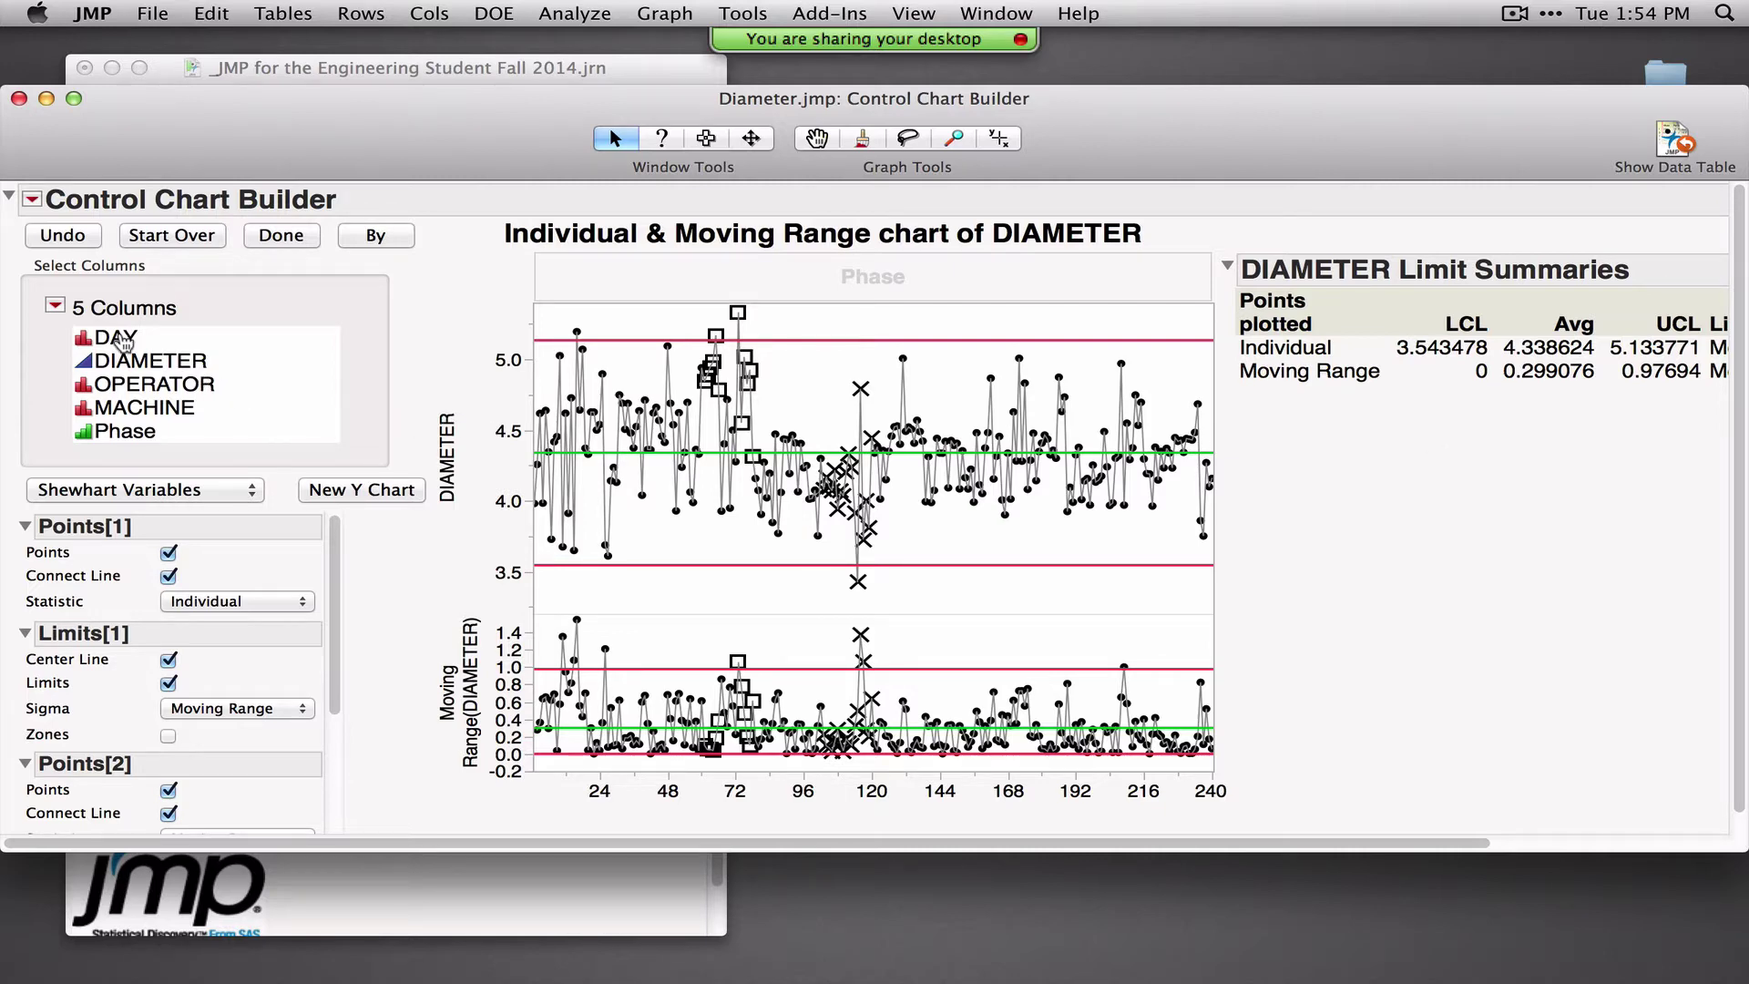
# Add DAY as the subgroup variable to make an XBar and R chart, and look over the limit summaries
pyautogui.click(161, 347)
pyautogui.moveTo(160, 347); pyautogui.dragTo(805, 540)
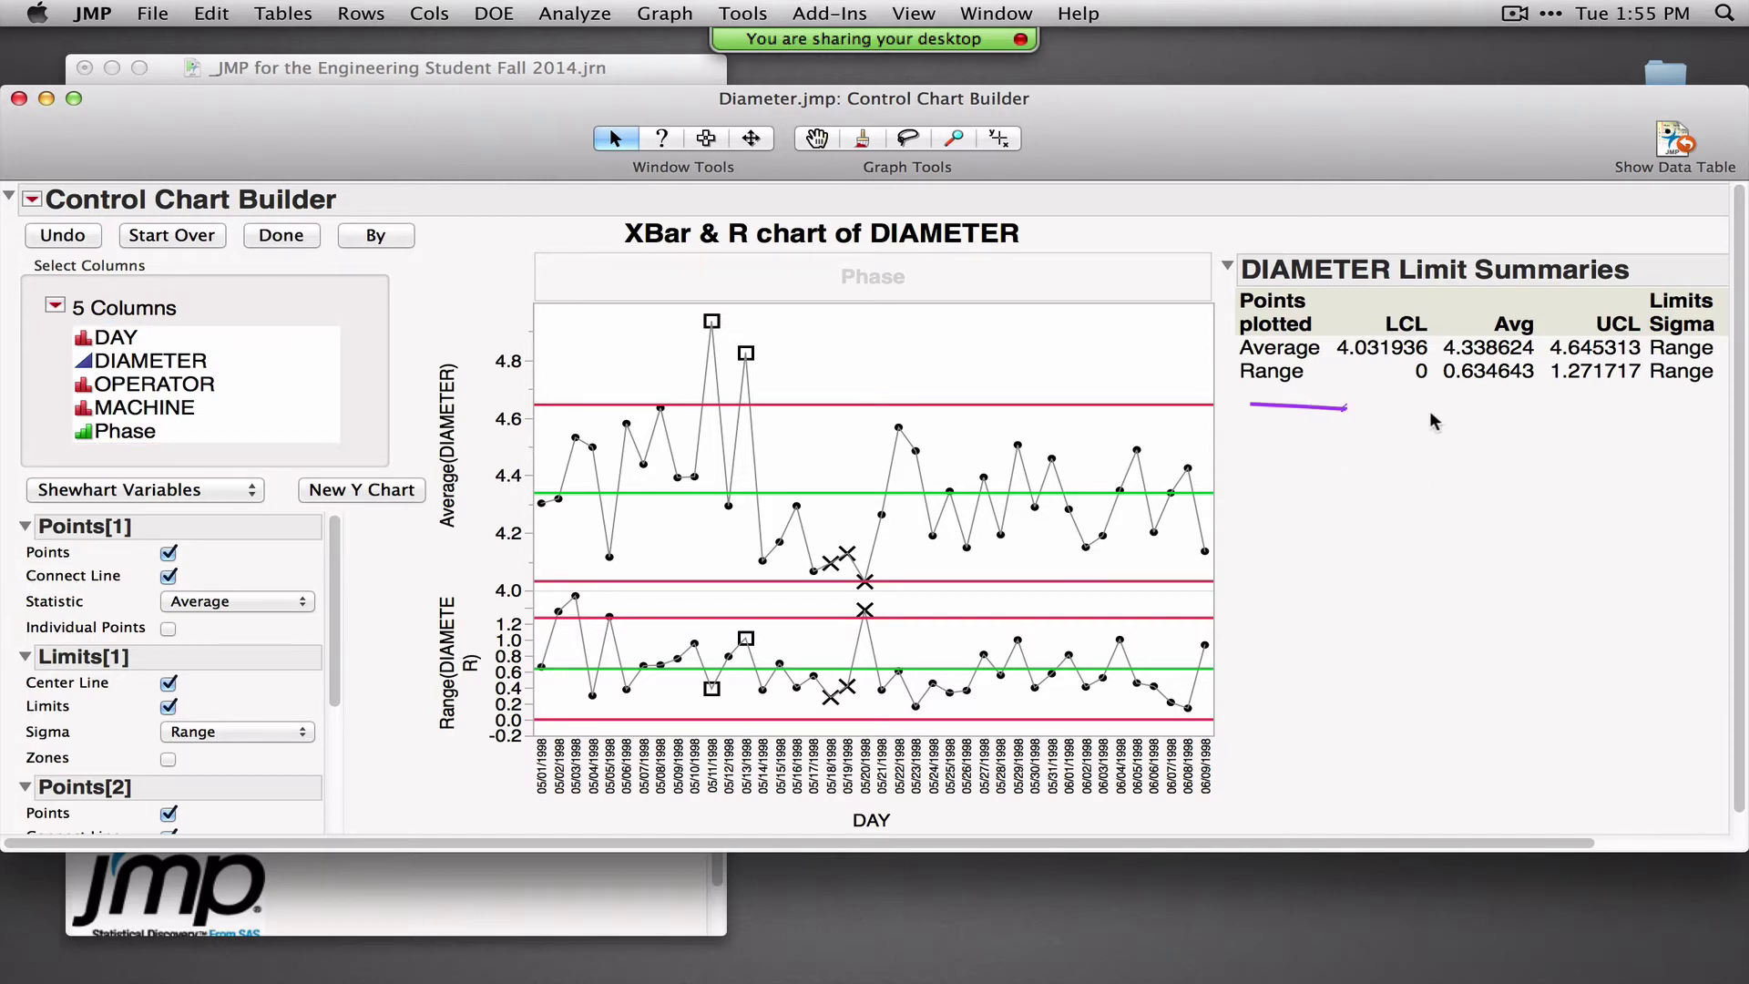
pyautogui.moveTo(1250, 403); pyautogui.dragTo(1491, 422)
pyautogui.moveTo(341, 674); pyautogui.dragTo(348, 636)
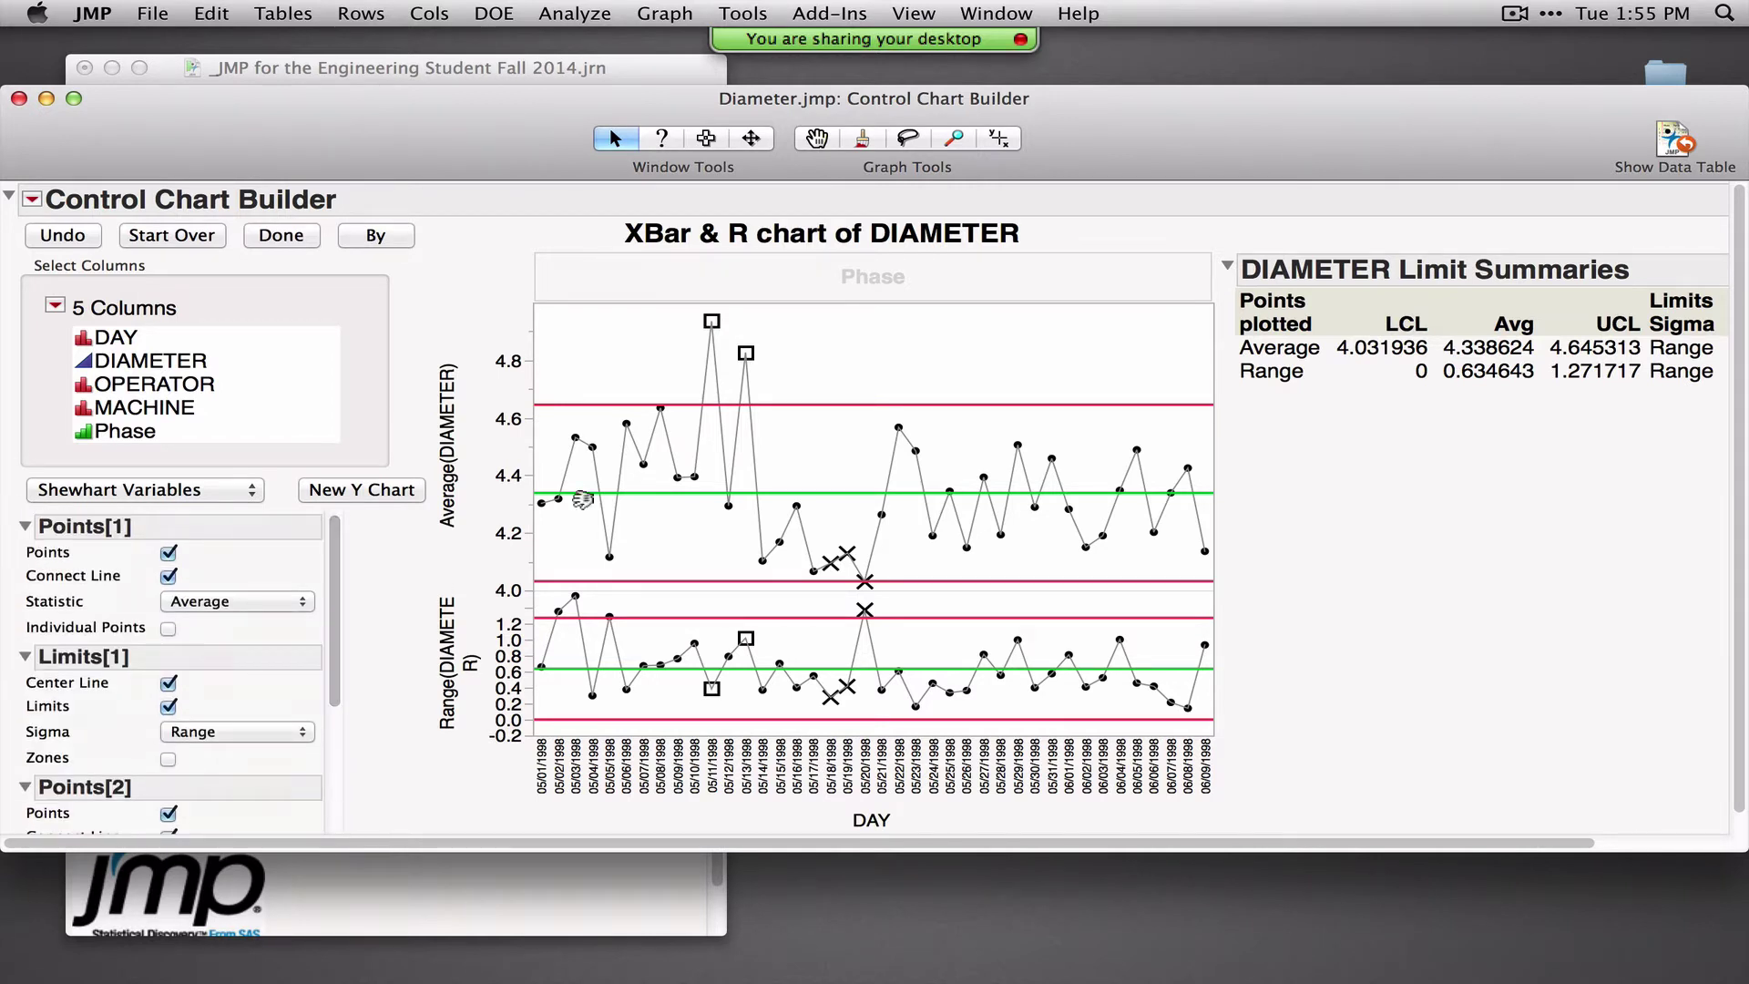
# Set the sigma used for the Average chart's control limits to Standard Deviation
pyautogui.scroll(-3, 328, 624)
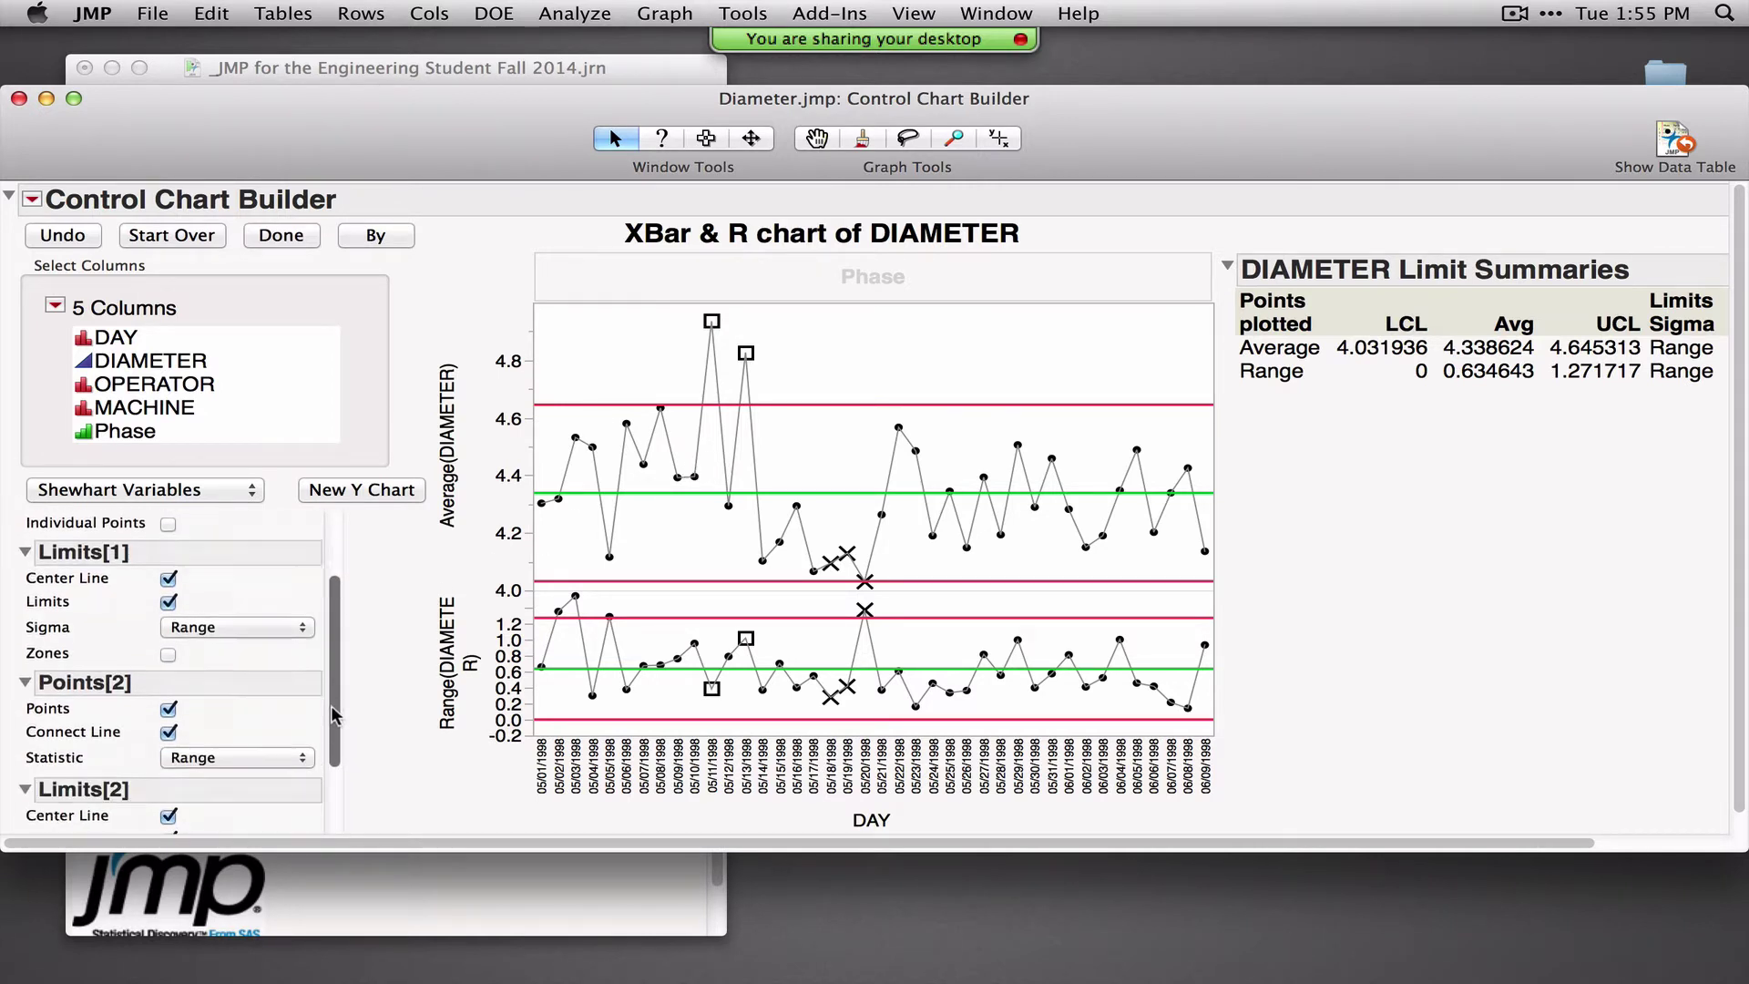
pyautogui.rightClick(807, 455)
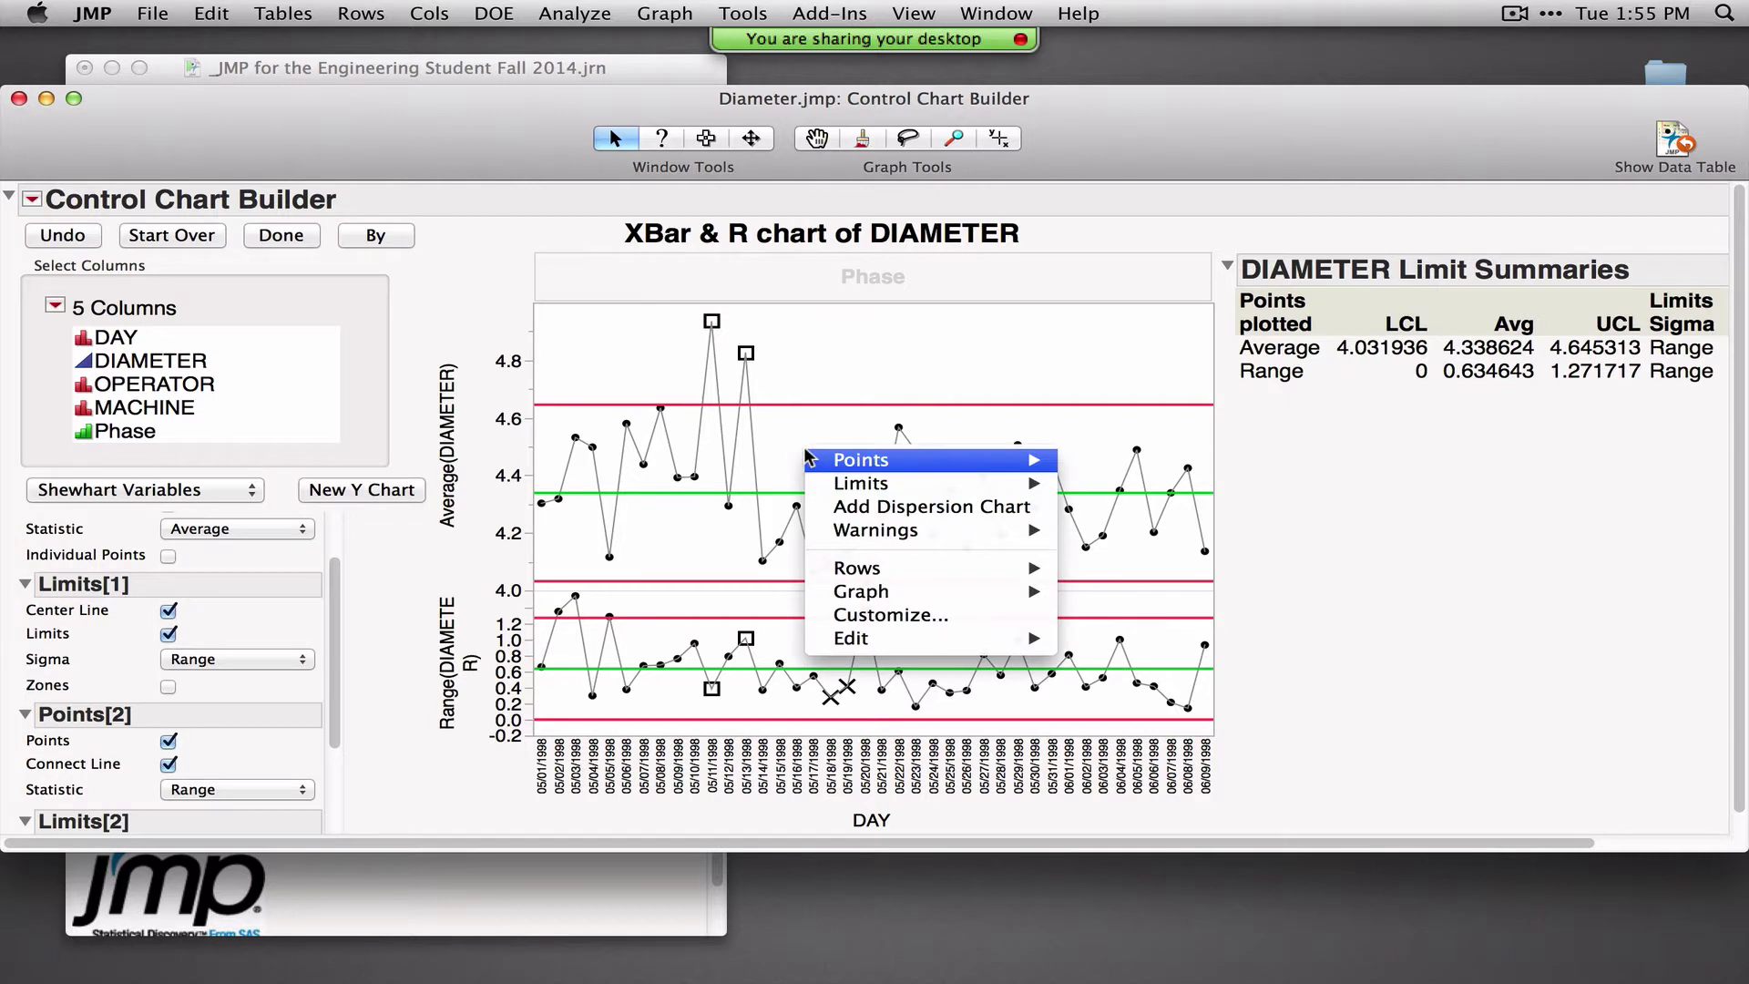
pyautogui.moveTo(845, 486)
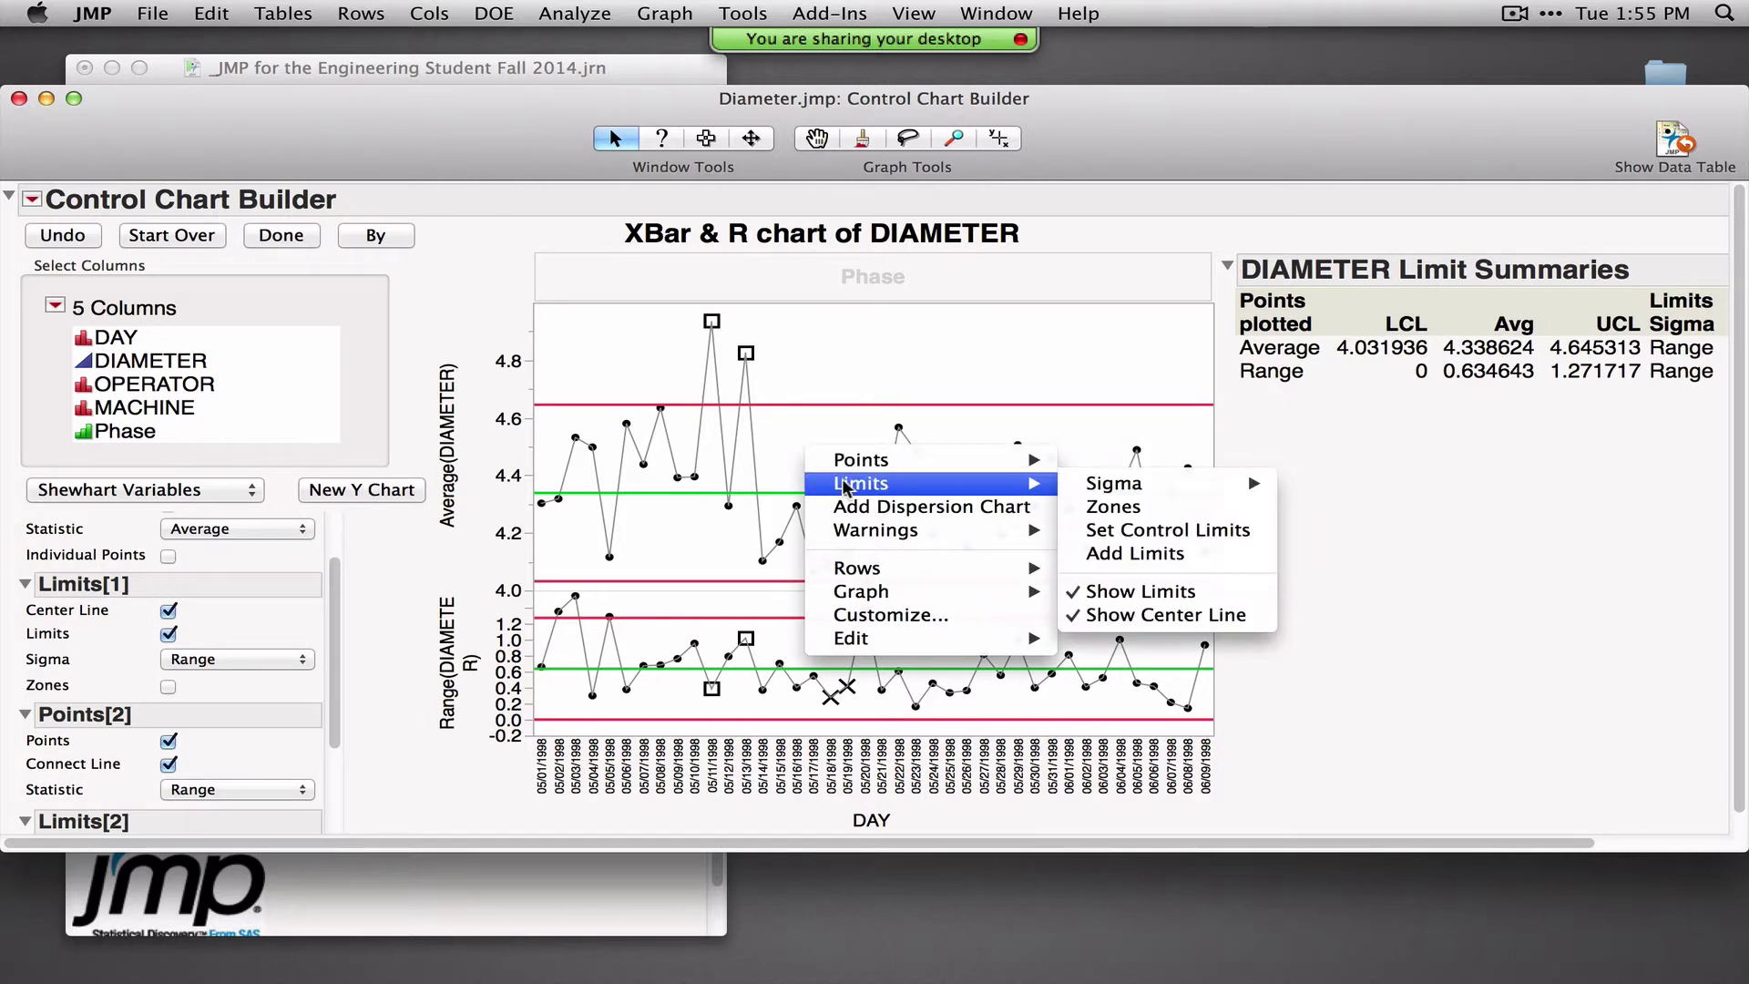
pyautogui.moveTo(1104, 483)
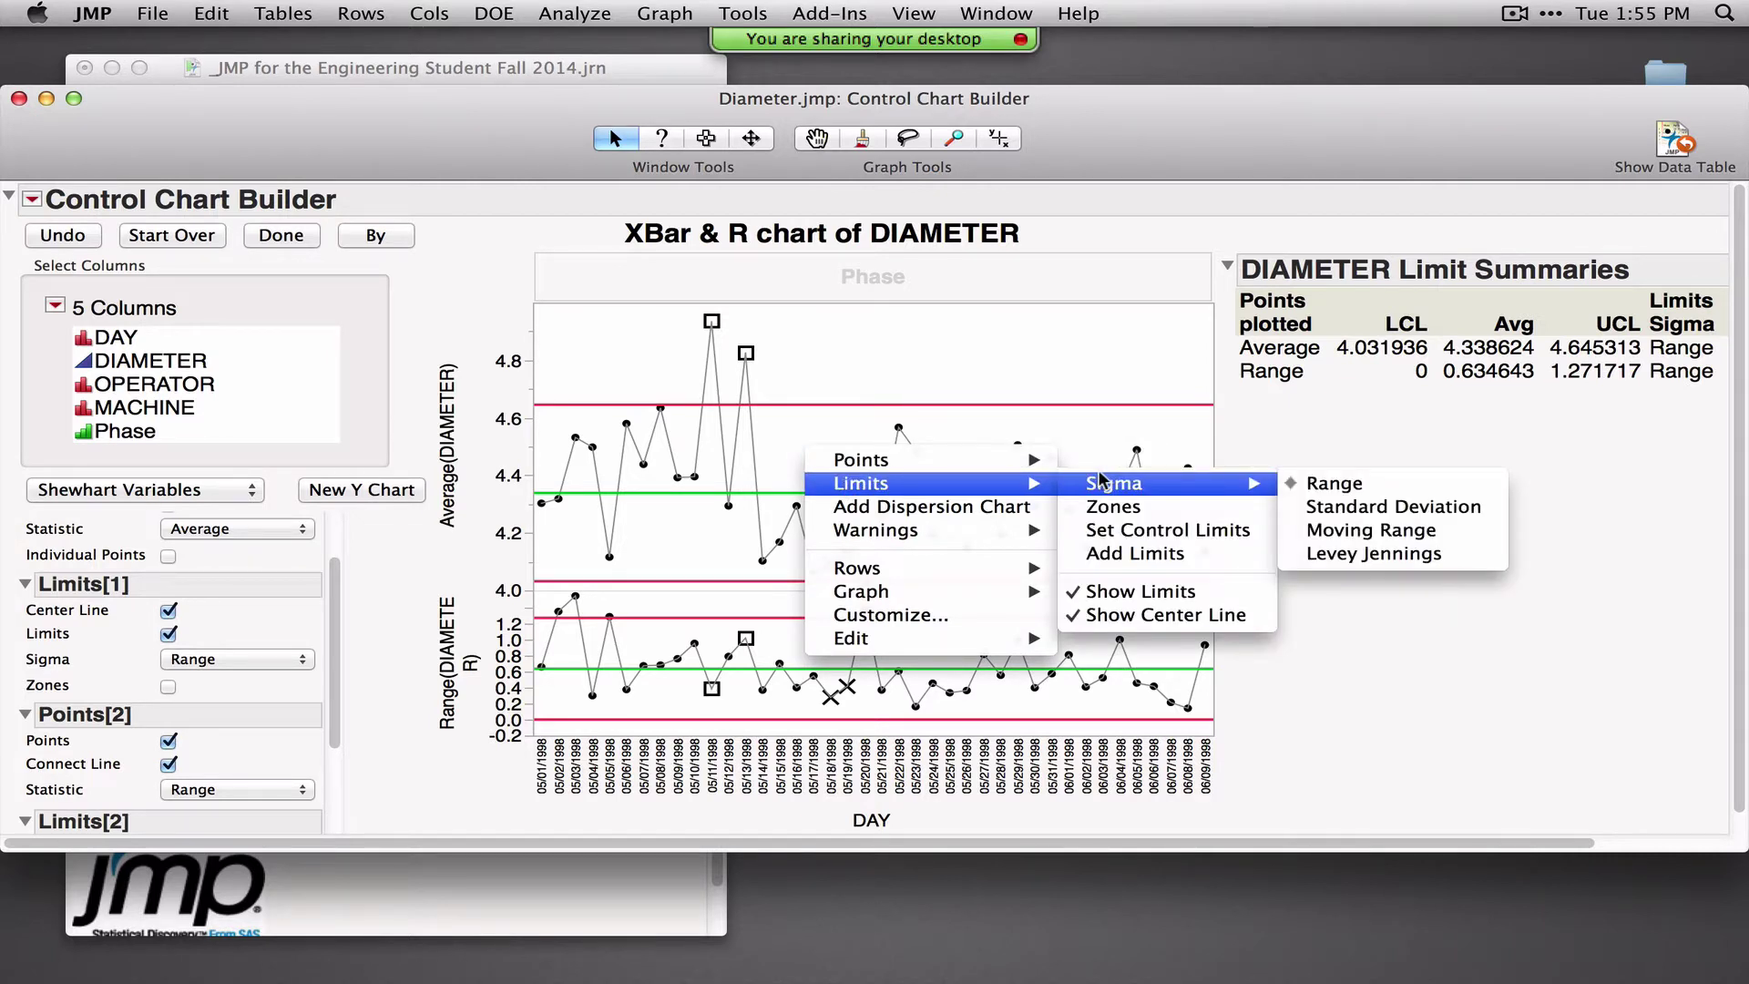
pyautogui.click(1354, 507)
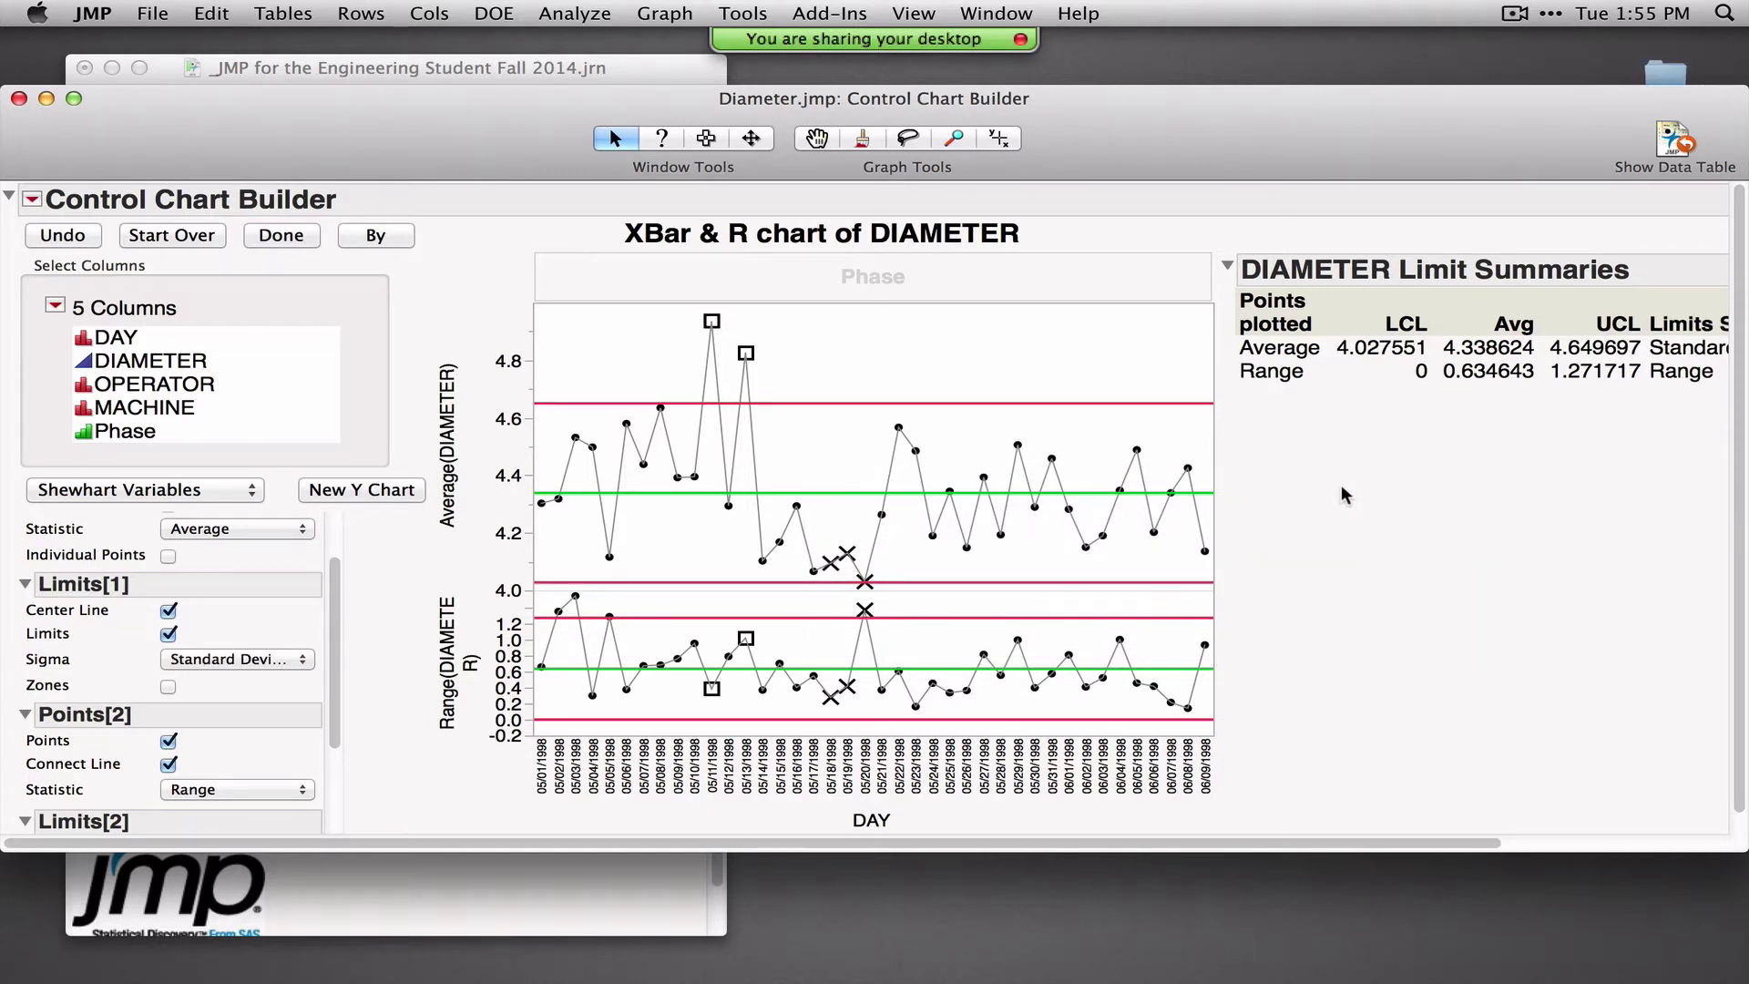
# Set the sigma used for the Range chart's control limits to Standard Deviation
pyautogui.rightClick(931, 650)
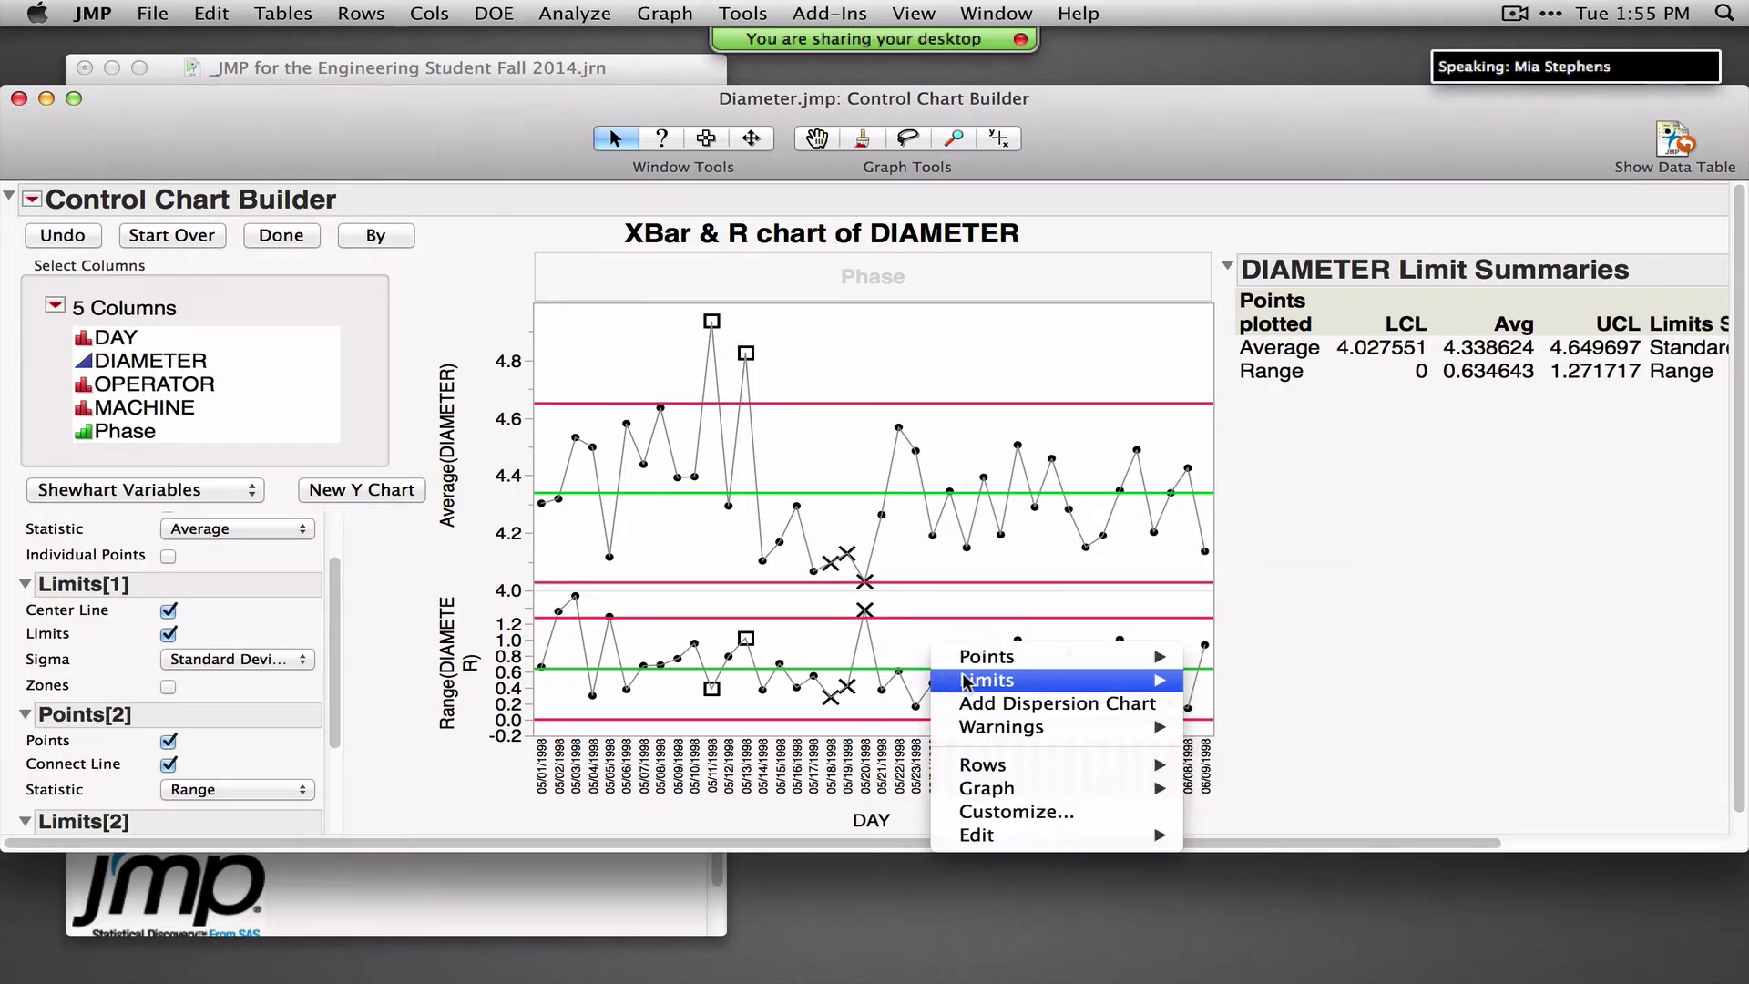
pyautogui.moveTo(969, 682)
pyautogui.moveTo(1237, 681)
pyautogui.click(1420, 703)
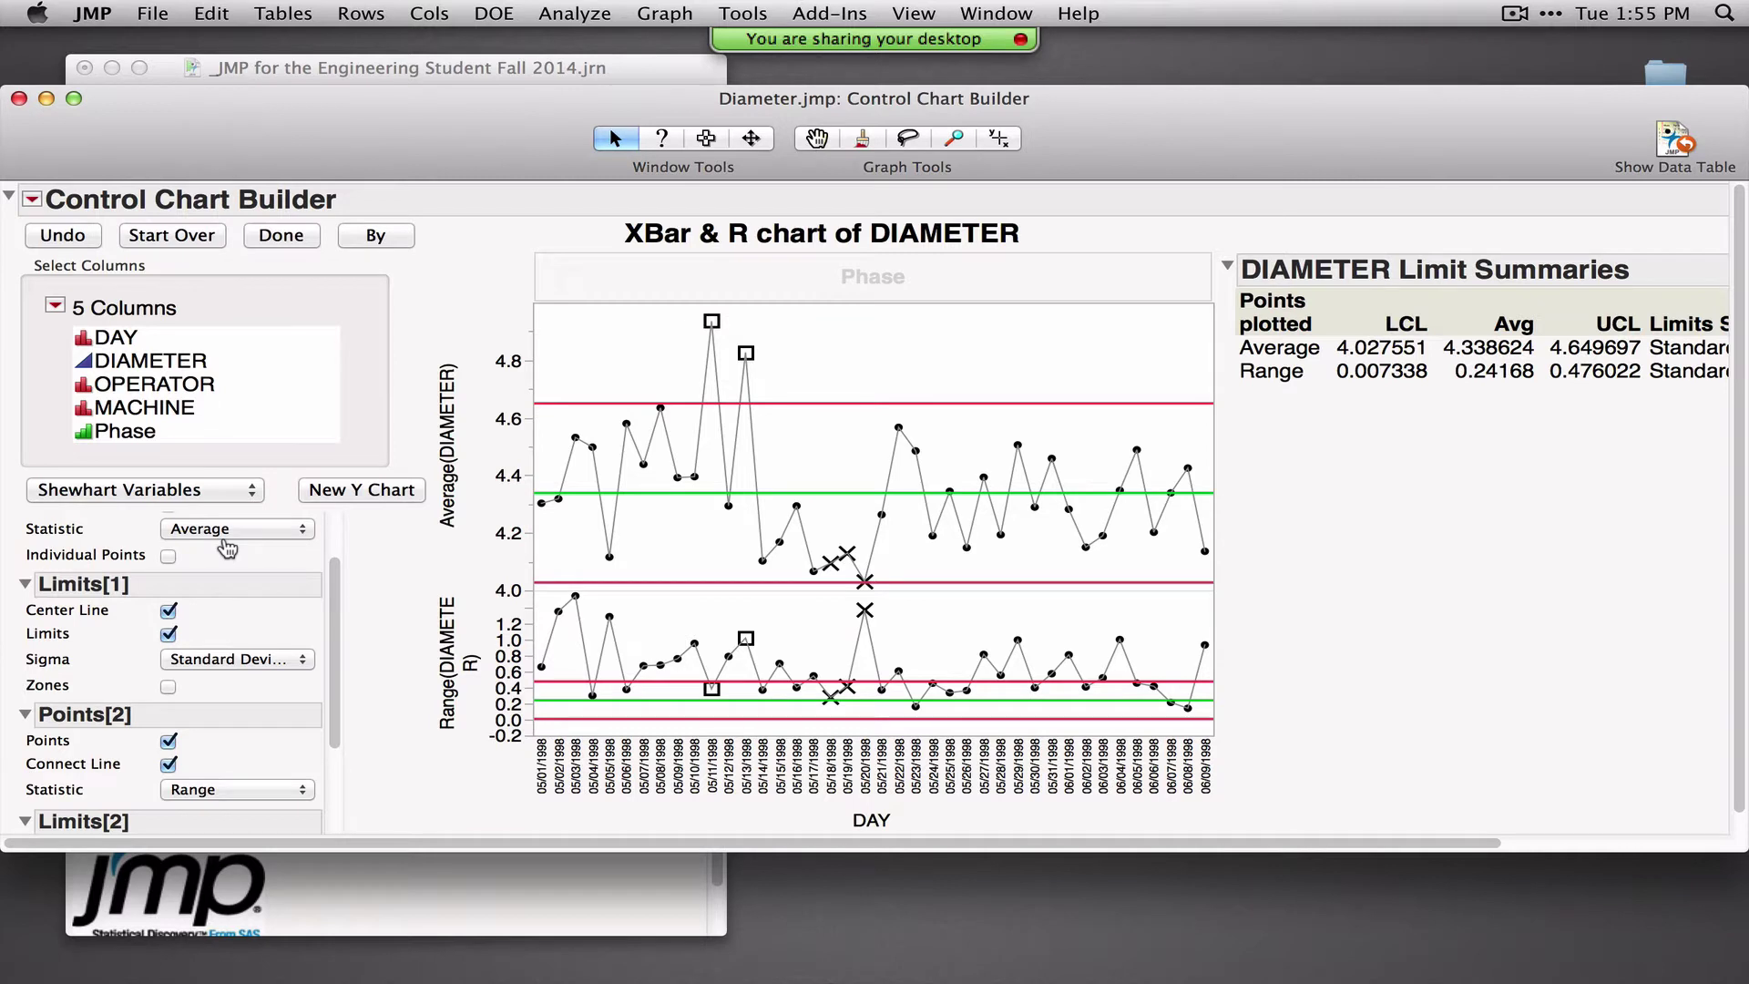
# Split the control chart by the Phase column and check which control chart types are offered
pyautogui.moveTo(132, 439); pyautogui.dragTo(601, 286)
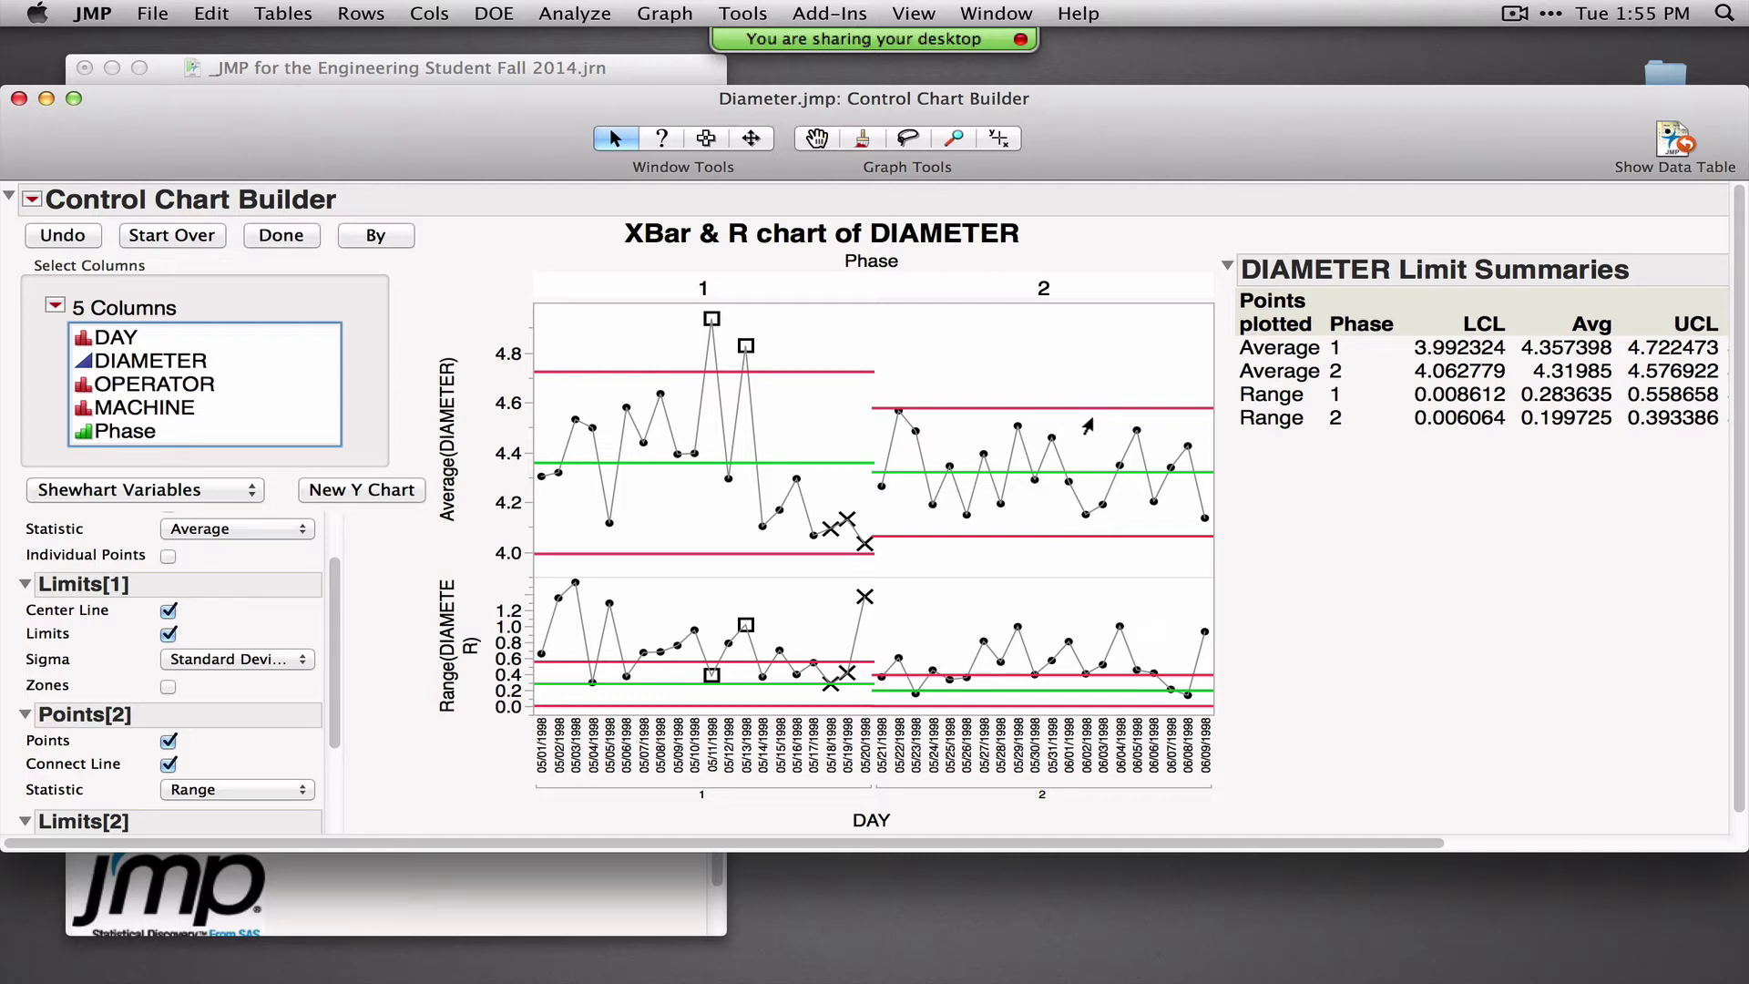
pyautogui.click(195, 497)
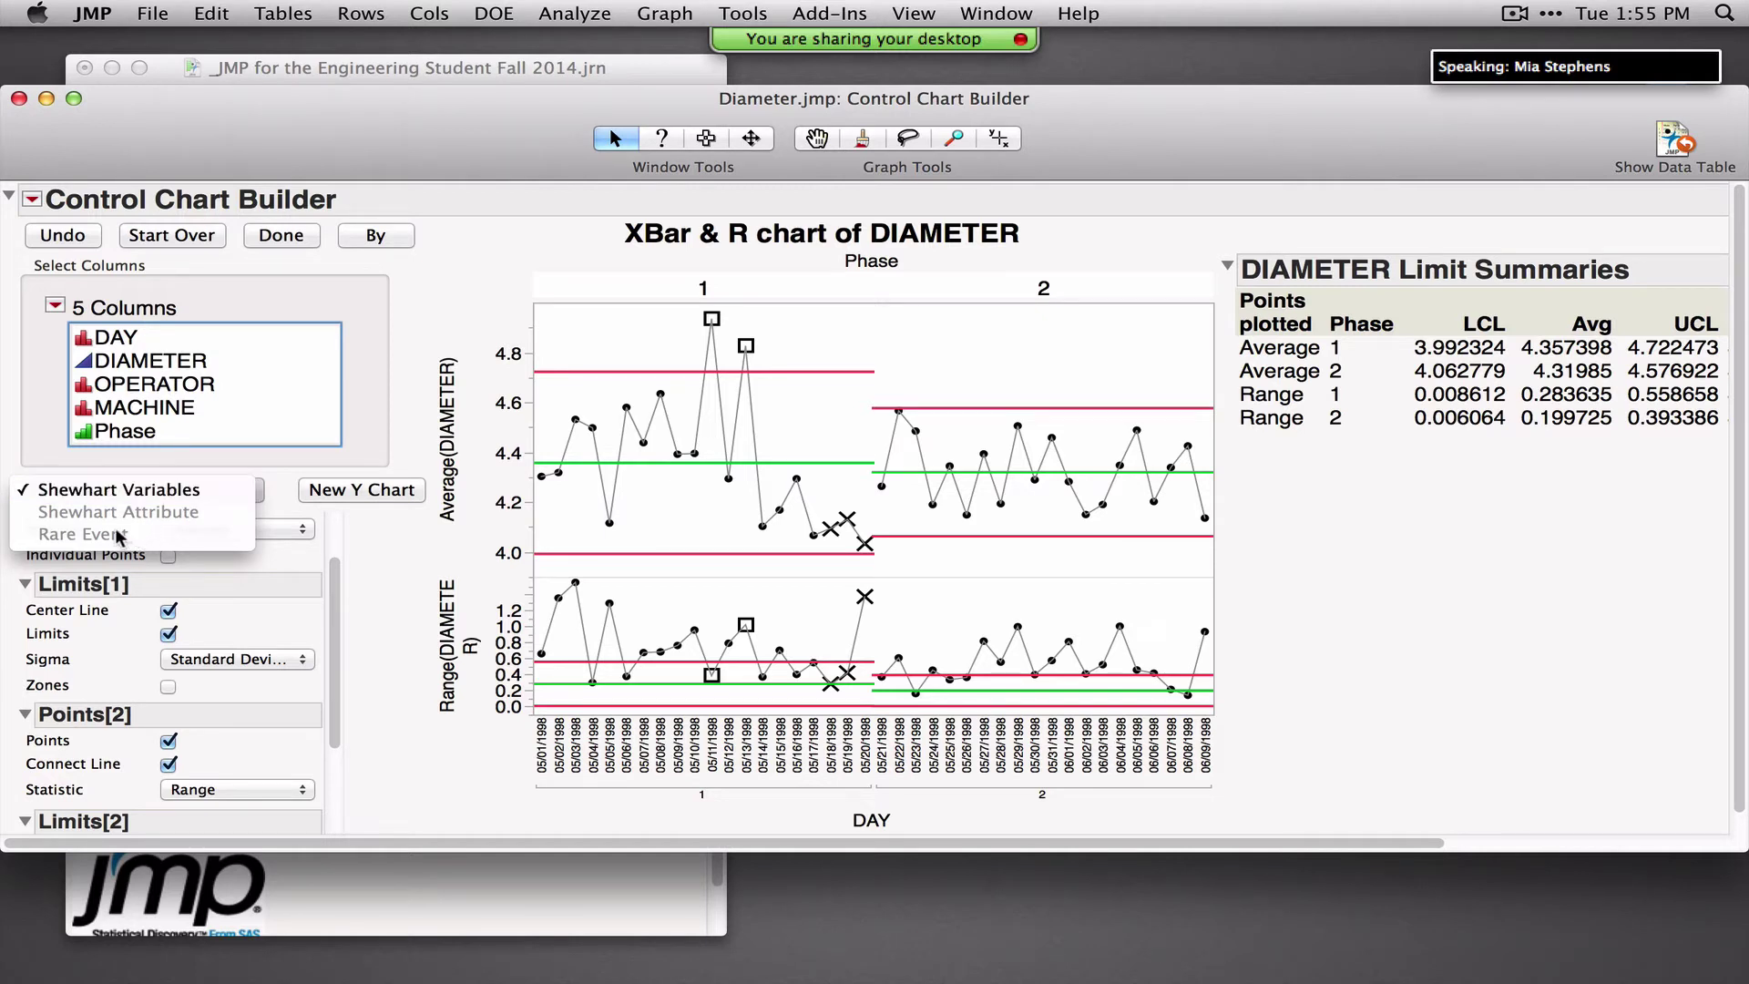
# Close the Control Chart Builder report, move the Diameter table beside the journal, and collapse the journal's Quality Tools section
pyautogui.click(19, 103)
pyautogui.click(17, 100)
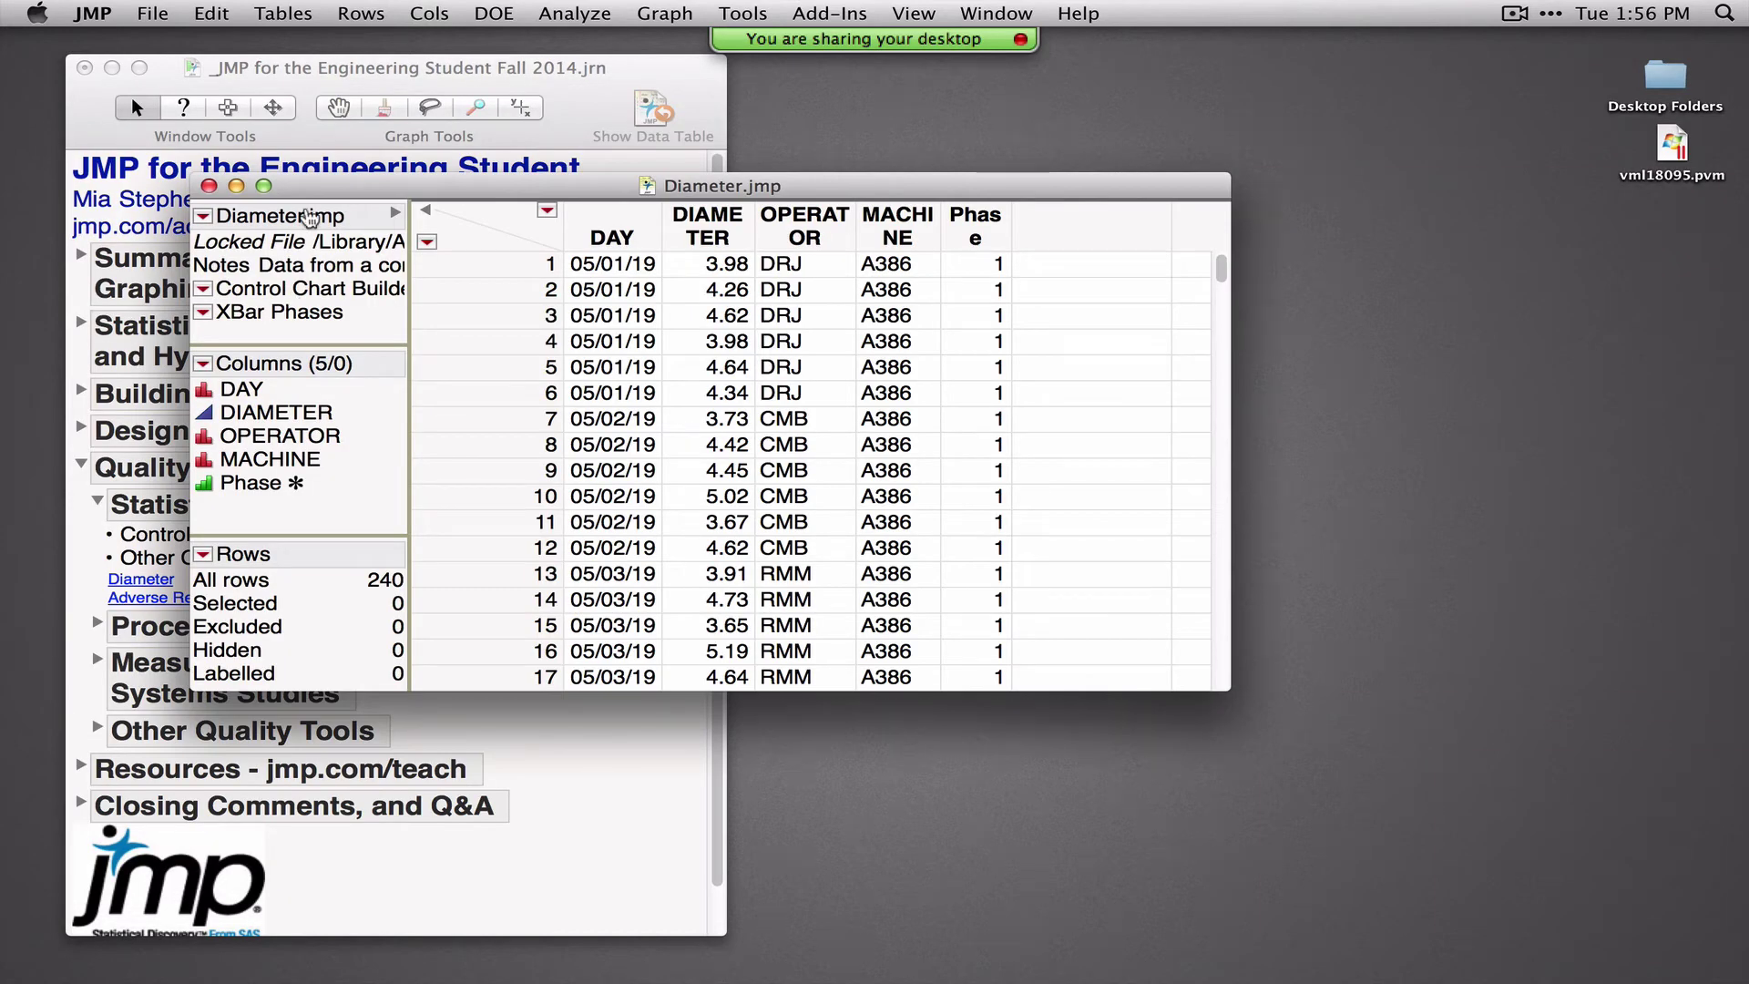
pyautogui.moveTo(310, 187); pyautogui.dragTo(865, 318)
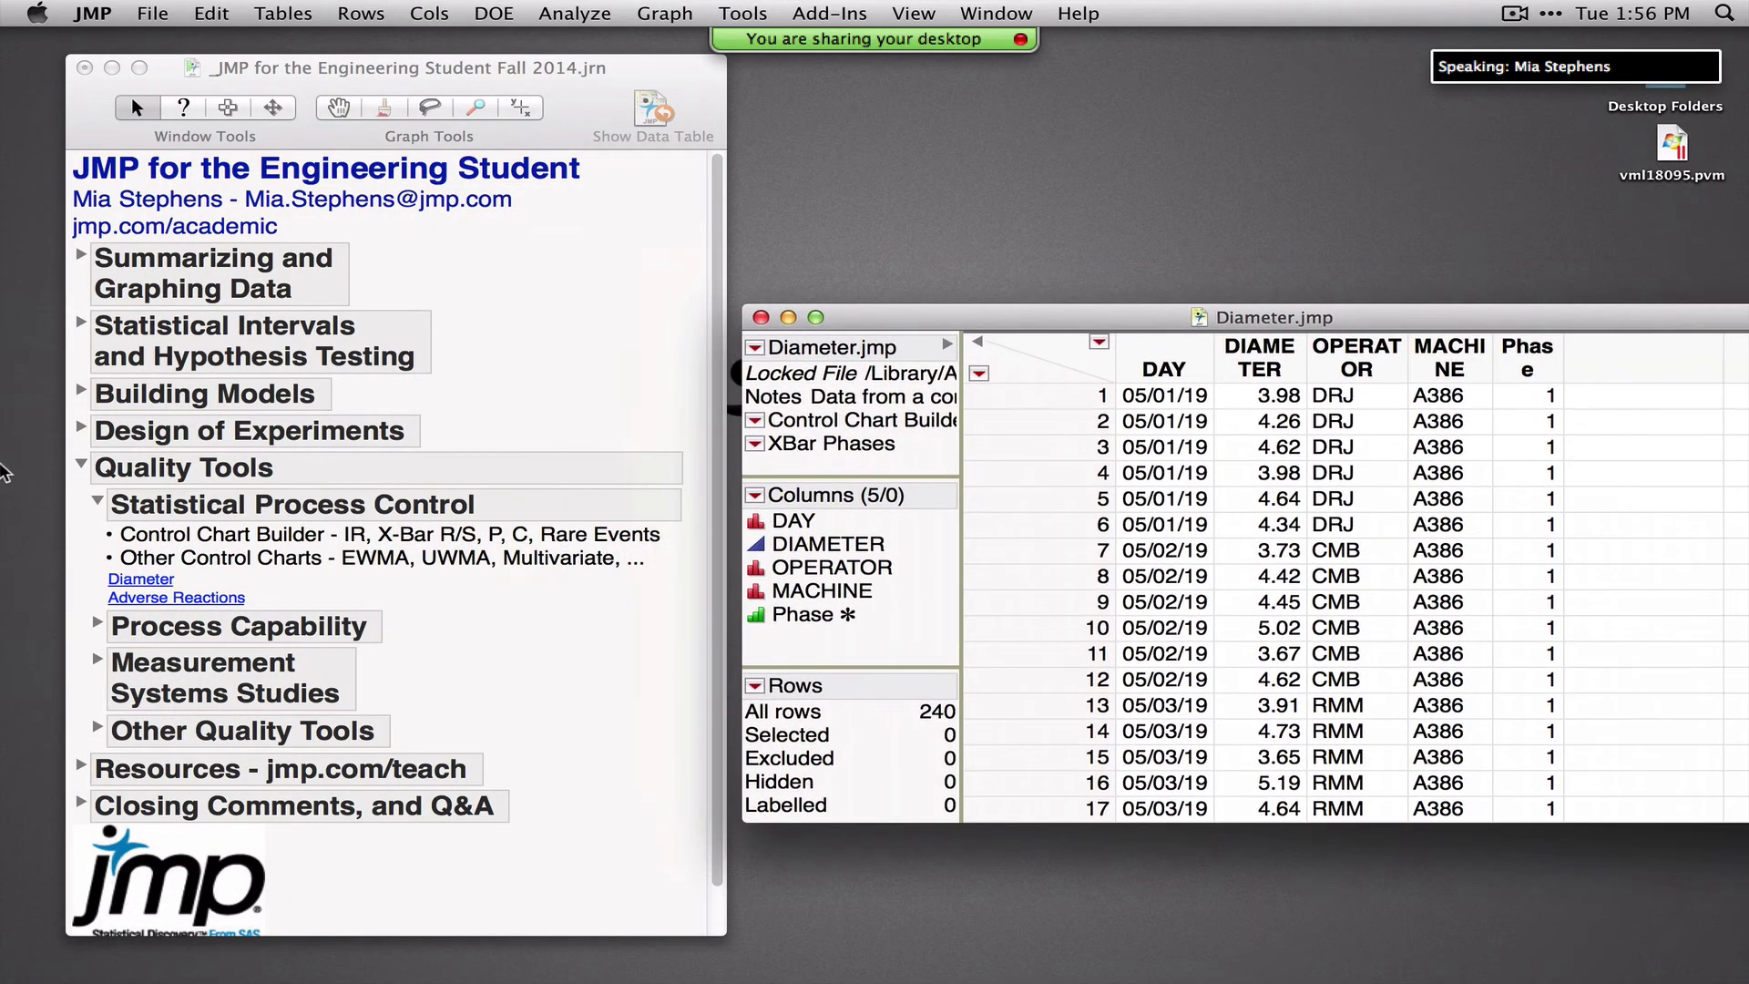
pyautogui.click(82, 467)
pyautogui.click(82, 468)
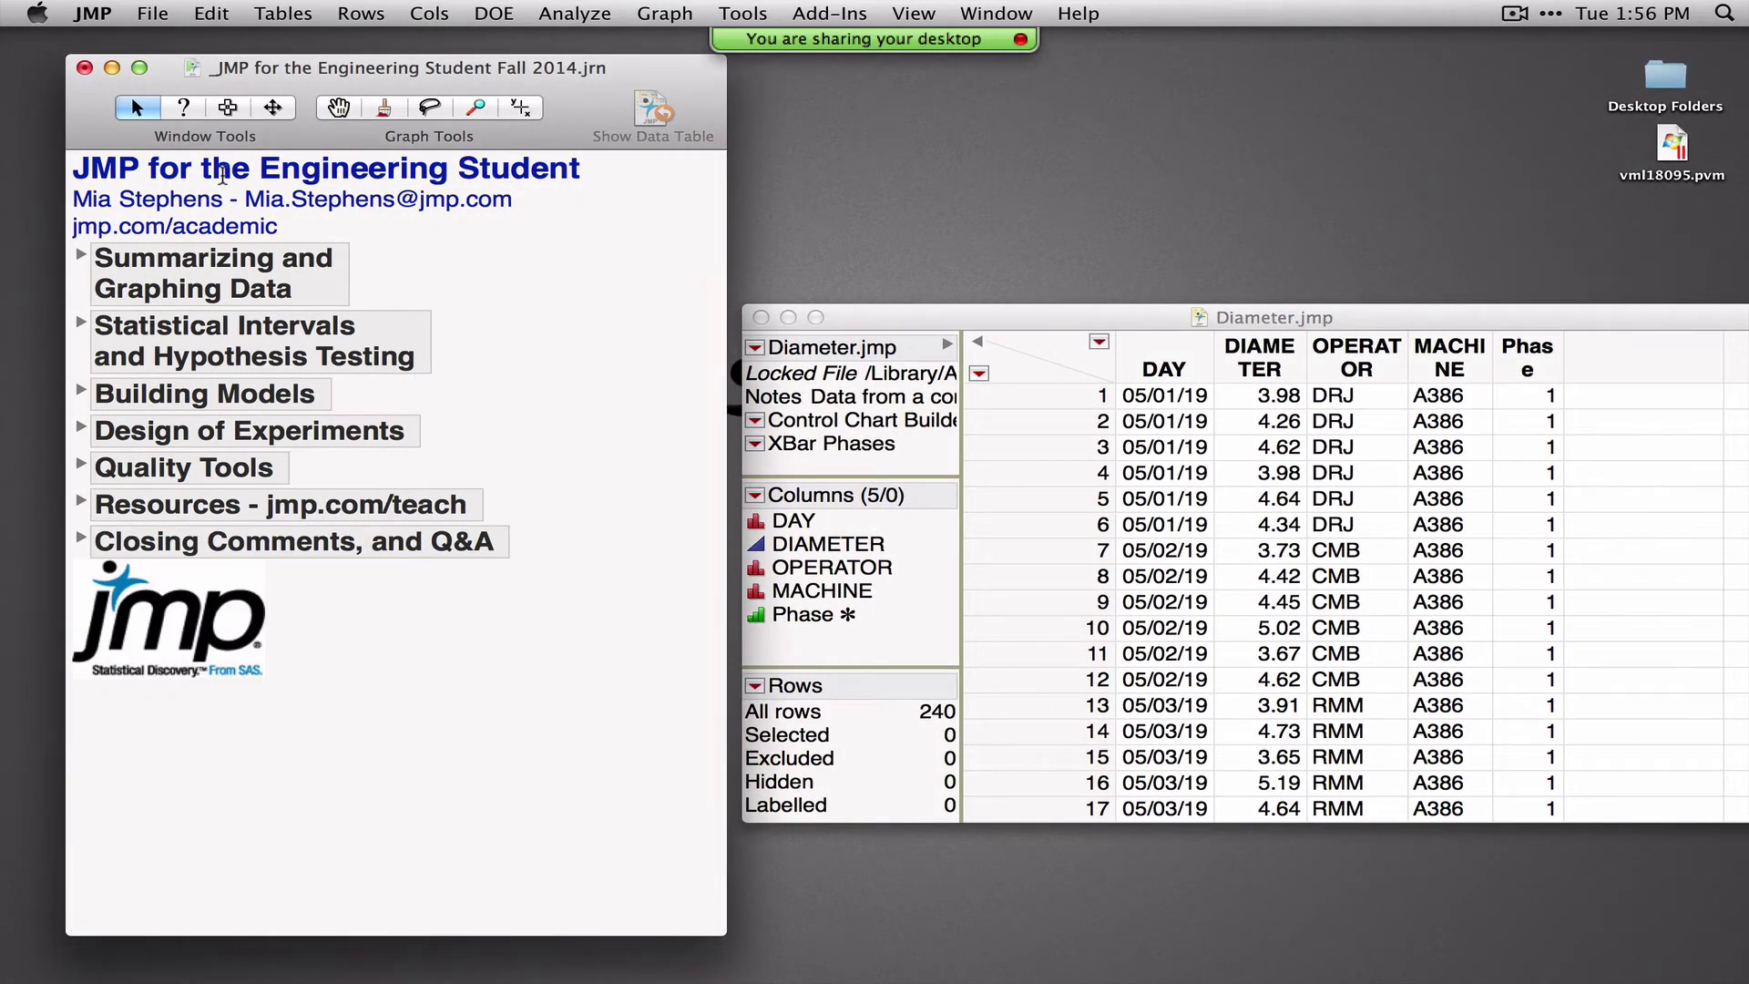
pyautogui.click(424, 14)
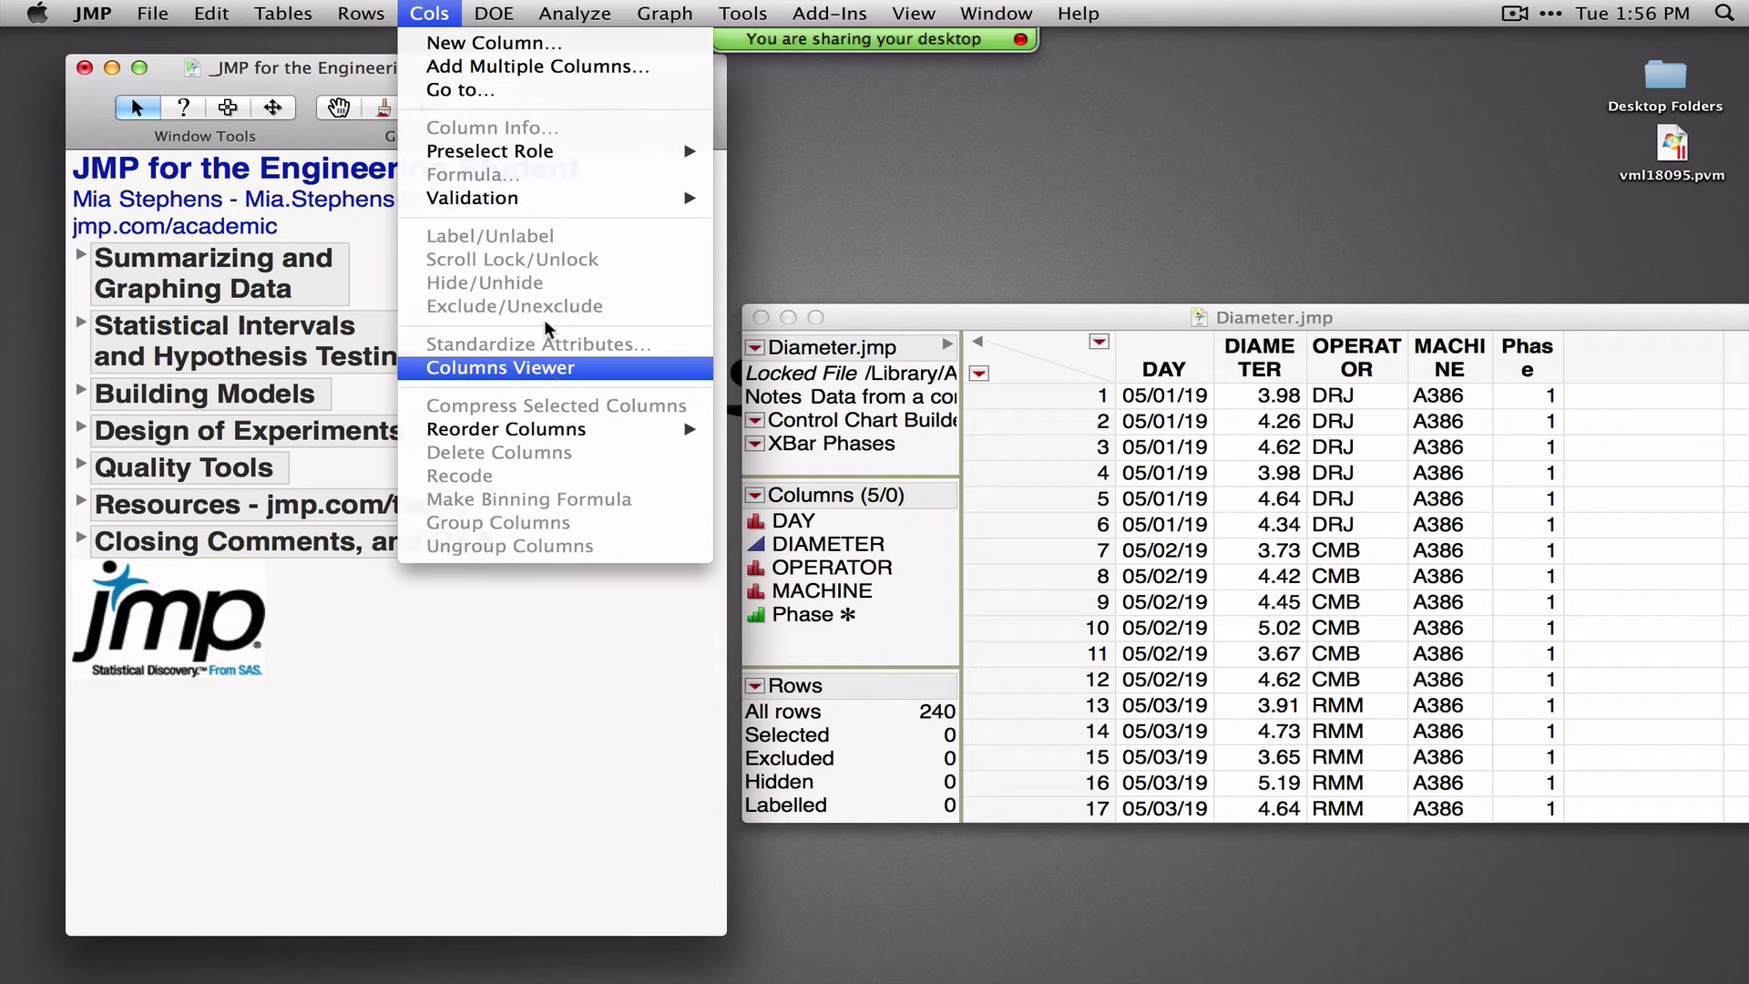
pyautogui.moveTo(575, 14)
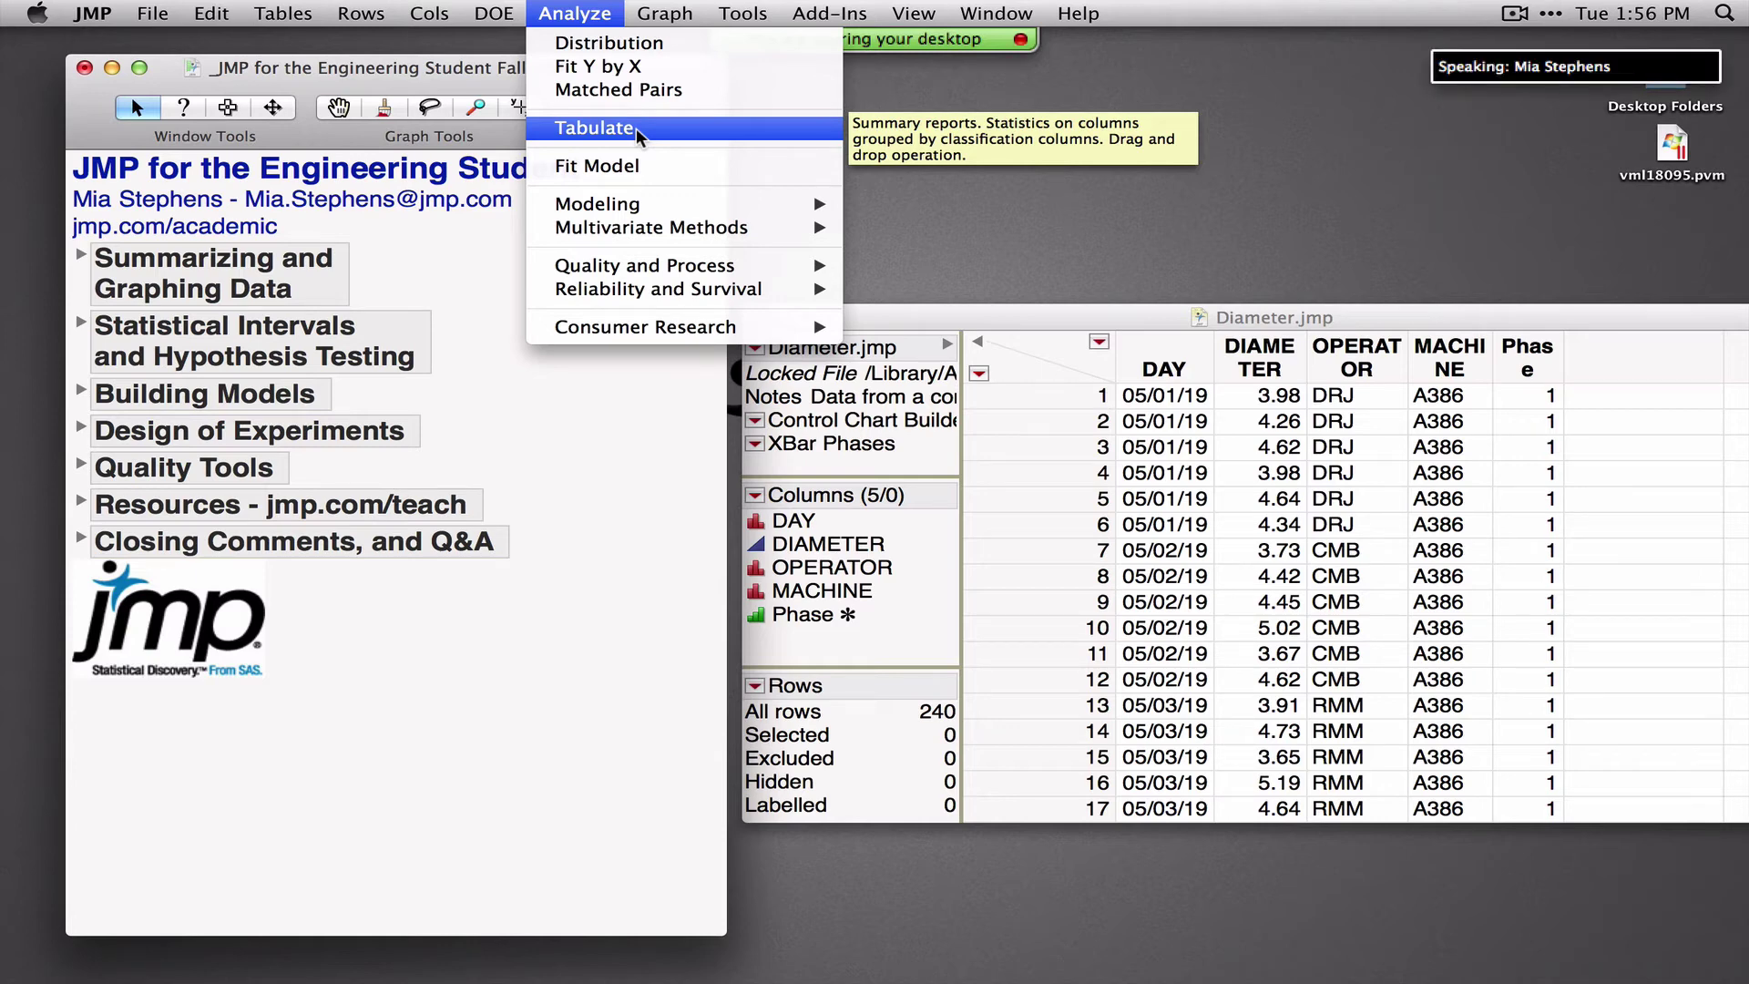
pyautogui.moveTo(665, 13)
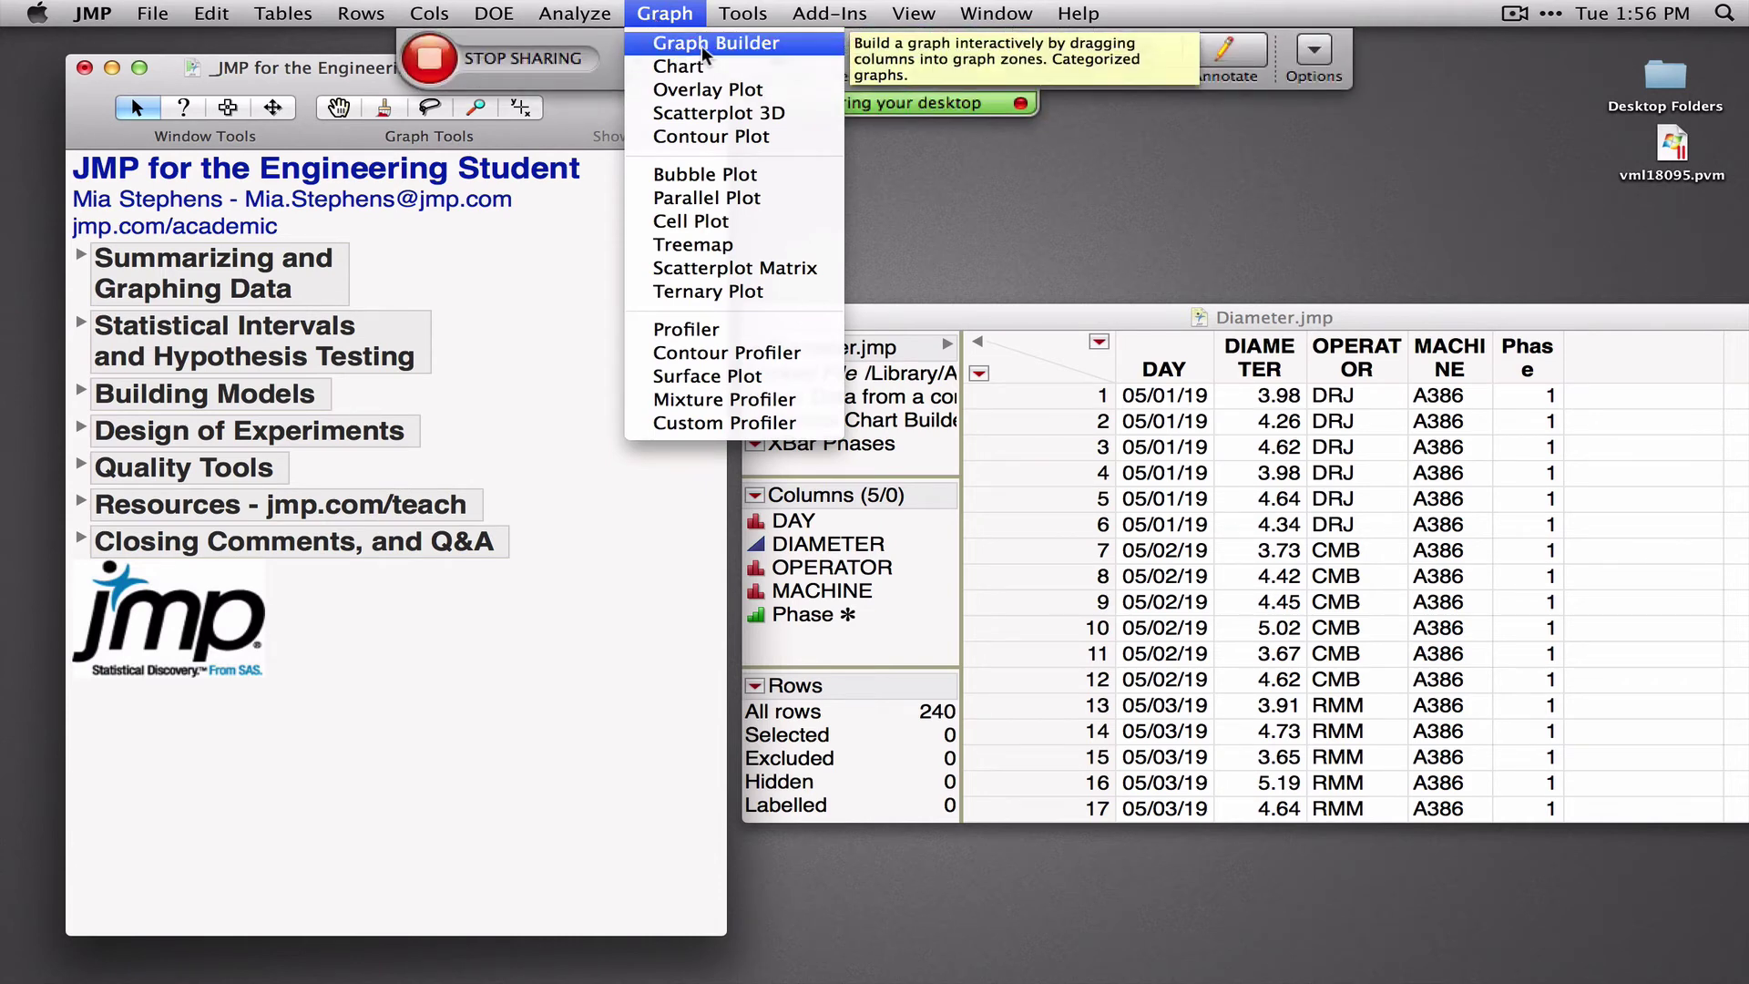
pyautogui.press('Escape')
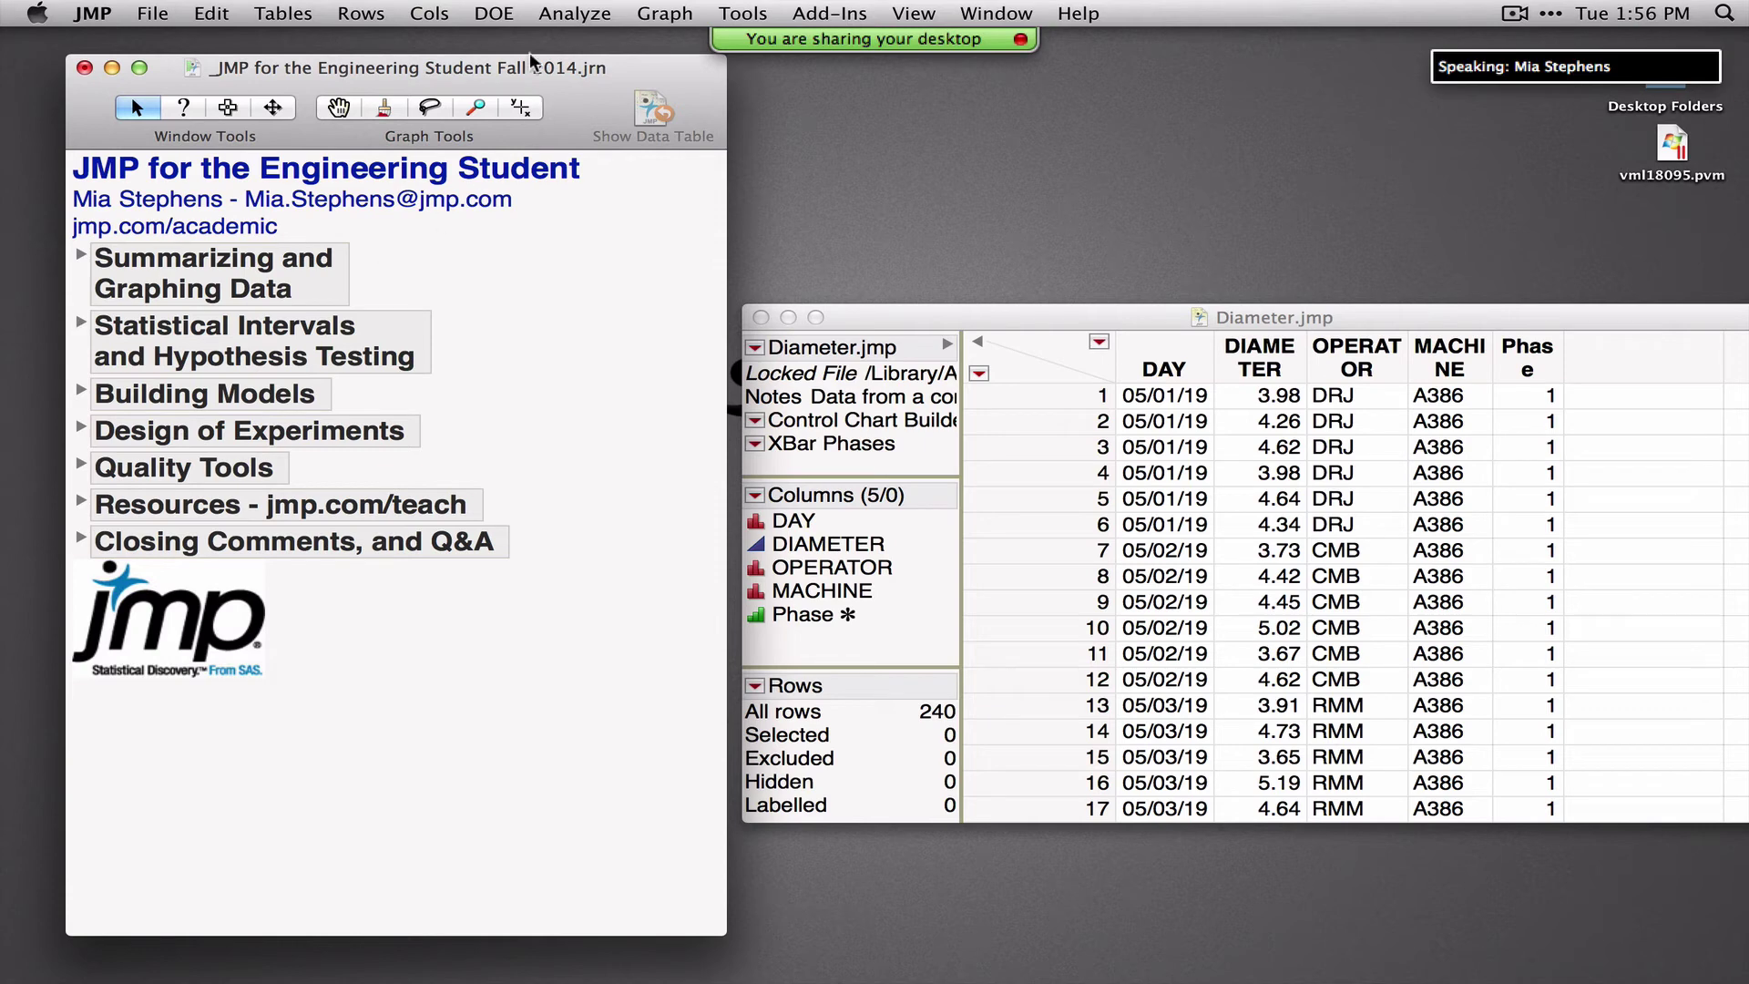
# Review the basic analysis platforms such as Fit Y by X, and expand the journal's Building Models section
pyautogui.click(539, 16)
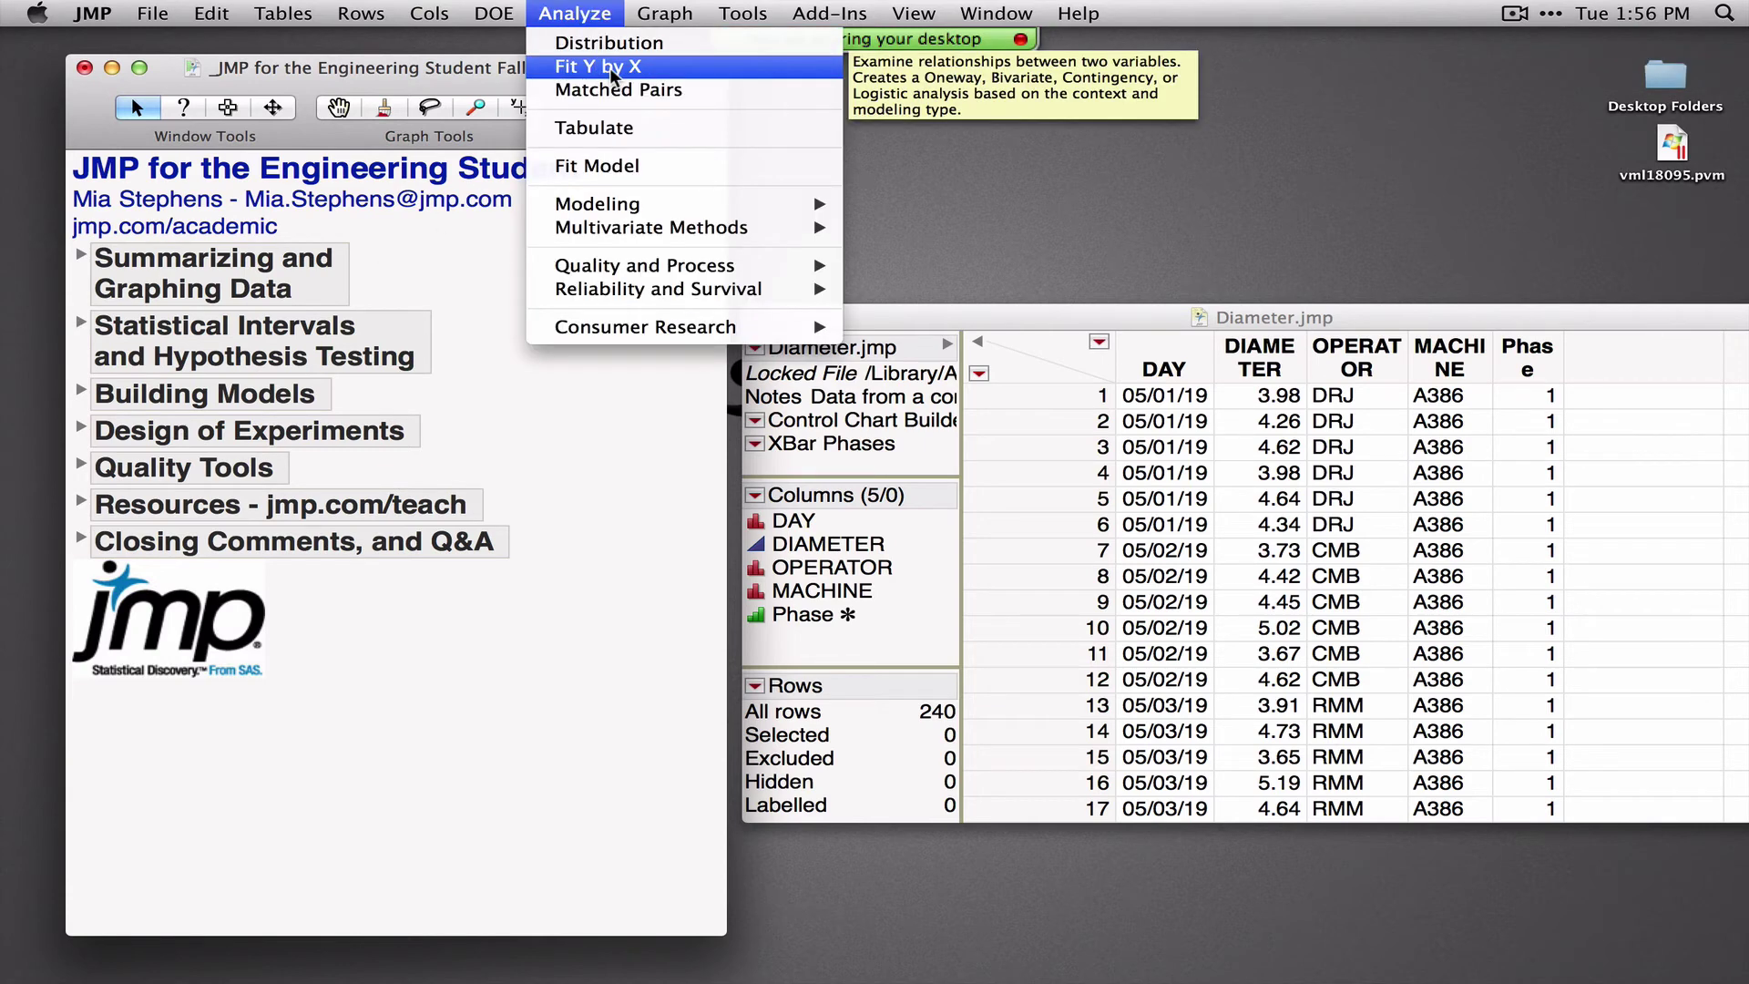
pyautogui.click(81, 393)
pyautogui.click(82, 394)
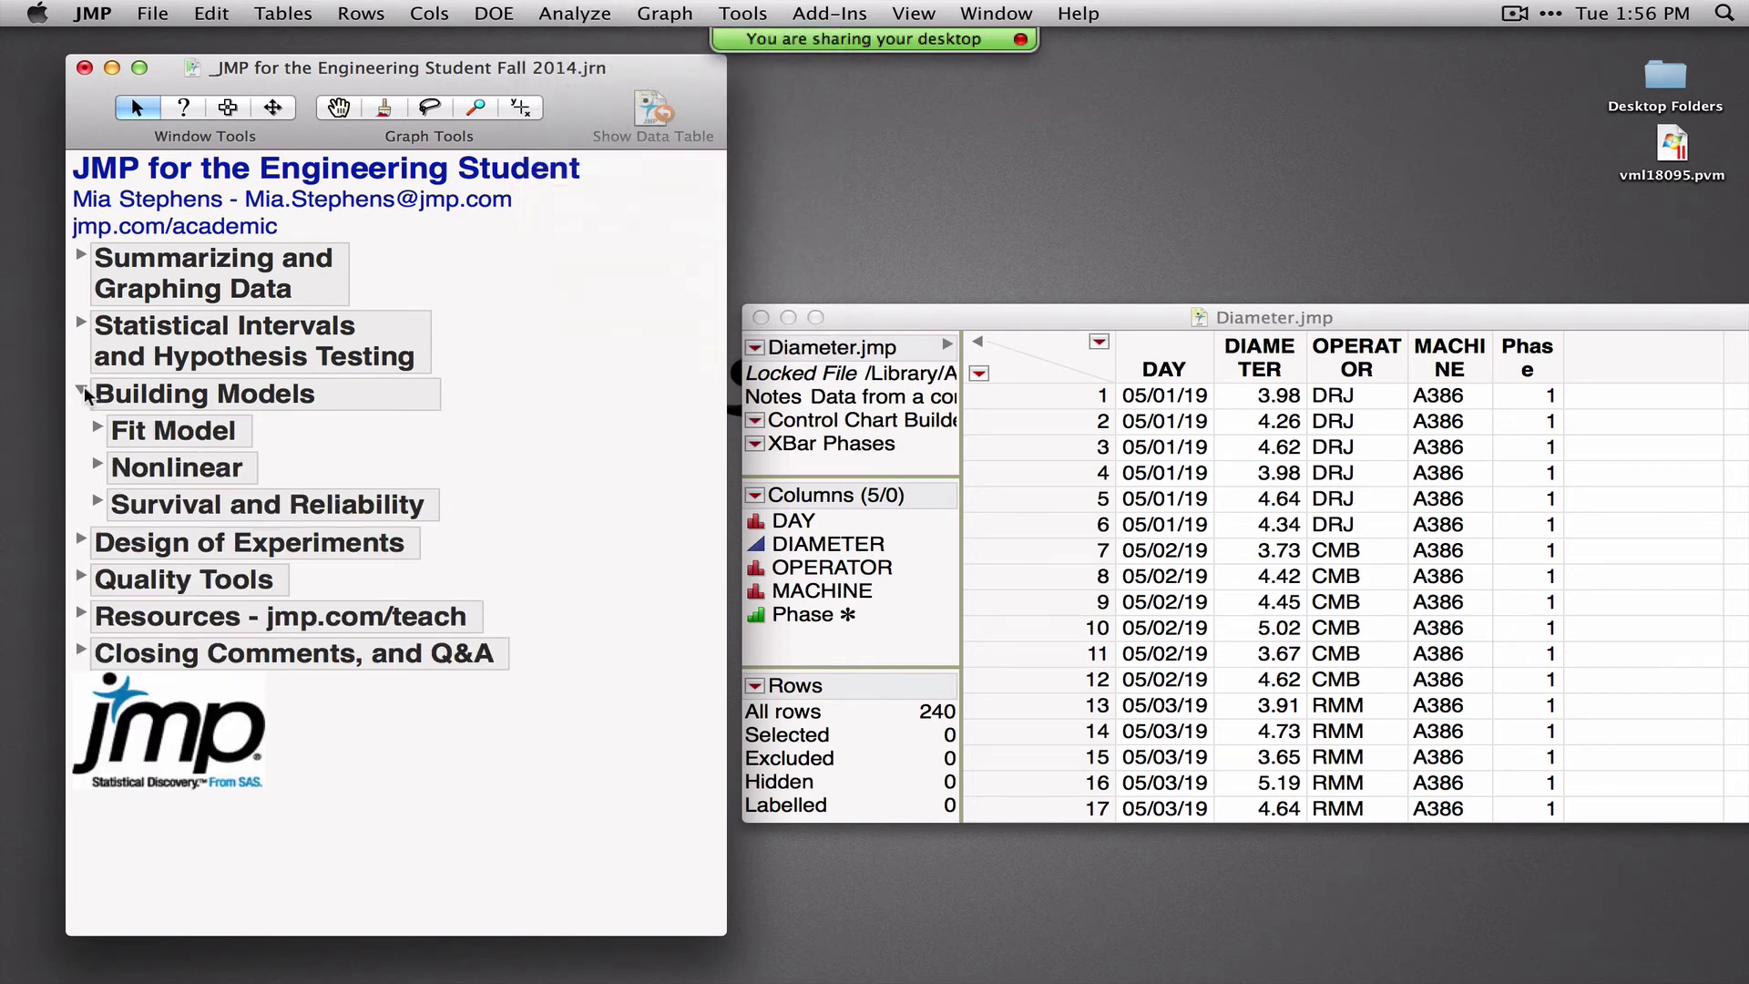
# Review the available Modeling and Reliability and Survival platforms, and collapse the journal's Building Models section
pyautogui.click(541, 12)
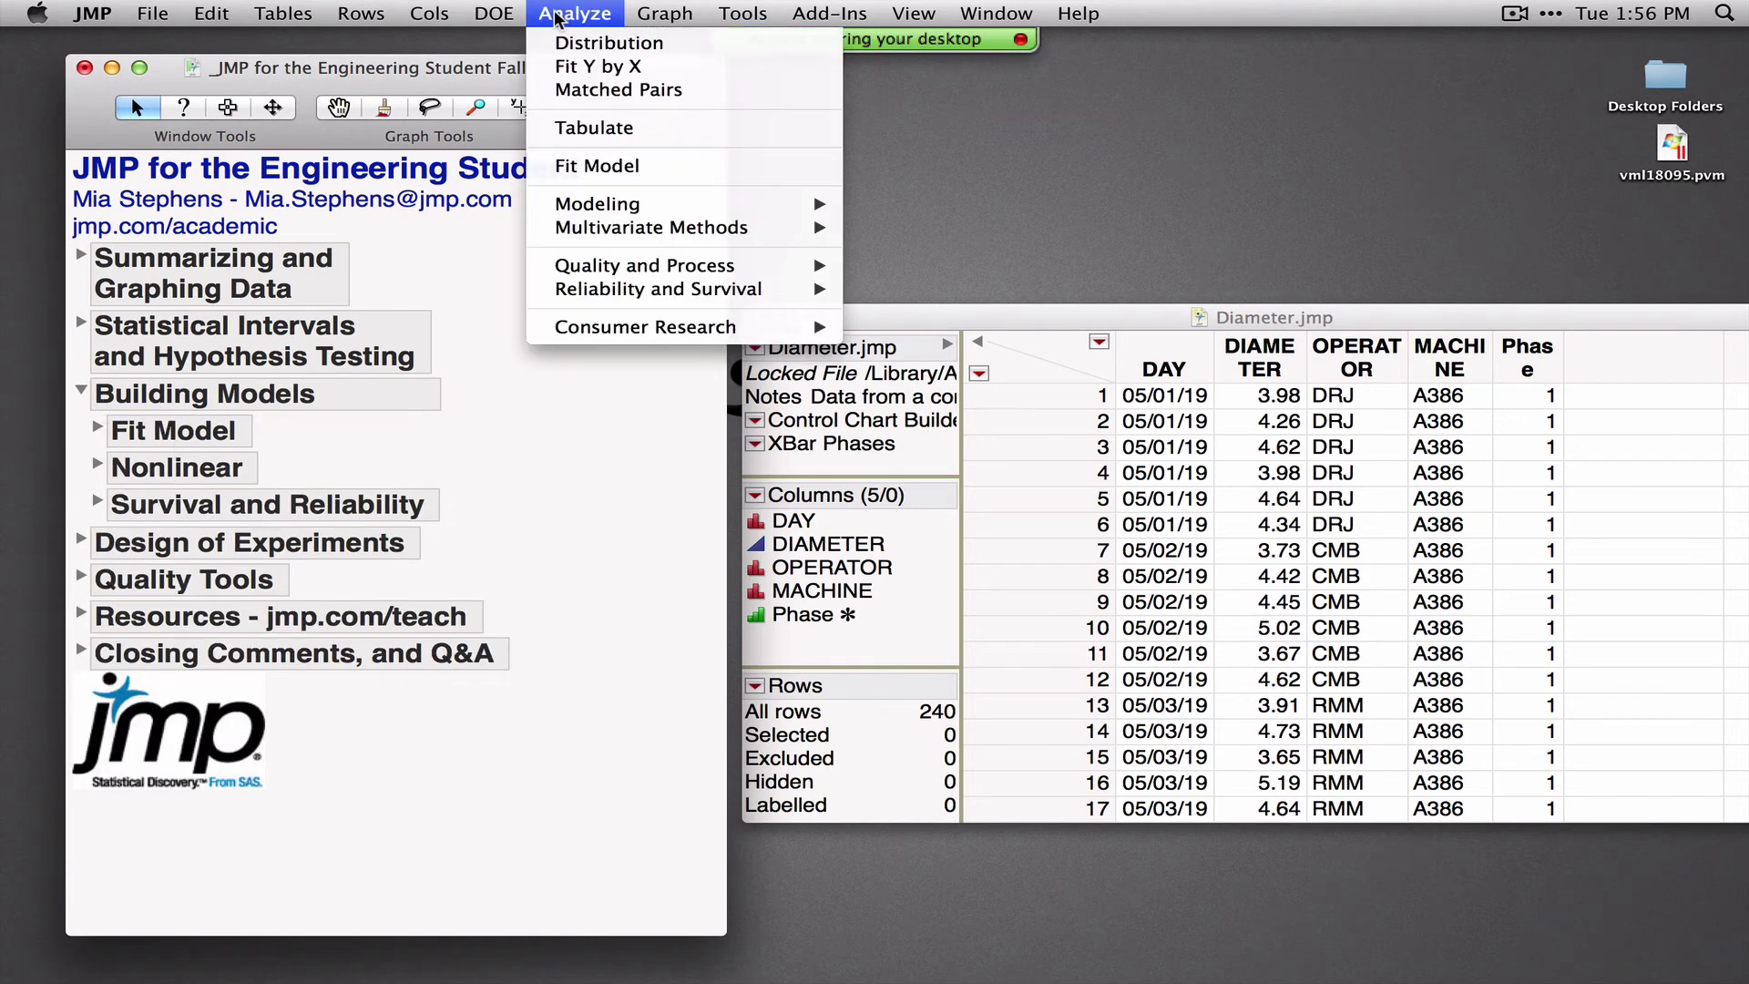
pyautogui.moveTo(626, 209)
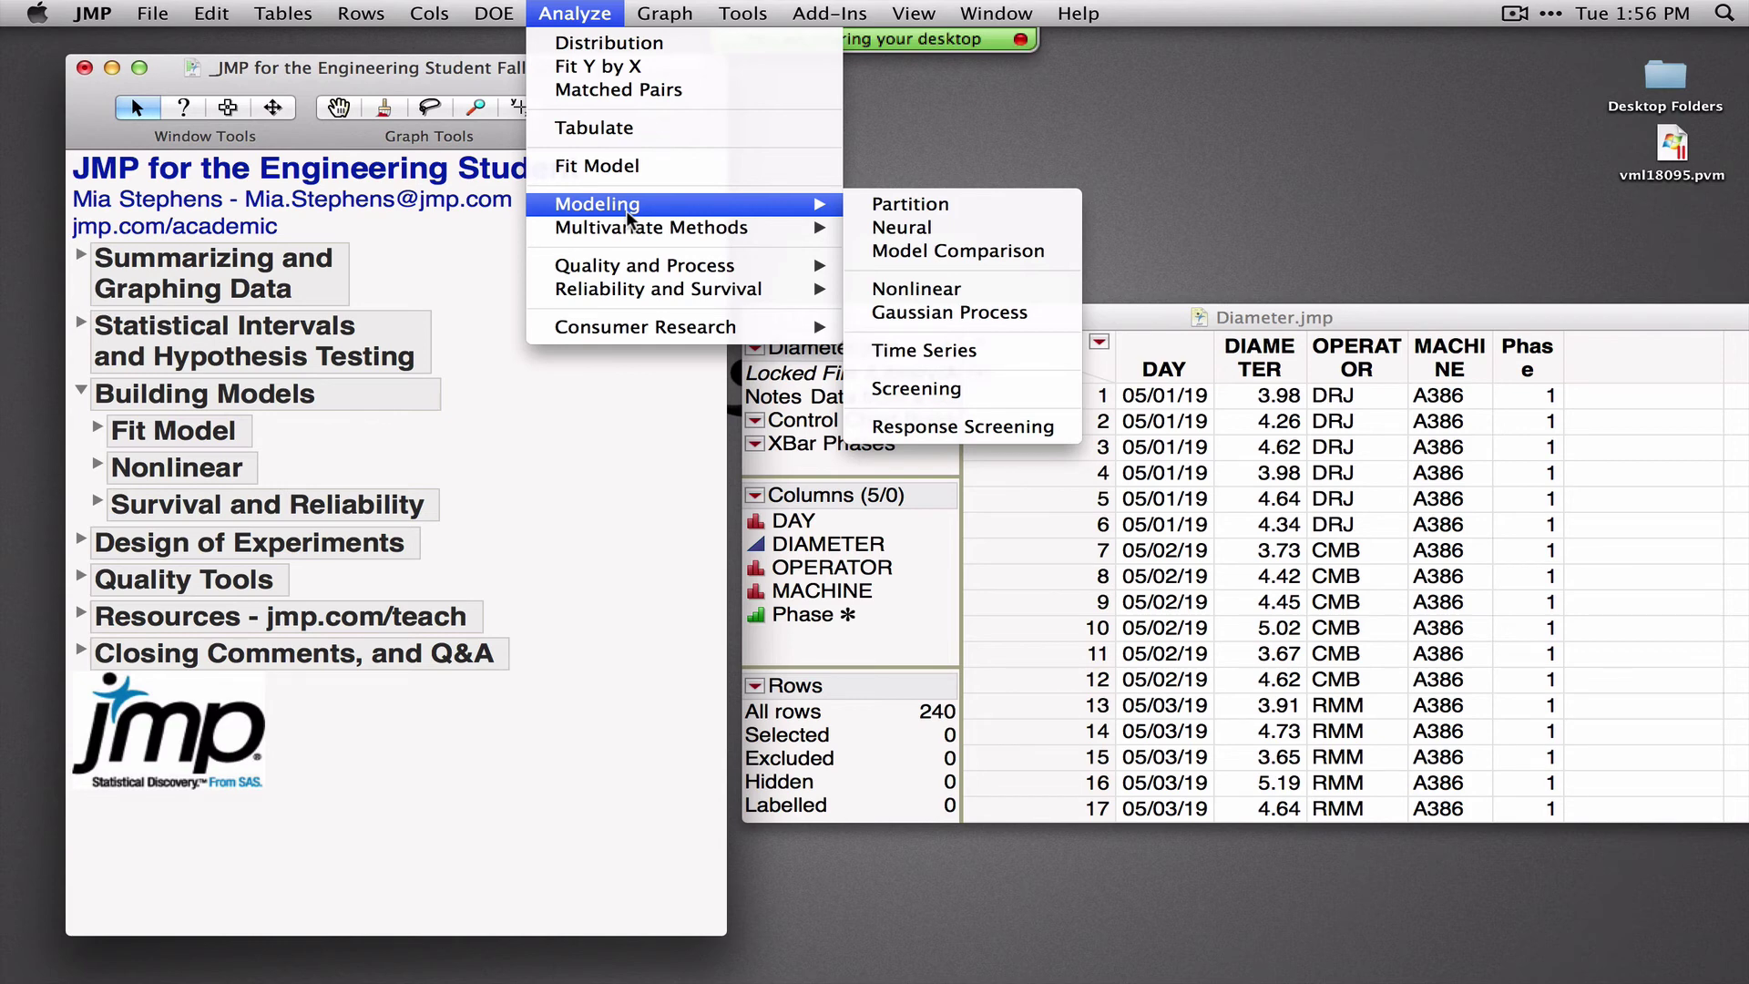
pyautogui.moveTo(647, 288)
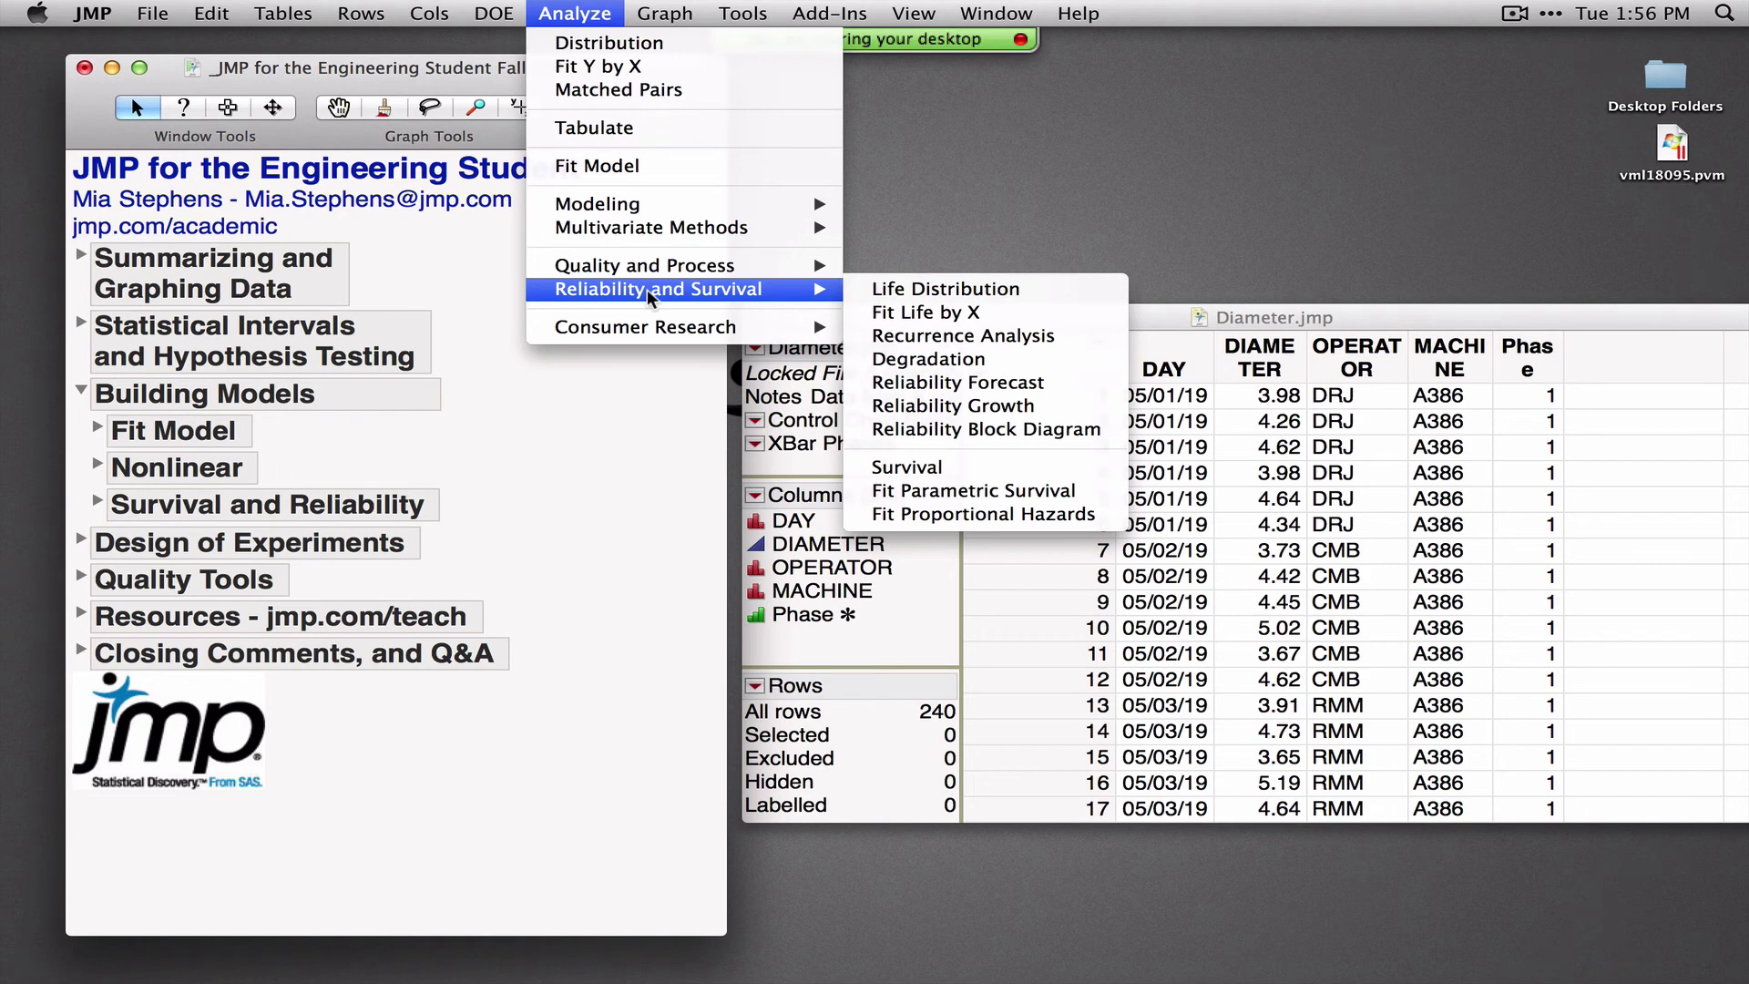
pyautogui.click(79, 394)
pyautogui.click(79, 394)
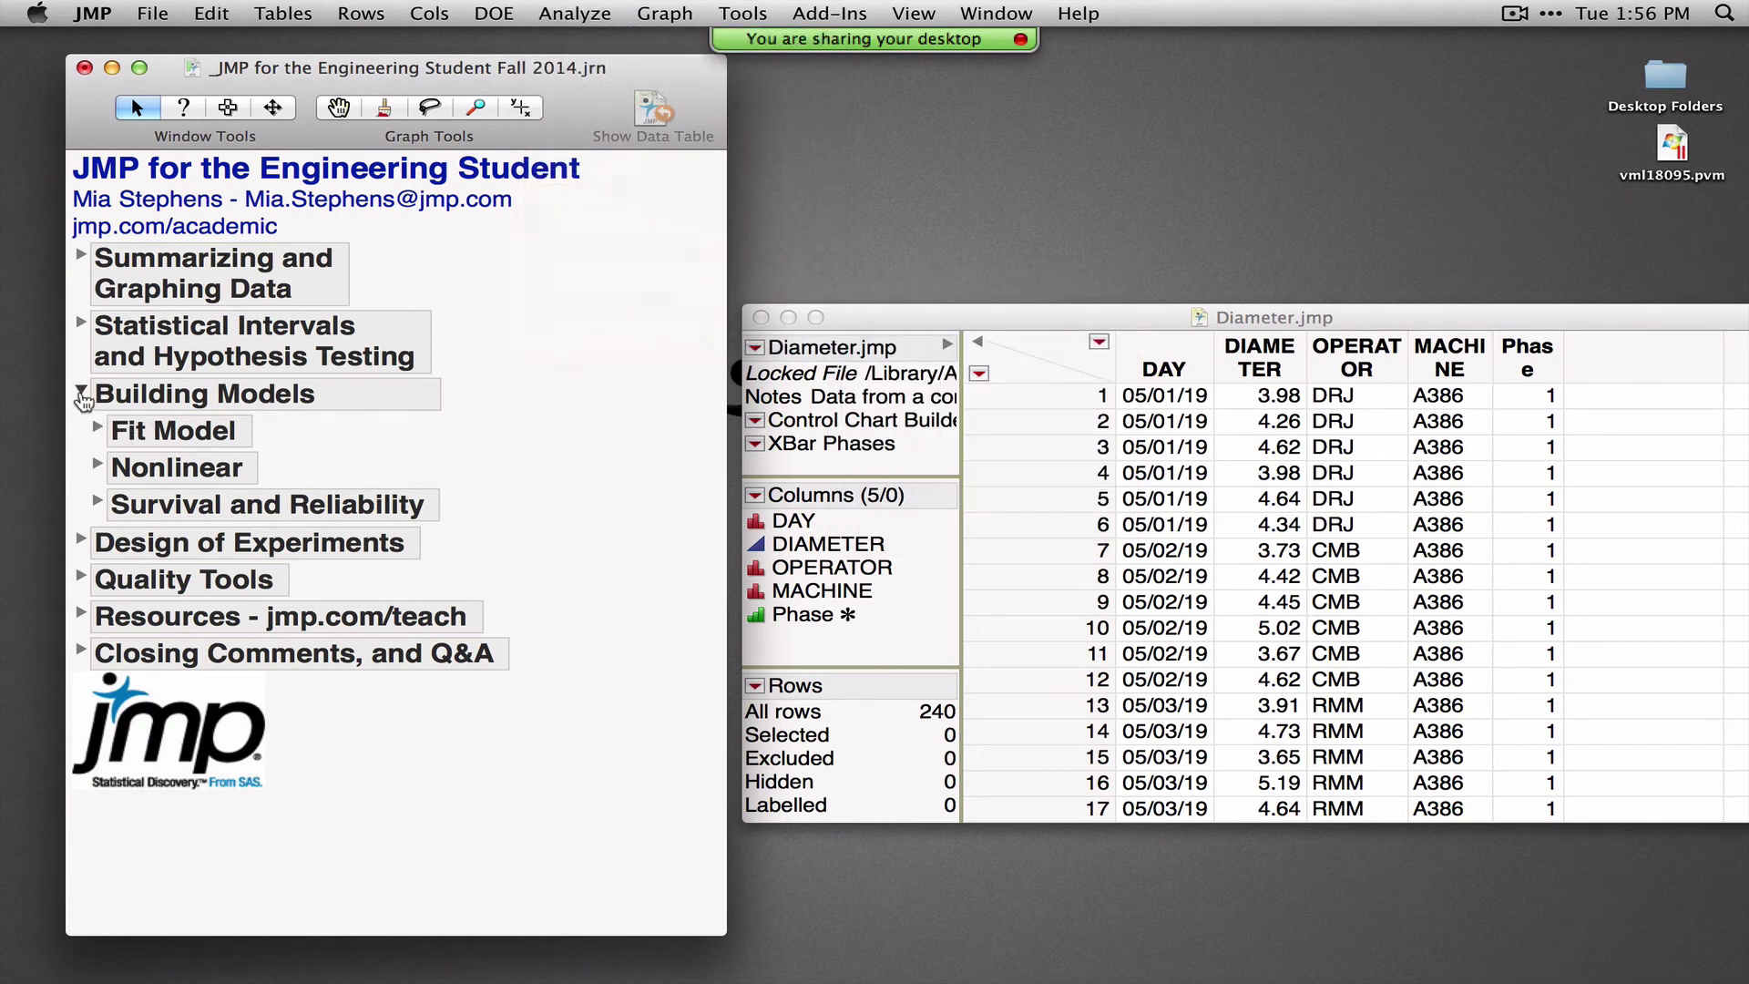
# Review the available experimental design types and the Quality and Process analysis platforms
pyautogui.click(494, 14)
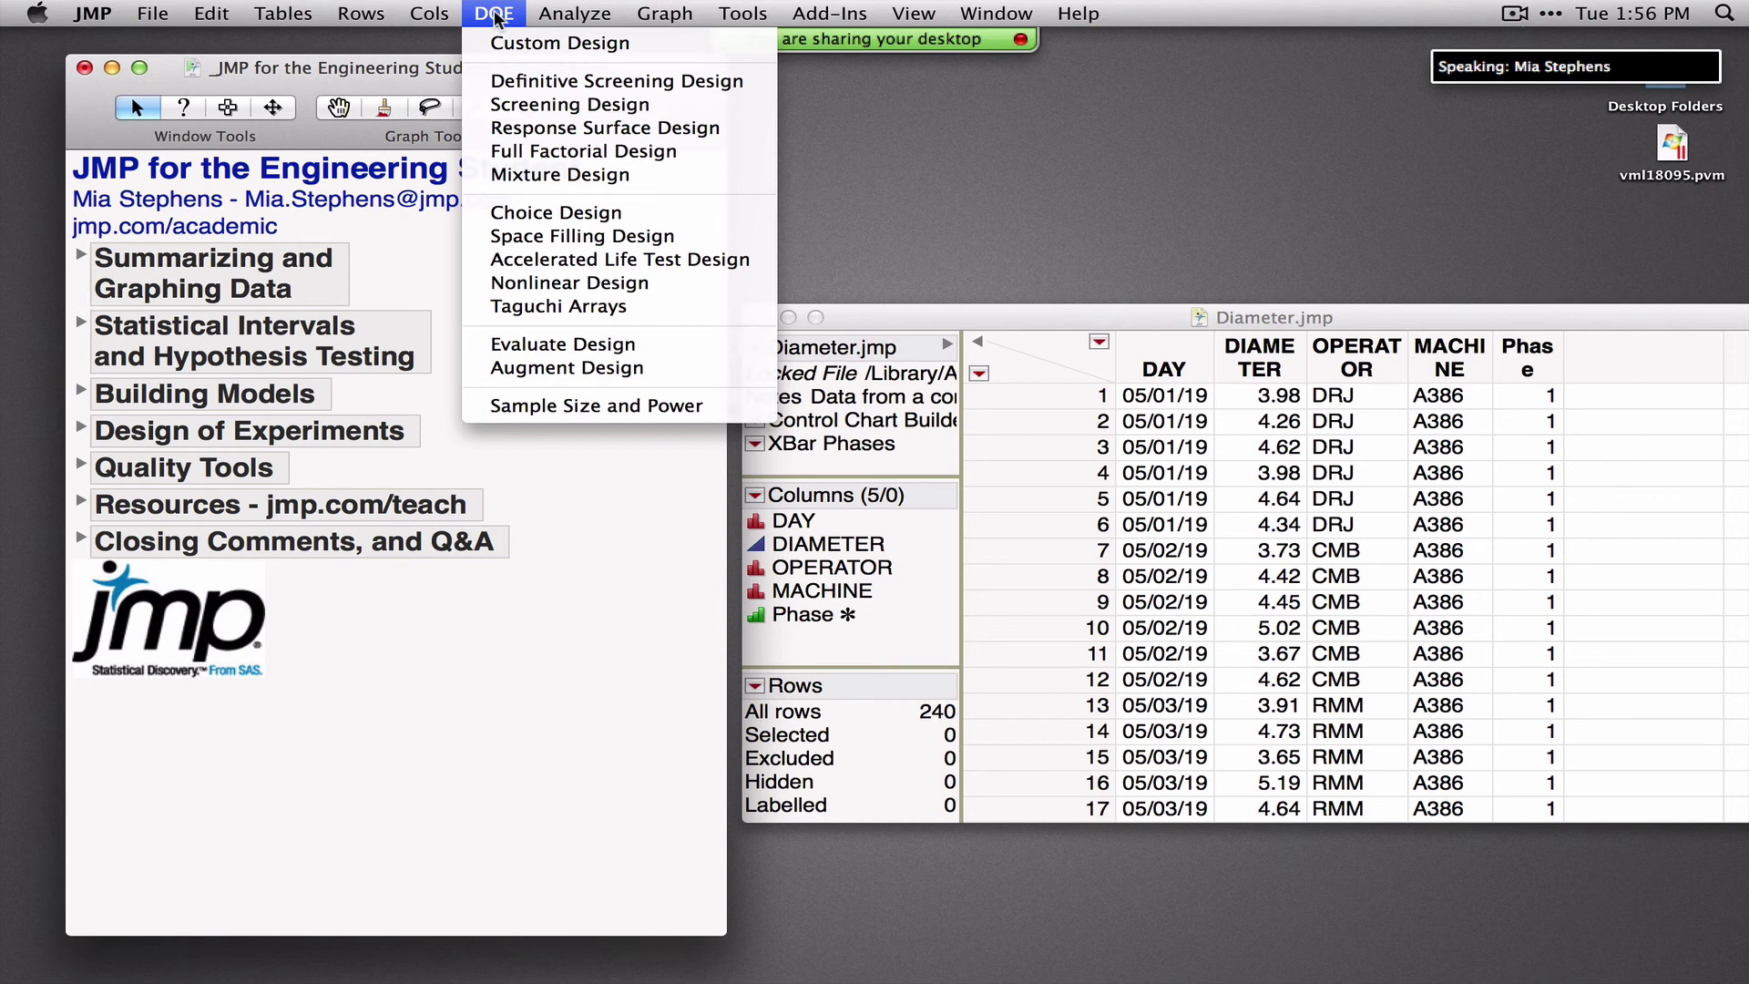
pyautogui.moveTo(569, 15)
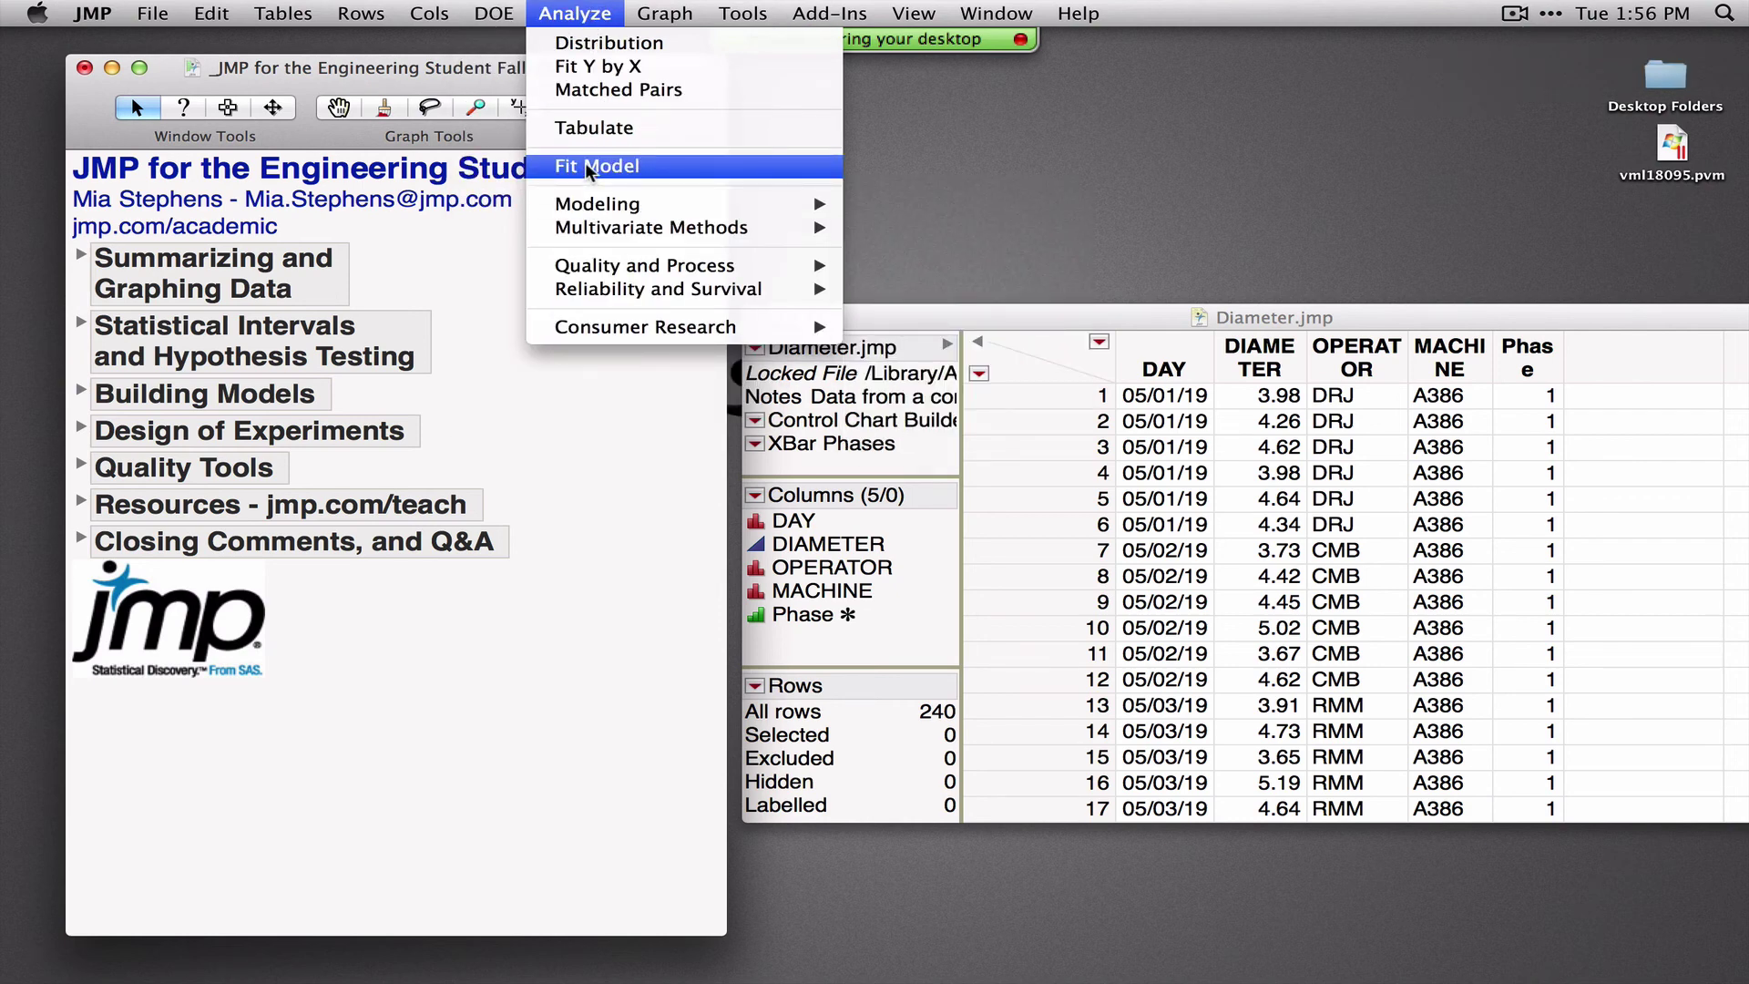
pyautogui.moveTo(612, 265)
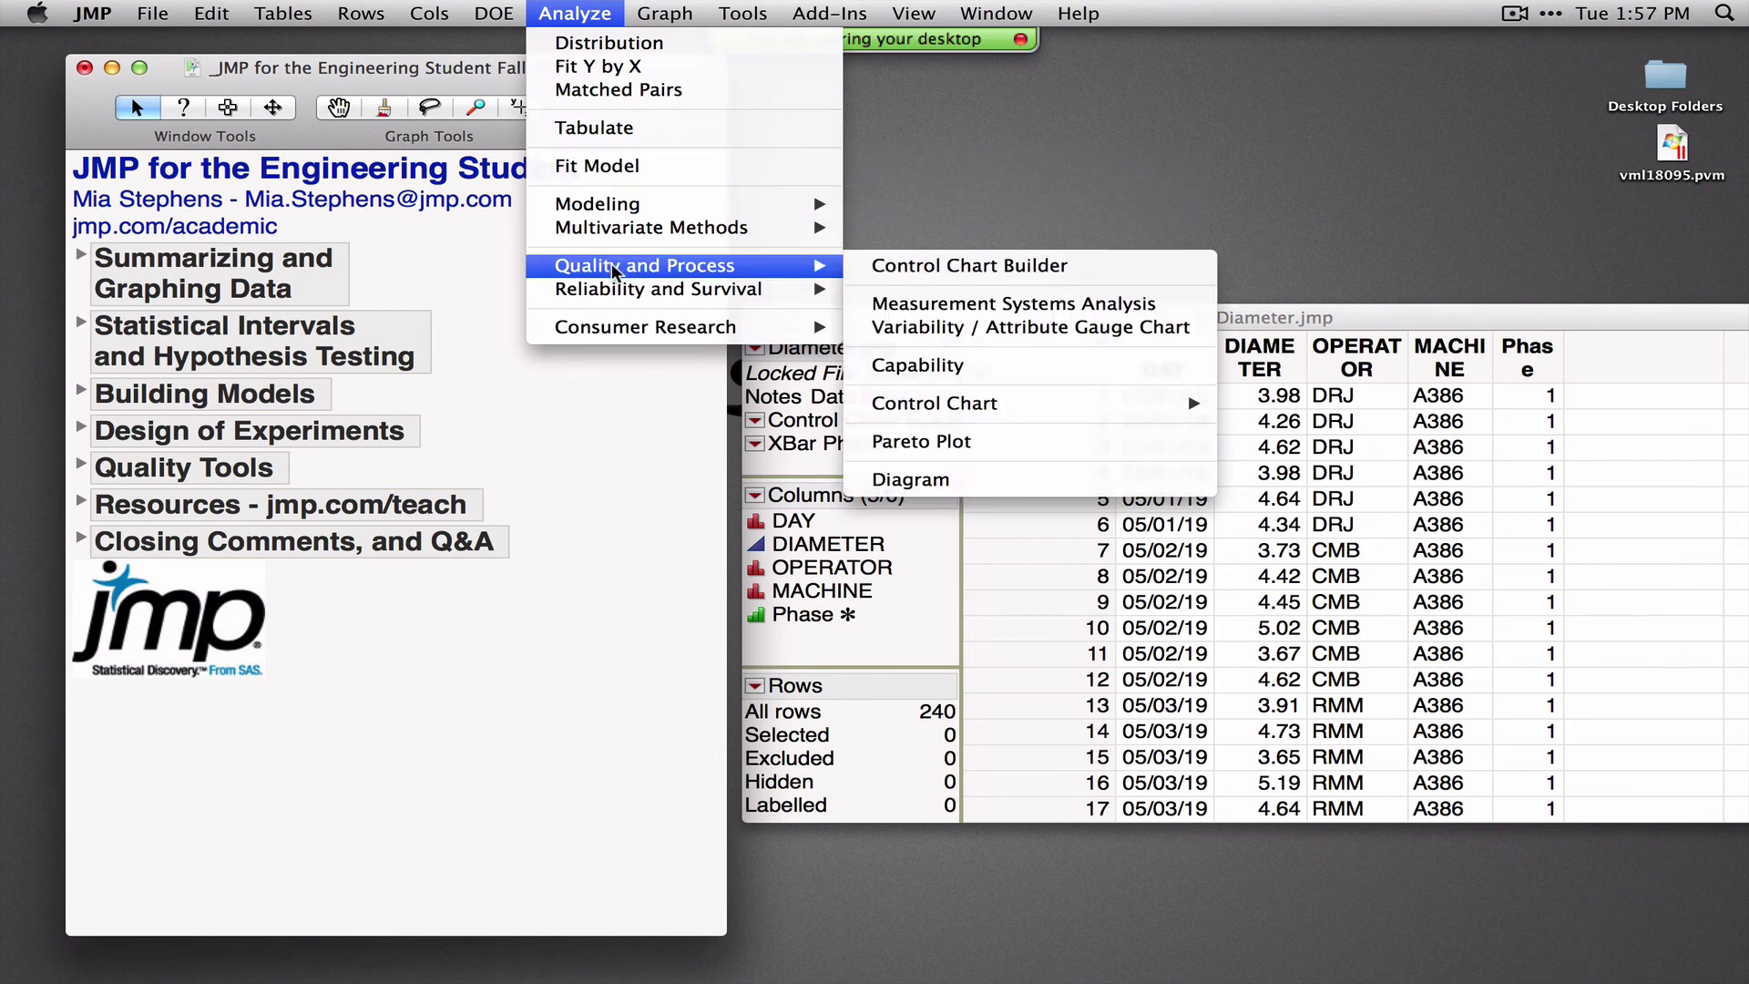